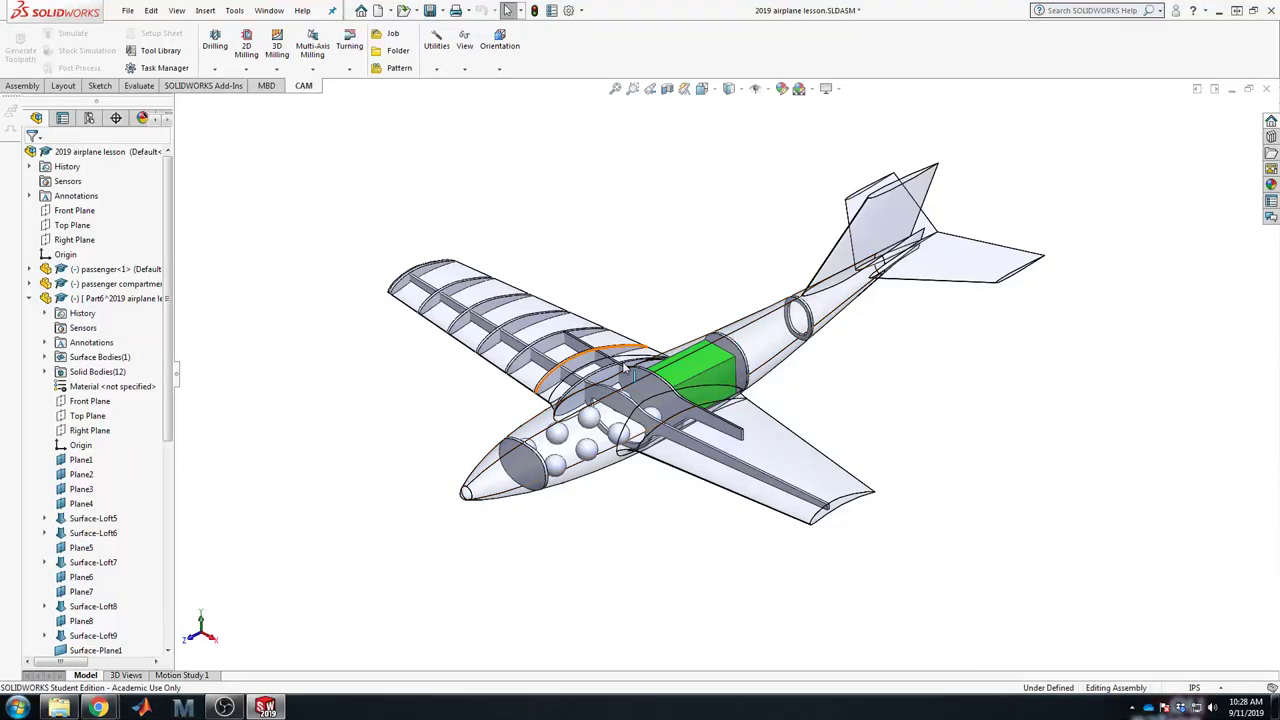
Step: Examine the airplane assembly's wing ribs, spars, bulkheads and compartments from several angles
middle_drag(597, 555, 593, 528)
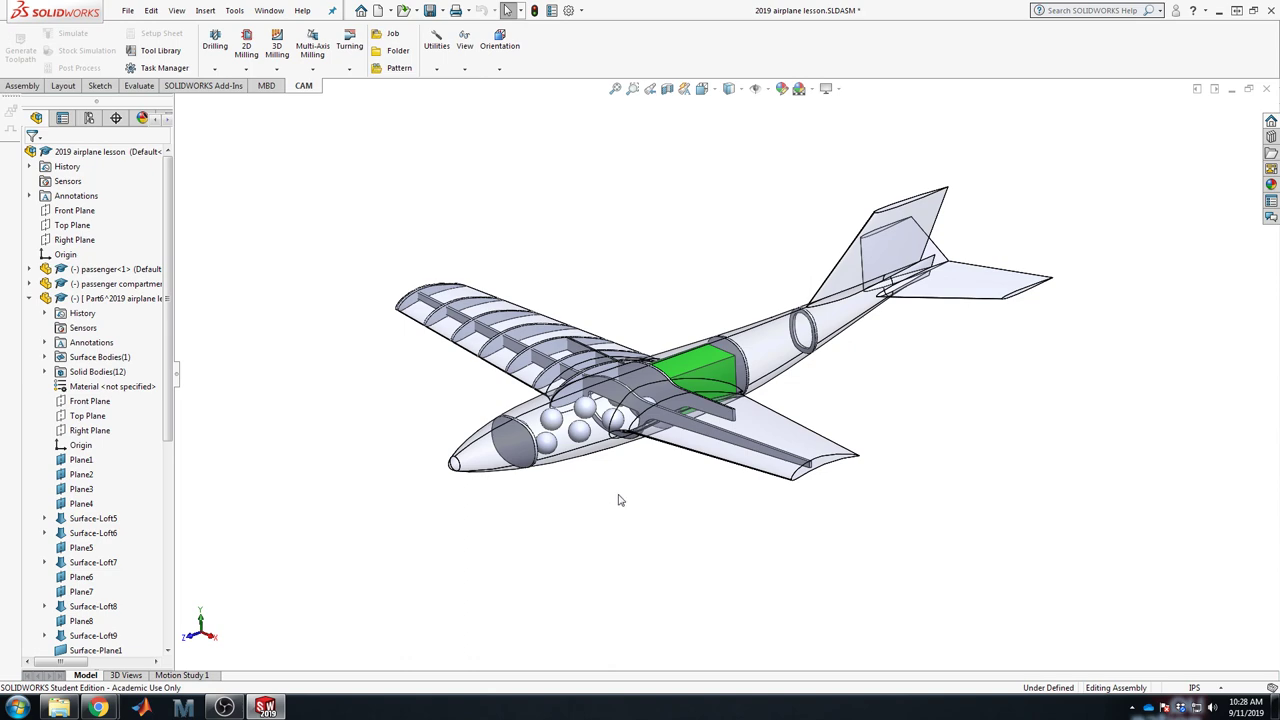
middle_drag(838, 438, 1044, 203)
middle_drag(832, 298, 700, 393)
middle_drag(718, 477, 769, 357)
middle_drag(826, 386, 775, 351)
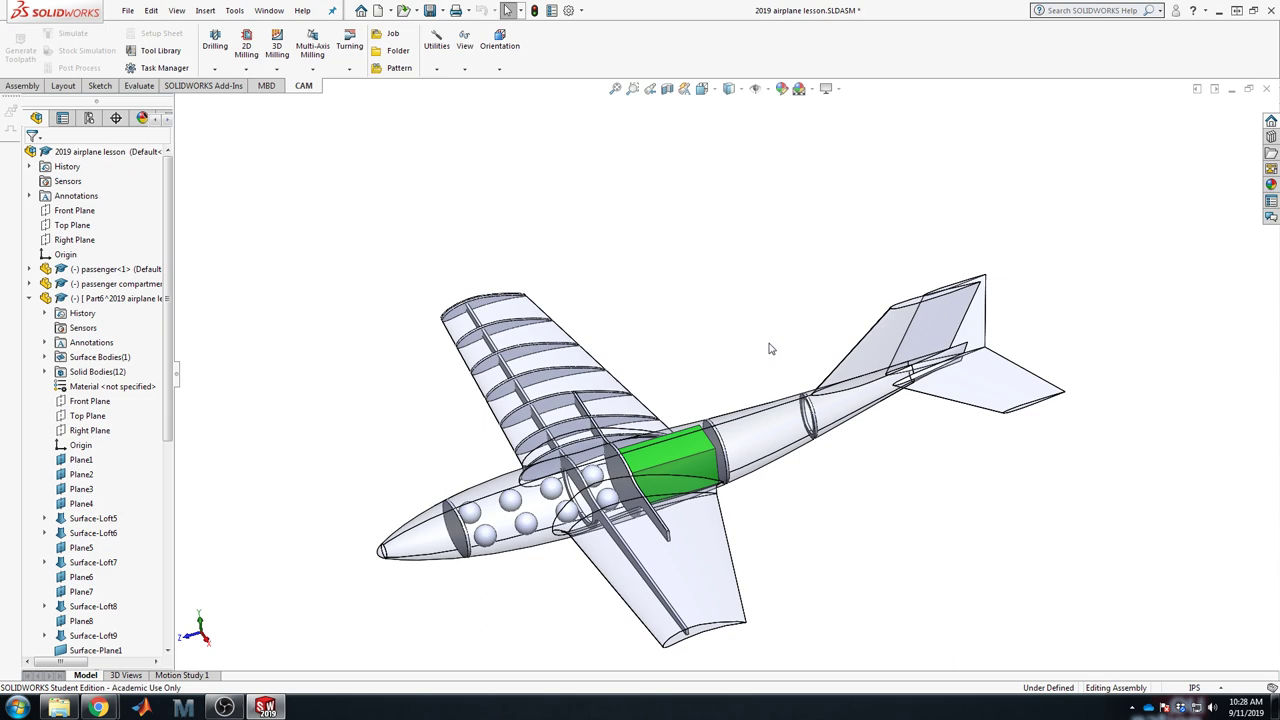
middle_drag(870, 527, 745, 502)
middle_drag(634, 423, 704, 374)
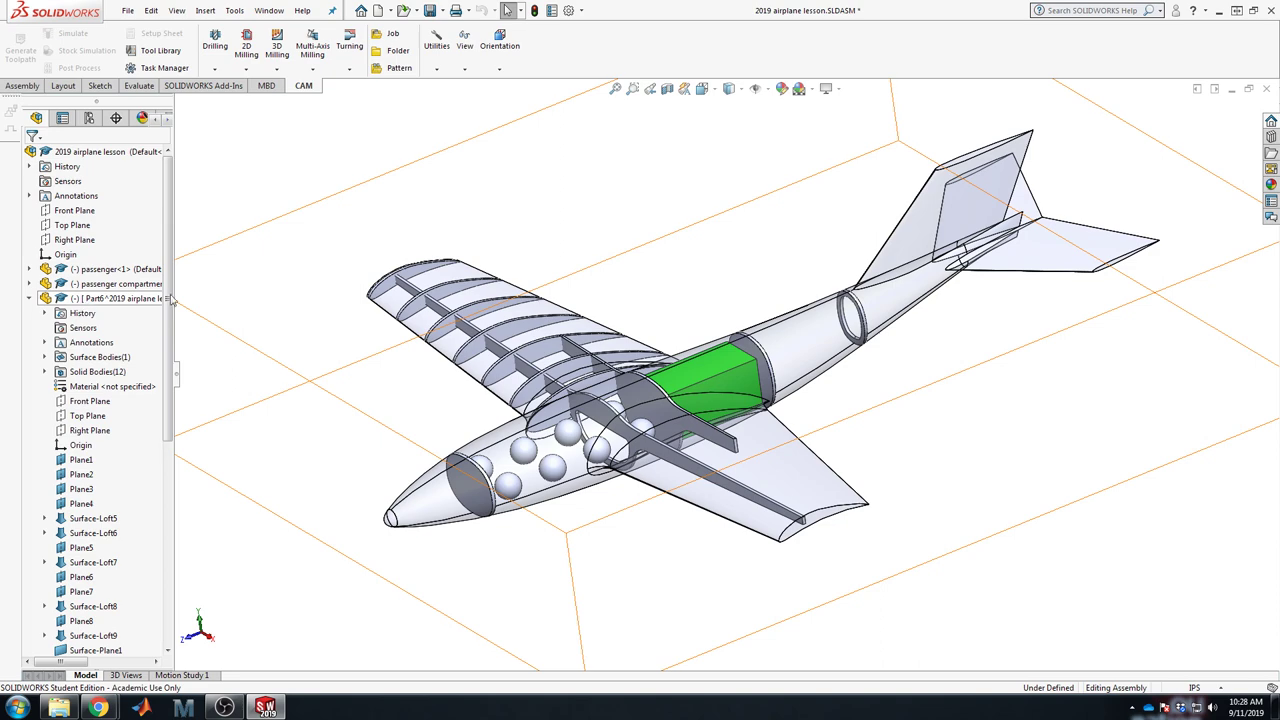
Step: Open the airplane body component Part6 from the assembly as a separate part and fit it in view
click(100, 299)
right_click(100, 300)
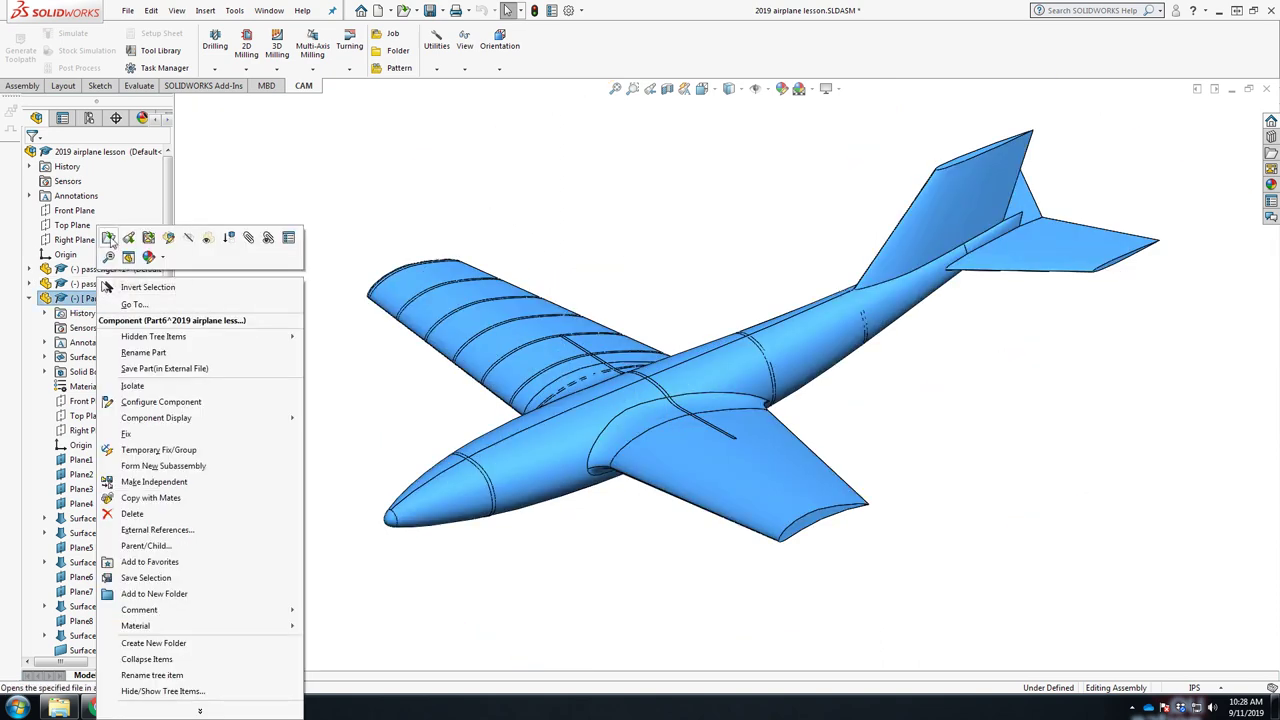
click(108, 238)
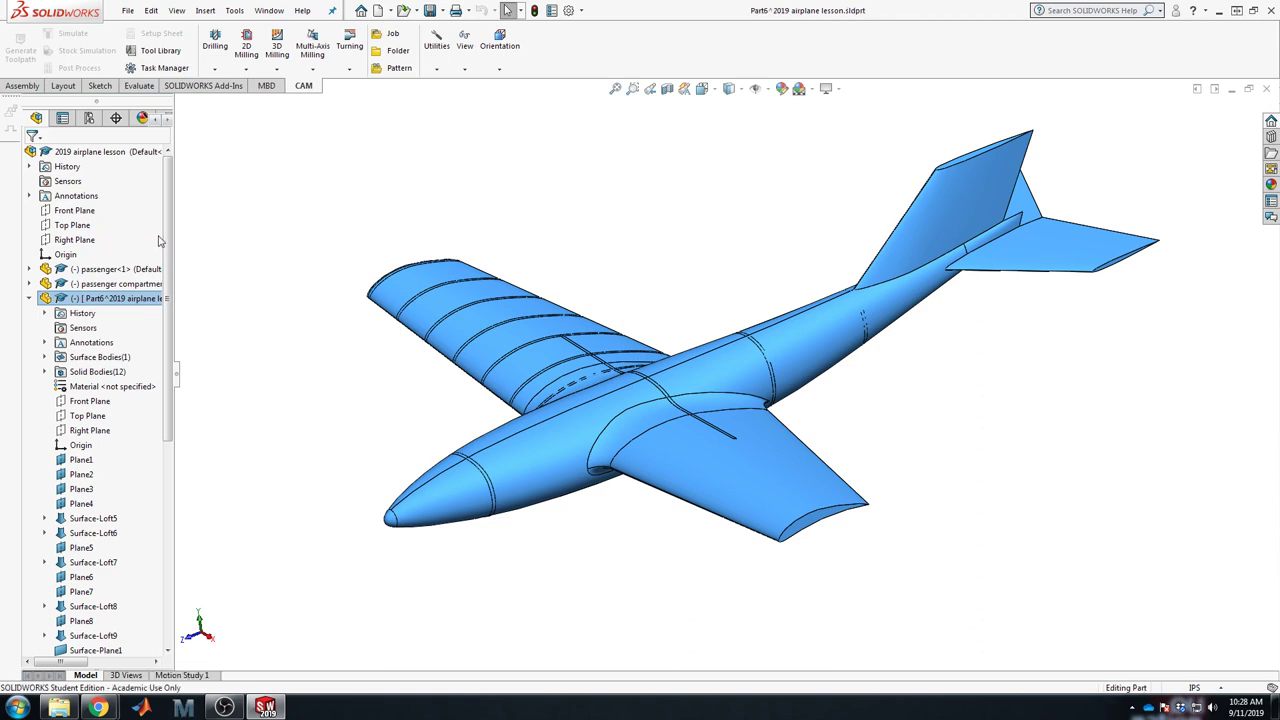
key(f)
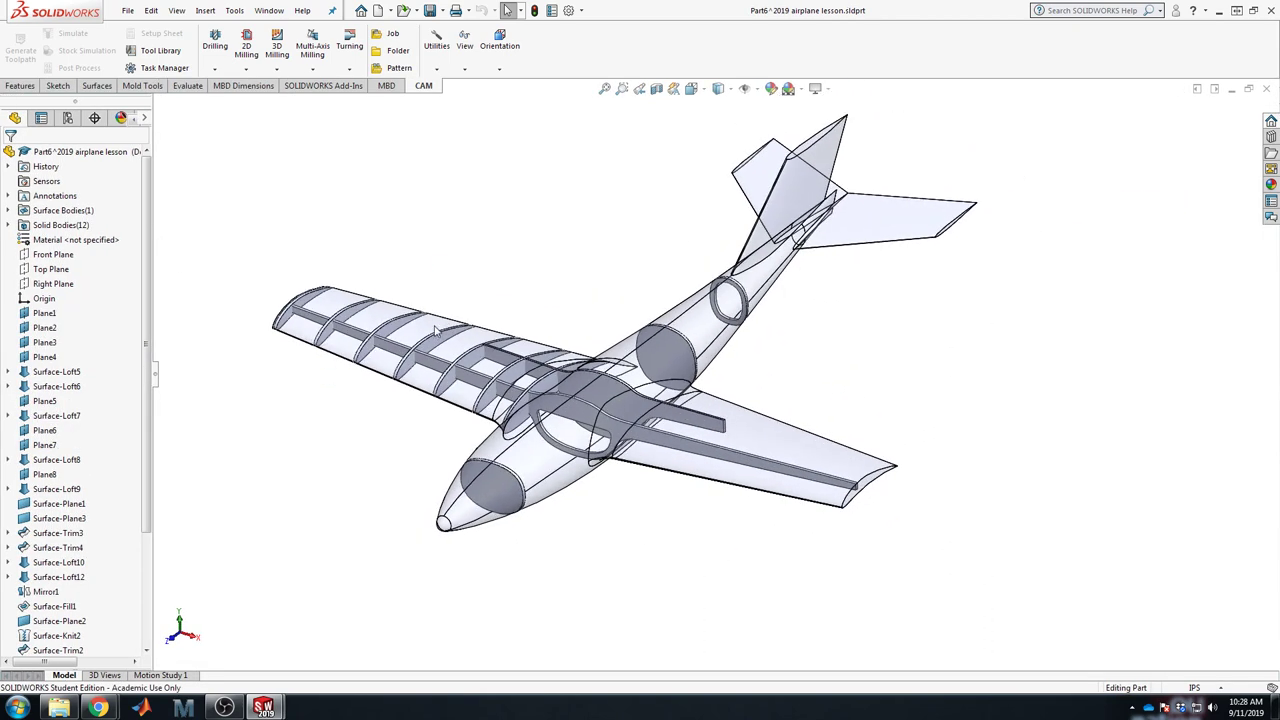
Step: Hide all solid bodies in the part and turn off the transparency of the Surface-Knit4 surface body
right_click(24, 226)
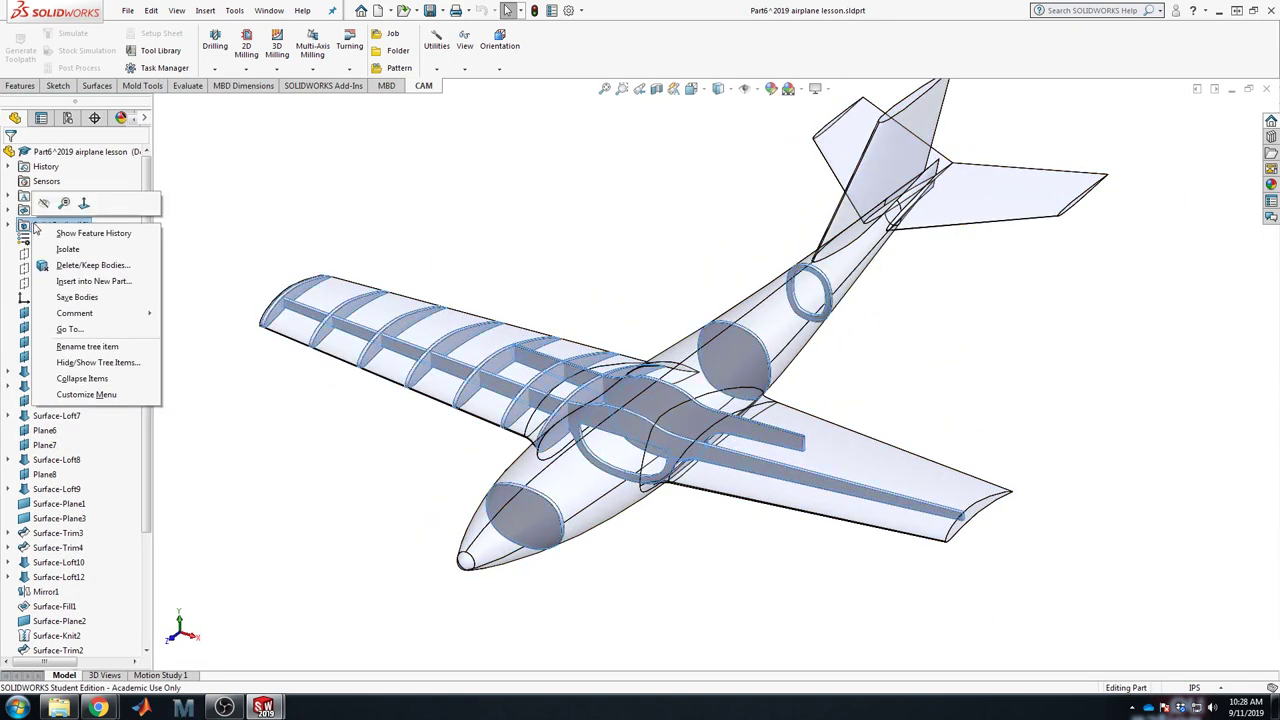
click(48, 204)
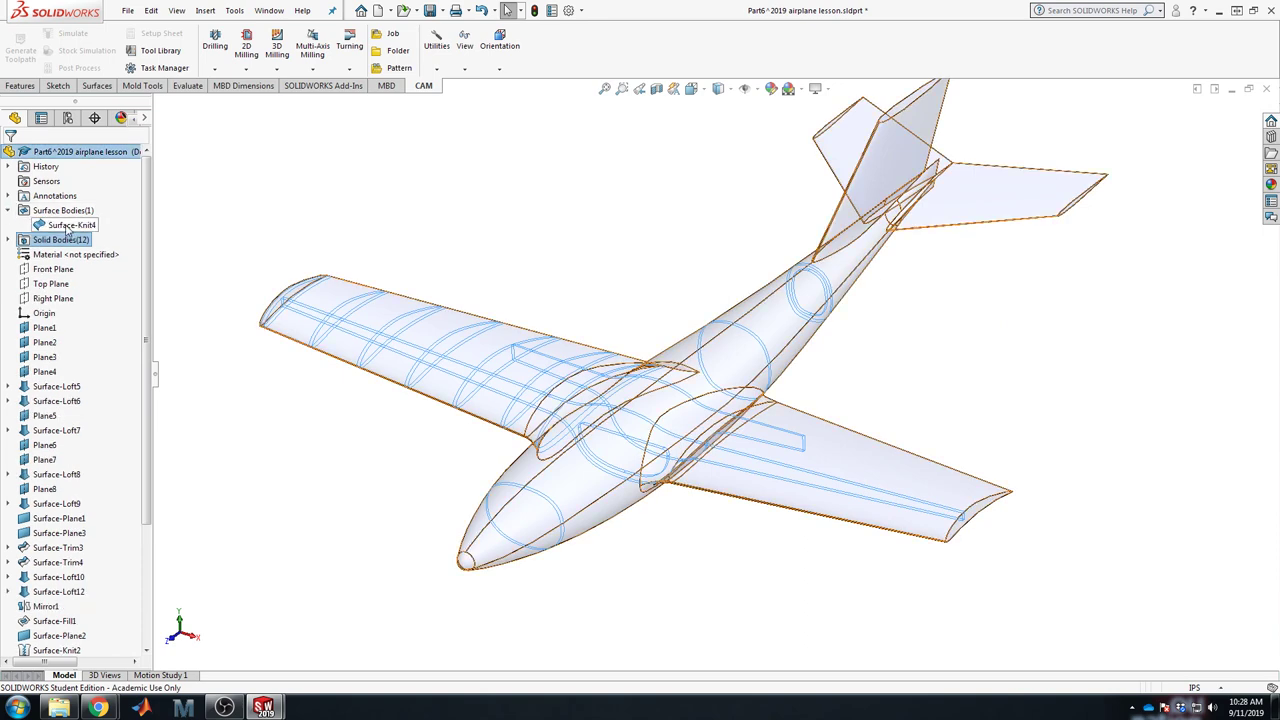
right_click(67, 229)
click(139, 365)
click(476, 240)
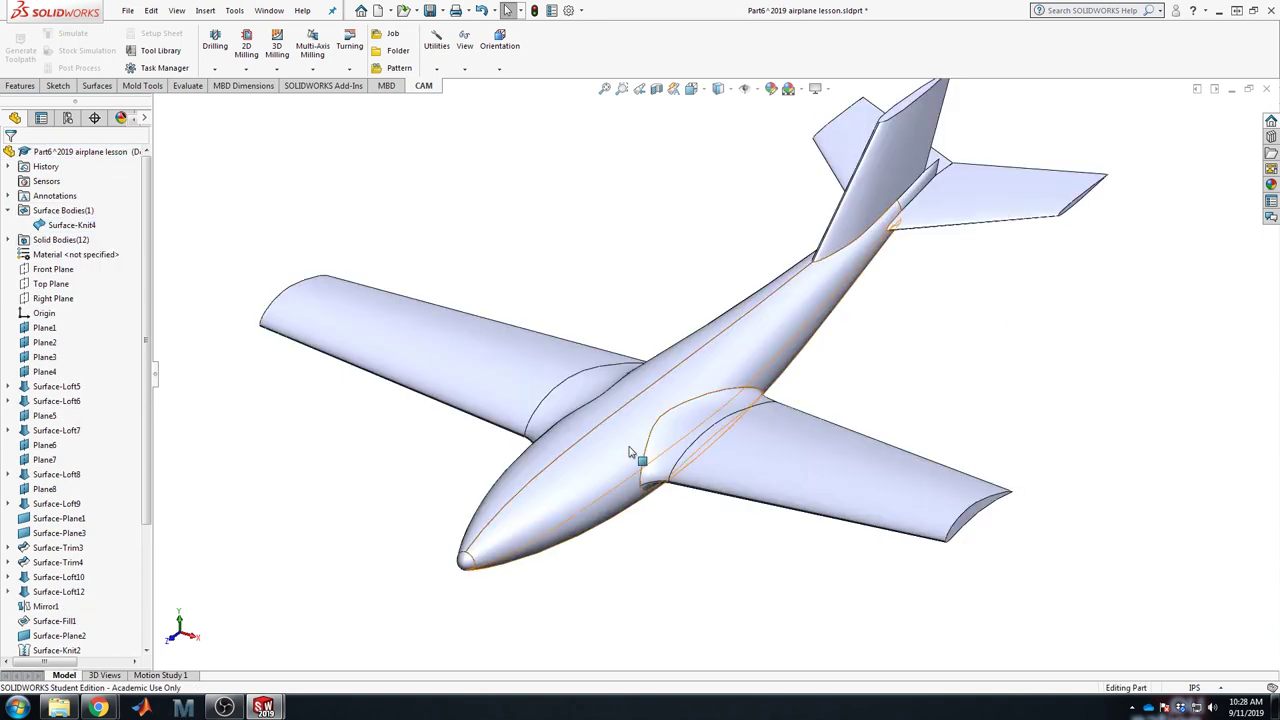
Step: Inspect the airplane surface in a section view parallel to the Front Plane, offset about -11.03 in
middle_drag(1038, 321, 674, 283)
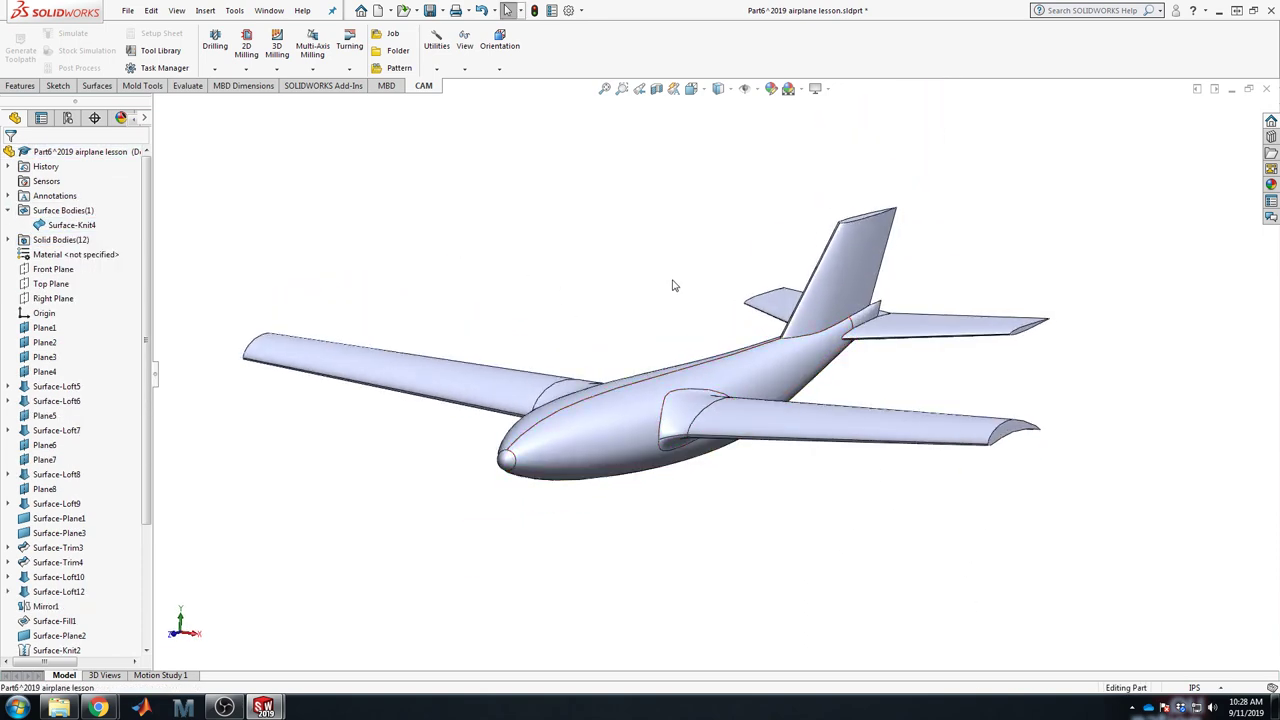
click(656, 89)
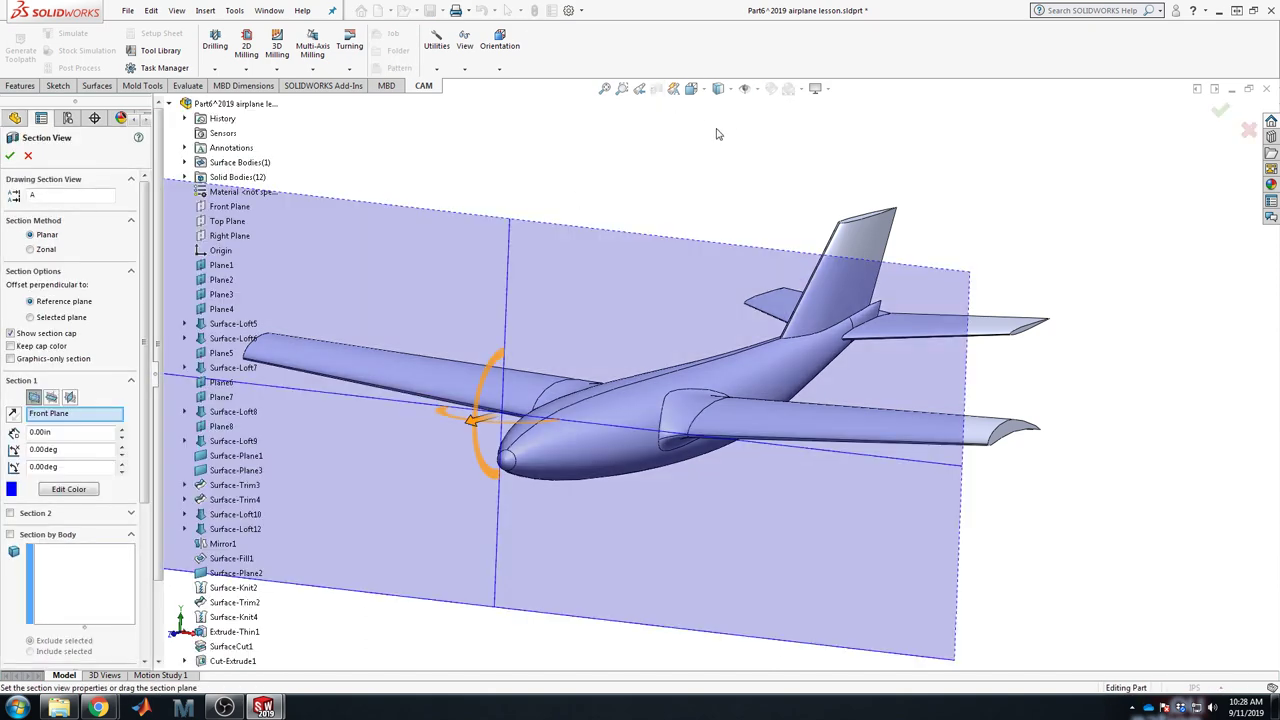
drag(474, 427, 614, 370)
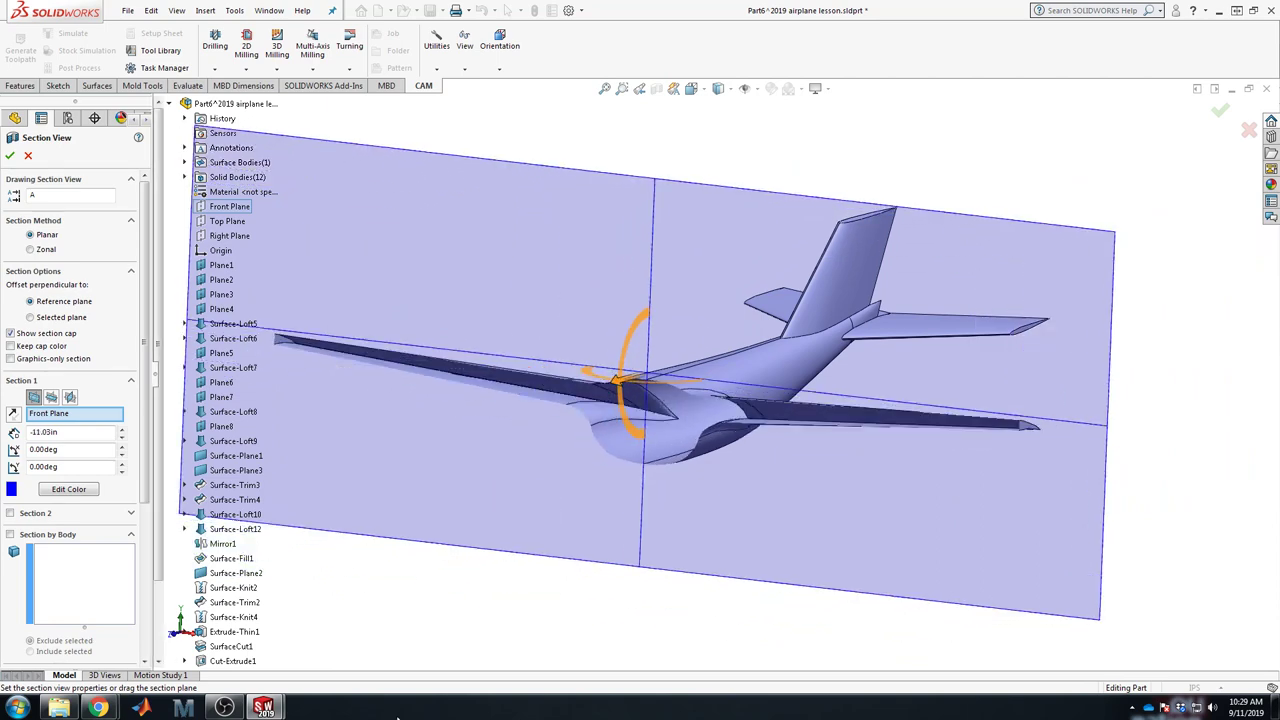
click(29, 156)
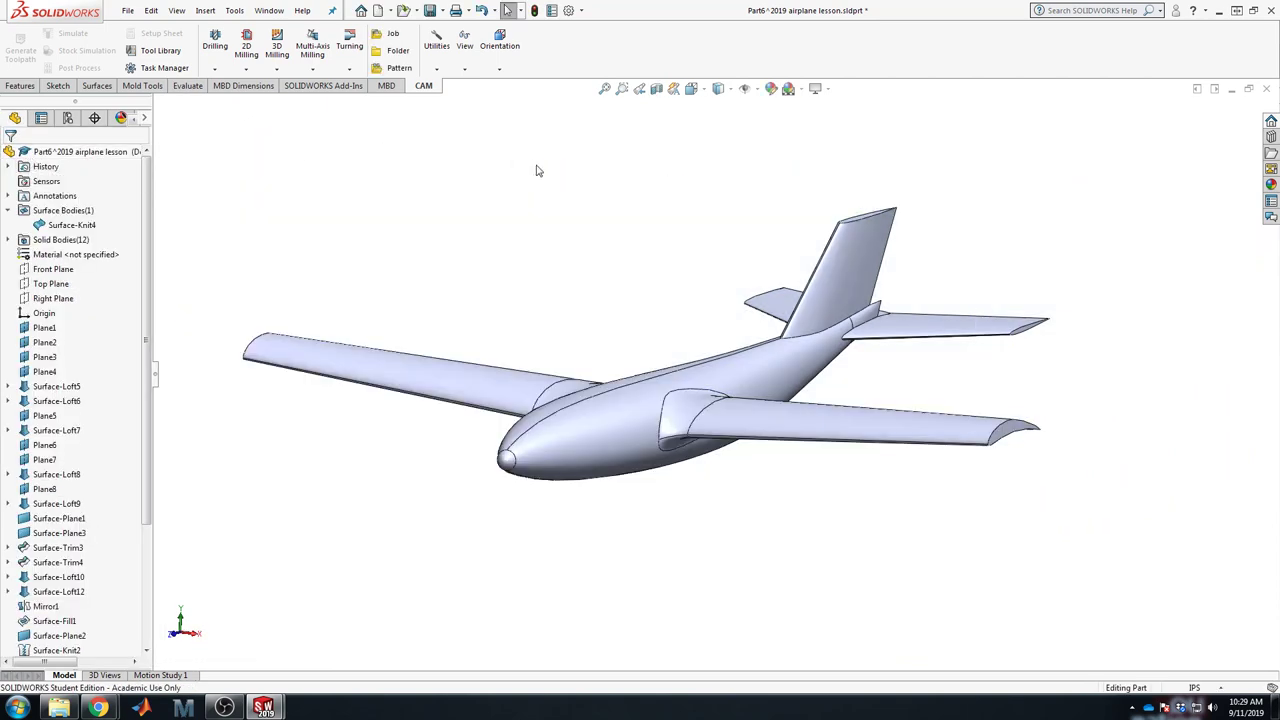
Step: Thicken Surface-Knit4 with a solid created from the enclosed volume, leaving the result unmerged
middle_drag(895, 292, 963, 320)
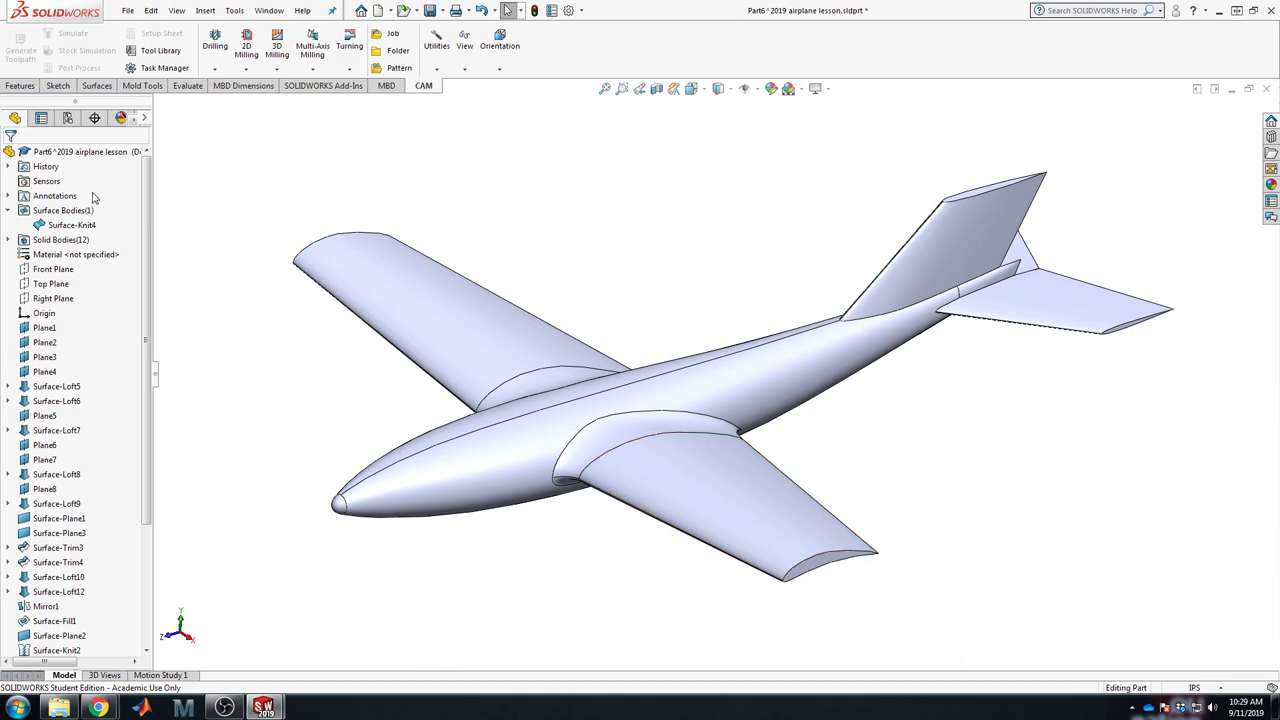
click(97, 85)
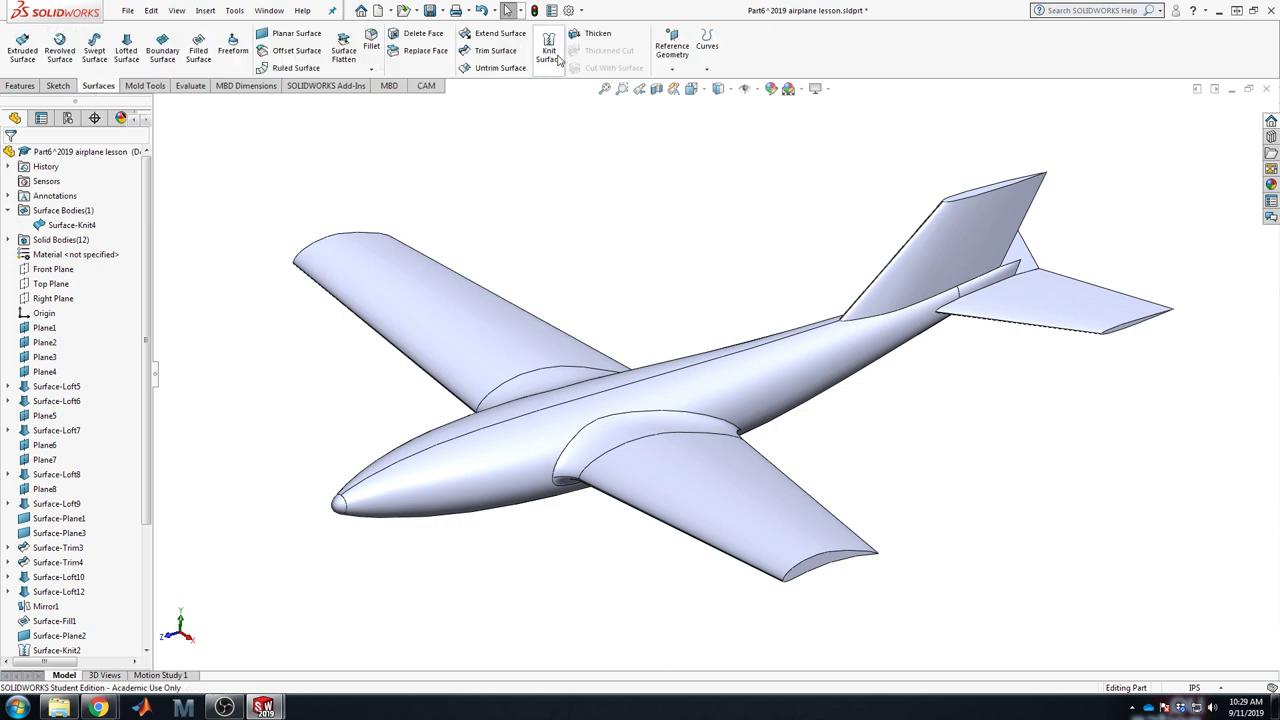
click(586, 33)
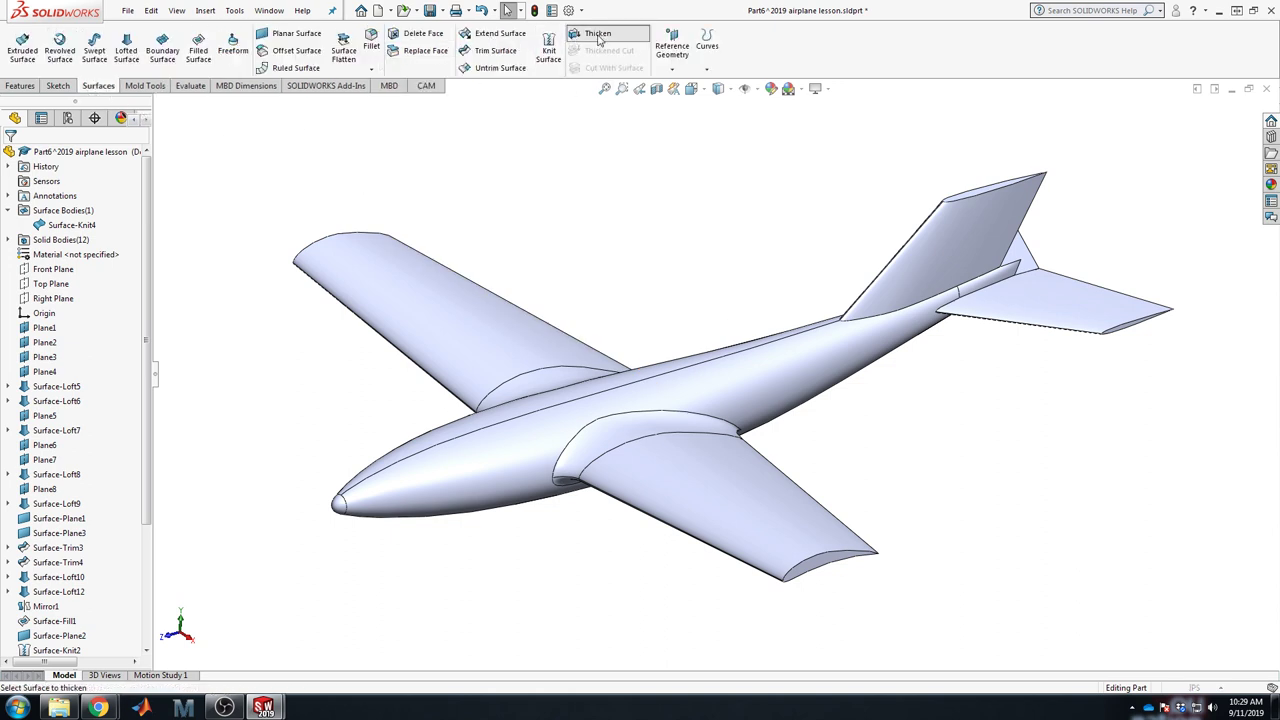
click(465, 308)
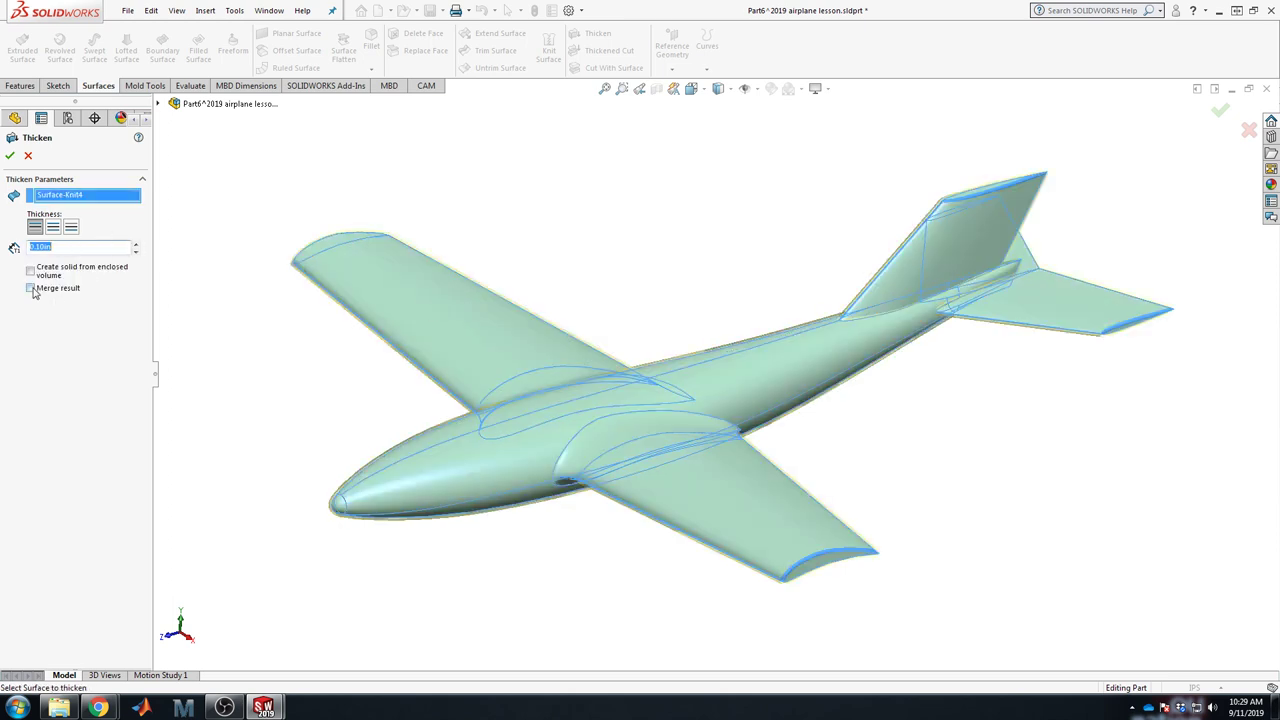
click(30, 272)
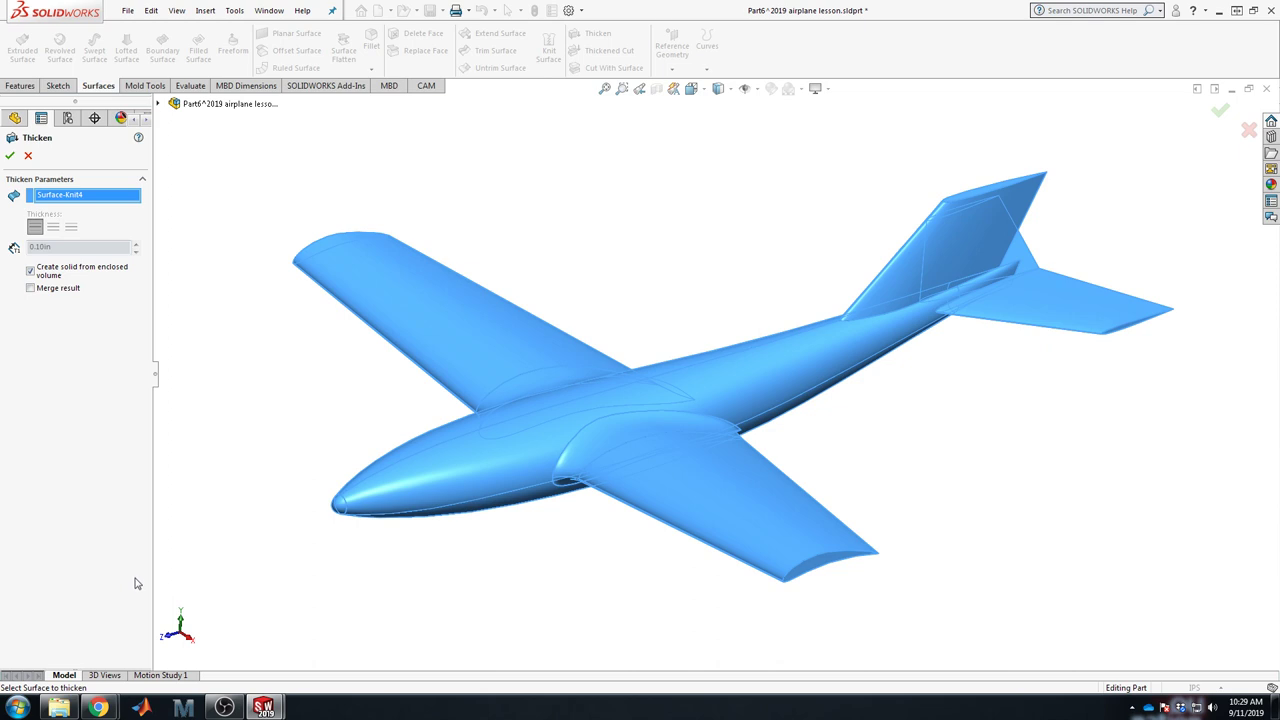
click(10, 157)
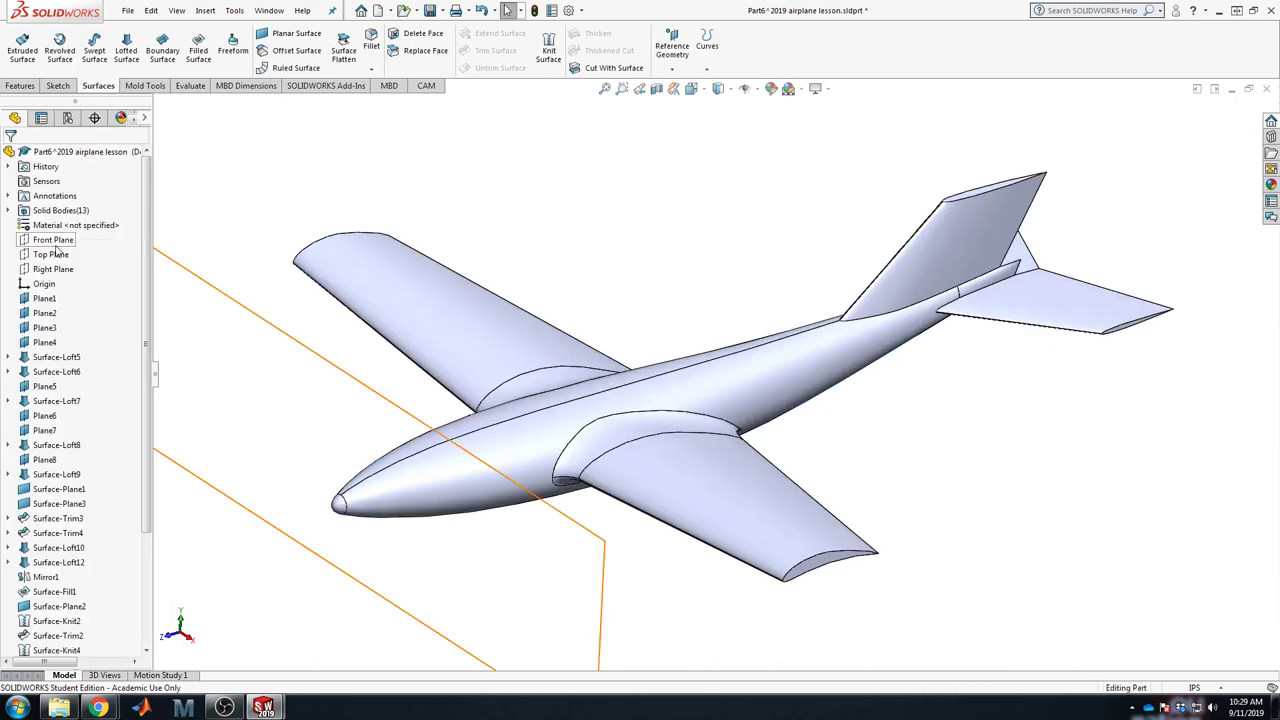
Step: Highlight the new thickened solid body and inspect its section parallel to the Front Plane, offset about -11.69 in
click(8, 210)
click(72, 400)
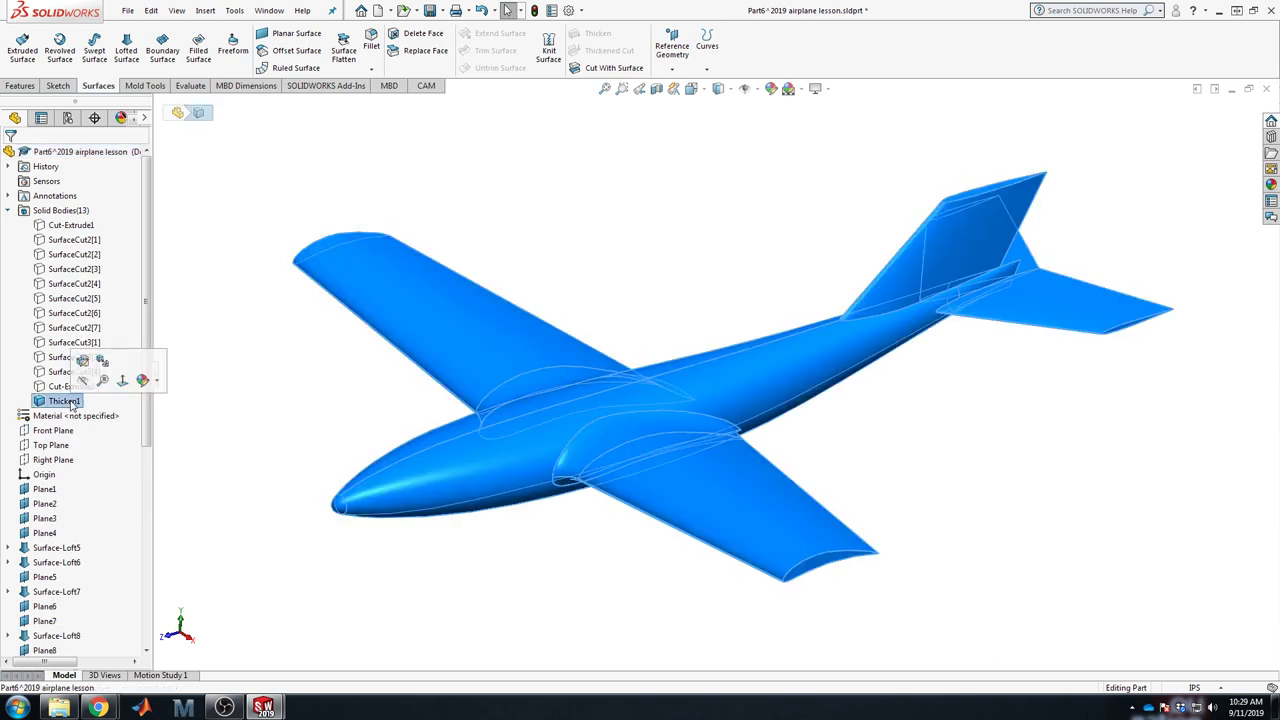
click(600, 129)
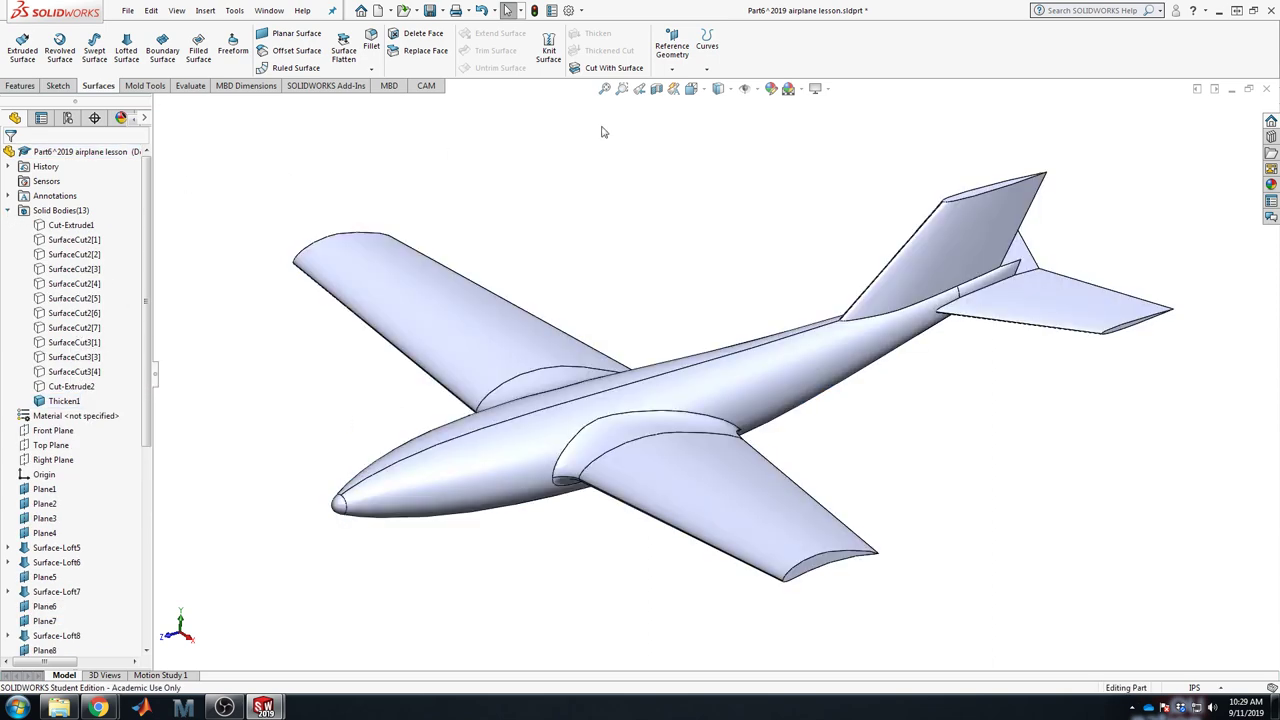
click(656, 88)
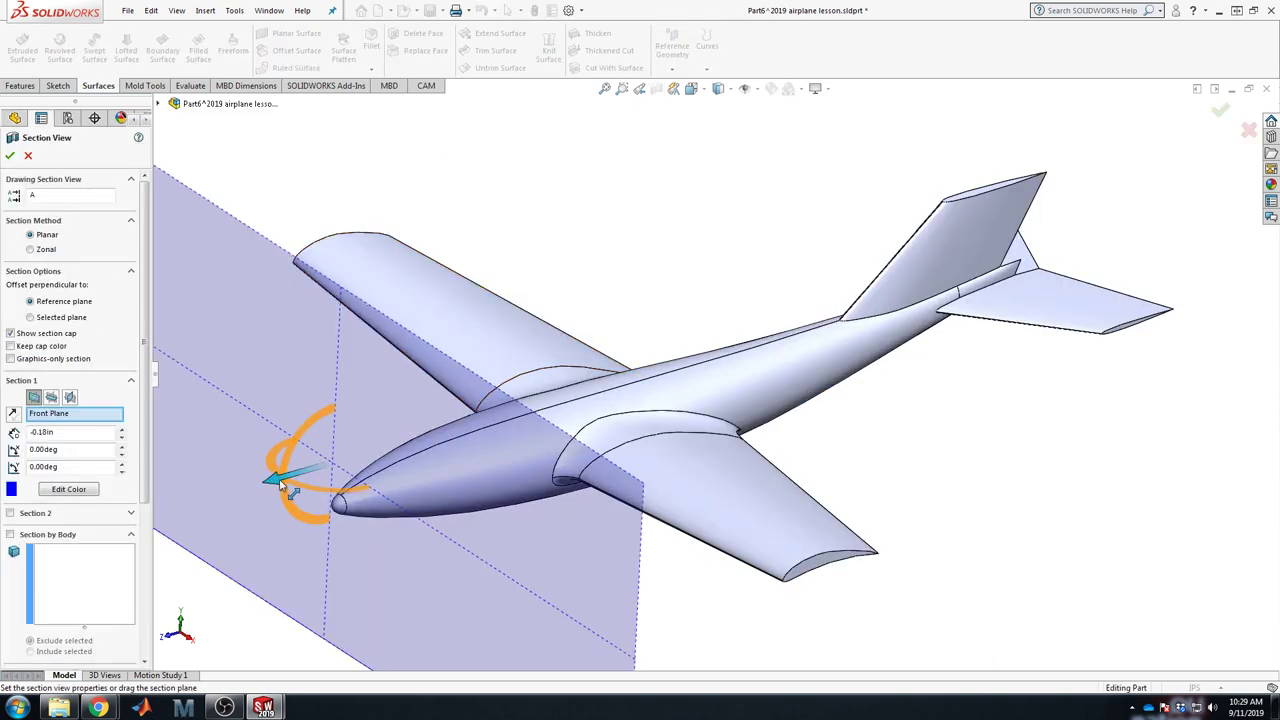
drag(290, 480, 563, 405)
scroll(563, 405, down, 5)
middle_drag(614, 466, 351, 354)
scroll(351, 354, up, 5)
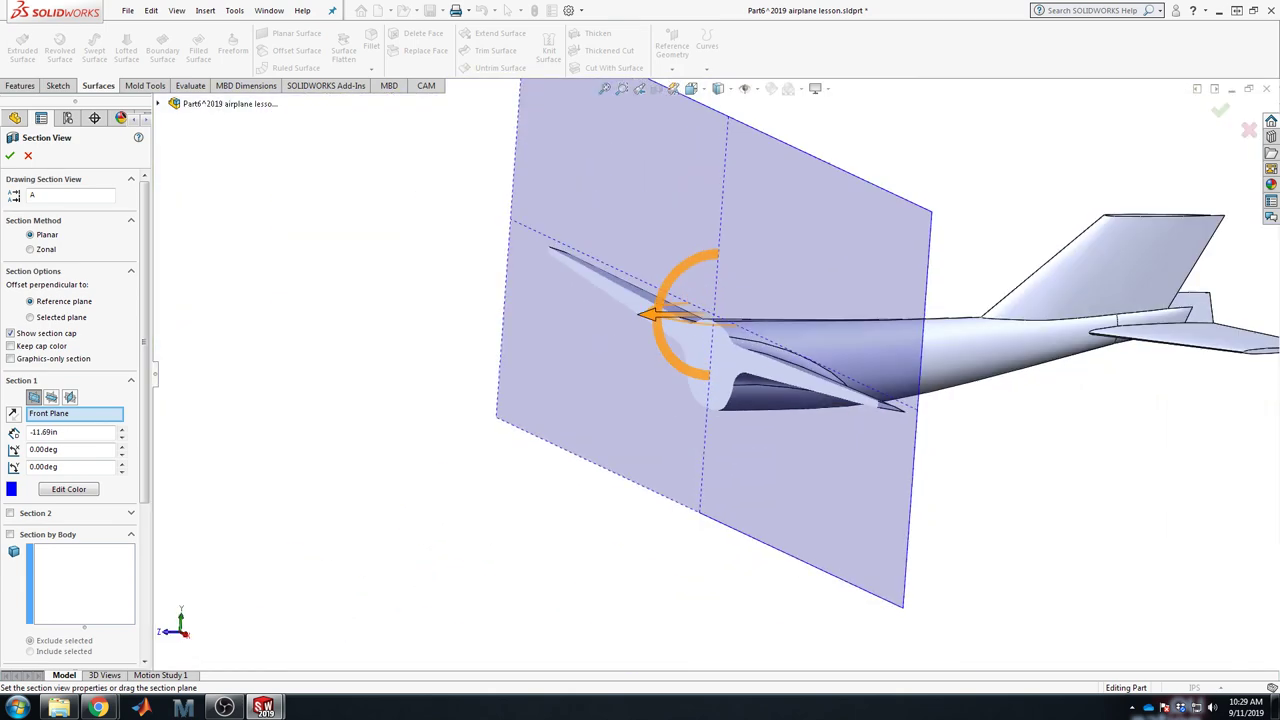
click(28, 155)
Step: Delete the thicken feature at the end of the part's feature history
scroll(60, 480, down, 8)
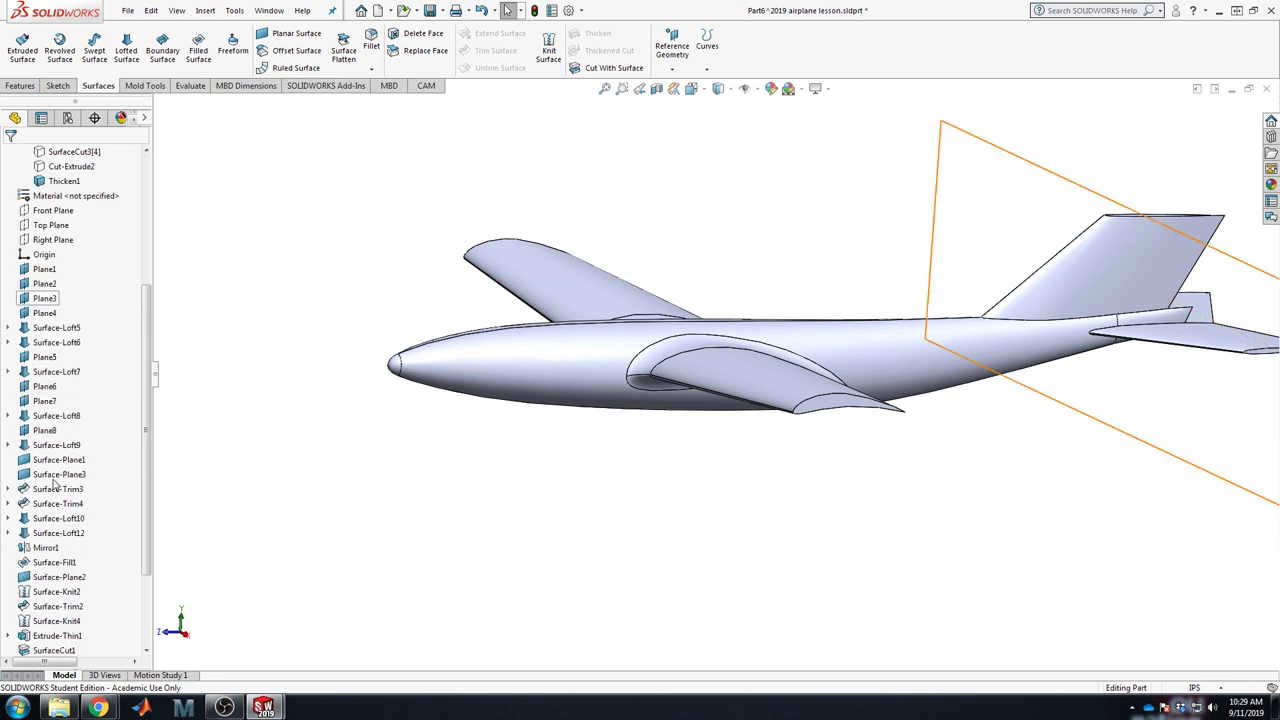
click(48, 636)
key(Delete)
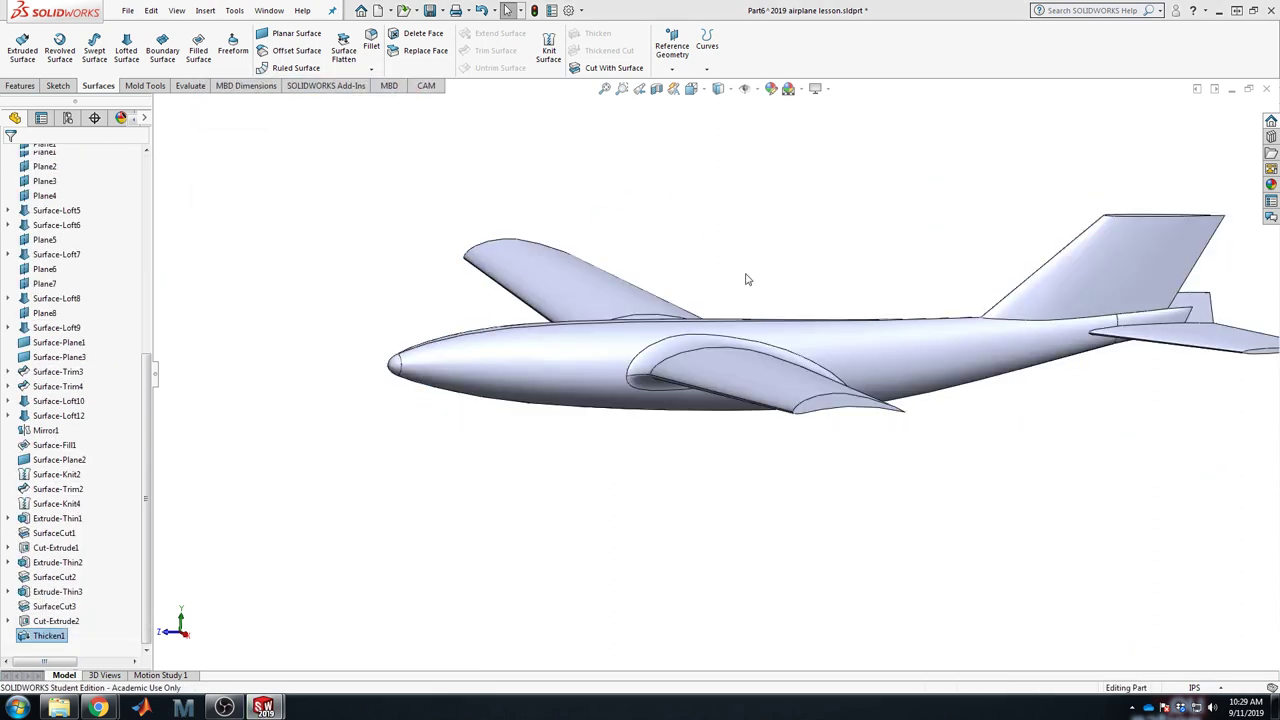
Step: Examine the airplane's outer surface from several angles, highlighting the Surface-Loft10 transition between the wing and fuselage
middle_drag(790, 288, 894, 371)
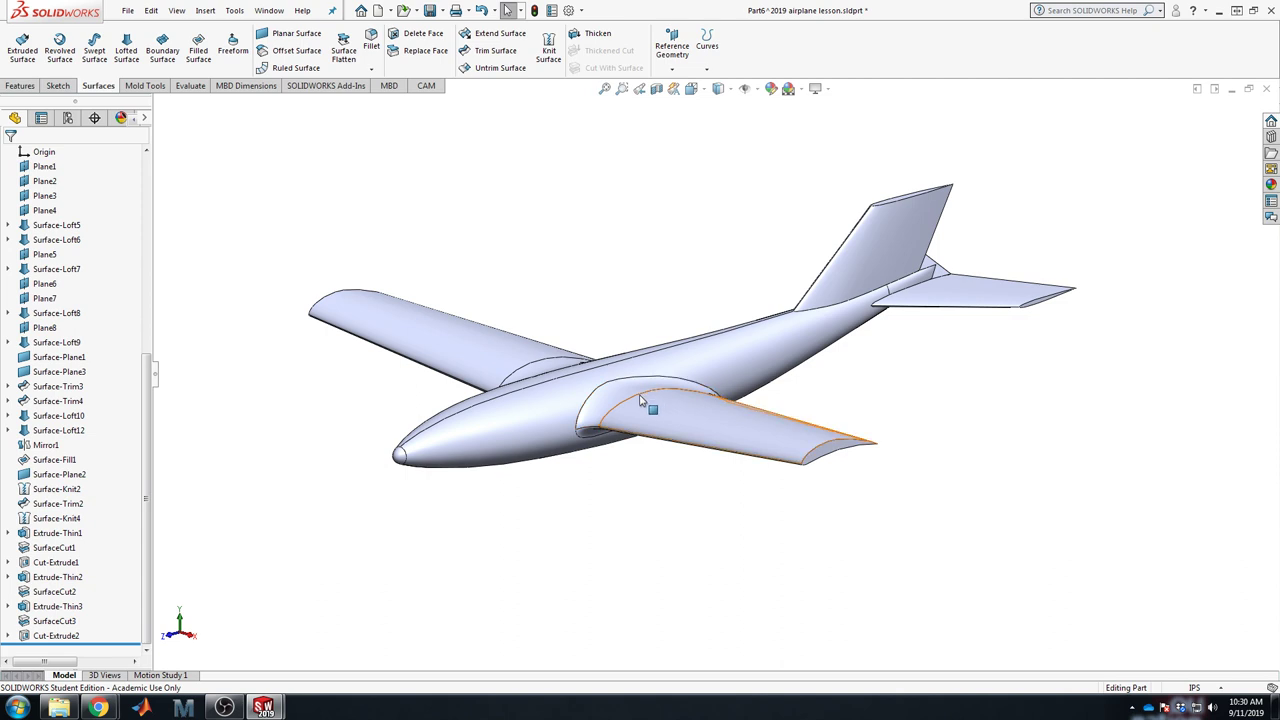
middle_drag(563, 543, 612, 515)
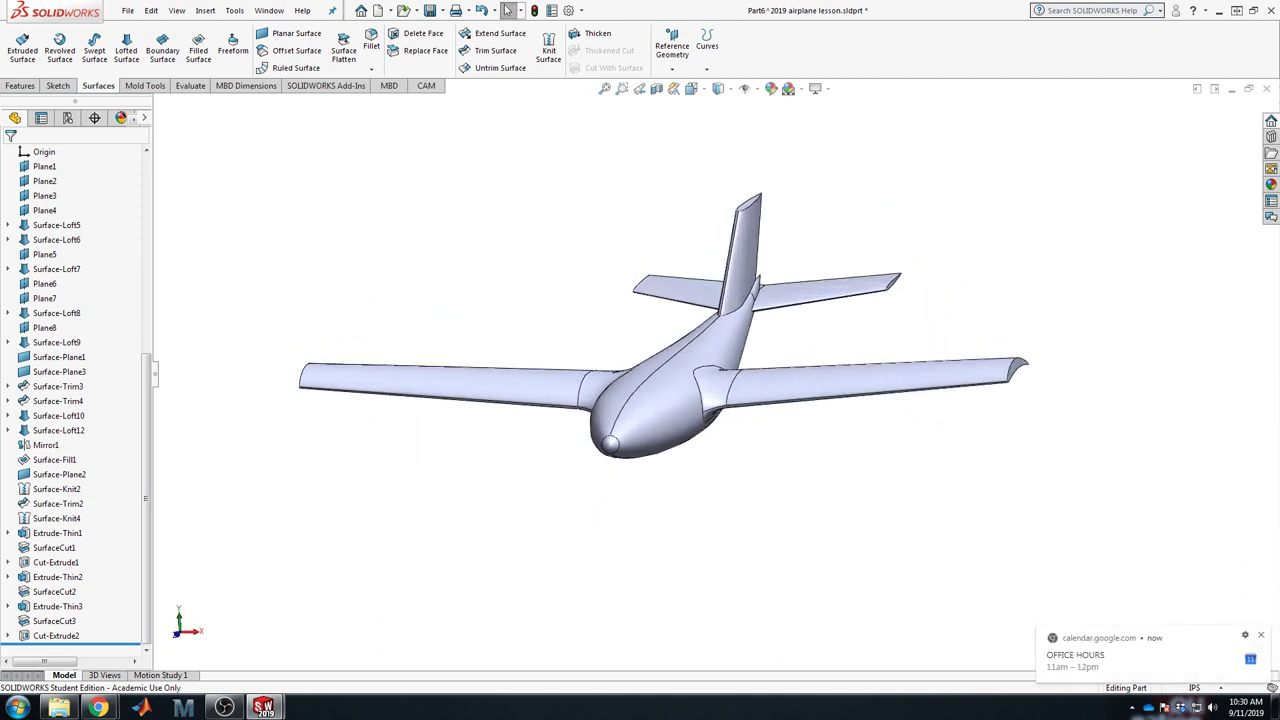
scroll(736, 439, down, 4)
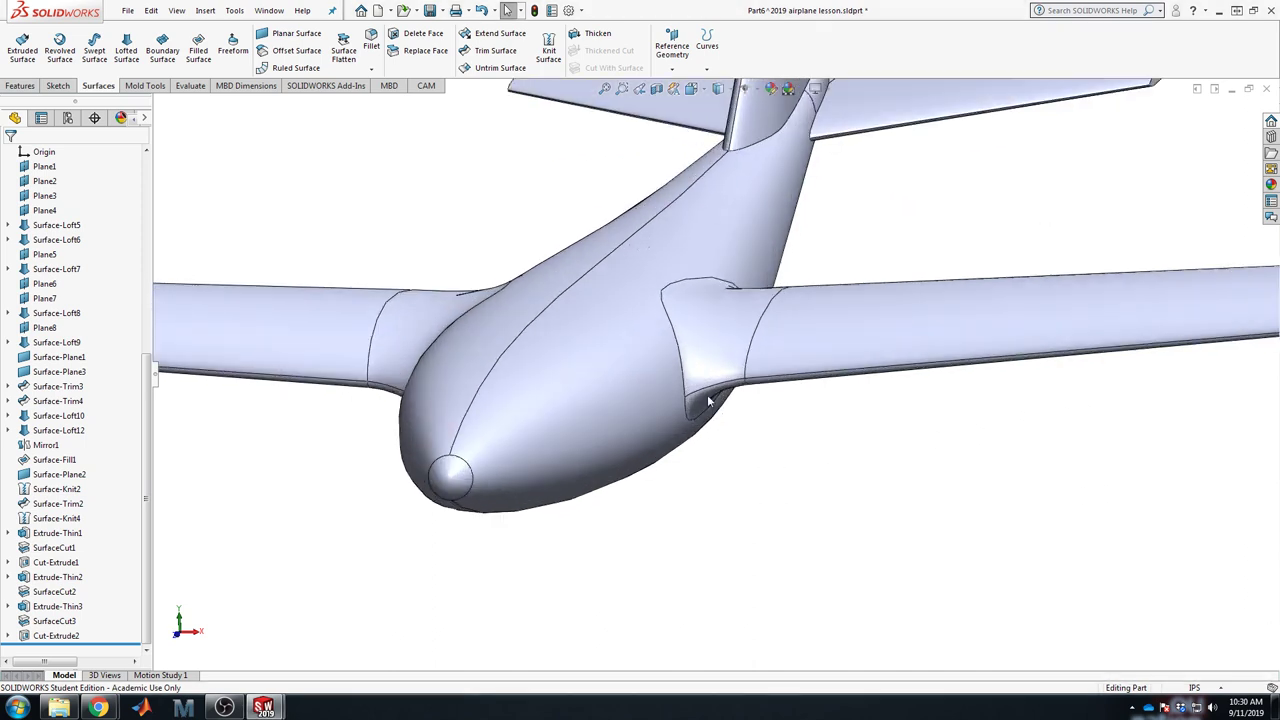
click(716, 312)
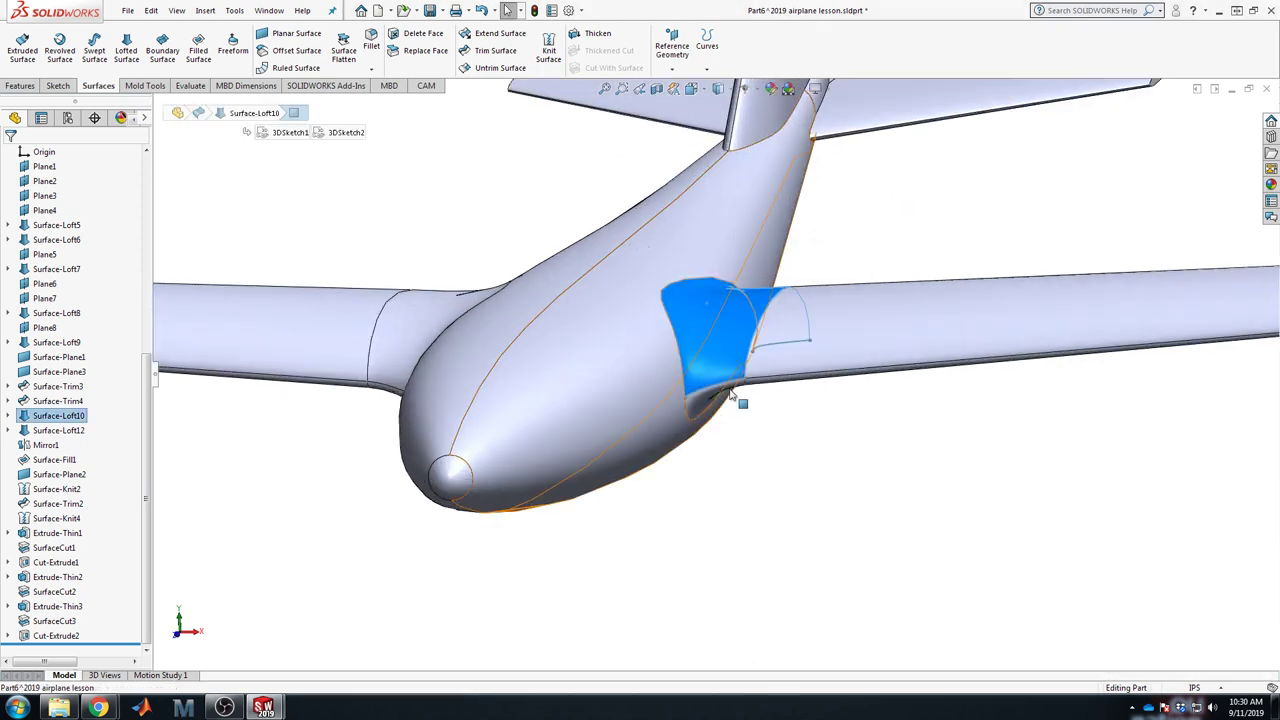
key(Tab)
click(765, 510)
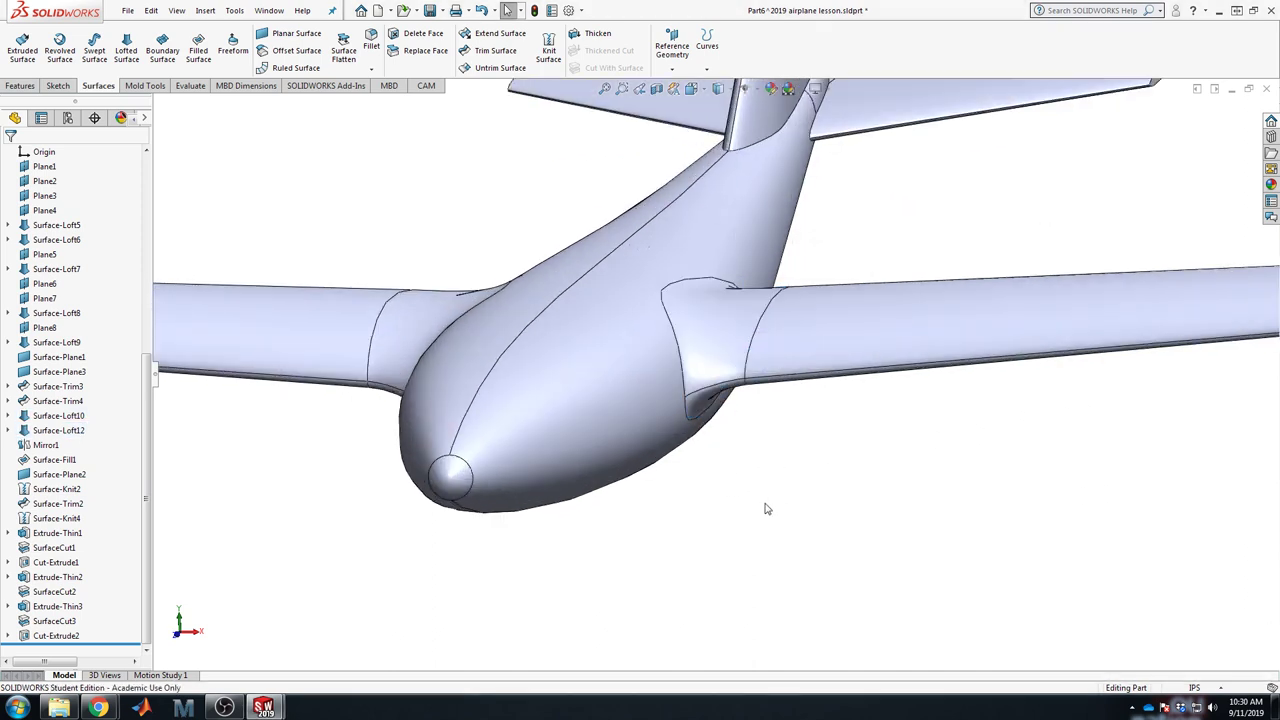
scroll(720, 465, up, 5)
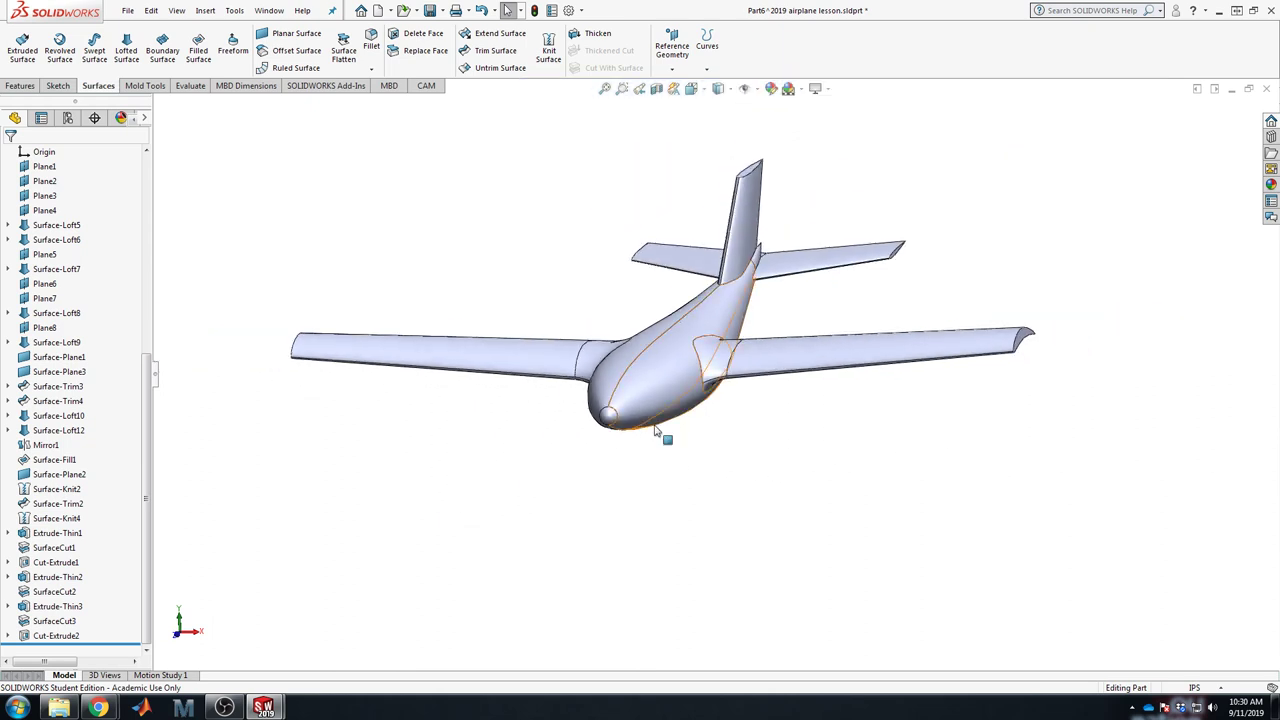
key(ctrl+1)
middle_drag(690, 400, 766, 366)
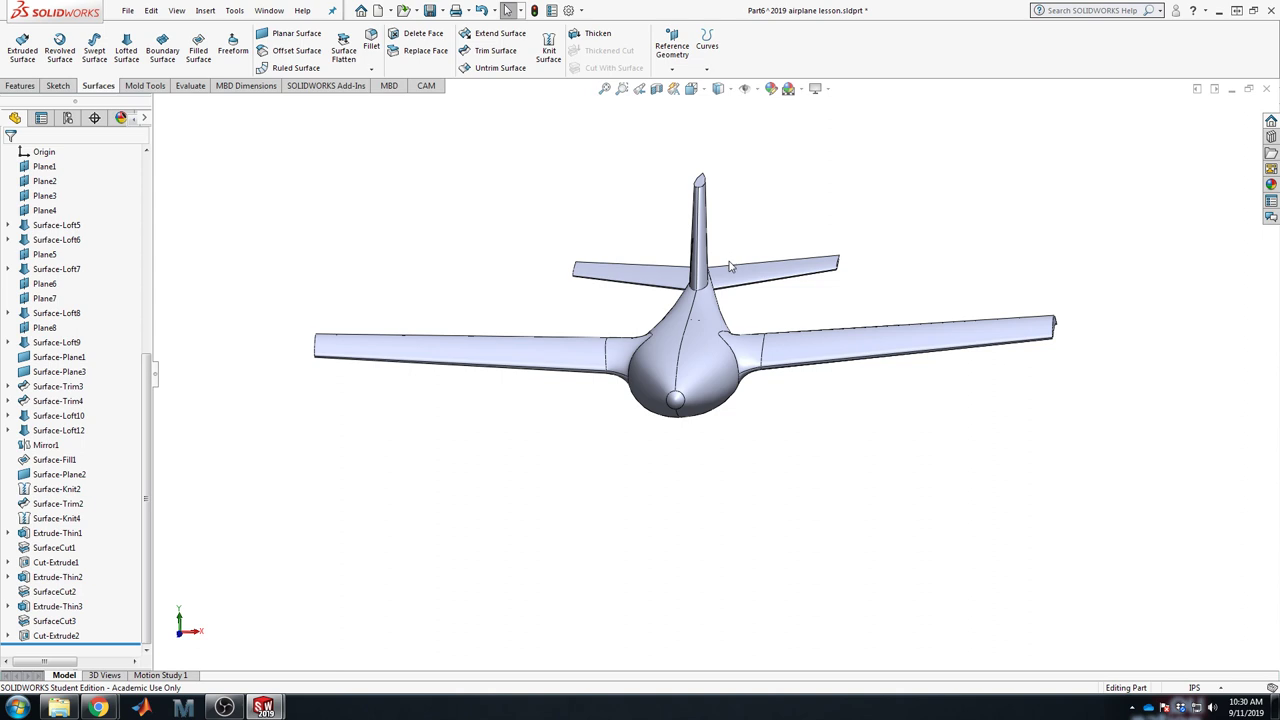
middle_drag(871, 440, 827, 500)
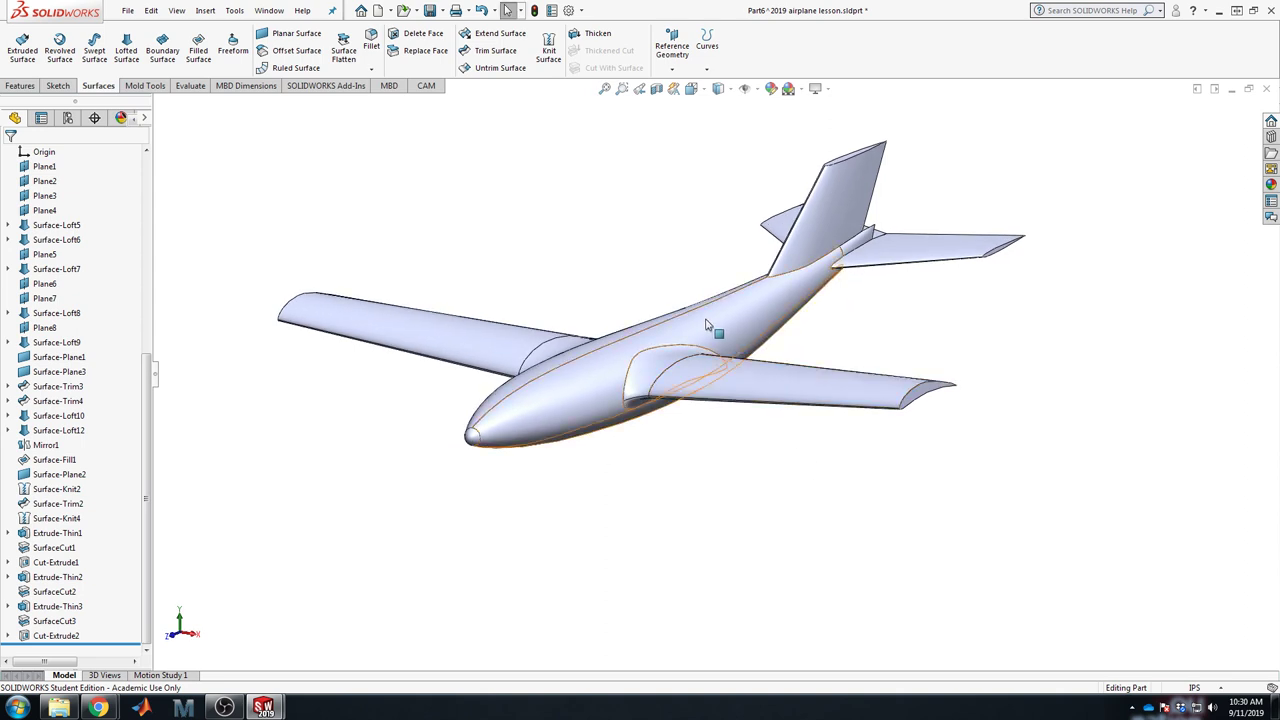
click(654, 375)
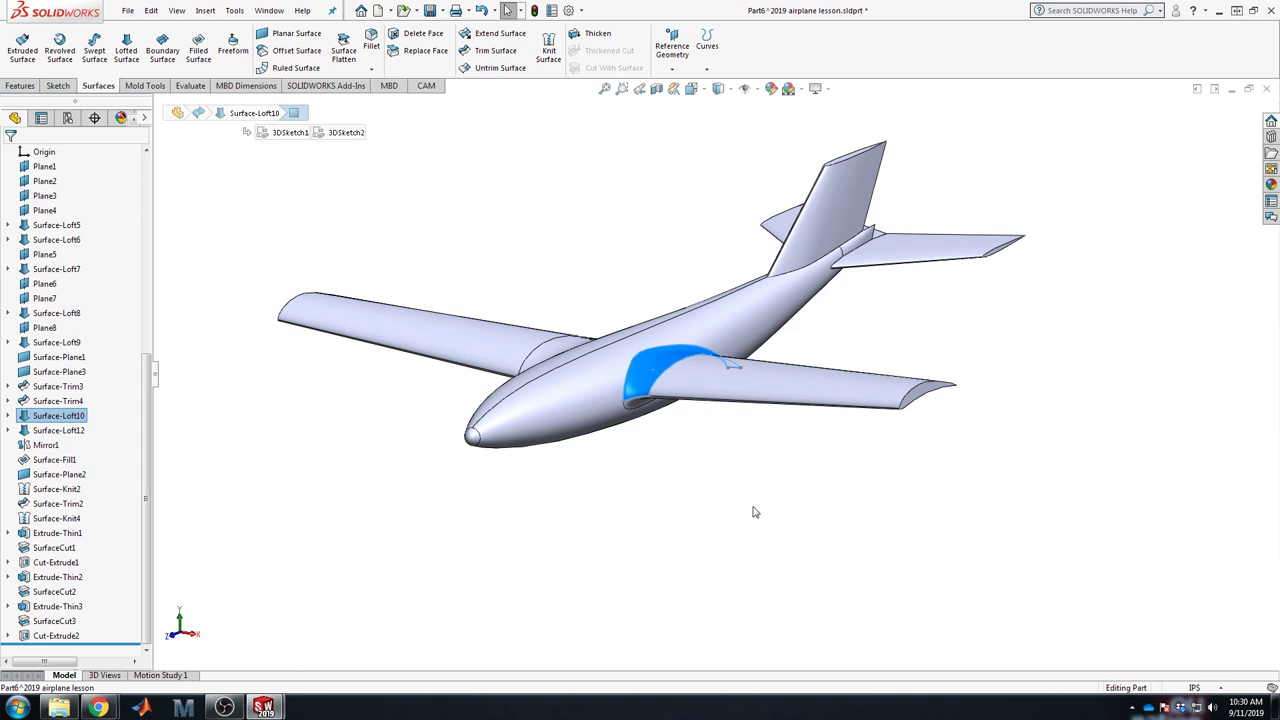
key(Escape)
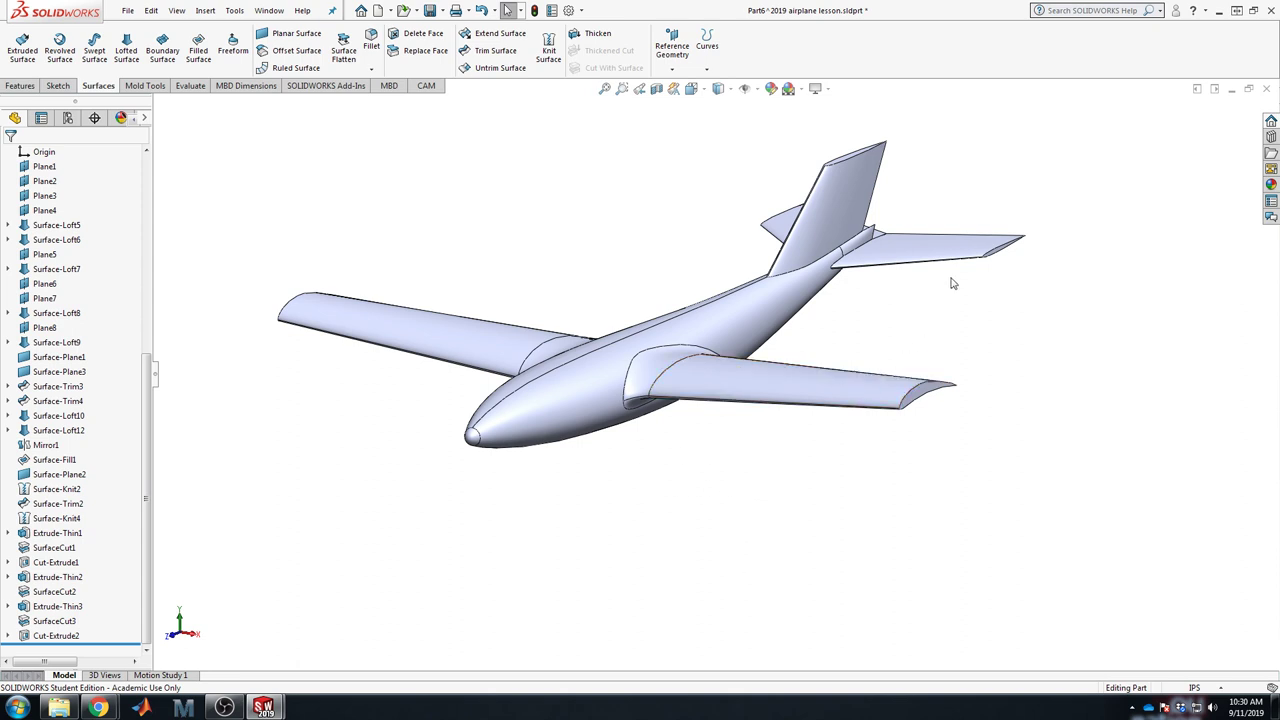
Step: Examine the airplane's outer surface from several angles, highlighting the Surface-Loft8 vertical tail
click(823, 214)
click(782, 488)
middle_drag(953, 535, 861, 435)
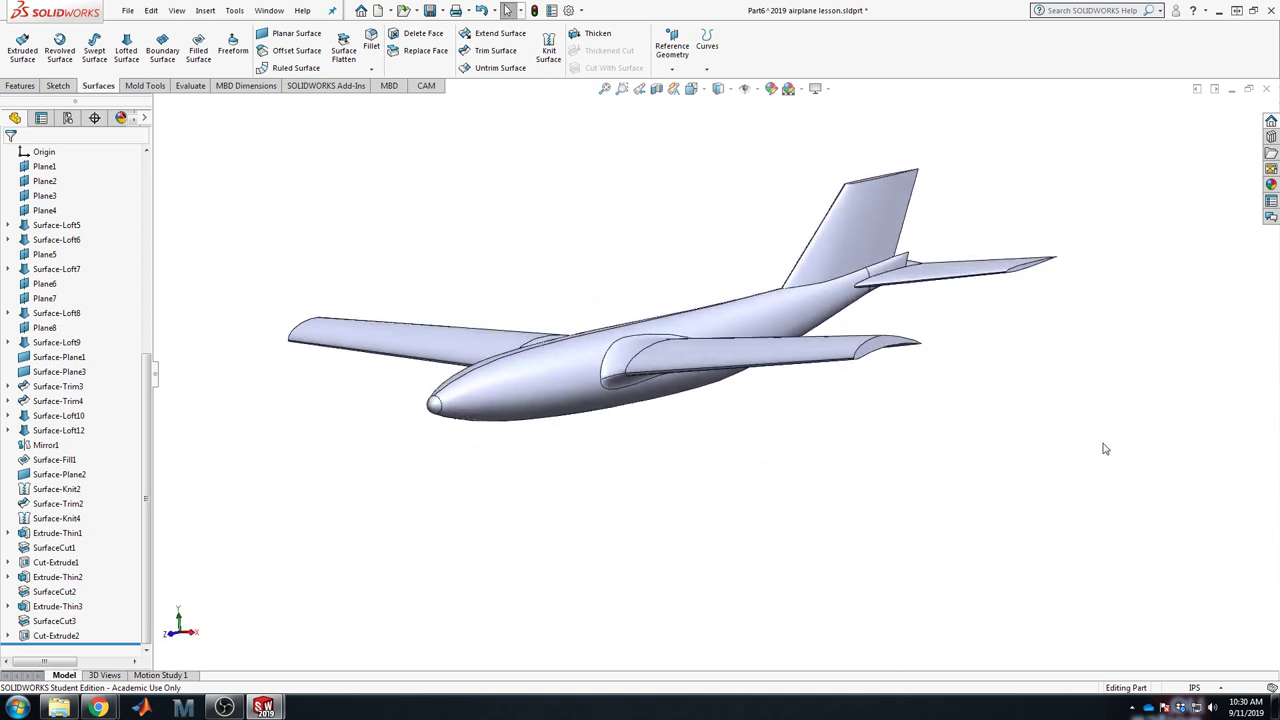
middle_drag(1105, 449, 923, 477)
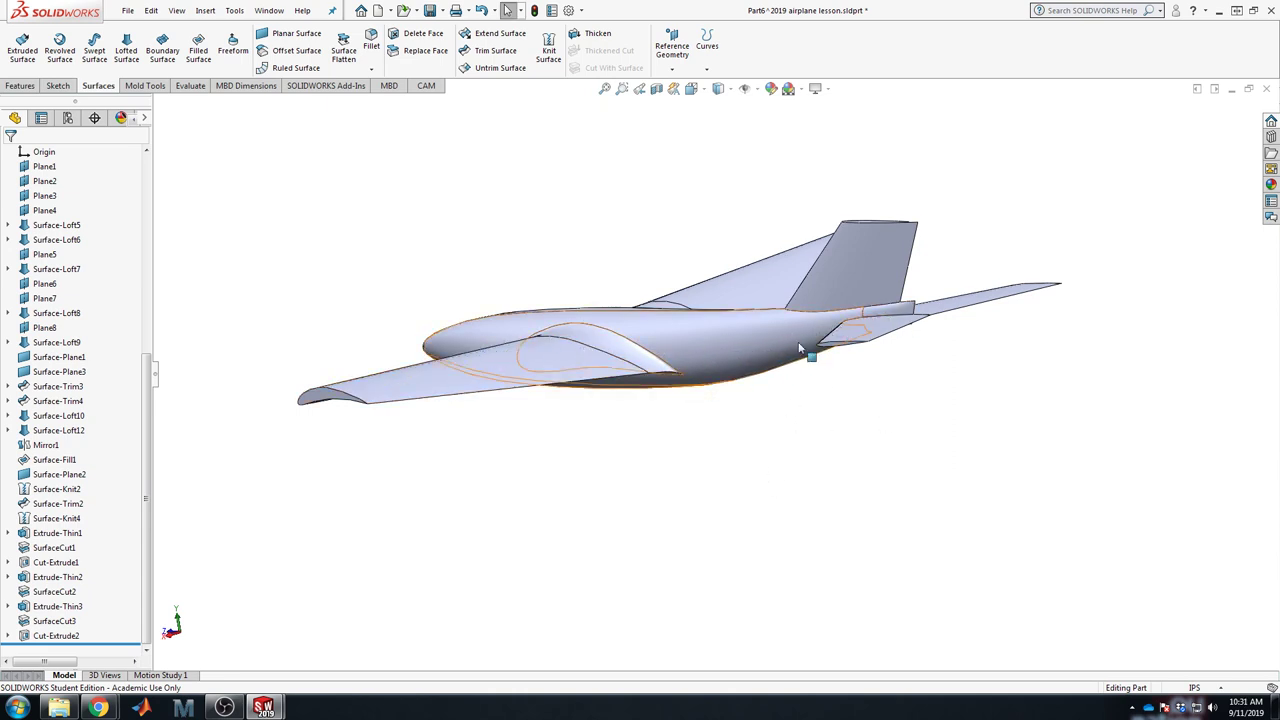
middle_drag(729, 426, 810, 440)
middle_drag(716, 461, 757, 463)
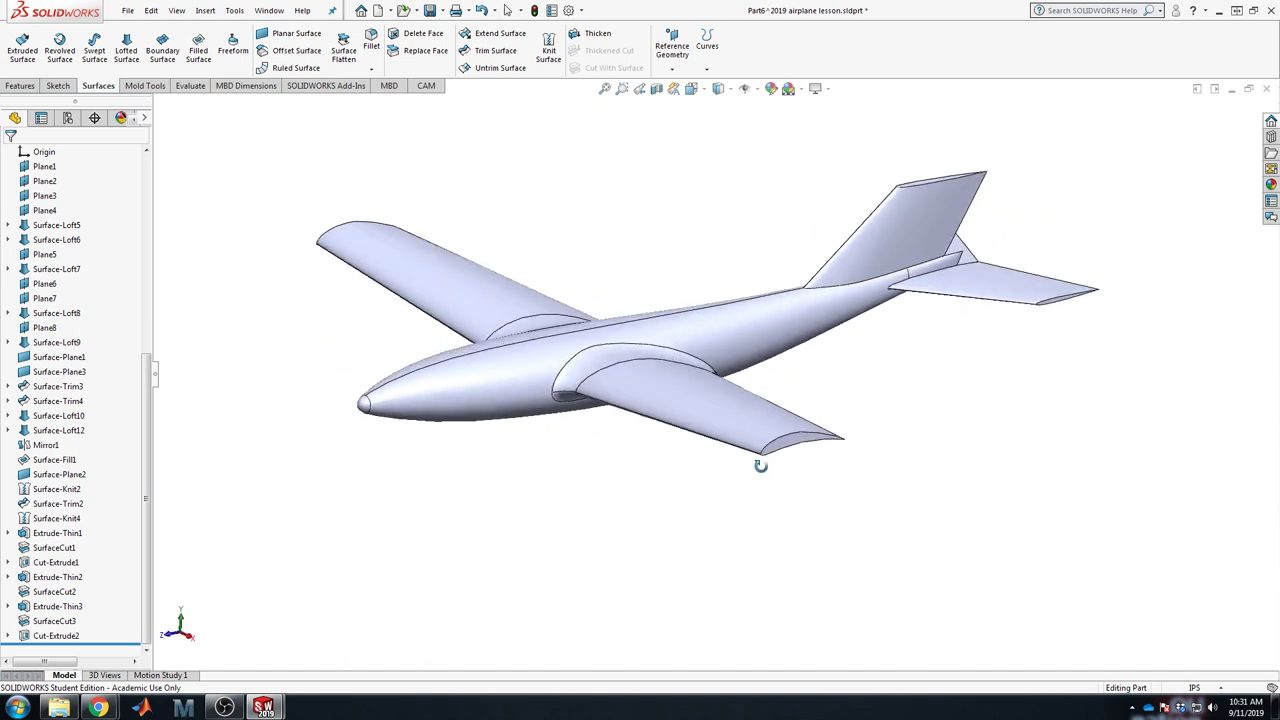
click(845, 288)
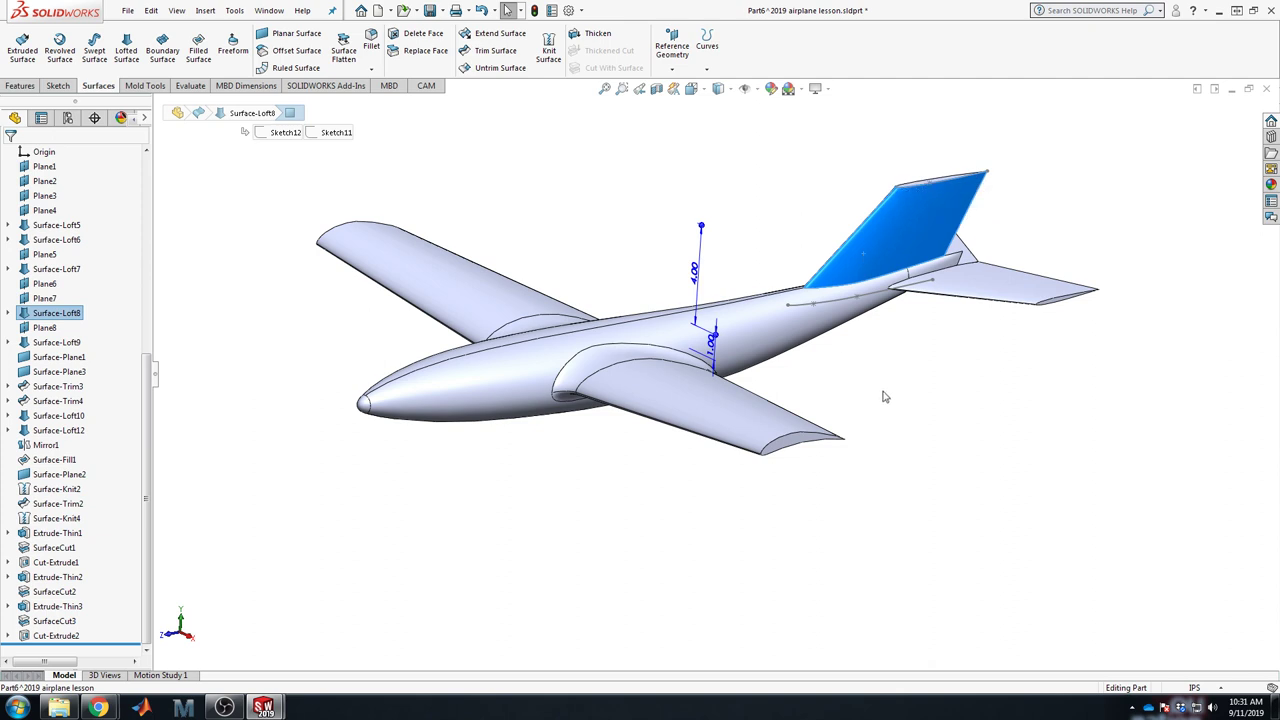
click(886, 394)
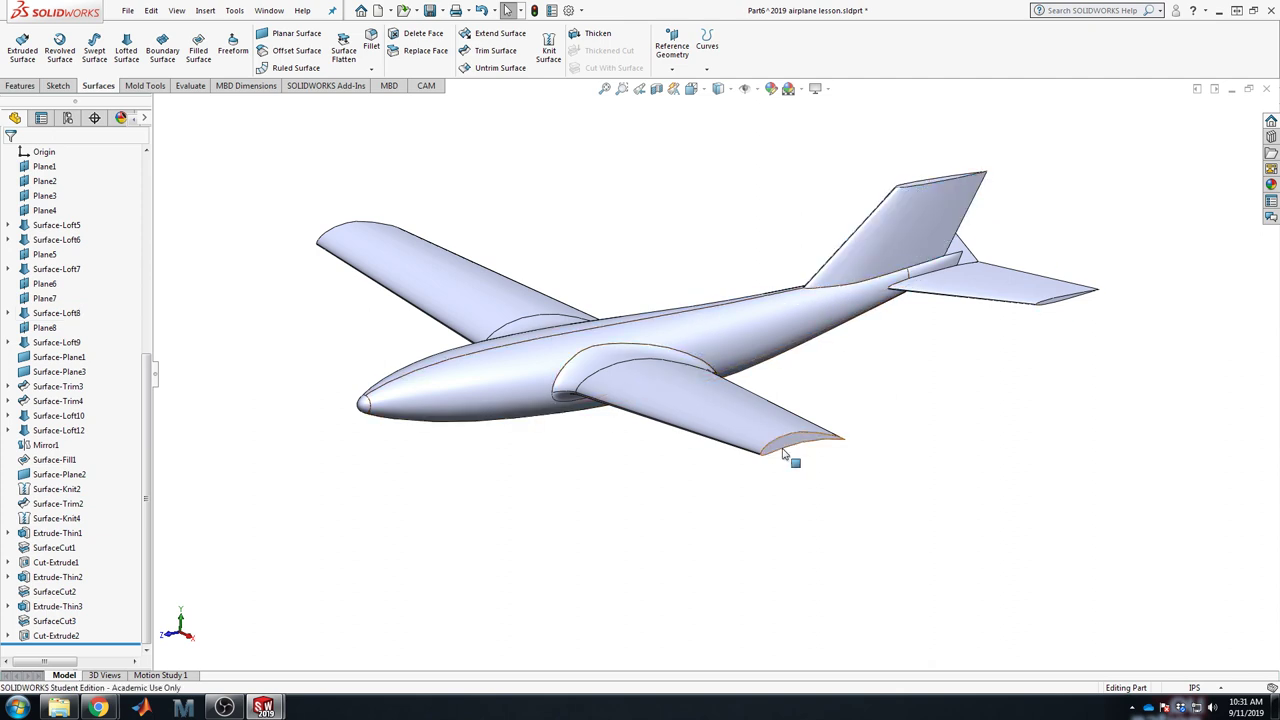
mouse_move(791, 451)
middle_down()
mouse_move(797, 431)
mouse_move(799, 456)
middle_up()
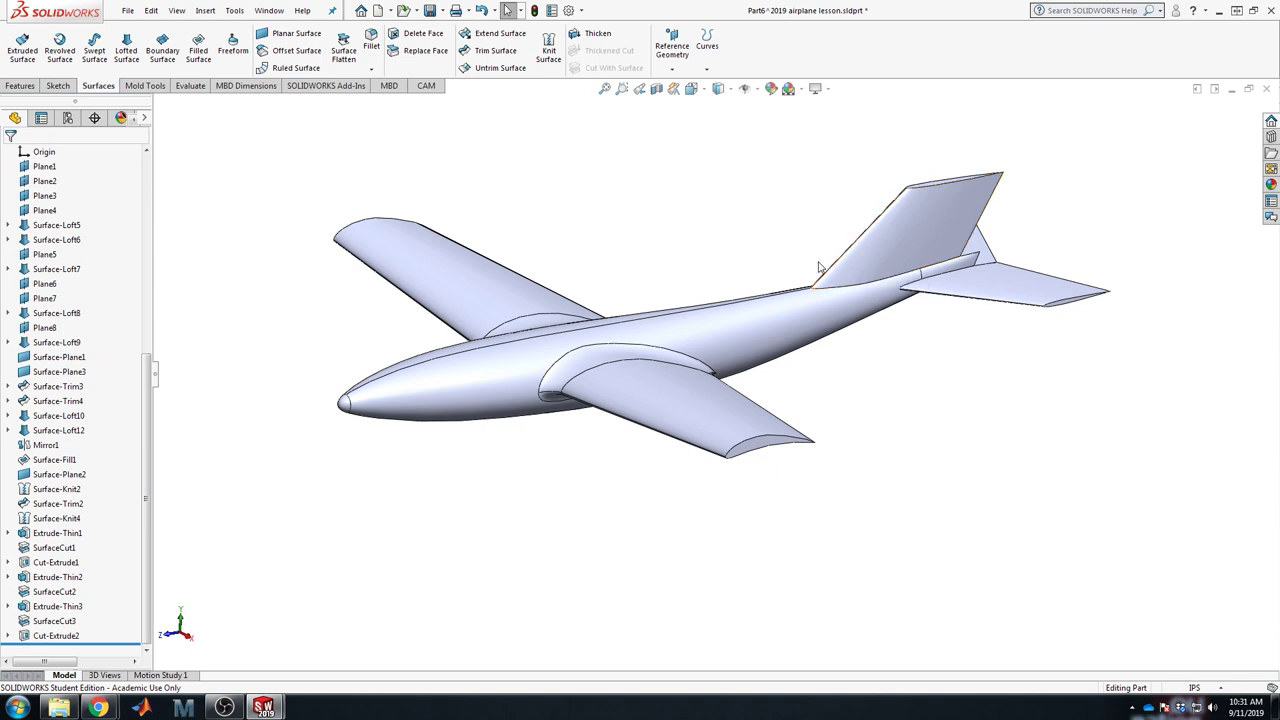
middle_drag(713, 342, 857, 391)
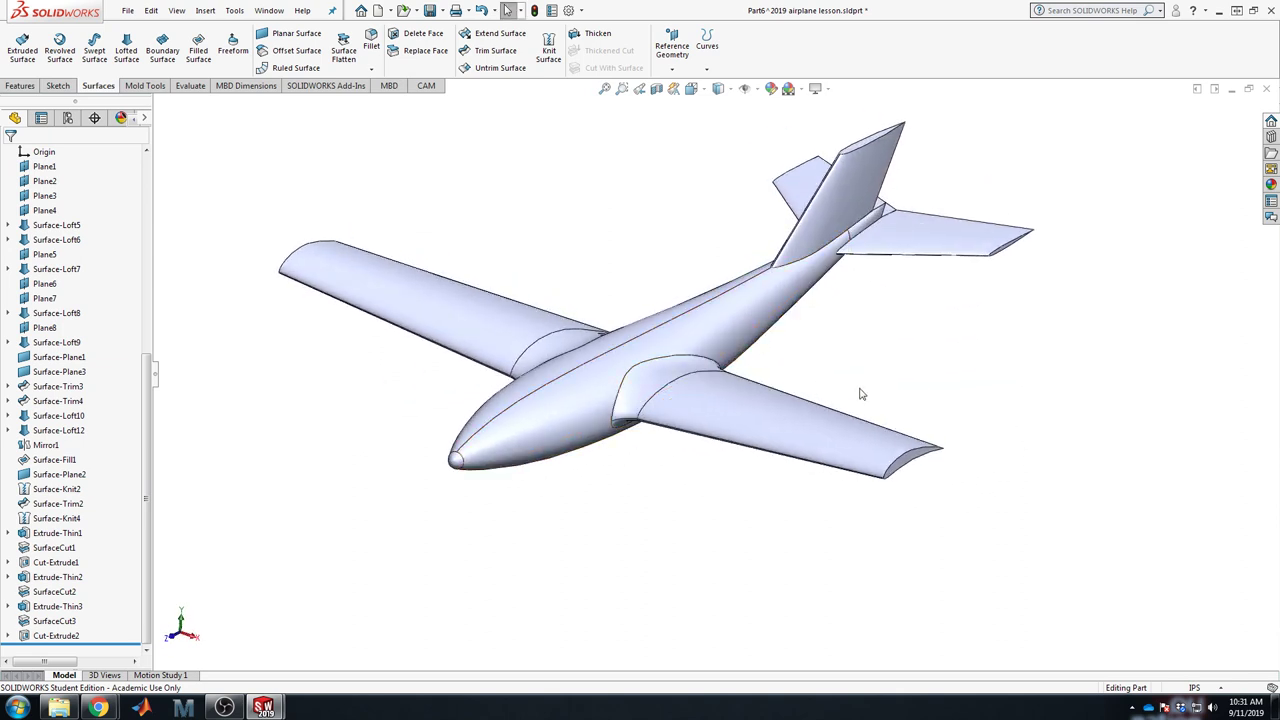
Step: Remove the Mold Tools command set from the CommandManager, add it back and display its commands
right_click(131, 91)
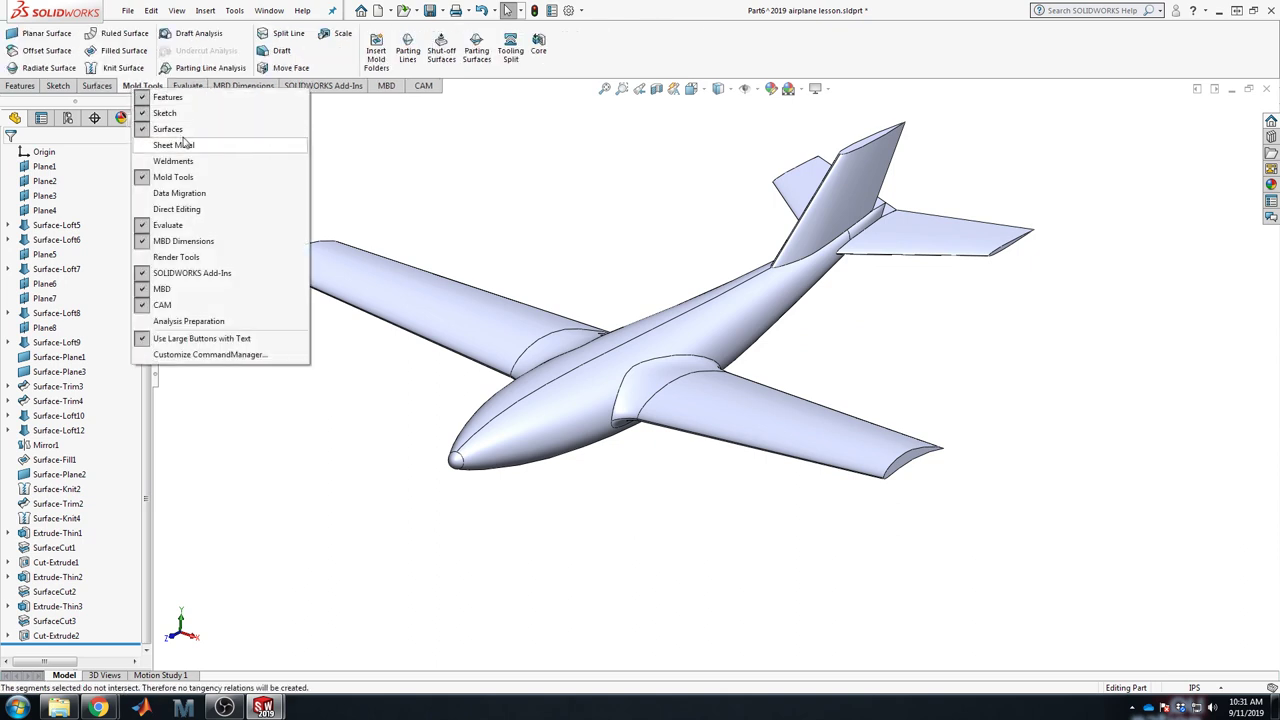
click(172, 177)
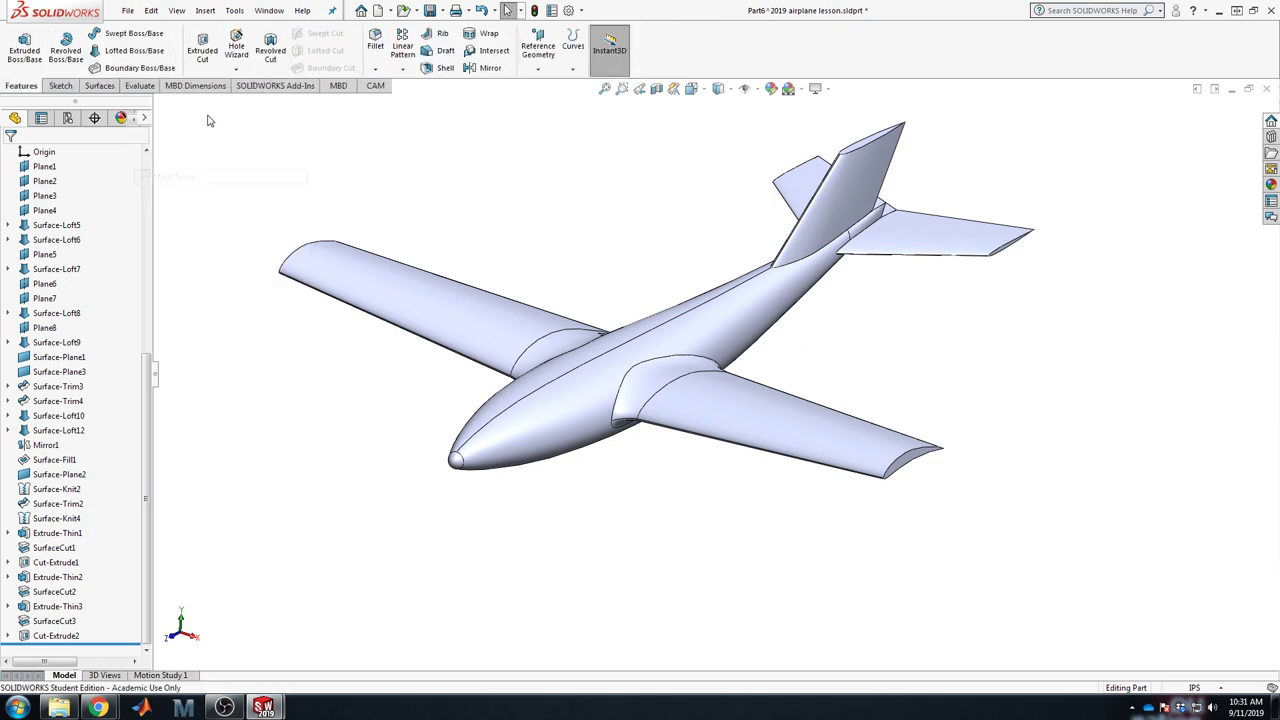
right_click(101, 91)
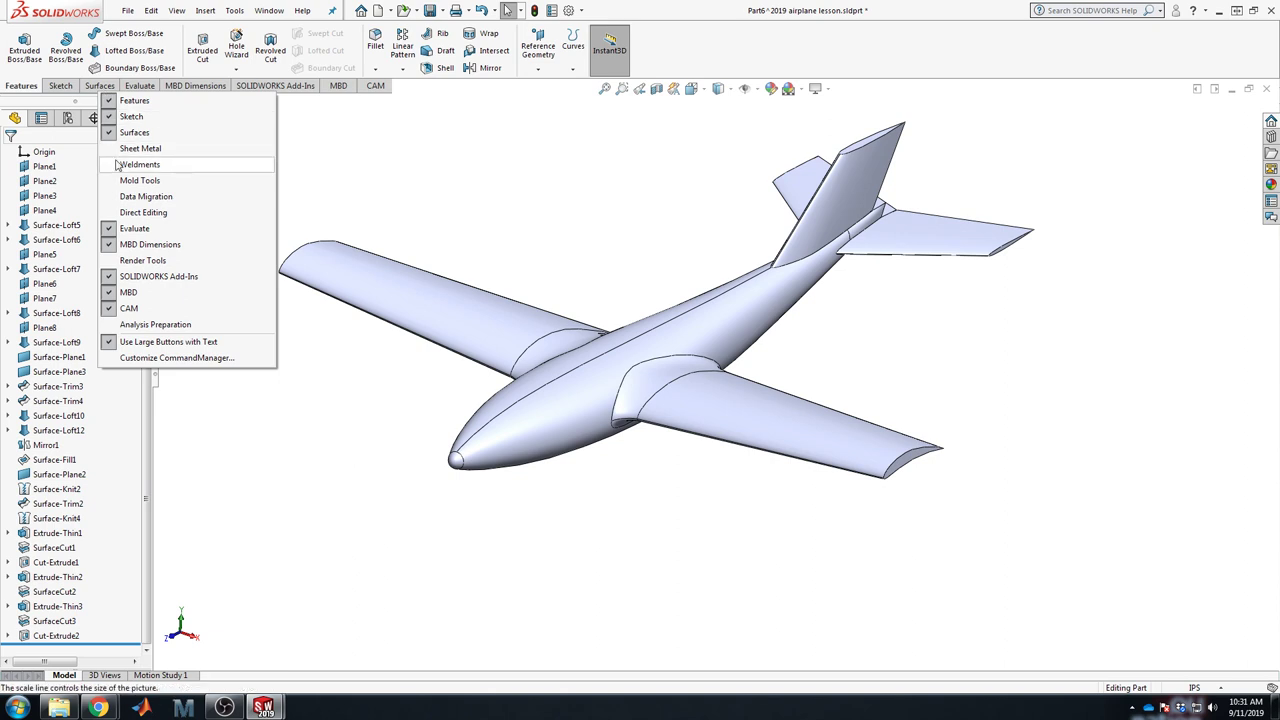
click(145, 181)
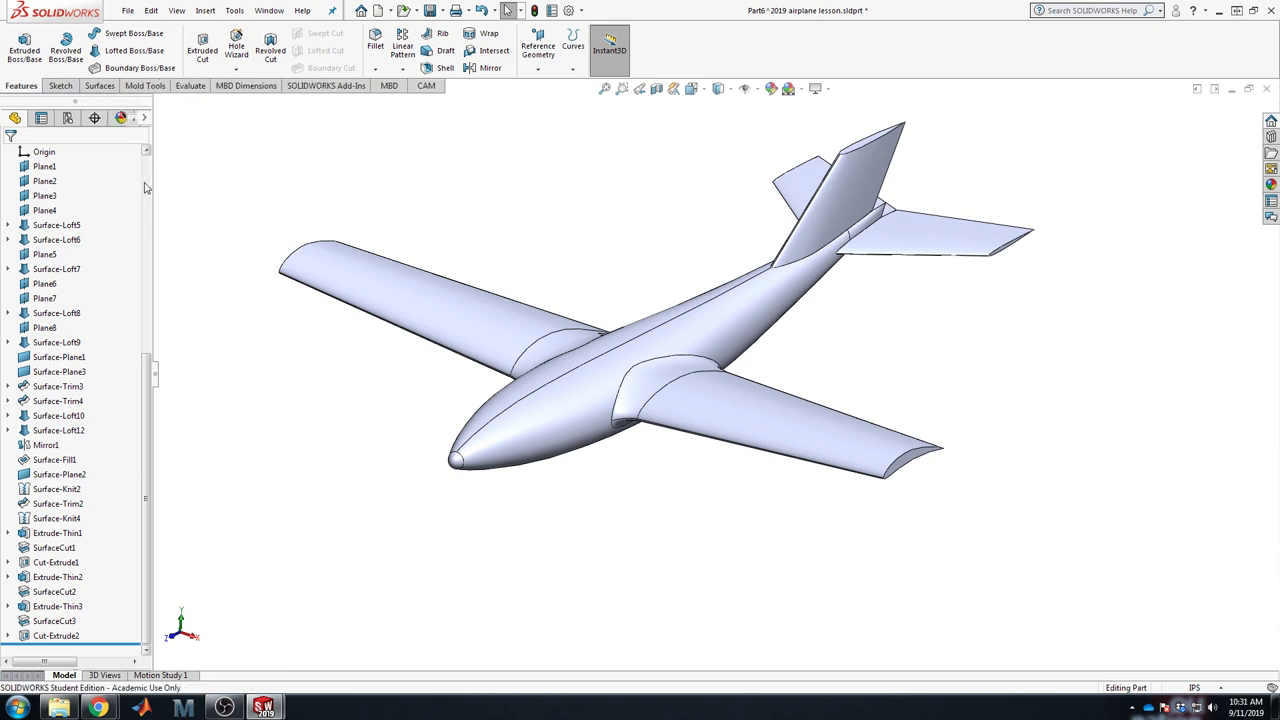
click(142, 85)
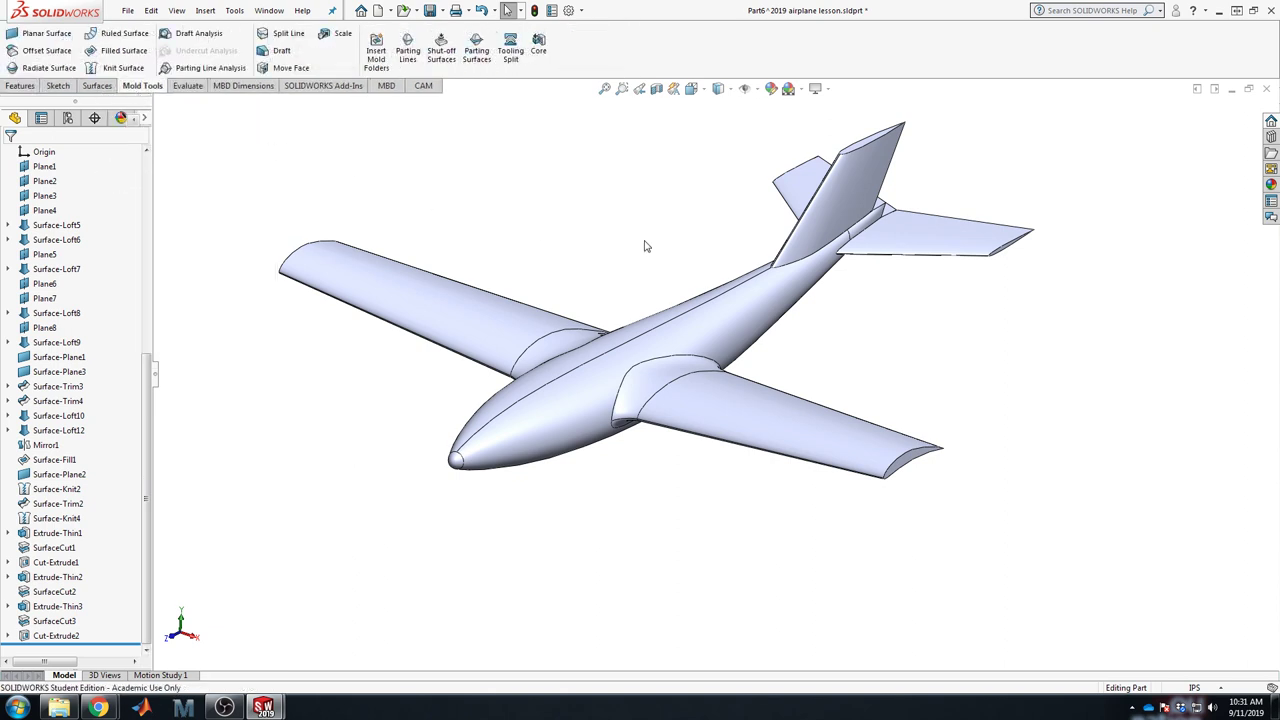
middle_drag(645, 246, 525, 260)
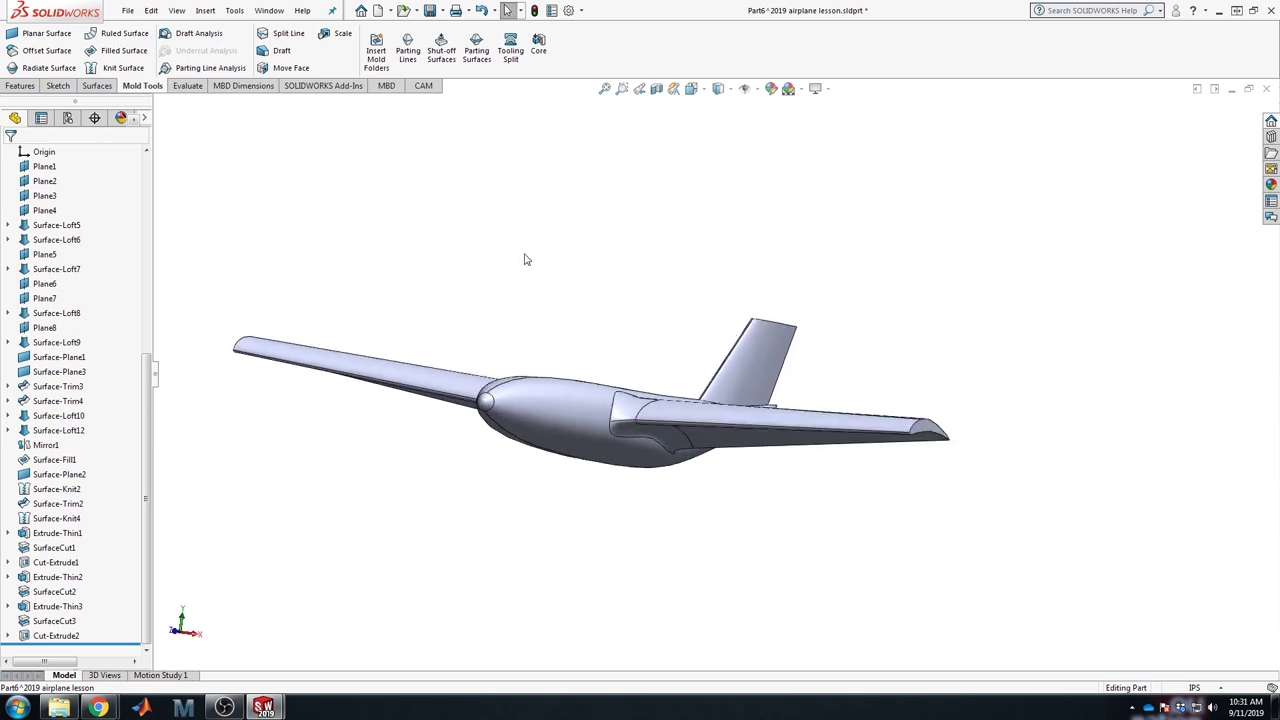
key(ctrl+7)
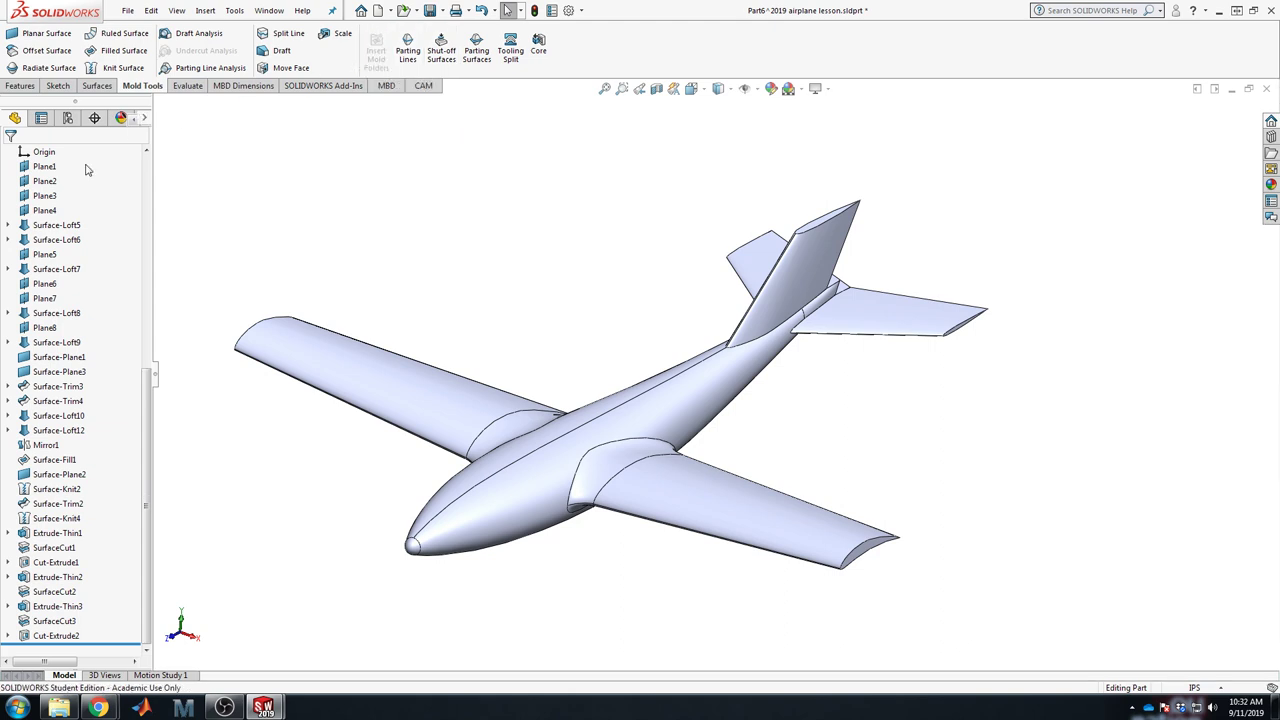
Step: Review the surface and solid body folders in the feature history, leaving only the surface bodies expanded
scroll(131, 449, up, 9)
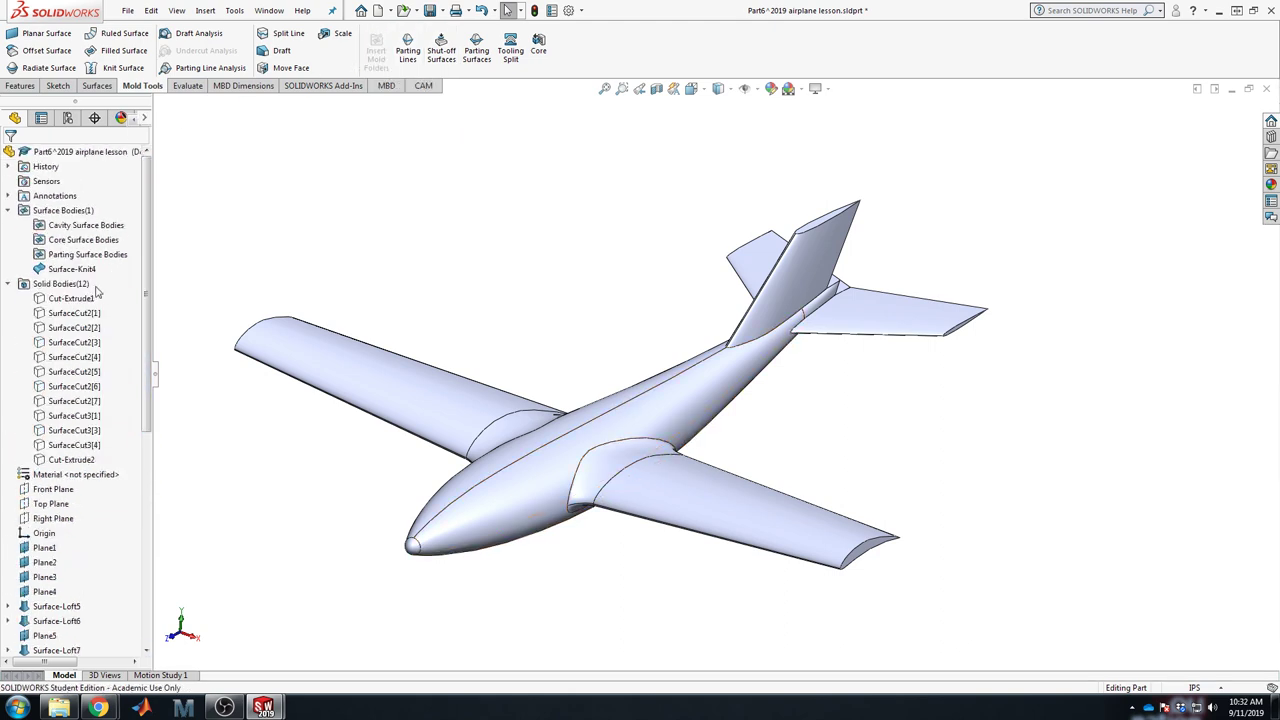
click(62, 284)
key(Escape)
click(8, 284)
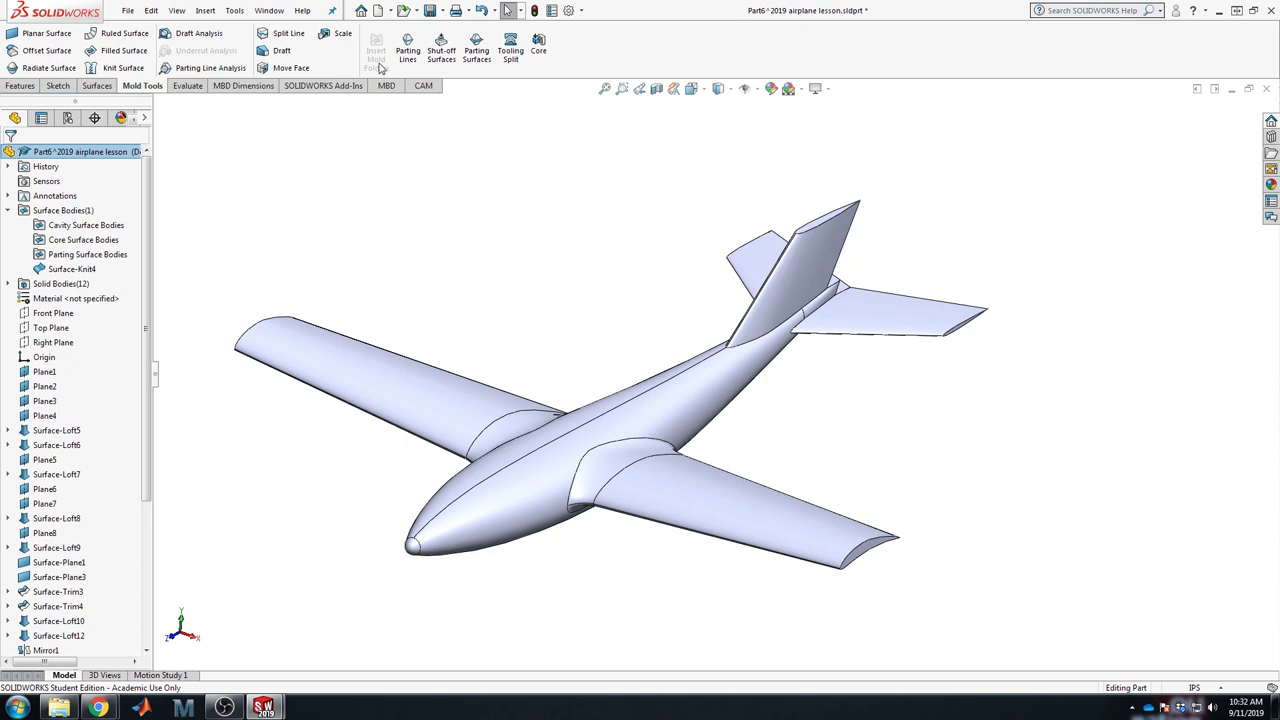
click(9, 211)
click(9, 226)
click(8, 224)
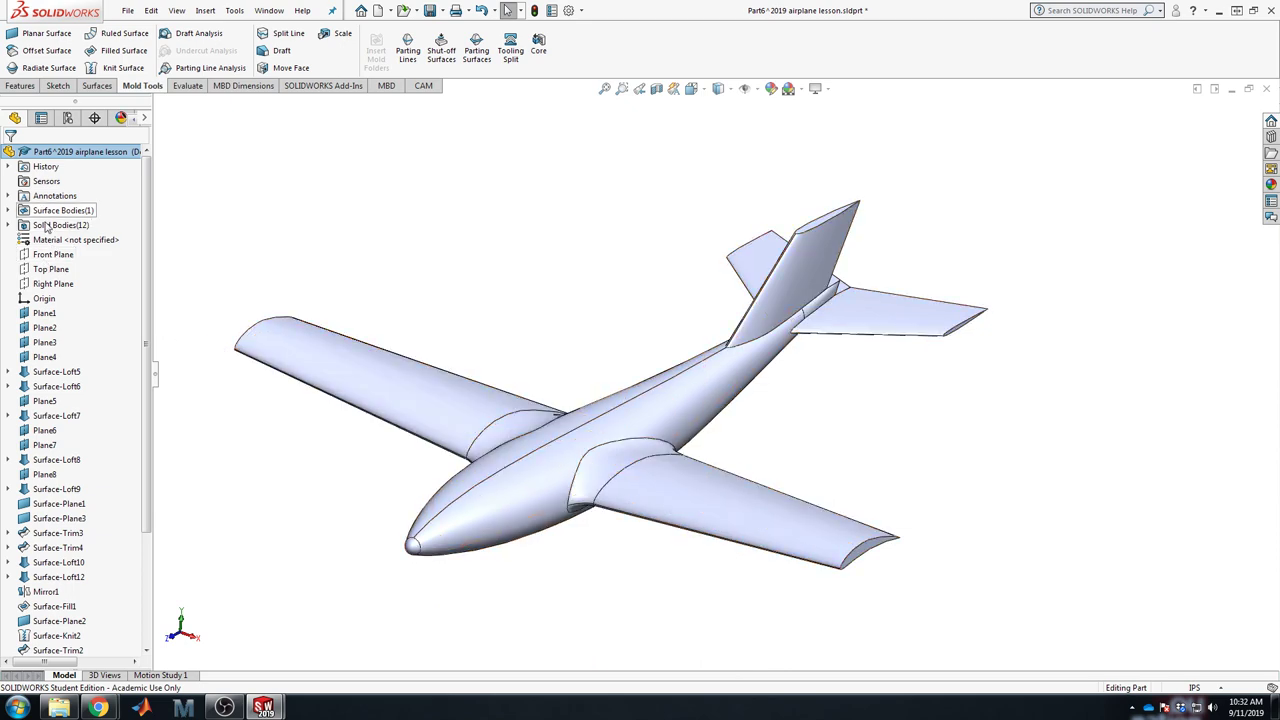
scroll(77, 350, down, 3)
scroll(76, 341, up, 3)
click(8, 210)
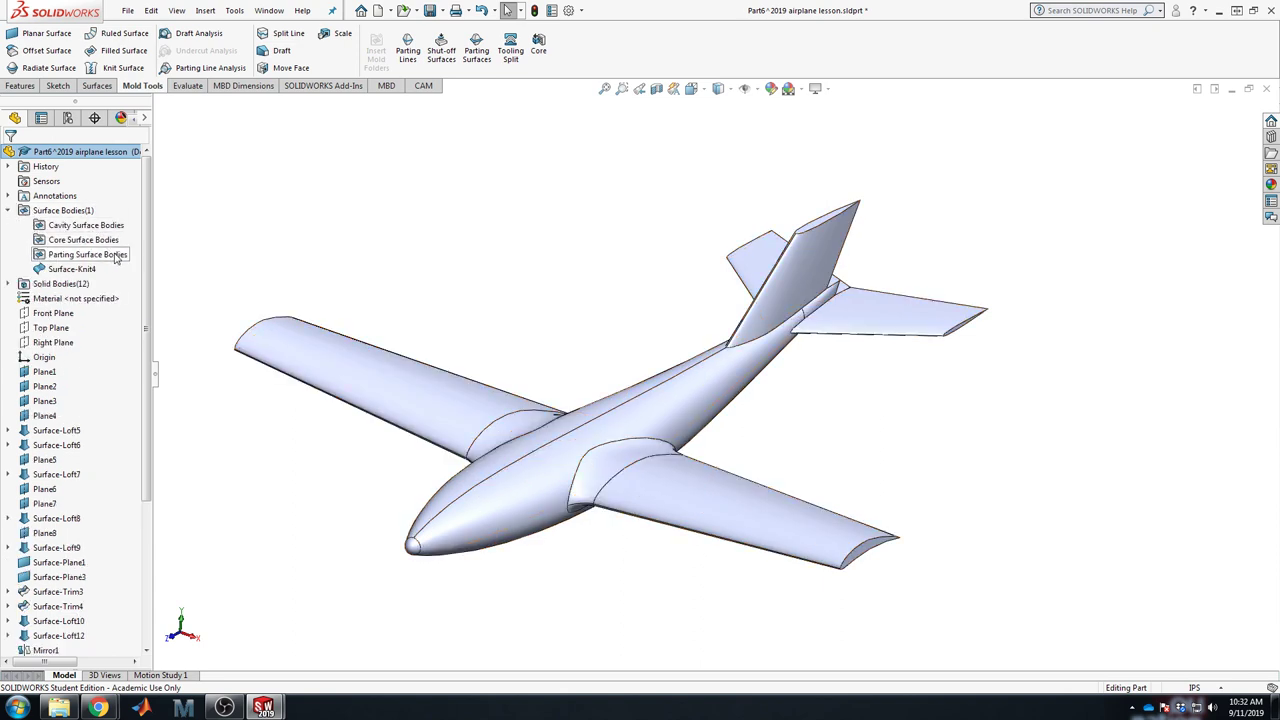
Step: Try a parting line with the Top Plane as pull direction, running its draft analysis at 1 degree
click(407, 48)
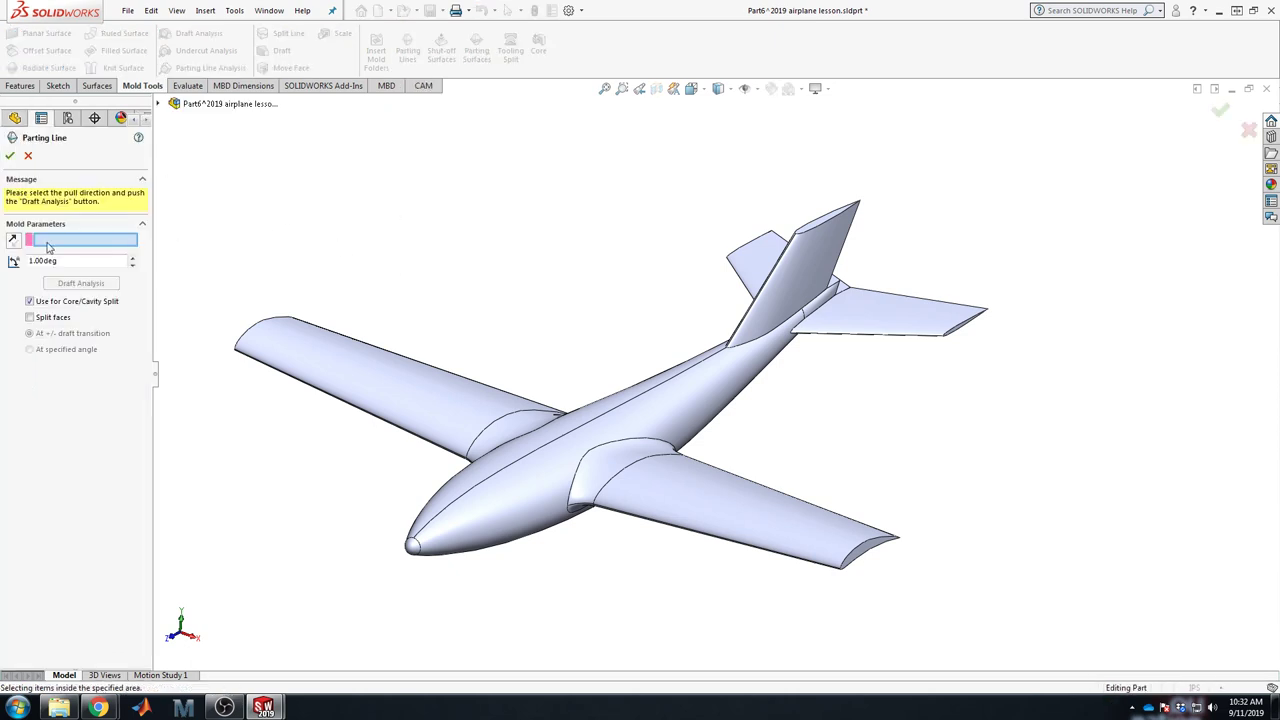
click(157, 104)
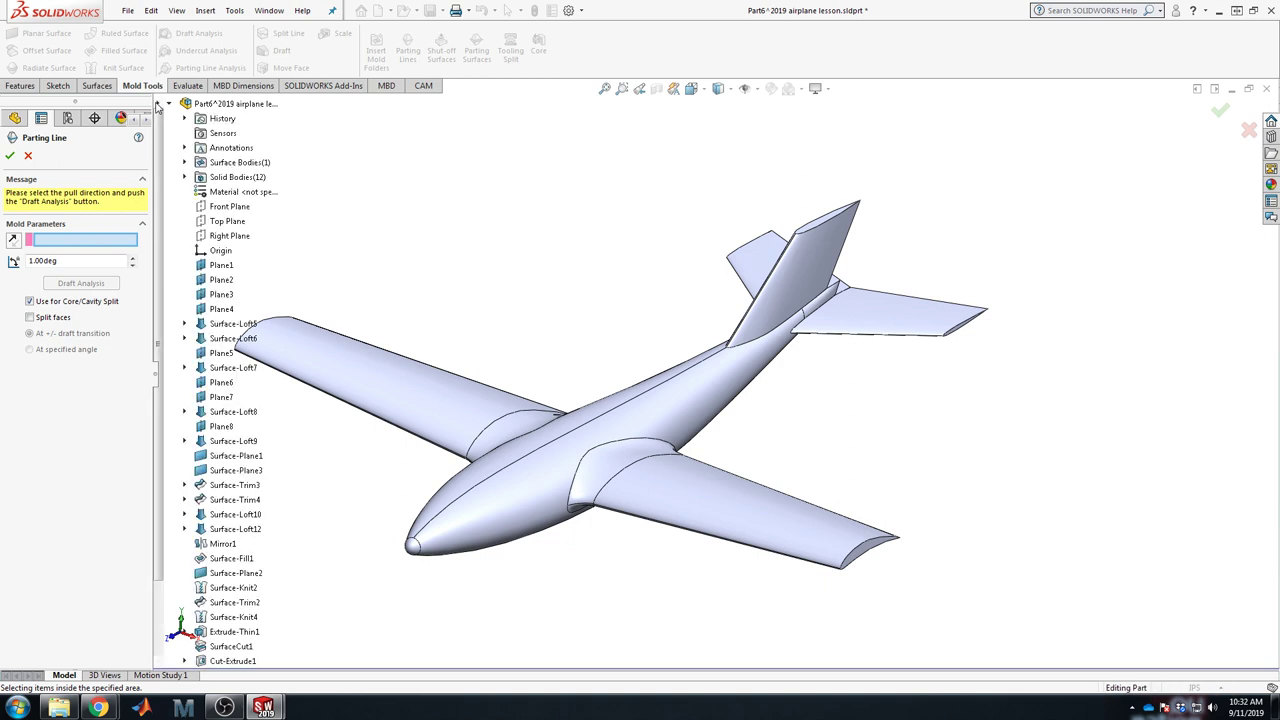
click(232, 221)
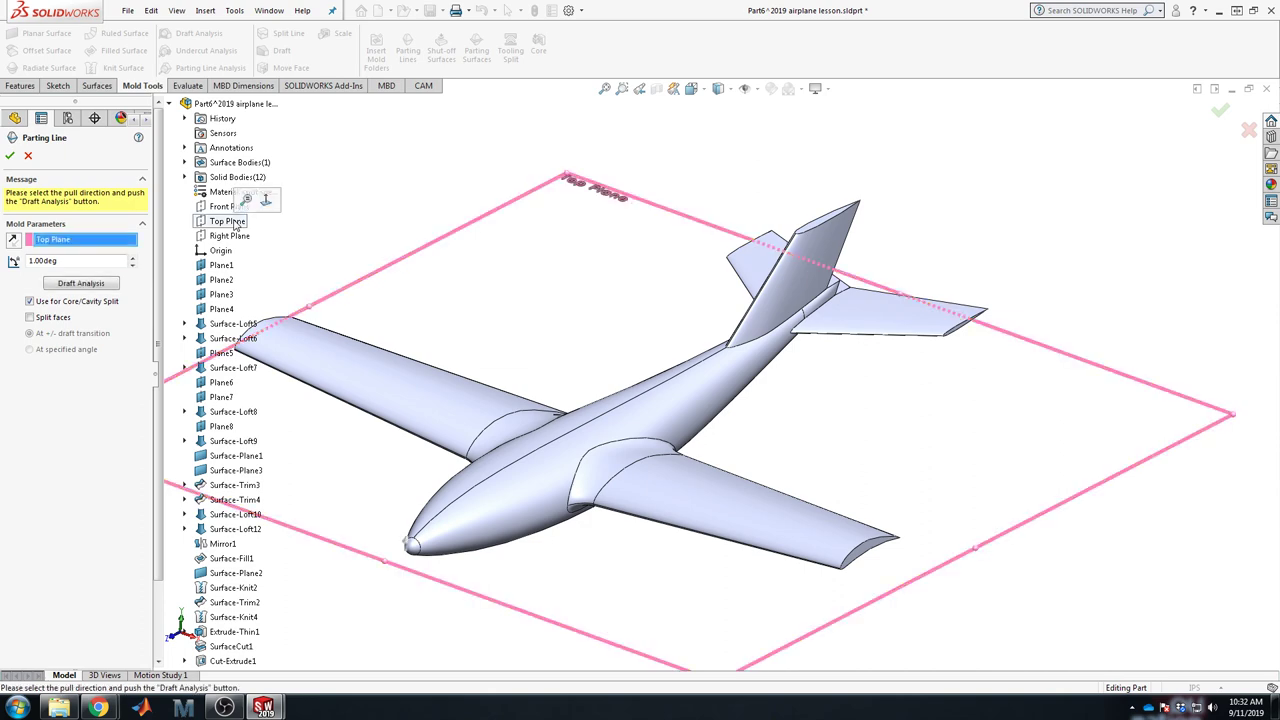
middle_drag(663, 306, 628, 290)
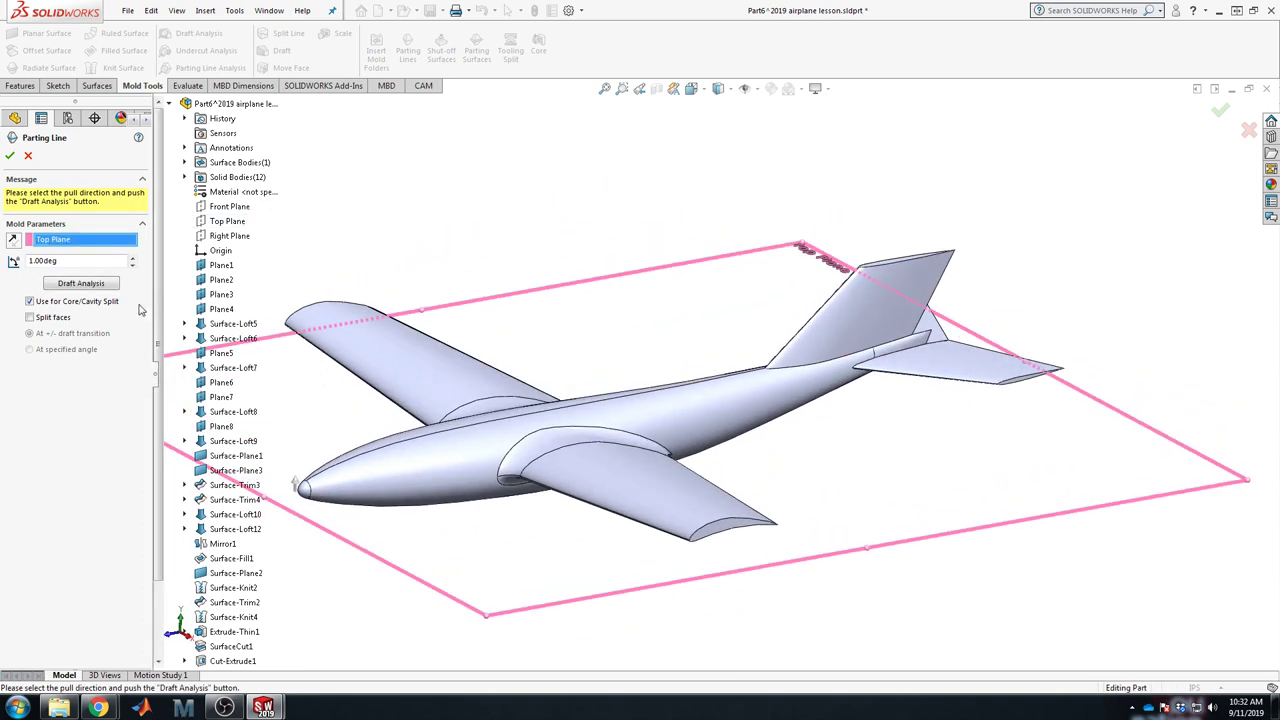
key(f)
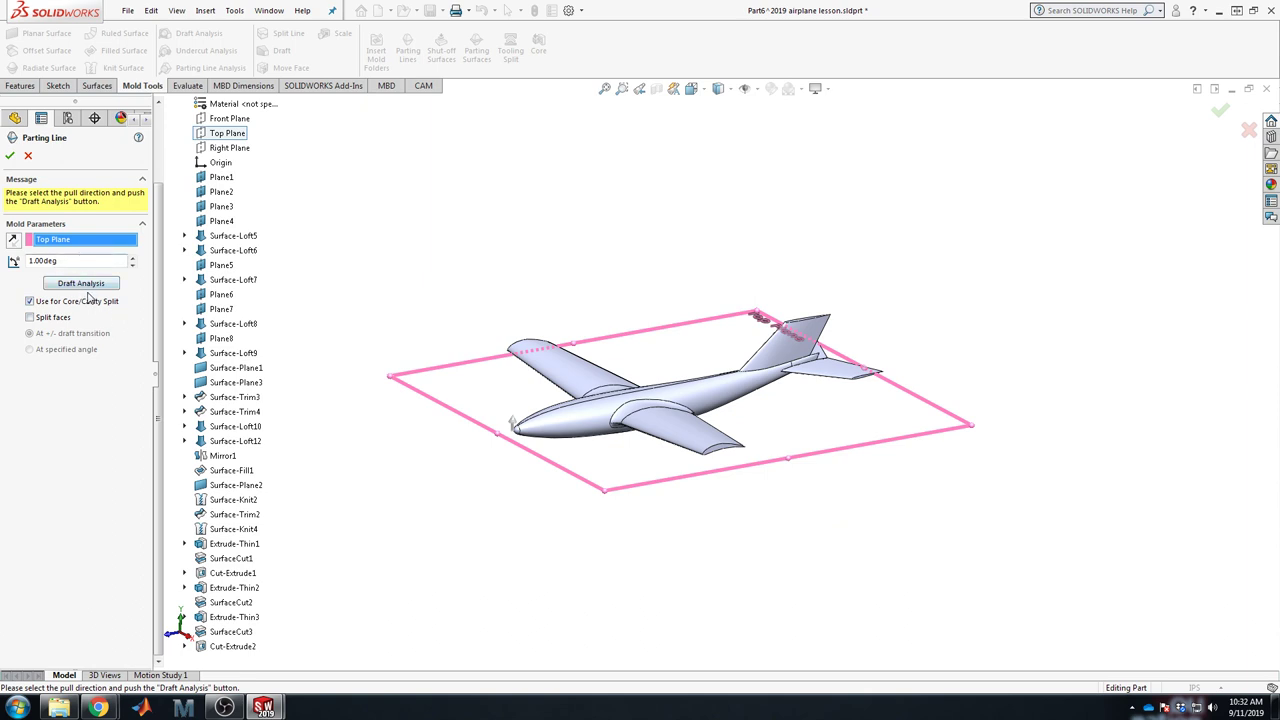
scroll(645, 422, down, 5)
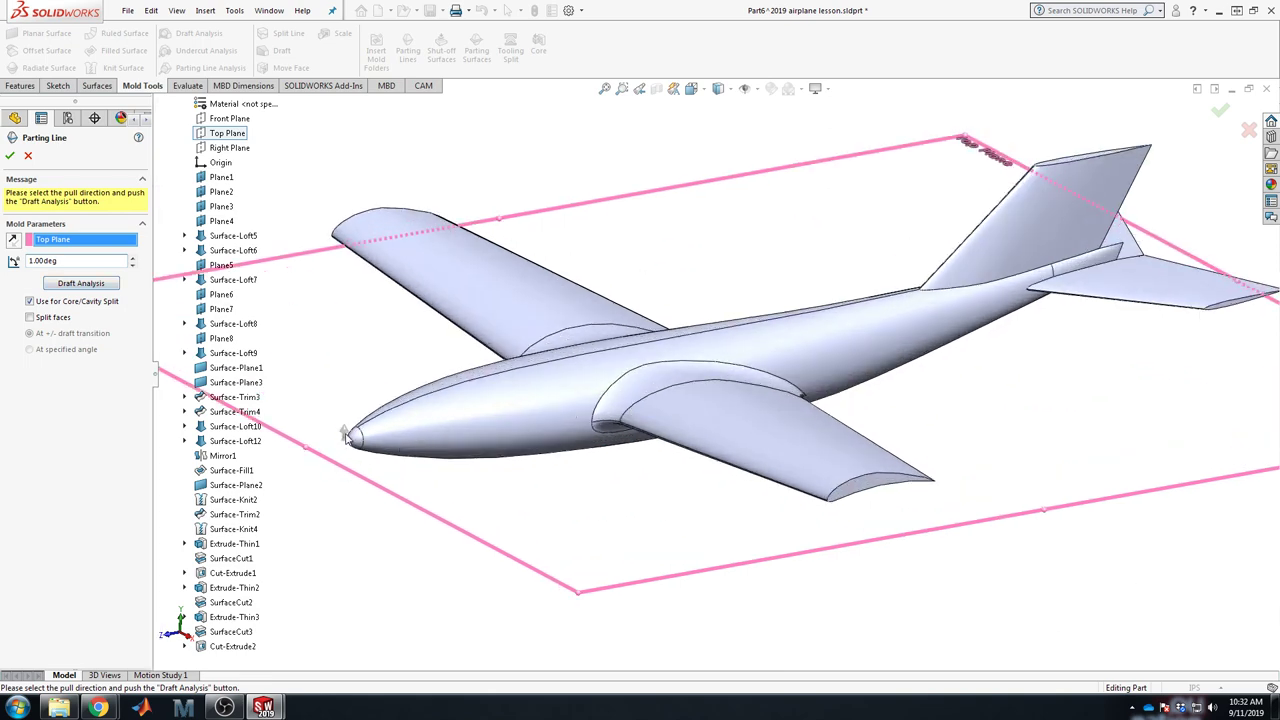
middle_drag(692, 522, 706, 486)
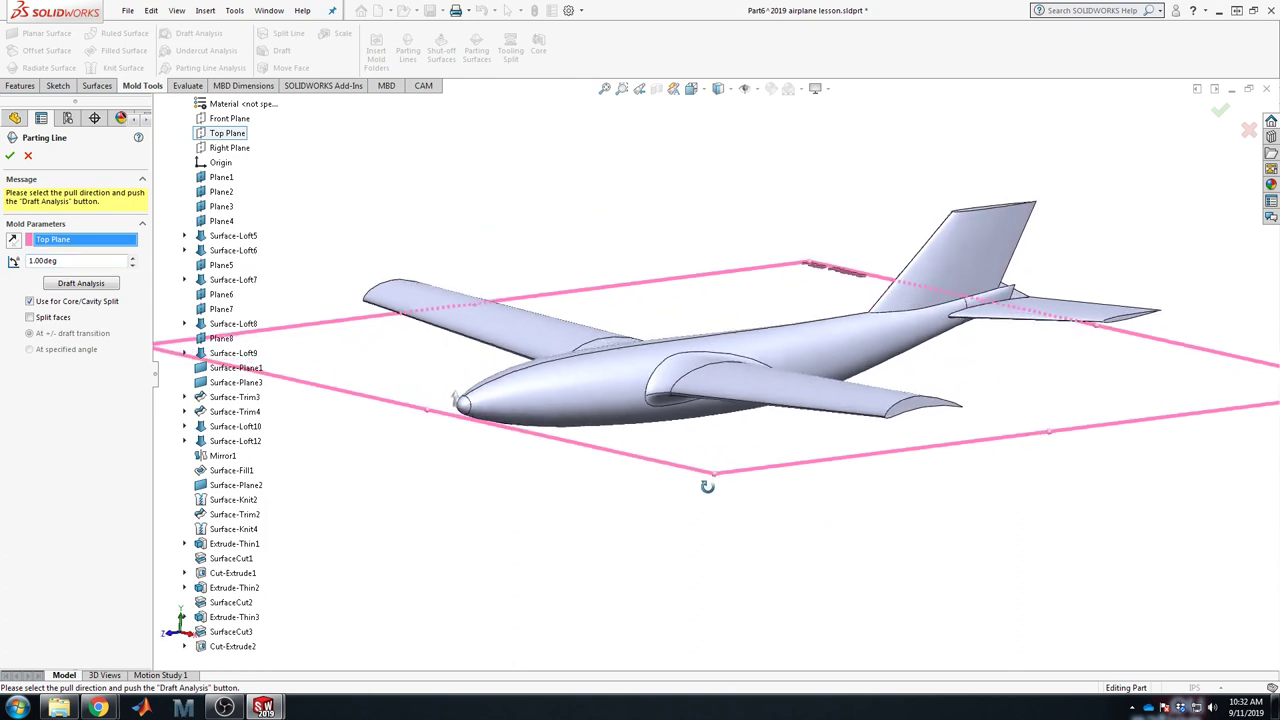
click(80, 284)
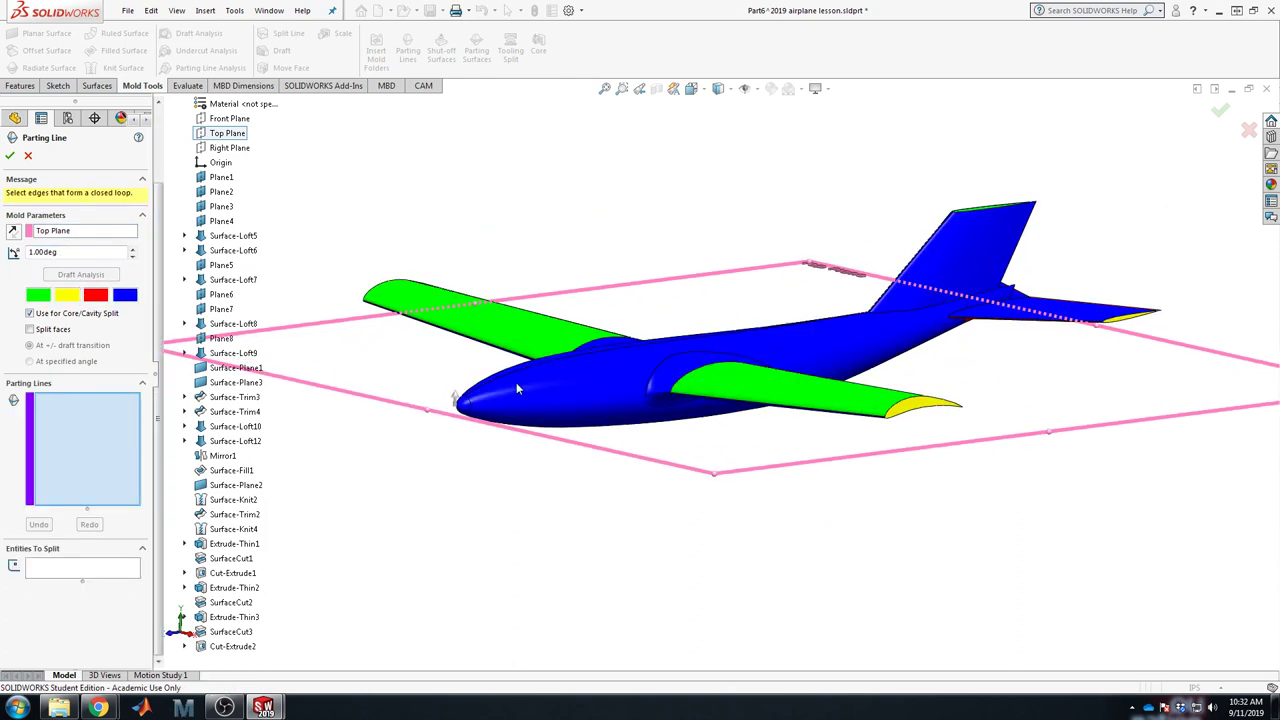
Step: Try to select all of the airplane's edges at once as the parting lines
middle_drag(598, 407, 594, 376)
scroll(594, 376, up, 5)
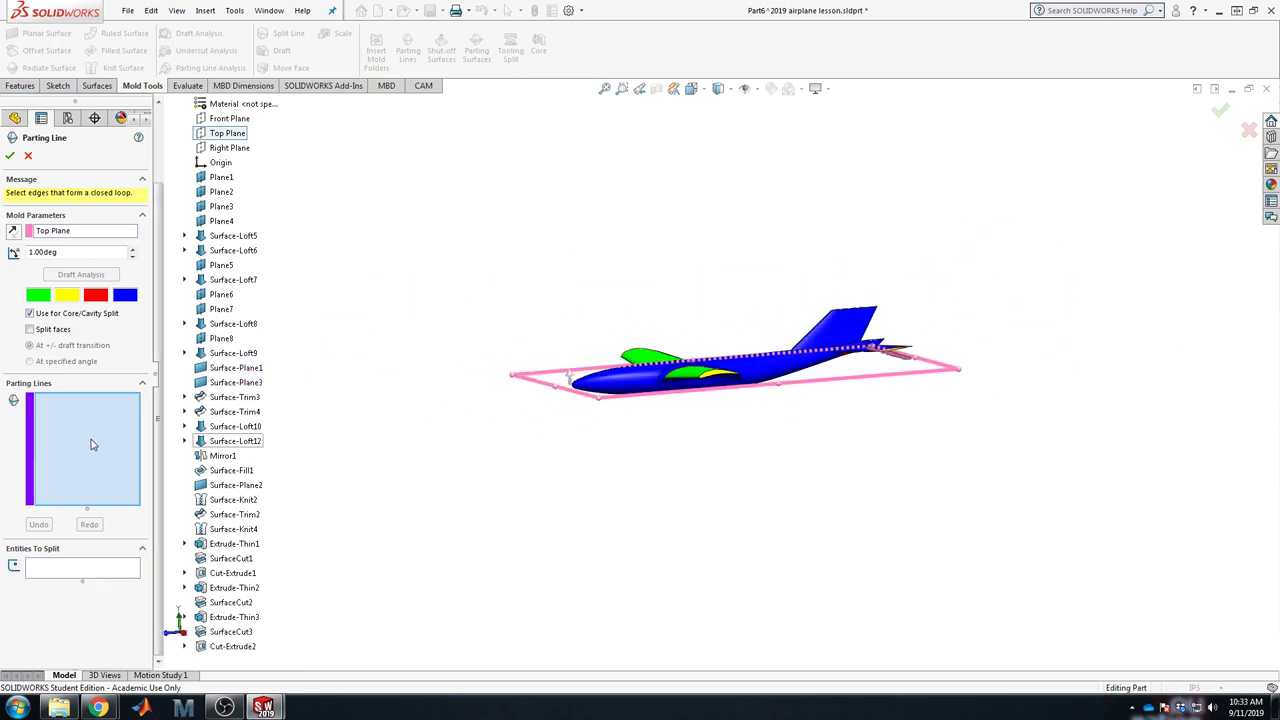
drag(448, 257, 1016, 503)
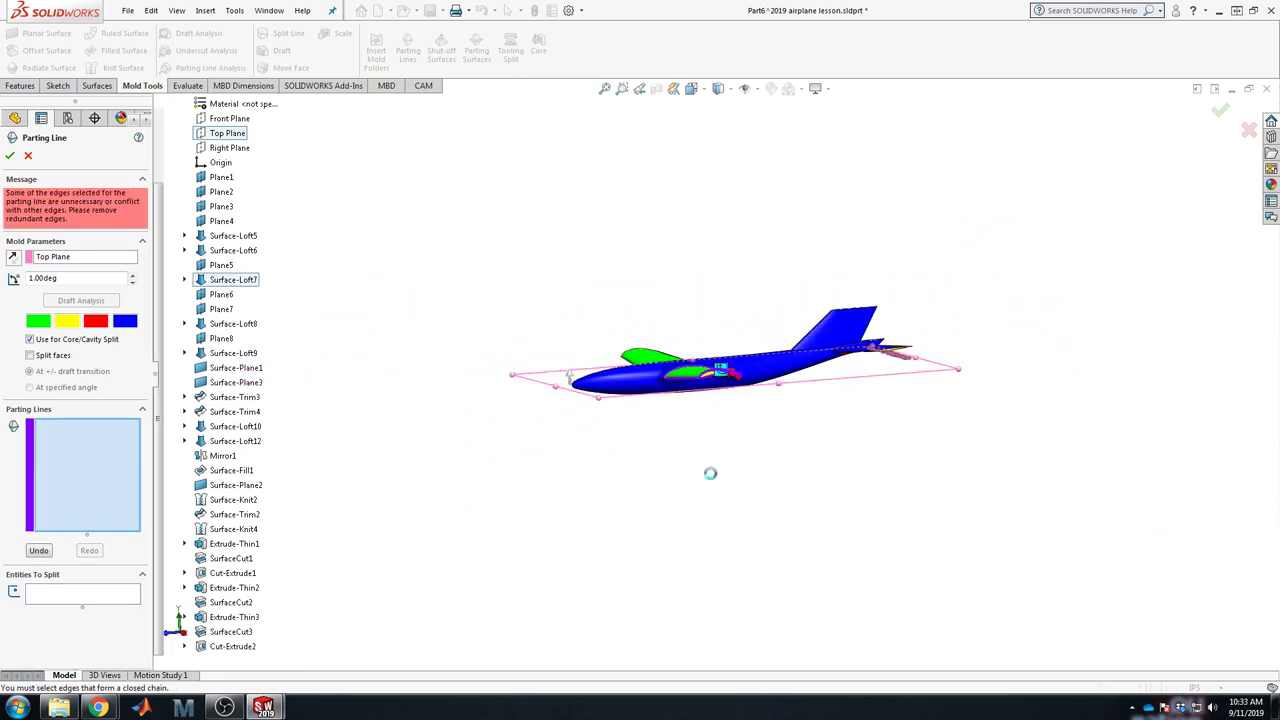
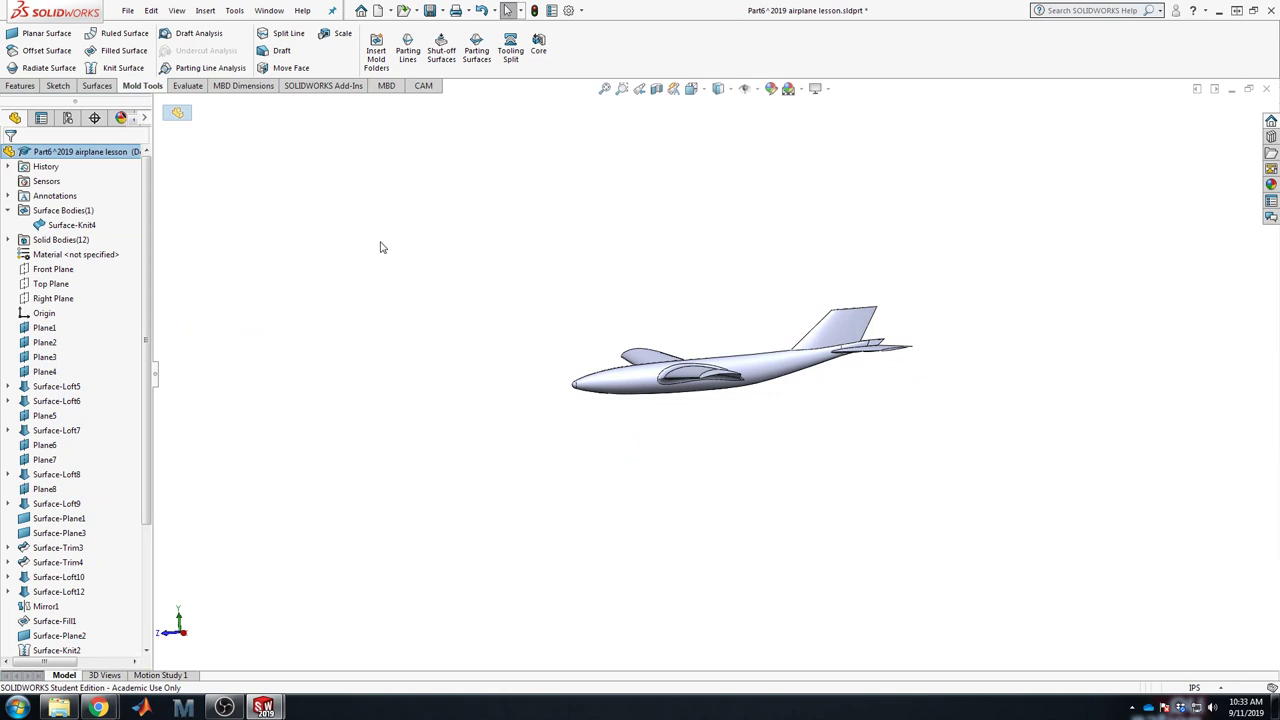
Step: Start a parting line with the Top Plane as pull direction, enable splitting faces at +/- draft transition, and run the draft analysis at 1 degree
key(ctrl+7)
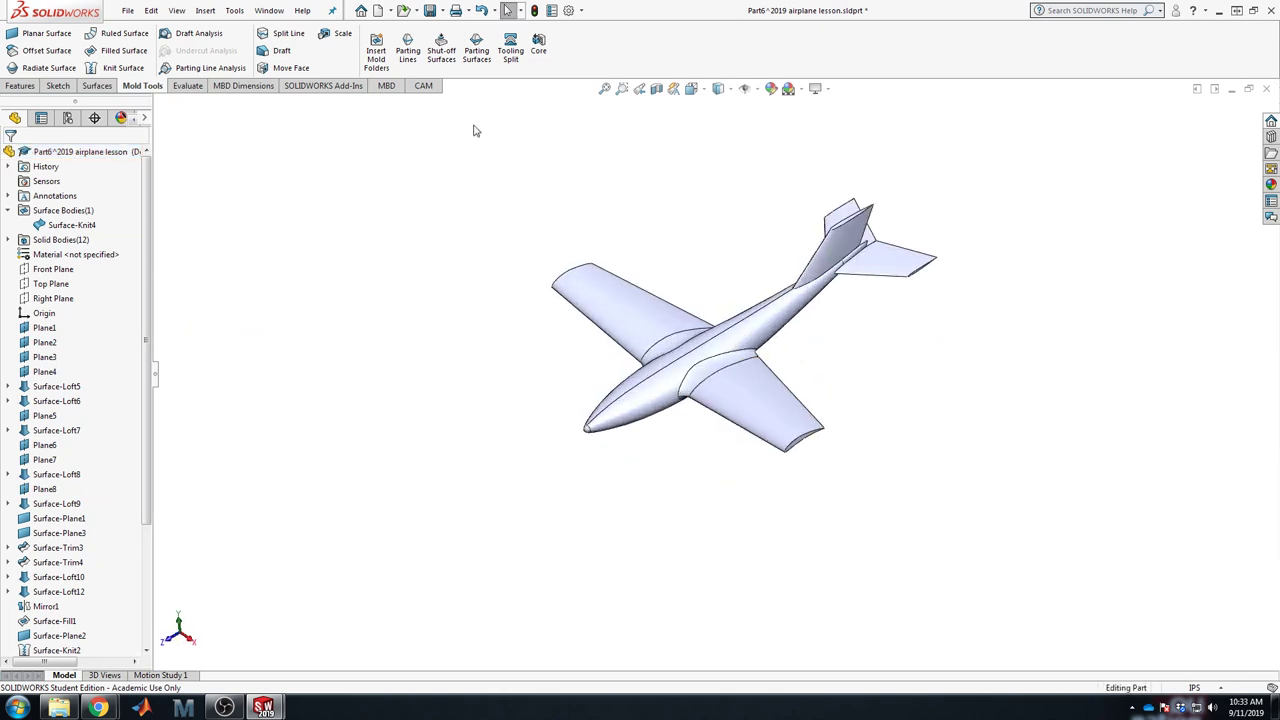
click(407, 55)
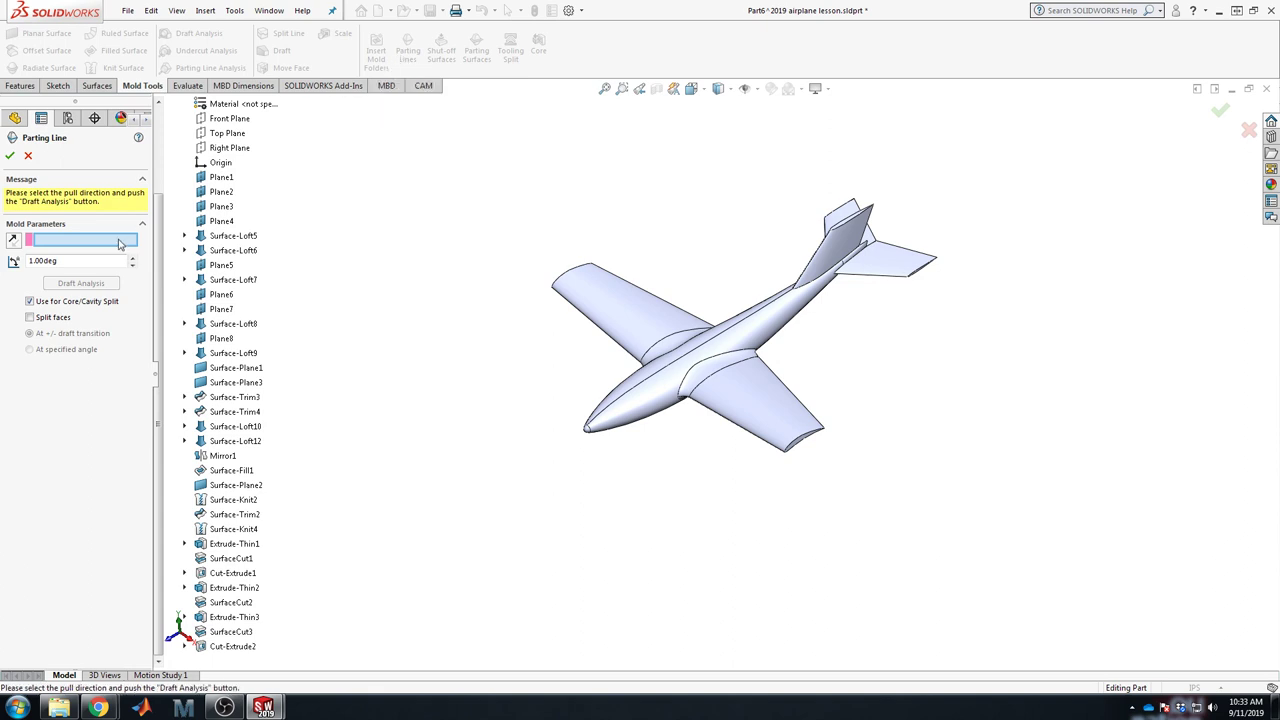
click(55, 318)
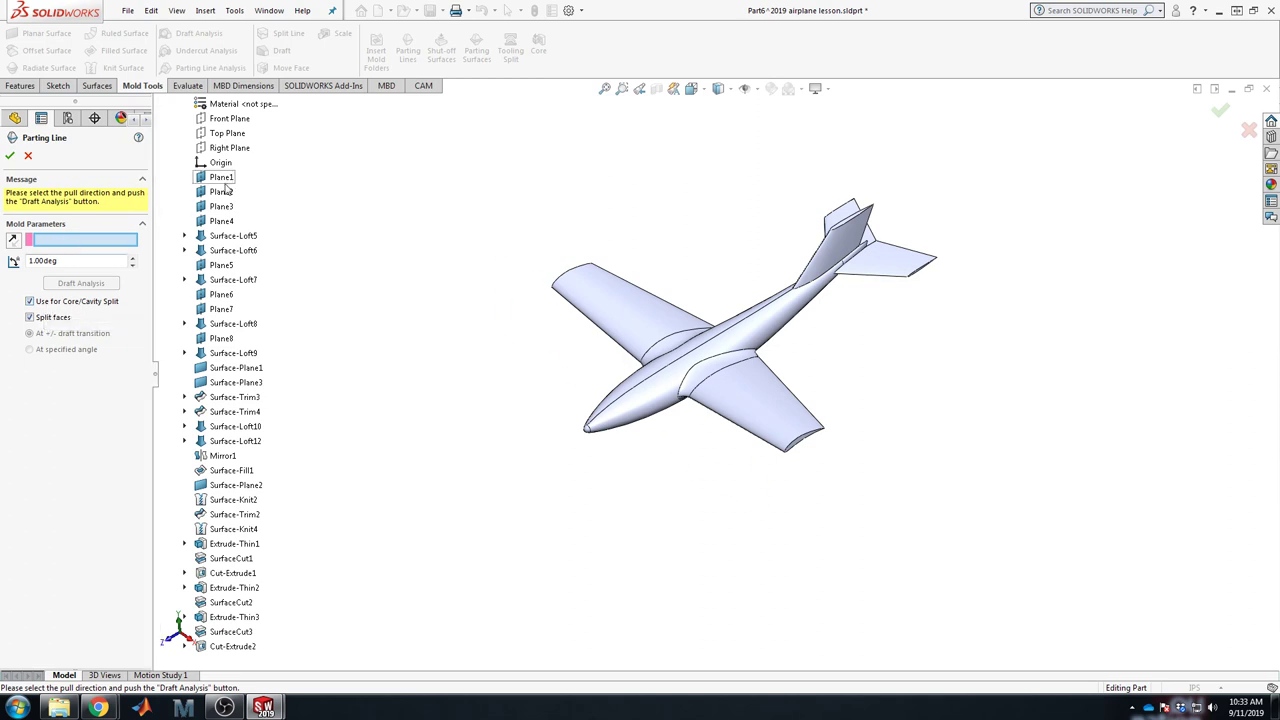
click(227, 134)
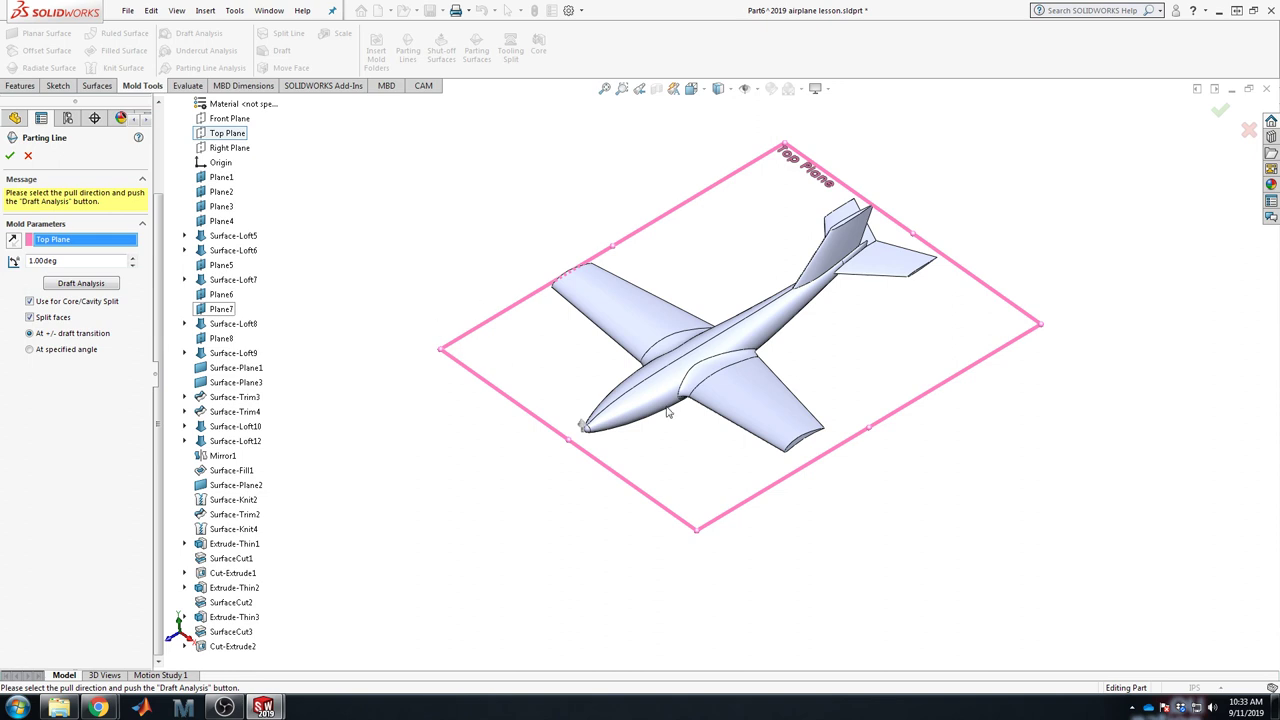
middle_drag(668, 412, 666, 300)
scroll(760, 320, down, 3)
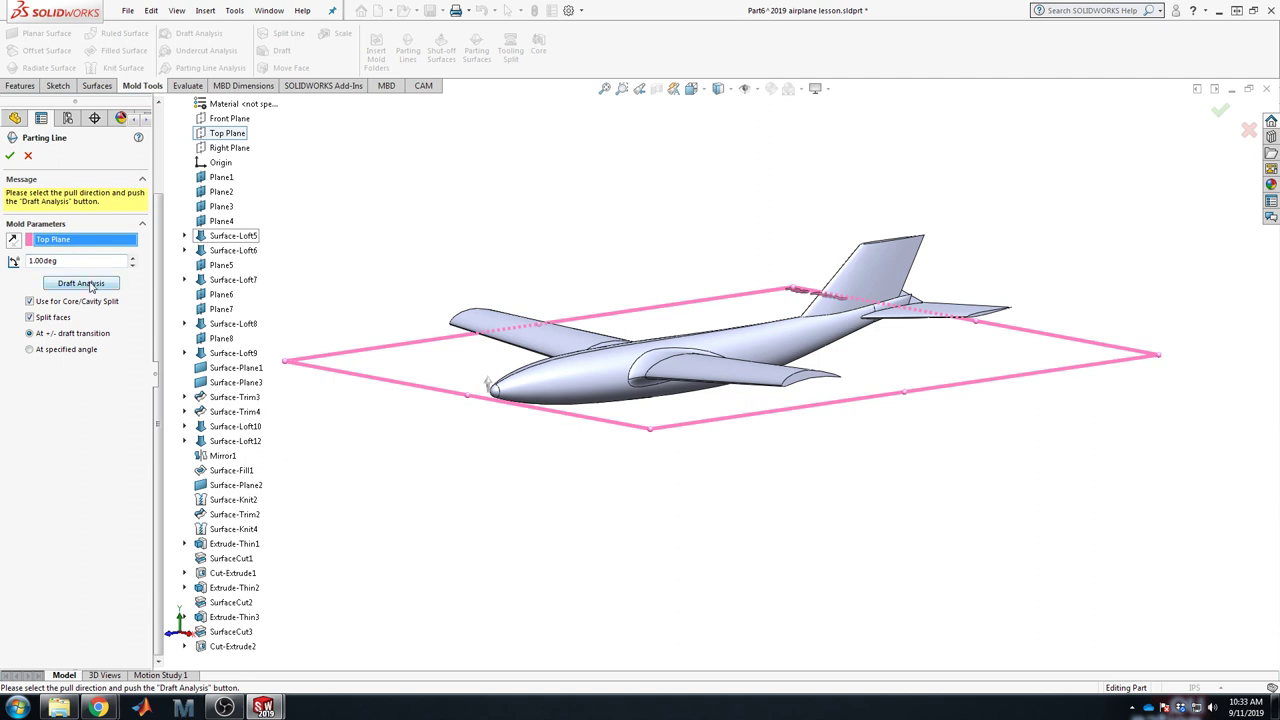
scroll(629, 371, up, 2)
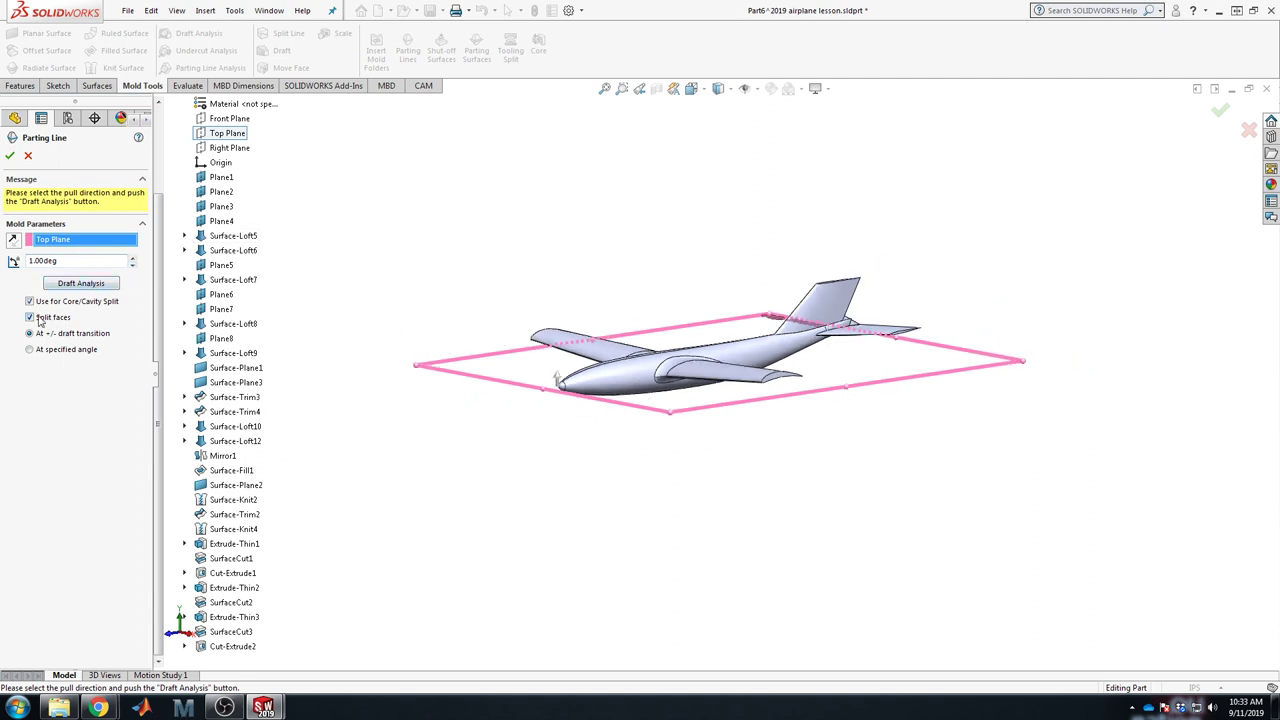
click(82, 284)
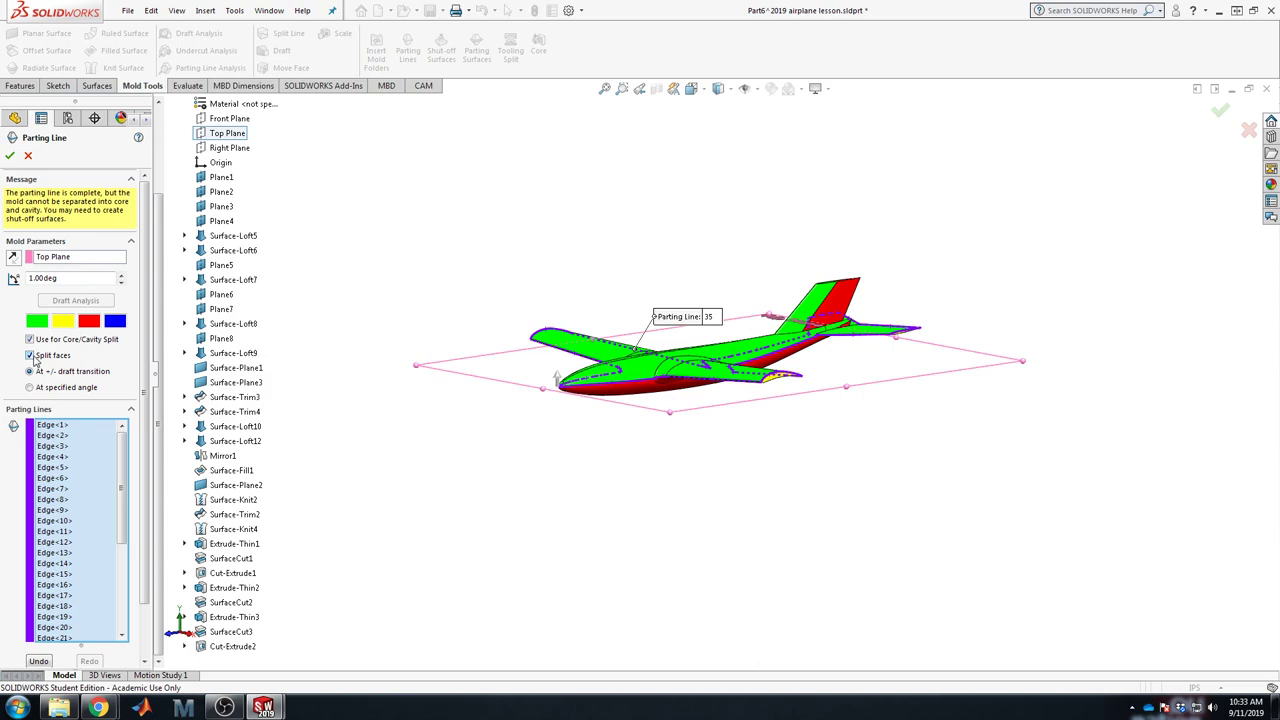
Step: Examine the parting line and draft colours around the nose and wing roots, and over the airplane's upper side and underside
scroll(623, 380, down, 5)
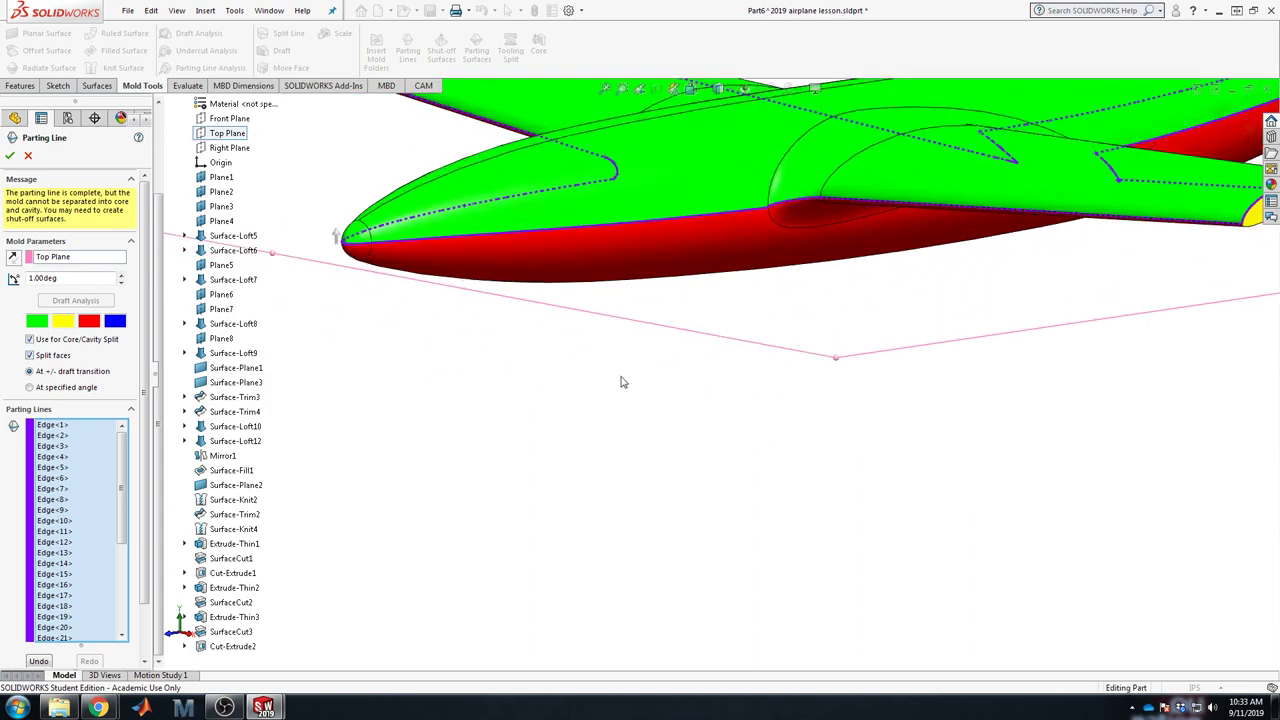
scroll(588, 218, down, 6)
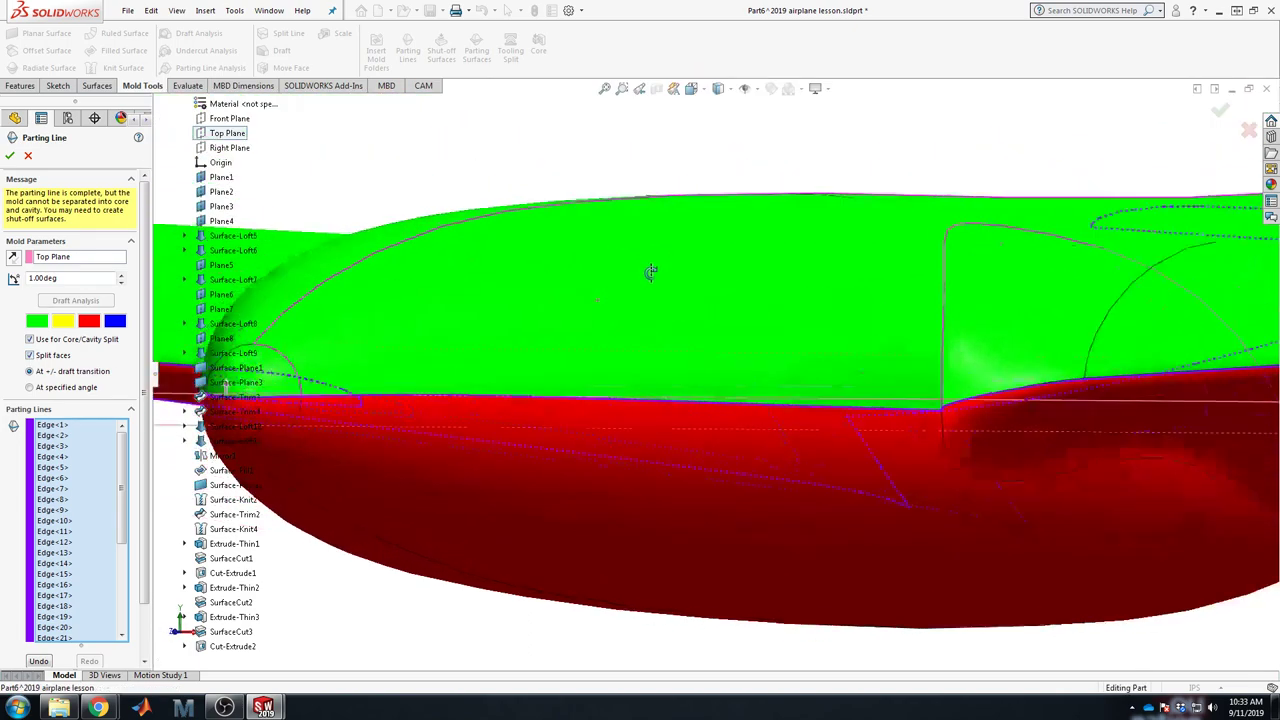
middle_drag(722, 396, 512, 360)
scroll(481, 363, down, 5)
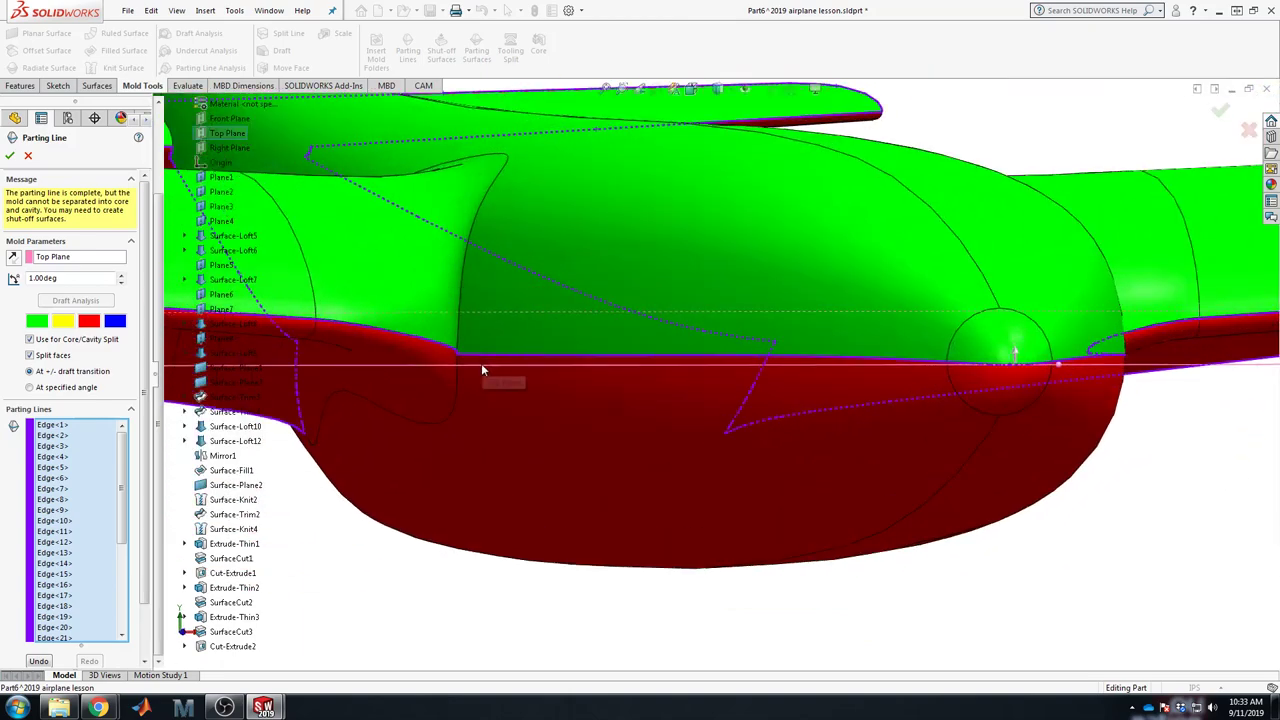
scroll(596, 342, up, 10)
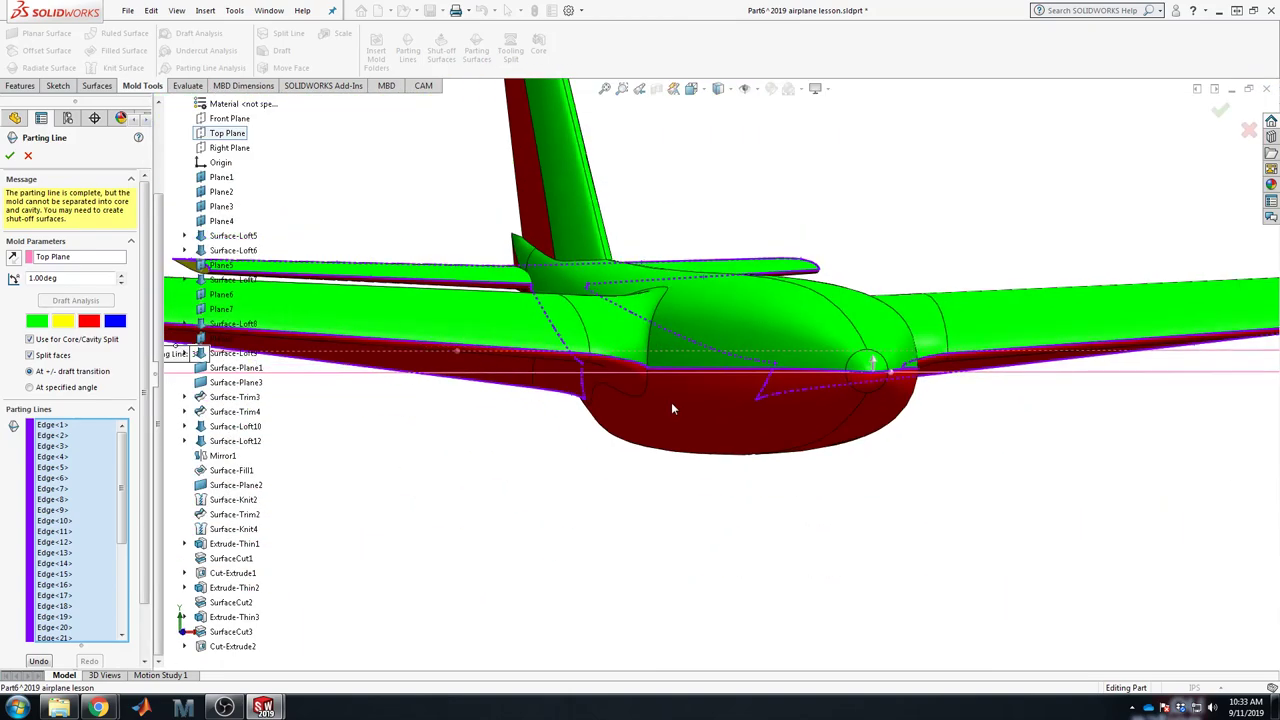
middle_drag(571, 429, 705, 482)
middle_drag(673, 299, 650, 297)
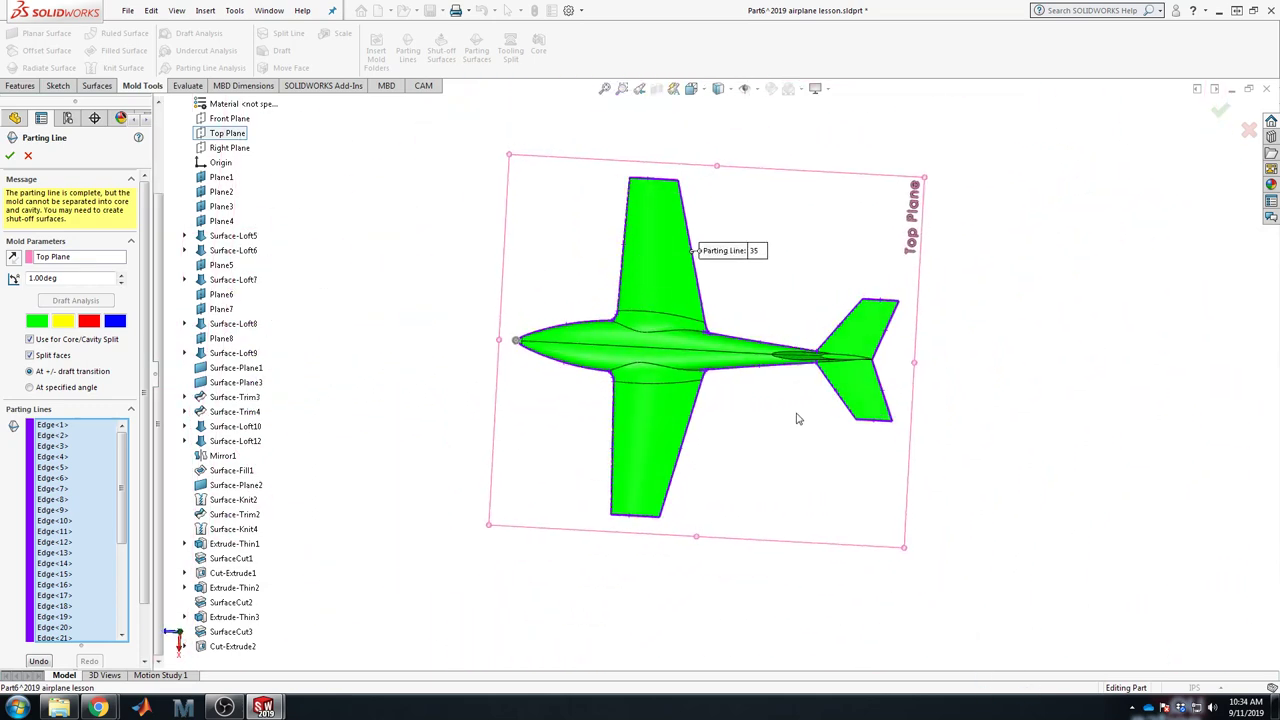
middle_drag(808, 394, 822, 398)
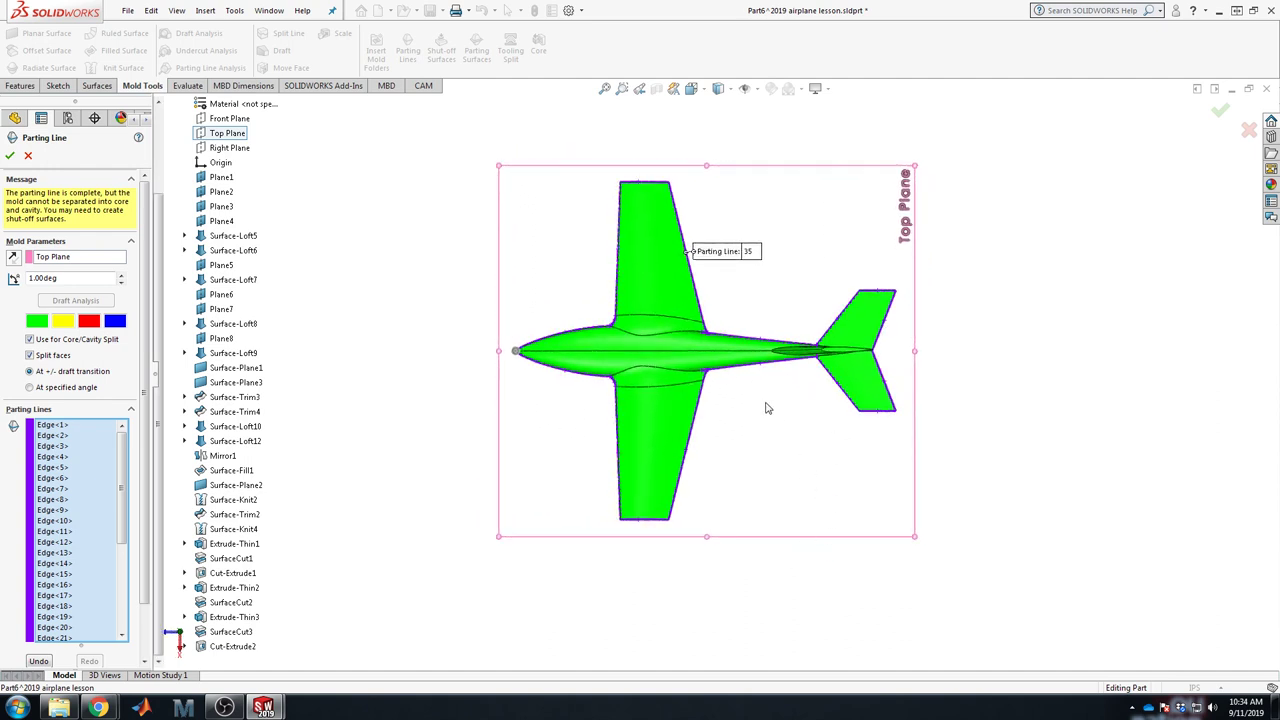
scroll(810, 355, down, 3)
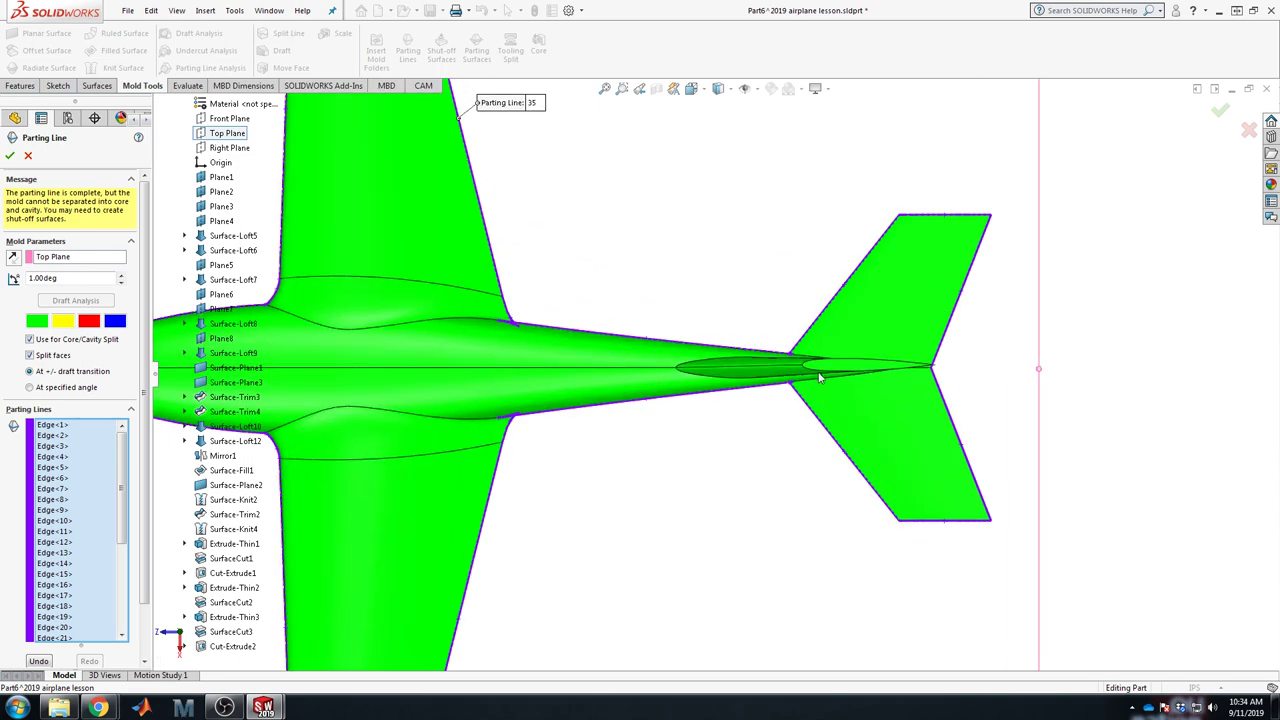
key(f)
middle_drag(596, 466, 612, 398)
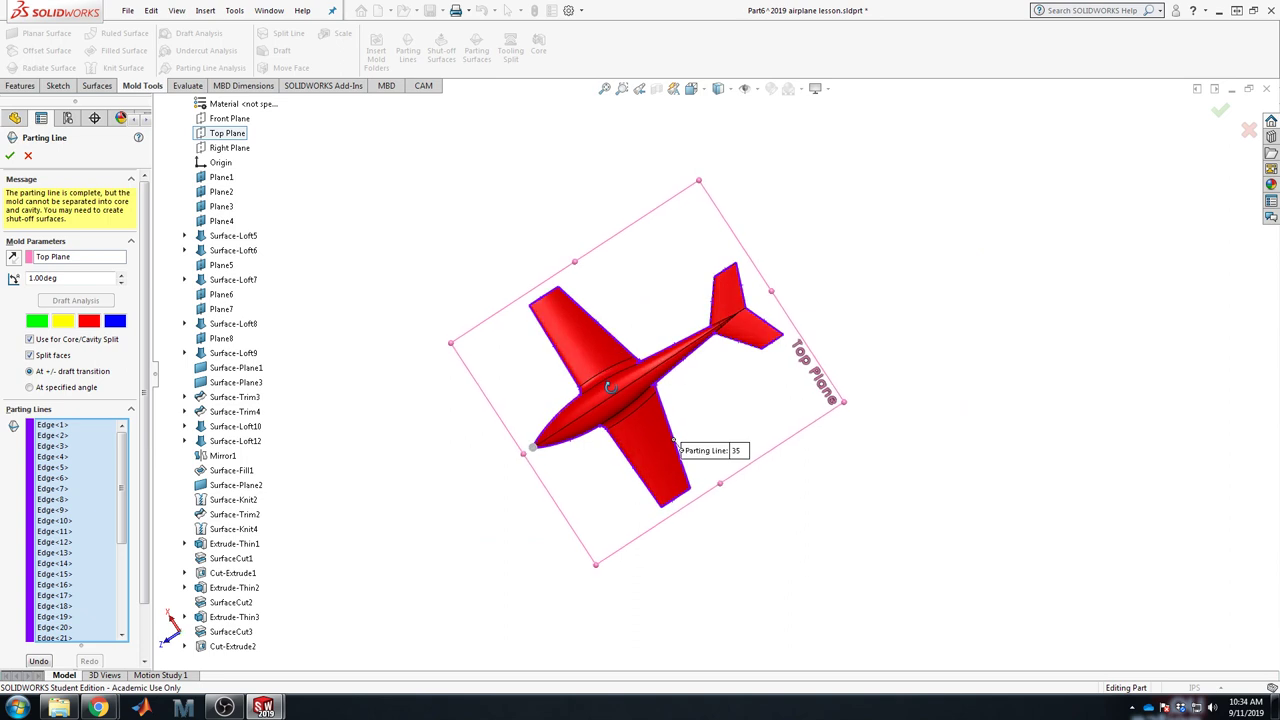
scroll(622, 415, down, 2)
scroll(623, 414, down, 3)
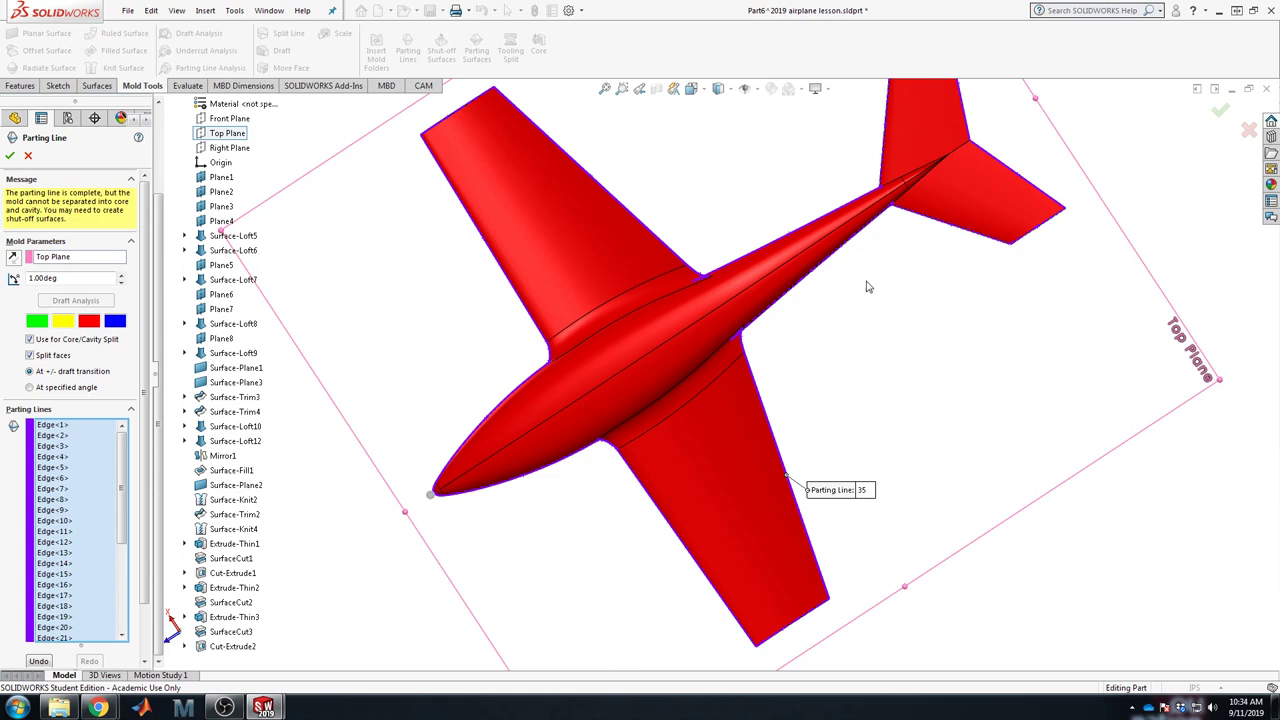
middle_drag(868, 287, 935, 596)
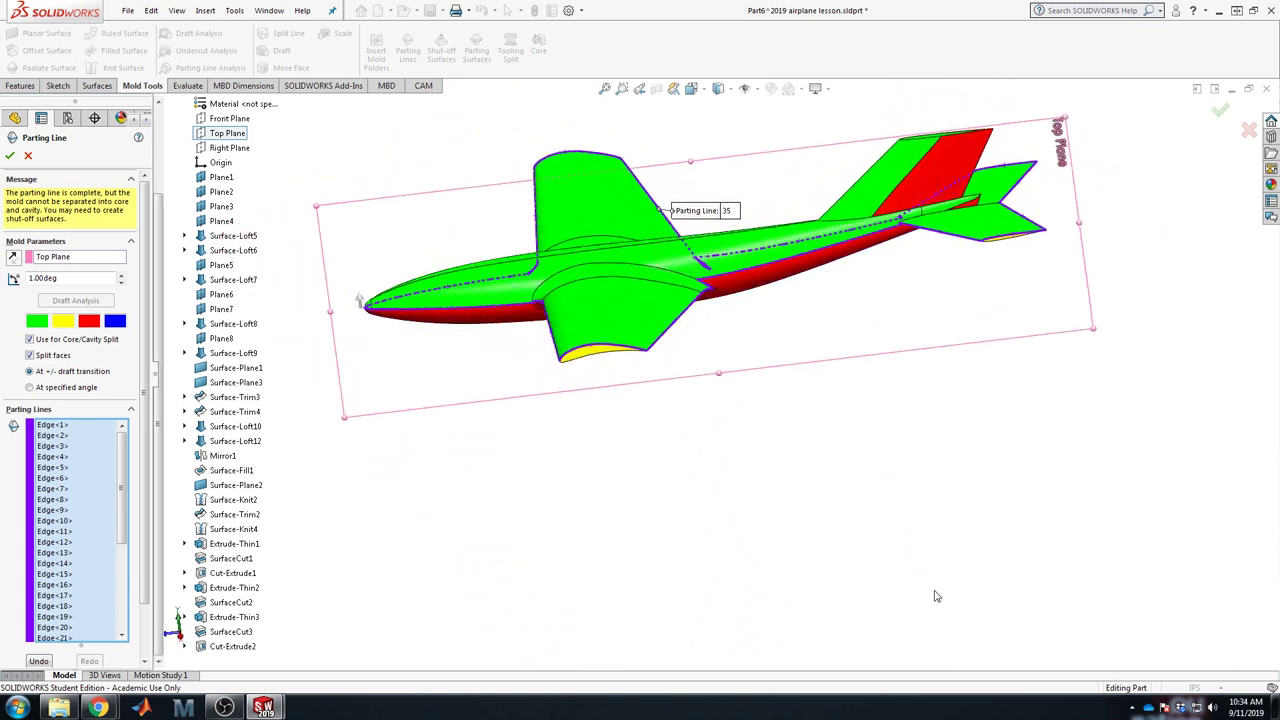
Step: Examine the draft colours on the vertical fin and the parting line around the horizontal tail
scroll(925, 160, down, 4)
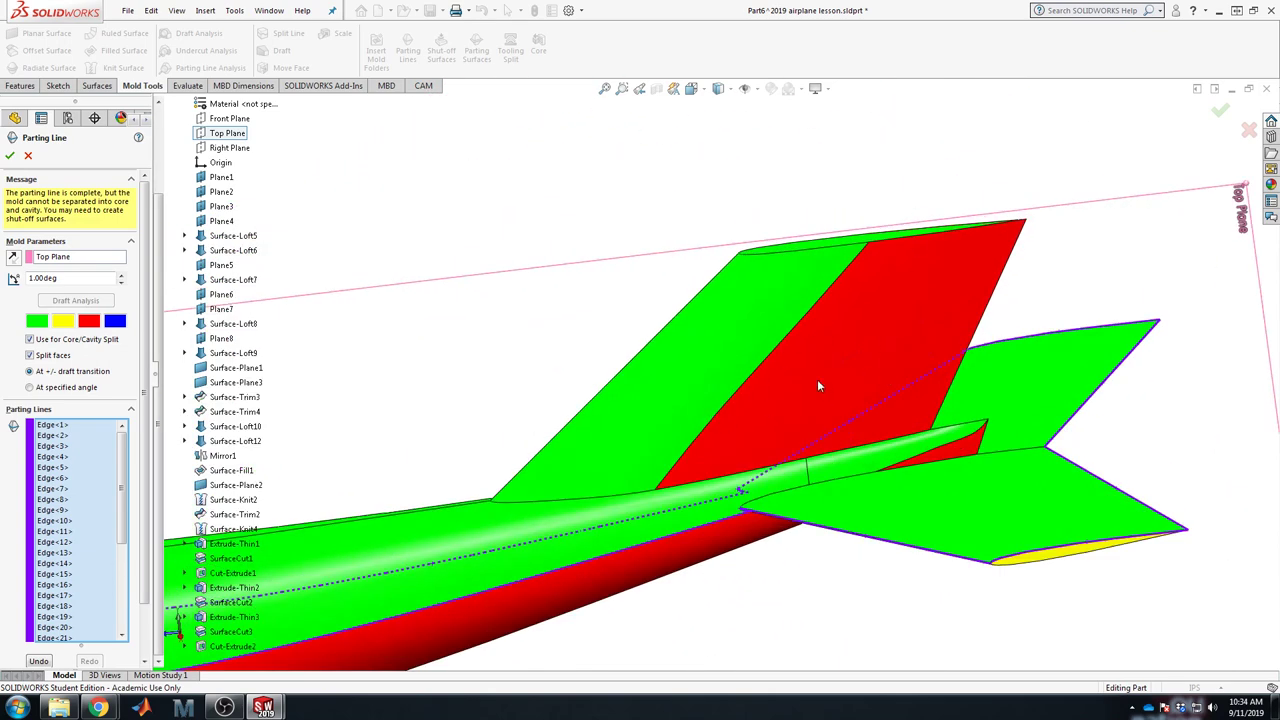
middle_drag(703, 424, 826, 364)
scroll(826, 364, up, 5)
middle_drag(954, 506, 887, 552)
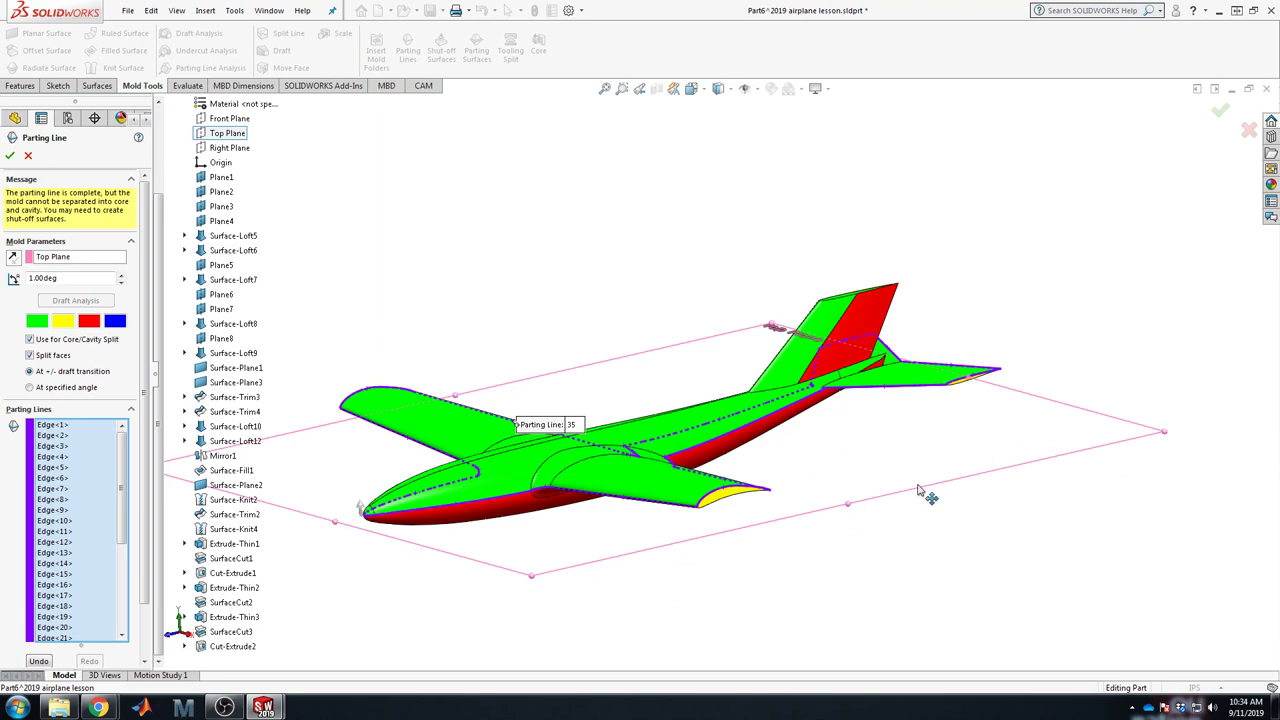
scroll(826, 374, down, 4)
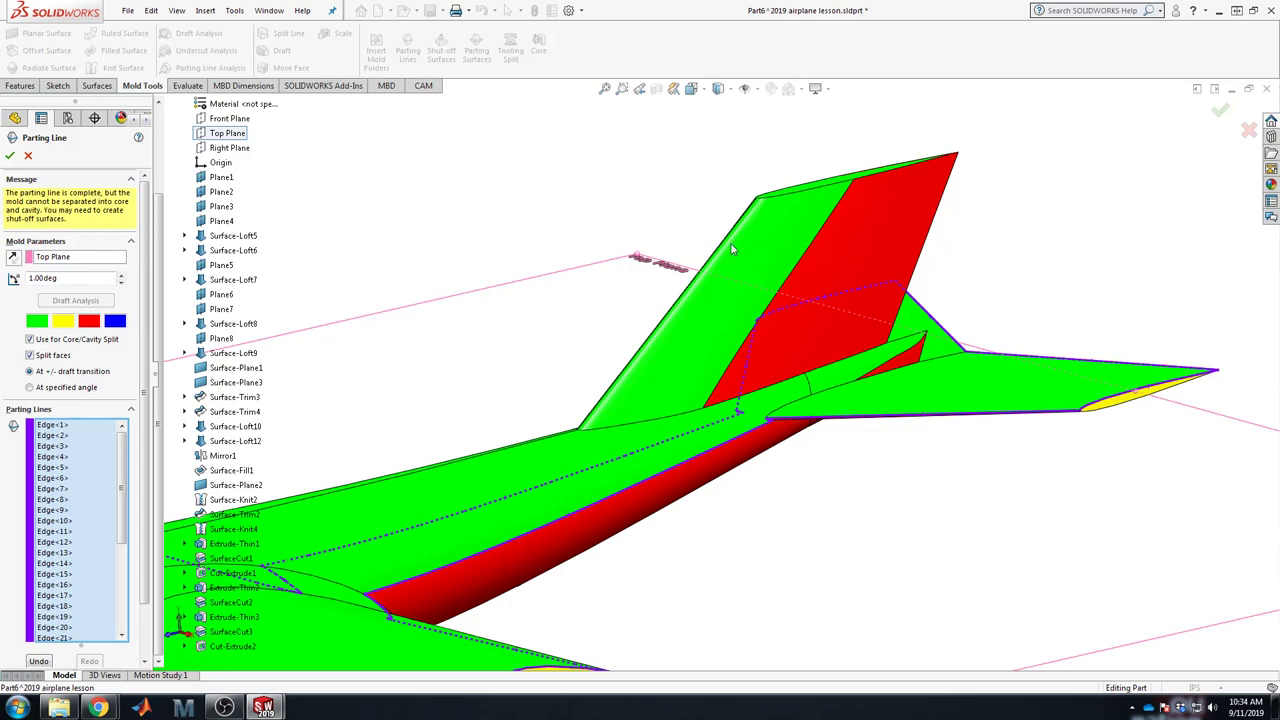
middle_drag(653, 448, 737, 566)
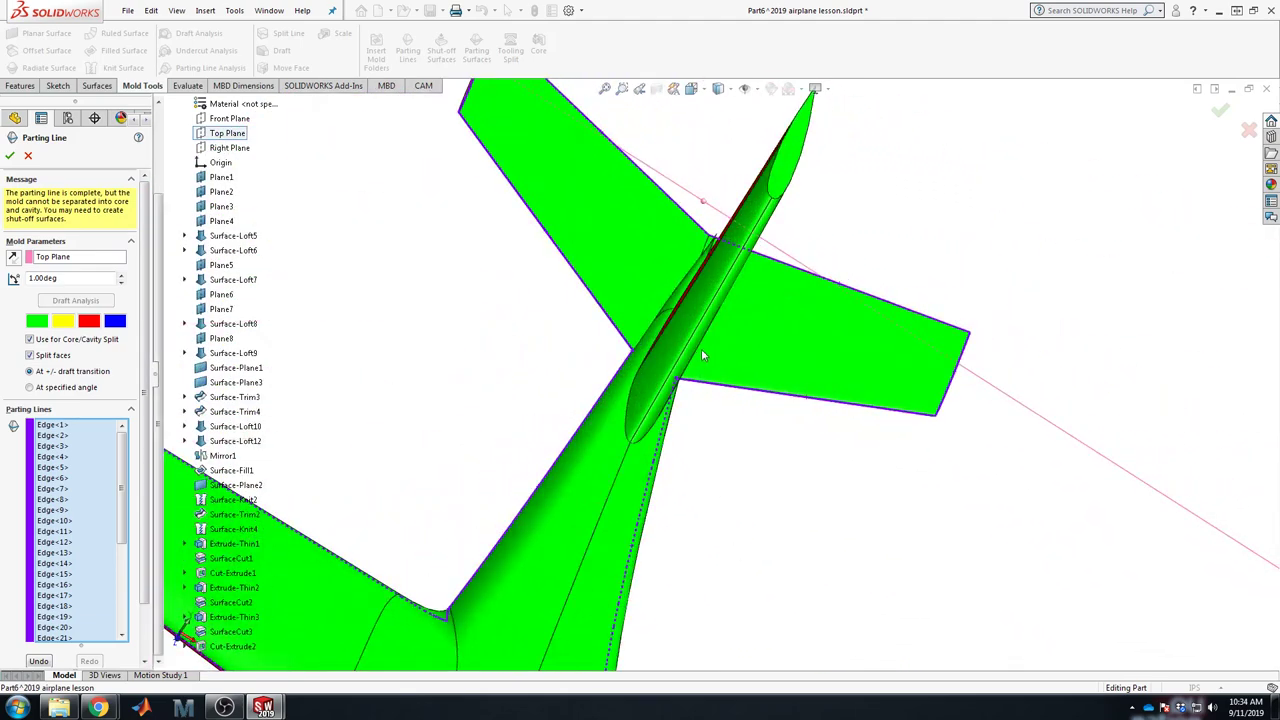
middle_drag(702, 355, 696, 311)
scroll(696, 311, up, 3)
middle_drag(791, 285, 815, 372)
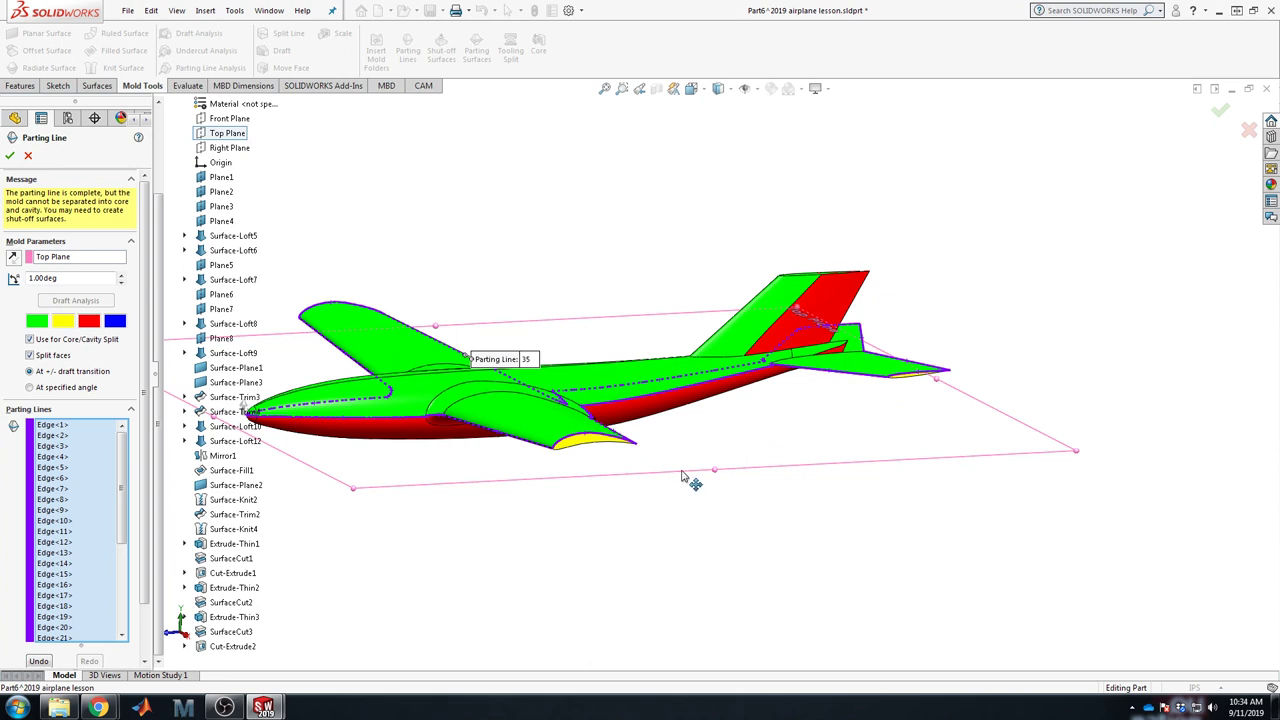
middle_drag(757, 419, 636, 410)
scroll(636, 410, down, 2)
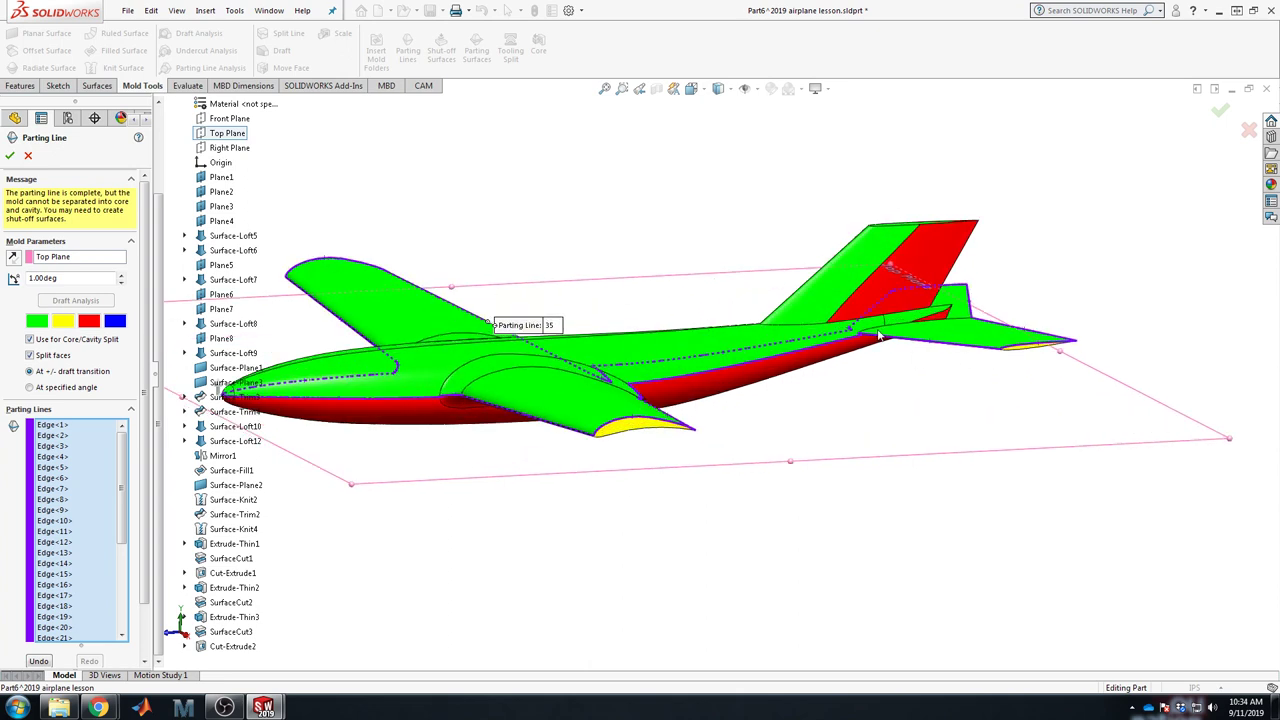
scroll(660, 388, up, 2)
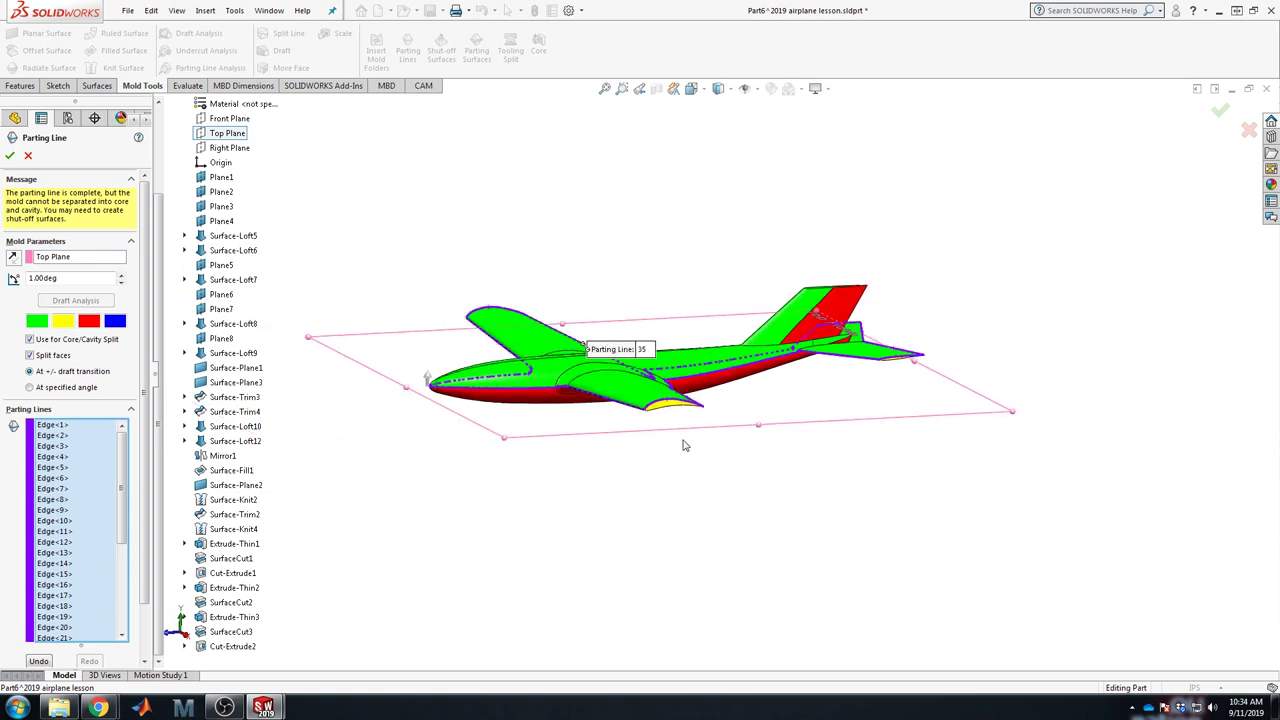
Step: Add the lower wing-root edge near the wing's trailing edge to the parting line edges
middle_drag(683, 446, 549, 426)
scroll(651, 377, down, 3)
scroll(651, 377, down, 5)
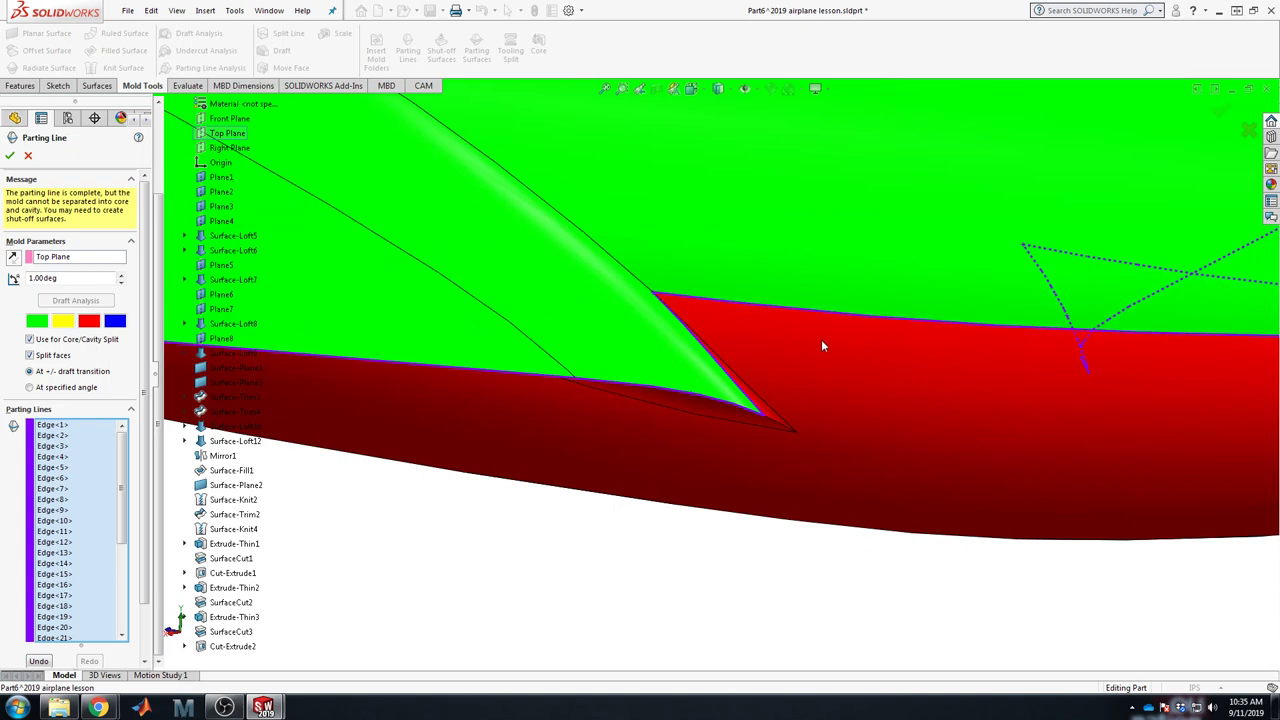
middle_drag(827, 340, 791, 480)
scroll(792, 488, down, 3)
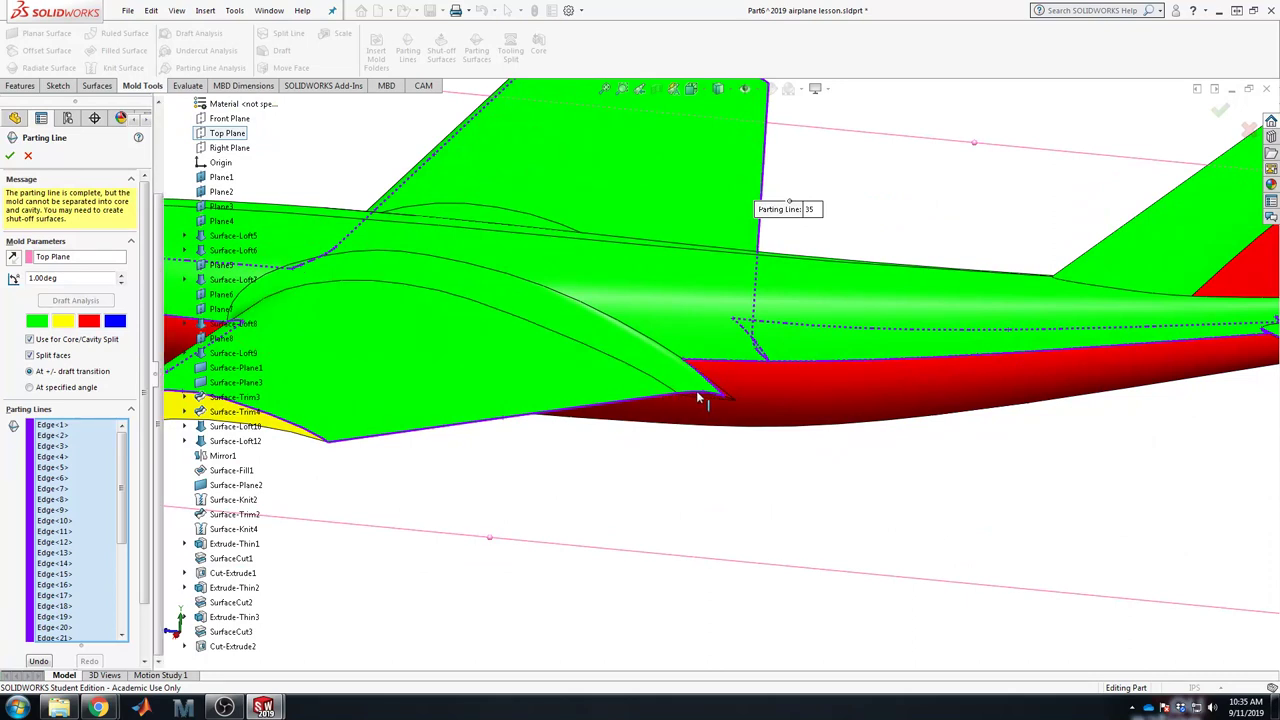
scroll(740, 400, down, 5)
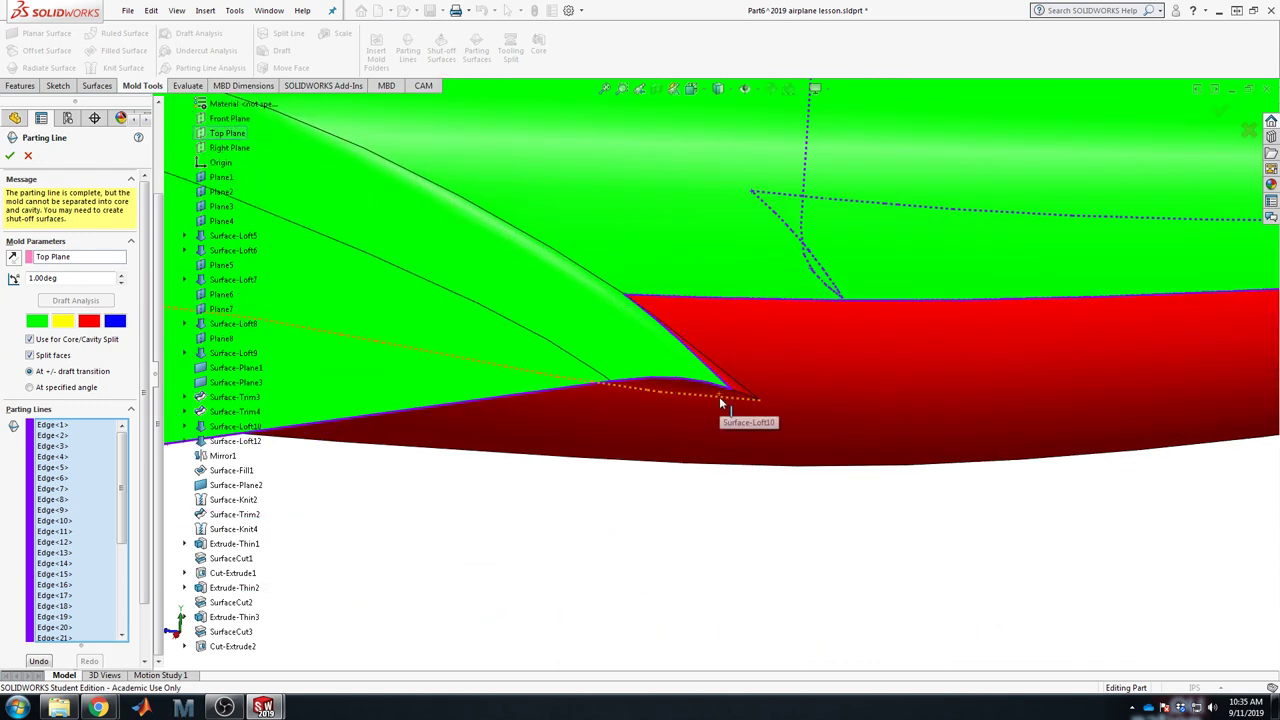
scroll(795, 396, up, 5)
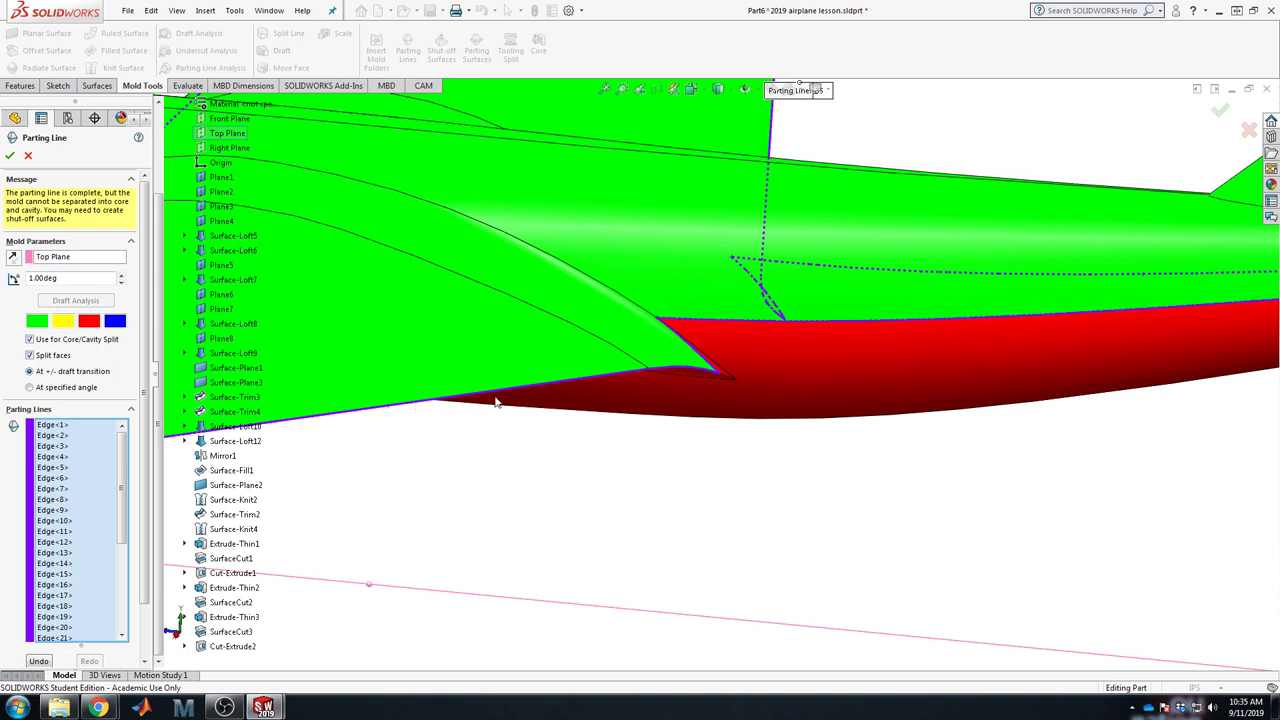
click(738, 381)
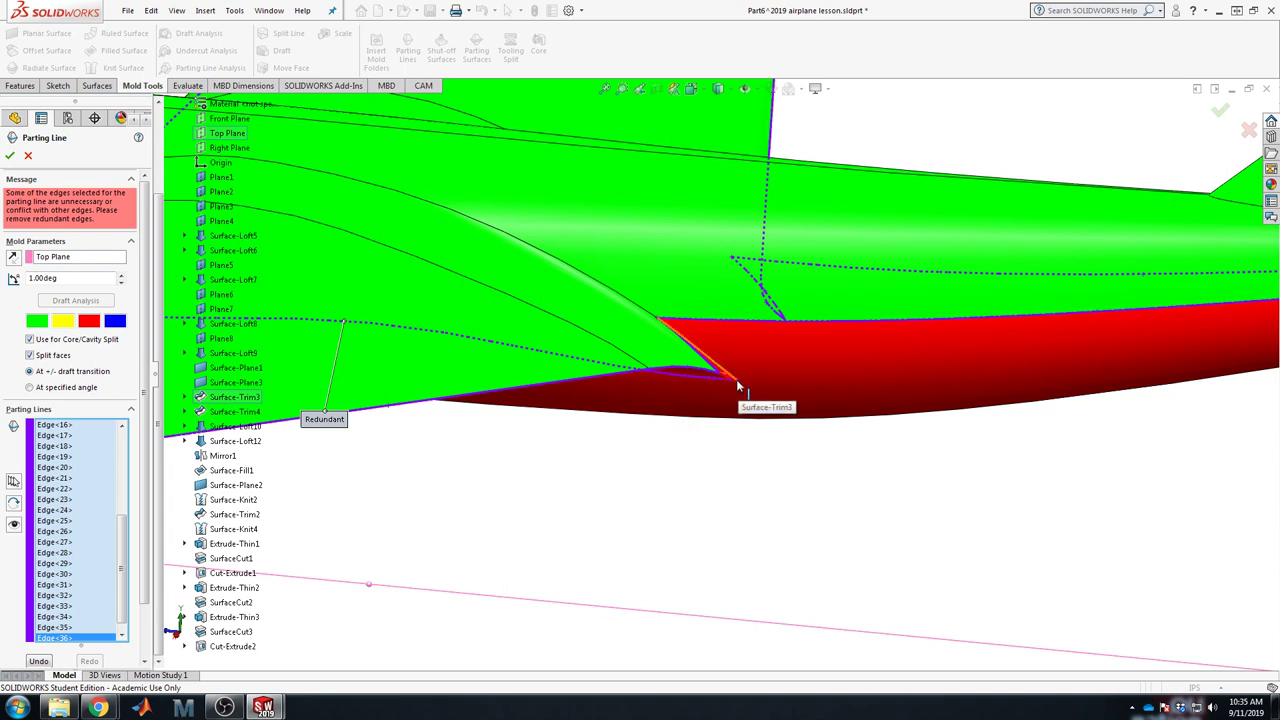
Step: Examine the whole airplane's parting line with the added wing-root edge from several angles, finishing in the Right view
key(f)
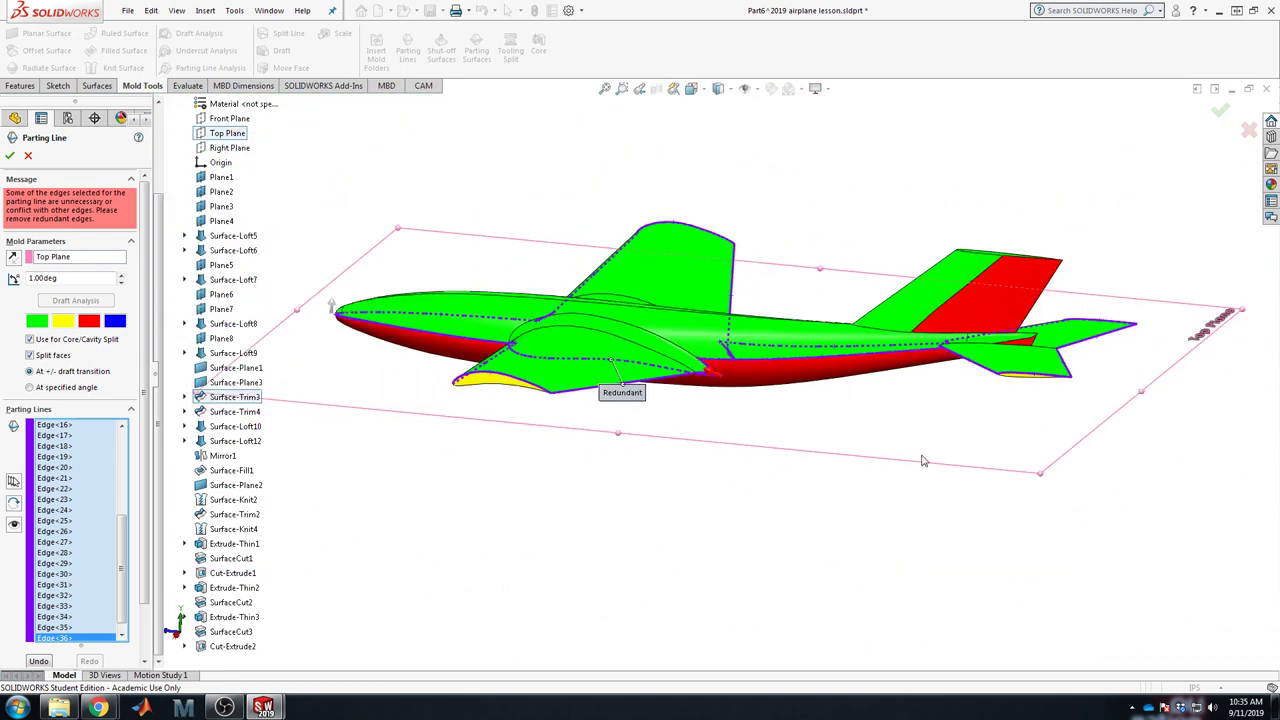
middle_drag(729, 478, 676, 466)
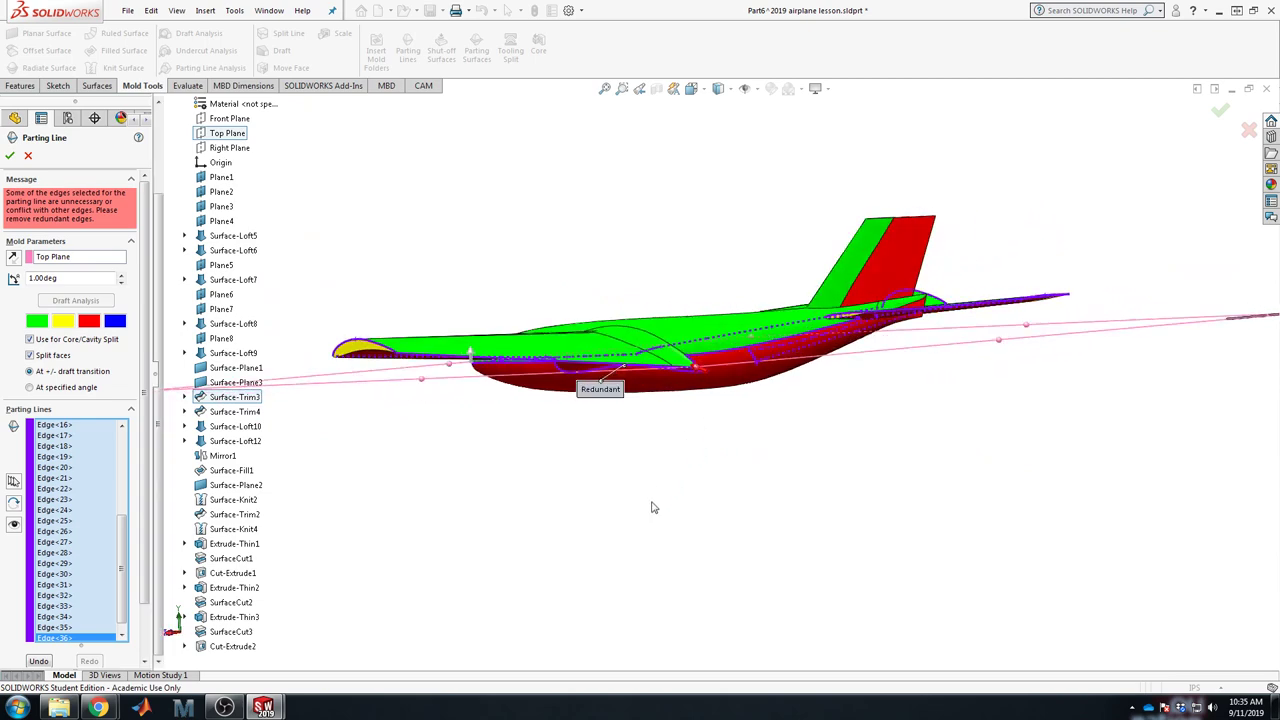
middle_drag(557, 465, 600, 518)
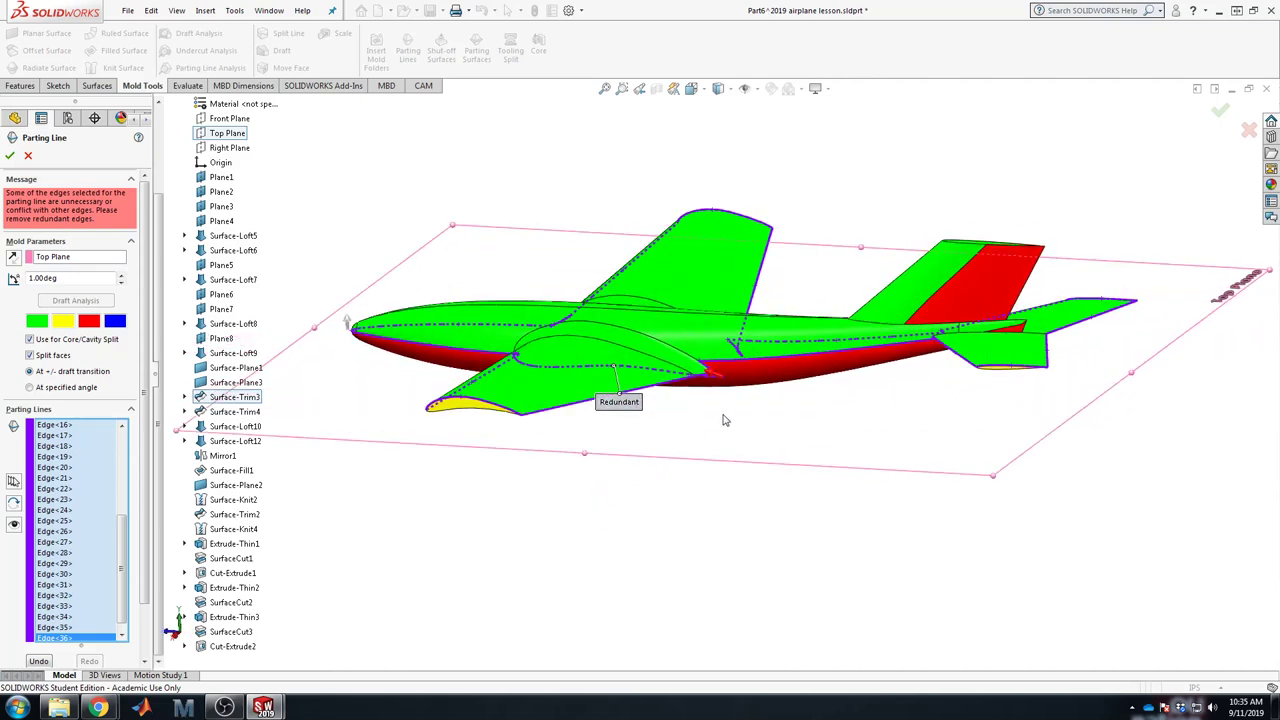
middle_drag(728, 424, 636, 373)
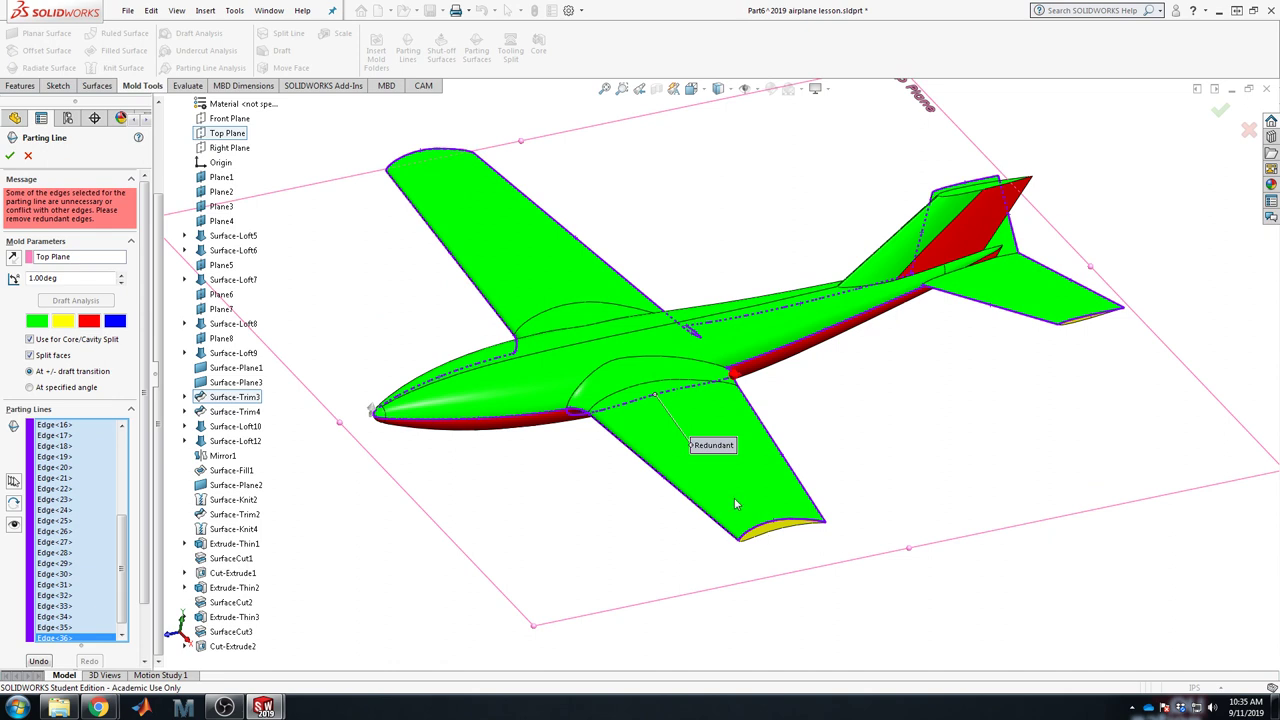
scroll(734, 503, up, 3)
middle_drag(703, 509, 731, 391)
key(space)
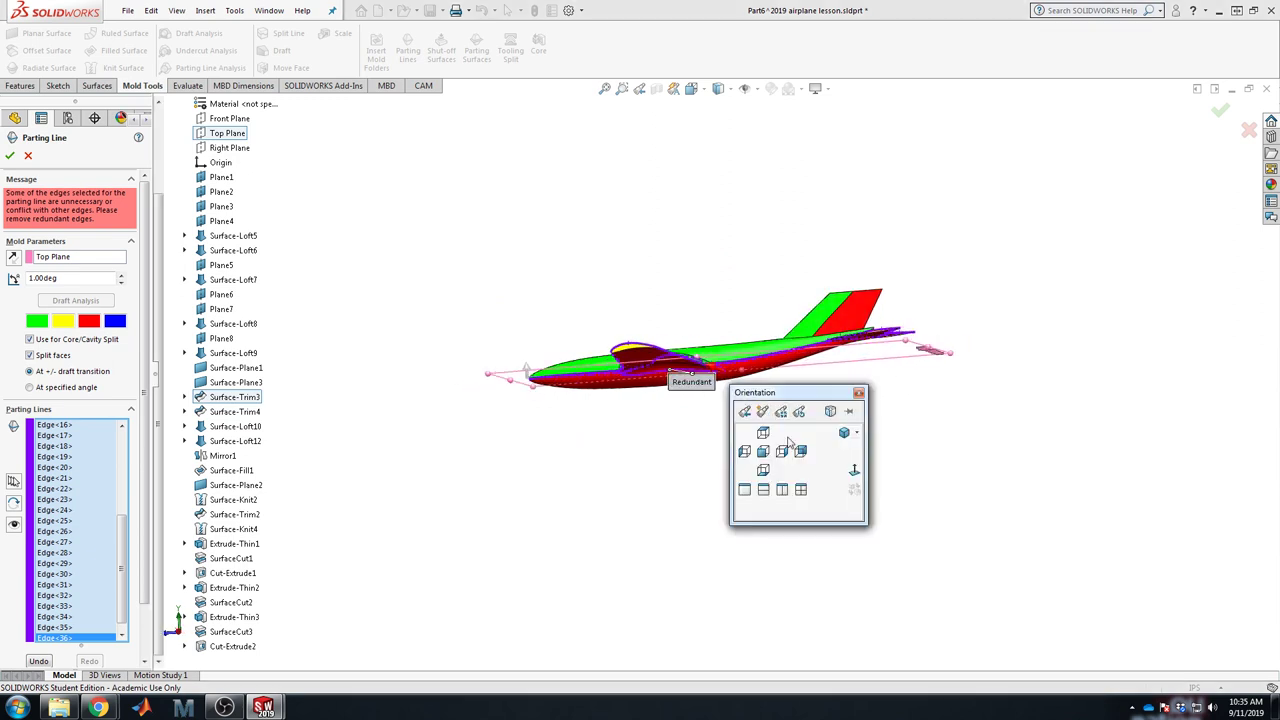
click(782, 452)
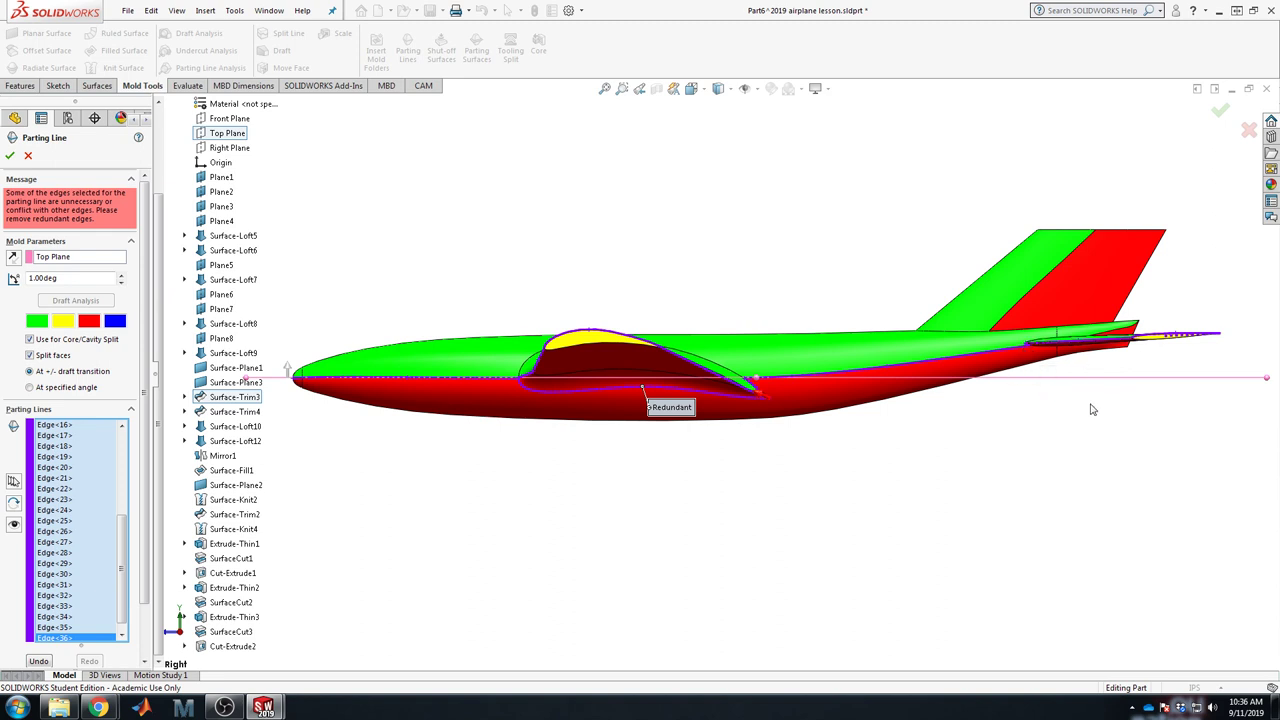
Step: Create the parting line from the selected edges with the core/cavity split and split faces, and show the airplane isometrically
click(11, 157)
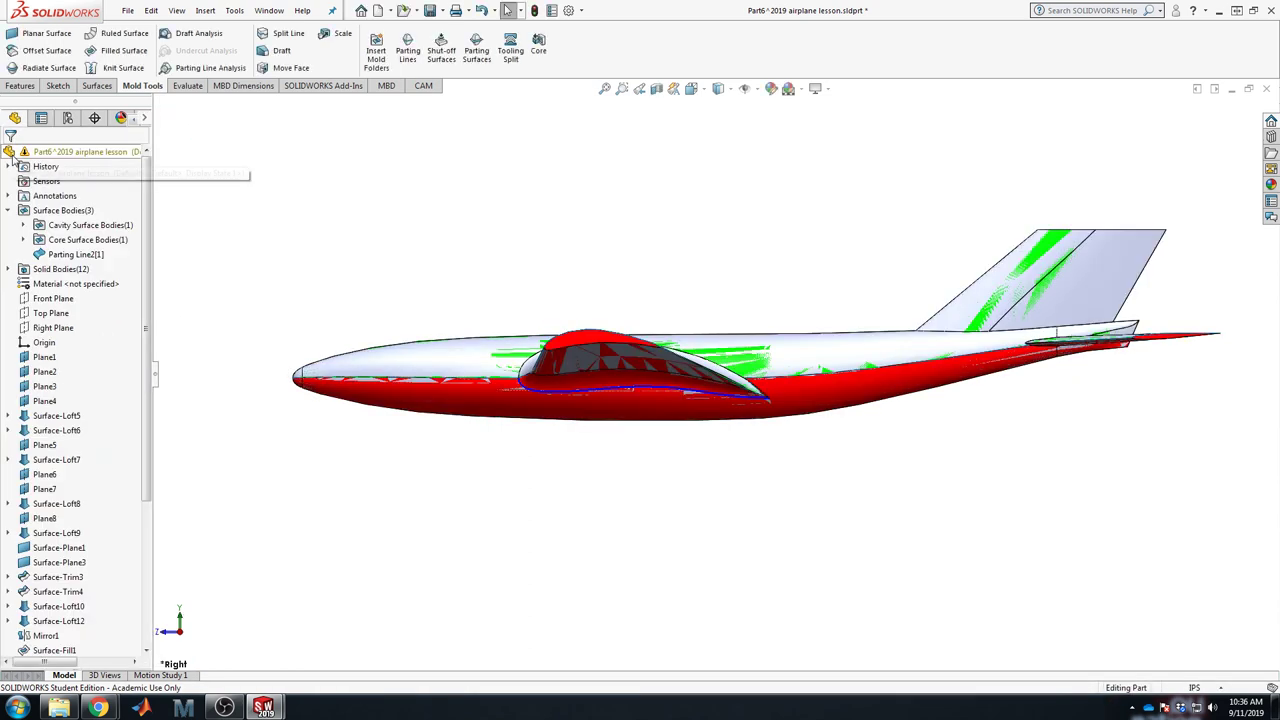
key(ctrl+7)
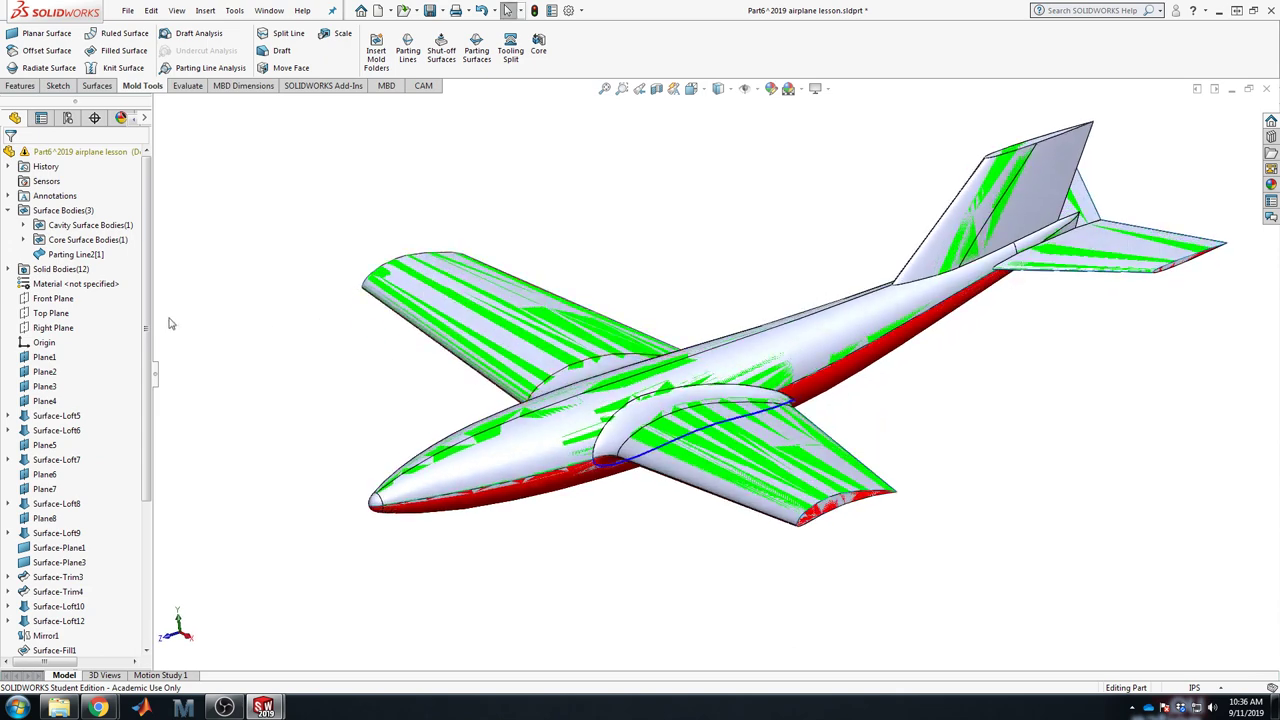
Step: Reveal the cavity and core surface bodies in the tree and hide the separate Parting Line2[1] surface body
click(24, 225)
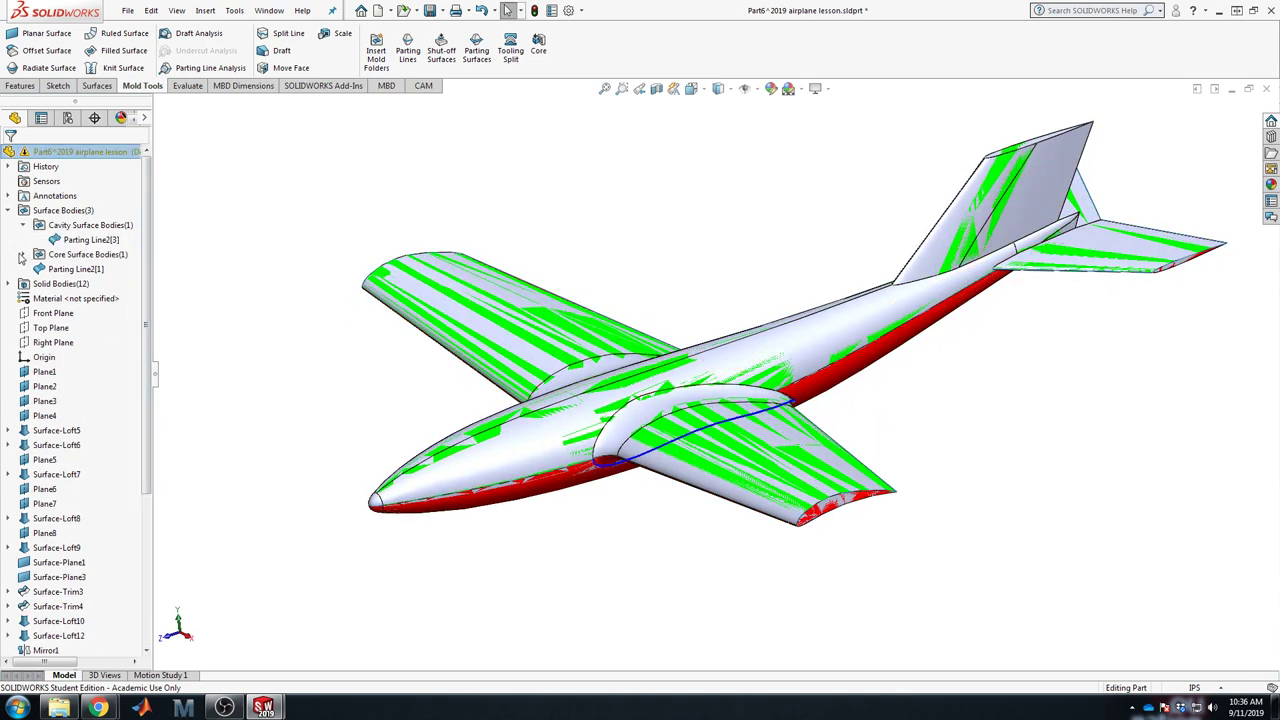
click(24, 255)
click(66, 284)
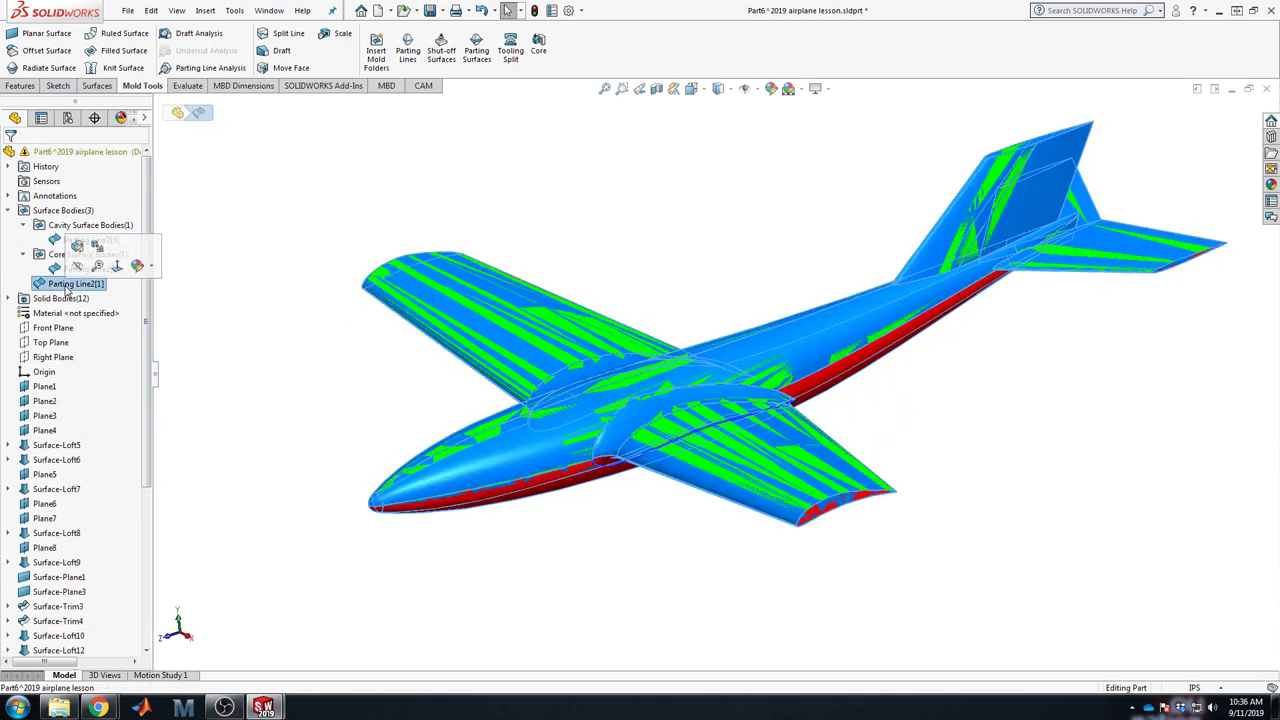
right_click(66, 286)
click(79, 266)
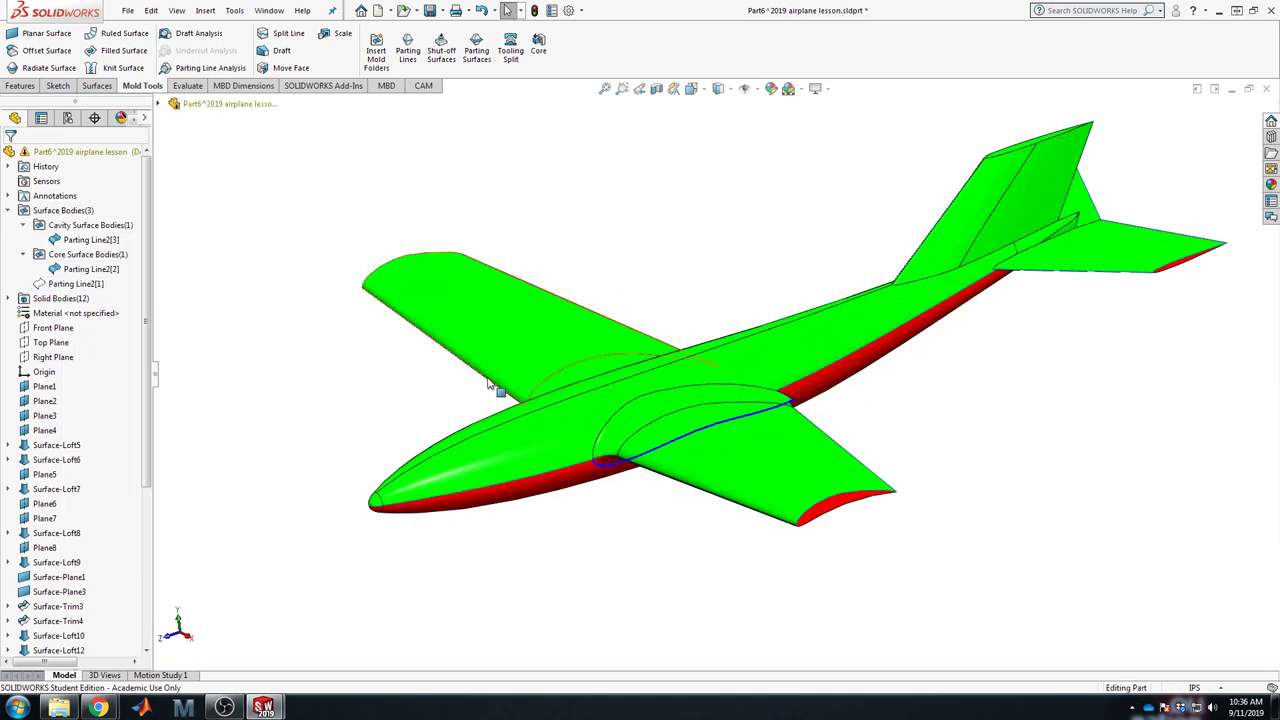
Step: Highlight the cavity surface body and the core surface body in turn to check which faces each covers
click(83, 240)
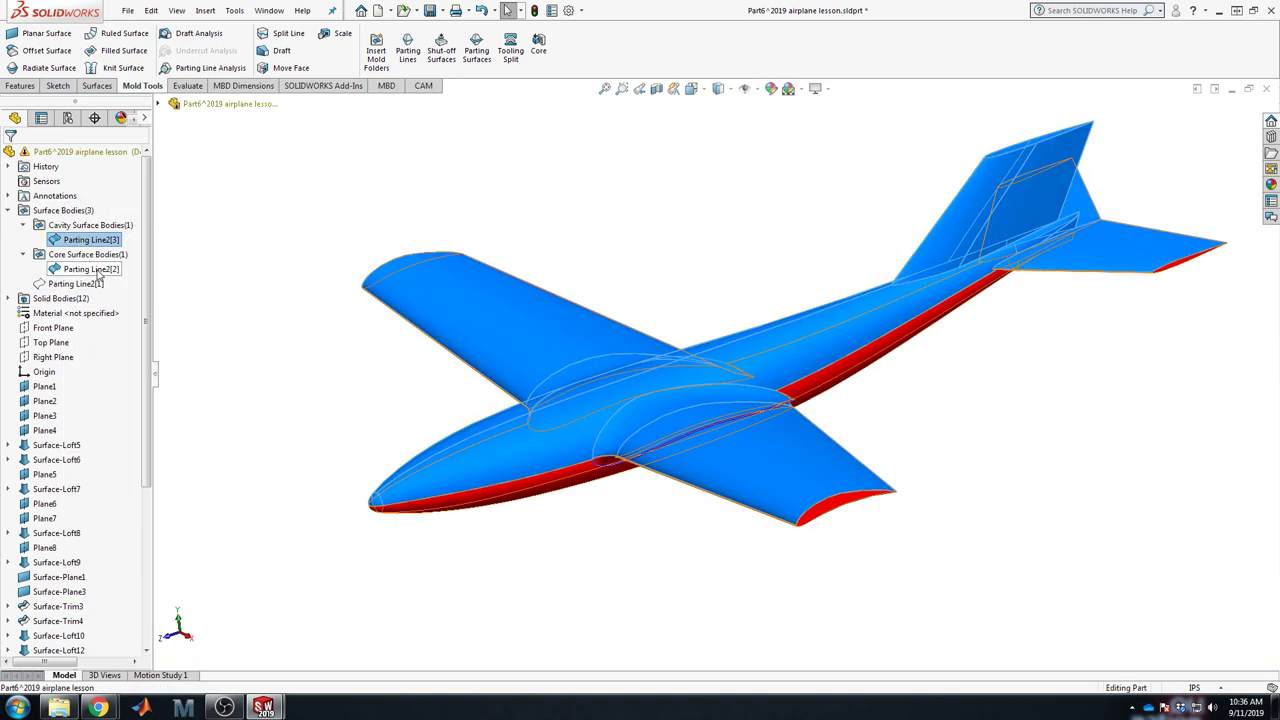
click(90, 269)
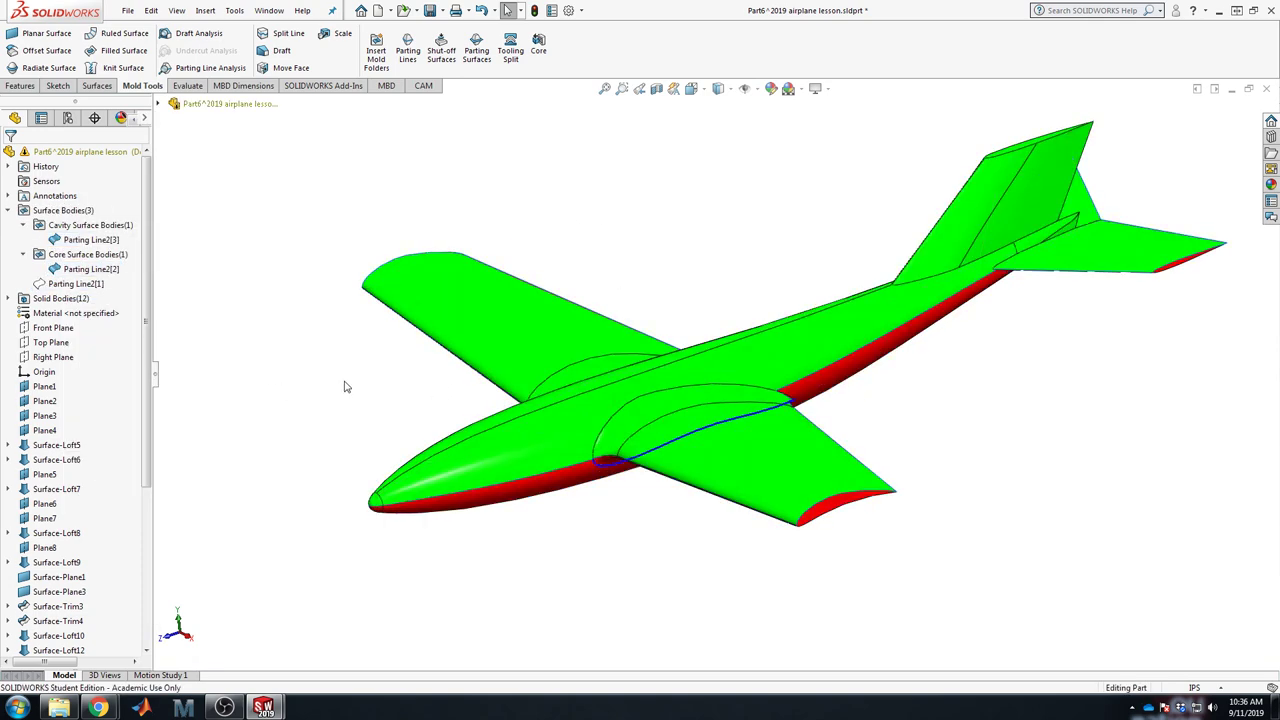
mouse_move(665, 552)
middle_down()
mouse_move(680, 517)
mouse_move(665, 554)
middle_up()
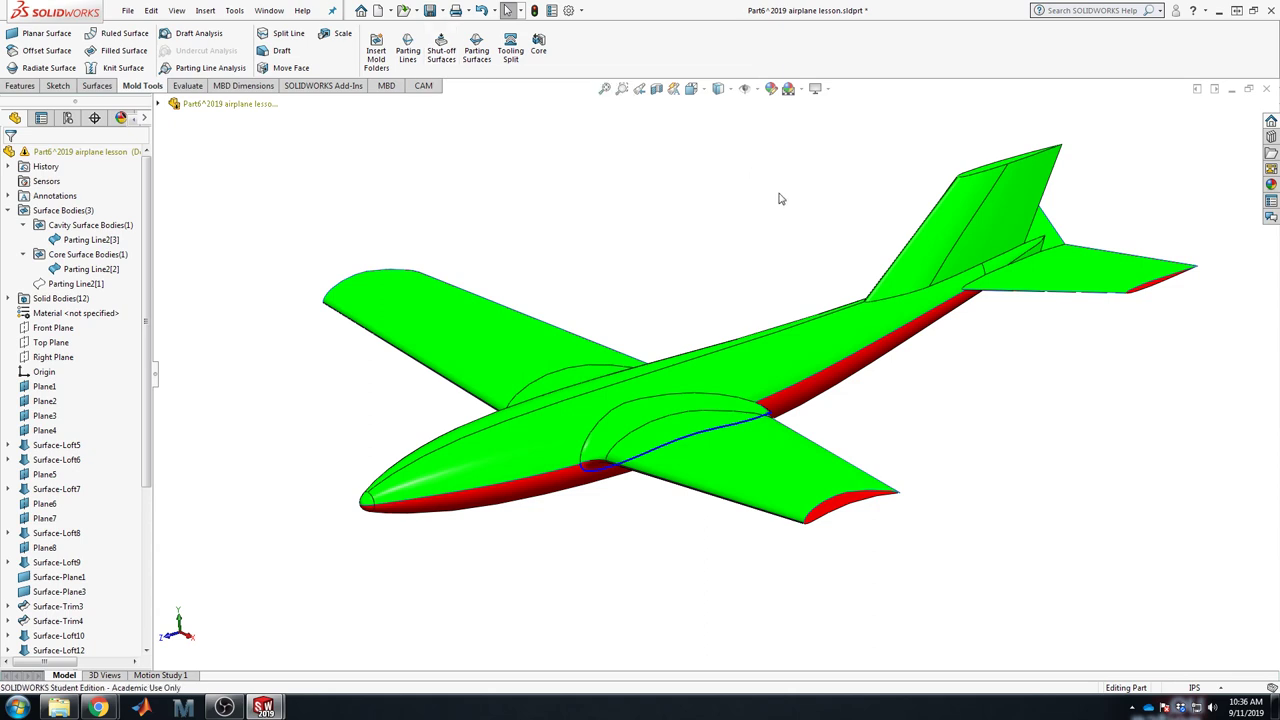
Step: Start a parting surface from Parting Line2 and examine its preview around the wings and fuselage
click(479, 58)
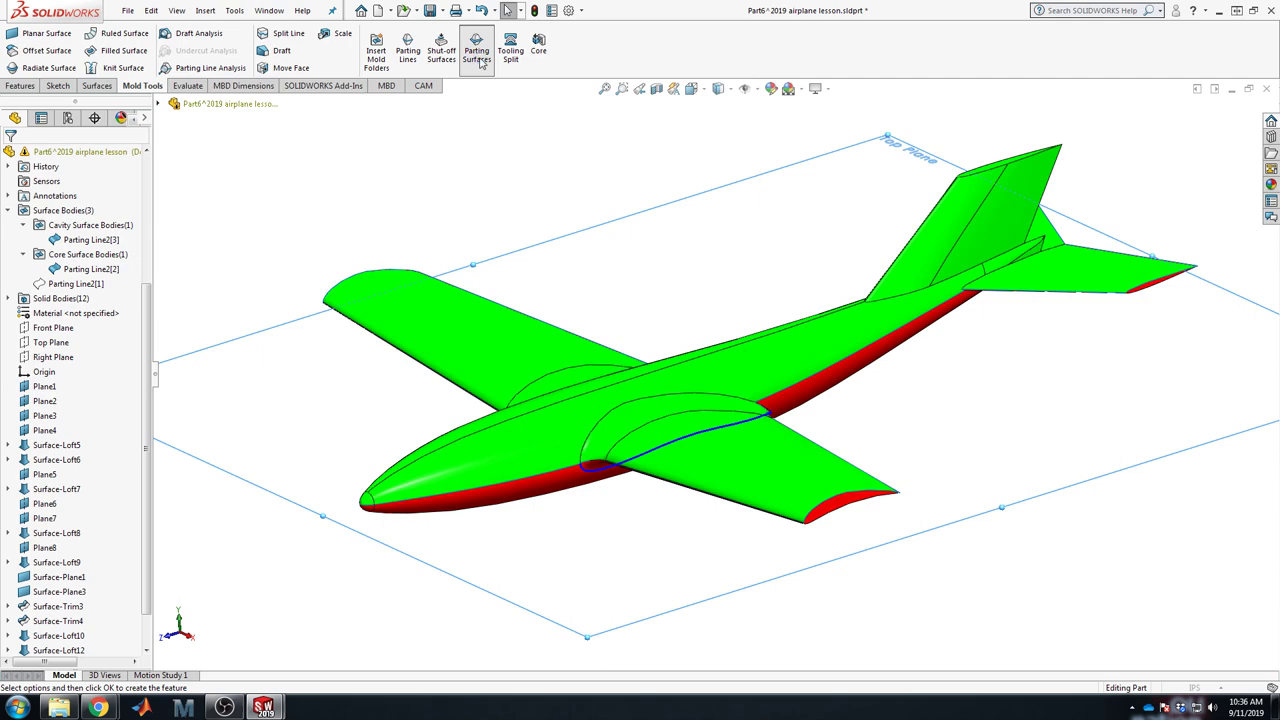
middle_drag(766, 350, 797, 500)
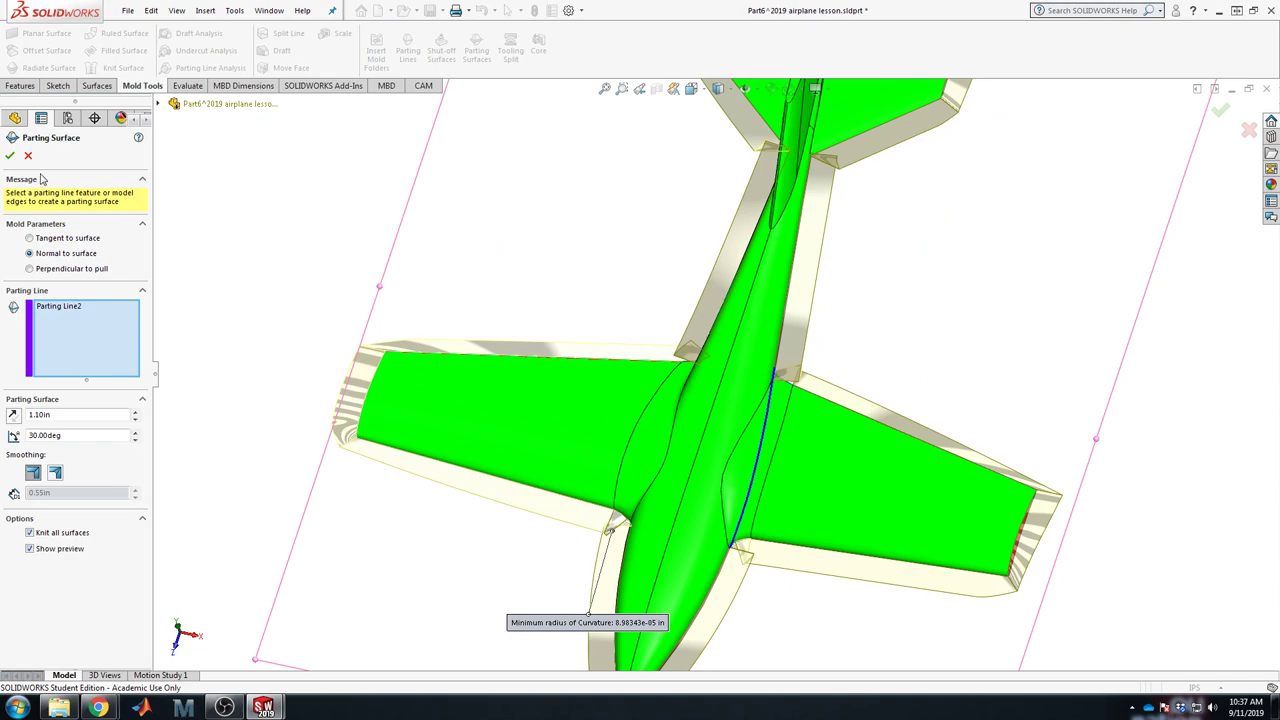
scroll(740, 400, up, 5)
scroll(738, 406, down, 7)
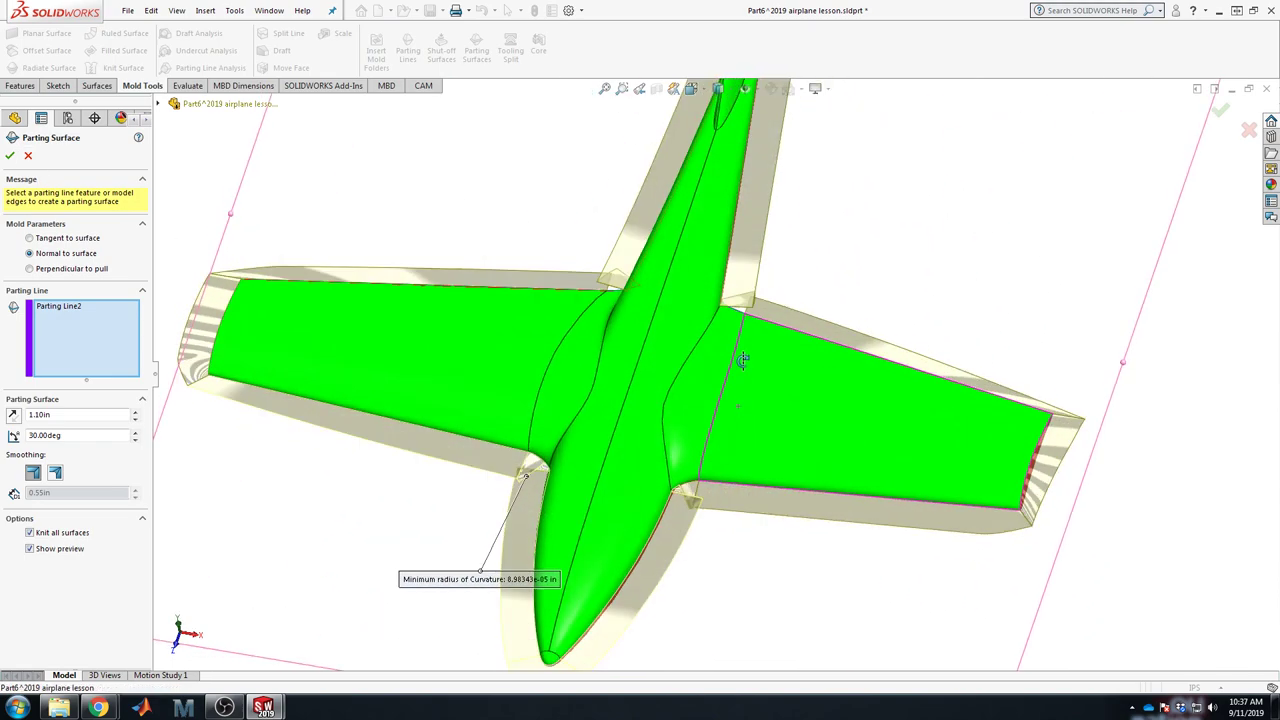
mouse_move(743, 360)
middle_down()
mouse_move(694, 257)
mouse_move(709, 337)
mouse_move(738, 345)
middle_up()
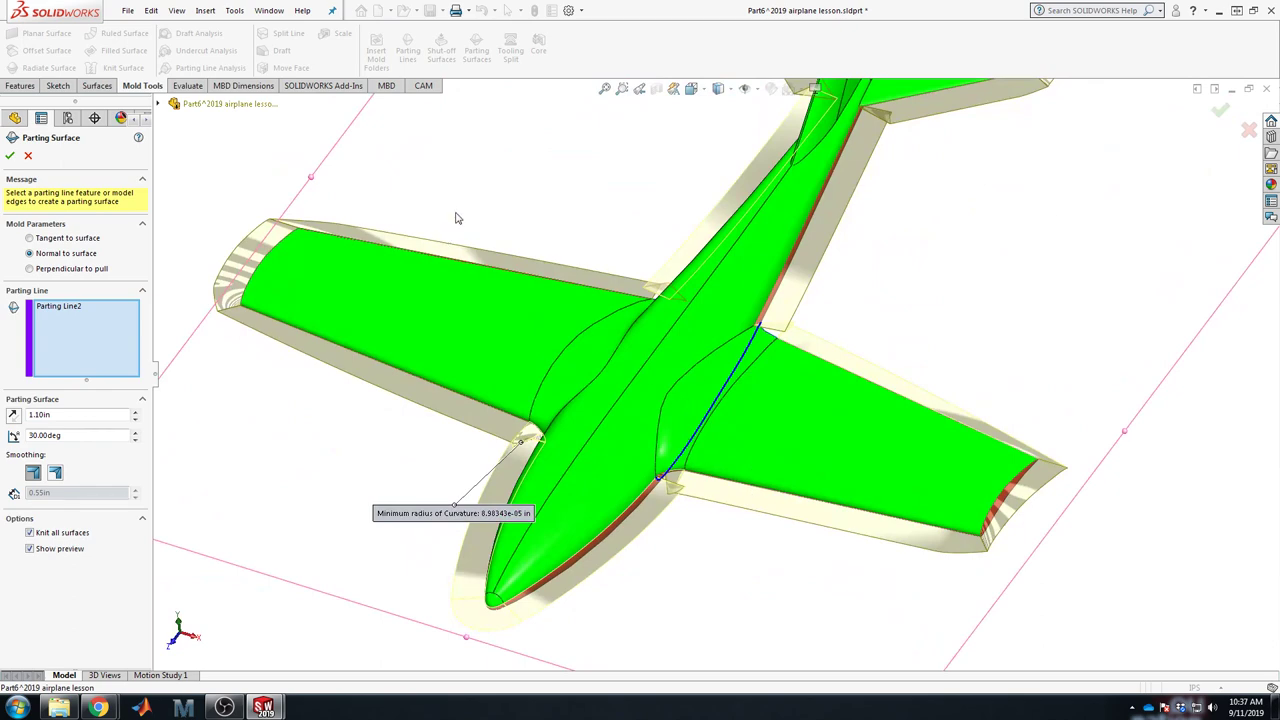
scroll(455, 218, up, 4)
scroll(558, 357, down, 7)
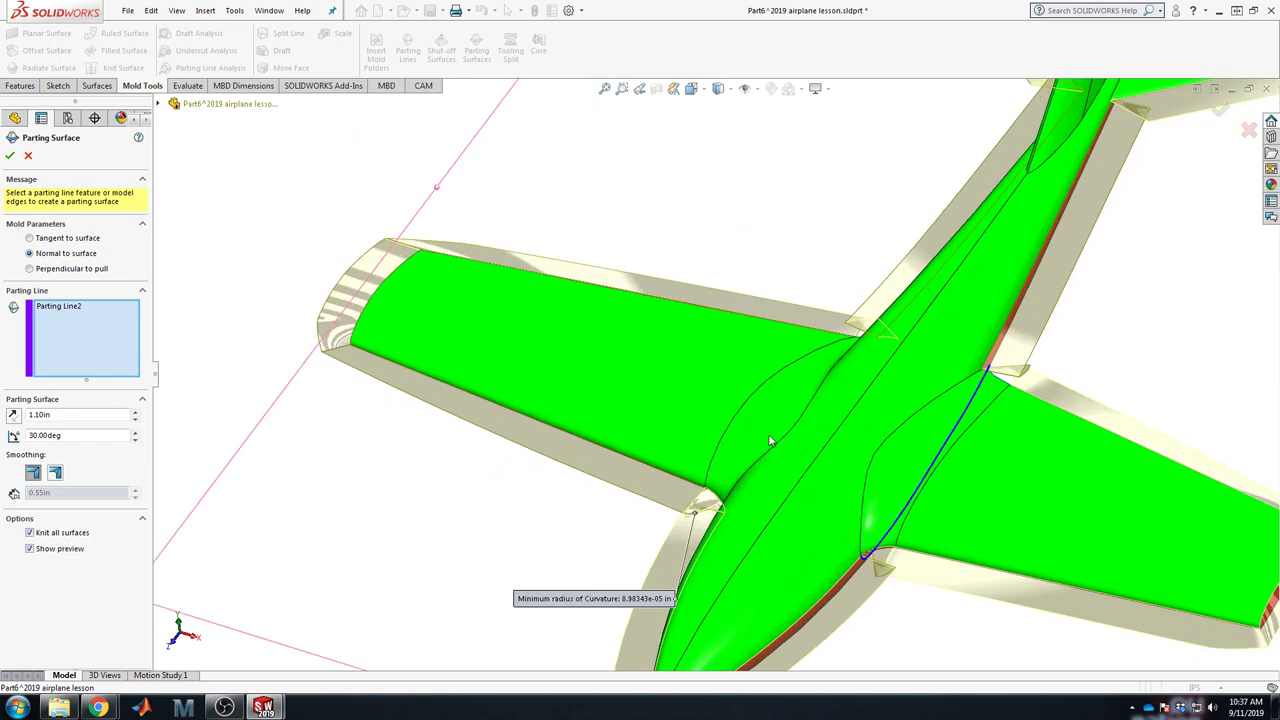
Step: Examine the parting surface preview closely at the wing tip, the wing roots and the nose
middle_drag(853, 381, 457, 533)
scroll(457, 533, down, 10)
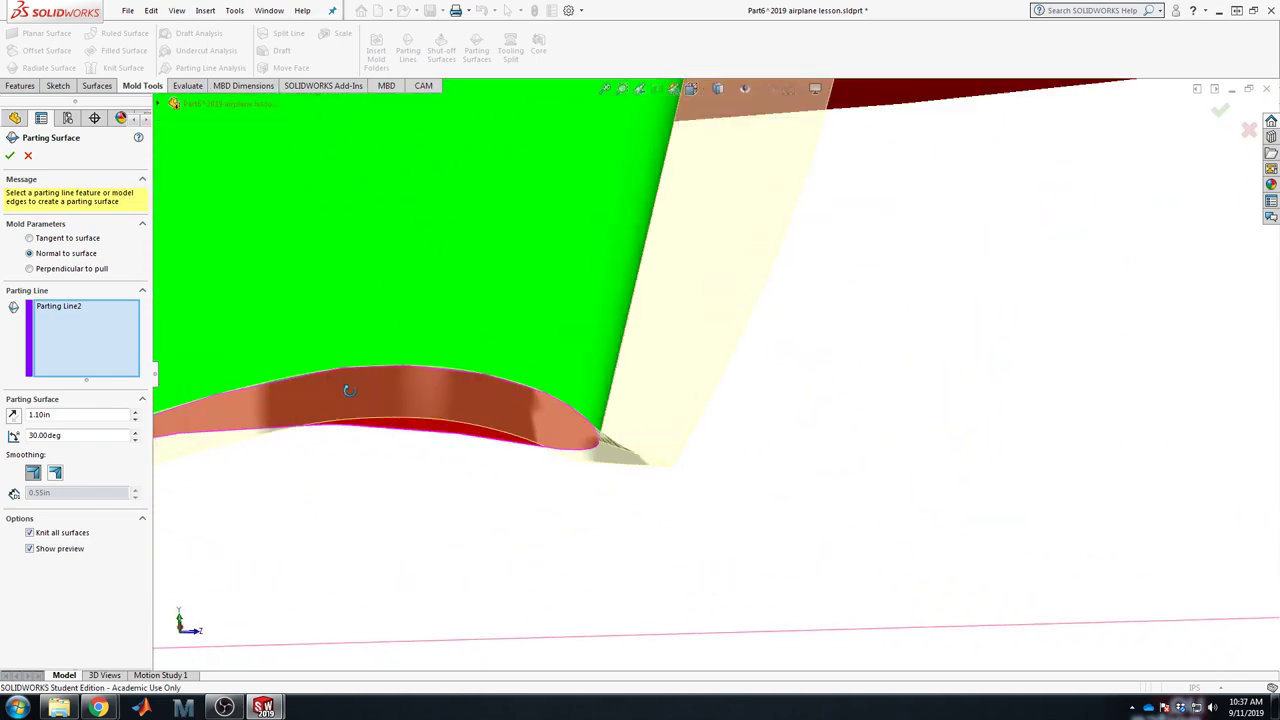
middle_drag(340, 358, 766, 365)
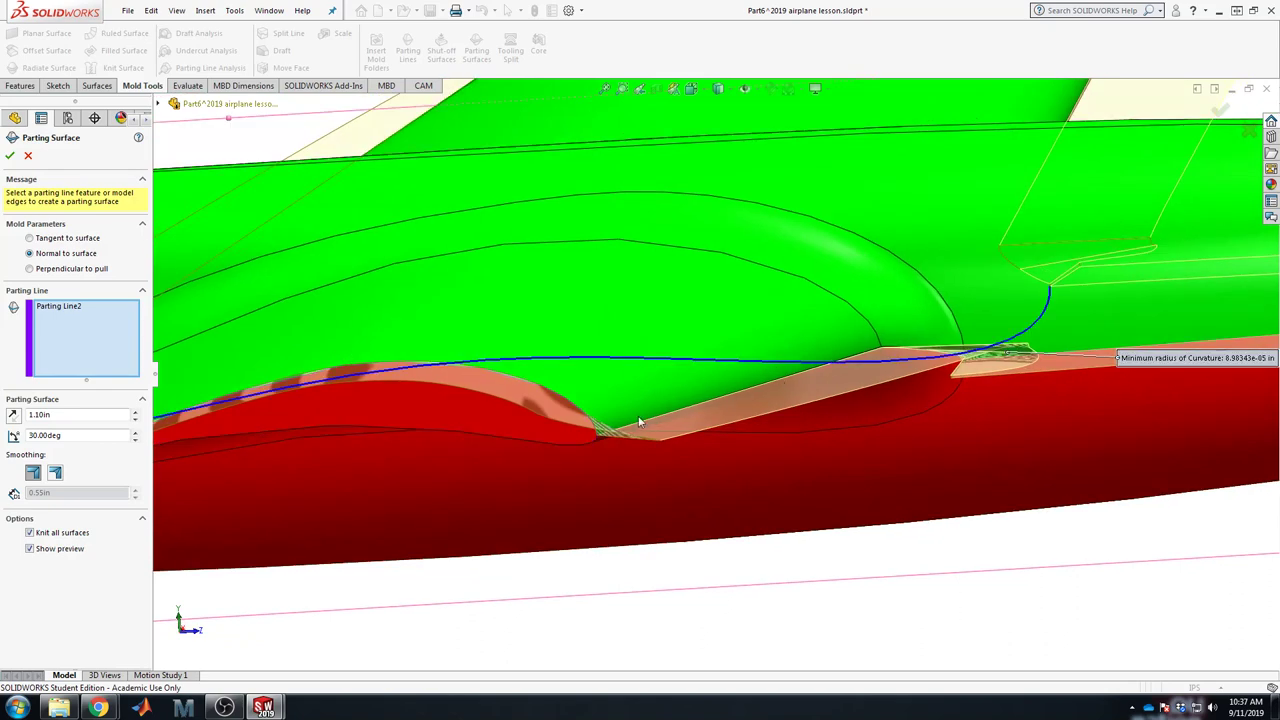
scroll(625, 435, up, 3)
middle_drag(640, 431, 563, 431)
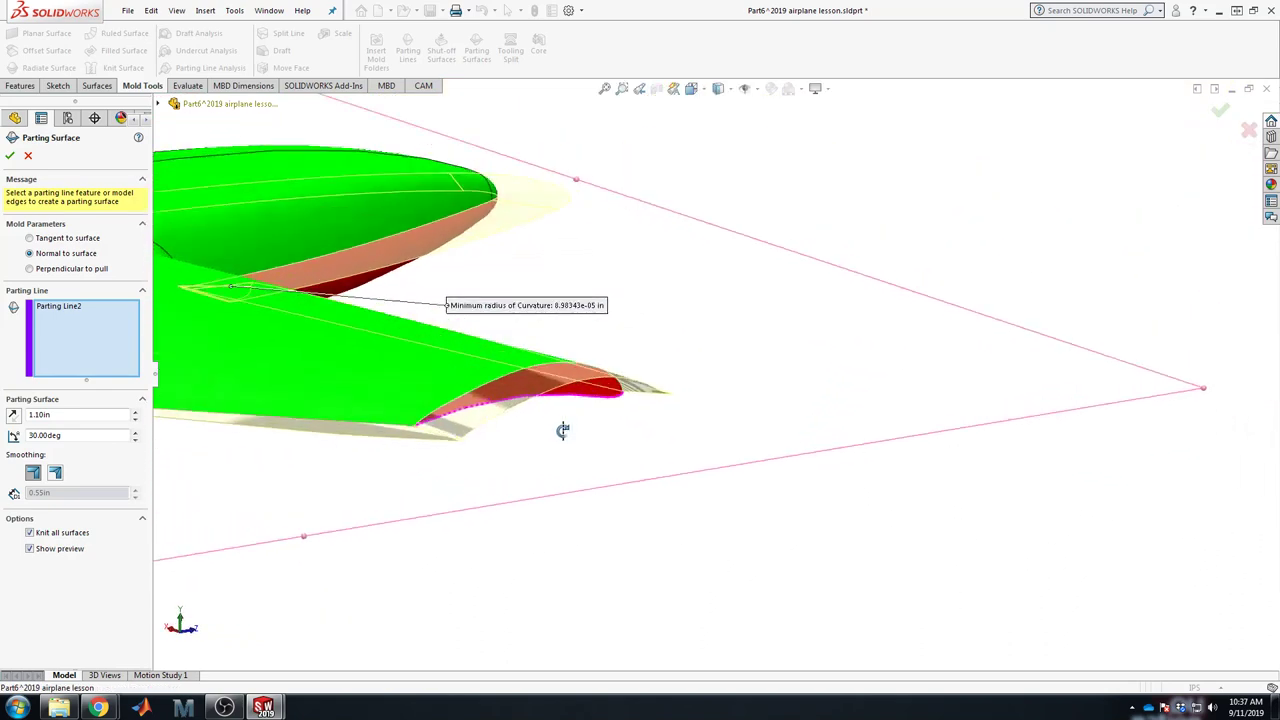
scroll(540, 395, down, 5)
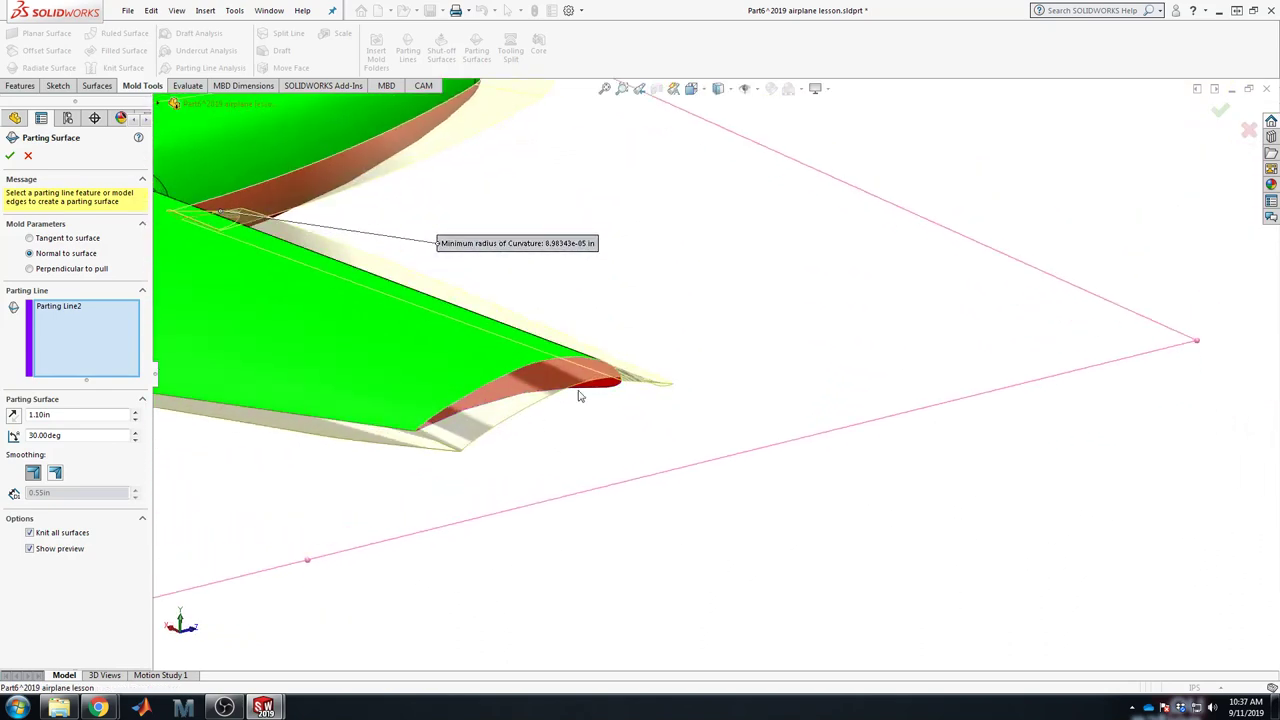
scroll(578, 396, up, 3)
scroll(386, 423, down, 2)
scroll(520, 354, up, 3)
scroll(626, 286, down, 5)
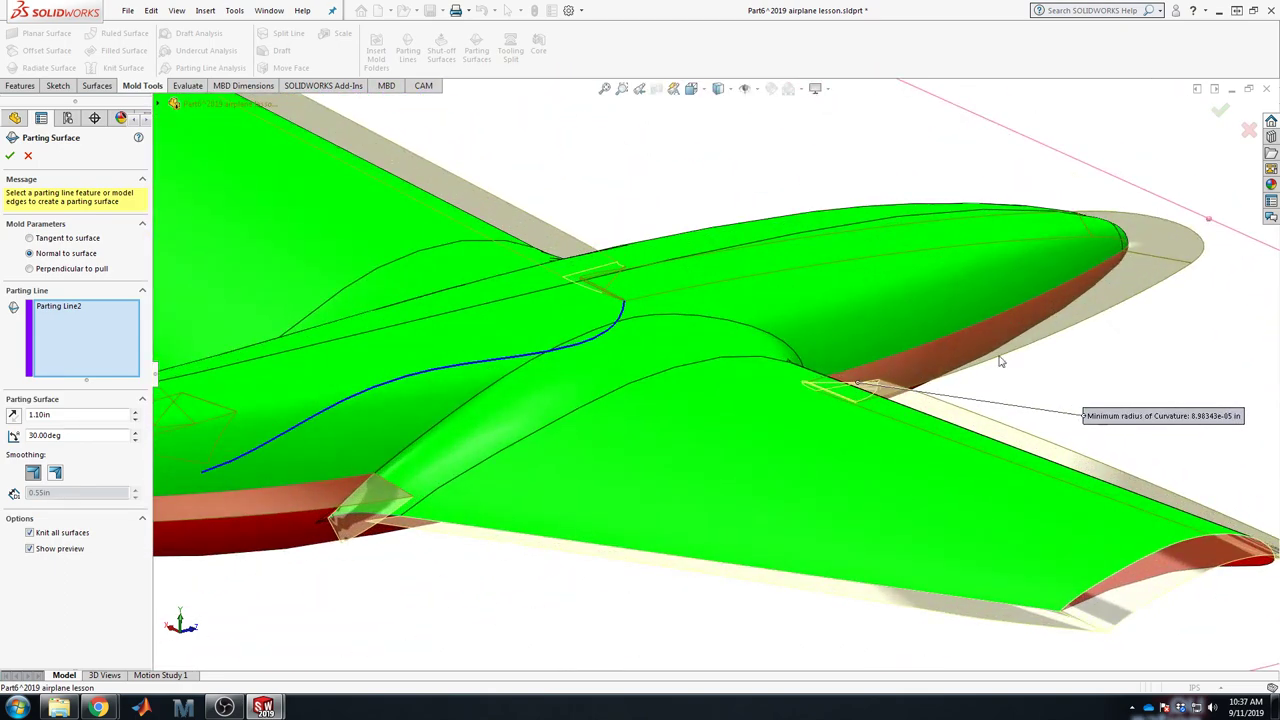
middle_drag(1000, 362, 863, 403)
scroll(975, 319, down, 2)
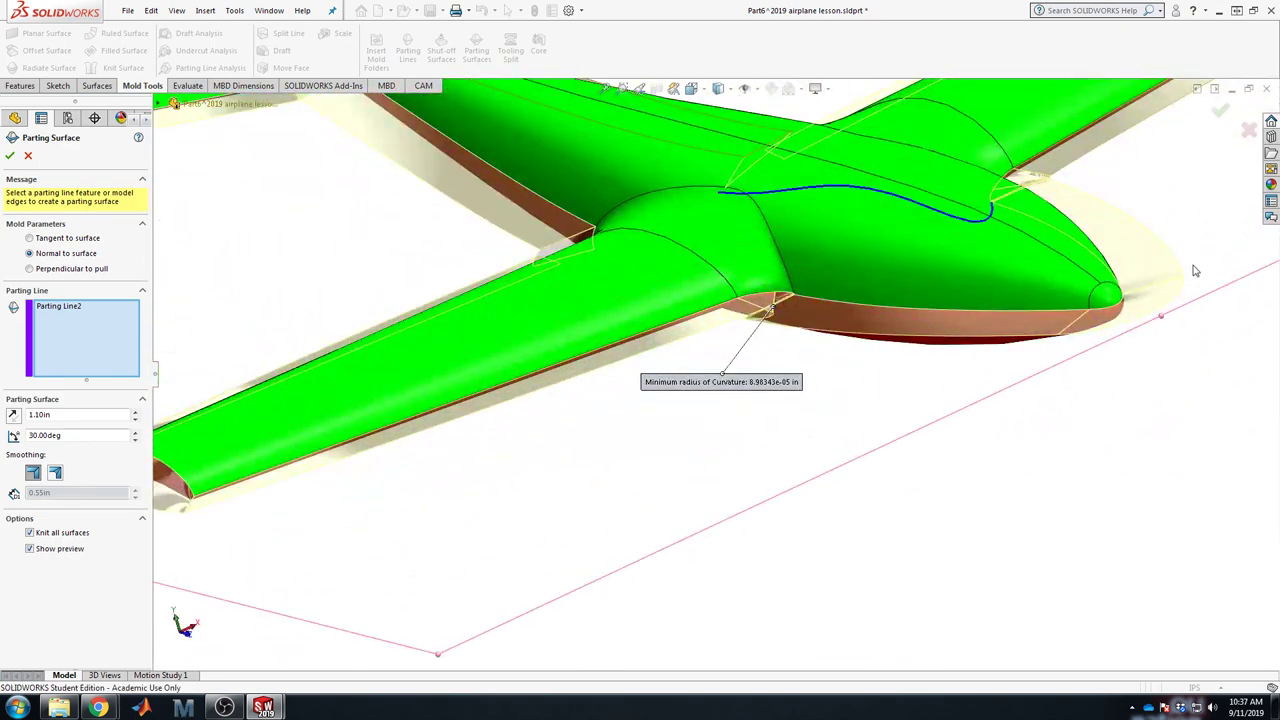
scroll(1155, 313, up, 3)
scroll(1114, 317, down, 3)
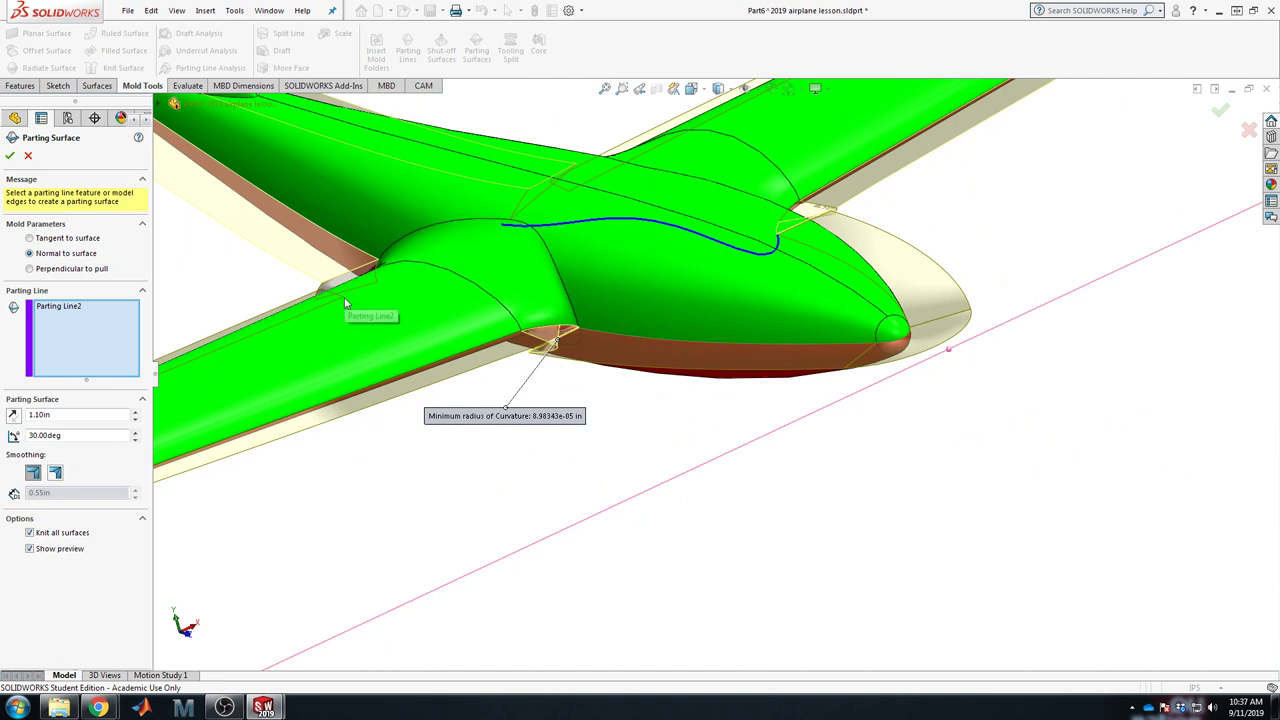
Step: Set the parting surface distance to 5 in and preview it around the whole airplane
double_click(46, 413)
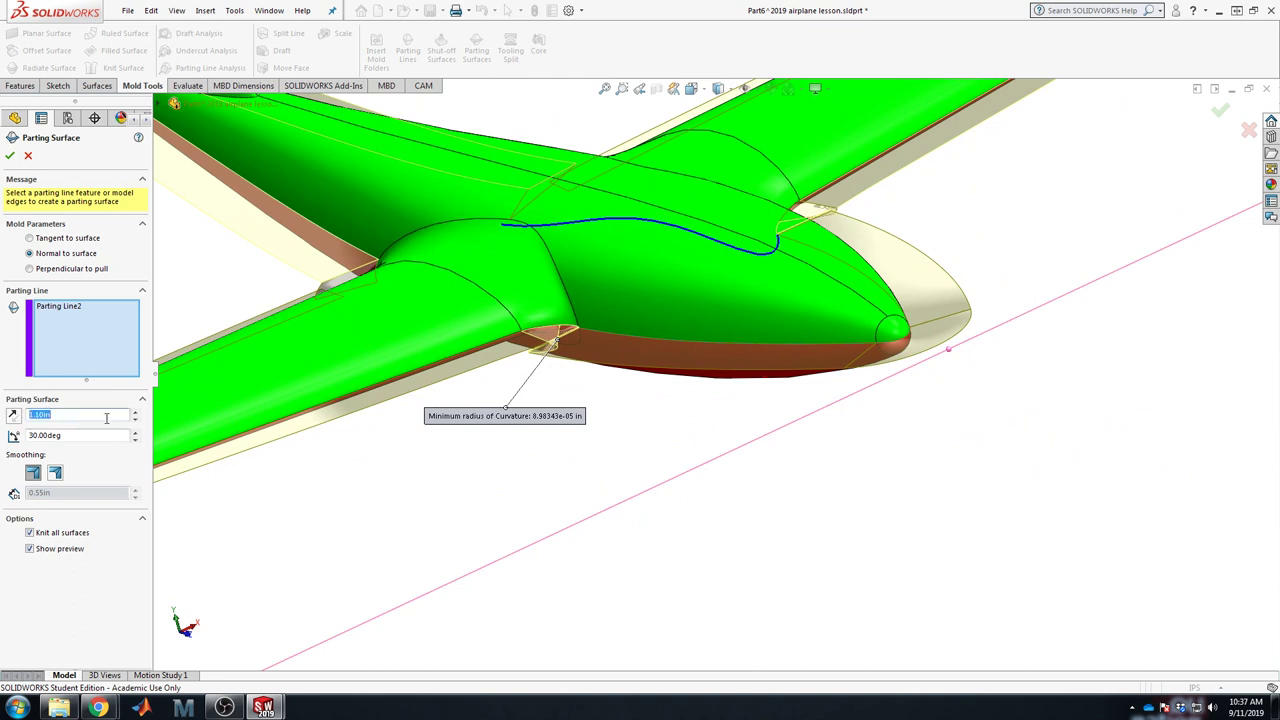
text(5)
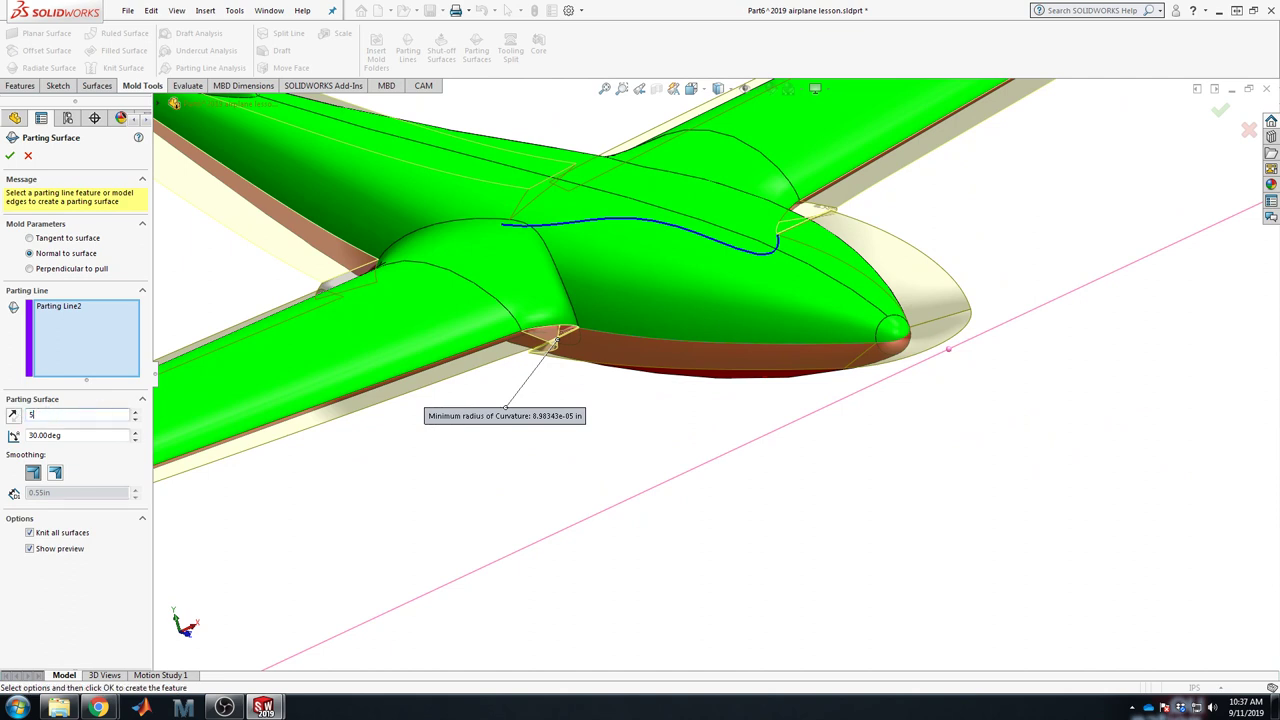
scroll(573, 447, up, 3)
middle_drag(543, 479, 700, 558)
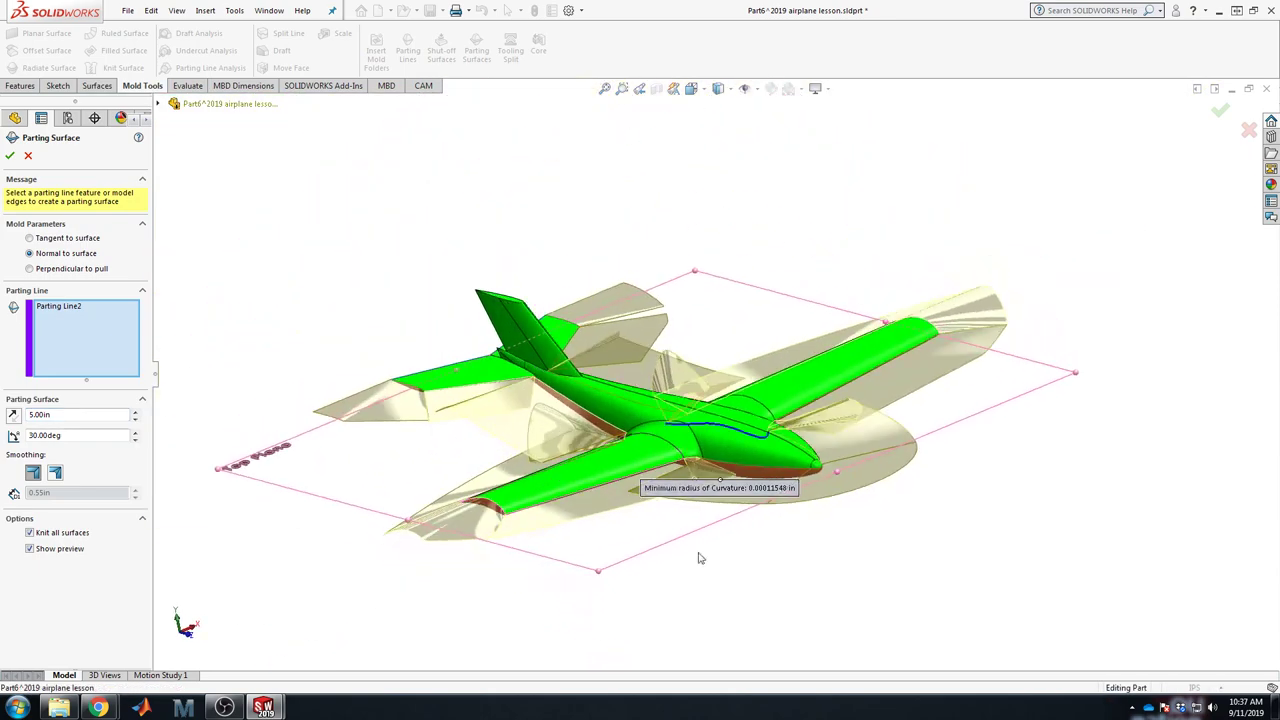
Step: Examine the 5 in parting surface preview for overlaps at the wing roots, nose and tail from several angles
scroll(700, 520, down, 2)
scroll(717, 517, up, 2)
scroll(735, 405, down, 5)
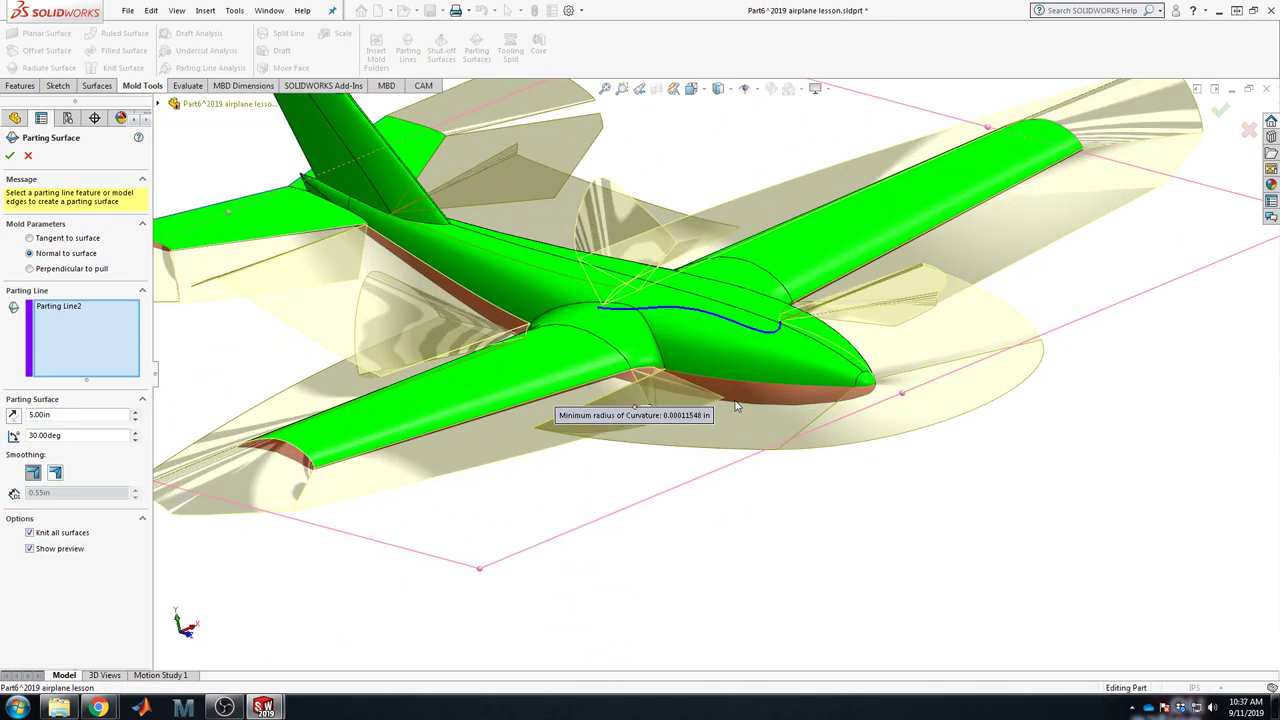
scroll(715, 423, down, 3)
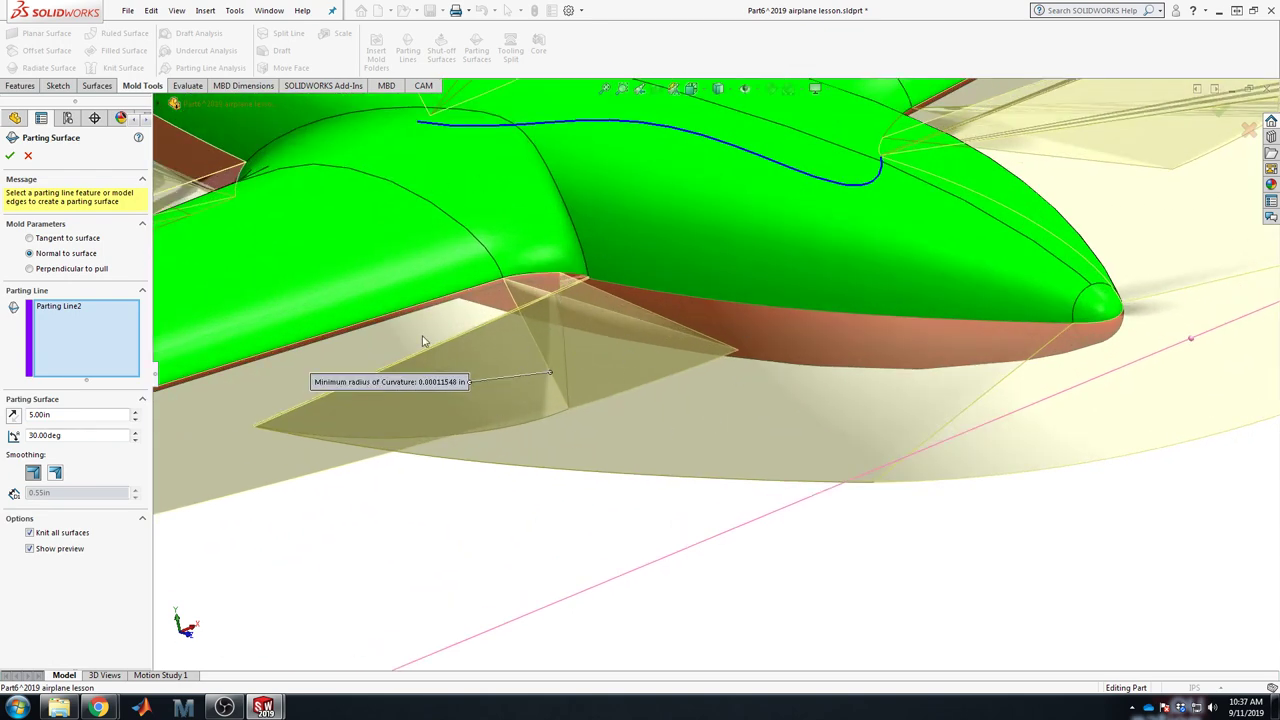
scroll(1089, 362, up, 5)
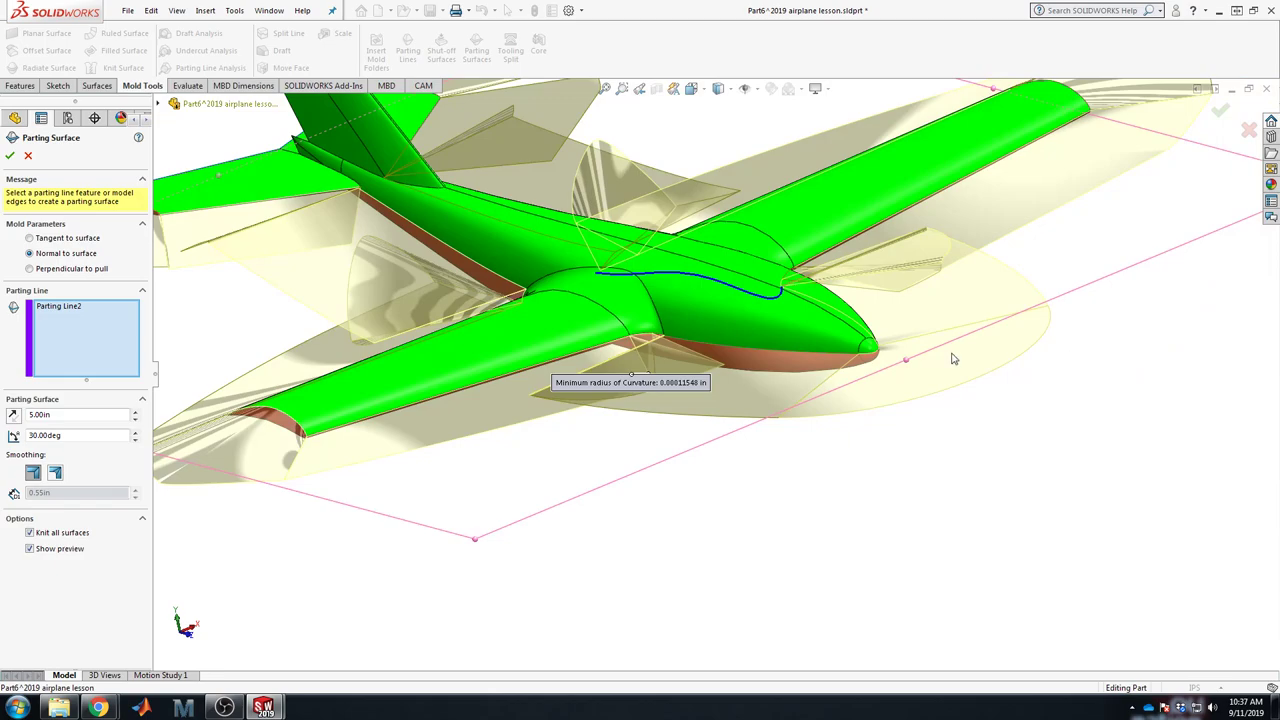
middle_drag(953, 358, 885, 343)
scroll(926, 365, up, 5)
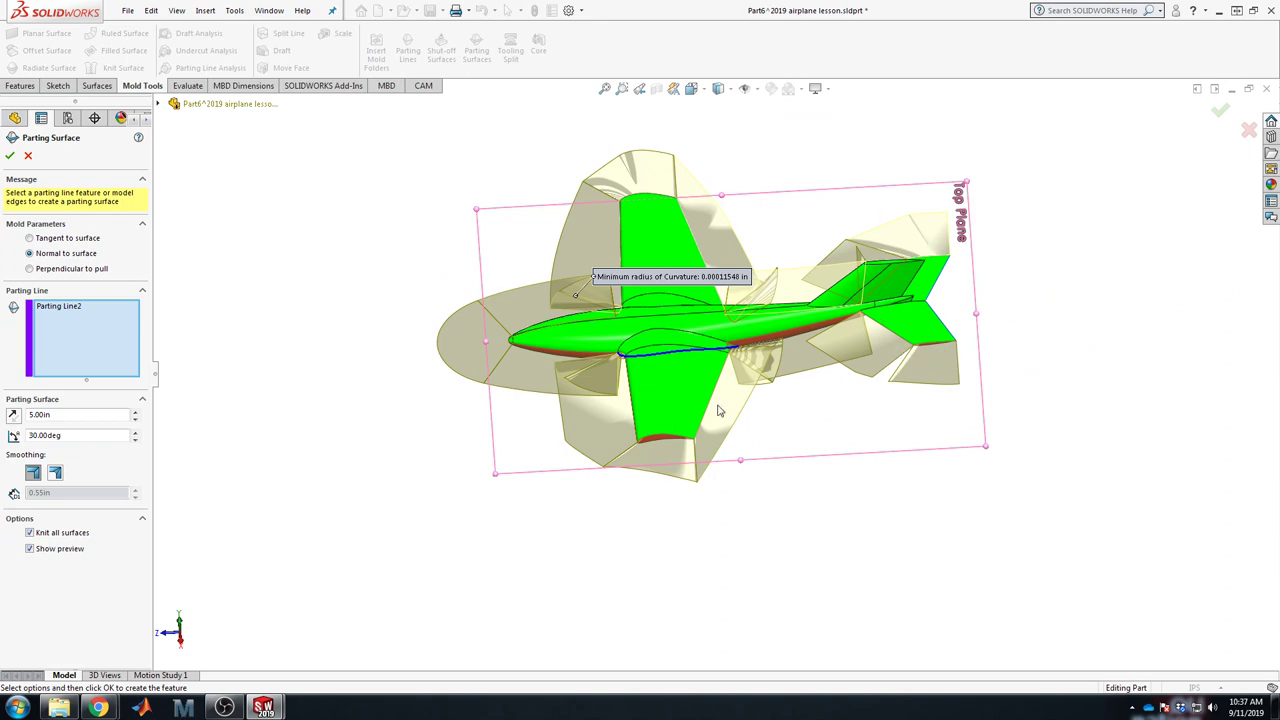
scroll(748, 408, down, 5)
middle_drag(744, 352, 660, 420)
scroll(683, 335, down, 8)
scroll(660, 420, up, 10)
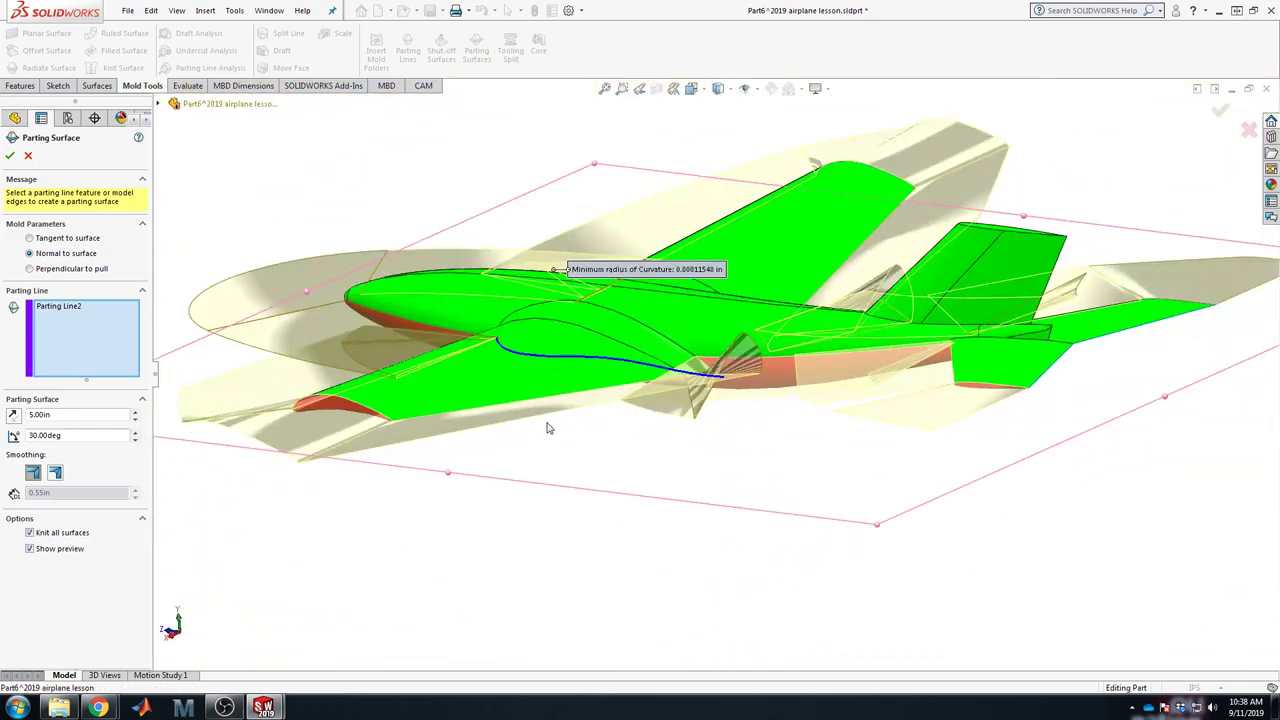
middle_drag(551, 430, 711, 483)
scroll(818, 398, up, 3)
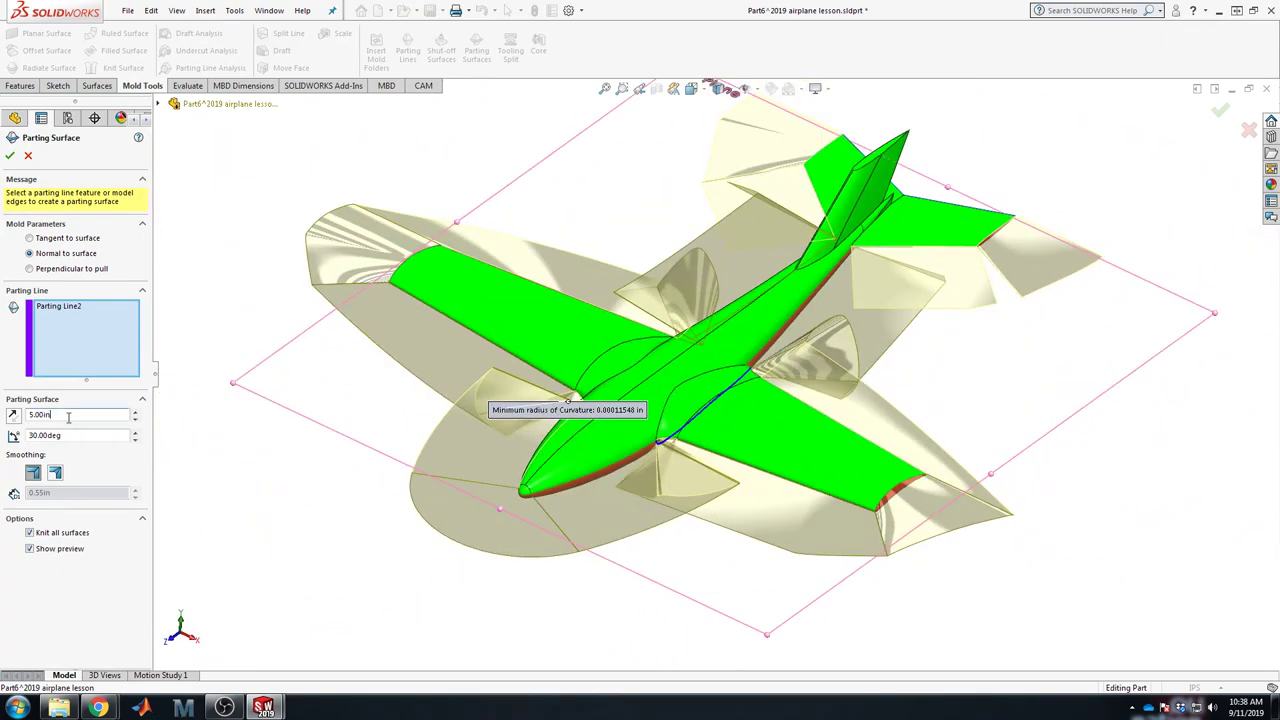
Step: Set the parting surface distance to 1 in and try to create the parting surface
drag(70, 414, 16, 418)
text(1)
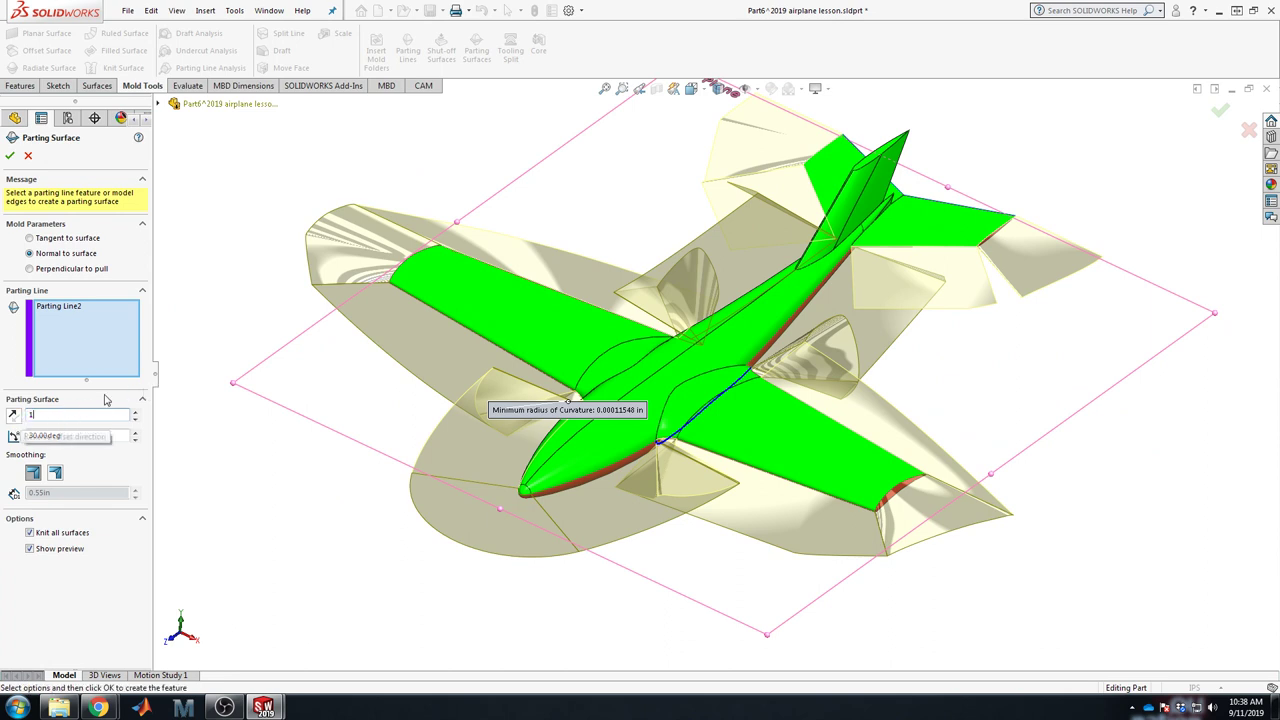
click(10, 156)
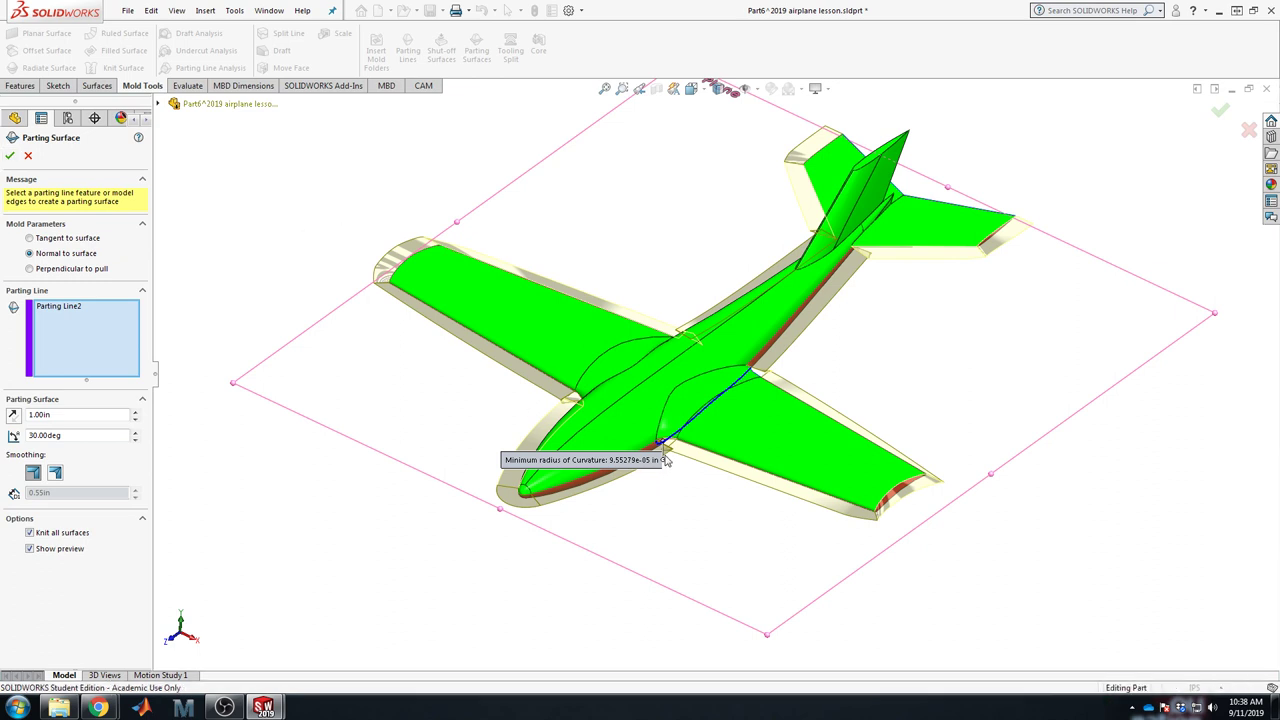
click(10, 157)
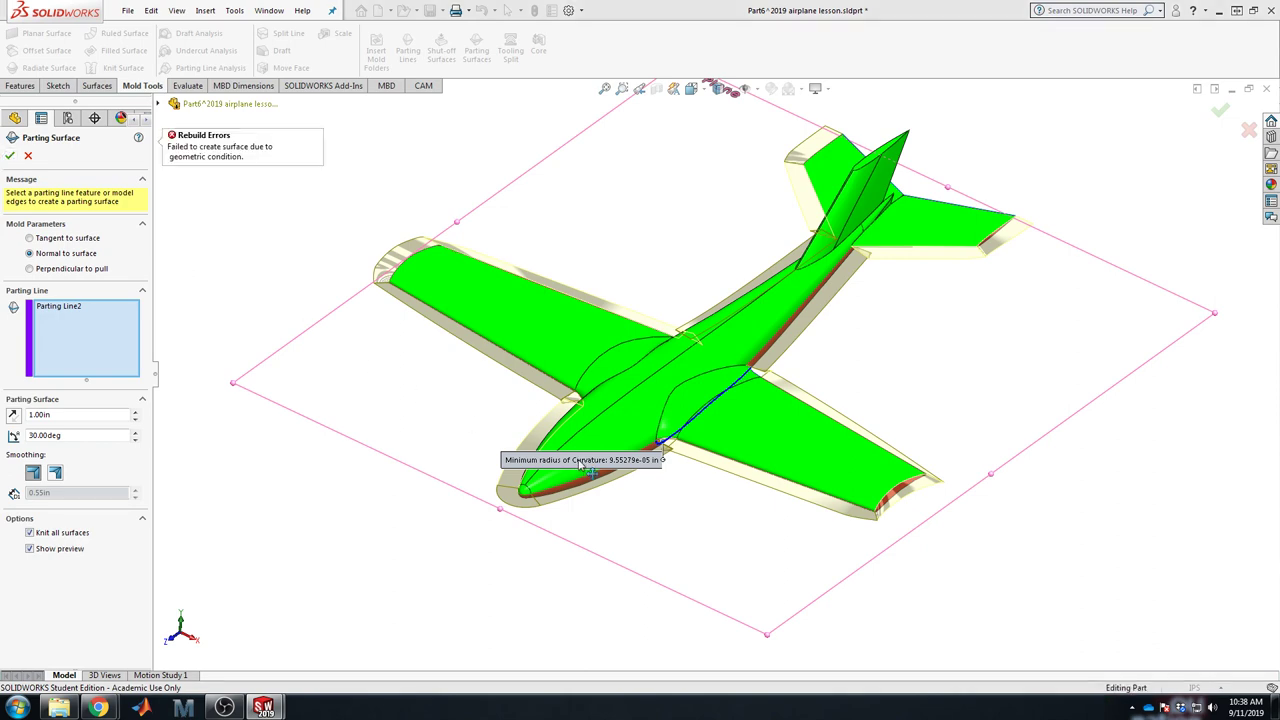
mouse_move(583, 463)
middle_down()
mouse_move(586, 388)
mouse_move(590, 450)
middle_up()
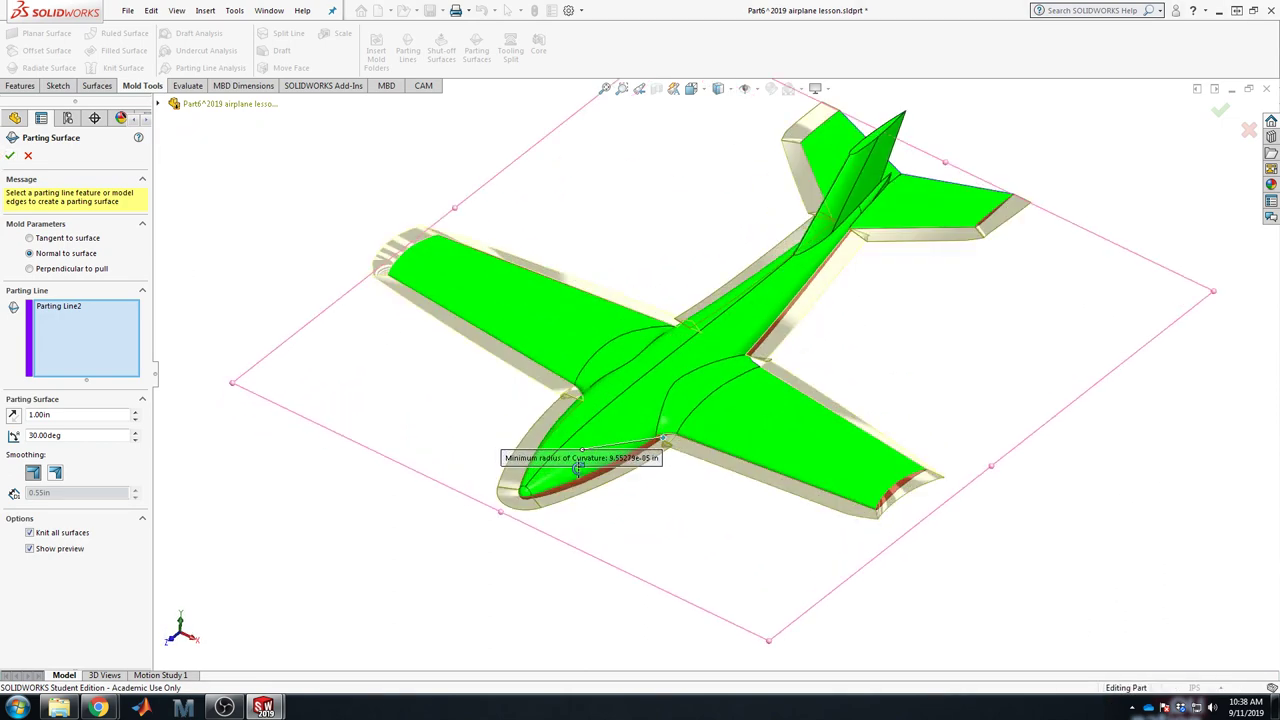
click(9, 155)
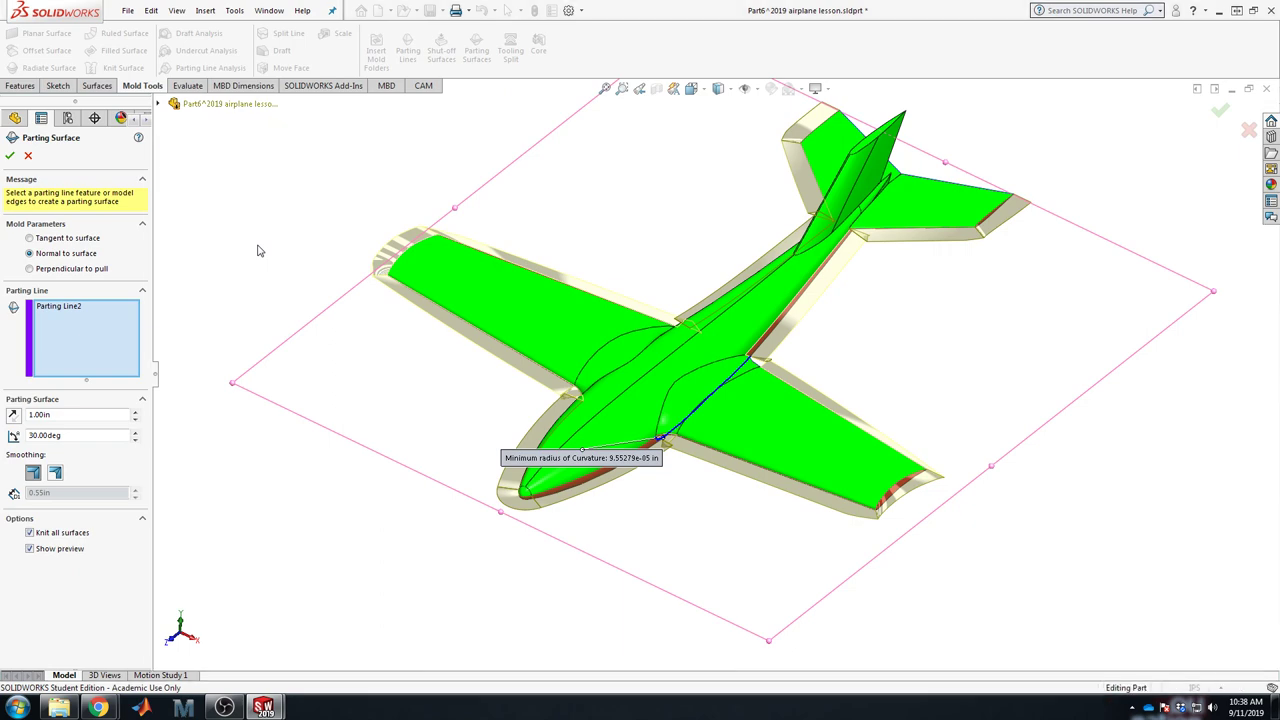
scroll(661, 445, down, 3)
scroll(715, 390, up, 8)
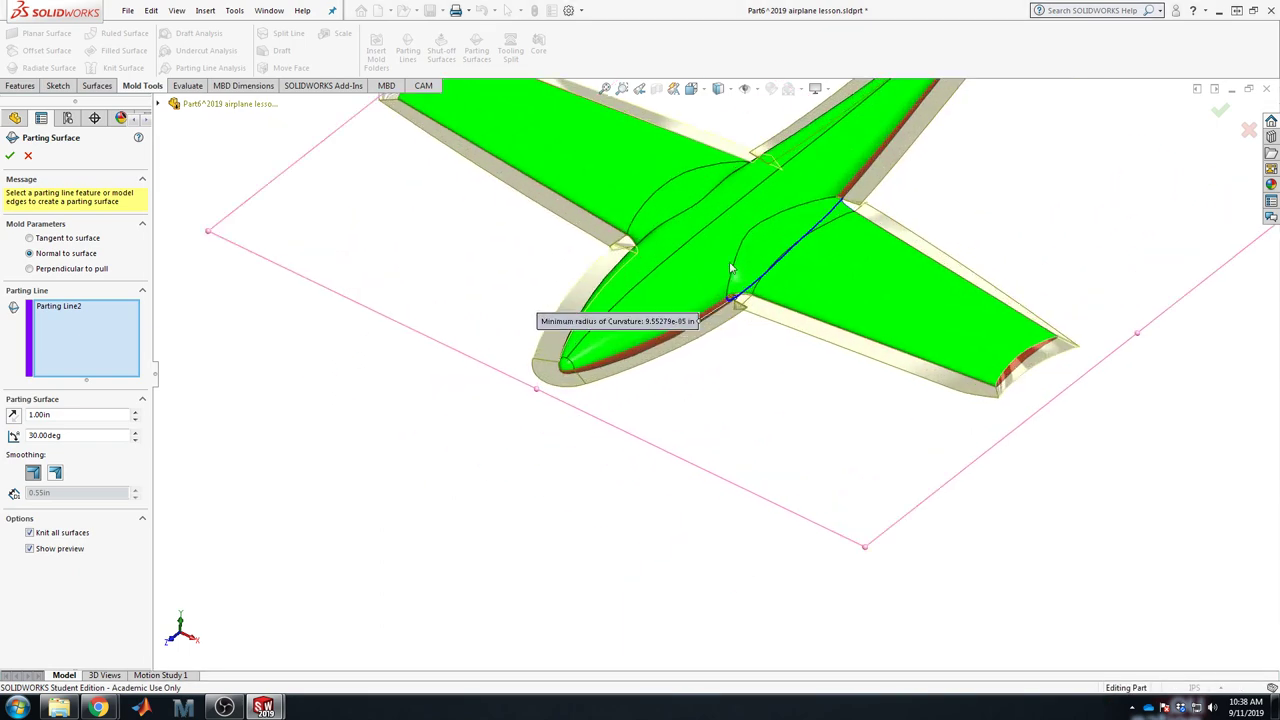
Step: Switch the parting surface to smooth transitions with a 0.55 in smoothing distance and try to create it
drag(89, 419, 7, 420)
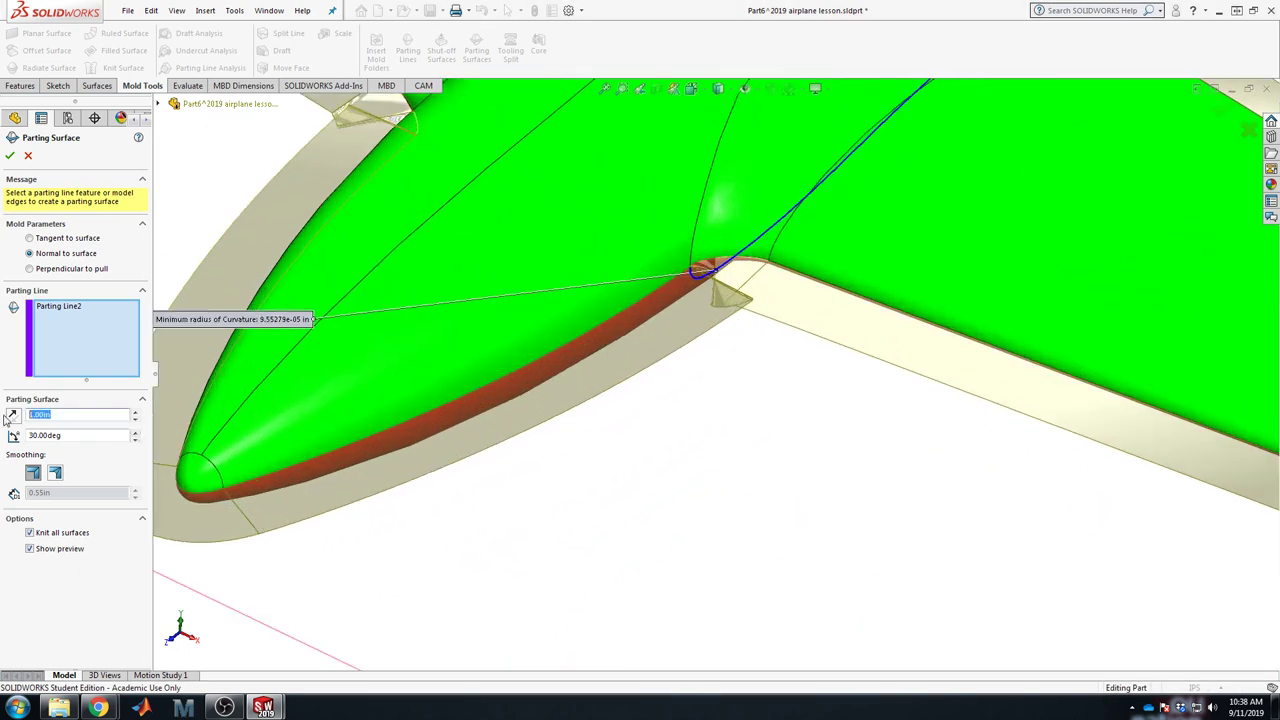
click(57, 476)
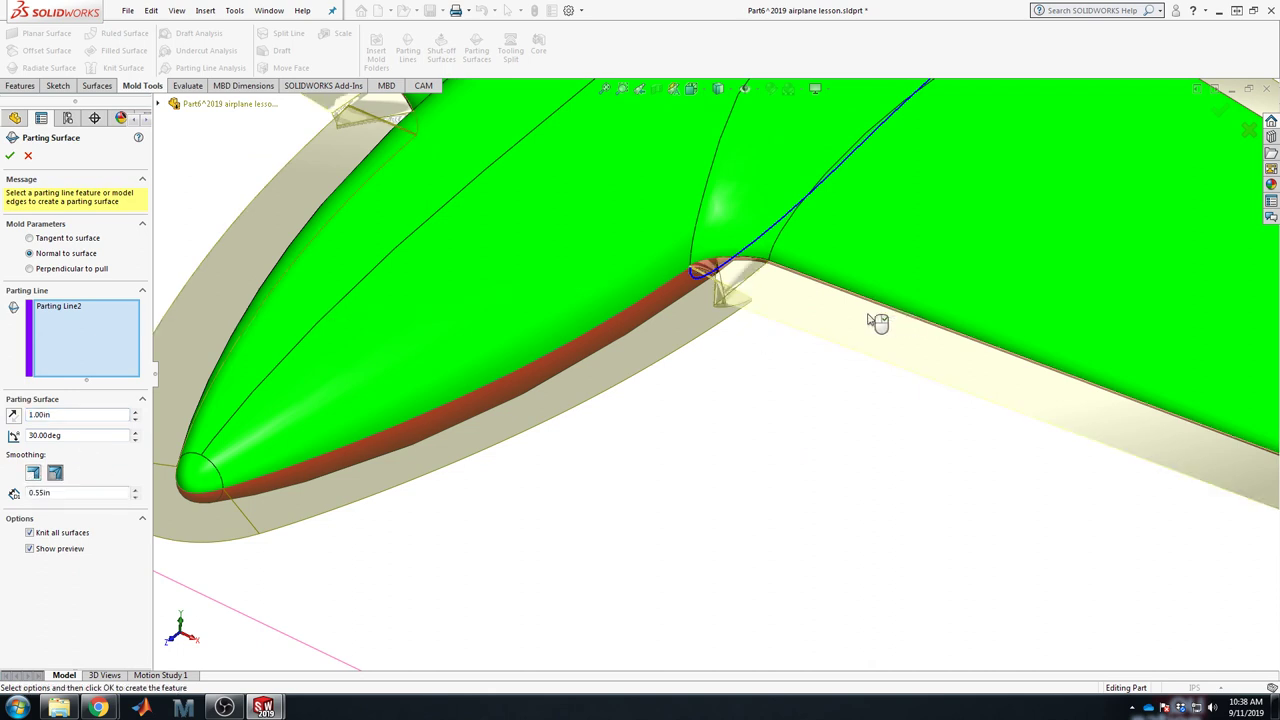
scroll(735, 260, up, 3)
click(10, 155)
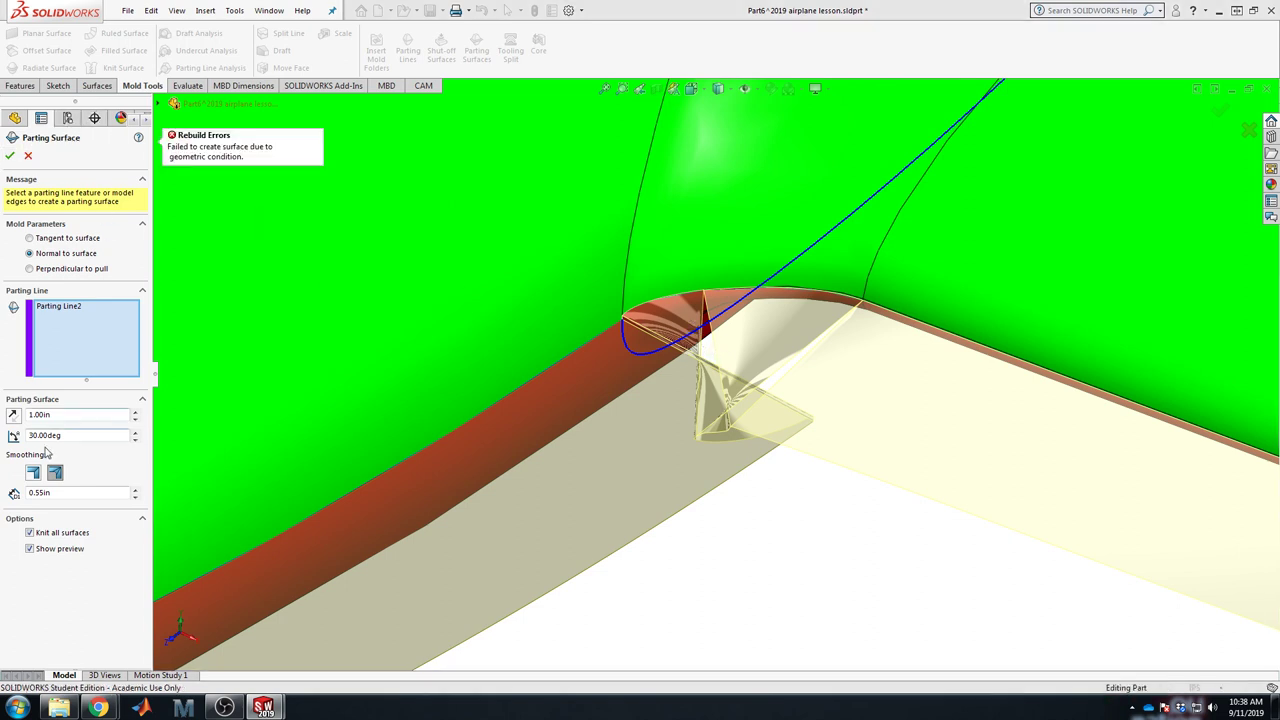
Step: Set the parting surface distance to 0.5 in with sharp smoothing and try to create it
double_click(60, 414)
text(.5)
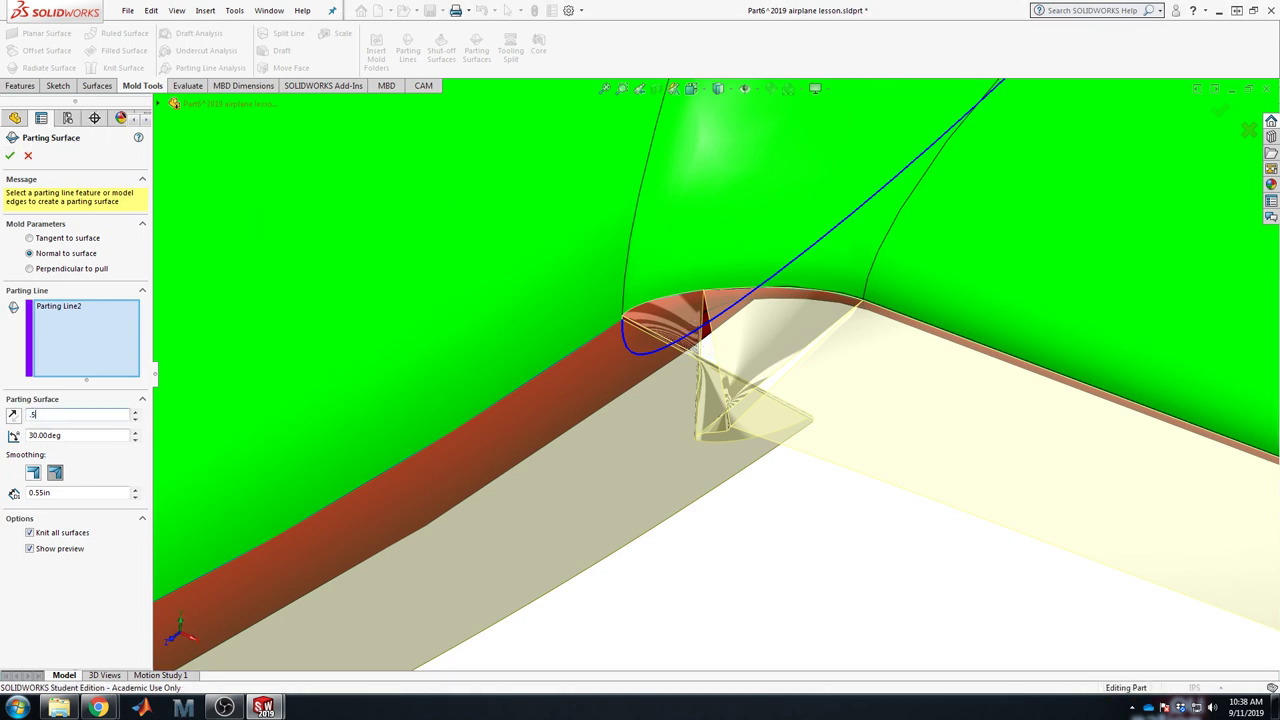
click(33, 474)
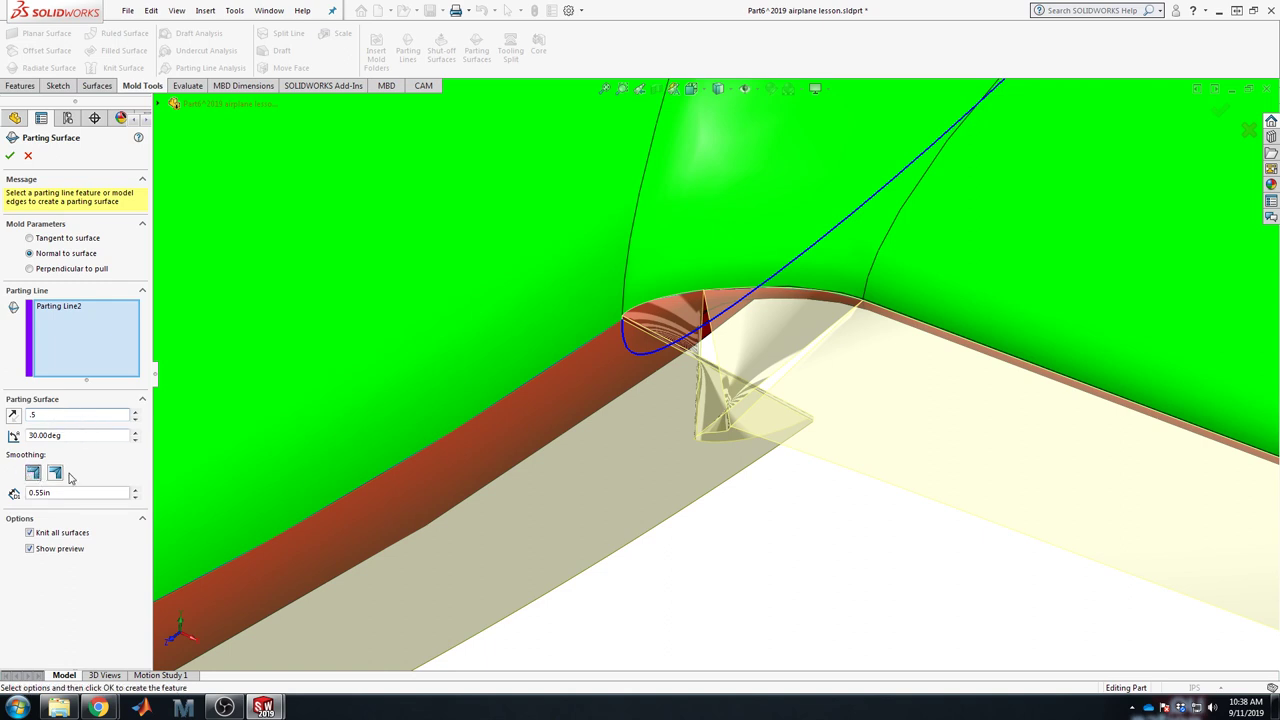
click(9, 156)
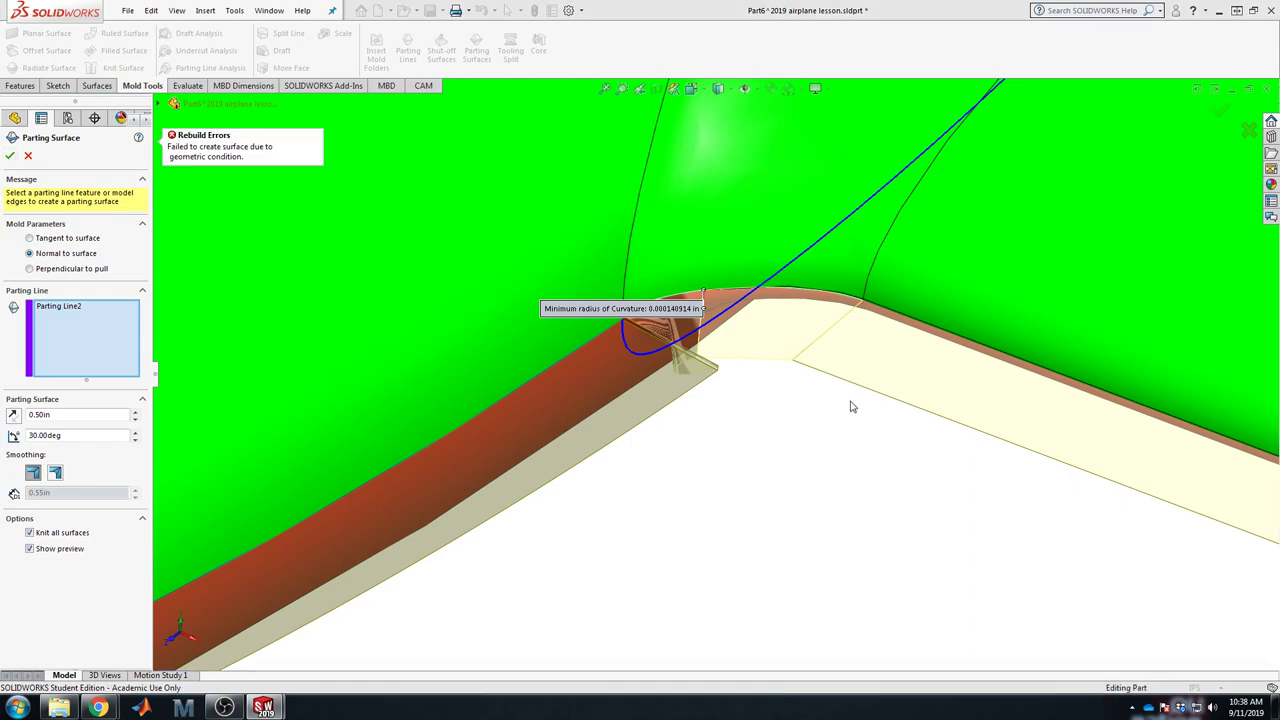
Step: Make the parting surface perpendicular to pull, check its preview at the wing root and wing tip, and try to create it
scroll(850, 407, up, 10)
middle_drag(686, 451, 160, 328)
scroll(601, 338, down, 8)
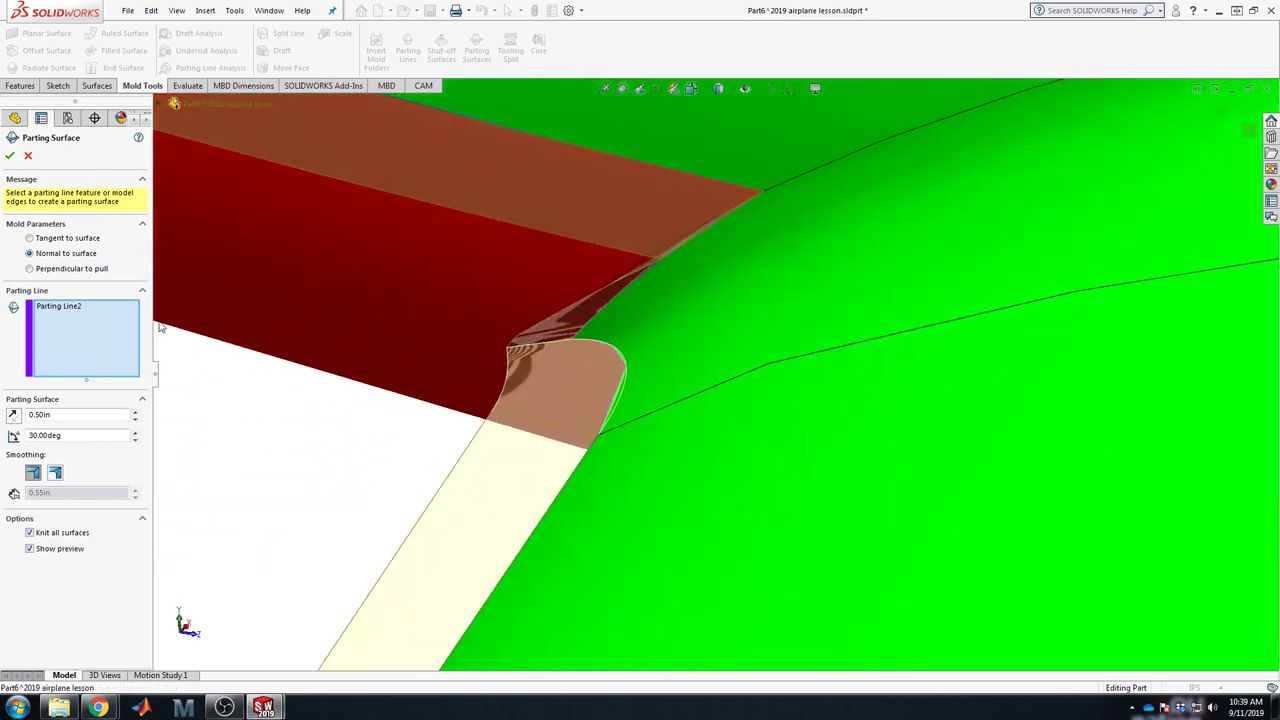
click(54, 270)
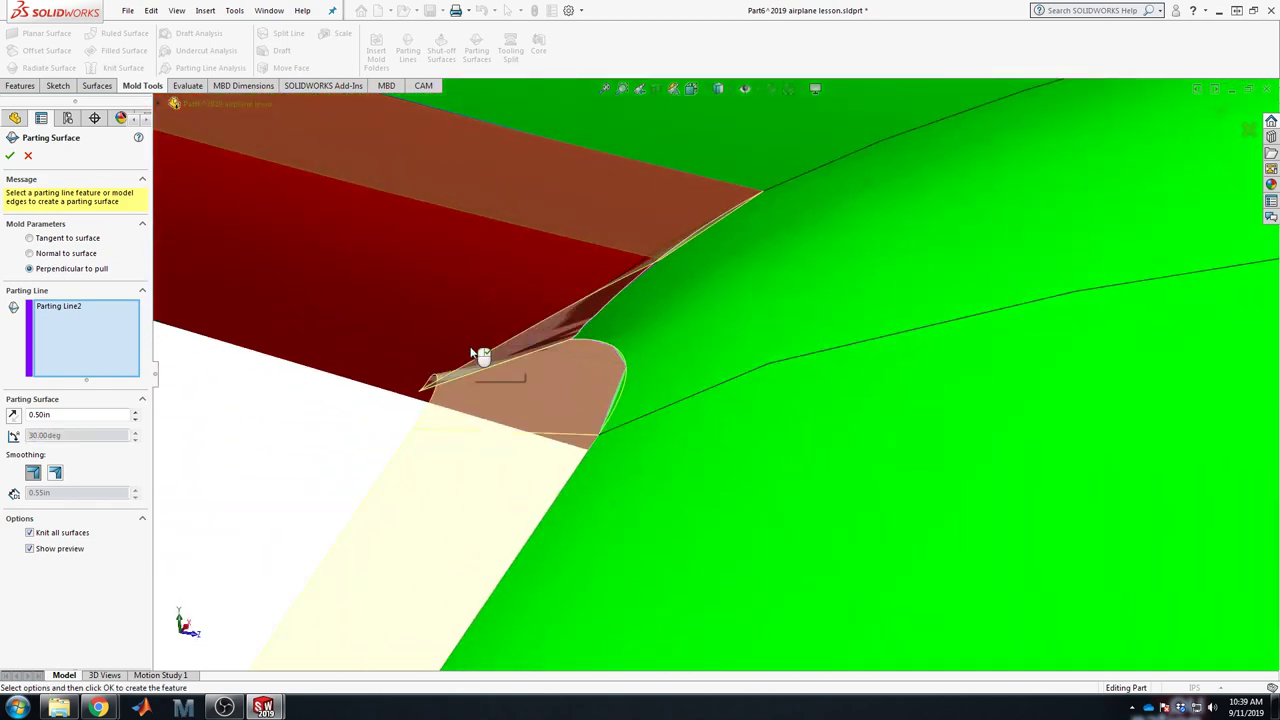
scroll(557, 417, up, 10)
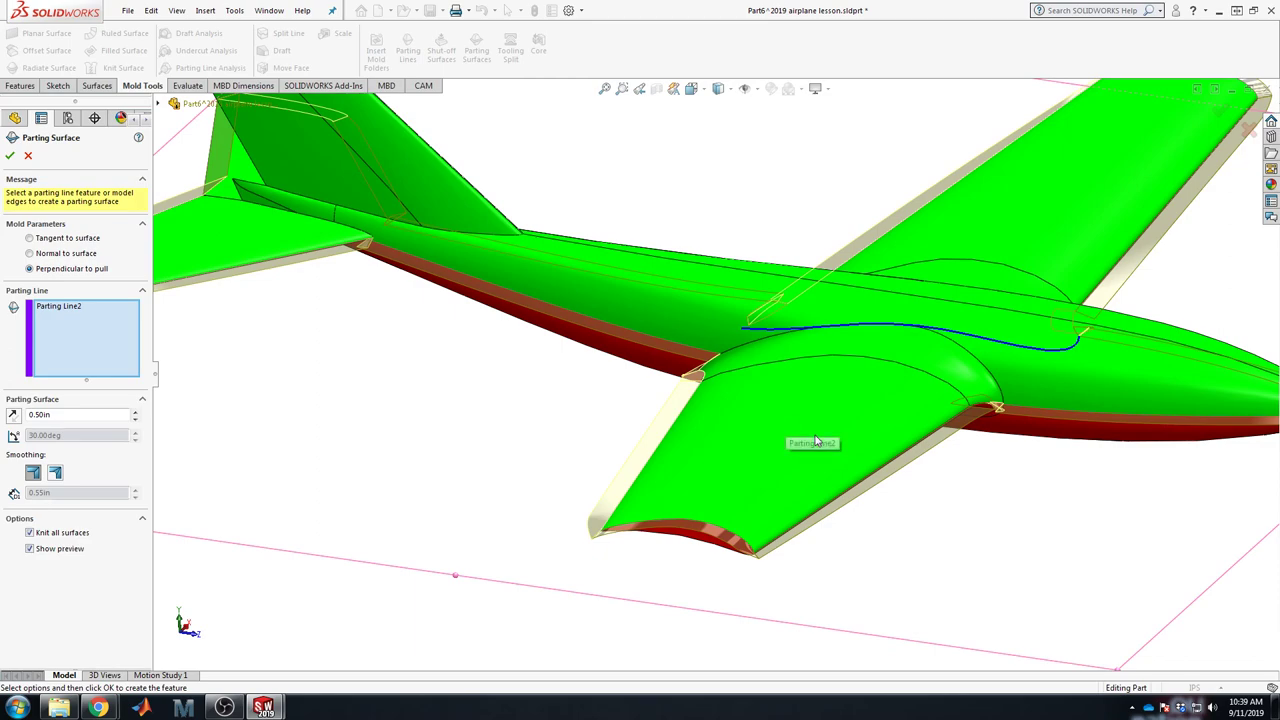
middle_drag(815, 441, 756, 392)
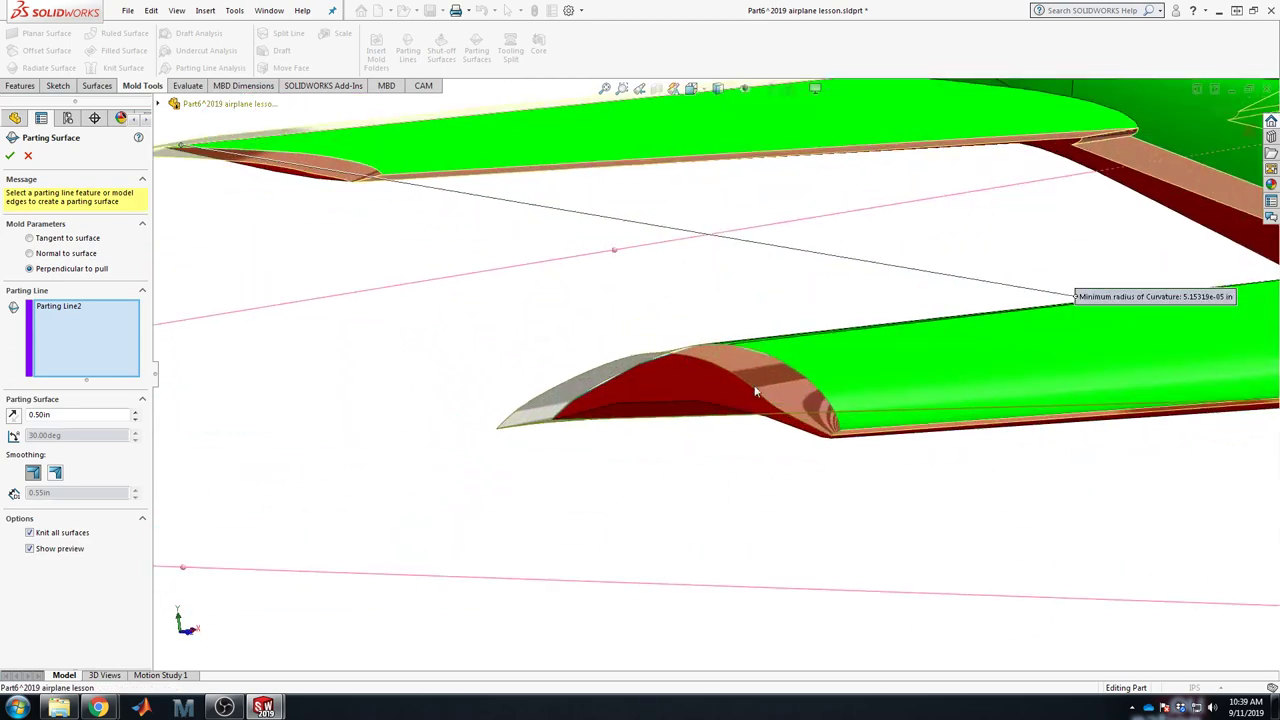
scroll(756, 392, down, 5)
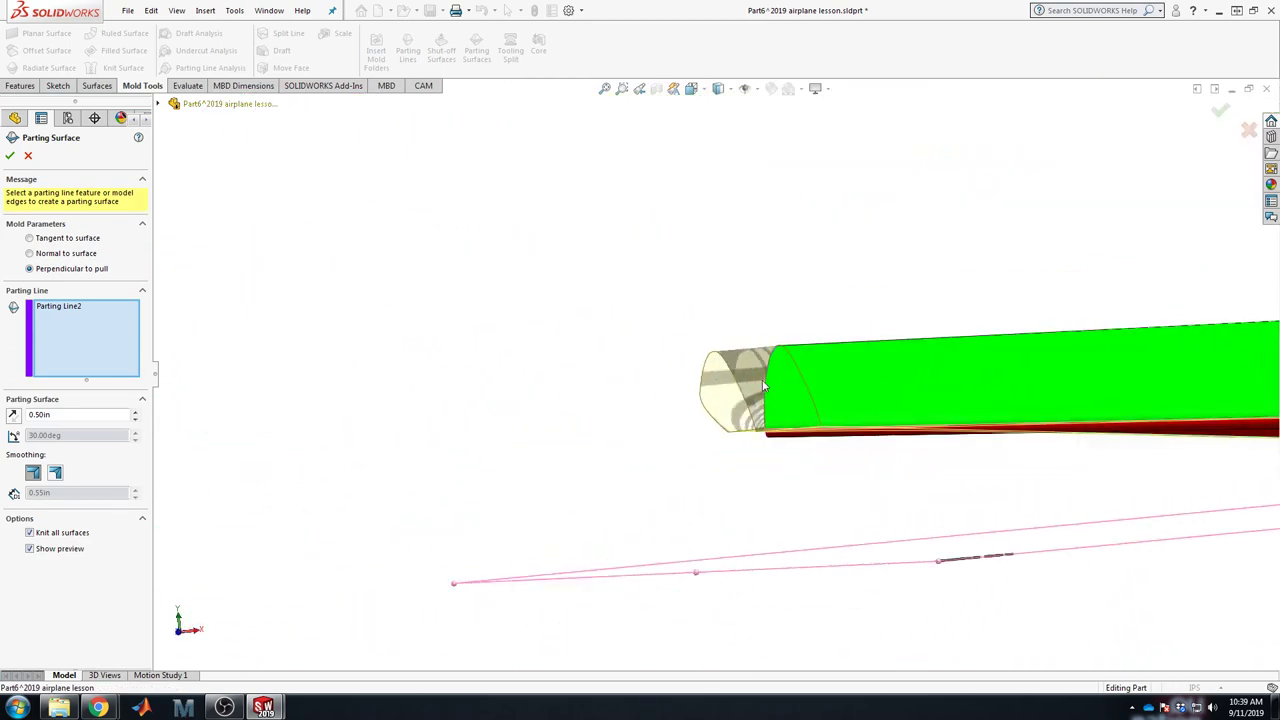
scroll(763, 386, up, 6)
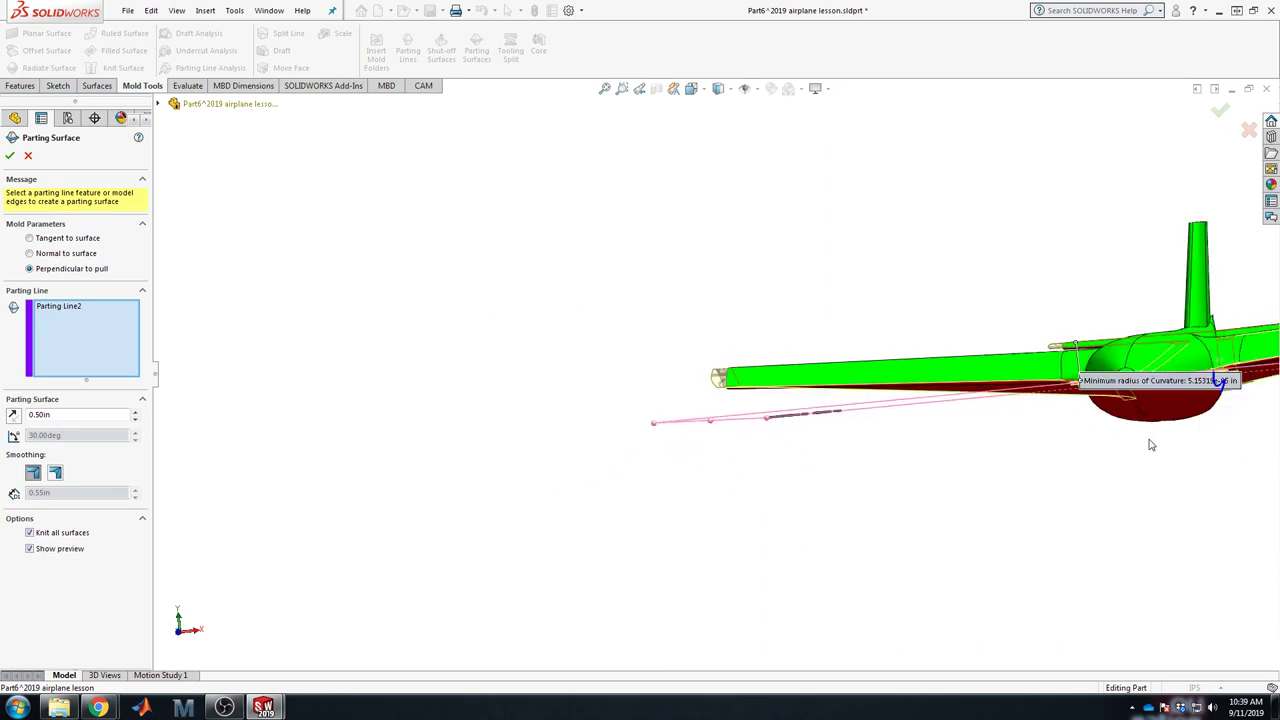
key(ctrl+7)
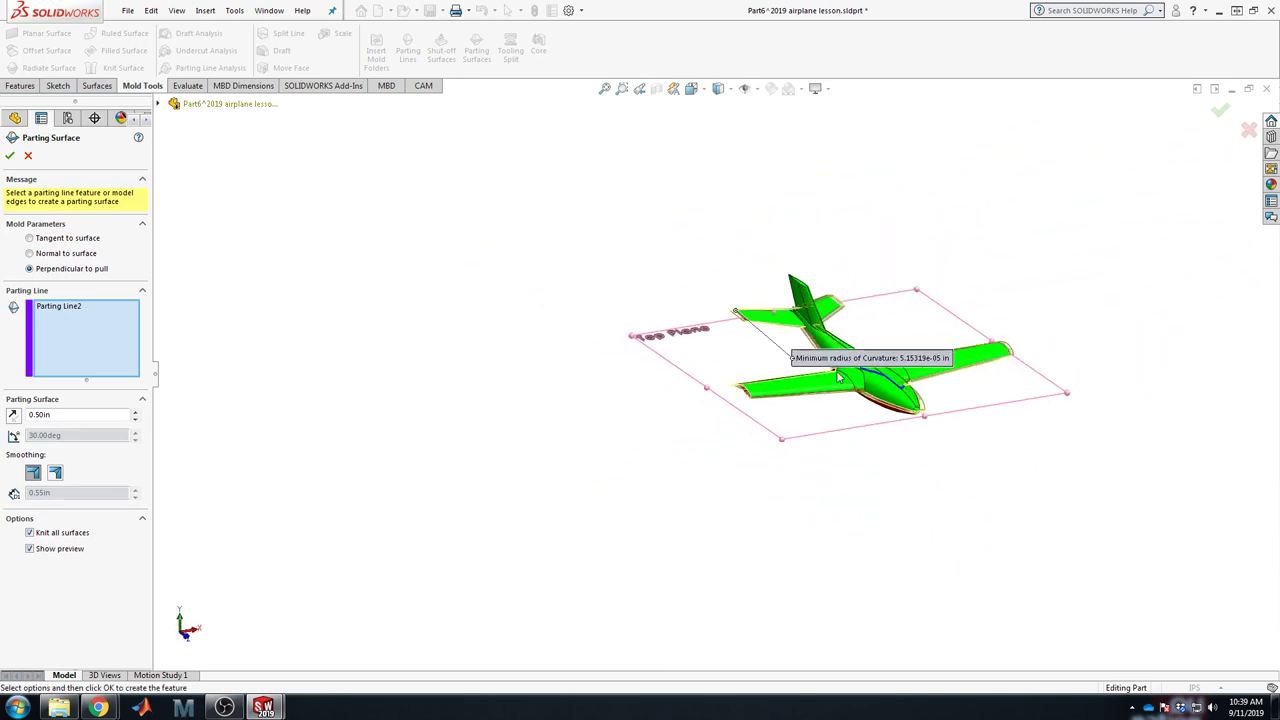
scroll(846, 399, down, 5)
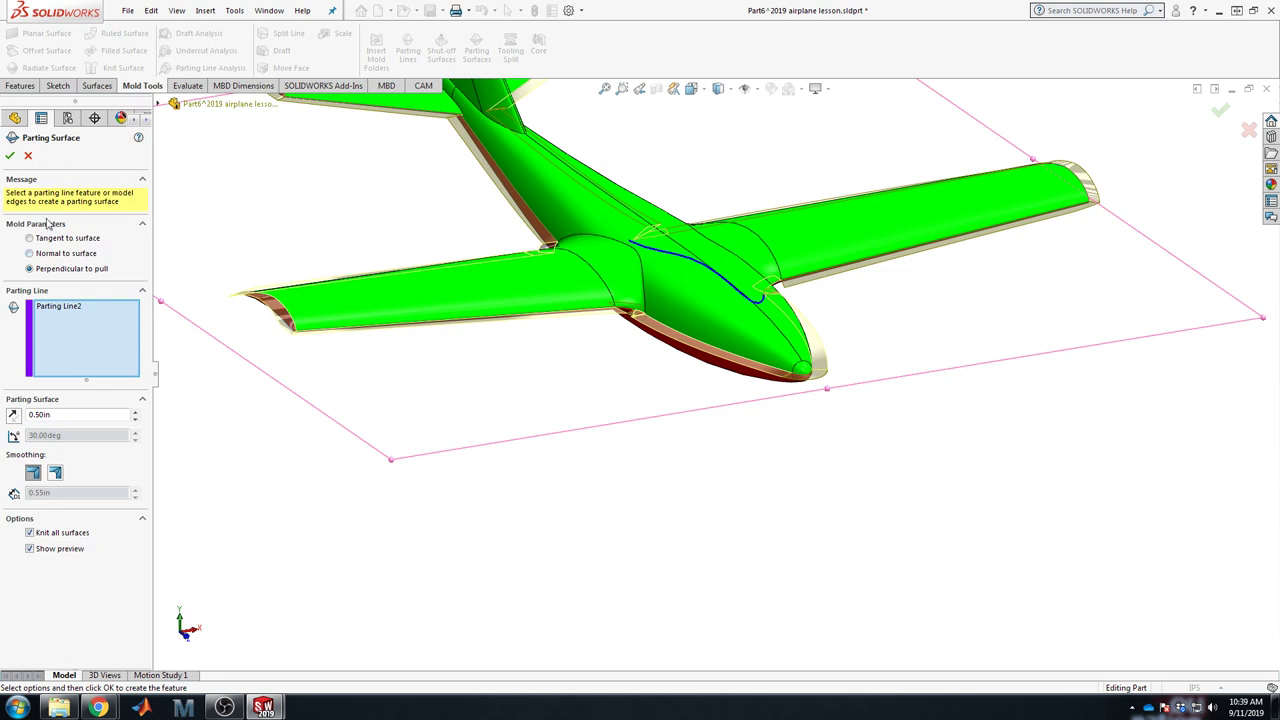
click(10, 157)
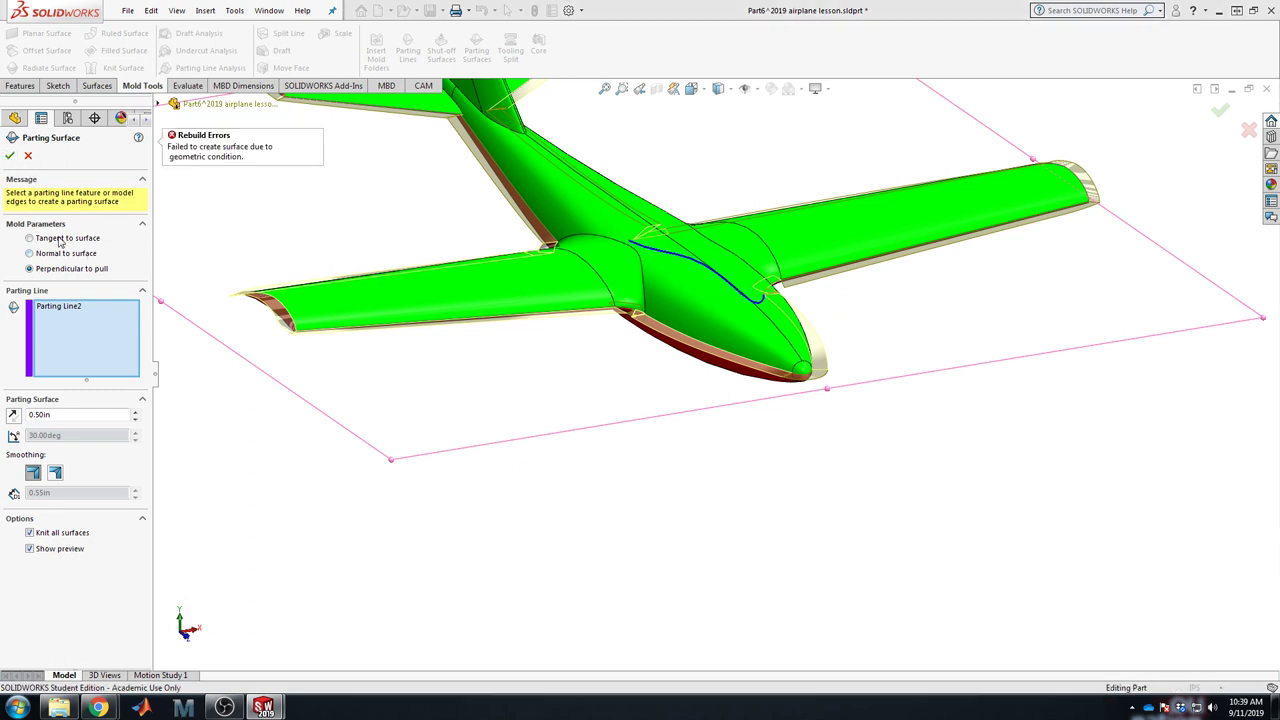
Step: Make the parting surface tangent to surface and try to create it
click(11, 154)
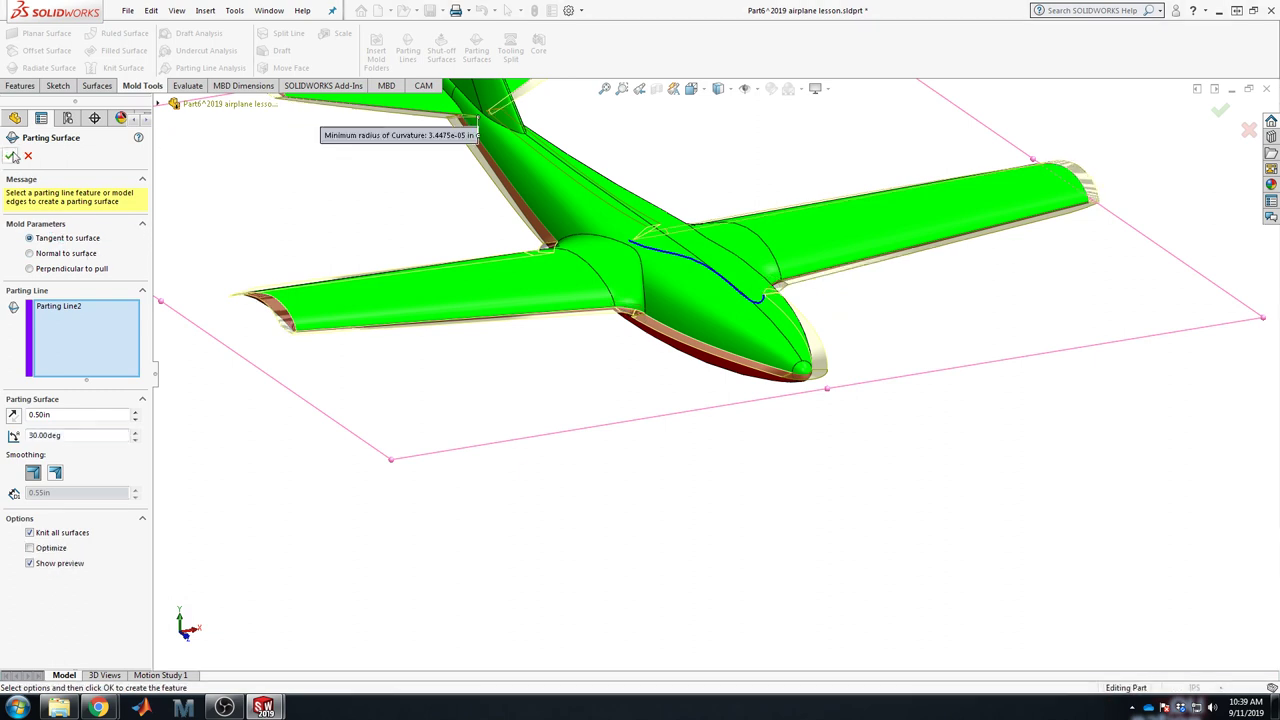
scroll(785, 421, down, 5)
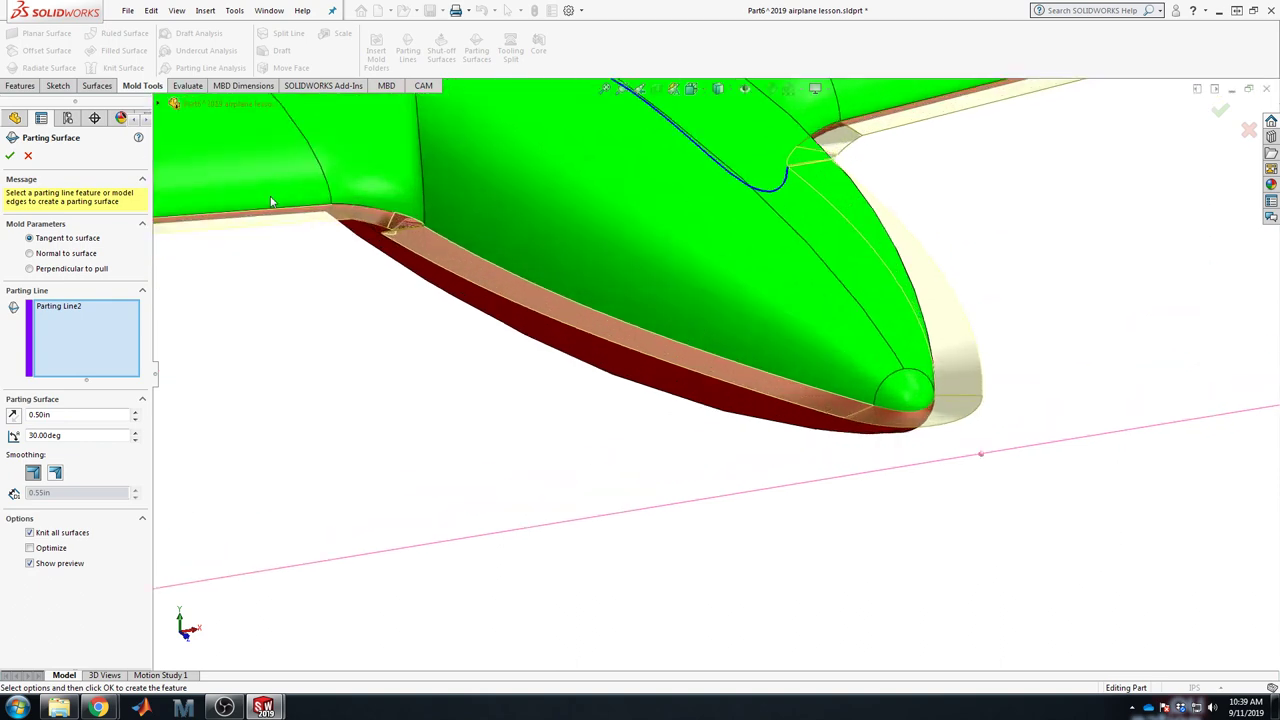
click(10, 155)
scroll(469, 272, up, 6)
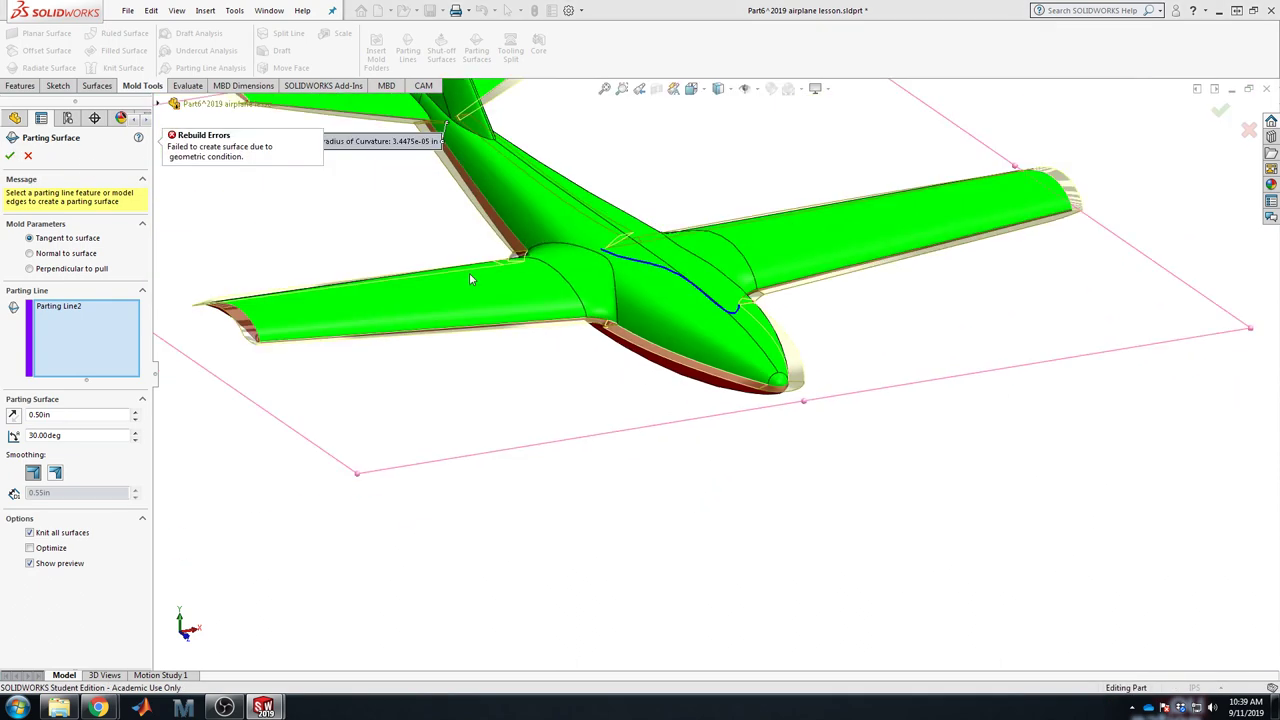
Step: Examine the tangent parting surface preview closely at the wing roots for self-intersections
scroll(622, 328, down, 6)
middle_drag(622, 328, 751, 377)
scroll(912, 614, down, 5)
scroll(757, 417, up, 8)
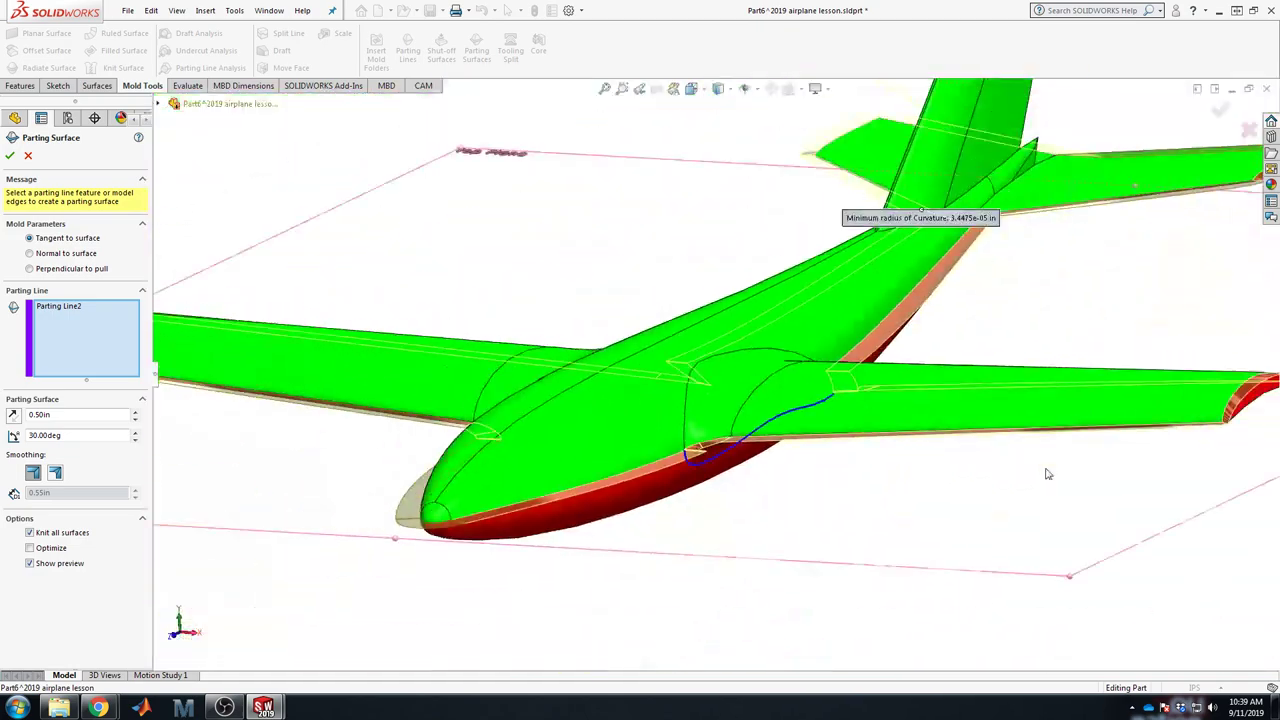
middle_drag(1047, 474, 967, 331)
scroll(672, 381, down, 5)
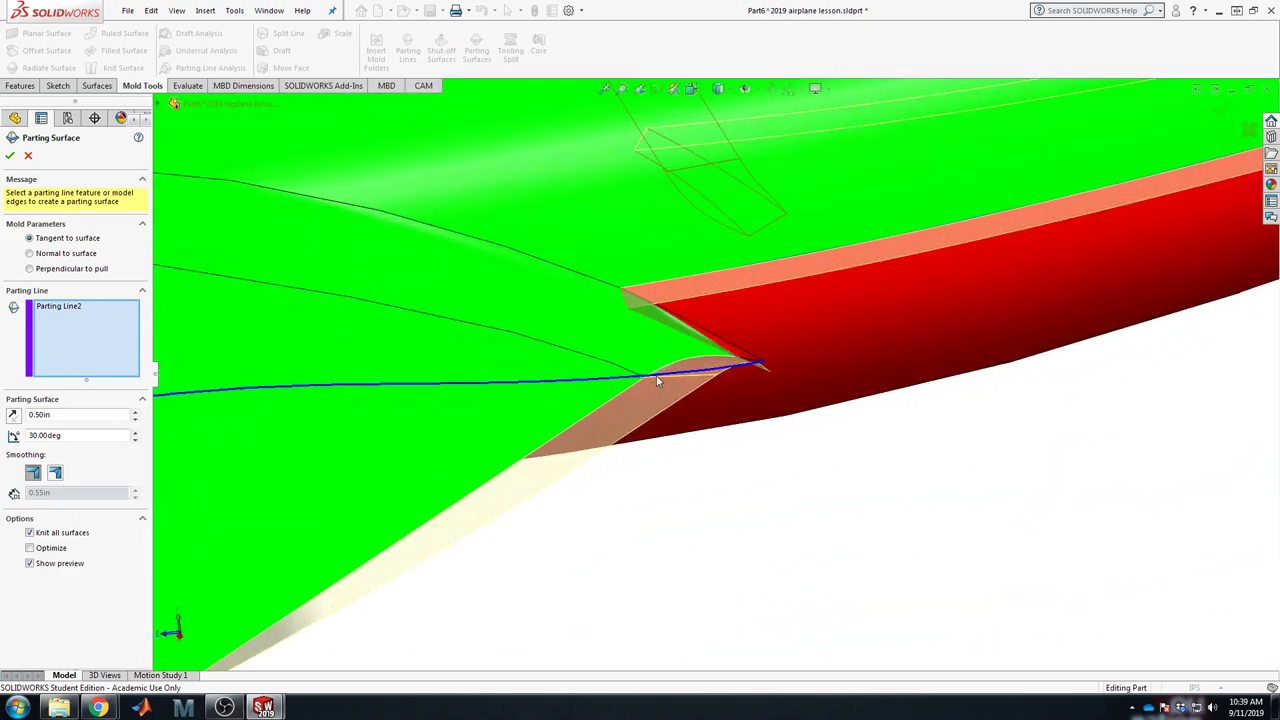
middle_drag(766, 366, 717, 318)
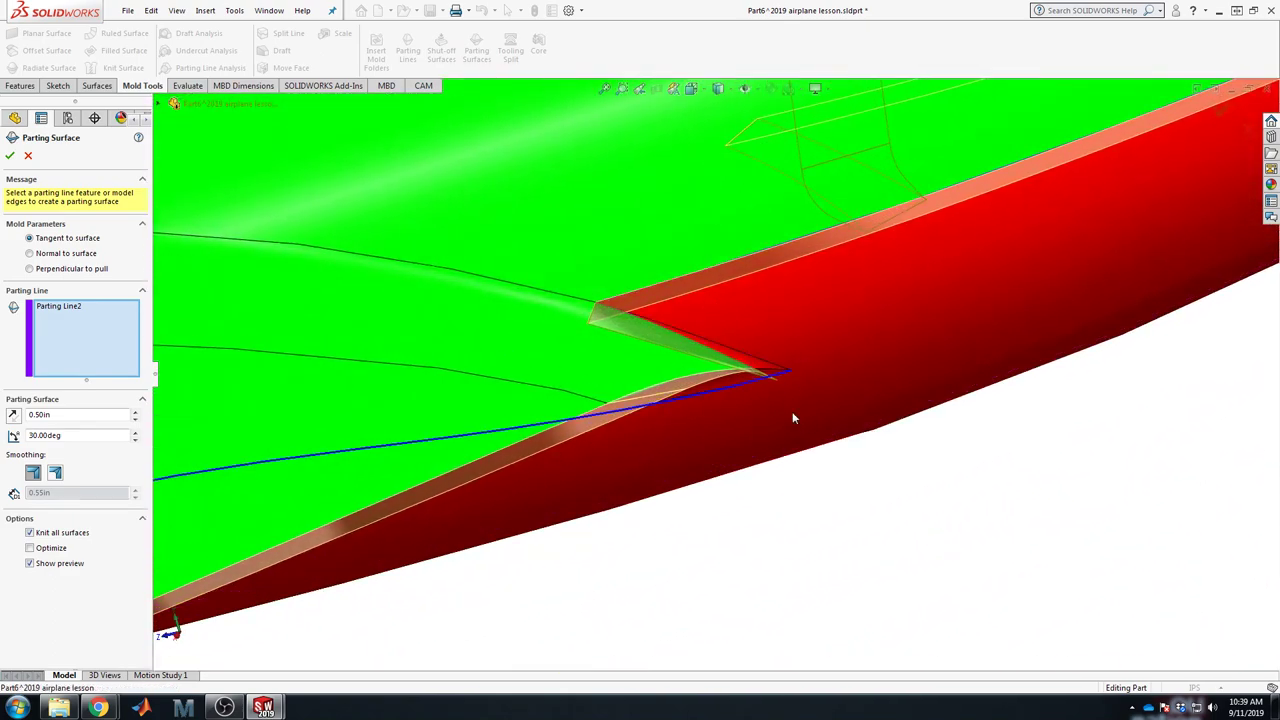
middle_drag(793, 413, 745, 372)
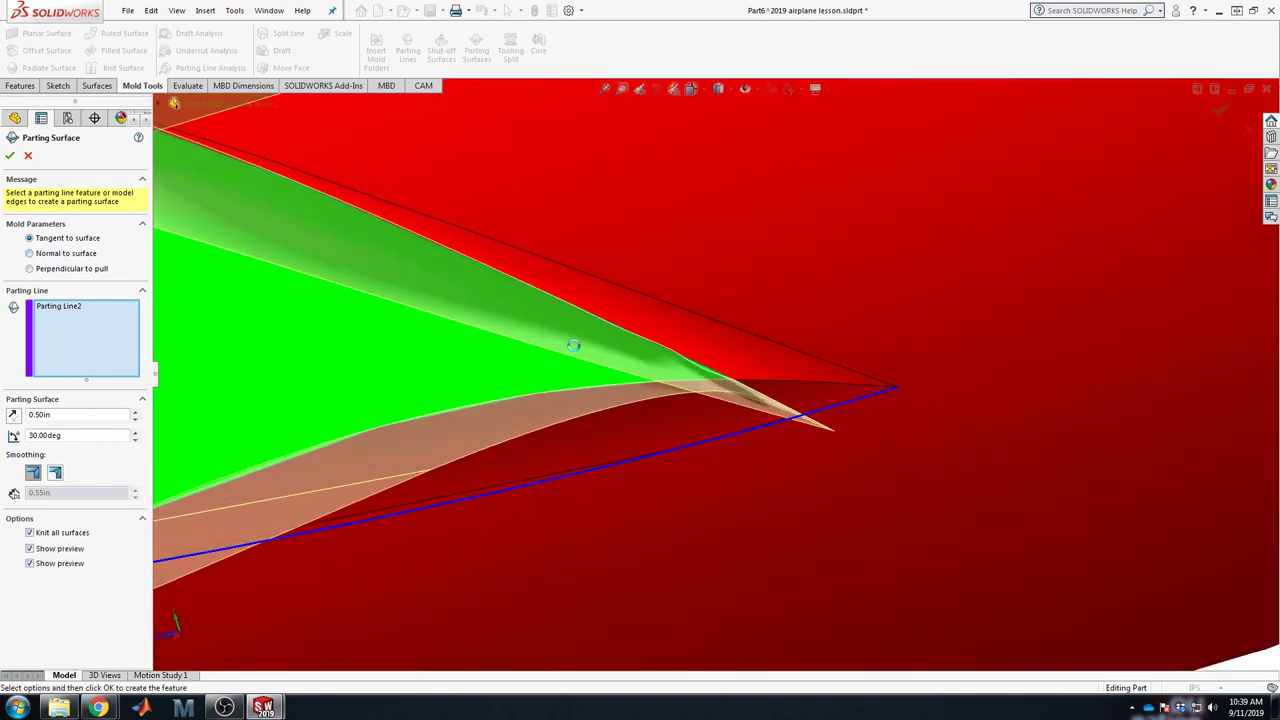
Step: Try to create the parting surface normal to surface at a distance of 1 in, and abandon the Parting Surface command
middle_drag(604, 420, 477, 336)
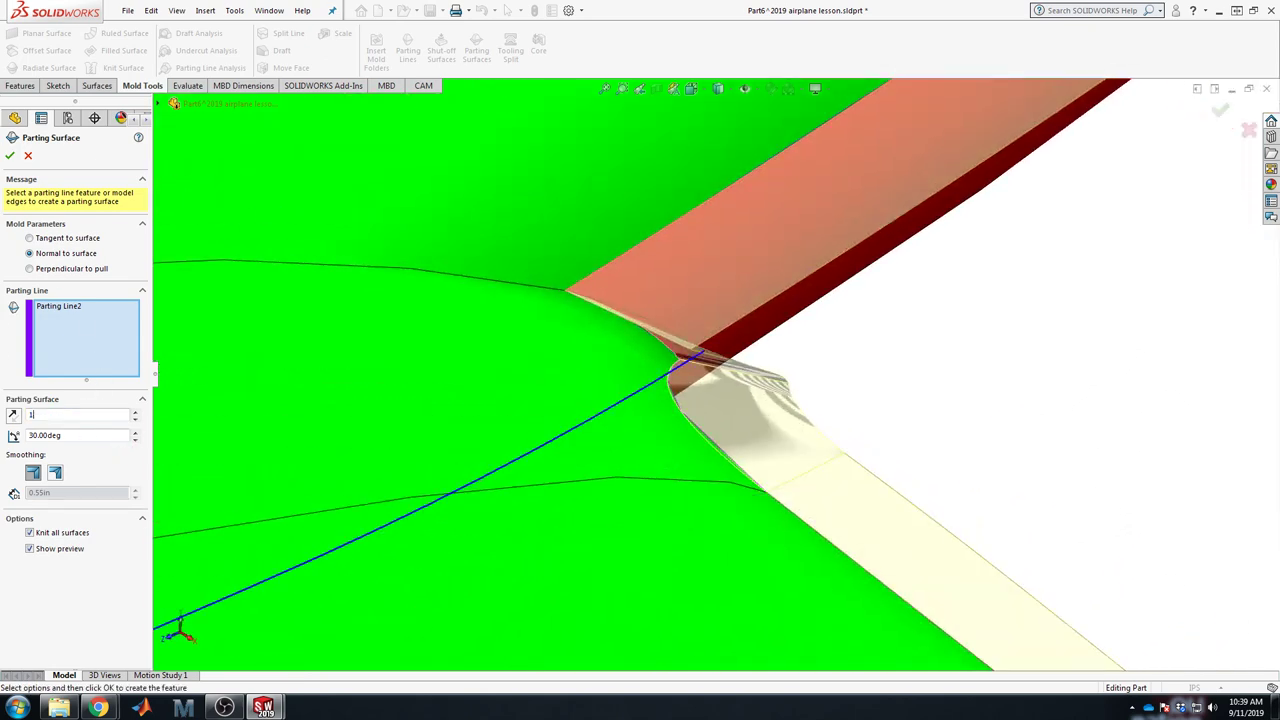
key(Return)
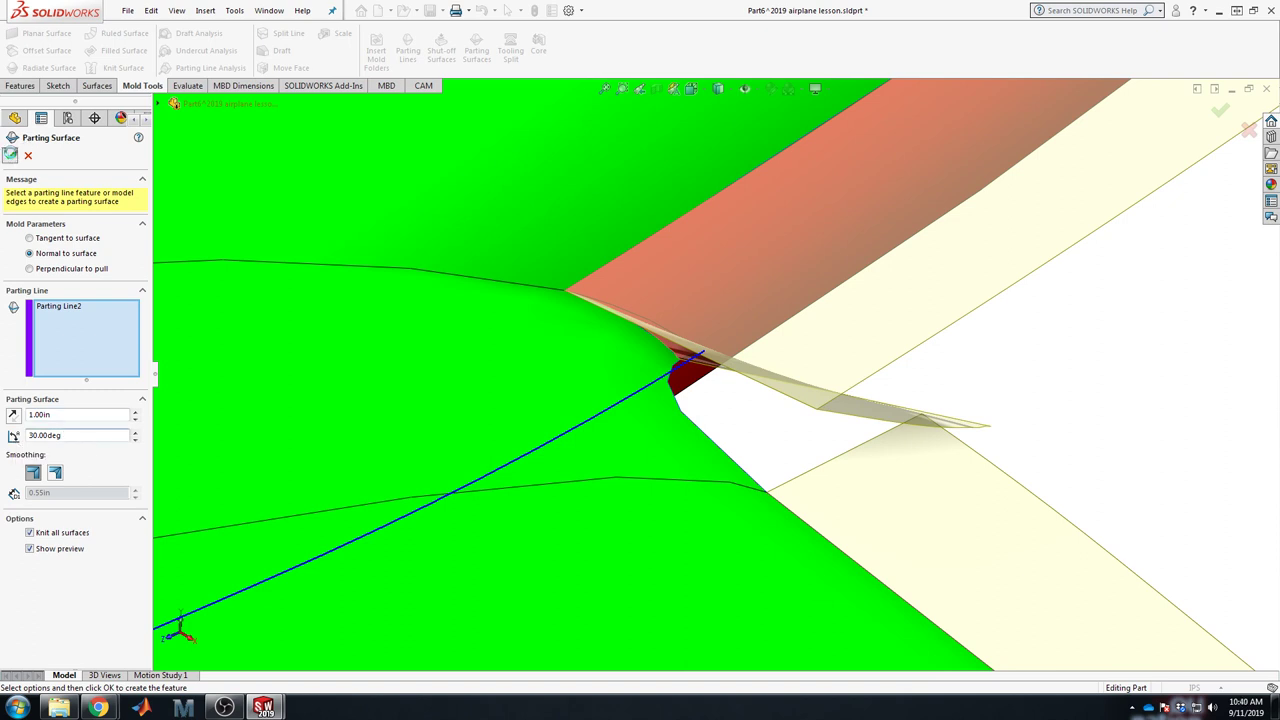
click(10, 156)
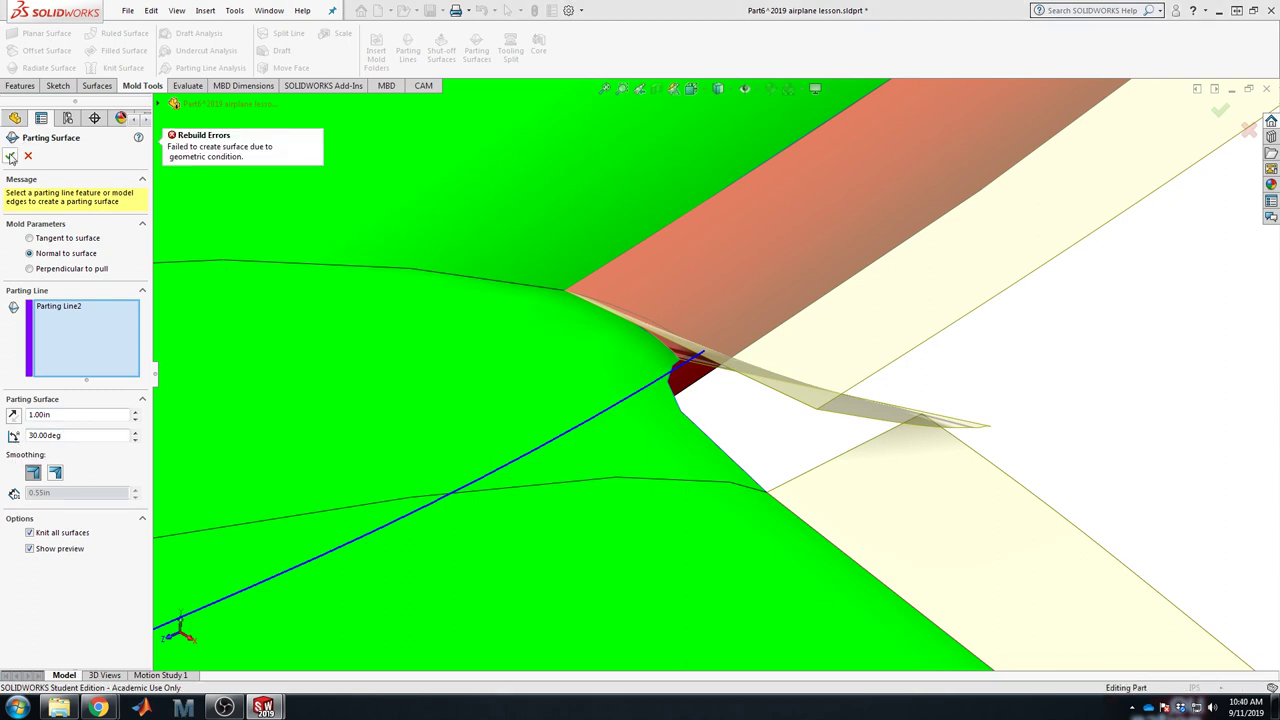
key(f)
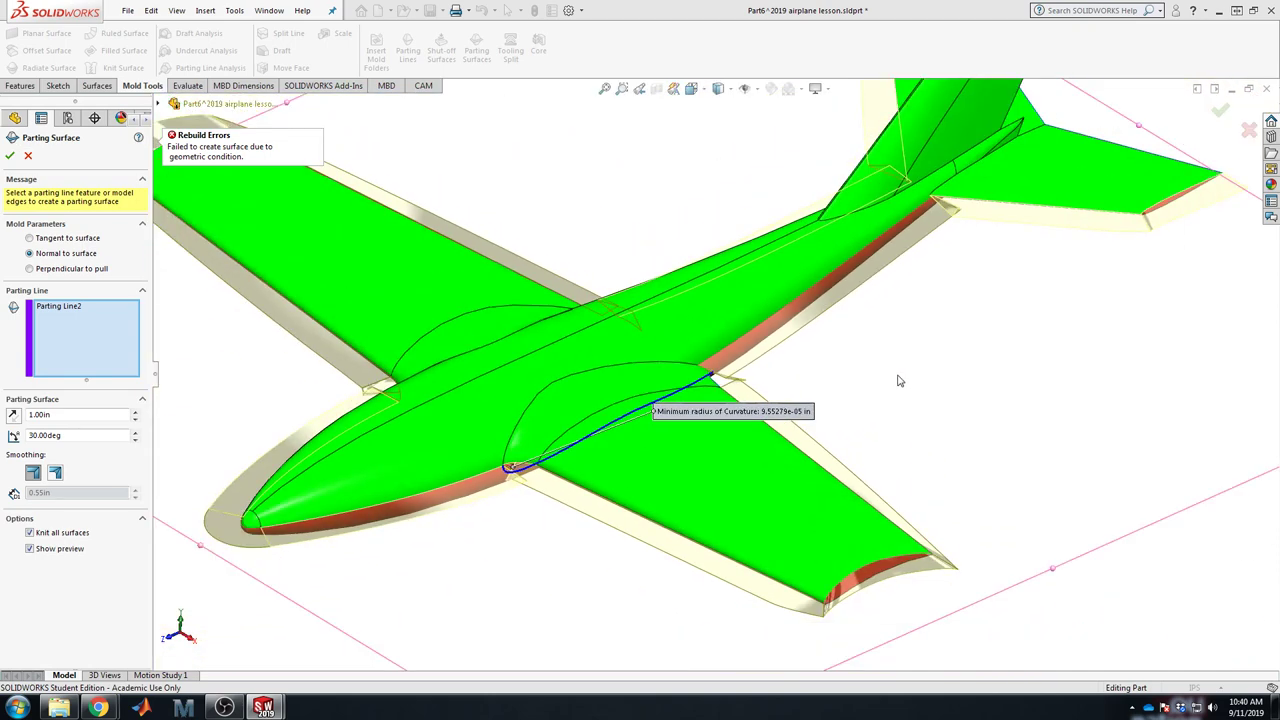
click(28, 156)
Step: Select the Top Plane and orient the view normal to it
scroll(643, 437, down, 5)
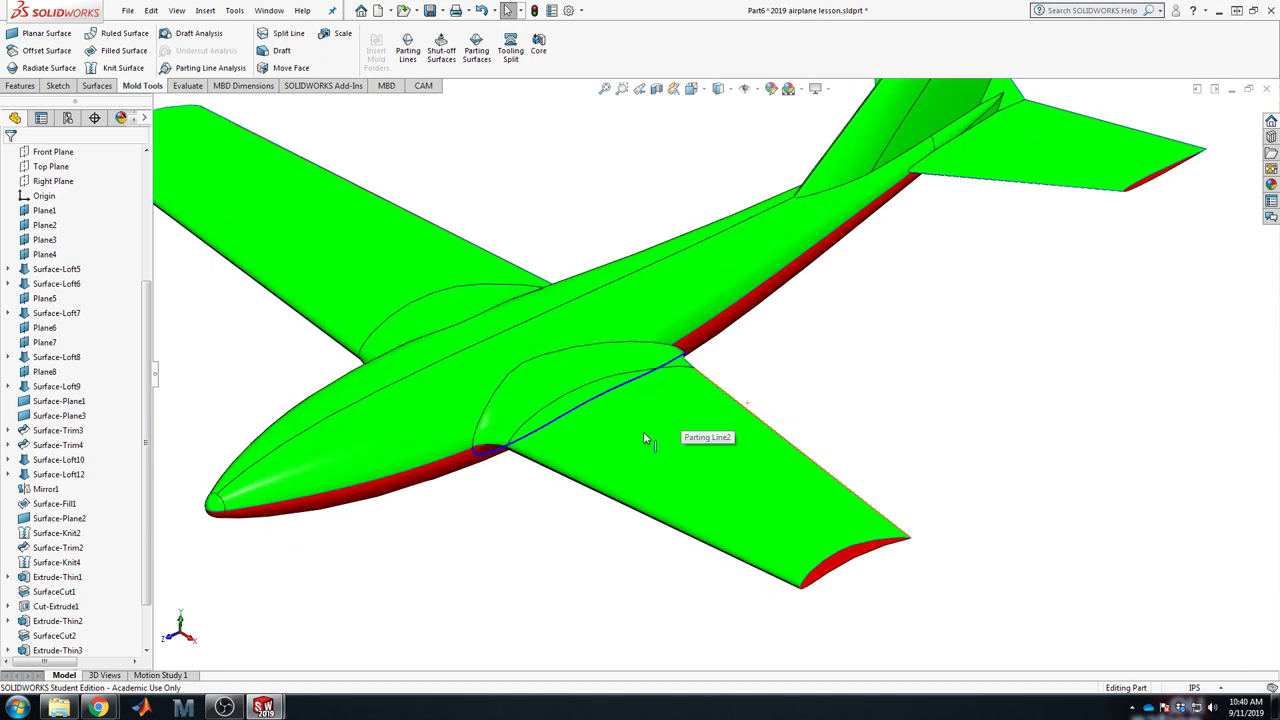
middle_drag(643, 437, 660, 360)
scroll(660, 360, up, 5)
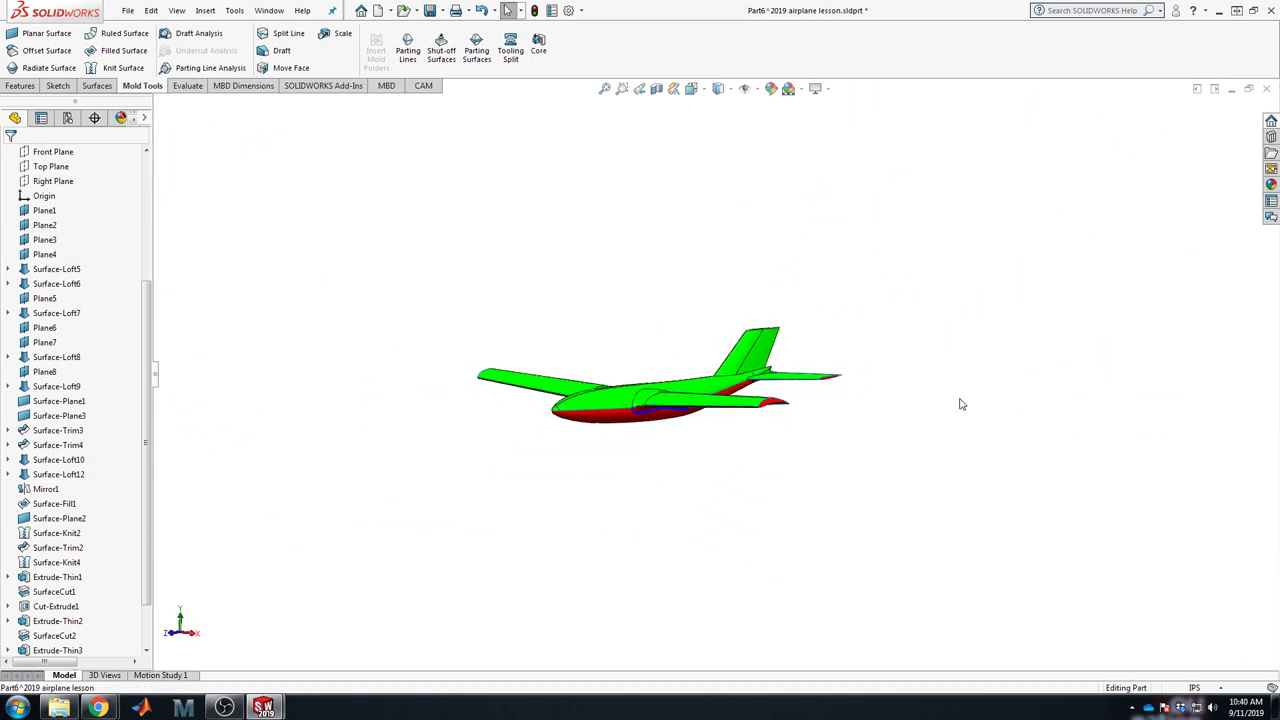
middle_drag(960, 404, 804, 470)
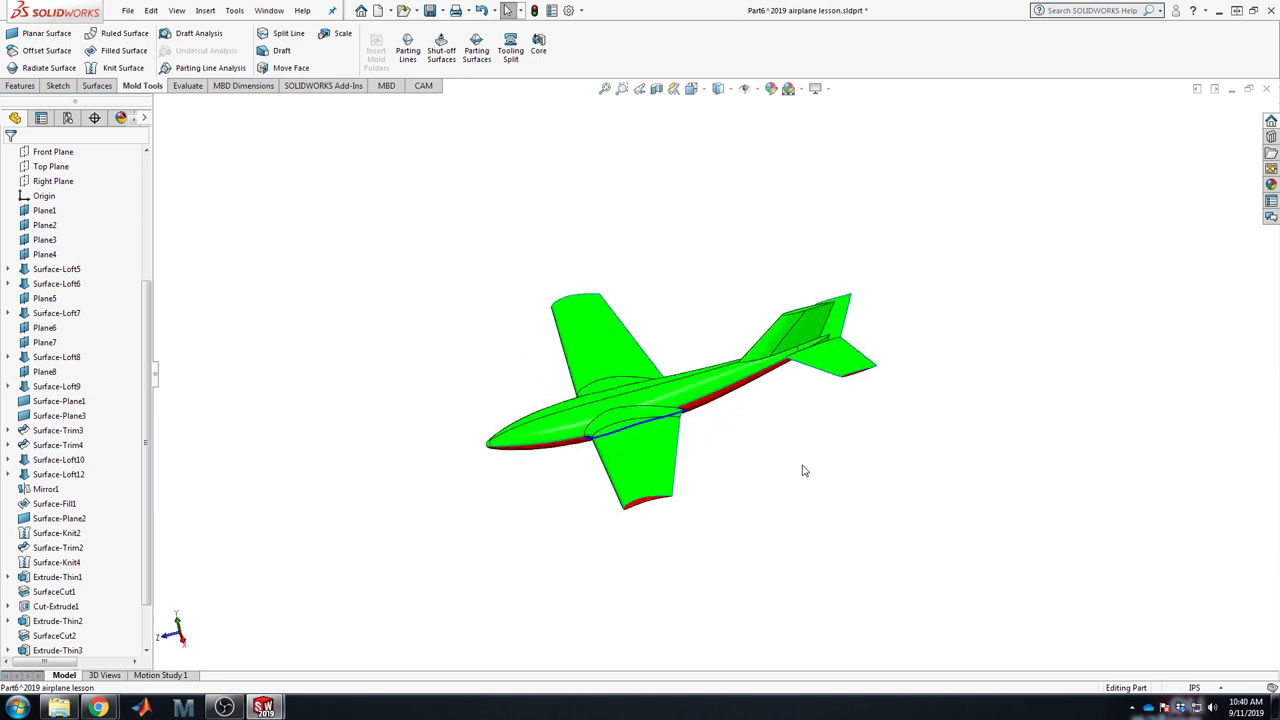
middle_drag(794, 214, 560, 230)
scroll(113, 225, up, 4)
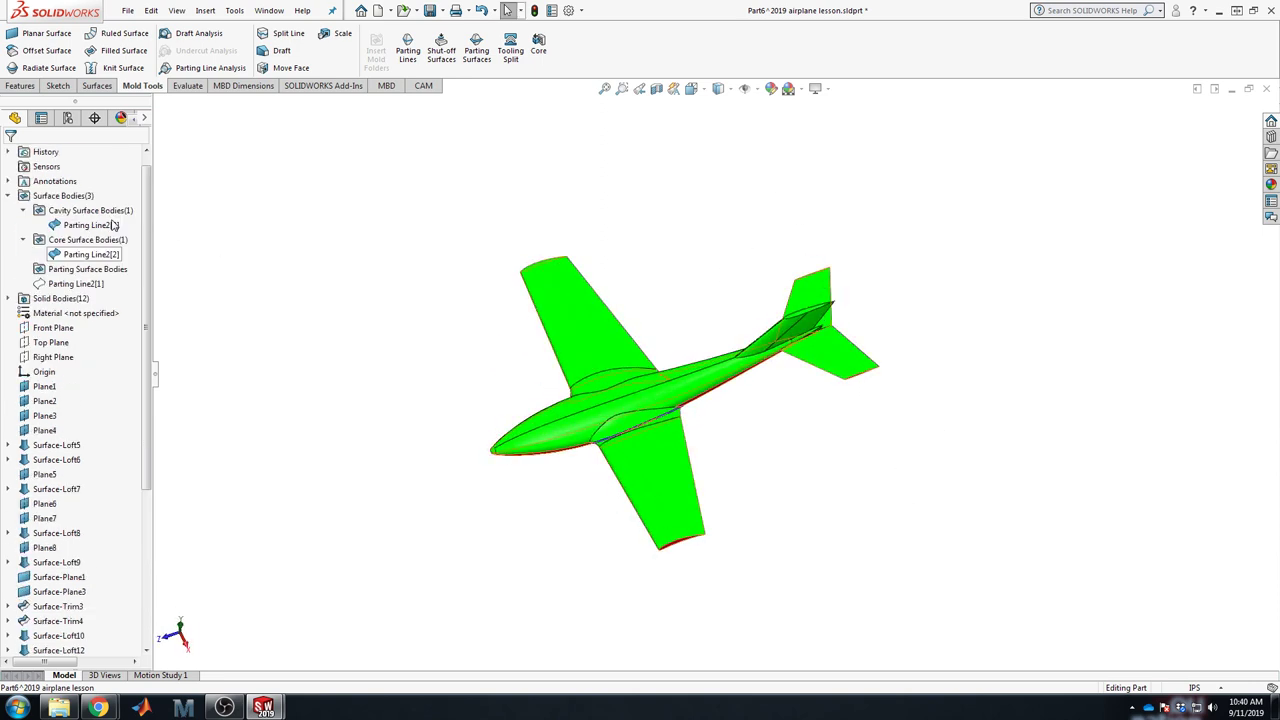
click(50, 342)
key(space)
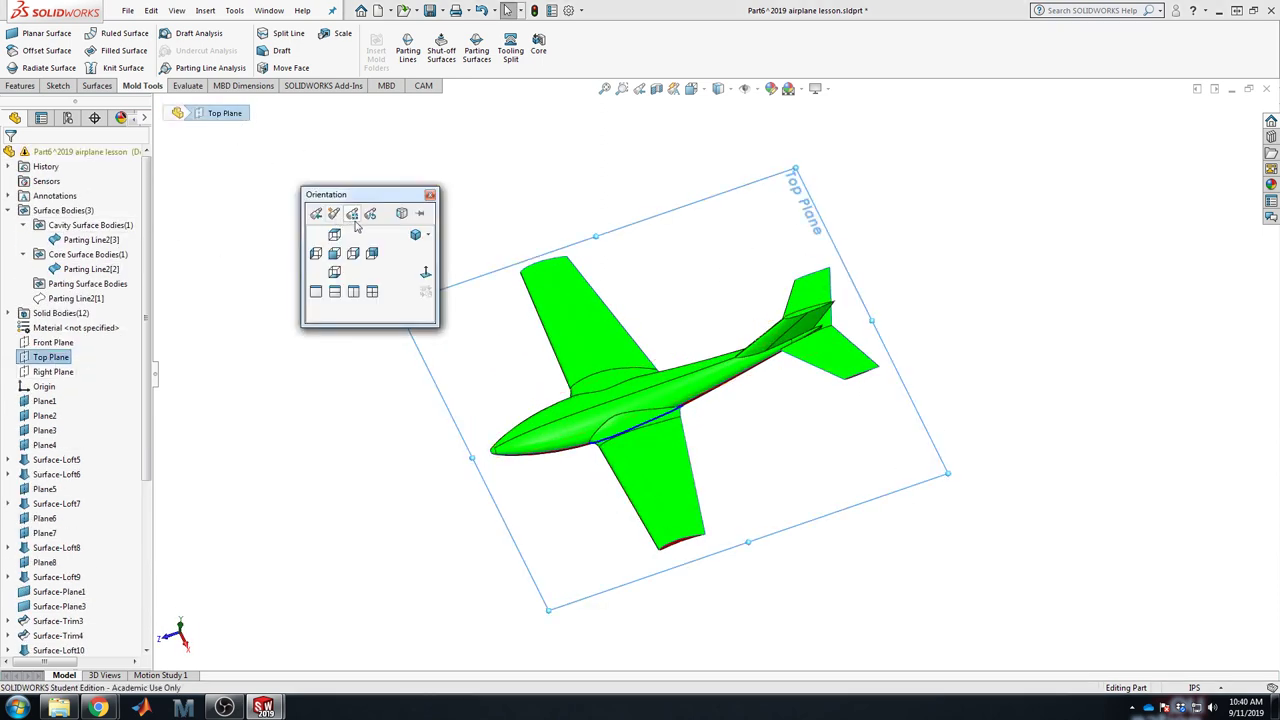
click(425, 272)
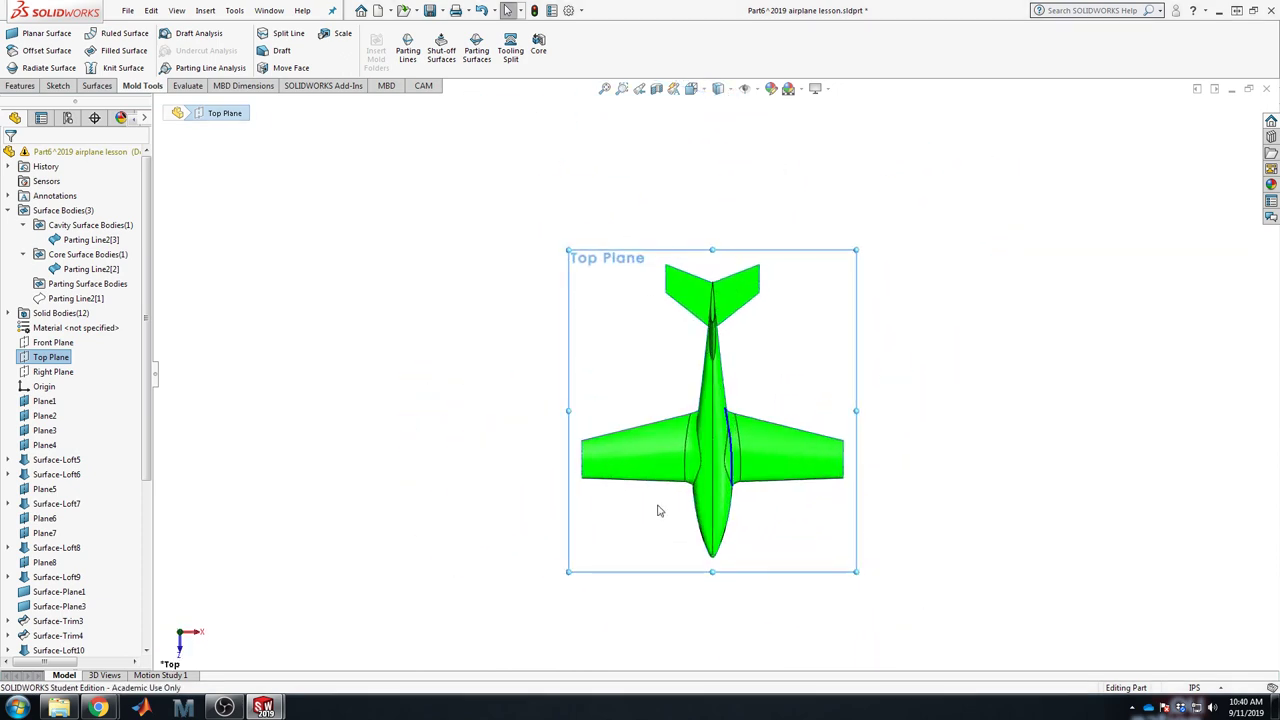
Step: Start a sketch on the Top Plane and draw a center rectangle around the airplane, centred on the fuselage centreline between the wings
click(58, 86)
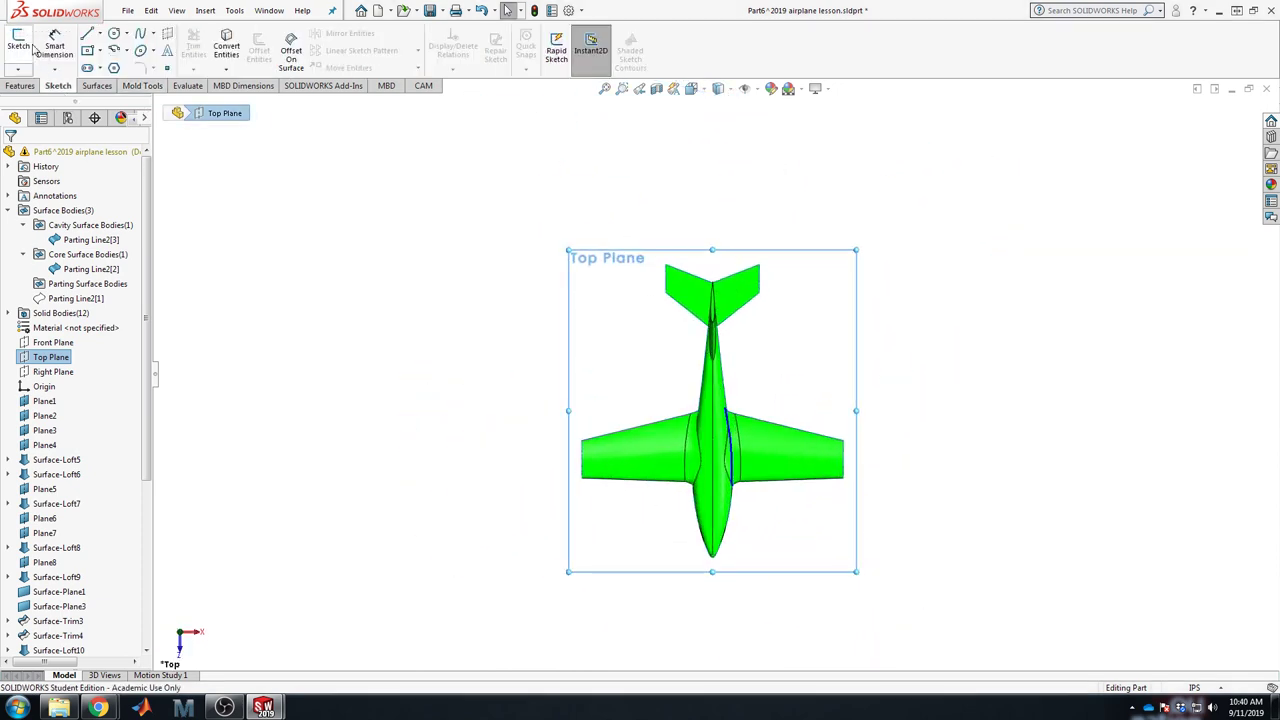
click(20, 45)
click(87, 51)
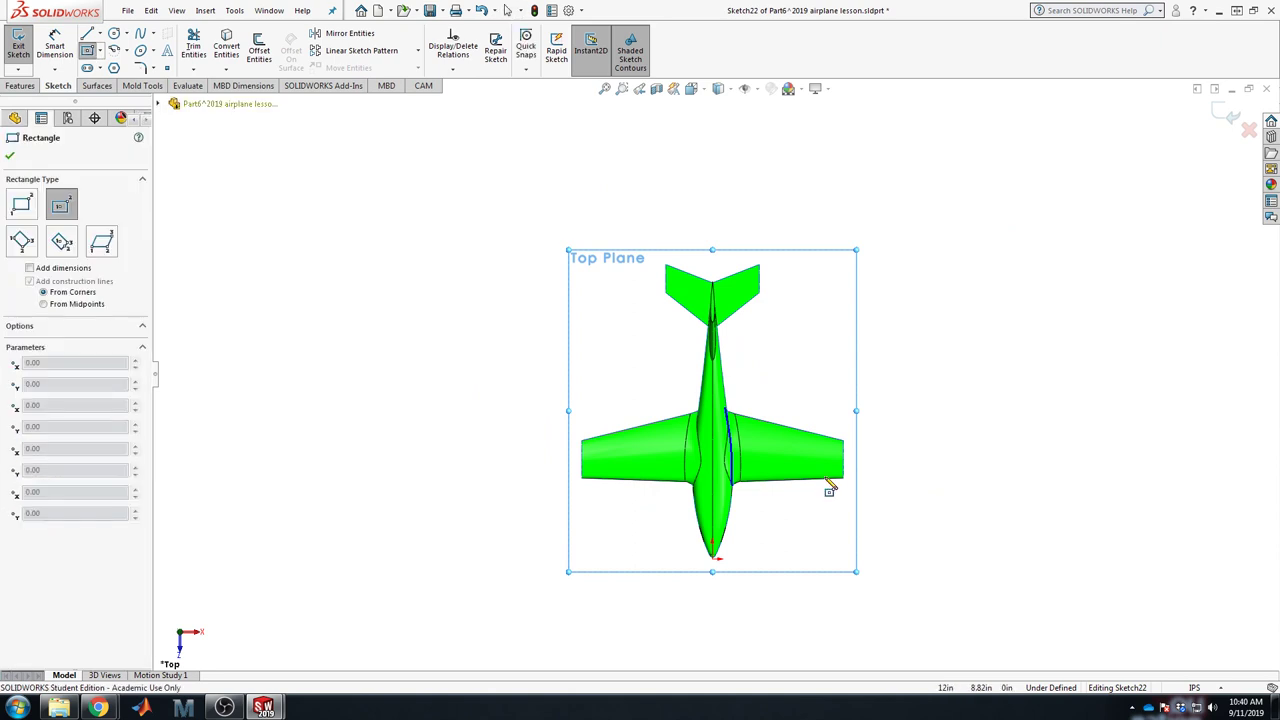
click(712, 457)
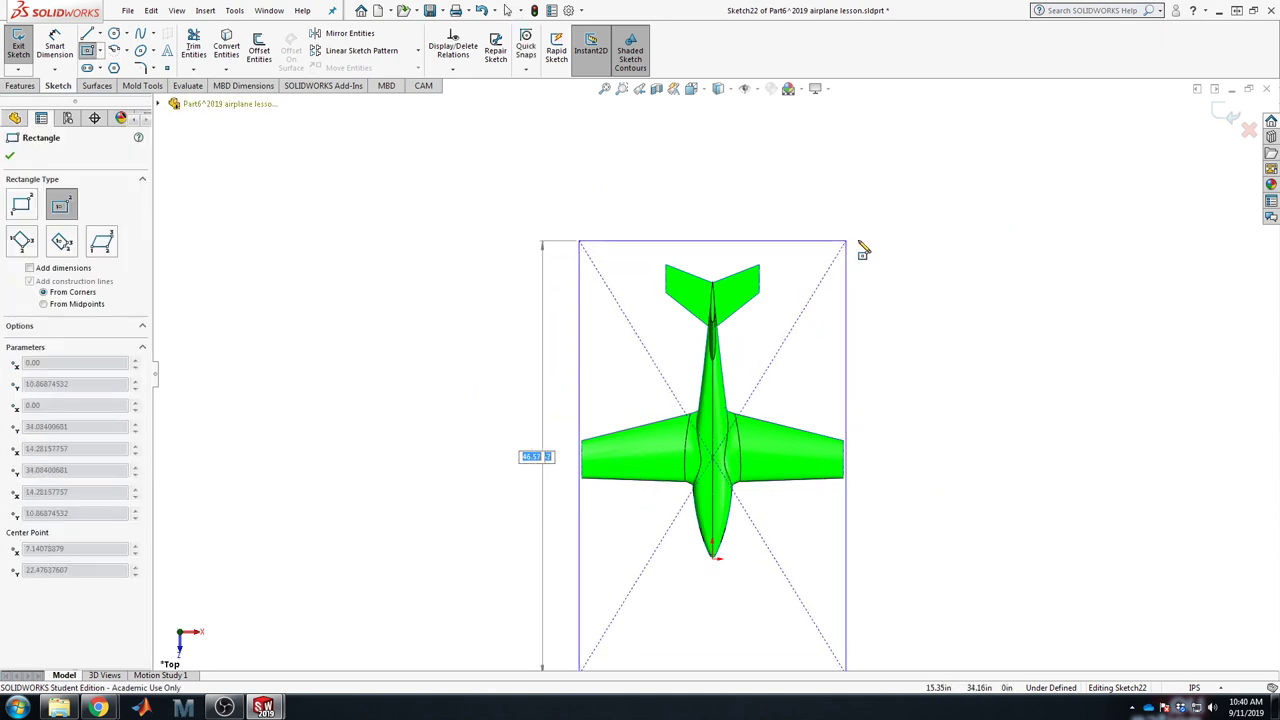
click(918, 281)
key(Escape)
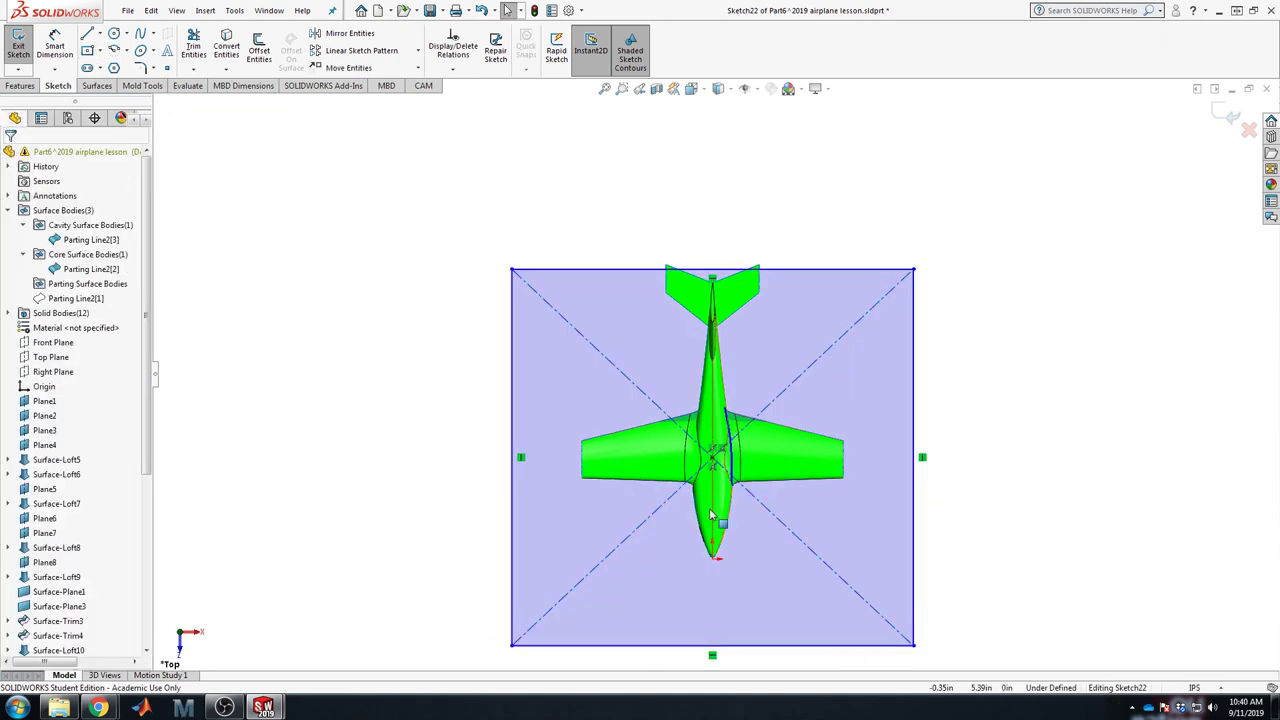
Step: Shift the rectangle's centre toward the tail, extend its corner until it encloses the whole airplane, and exit the sketch
click(713, 458)
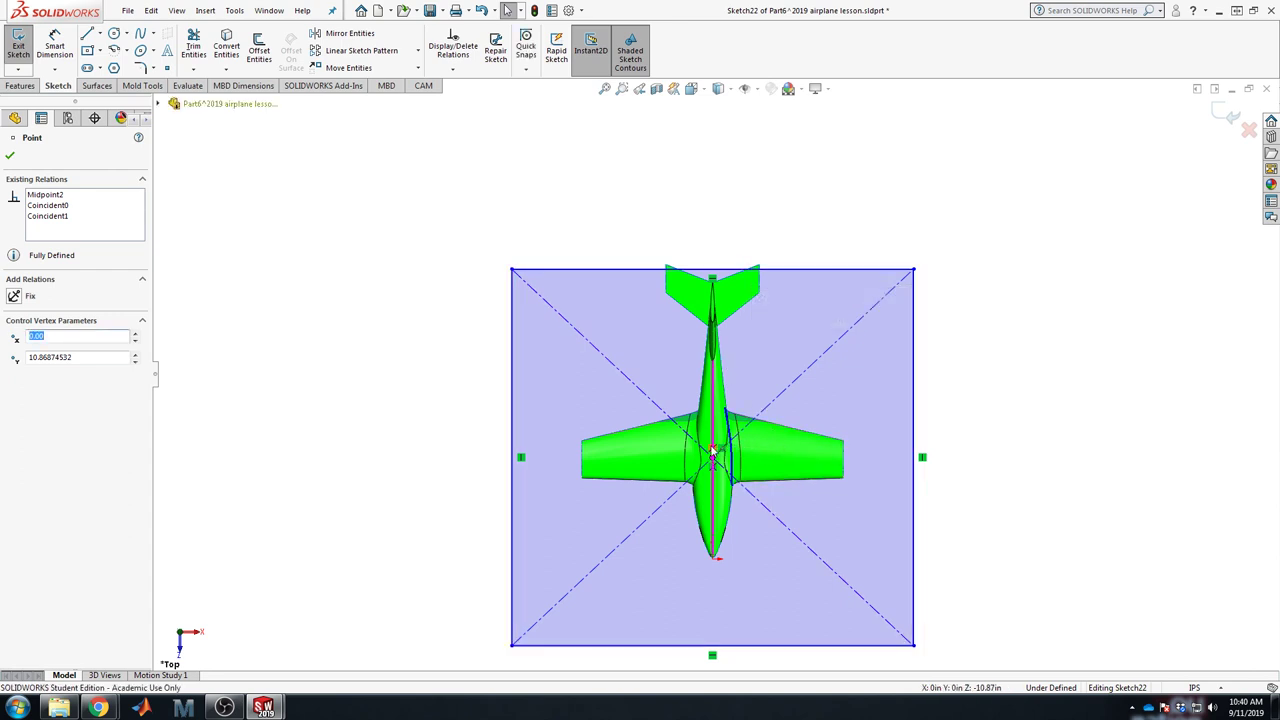
mouse_move(713, 455)
mouse_down()
mouse_move(721, 392)
mouse_move(717, 430)
mouse_up()
click(914, 269)
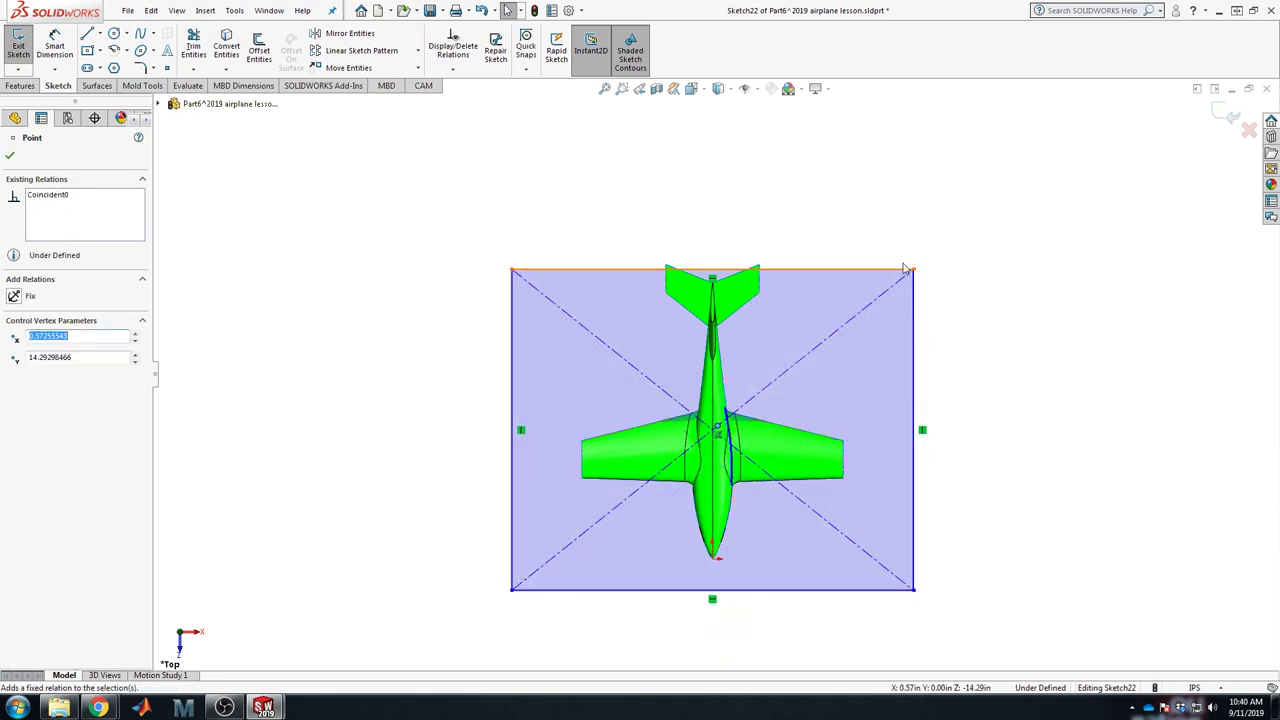
drag(916, 268, 921, 216)
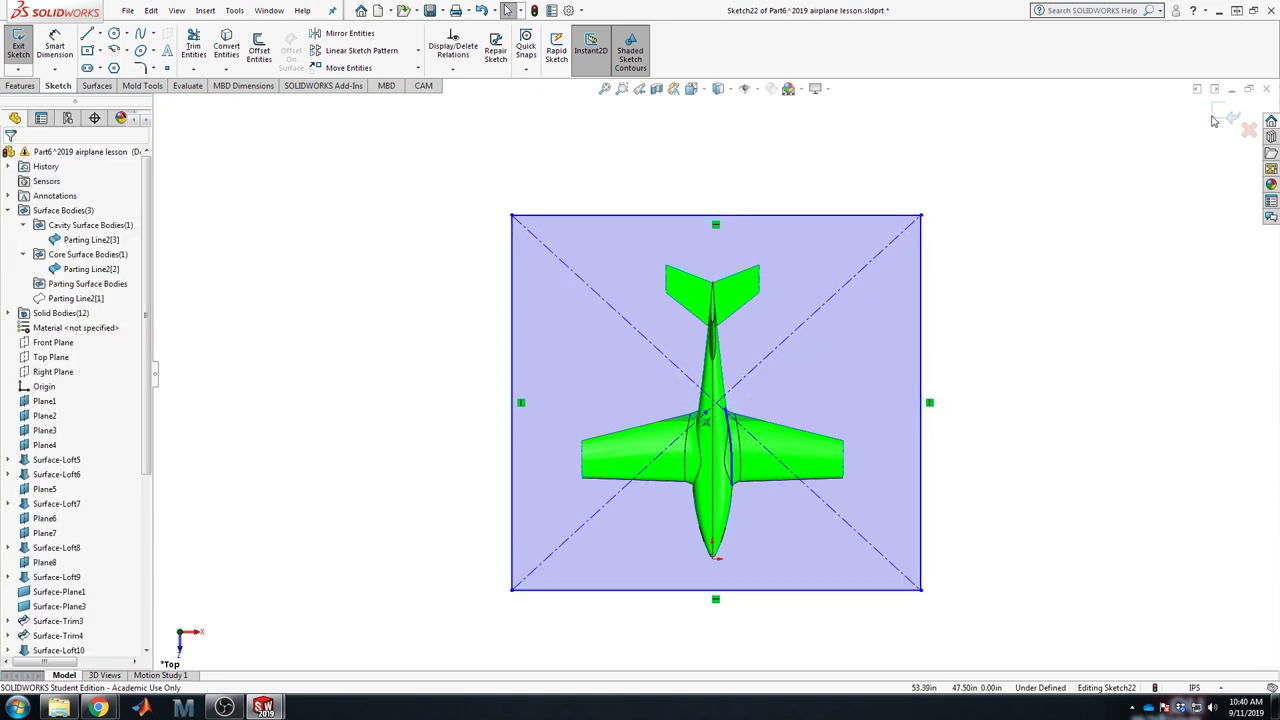
click(1216, 118)
click(413, 191)
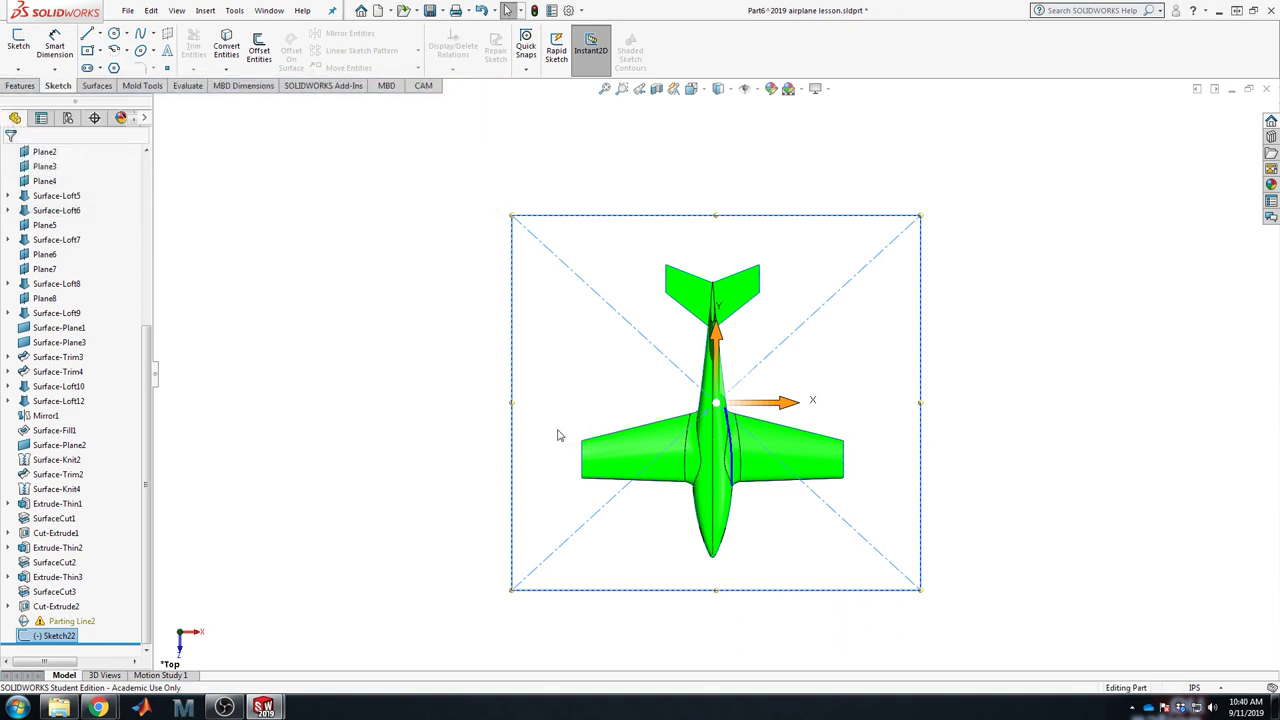
Step: Examine from several angles how the sketched rectangle's plane lies relative to the wings, fuselage and tail
middle_drag(609, 567, 372, 311)
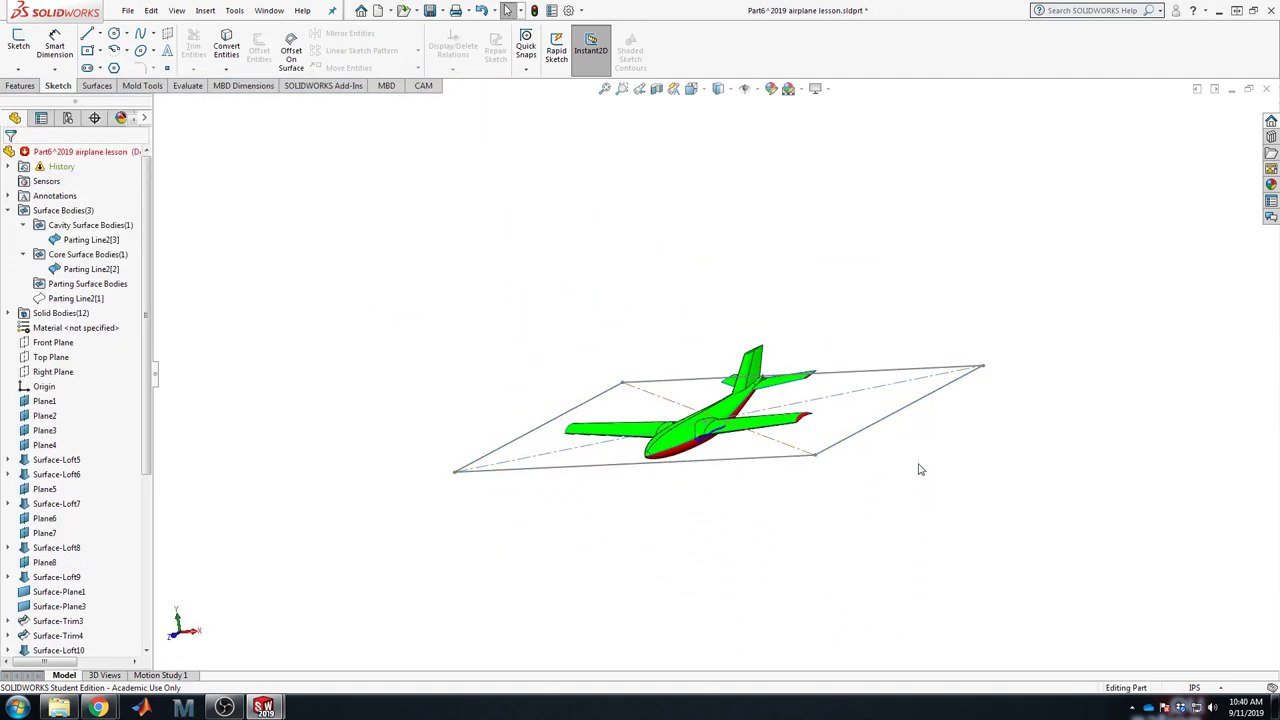
middle_drag(921, 469, 971, 486)
scroll(762, 418, down, 4)
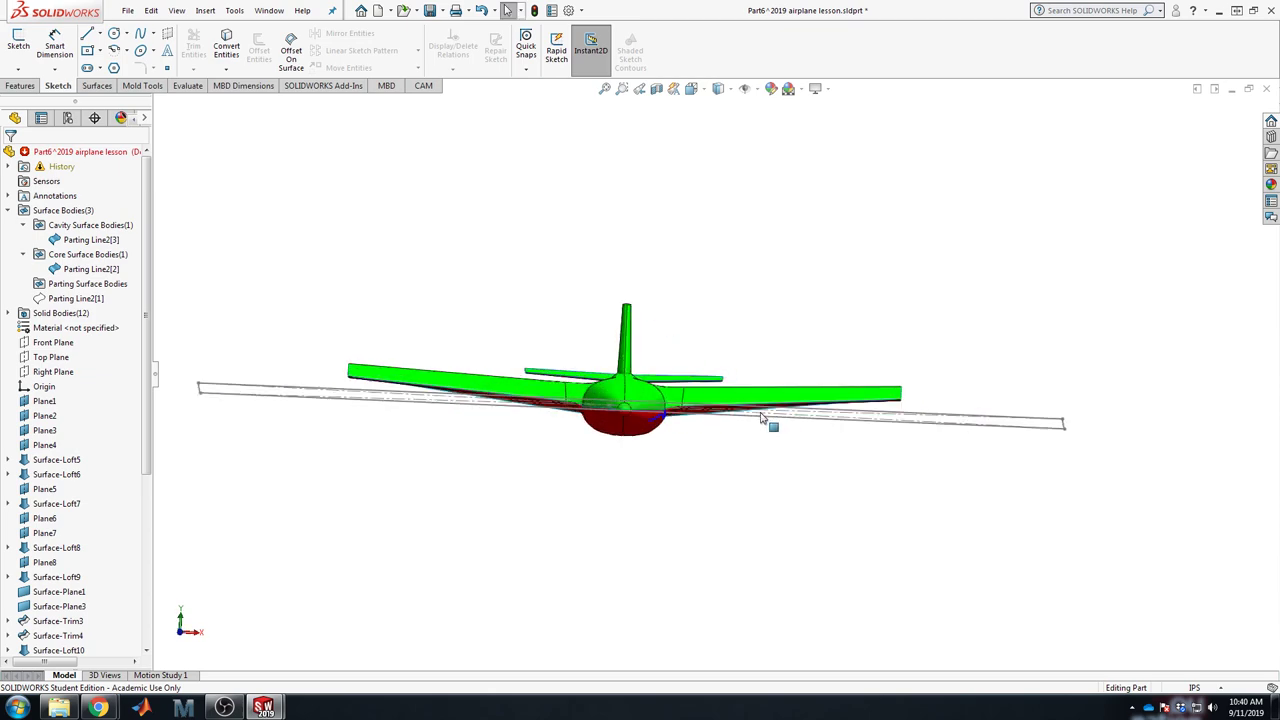
middle_drag(762, 418, 986, 520)
scroll(606, 435, down, 5)
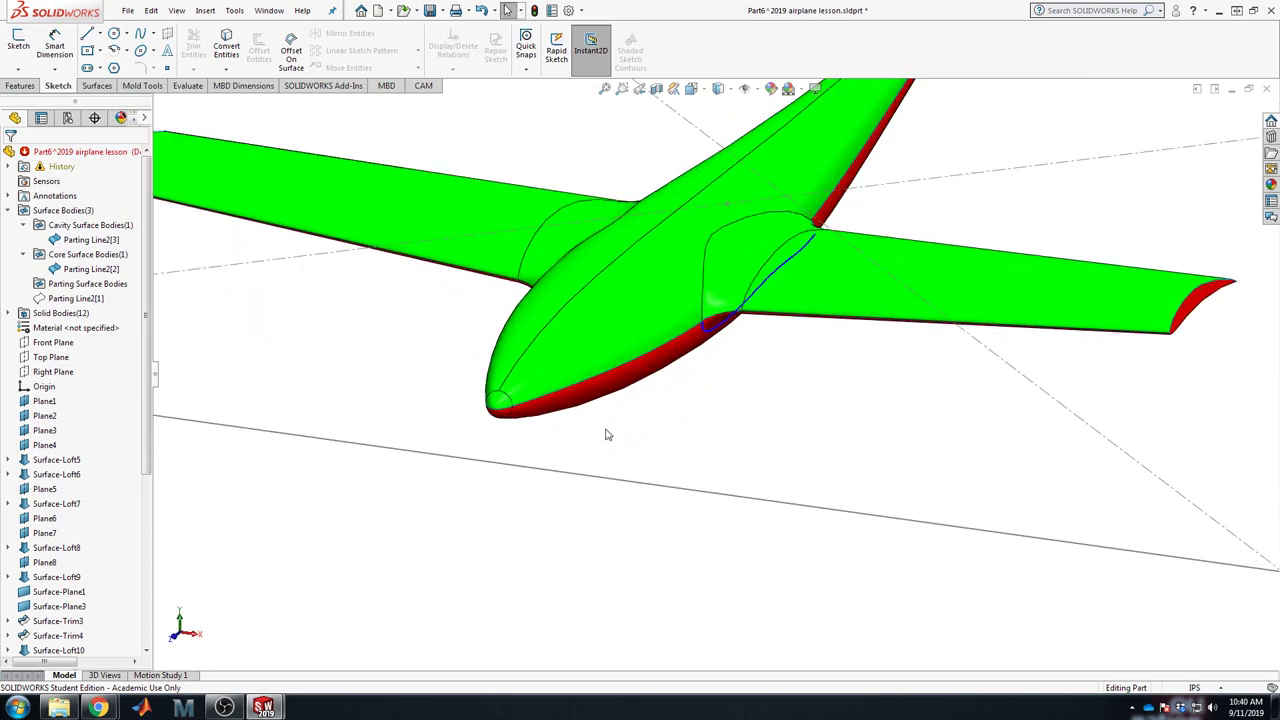
scroll(606, 435, up, 5)
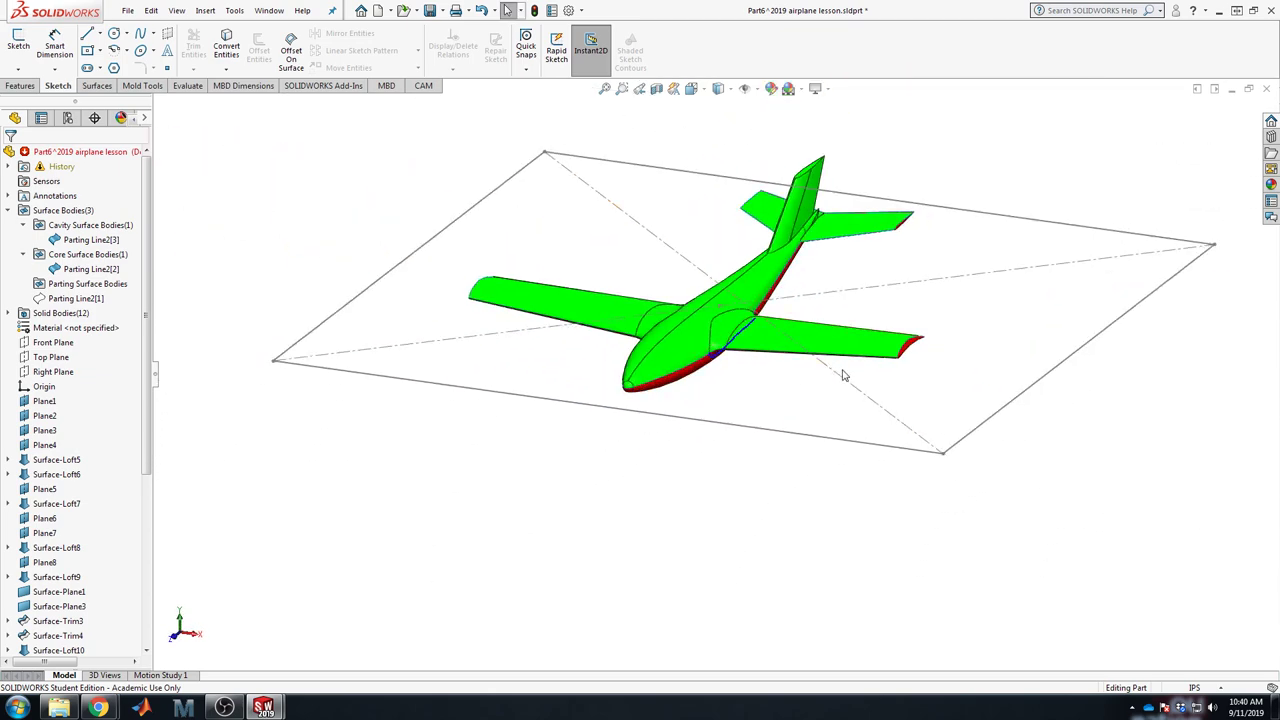
middle_drag(780, 534, 795, 556)
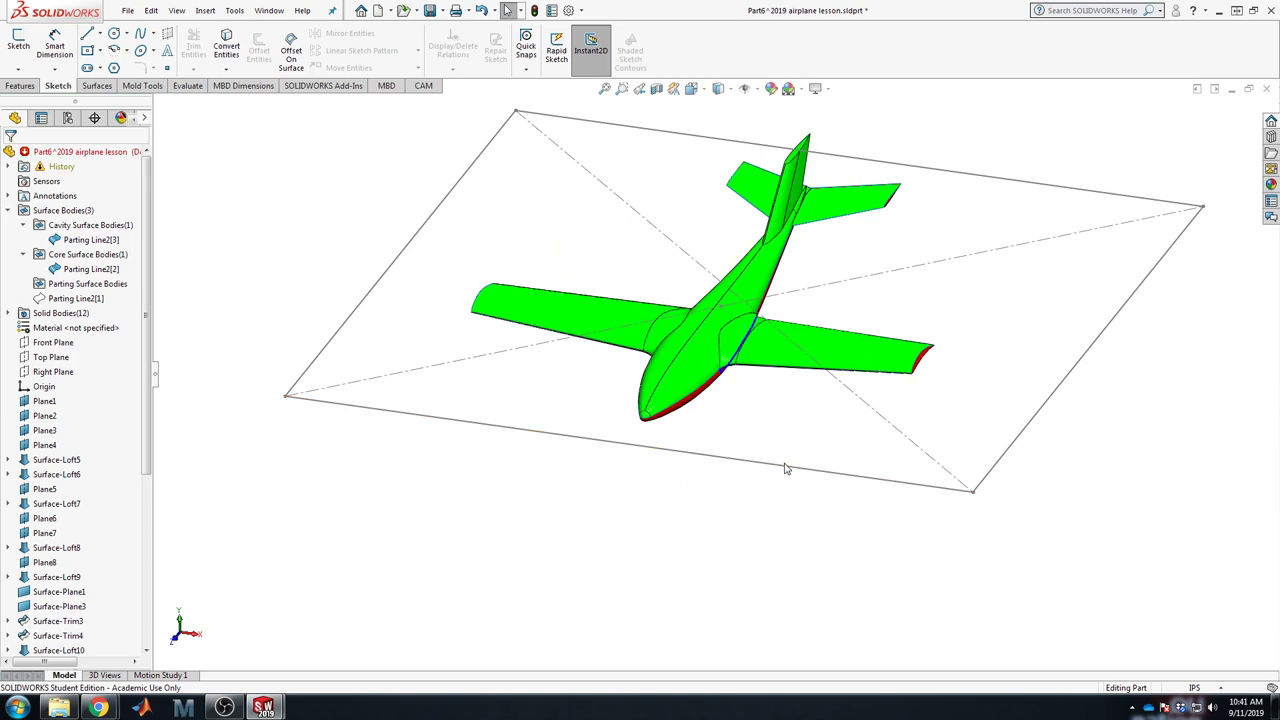
middle_drag(818, 414, 755, 415)
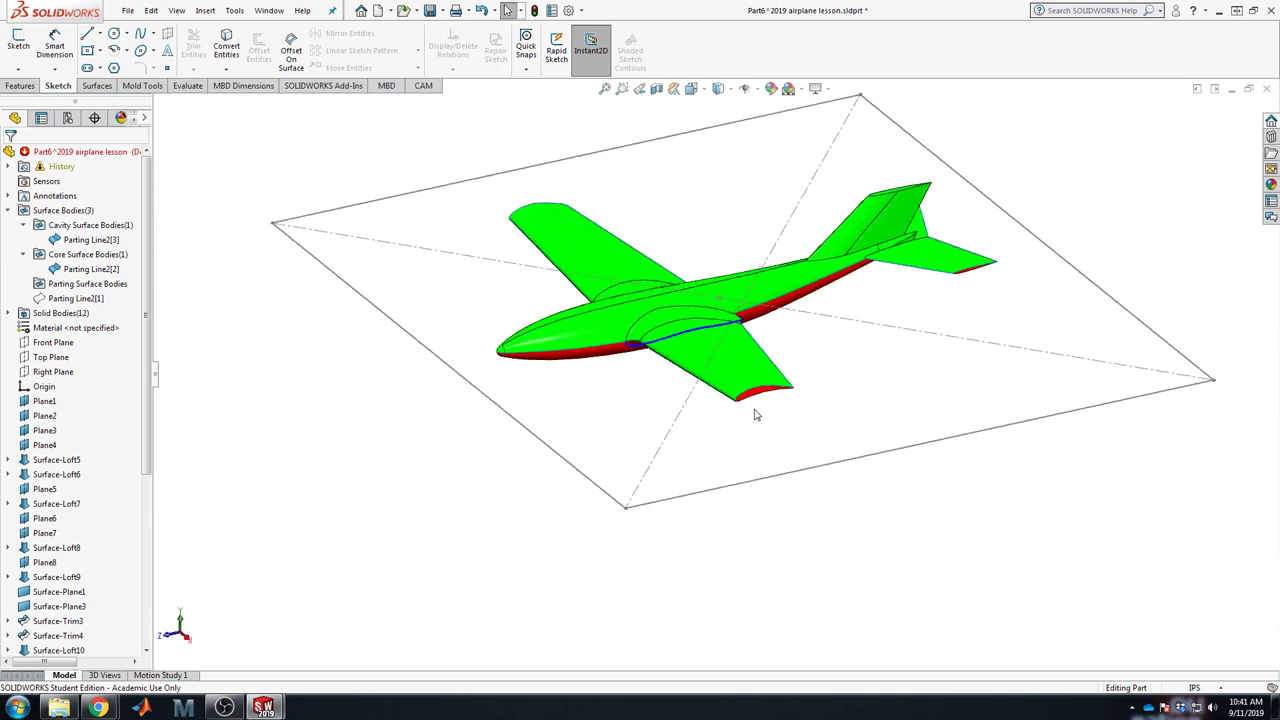
Step: Delete the rectangle sketch and dismiss the parting line warning
scroll(130, 430, down, 6)
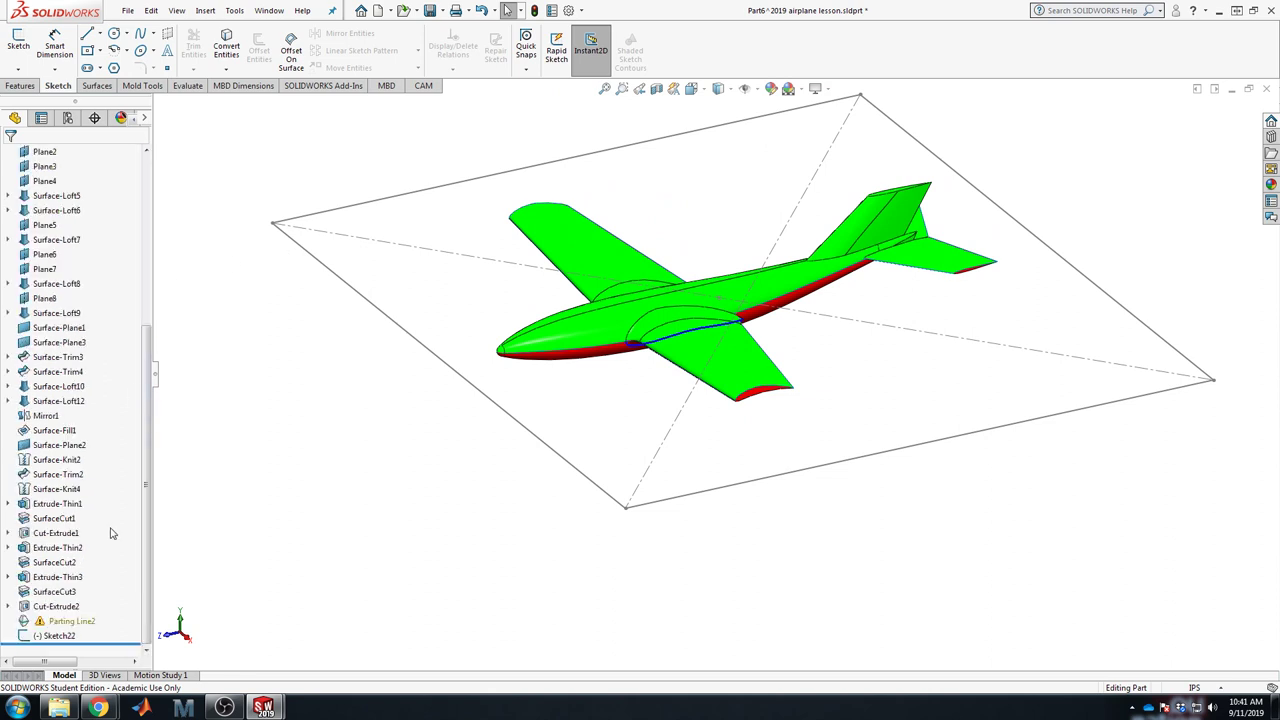
click(78, 638)
key(Delete)
key(Return)
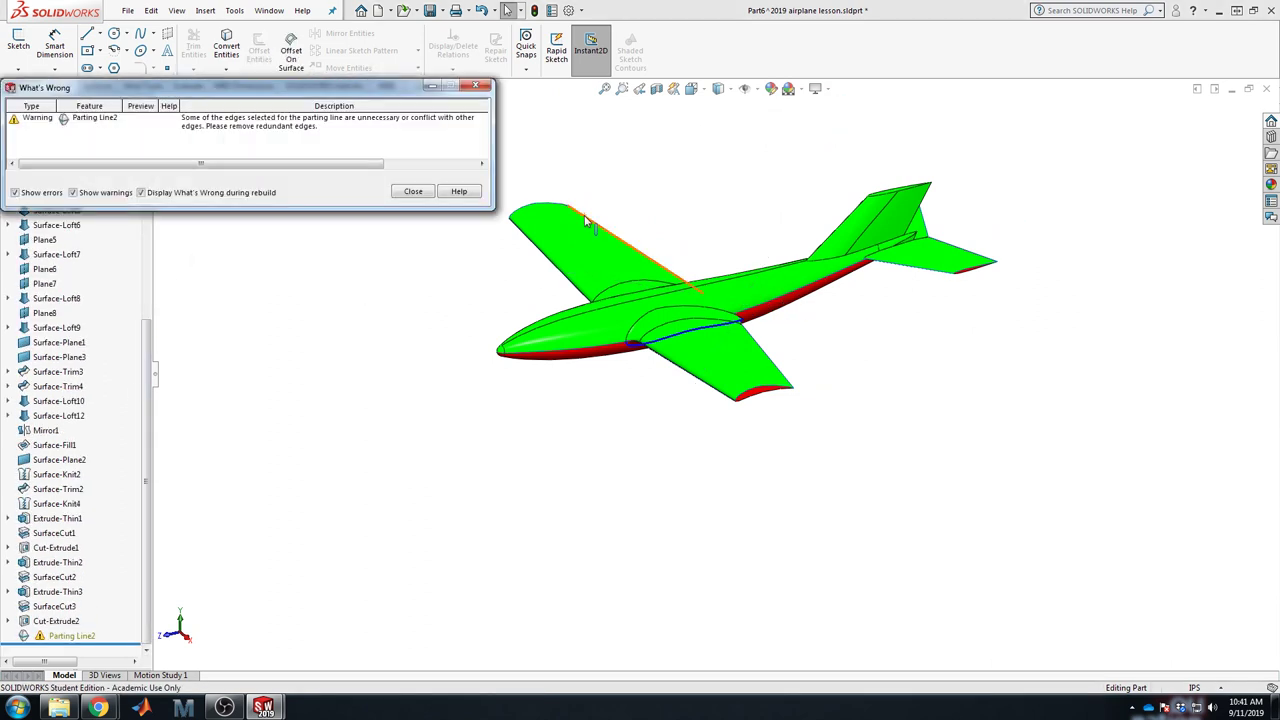
click(414, 192)
Step: Examine the horizontal tail faces and their junction with the rear fuselage from several angles
middle_drag(652, 420, 823, 403)
click(612, 316)
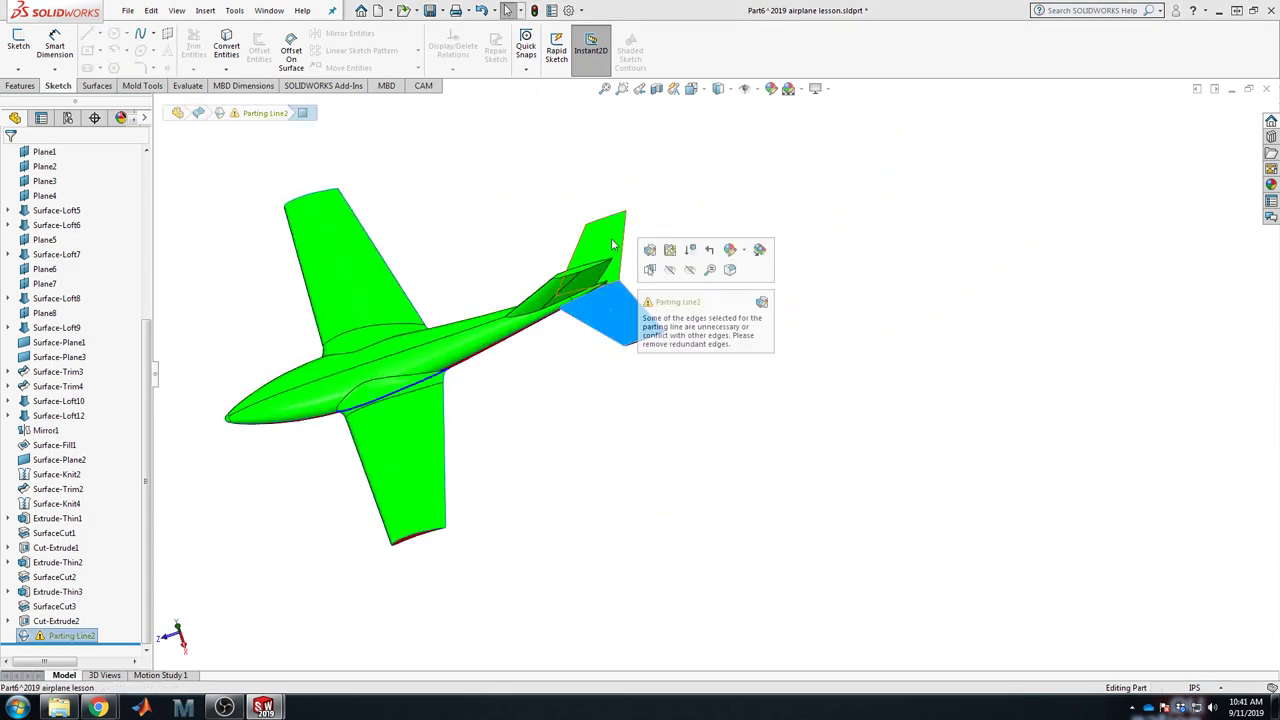
click(603, 238)
click(600, 400)
scroll(631, 336, down, 4)
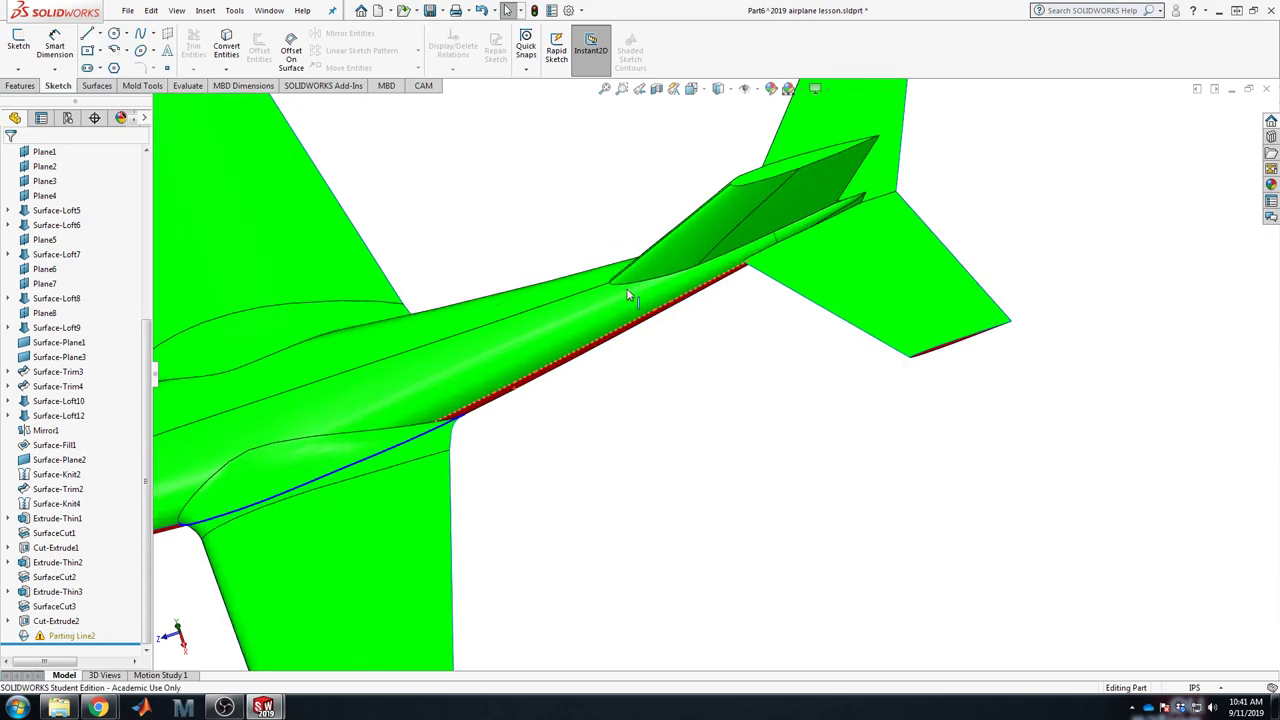
click(898, 273)
middle_drag(837, 415, 567, 420)
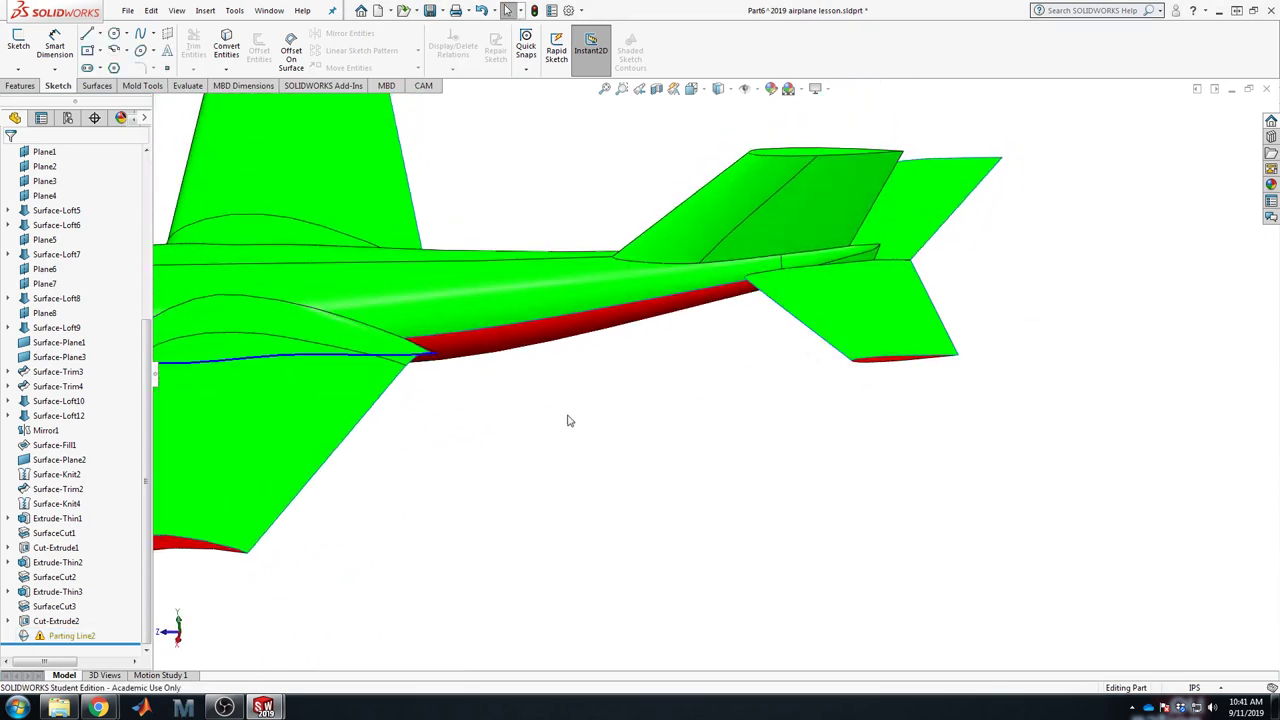
click(67, 458)
click(669, 400)
scroll(675, 405, up, 3)
middle_drag(675, 405, 884, 419)
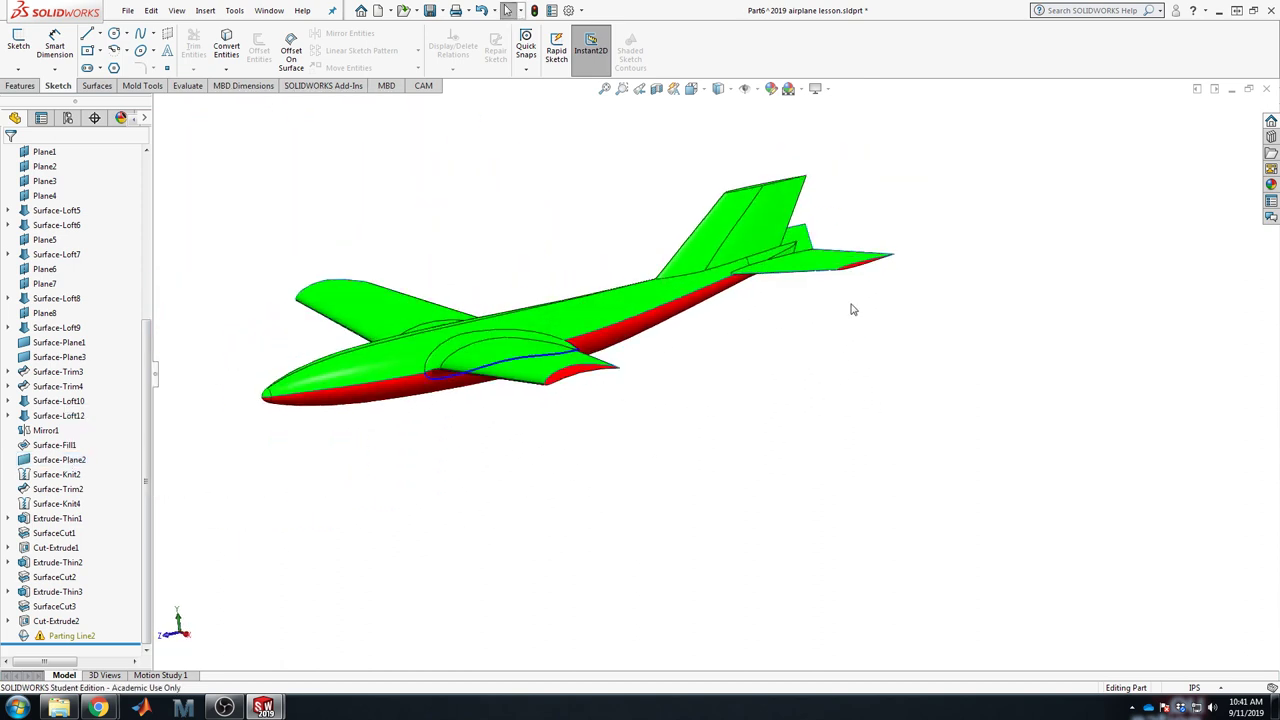
middle_drag(853, 310, 756, 329)
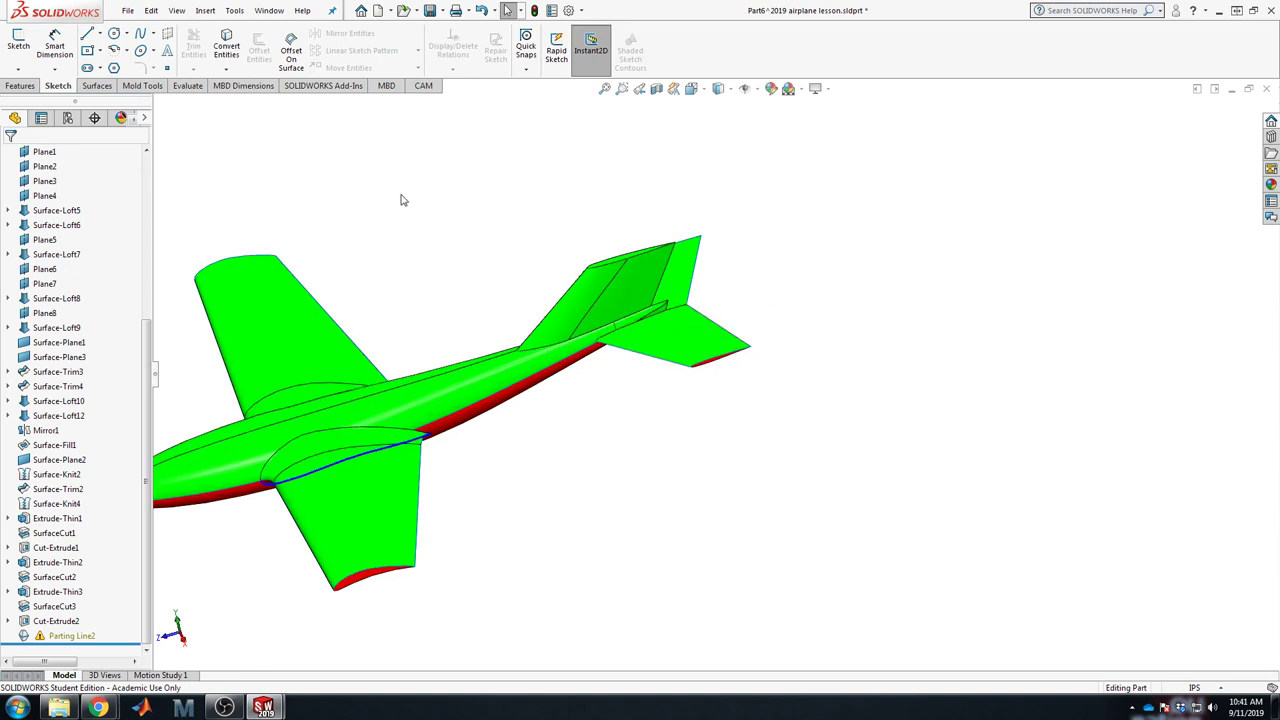
Step: Start an Offset Surface and select the upper and lower faces of both horizontal tail halves
click(97, 85)
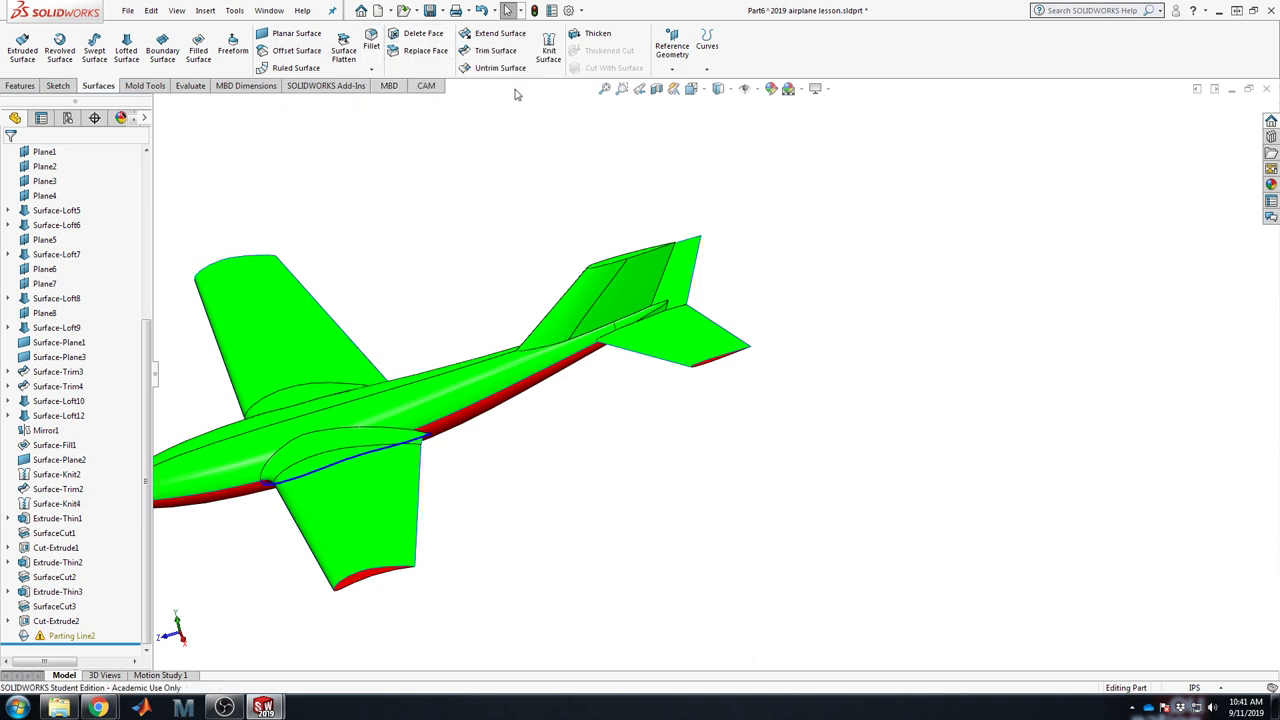
click(294, 52)
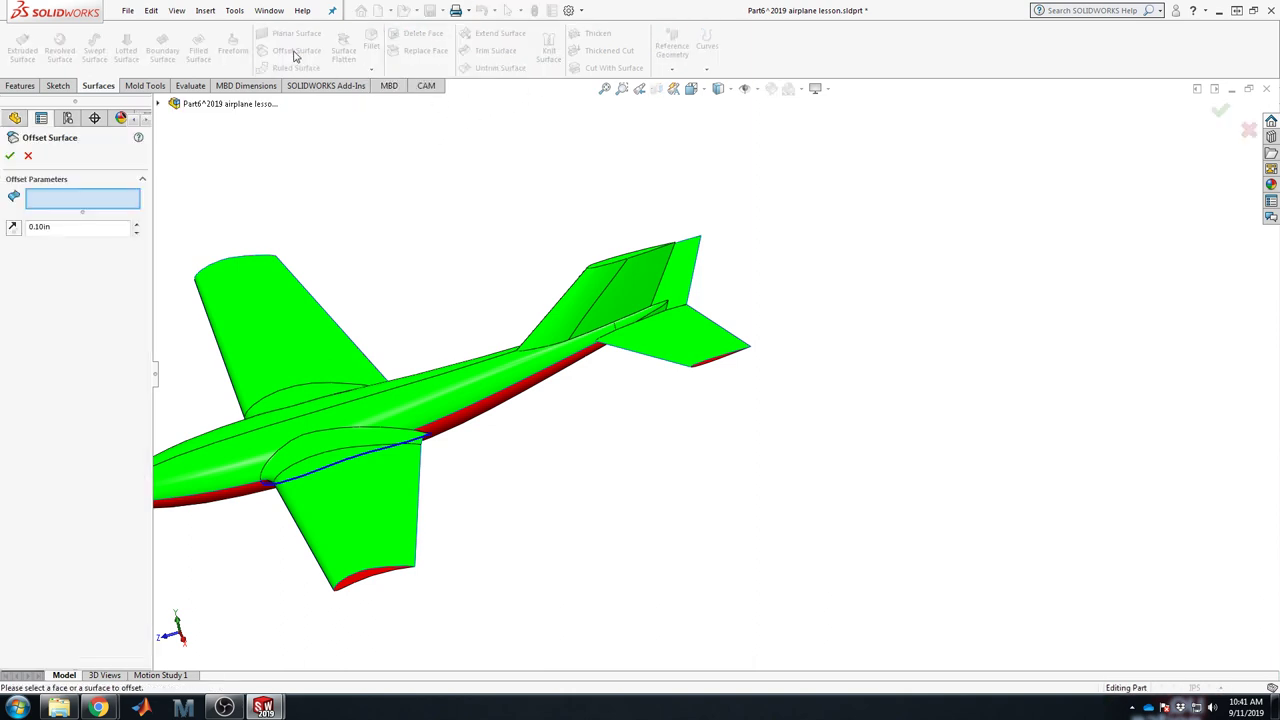
click(691, 262)
click(727, 362)
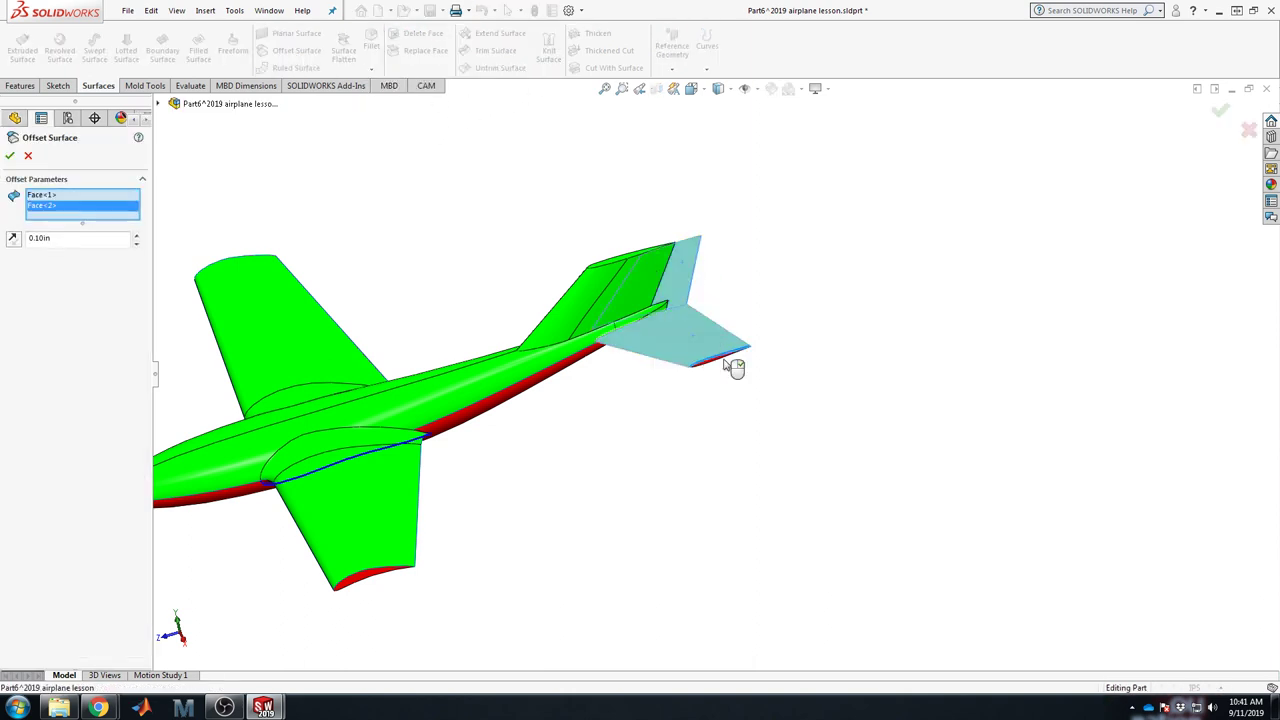
middle_drag(728, 357, 226, 217)
scroll(226, 217, down, 5)
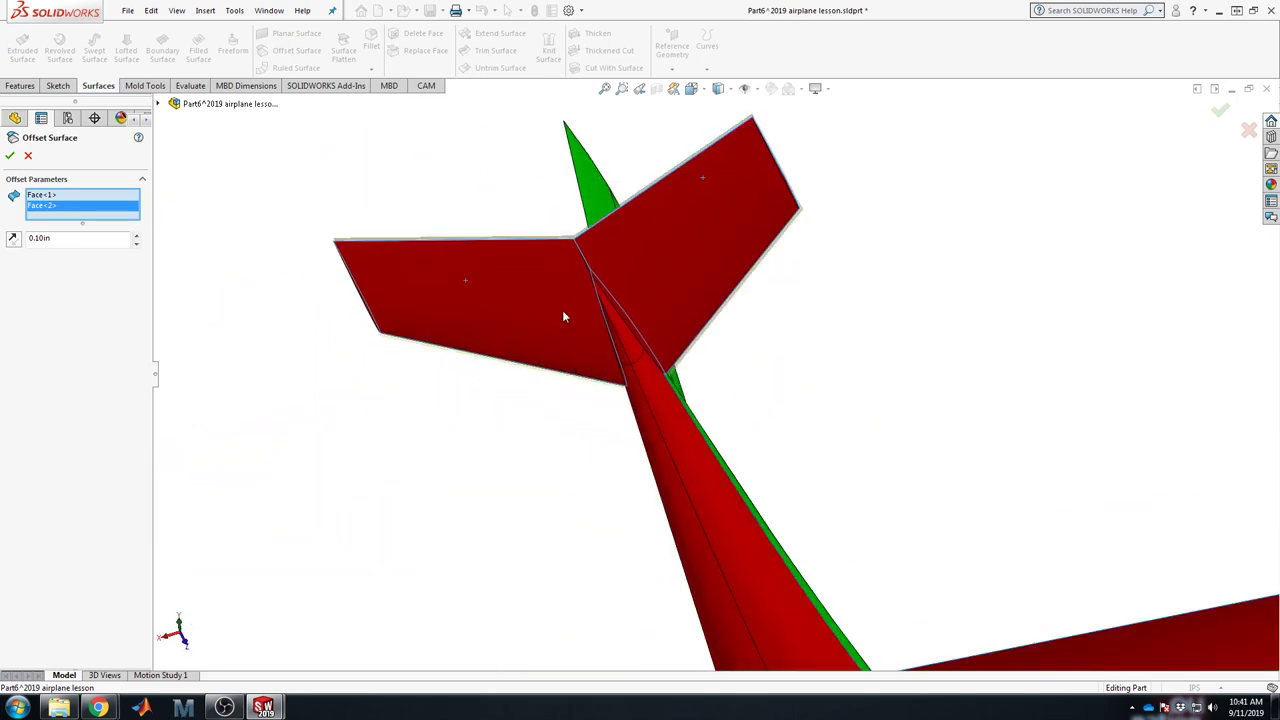
click(563, 317)
click(733, 212)
Step: Add both horizontal tail tip faces to the selection, set the offset distance to 0 in, and create the surface copy
middle_drag(733, 212, 700, 357)
scroll(773, 198, down, 5)
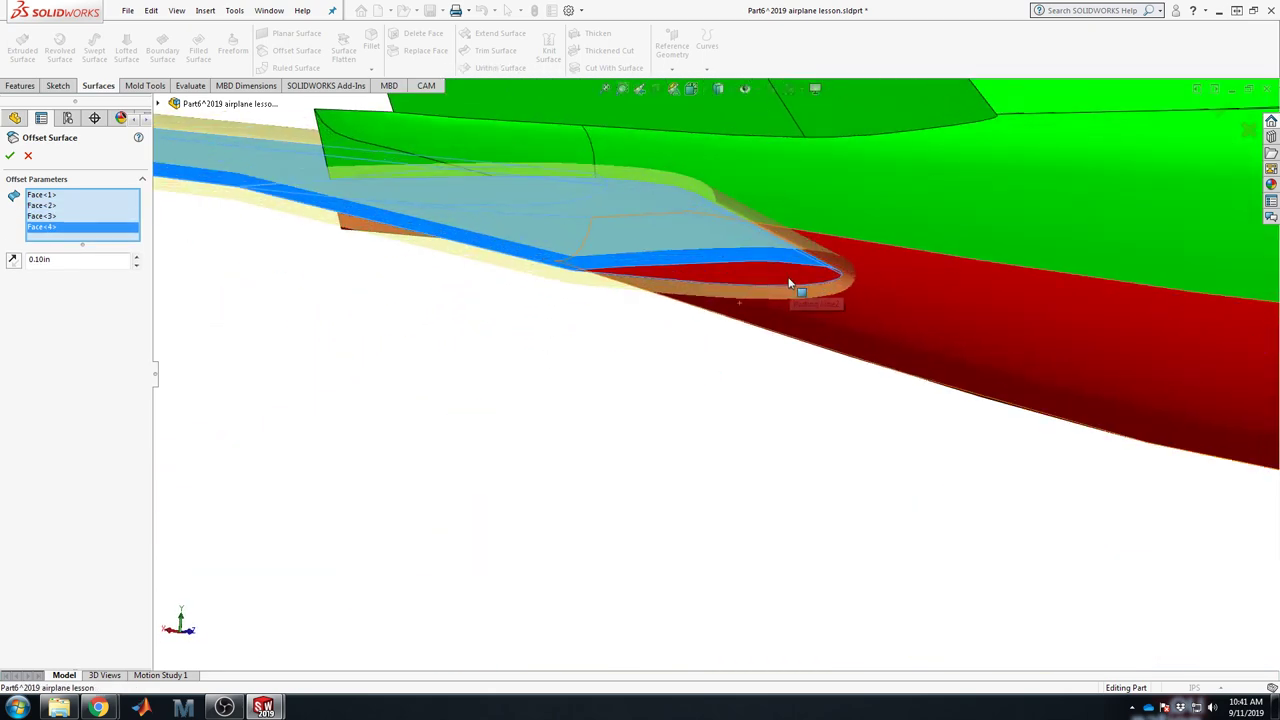
click(789, 285)
middle_drag(517, 323, 683, 352)
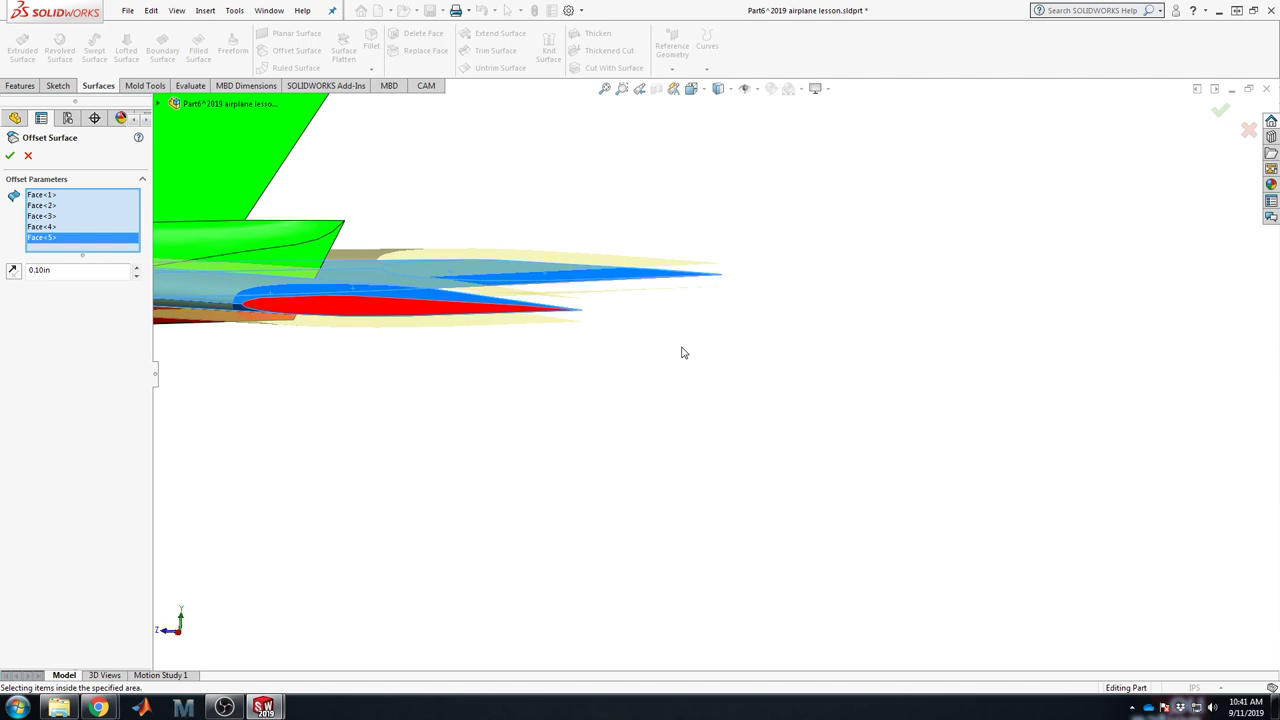
click(340, 309)
text(0)
key(Return)
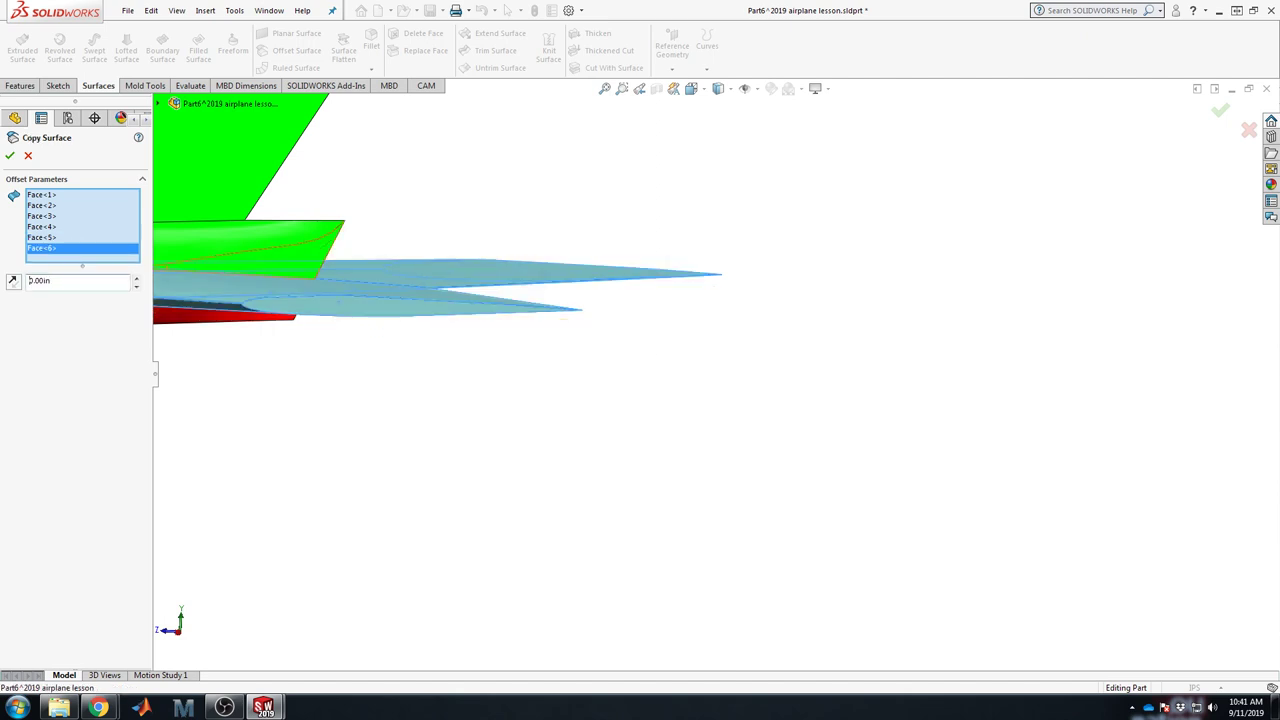
middle_drag(575, 320, 414, 415)
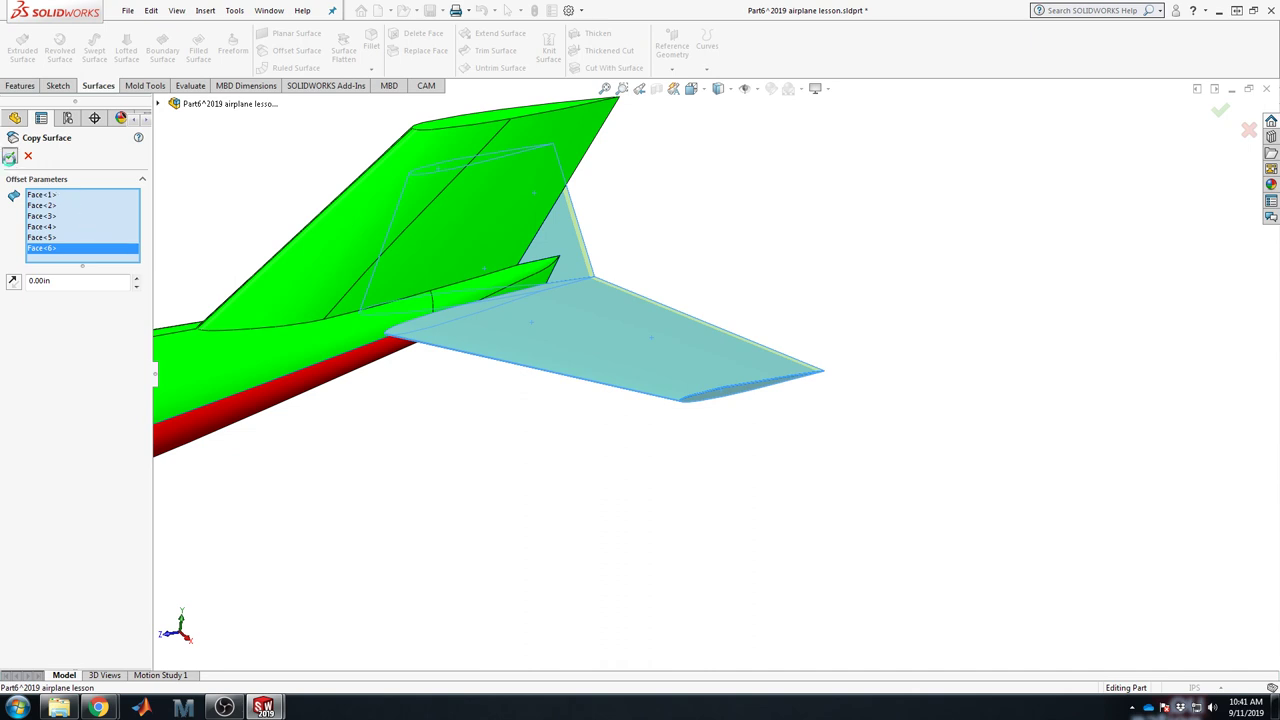
click(9, 156)
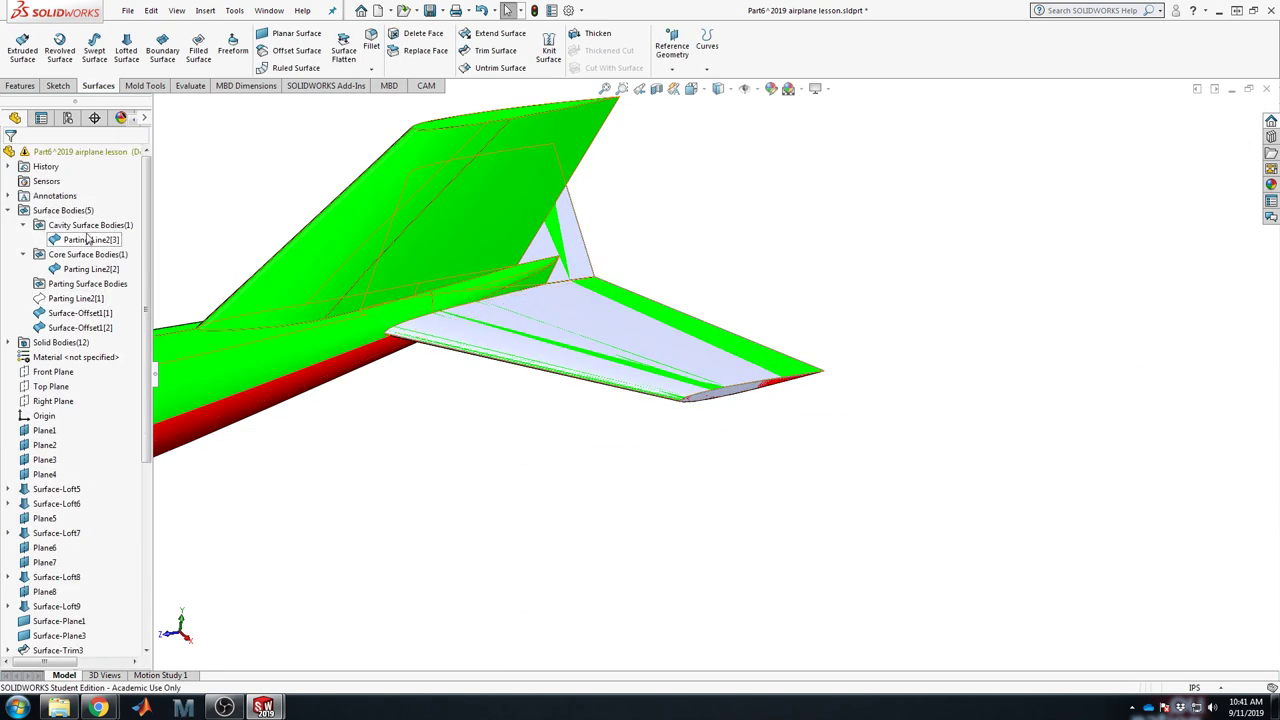
Step: Delete the cavity surface body Parting Line2[3]
click(84, 228)
click(82, 256)
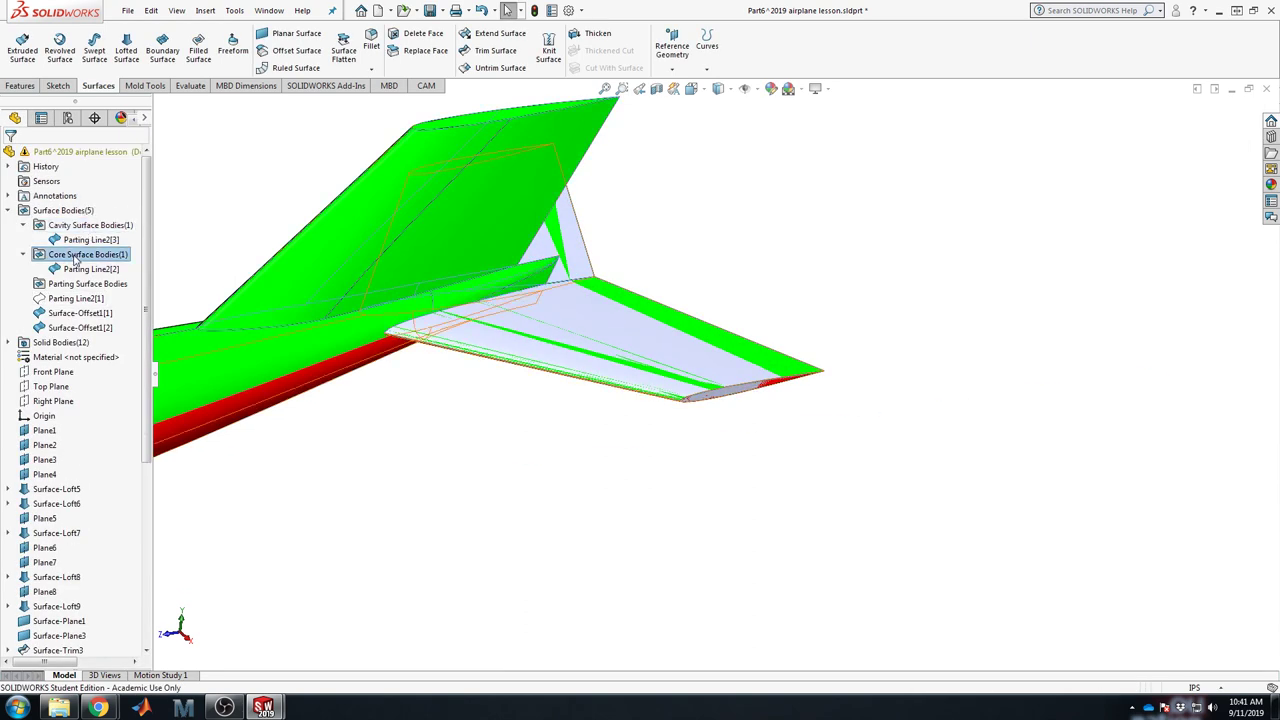
click(78, 285)
right_click(88, 240)
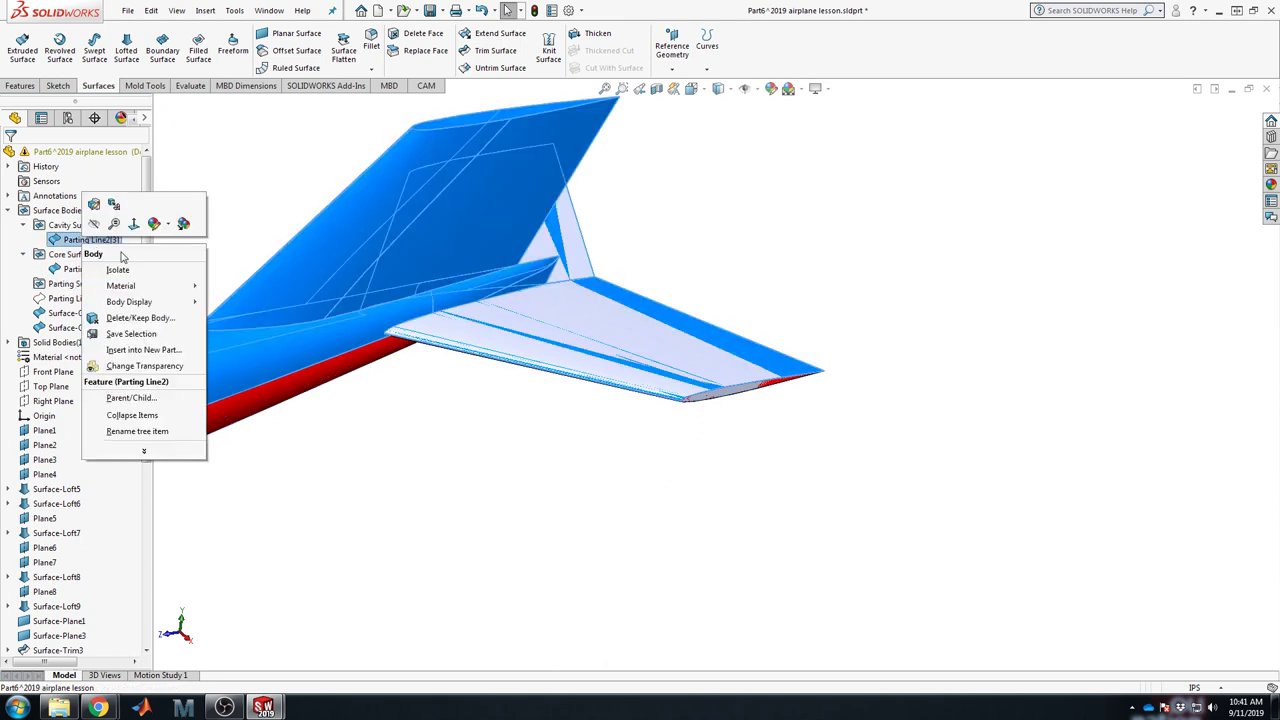
click(126, 318)
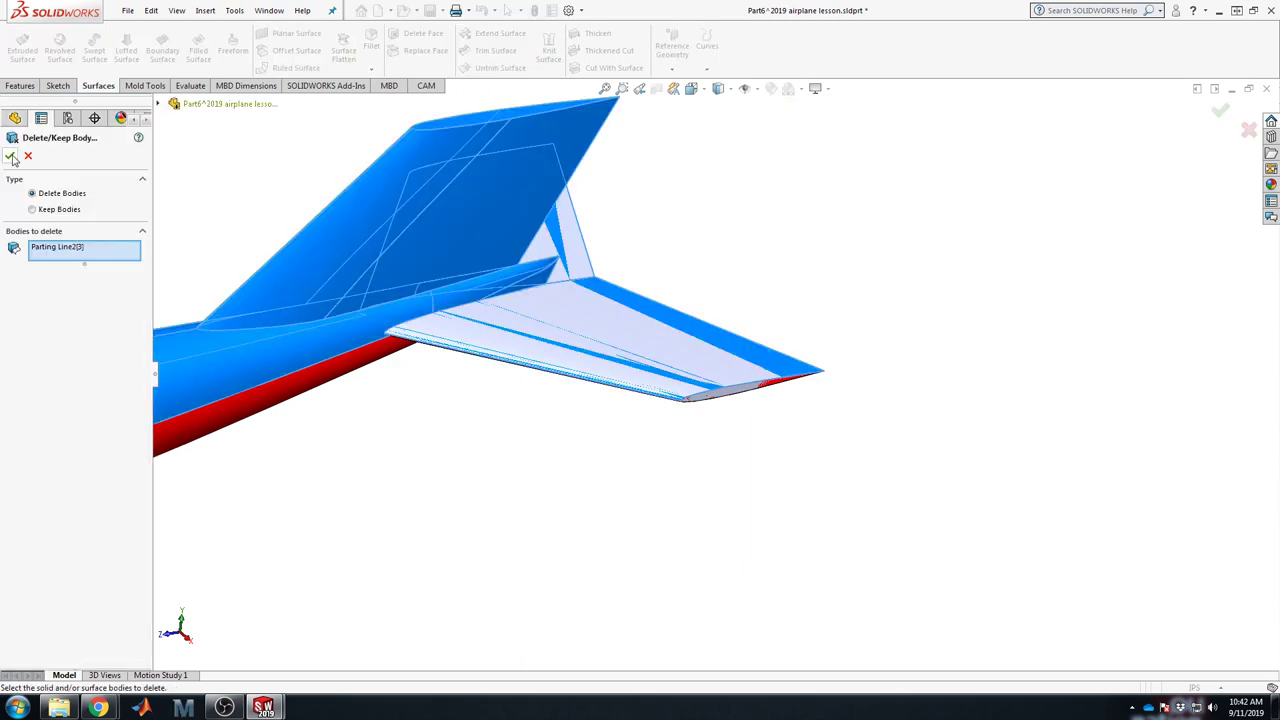
click(10, 156)
Step: Delete the core surface body Parting Line2[2]
click(78, 256)
key(Return)
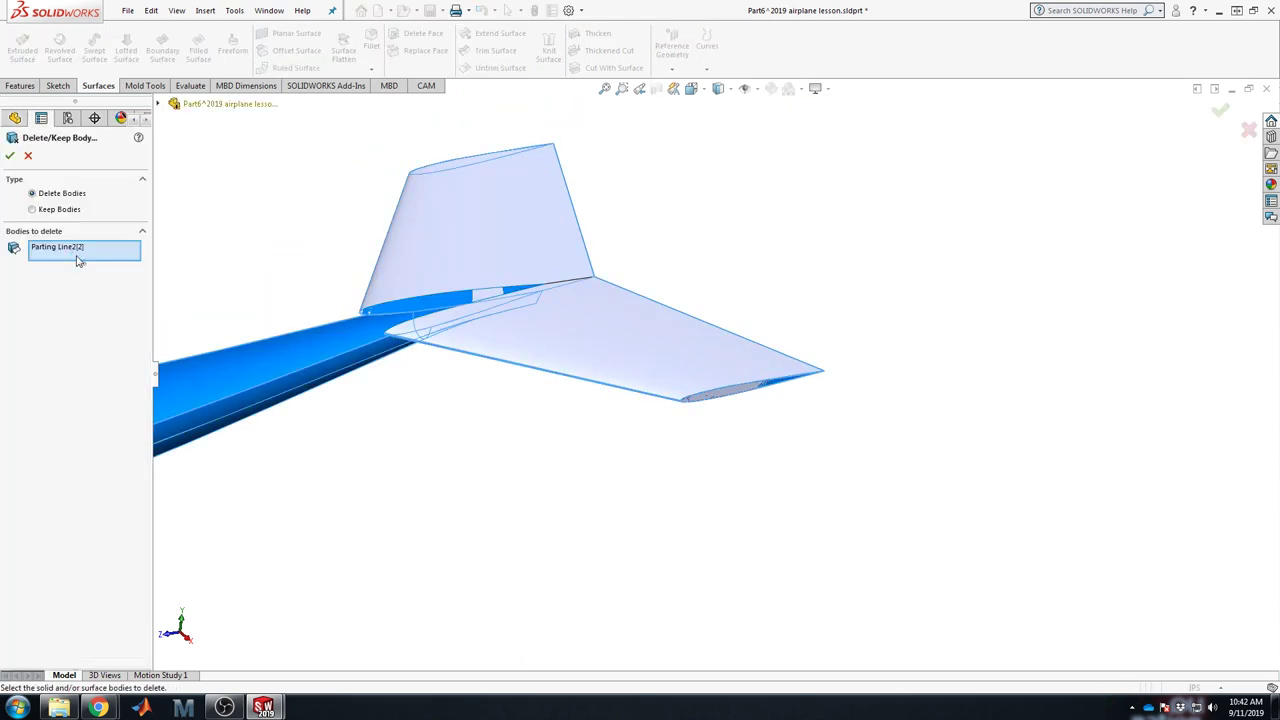
click(10, 156)
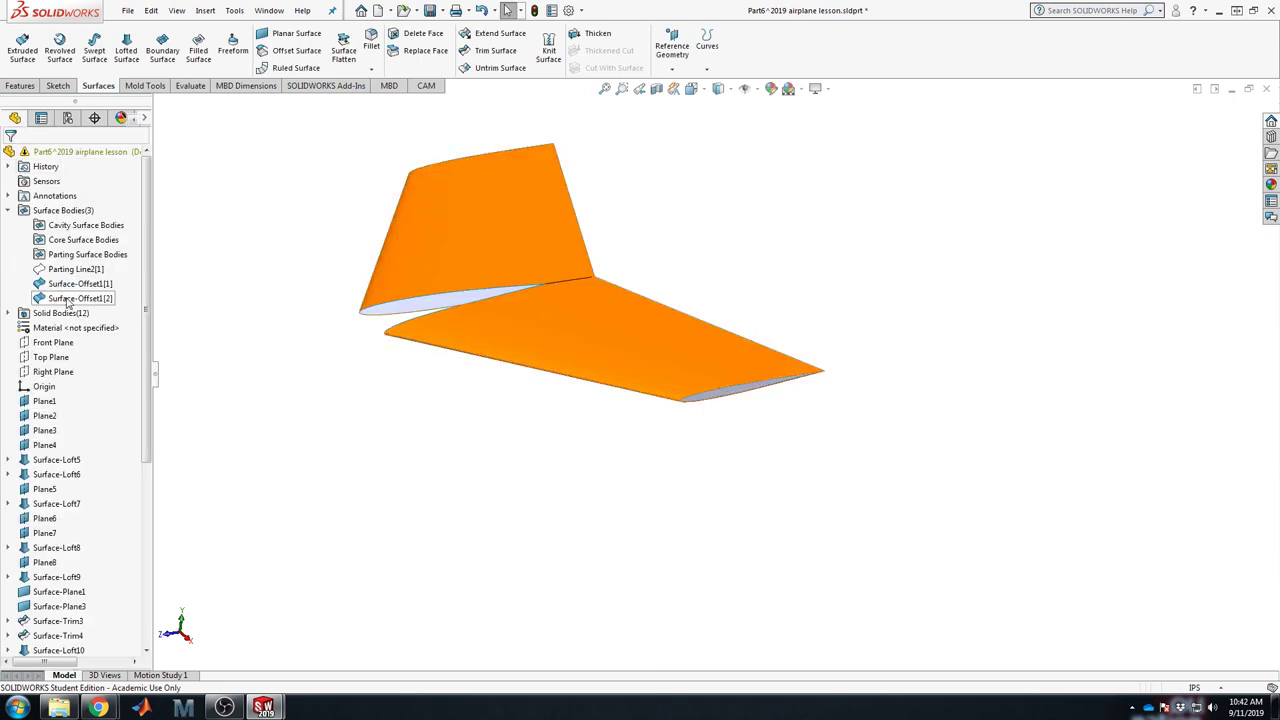
Step: Highlight the Parting Line2[1] body and examine the open root ends of the two copied horizontal tail halves
click(67, 279)
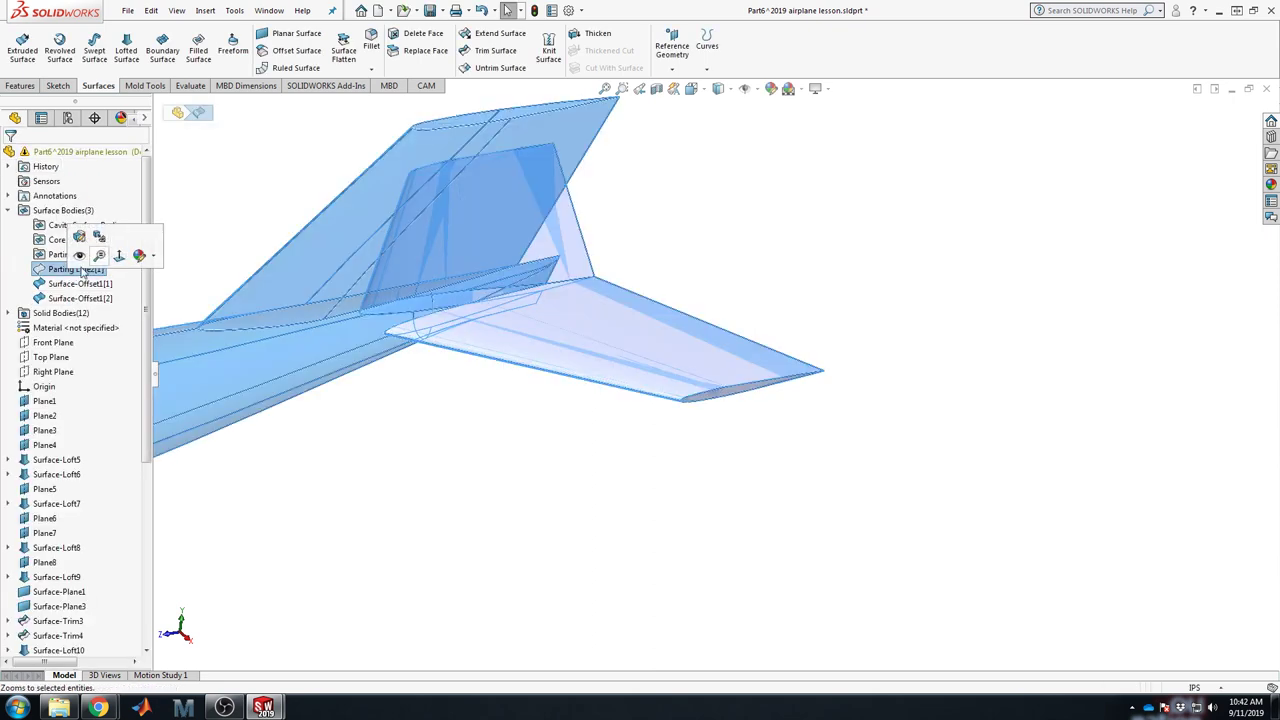
scroll(600, 357, up, 3)
scroll(614, 409, down, 2)
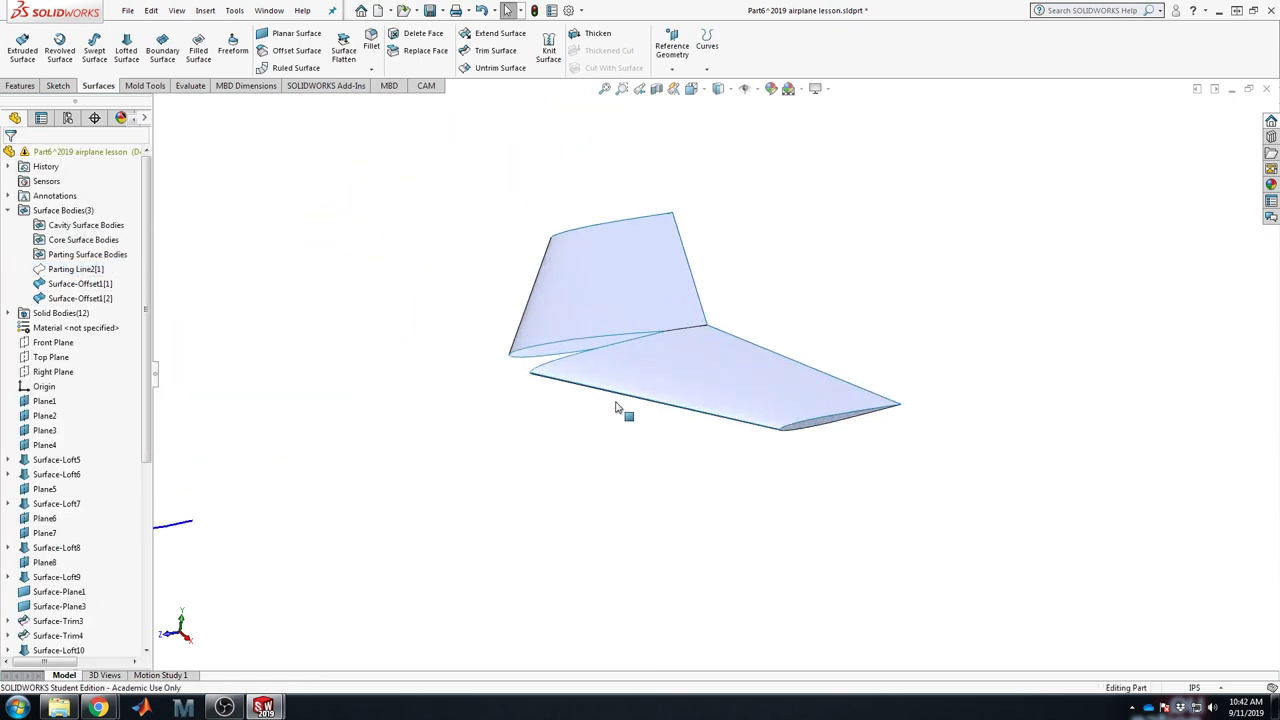
scroll(647, 485, up, 1)
middle_drag(647, 488, 697, 520)
scroll(674, 369, down, 4)
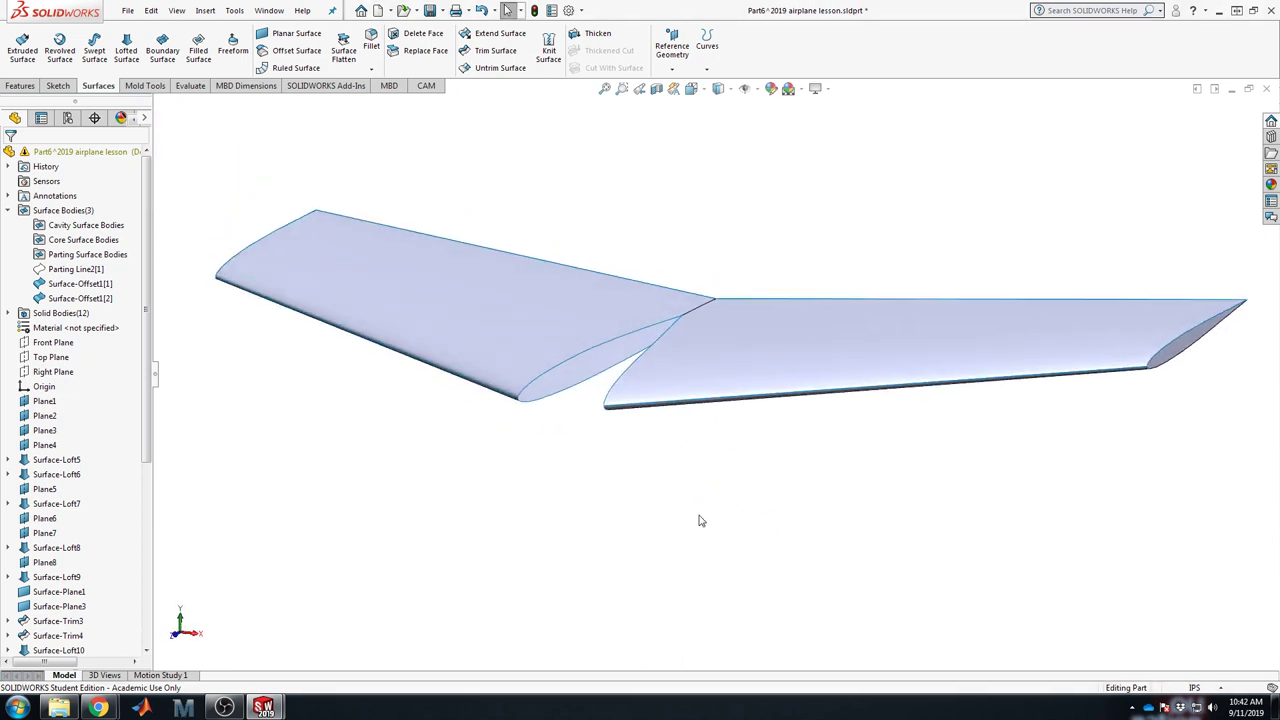
Step: Start a Filled Surface and try one upper root edge on each tail half as the patch boundary, clearing both selections
click(197, 55)
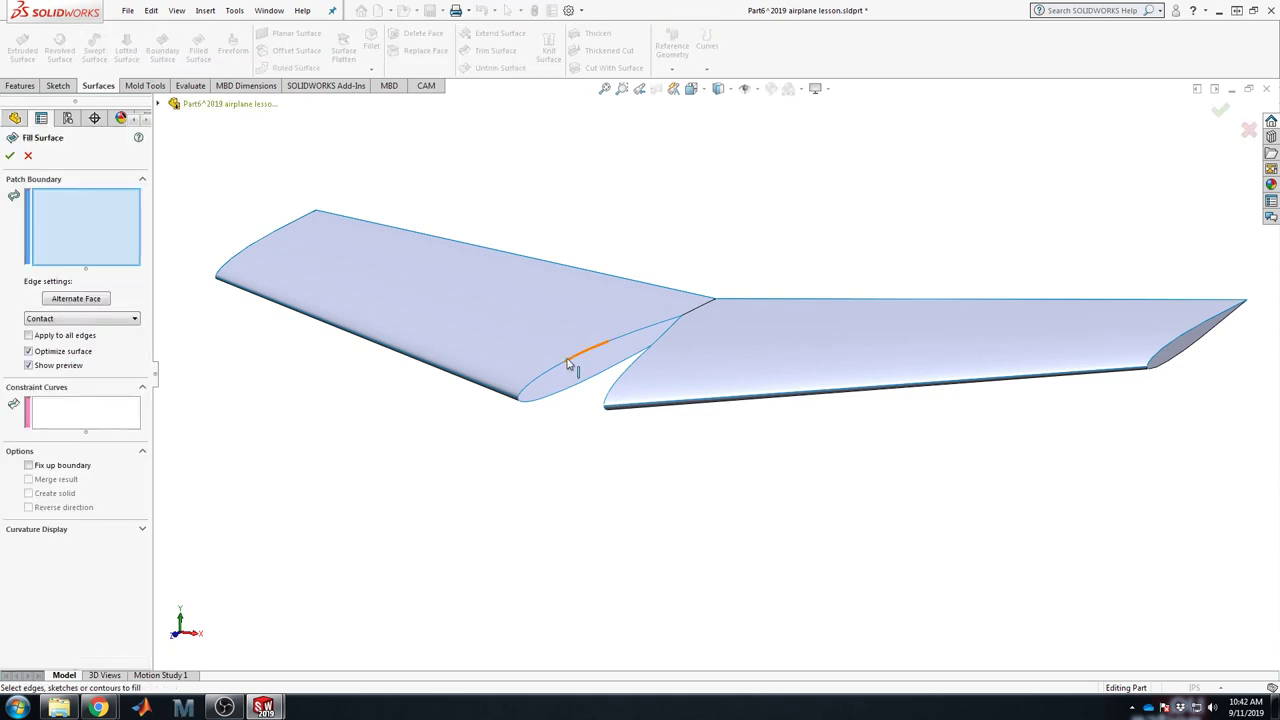
click(642, 334)
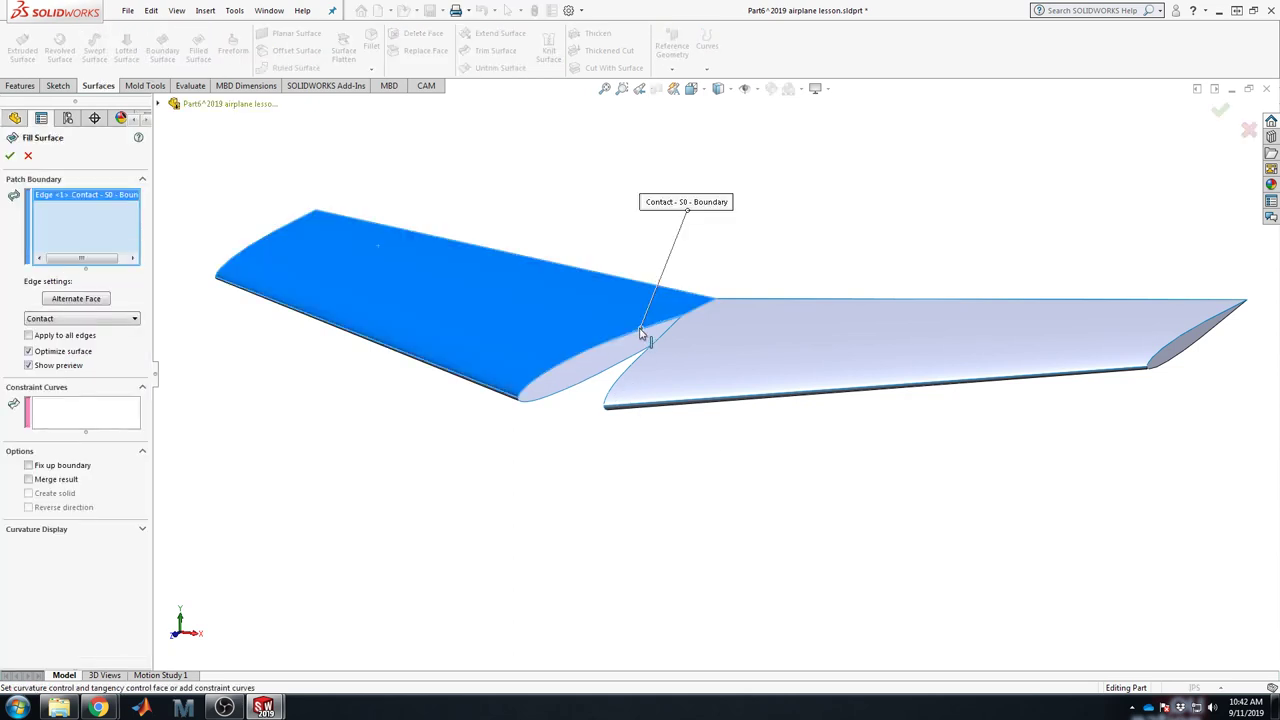
middle_drag(632, 355, 646, 406)
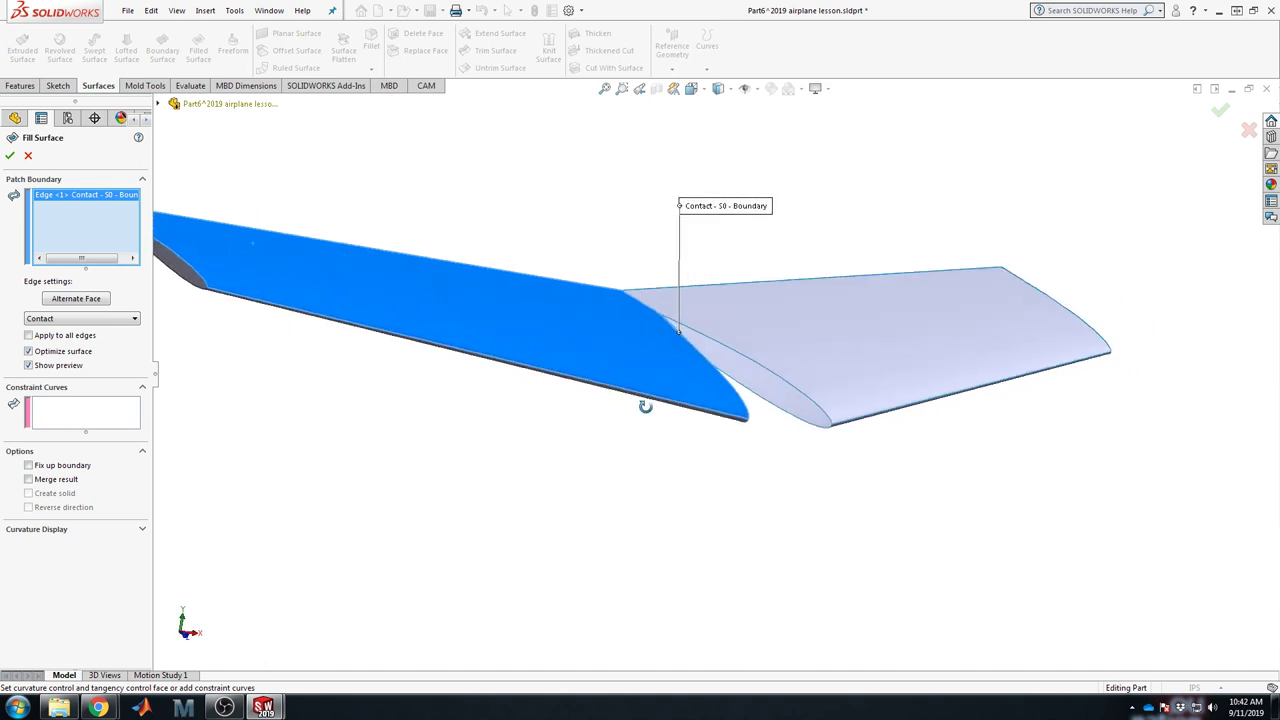
click(745, 362)
scroll(773, 402, down, 2)
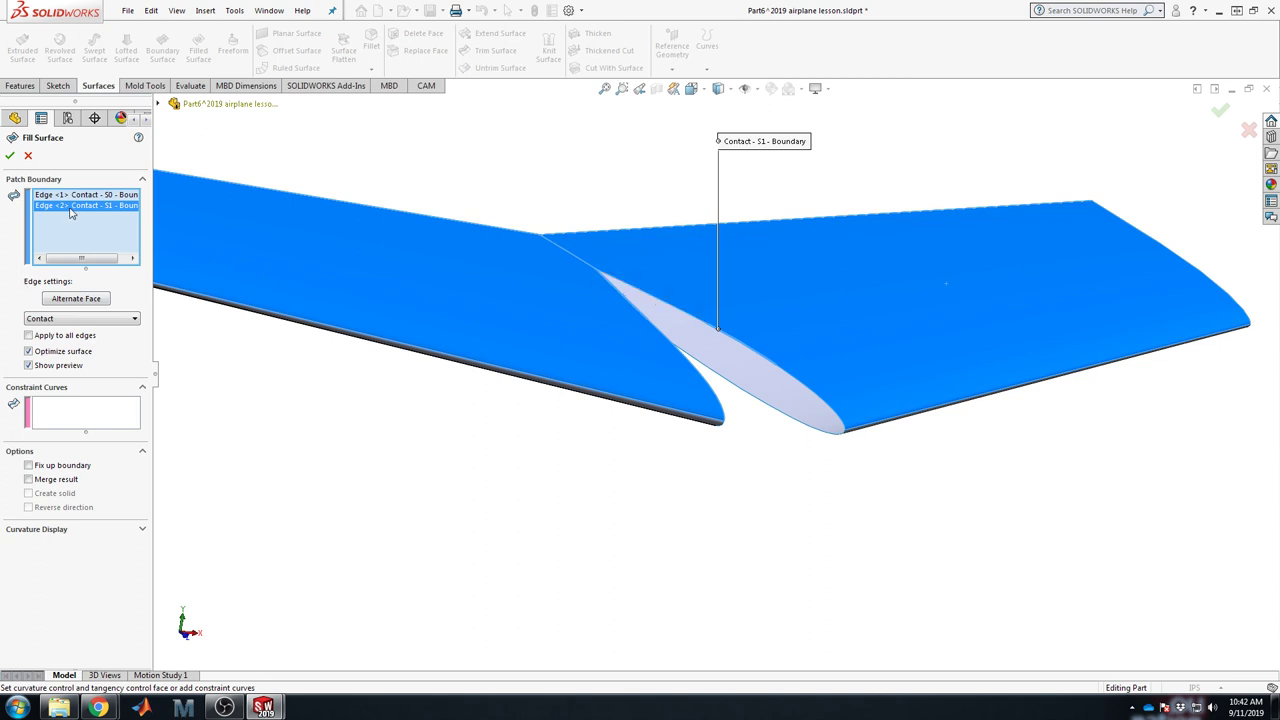
key(Delete)
key(Delete)
middle_drag(650, 396, 565, 390)
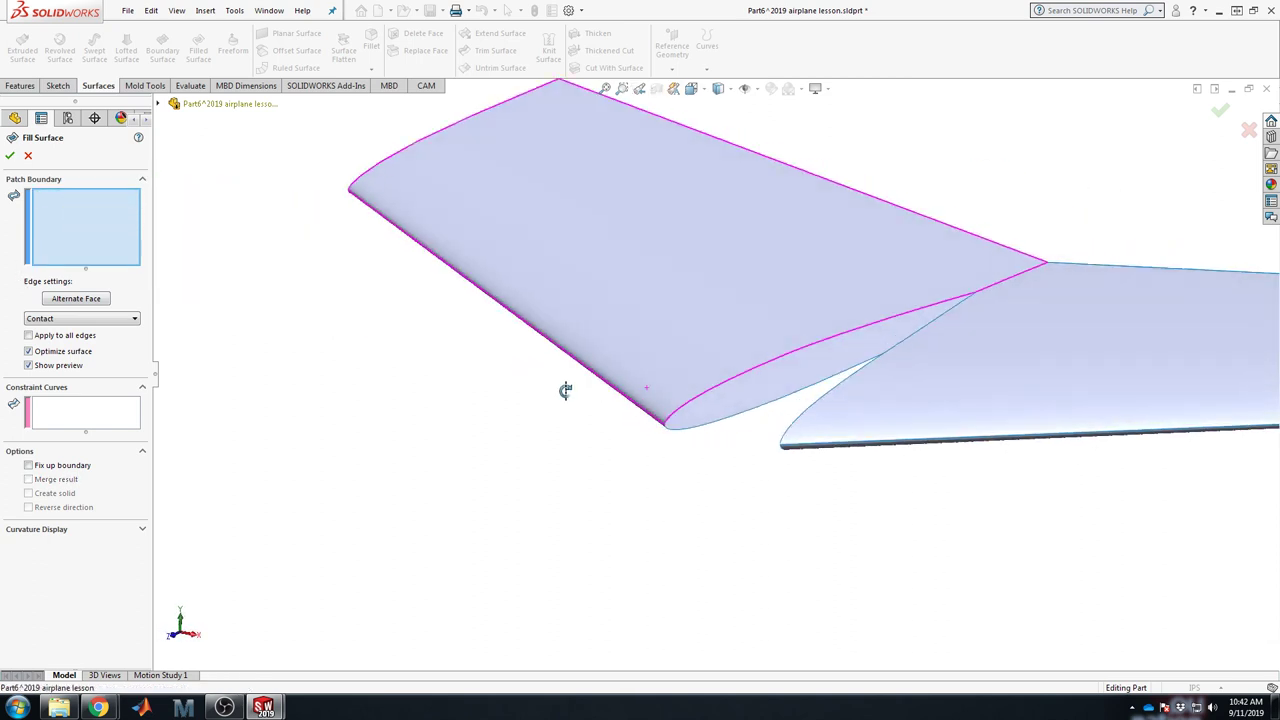
right_click(100, 229)
click(104, 216)
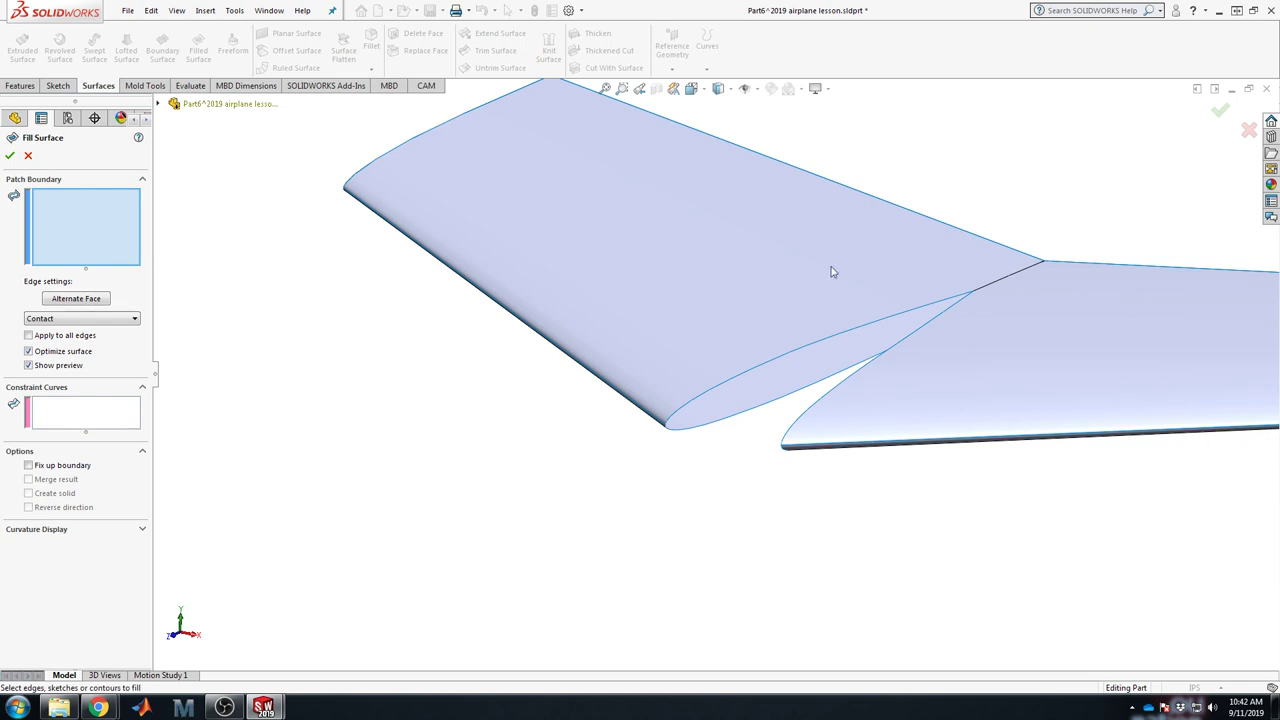
Step: Select the upper and lower edge segments around the left-hand tail half's root opening as the patch boundary
click(935, 308)
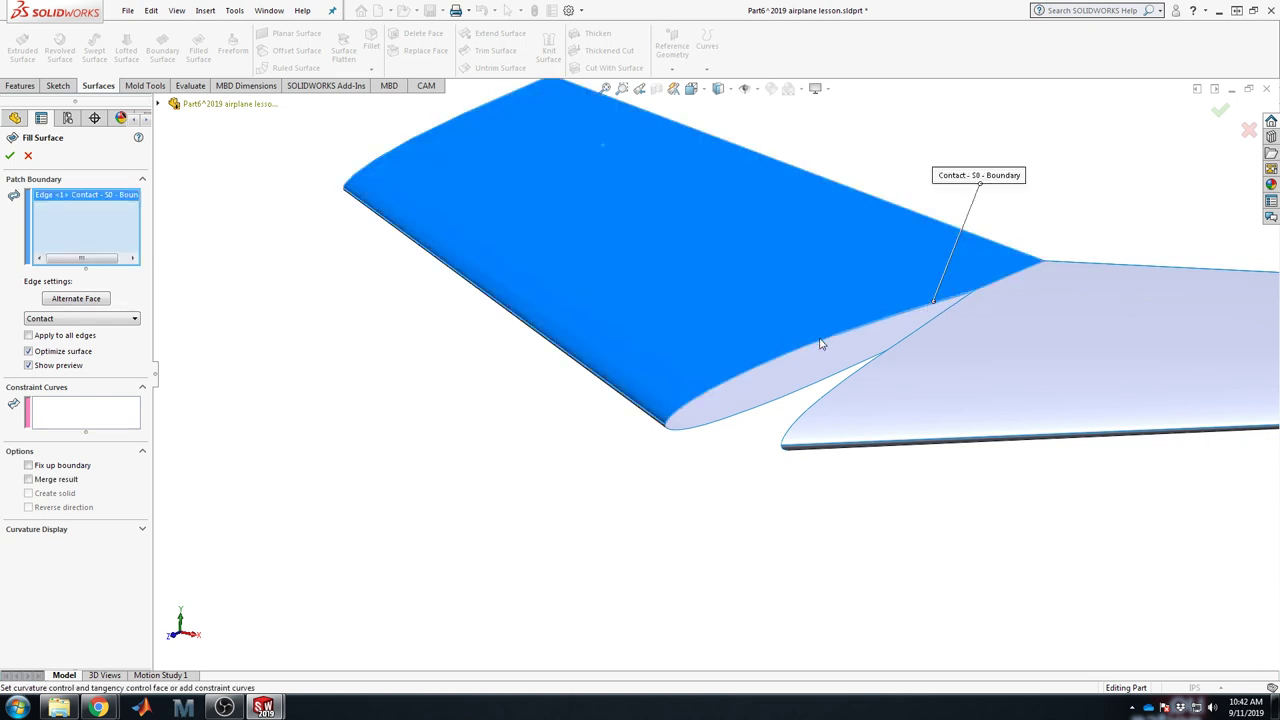
click(821, 346)
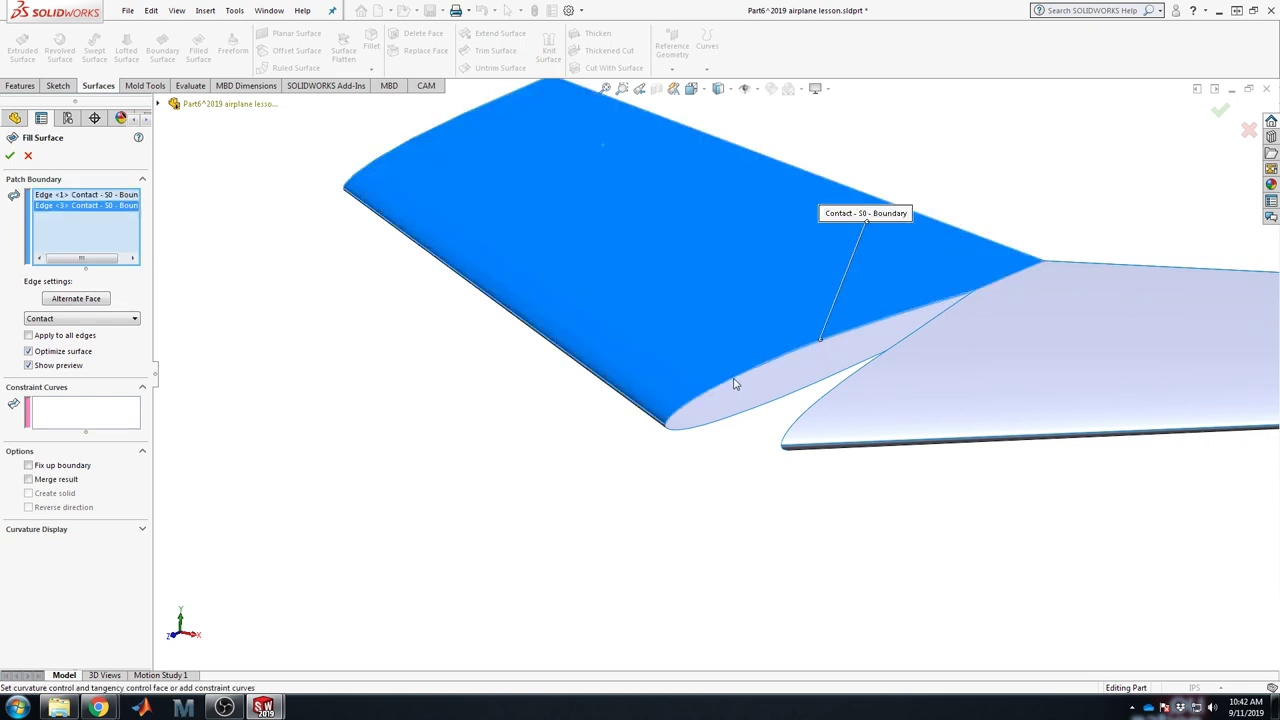
click(733, 383)
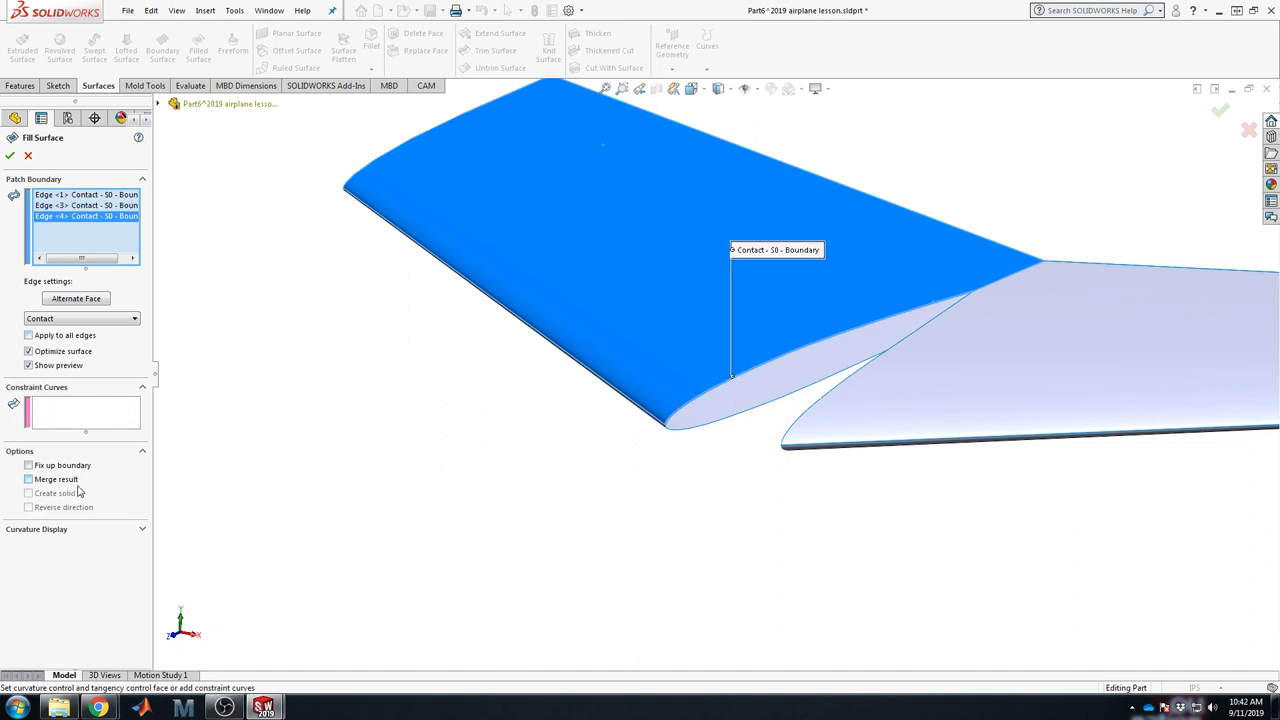
click(674, 436)
scroll(690, 425, down, 4)
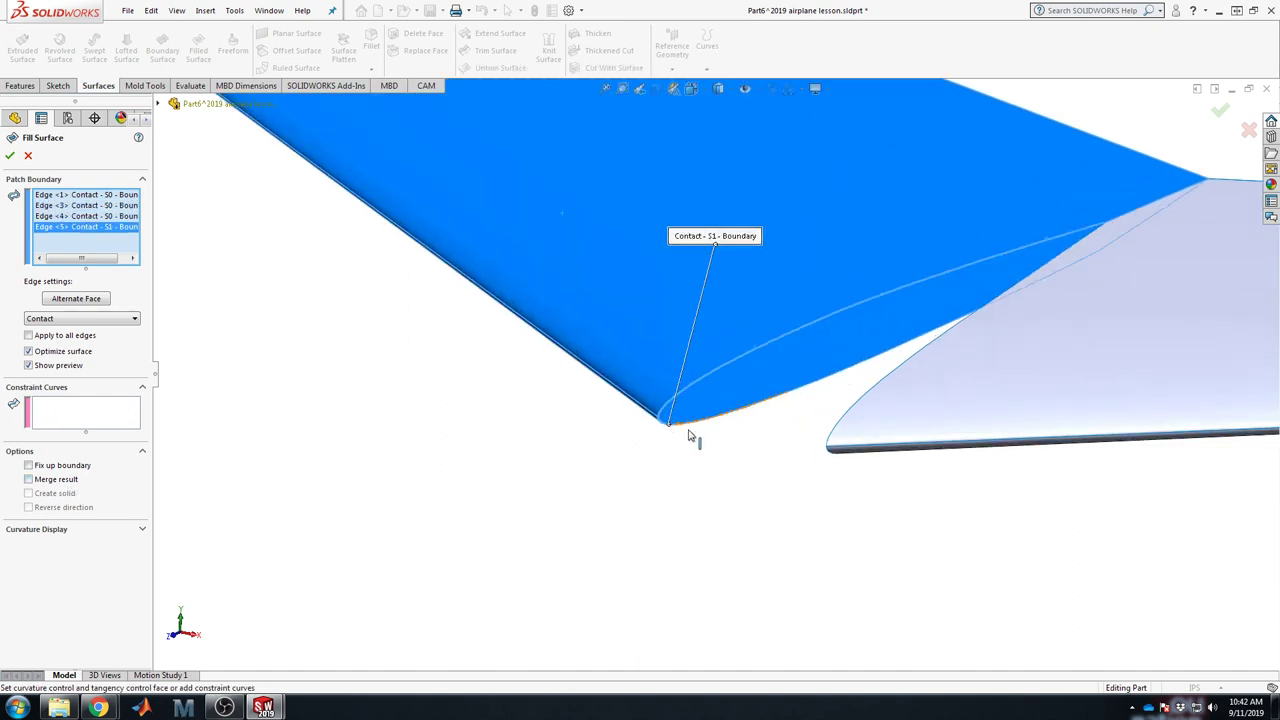
click(716, 403)
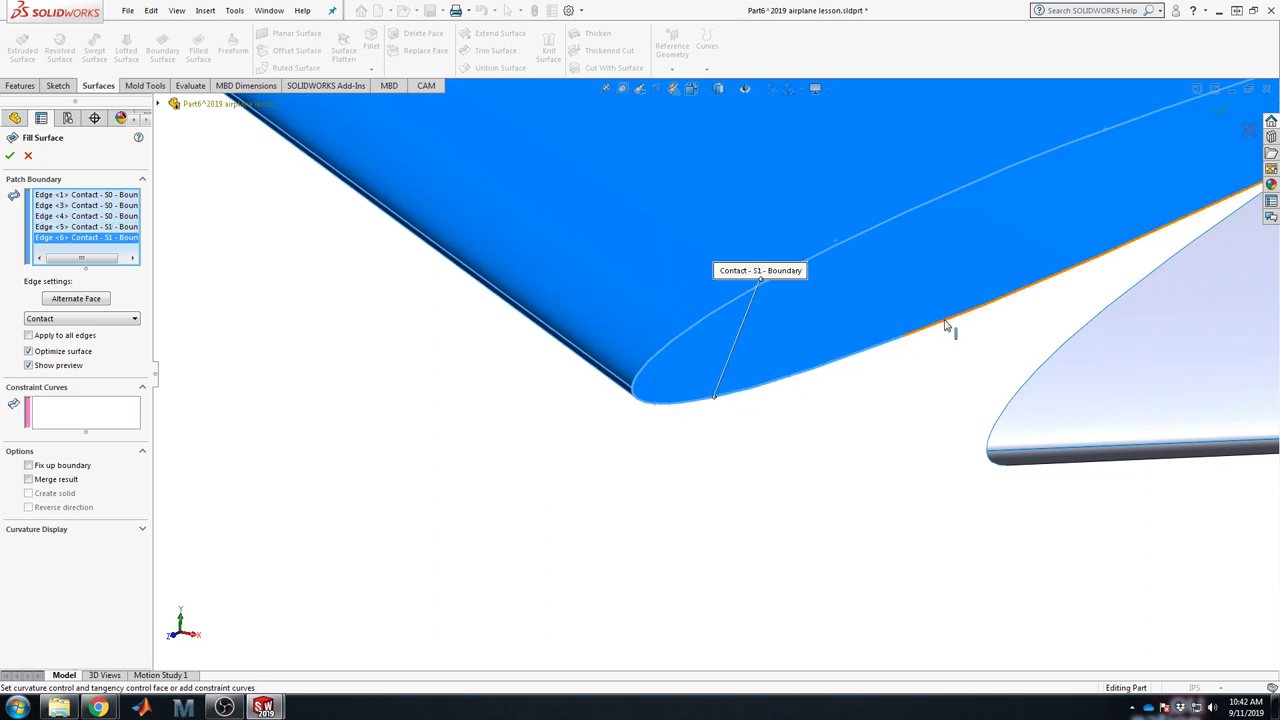
click(952, 327)
Step: Add the lower, leading and upper edge segments around the right-hand tail half's root opening to the patch boundary
middle_drag(1049, 314, 994, 286)
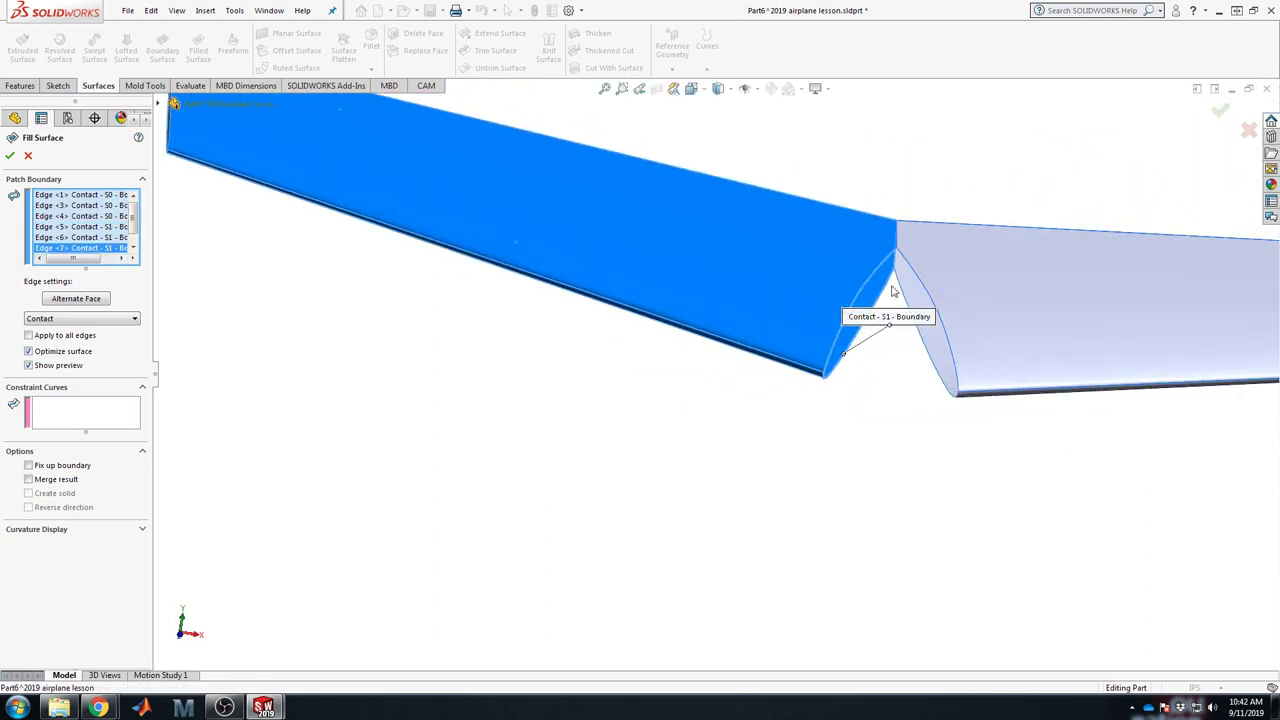
scroll(857, 295, down, 3)
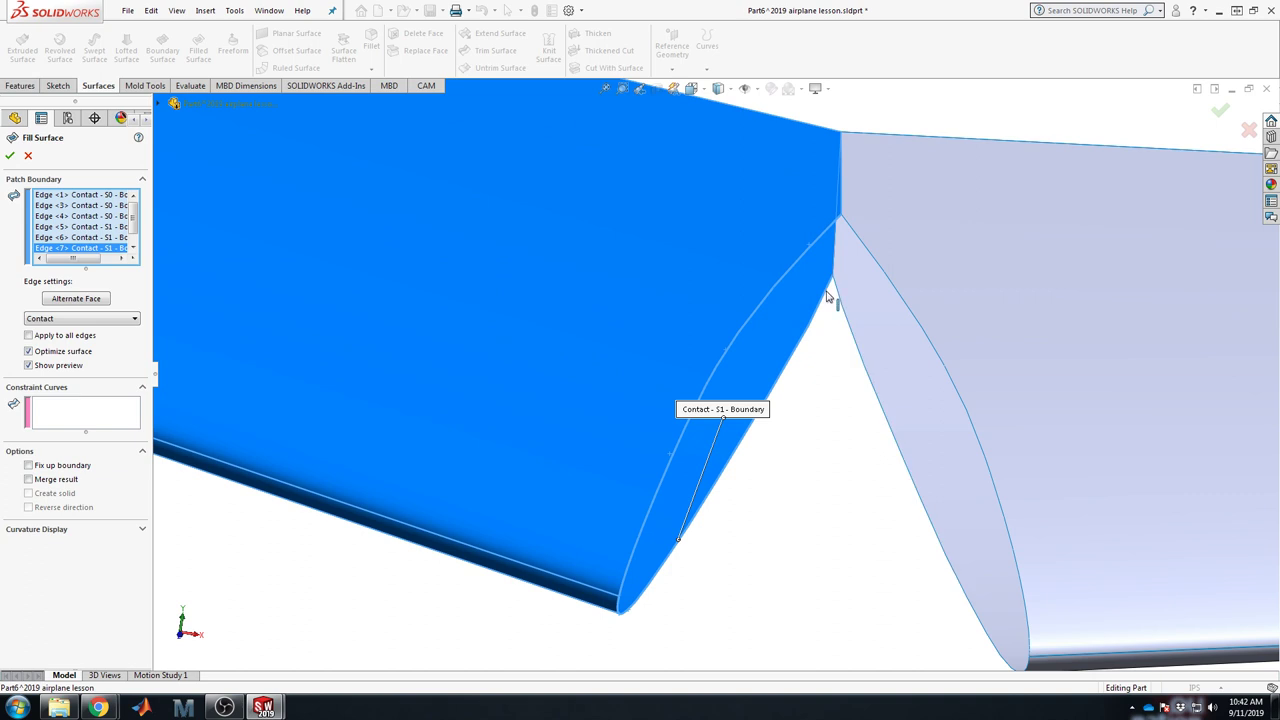
click(890, 412)
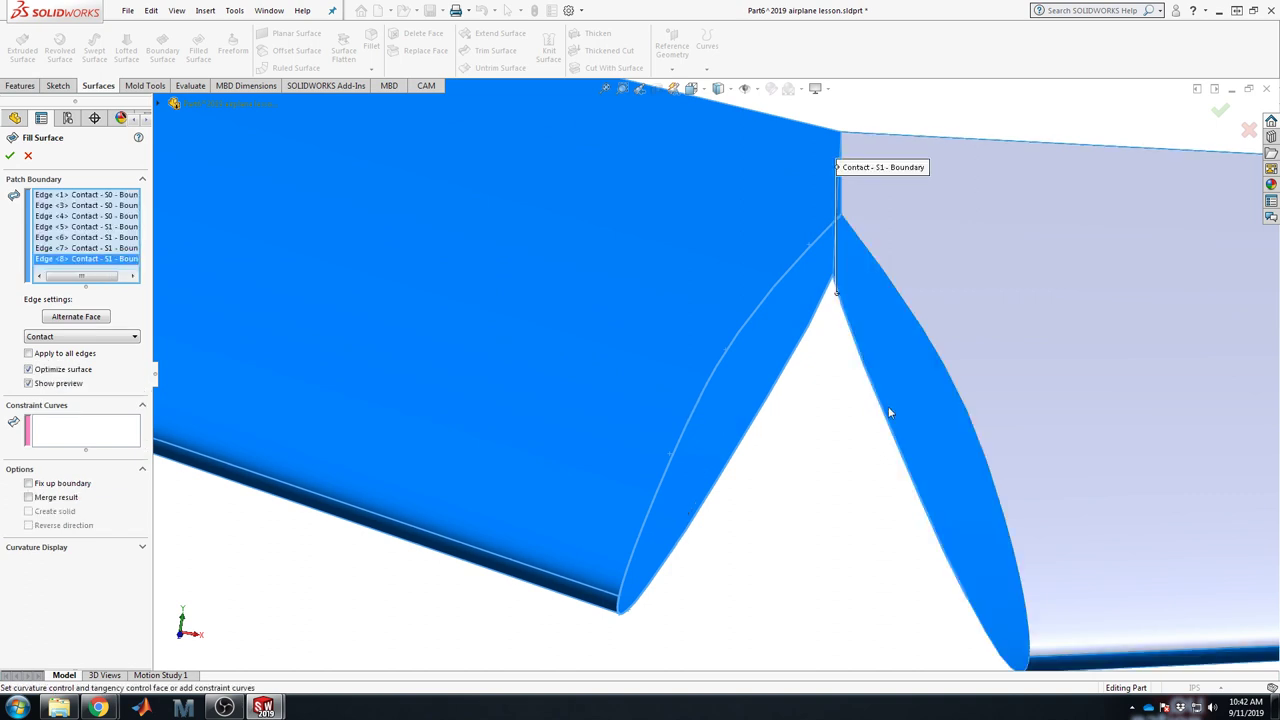
click(986, 634)
scroll(1000, 655, down, 2)
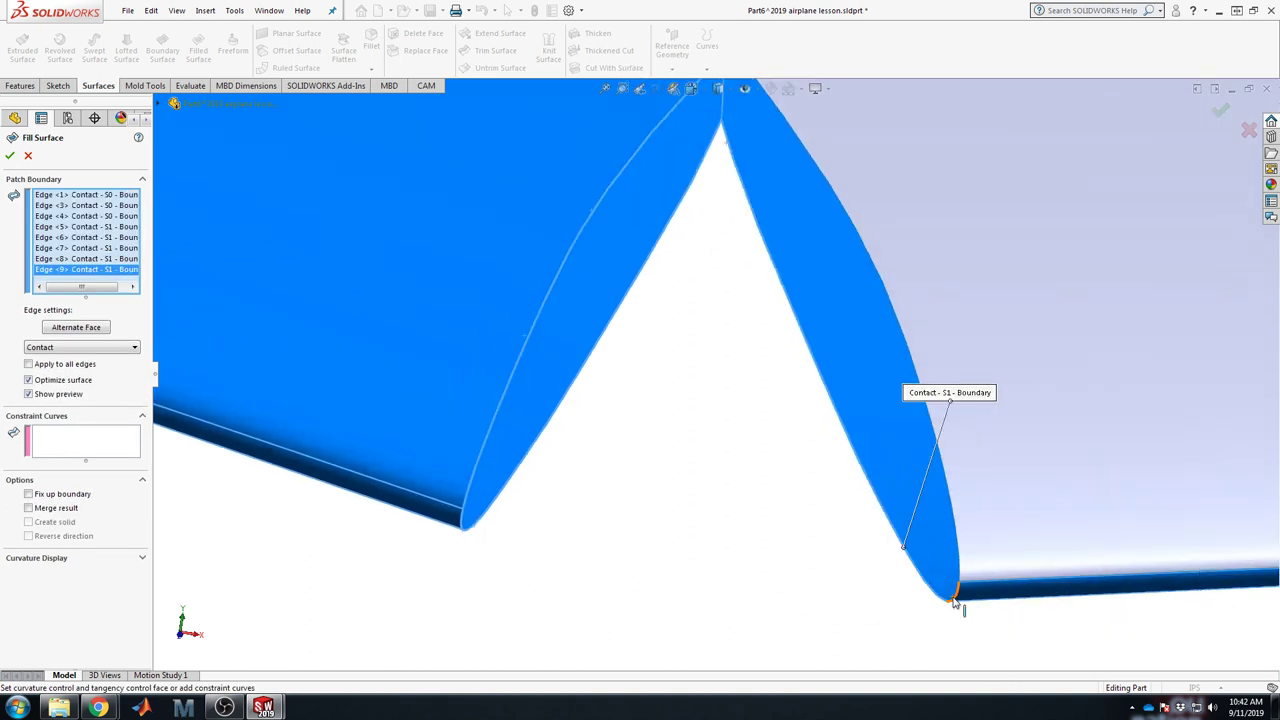
click(962, 576)
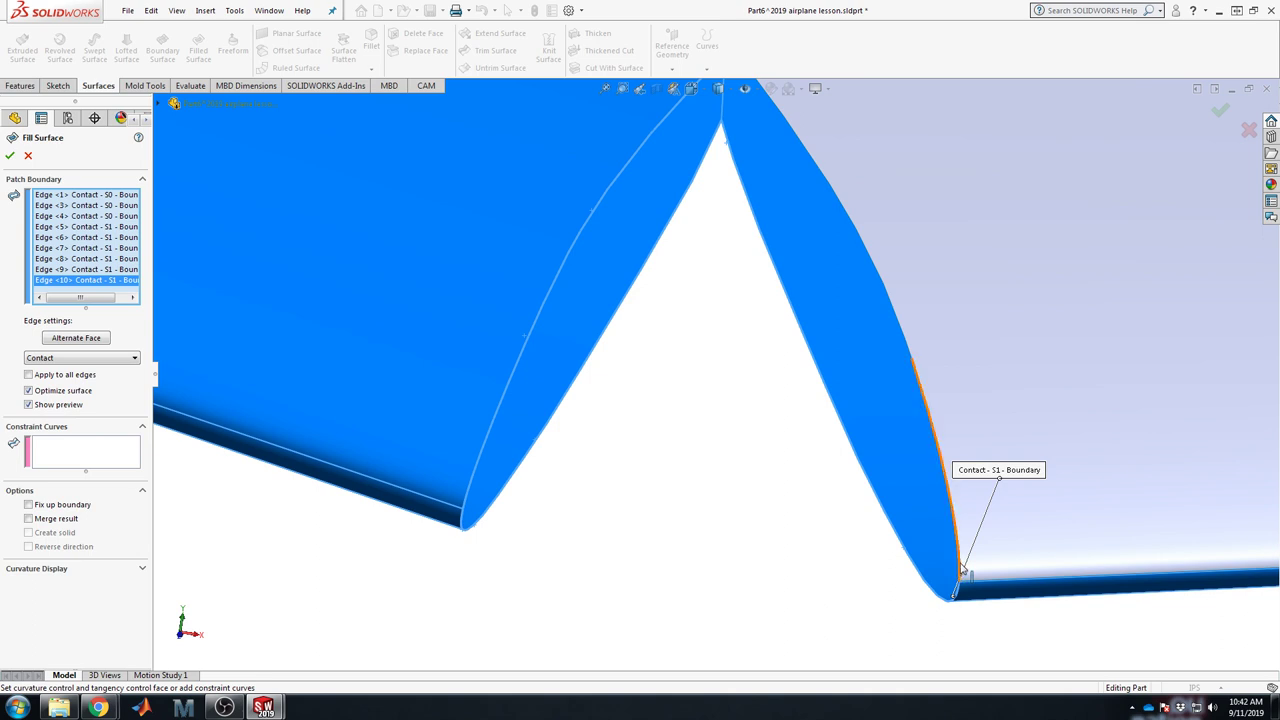
click(962, 569)
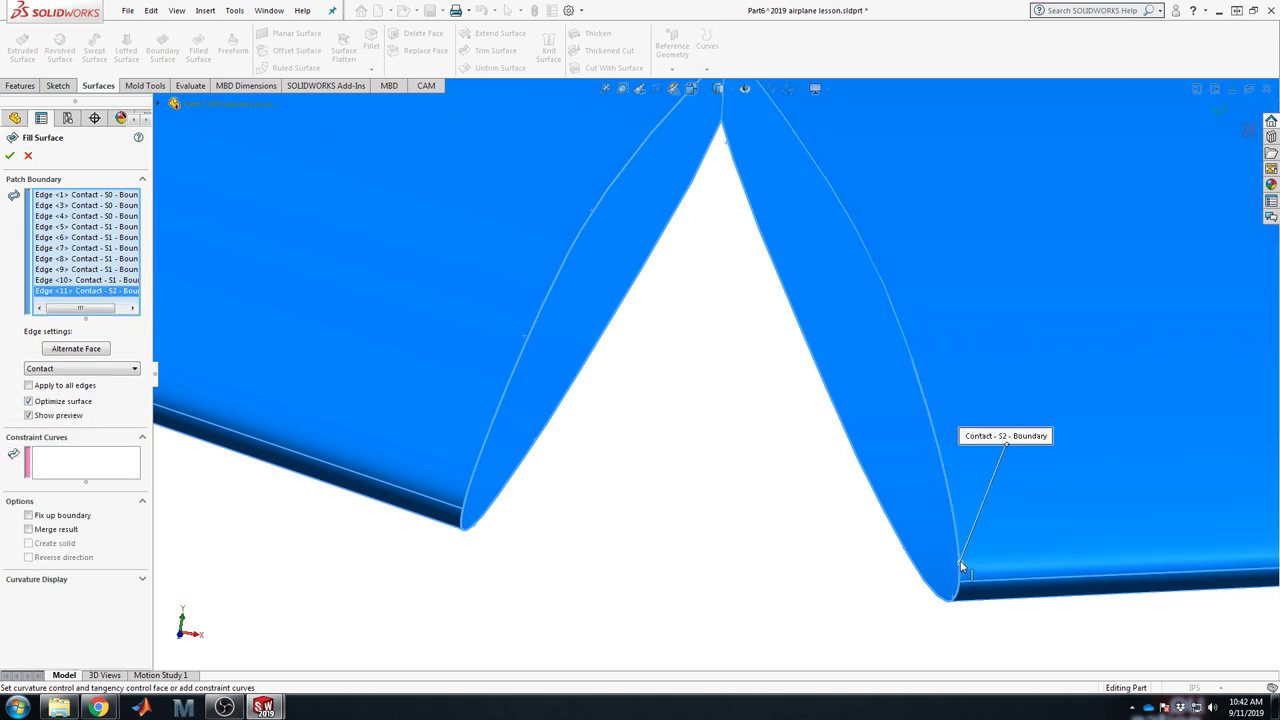
click(891, 298)
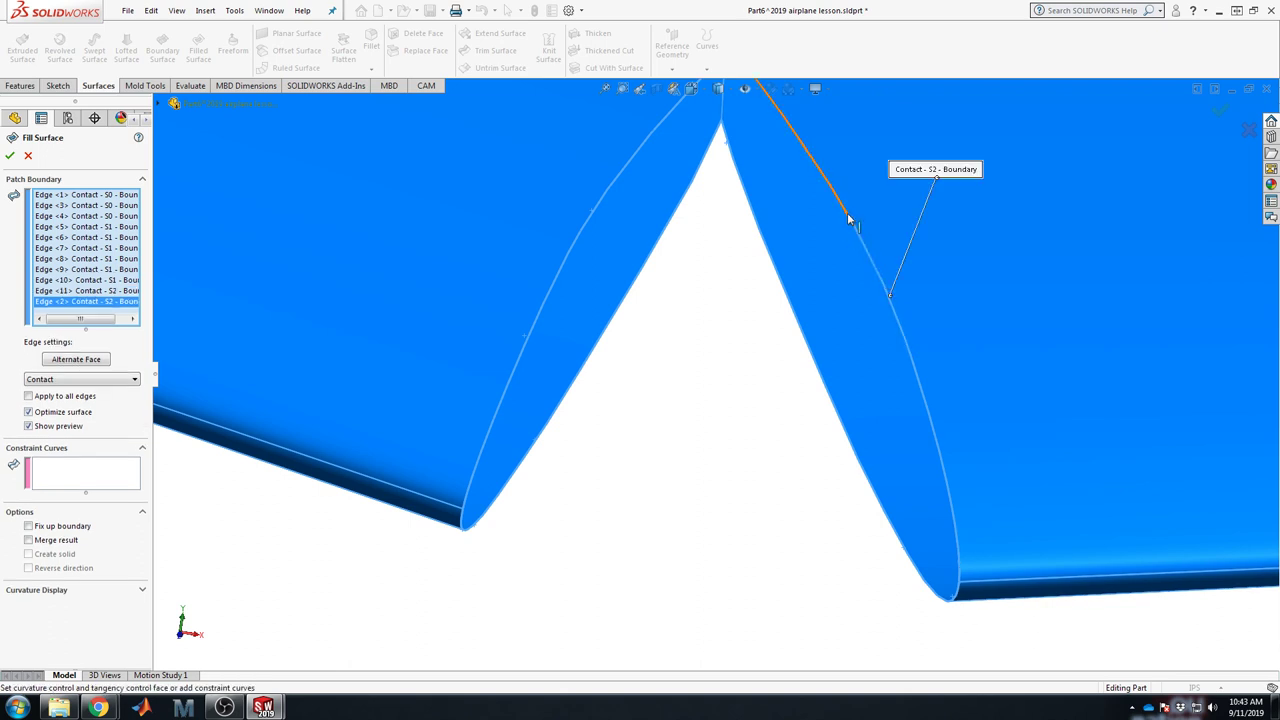
click(846, 214)
Step: Try to create the filled surface from the selected root edges of both tail halves, and leave the command
scroll(795, 206, up, 3)
scroll(764, 285, down, 1)
scroll(764, 286, up, 3)
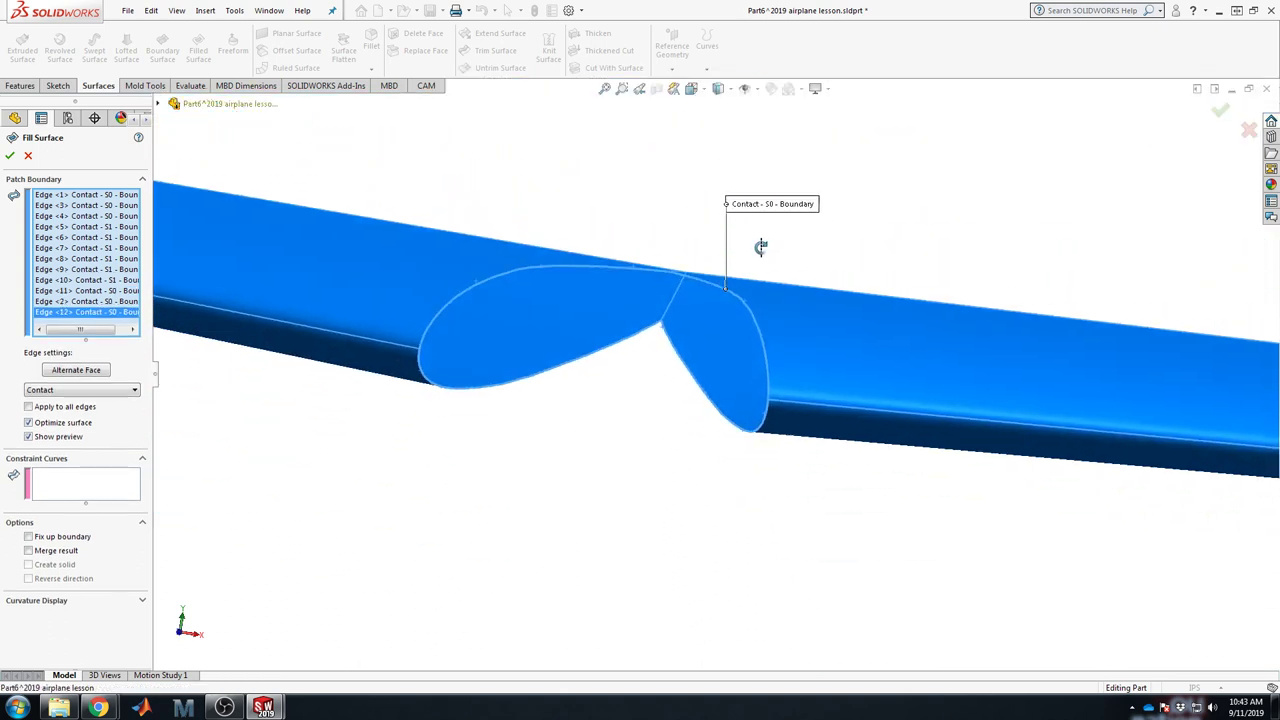
click(9, 156)
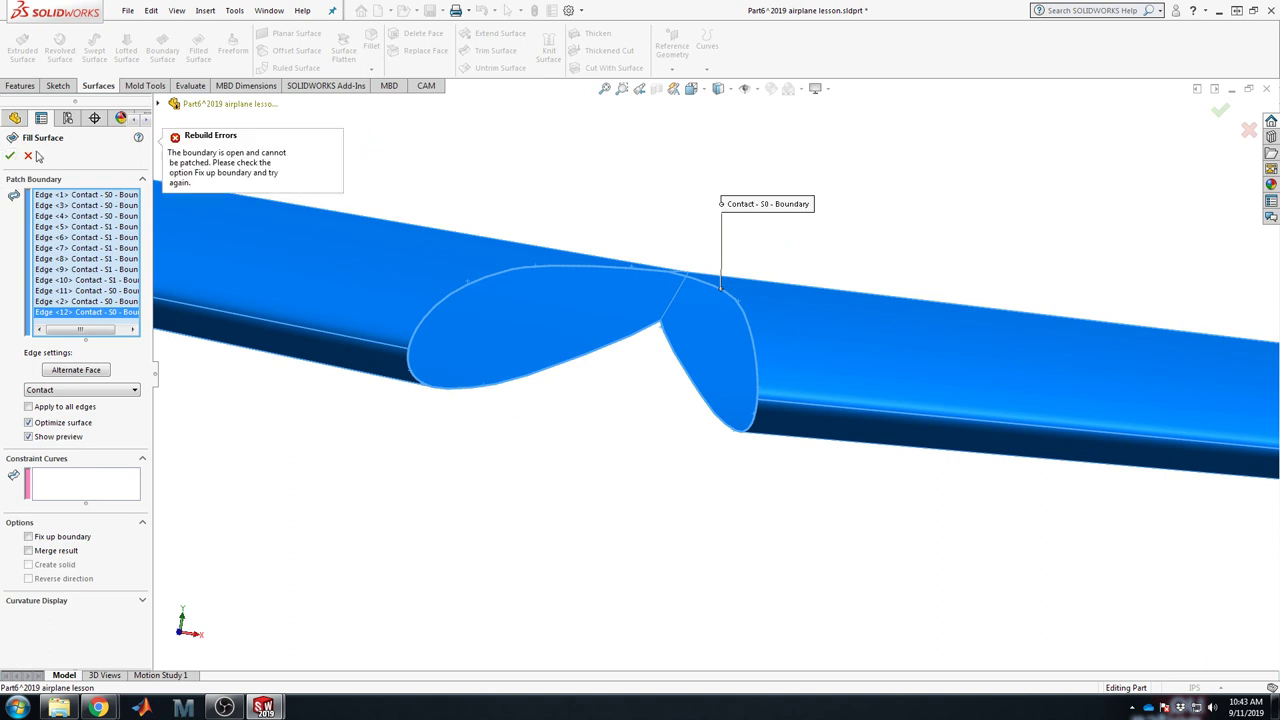
click(29, 156)
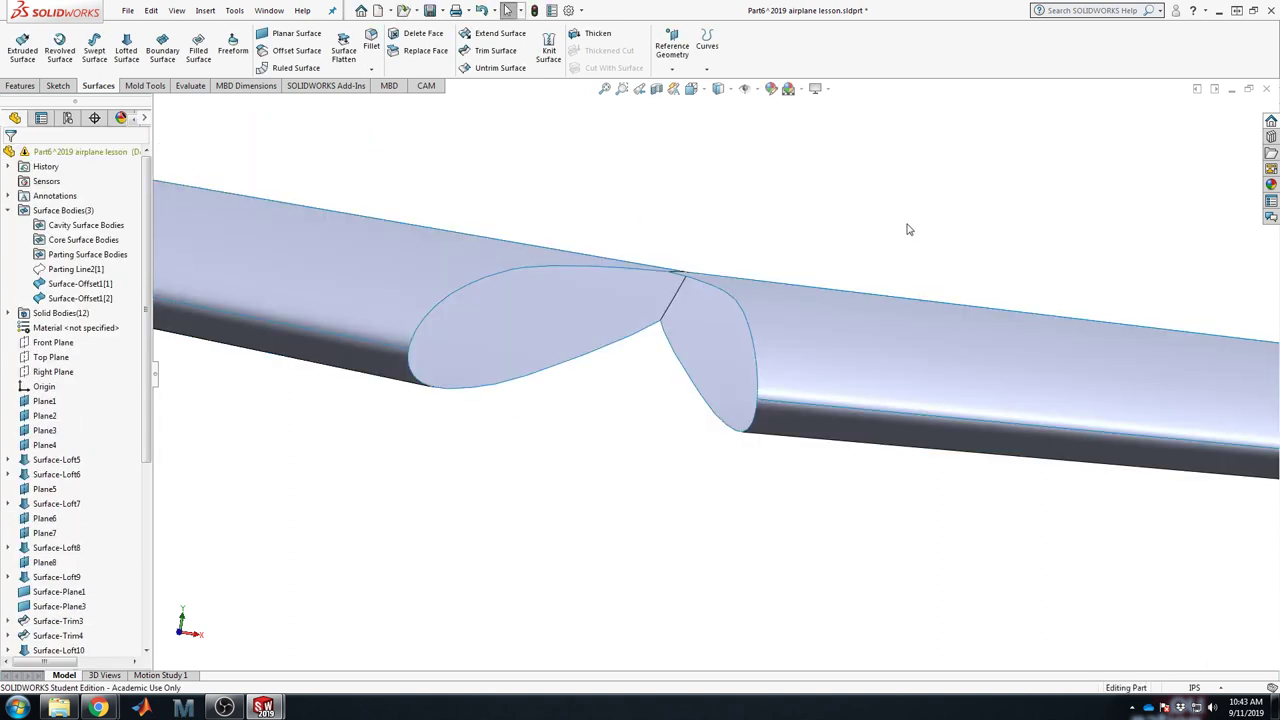
Step: Start a Lofted Surface and try the left-hand tail half's upper root edge as a profile, clearing the selection
click(126, 50)
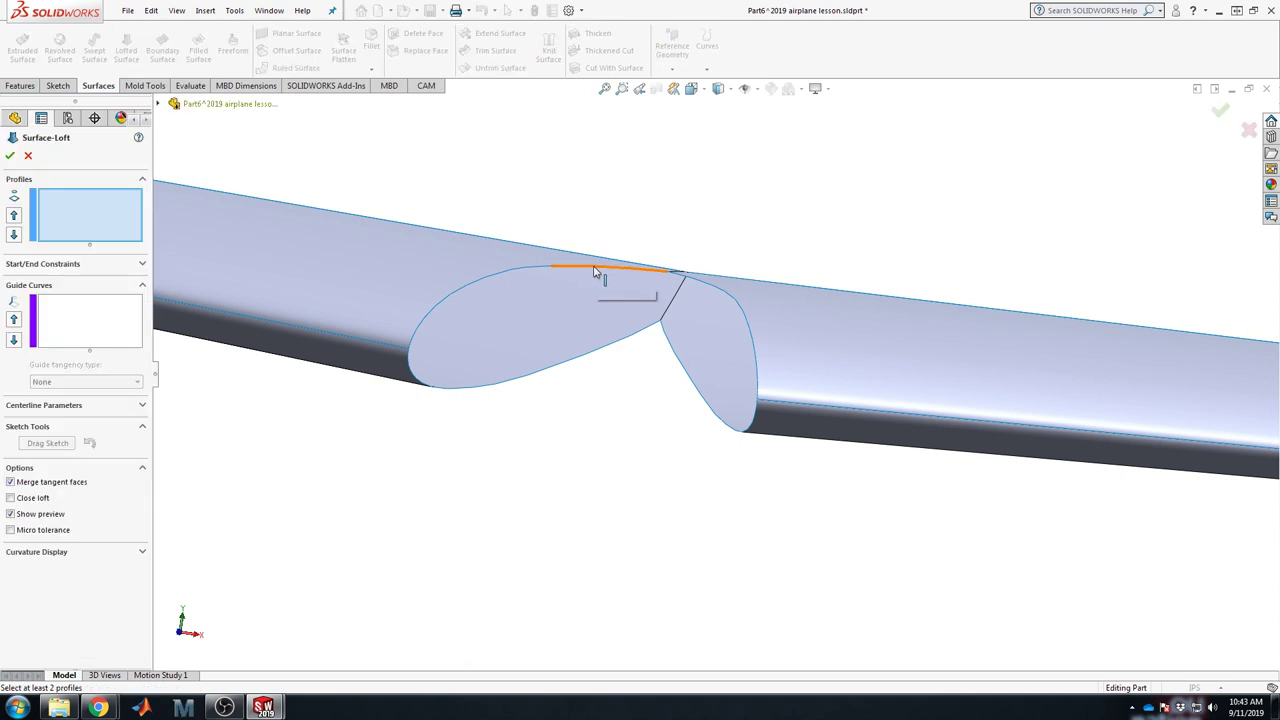
middle_drag(653, 249, 571, 371)
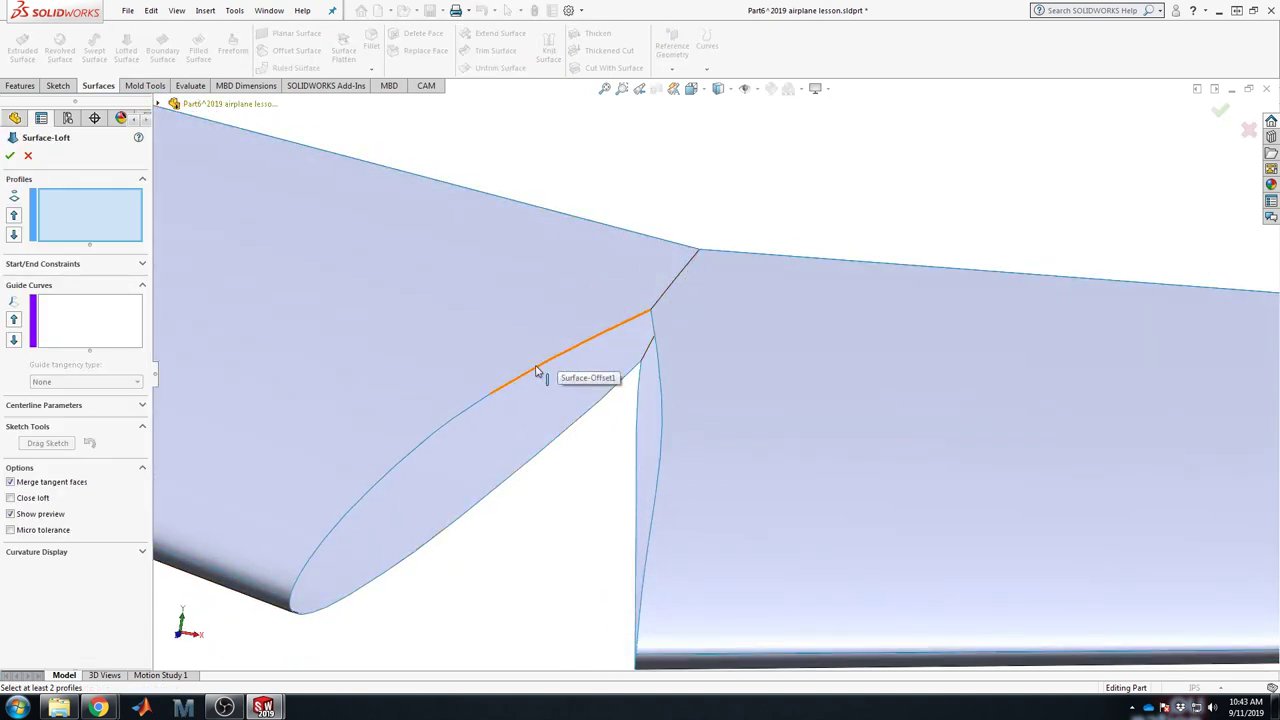
click(539, 375)
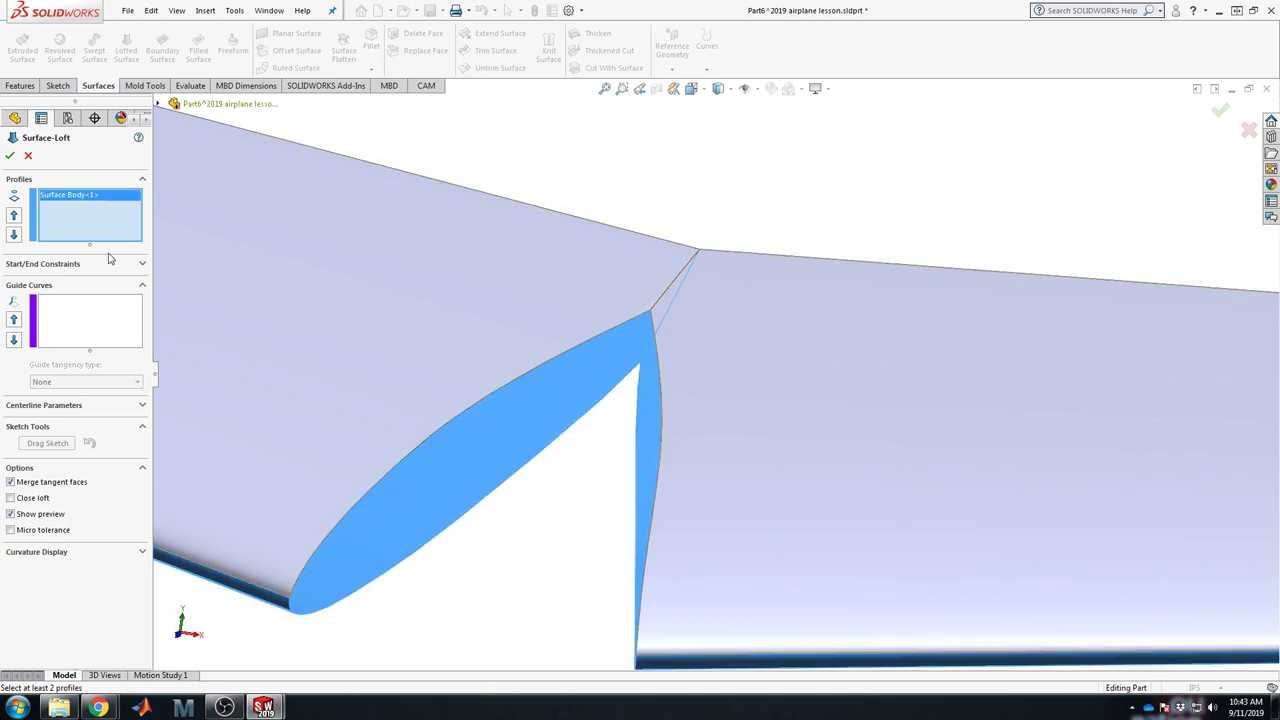
key(Delete)
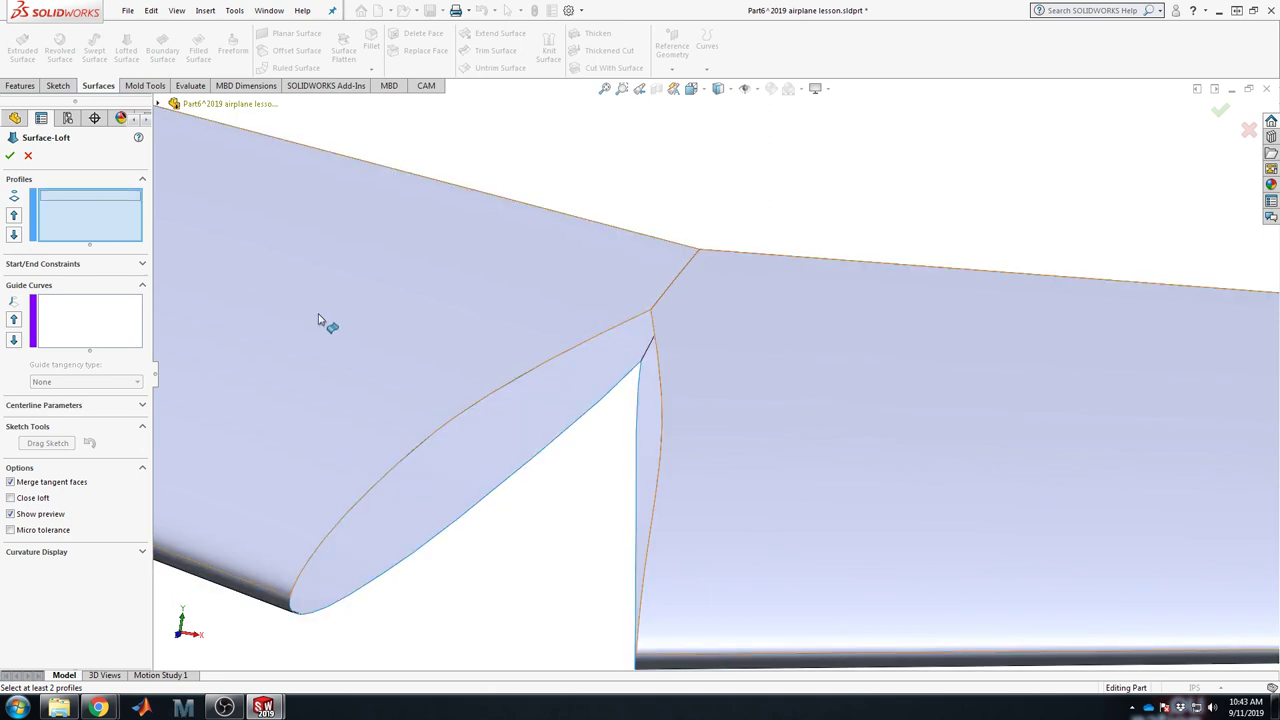
click(500, 388)
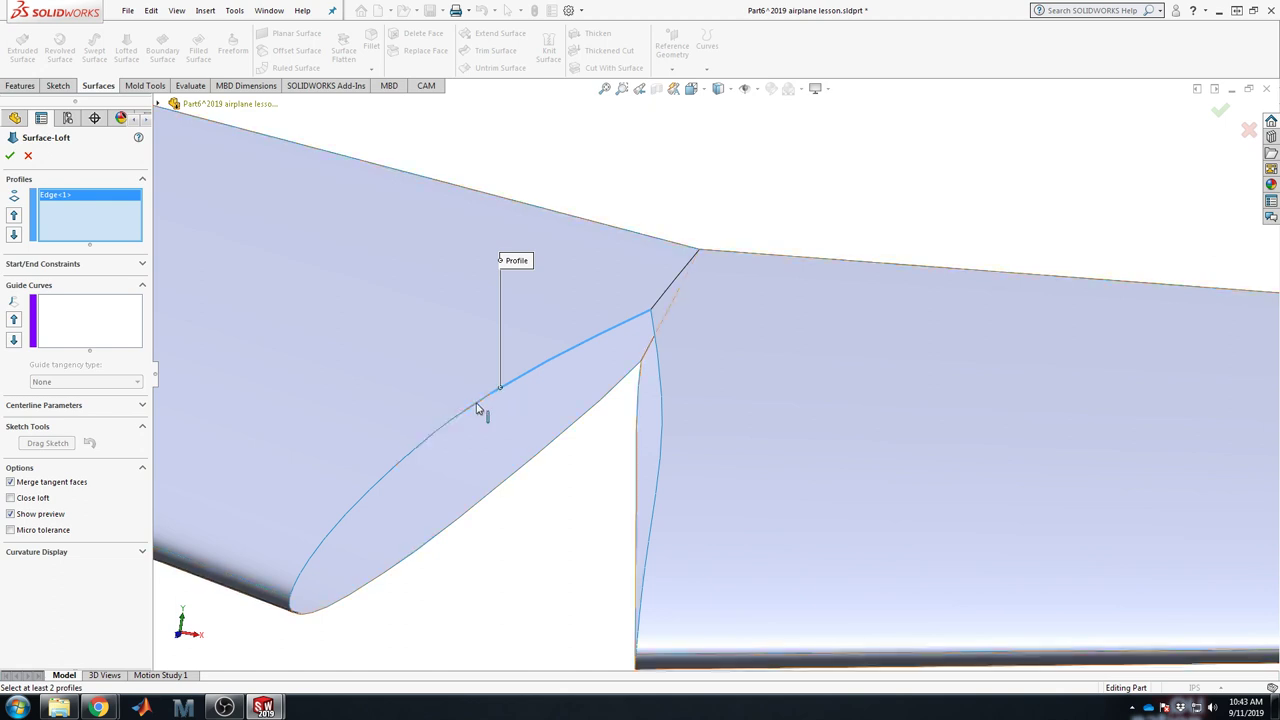
right_click(70, 211)
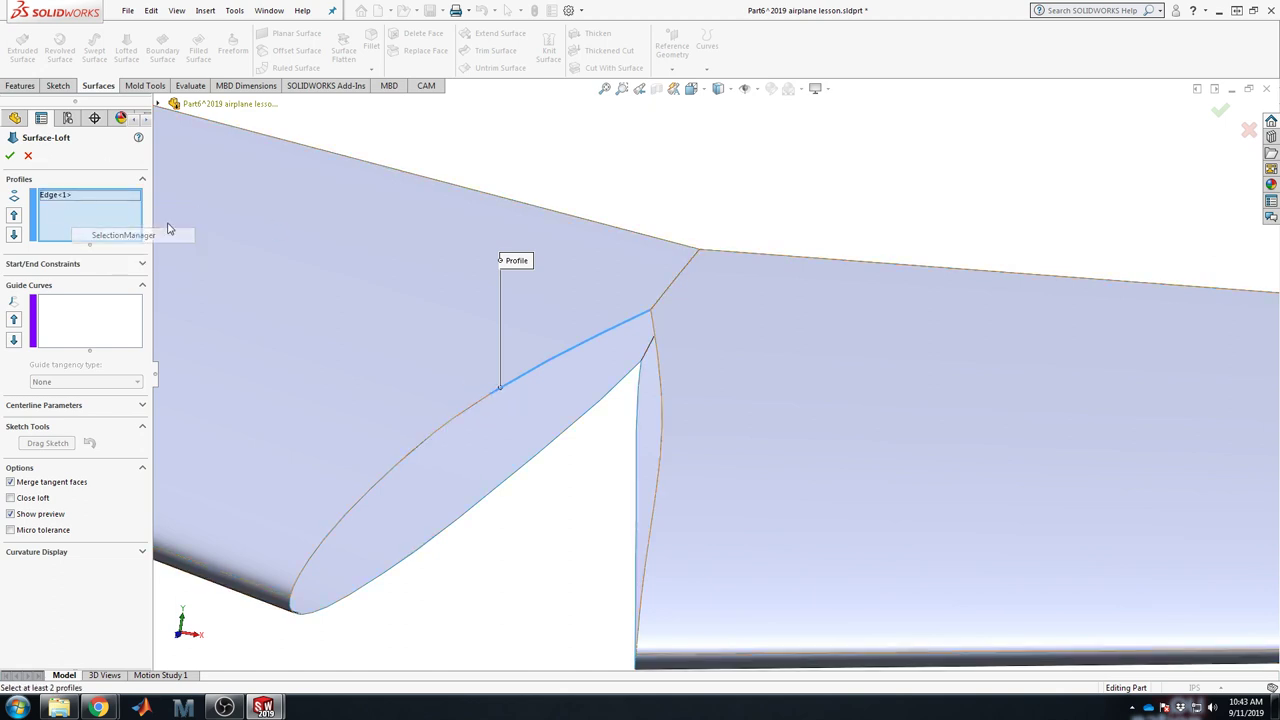
click(123, 235)
click(126, 150)
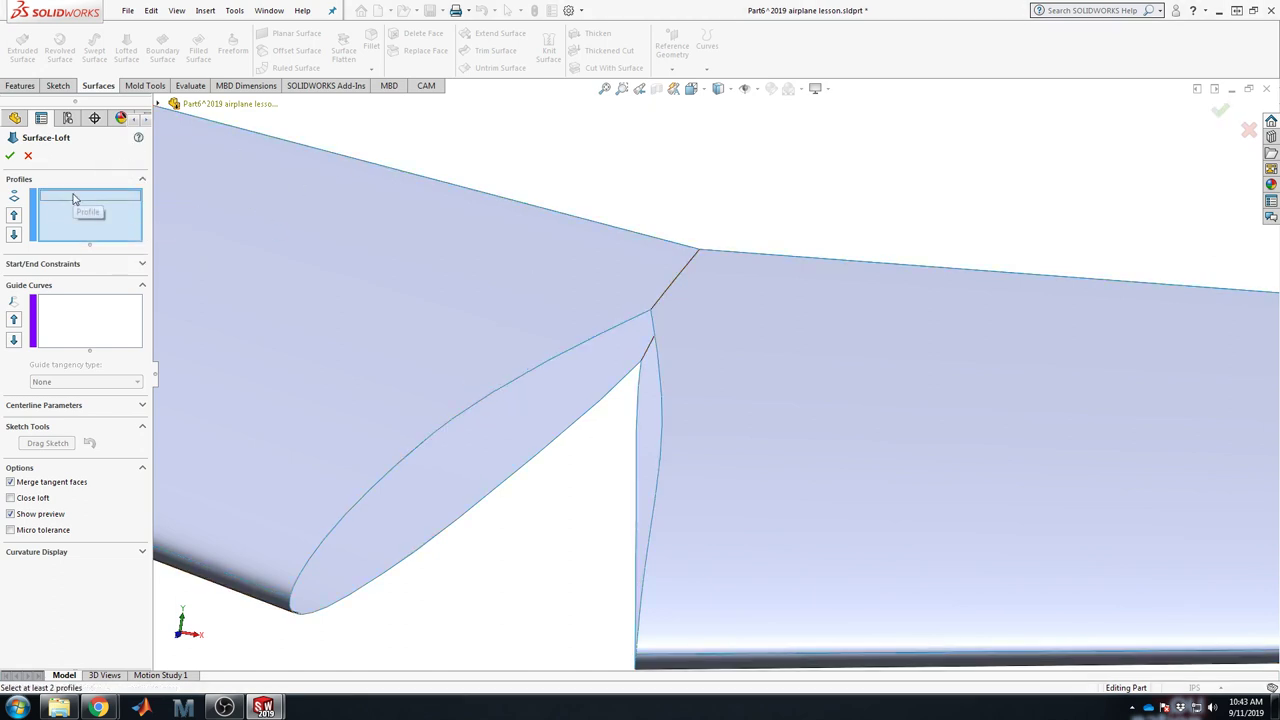
Step: Try to group the left-hand tail half's upper and leading root edge segments into one loft profile, and leave the command
right_click(74, 199)
click(115, 222)
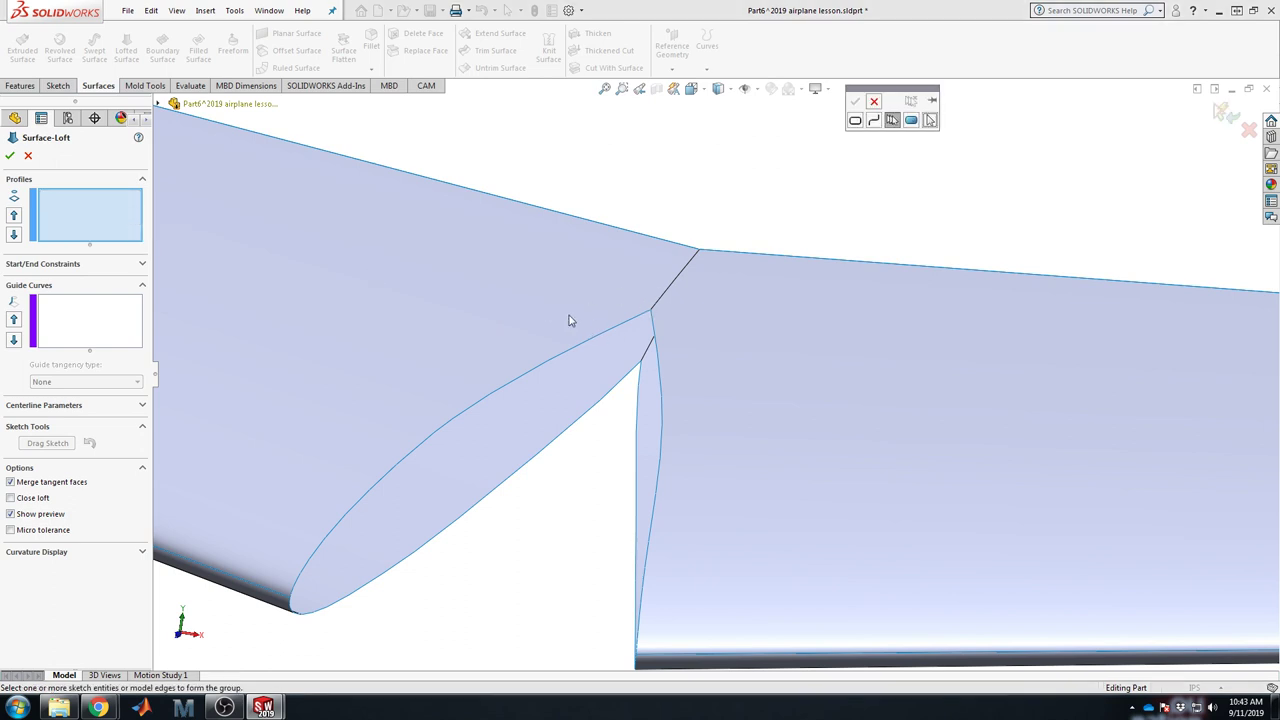
click(576, 351)
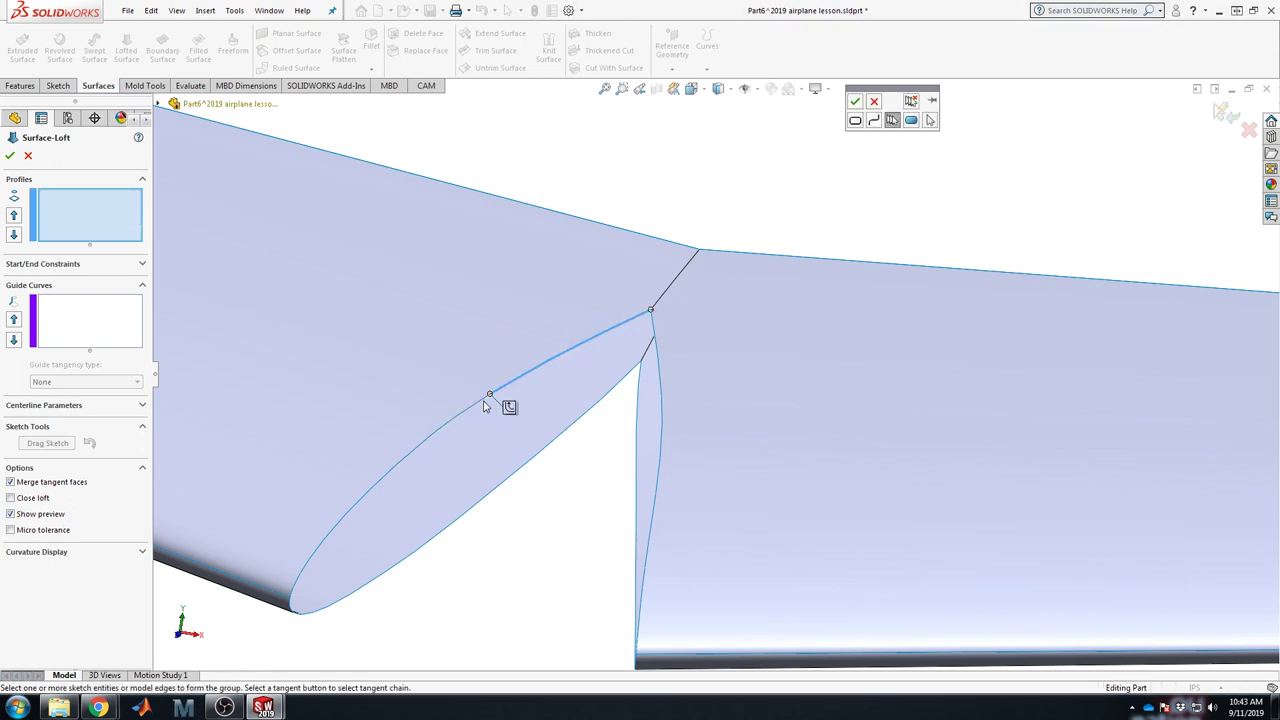
click(376, 487)
scroll(305, 638, down, 10)
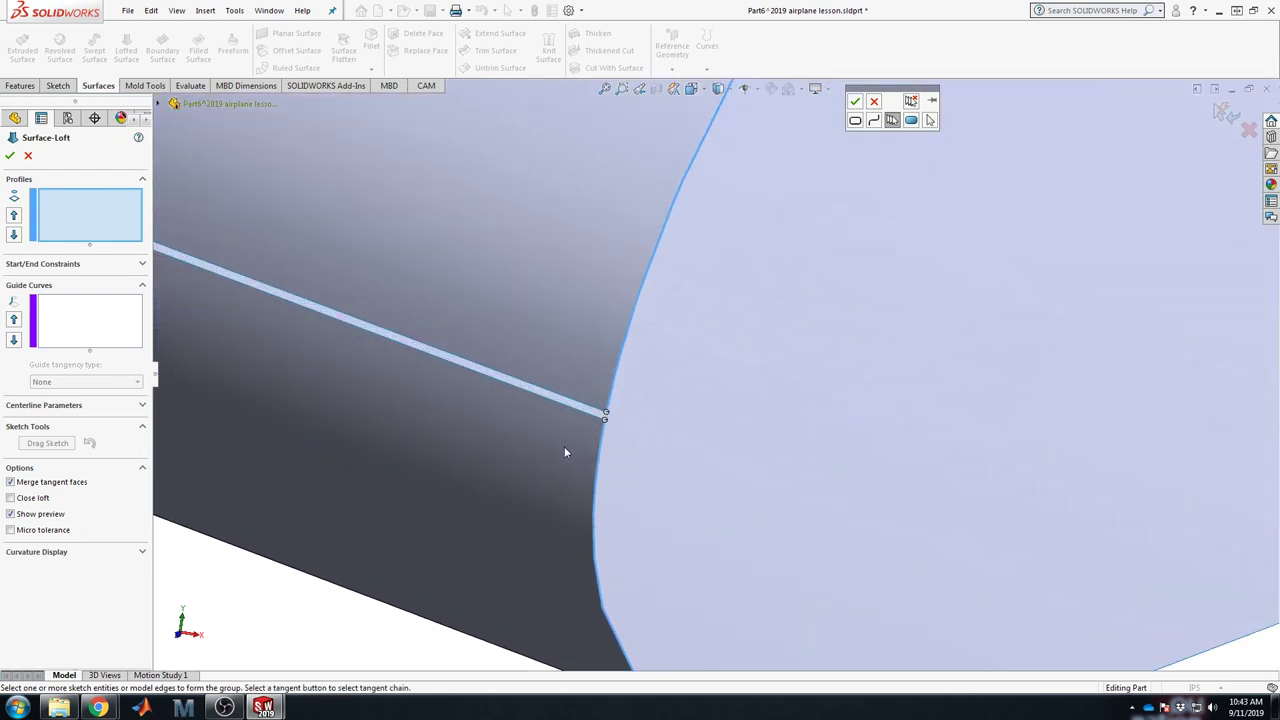
scroll(645, 410, up, 8)
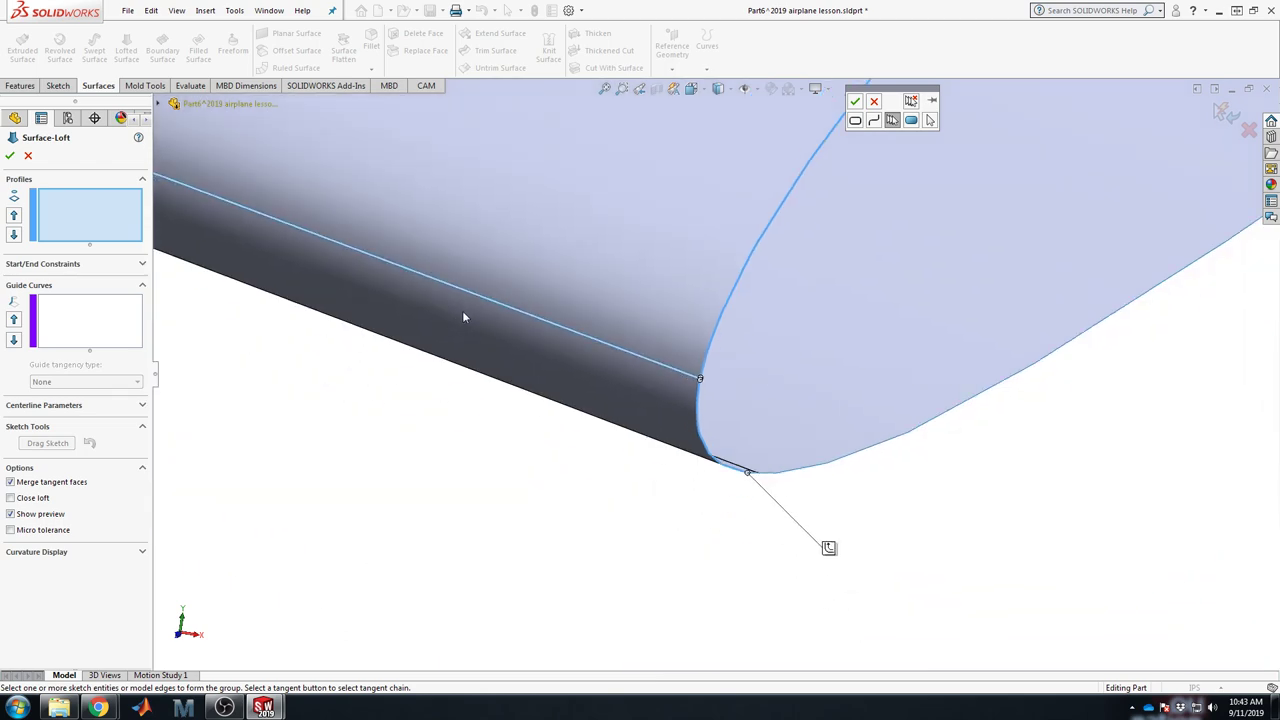
scroll(400, 268, down, 10)
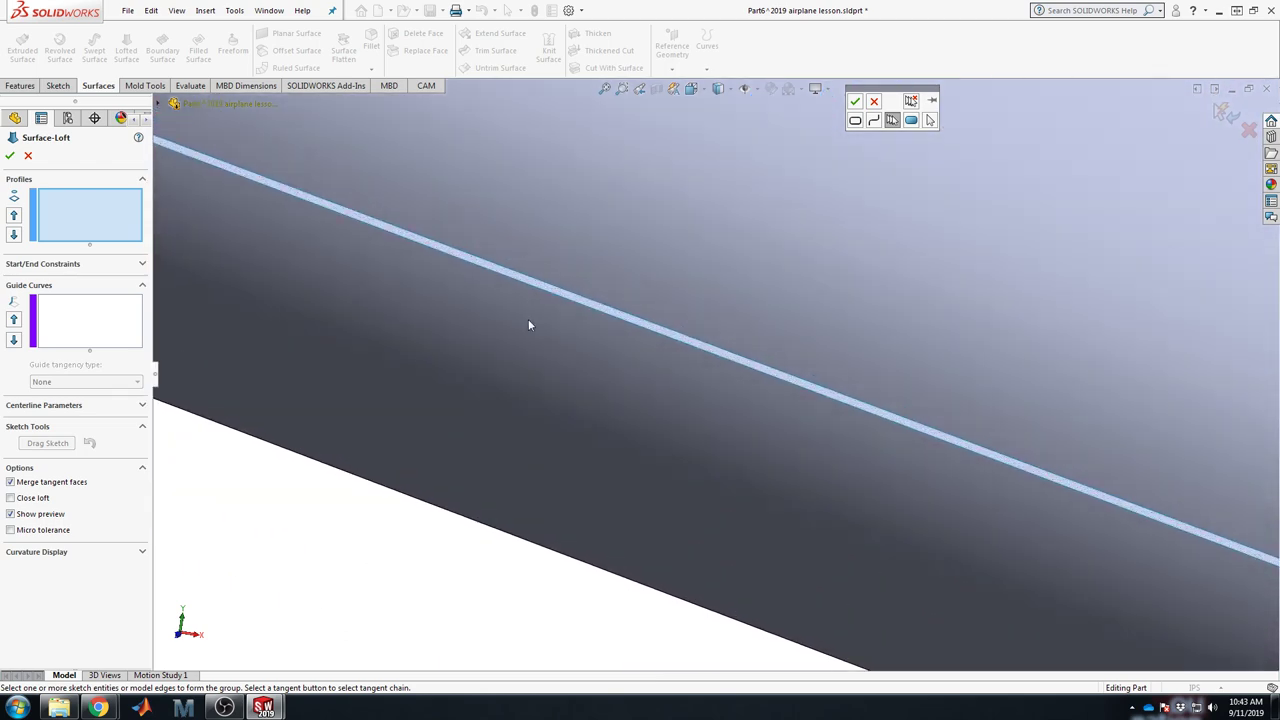
scroll(530, 323, up, 10)
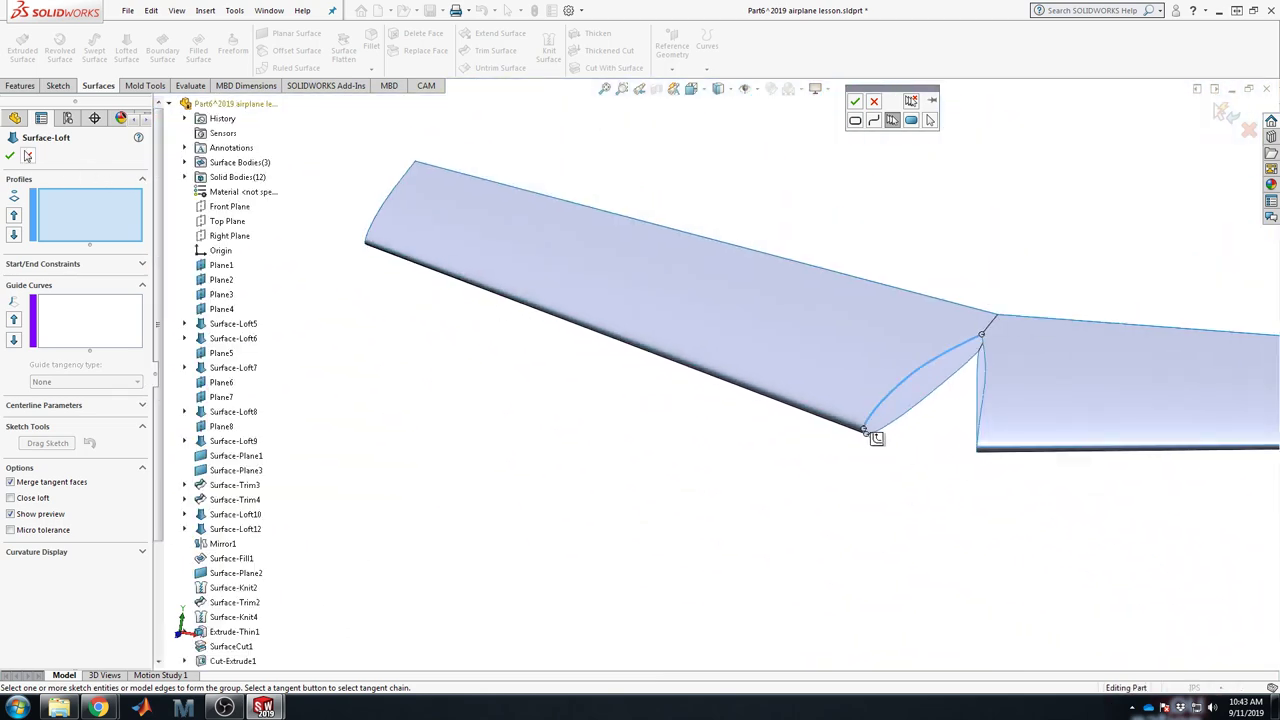
click(28, 155)
Step: Knit the two offset tail-half surfaces into a single surface body, without merging entities
scroll(650, 370, up, 4)
scroll(1000, 357, down, 5)
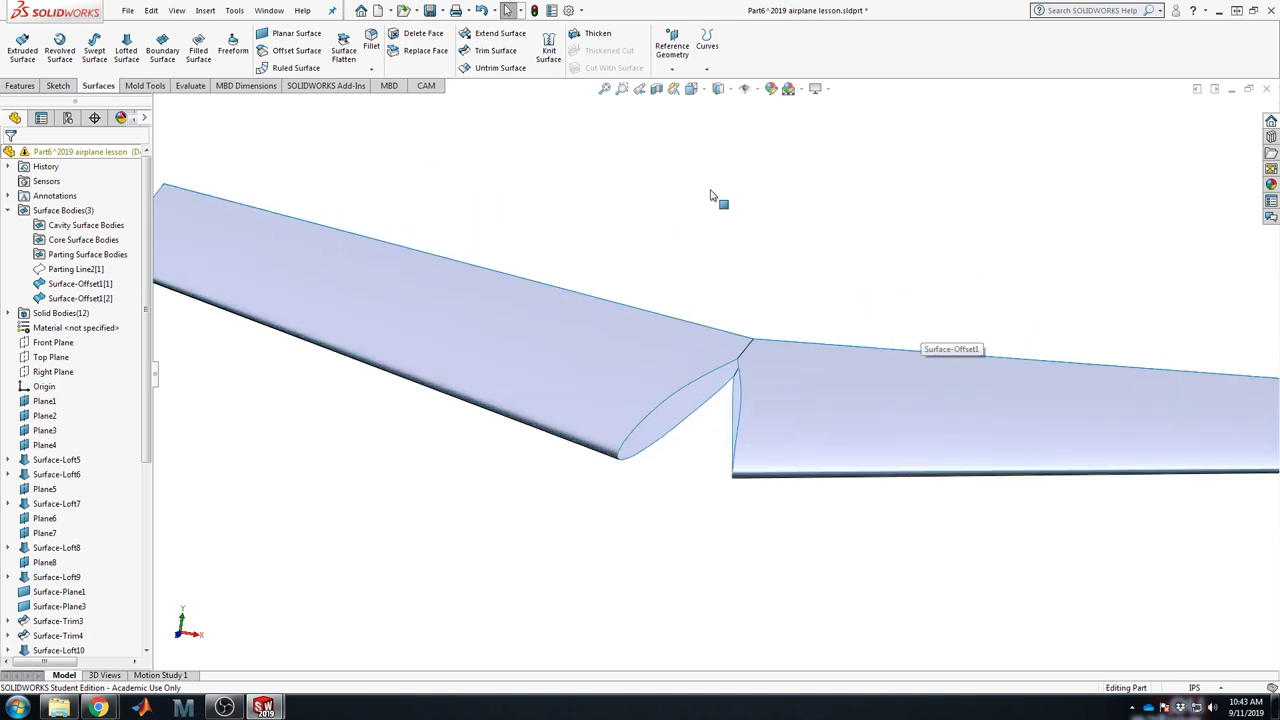
click(549, 52)
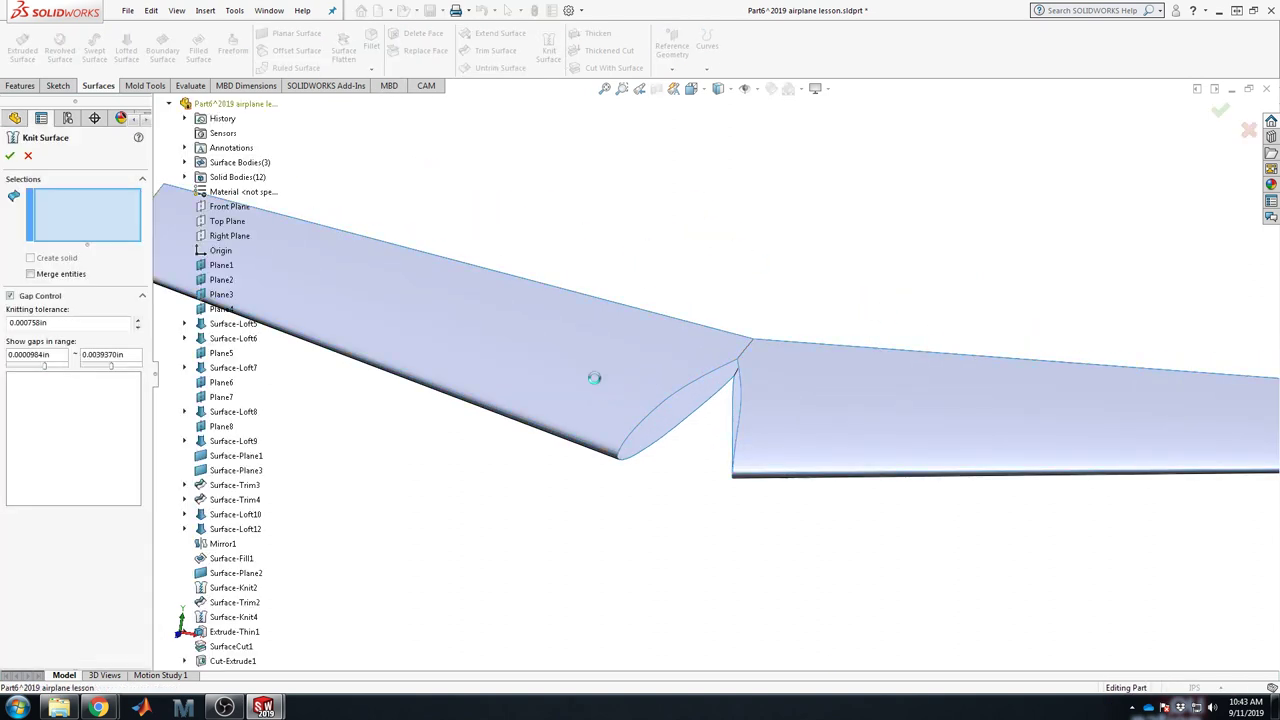
click(594, 378)
middle_drag(714, 486, 714, 400)
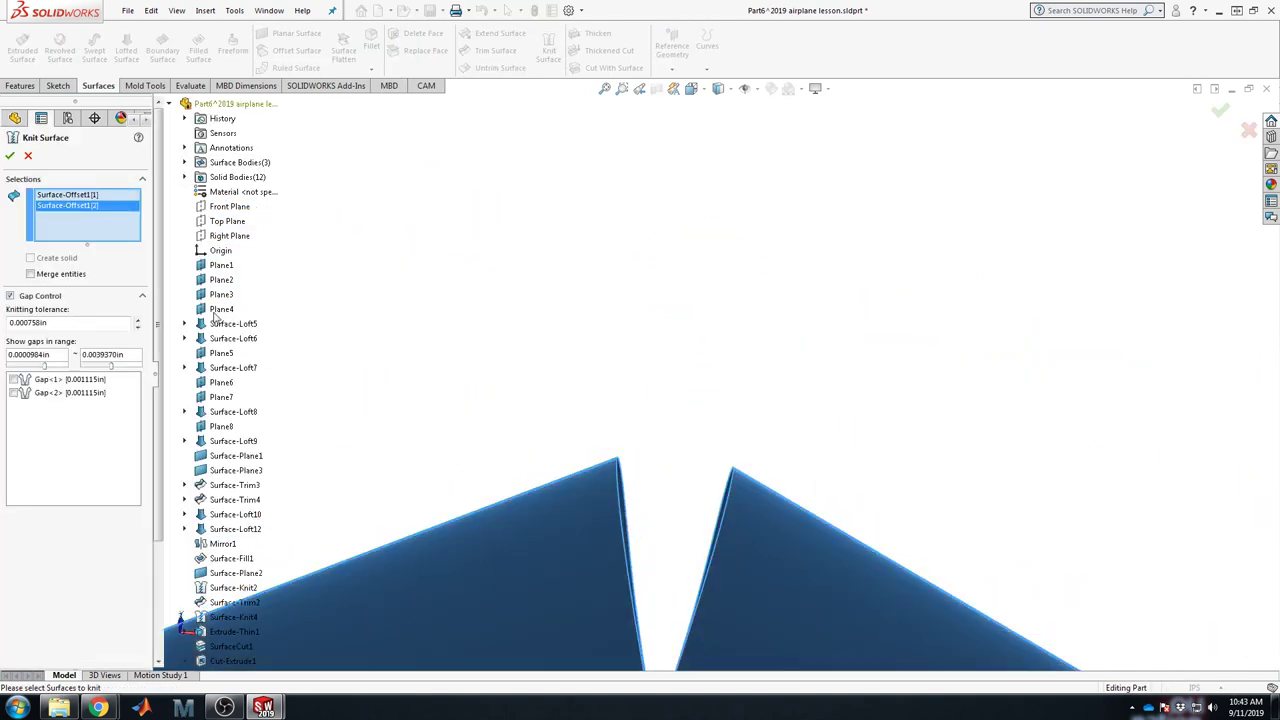
click(9, 158)
Step: Start a Filled Surface on the knitted tail and select the left-hand half's upper root edge segments as the patch boundary
middle_drag(617, 314, 617, 488)
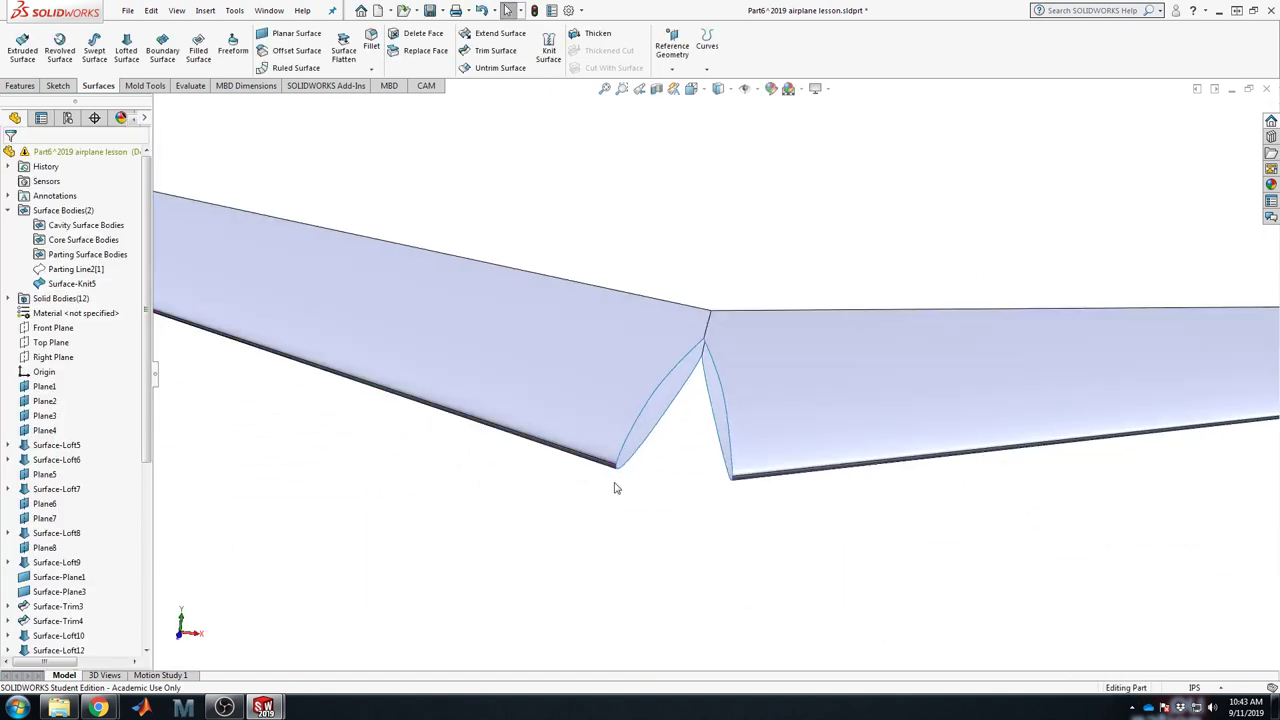
scroll(616, 488, down, 5)
middle_drag(778, 550, 752, 277)
click(199, 55)
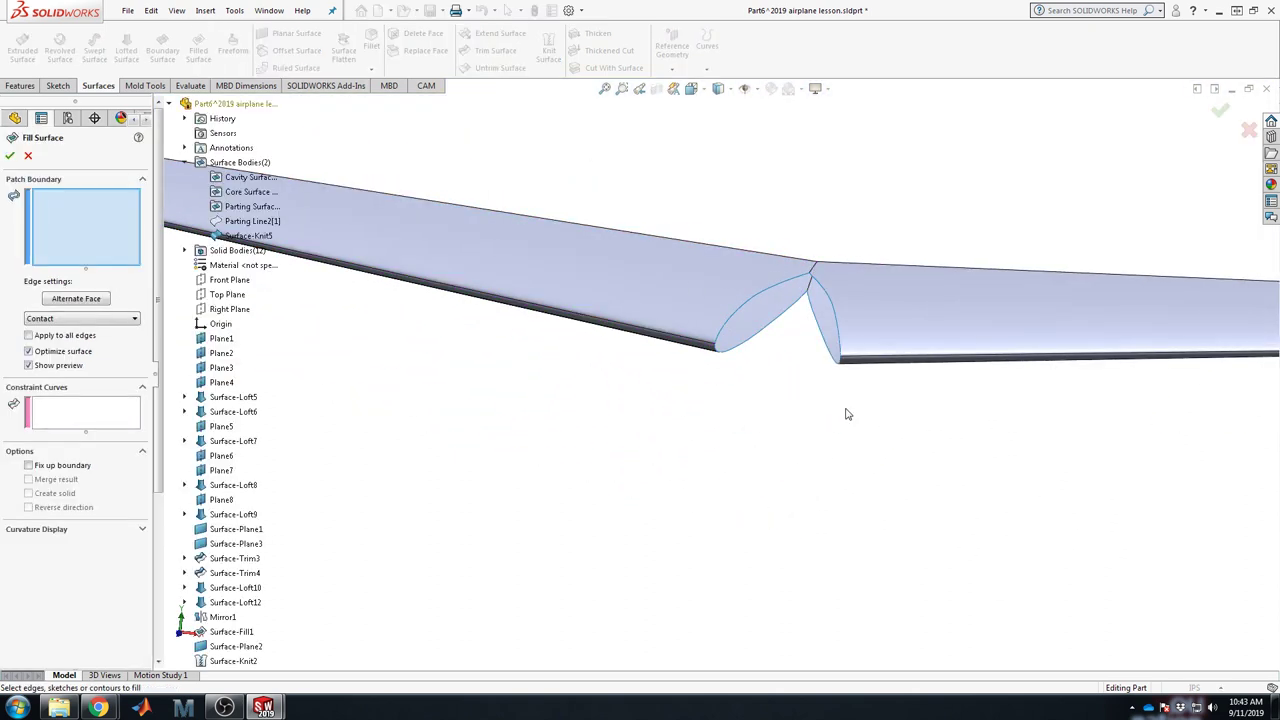
scroll(790, 300, down, 2)
click(783, 288)
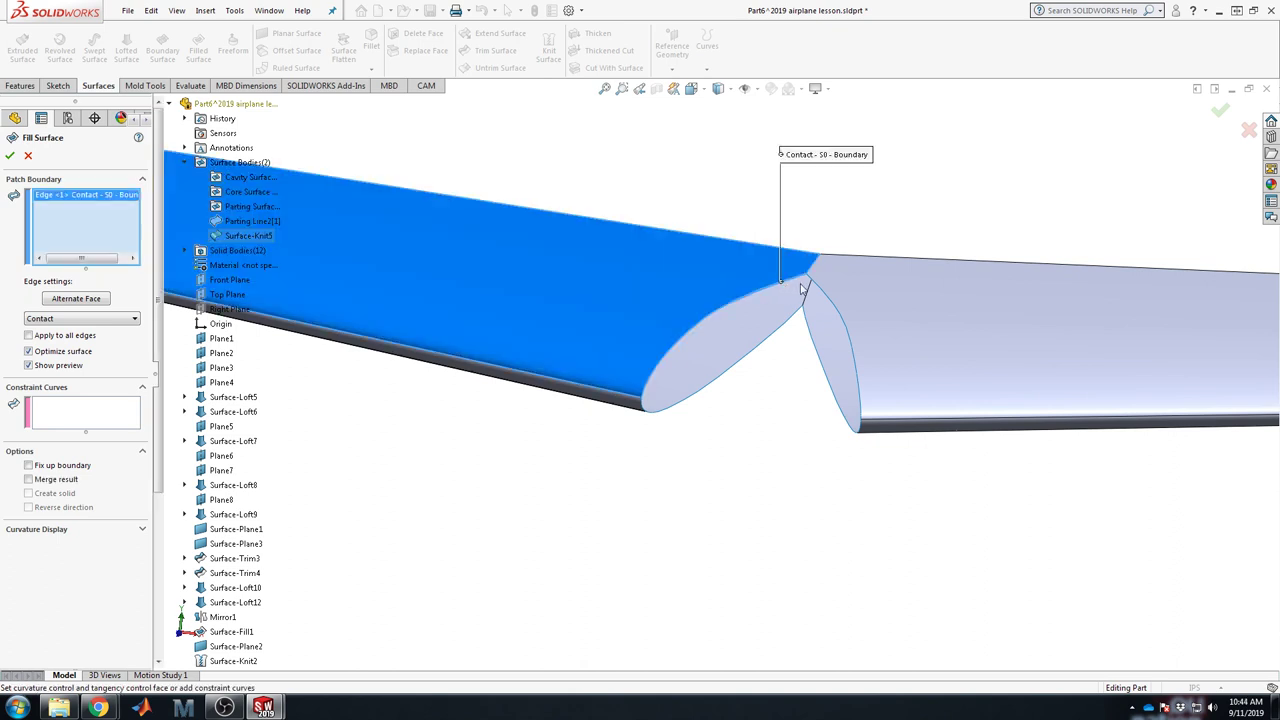
scroll(722, 321, down, 2)
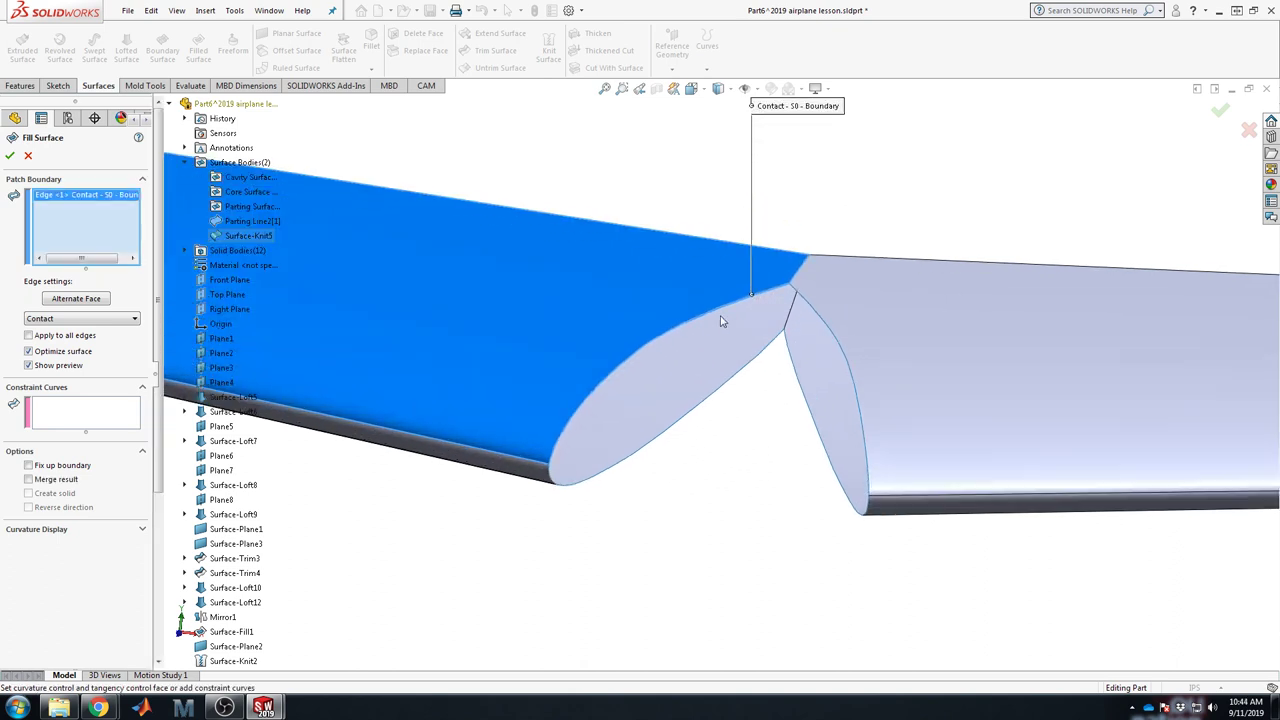
click(652, 345)
click(607, 383)
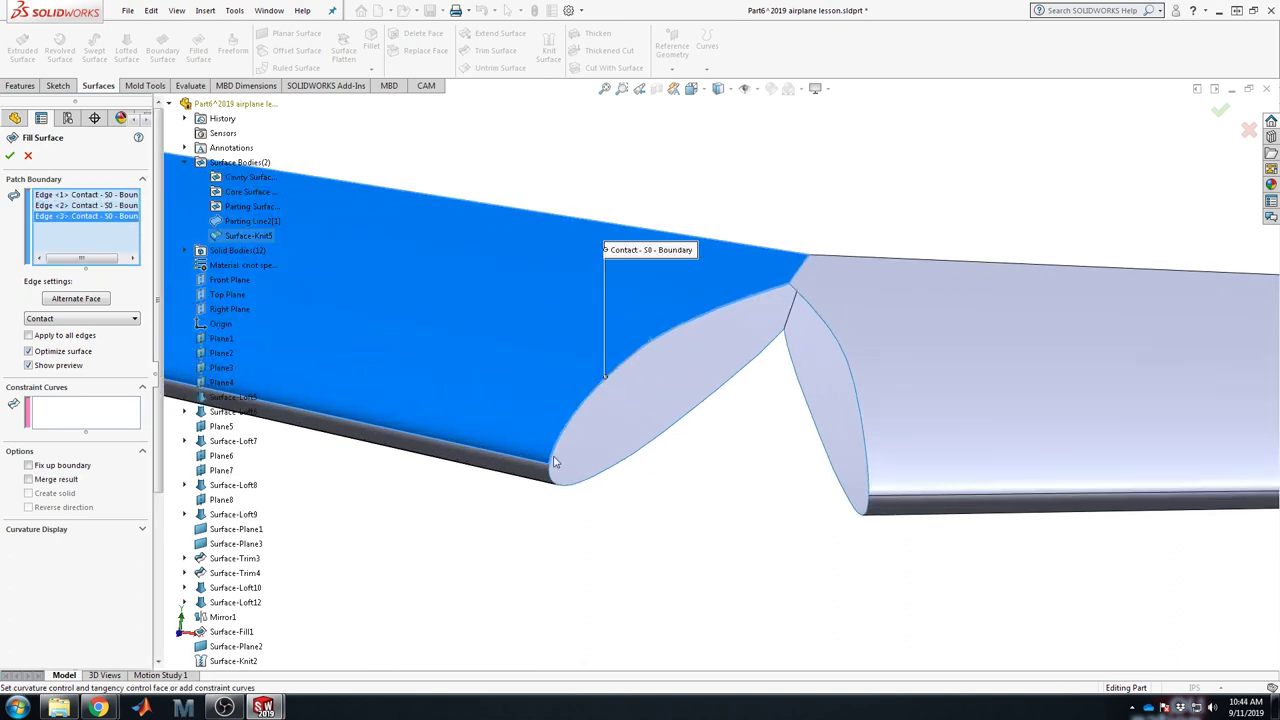
Step: Add the leading and lower edge segments of the left-hand tail half's root opening to the patch boundary
scroll(565, 450, down, 5)
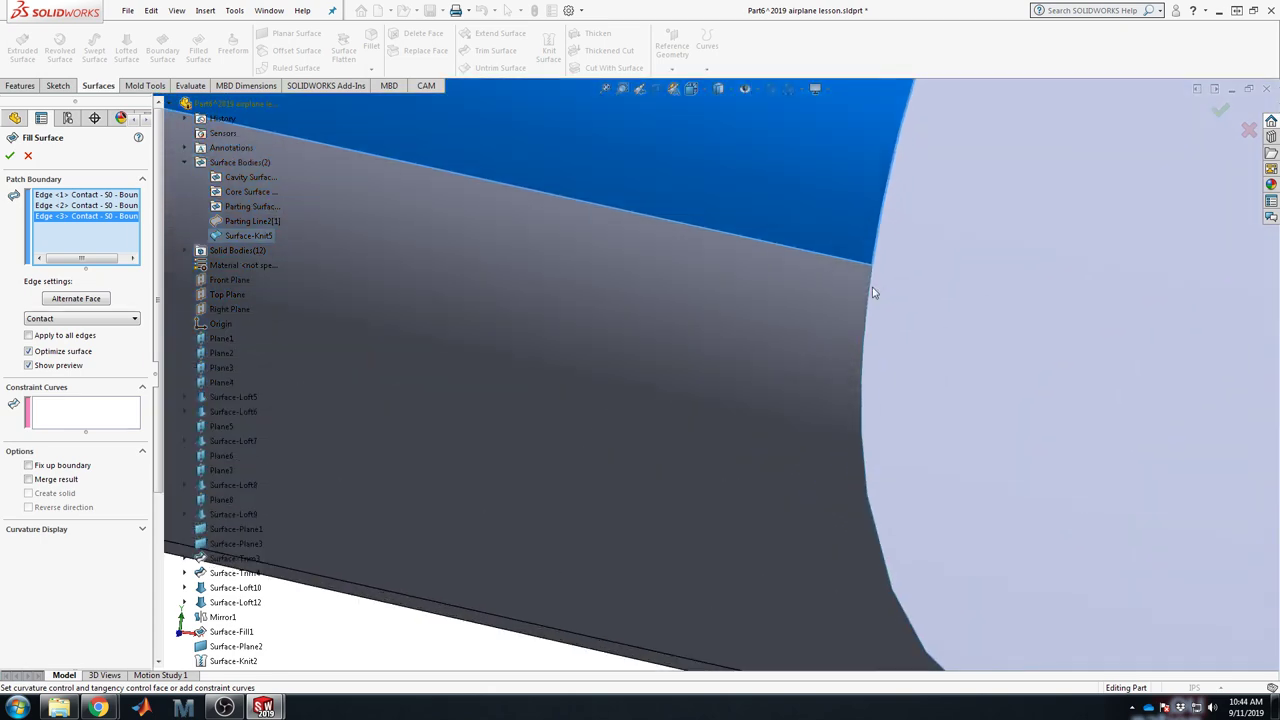
click(872, 292)
scroll(877, 294, up, 3)
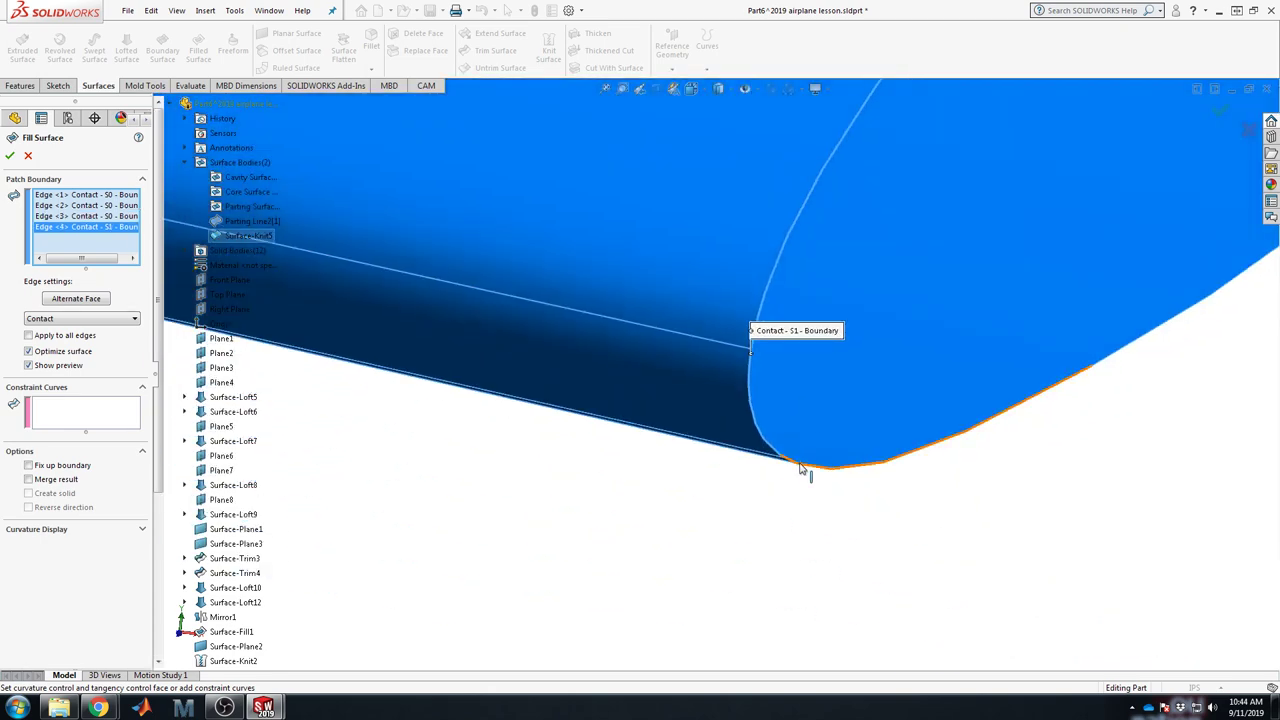
scroll(750, 470, down, 5)
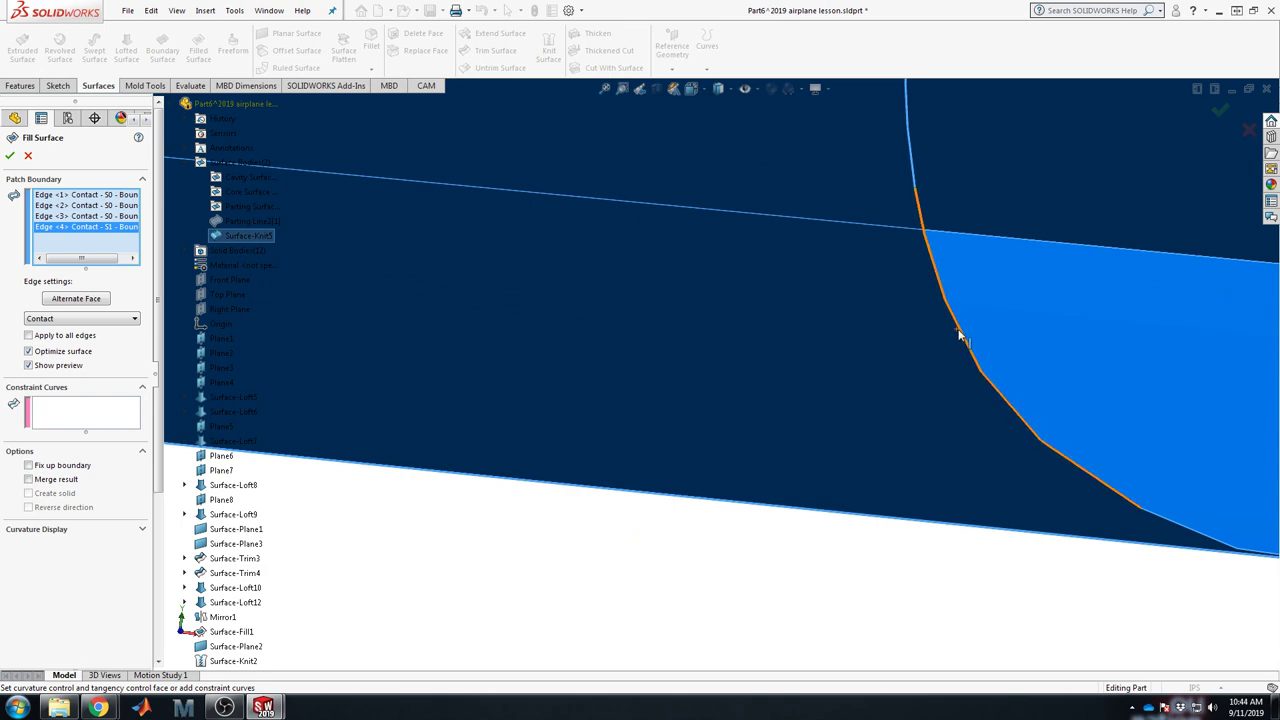
click(958, 336)
middle_drag(1100, 449, 745, 449)
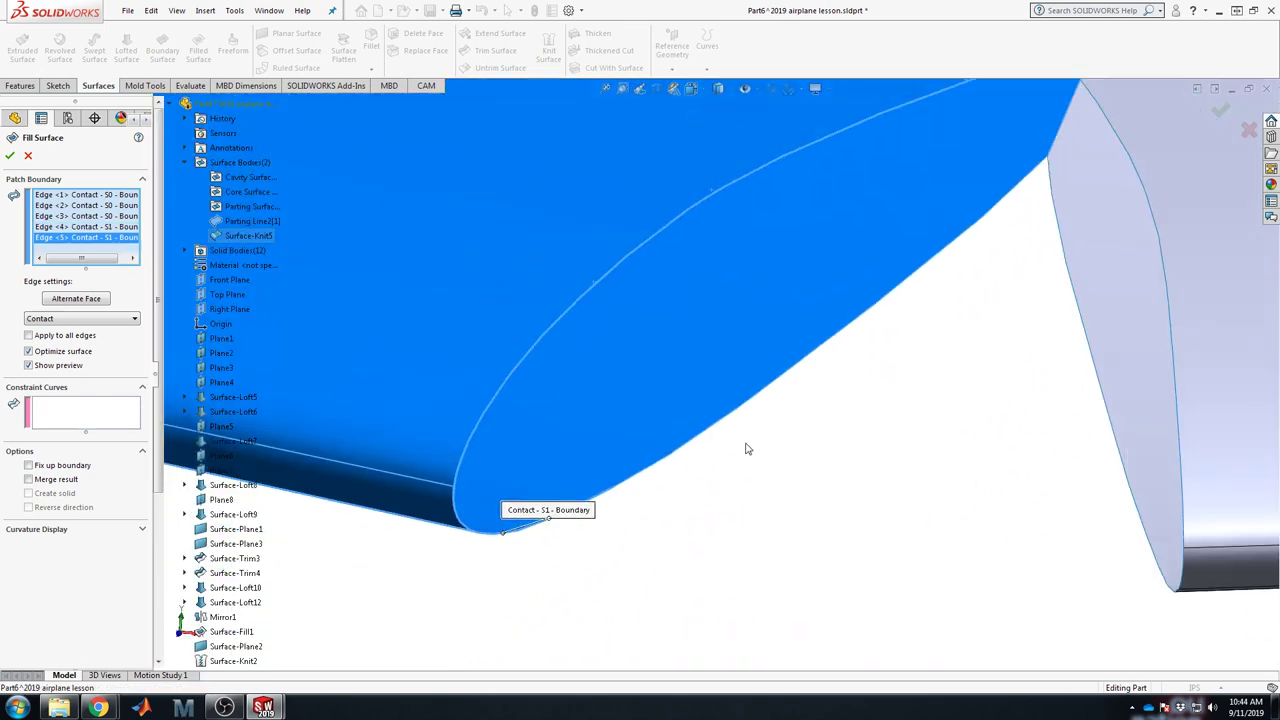
click(655, 469)
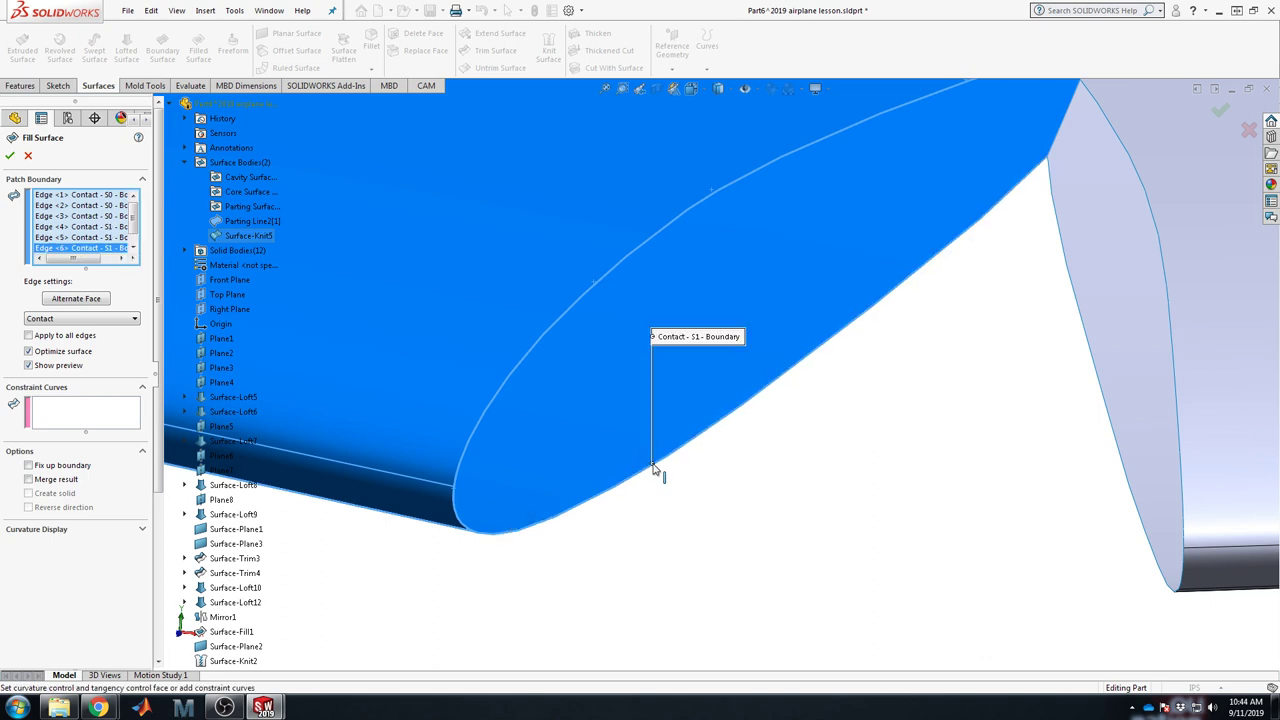
Step: Add the right-hand tail half's lower, leading and upper root edge segments to the boundary and try to create the filled surface
click(1061, 236)
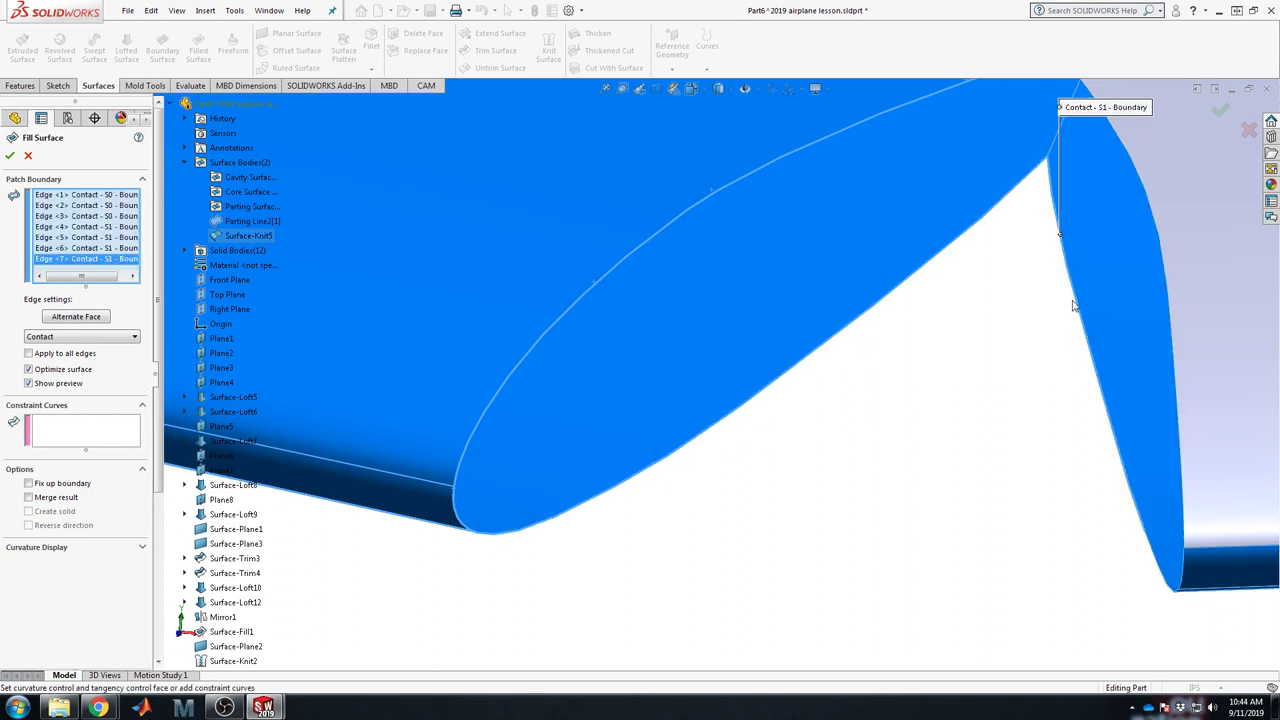
click(1152, 556)
click(1184, 565)
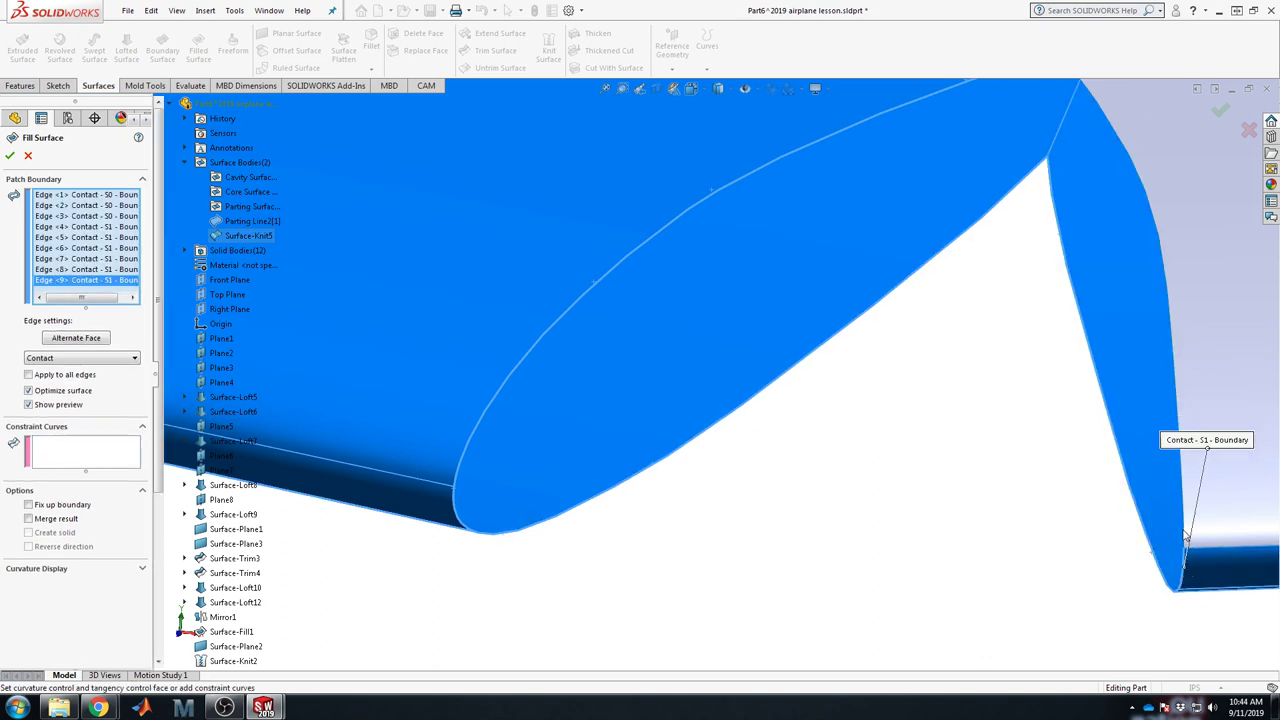
click(1185, 524)
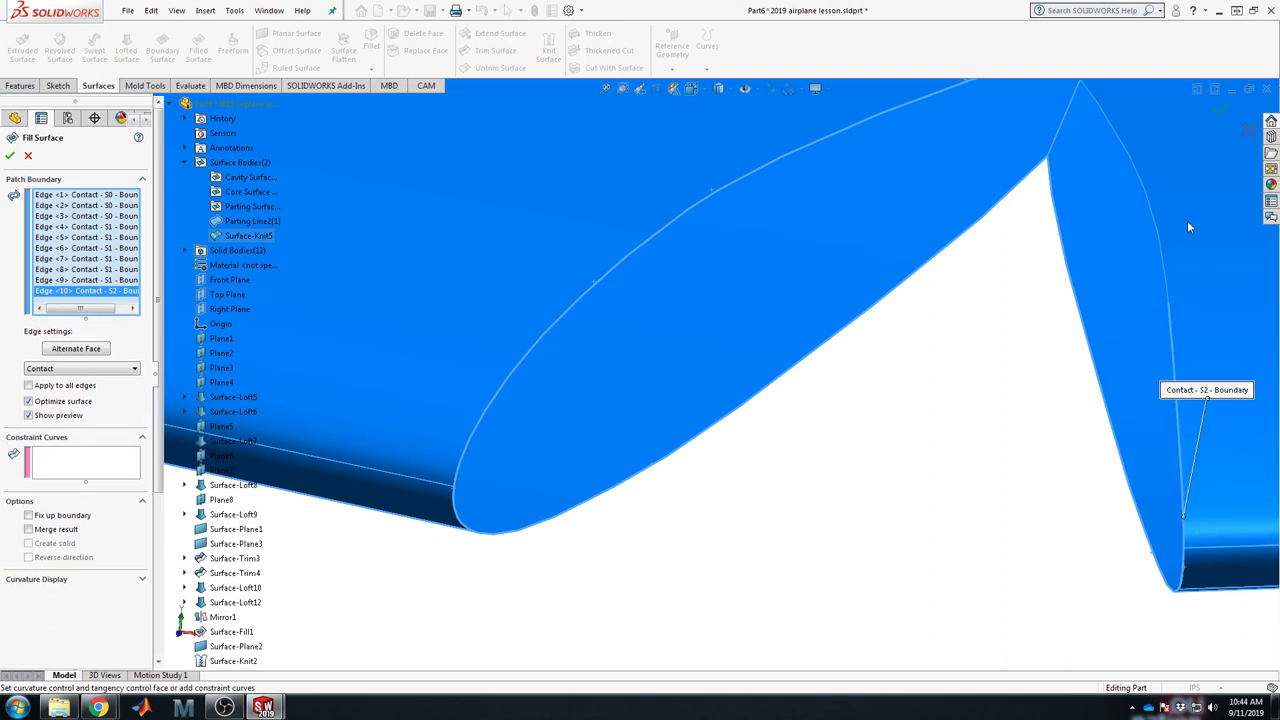
click(1157, 226)
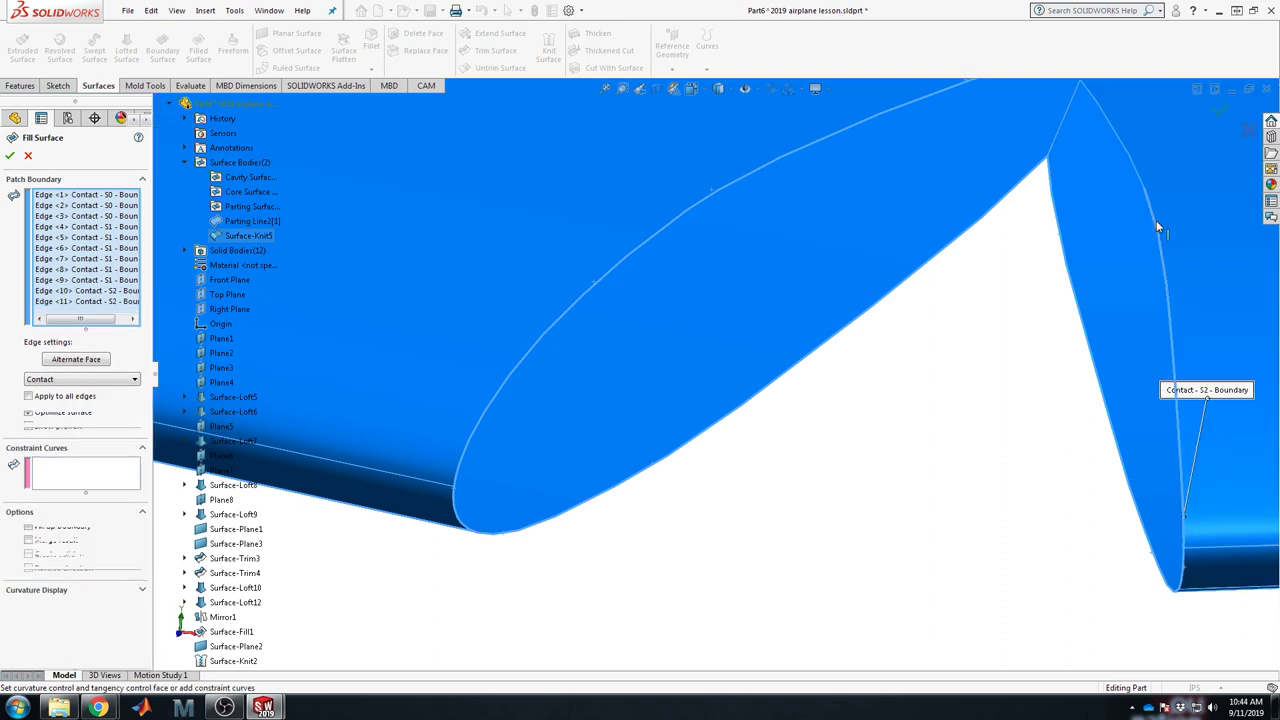
click(1131, 165)
scroll(723, 379, down, 3)
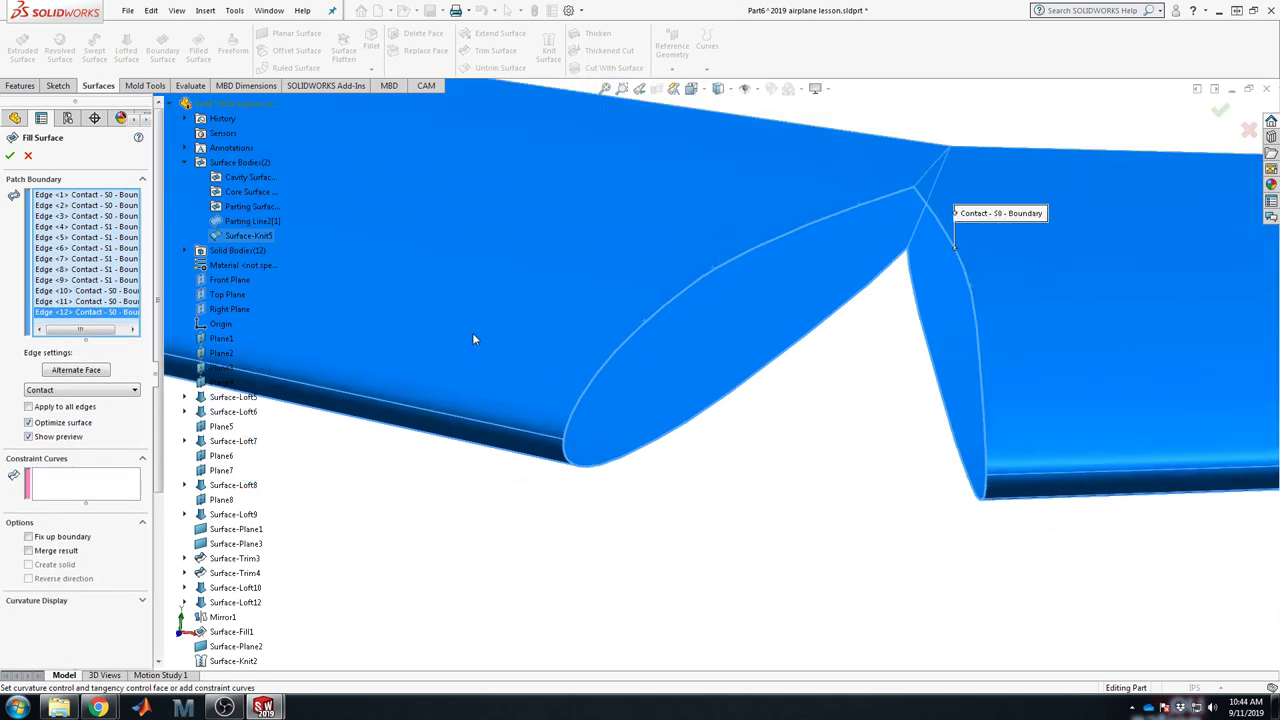
click(9, 156)
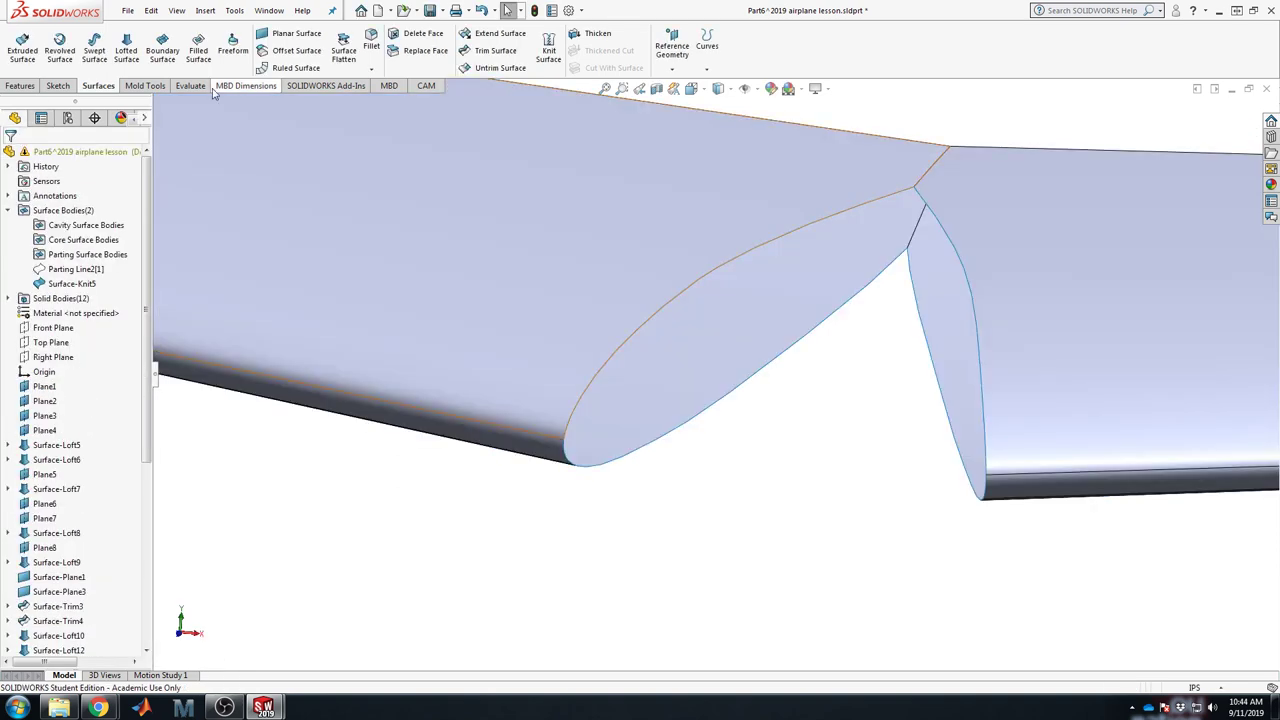
Step: Try the left-hand tail half's upper root edge segments as separate profiles of a Lofted Surface, and remove them from the profiles
click(126, 50)
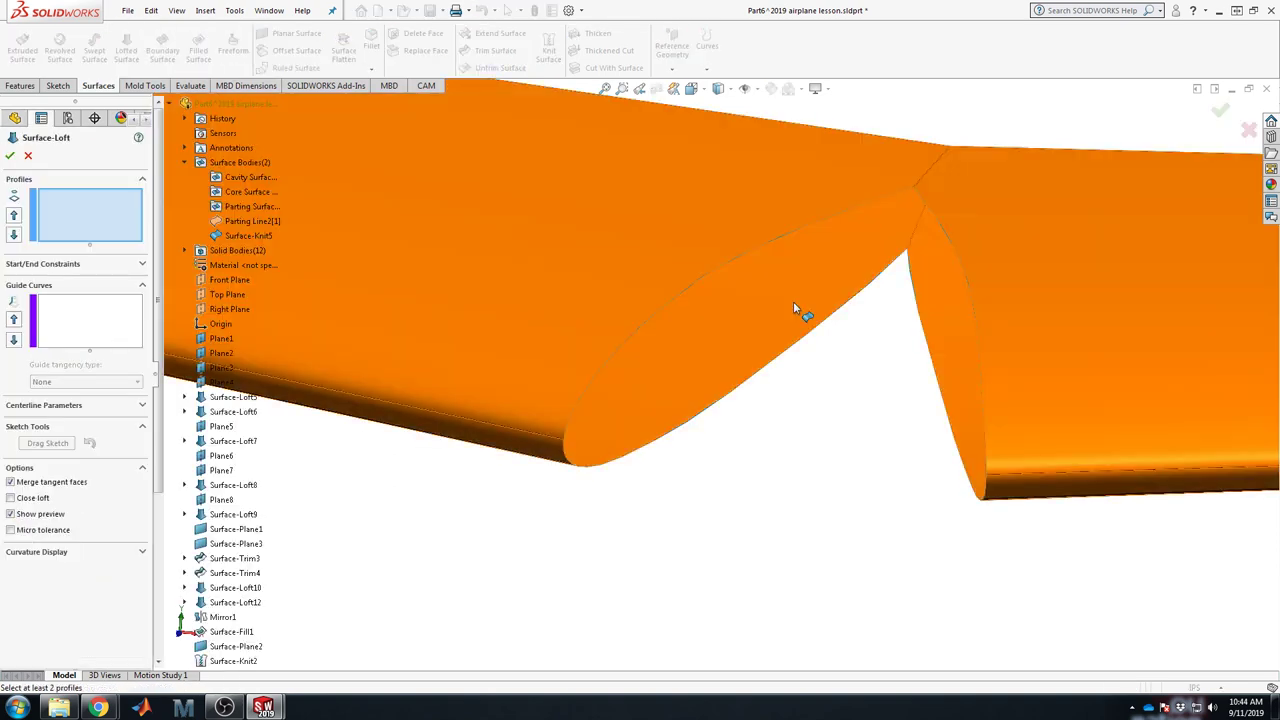
click(769, 240)
click(654, 323)
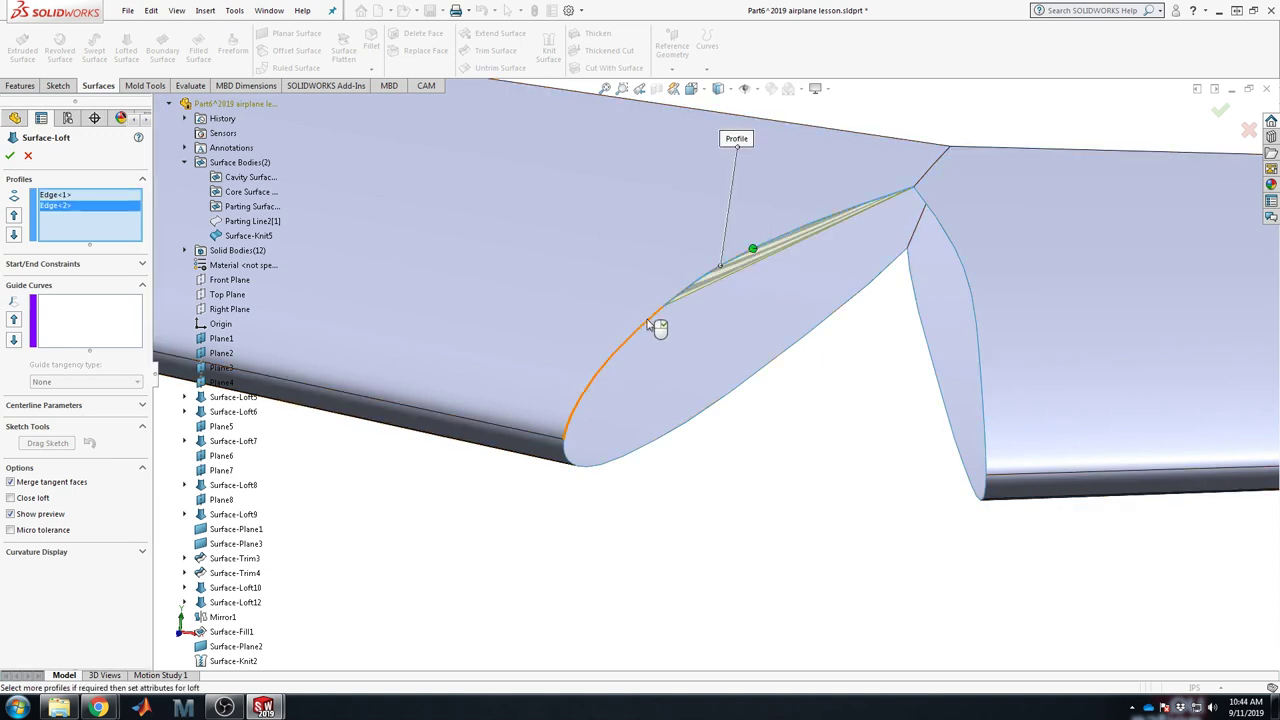
click(648, 322)
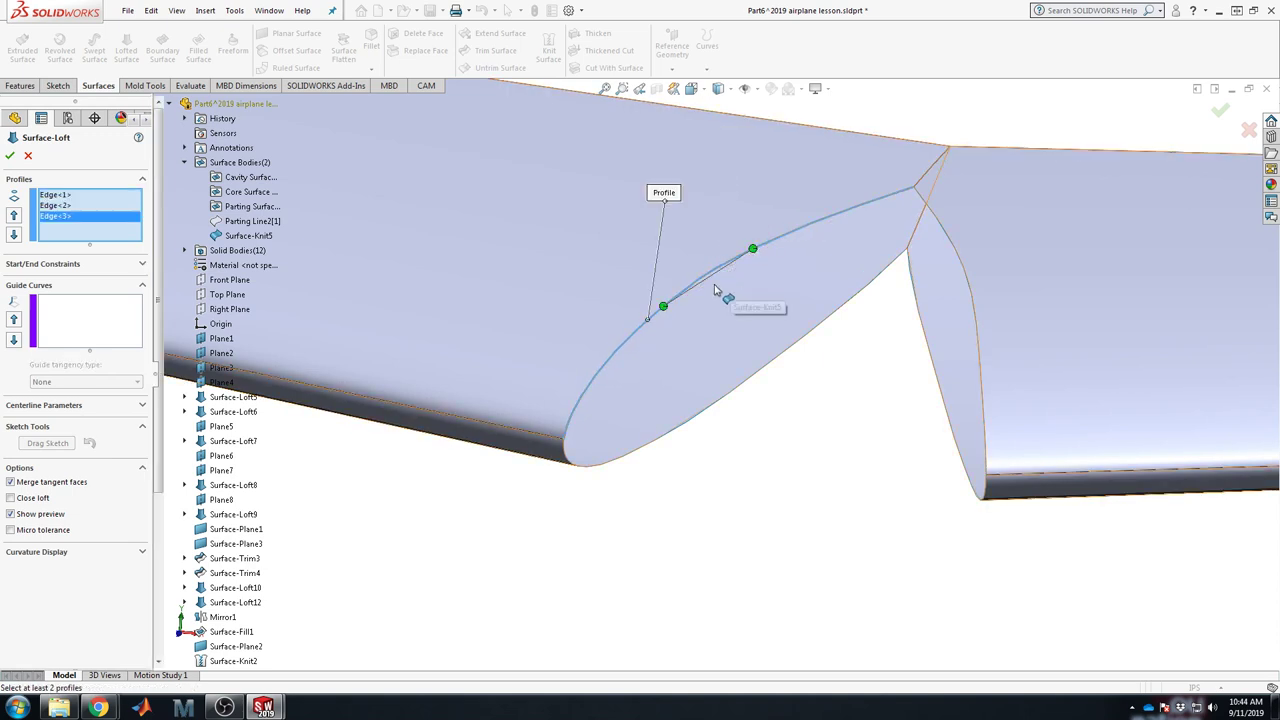
click(75, 196)
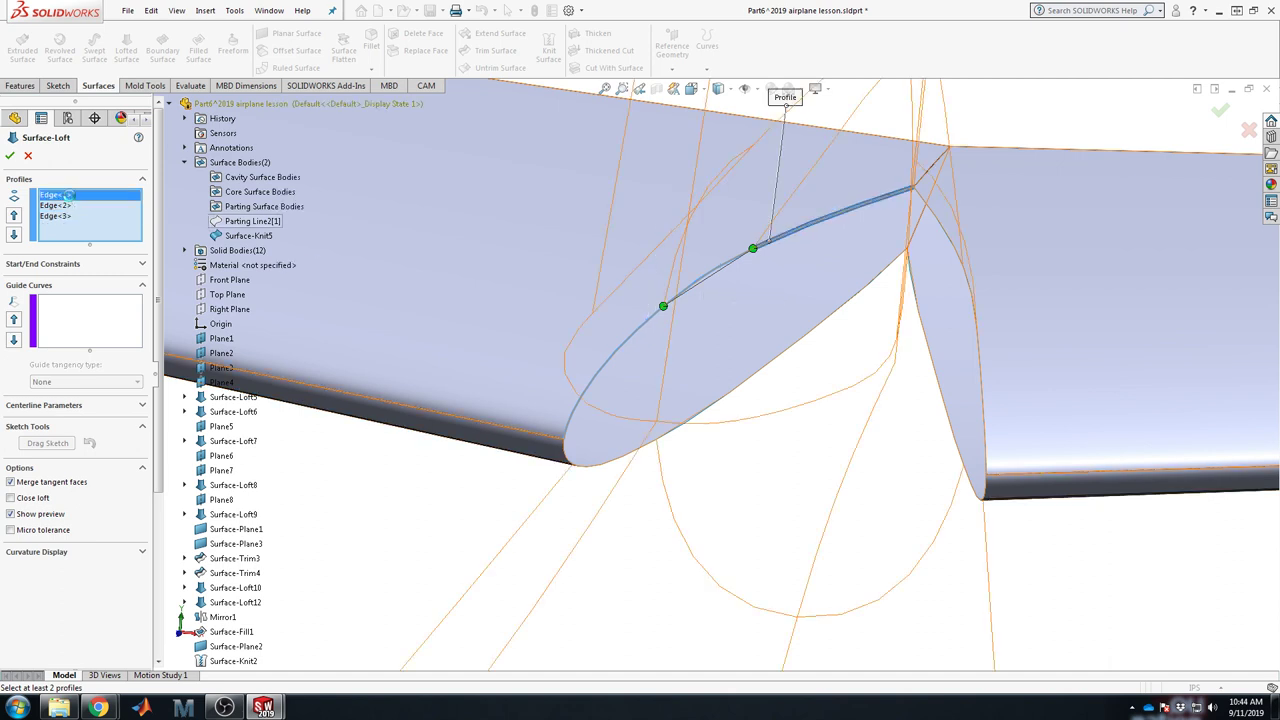
key(Delete)
key(Delete)
key(Delete)
Step: Group all root edge segments of the left-hand tail half into one open-group loft profile with the SelectionManager
right_click(71, 196)
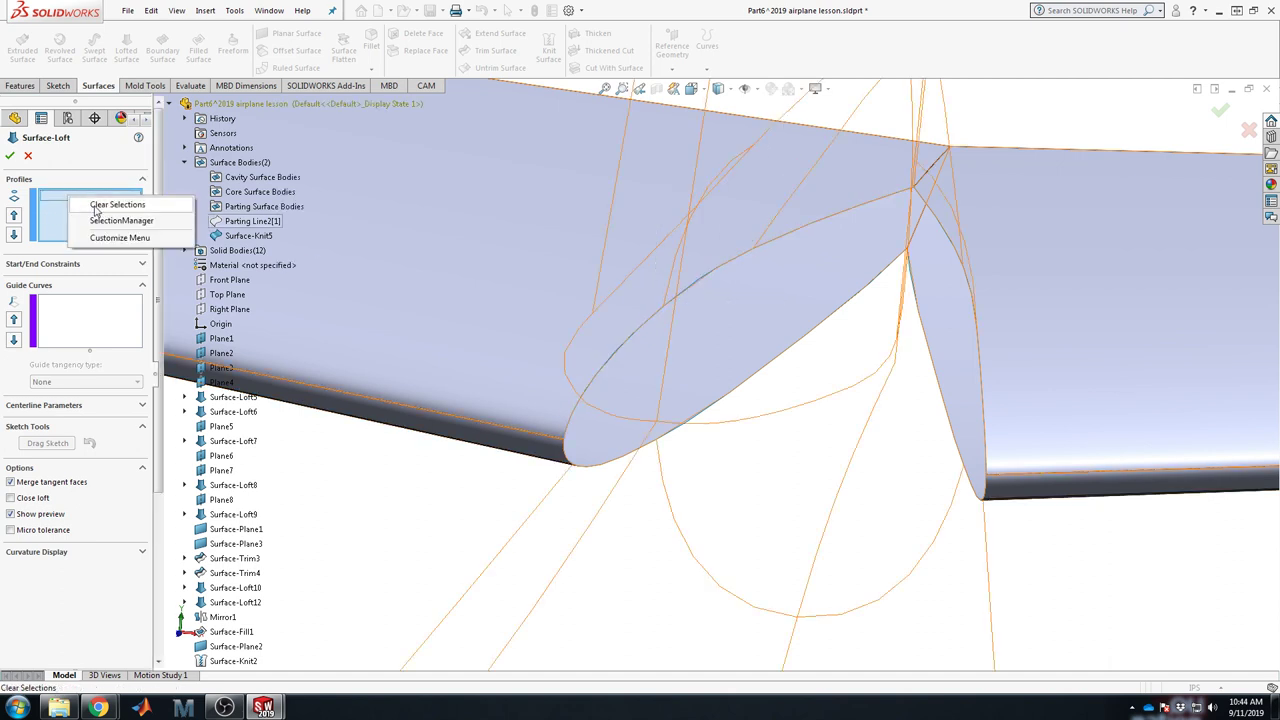
click(121, 220)
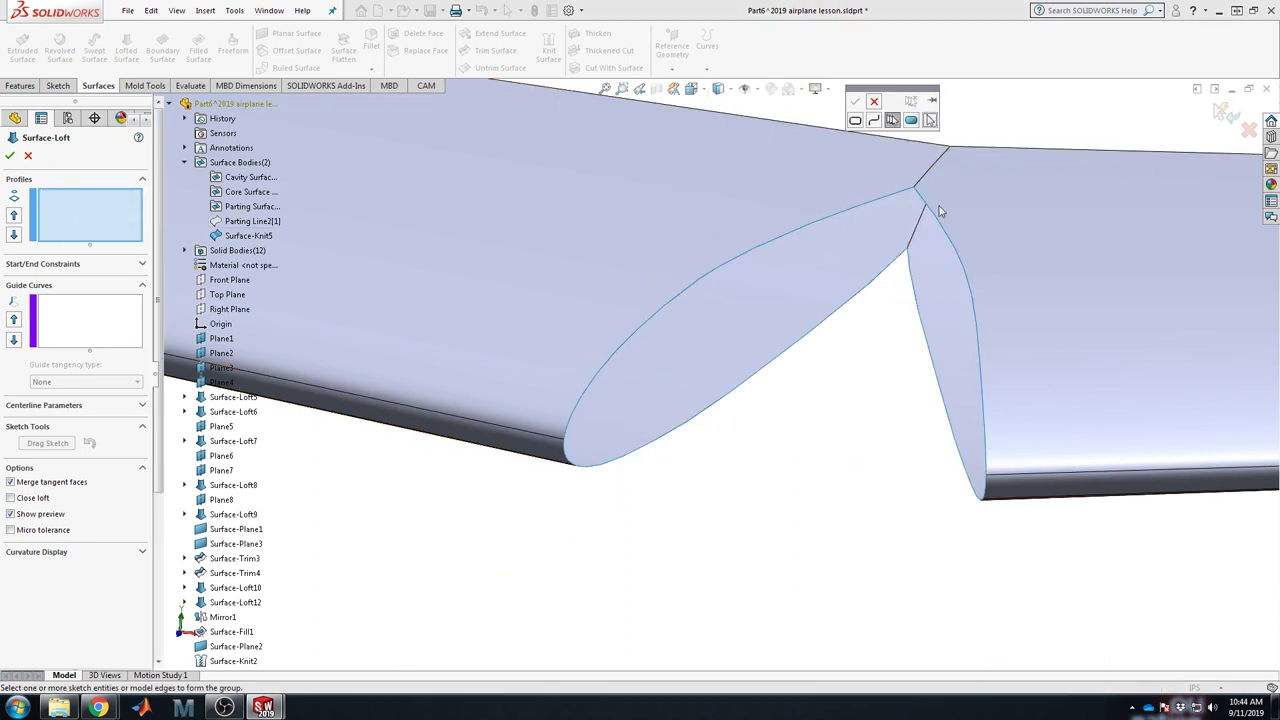
click(857, 212)
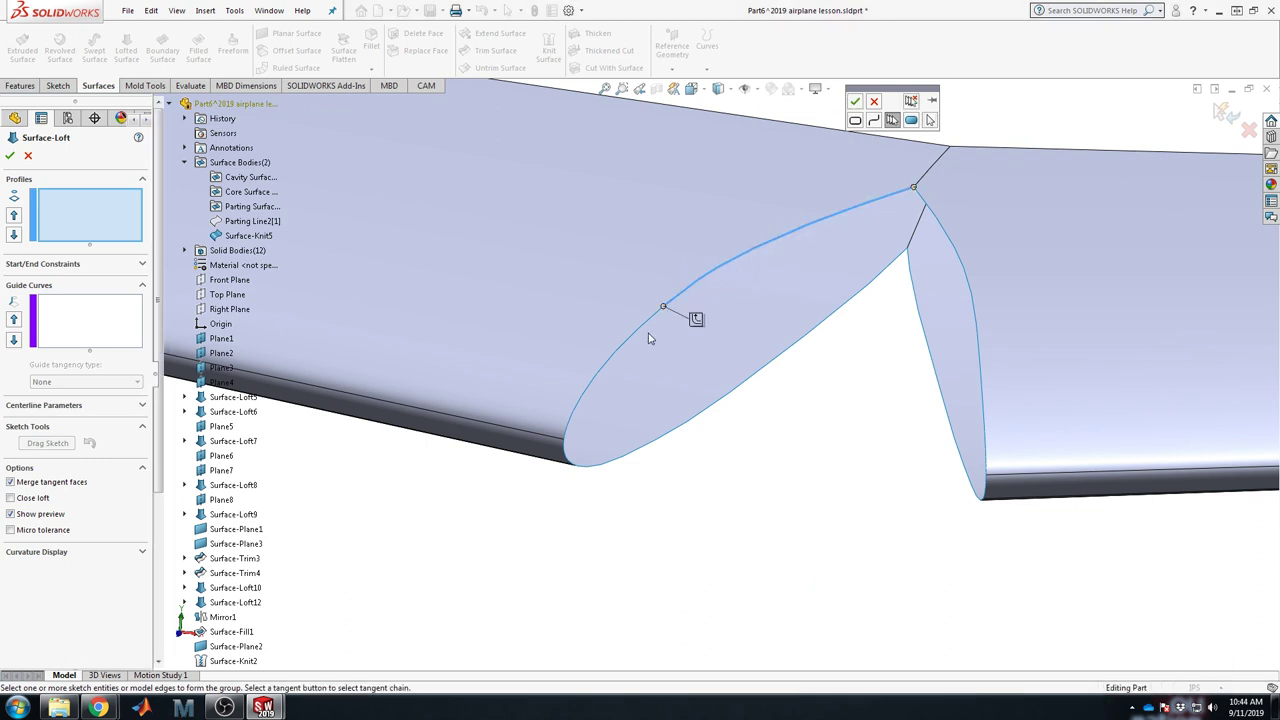
click(606, 386)
scroll(563, 440, down, 5)
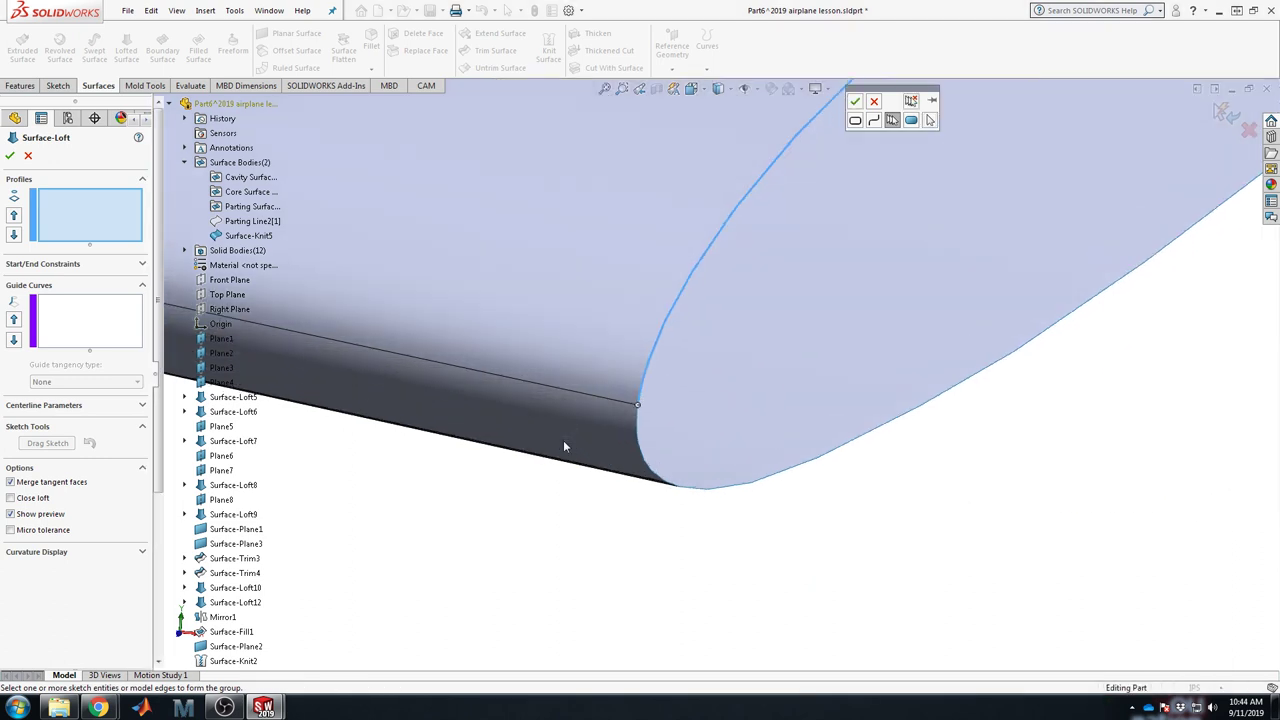
scroll(671, 399, down, 3)
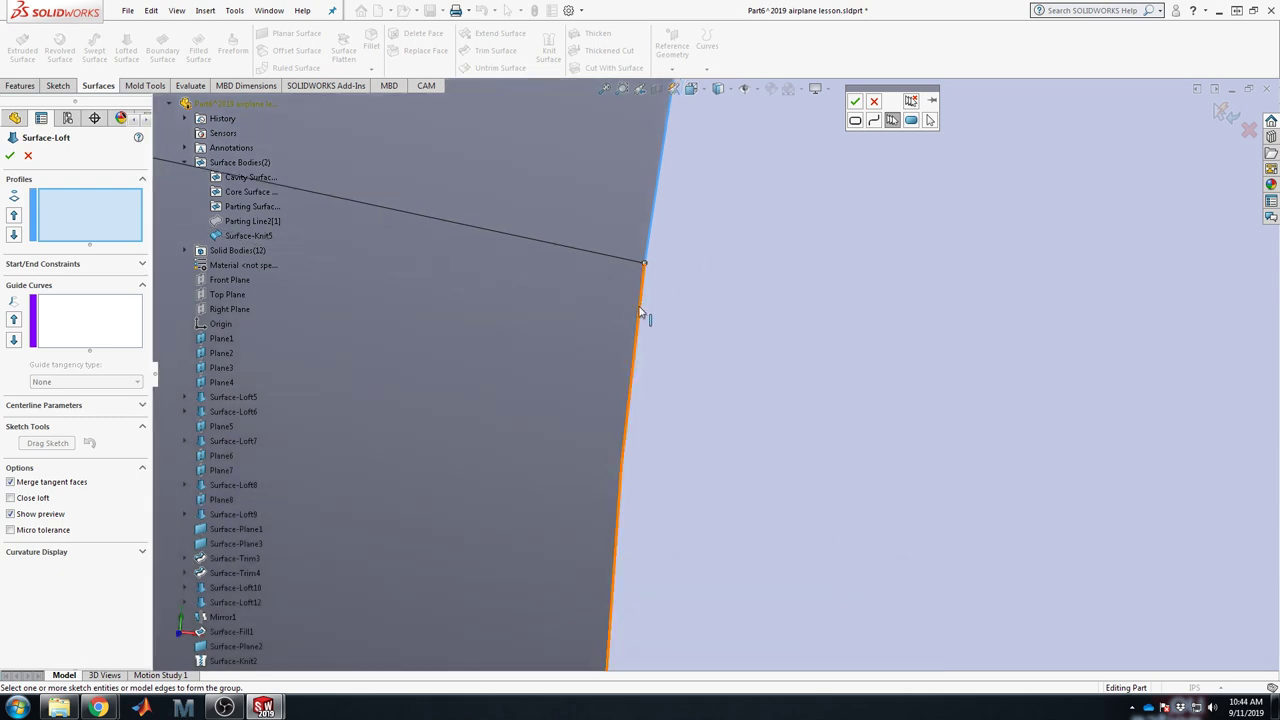
scroll(629, 420, up, 5)
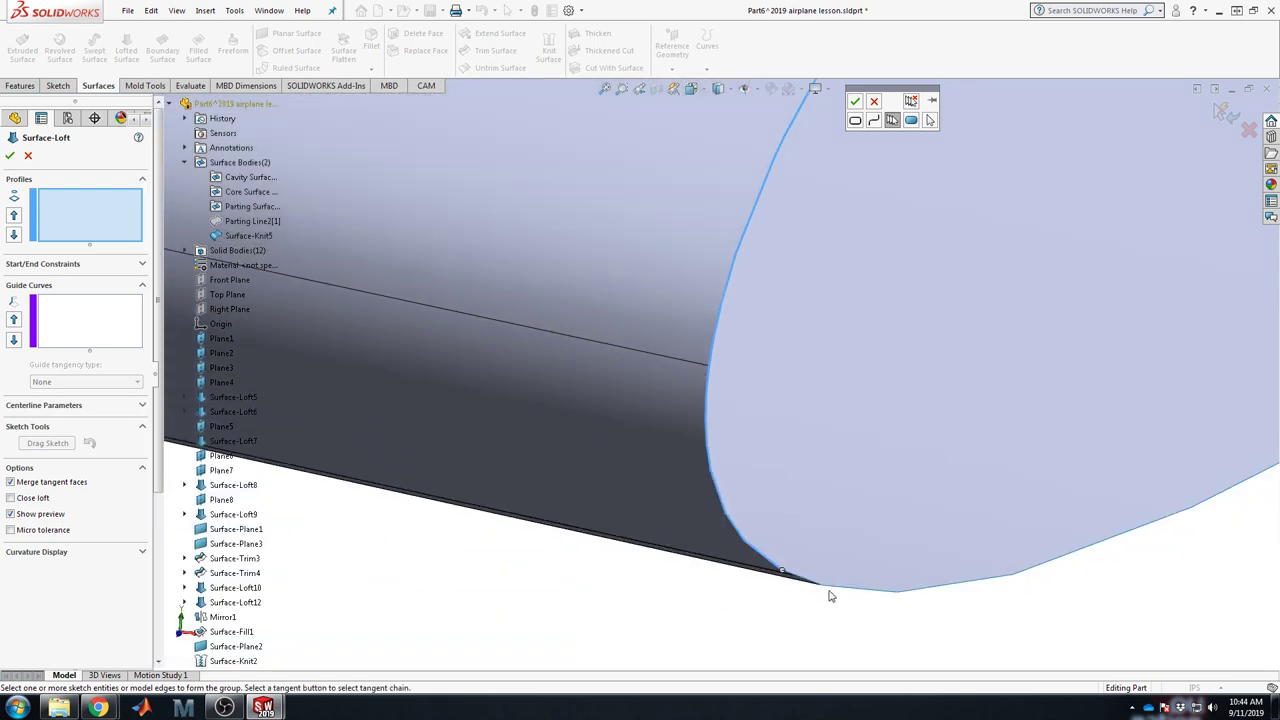
middle_drag(829, 591, 1108, 437)
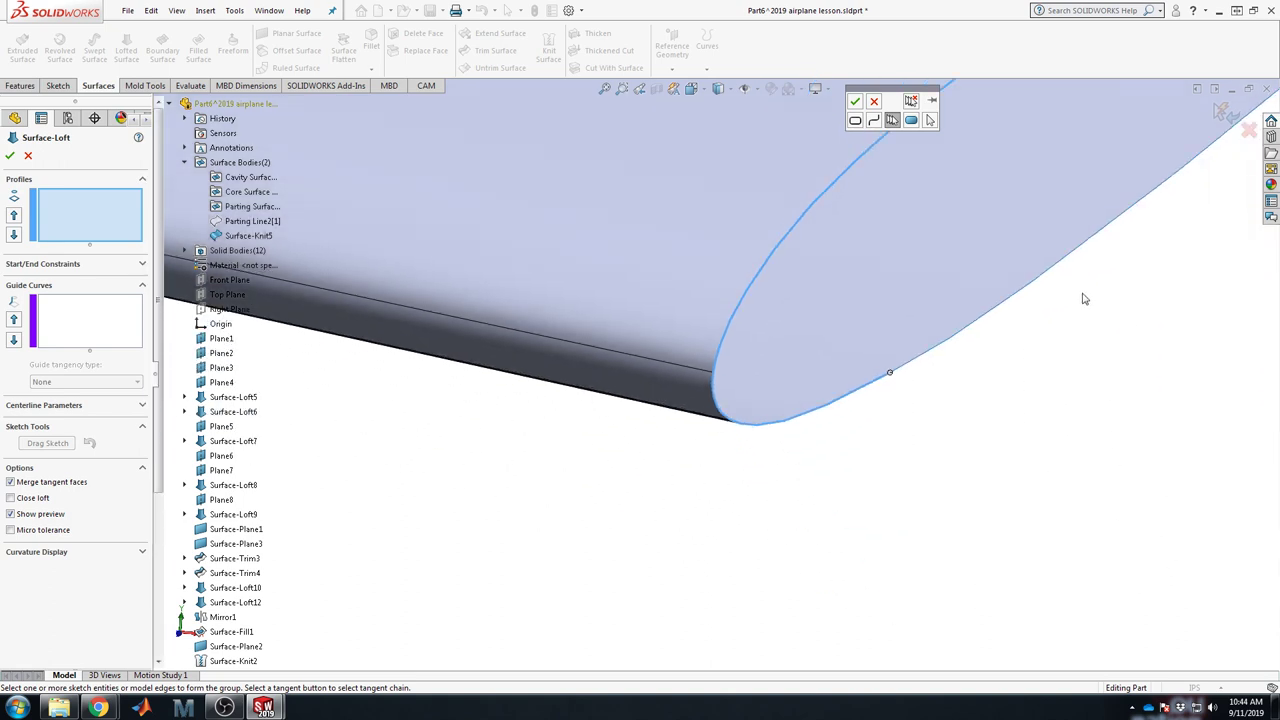
scroll(1084, 298, down, 3)
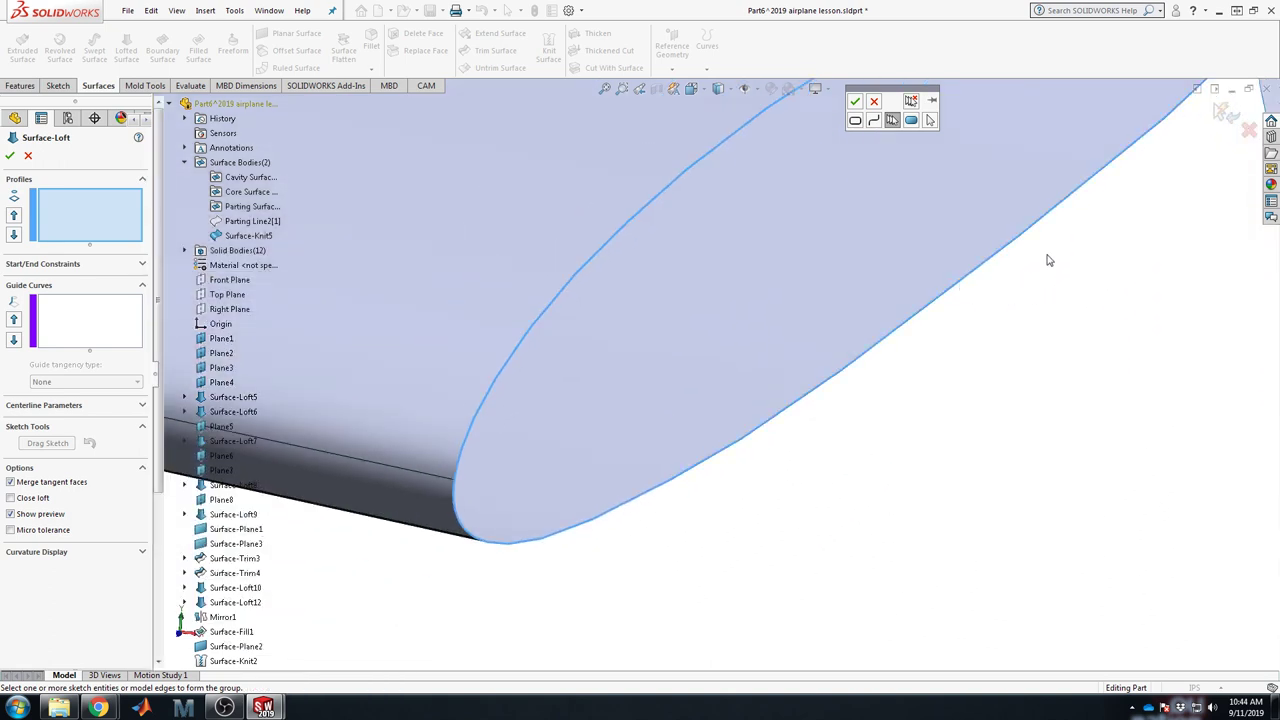
scroll(1046, 260, up, 3)
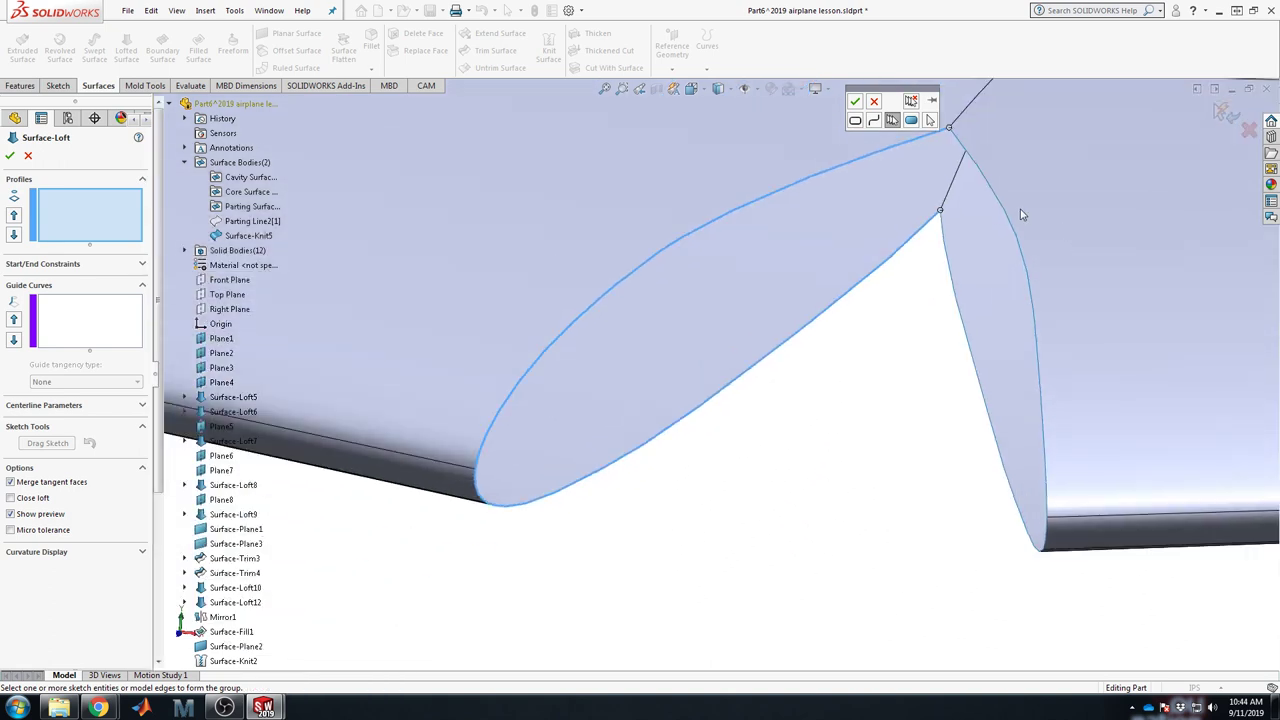
click(858, 102)
Step: Group the right-hand tail half's upper, leading and lower root edge segments into a second open-group loft profile with the SelectionManager
right_click(103, 212)
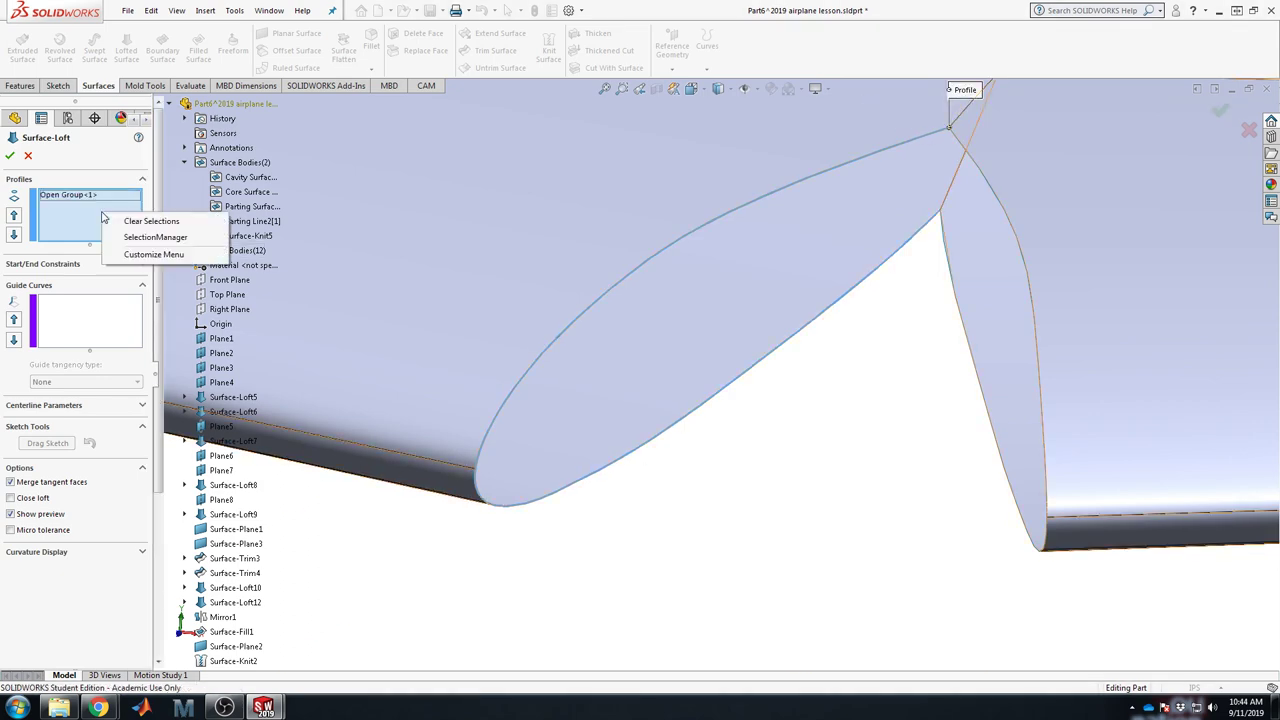
click(155, 237)
middle_drag(743, 294, 877, 337)
click(696, 317)
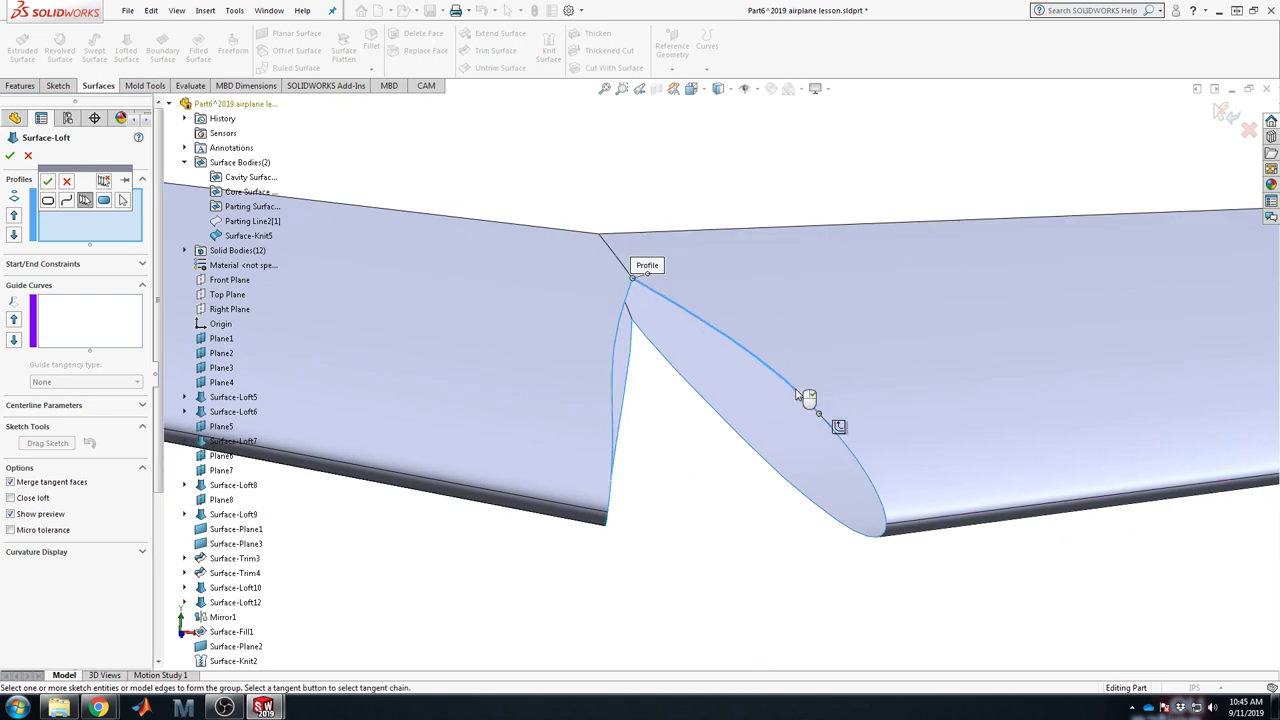
click(845, 446)
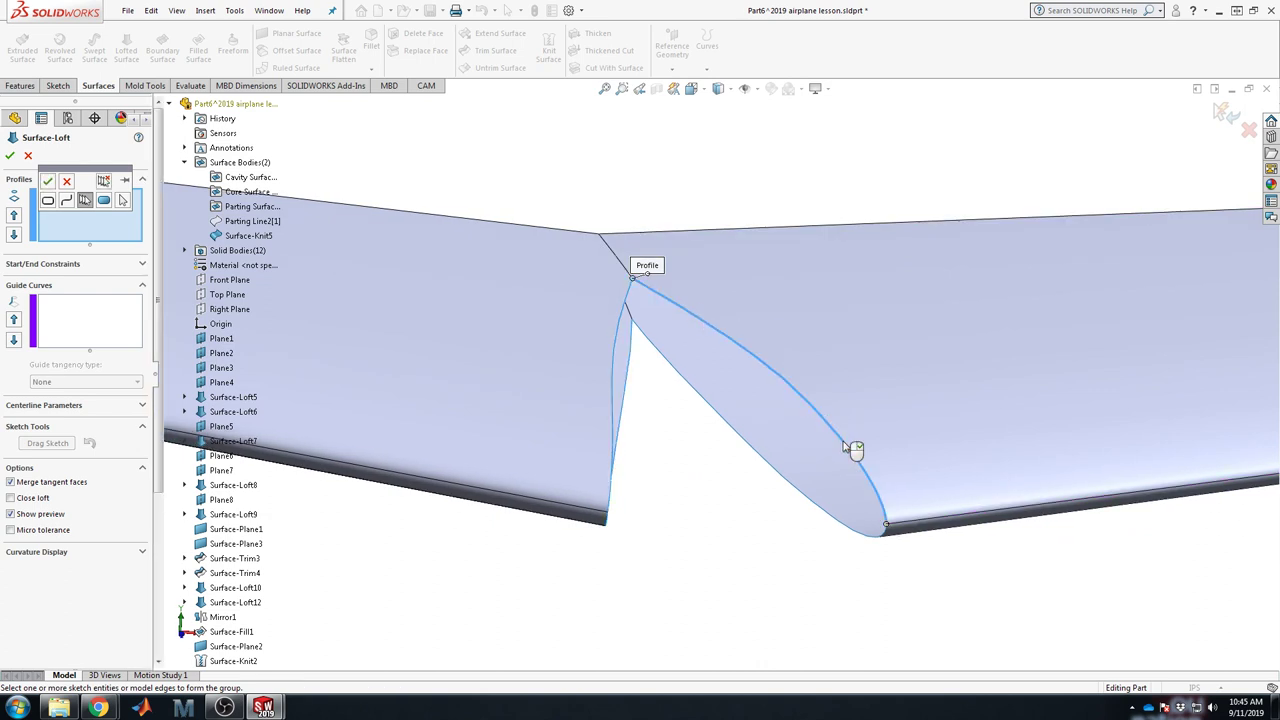
click(885, 538)
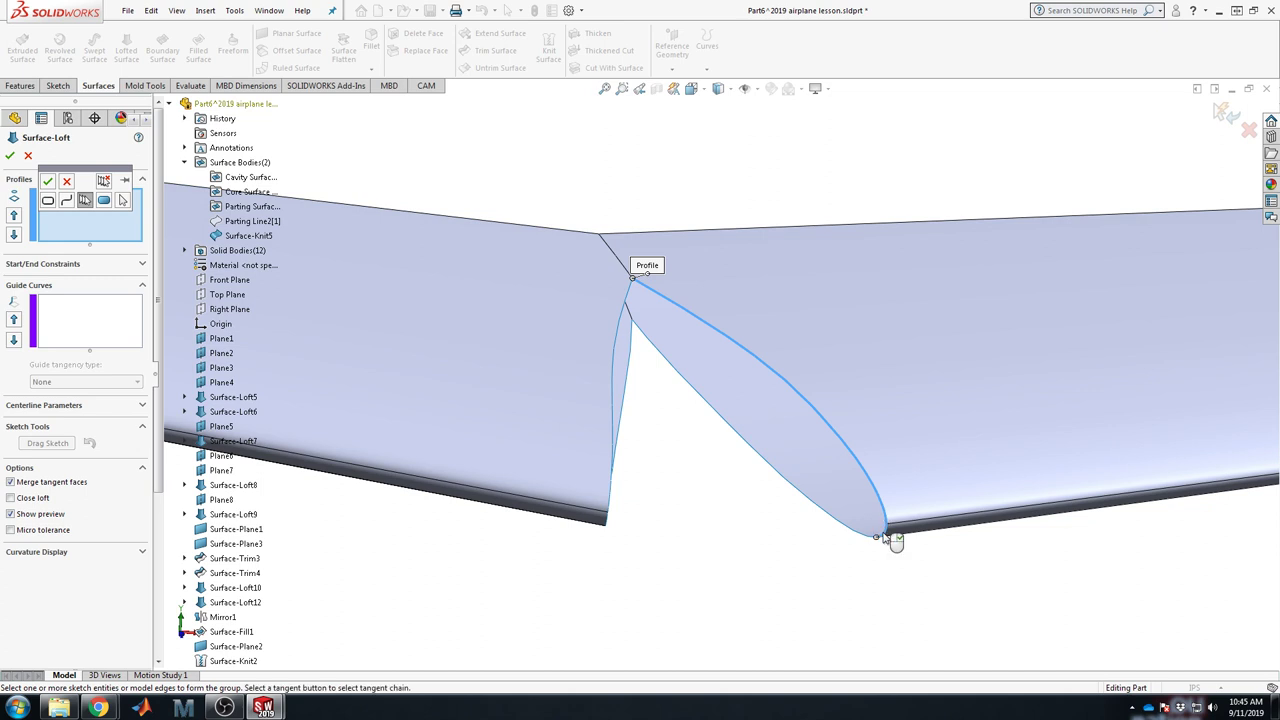
click(797, 493)
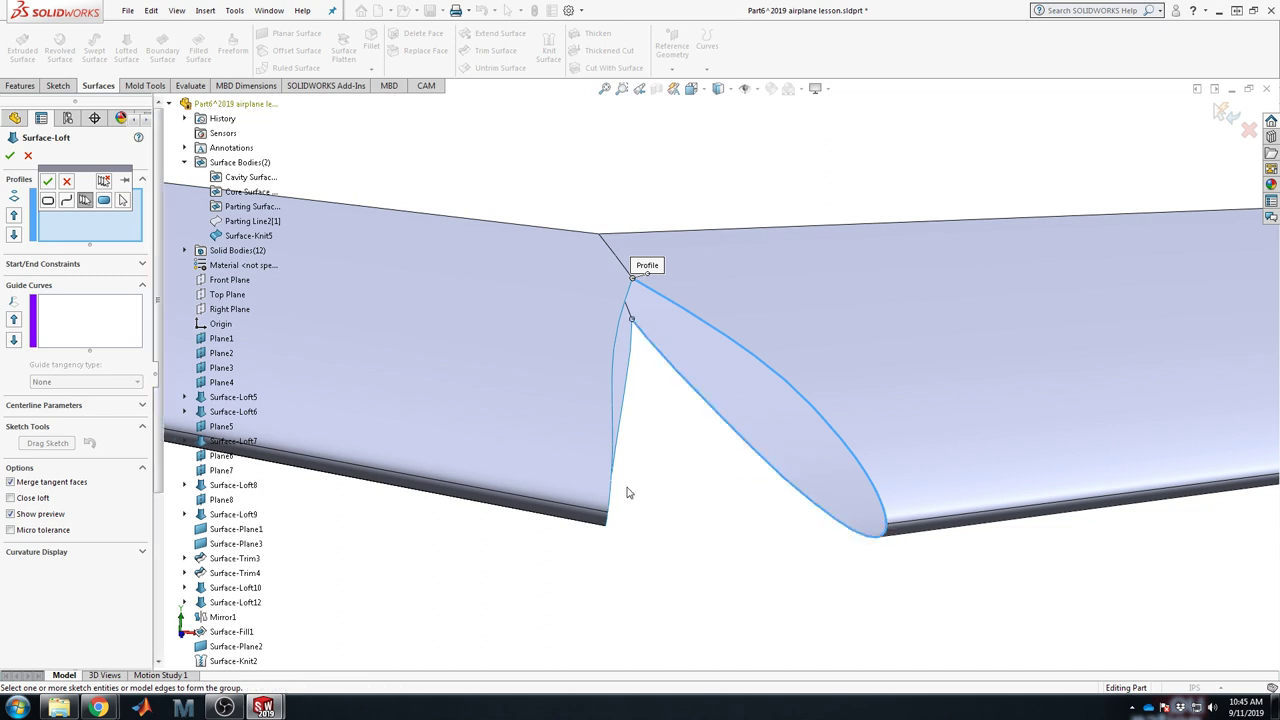
click(48, 181)
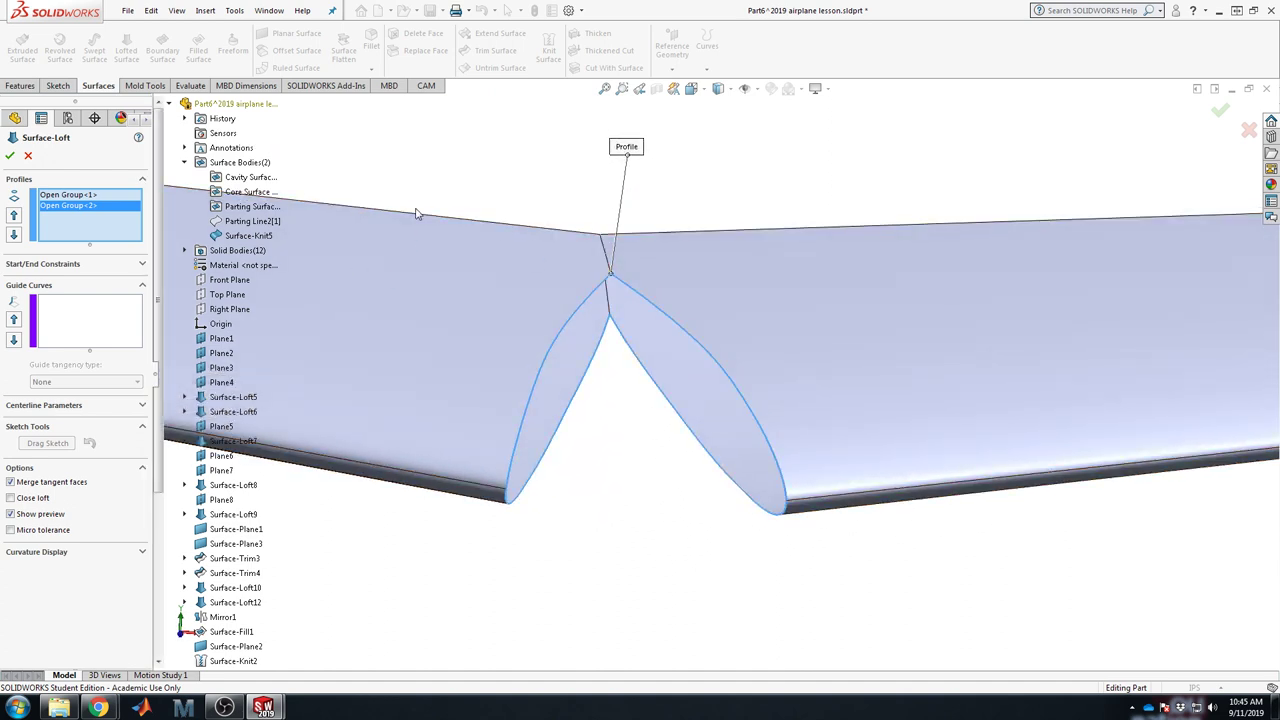
Step: Try to create the lofted surface between the two edge groups with the start constraint set to None, and cancel the loft
click(10, 156)
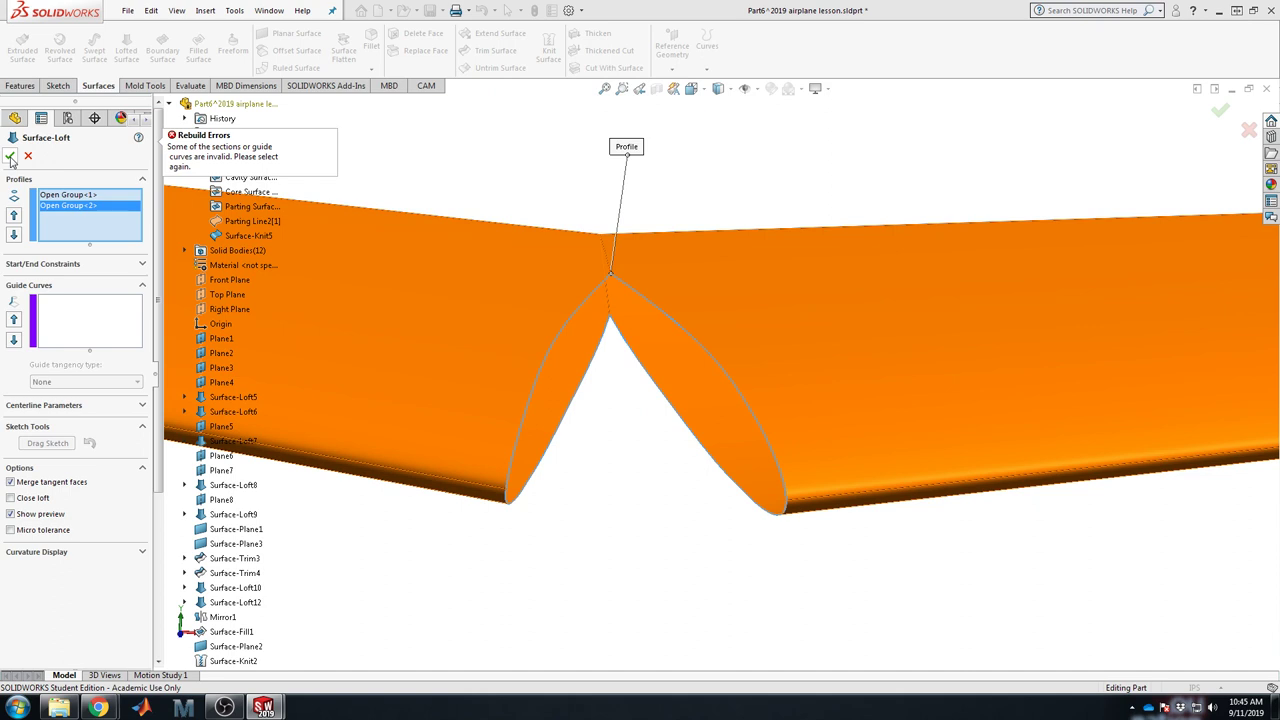
click(78, 264)
click(77, 294)
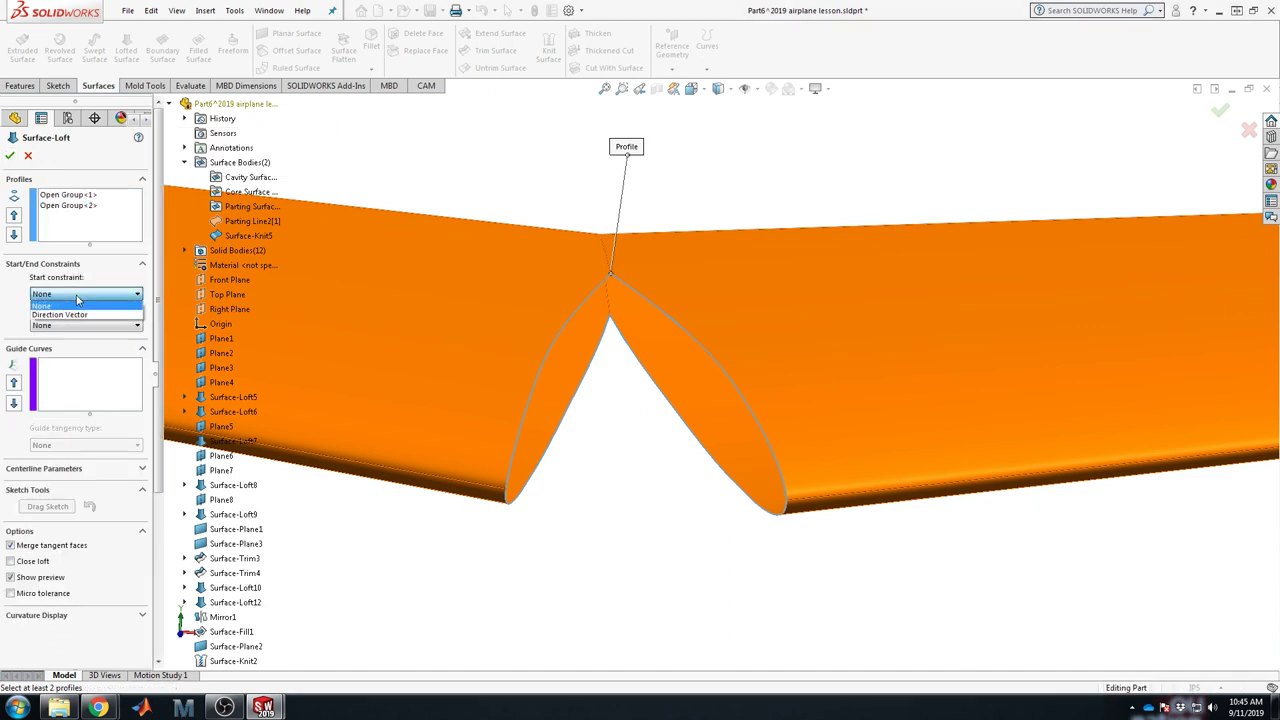
click(77, 302)
click(28, 157)
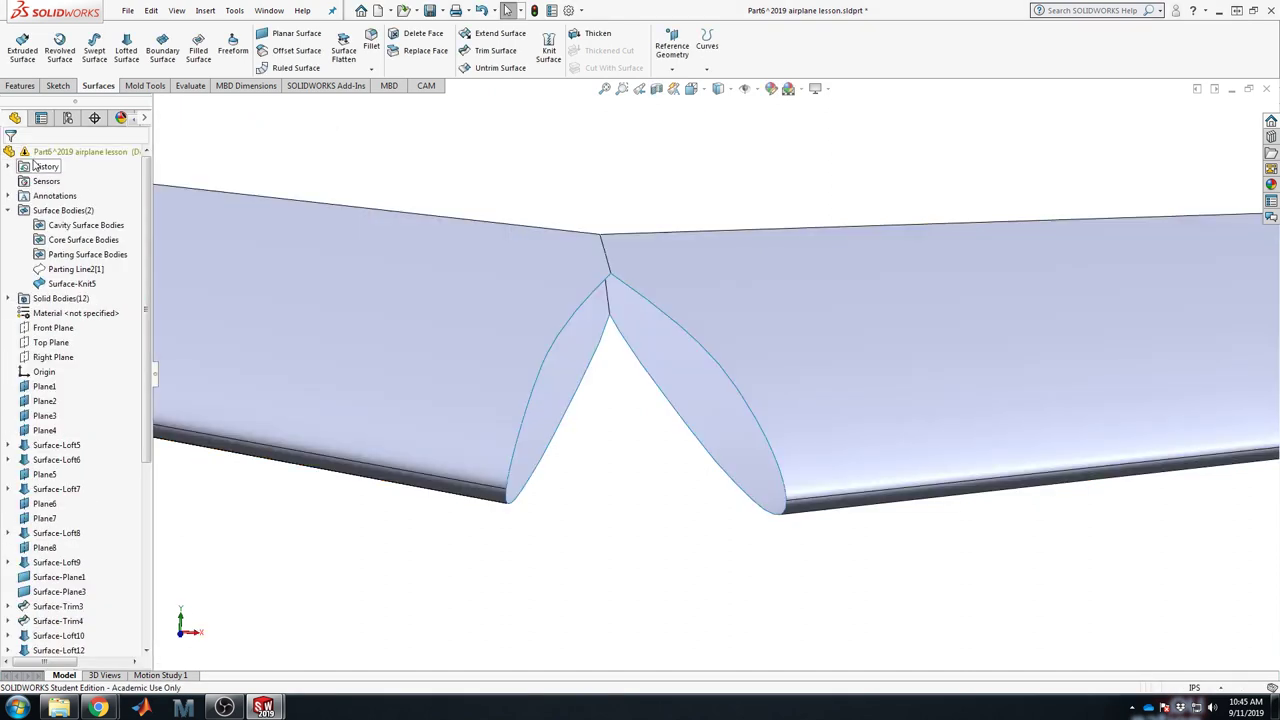
Step: Create a Lofted Surface between the lower root edge segments of the two tail halves where they meet
scroll(670, 291, up, 5)
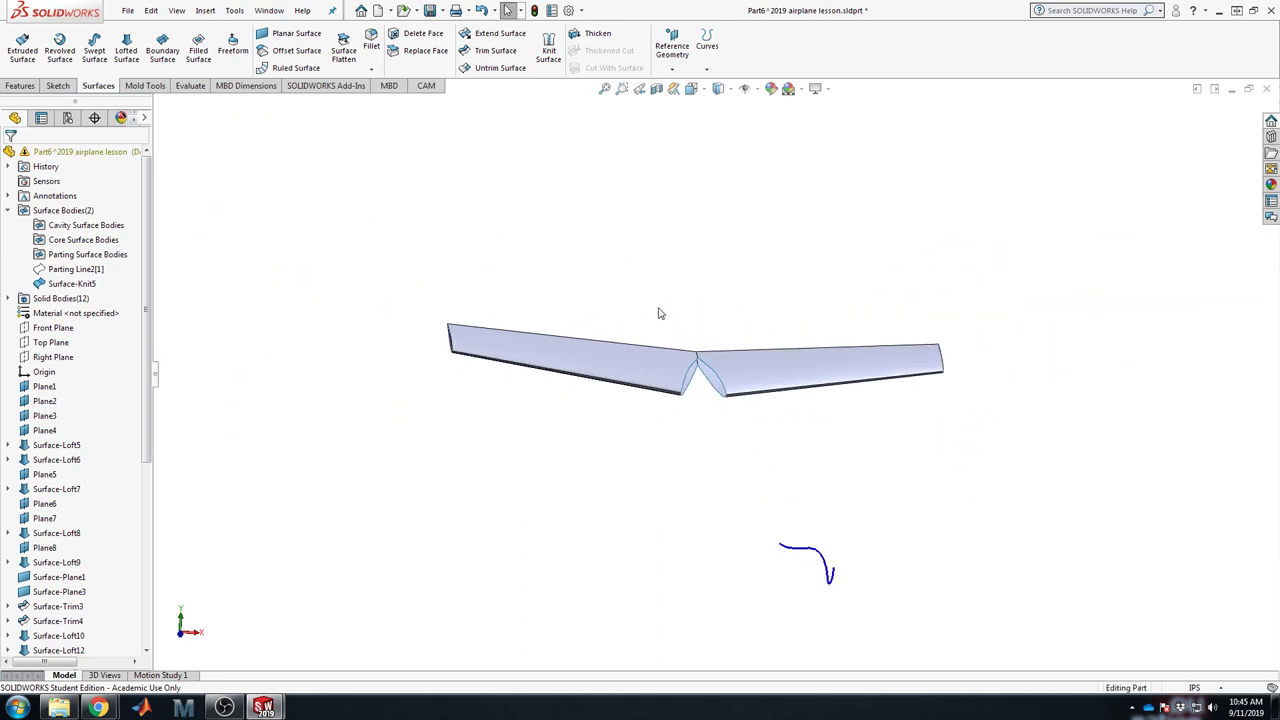
mouse_move(882, 443)
middle_down()
mouse_move(877, 280)
mouse_move(891, 246)
mouse_move(894, 449)
middle_up()
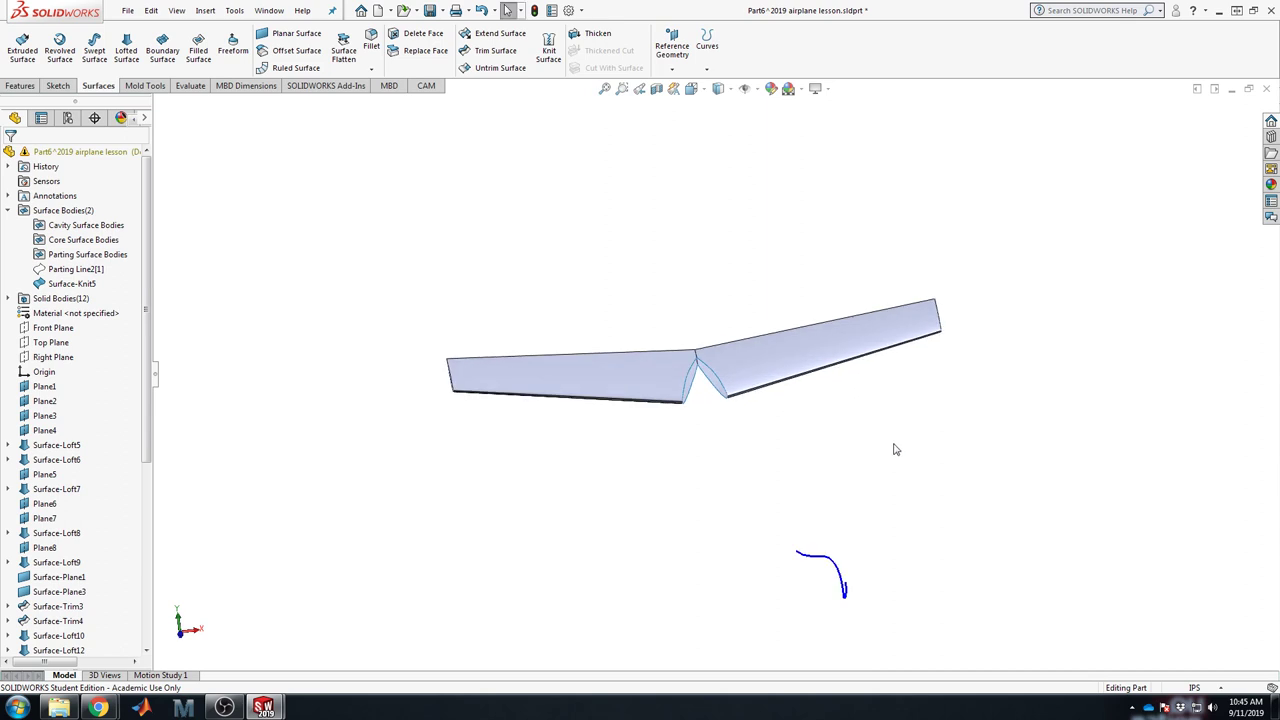
scroll(737, 420, down, 8)
scroll(725, 295, down, 2)
scroll(563, 263, up, 8)
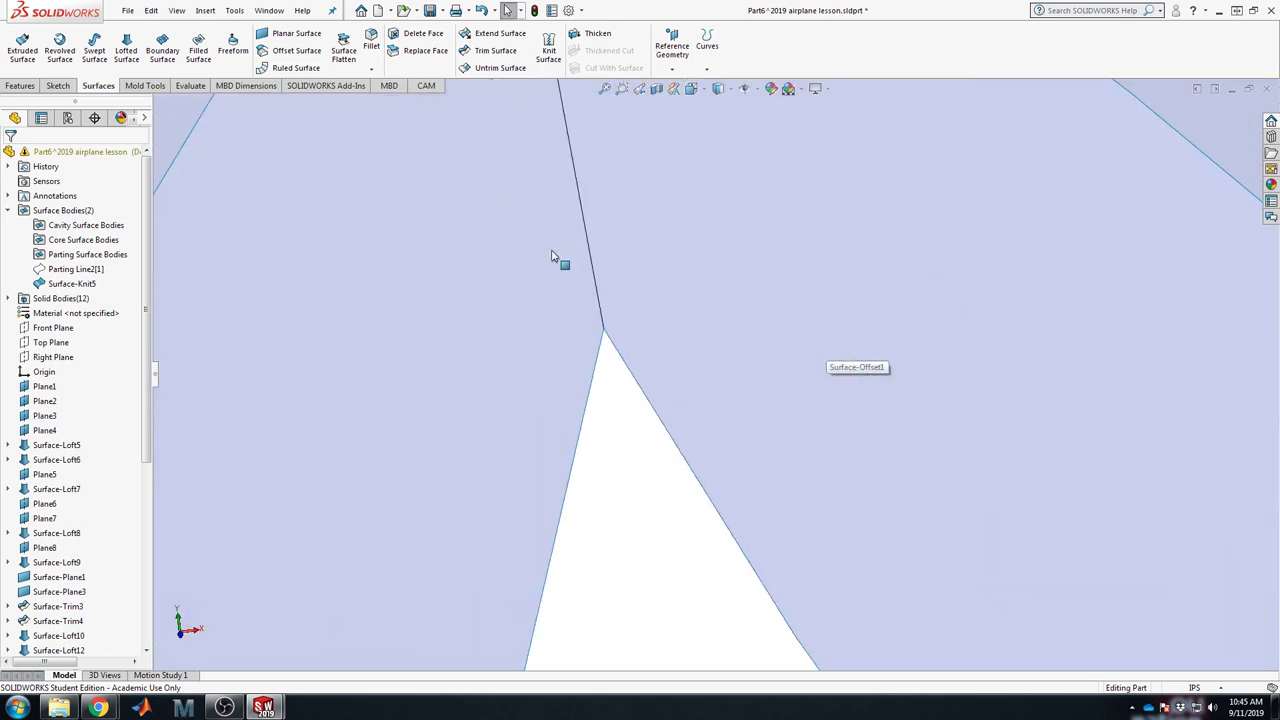
click(126, 50)
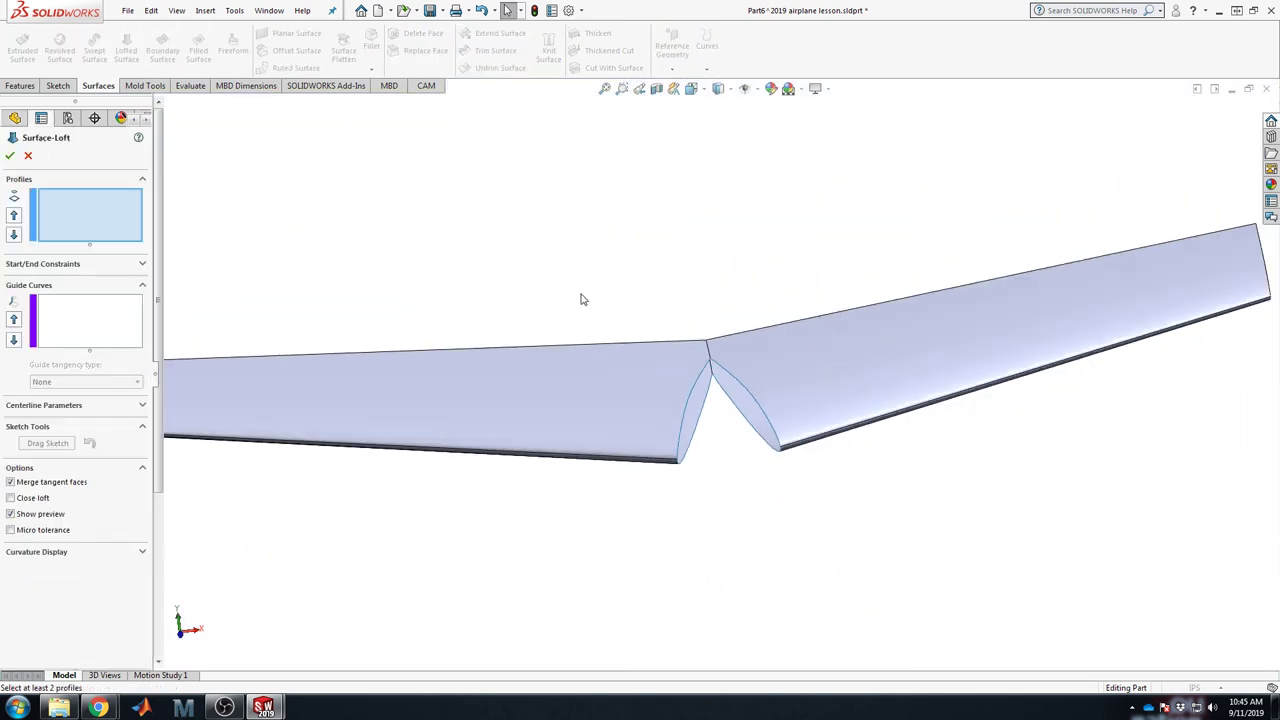
click(709, 400)
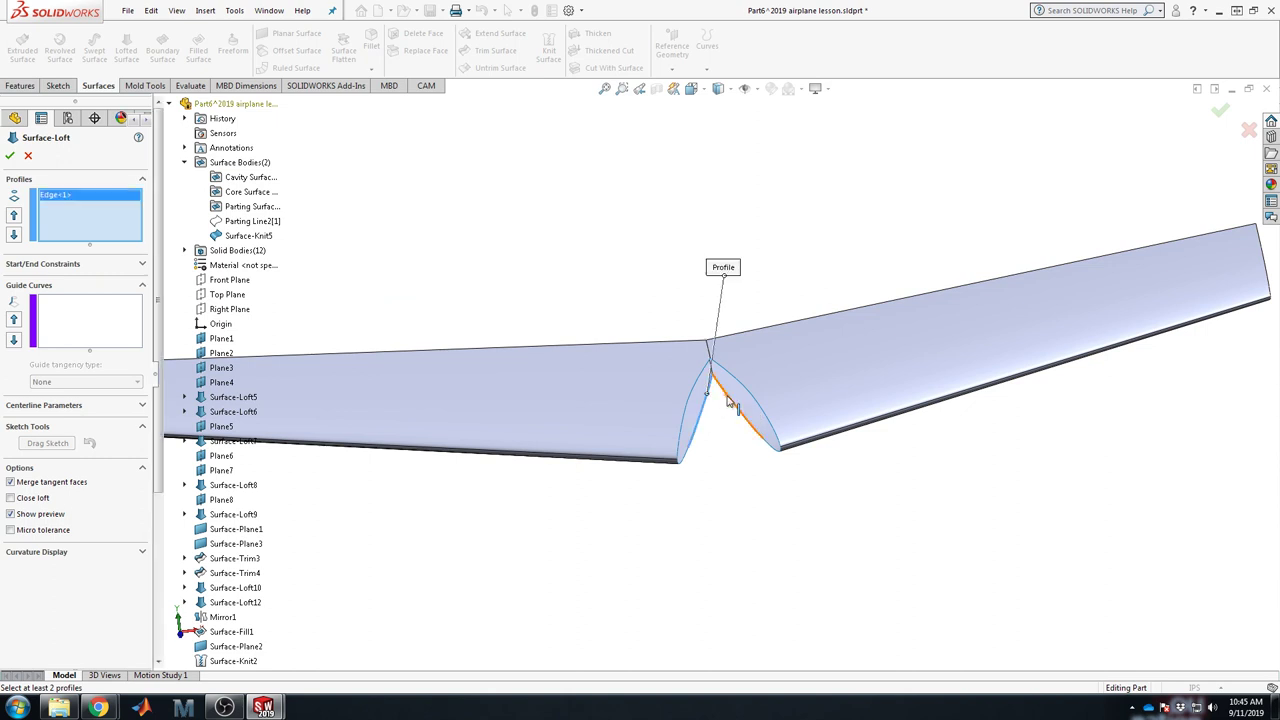
click(732, 401)
scroll(740, 450, down, 3)
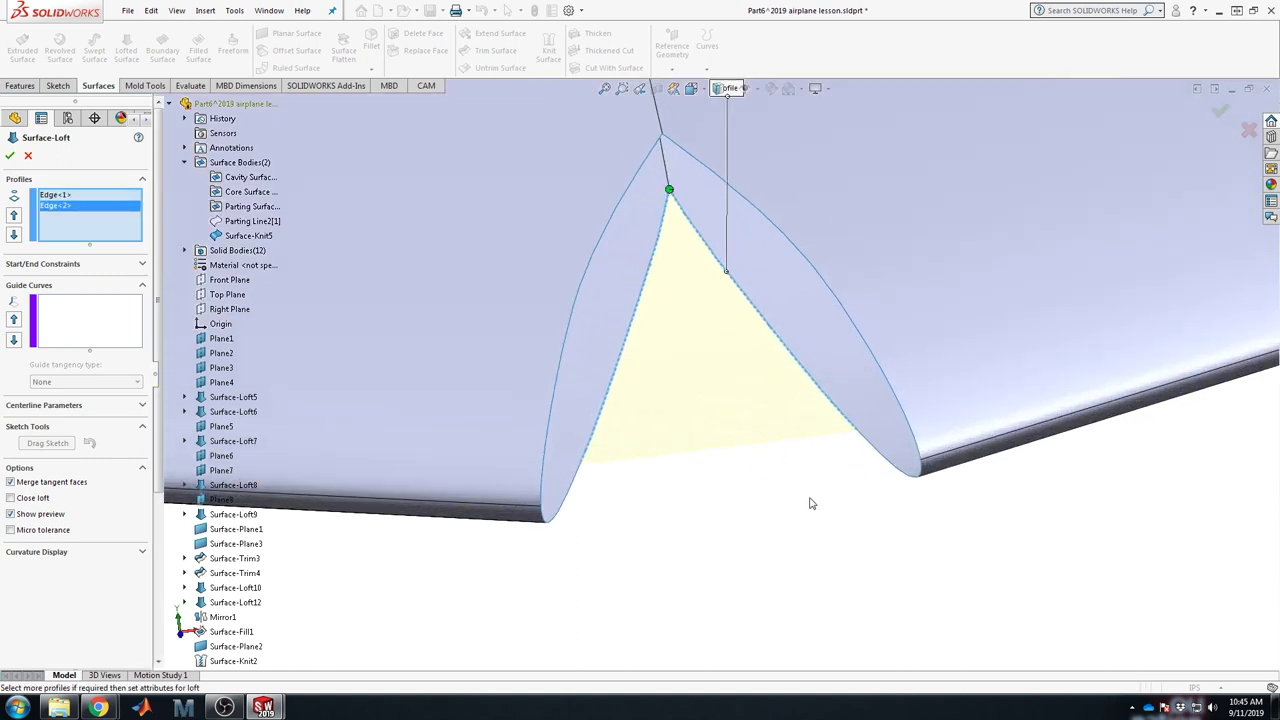
click(10, 155)
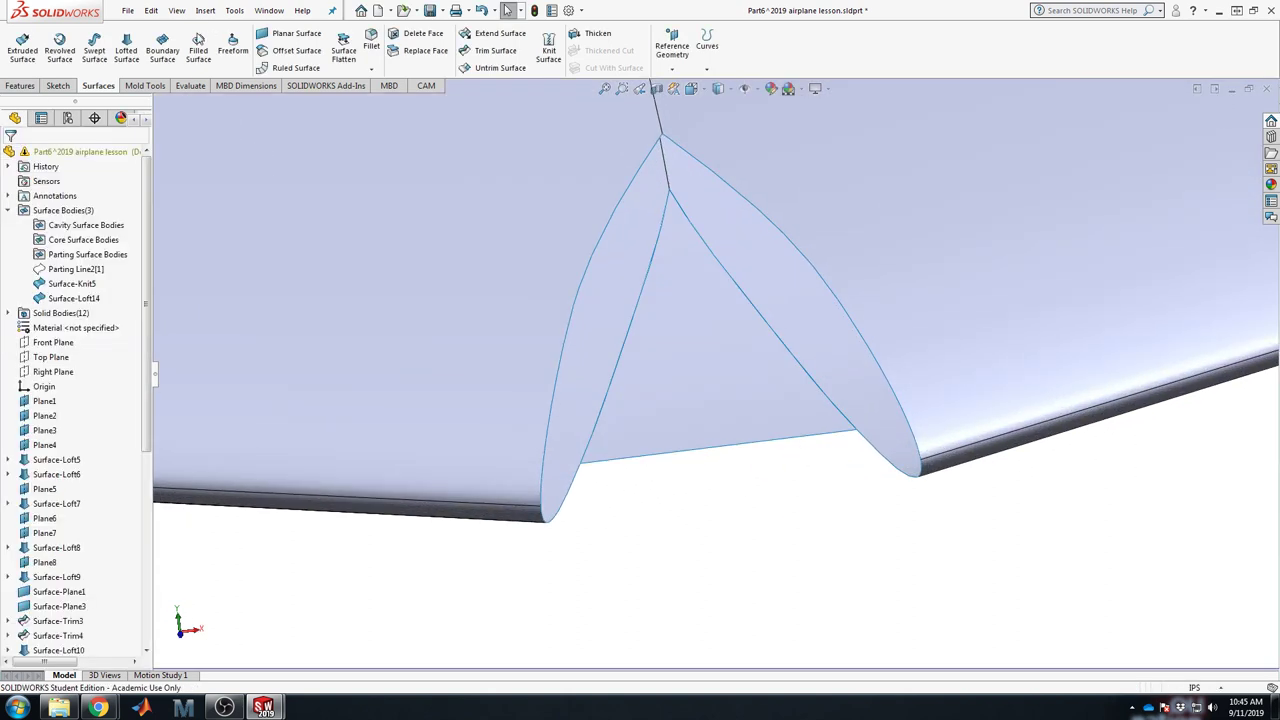
Step: Try another Lofted Surface using only the two tail halves' upper root edge segments as profiles, and cancel it
click(126, 52)
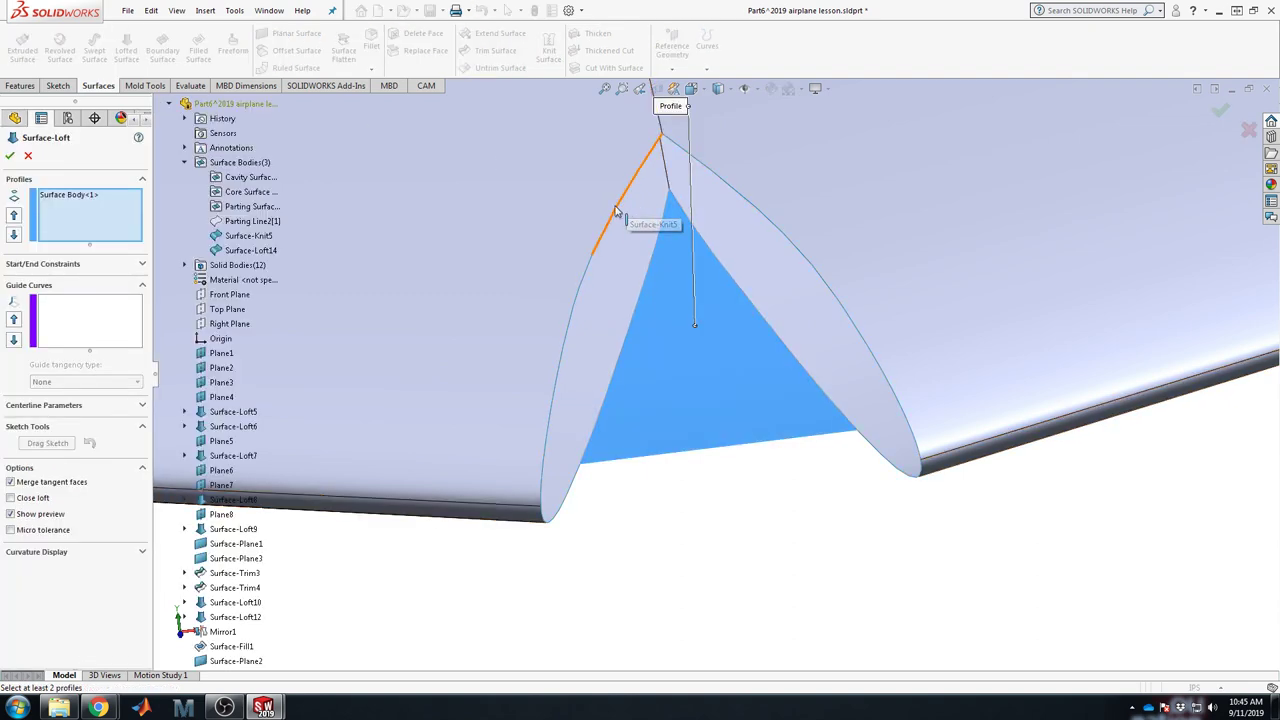
click(620, 201)
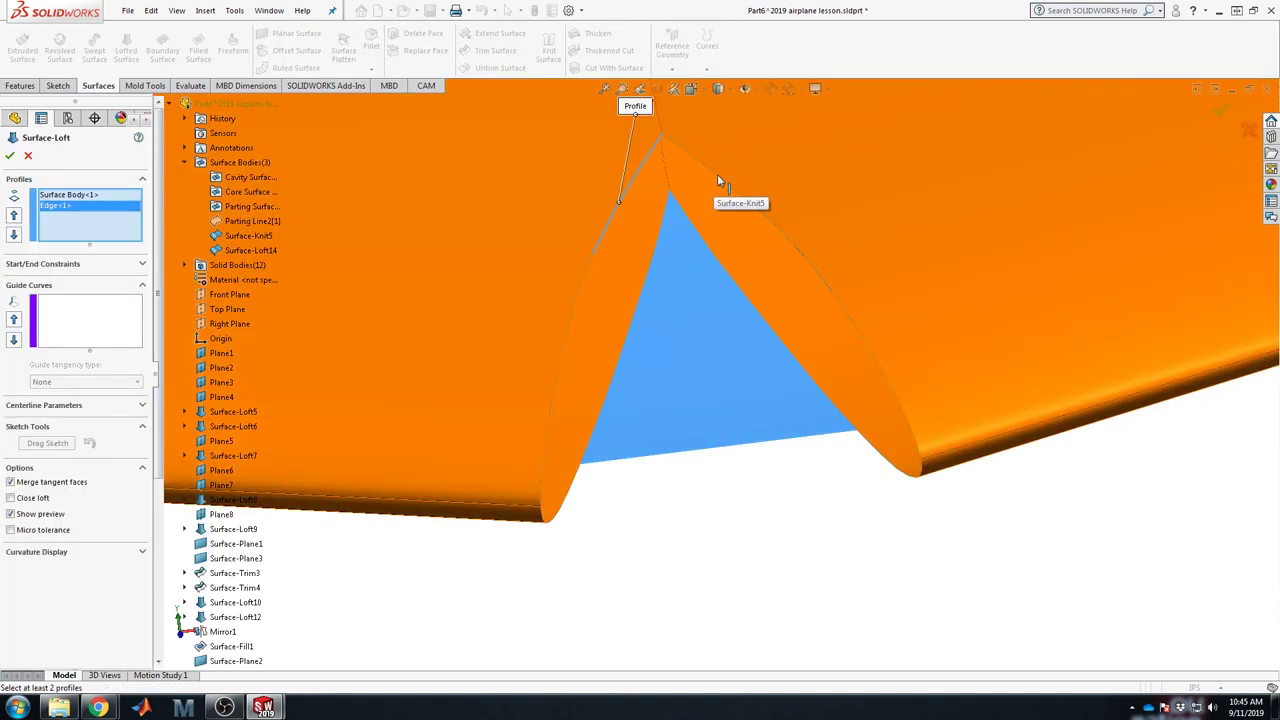
click(719, 179)
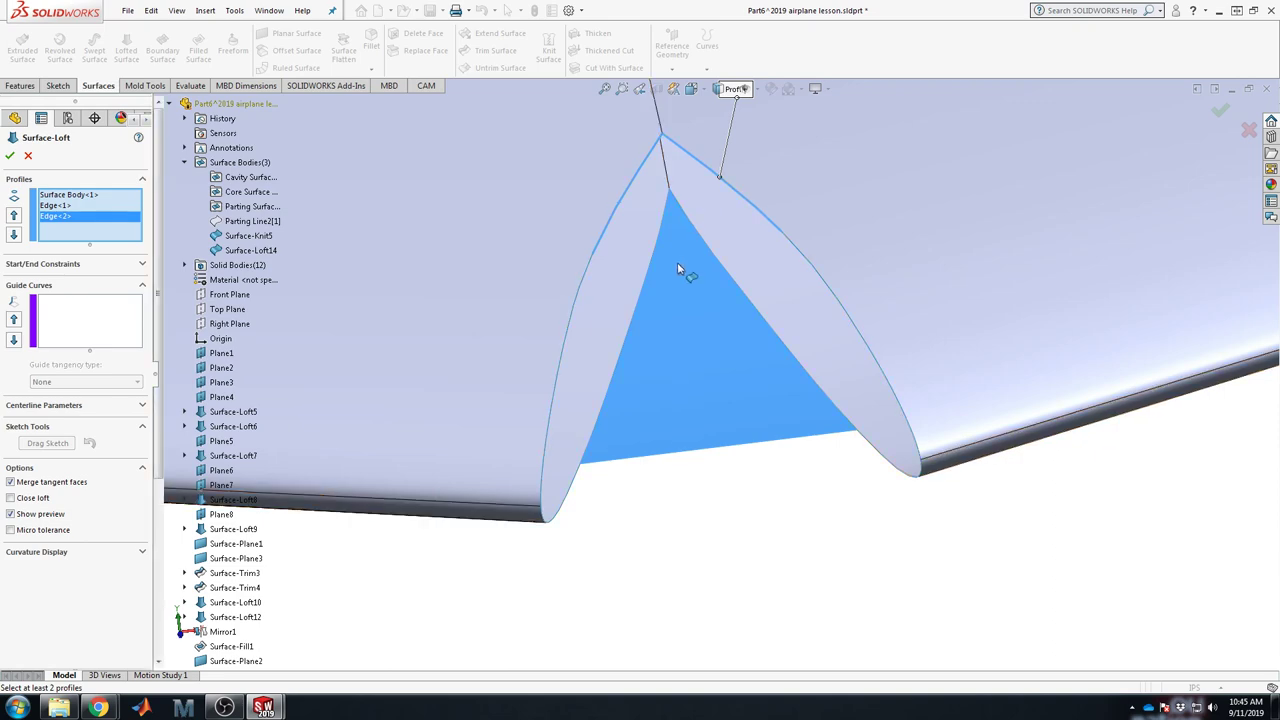
scroll(677, 262, down, 5)
scroll(670, 200, up, 8)
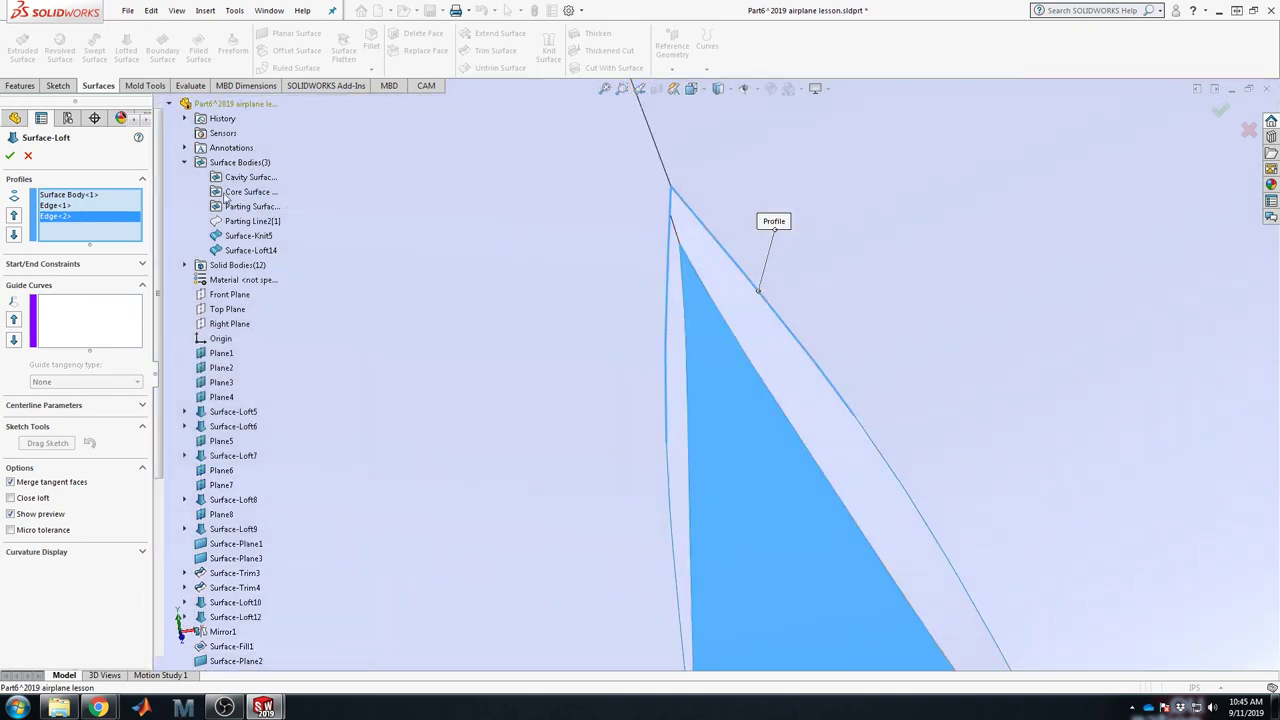
click(70, 195)
key(Delete)
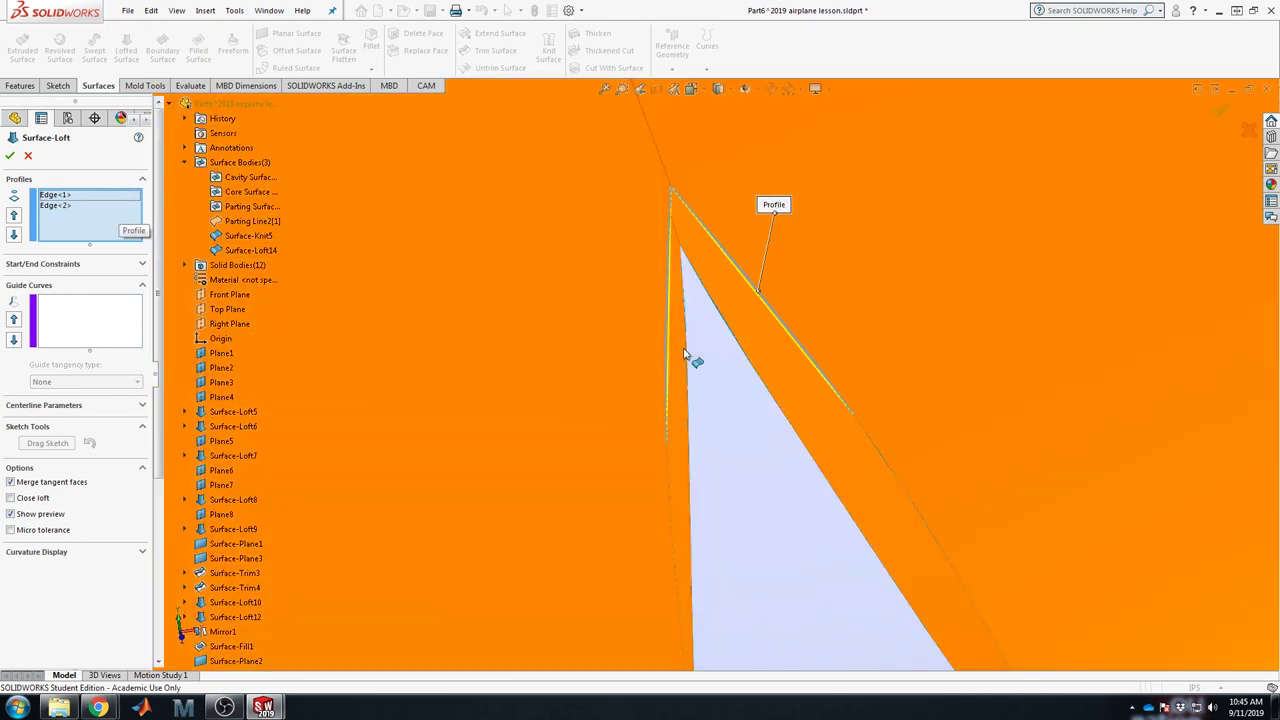
scroll(700, 380, down, 5)
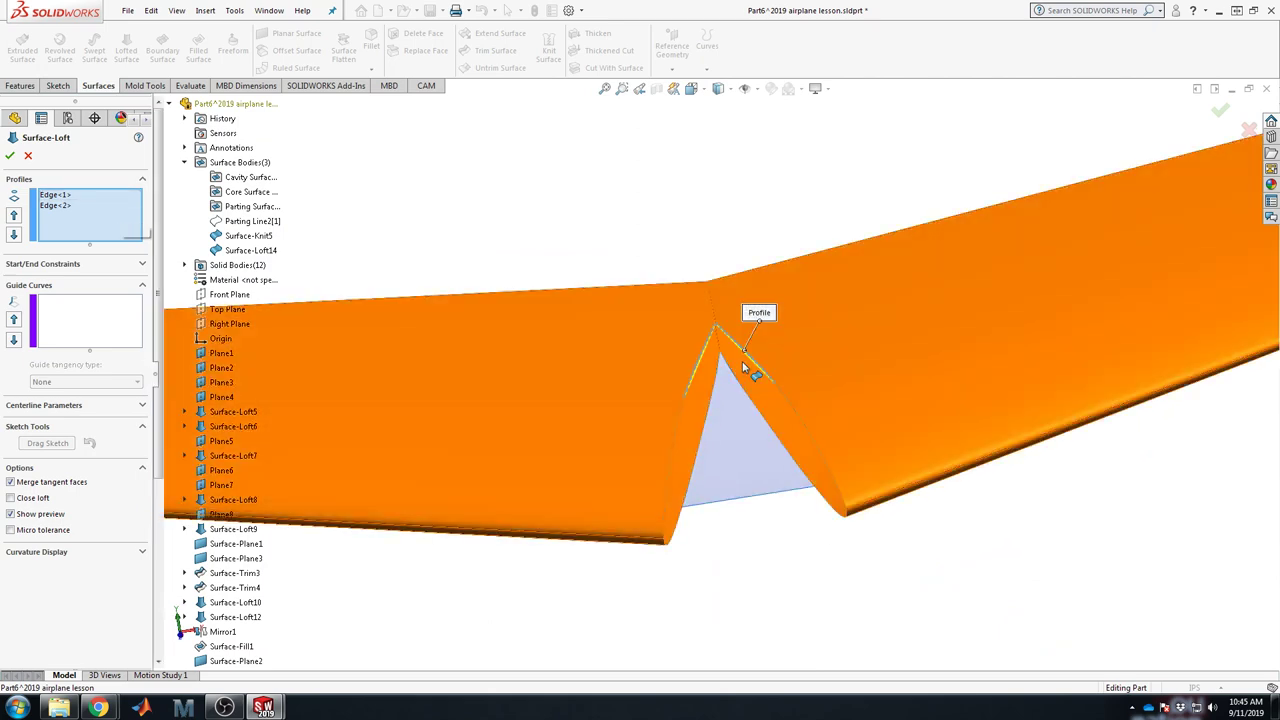
scroll(743, 364, up, 8)
scroll(630, 260, down, 3)
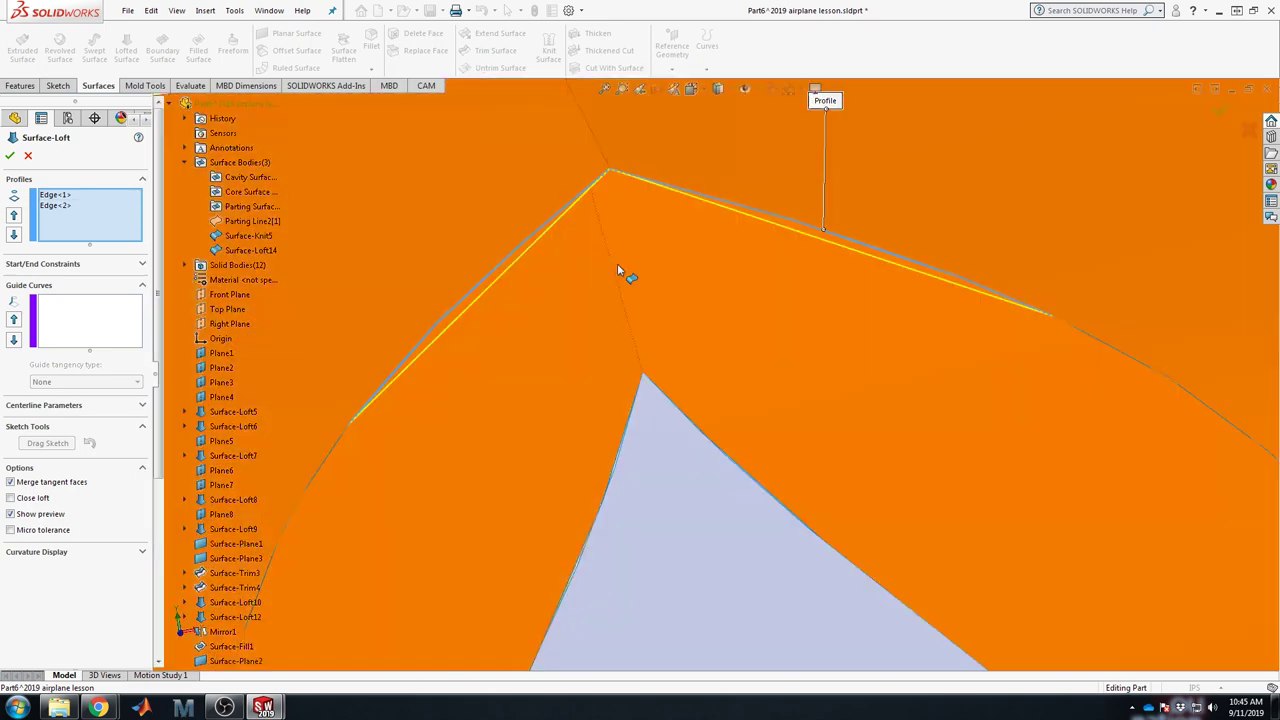
click(52, 206)
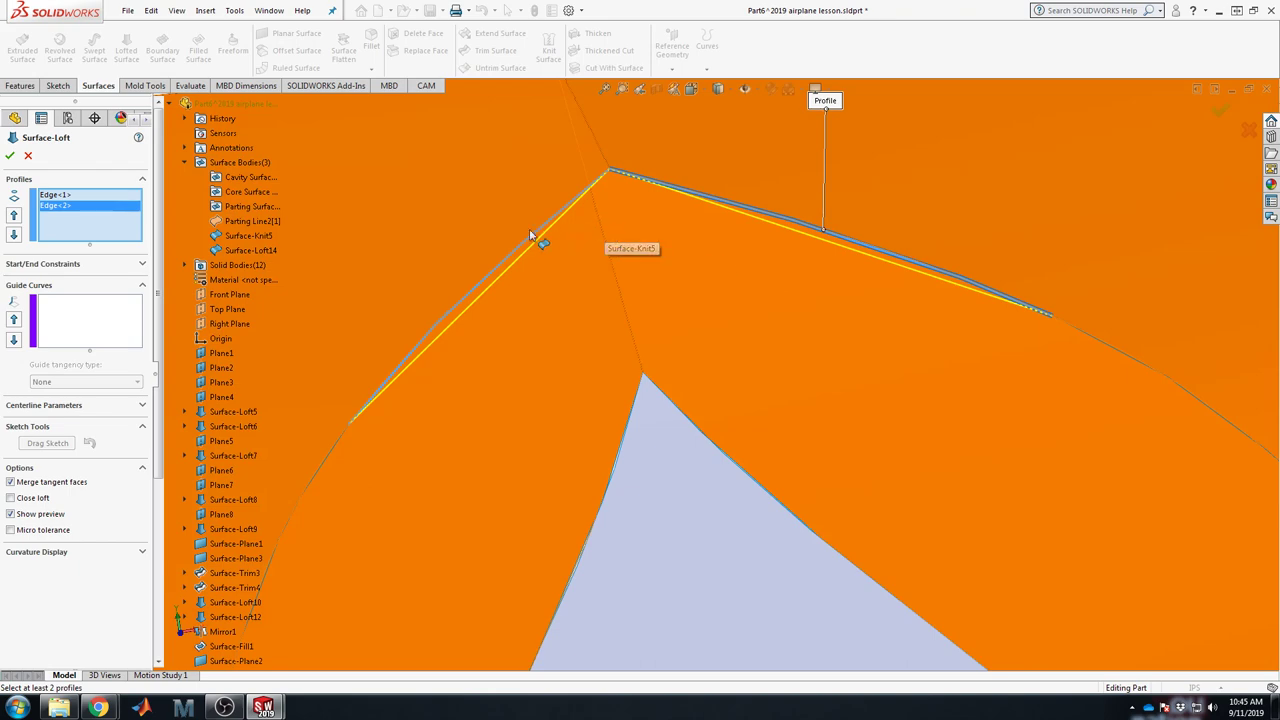
click(27, 157)
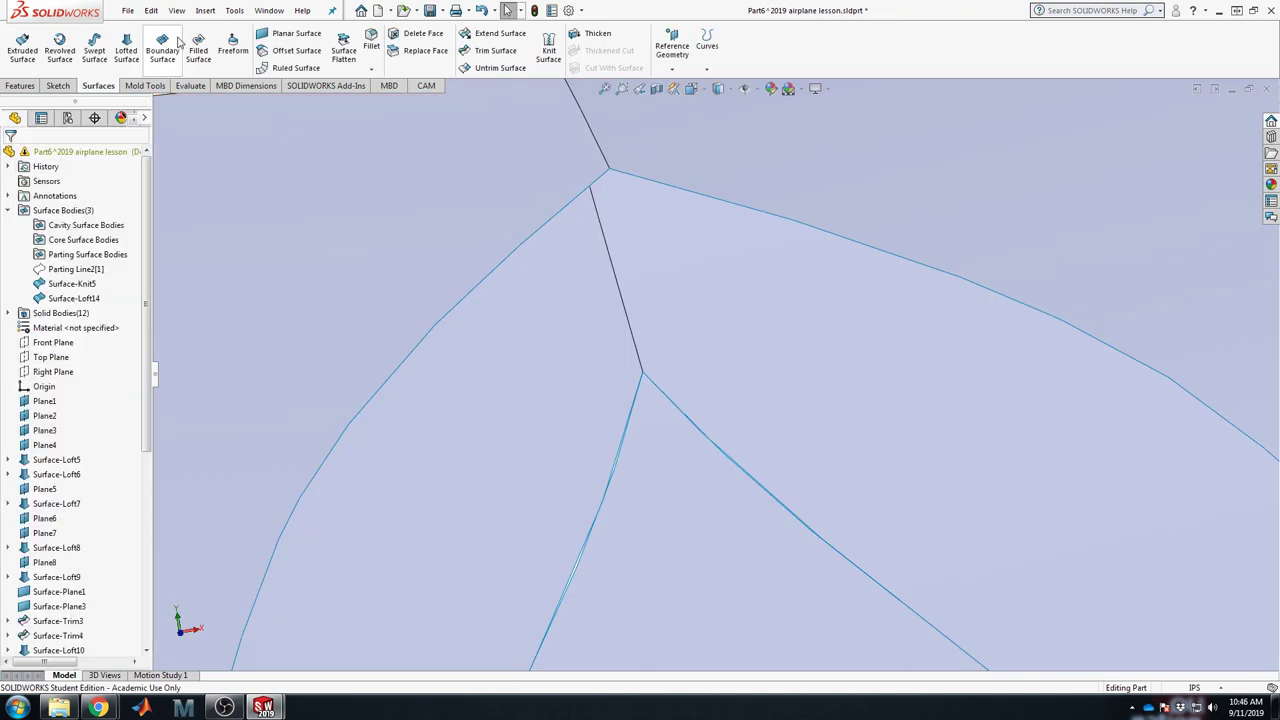
Step: Try a Filled Surface bounded by the two tail halves' upper root edge segments, and cancel it
click(198, 50)
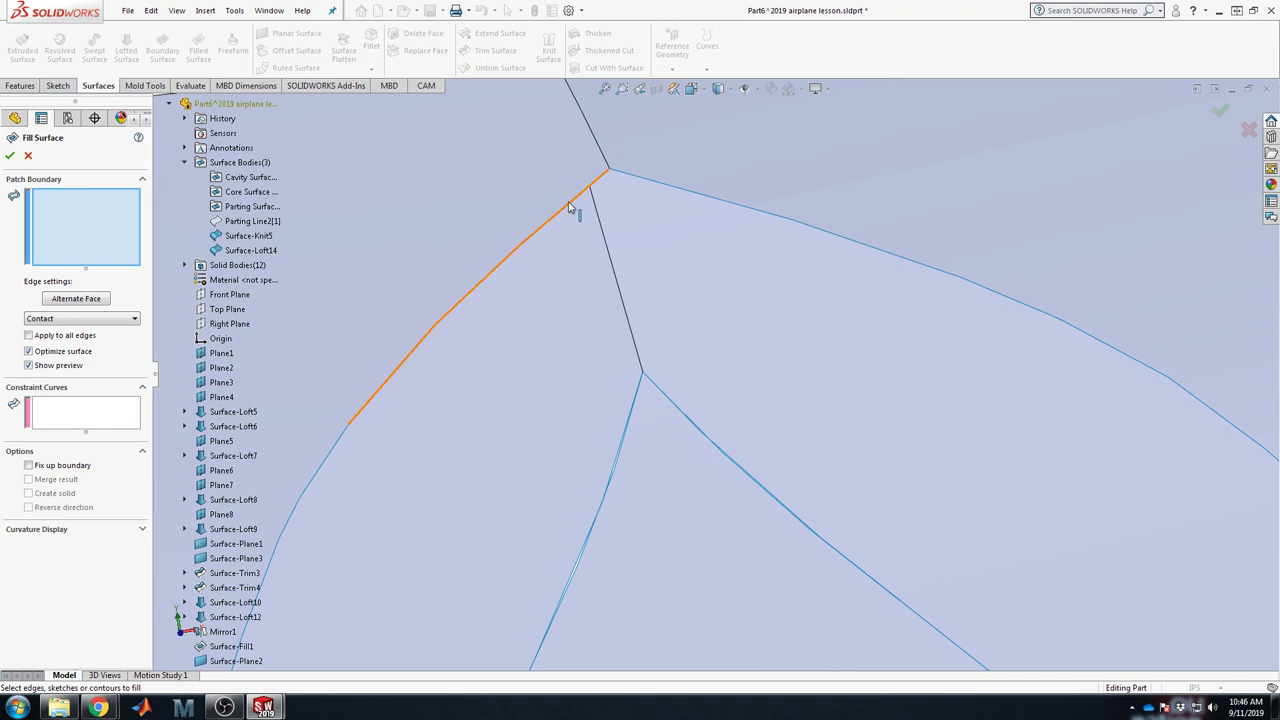
click(584, 193)
click(664, 189)
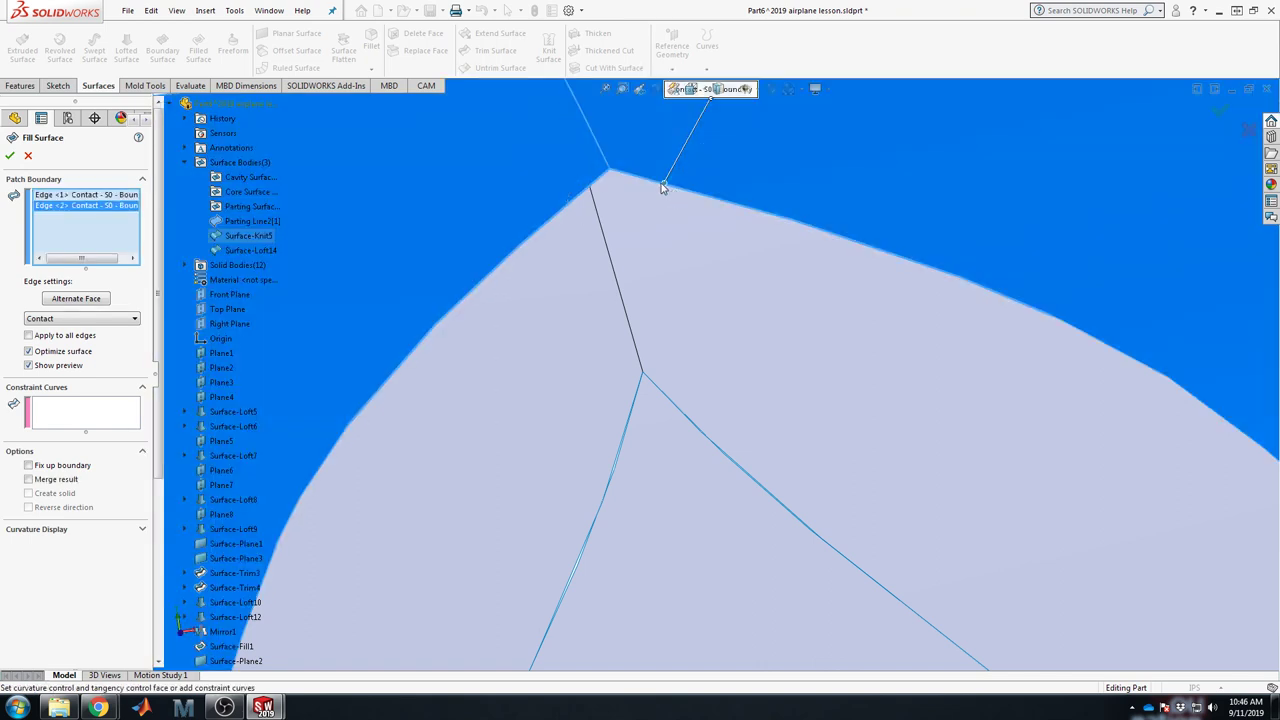
click(10, 156)
click(27, 156)
scroll(745, 345, up, 3)
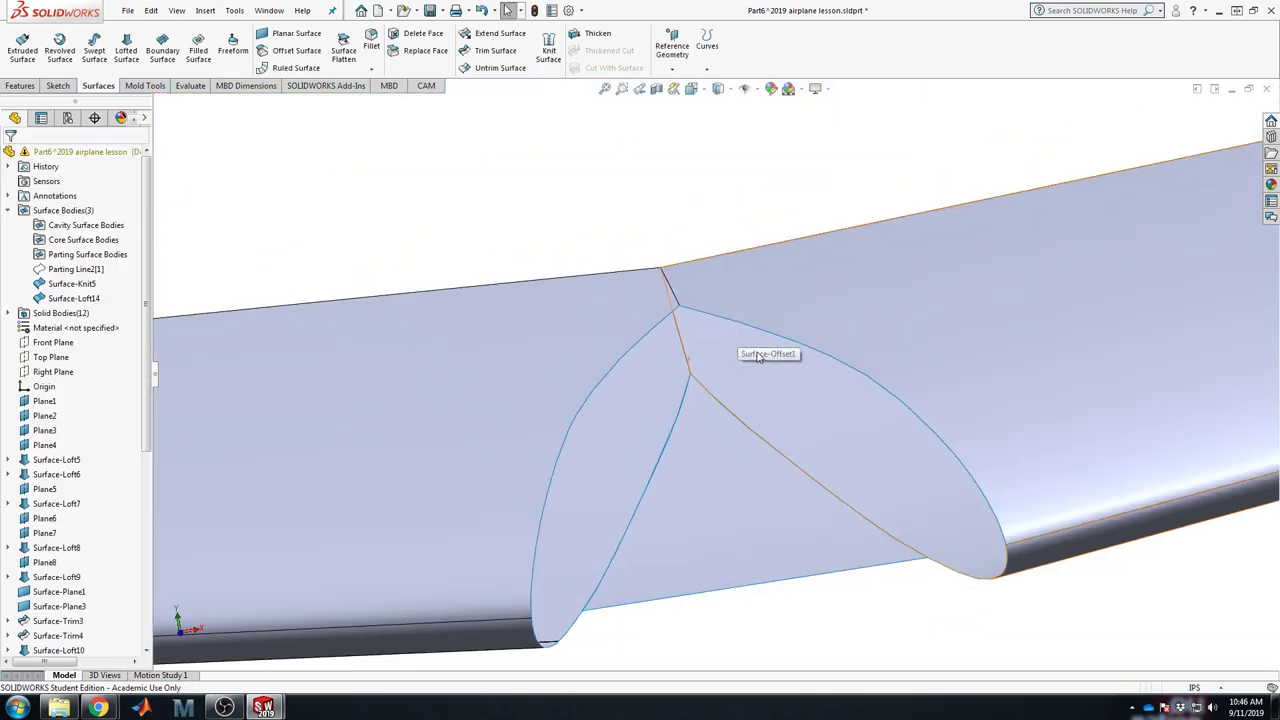
Step: Create a Lofted Surface between the forward lower root edge segments of the two tail halves, ahead of the existing lower loft
middle_drag(758, 356, 739, 413)
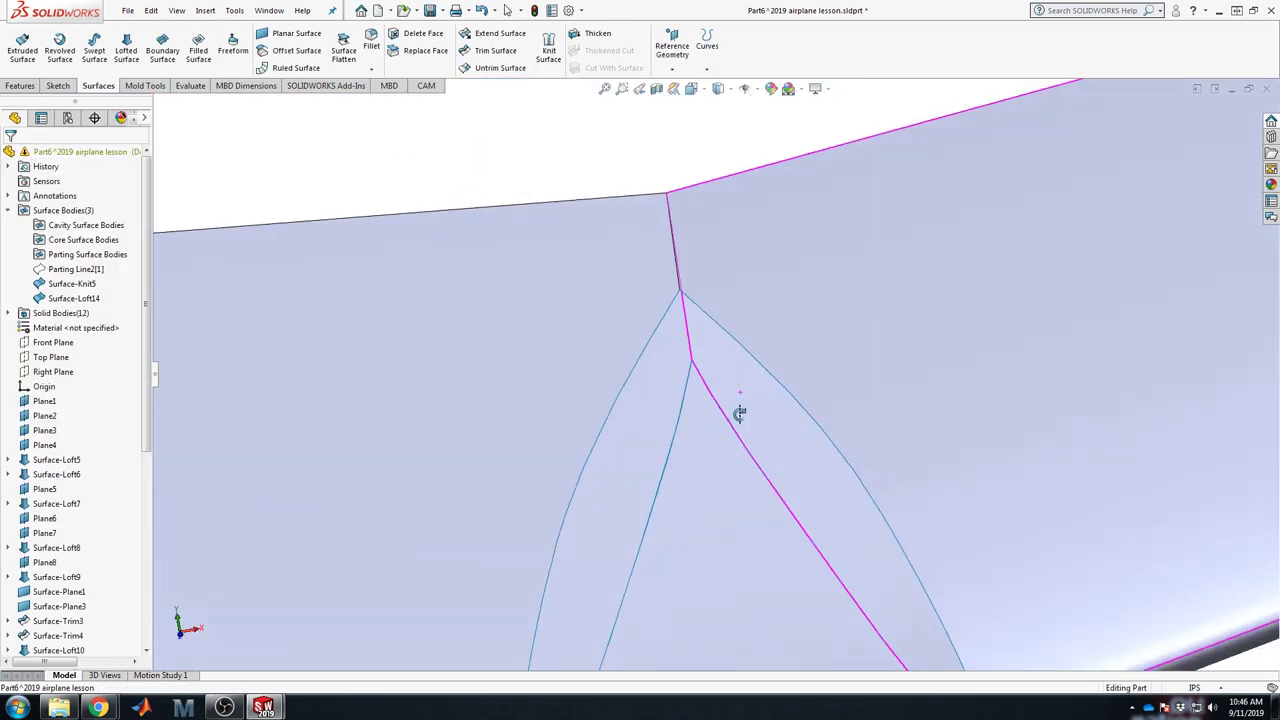
scroll(739, 413, up, 5)
click(126, 48)
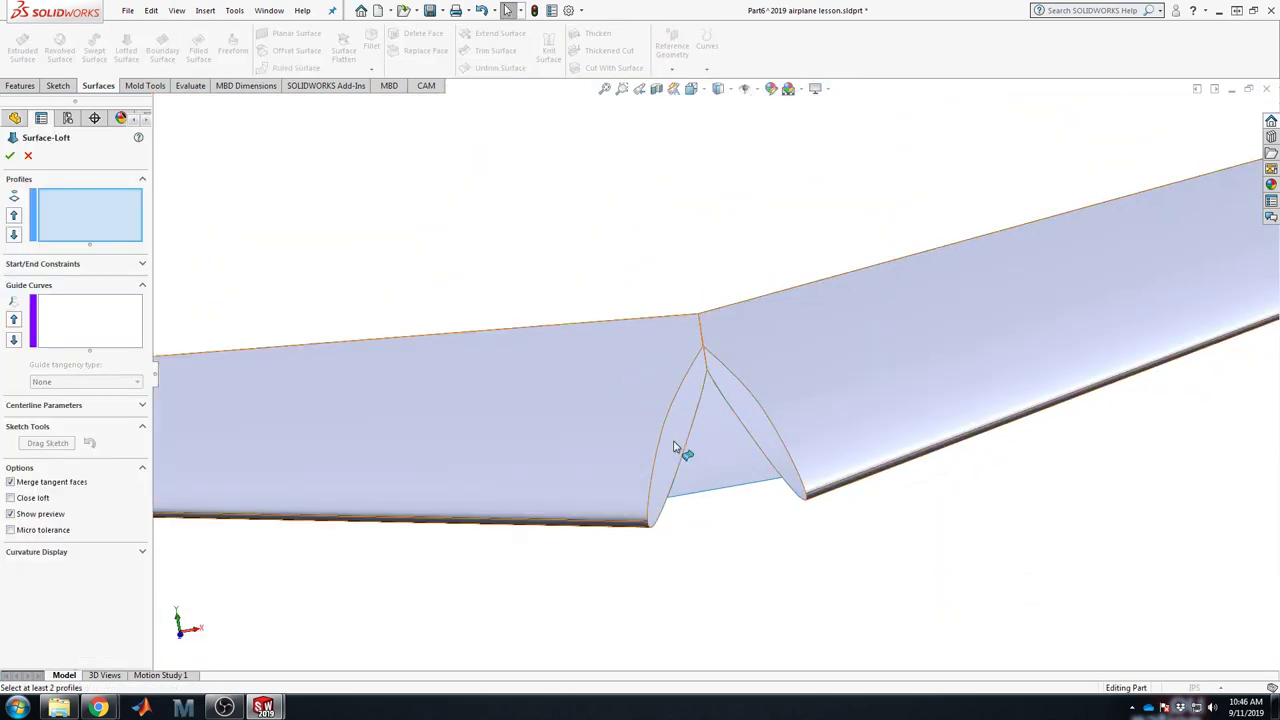
click(660, 510)
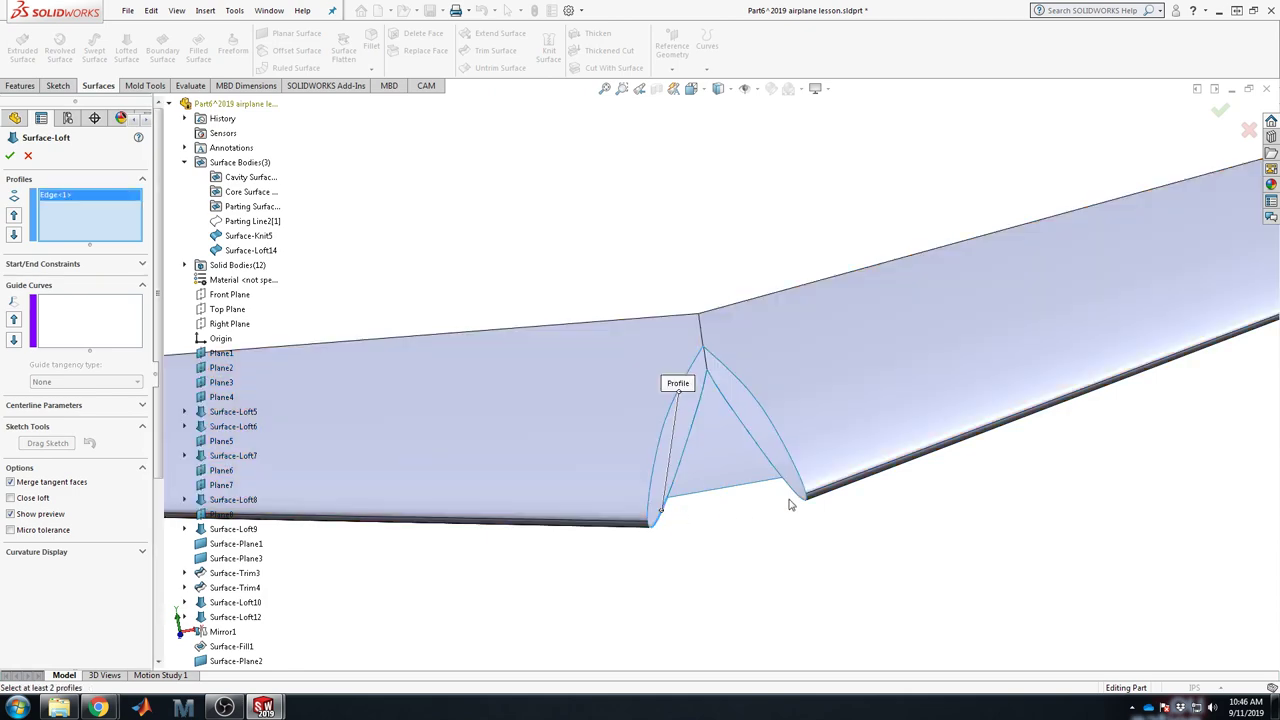
click(793, 497)
scroll(771, 523, down, 4)
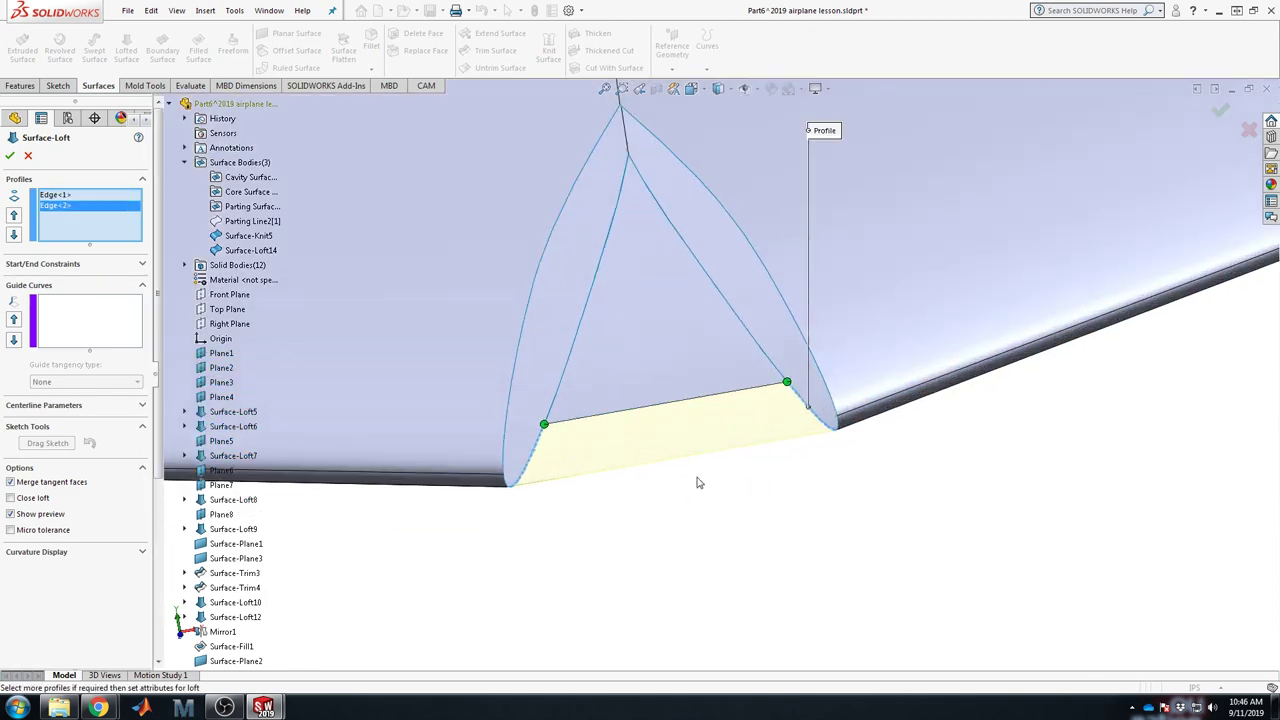
middle_drag(694, 480, 732, 495)
key(Return)
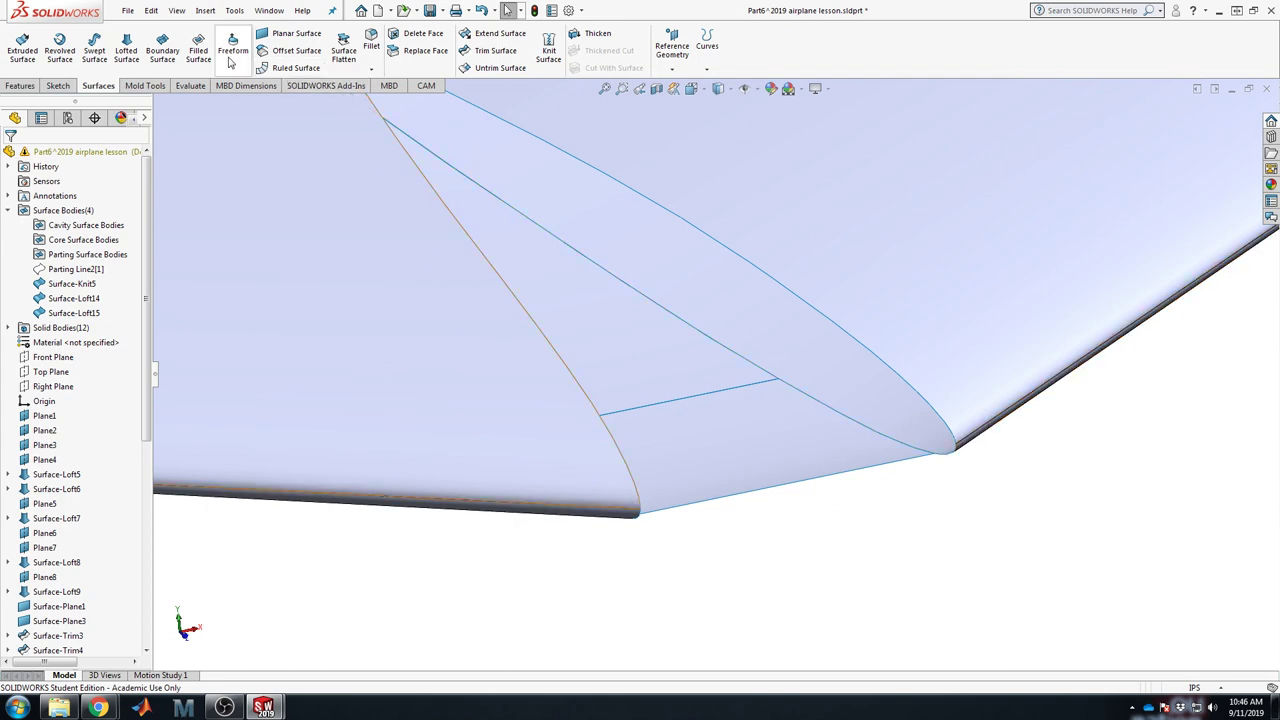
Step: Start a Lofted Surface between the two tail halves' leading root edge segments, removing the surface body so only the two edges remain as profiles
click(141, 51)
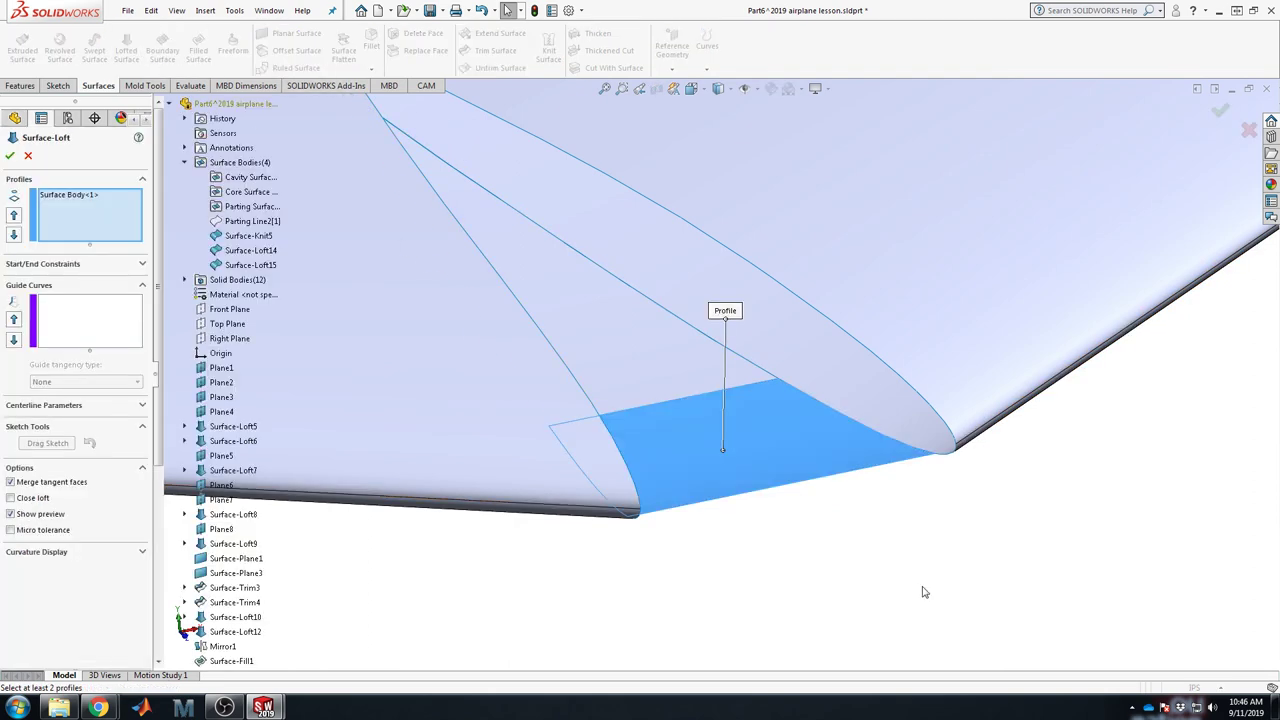
click(950, 457)
middle_drag(857, 557, 799, 482)
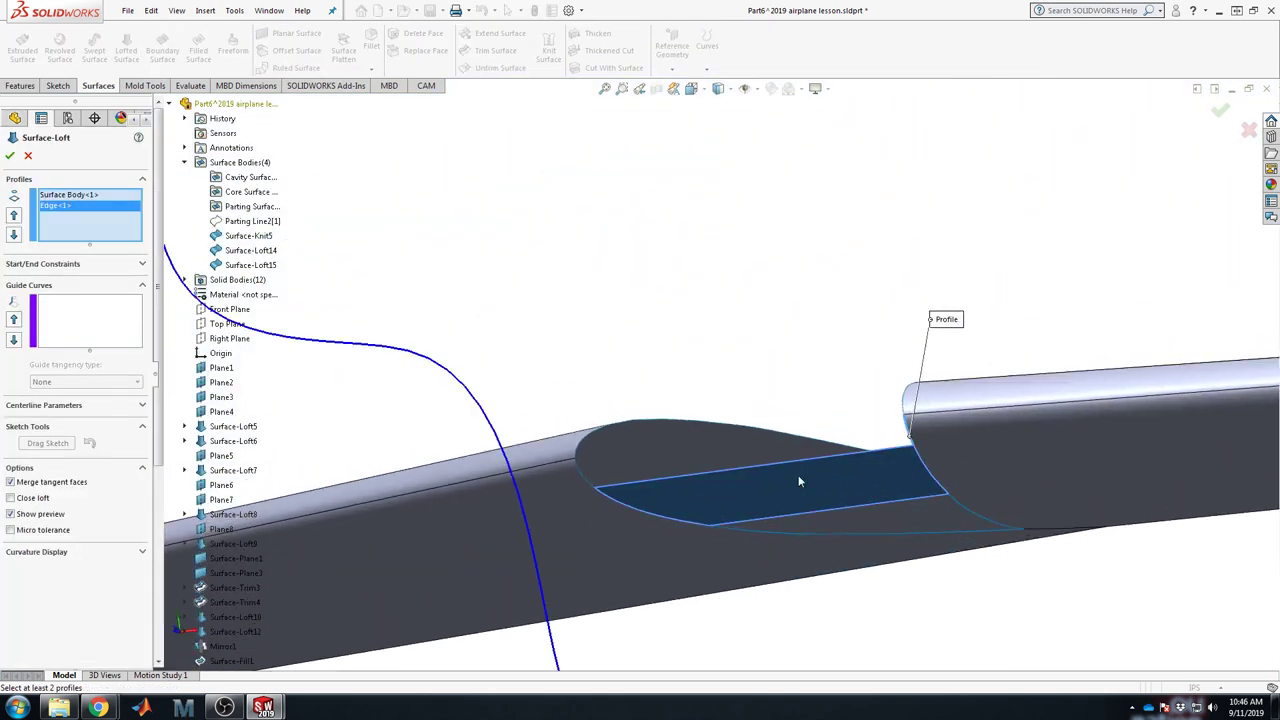
click(585, 483)
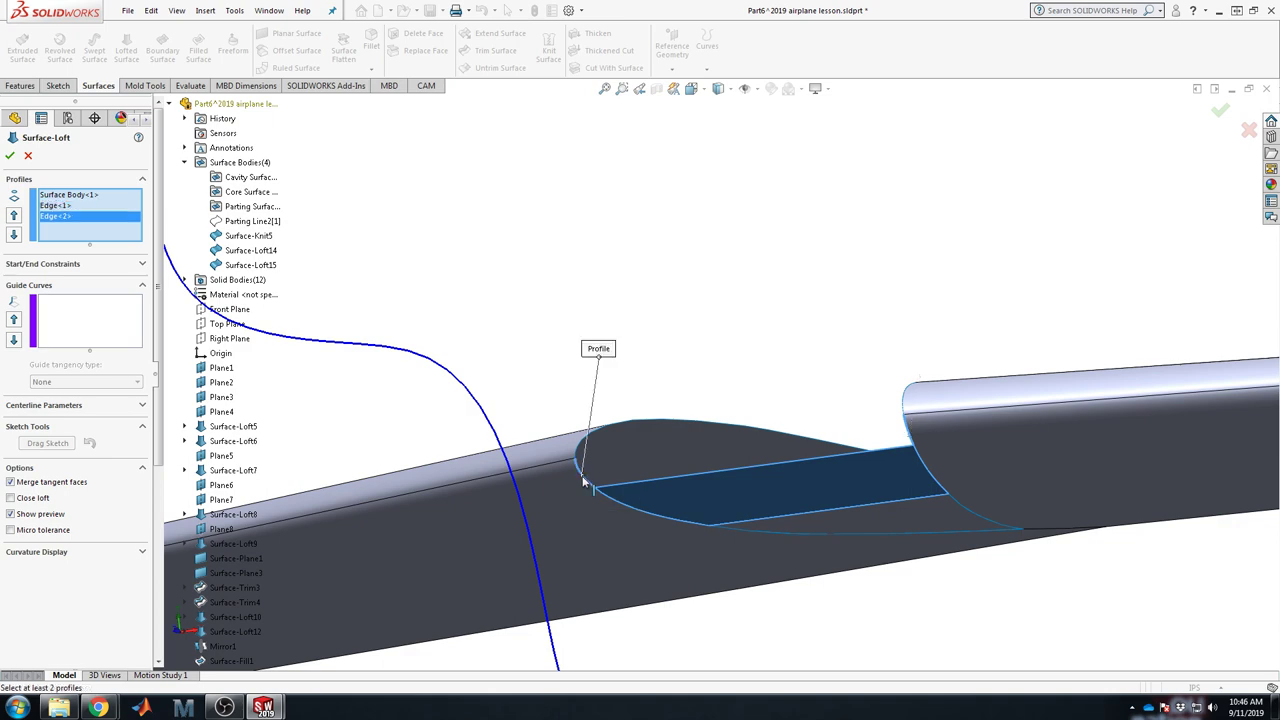
scroll(625, 495, down, 5)
click(124, 195)
key(Delete)
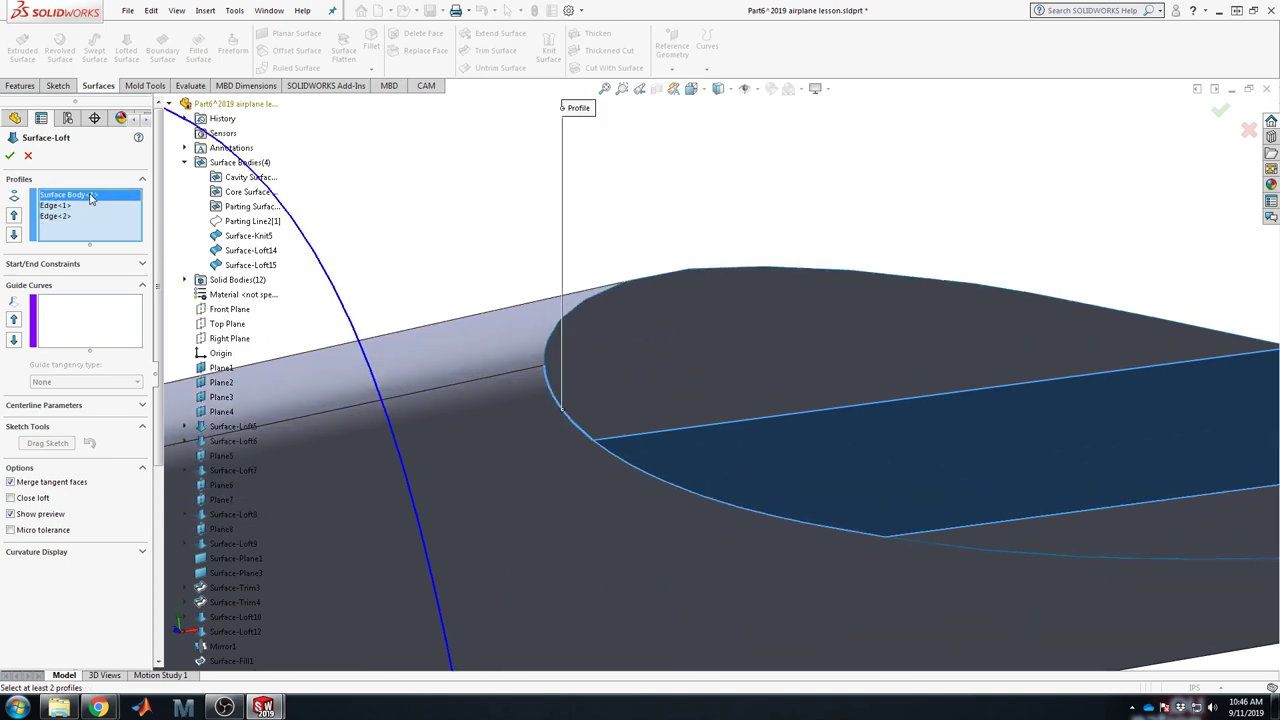
Step: Untwist the leading-edge loft by moving the connector to the matching end of the right-hand edge, and create the surface
scroll(808, 374, up, 5)
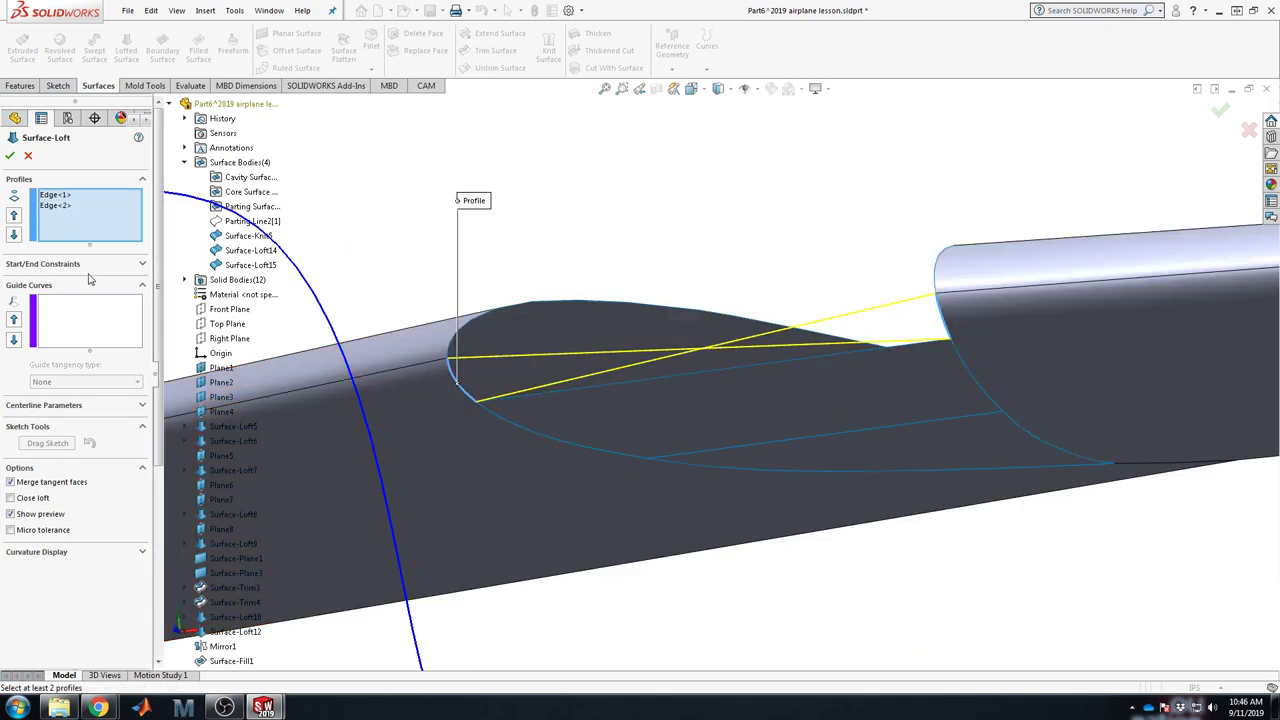
click(33, 498)
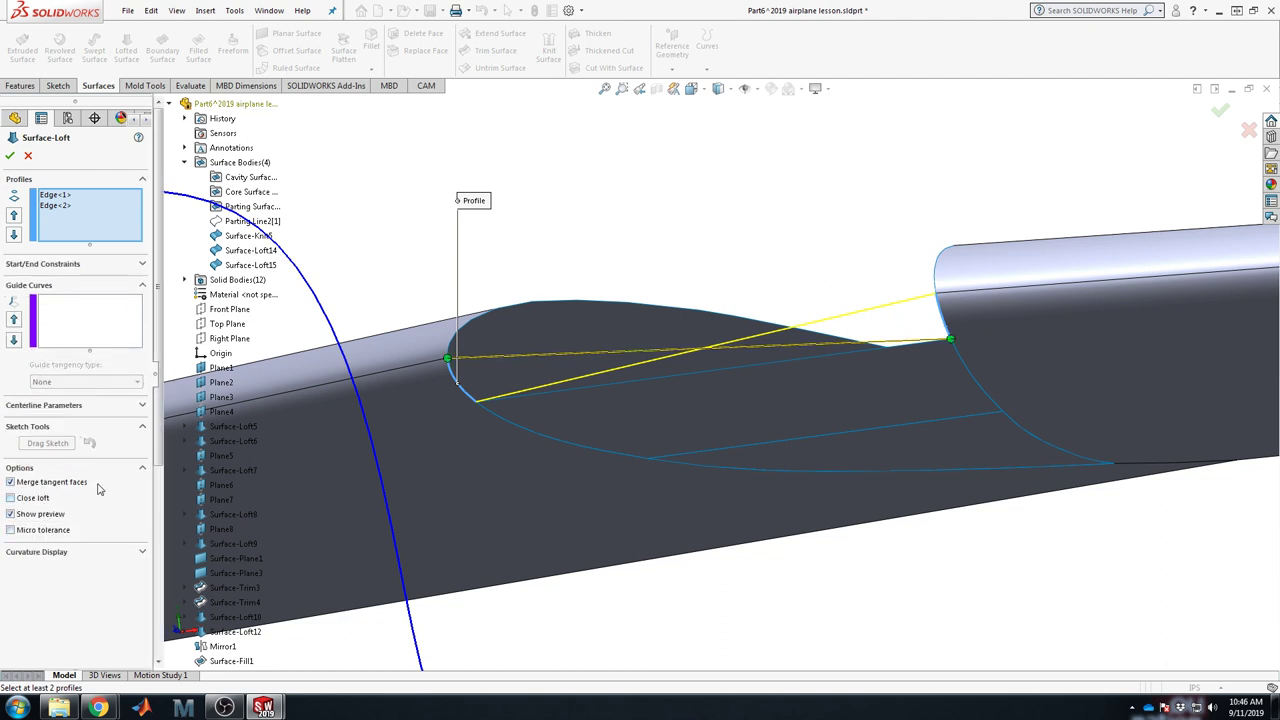
drag(950, 338, 935, 294)
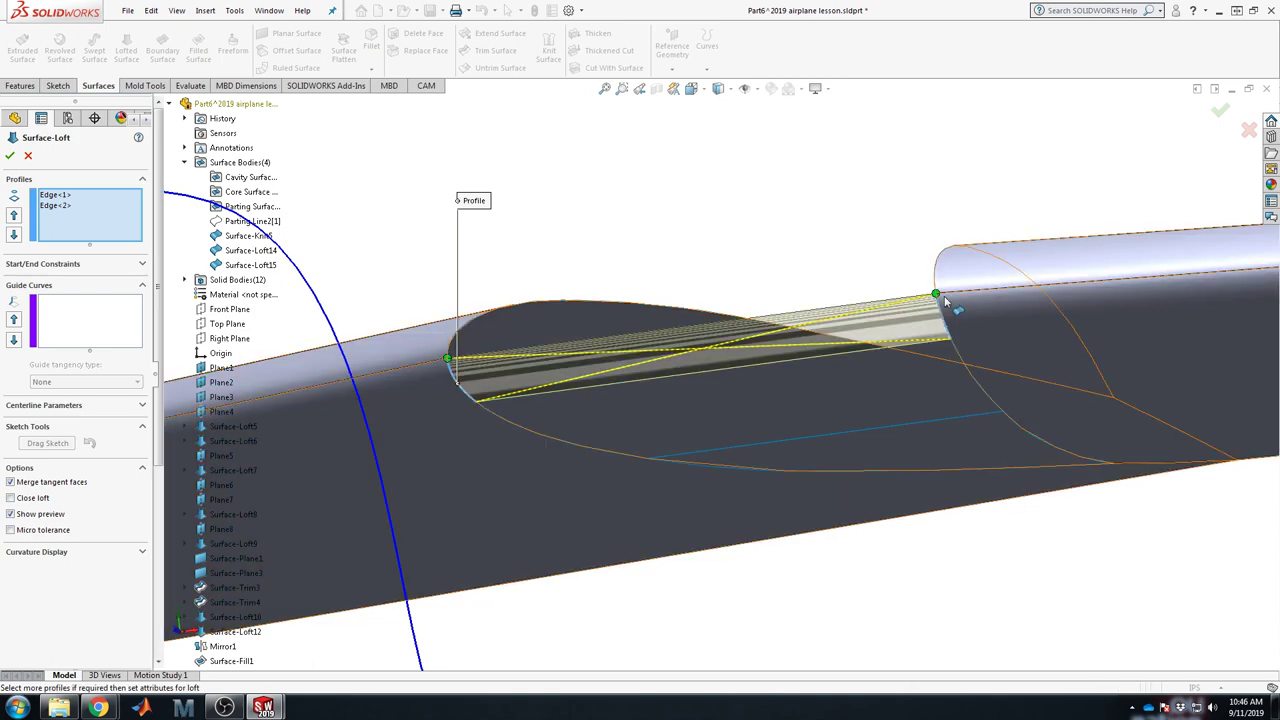
middle_drag(623, 360, 715, 491)
click(11, 156)
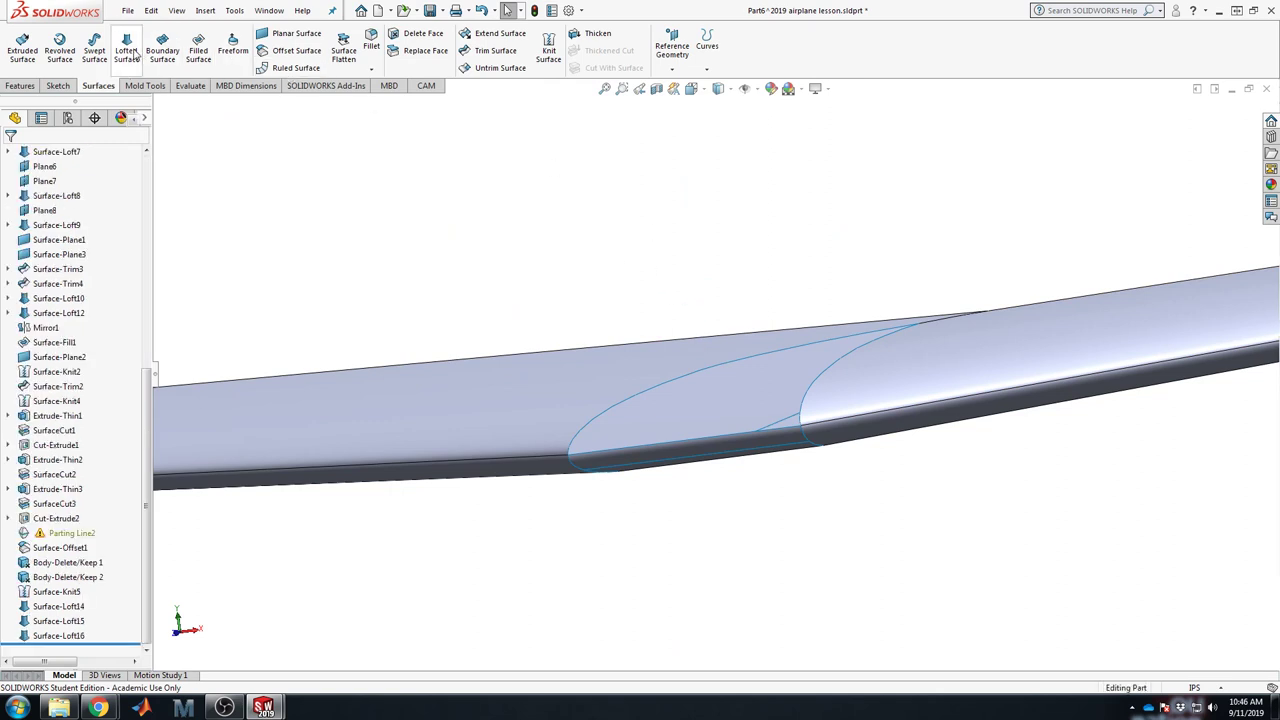
Step: Create a Lofted Surface across the forward upper root edge segments of the two tail halves, just behind the leading-edge loft
click(132, 52)
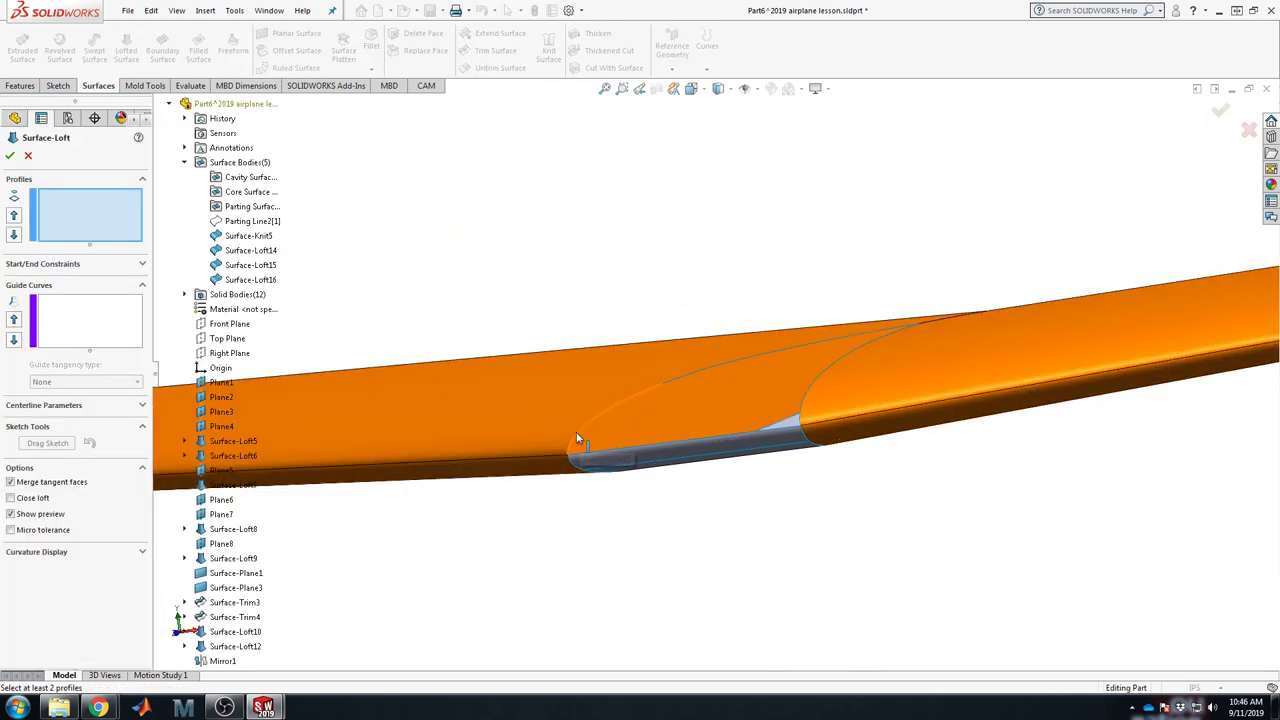
click(579, 433)
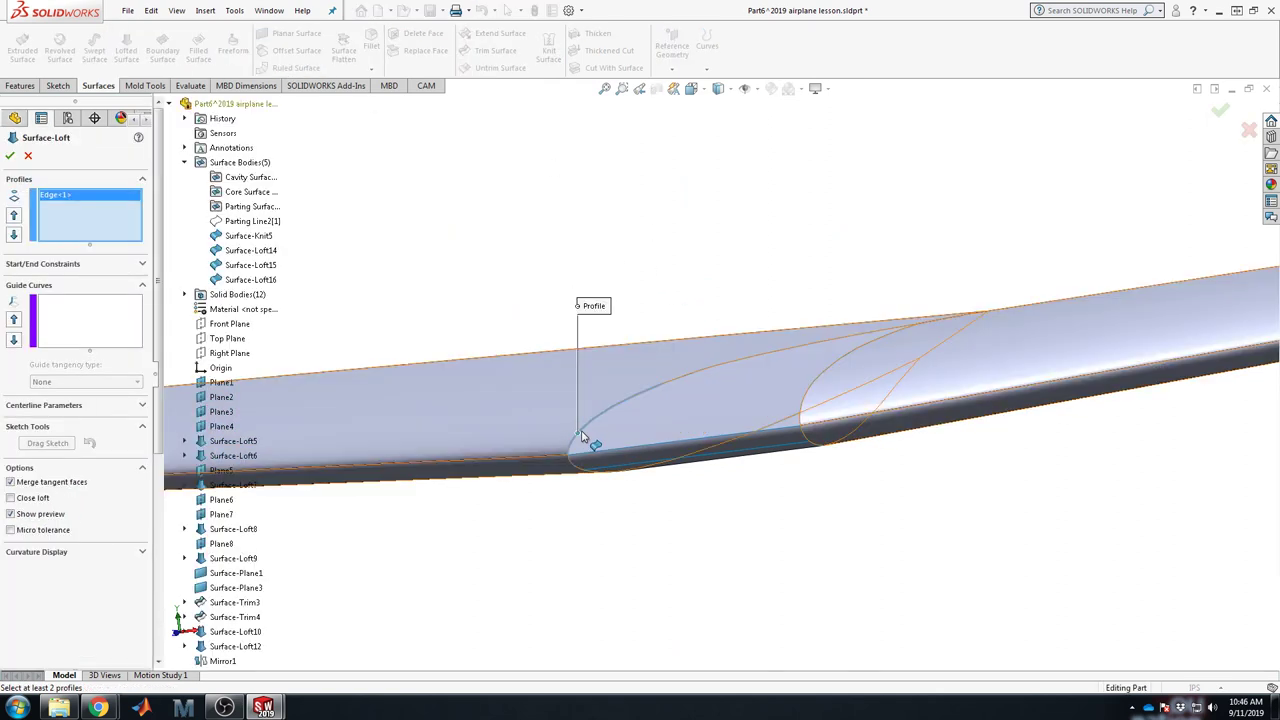
click(806, 401)
middle_drag(810, 405, 834, 474)
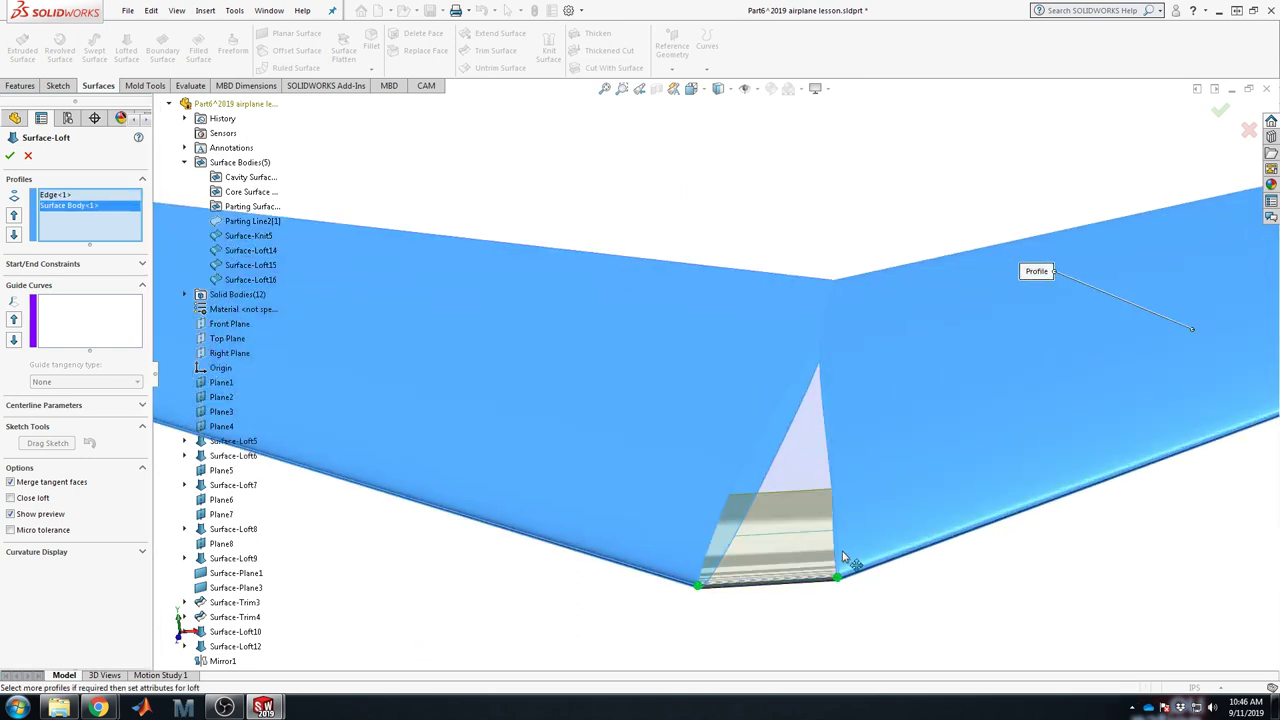
middle_drag(849, 586, 739, 433)
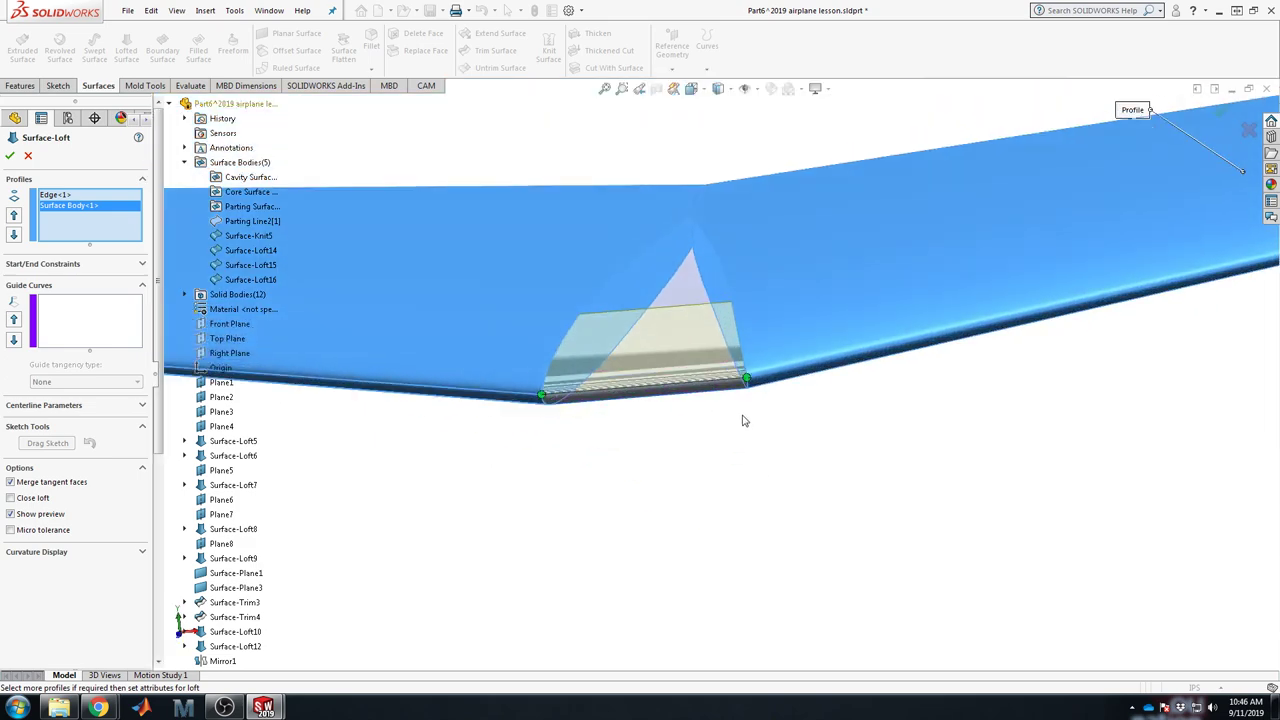
key(Return)
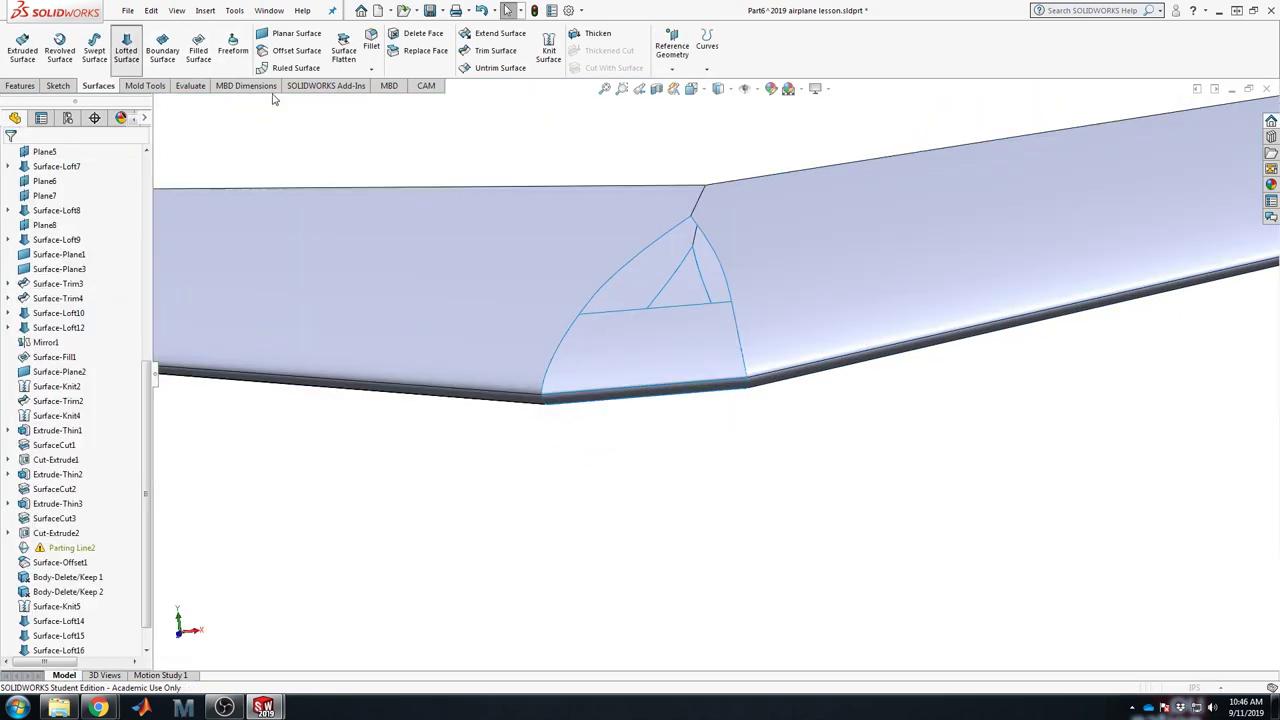
Step: Start a Lofted Surface between the next upper root edge segments behind the forward patch, removing the surface body from the profiles
key(Return)
click(615, 276)
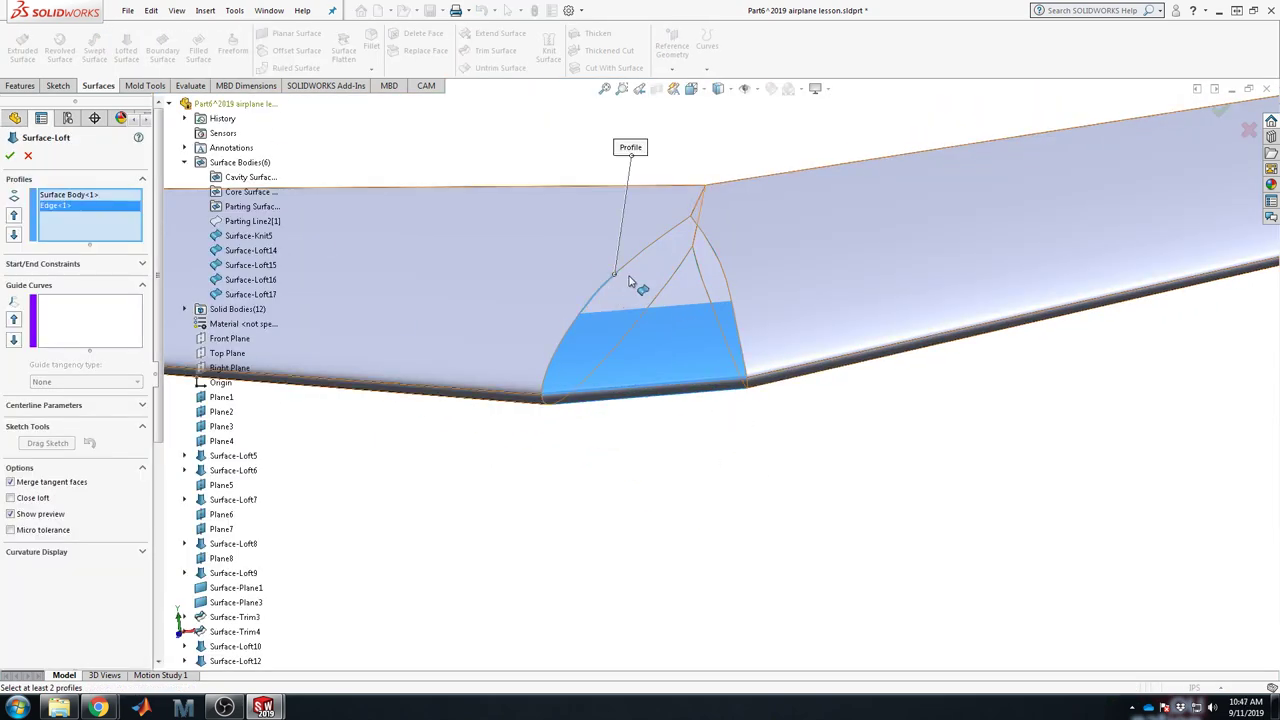
click(732, 289)
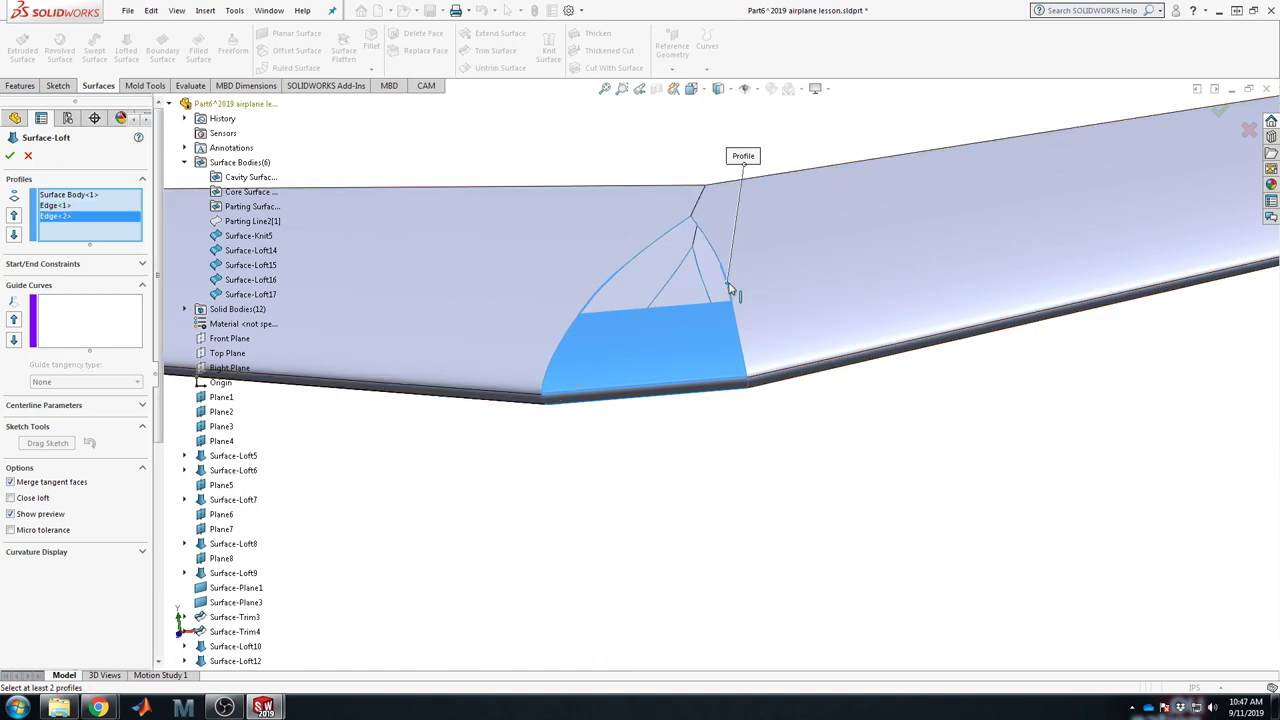
scroll(698, 312, down, 5)
click(66, 195)
key(Delete)
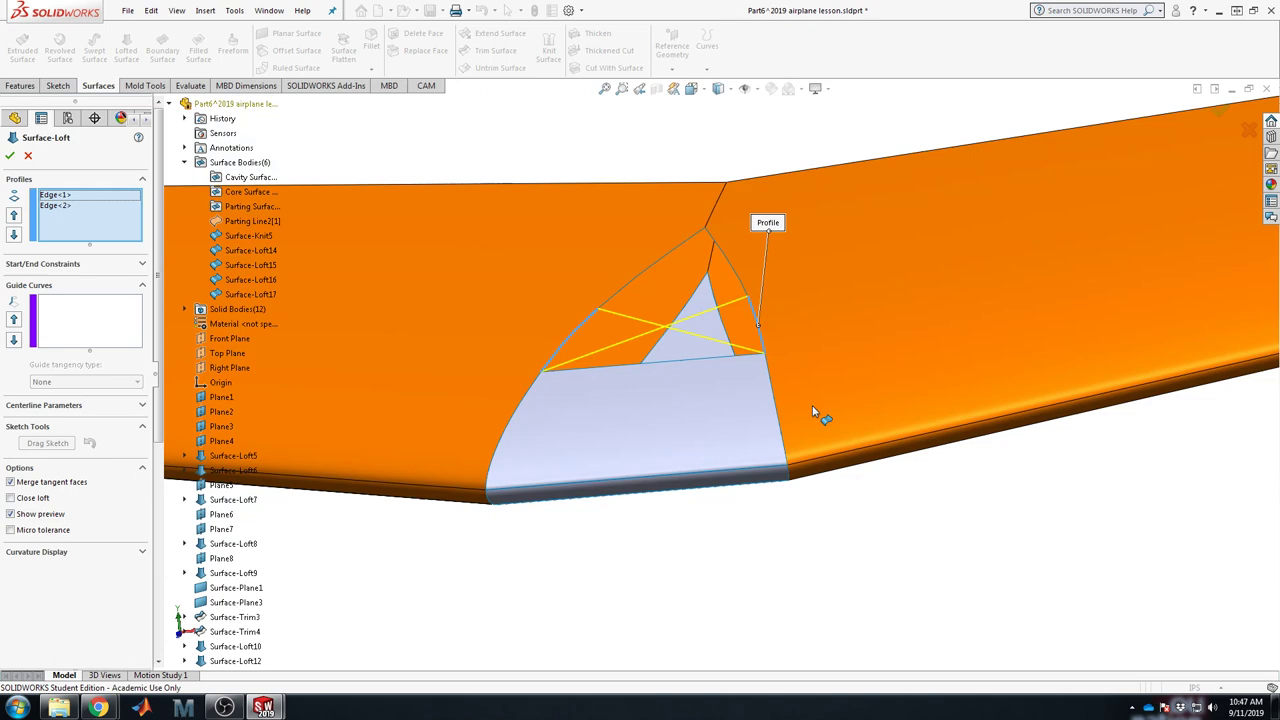
Step: Untwist the upper loft by moving the right-hand connector to the rear end of its edge, and create the surface with Close loft off
middle_drag(820, 414, 694, 400)
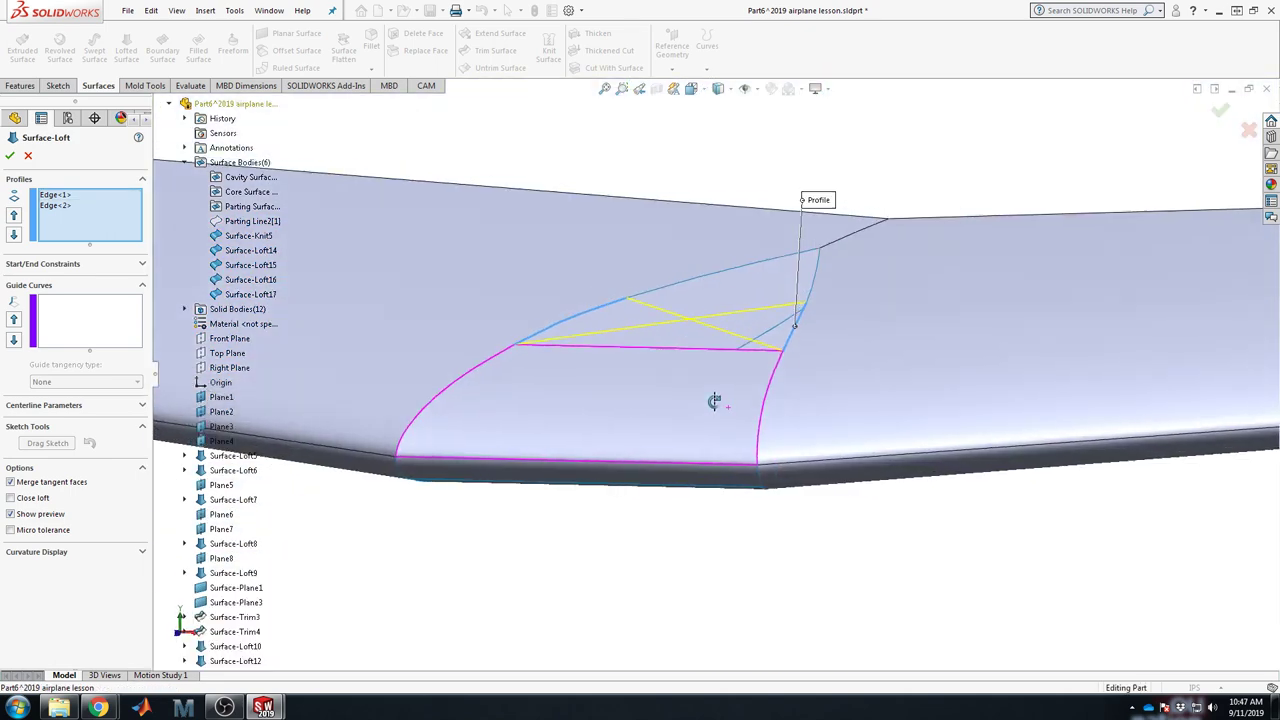
click(35, 498)
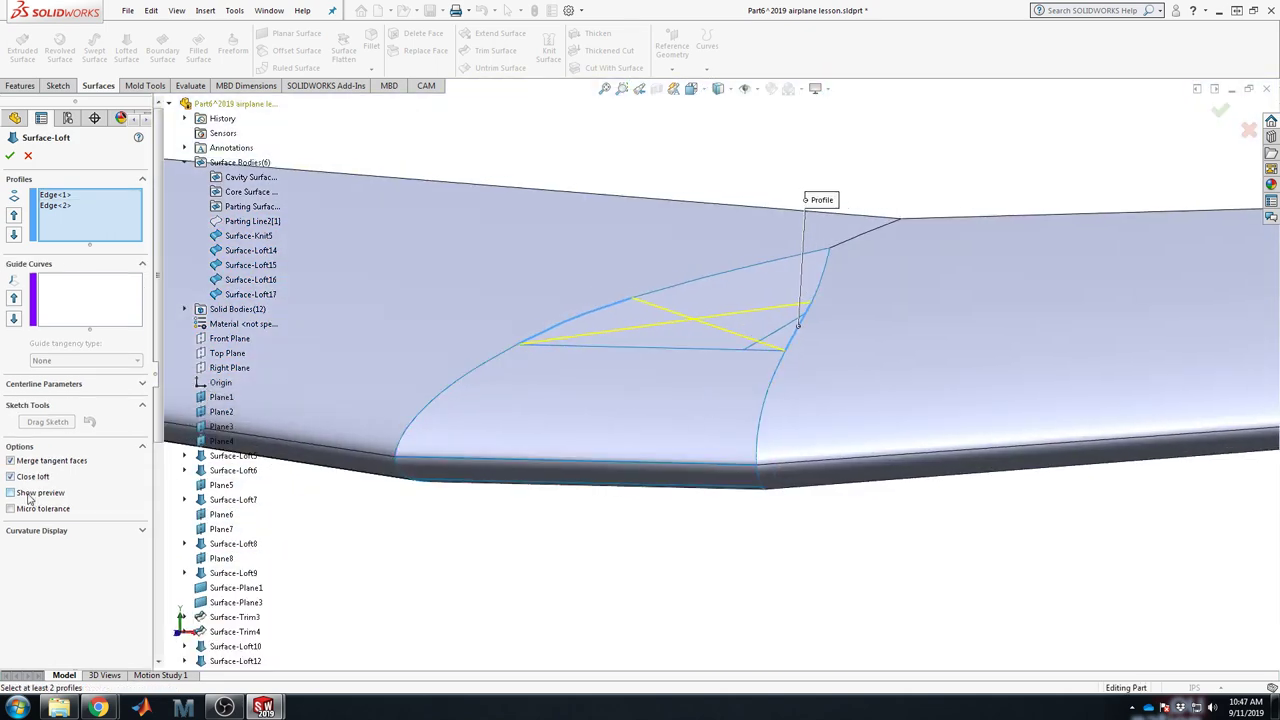
click(31, 477)
click(44, 517)
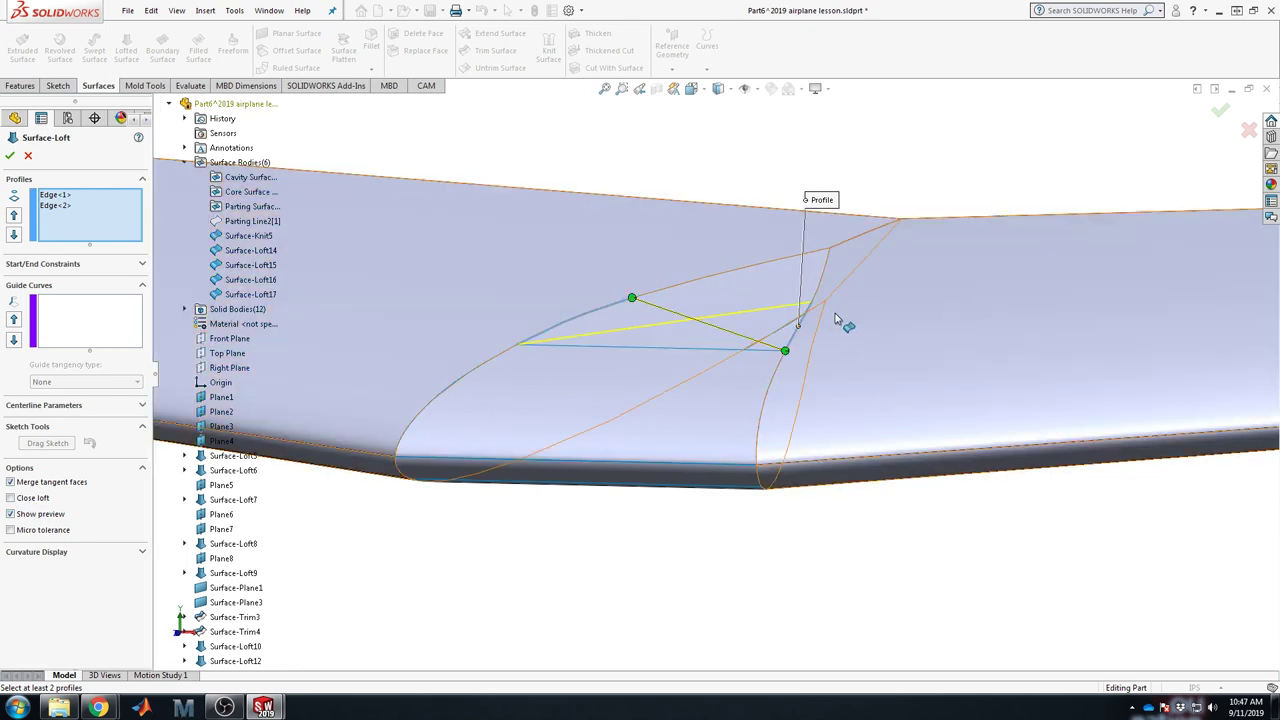
drag(785, 350, 812, 305)
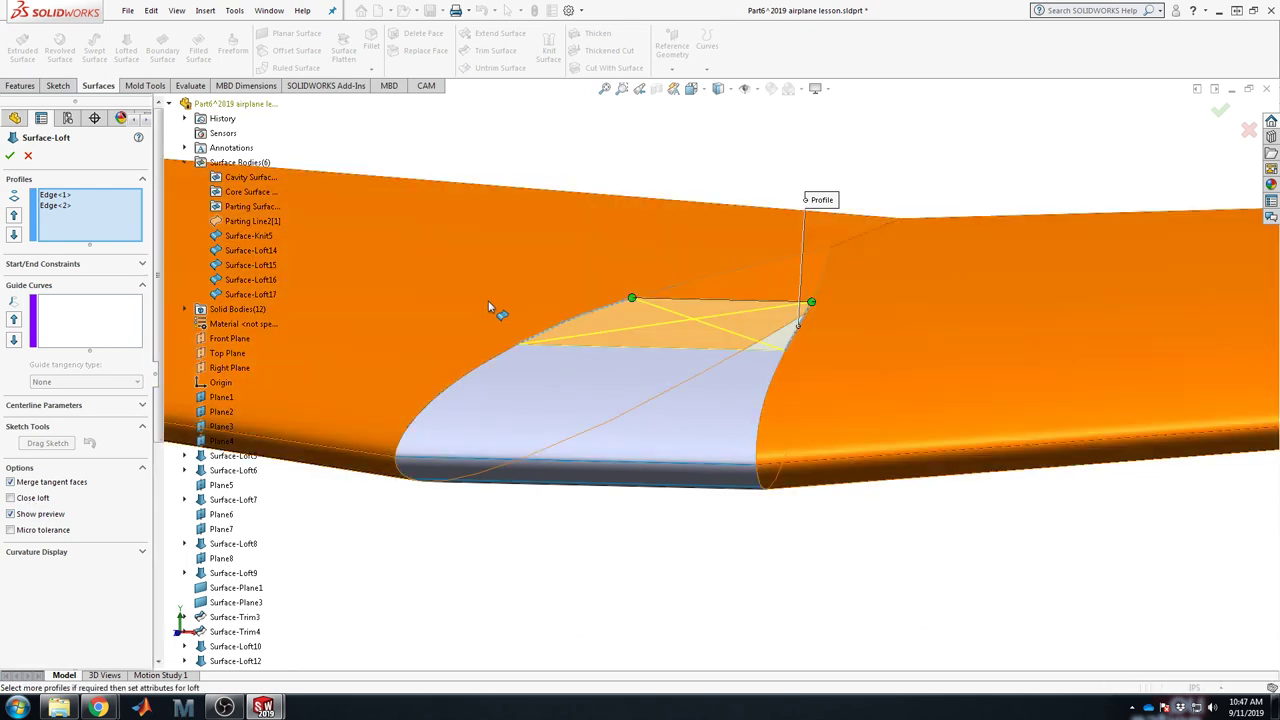
key(Return)
Step: Start a Lofted Surface between the rearmost upper root edge segments of the two tail halves, removing wrongly picked surface bodies from the profiles
middle_drag(697, 297, 691, 320)
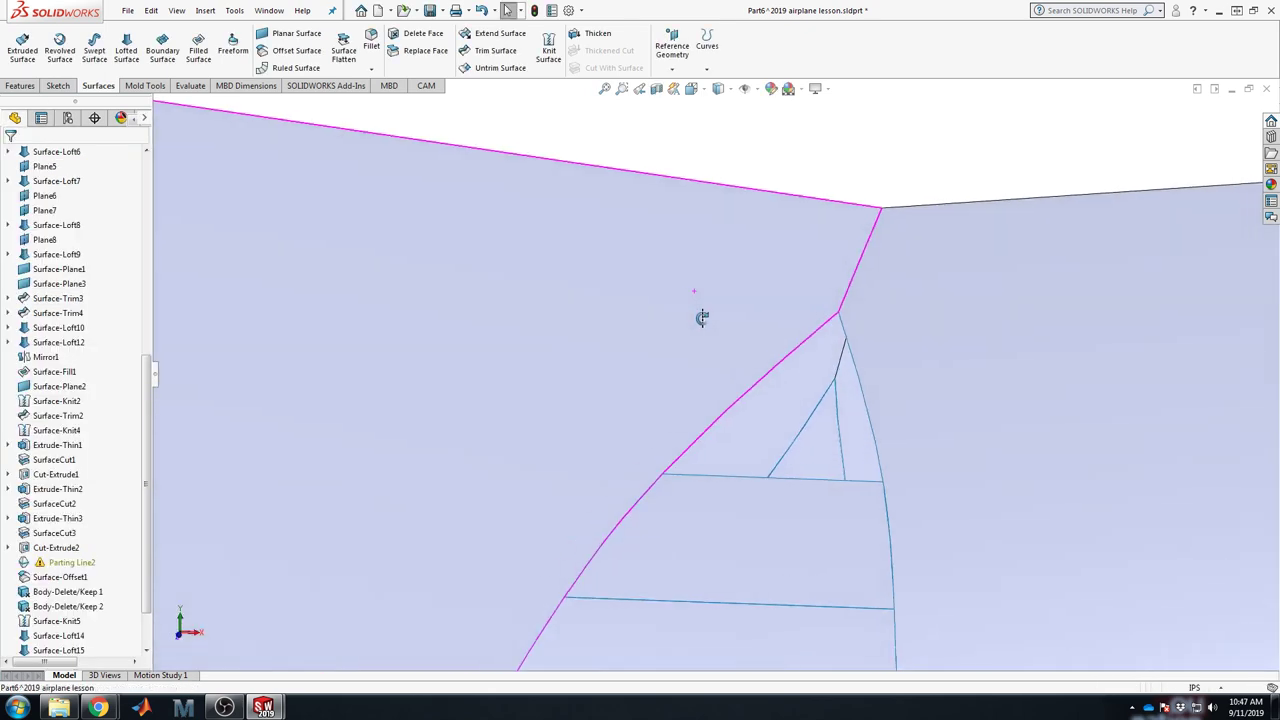
click(126, 47)
click(752, 362)
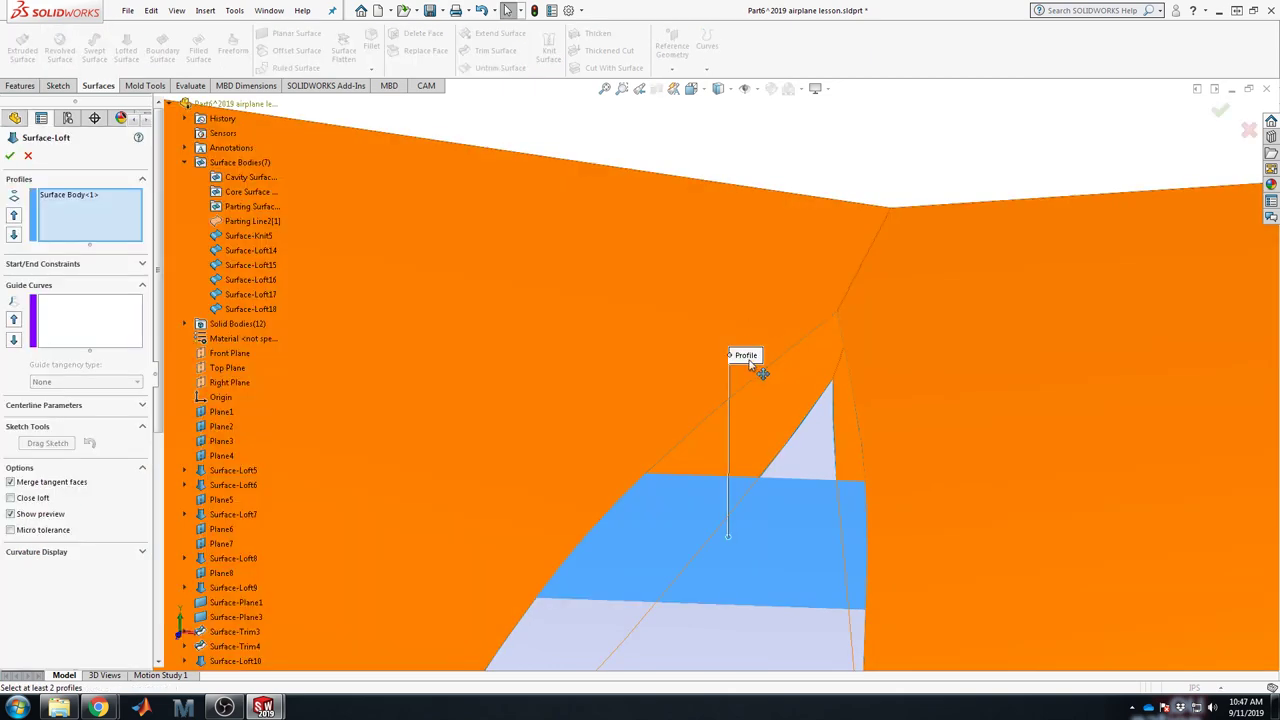
middle_drag(764, 376, 814, 366)
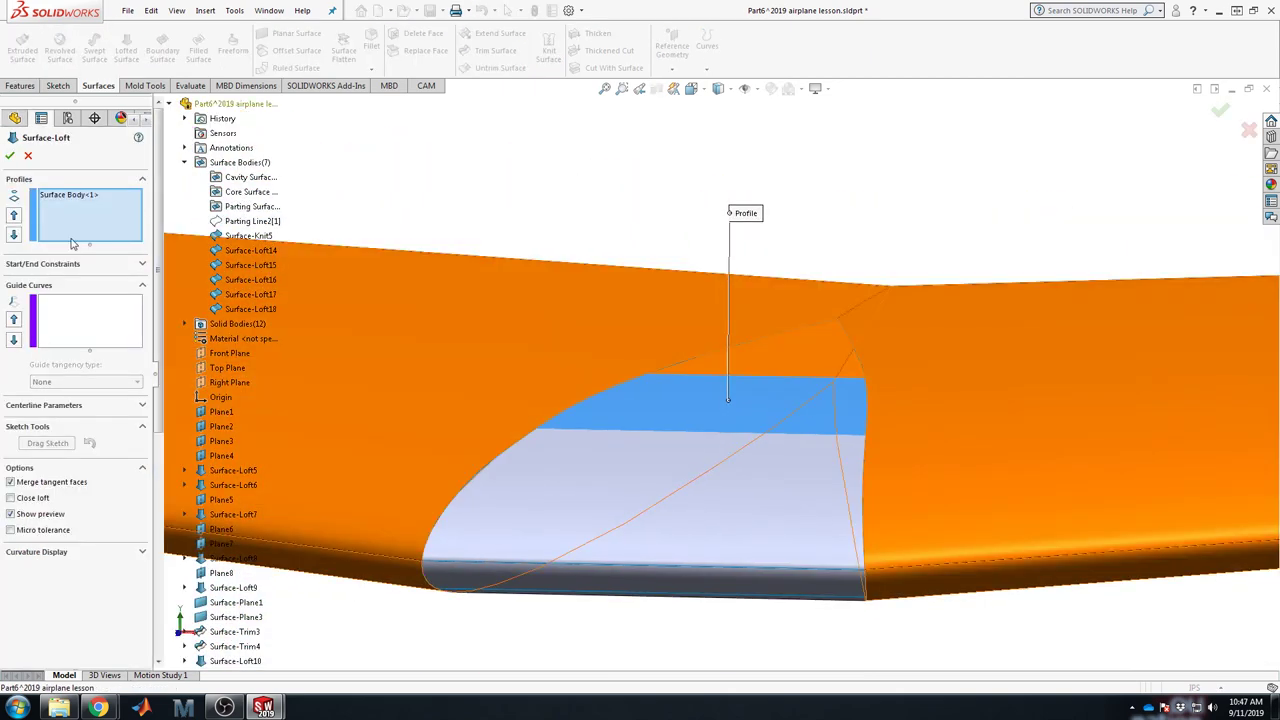
key(Delete)
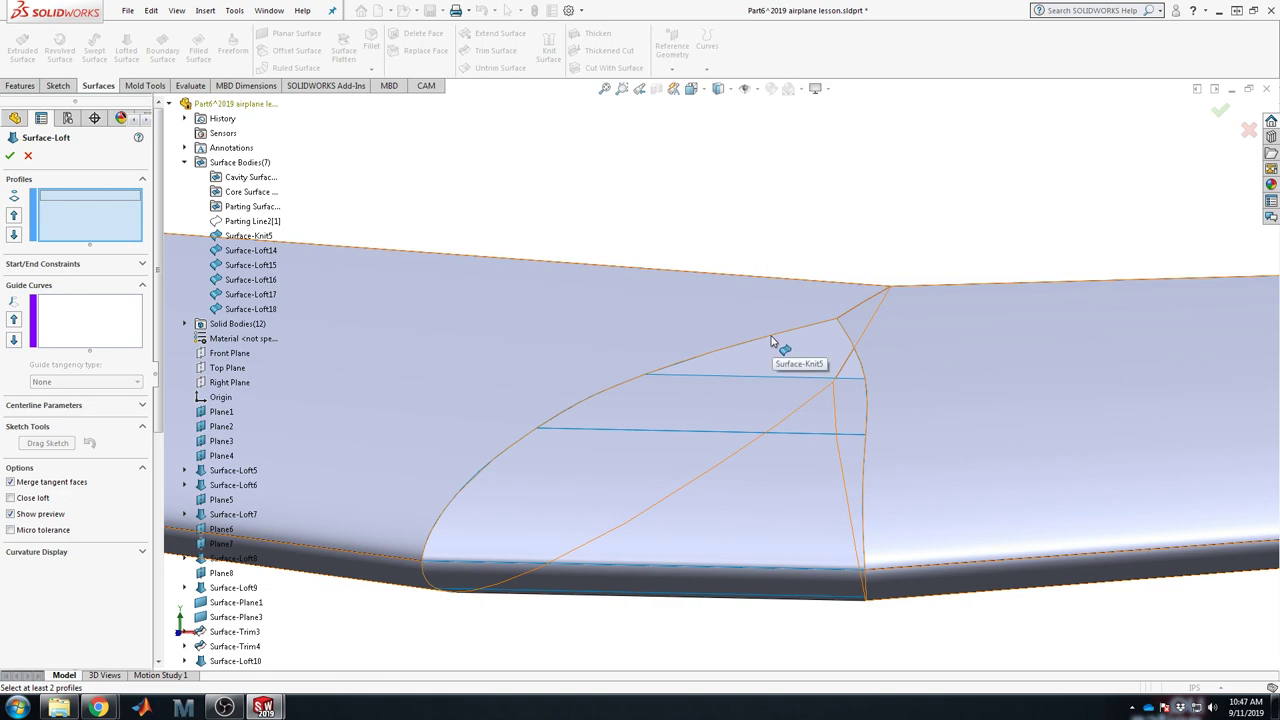
click(757, 348)
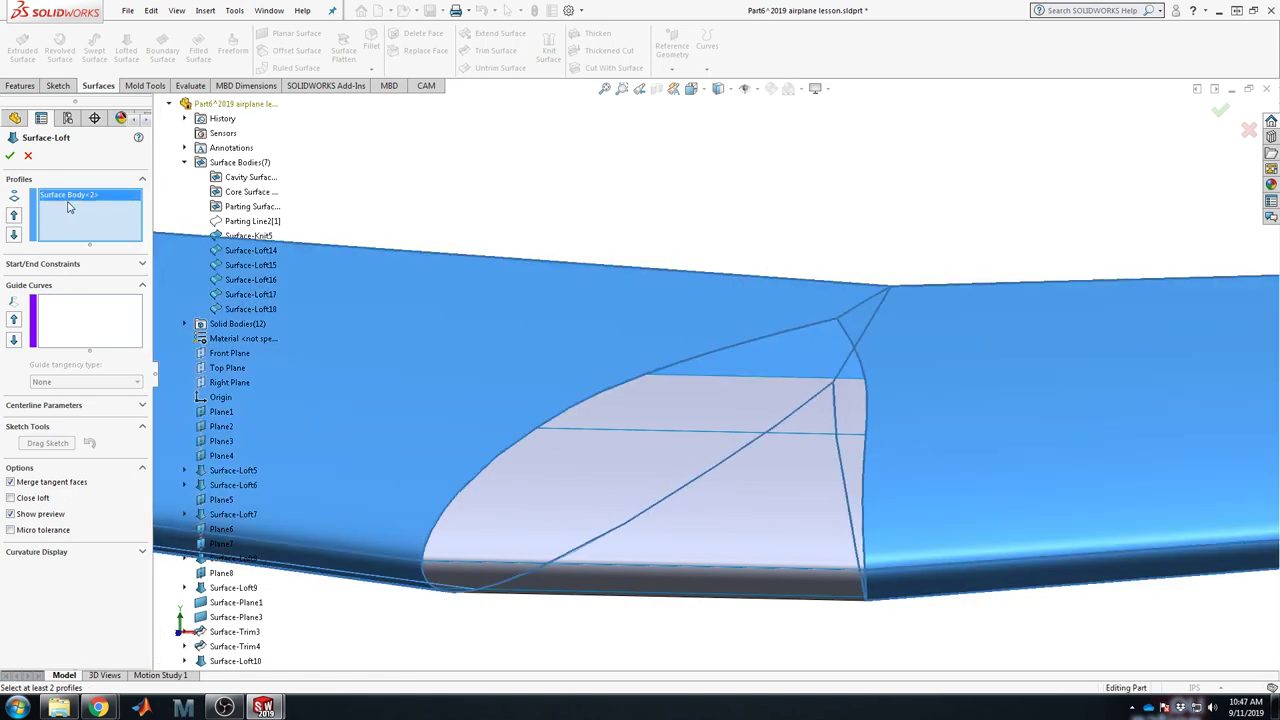
key(Delete)
click(712, 358)
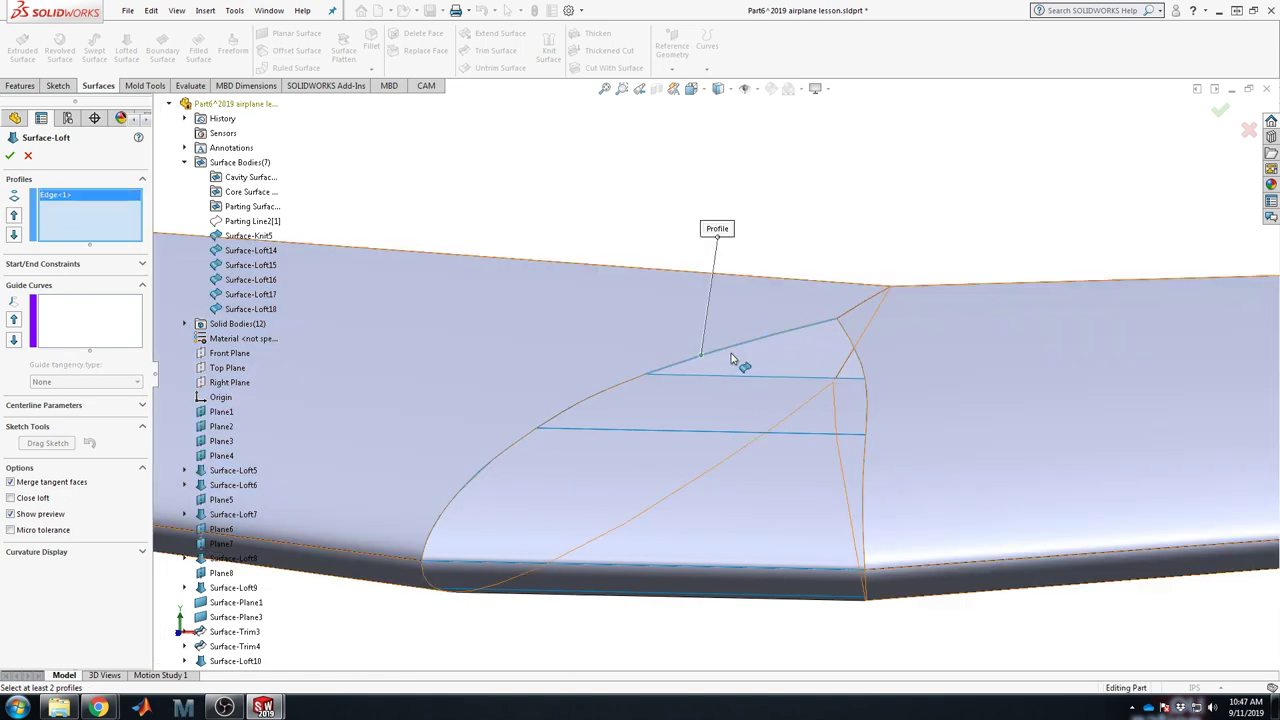
click(866, 366)
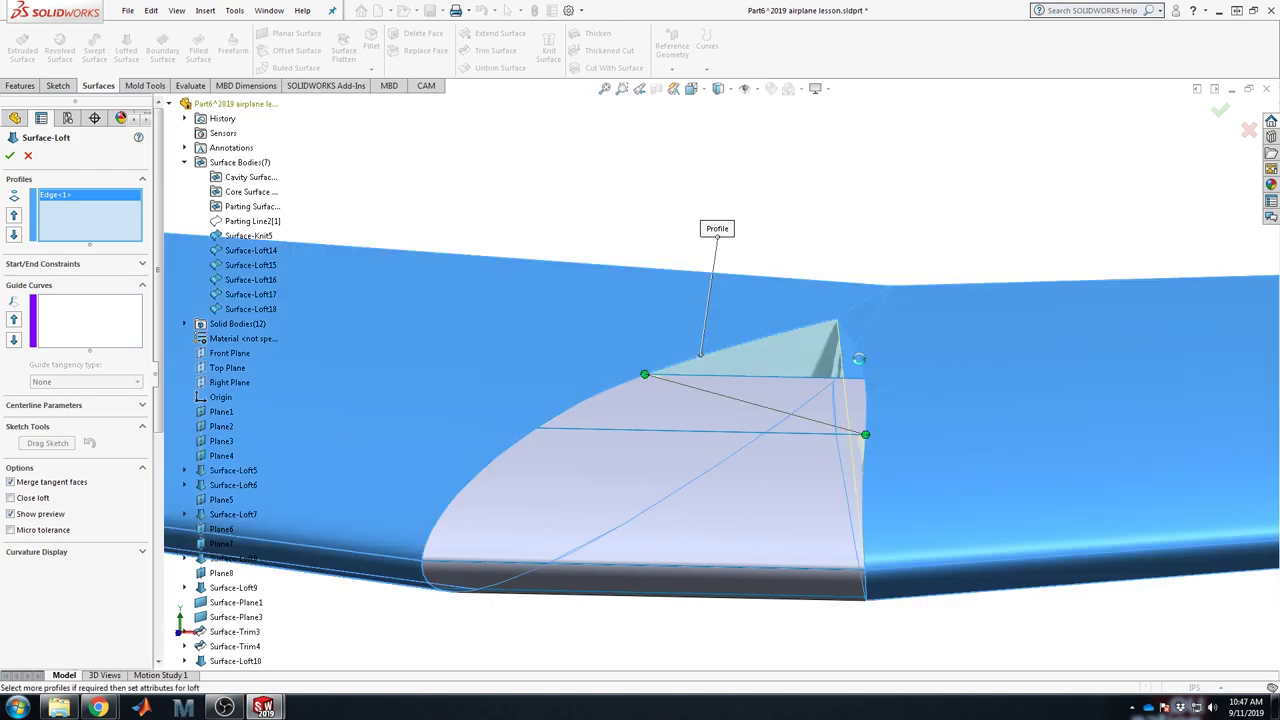
Step: Replace the wrong second loft profile with the short curved edge and loft the remaining triangular gap at the wing's centre
key(Delete)
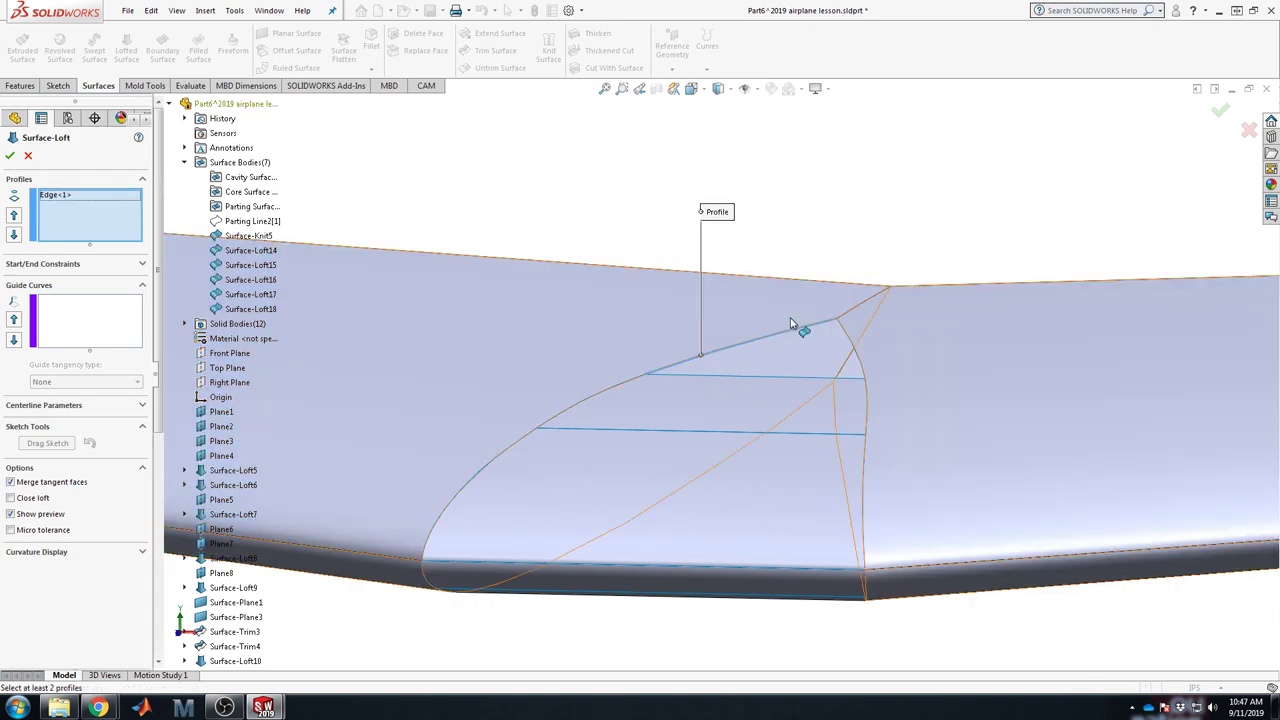
click(861, 366)
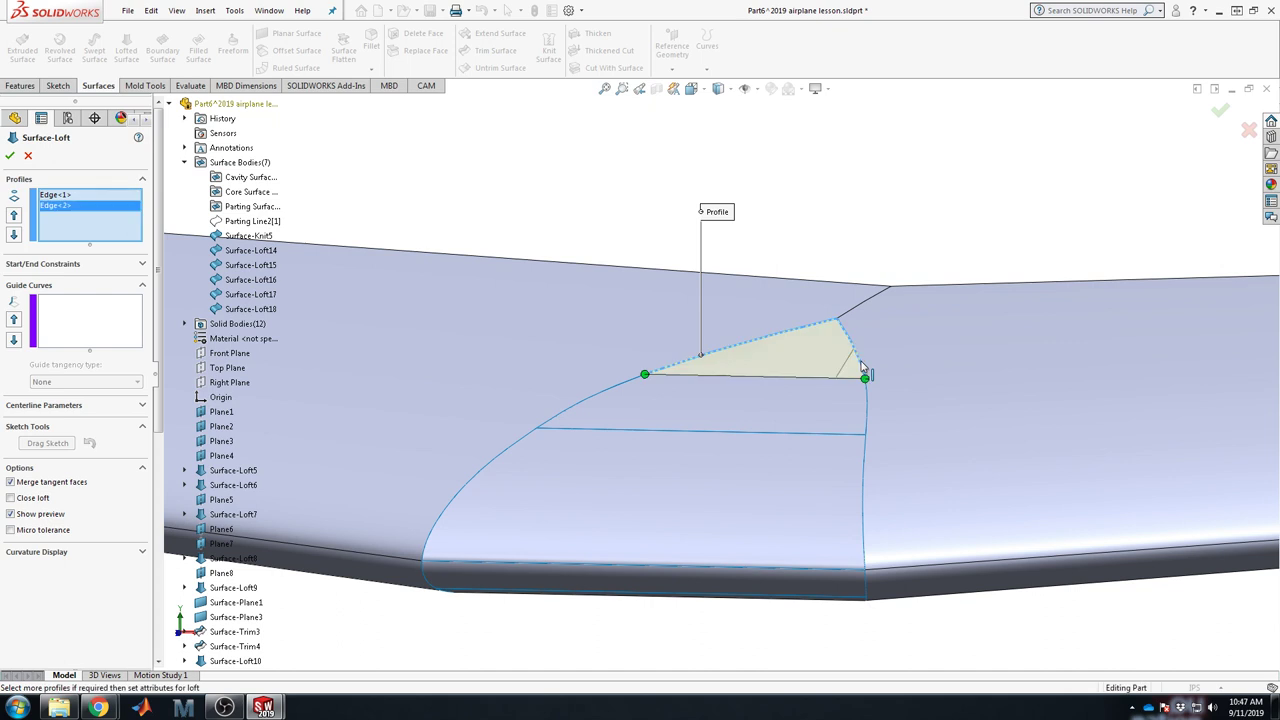
click(10, 158)
key(z)
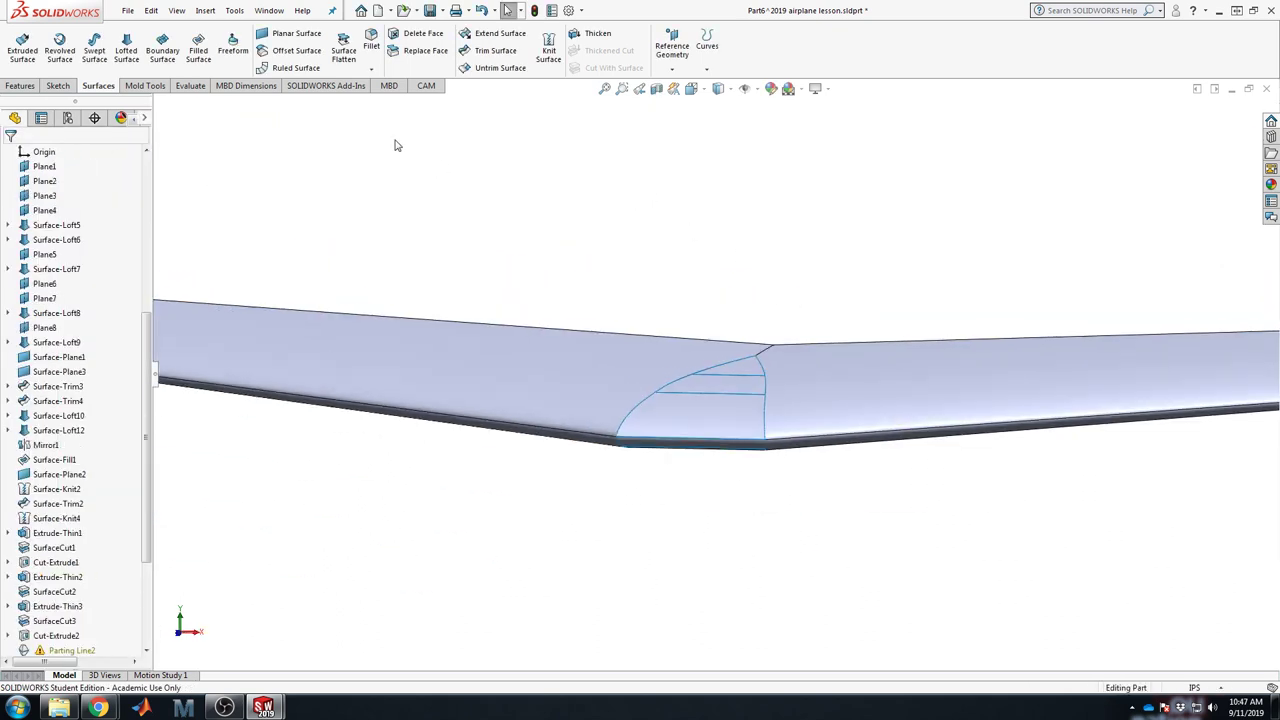
Step: Knit the main wing surface with the six centre-section loft surfaces on its upper and lower sides
click(549, 52)
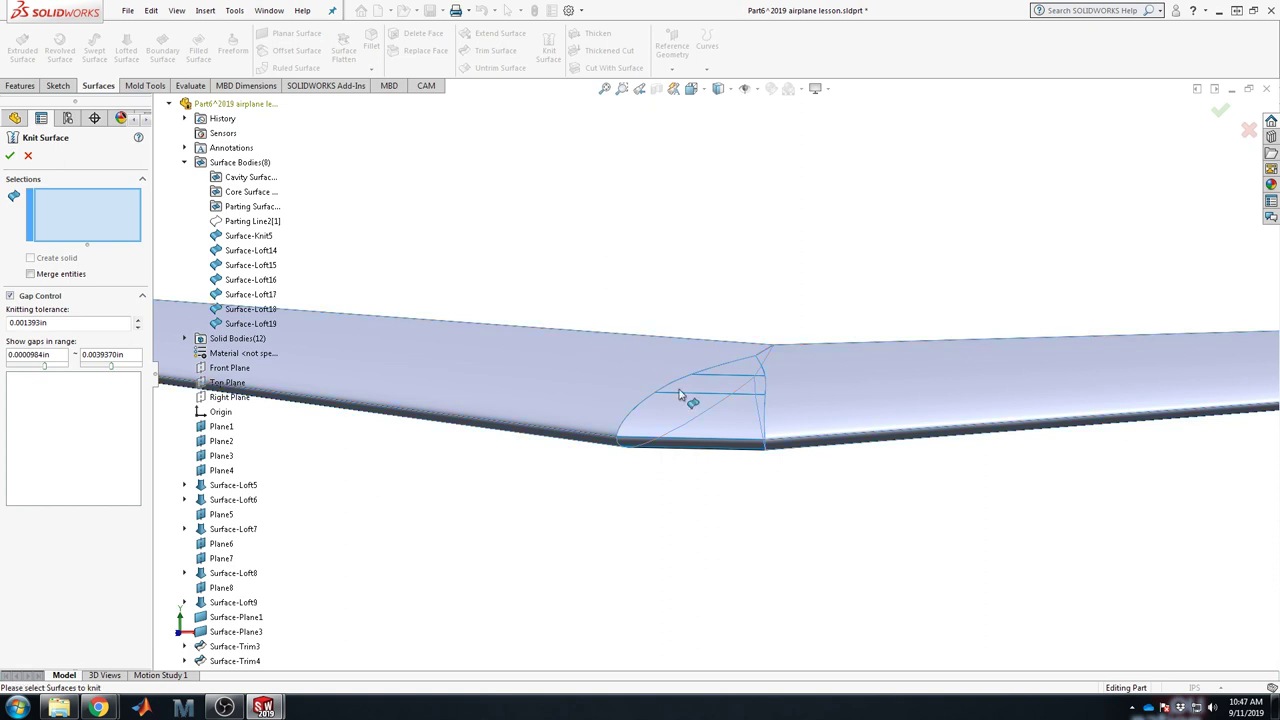
click(679, 395)
click(735, 385)
click(749, 369)
click(750, 445)
middle_drag(751, 449, 700, 400)
click(726, 456)
click(700, 515)
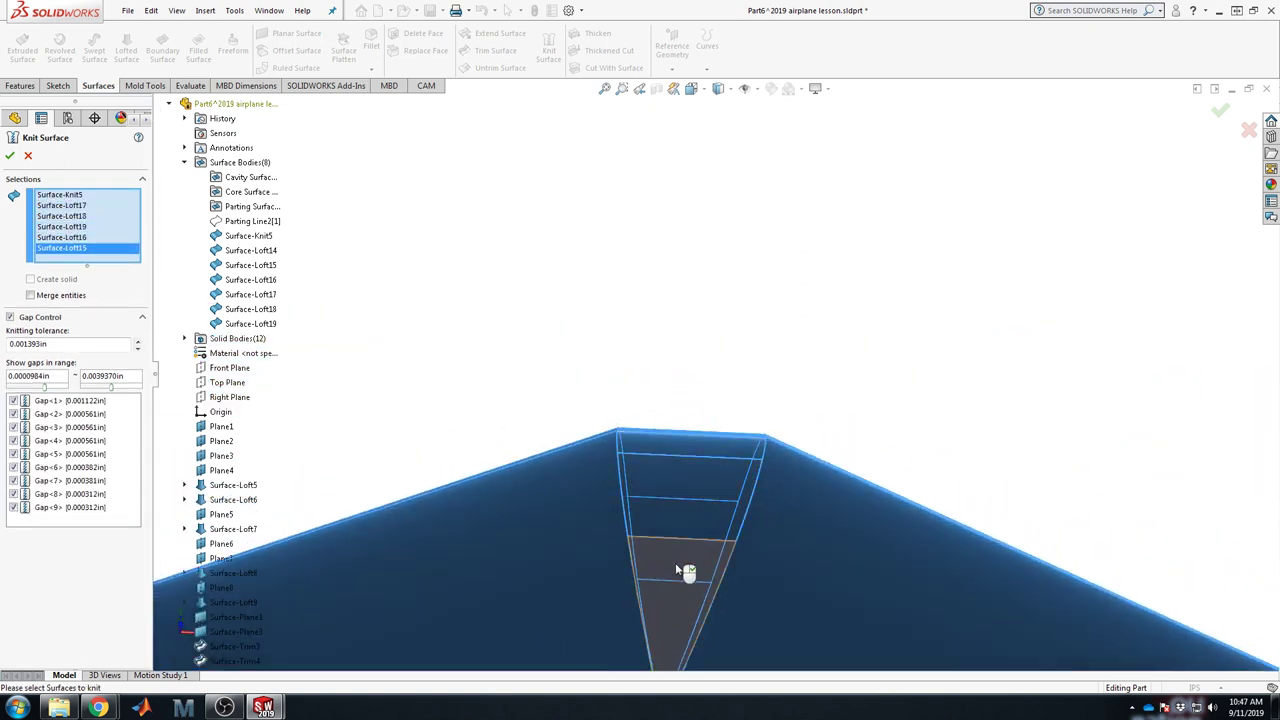
click(679, 571)
scroll(774, 543, up, 3)
scroll(494, 490, down, 2)
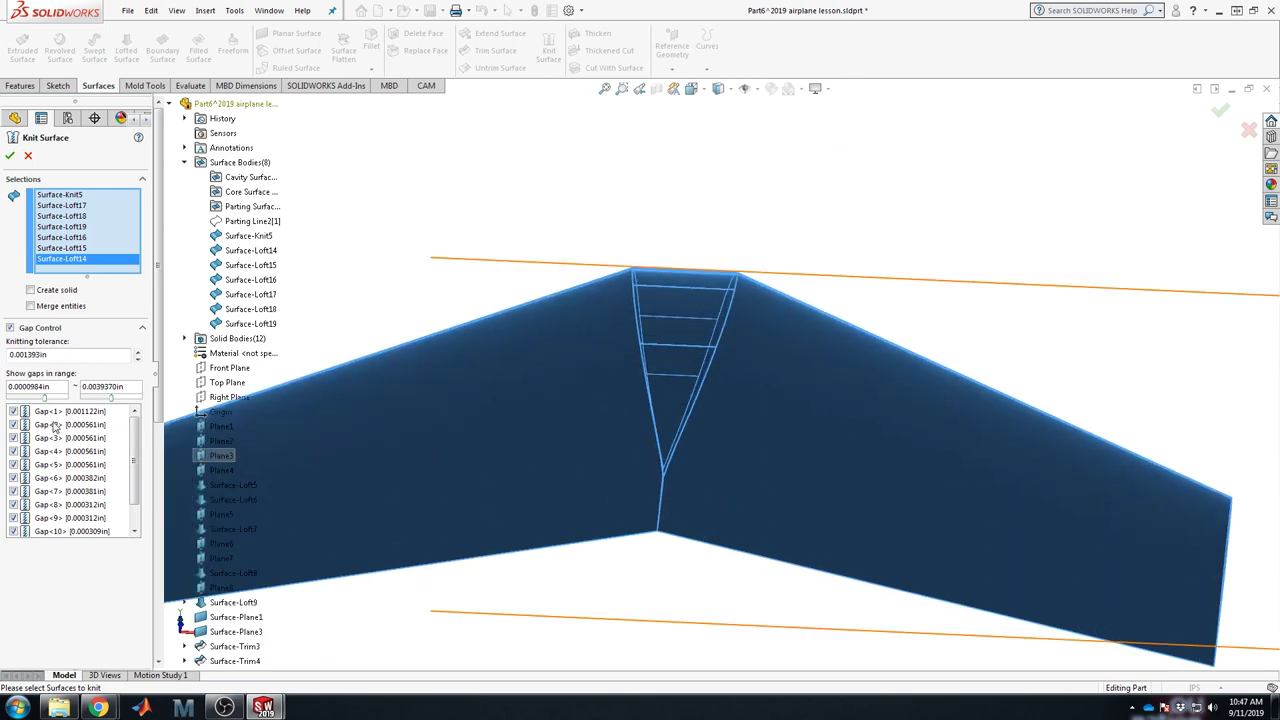
click(10, 157)
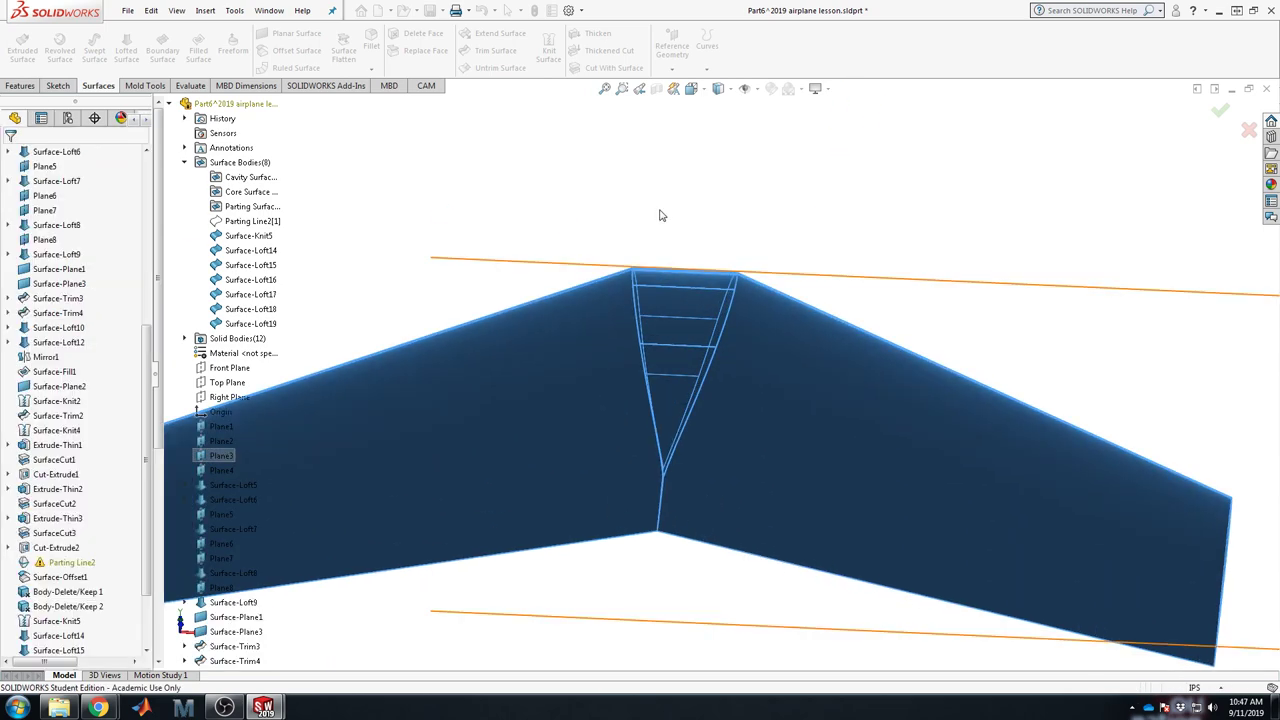
Step: Examine the knitted wing from several angles and in side view
middle_drag(714, 234, 905, 492)
scroll(905, 492, up, 3)
scroll(748, 432, down, 3)
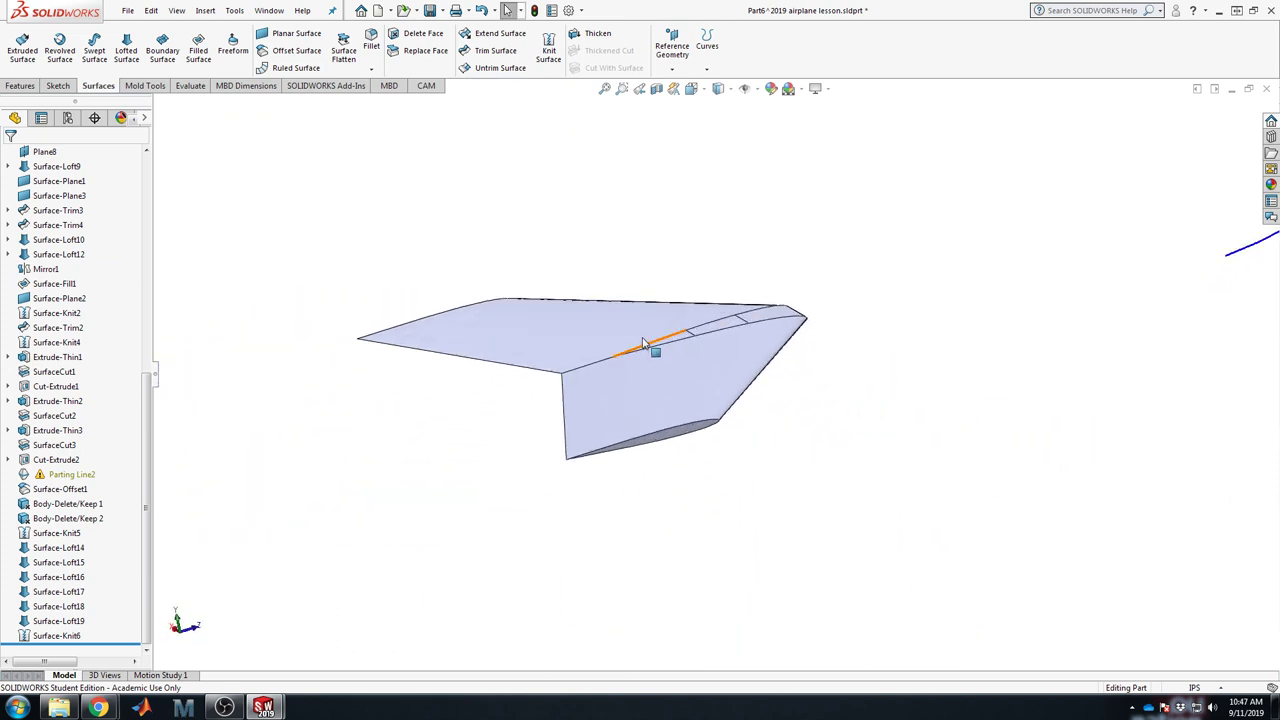
key(space)
click(713, 410)
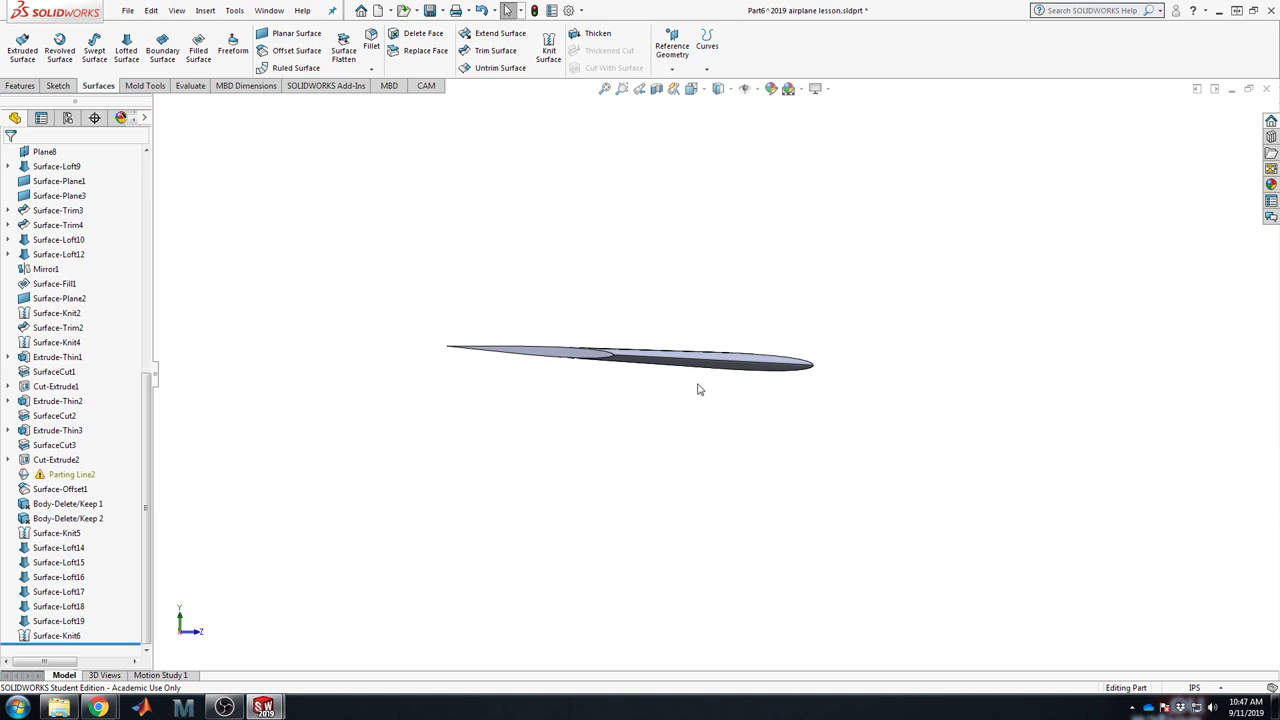
key(space)
click(549, 435)
click(146, 86)
click(408, 55)
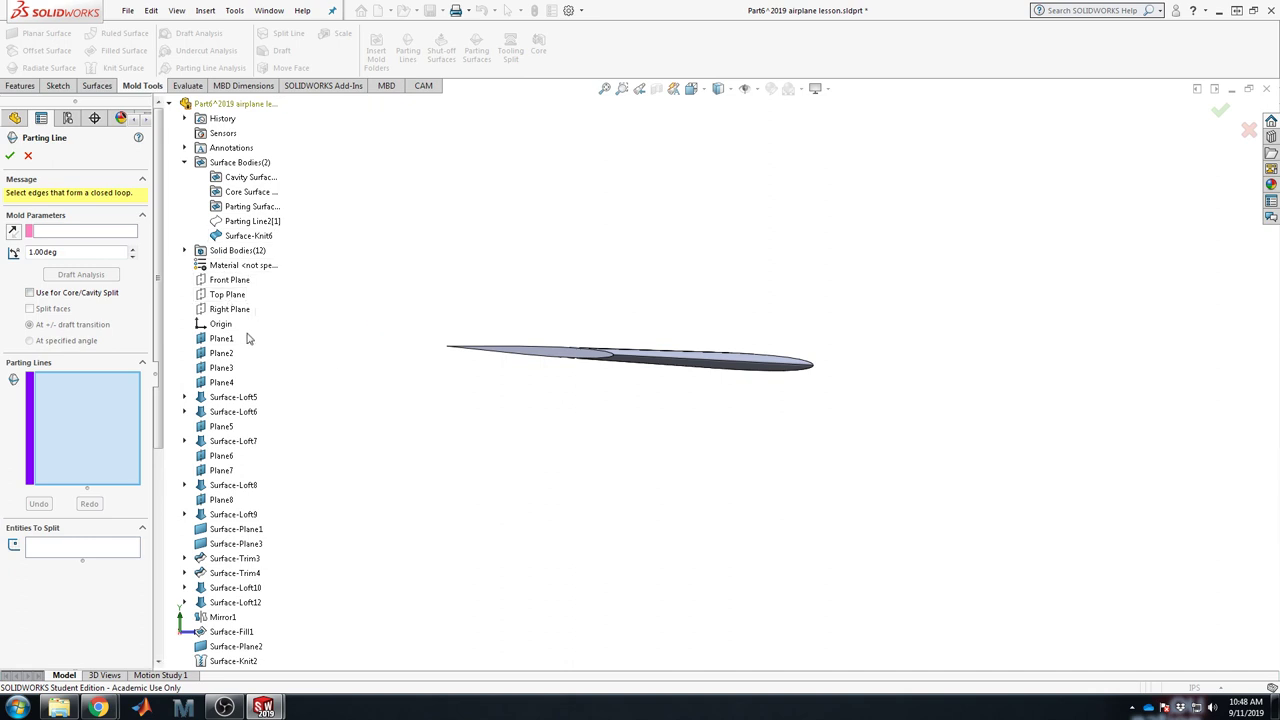
click(216, 295)
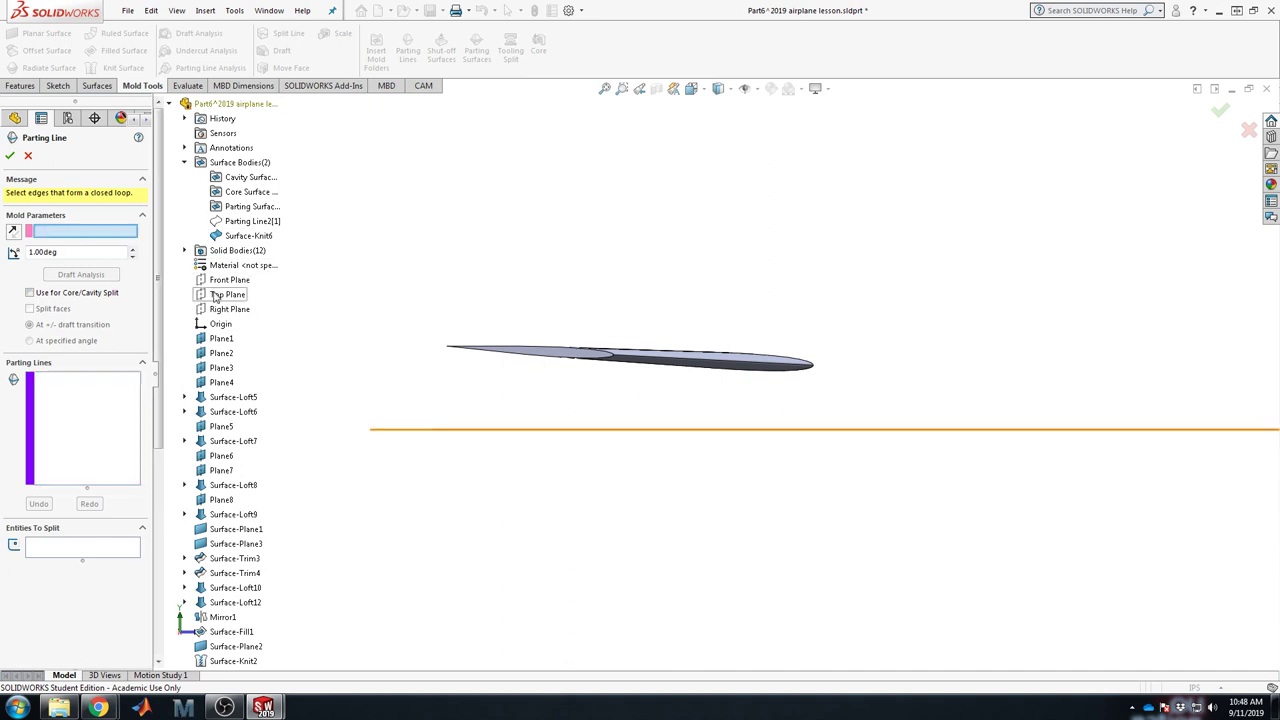
click(216, 295)
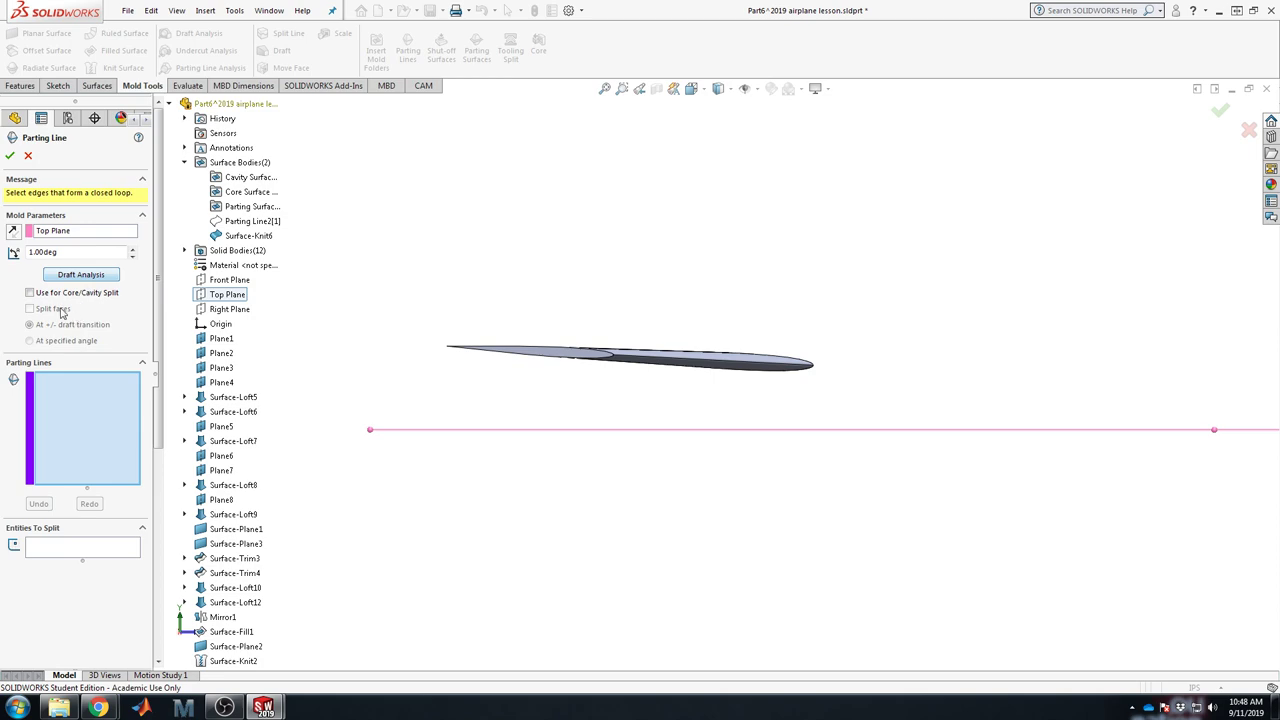
click(80, 275)
middle_drag(586, 323, 417, 430)
click(30, 329)
scroll(837, 345, down, 6)
click(29, 156)
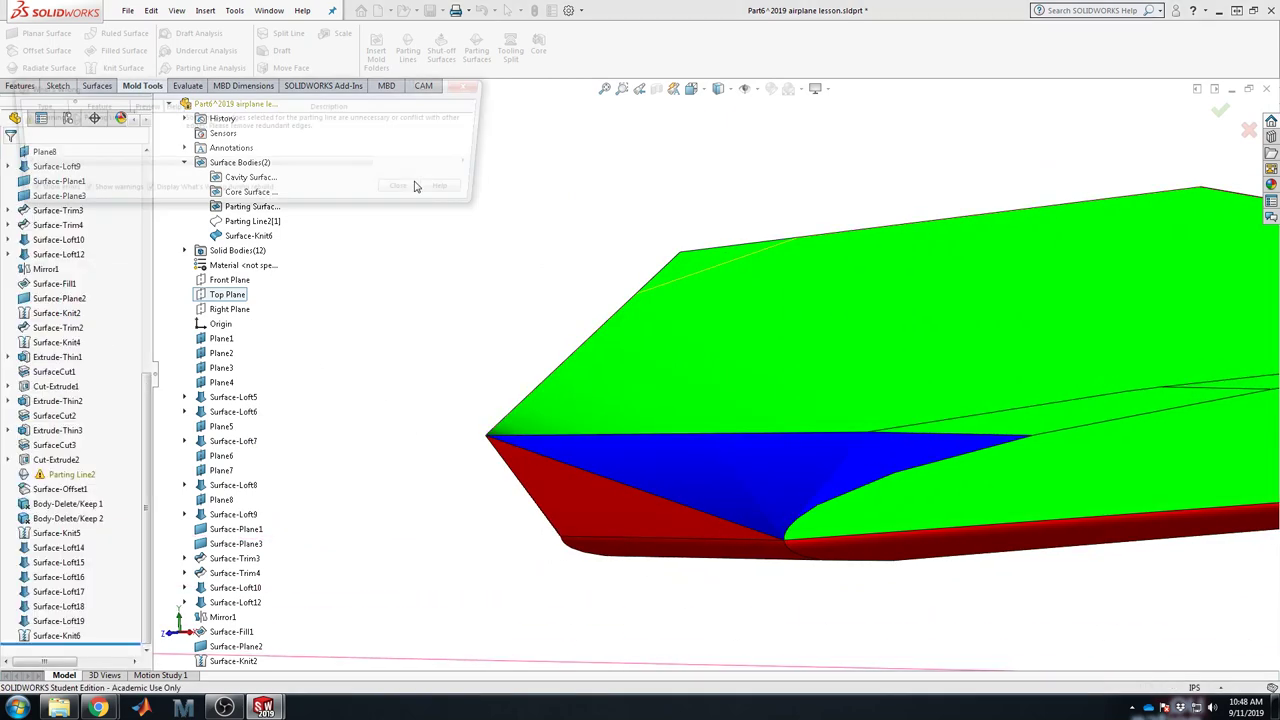
click(434, 189)
Step: Start a parting line with the Top Plane as pull direction and run the draft analysis
scroll(713, 340, up, 5)
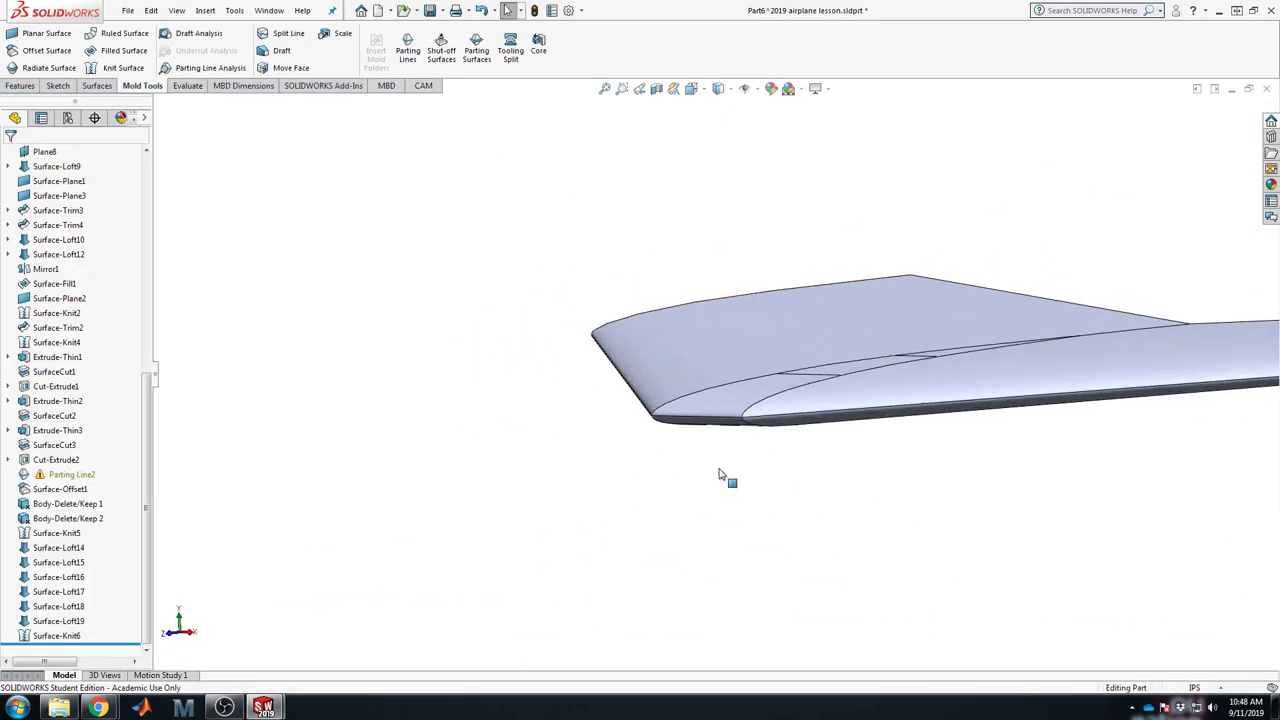
middle_drag(790, 375, 952, 450)
click(407, 55)
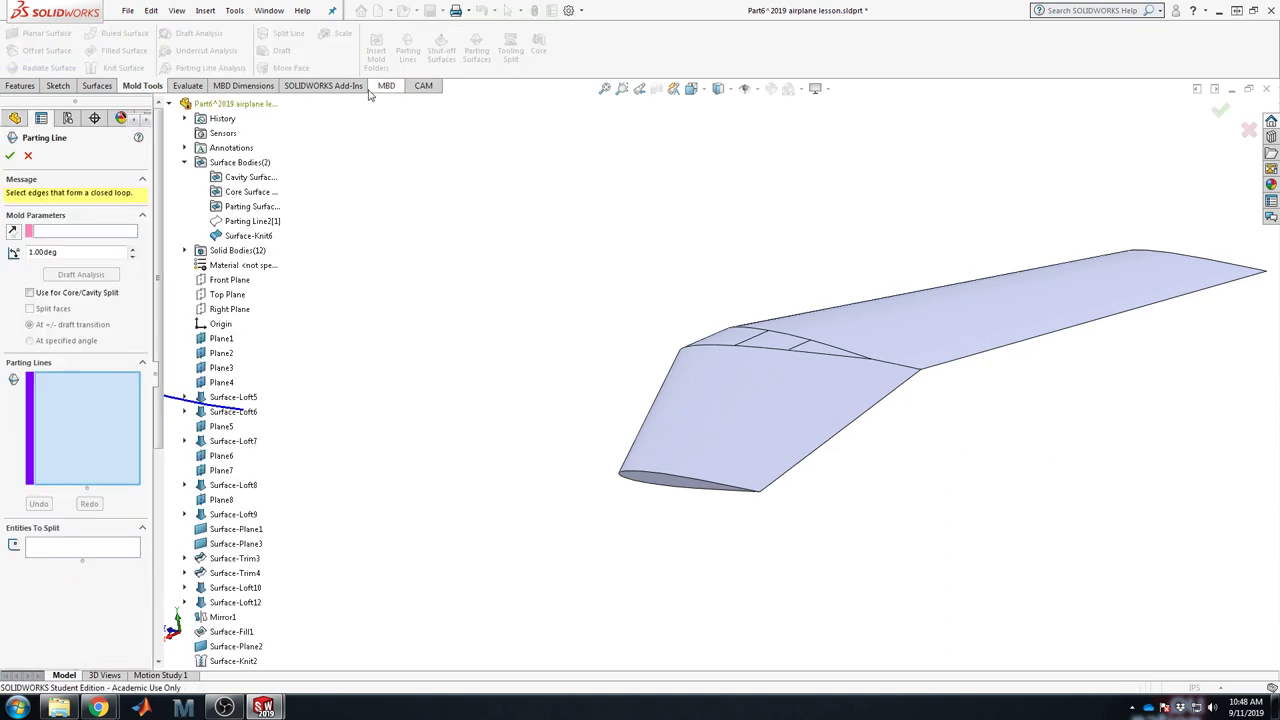
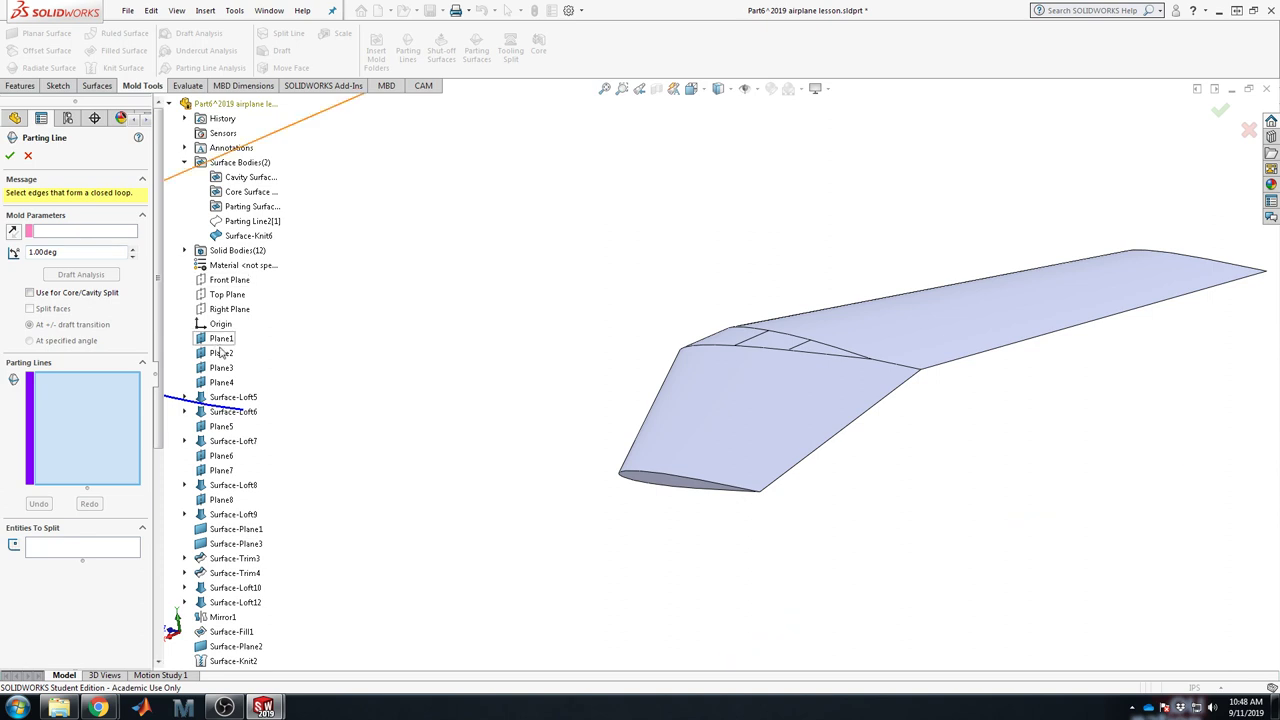
click(227, 294)
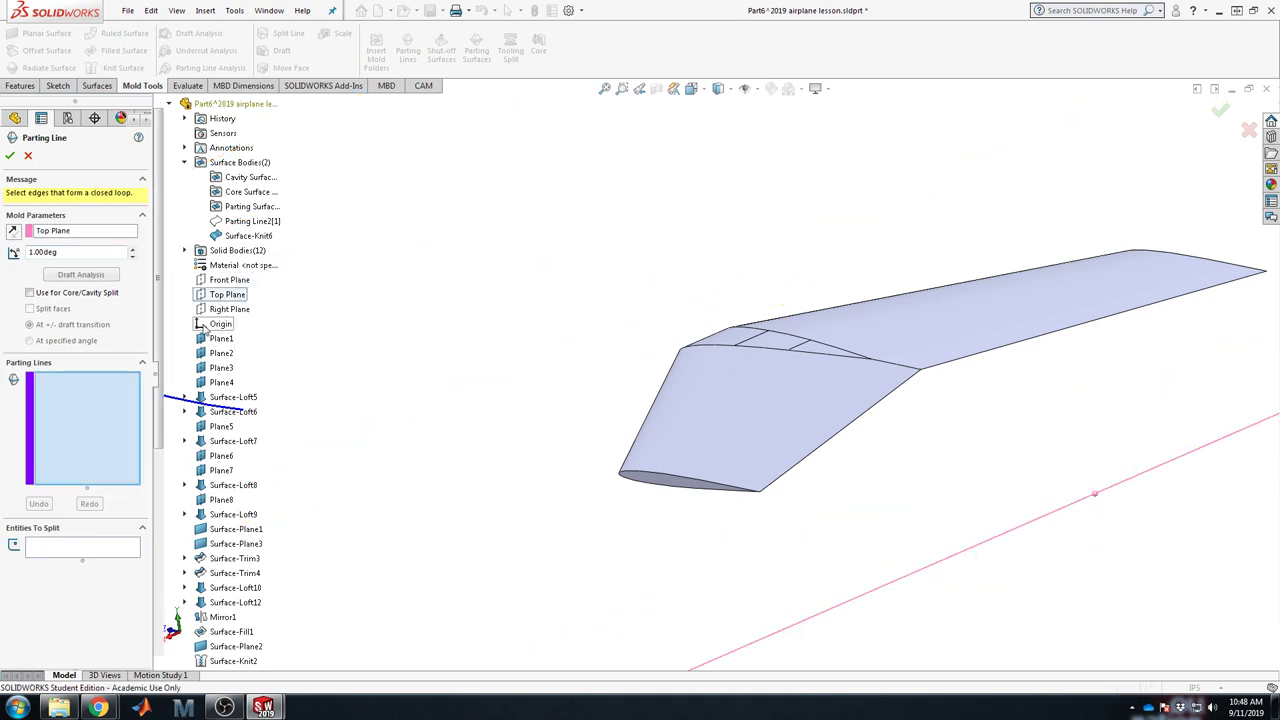
click(90, 276)
middle_drag(732, 414, 320, 445)
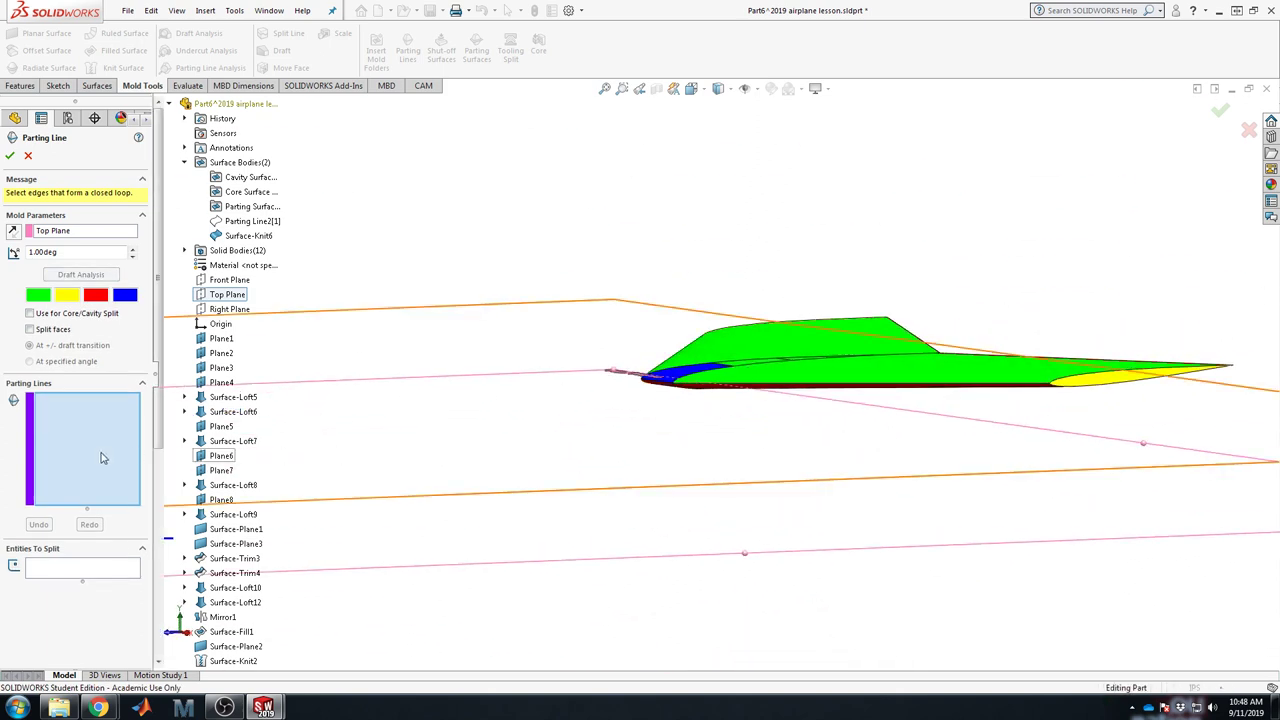
click(10, 157)
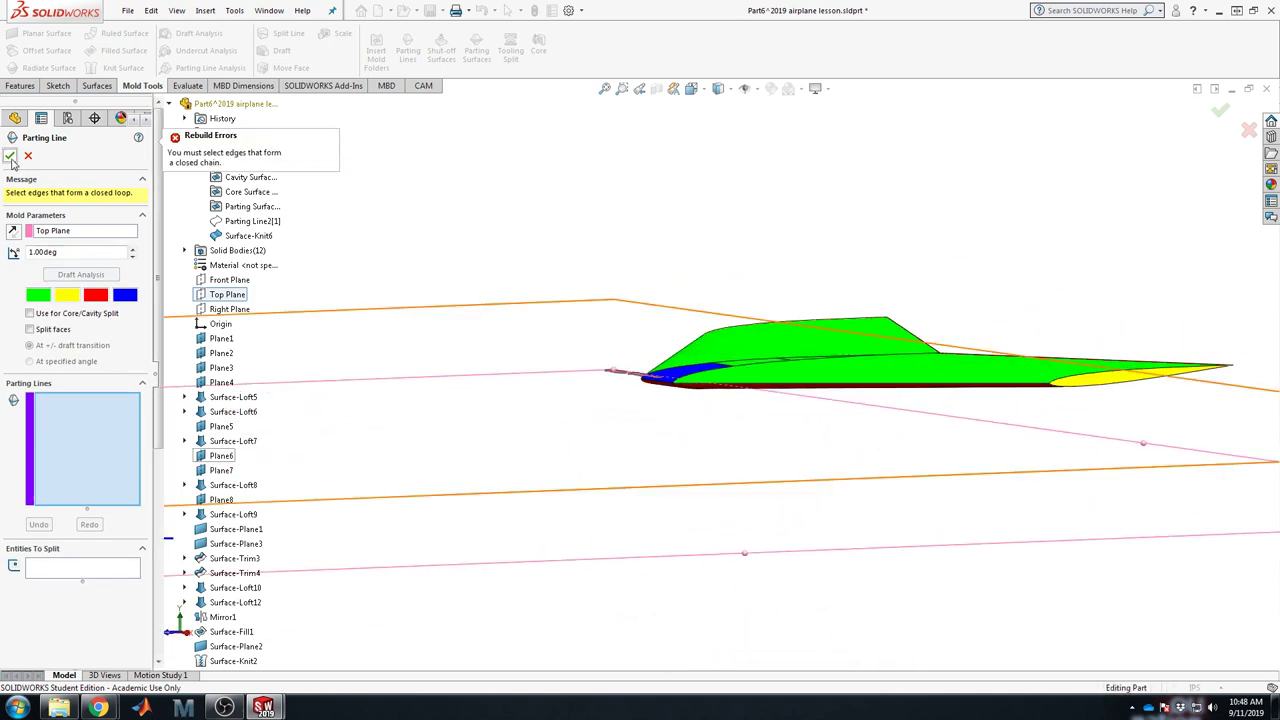
Step: Add the leading edges of the centre section and one wing half, plus that wing tip's lower edge, to the parting line
scroll(719, 381, down, 4)
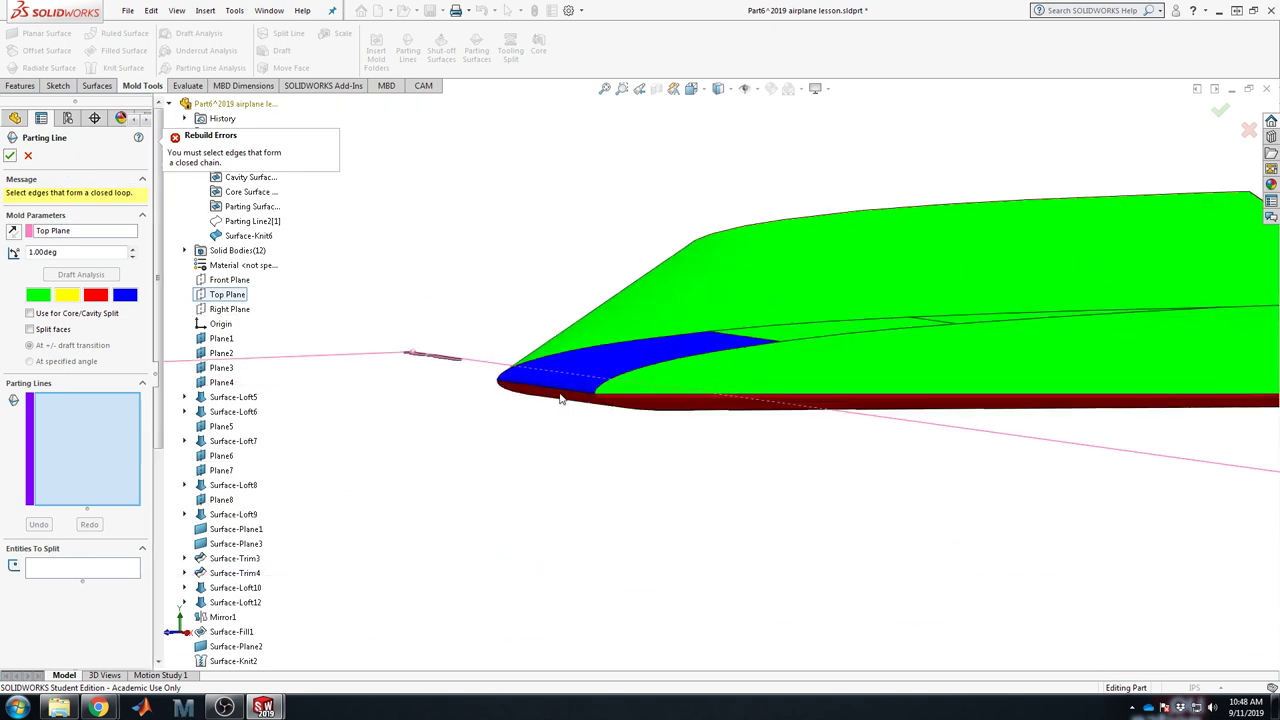
click(634, 397)
click(629, 397)
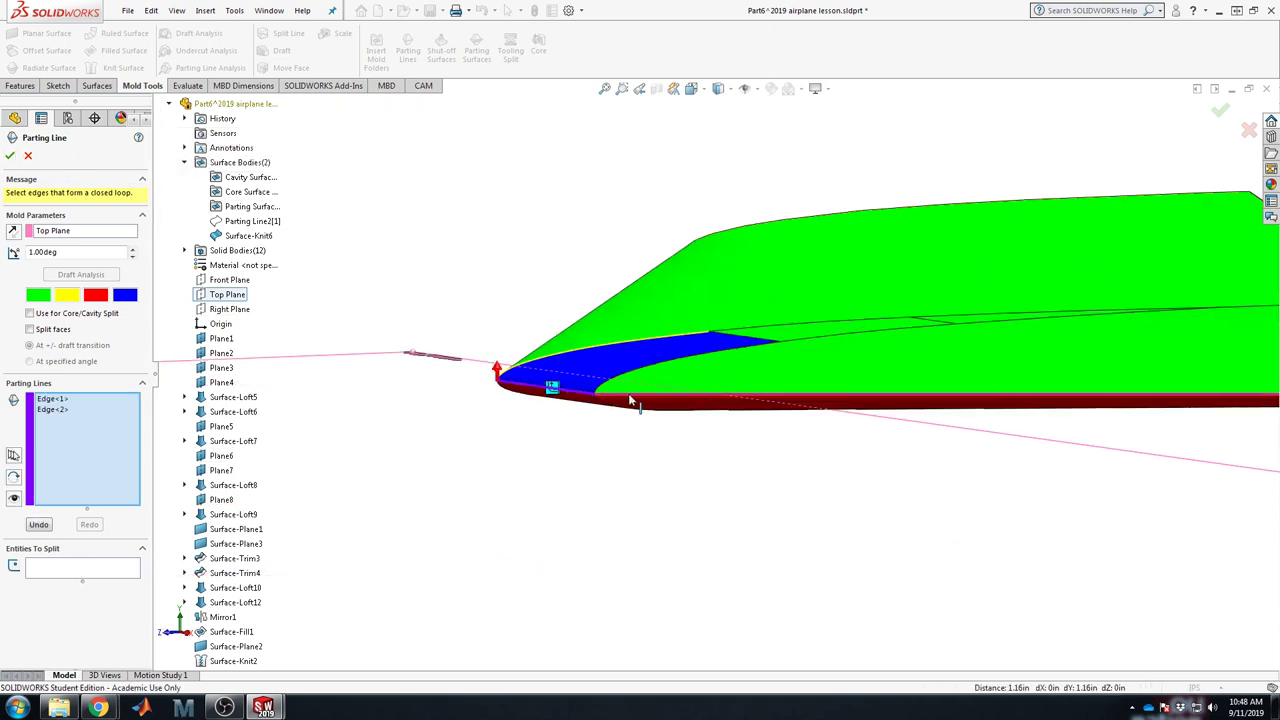
scroll(629, 396, up, 6)
scroll(943, 414, down, 6)
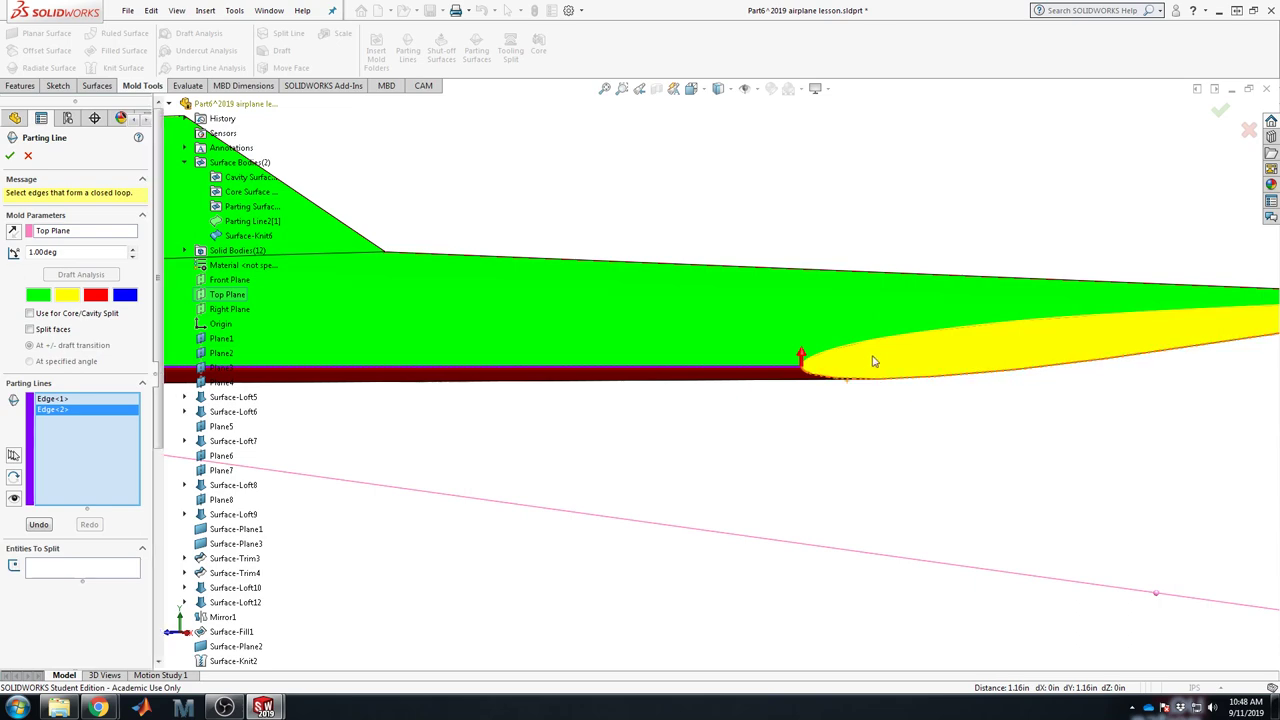
click(823, 383)
middle_drag(917, 391, 973, 391)
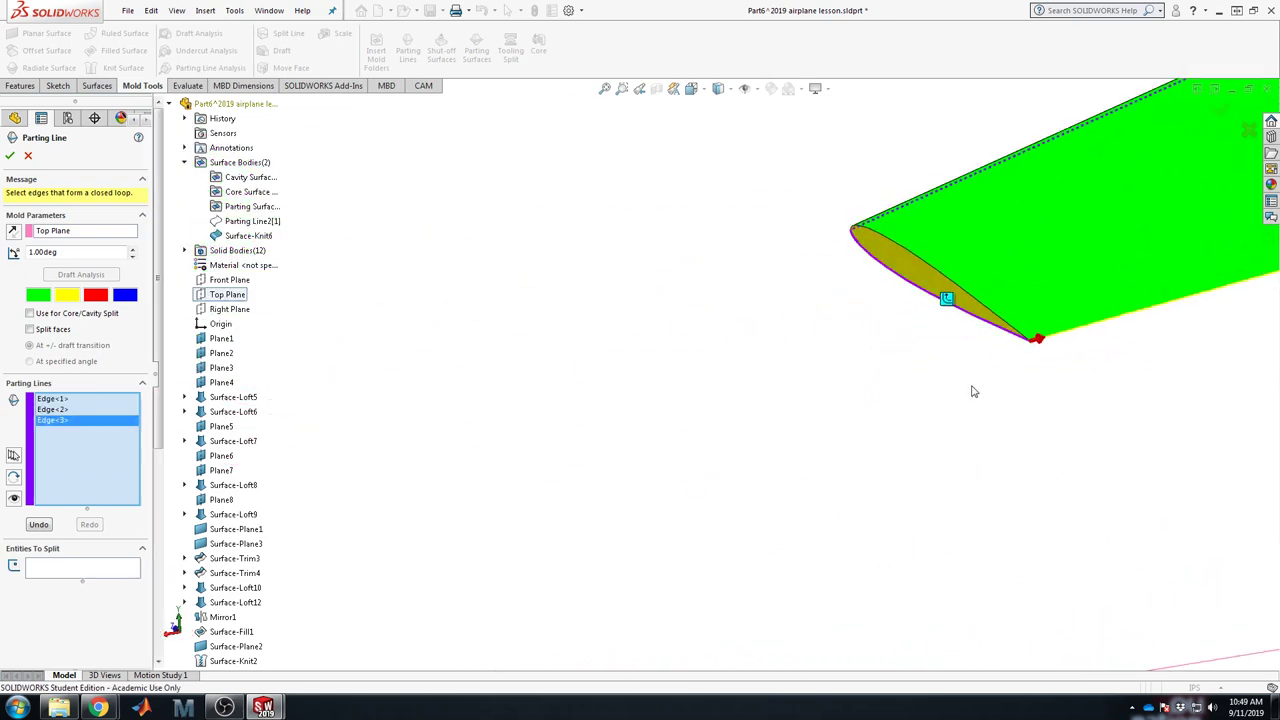
Step: Add the trailing edges of both wing halves to the parting line
click(1109, 324)
scroll(1171, 337, up, 3)
scroll(903, 317, down, 6)
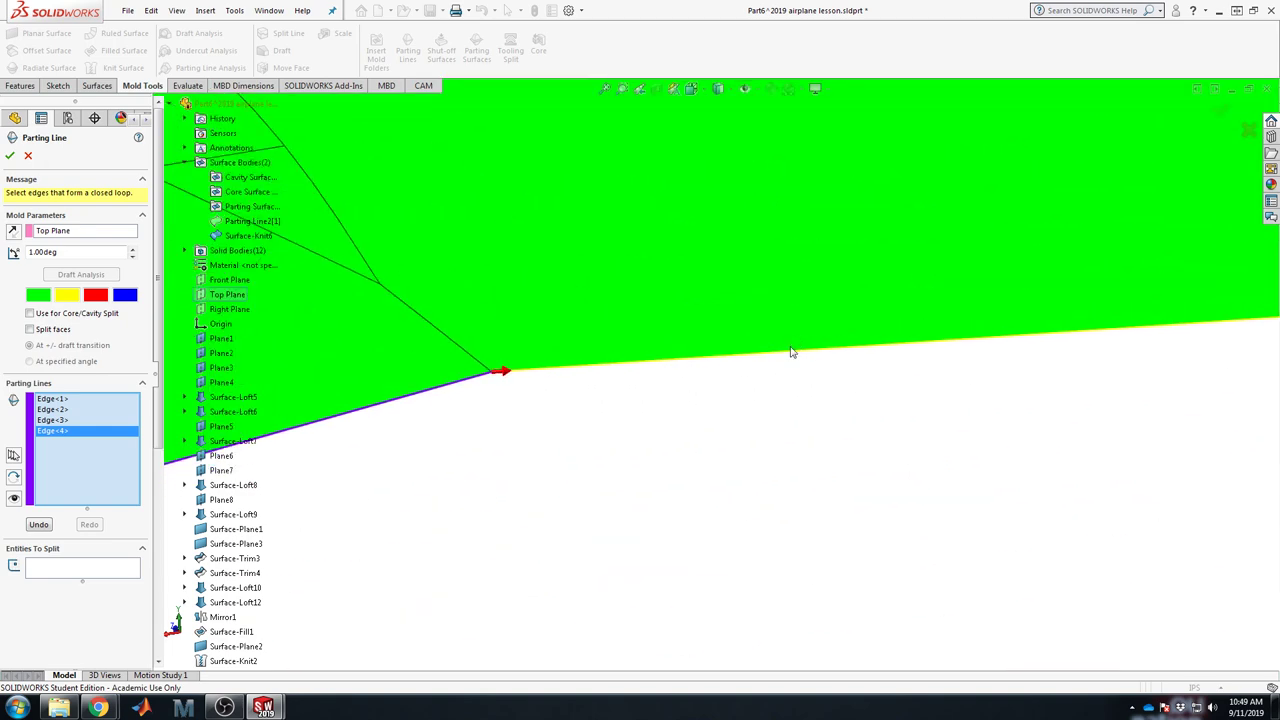
click(773, 362)
Step: Close the parting line loop with the other wing tip's lower edge and that wing half's leading edge, and create it
scroll(991, 411, up, 5)
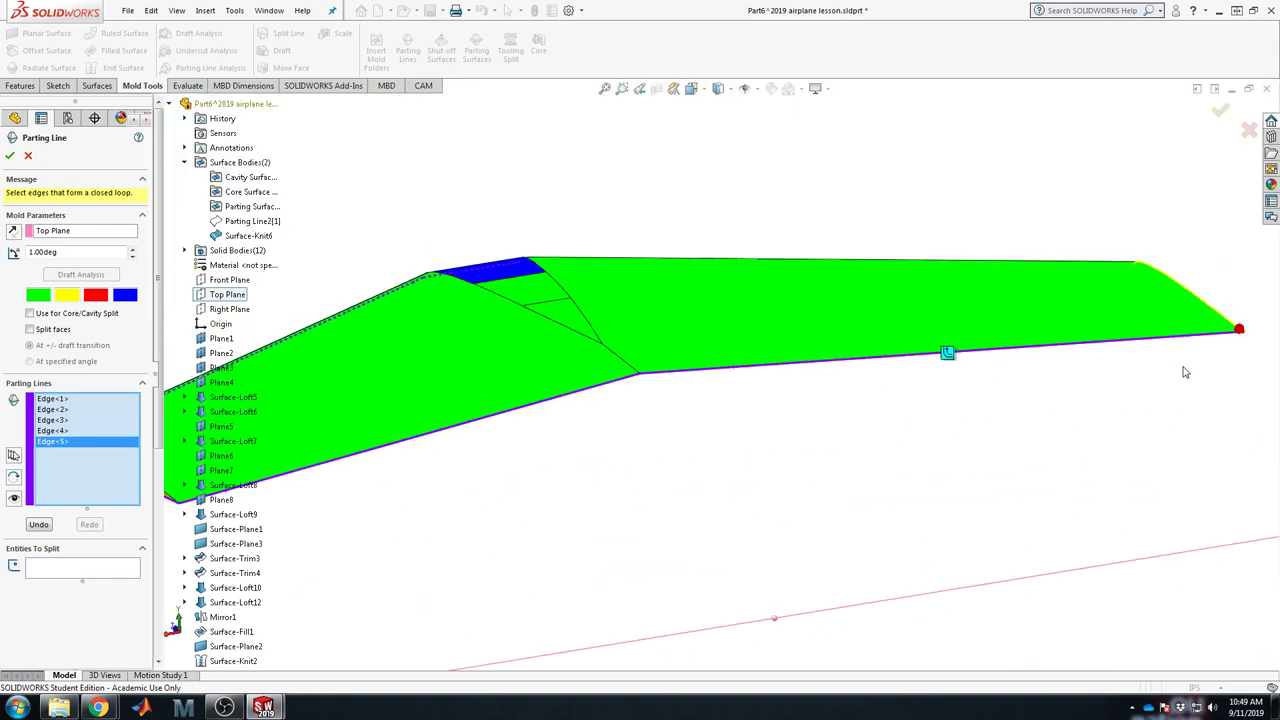
middle_drag(1186, 371, 1073, 419)
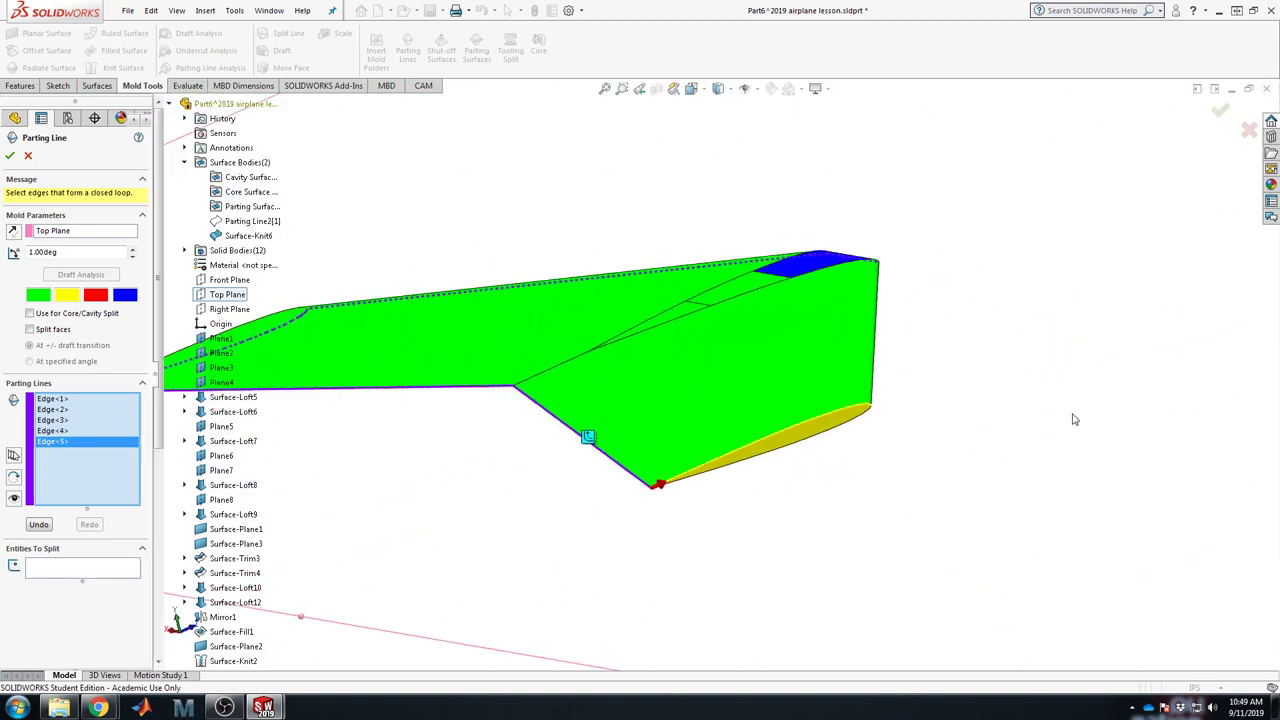
click(827, 442)
scroll(897, 401, down, 3)
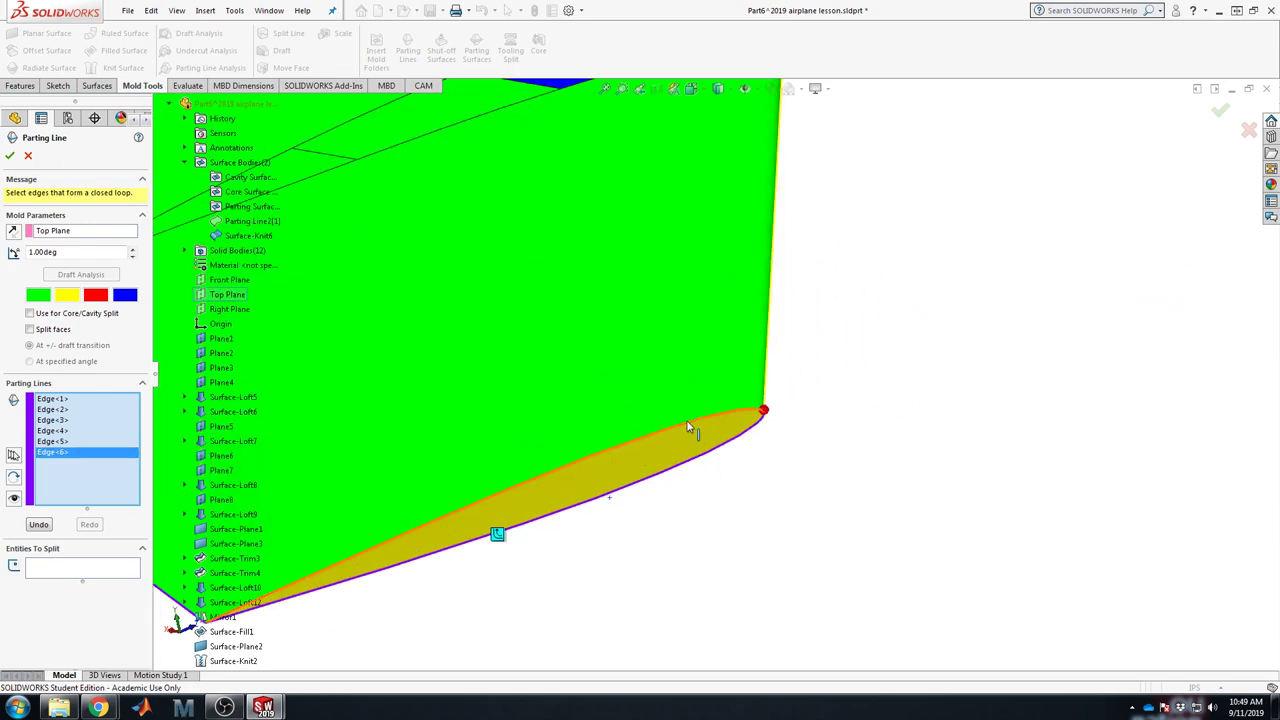
middle_drag(723, 451, 789, 434)
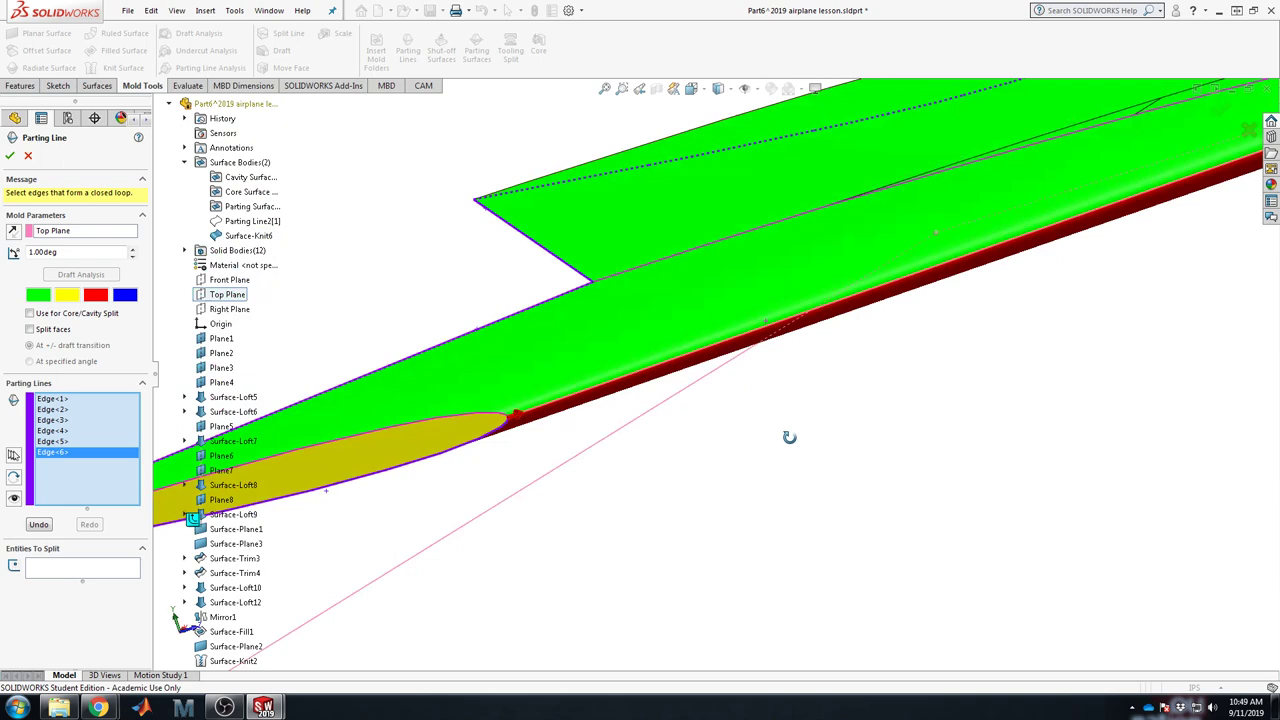
click(716, 350)
scroll(966, 323, up, 3)
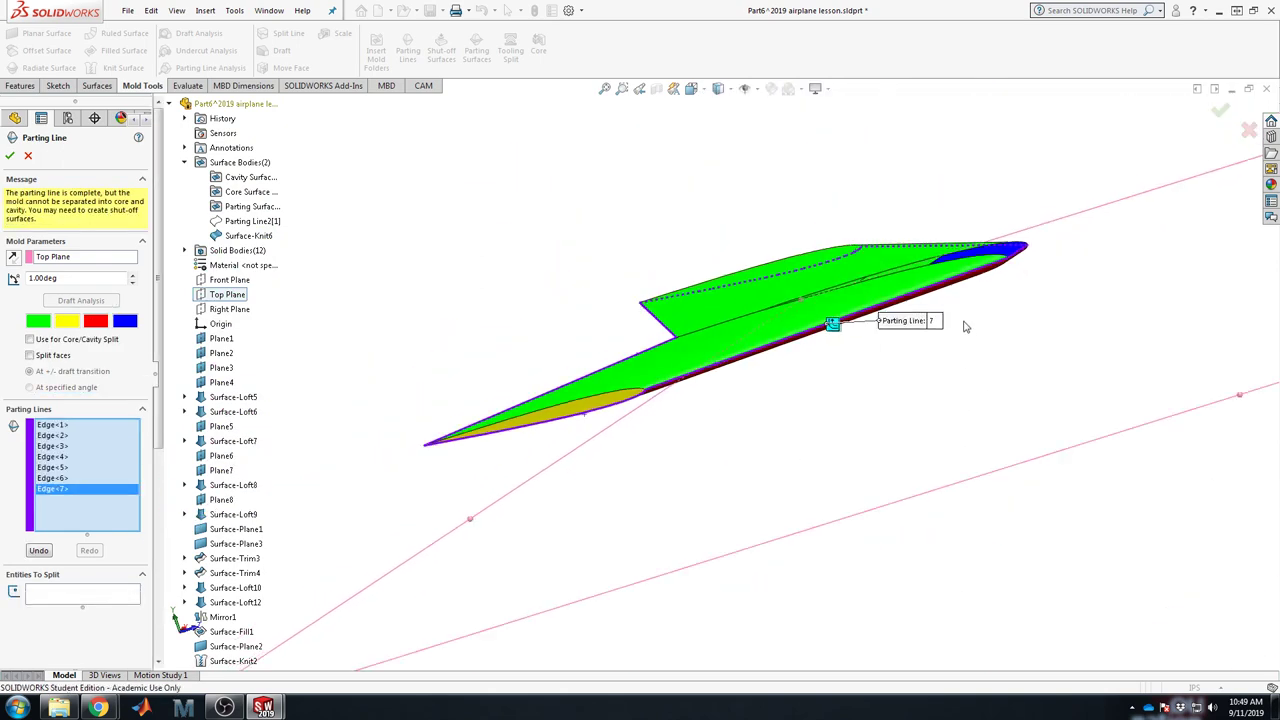
scroll(1066, 293, down, 2)
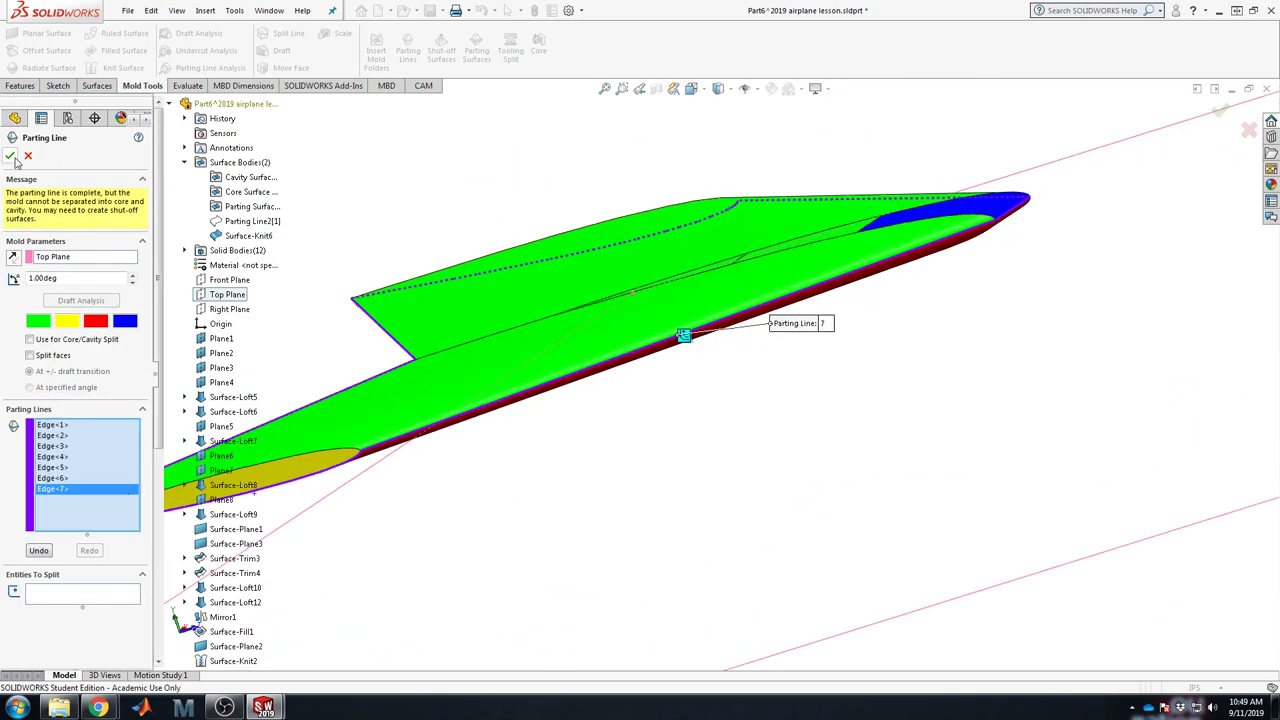
key(Return)
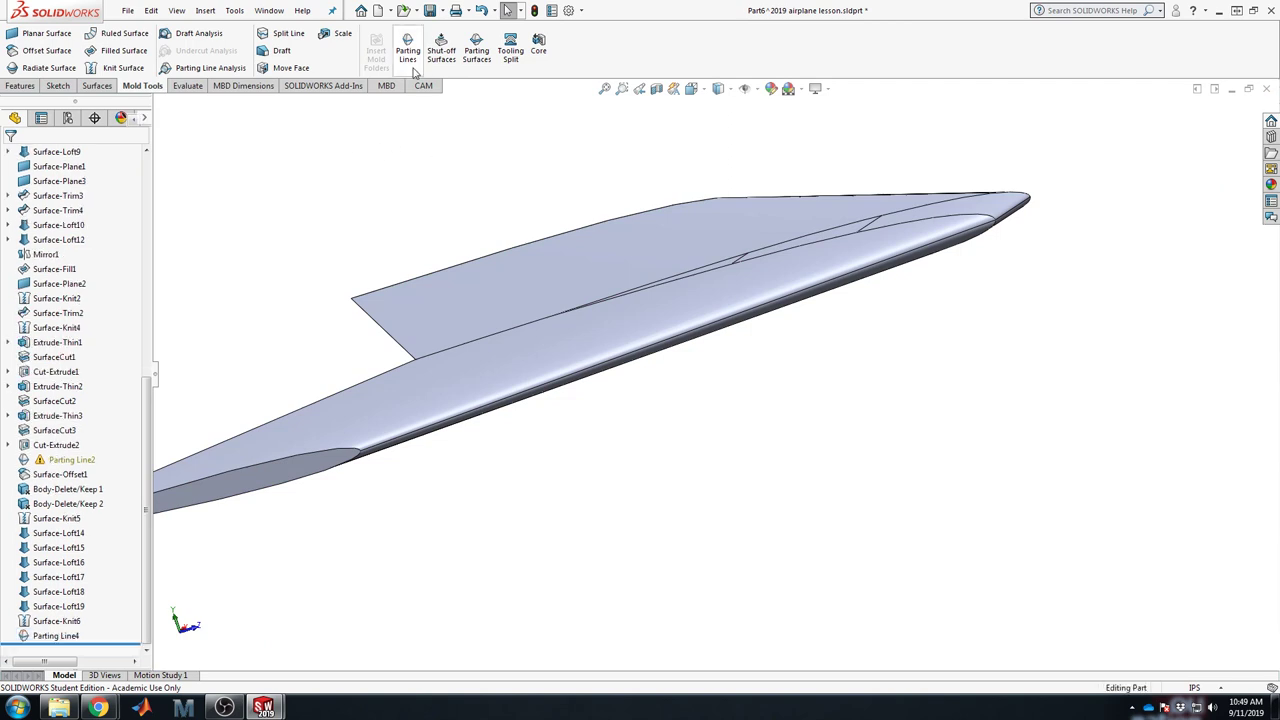
Step: Create a 0.98 in parting surface from Parting Line4, perpendicular to the pull direction set by the Top Plane
click(470, 56)
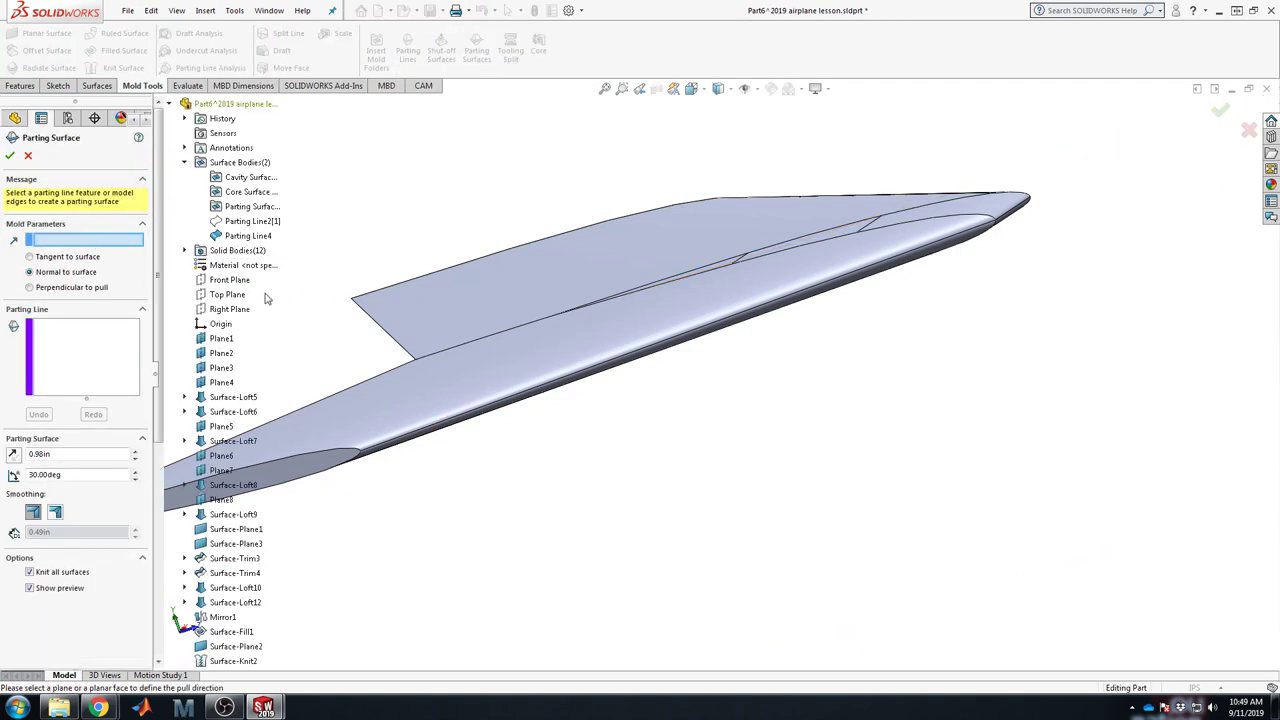
click(230, 294)
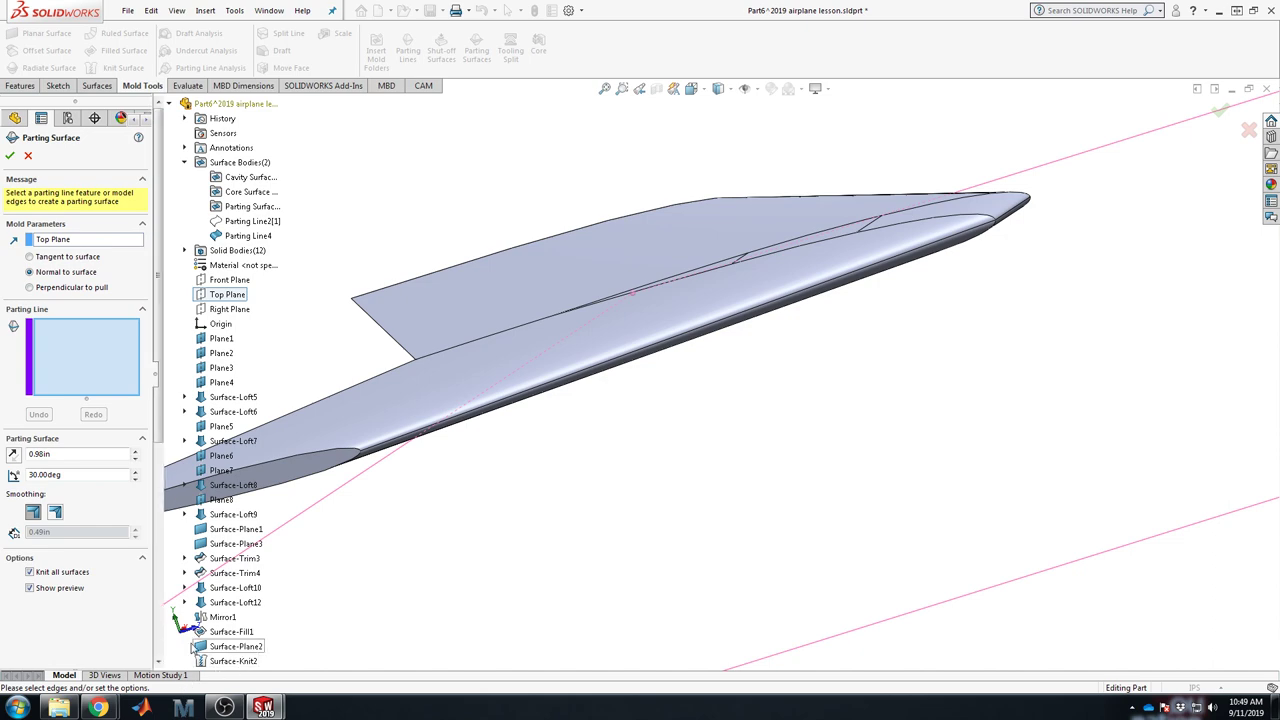
scroll(158, 358, down, 8)
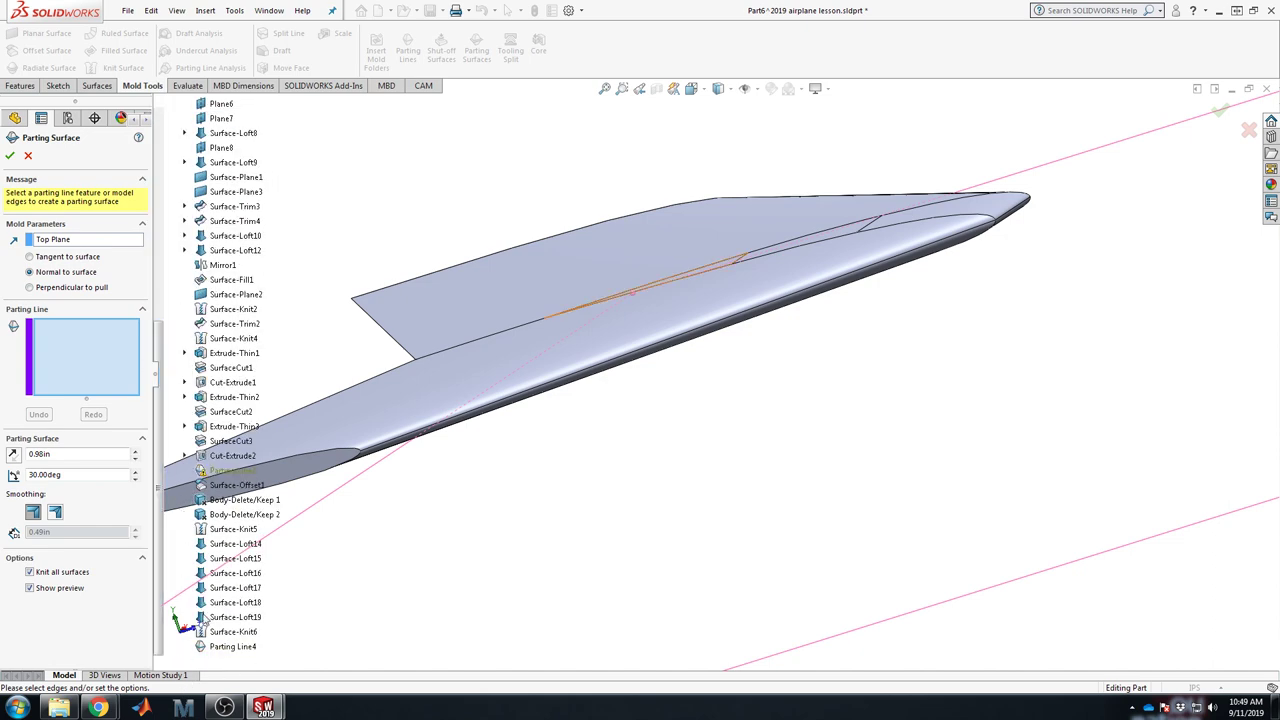
click(233, 647)
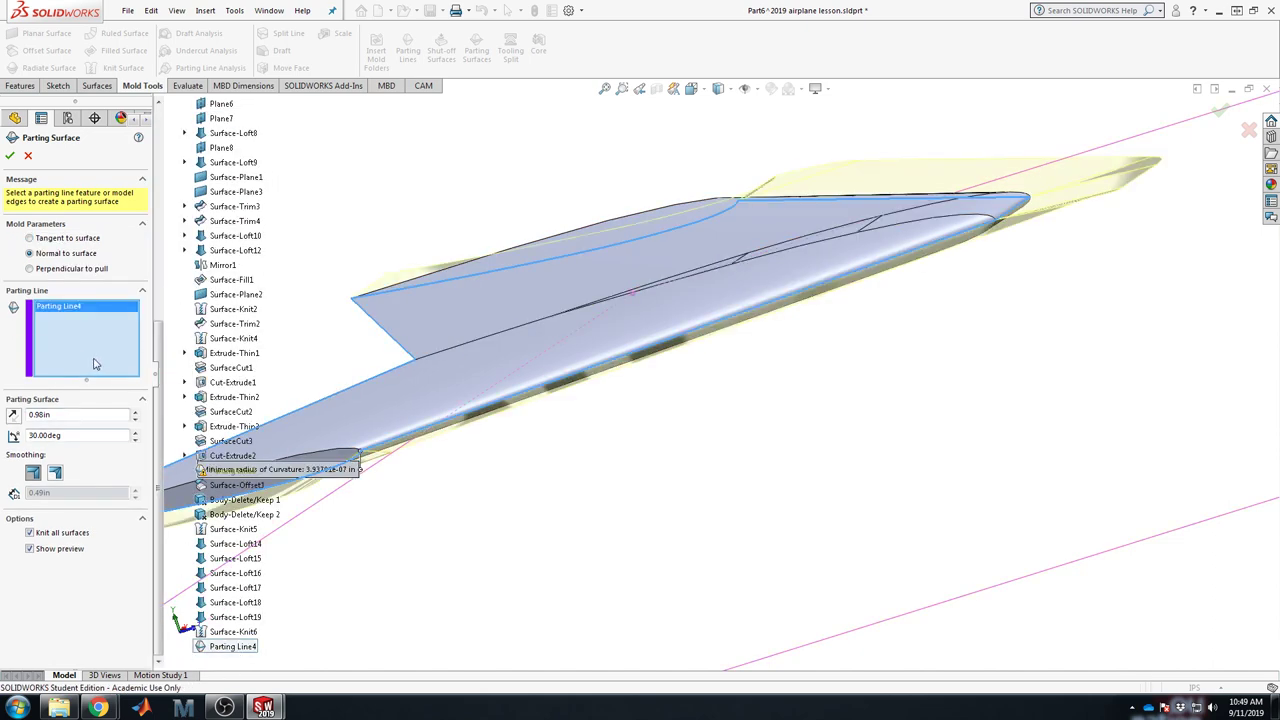
key(ctrl+7)
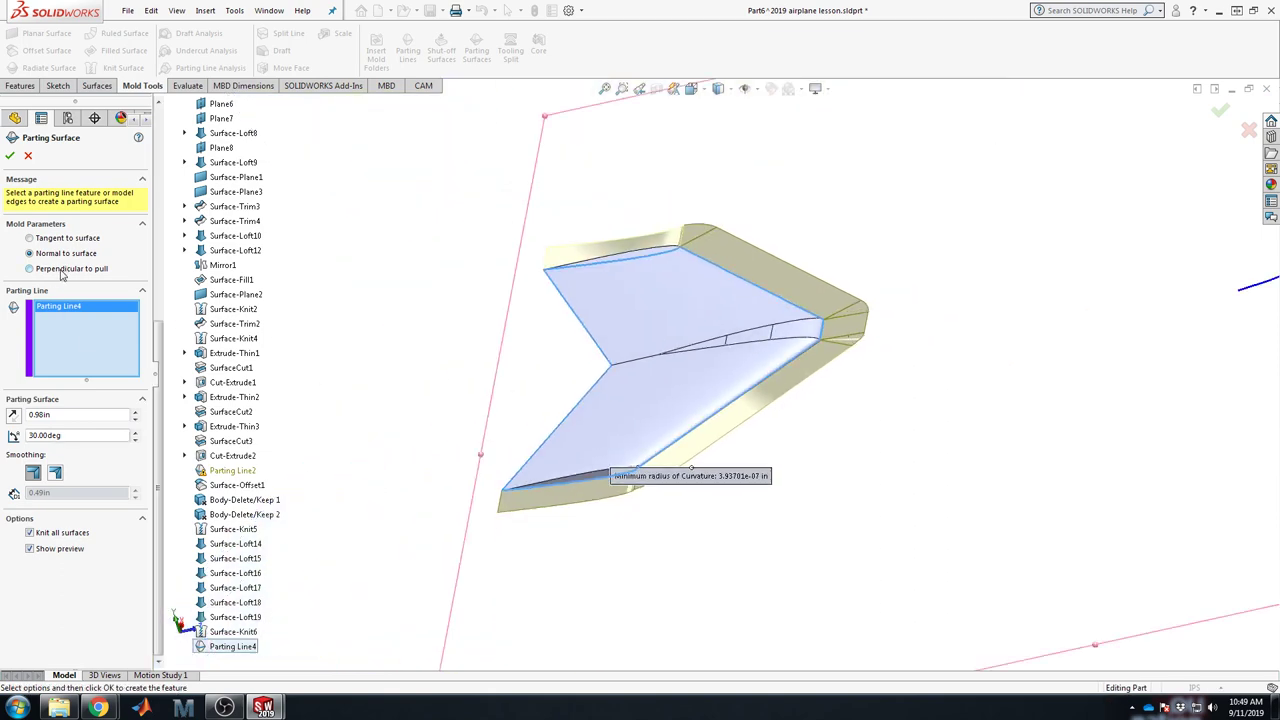
click(62, 272)
mouse_move(750, 475)
middle_down()
mouse_move(760, 363)
mouse_move(755, 468)
middle_up()
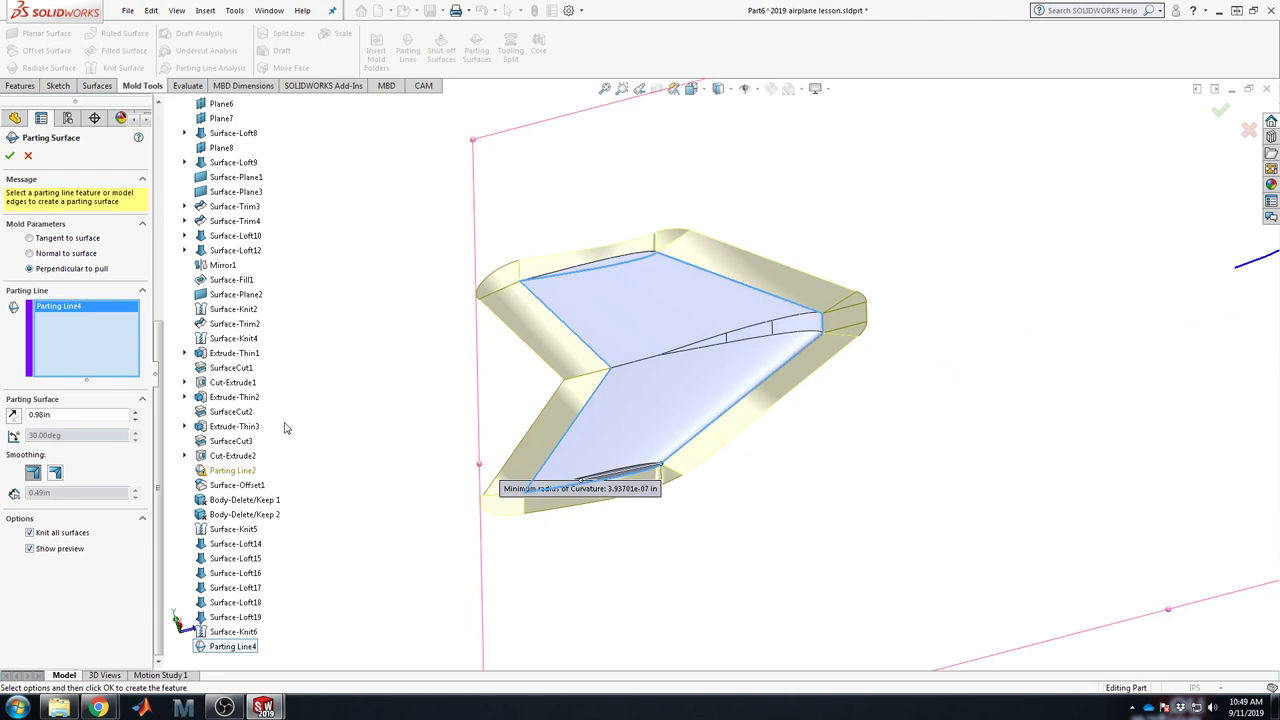
click(11, 155)
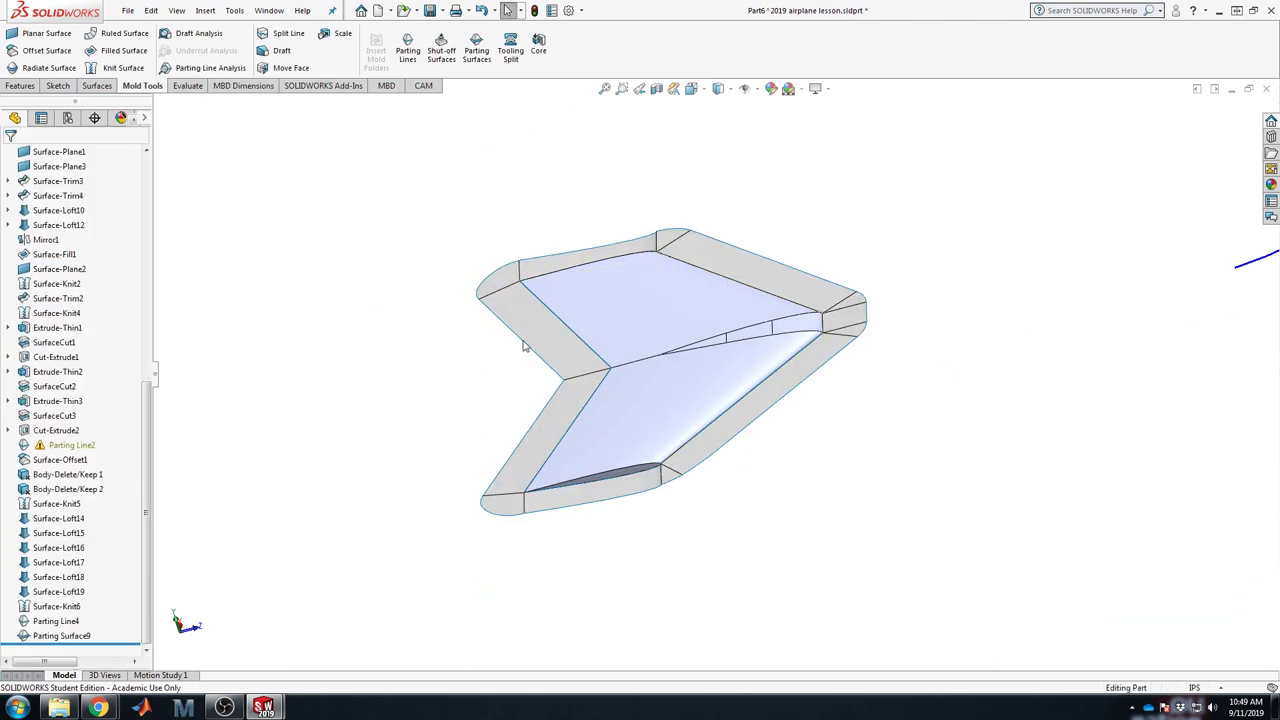
Step: Examine the new parting surface around the wing, including its corner patches at the leading edge
middle_drag(755, 463, 962, 452)
scroll(427, 348, down, 5)
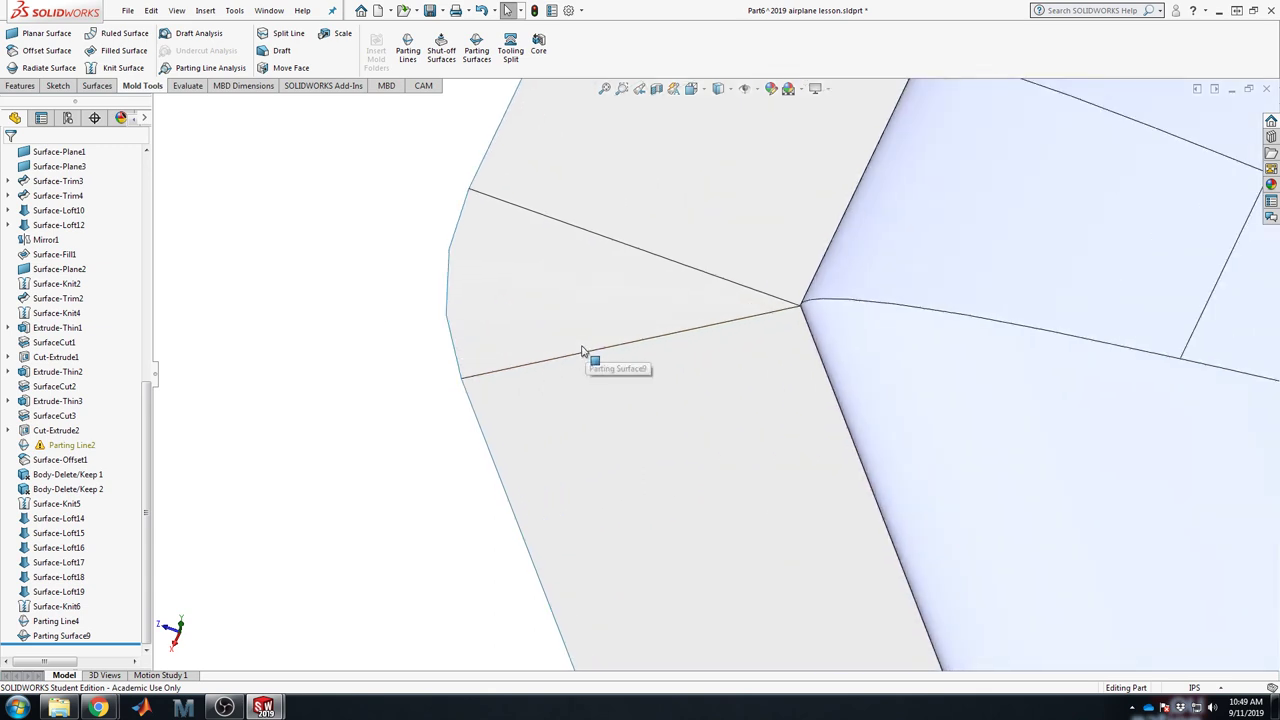
scroll(694, 449, up, 3)
middle_drag(818, 540, 734, 626)
middle_drag(668, 165, 883, 452)
scroll(88, 235, up, 10)
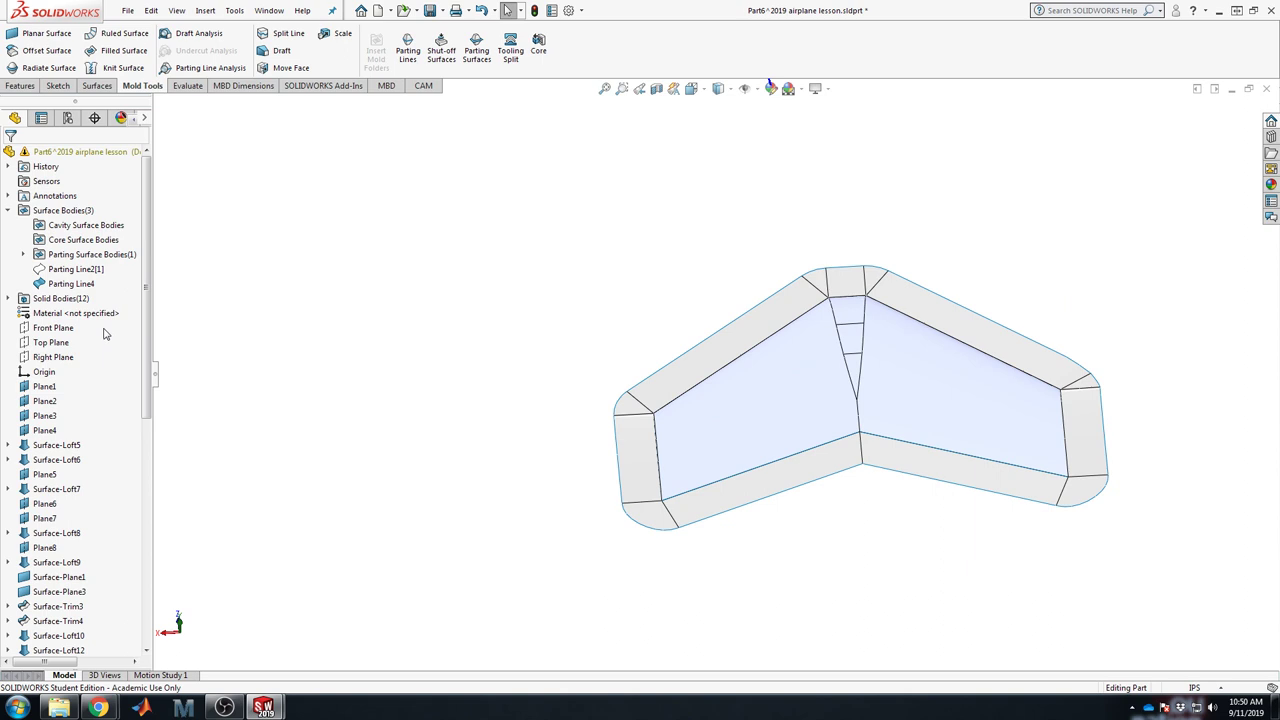
Step: Sketch a centre rectangle about 19 by 13 in on the Top Plane, centred on the wing's midline and enclosing the parting surface
click(50, 342)
click(58, 86)
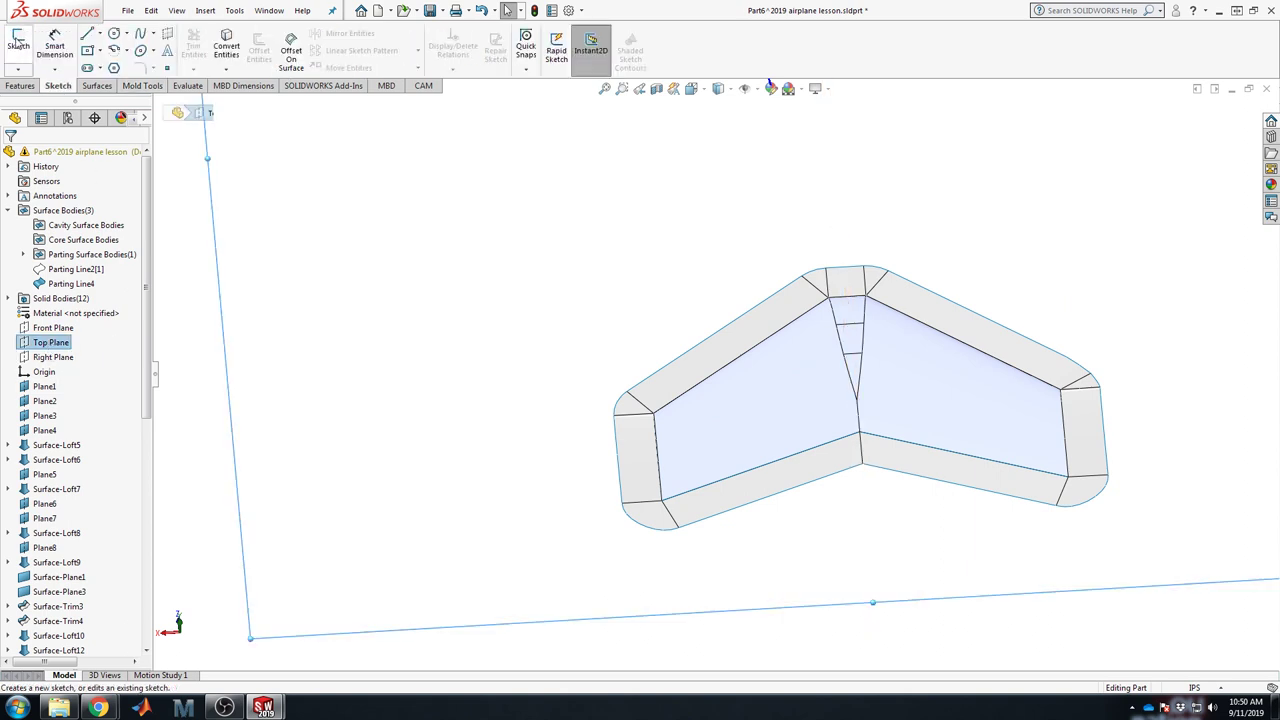
click(18, 45)
key(space)
click(543, 297)
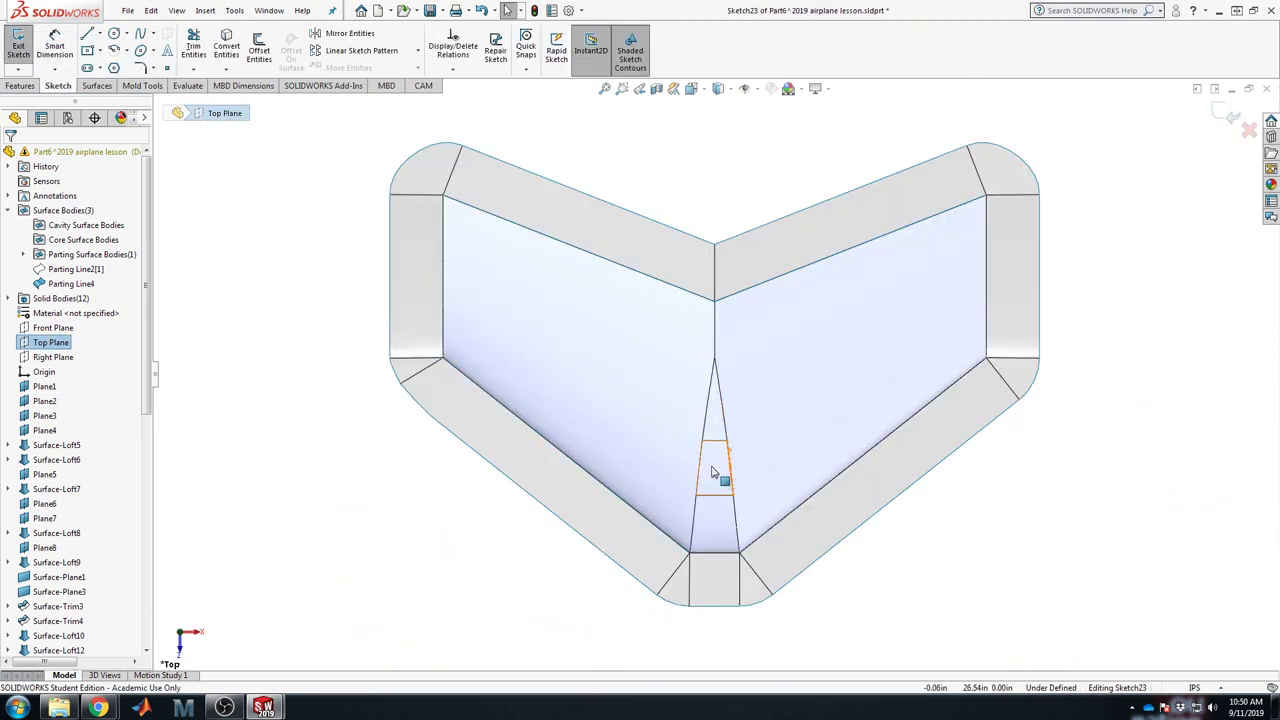
click(87, 51)
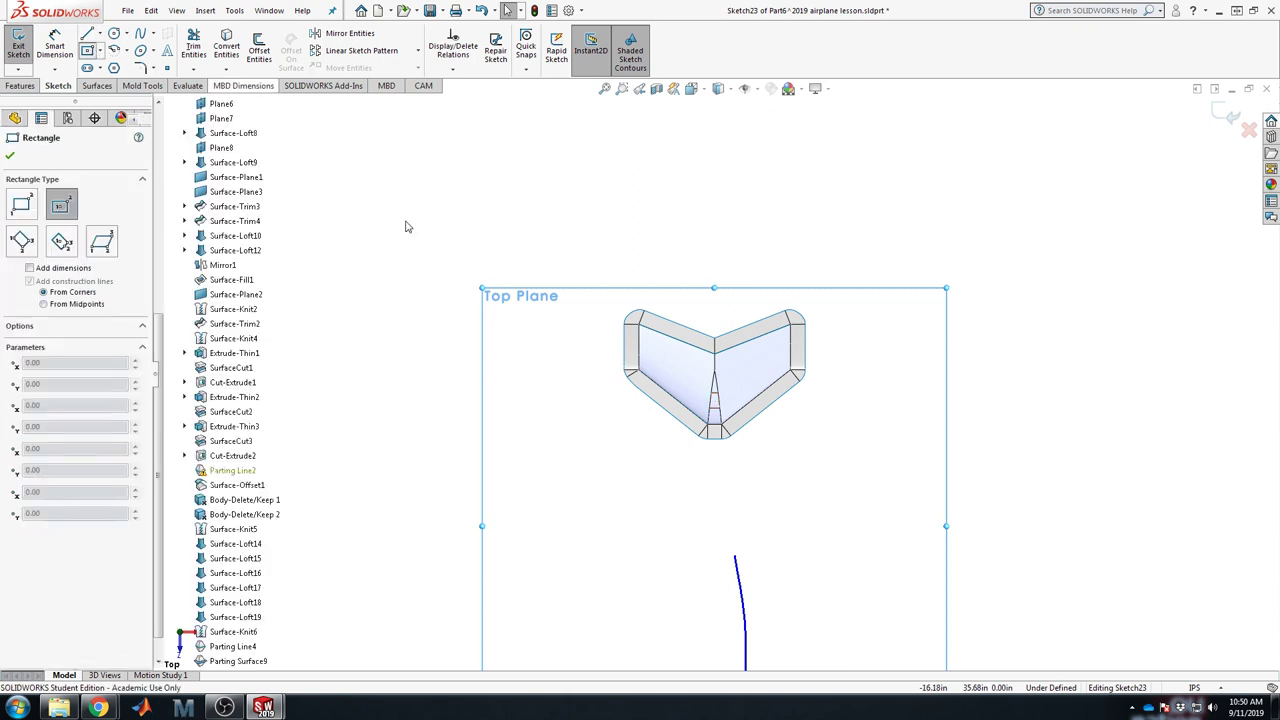
click(714, 361)
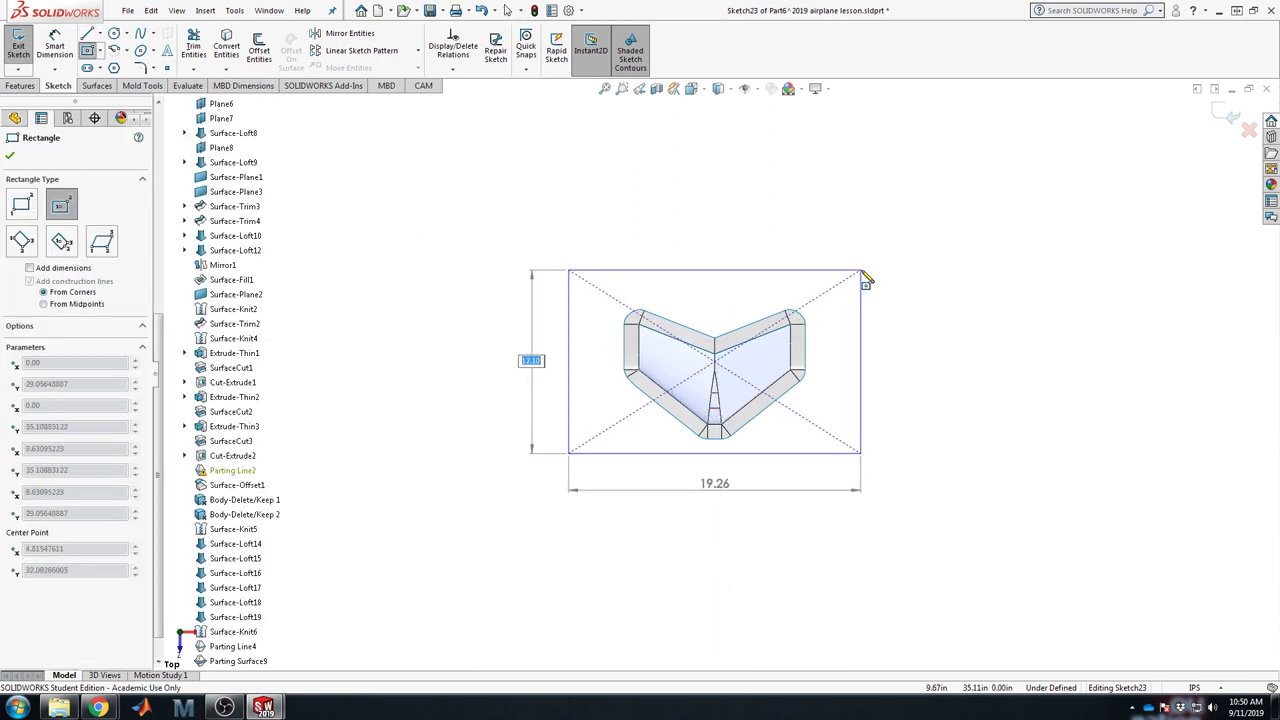
click(860, 263)
key(Escape)
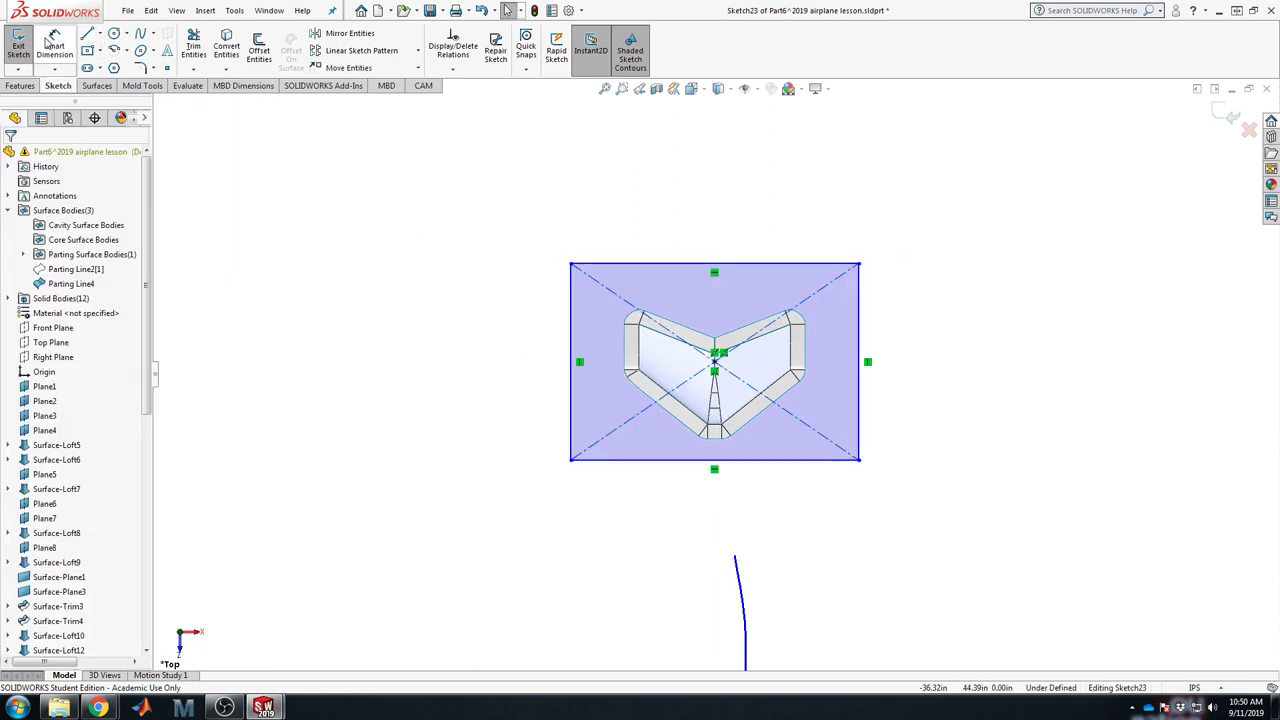
Step: Dimension the rectangle 19 in wide and 13 in high
click(52, 46)
click(727, 264)
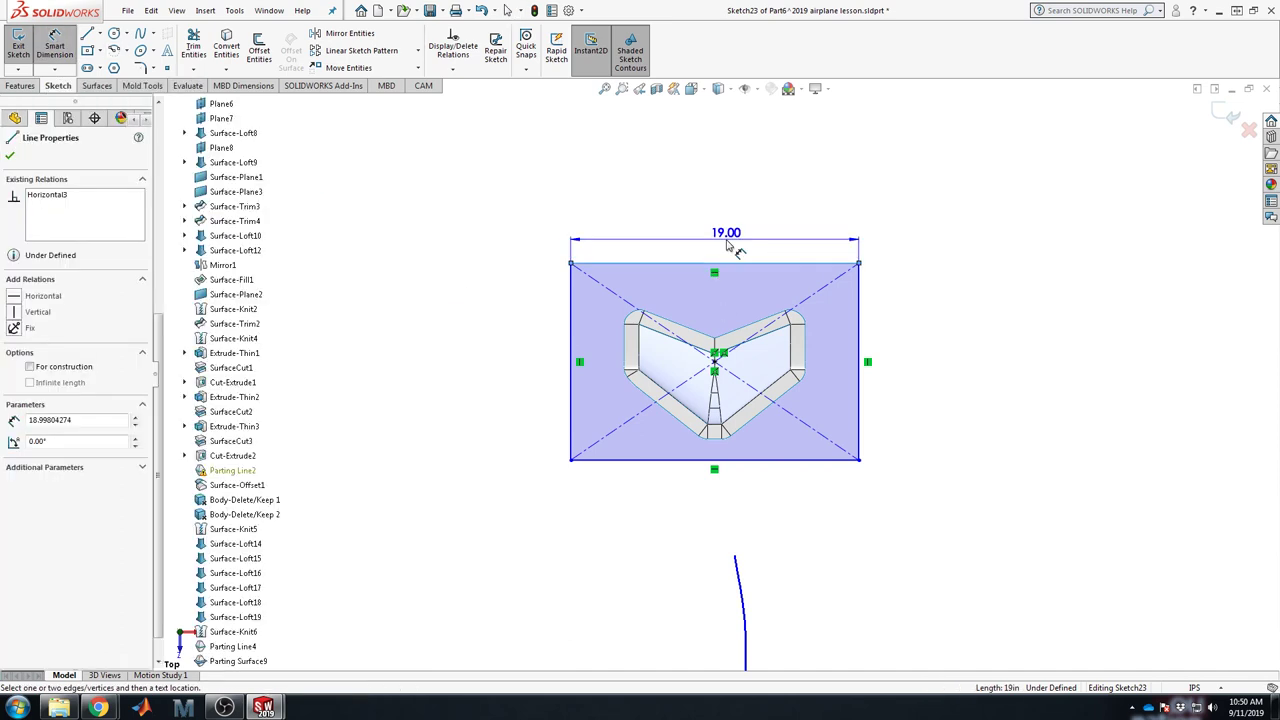
click(727, 240)
text(19)
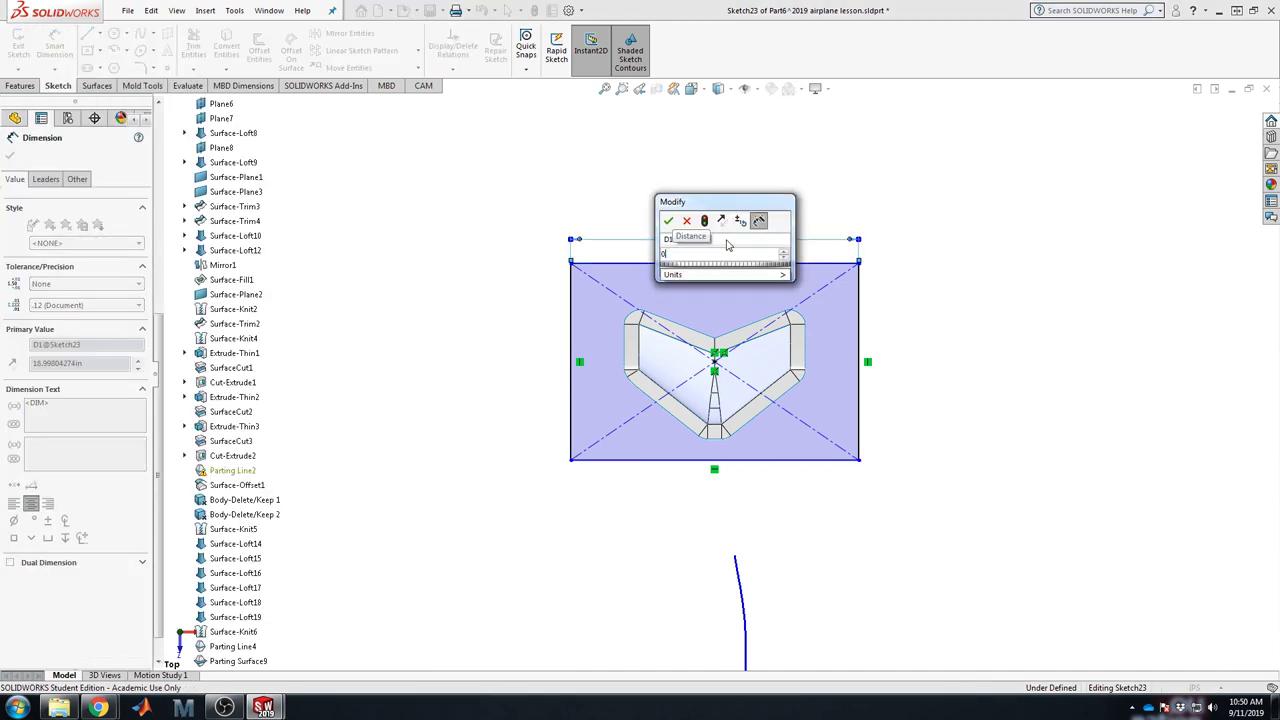
key(Return)
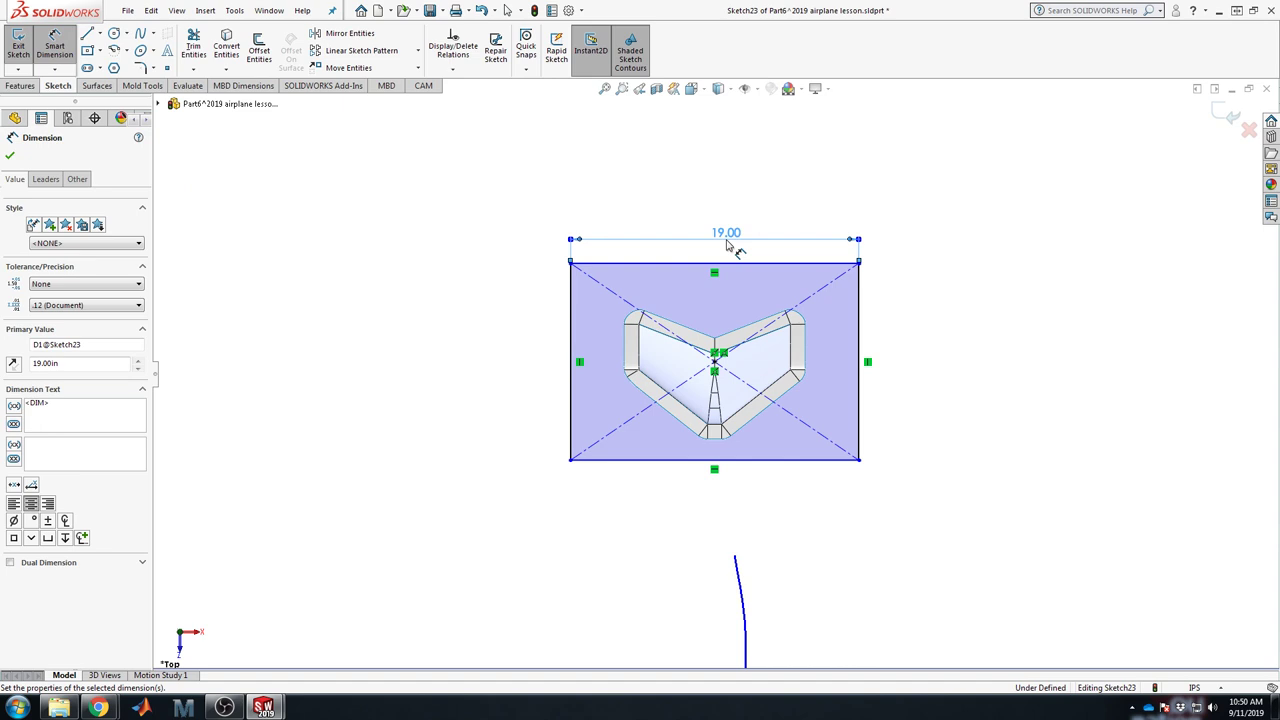
click(862, 347)
click(902, 357)
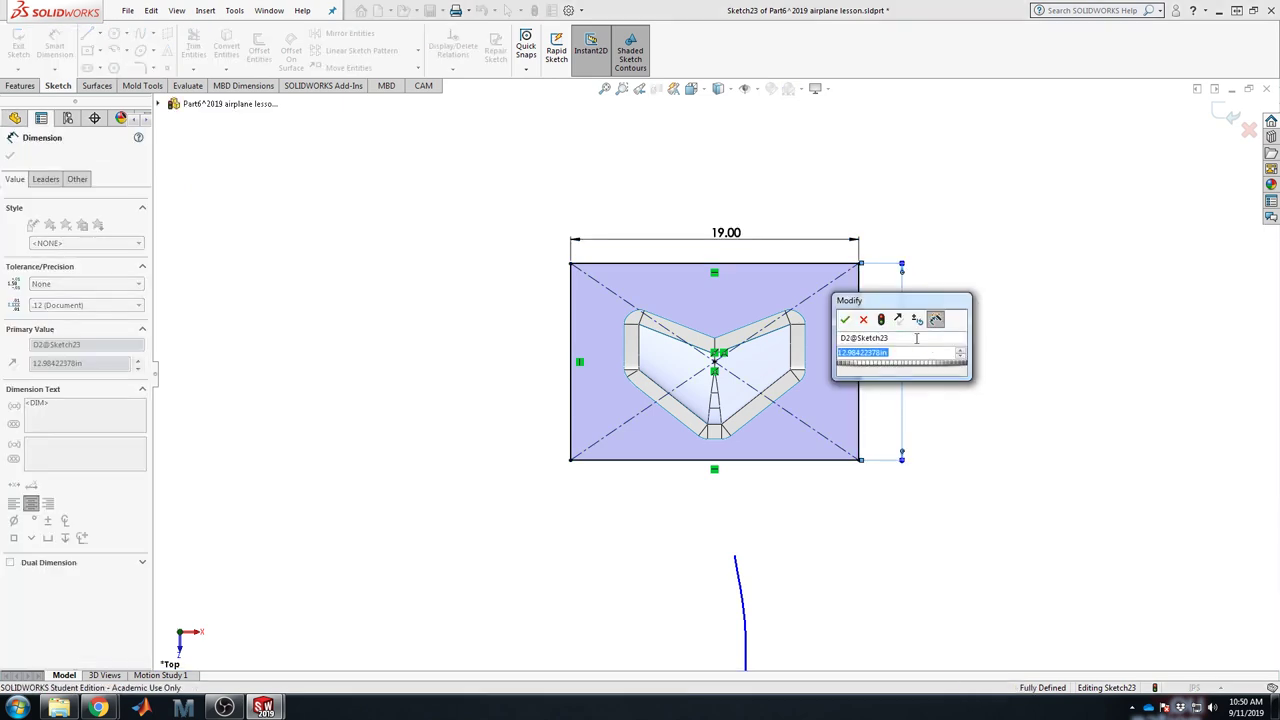
text(13)
key(Return)
key(Escape)
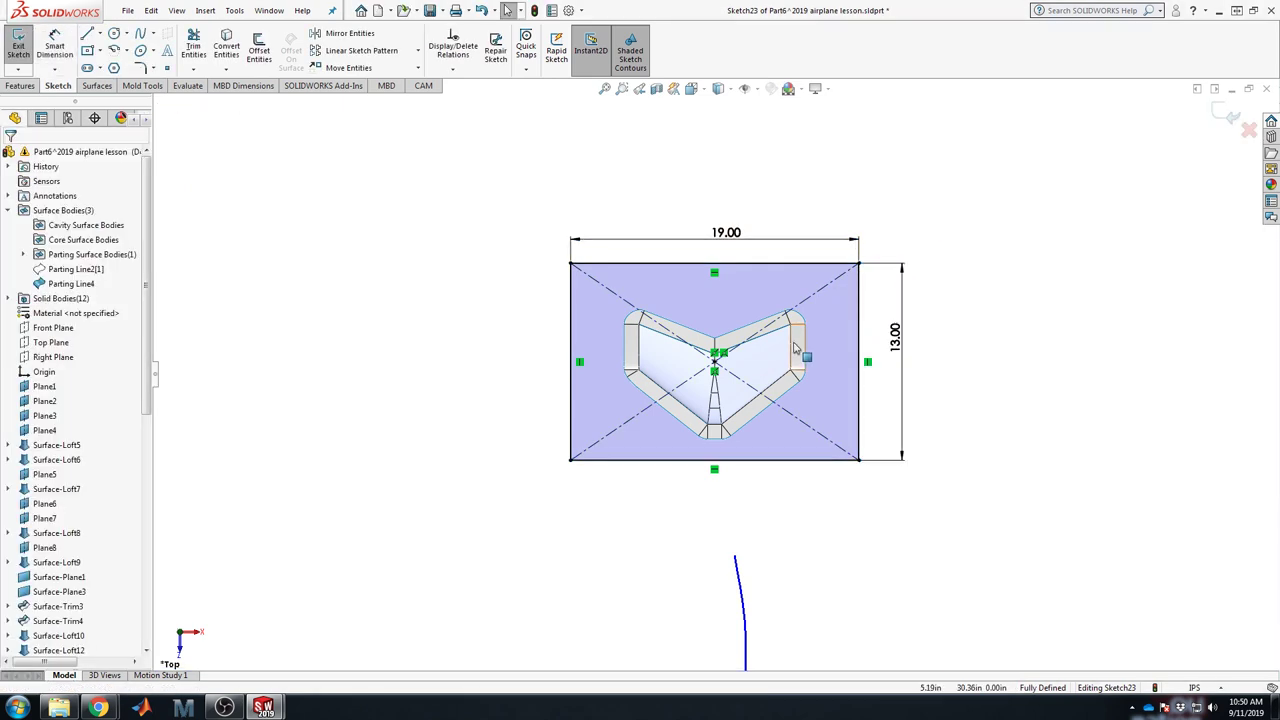
Step: Try deleting the relations on the rectangle's centre point to free it from the wing geometry
click(714, 361)
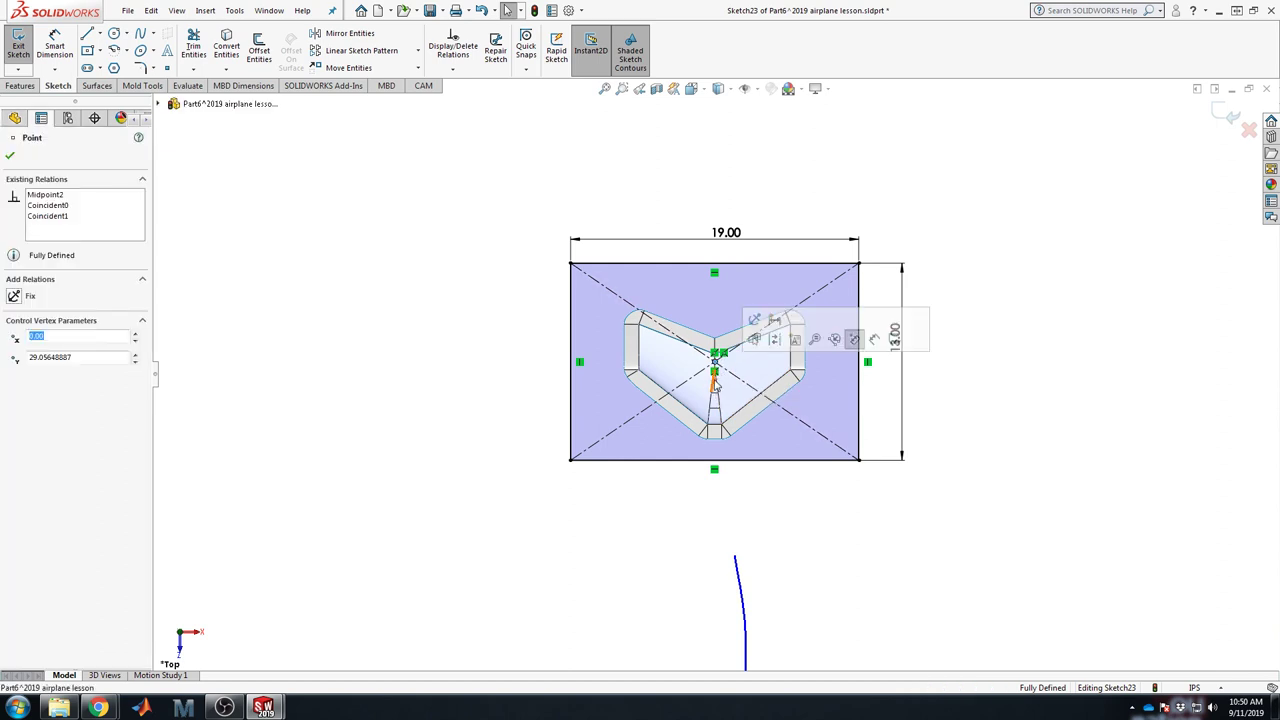
scroll(715, 376, down, 3)
click(716, 358)
key(Delete)
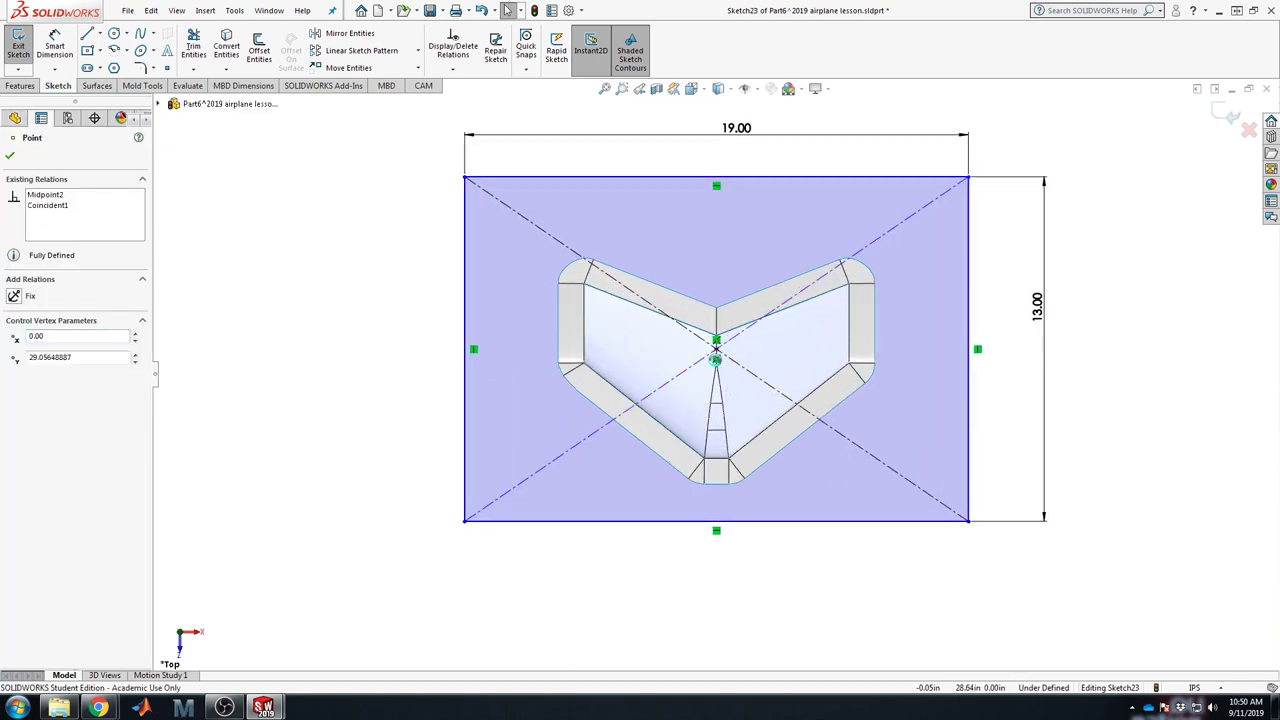
drag(718, 372, 718, 426)
click(716, 358)
key(Delete)
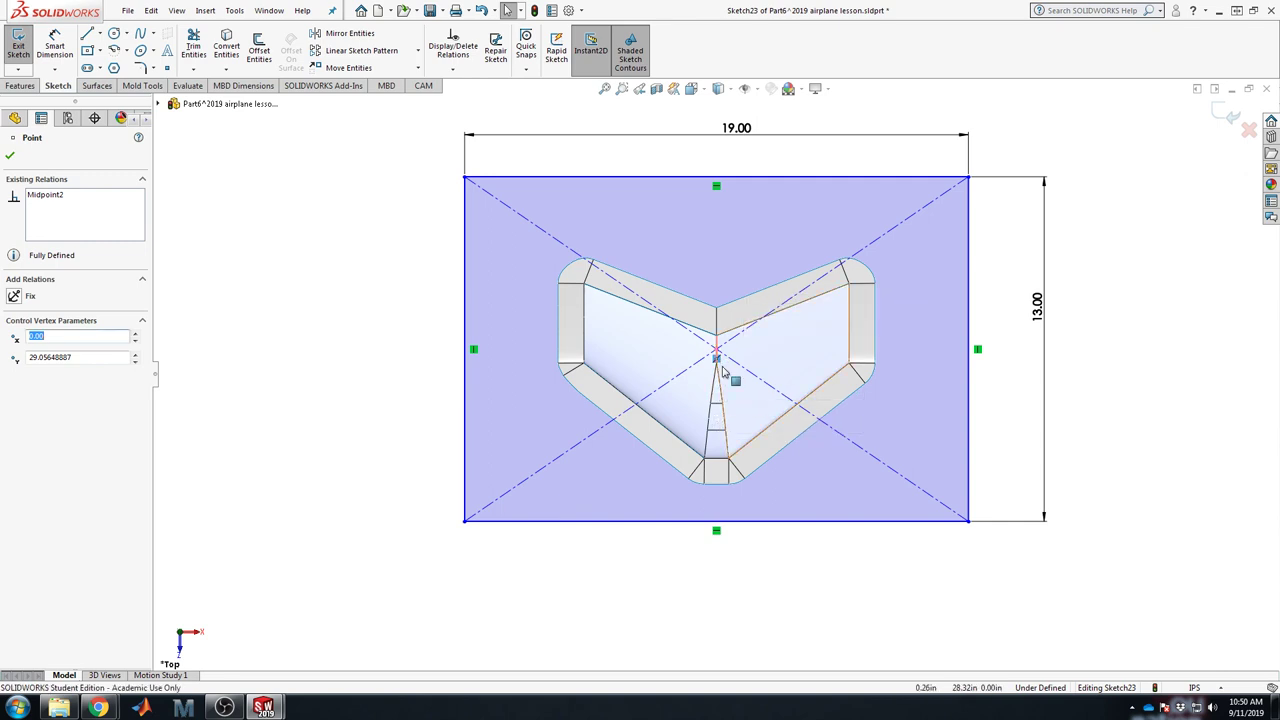
Step: Try moving the detached centre point away and repositioning the rectangle by its corner, and undo the relation deletions
drag(718, 358, 676, 387)
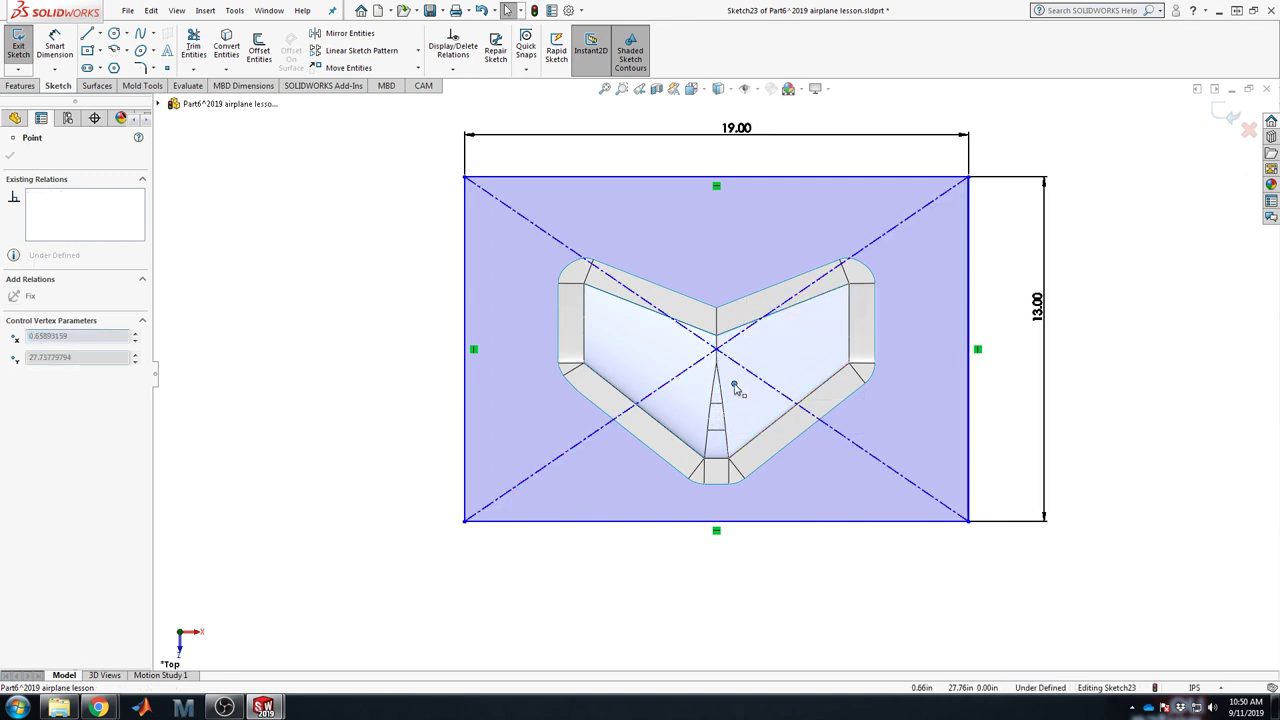
drag(808, 502, 812, 507)
click(797, 563)
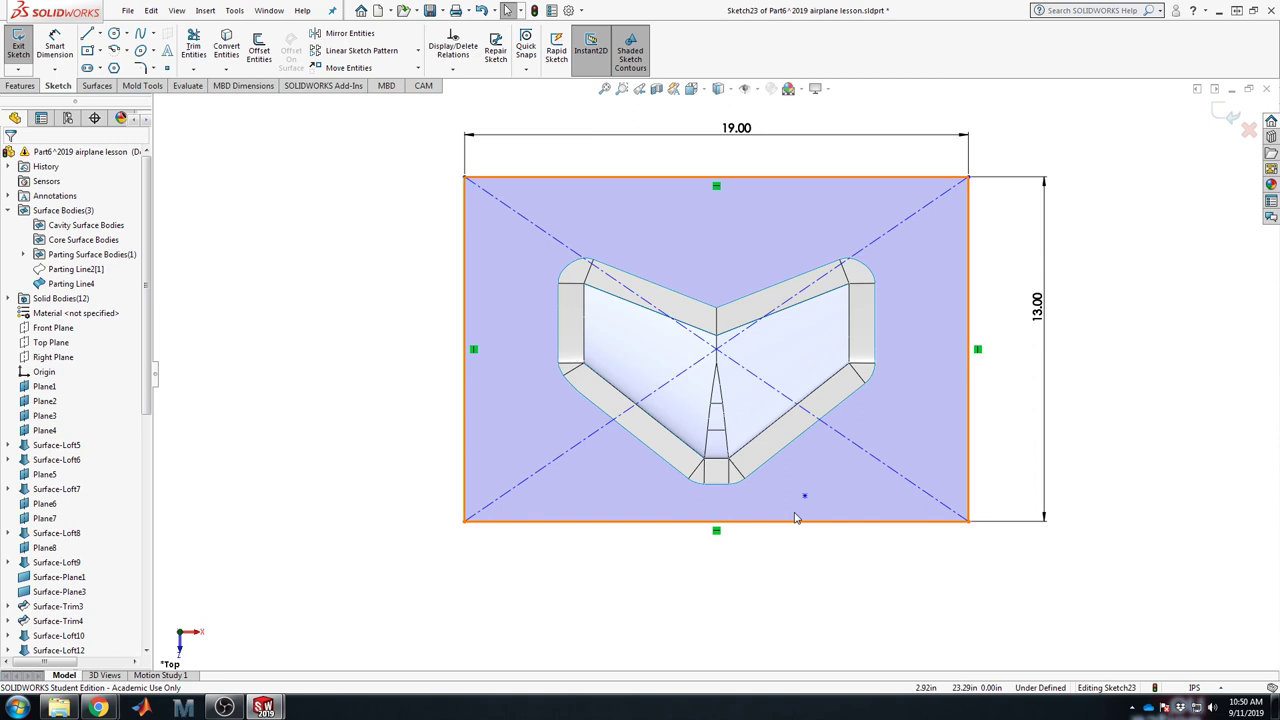
click(716, 352)
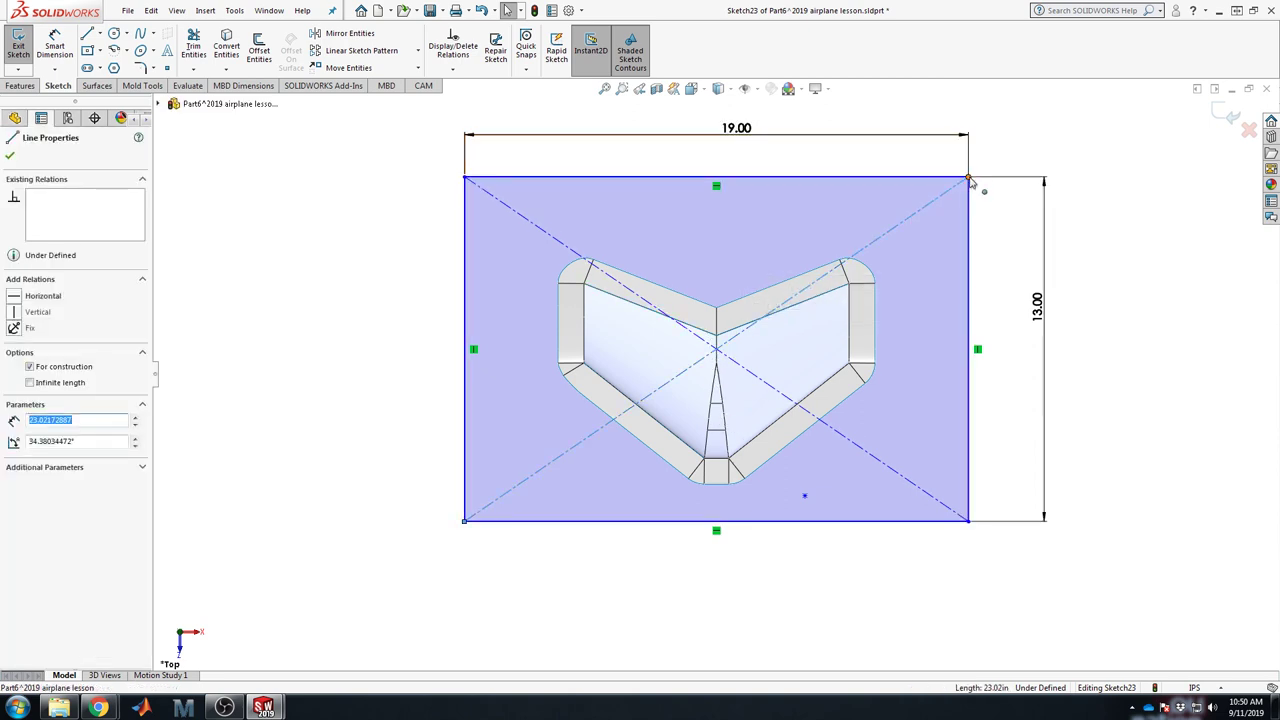
mouse_move(970, 178)
mouse_down()
mouse_move(970, 308)
mouse_move(971, 170)
mouse_move(979, 198)
mouse_move(960, 185)
mouse_move(980, 189)
mouse_up()
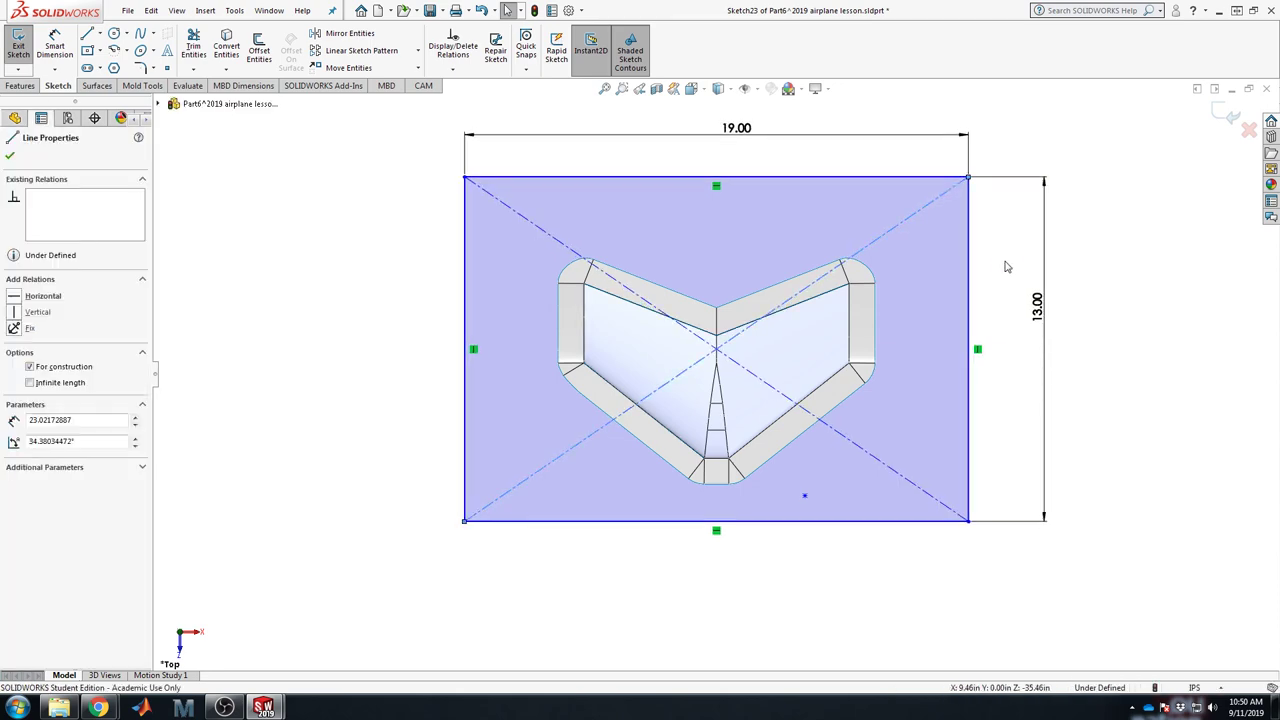
mouse_move(968, 180)
mouse_down()
mouse_move(983, 277)
mouse_move(934, 166)
mouse_move(971, 194)
mouse_move(980, 303)
mouse_move(1000, 166)
mouse_move(1000, 191)
mouse_move(990, 186)
mouse_move(1054, 229)
mouse_move(1017, 220)
mouse_move(977, 236)
mouse_up()
click(975, 203)
click(995, 184)
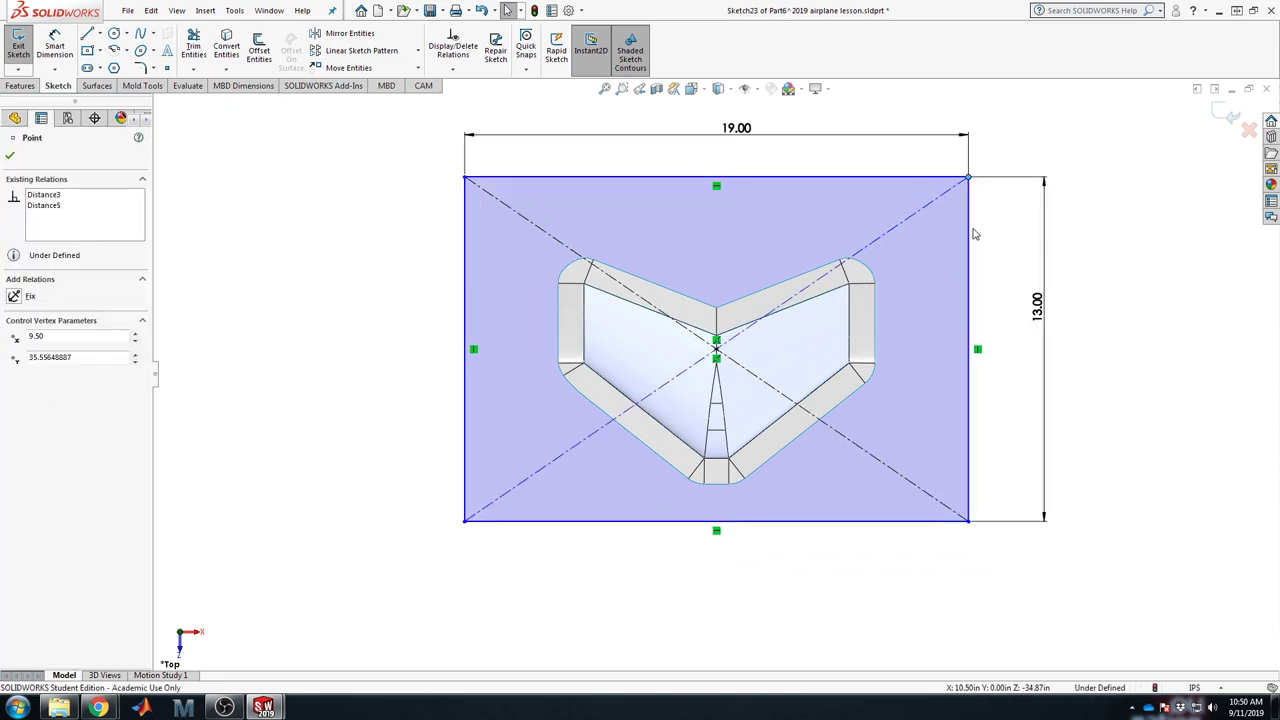
click(975, 234)
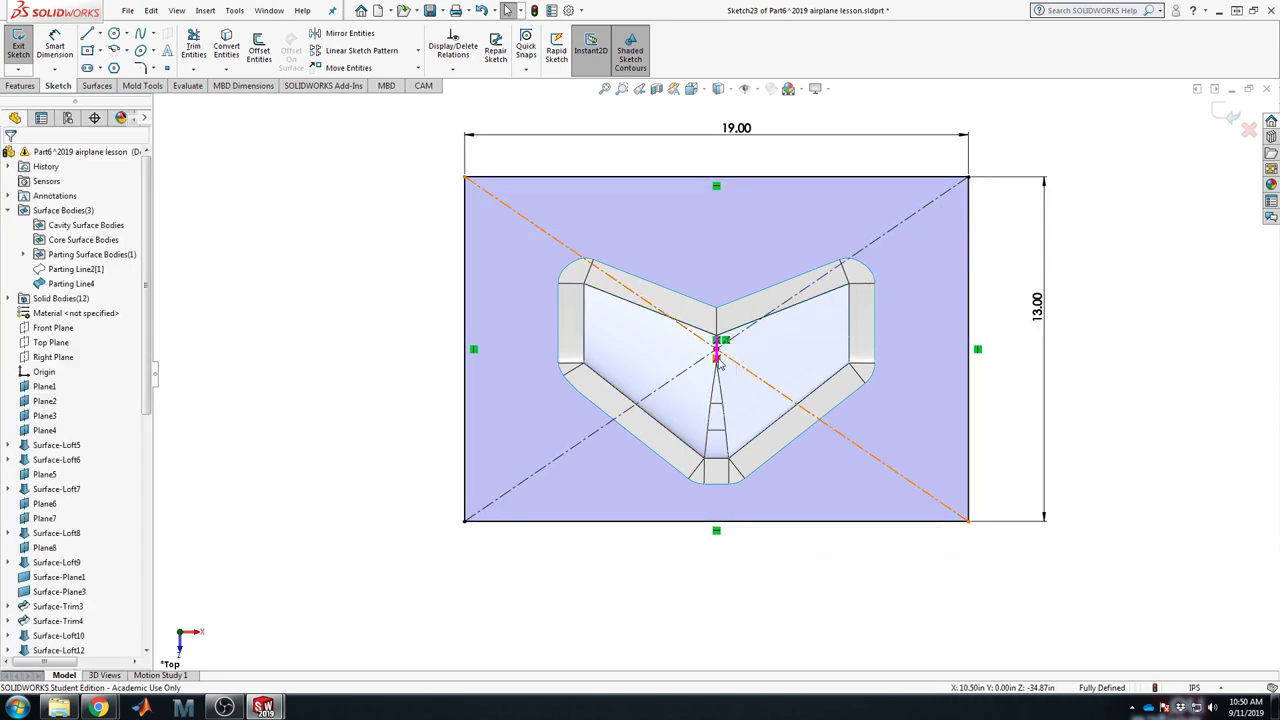
Step: Remove only the coincident relation tying the rectangle's centre to the wing, reposition the rectangle around the parting surface, and close the sketch
scroll(720, 365, down, 3)
scroll(745, 362, up, 4)
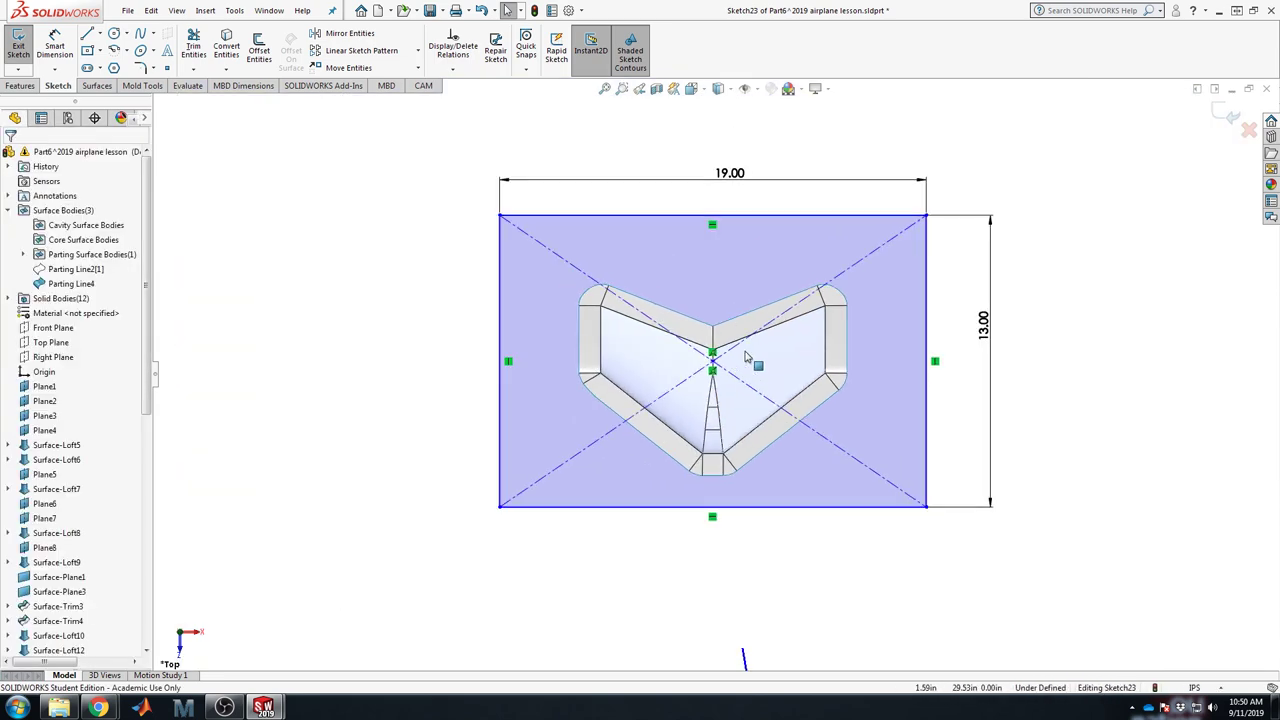
mouse_move(895, 246)
mouse_down()
mouse_move(908, 300)
mouse_move(857, 249)
mouse_move(891, 246)
mouse_move(895, 258)
mouse_up()
click(1208, 183)
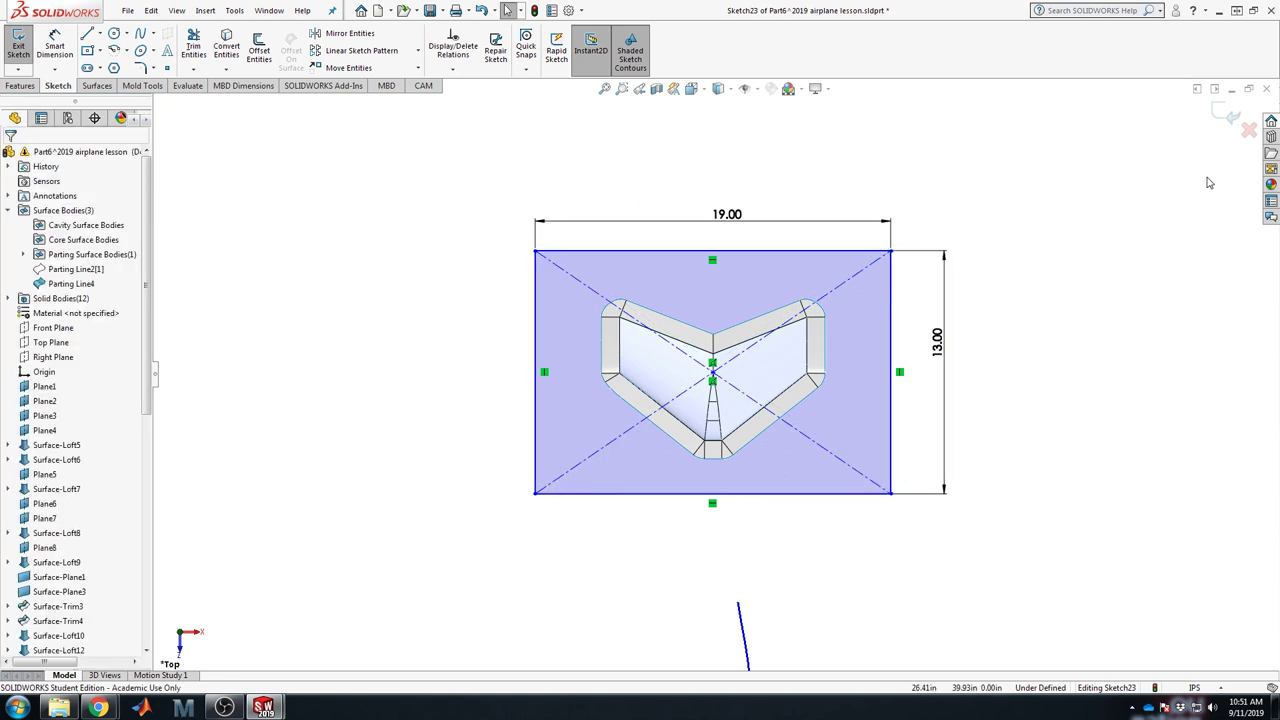
click(1220, 112)
click(412, 190)
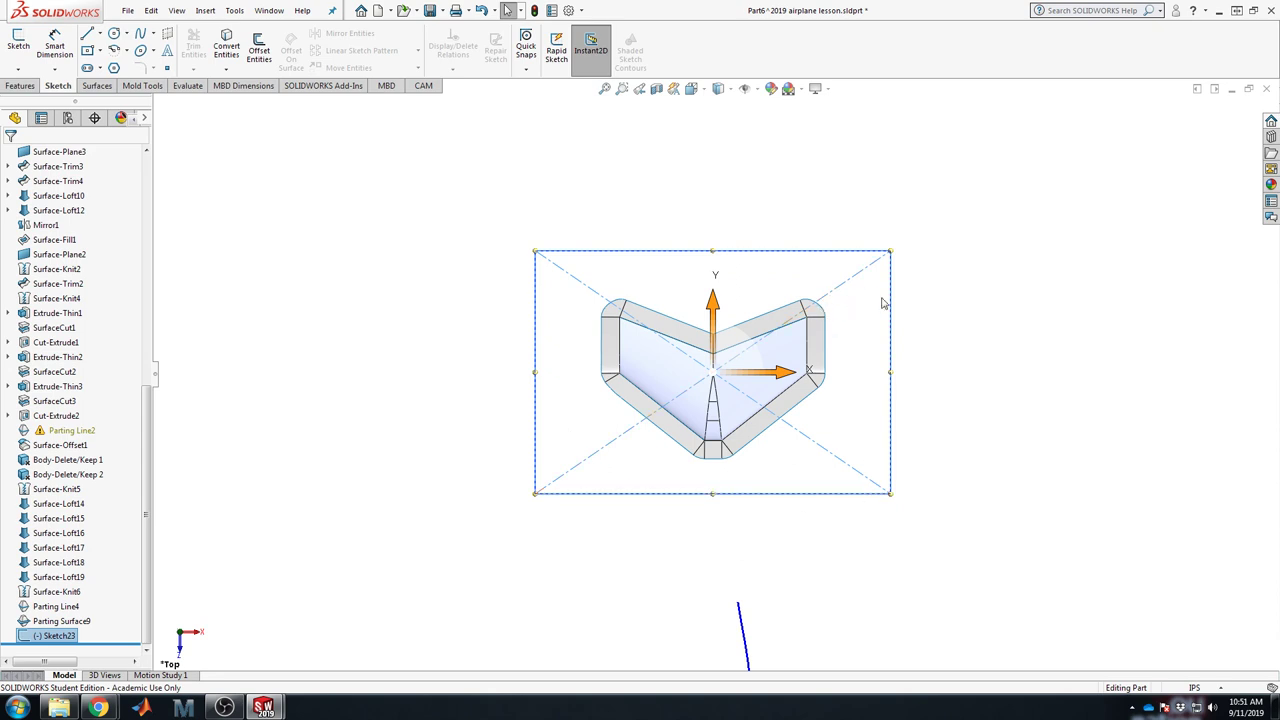
Step: Try to extrude the rectangle sketch as a surface with the end condition Up To Surface, using the parting surface as the limit
scroll(733, 449, down, 3)
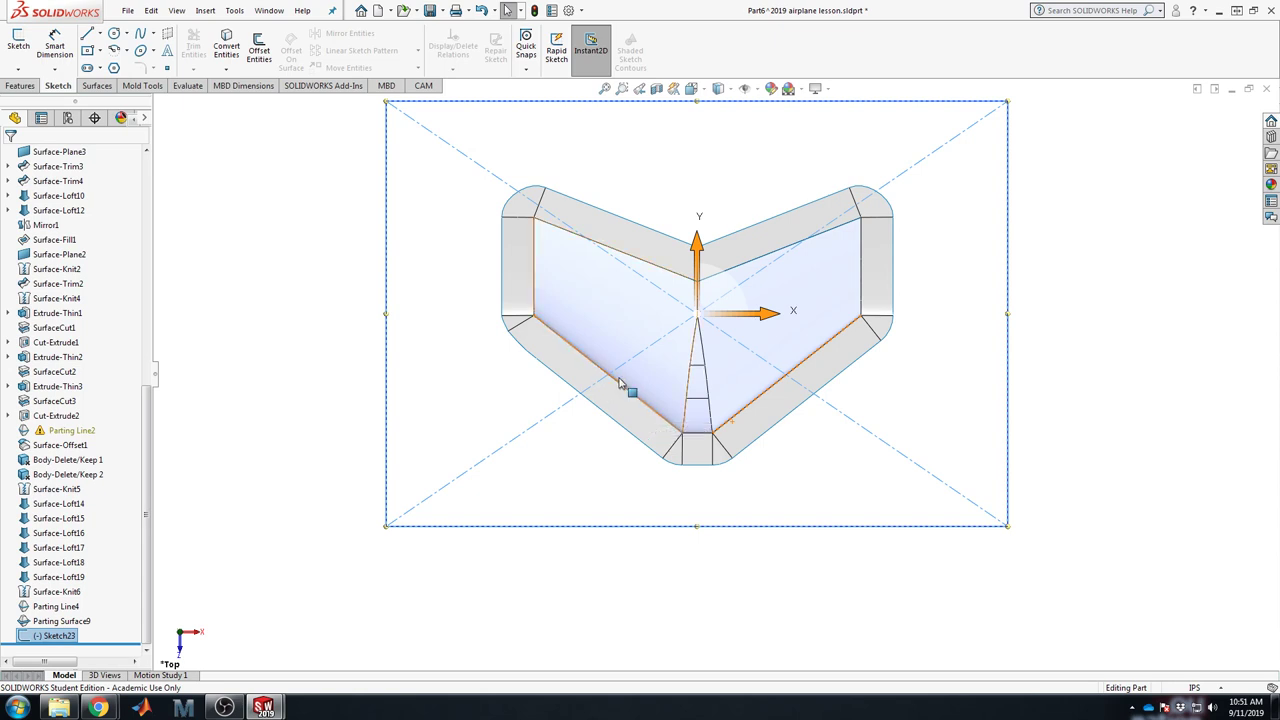
scroll(716, 372, up, 1)
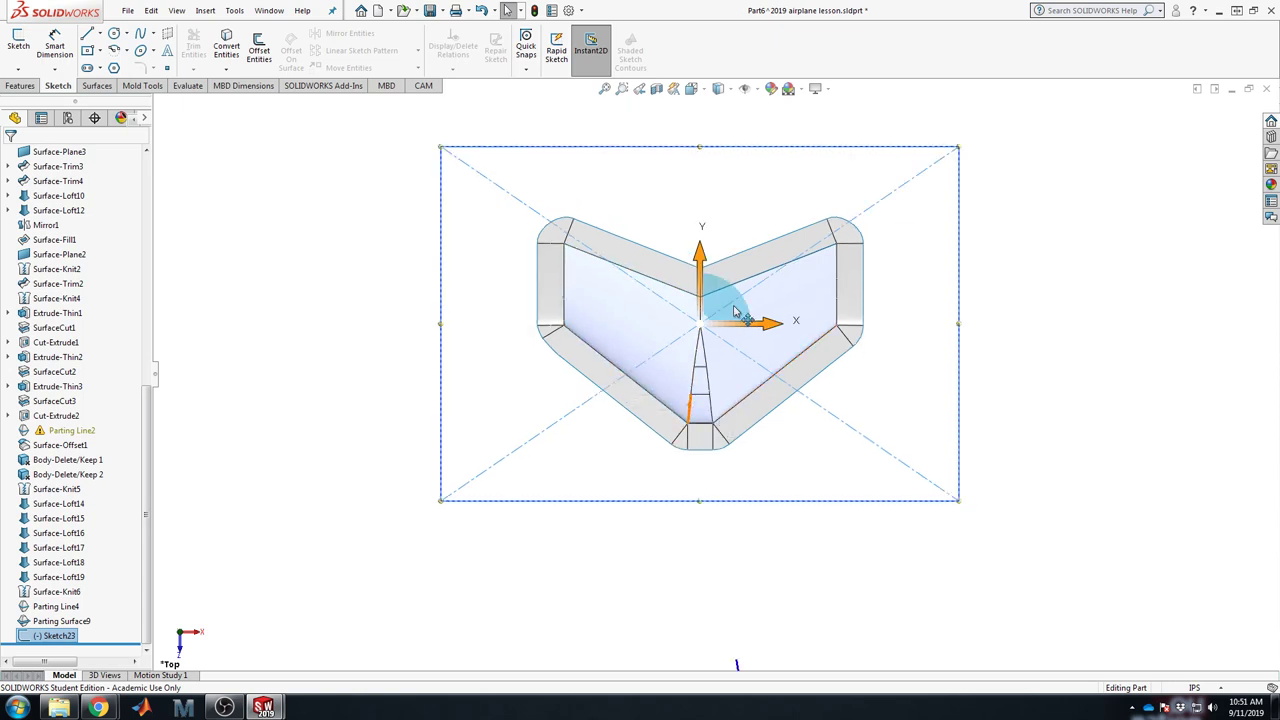
middle_drag(651, 383, 617, 108)
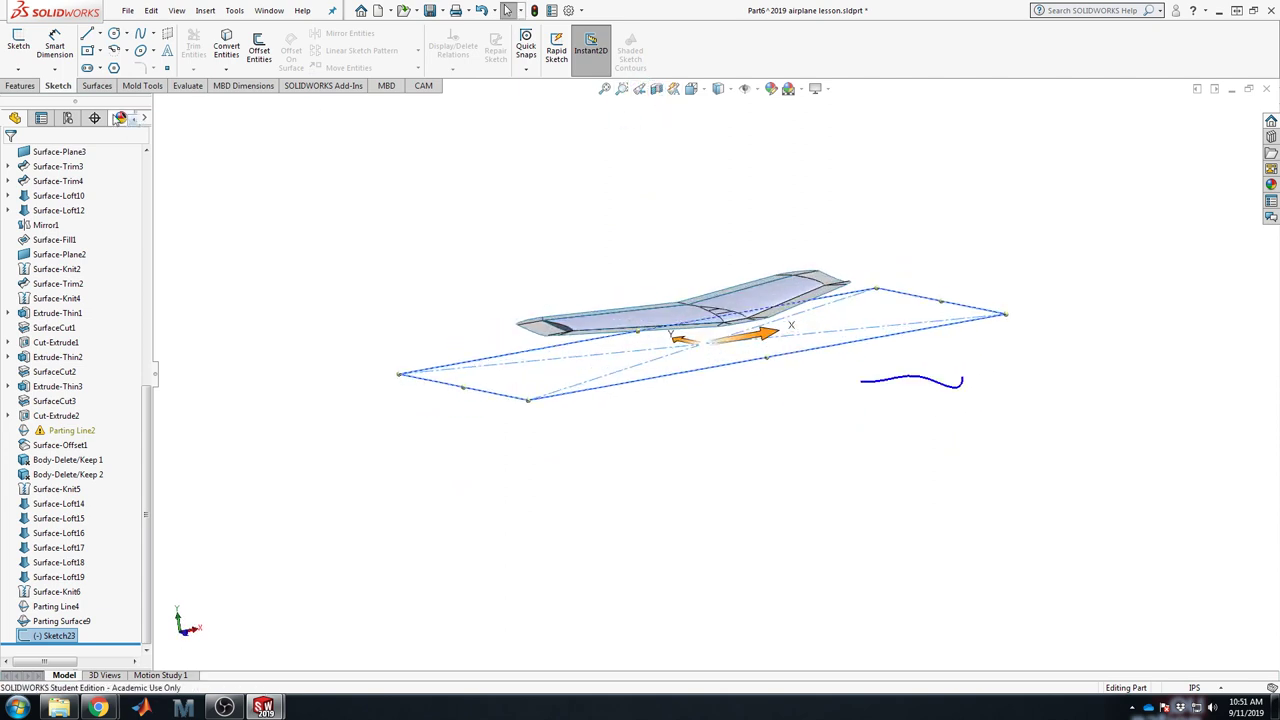
click(18, 87)
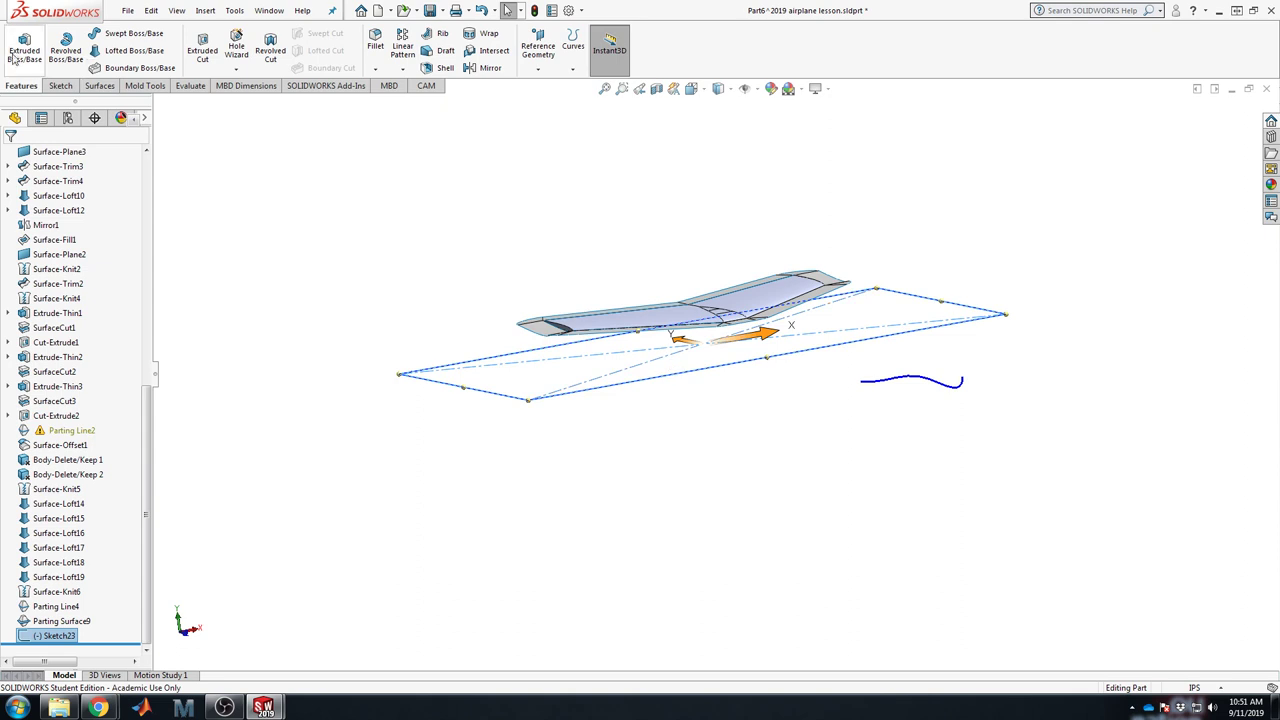
click(100, 86)
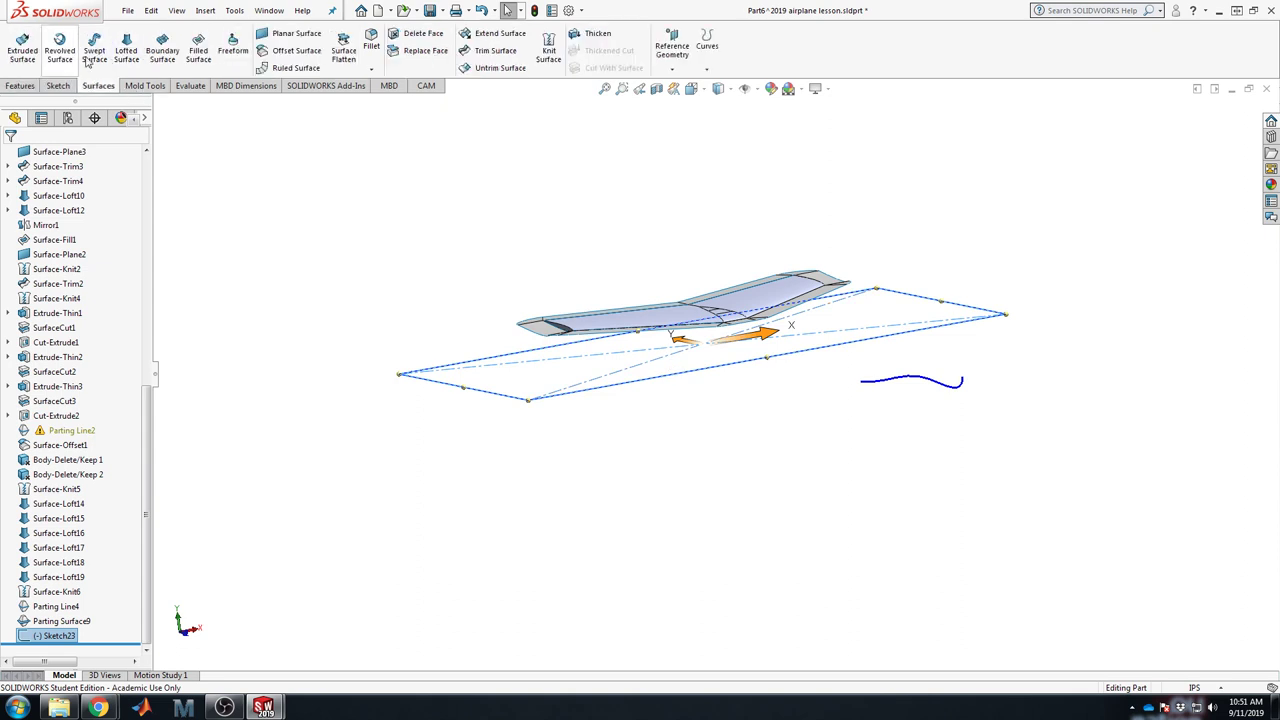
click(22, 45)
mouse_move(592, 327)
middle_down()
mouse_move(608, 289)
mouse_move(642, 285)
middle_up()
click(84, 236)
click(85, 234)
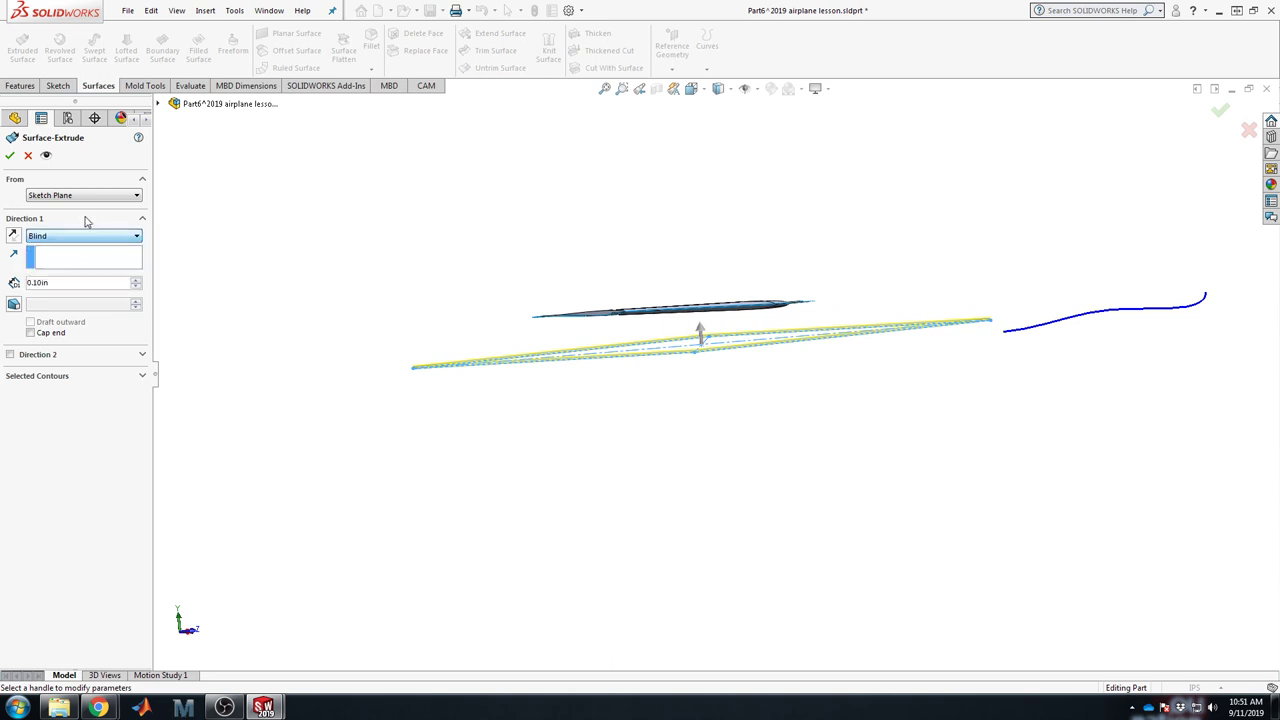
click(88, 237)
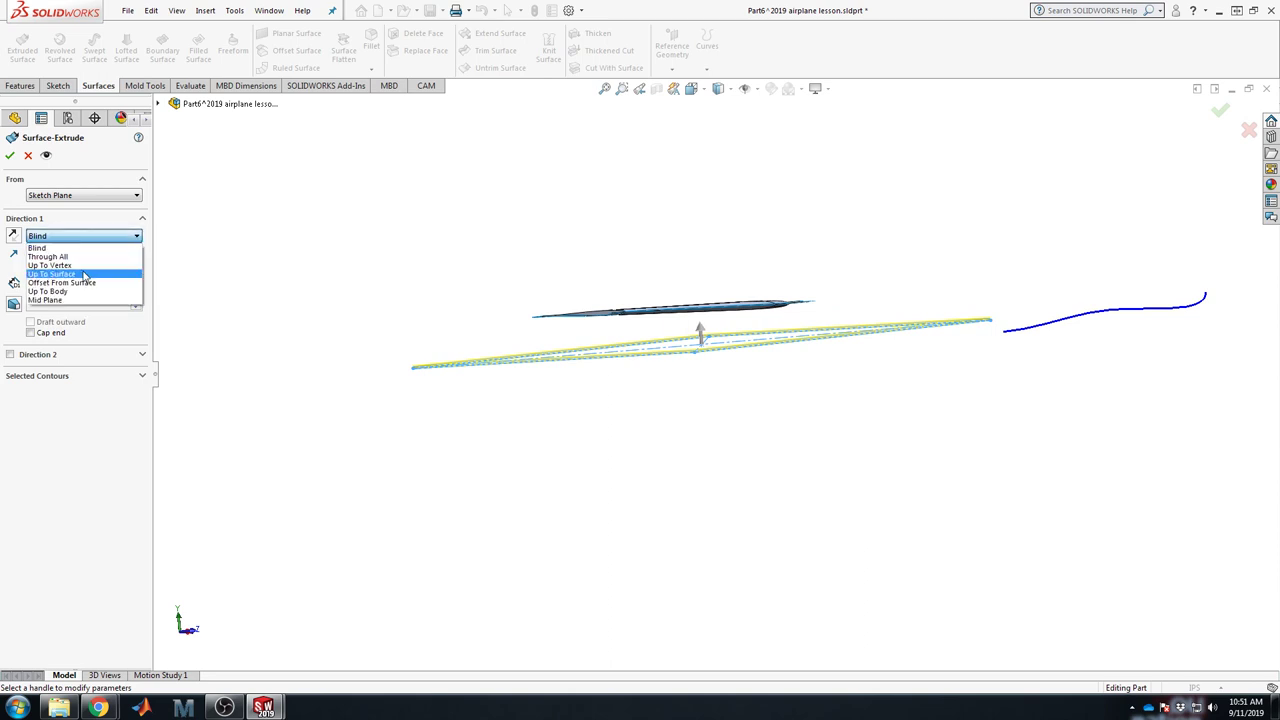
click(85, 274)
scroll(760, 300, down, 5)
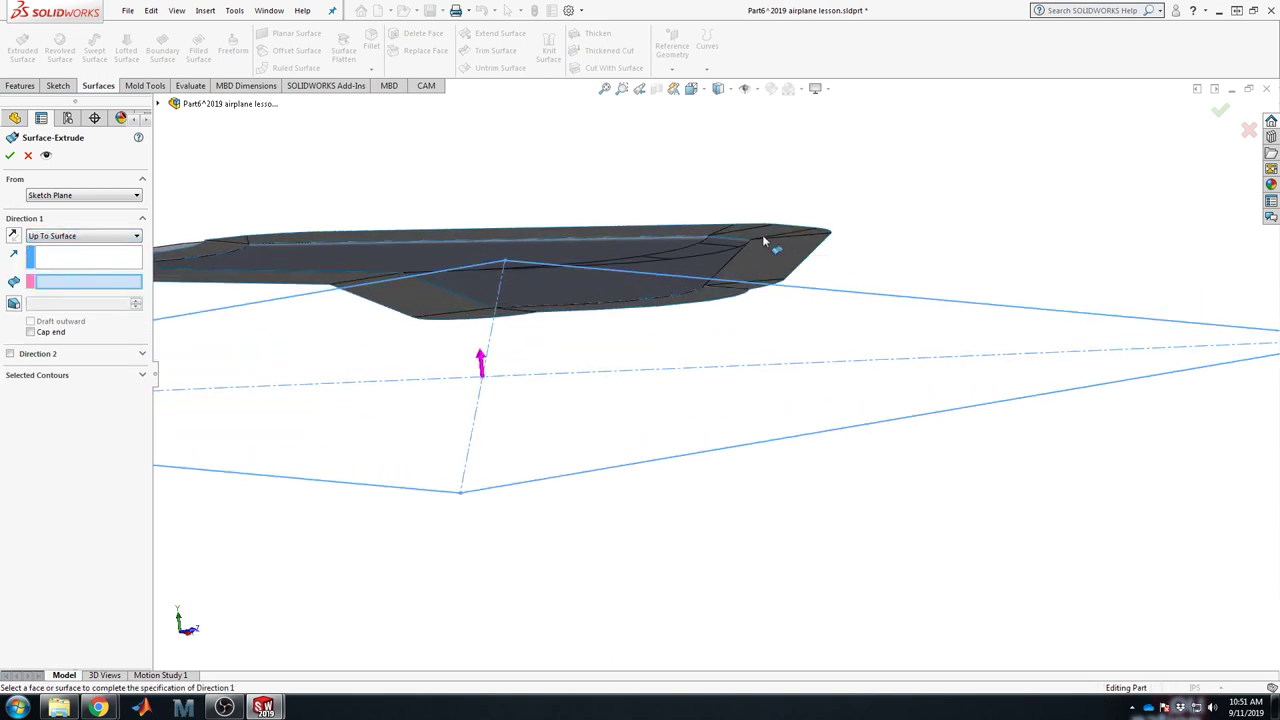
click(762, 241)
key(f)
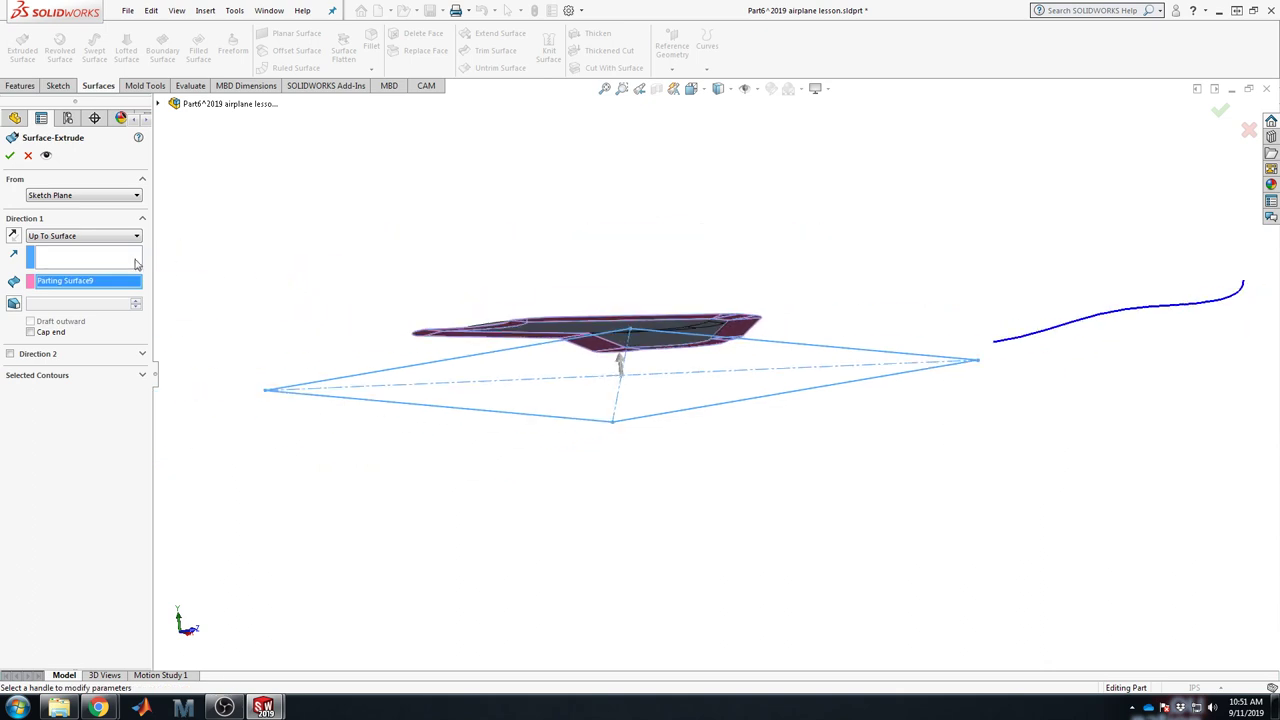
click(9, 157)
Step: Try a blind surface extrusion of the rectangle toward the wing with a depth of about 1.21 in
click(62, 236)
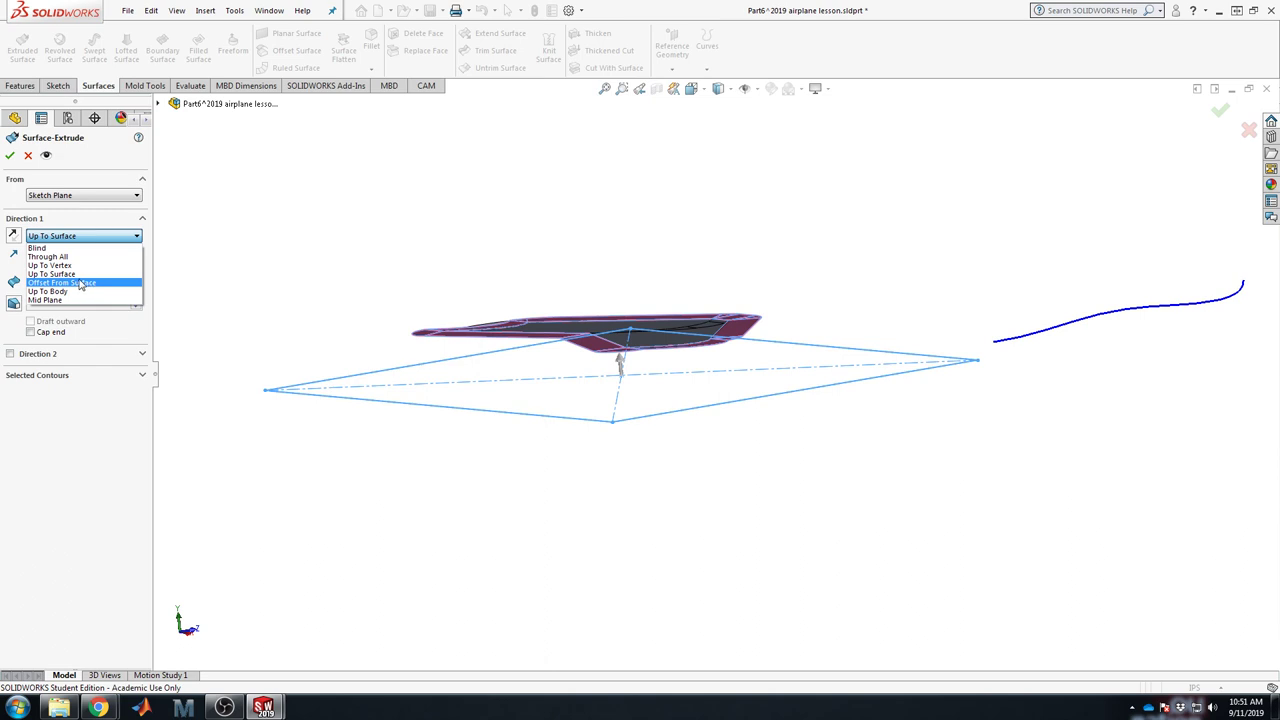
click(72, 248)
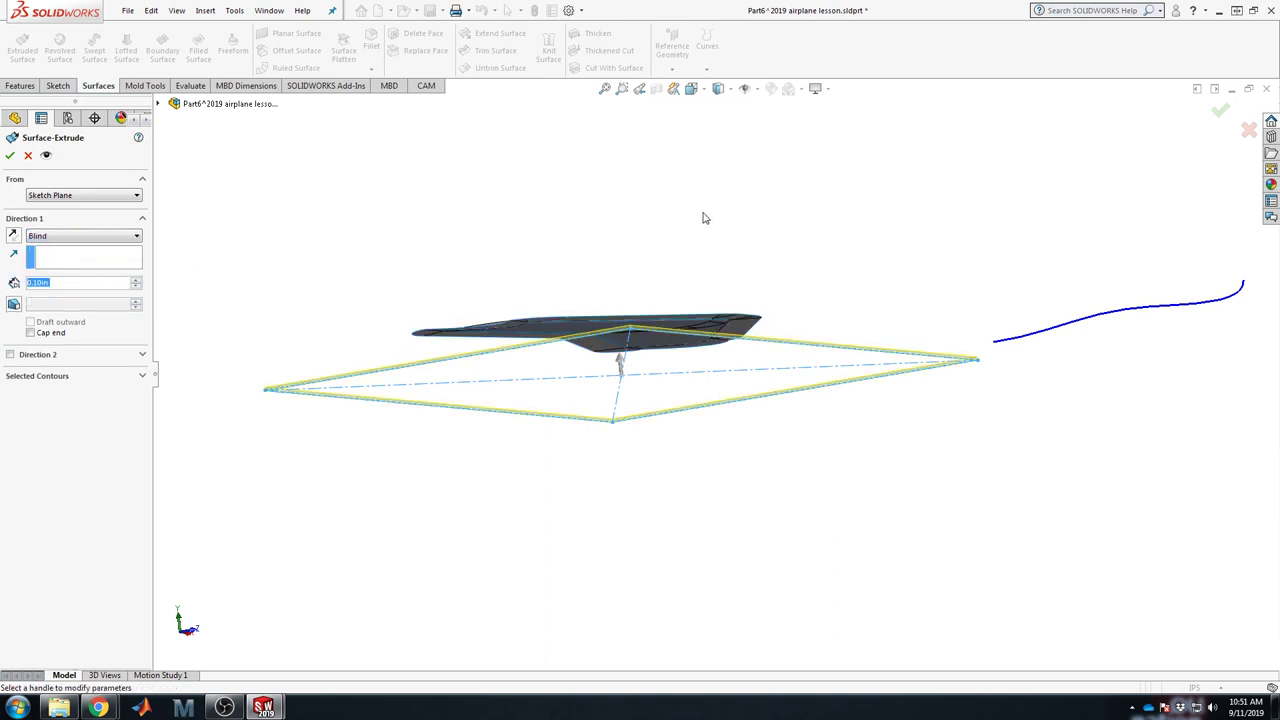
middle_drag(703, 218, 609, 381)
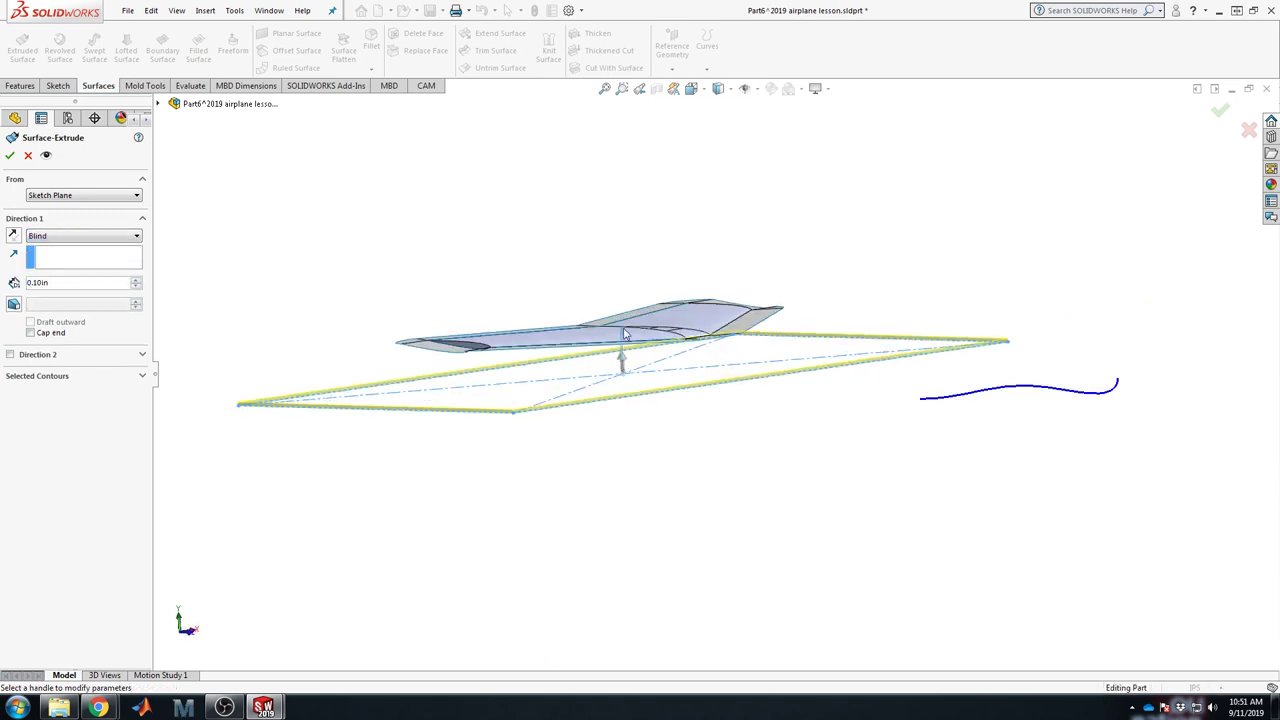
click(622, 350)
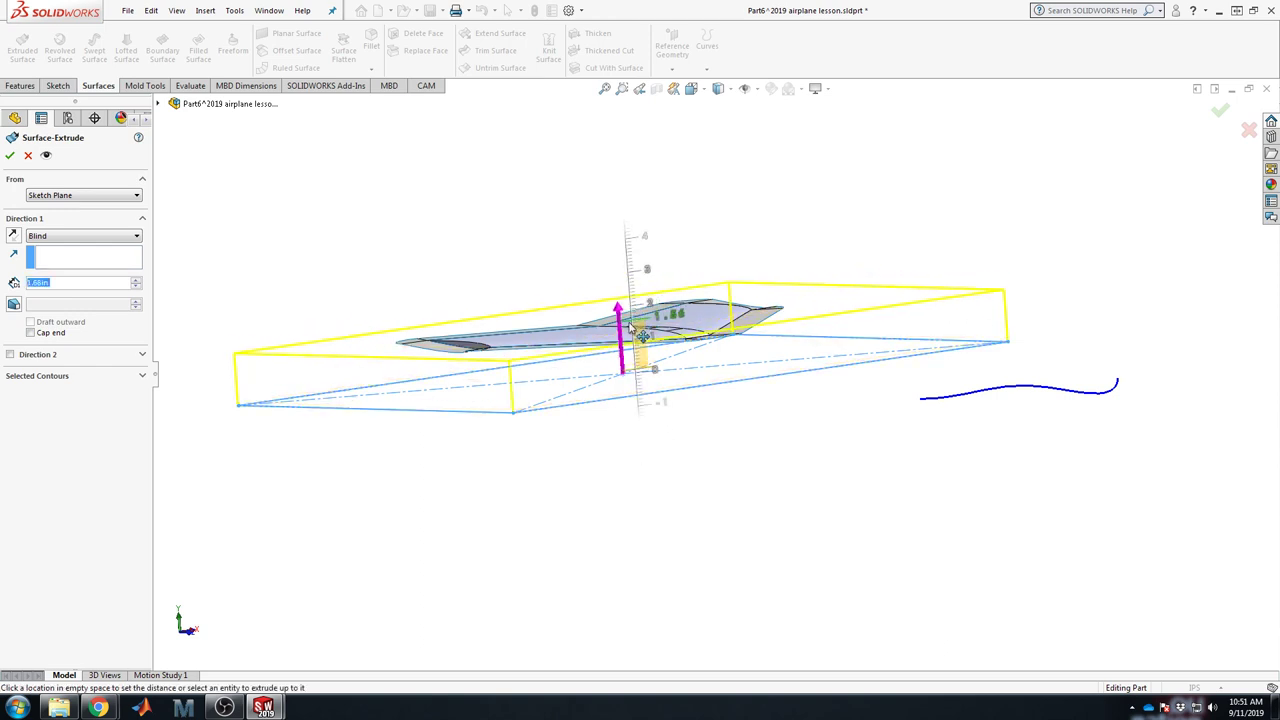
click(640, 345)
mouse_move(640, 345)
middle_down()
mouse_move(651, 317)
mouse_move(683, 306)
mouse_move(702, 317)
middle_up()
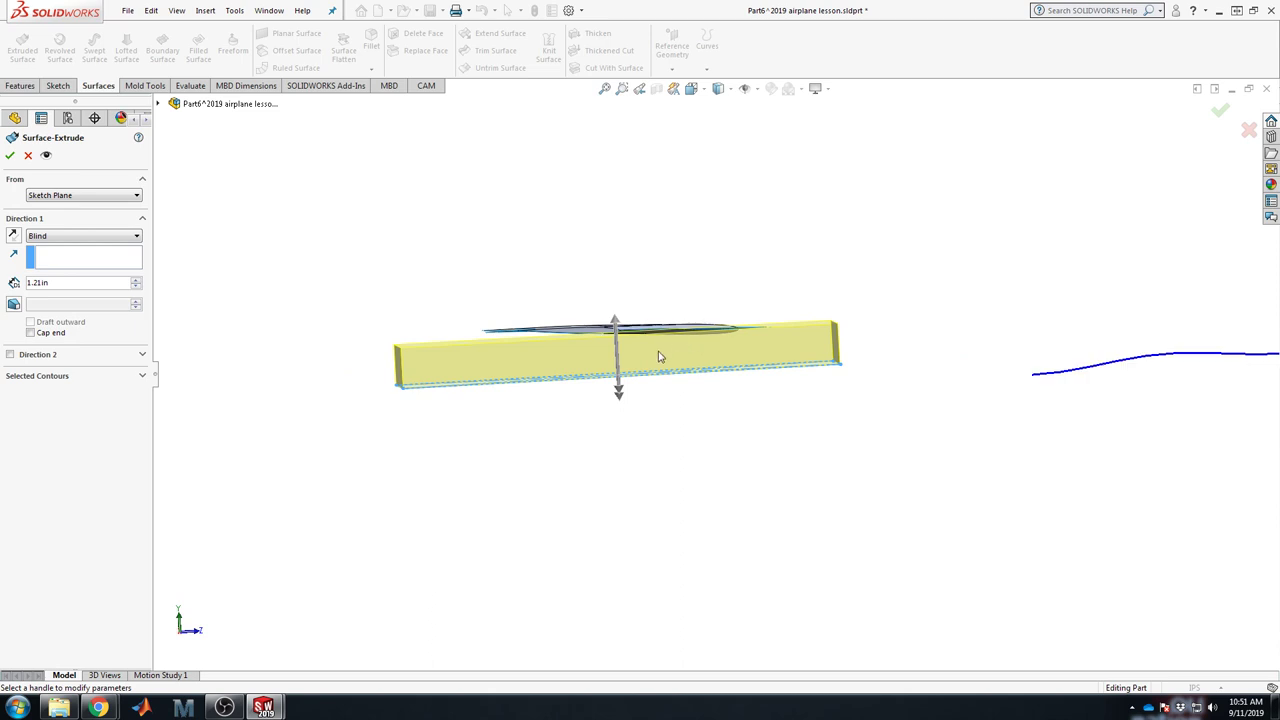
scroll(657, 372, down, 3)
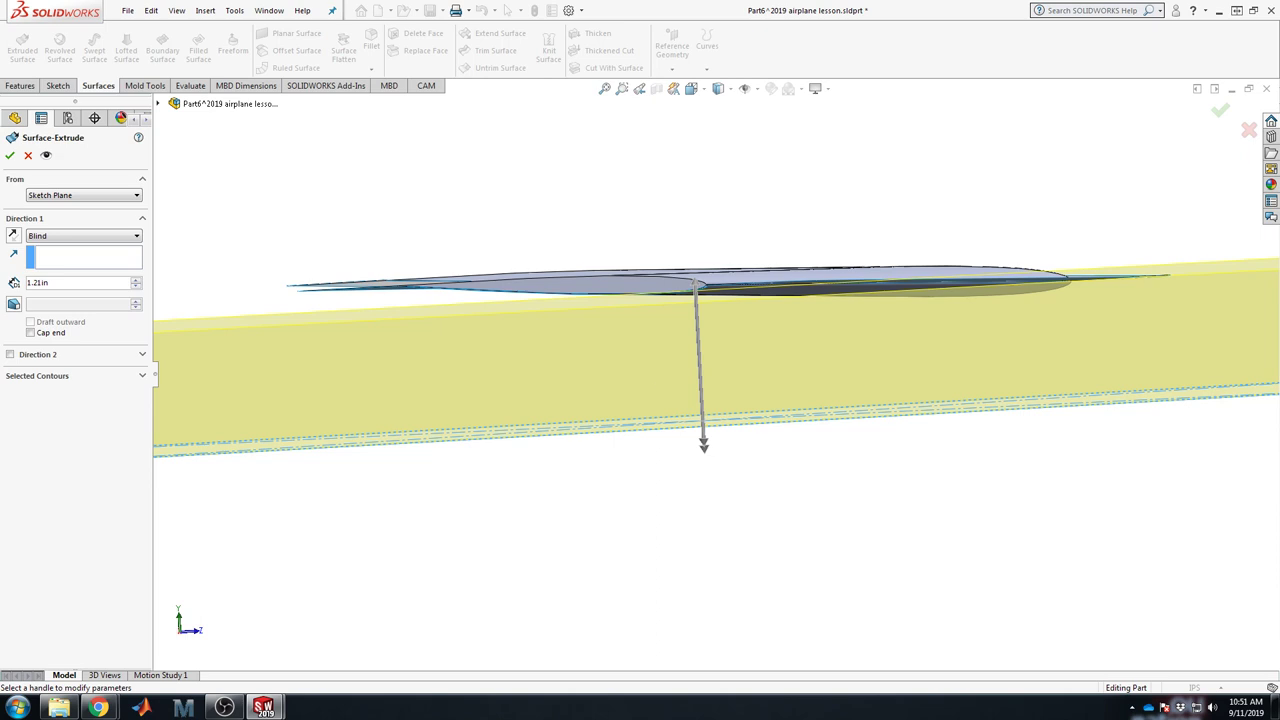
click(28, 155)
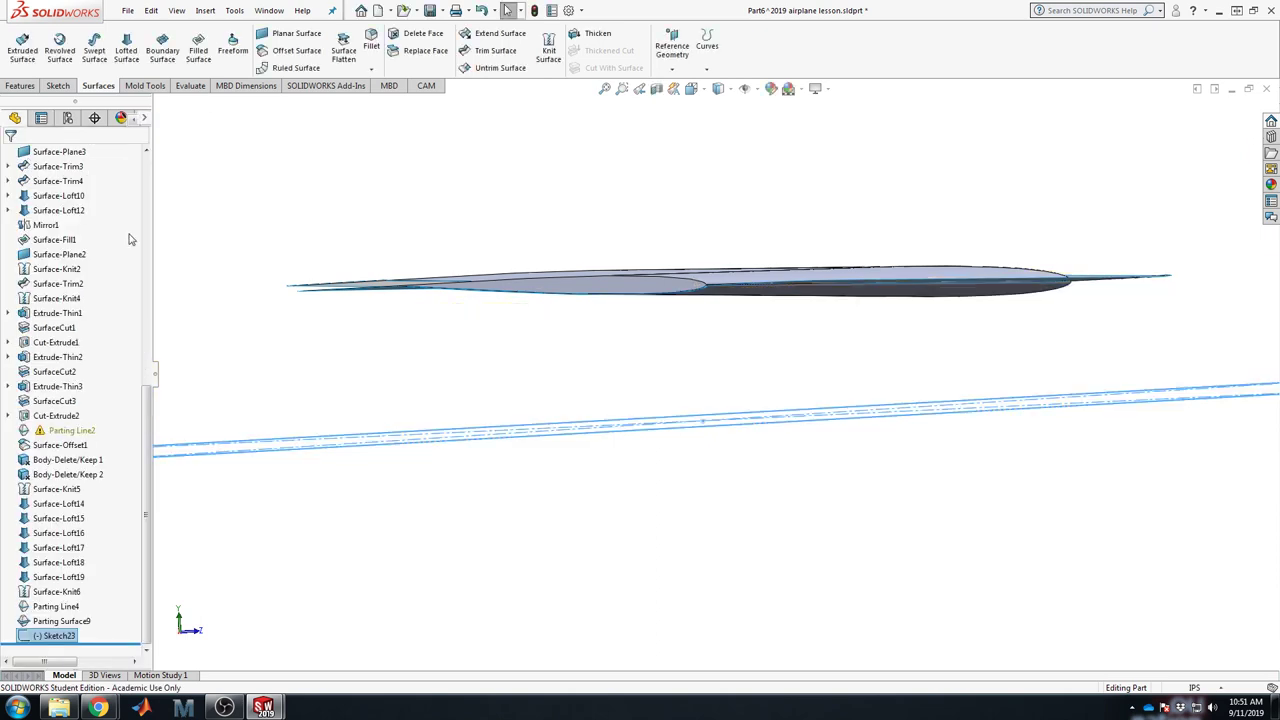
Step: Delete the rectangle sketch that lies below the wing
right_click(45, 636)
click(93, 529)
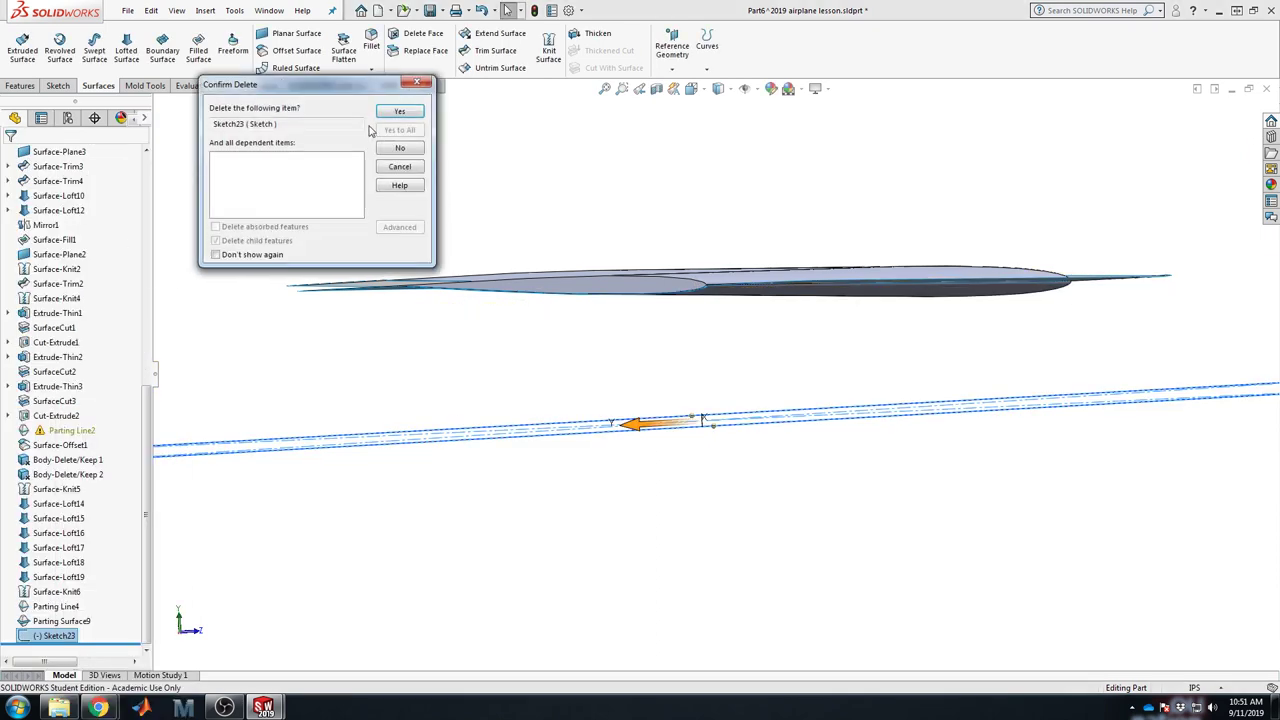
click(399, 111)
click(449, 189)
Step: Create a reference plane through three outer vertices of the parting surface: one near the V's point and one at each wingtip
middle_drag(620, 230, 766, 280)
scroll(671, 267, up, 5)
click(20, 85)
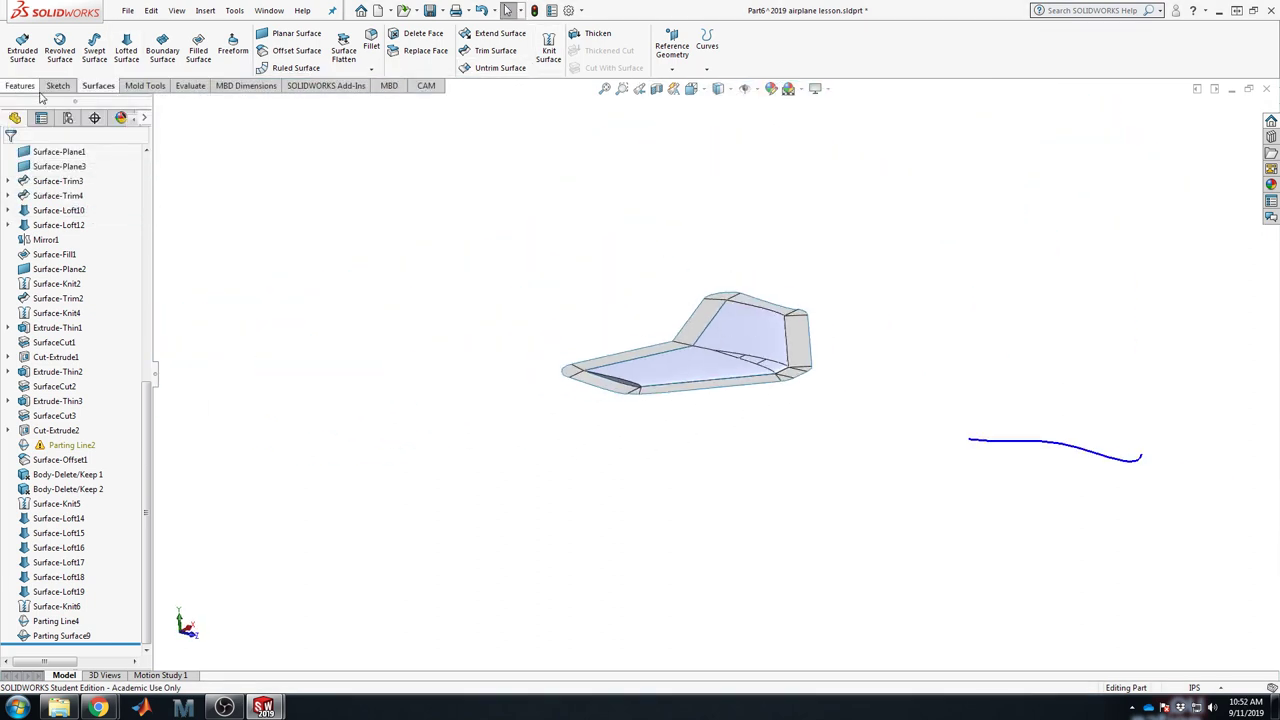
click(545, 63)
click(548, 123)
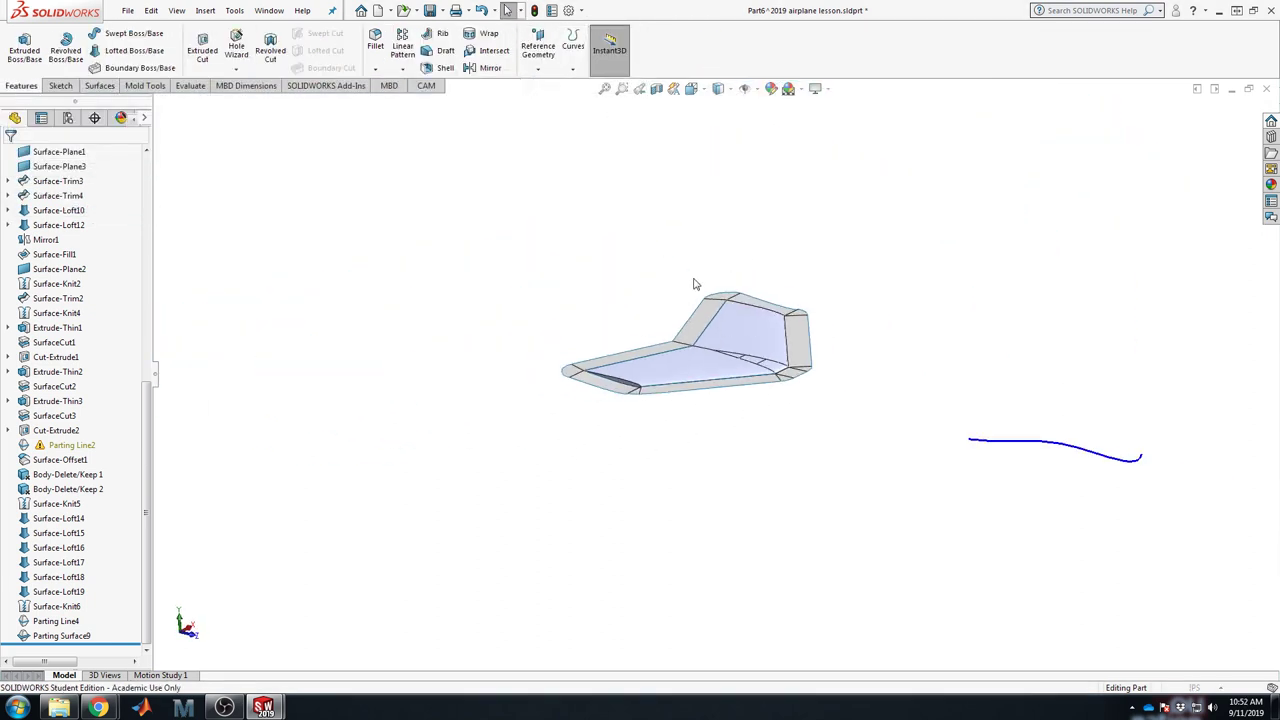
scroll(820, 357, down, 2)
scroll(820, 357, down, 4)
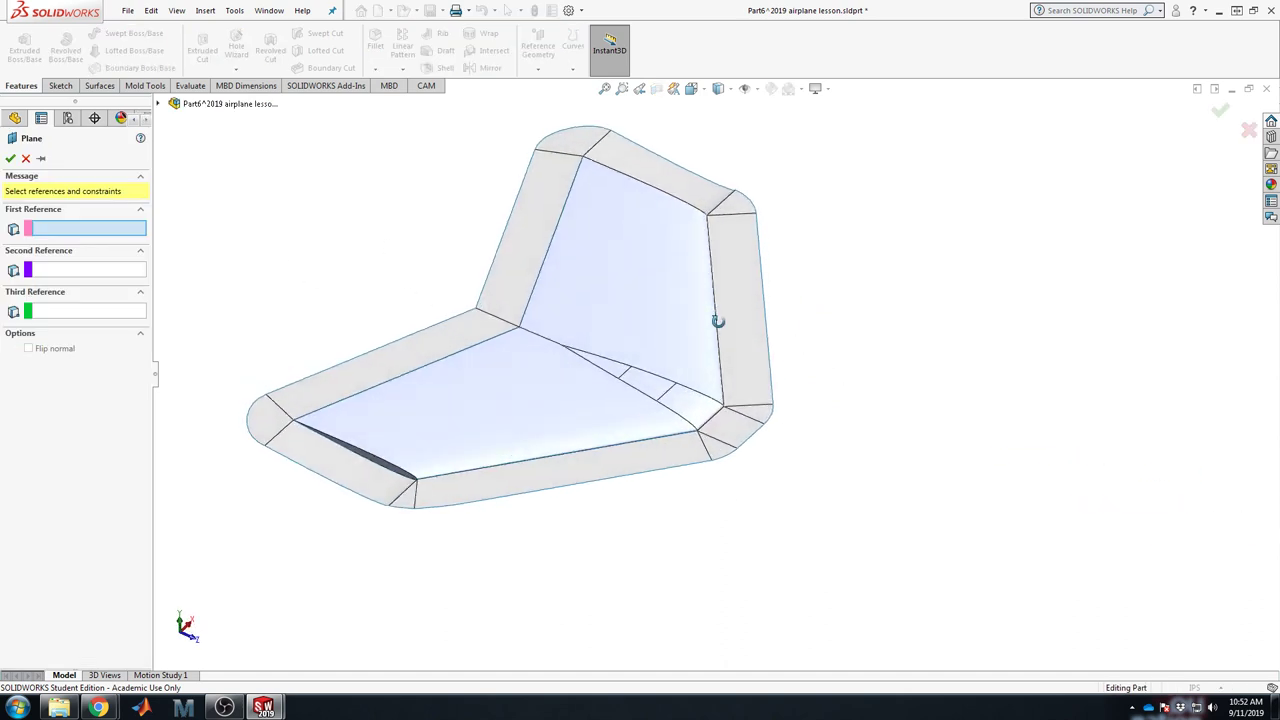
click(738, 453)
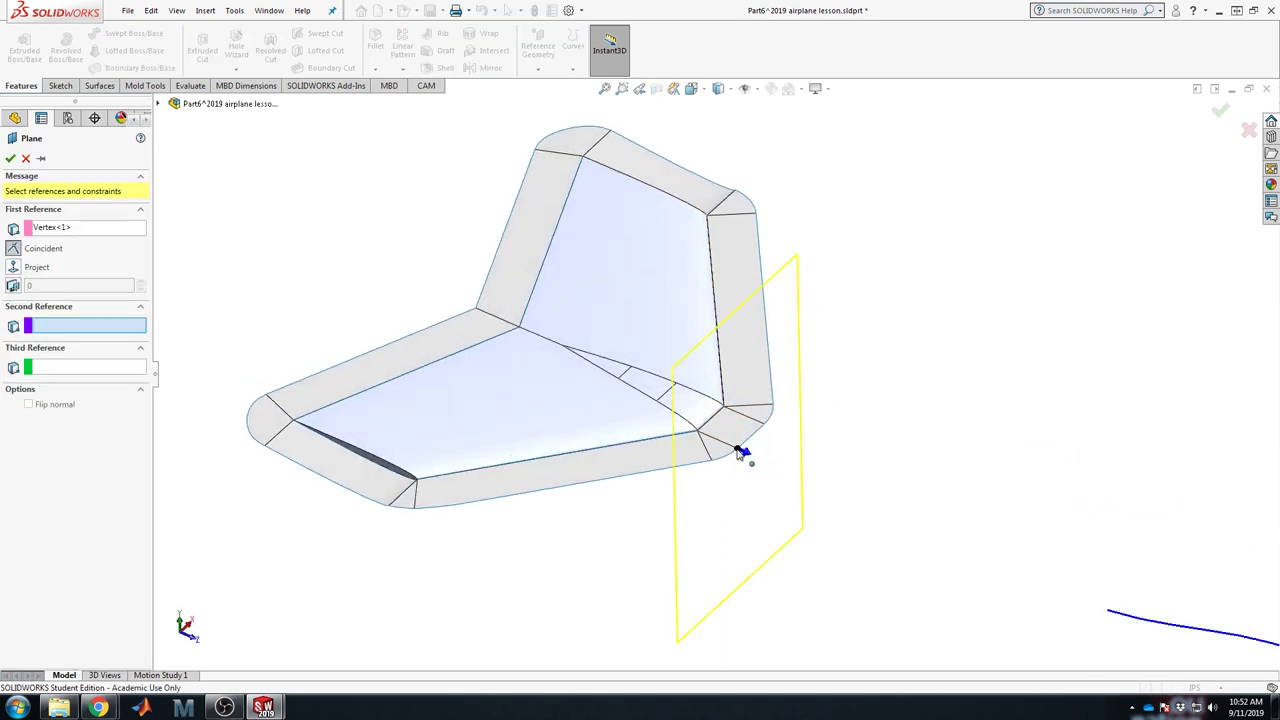
click(611, 132)
click(265, 446)
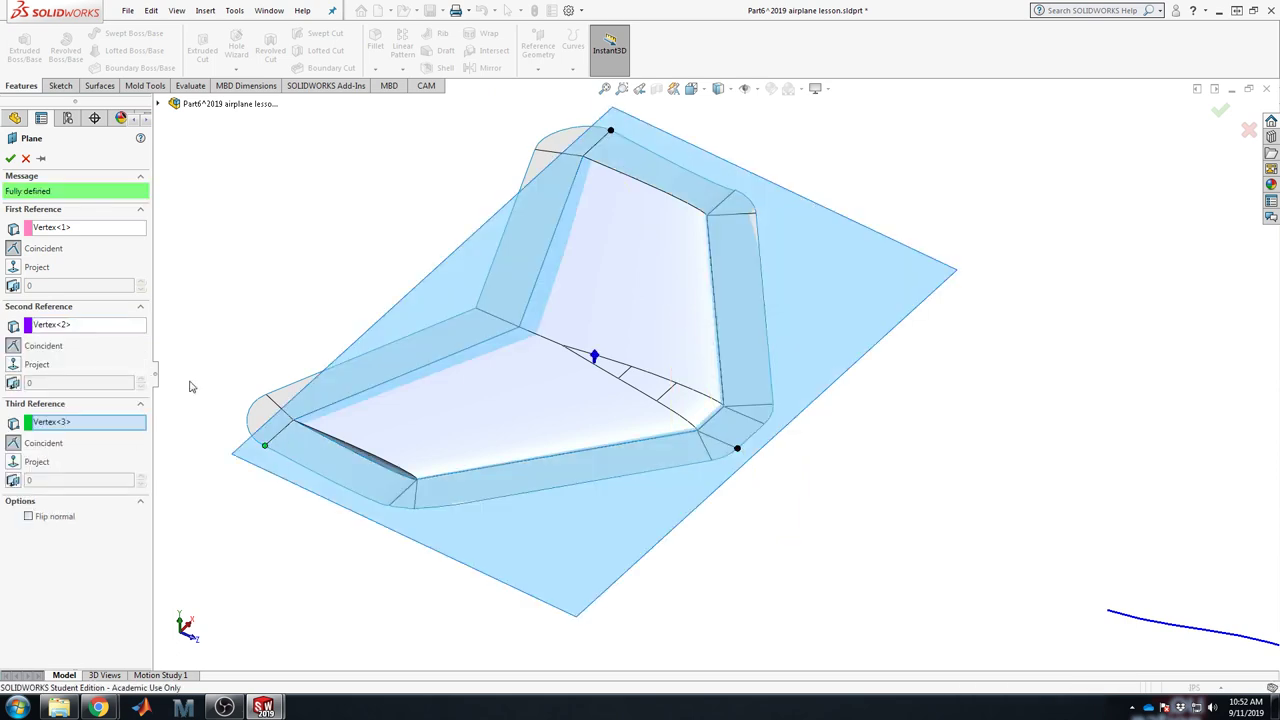
click(14, 158)
Step: Start a sketch on the new plane and draw a center rectangle about 17.3 in wide and 13.5 in high around the parting surface
middle_drag(657, 414, 700, 258)
middle_drag(554, 457, 647, 385)
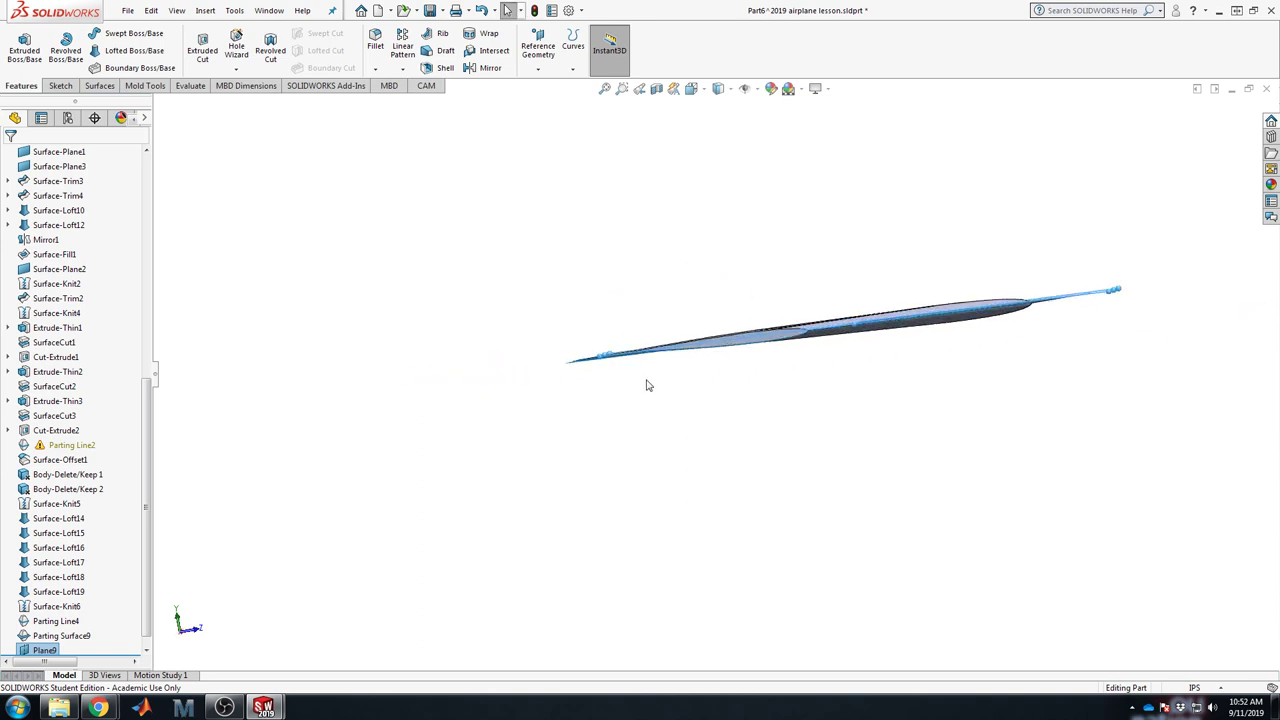
middle_drag(883, 366, 877, 414)
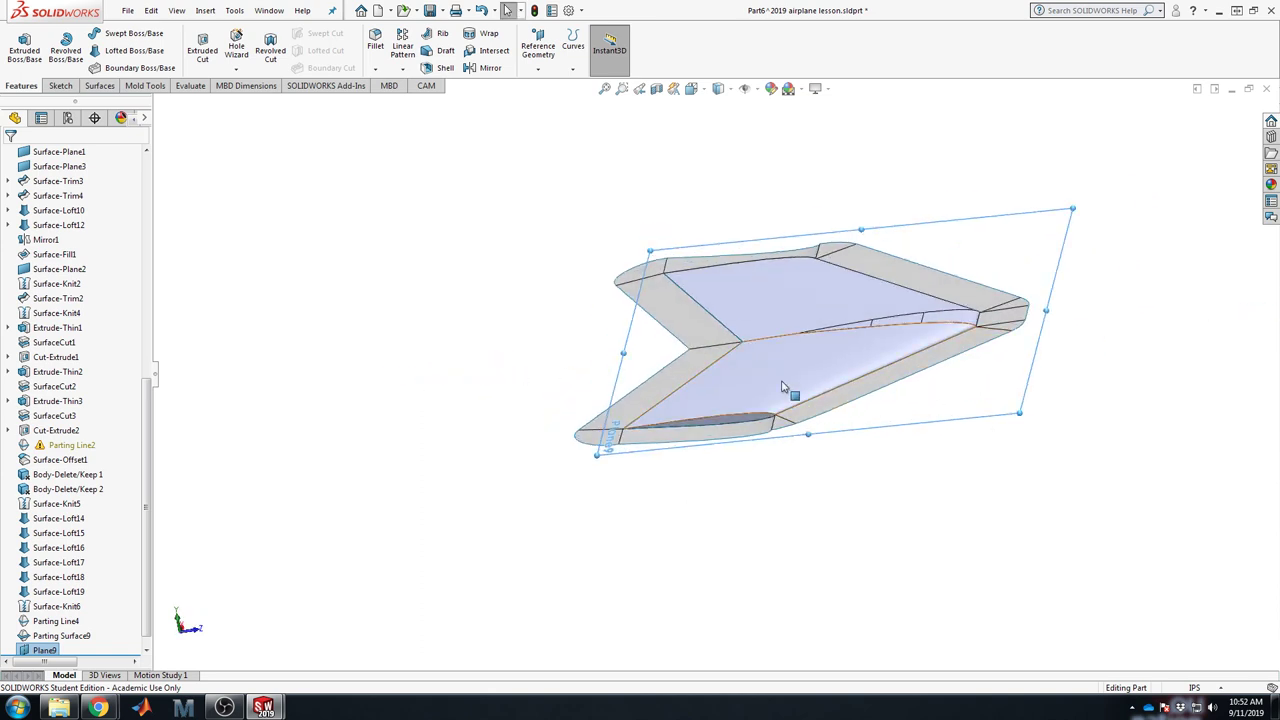
click(60, 85)
click(22, 45)
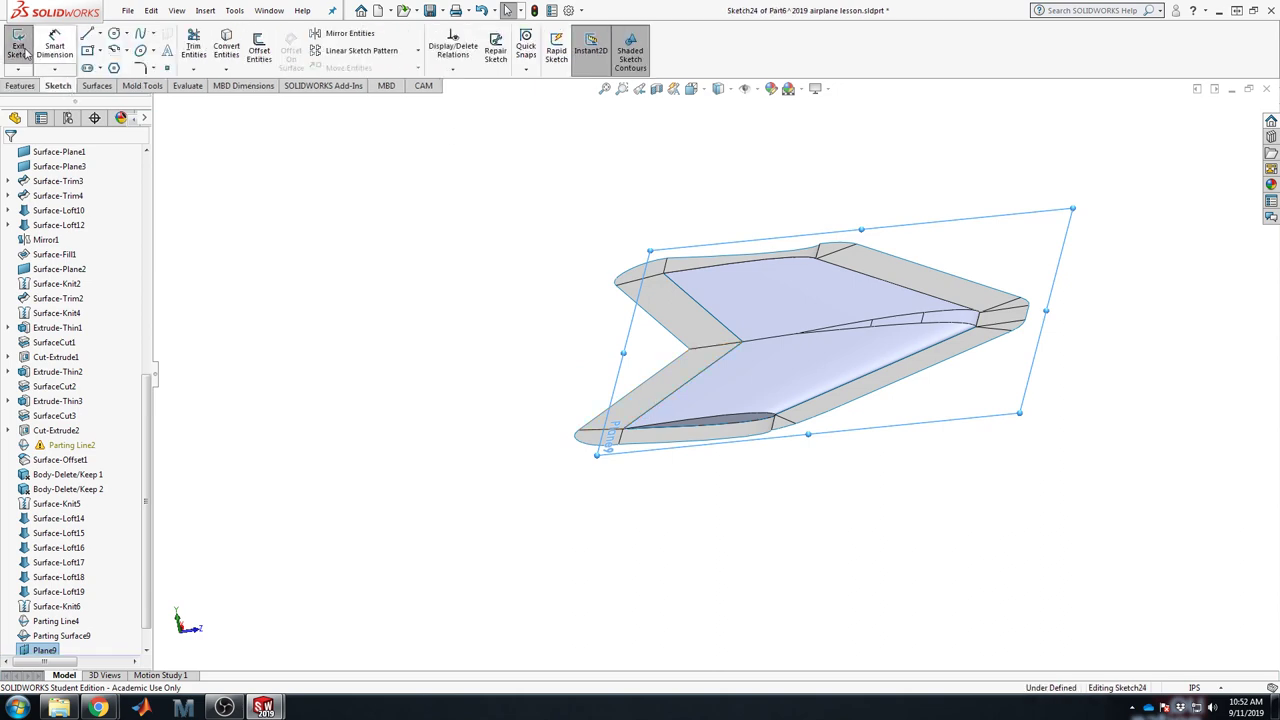
key(space)
click(559, 386)
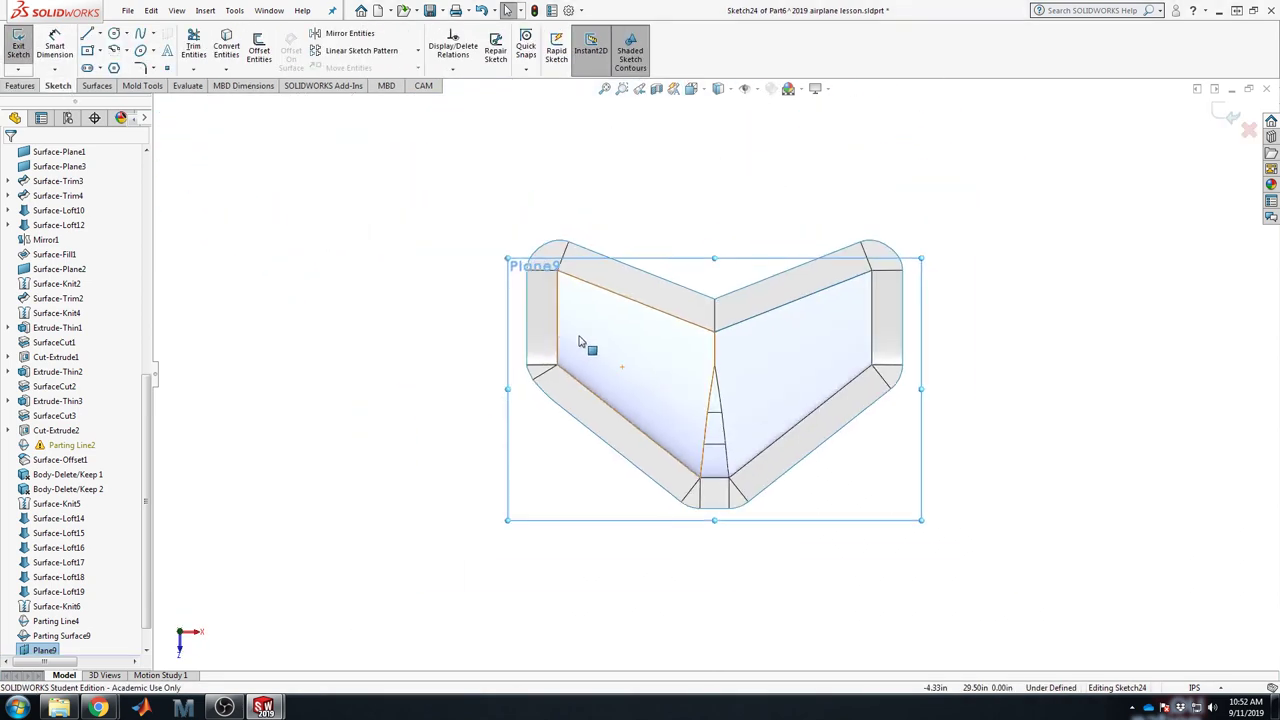
click(88, 50)
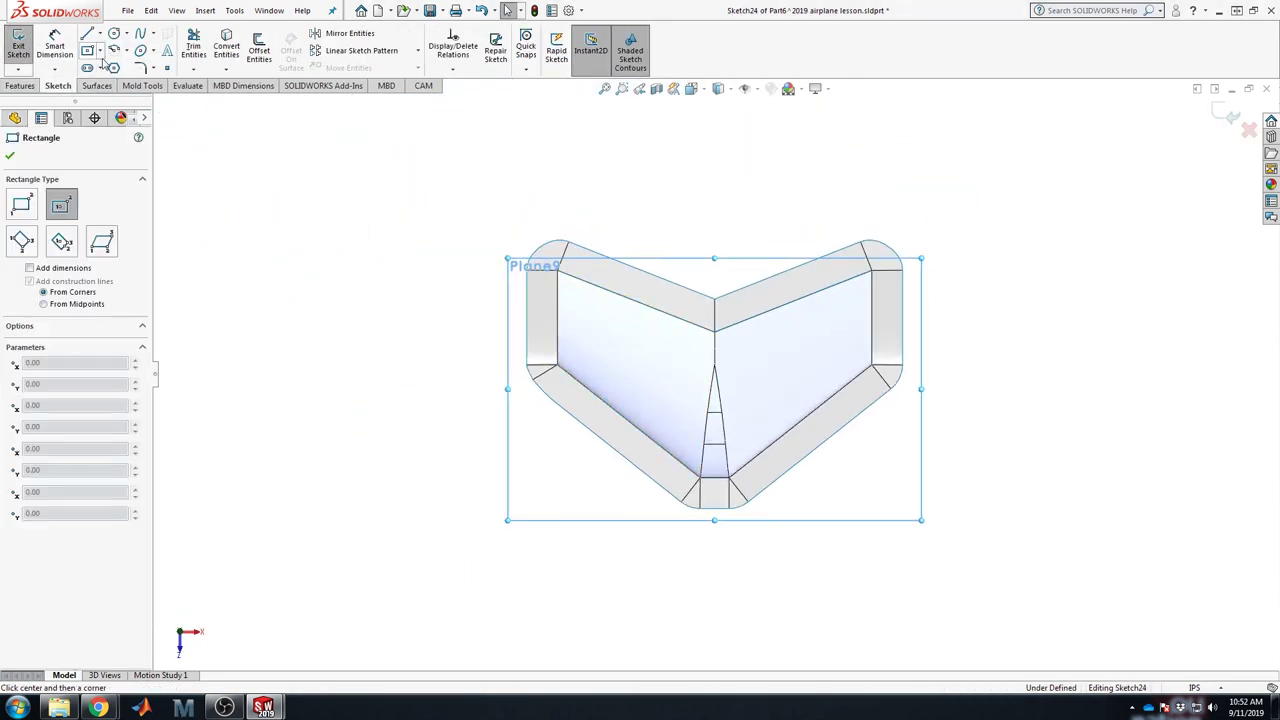
click(714, 397)
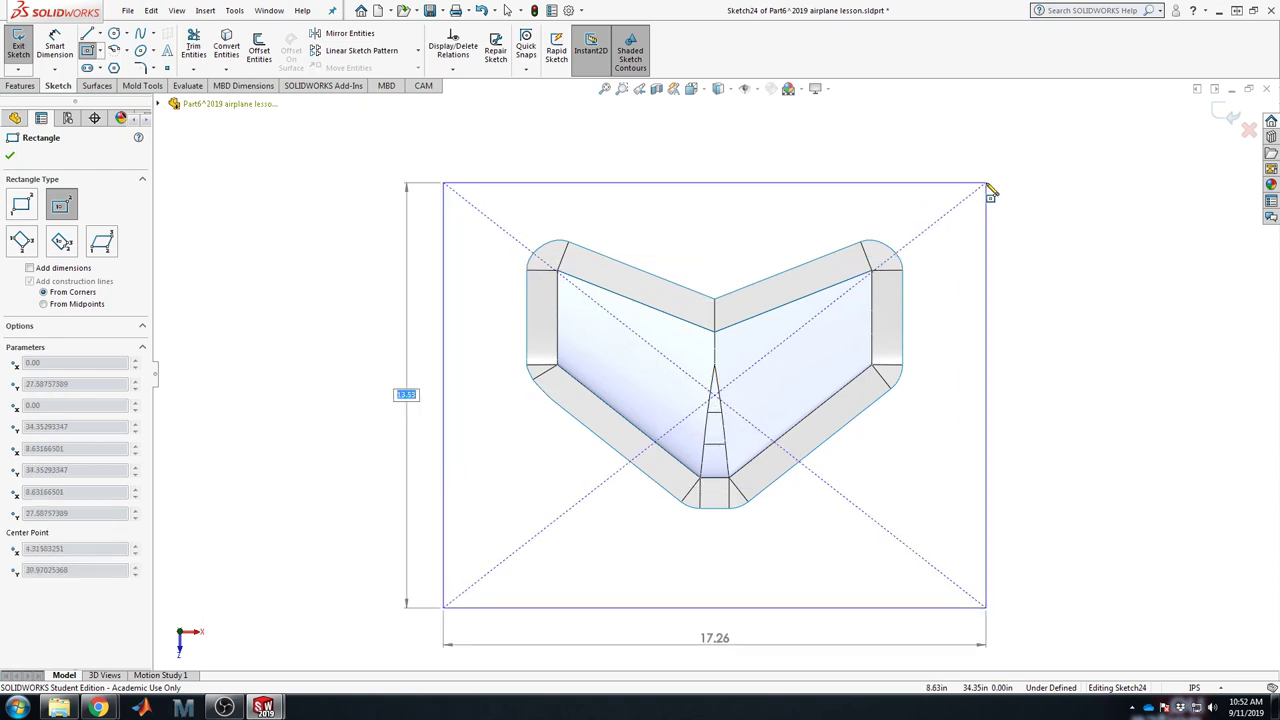
click(986, 183)
key(Escape)
Step: Move the rectangle's centre up to the tip of the narrow central triangle, enlarge the rectangle by its upper-right corner, and close the sketch
drag(714, 395, 714, 372)
drag(987, 155, 1036, 149)
click(1111, 249)
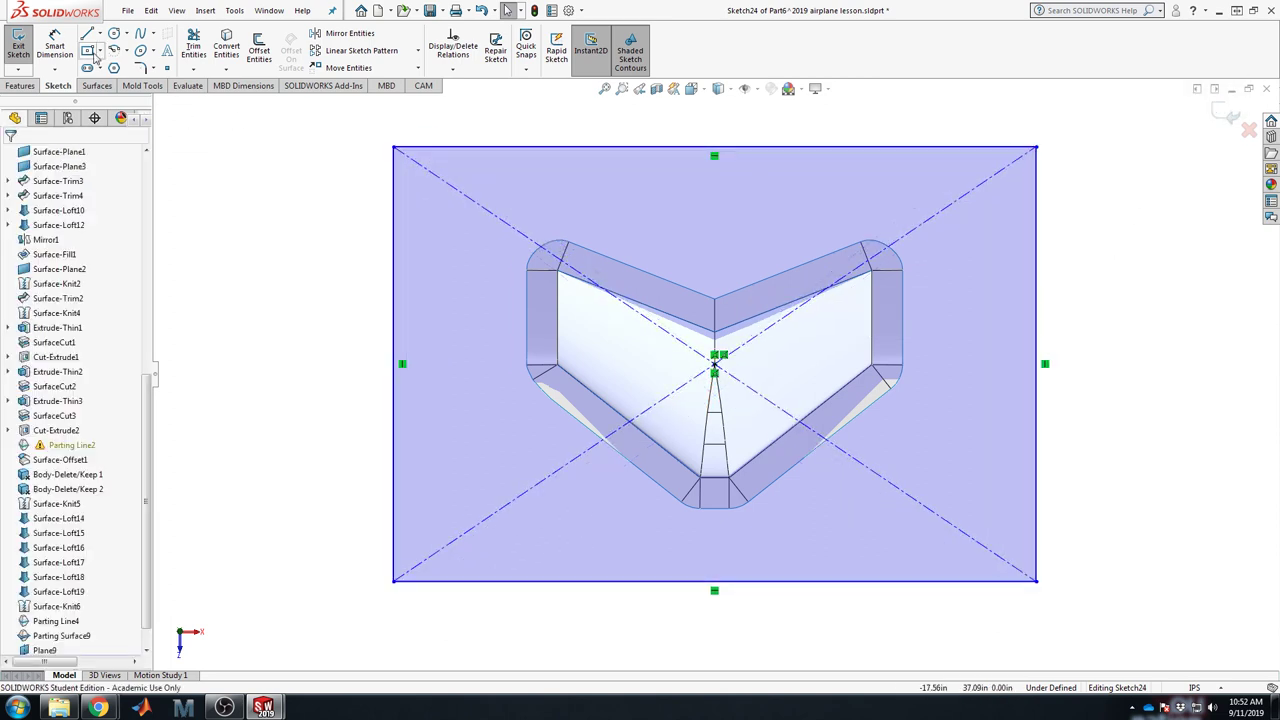
click(100, 51)
click(1224, 113)
click(412, 192)
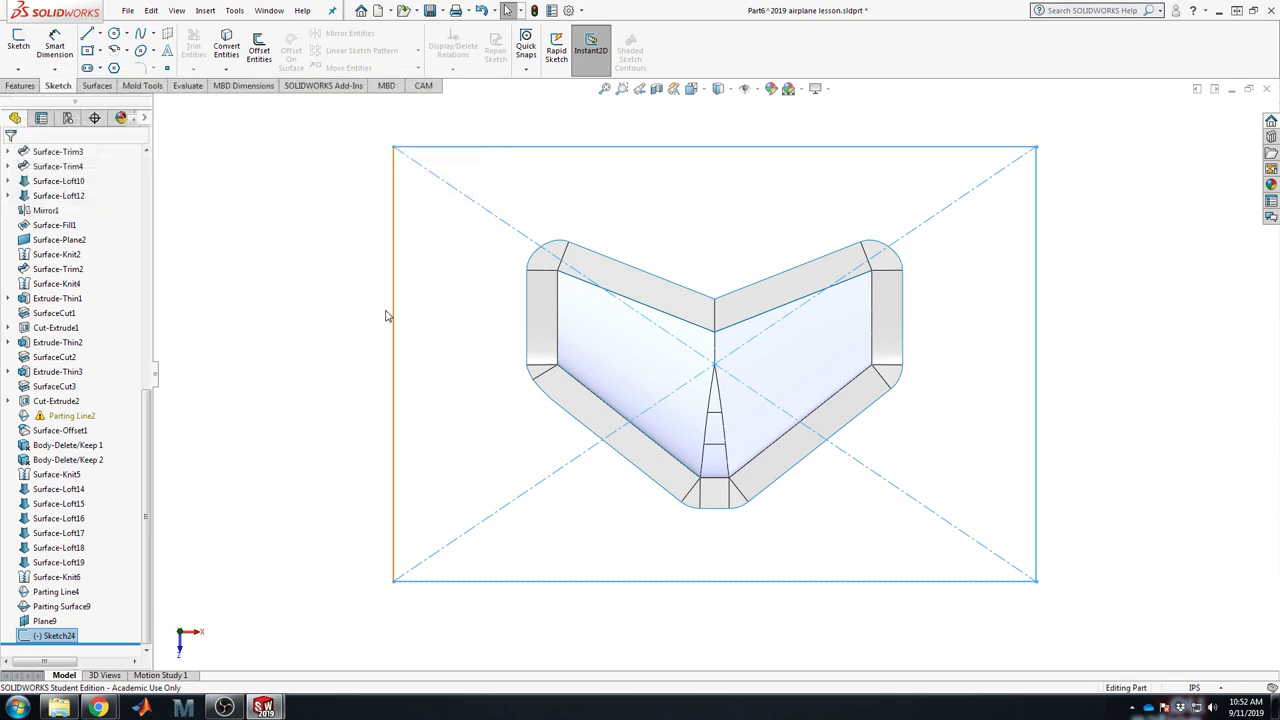
click(1217, 400)
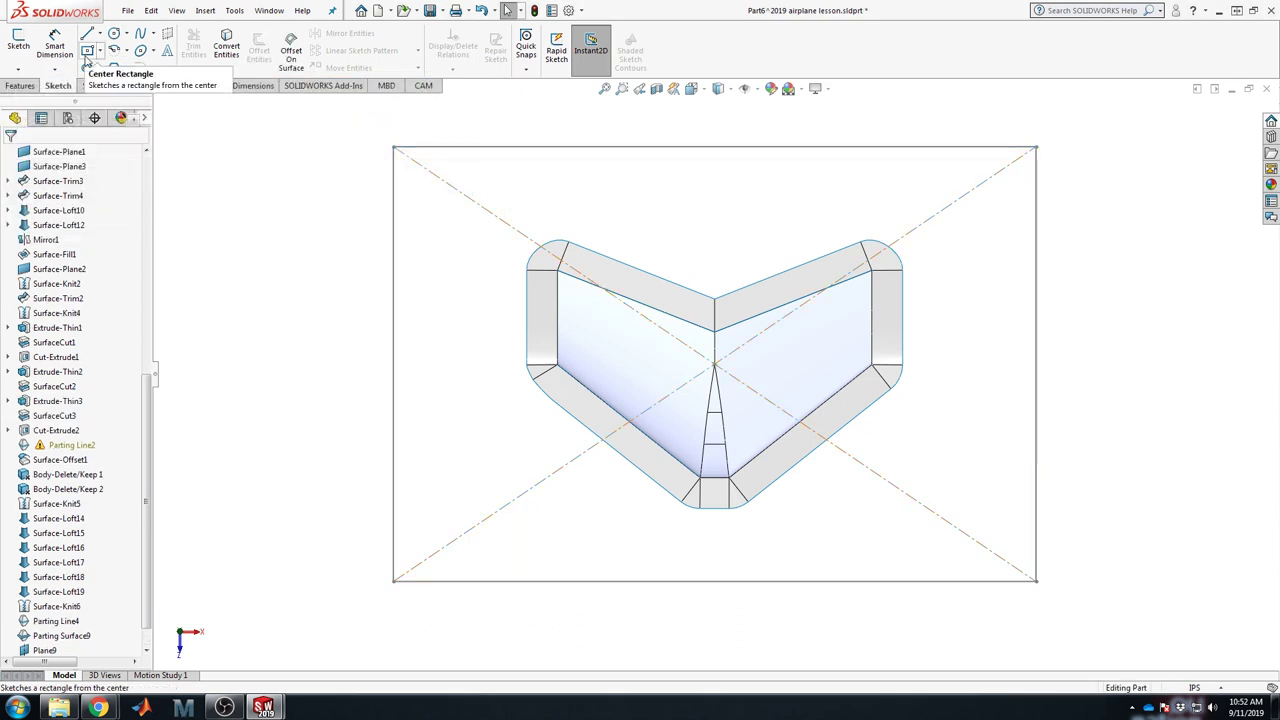
Step: Reopen the rectangle's sketch and add three sketch points along its lower edge, the first at the edge's midpoint
scroll(55, 640, down, 1)
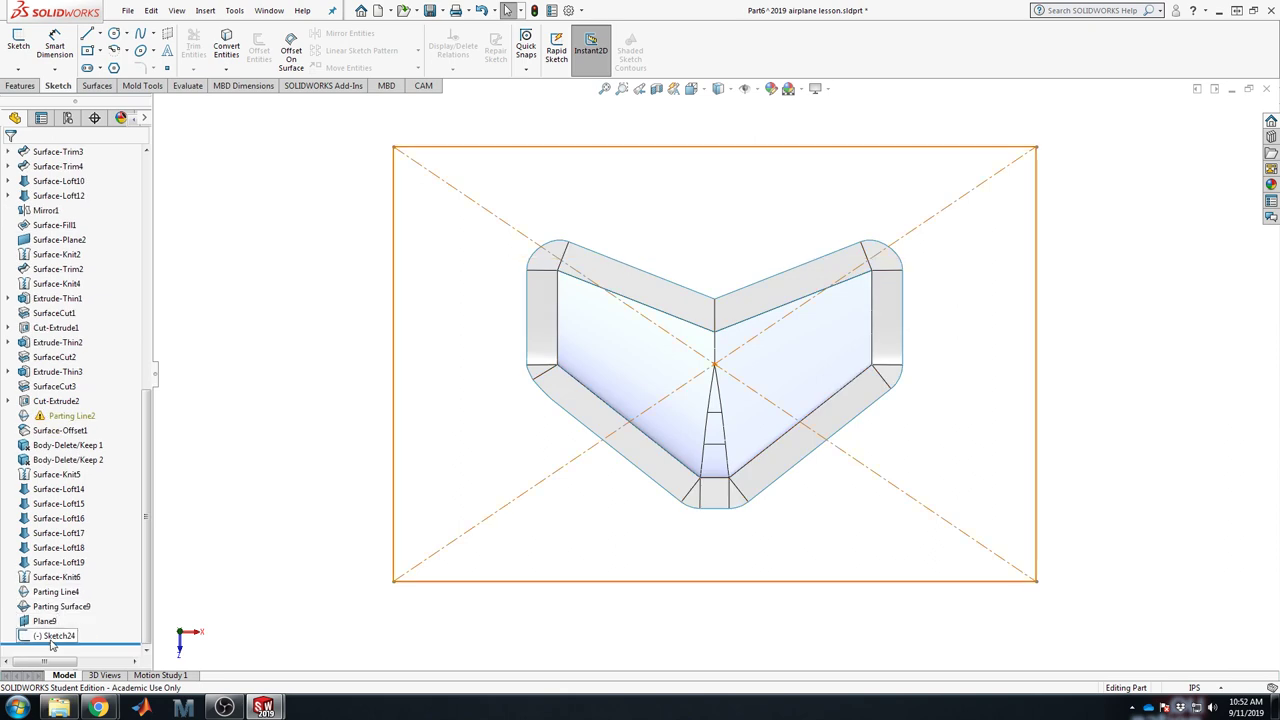
right_click(55, 636)
click(62, 417)
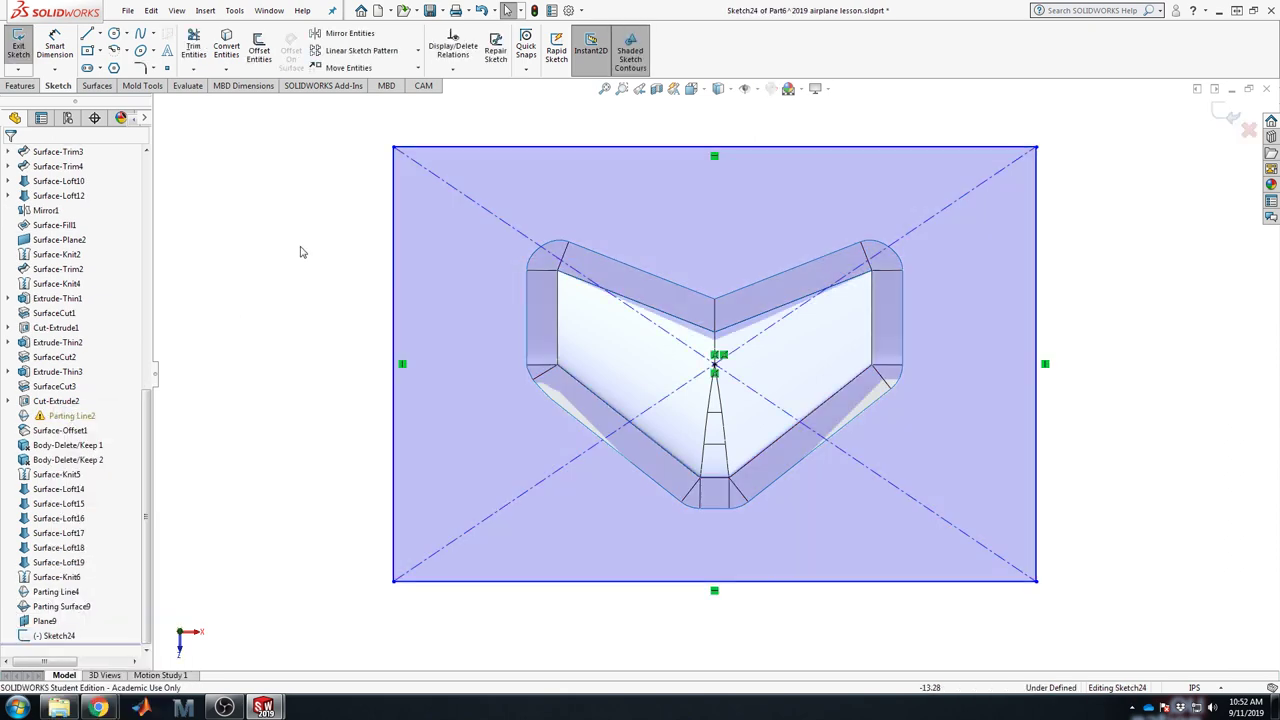
click(715, 582)
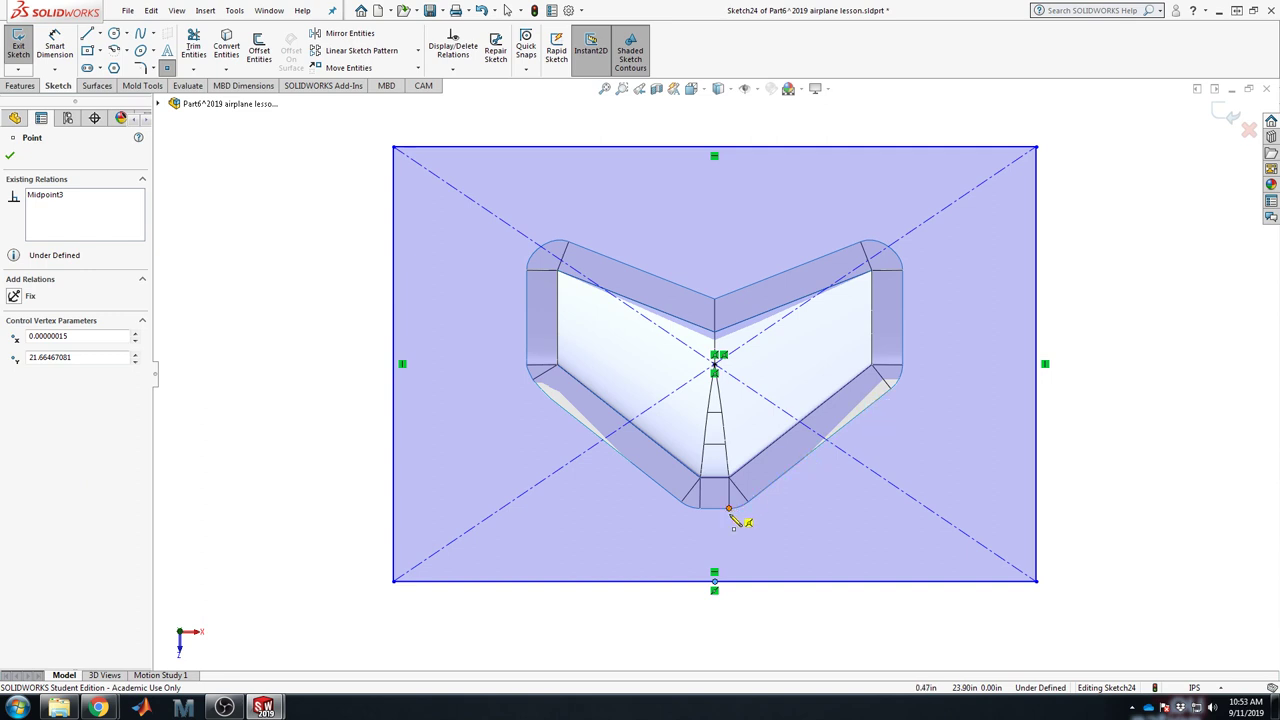
click(763, 583)
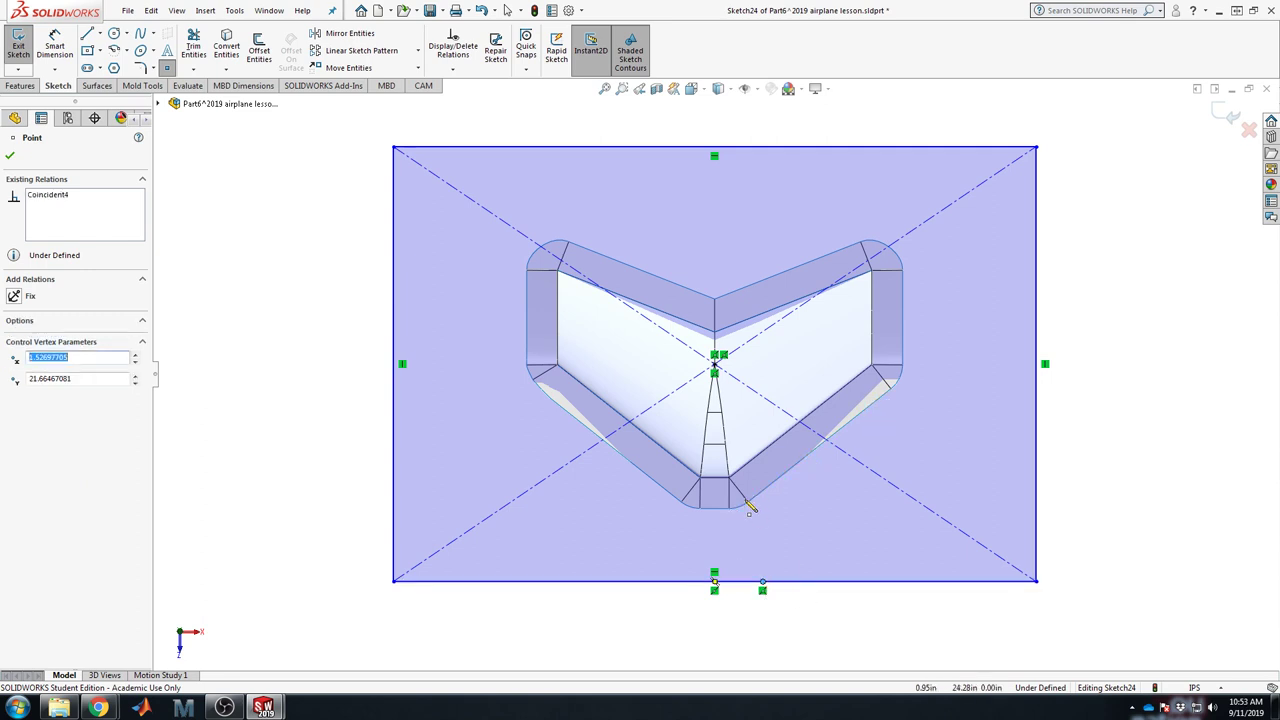
click(787, 582)
Step: Add three sketch points along the rectangle's right edge and one on its upper edge, and close the sketch
click(1036, 474)
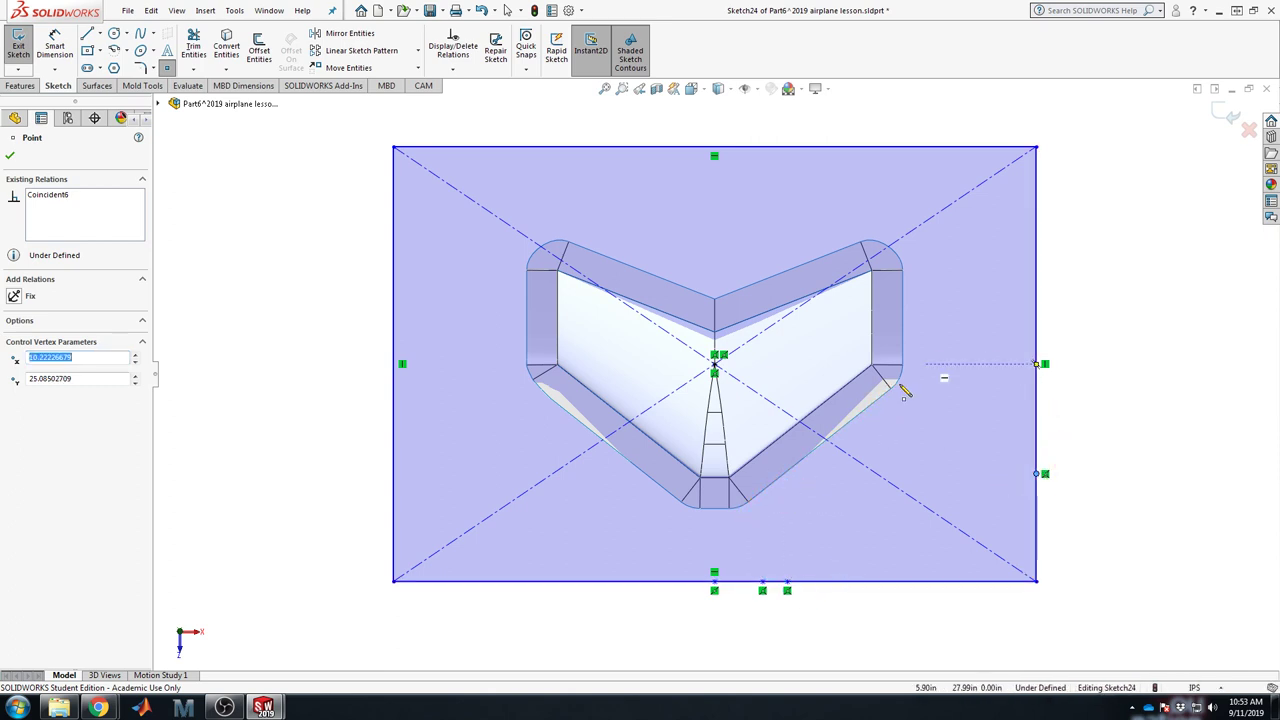
click(1036, 382)
click(1036, 256)
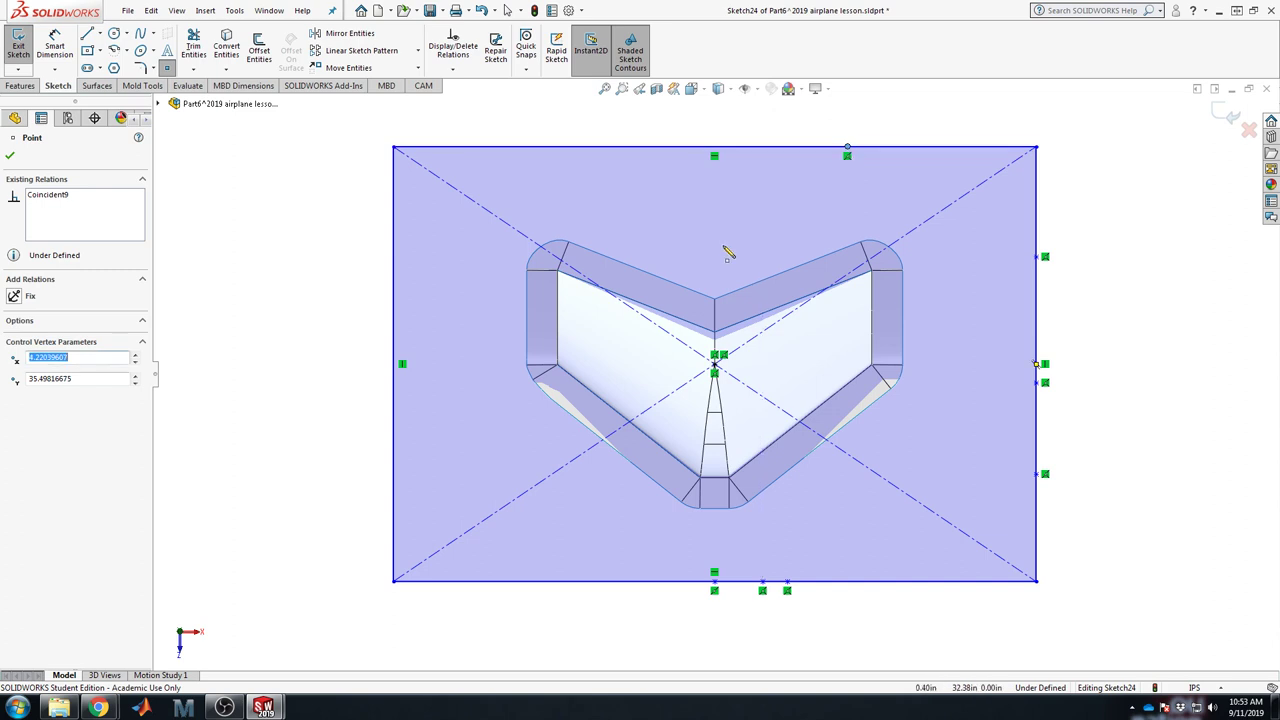
key(Escape)
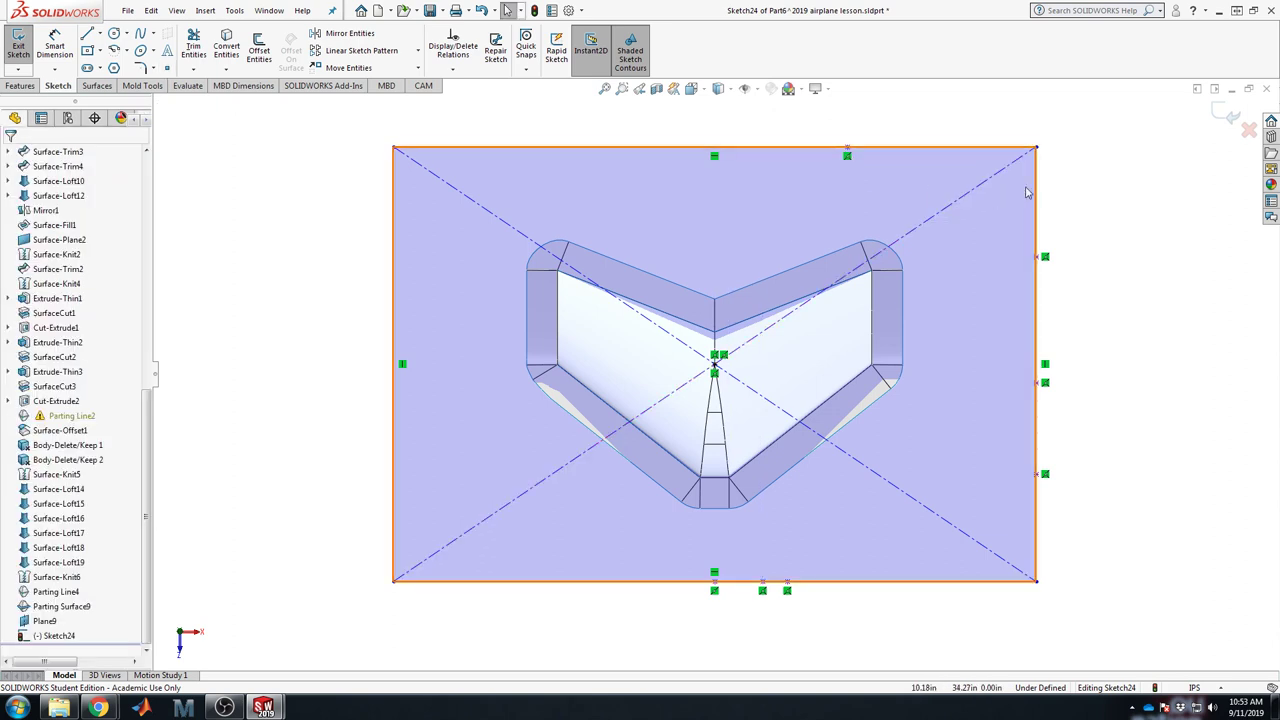
click(1224, 116)
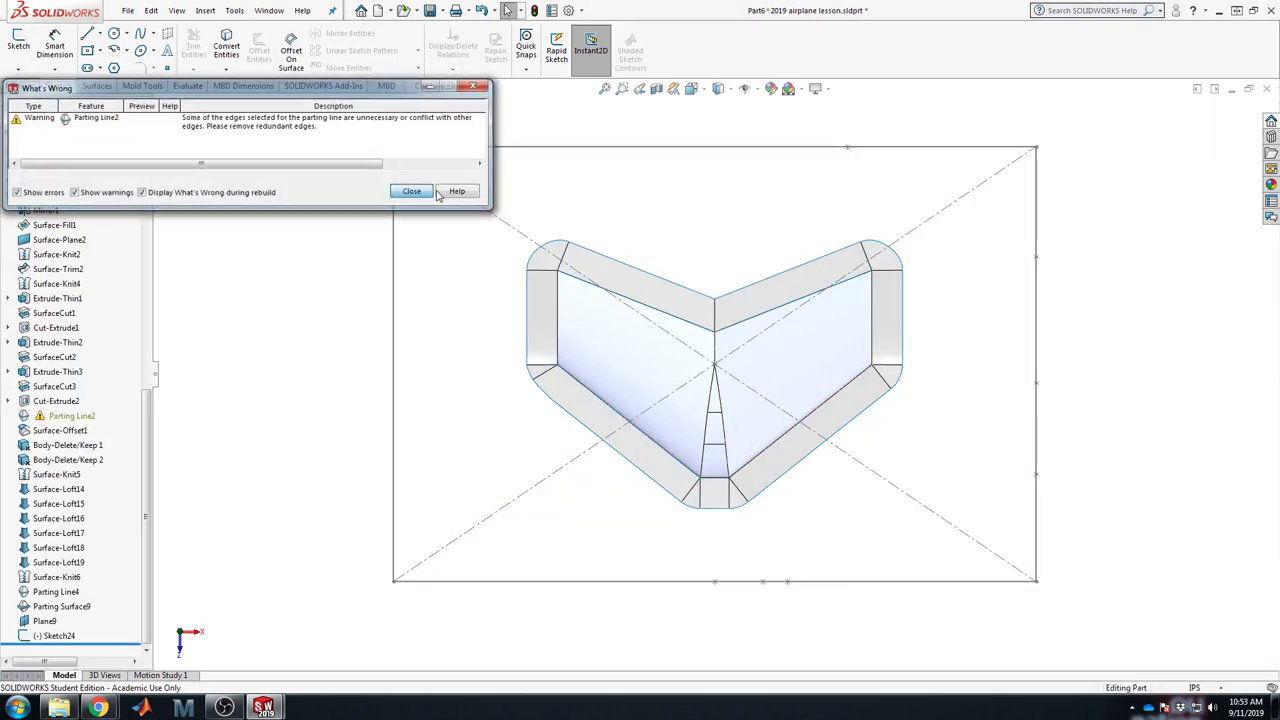
click(413, 191)
Step: Try to loft a surface between the outer edge at the parting surface's lower tip and the rectangle sketch
middle_drag(713, 437, 702, 292)
ctrl+middle_drag(752, 567, 725, 549)
click(97, 85)
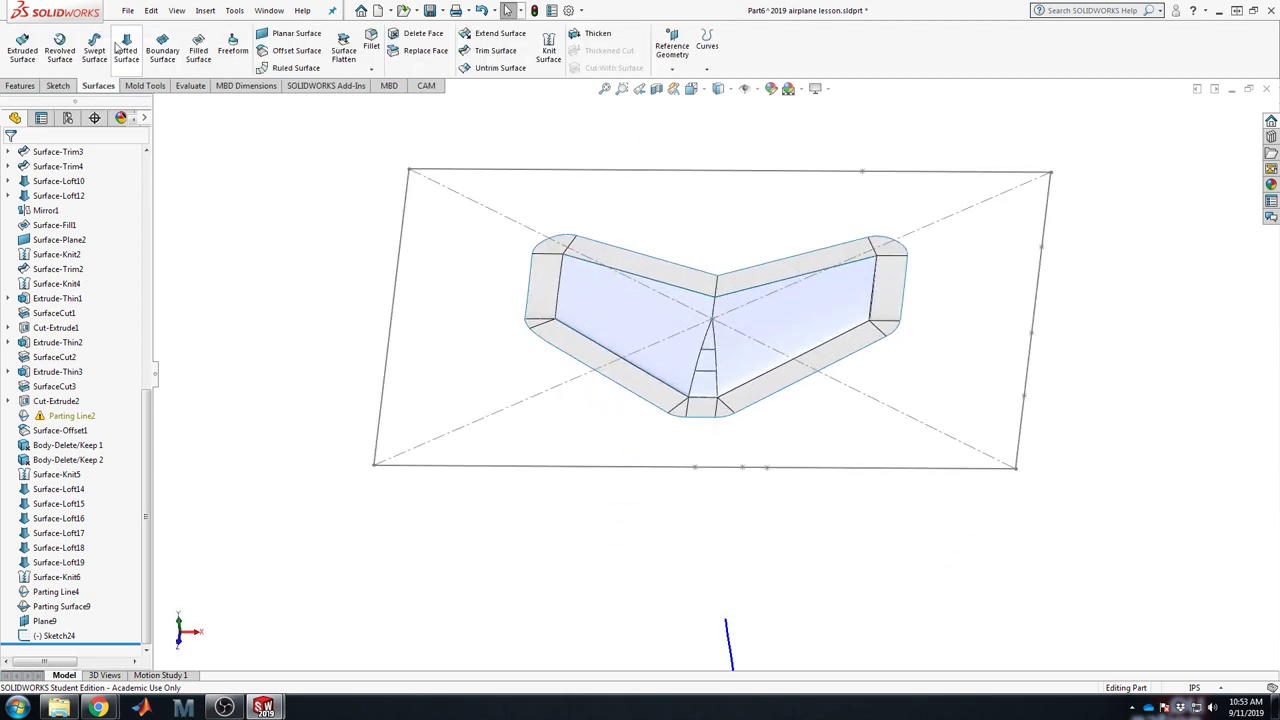
click(126, 50)
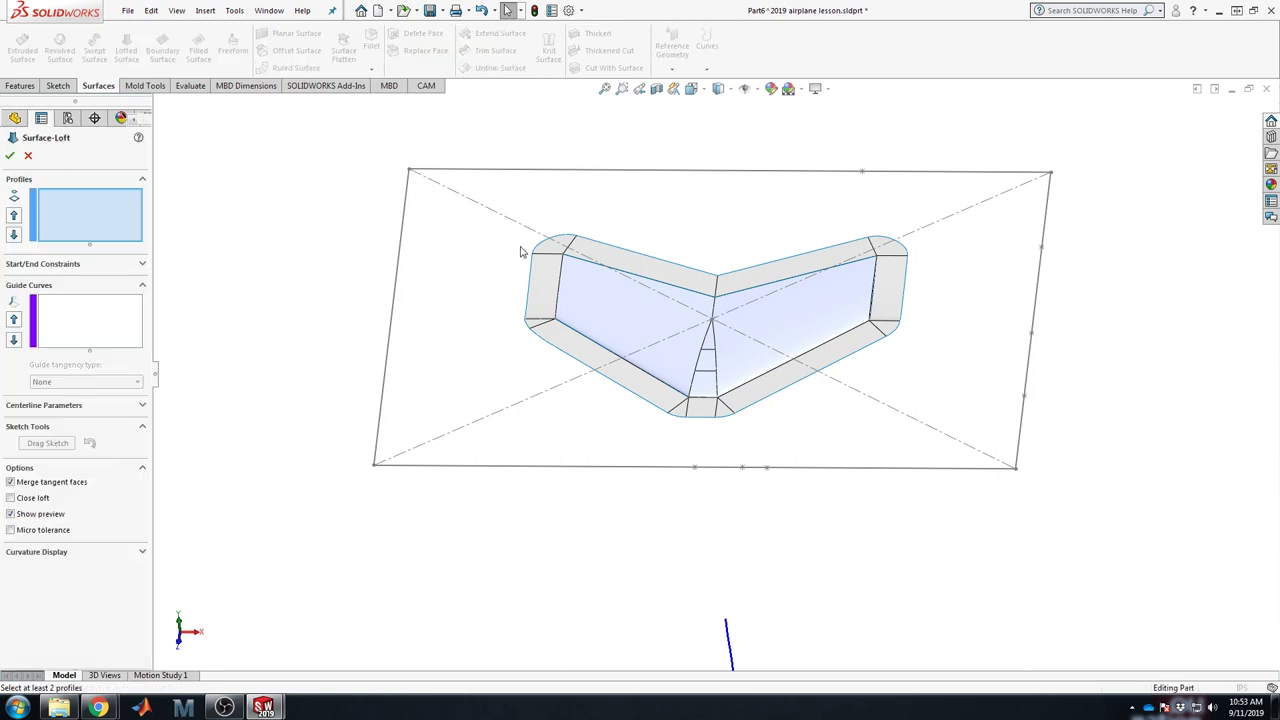
click(728, 418)
click(763, 469)
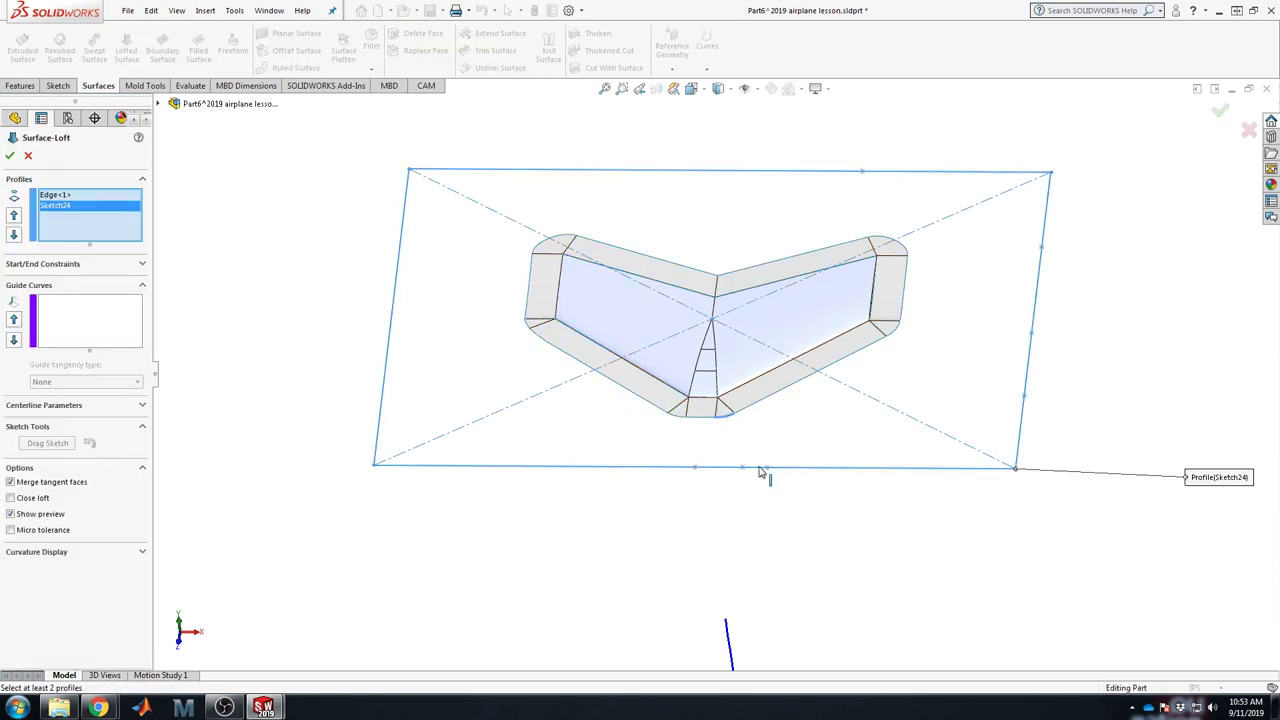
key(Delete)
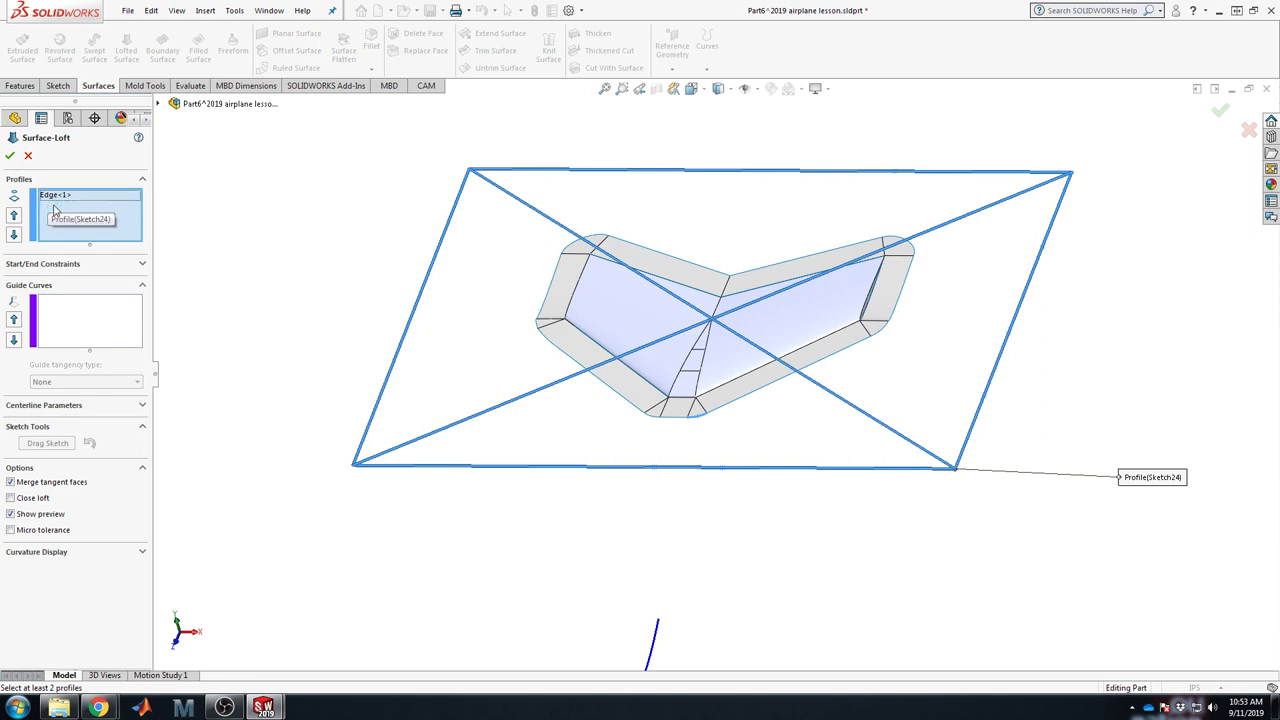
click(28, 156)
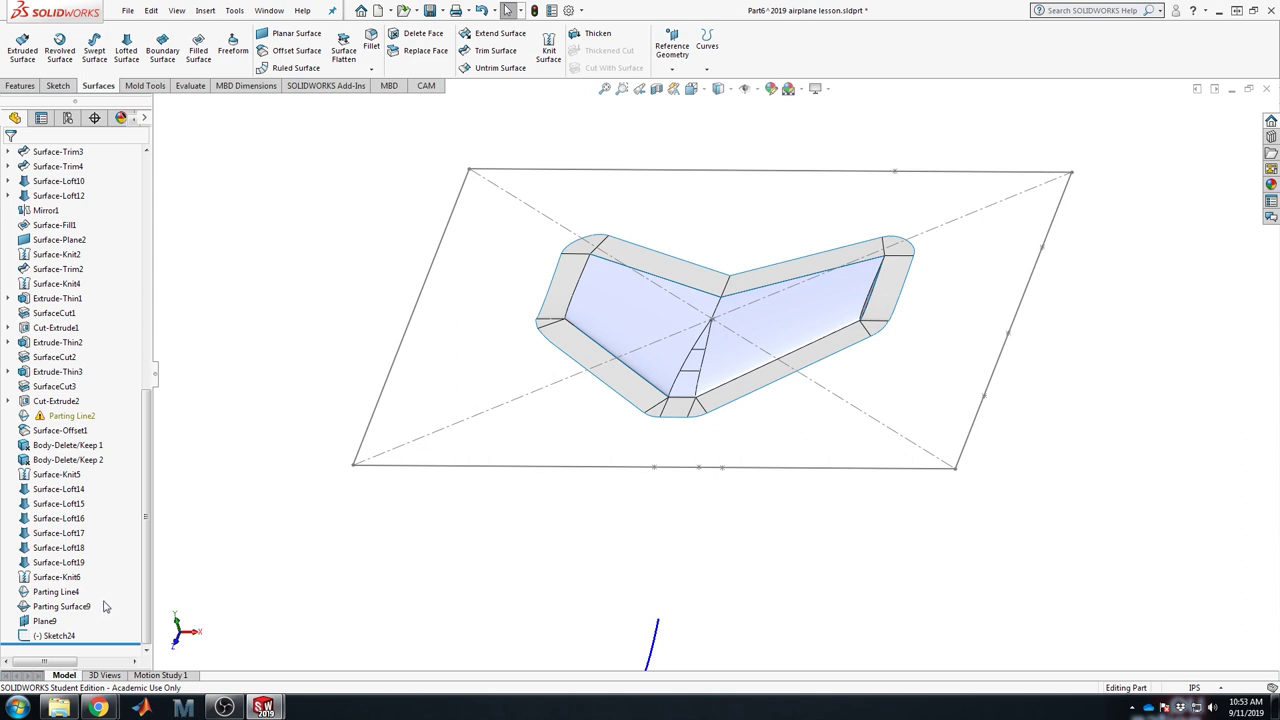
Step: Edit the rectangle's sketch viewed normal to its plane and delete the whole rectangle with all its points
right_click(84, 637)
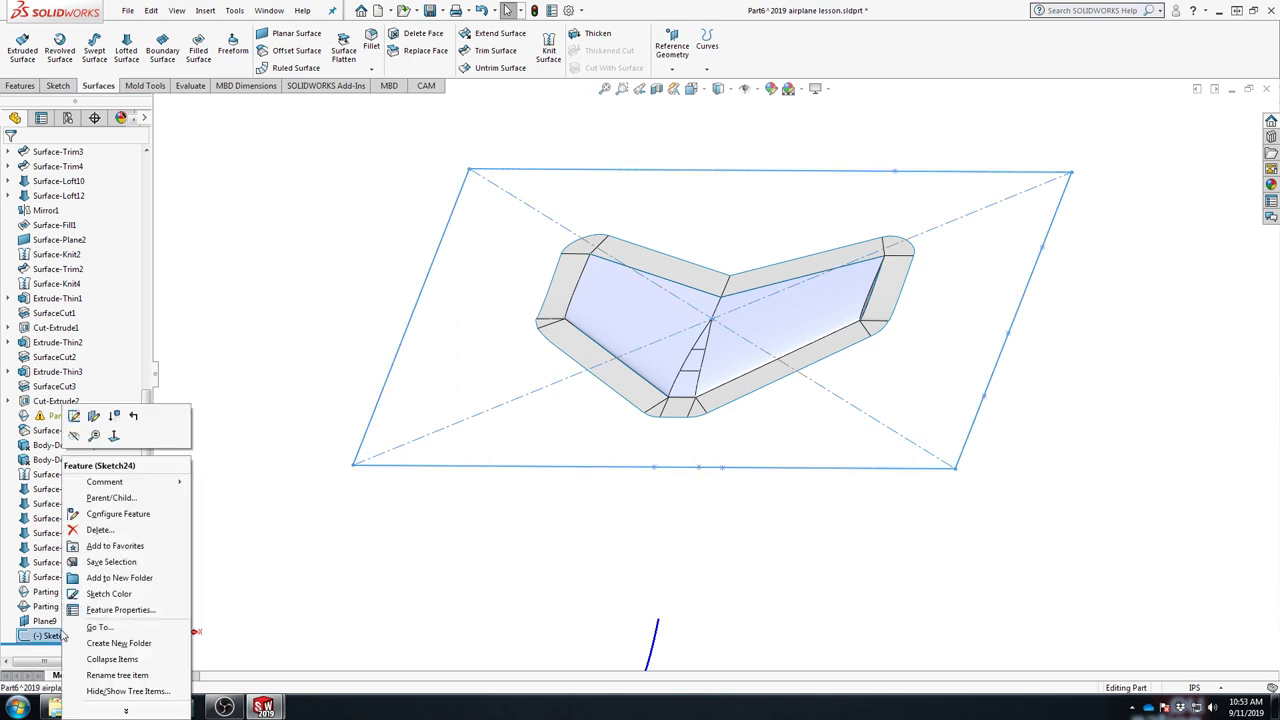
click(74, 424)
key(space)
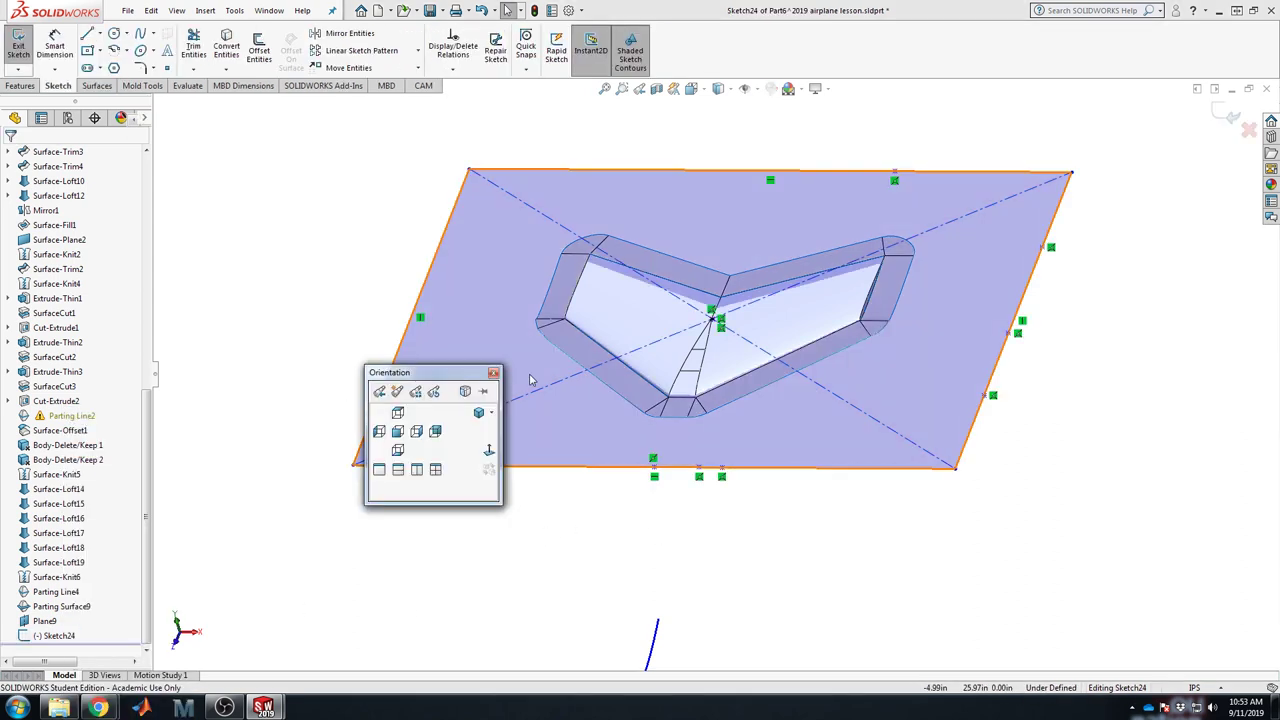
click(485, 450)
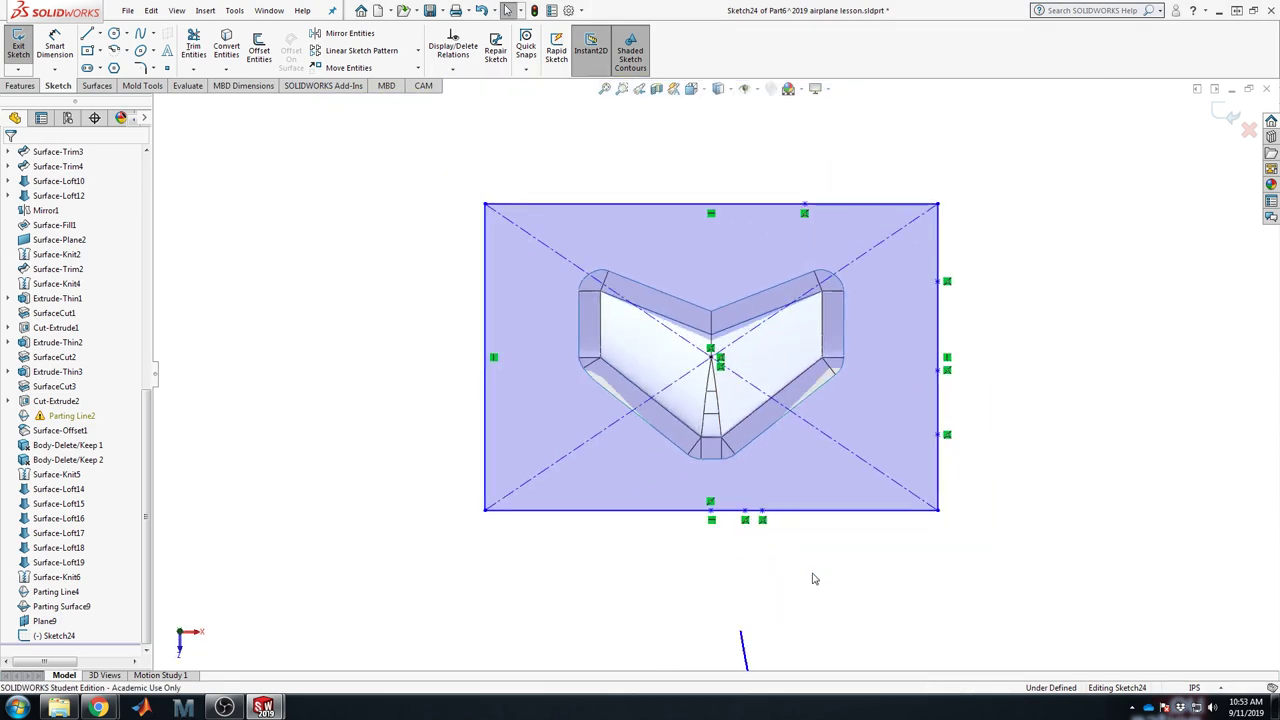
scroll(813, 578, down, 2)
ctrl+middle_drag(814, 480, 814, 560)
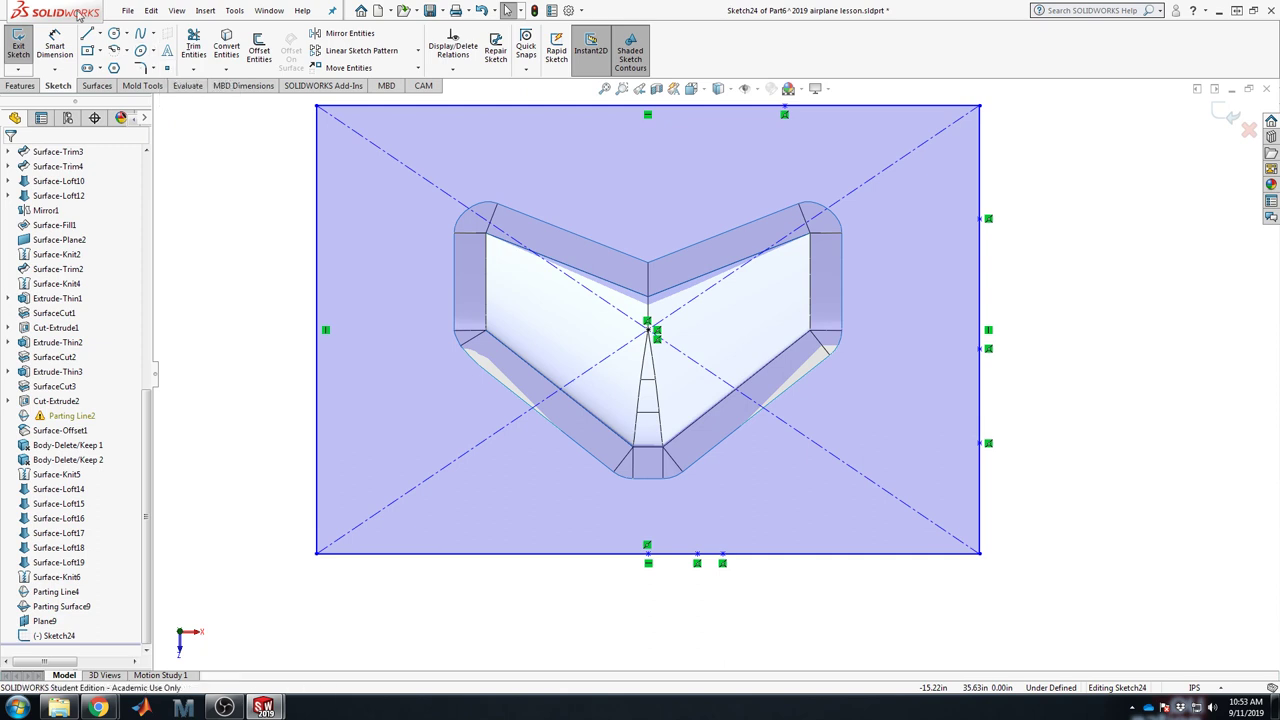
key(f)
drag(334, 176, 1057, 571)
key(Delete)
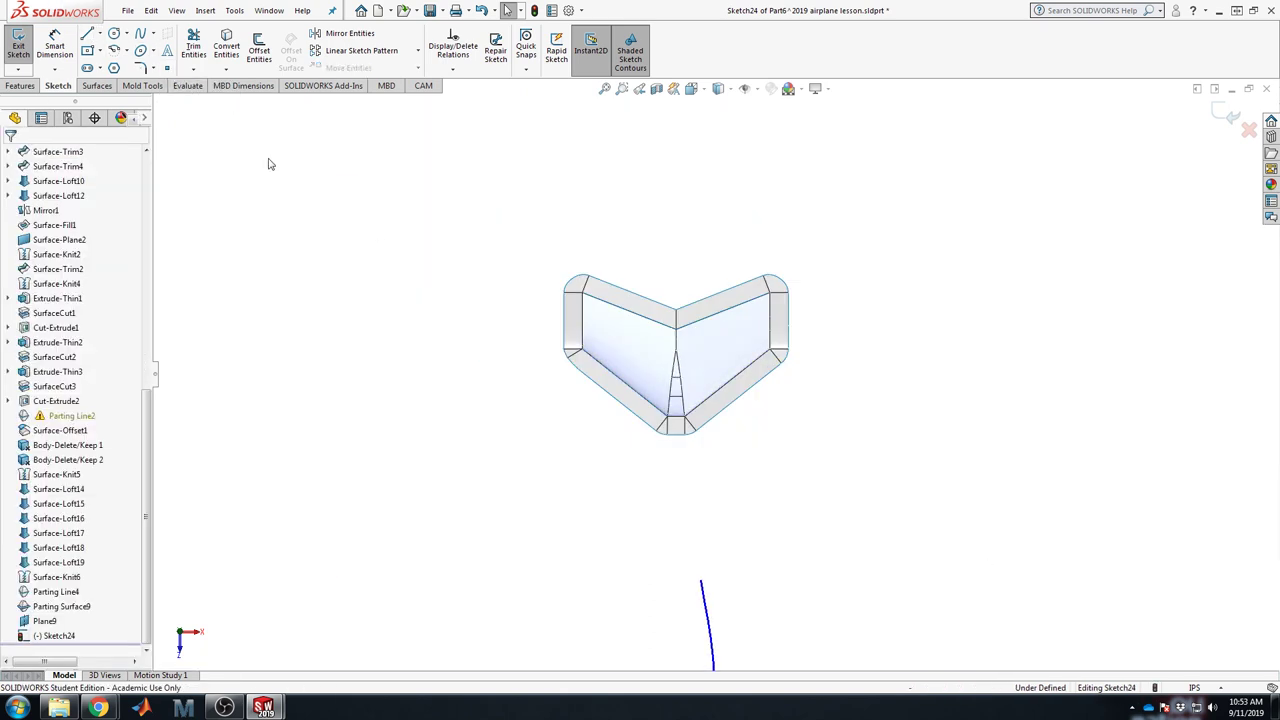
Step: Draw three connected horizontal lines below the parting surface, from the wing's centreline to about 10.3 in right of it
click(87, 33)
scroll(700, 490, down, 3)
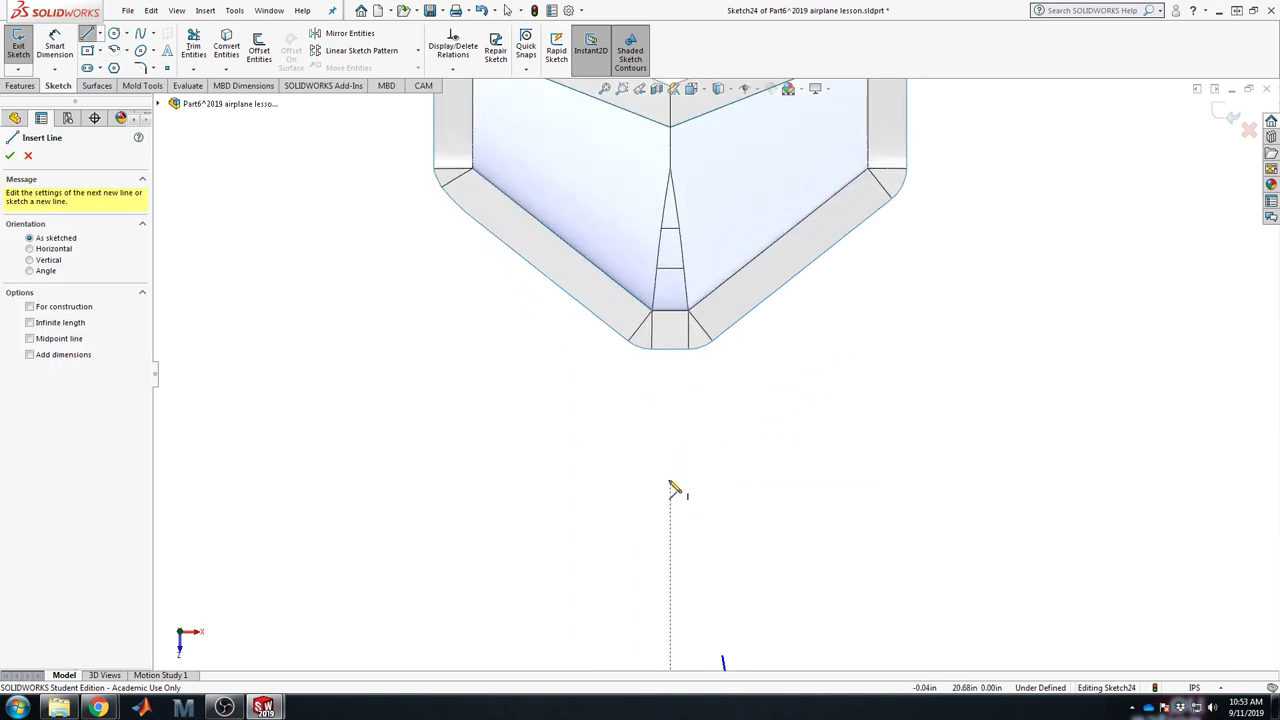
click(670, 481)
click(716, 481)
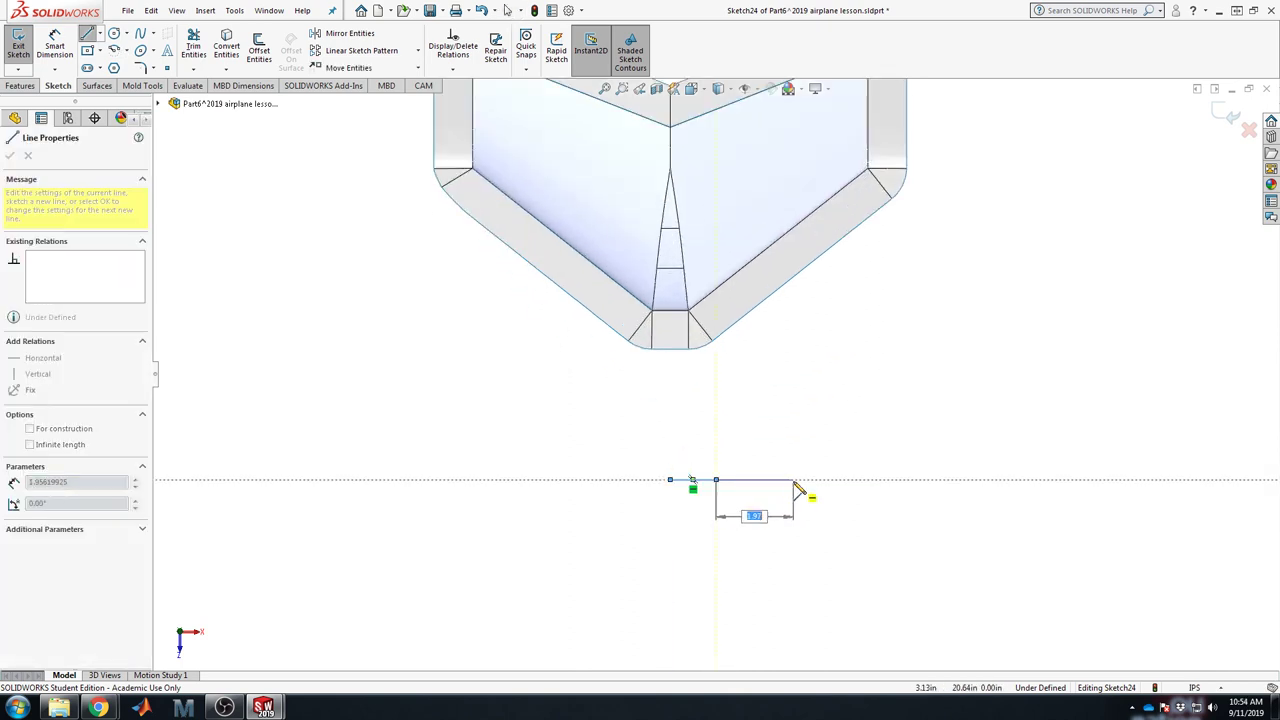
click(792, 481)
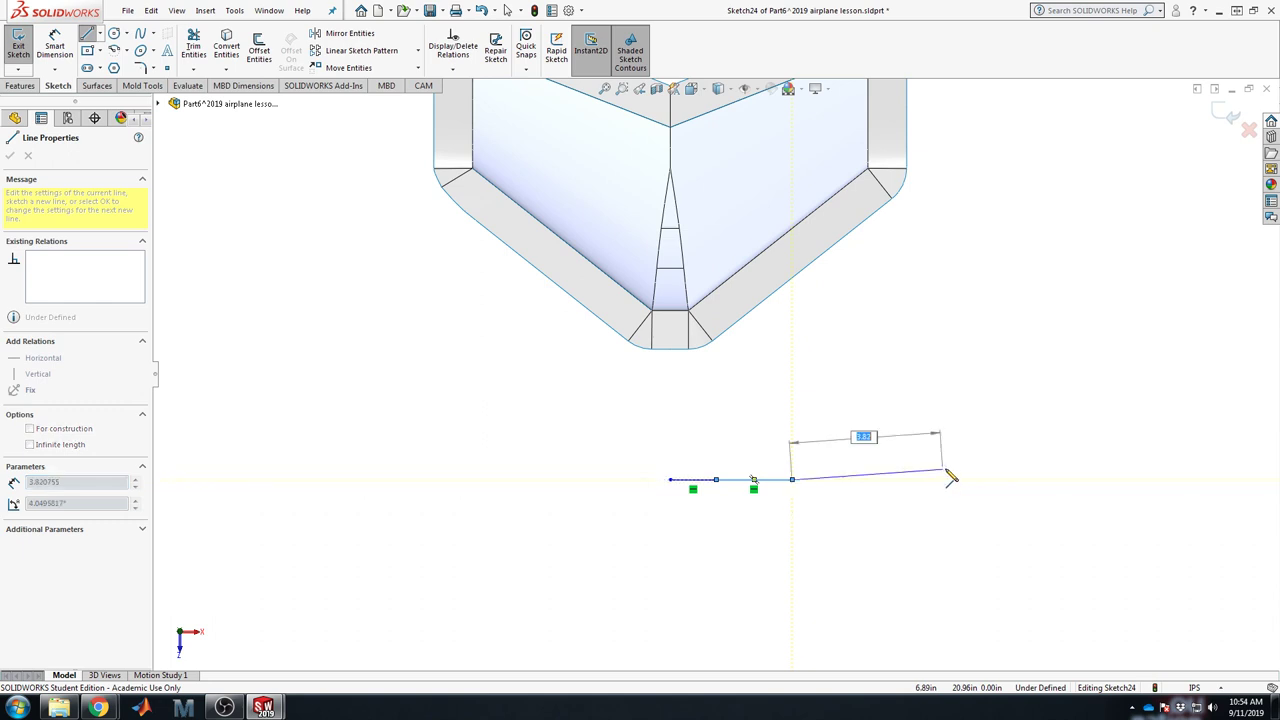
click(1077, 481)
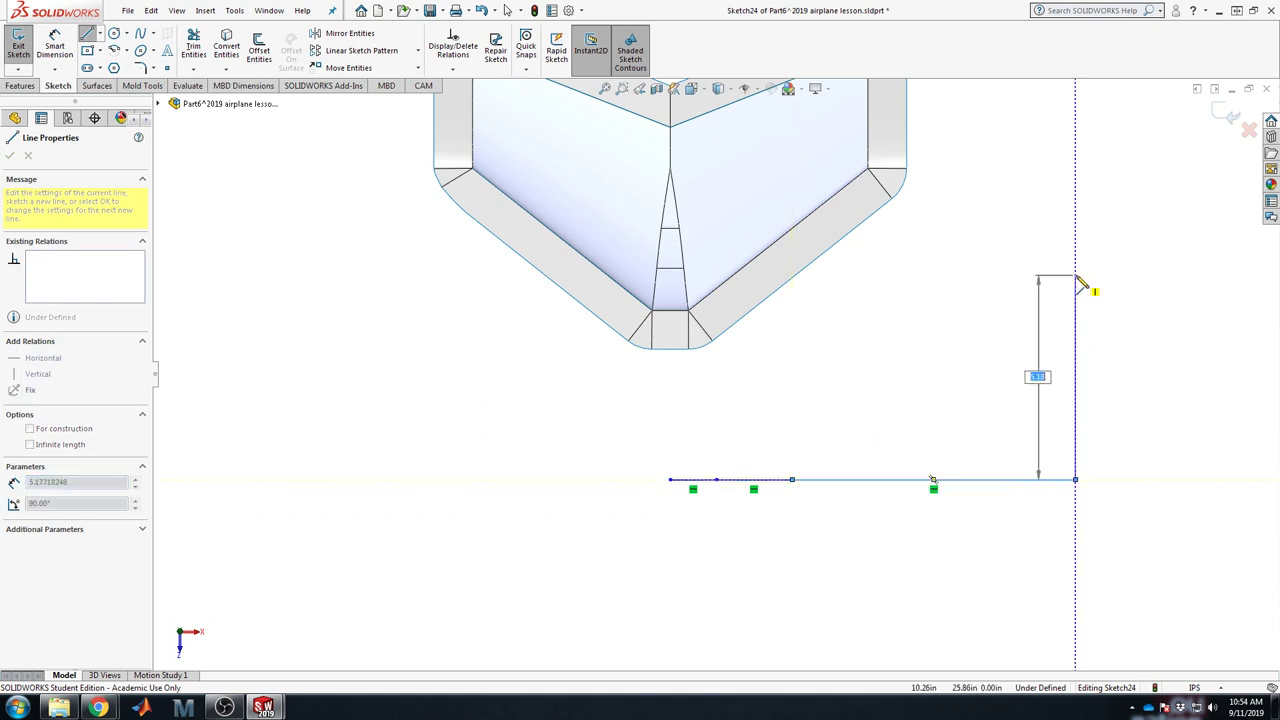
Step: Continue the chain upward with four connected vertical segments beside the right wingtip, to well above the wing
click(1076, 274)
scroll(1066, 190, up, 3)
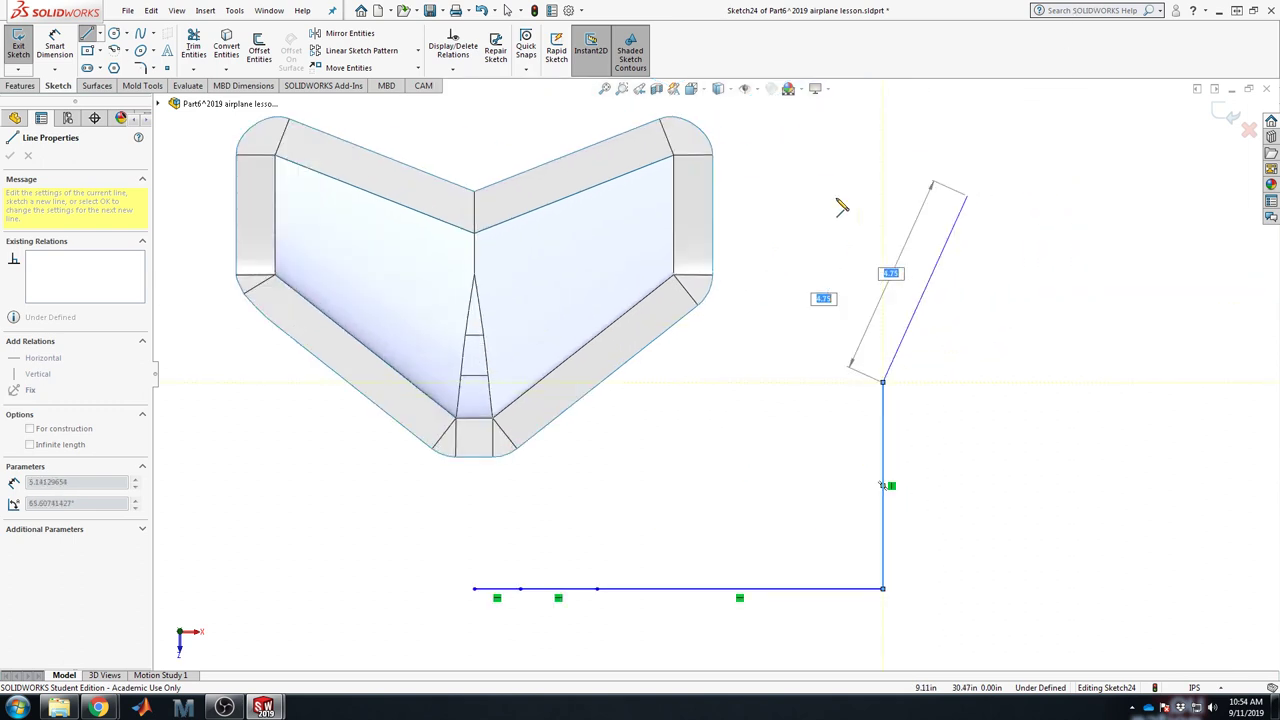
scroll(786, 195, down, 4)
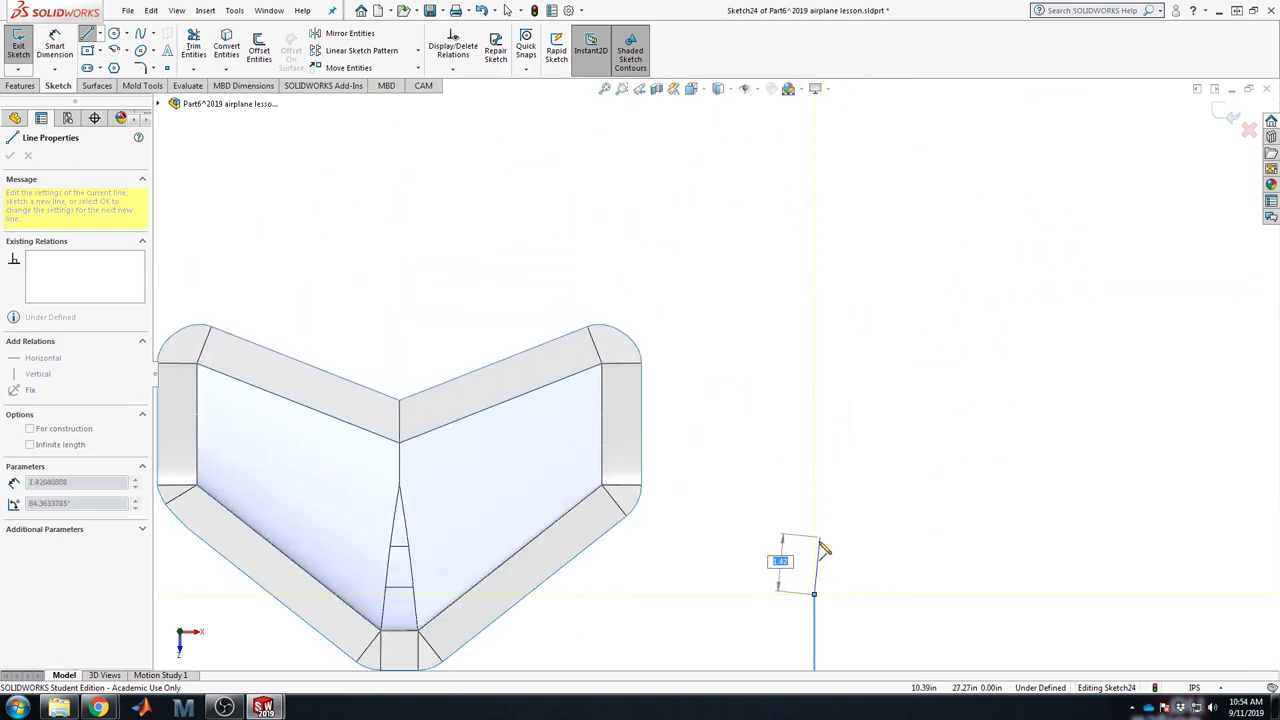
click(815, 522)
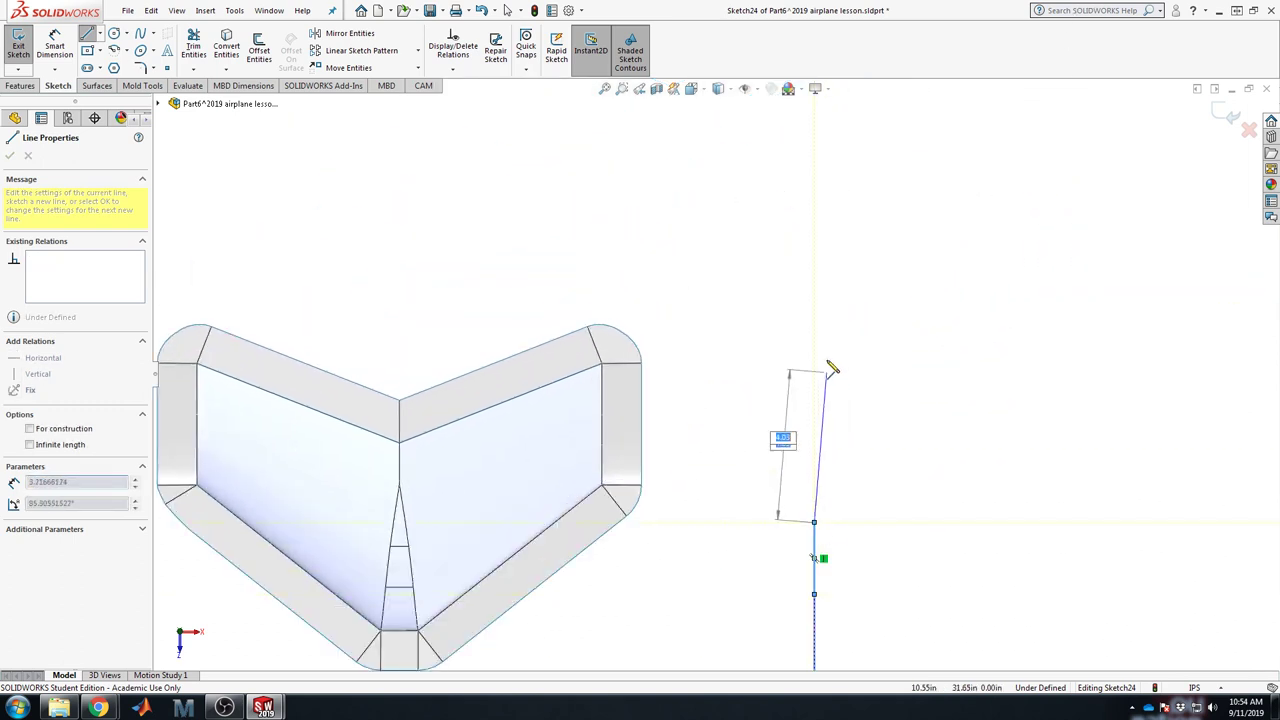
click(815, 315)
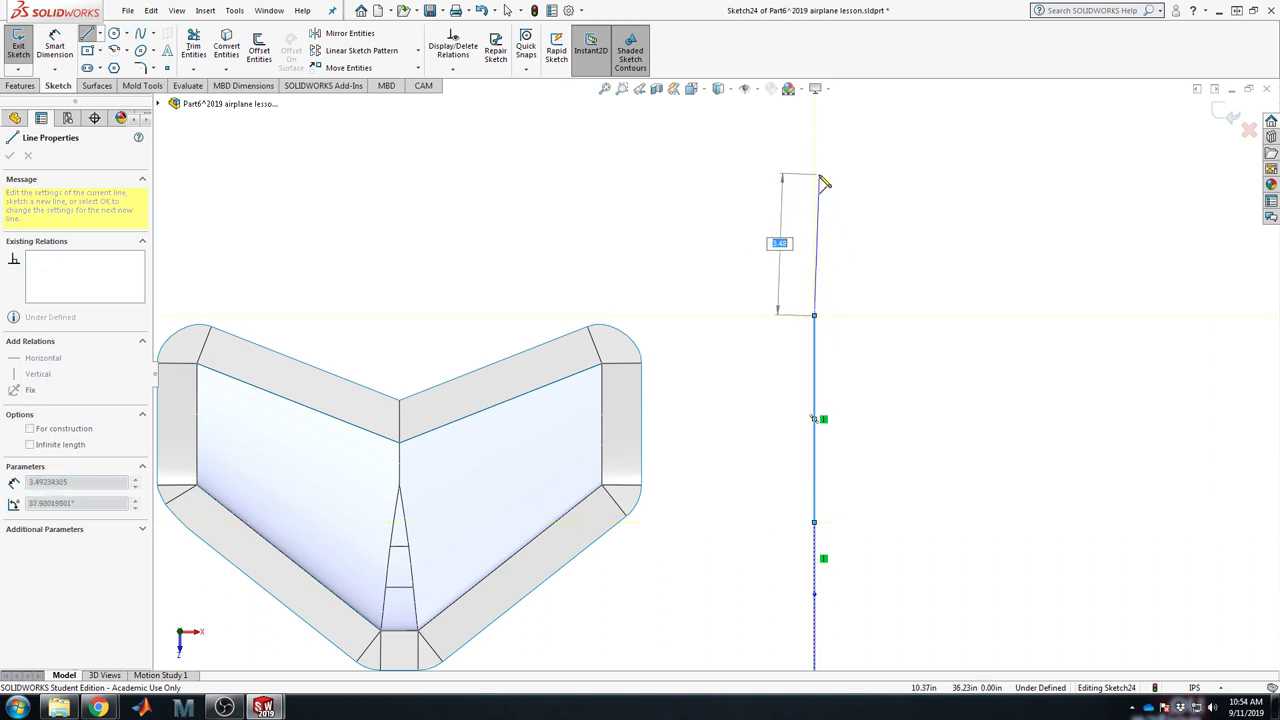
click(815, 174)
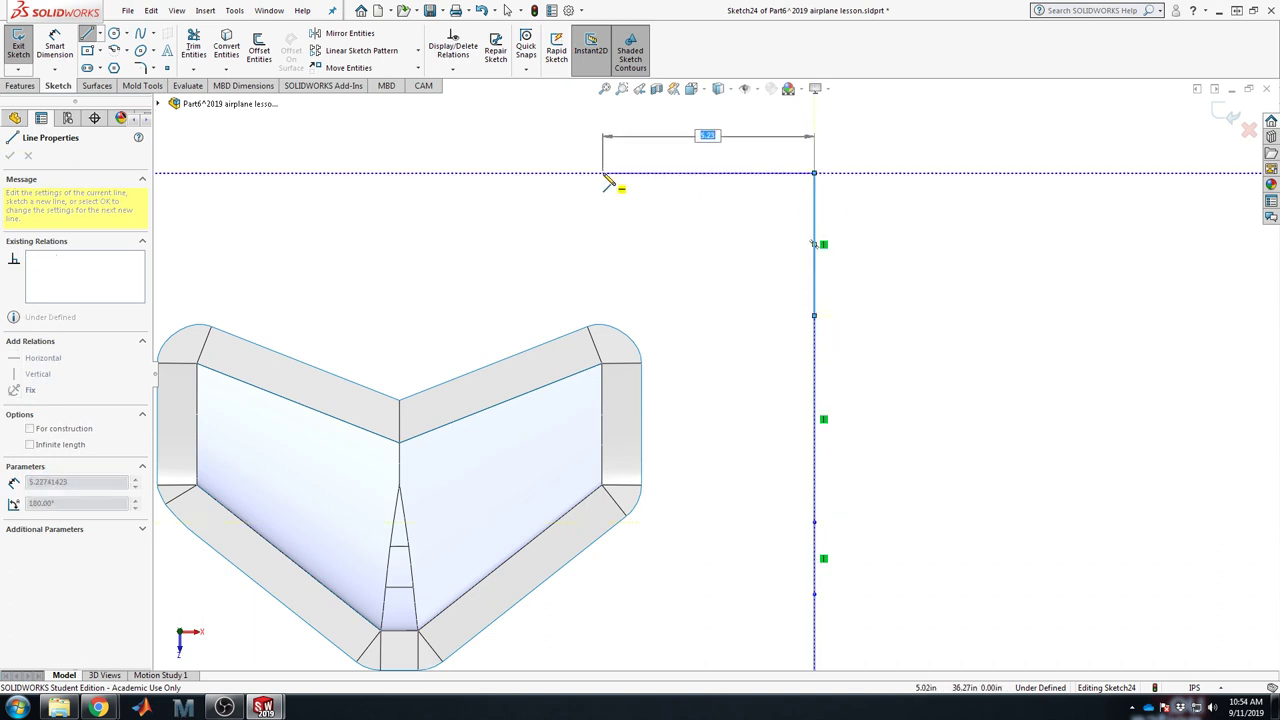
Step: Draw two connected horizontal segments above the wing back to its centreline, the first about 5.2 in long, and end the chain
click(603, 174)
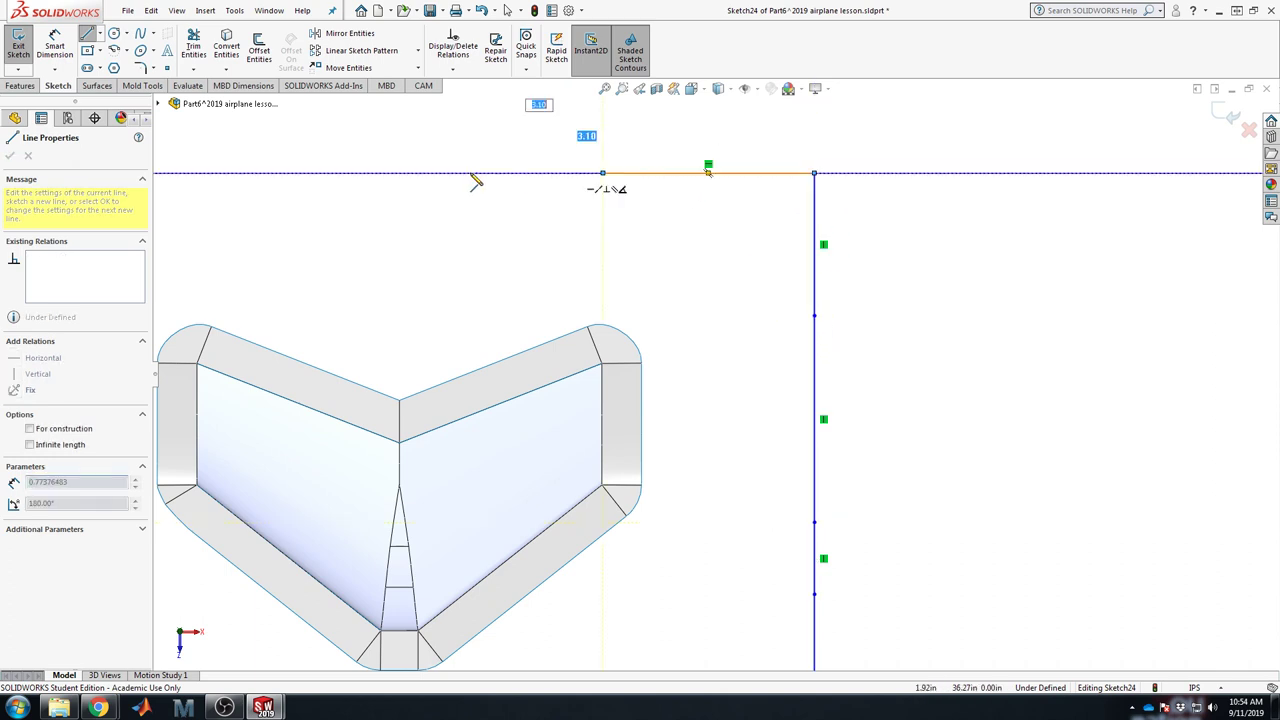
double_click(399, 176)
key(Escape)
key(f)
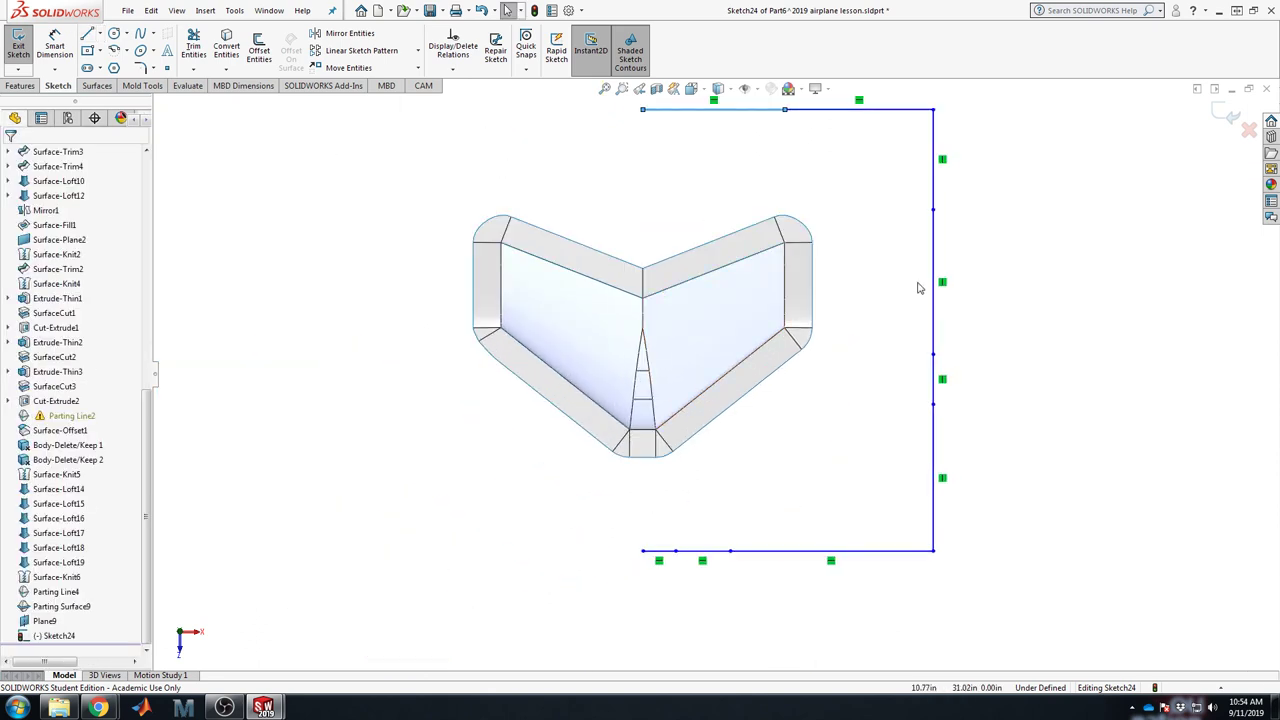
Step: Draw a vertical construction centerline upward from the lower chain's starting endpoint toward the V's point
scroll(648, 577, down, 3)
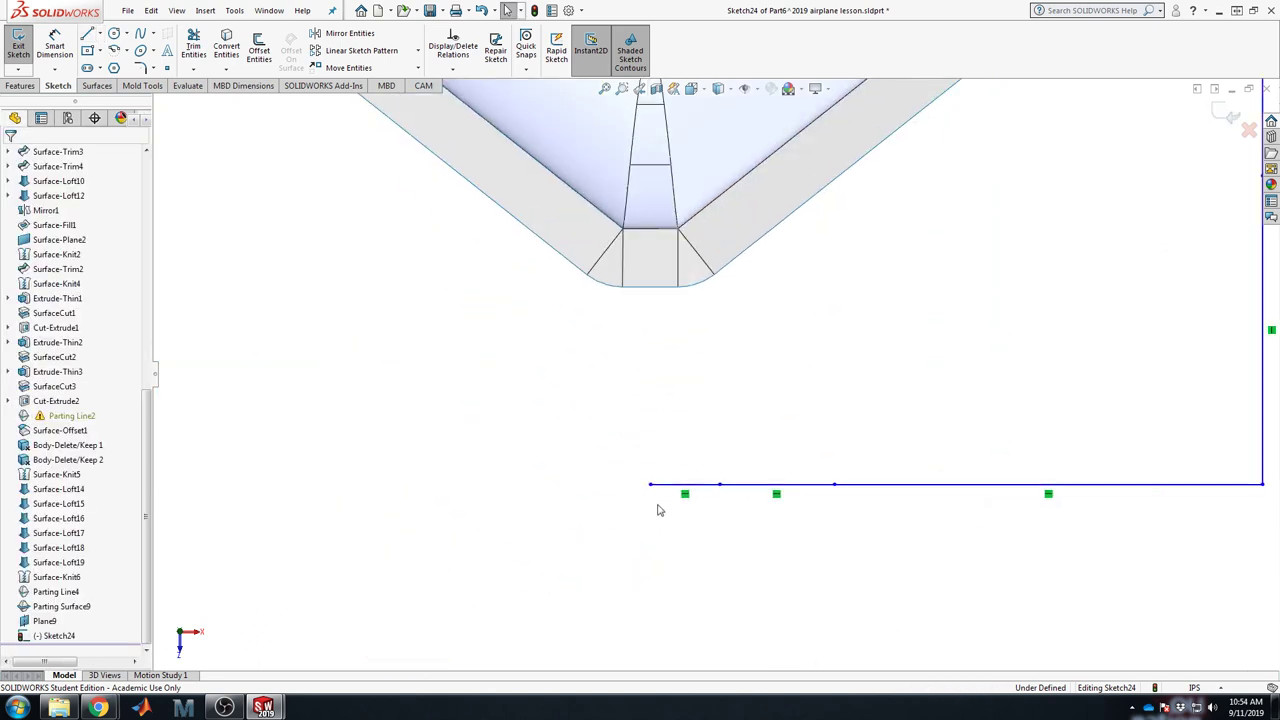
click(686, 485)
click(522, 539)
click(99, 34)
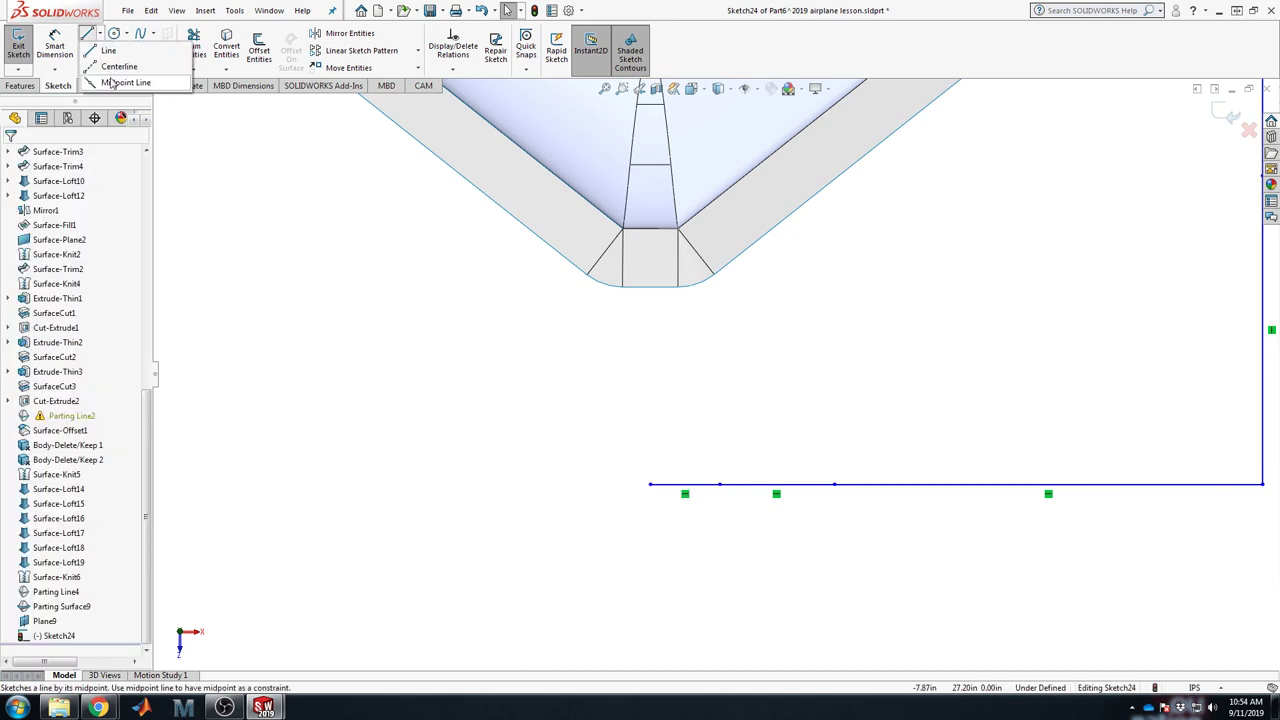
click(125, 61)
click(650, 485)
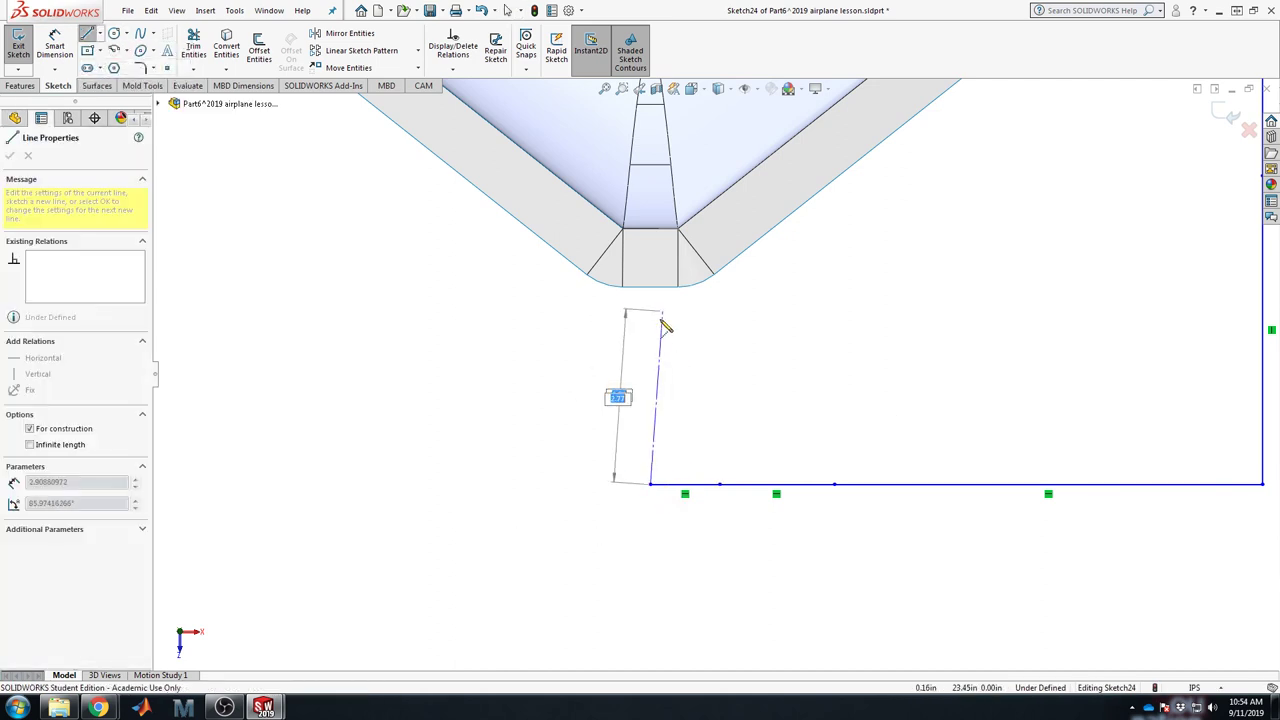
click(652, 331)
key(Escape)
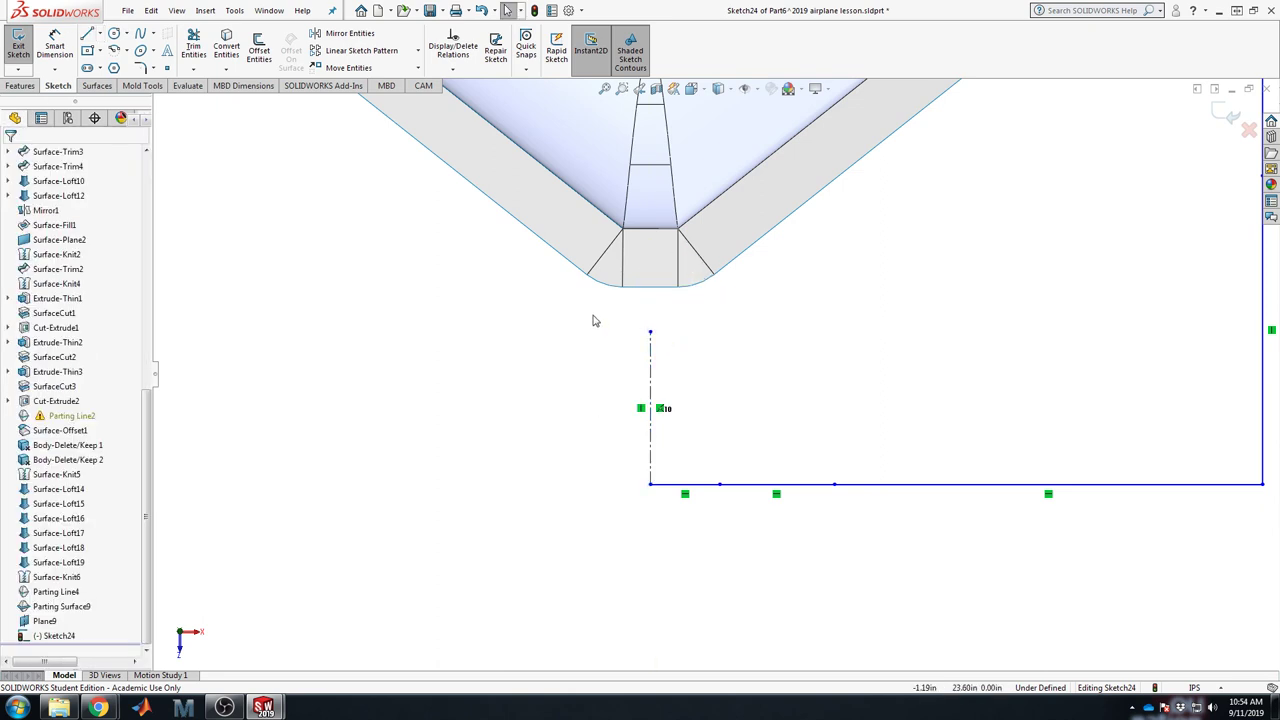
Step: Mirror the short lower segment beside the centreline about the vertical construction line, and exit the sketch
click(349, 33)
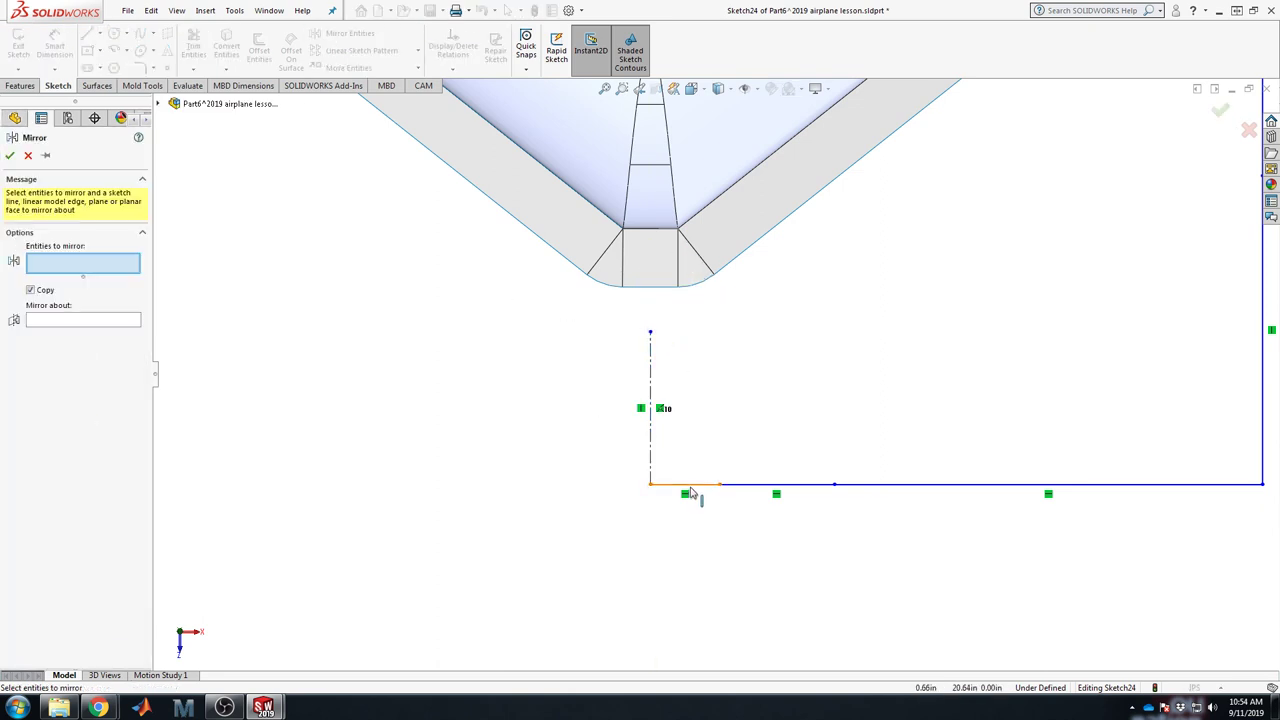
click(690, 487)
click(74, 321)
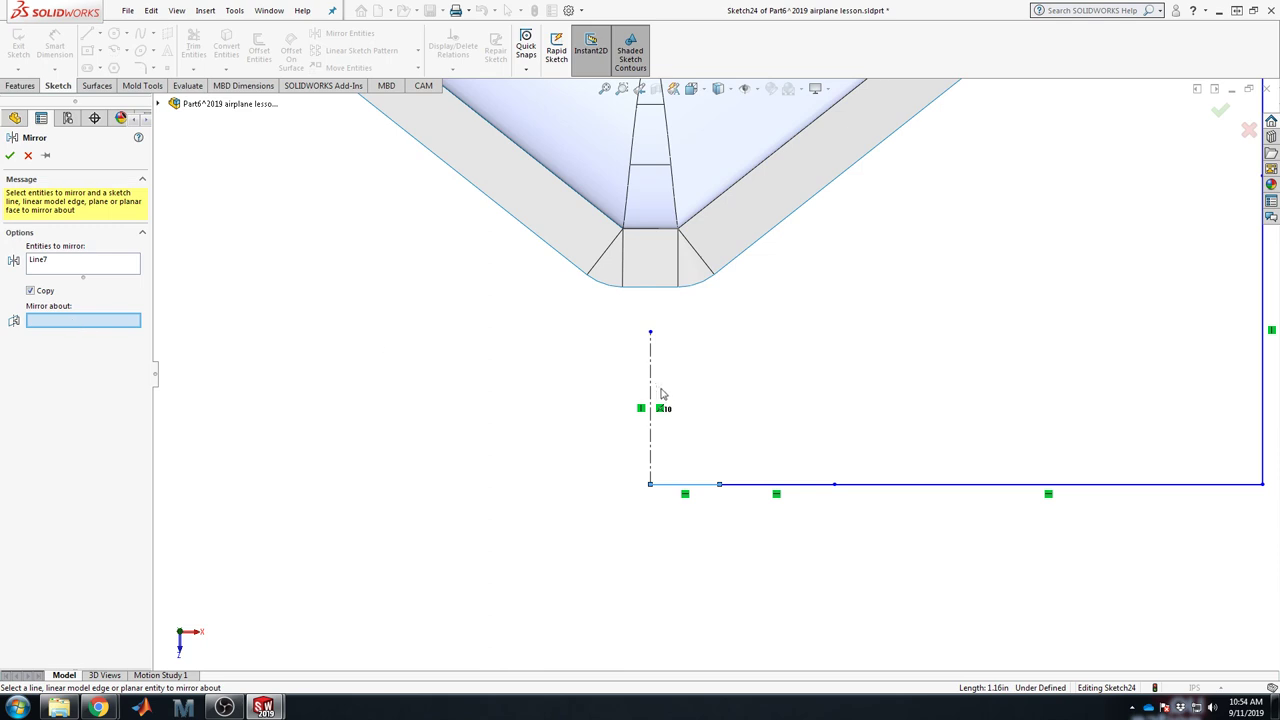
click(650, 390)
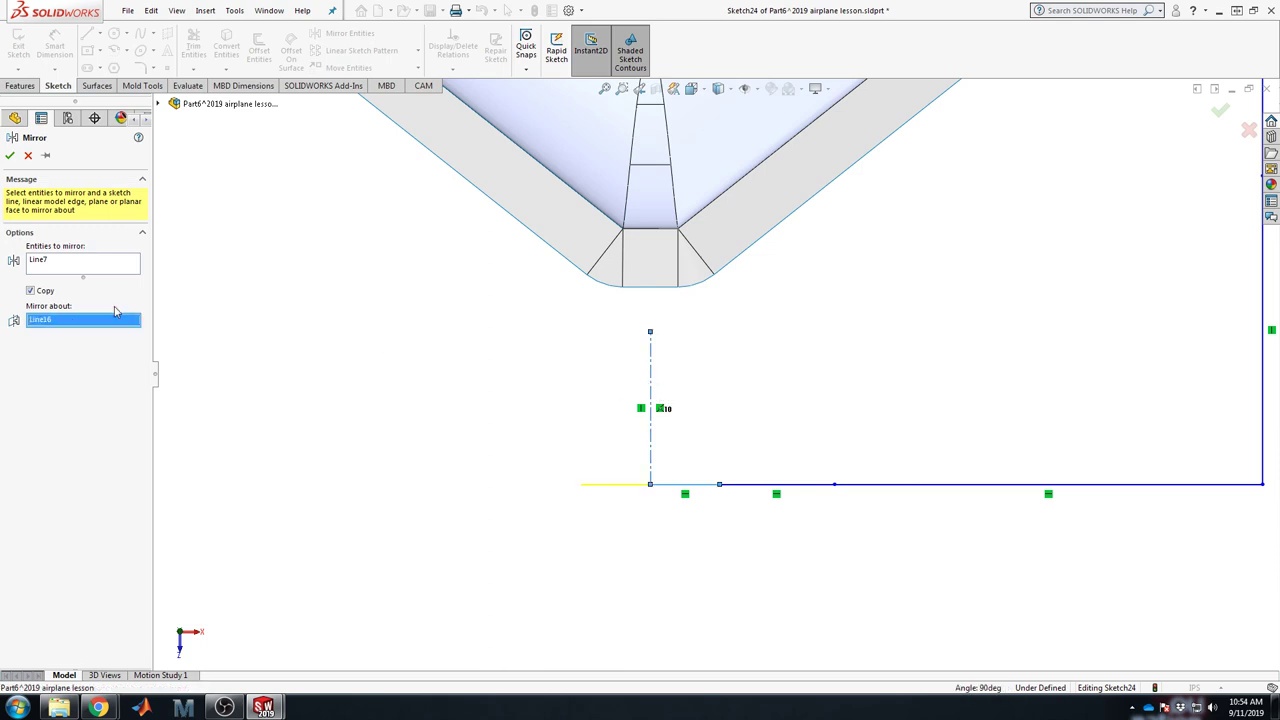
click(10, 156)
click(1222, 117)
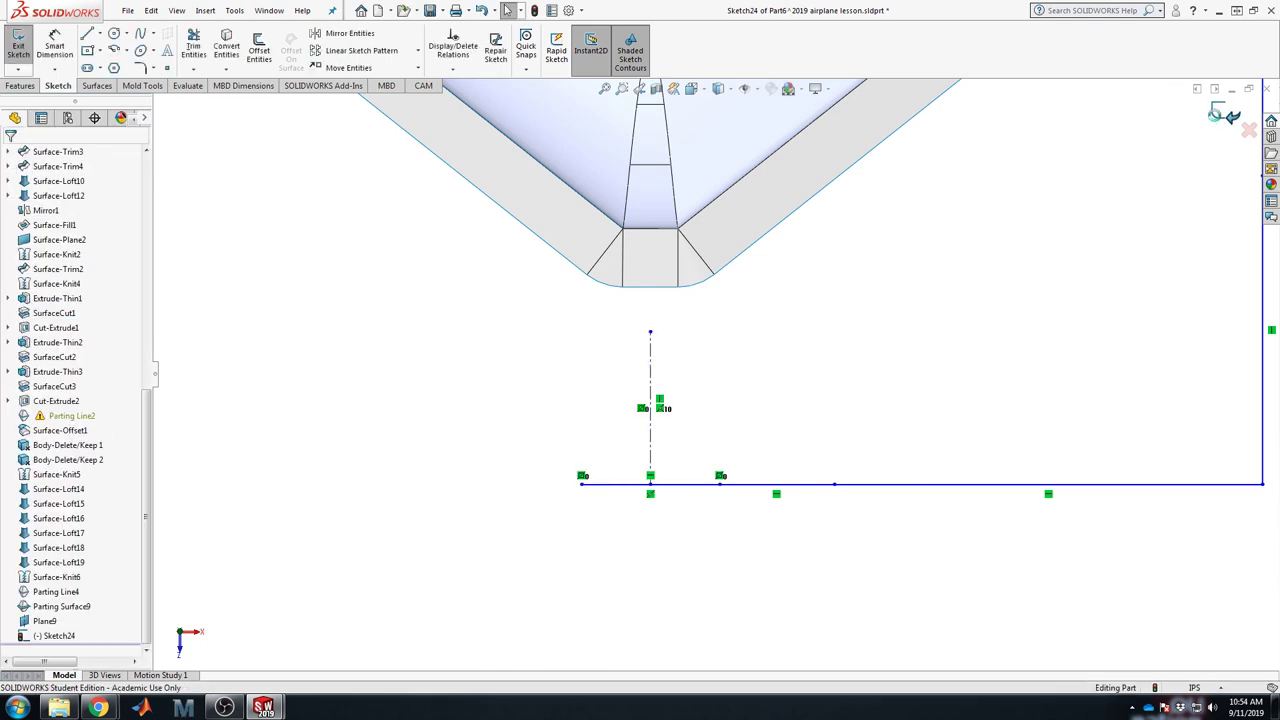
click(410, 192)
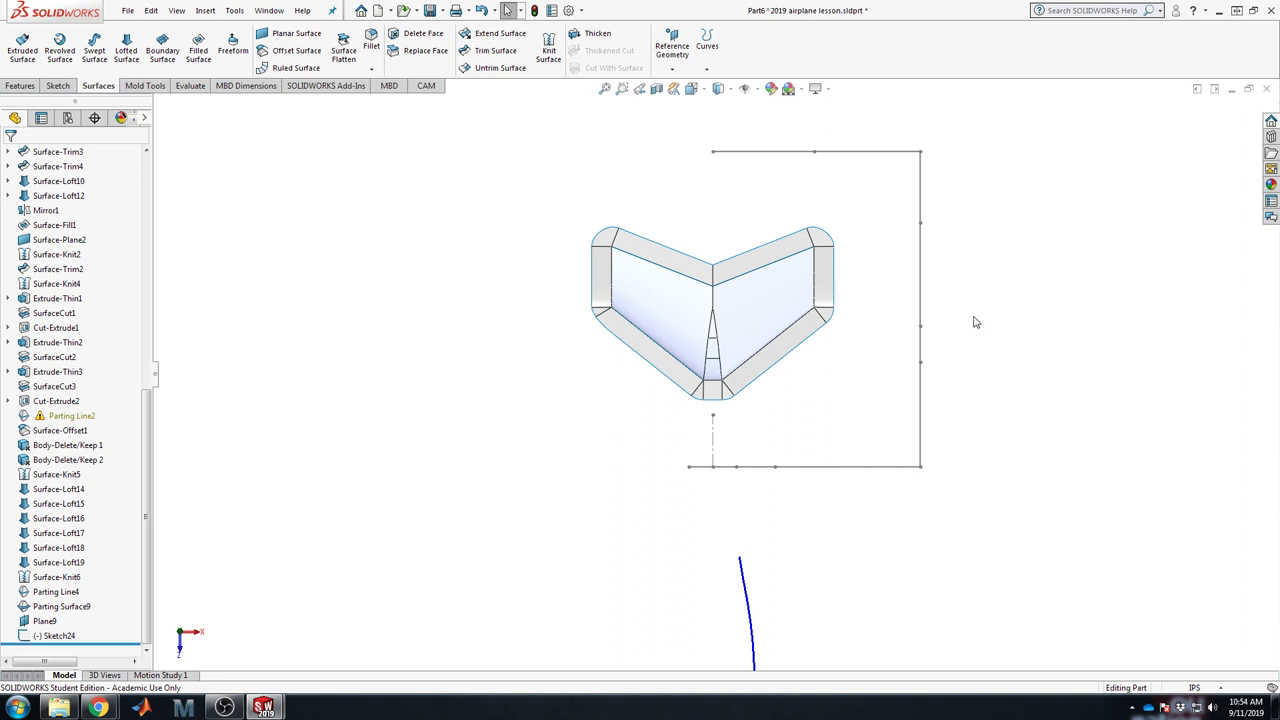
Step: Start a lofted surface between the parting surface's outer boundary and the sketched mold outline
mouse_move(746, 454)
middle_down()
mouse_move(734, 437)
mouse_move(766, 289)
mouse_move(728, 368)
middle_up()
click(126, 48)
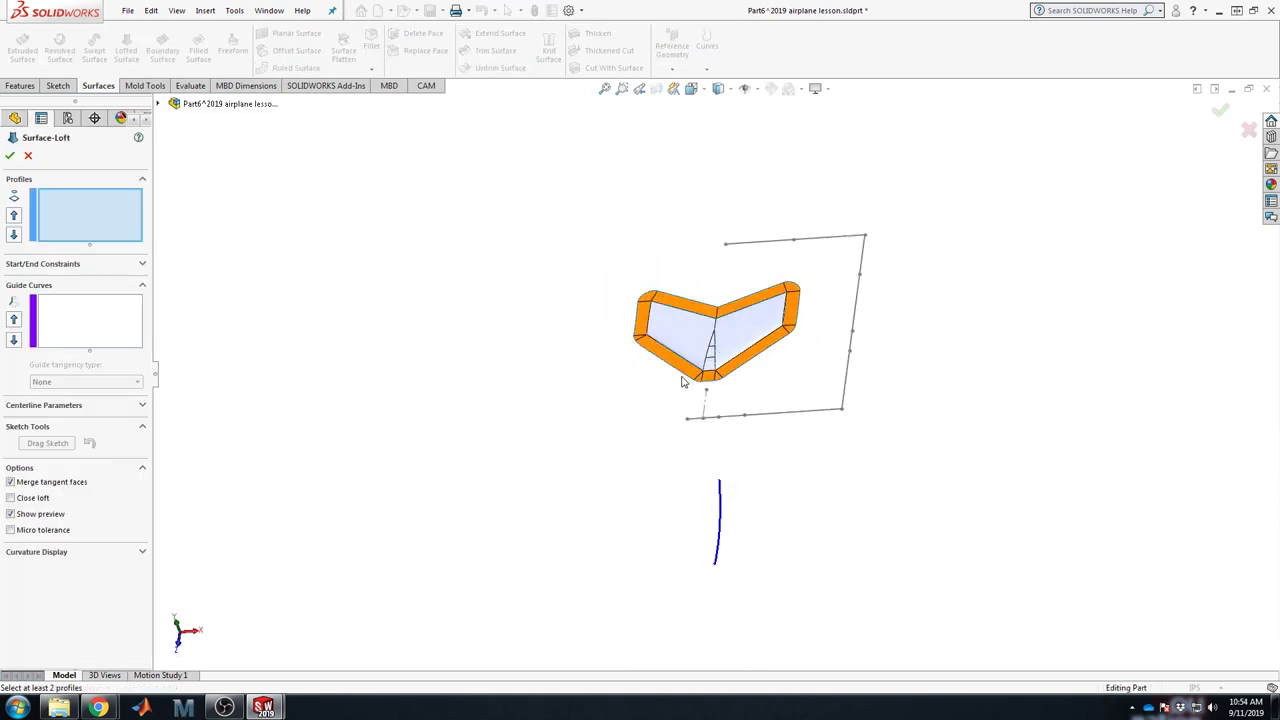
scroll(740, 453, down, 3)
scroll(740, 453, down, 5)
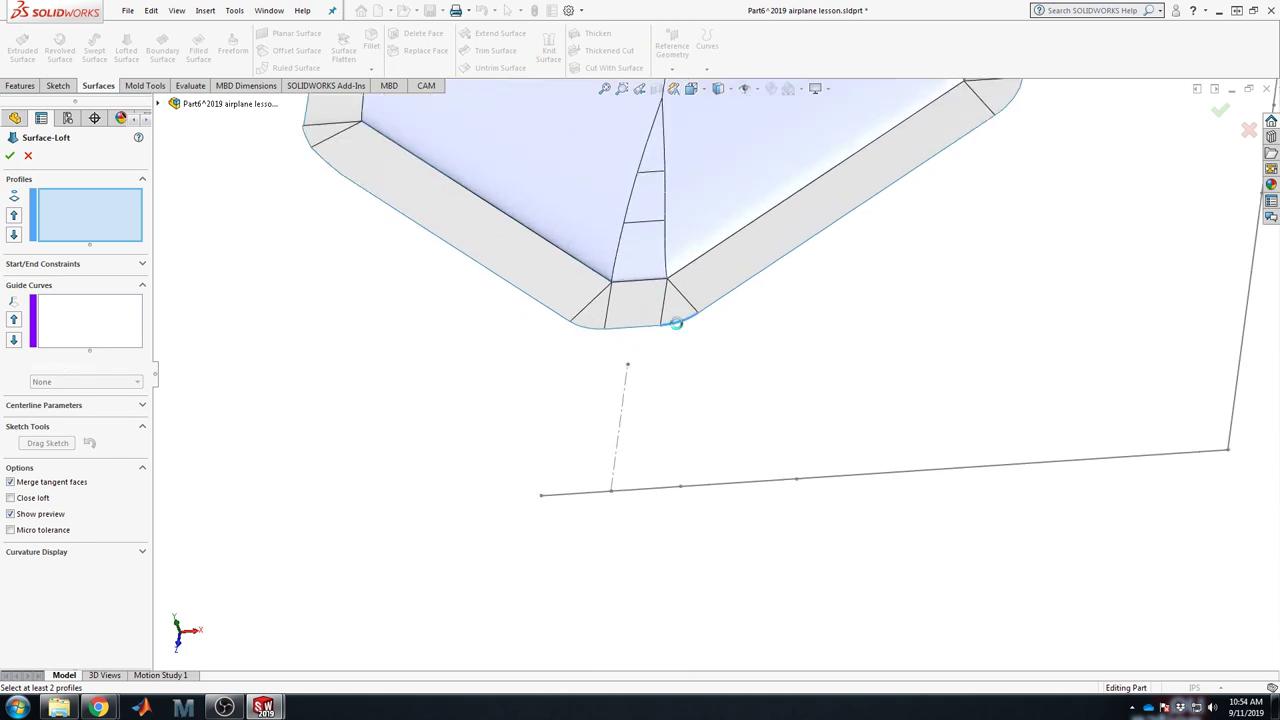
Step: Try lofting from the rounded corner edge beside the wing's point to the nearby lower outline segment, and clear both profiles
click(675, 321)
click(740, 489)
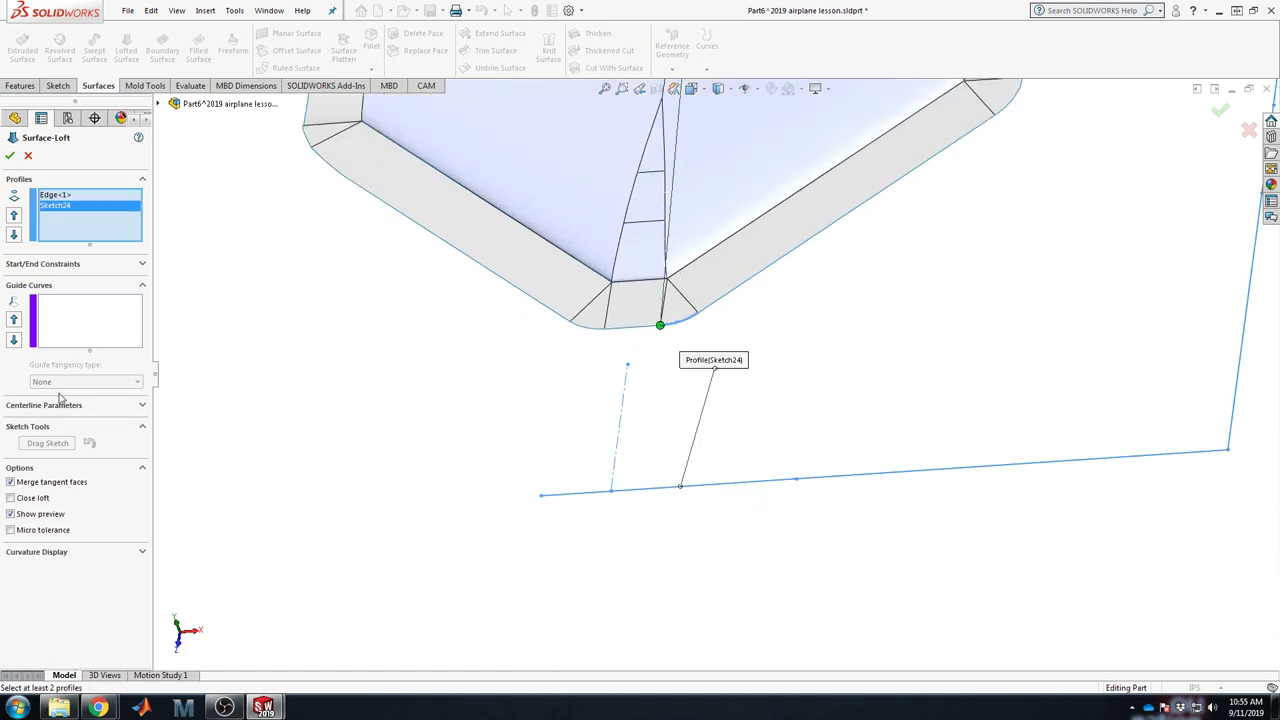
key(Delete)
right_click(62, 208)
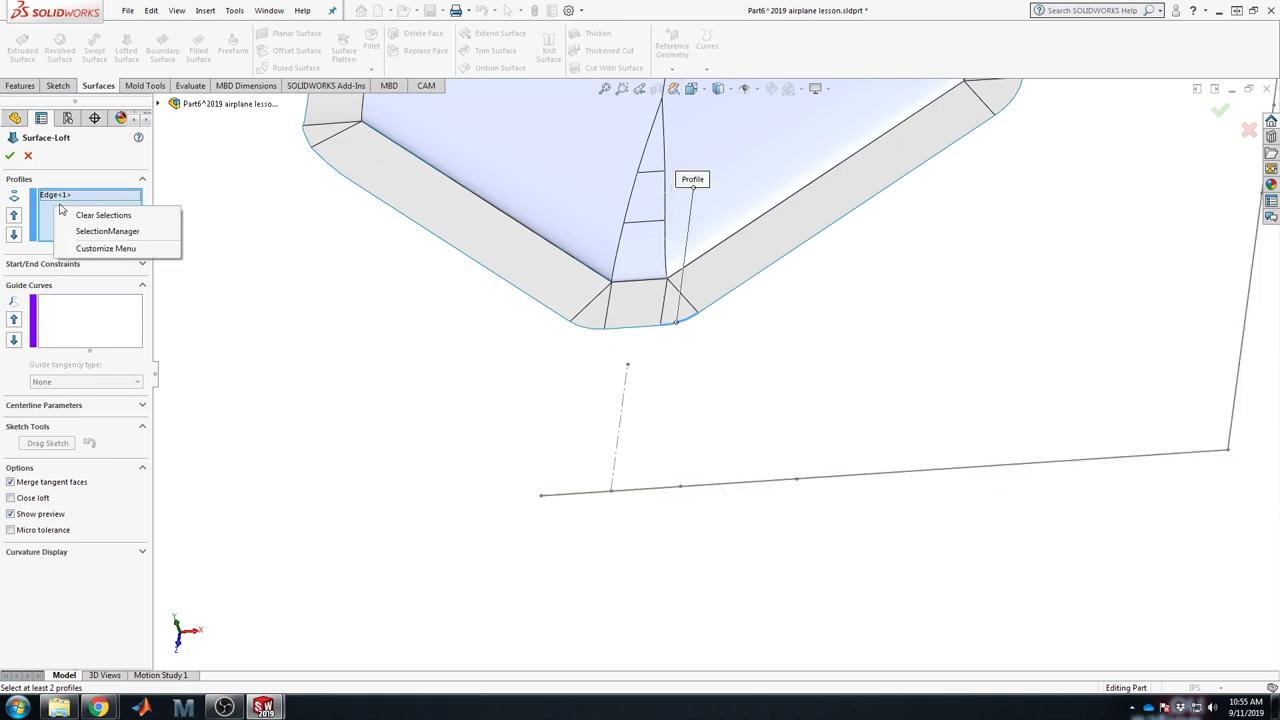
click(104, 232)
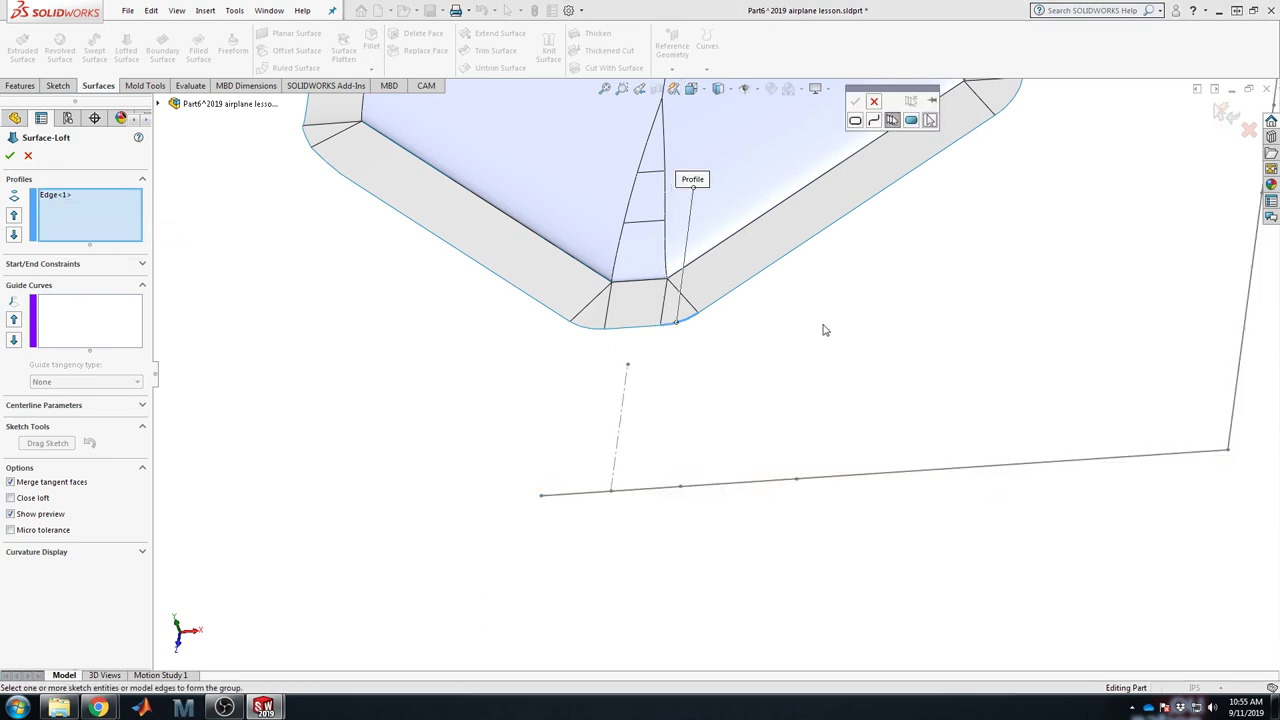
click(745, 482)
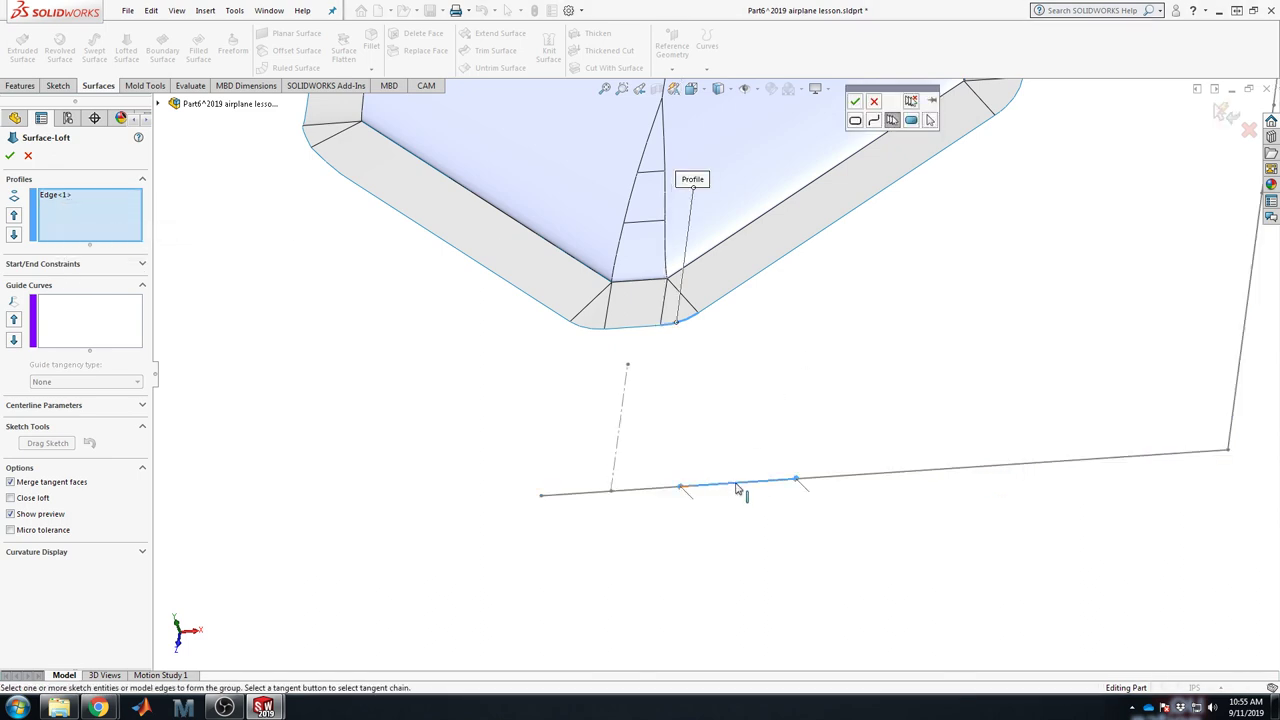
click(855, 104)
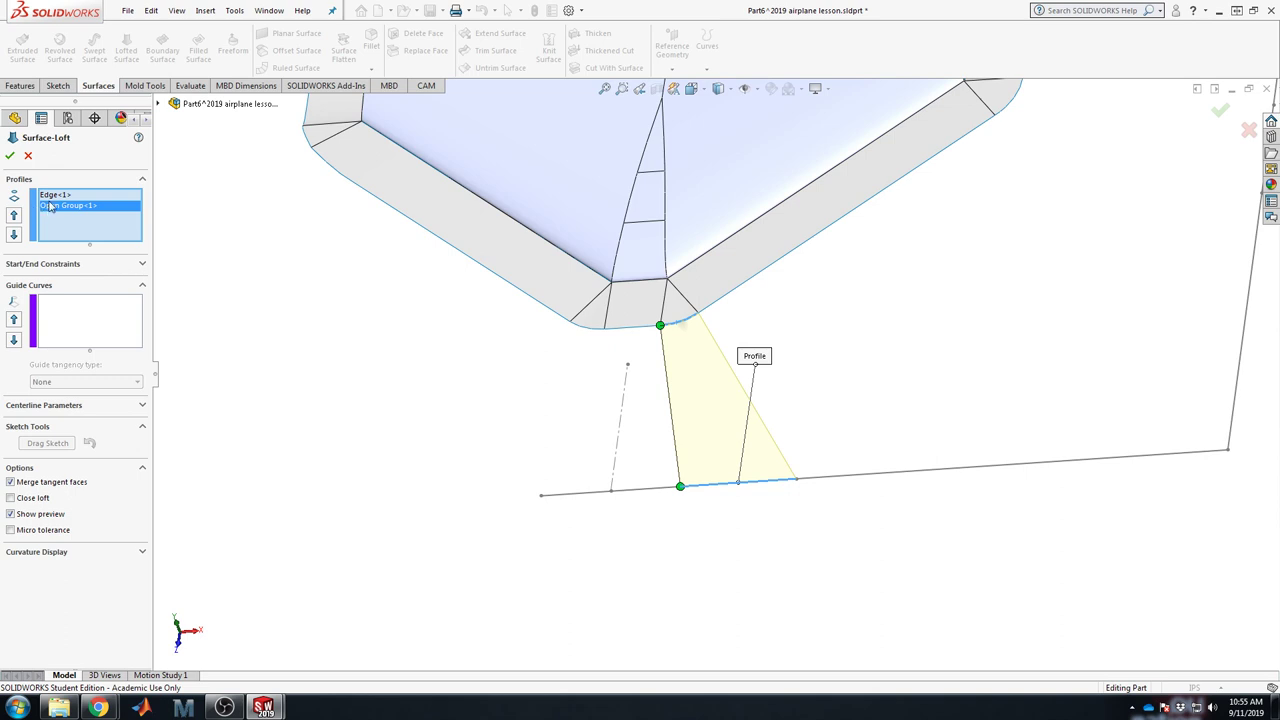
key(f)
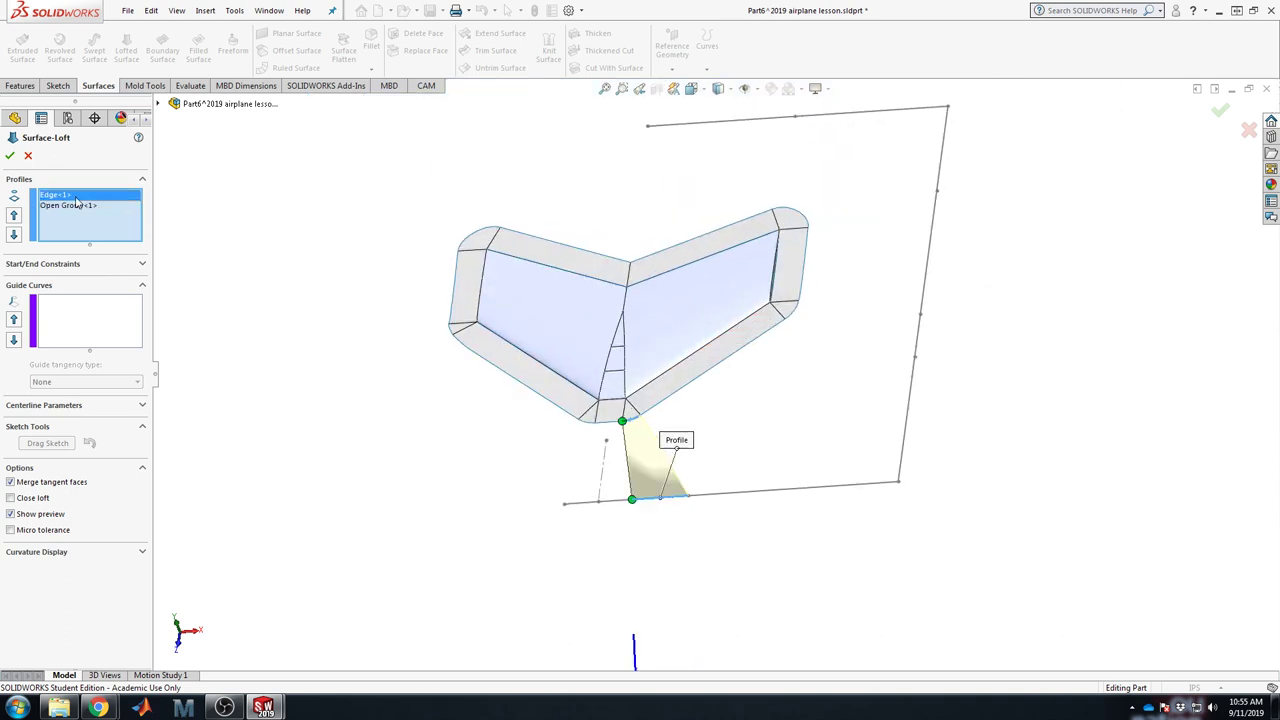
key(Delete)
Step: Group the parting surface's connected outer edges, from the wing's point around the right wingtip to the V notch, as the first loft profile
right_click(70, 200)
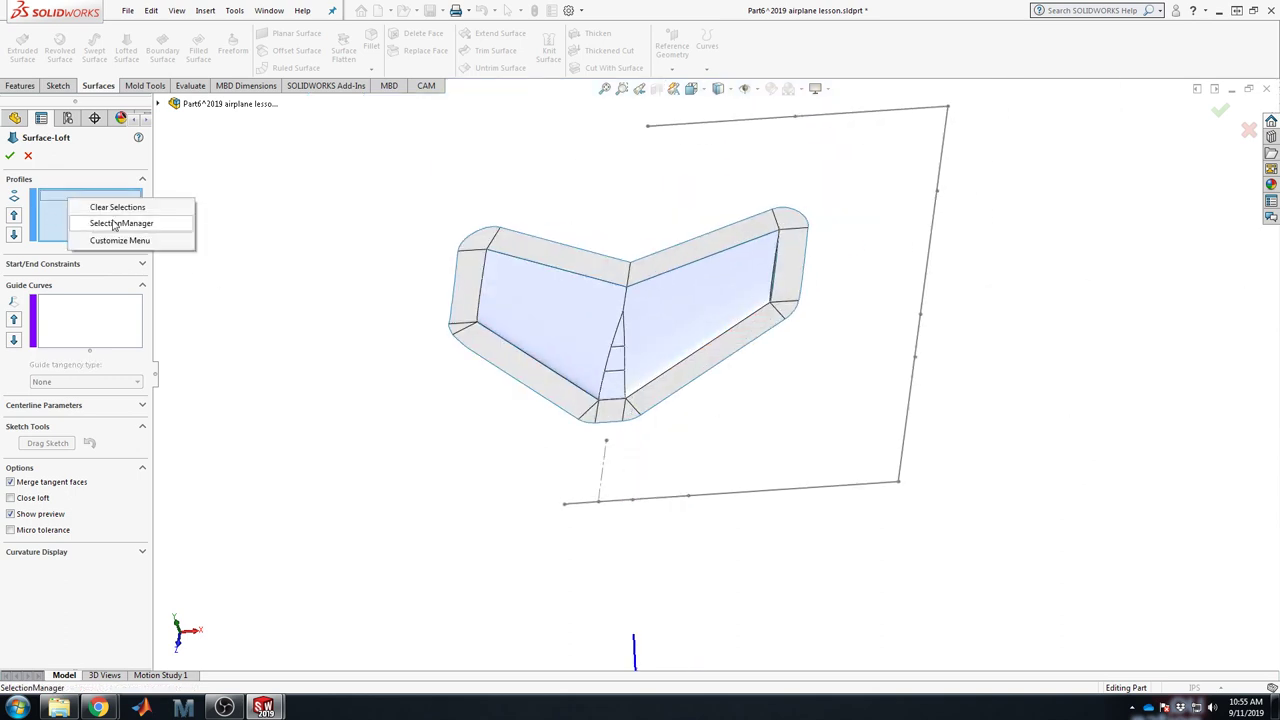
click(115, 225)
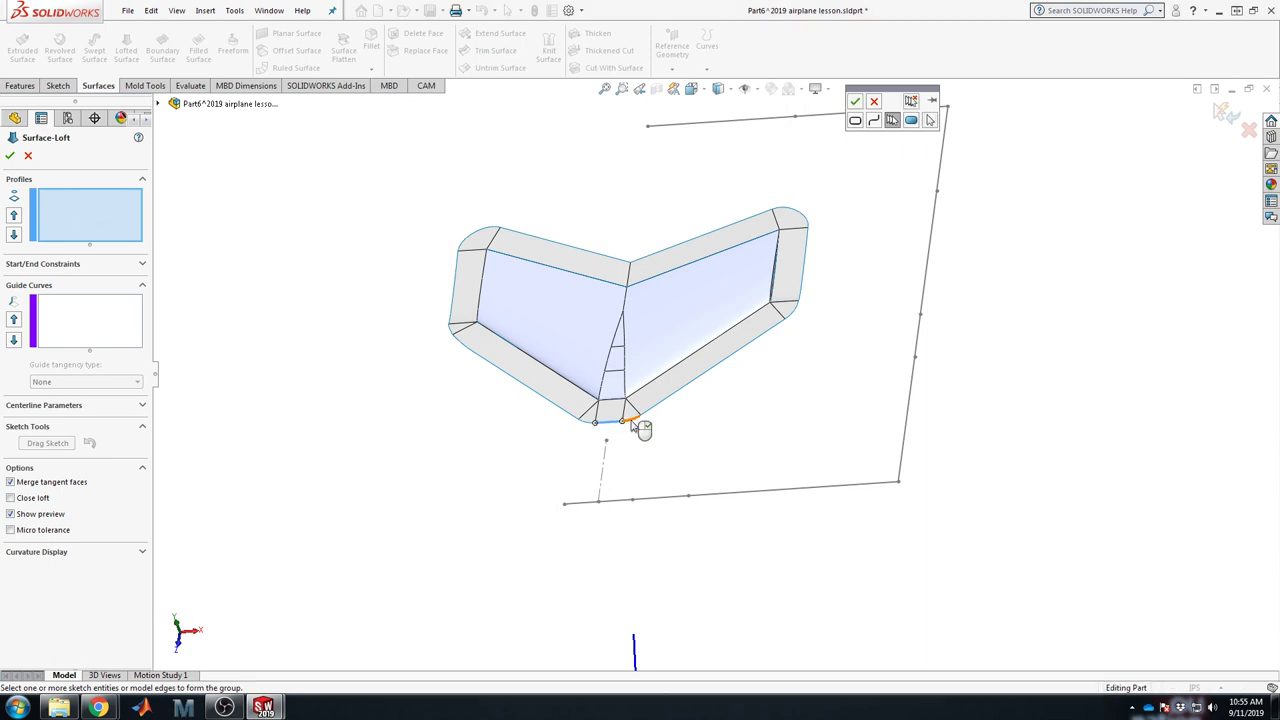
click(650, 408)
click(792, 312)
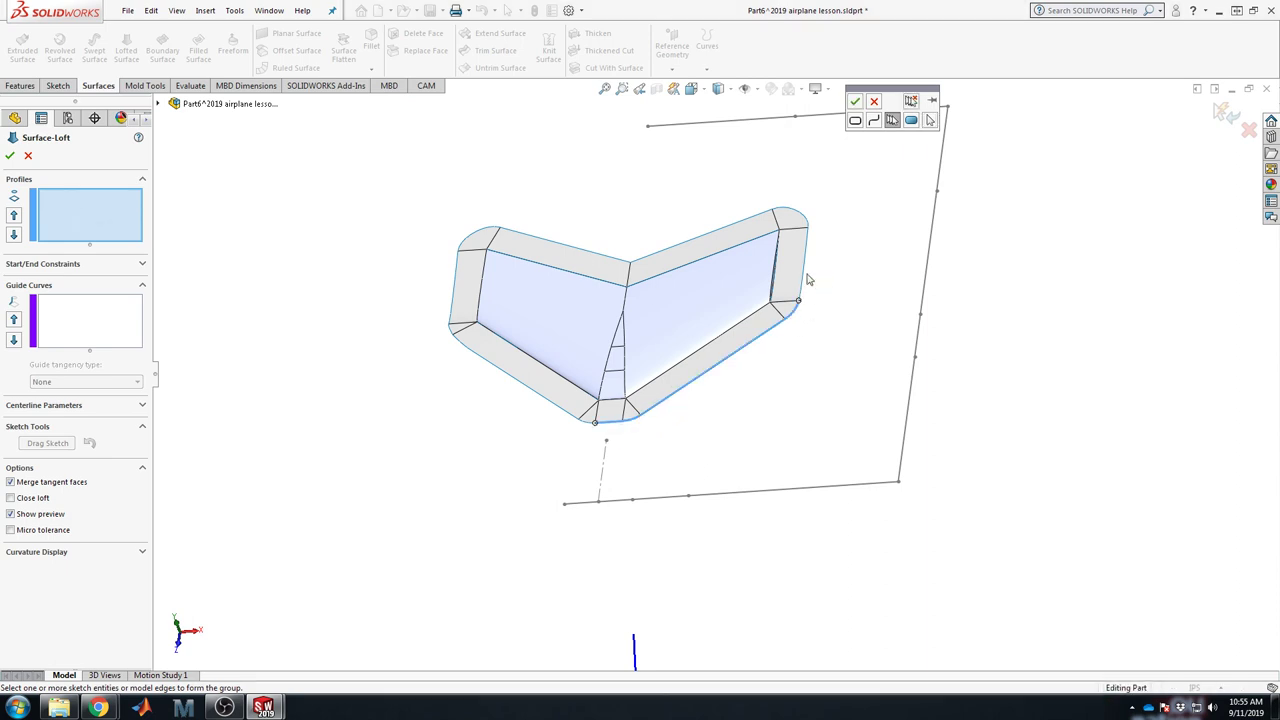
click(803, 272)
click(803, 218)
click(737, 224)
click(855, 101)
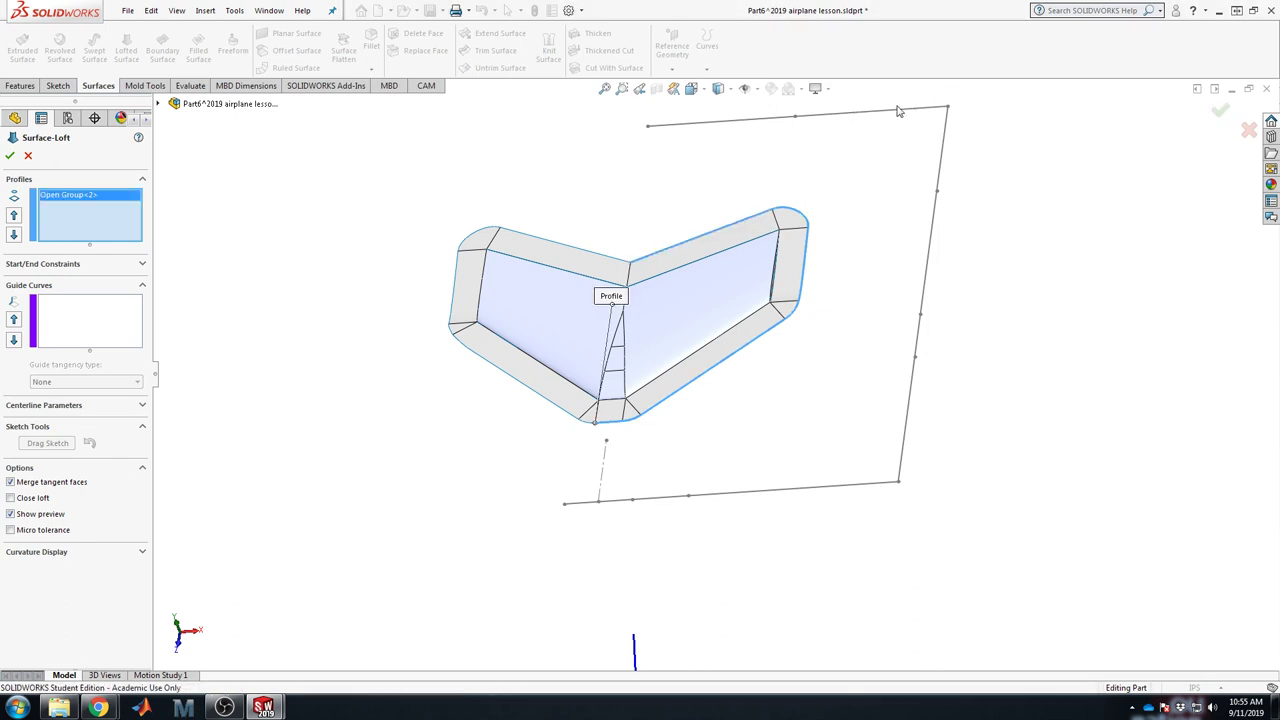
Step: Group the entire sketched outline chain, from the mirrored lower segment around to the upper centreline endpoint, as the second open loft profile
right_click(87, 218)
click(158, 240)
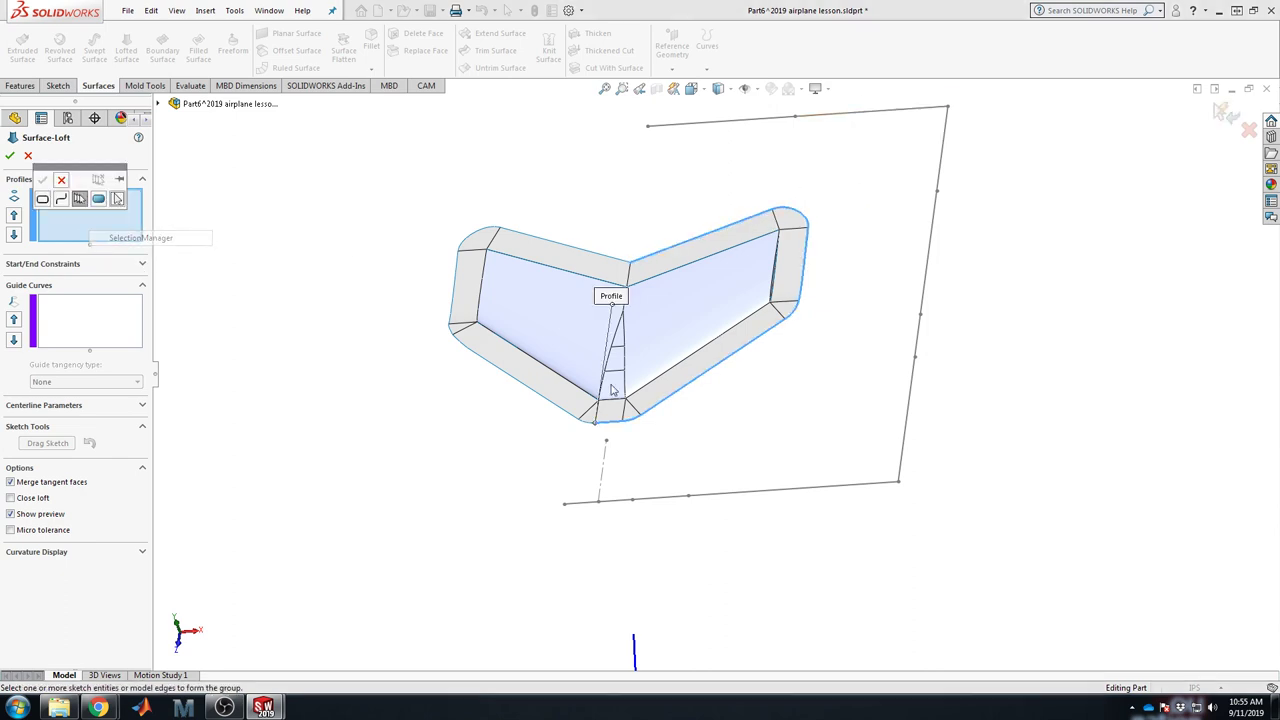
click(605, 504)
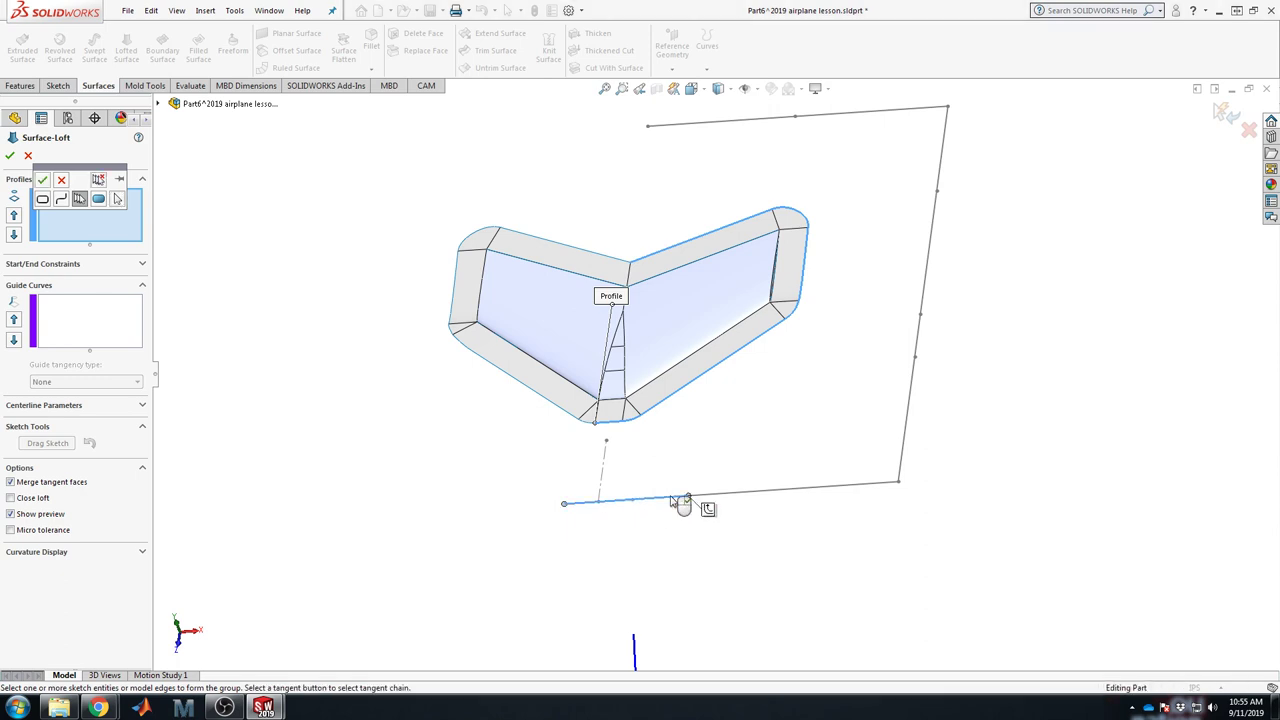
click(727, 502)
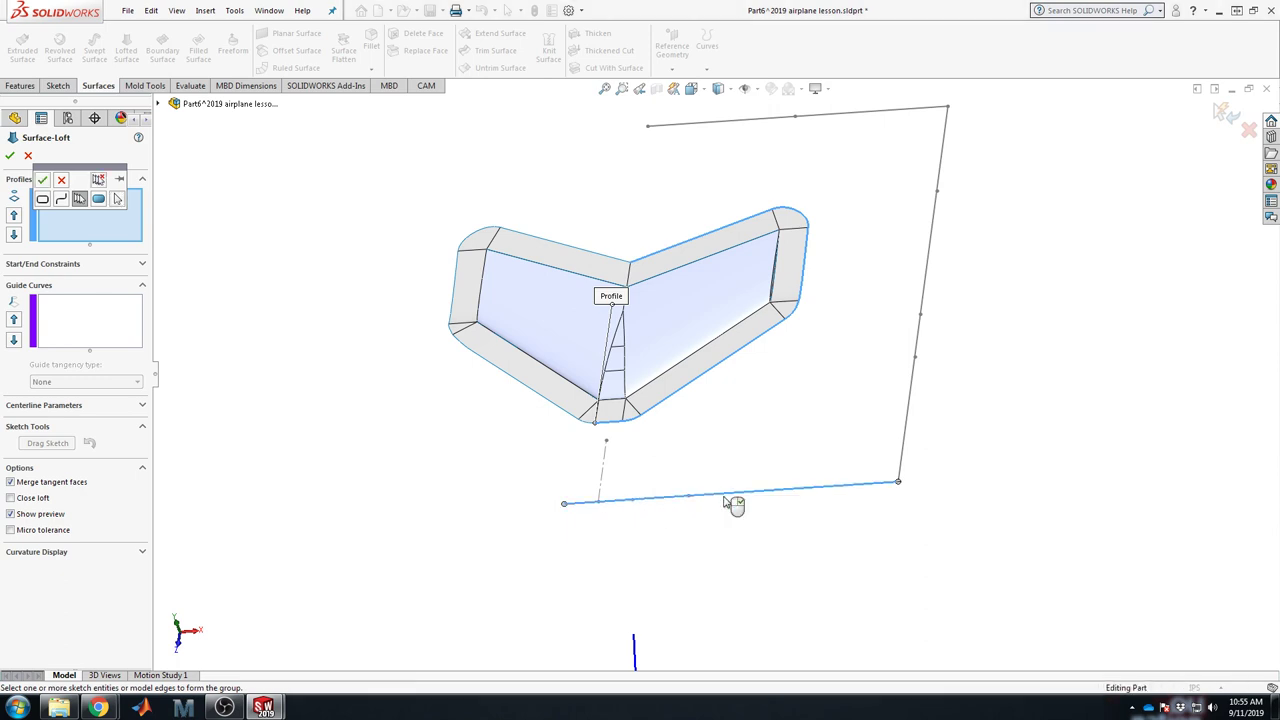
click(911, 412)
click(926, 300)
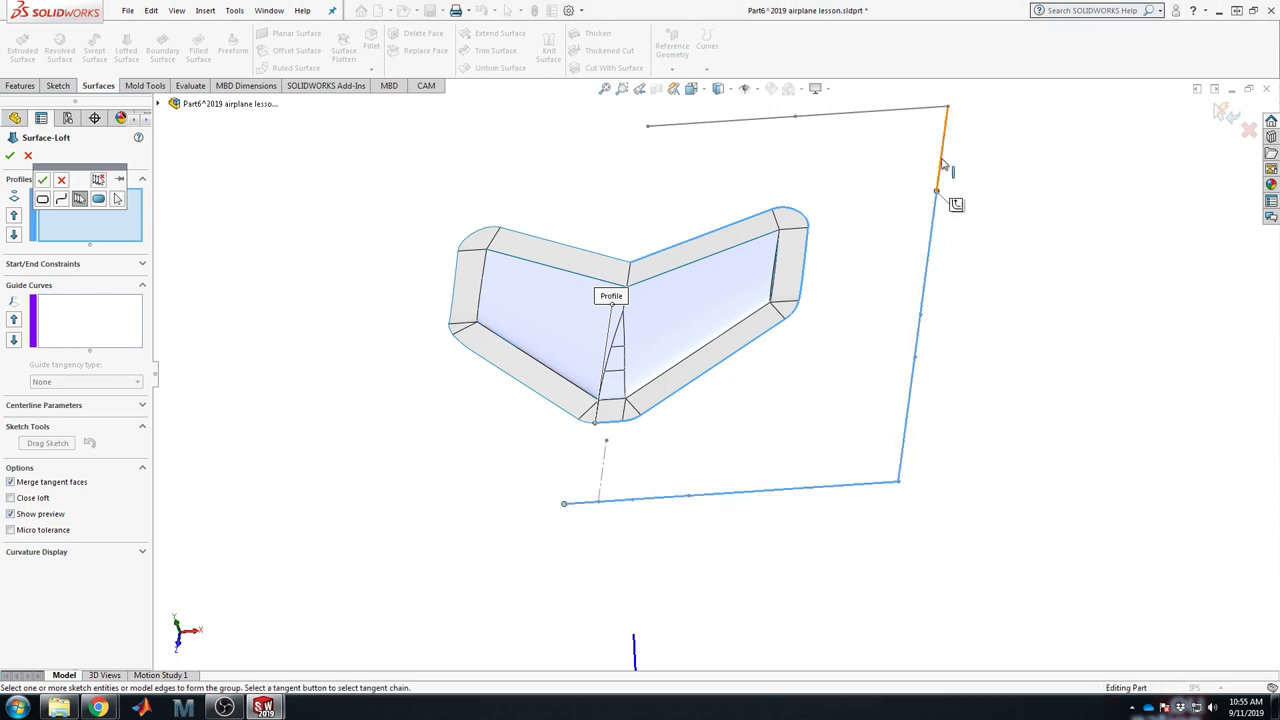
click(942, 165)
click(777, 118)
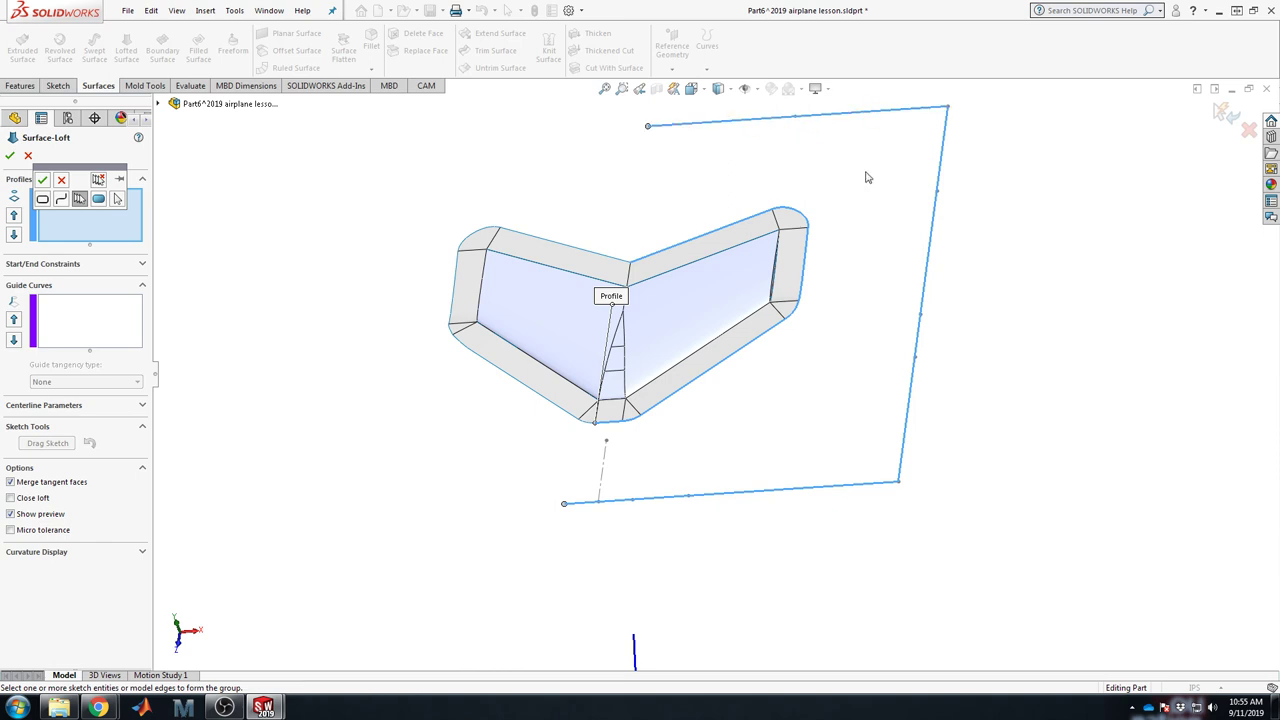
click(42, 180)
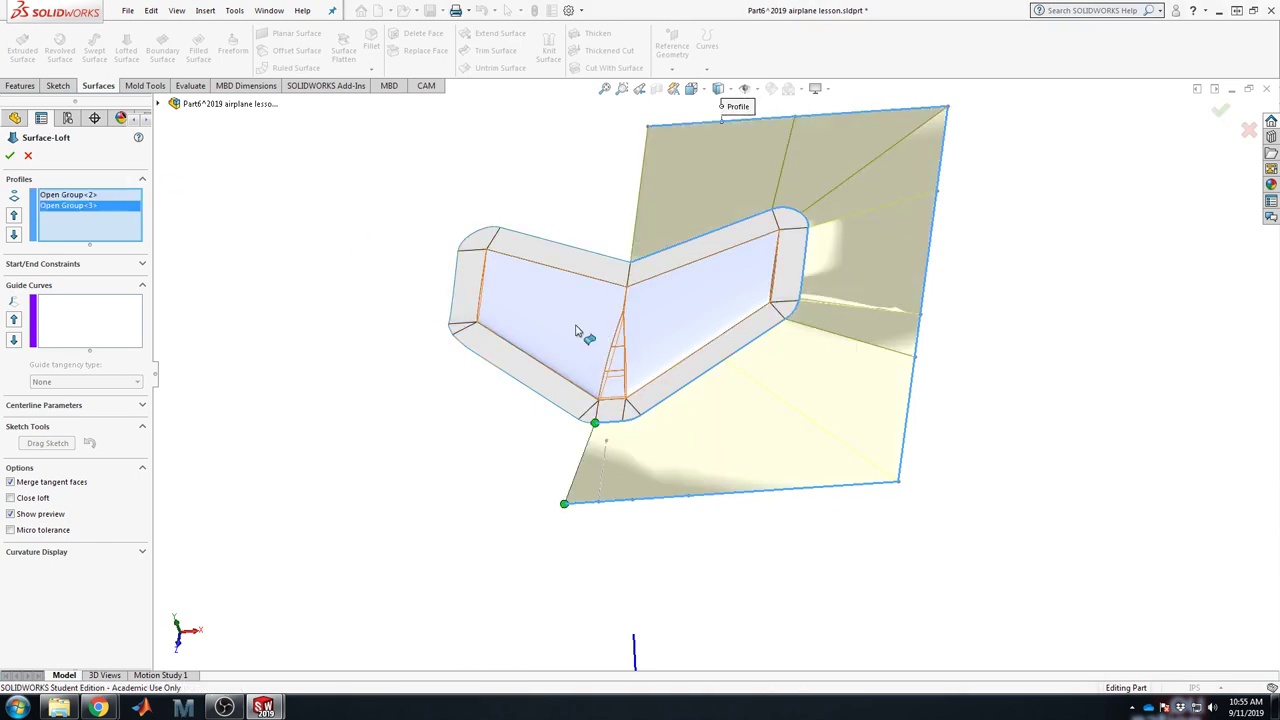
Step: Examine the loft preview's smoothness between the right wingtip's rounded corners and the outline
middle_drag(764, 385, 657, 297)
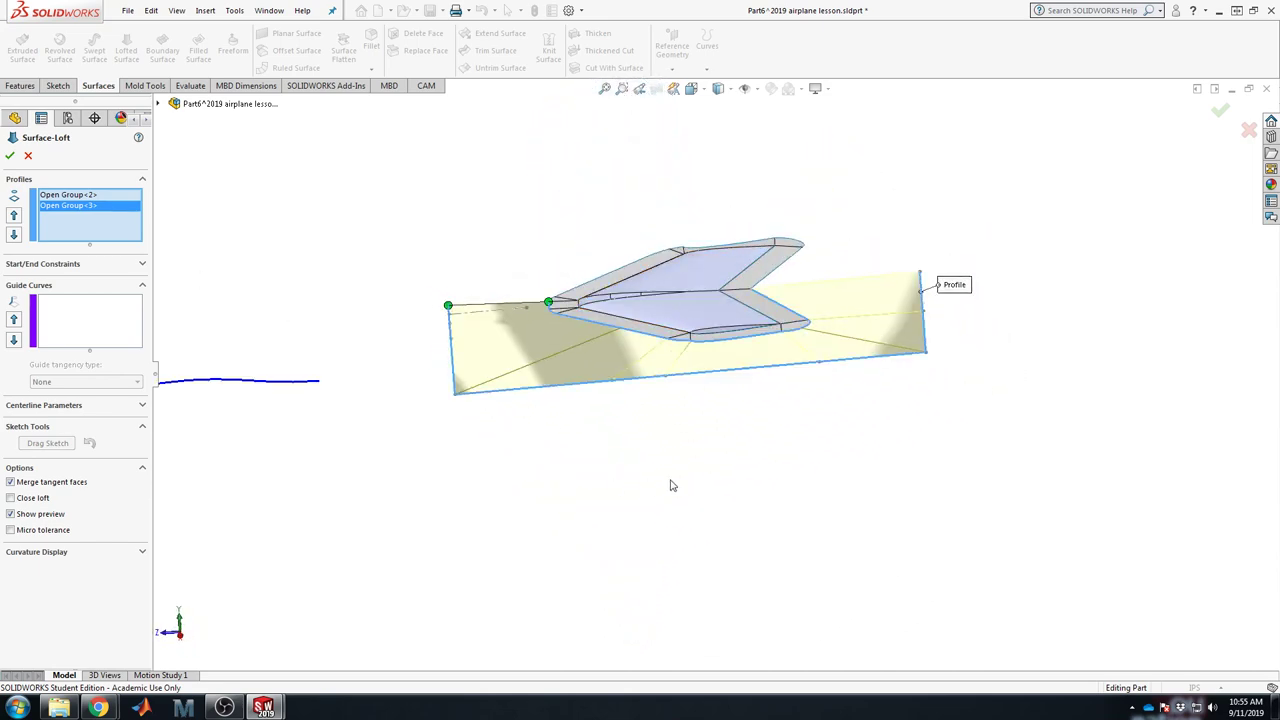
scroll(697, 343, down, 5)
middle_drag(780, 371, 632, 384)
scroll(886, 214, down, 10)
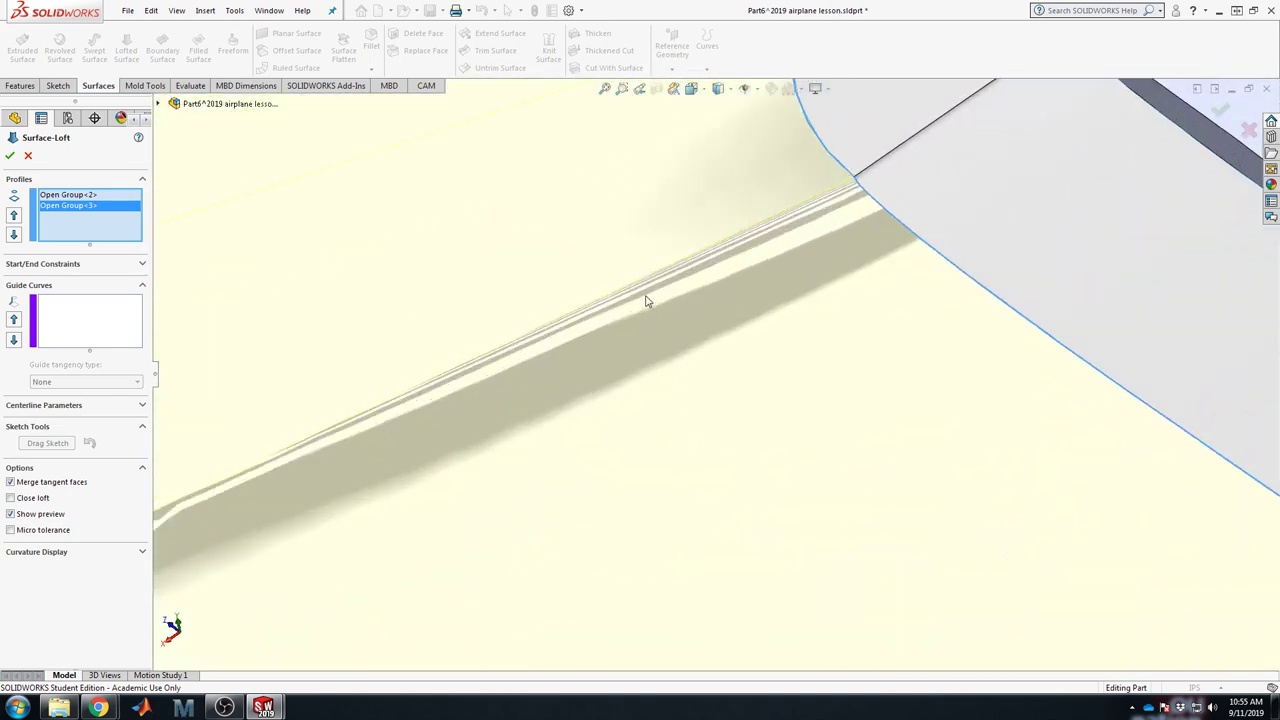
scroll(909, 389, up, 10)
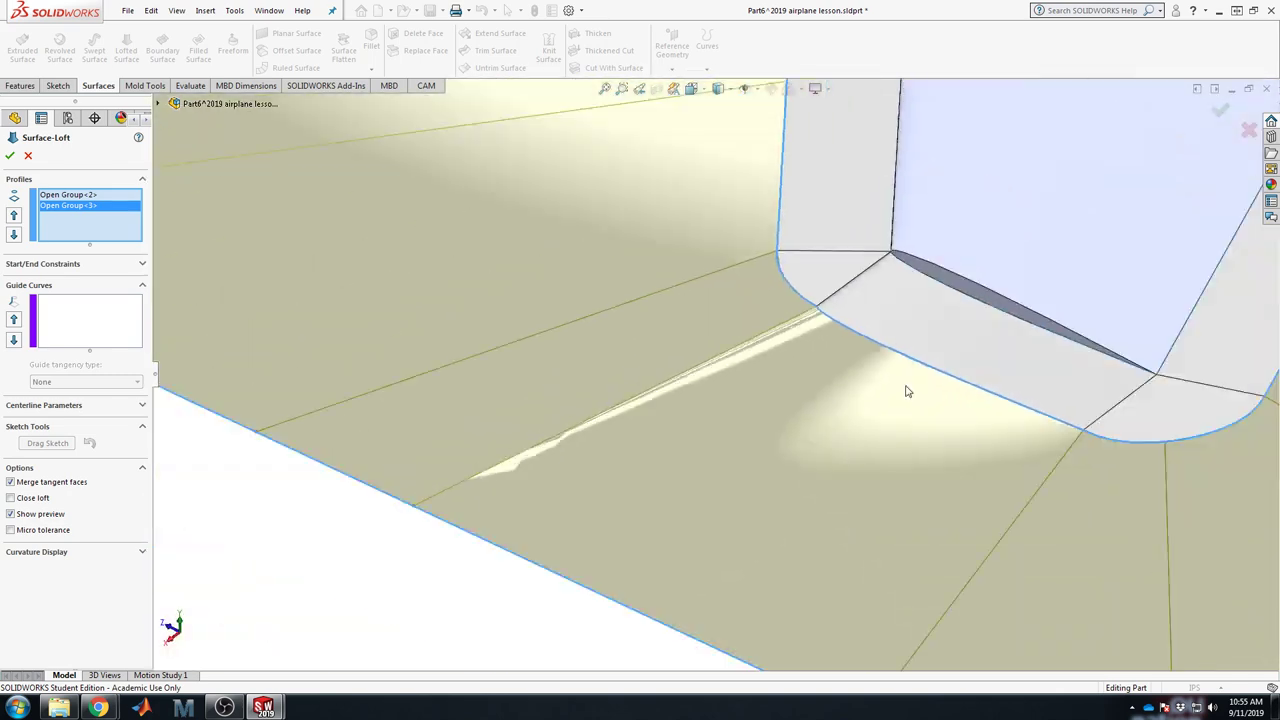
middle_drag(809, 409, 829, 443)
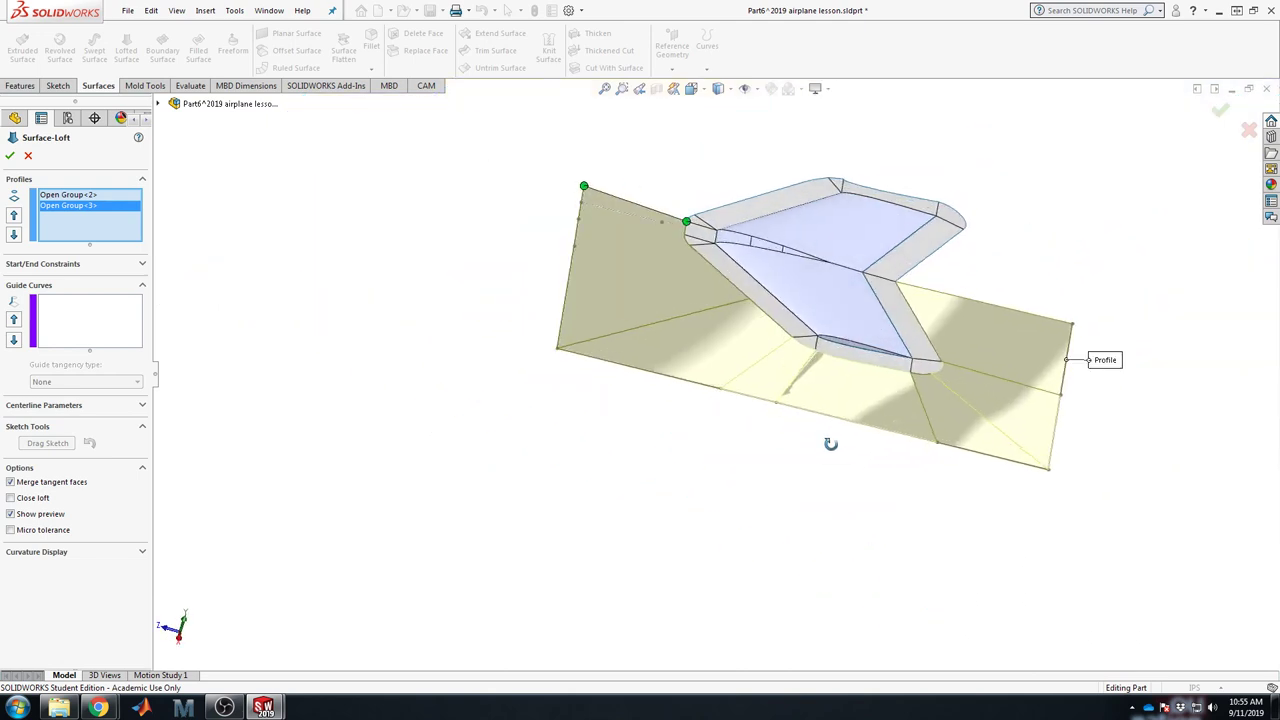
scroll(802, 383, down, 5)
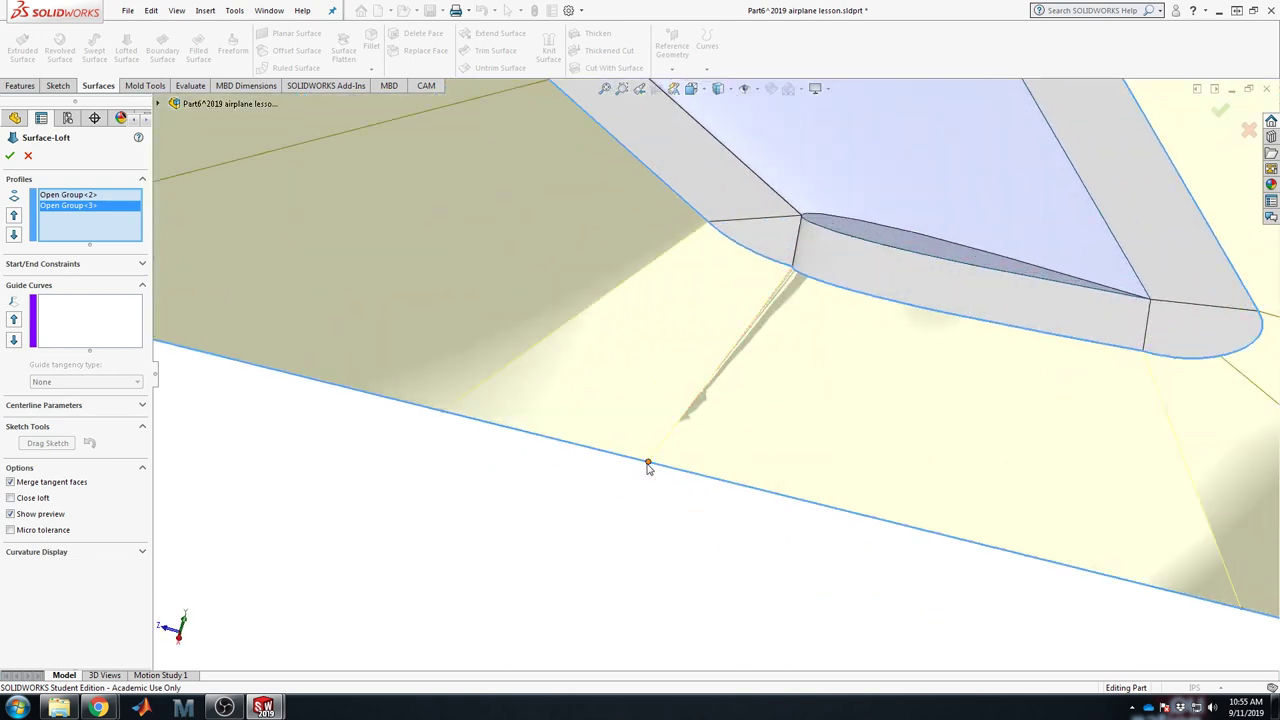
click(648, 467)
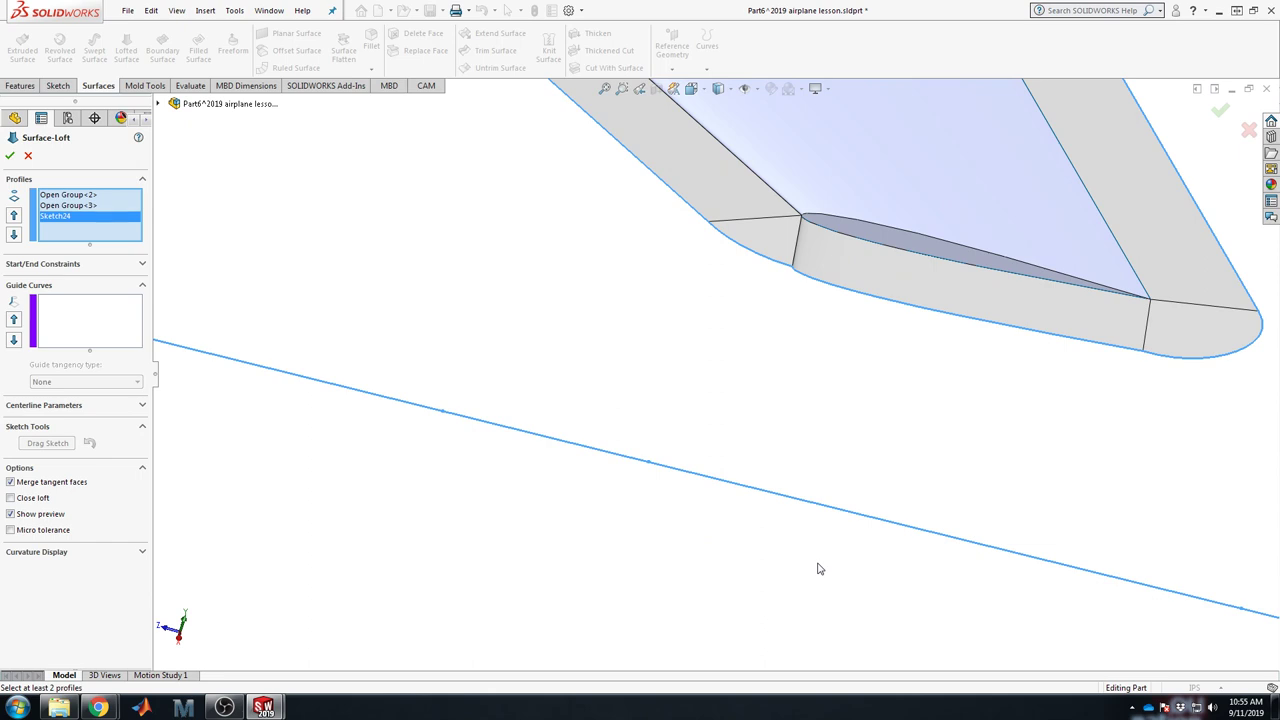
scroll(818, 568, up, 5)
middle_drag(823, 557, 776, 516)
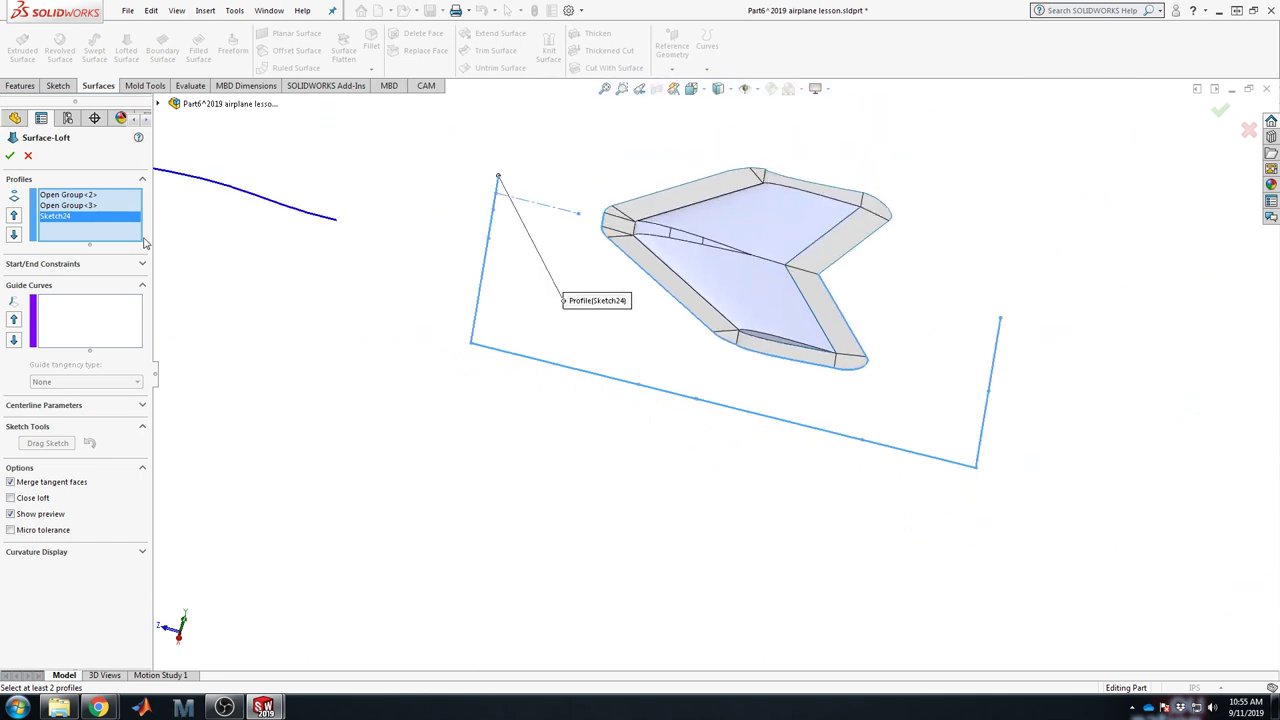
key(Delete)
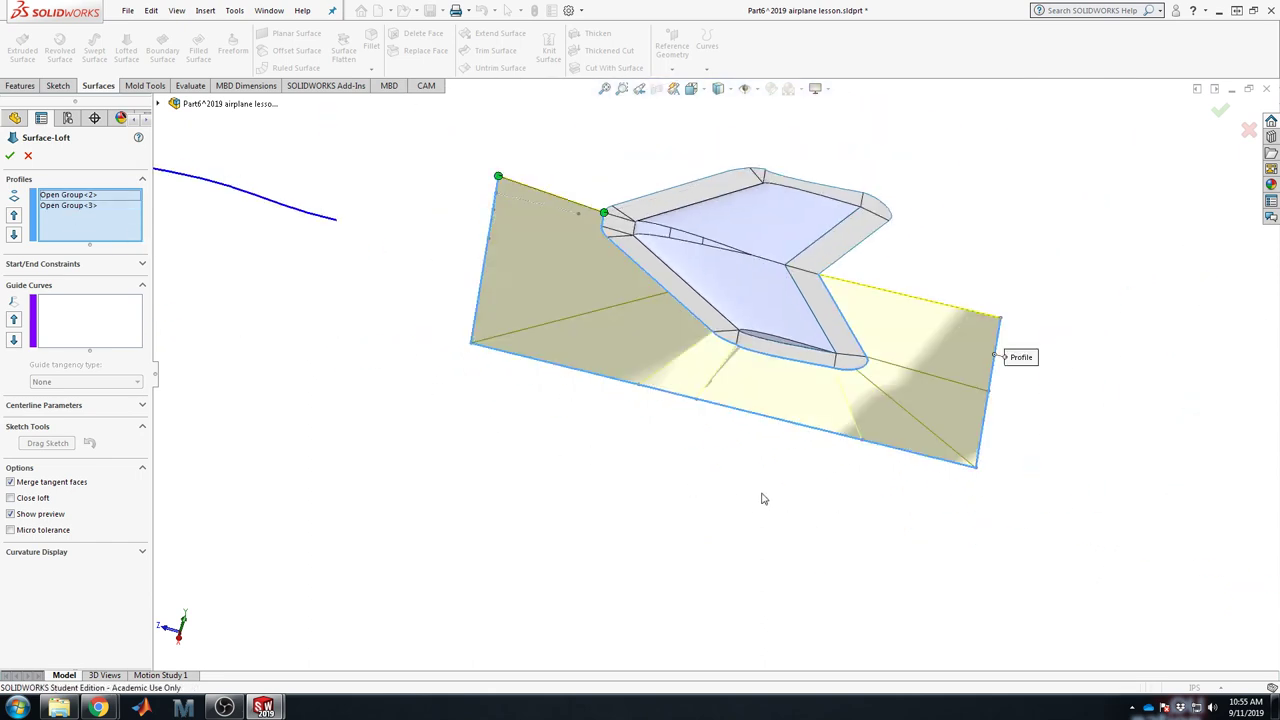
Step: Show all loft connectors and slide the outline end of the wingtip's leading corner connector toward the trailing edge, about midway between its neighbours
middle_drag(762, 498, 715, 509)
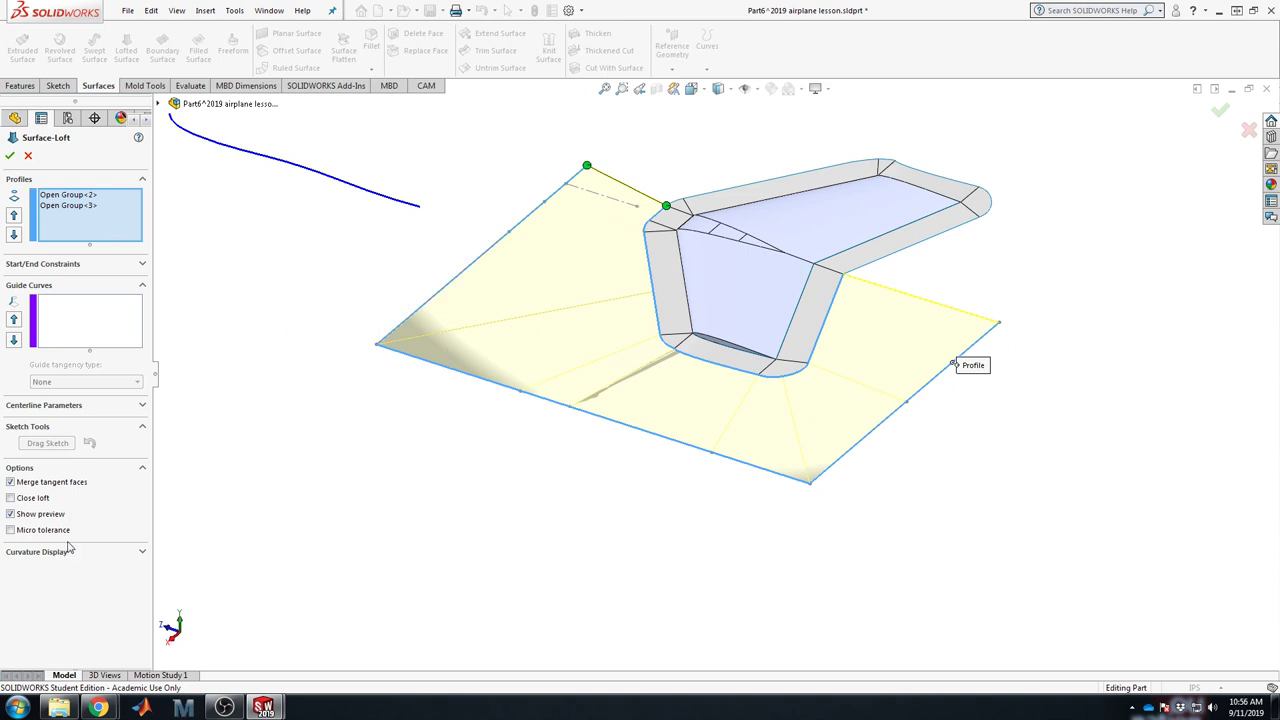
right_click(615, 290)
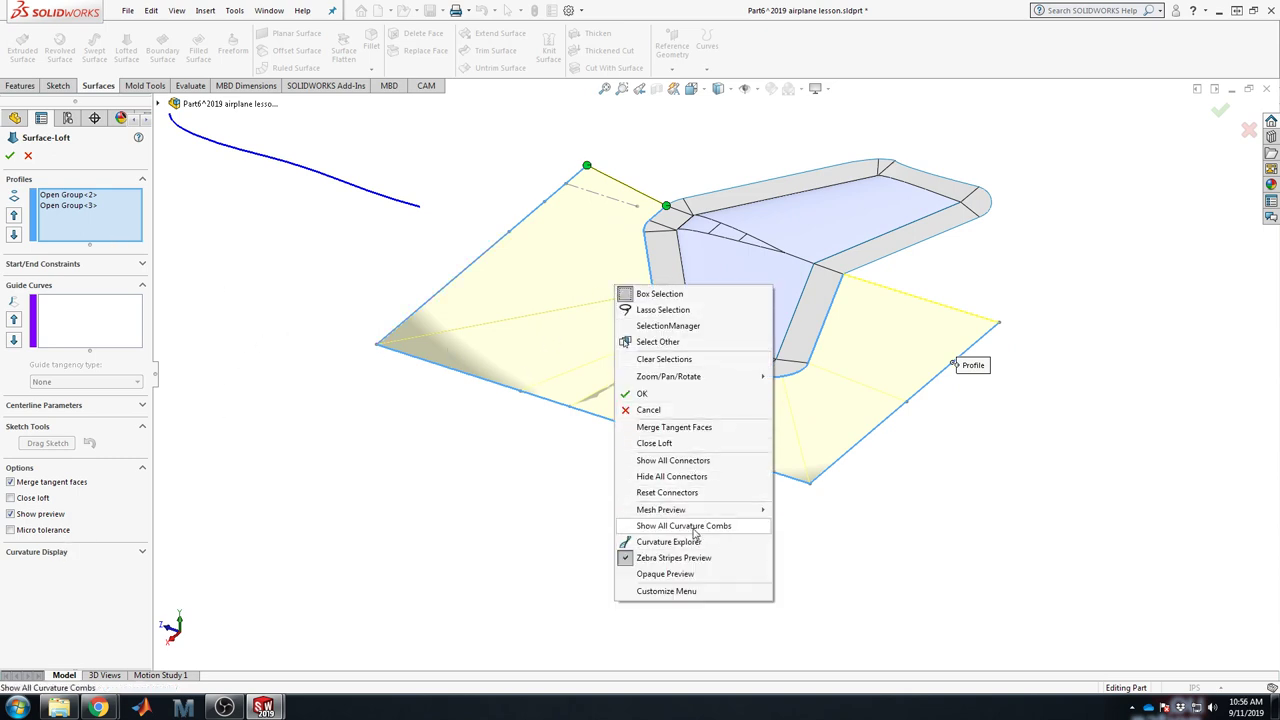
click(693, 461)
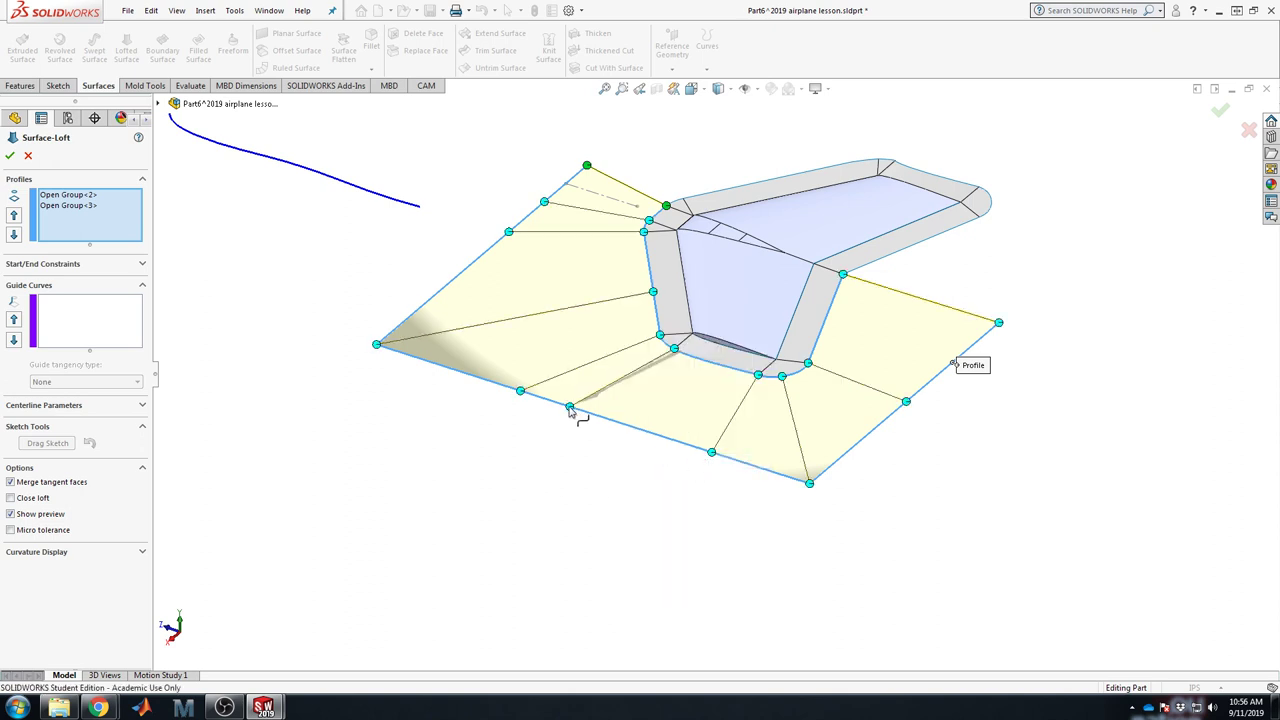
drag(570, 412, 623, 426)
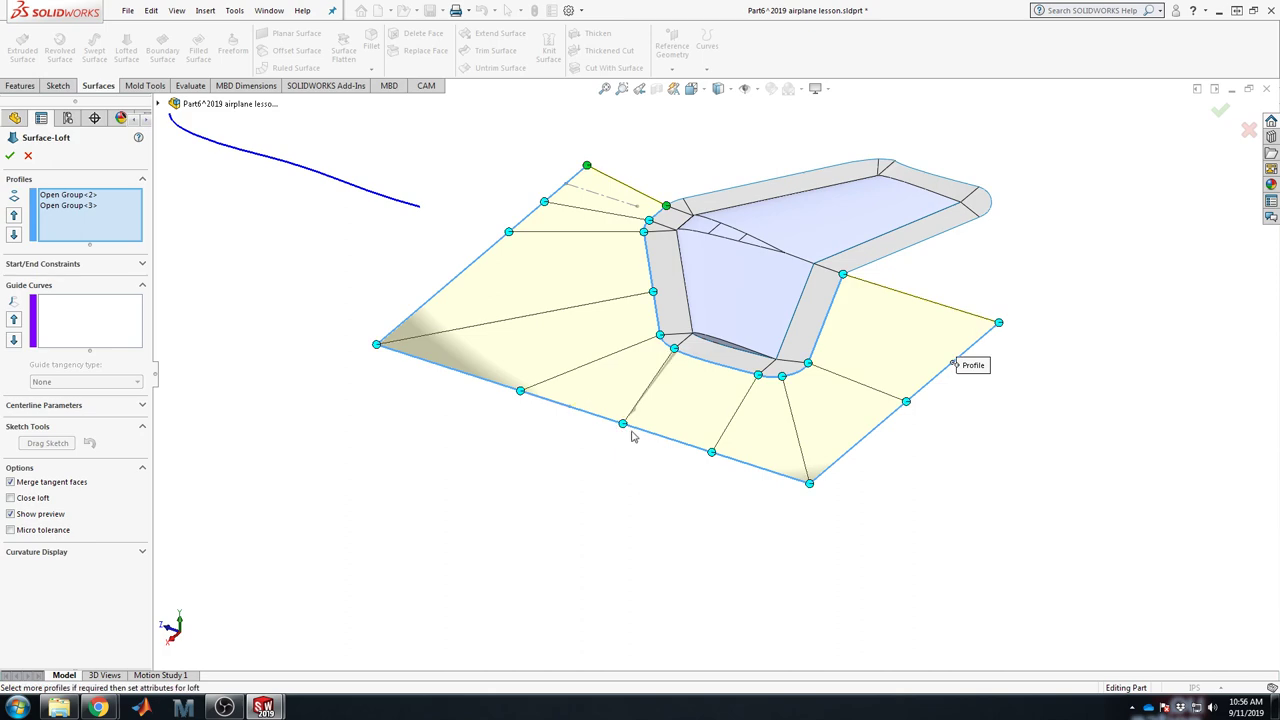
Step: Slide the outline end of the wingtip's leading corner connector back slightly toward the leading edge and complete the surface loft
scroll(631, 436, down, 5)
middle_drag(722, 375, 711, 249)
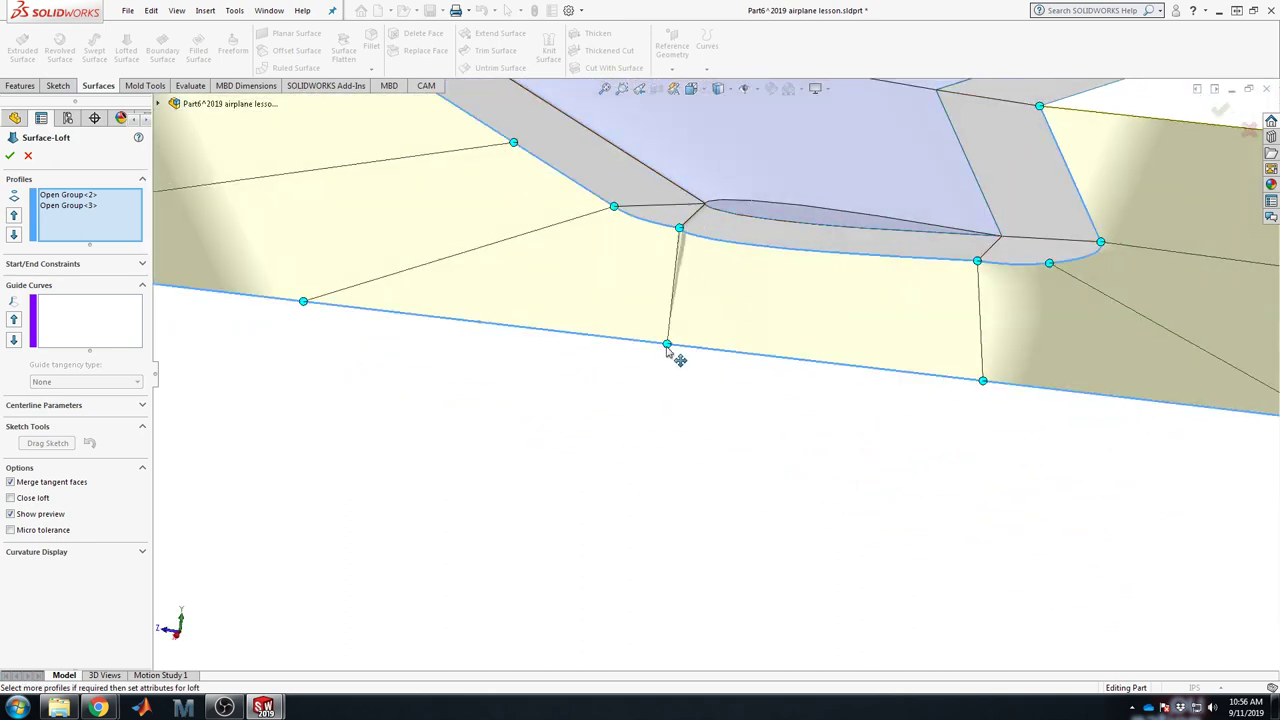
drag(668, 350, 594, 348)
key(f)
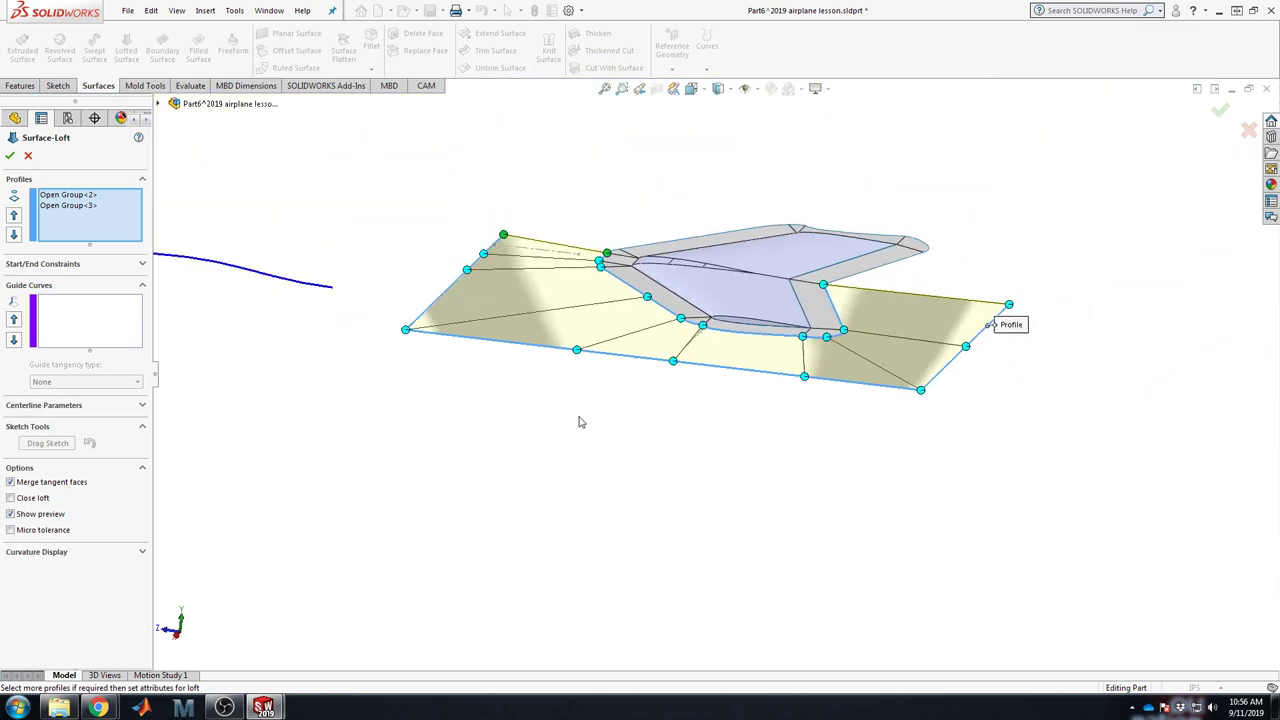
middle_drag(578, 422, 534, 486)
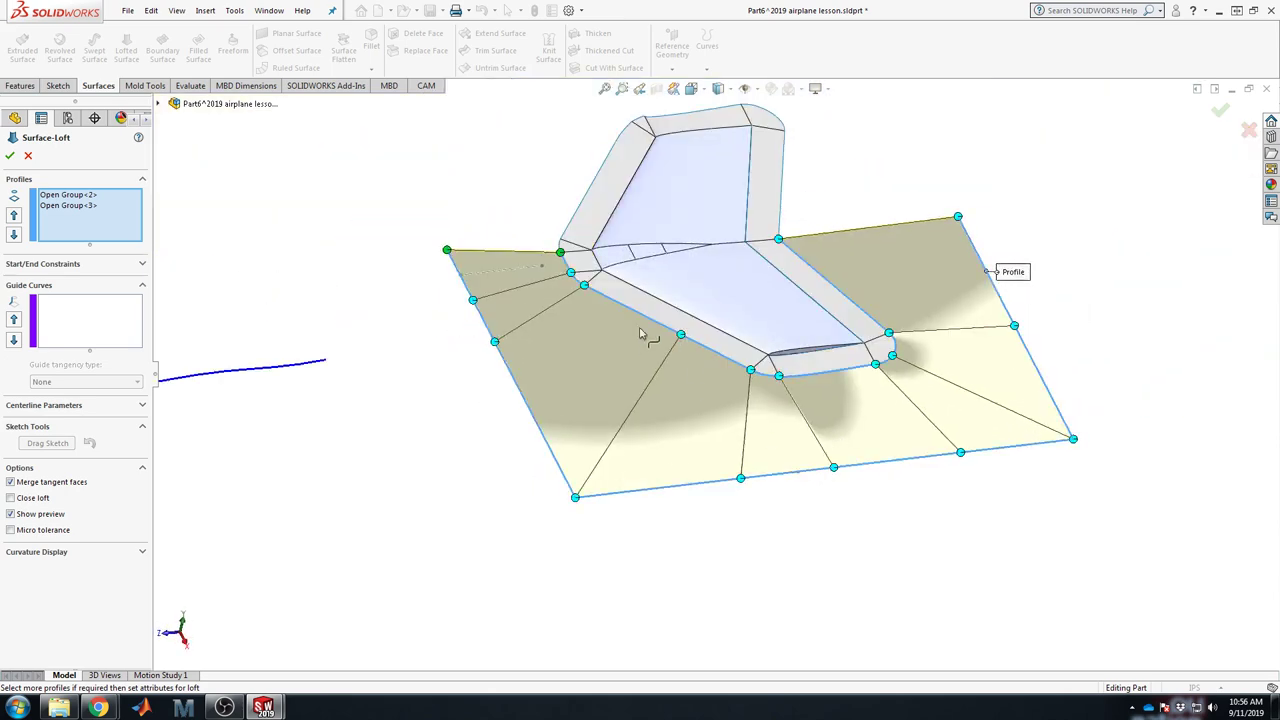
middle_drag(537, 333, 540, 401)
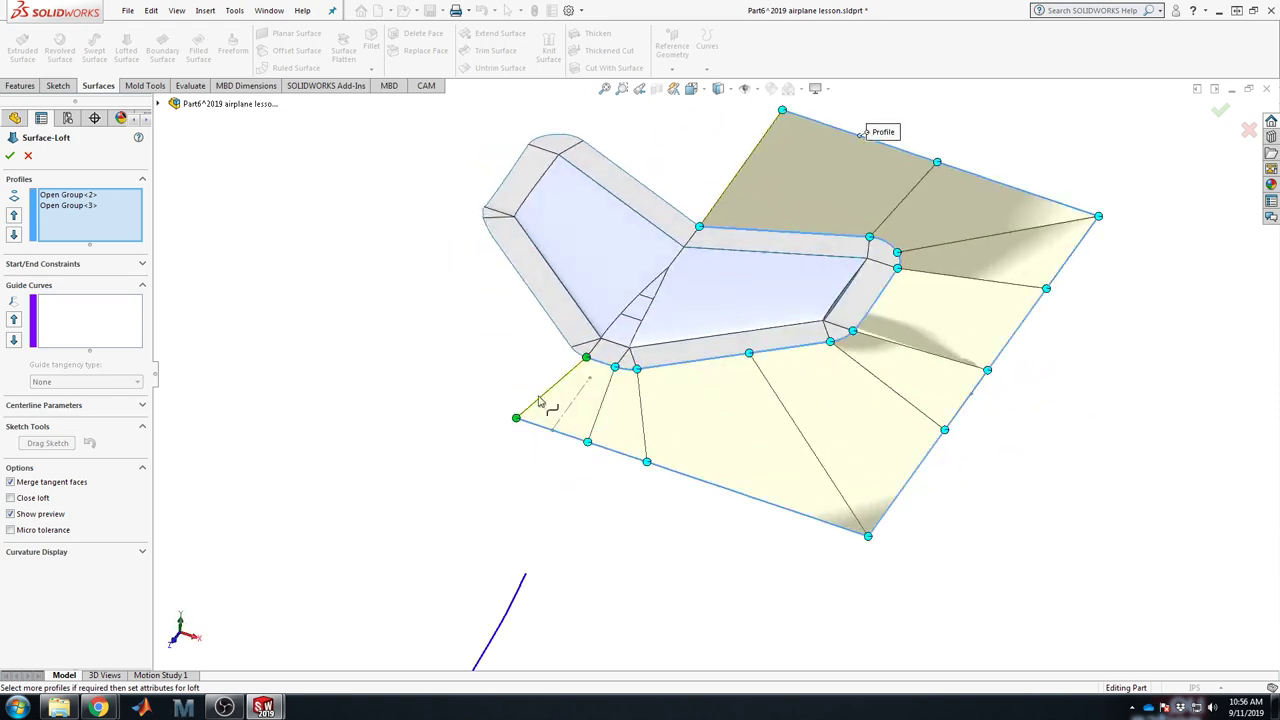
click(28, 157)
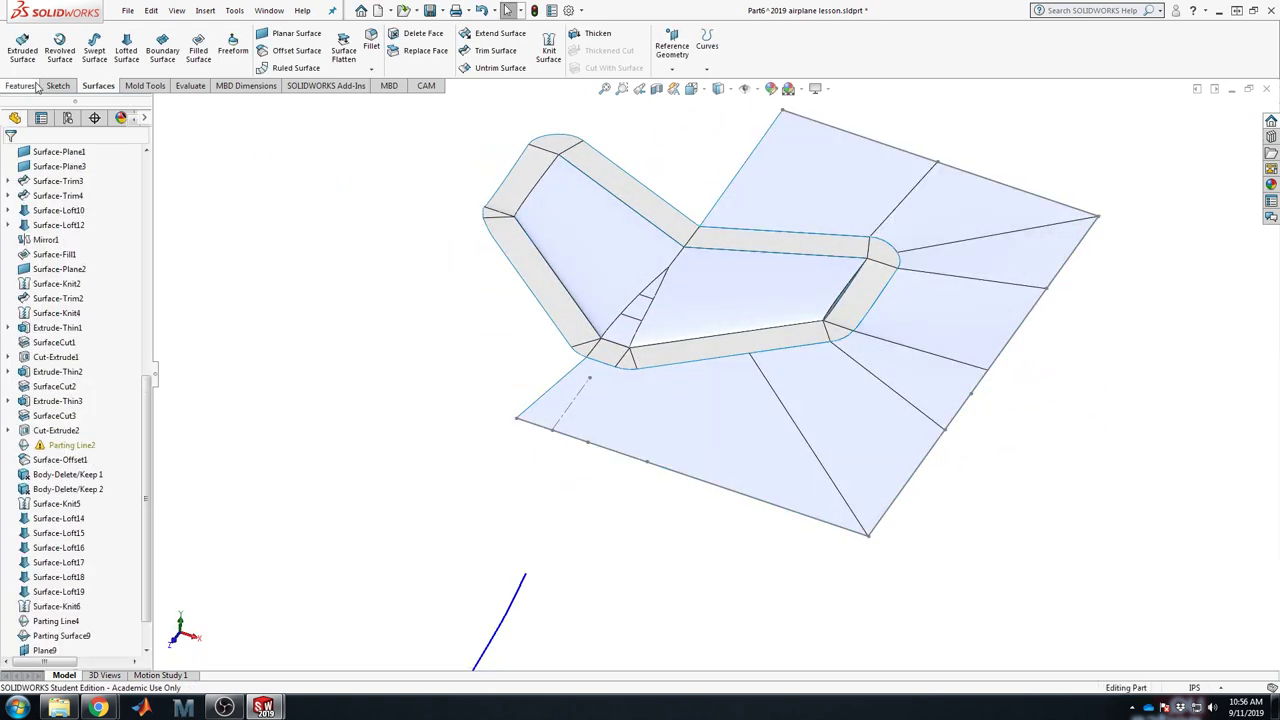
Step: Trim the lofted surface with the Right Plane, keeping the large portion on the right wing's side
click(512, 54)
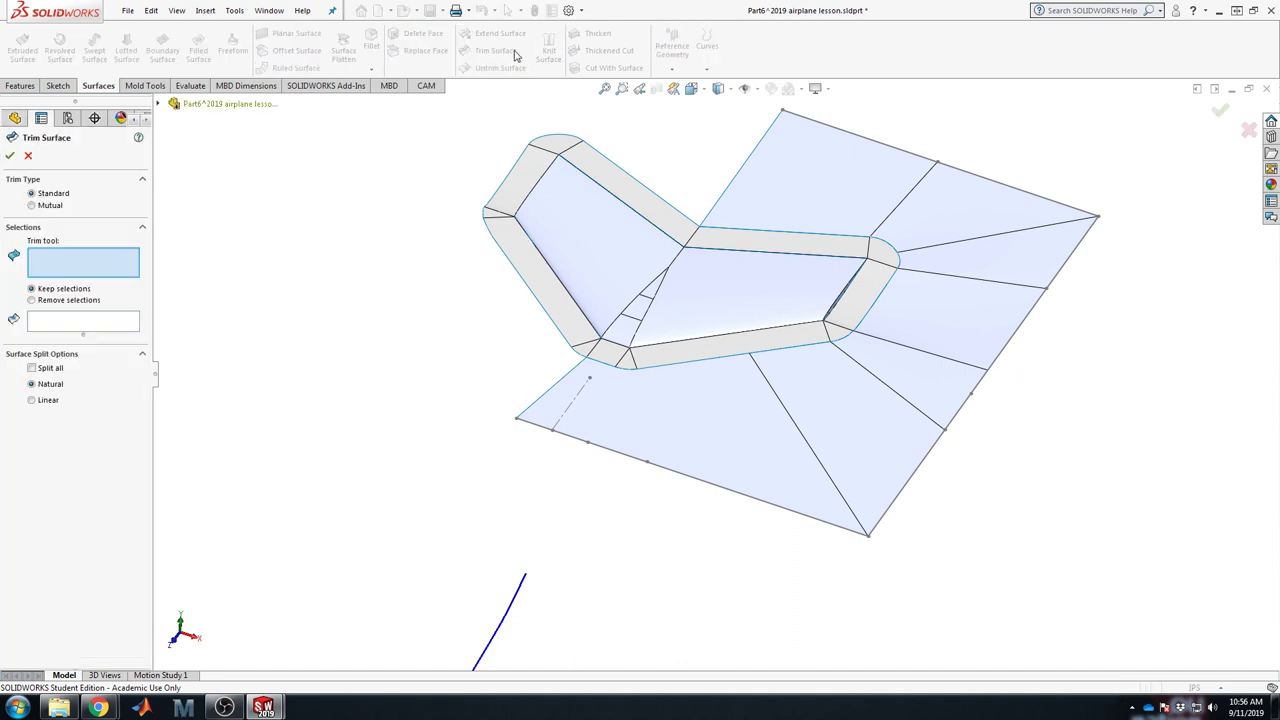
click(172, 104)
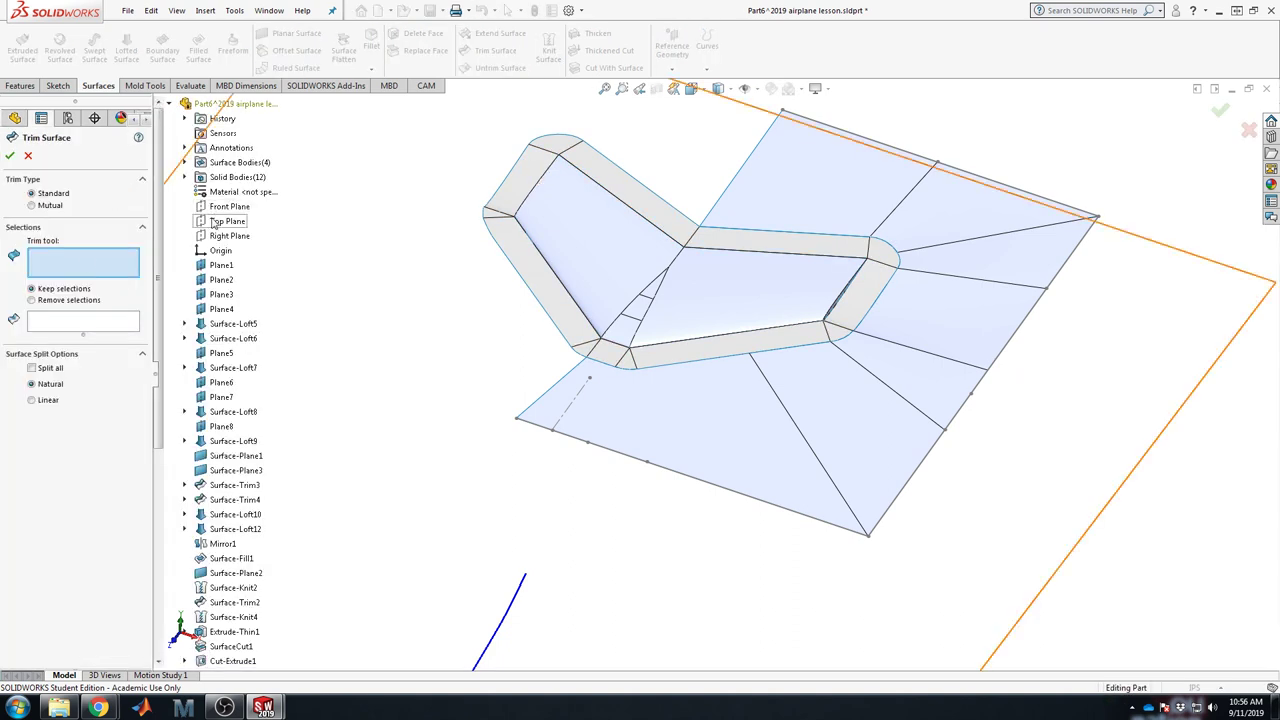
click(229, 235)
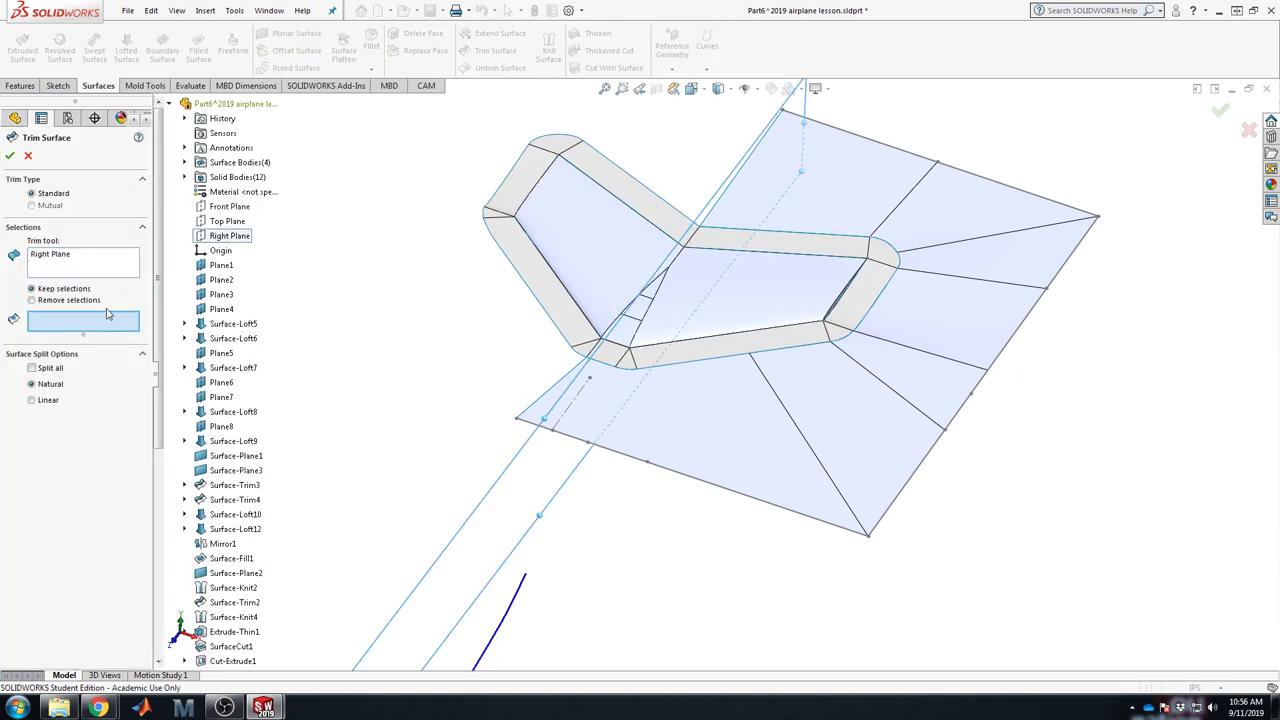
click(720, 437)
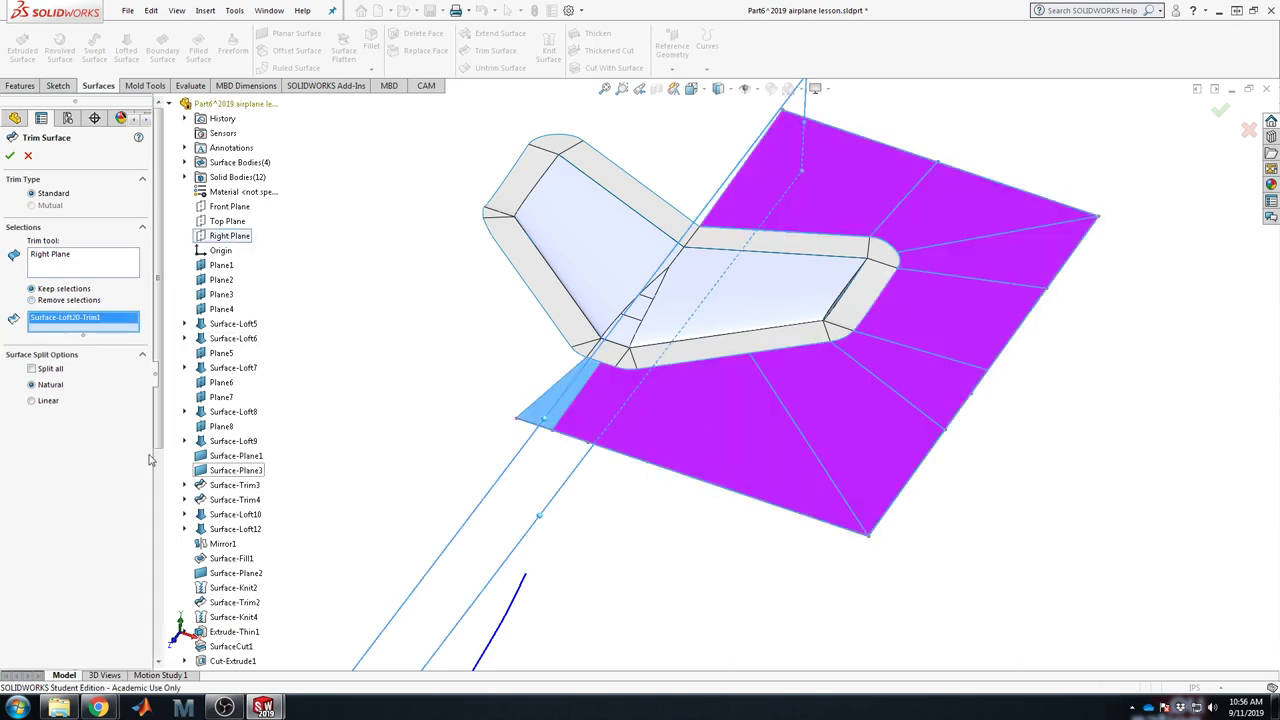
Step: Mirror the trimmed surface body about the Right Plane without knitting the surfaces
click(20, 85)
click(490, 67)
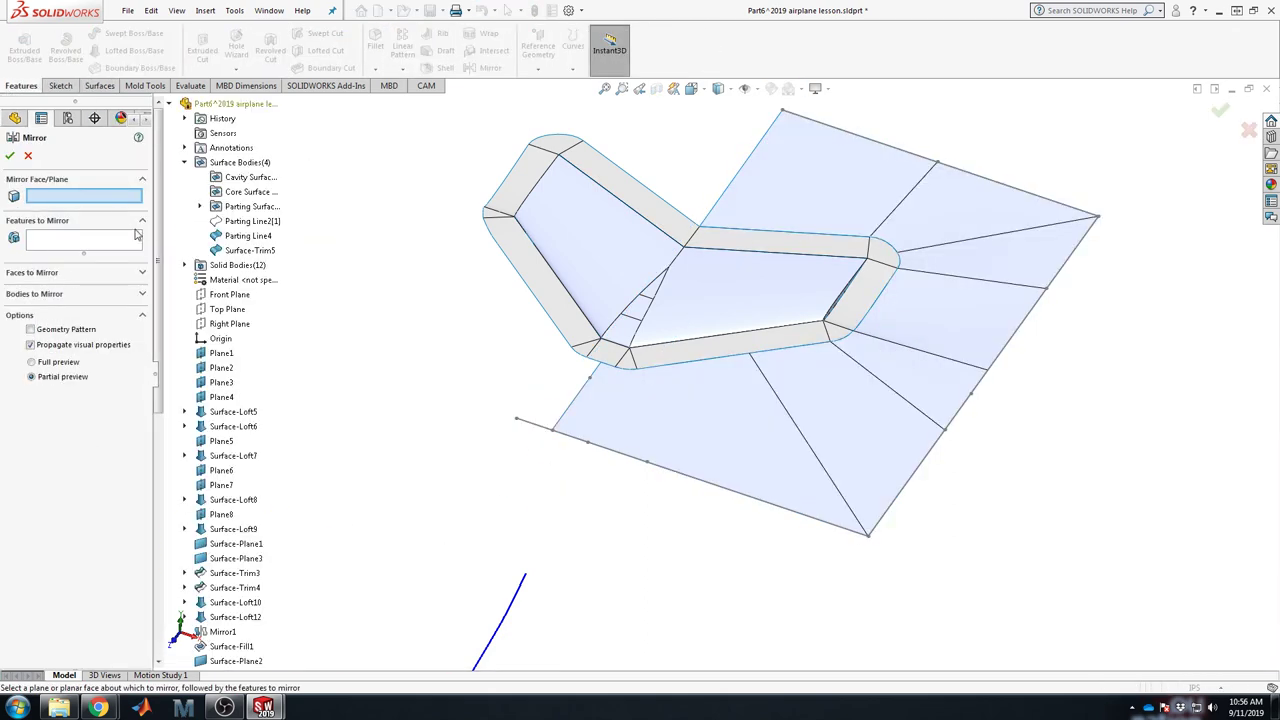
click(226, 323)
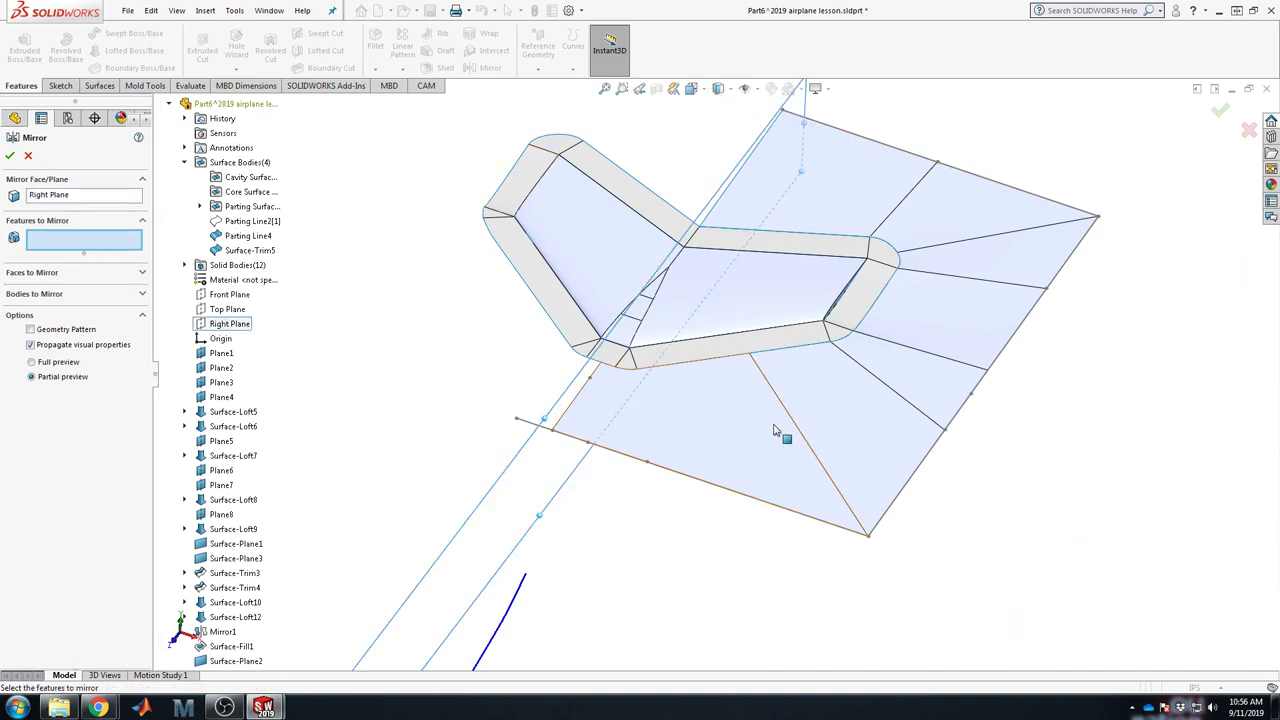
click(141, 296)
click(675, 479)
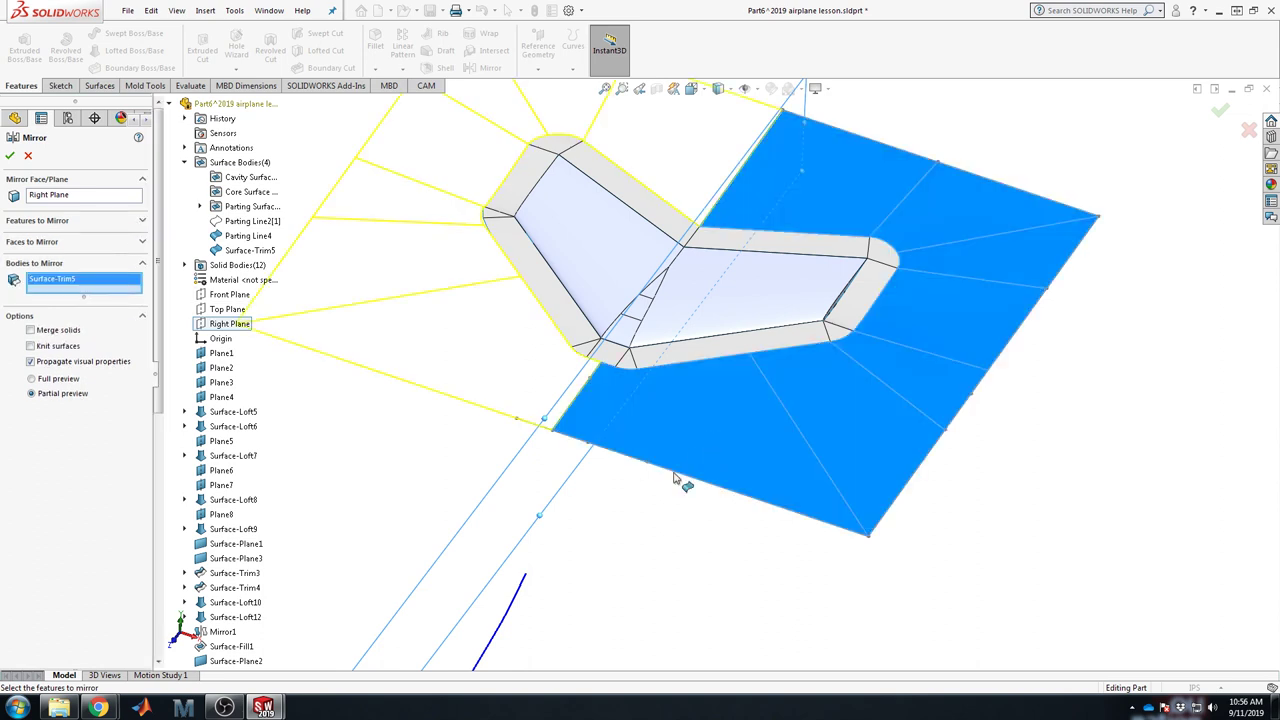
click(10, 157)
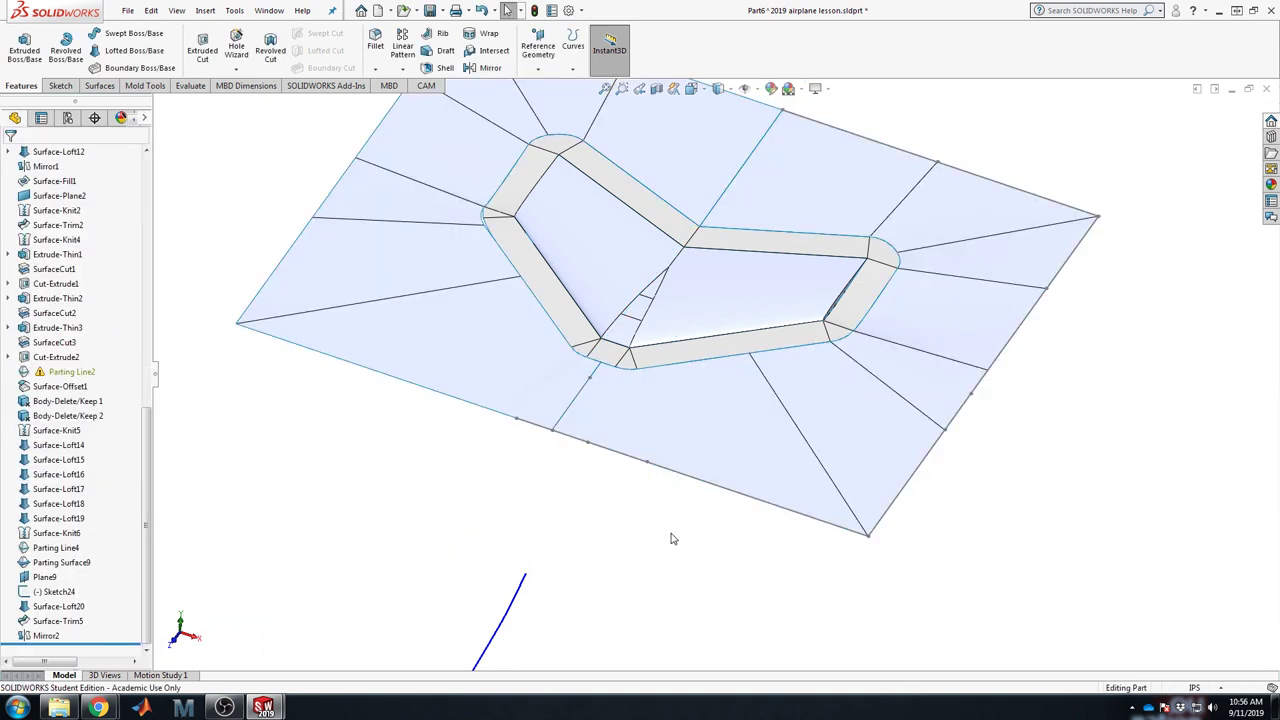
Step: Examine how the outer surfaces meet the parting surface at the leading corners of the left and right wingtips
scroll(605, 378, down, 5)
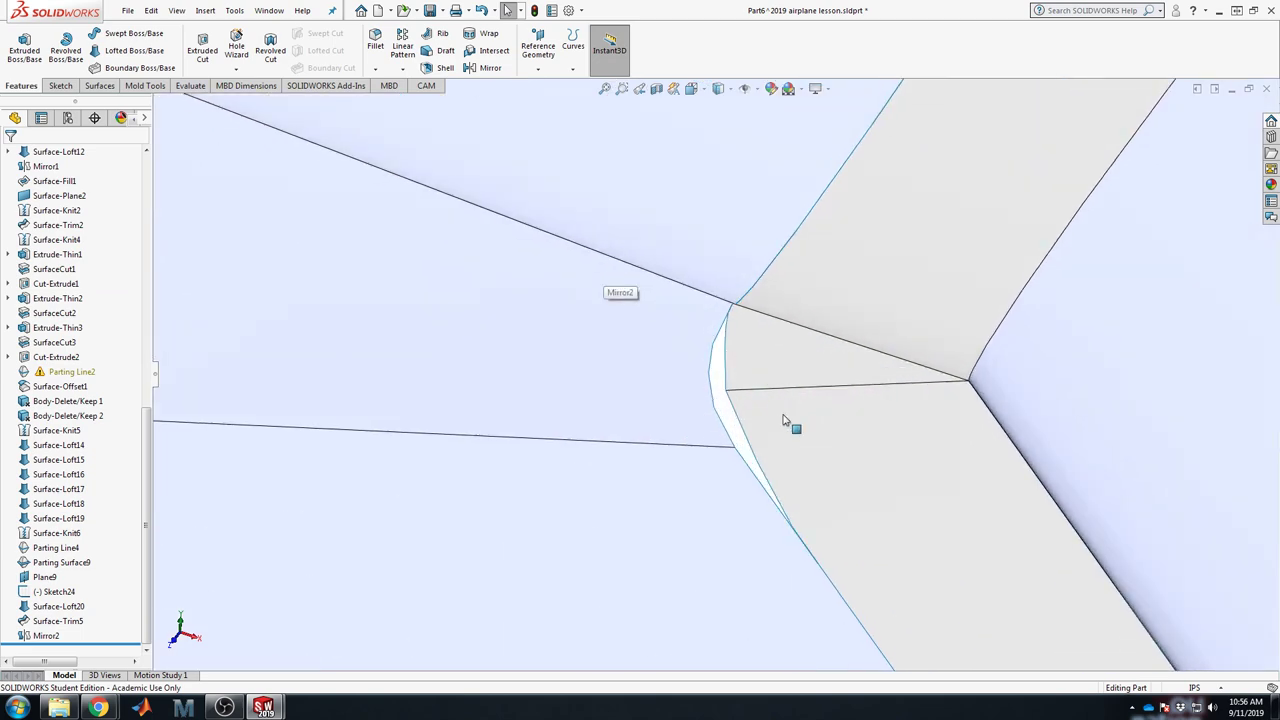
scroll(894, 531, up, 4)
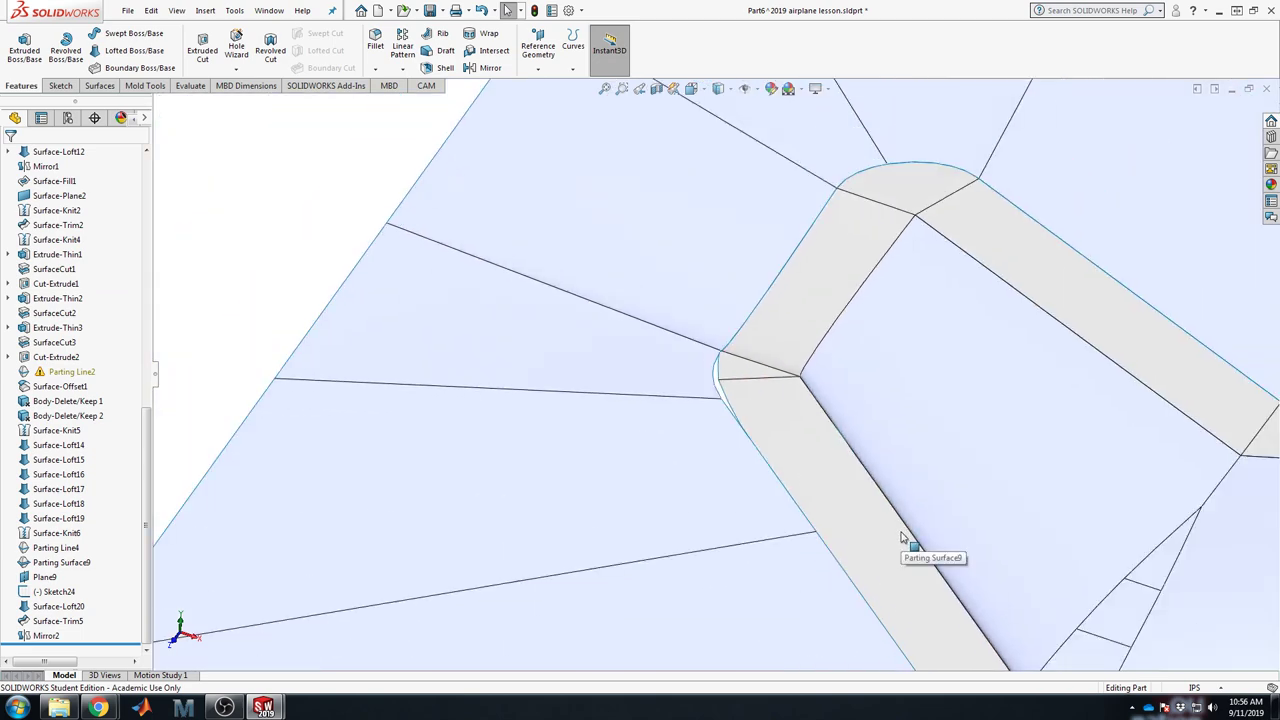
key(f)
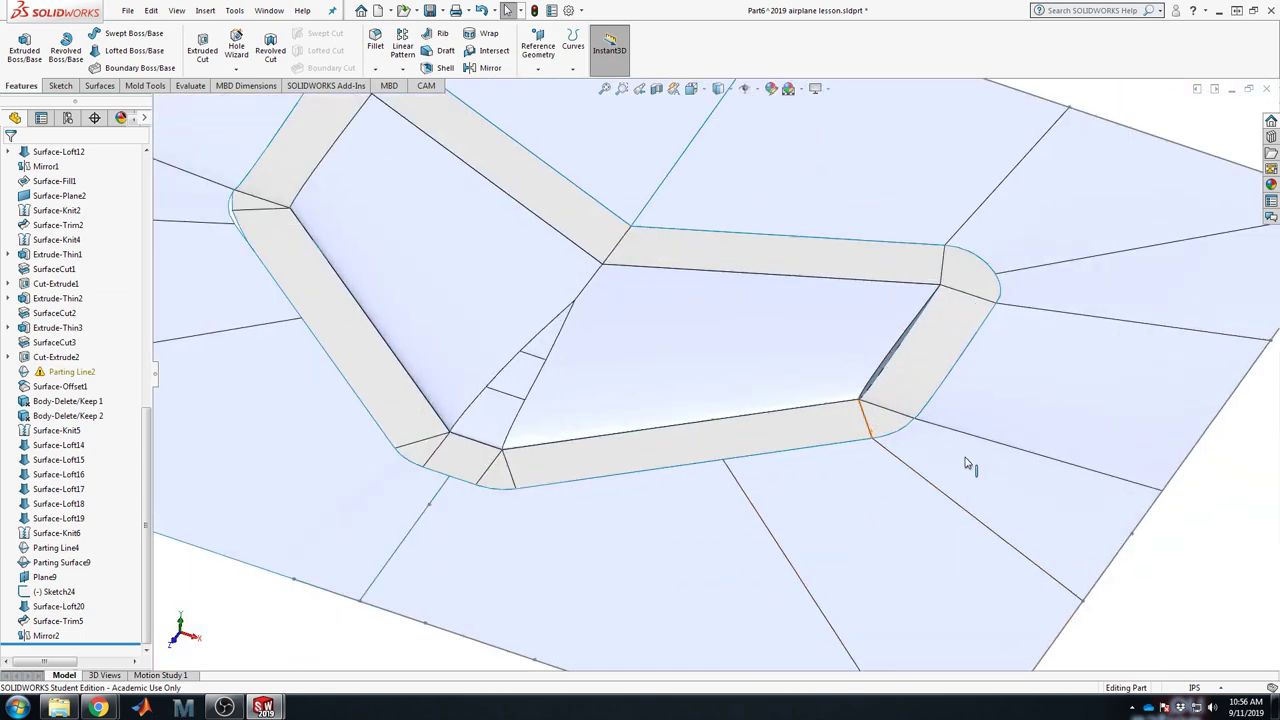
scroll(970, 466, down, 5)
middle_drag(983, 491, 857, 349)
scroll(820, 471, down, 5)
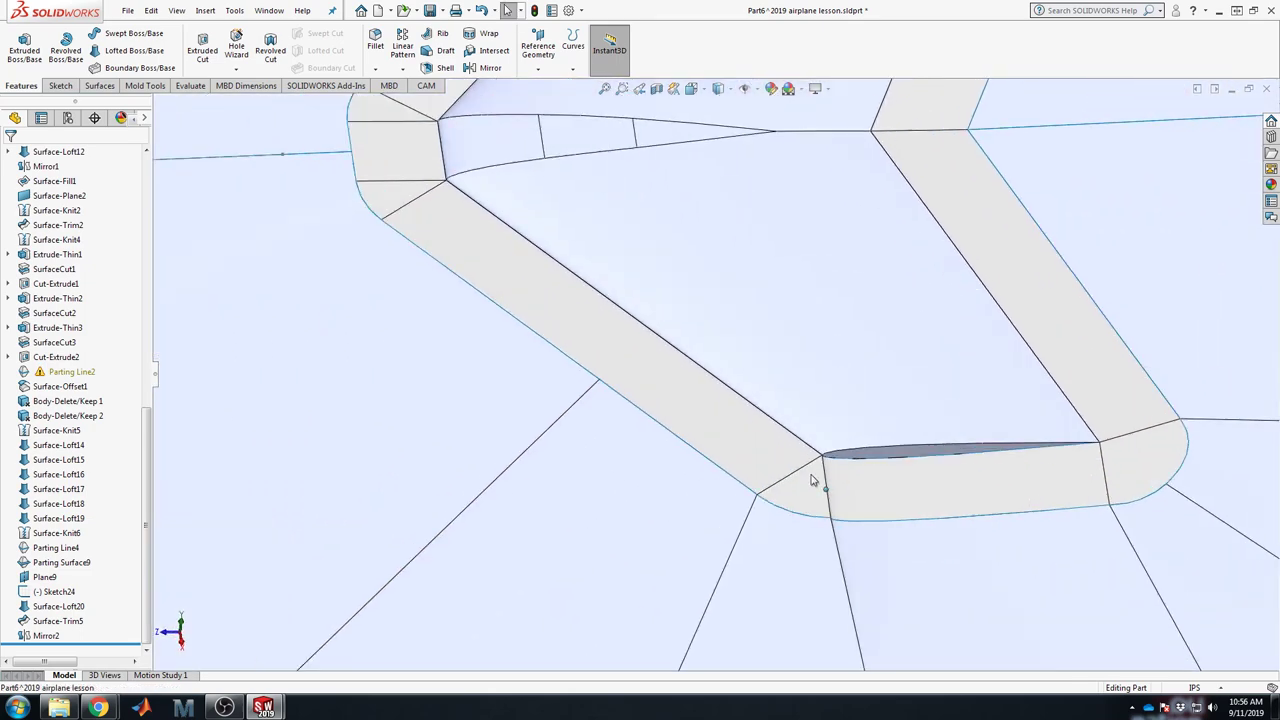
Step: Compare the parting surface's leading corner faces on both wingtips and inspect the left one's outer edge against the mirrored surface
click(809, 499)
scroll(820, 505, up, 5)
scroll(699, 290, down, 3)
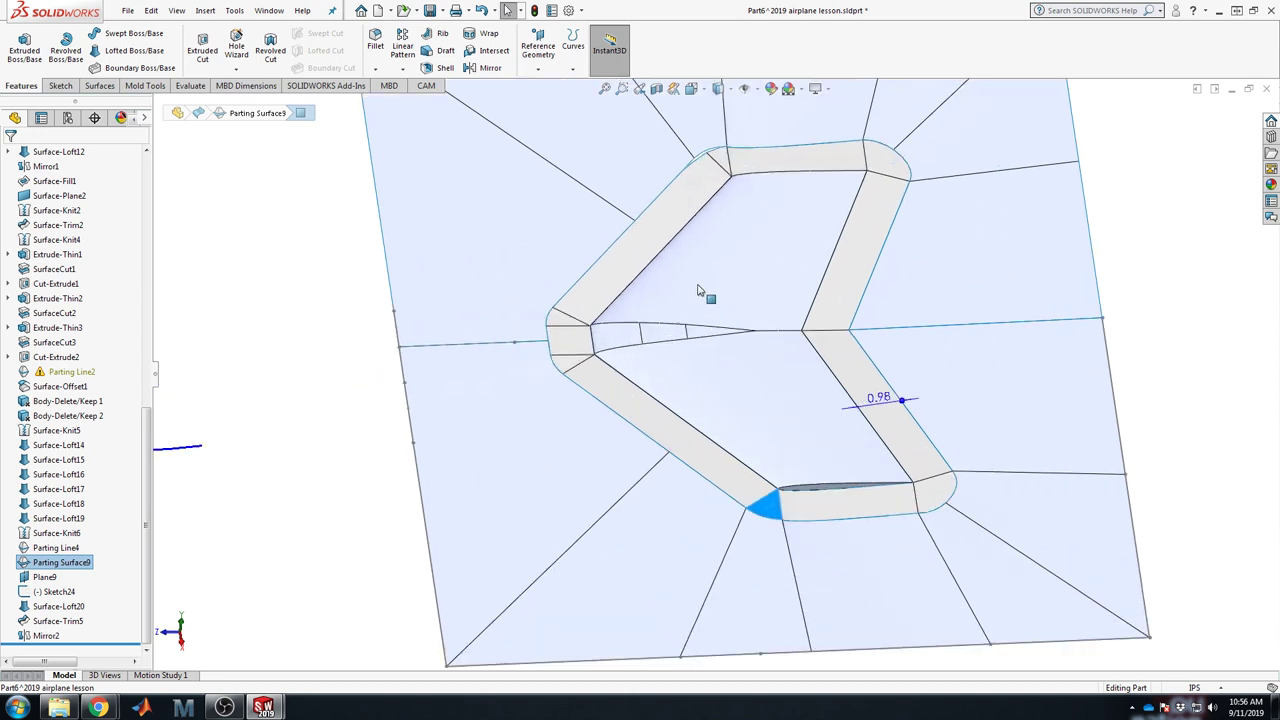
click(725, 160)
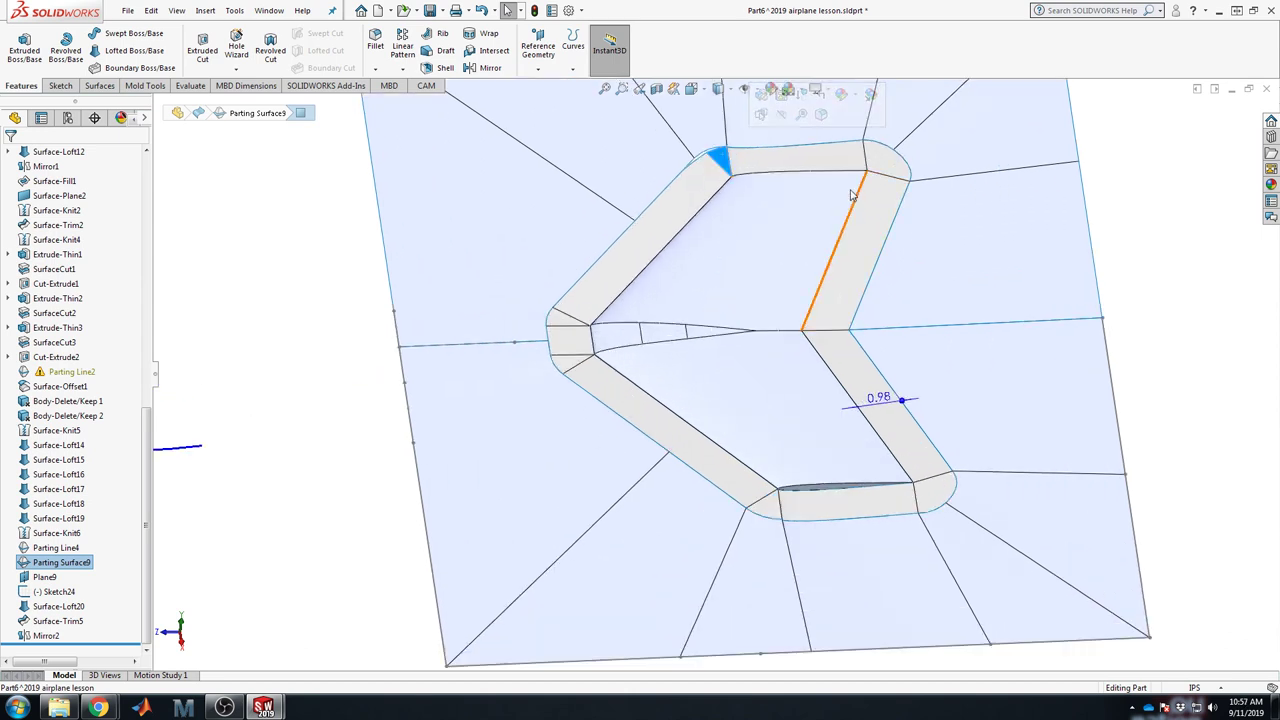
click(770, 516)
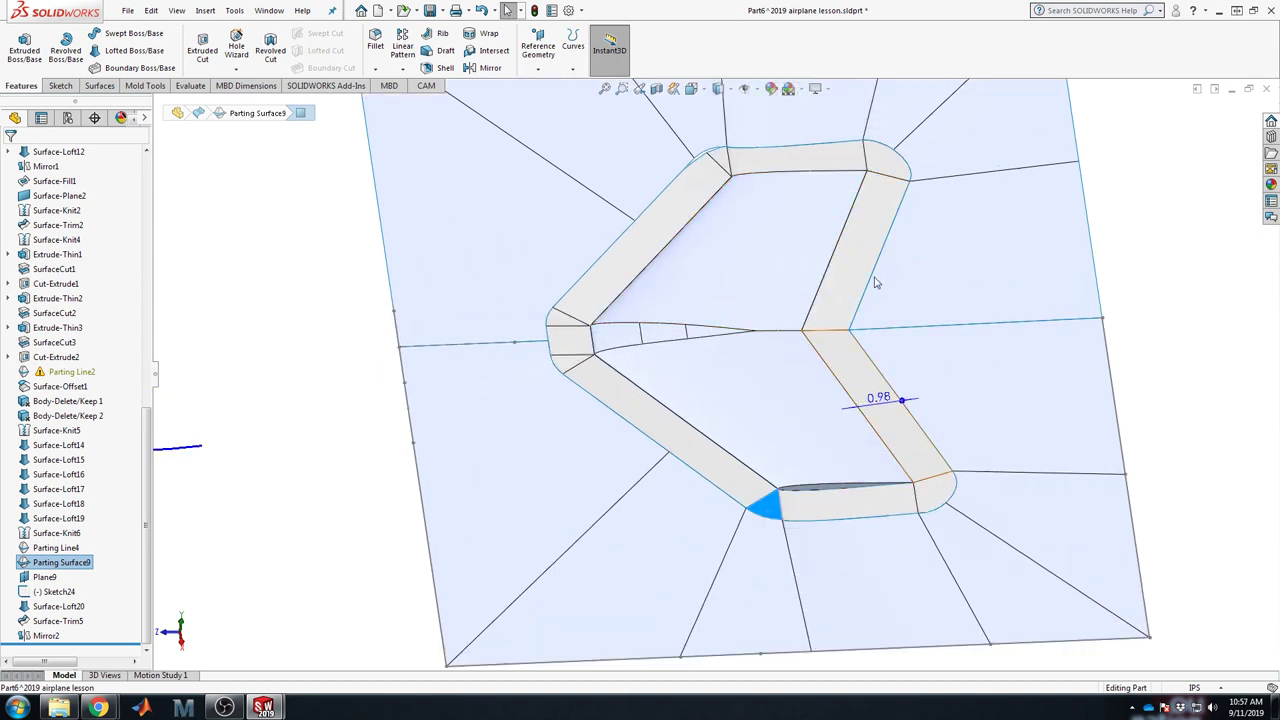
click(725, 160)
middle_drag(826, 466, 873, 388)
middle_drag(751, 434, 940, 380)
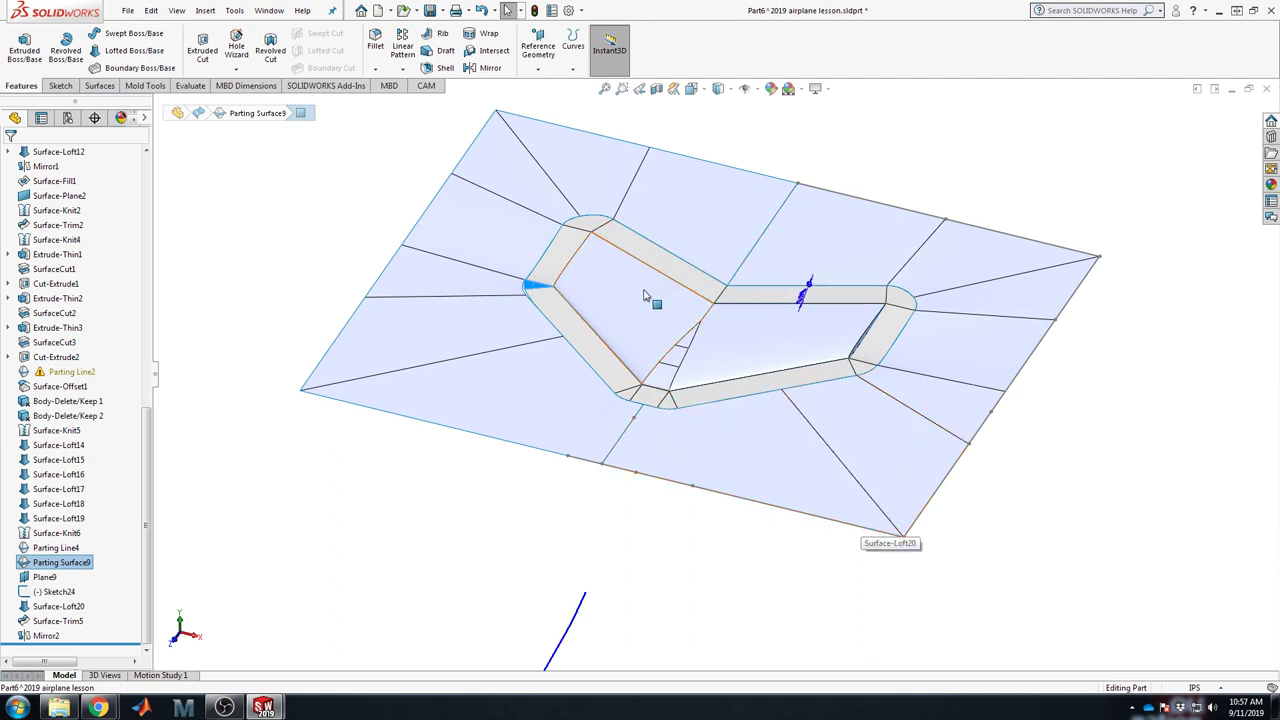
scroll(610, 310, down, 8)
scroll(614, 305, down, 2)
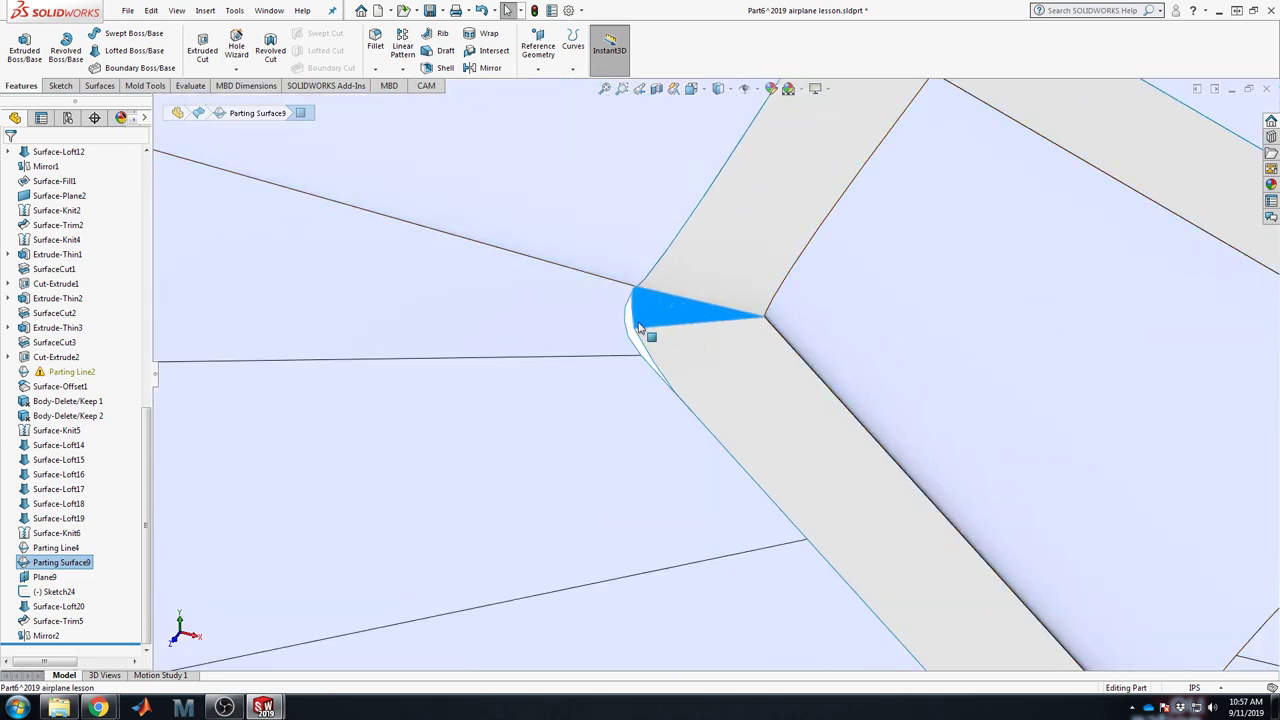
scroll(651, 331, down, 5)
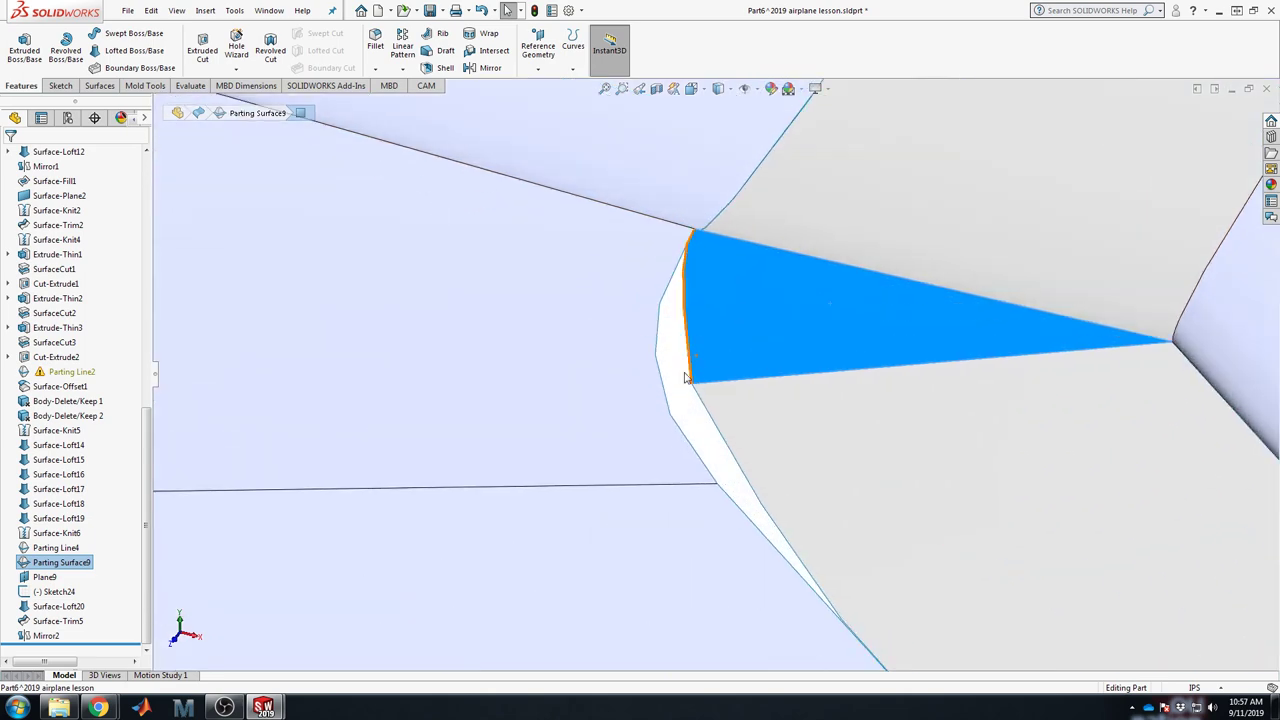
scroll(609, 394, up, 8)
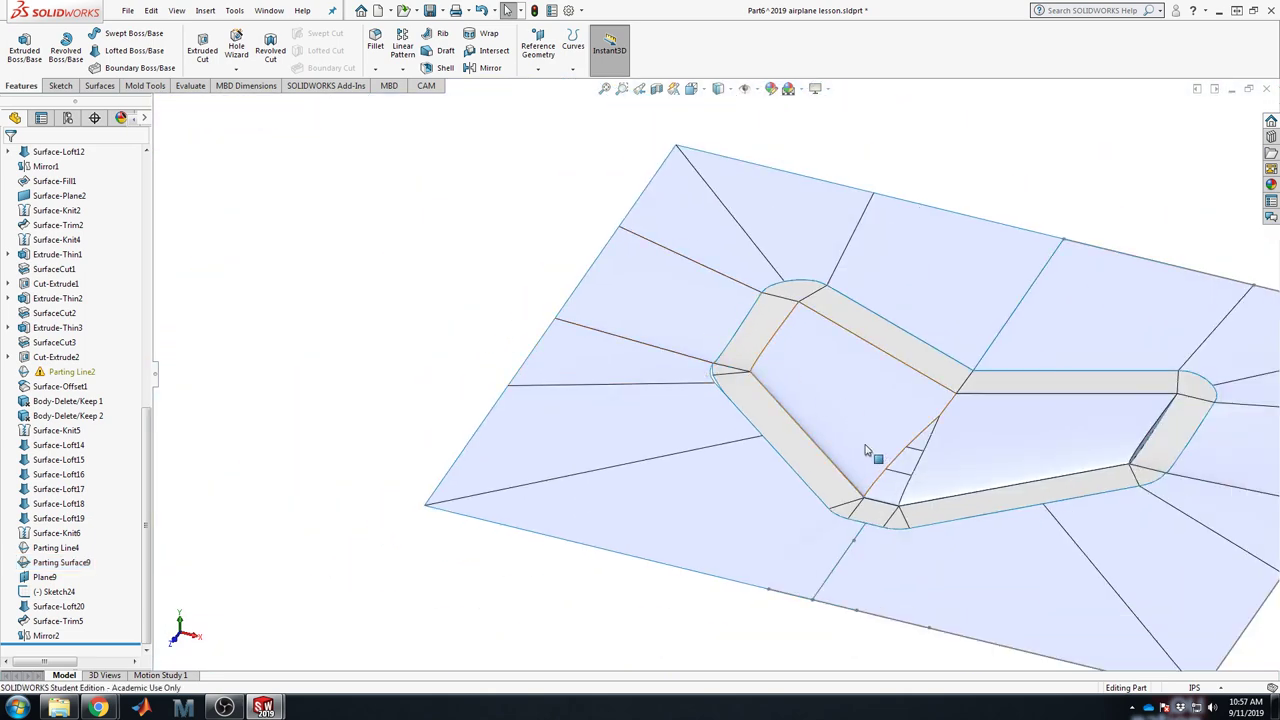
Step: Define a Fill Surface patch with Contact edges around the left wingtip gap, using two parting surface edges and two mirrored surface edges
scroll(866, 450, down, 4)
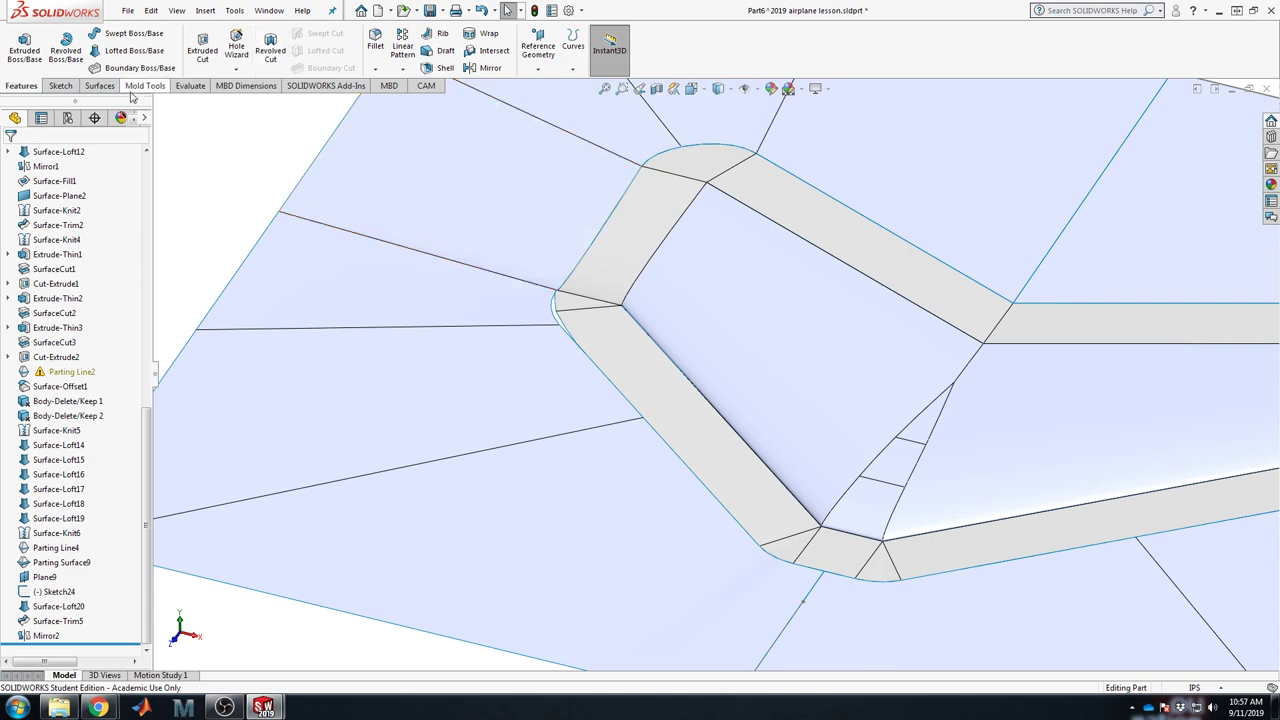
click(96, 86)
click(198, 48)
scroll(594, 303, down, 5)
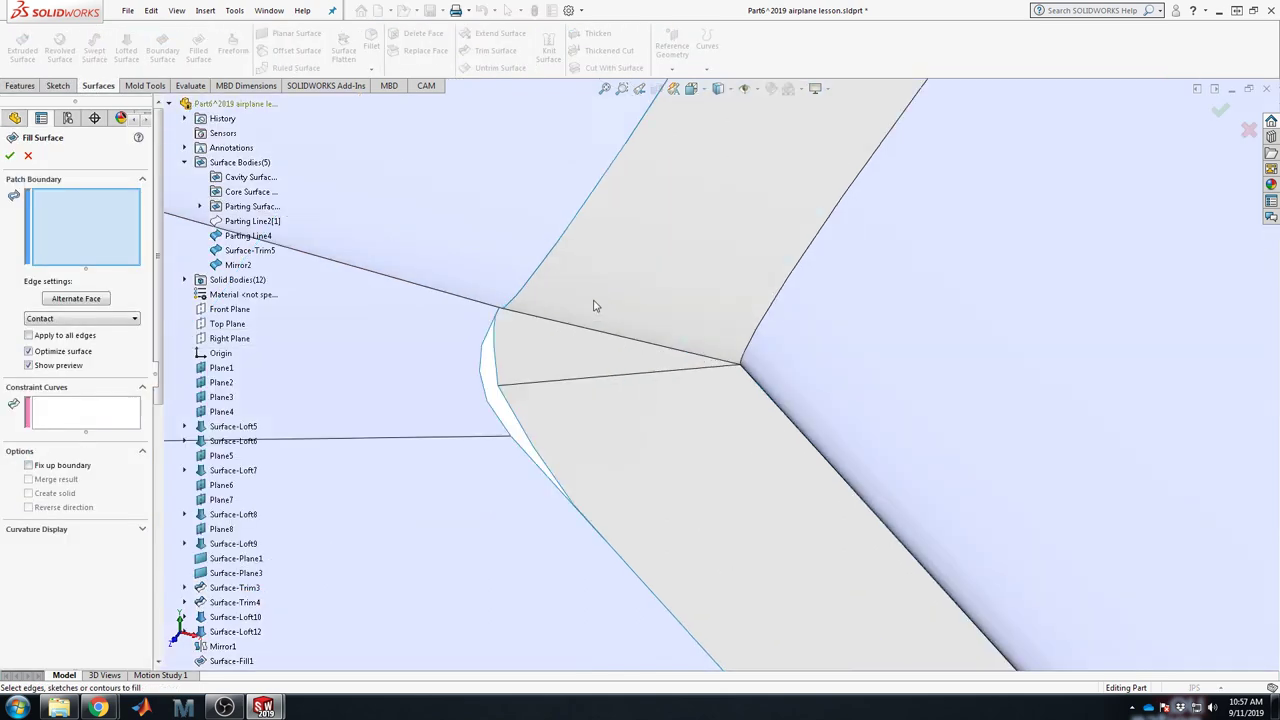
key(z)
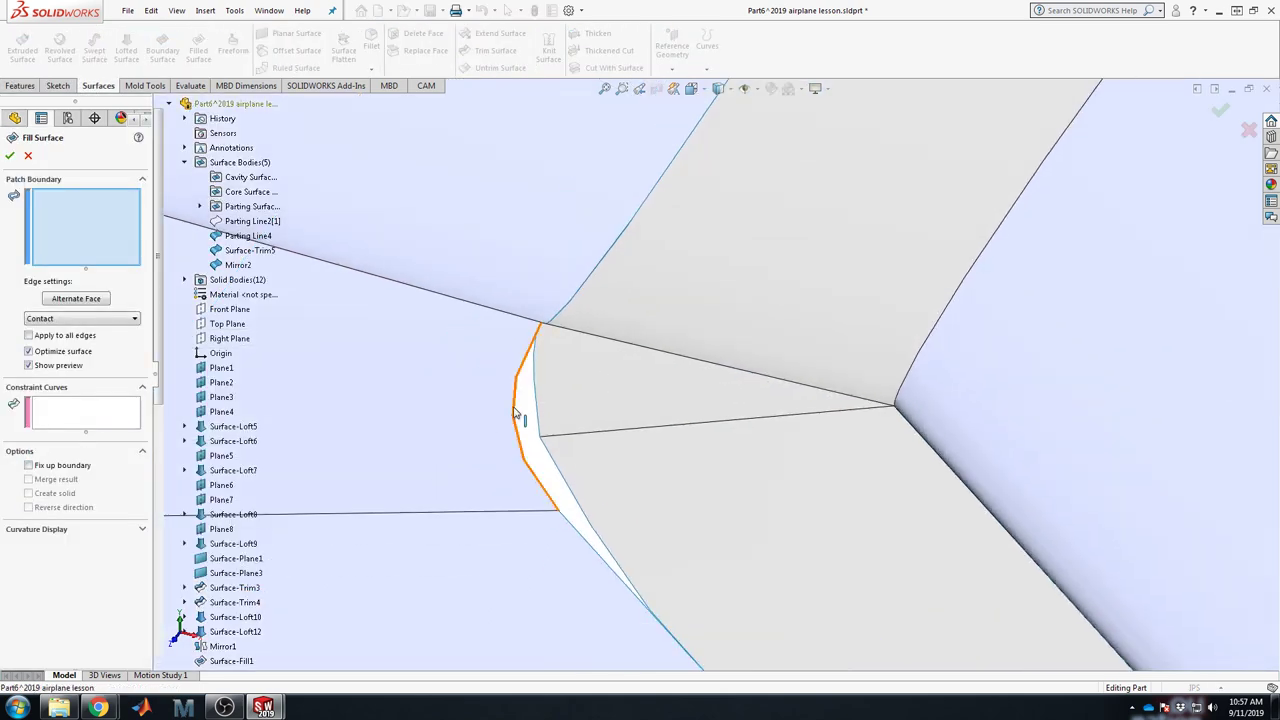
click(537, 410)
click(557, 433)
click(553, 458)
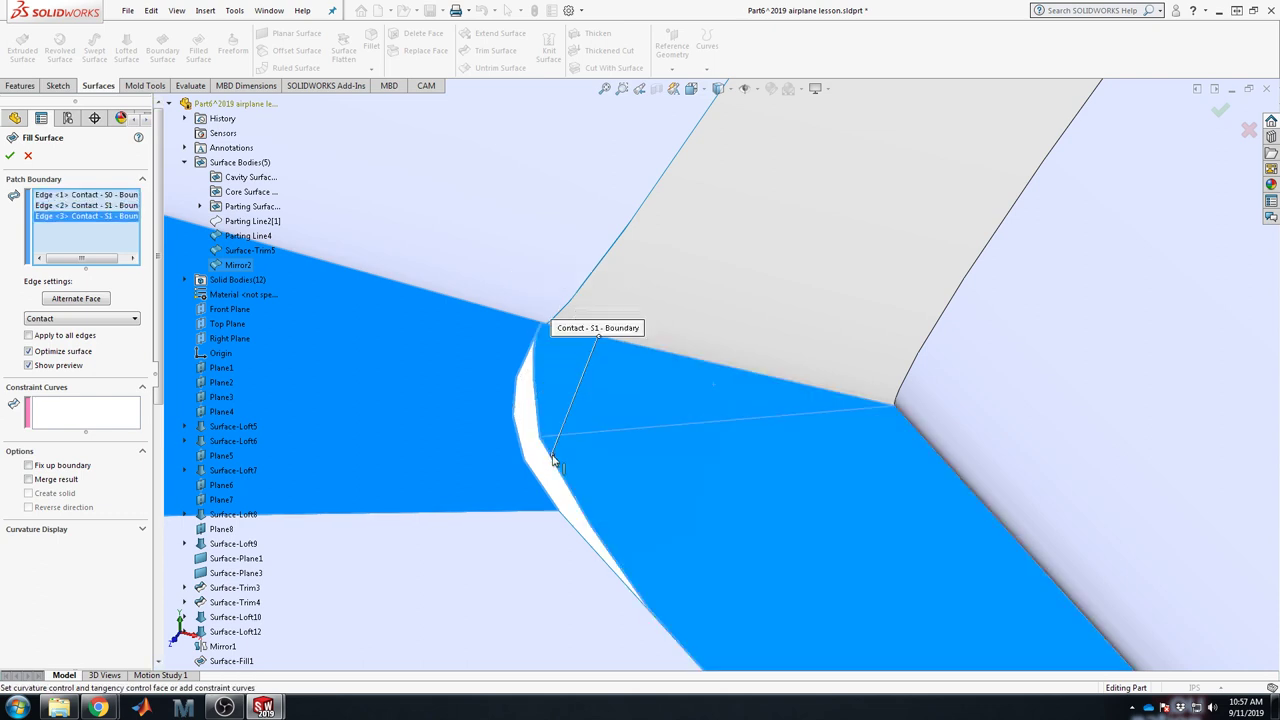
click(587, 547)
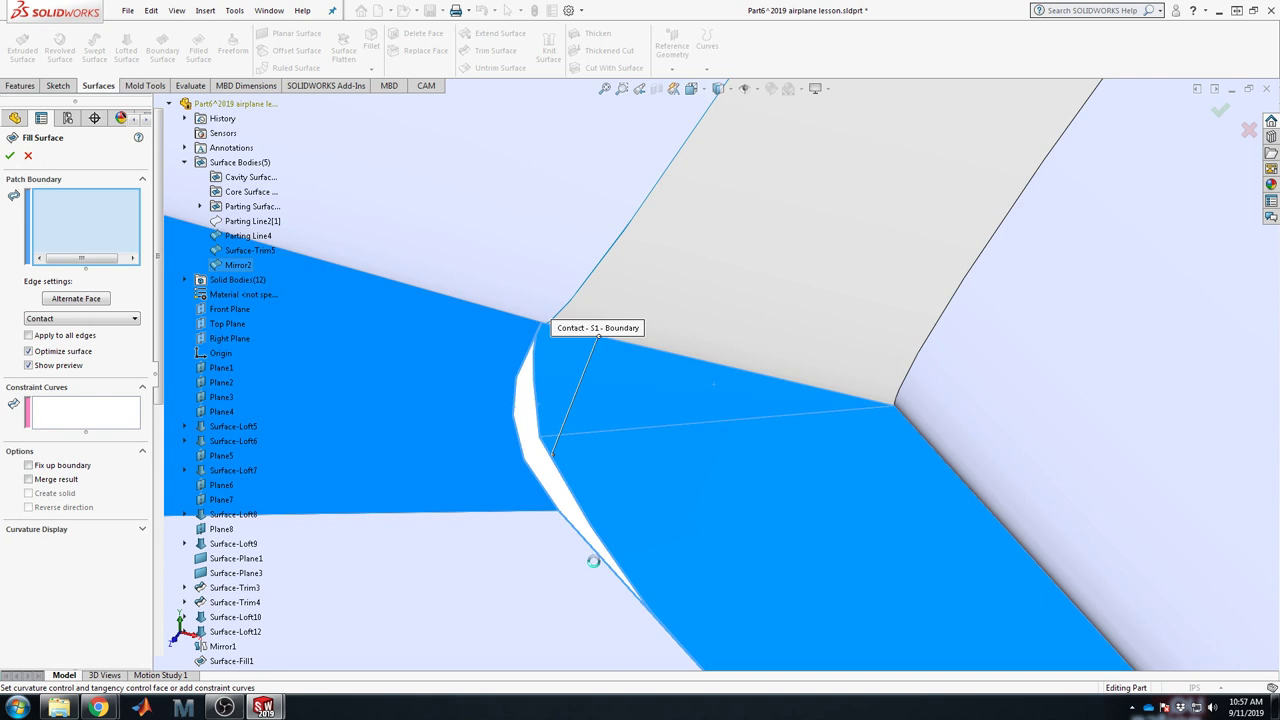
click(584, 542)
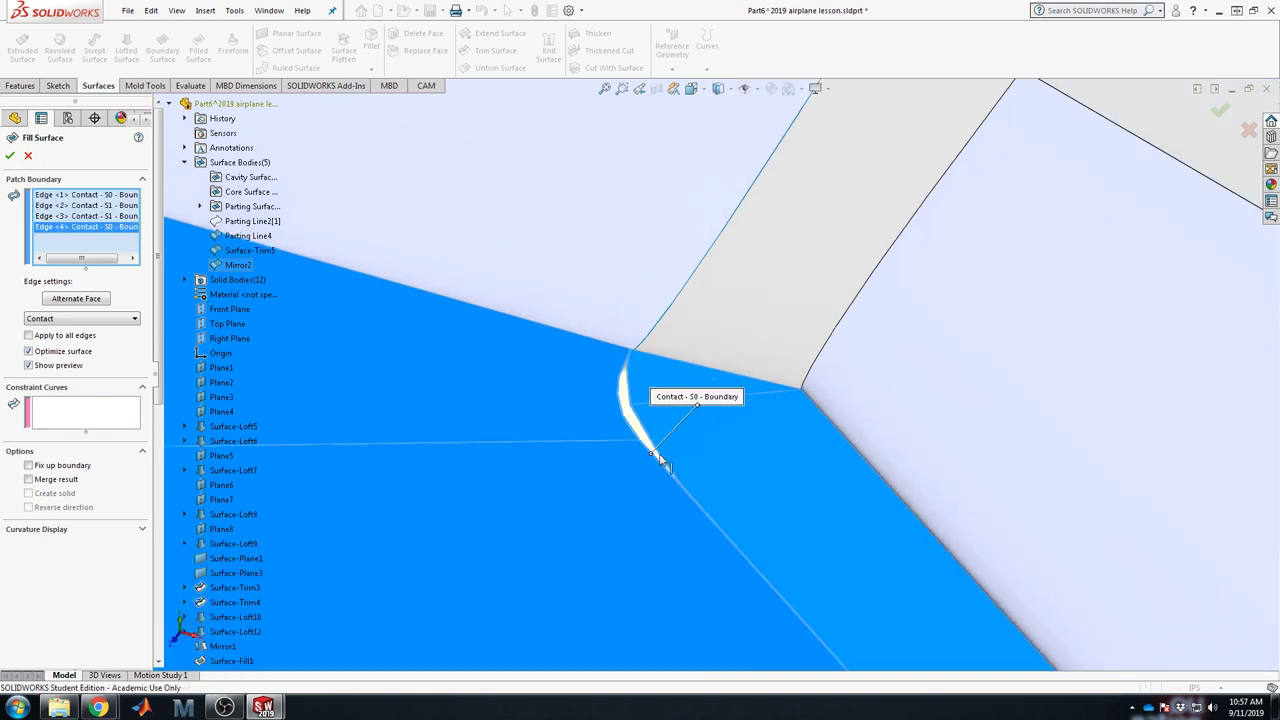
Step: Check the fill preview from a low angle, create the patch, and inspect it within the whole surface
middle_drag(660, 462, 620, 261)
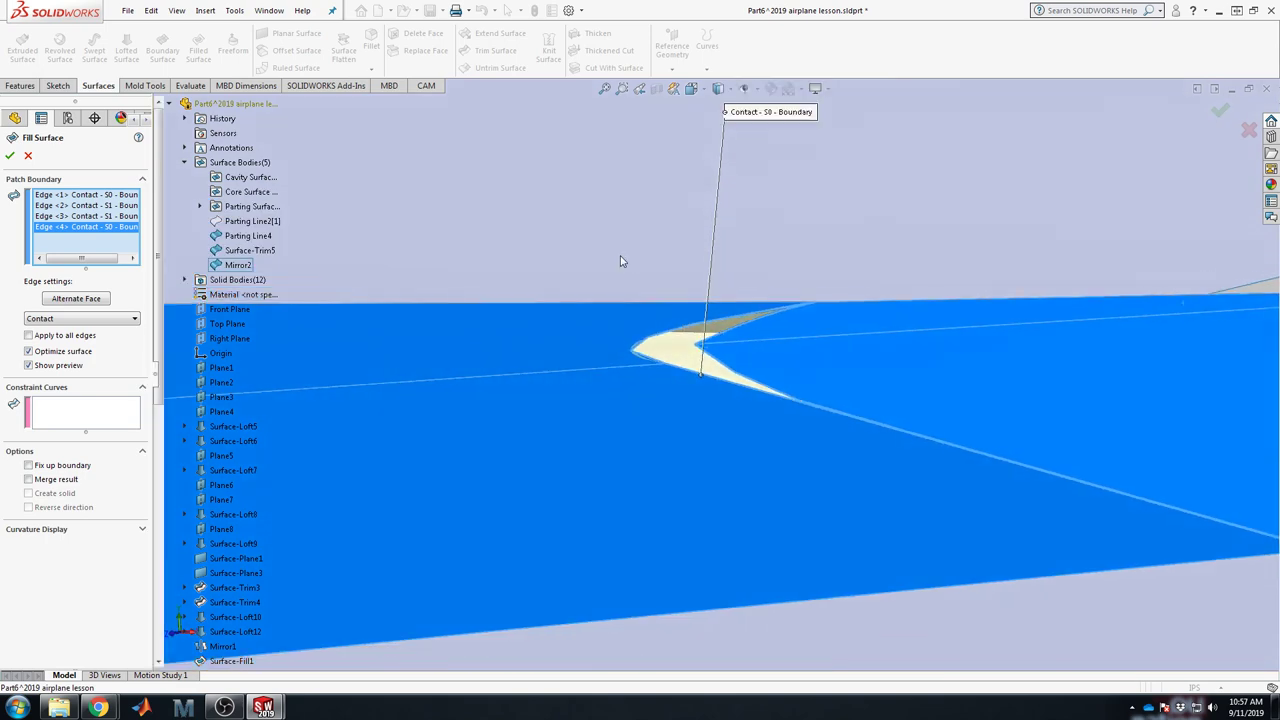
click(12, 155)
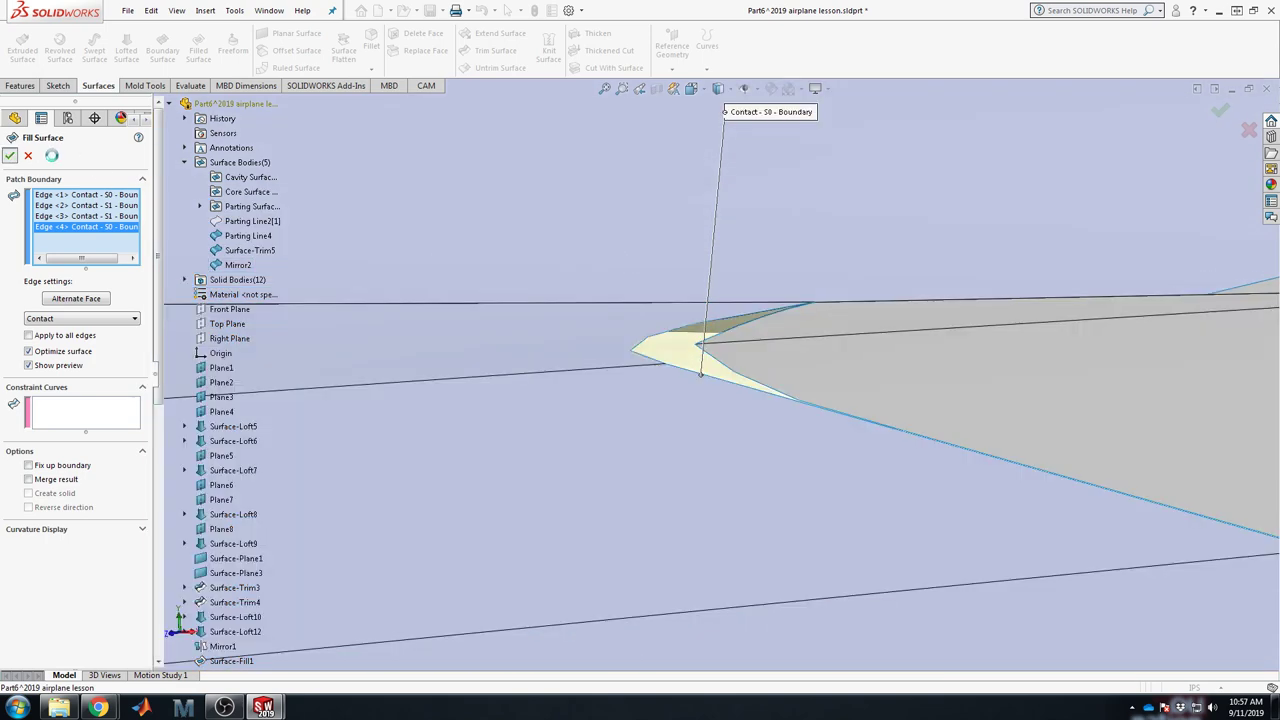
click(687, 349)
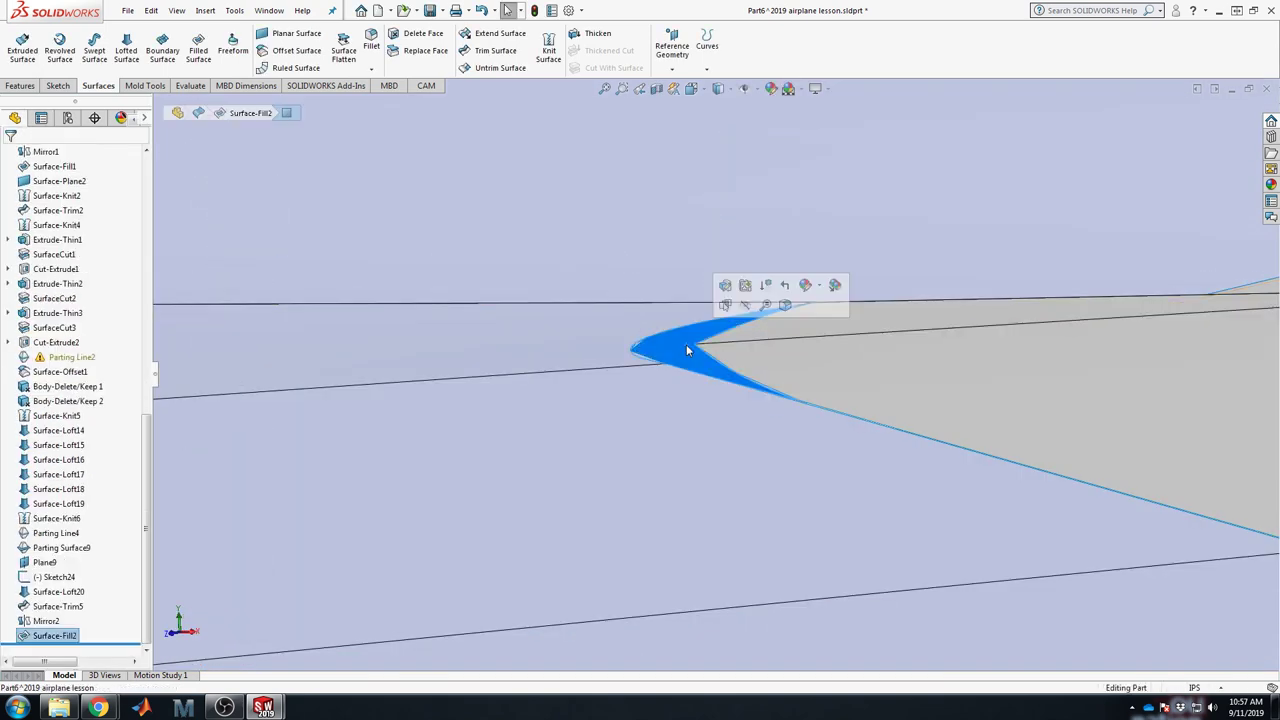
middle_drag(687, 349, 856, 511)
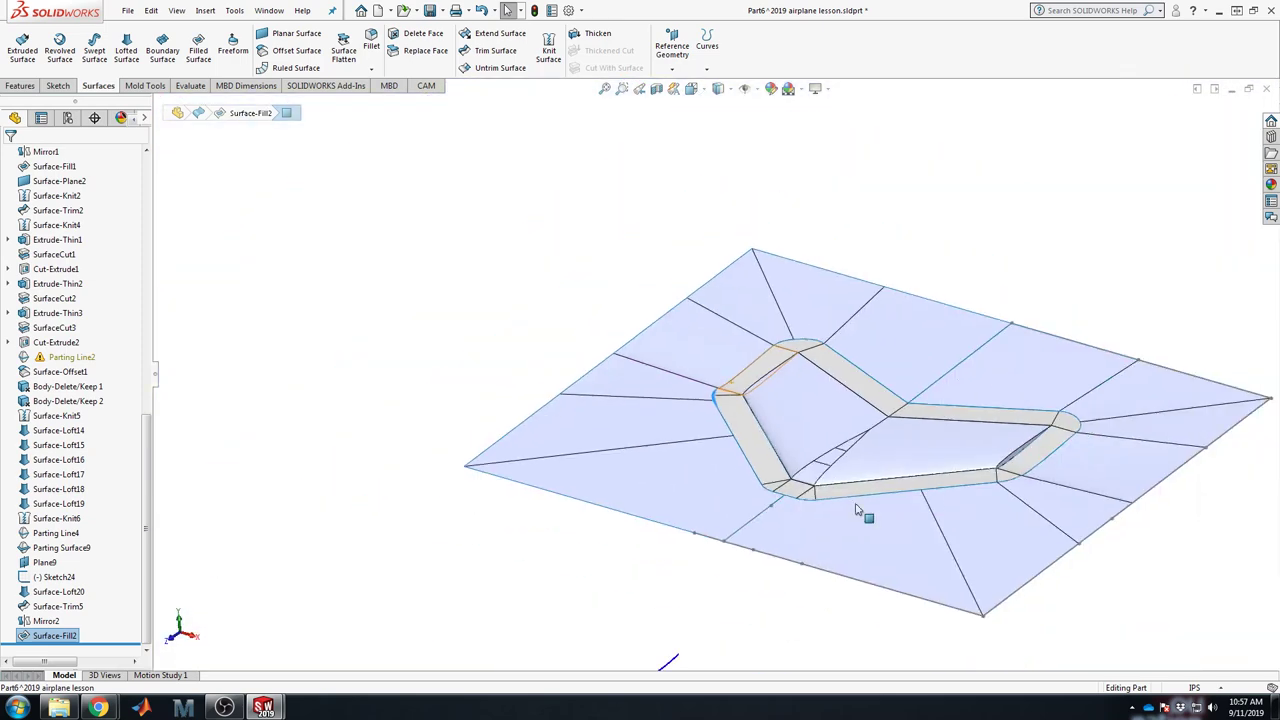
click(403, 283)
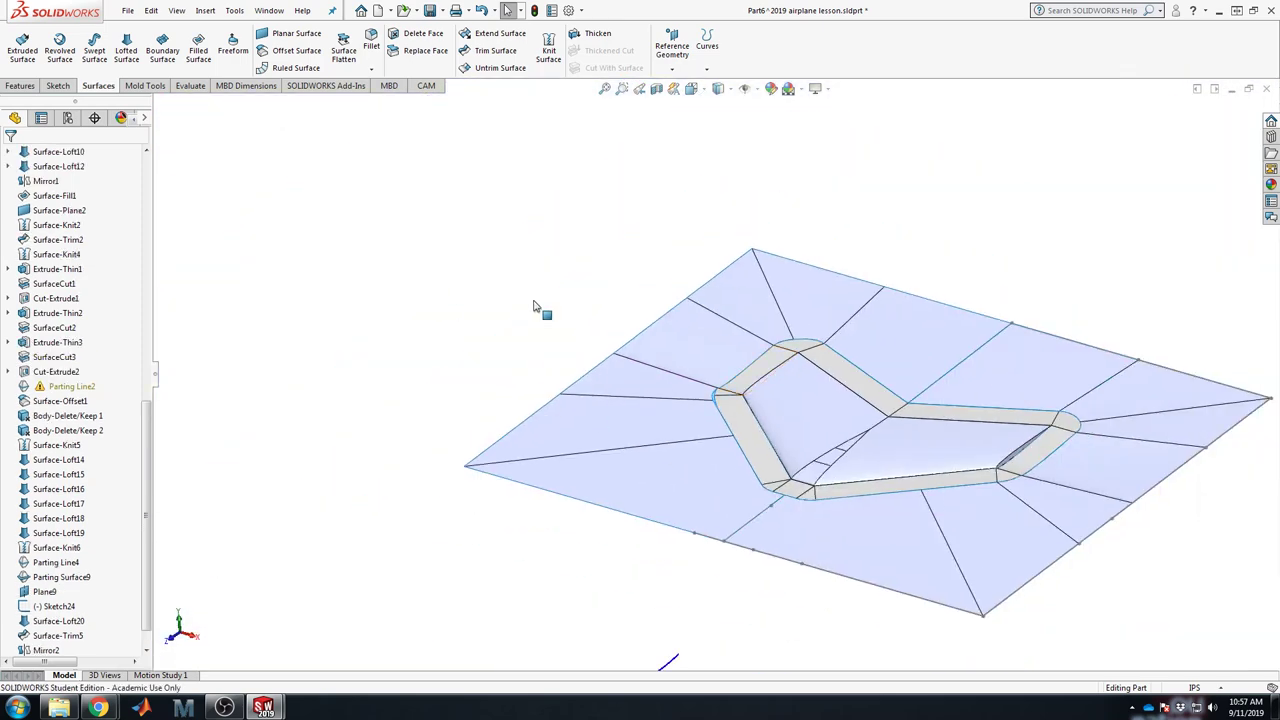
click(549, 52)
click(662, 479)
scroll(700, 357, down, 5)
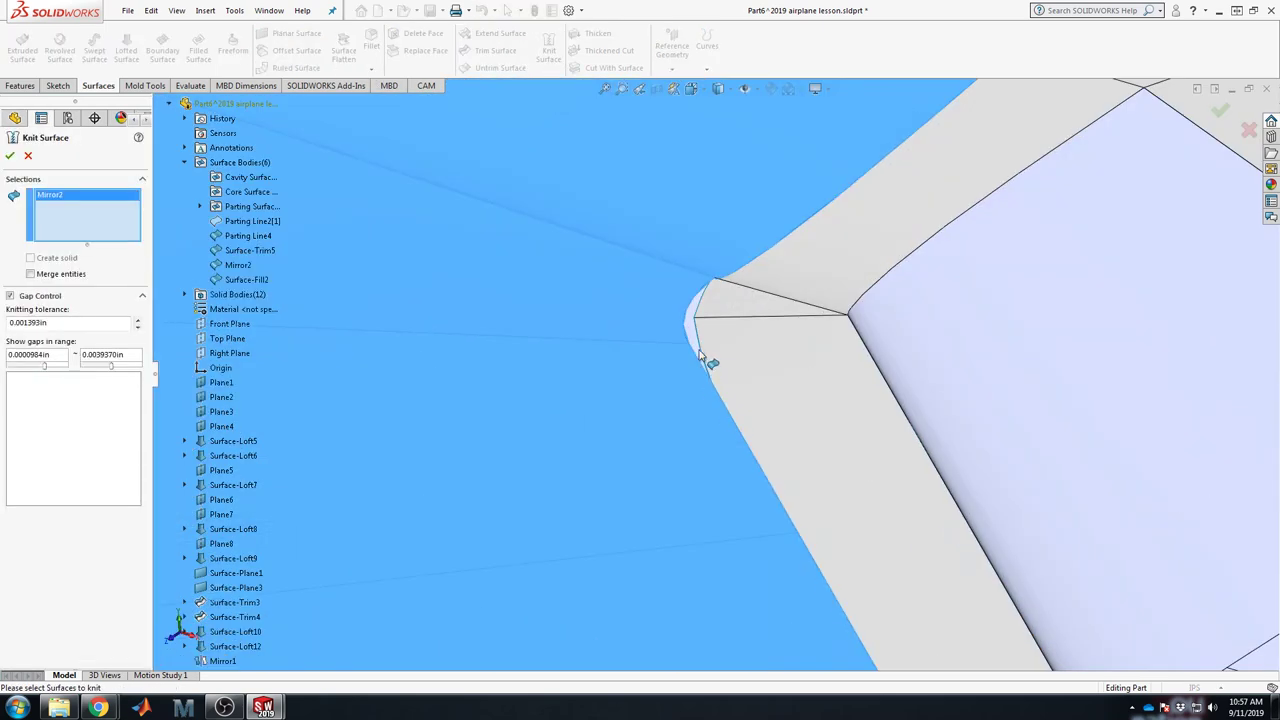
click(731, 349)
scroll(920, 437, up, 5)
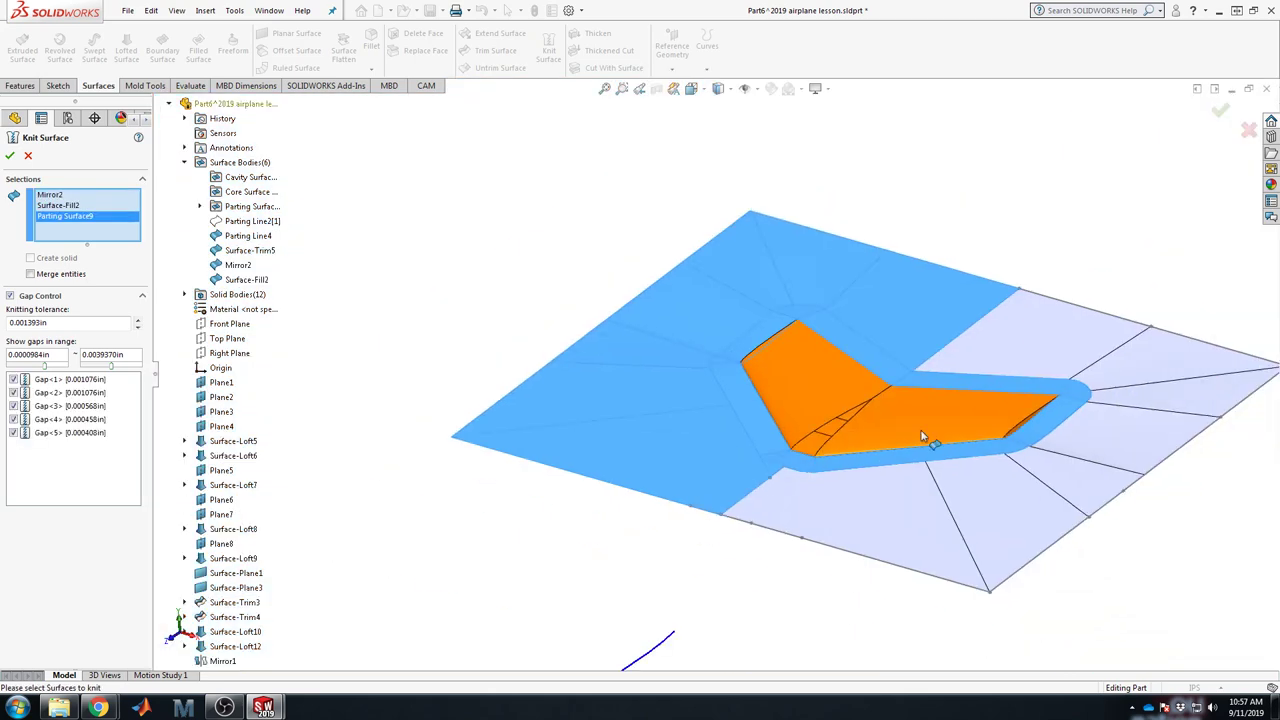
click(1022, 358)
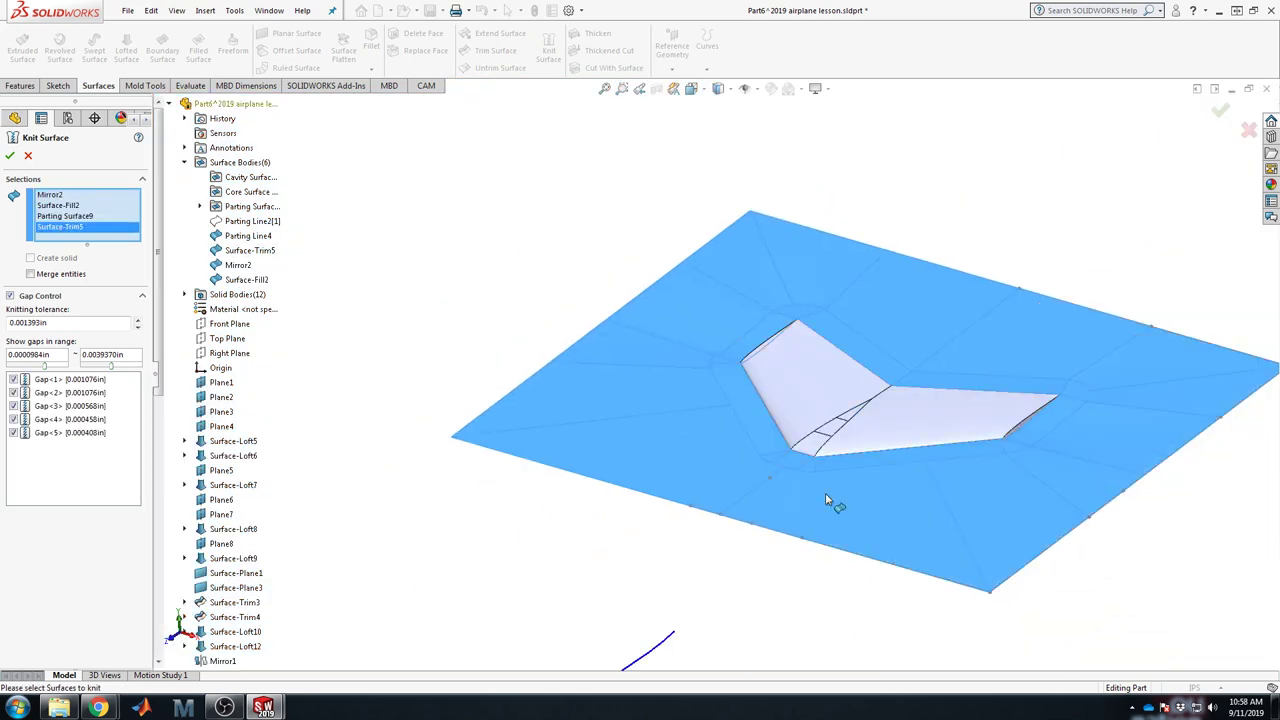
middle_drag(831, 506, 1011, 566)
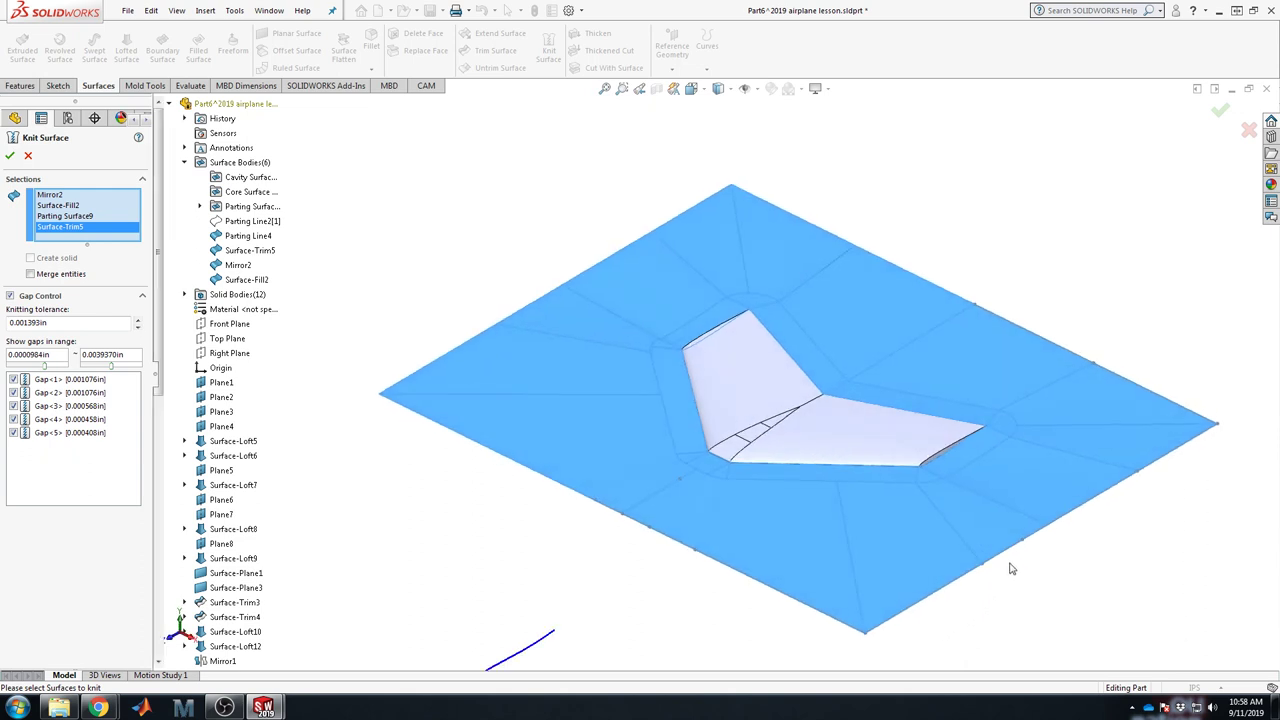
click(28, 157)
Step: Hide the Parting Line4, Surface-Trim5, Mirror2 and Surface-Fill2 surface bodies
scroll(110, 272, up, 15)
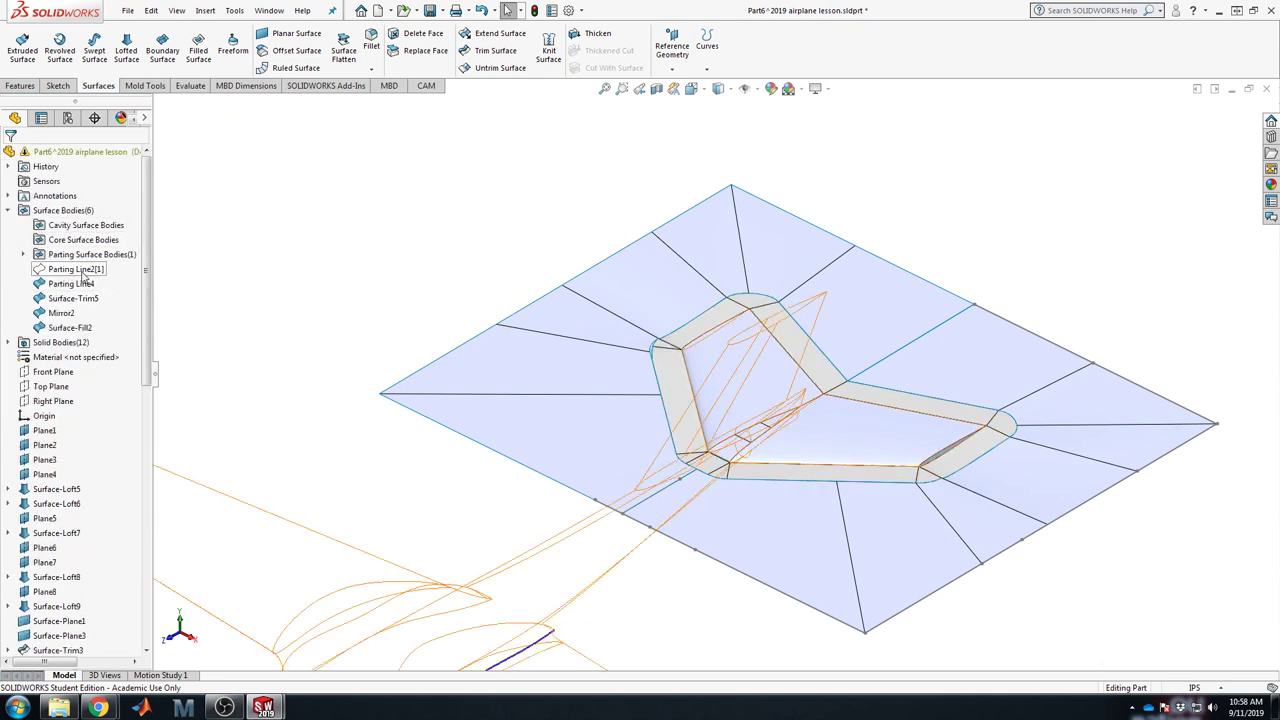
scroll(775, 500, down, 3)
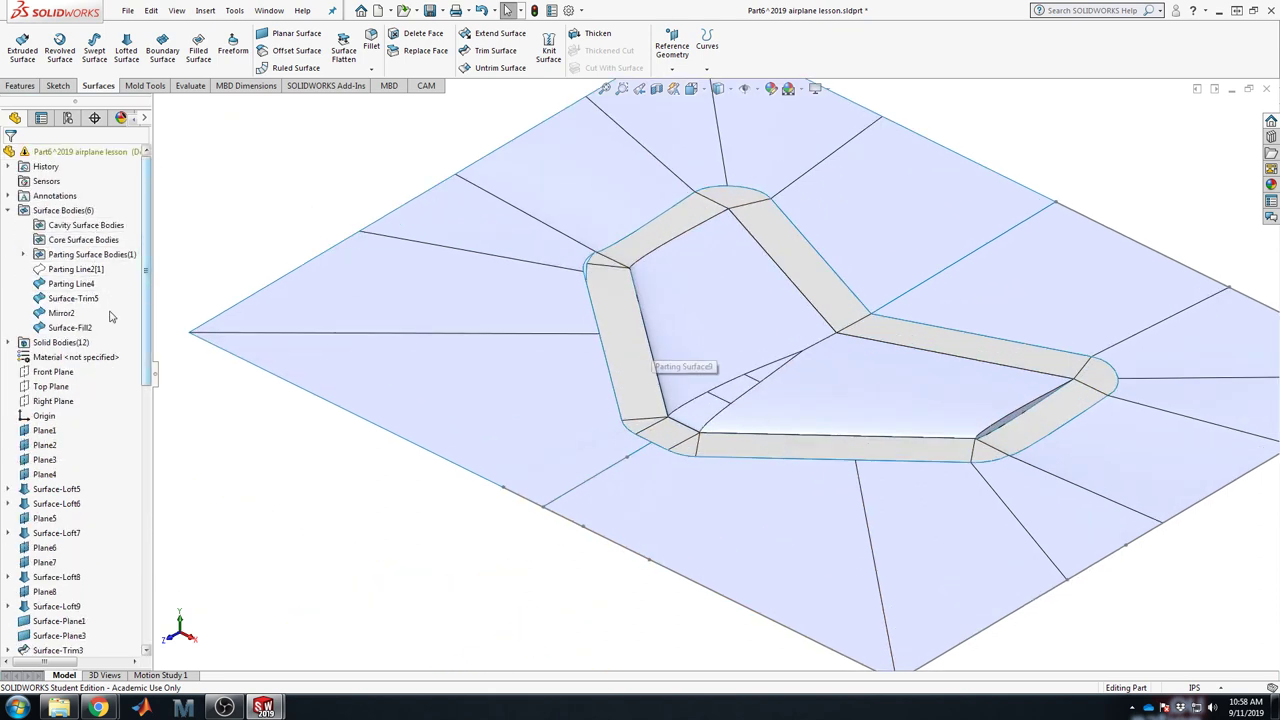
click(70, 284)
shift+click(70, 328)
right_click(72, 328)
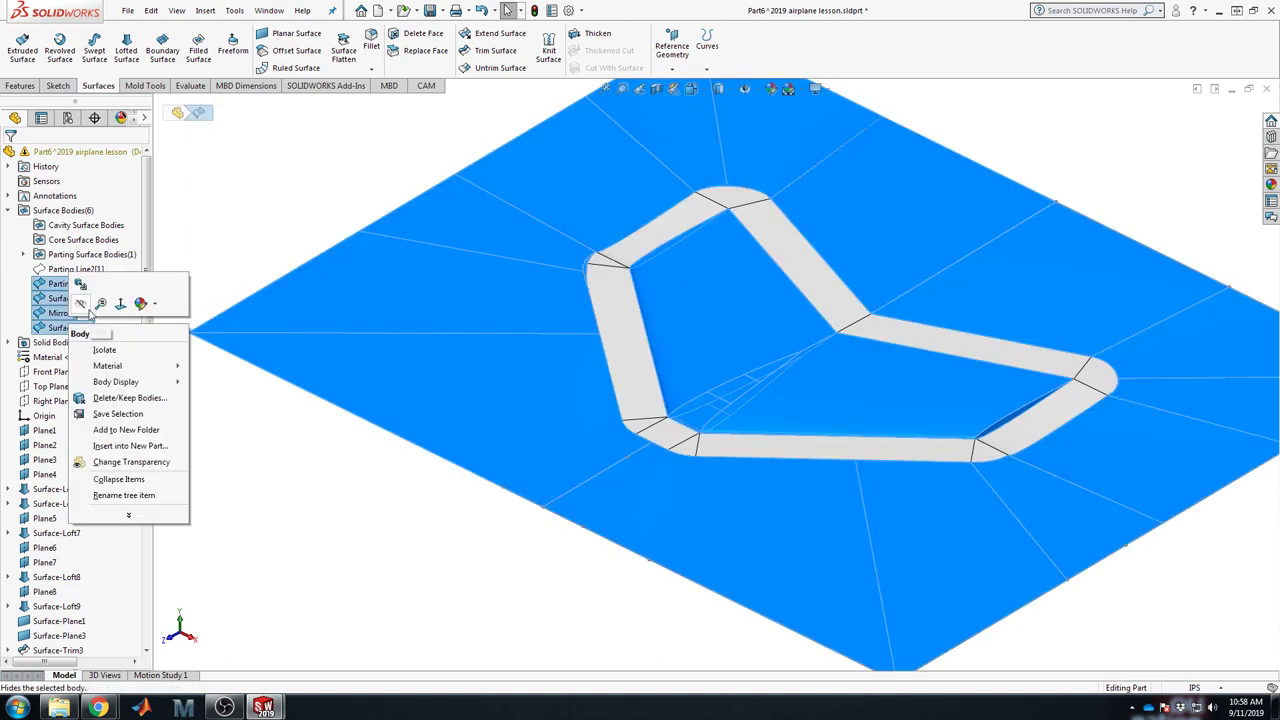
click(89, 300)
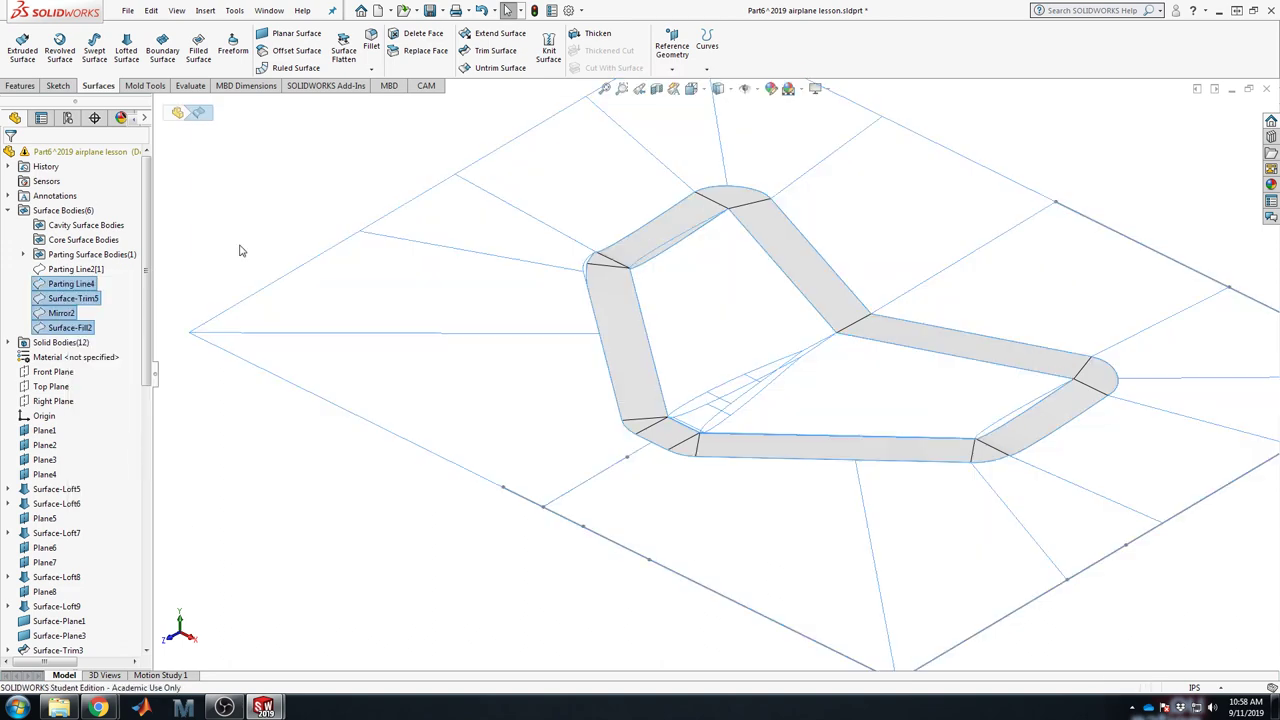
Step: Identify the geometry of the trimmed, mirrored, parting surface and Parting Line2[1] bodies by highlighting them in the model
click(66, 299)
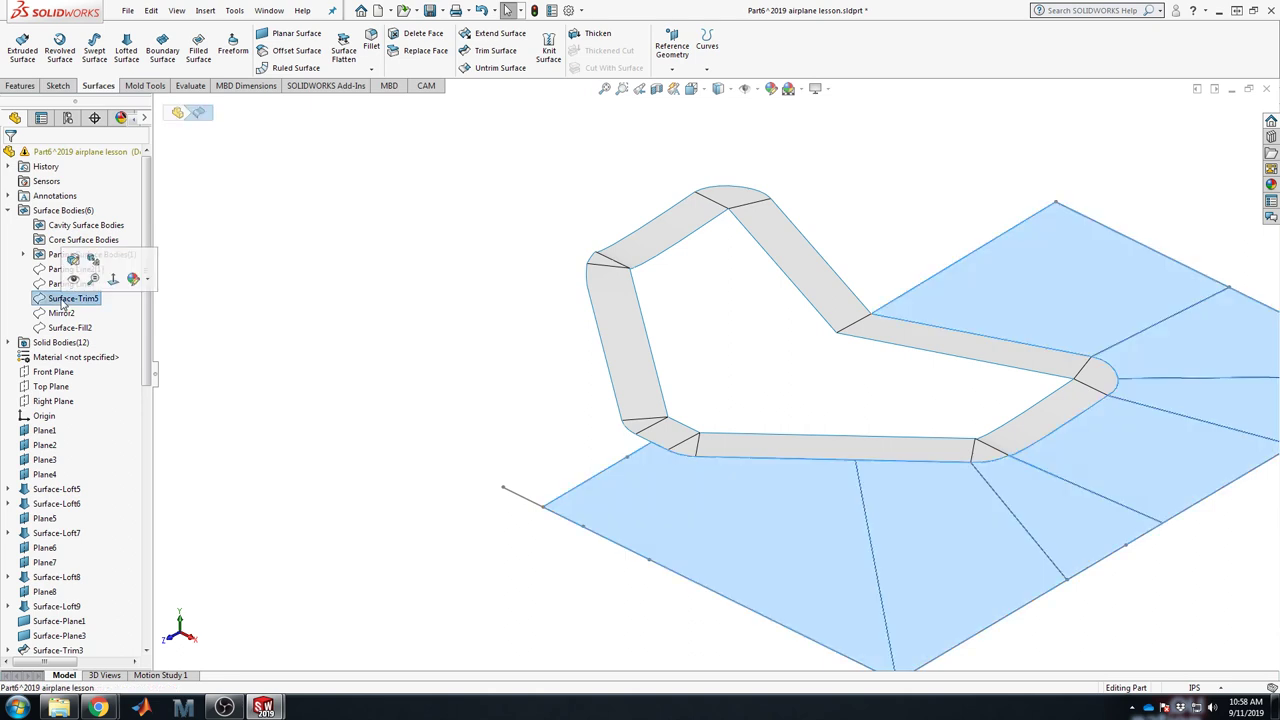
click(58, 313)
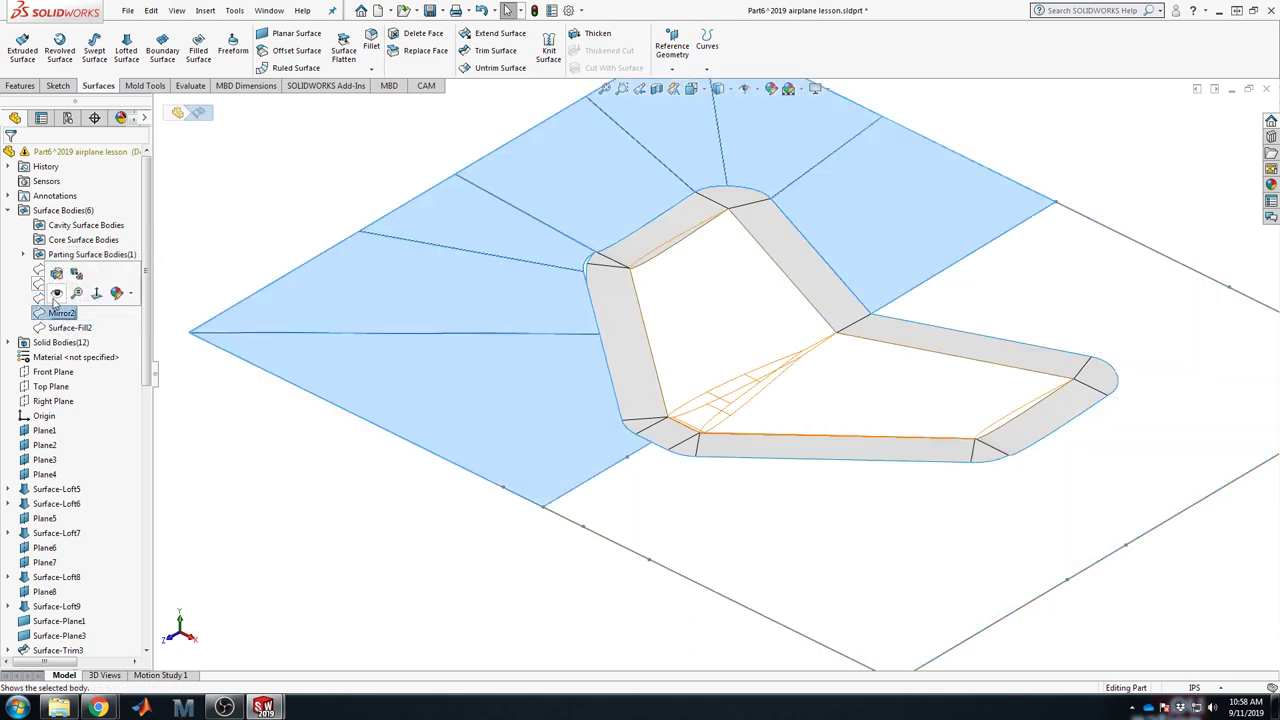
click(162, 273)
click(640, 240)
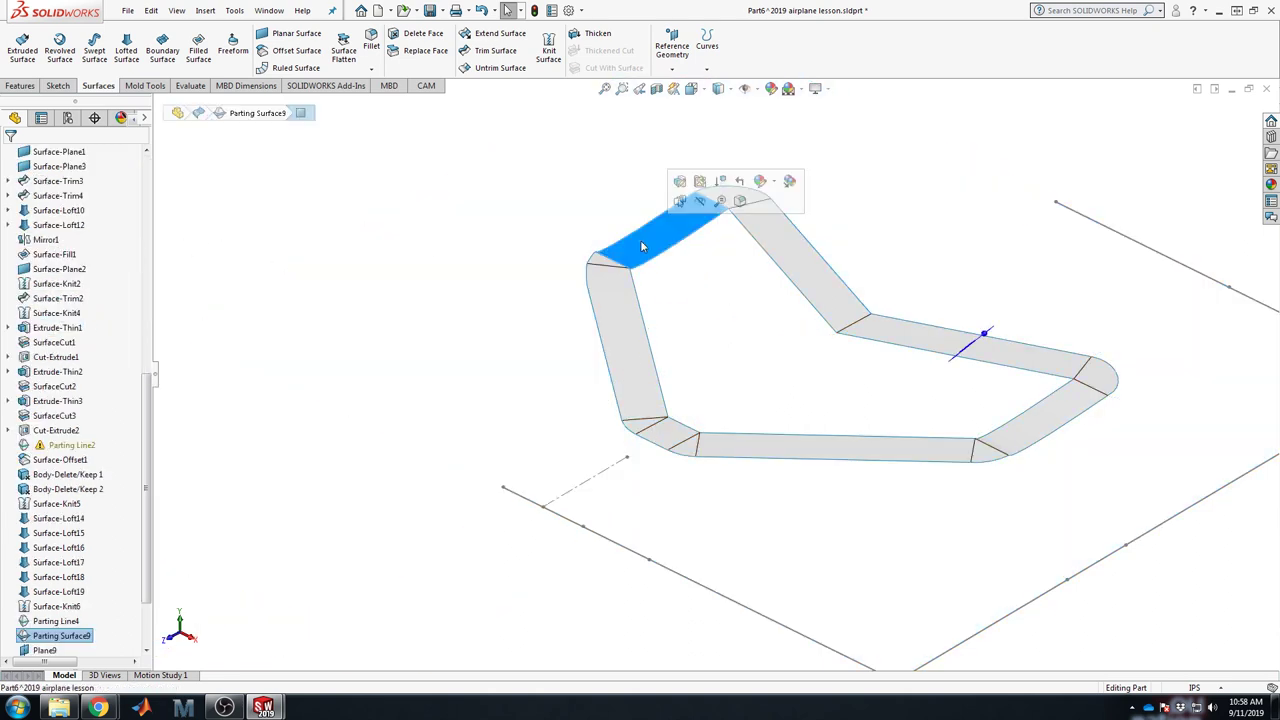
scroll(115, 530, up, 10)
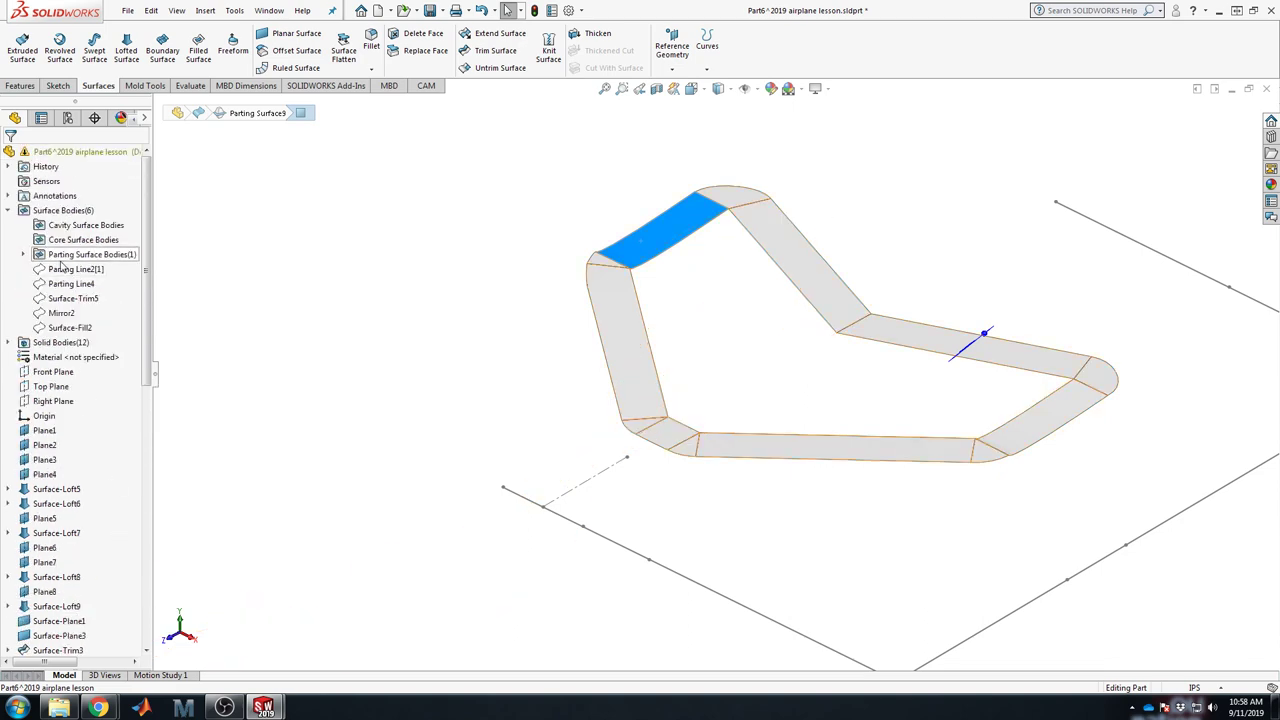
click(22, 258)
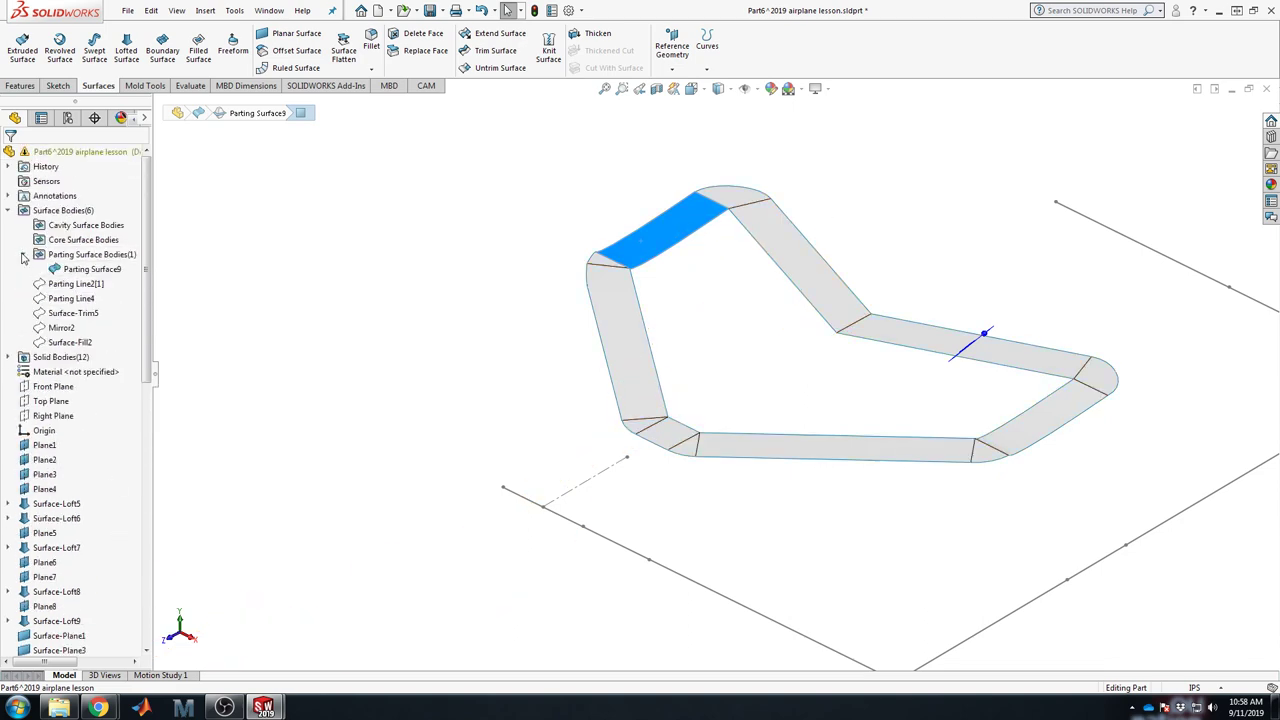
click(88, 269)
click(72, 284)
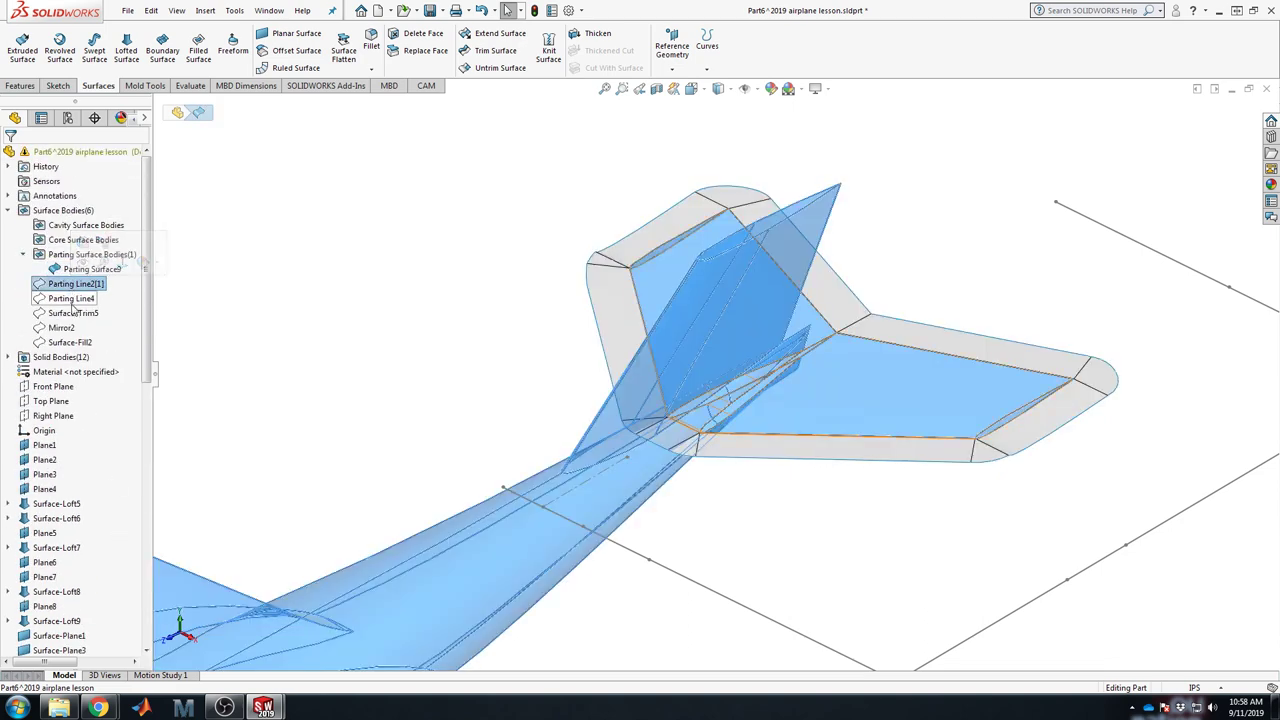
Step: Show the Parting Line4, Surface-Trim5, Mirror2 and Surface-Fill2 surface bodies again
click(72, 298)
shift+click(72, 344)
right_click(72, 345)
click(96, 333)
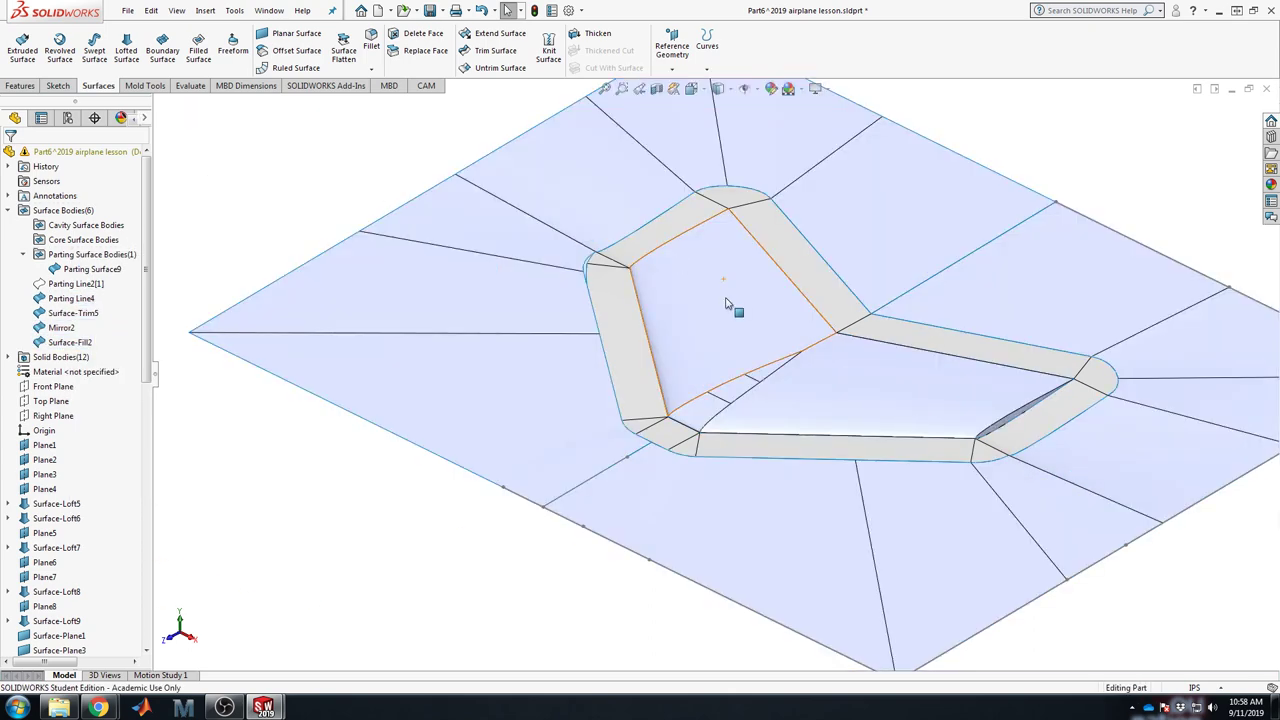
Step: Check that the wing faces belong to the Parting Line4 body by briefly hiding it and showing it again
click(727, 304)
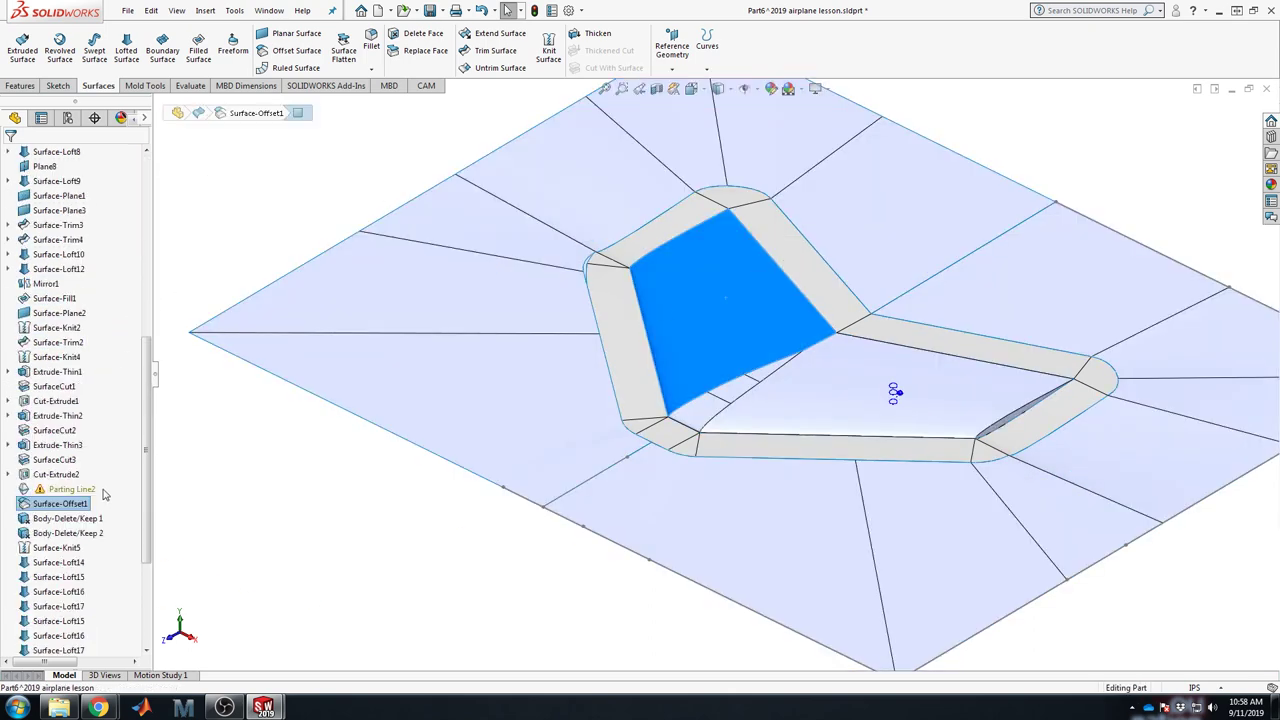
click(73, 299)
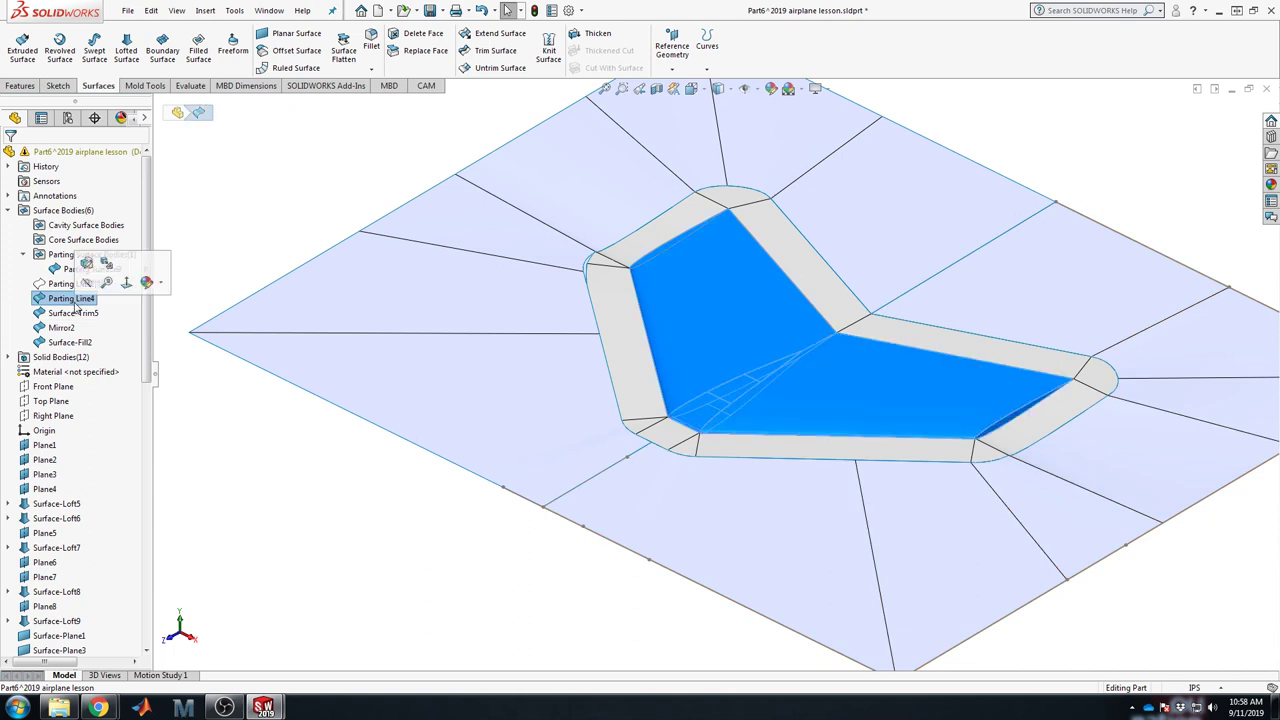
right_click(75, 305)
click(88, 286)
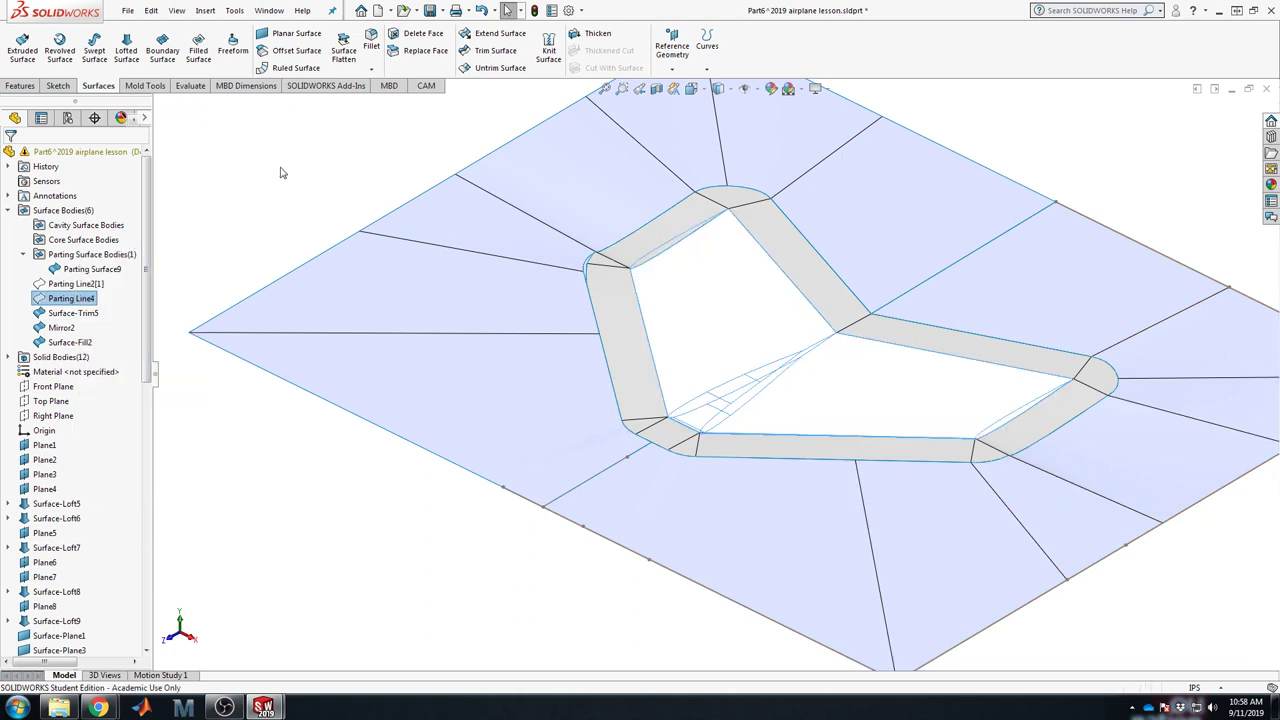
right_click(72, 298)
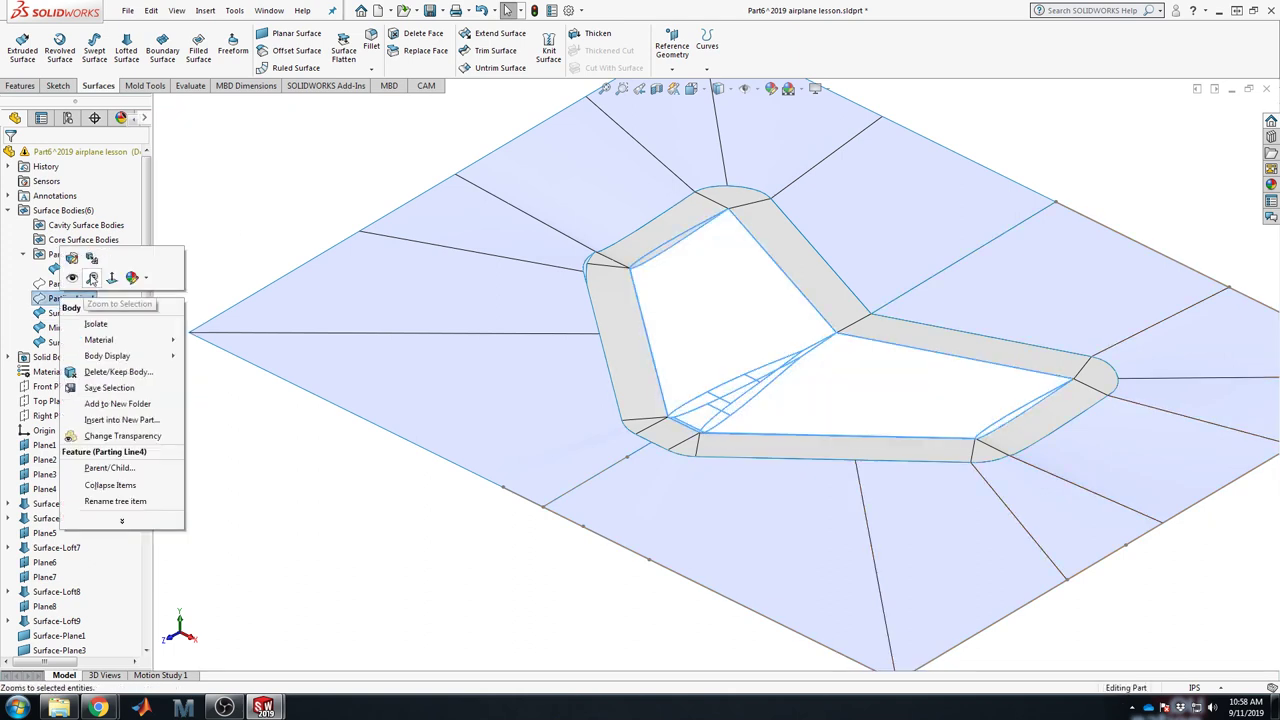
click(76, 284)
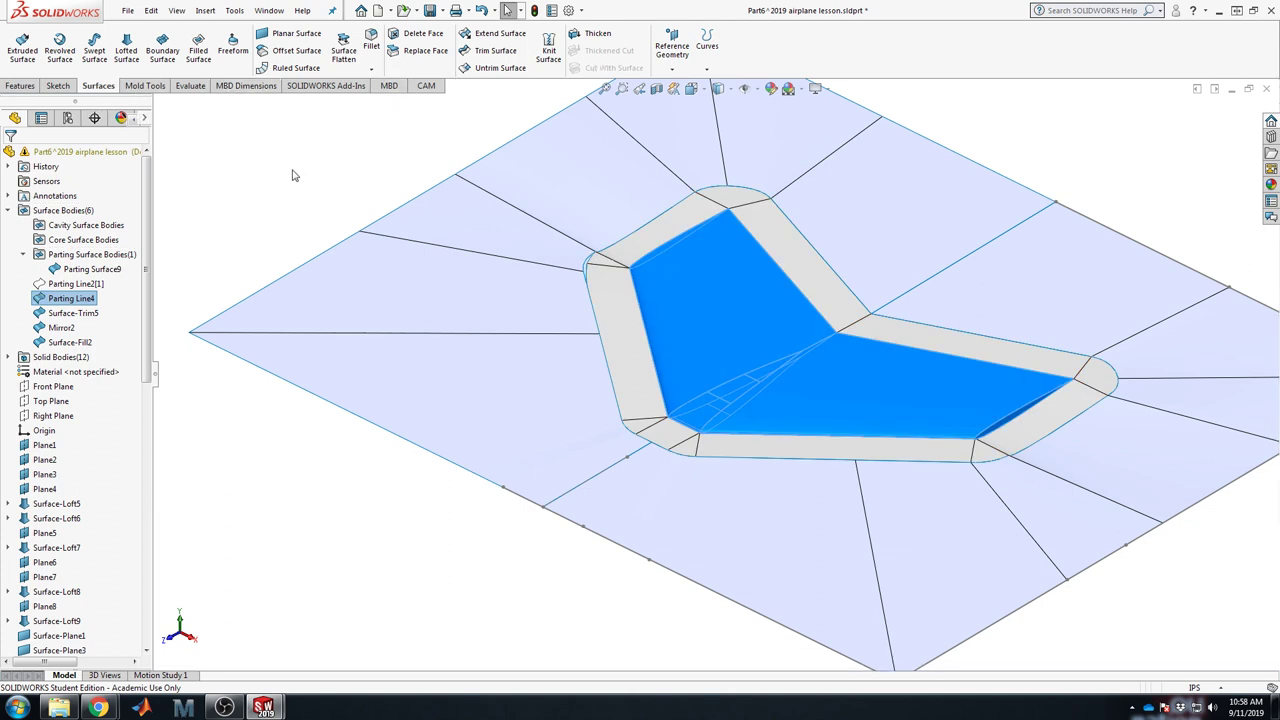
Step: Start a Parting Line on the Parting Line4 wing body with the Top Plane as pull direction
click(137, 88)
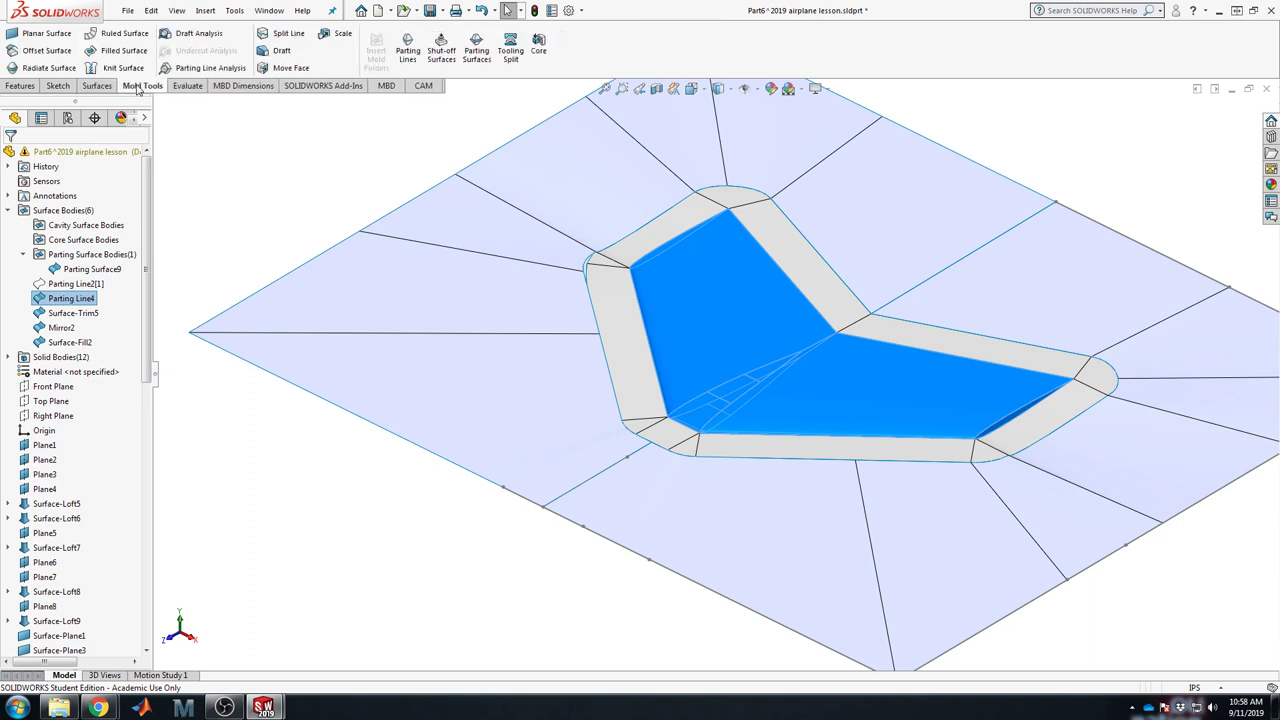
click(407, 50)
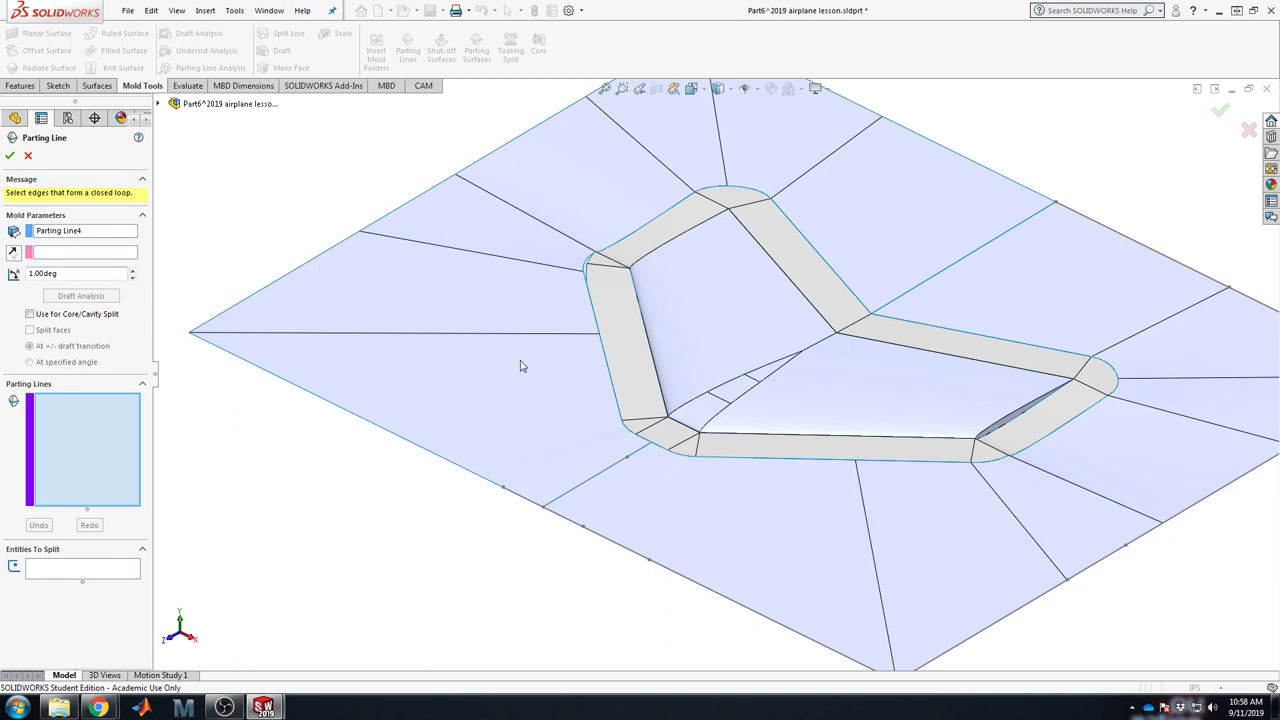
click(158, 106)
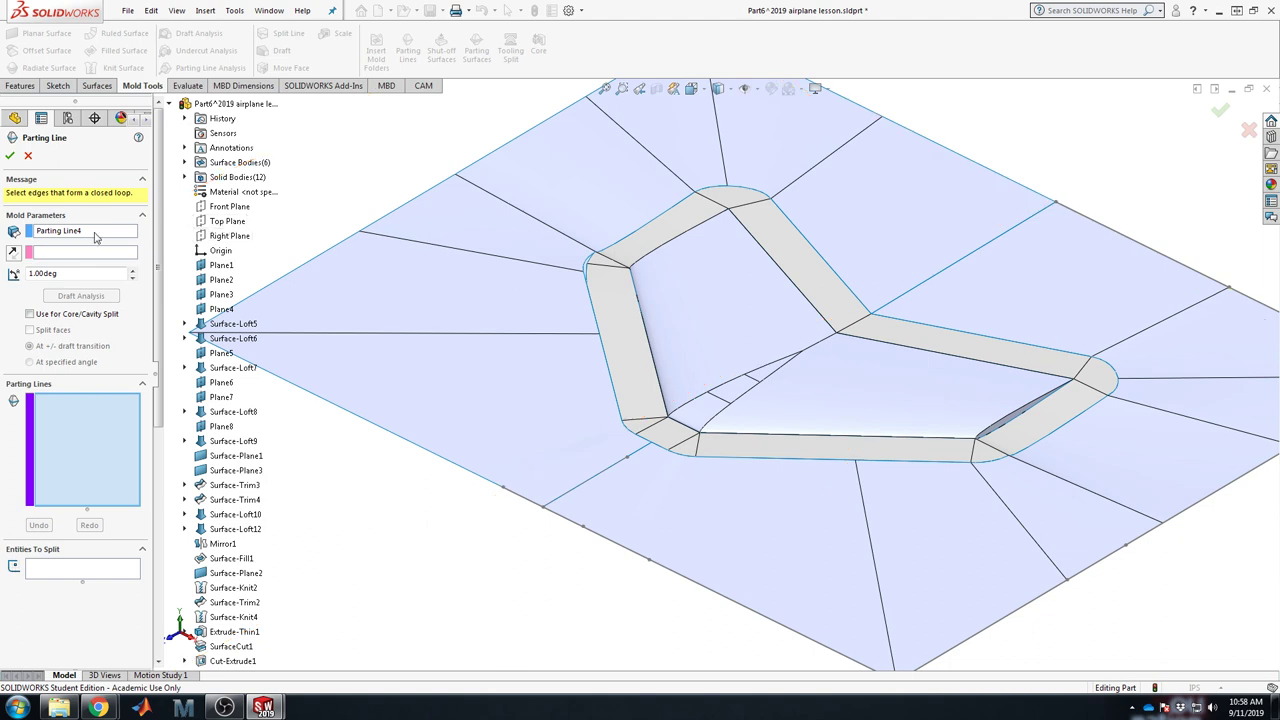
click(95, 233)
key(Delete)
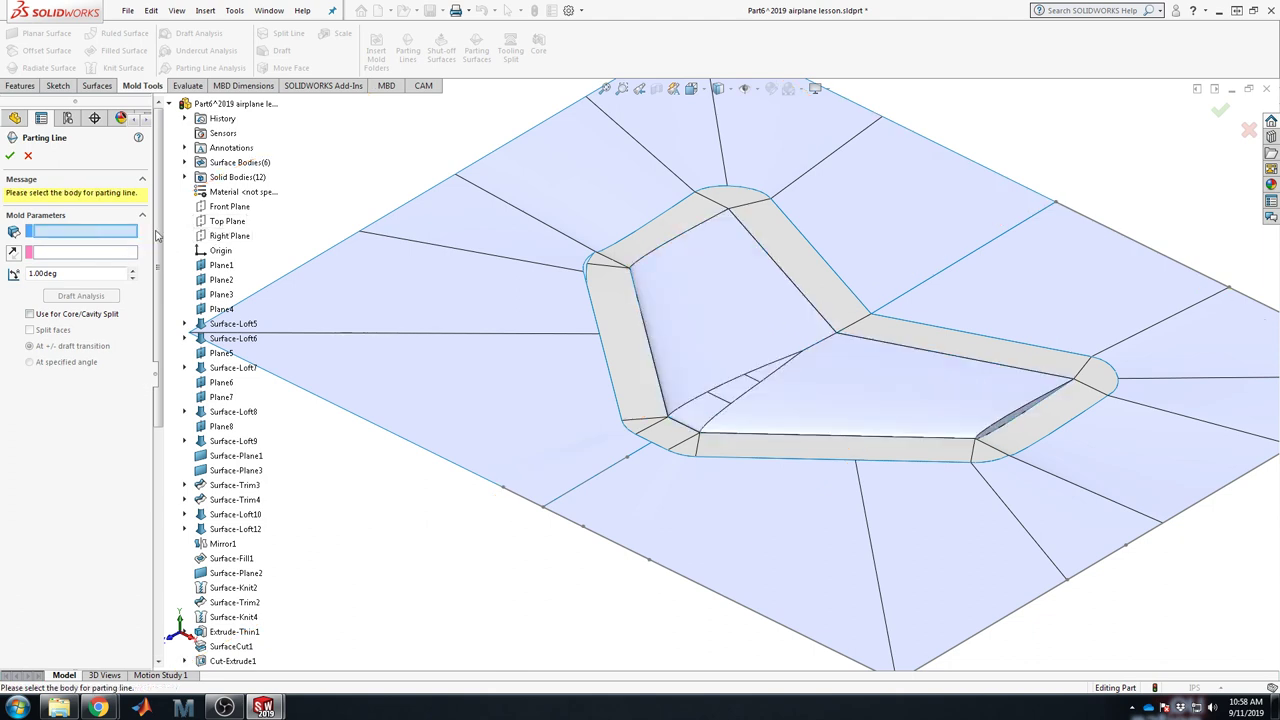
click(86, 252)
click(227, 221)
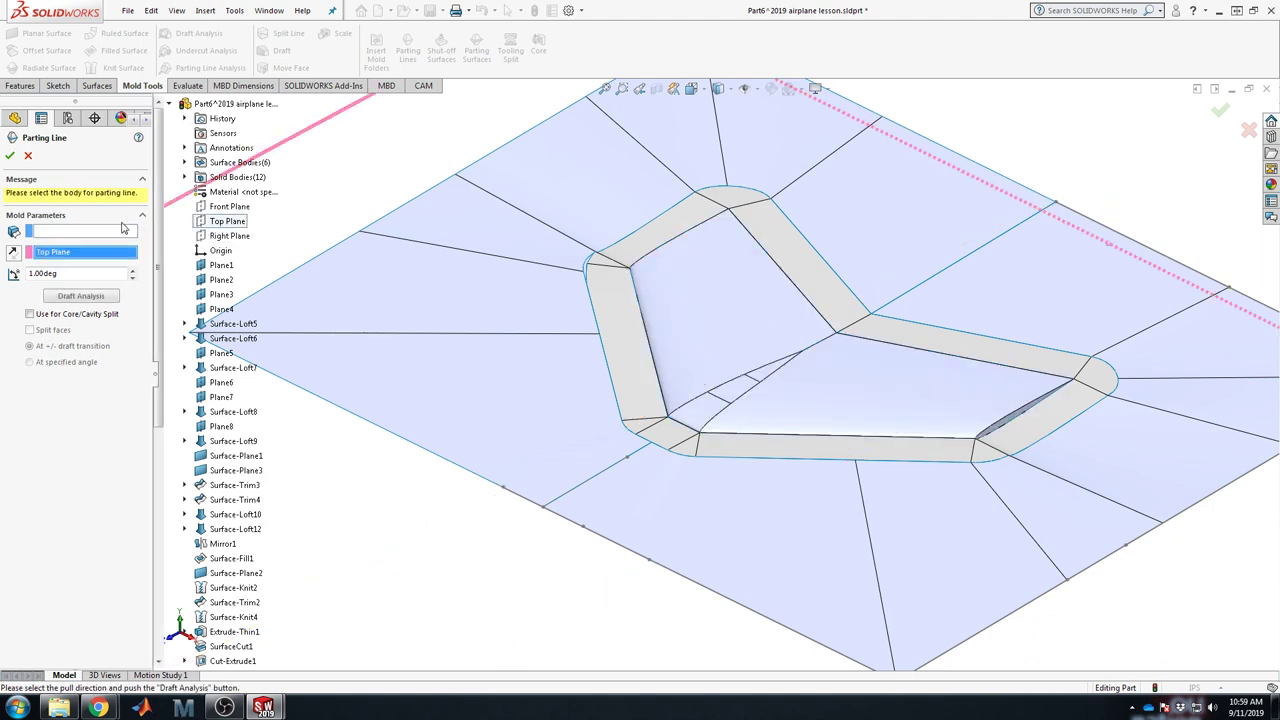
click(122, 229)
click(694, 323)
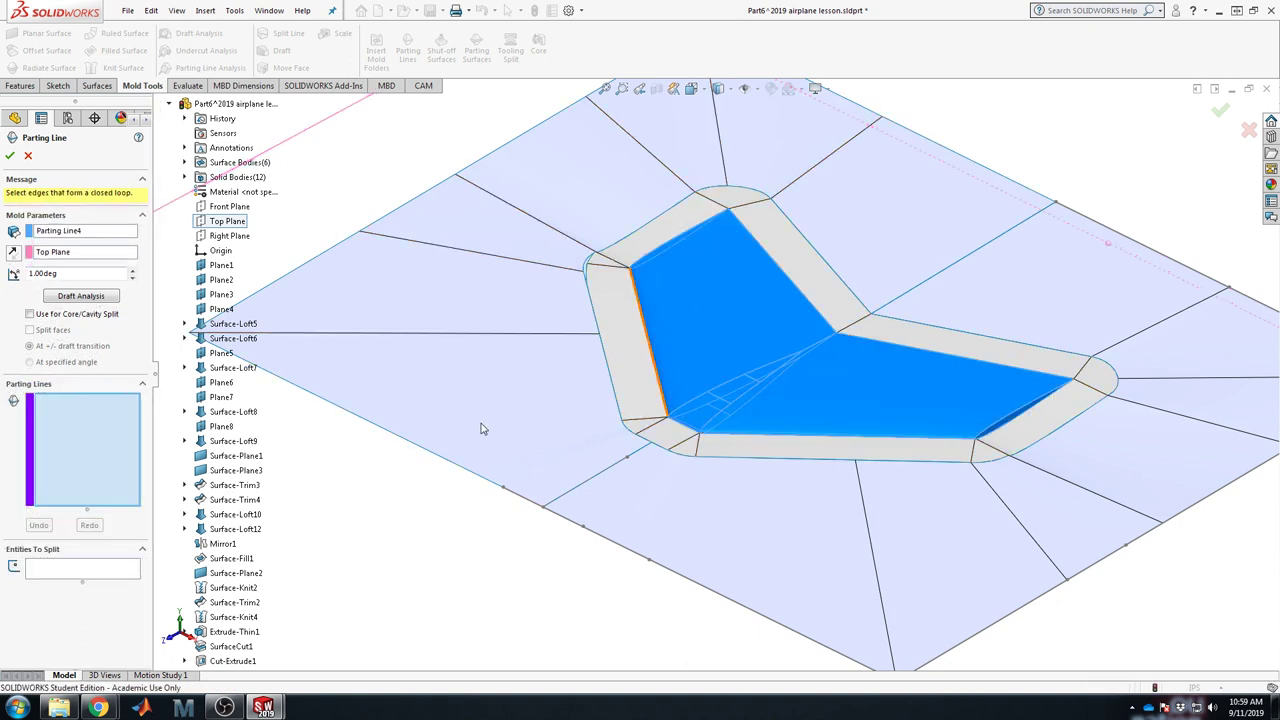
Step: Run the draft analysis at 1.00 deg with Split faces enabled and inspect the coloured wing faces from below
click(84, 298)
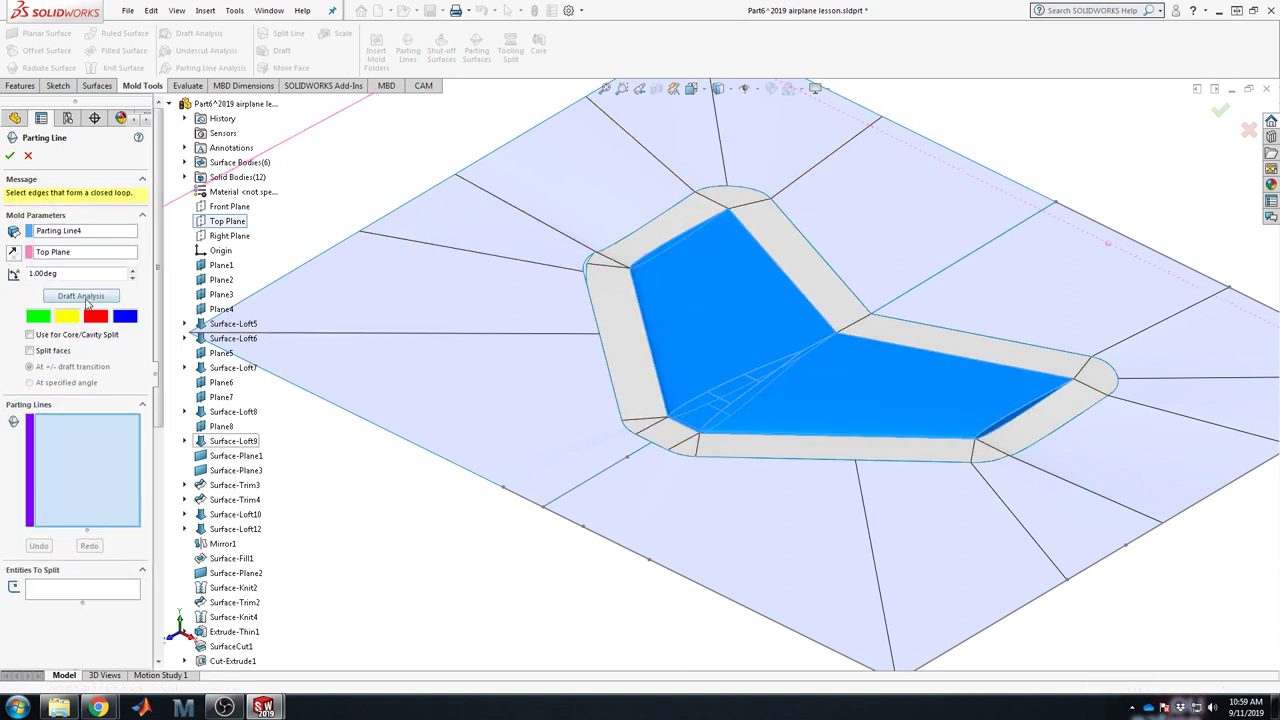
click(30, 350)
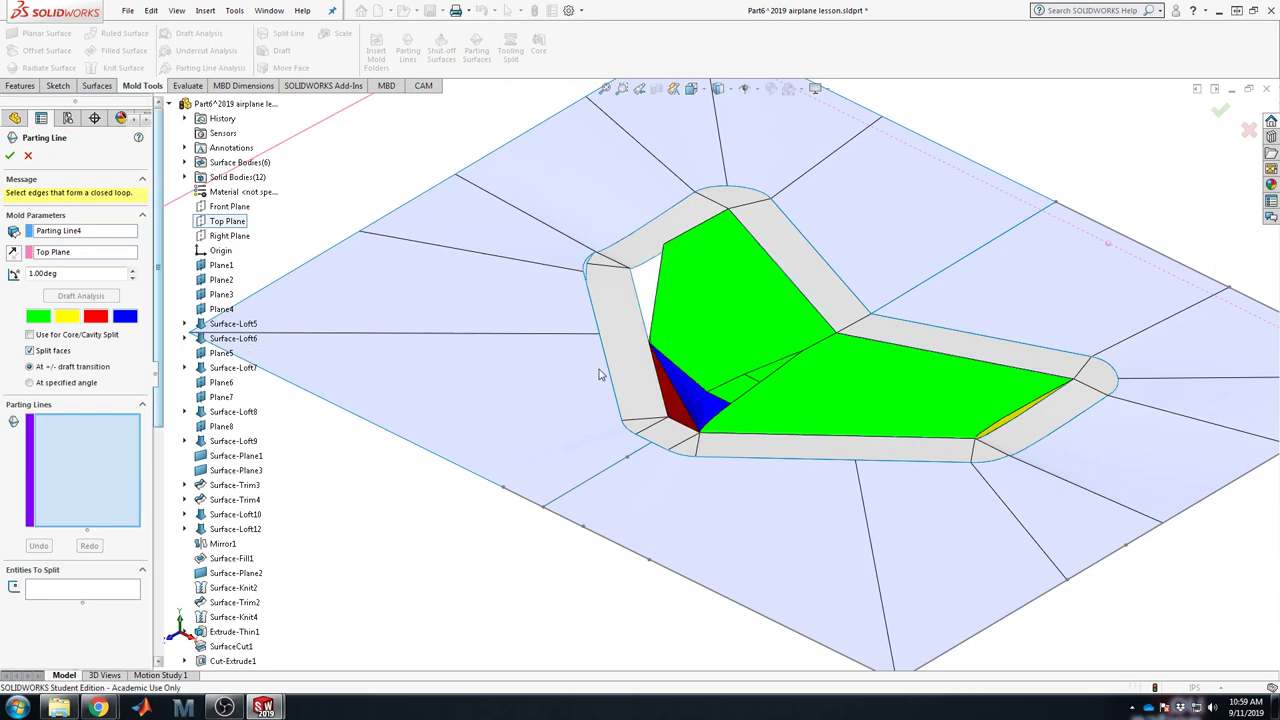
middle_drag(600, 372, 789, 236)
scroll(621, 250, down, 5)
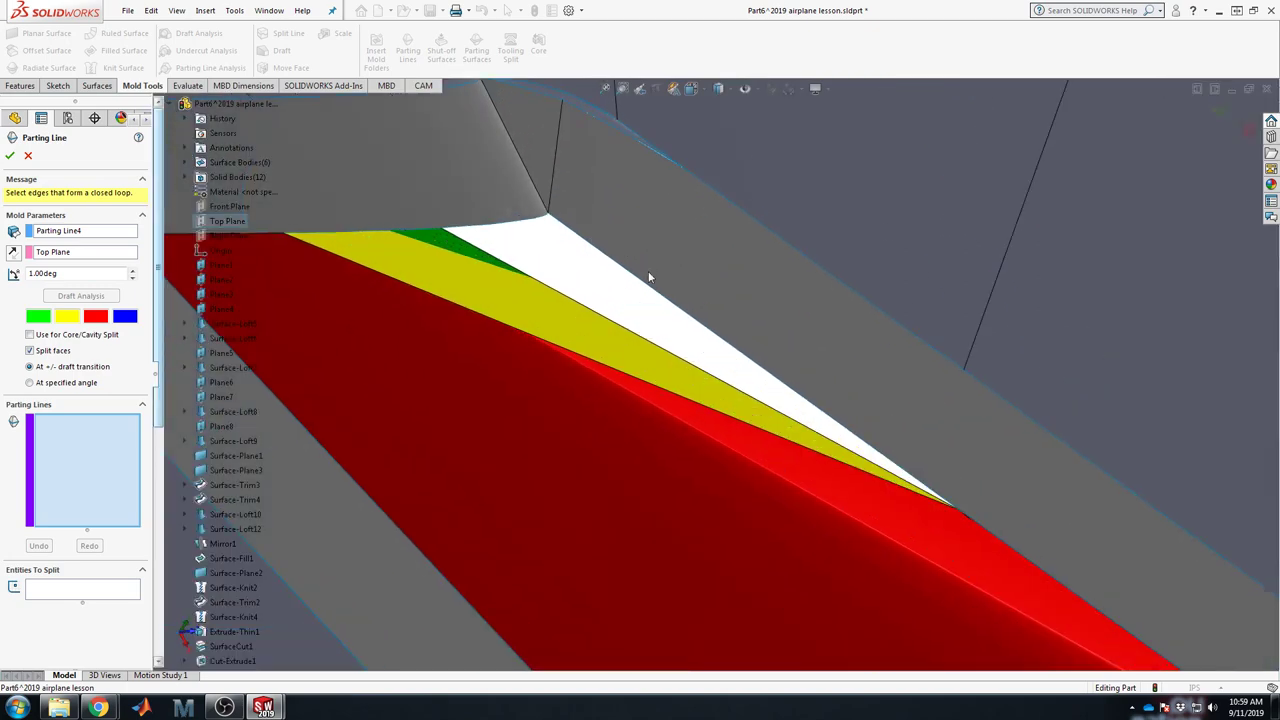
scroll(585, 388, up, 4)
Step: Set the draft angle to 0 degrees and rerun the draft analysis
key(ctrl+7)
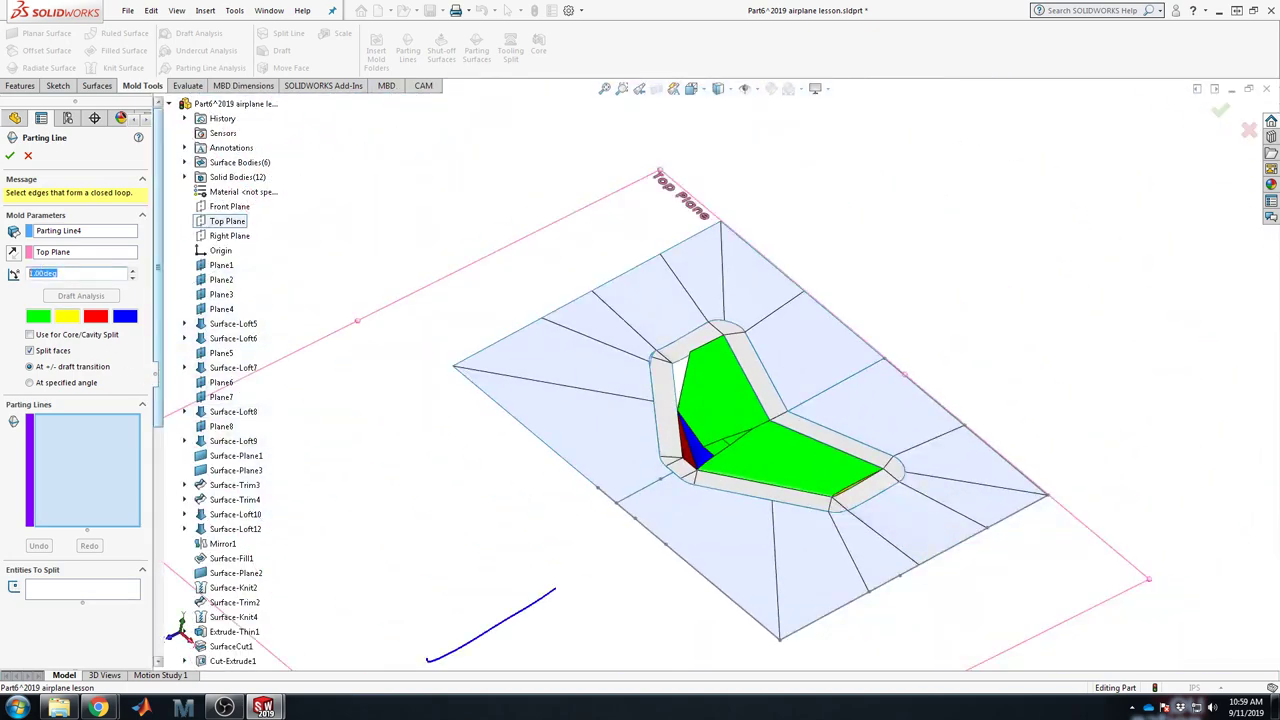
text(0)
key(Return)
click(82, 296)
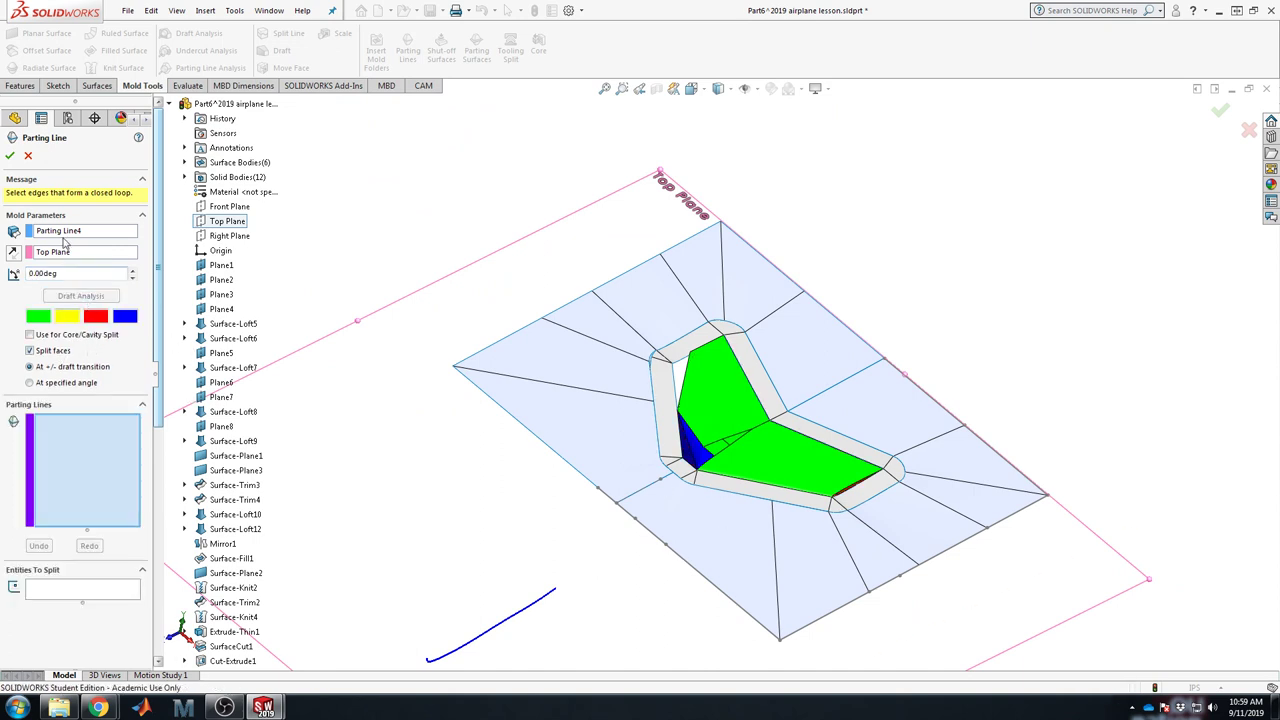
Step: Try to create the parting line from the draft analysis, inspect the wing's classified faces, and abandon the command
click(10, 156)
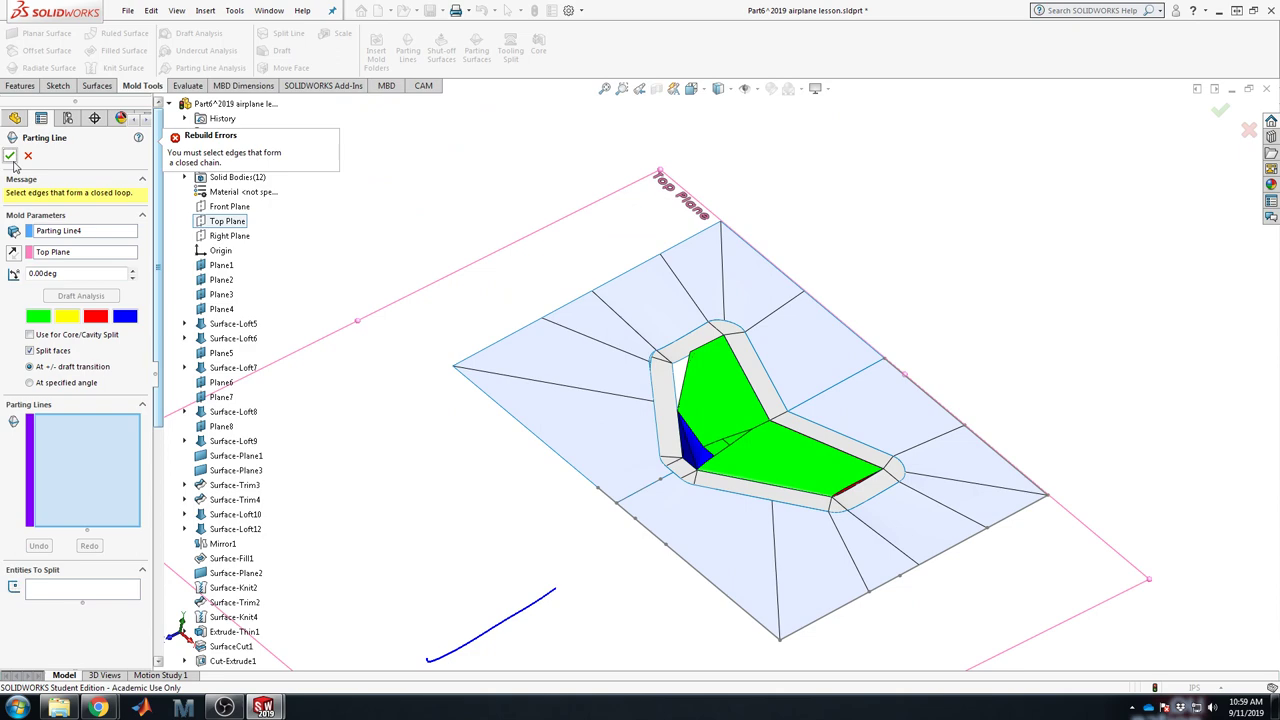
scroll(749, 442, down, 5)
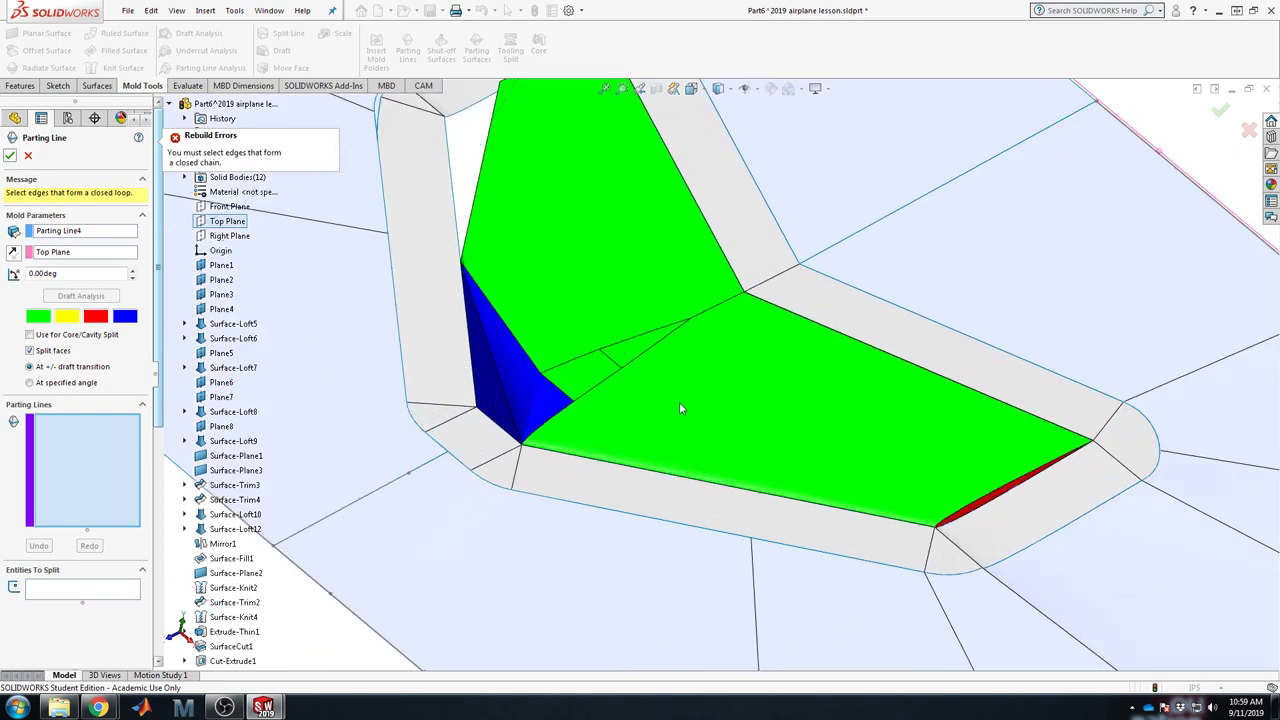
middle_drag(679, 402, 665, 210)
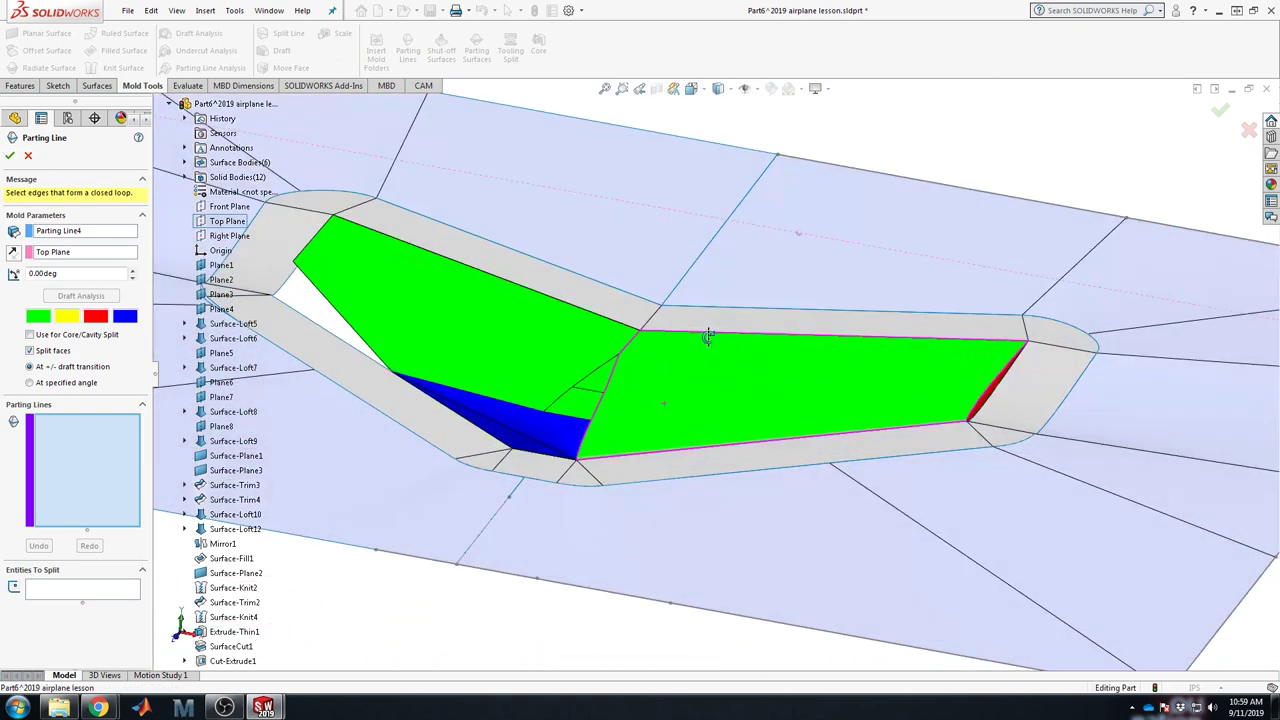
click(28, 157)
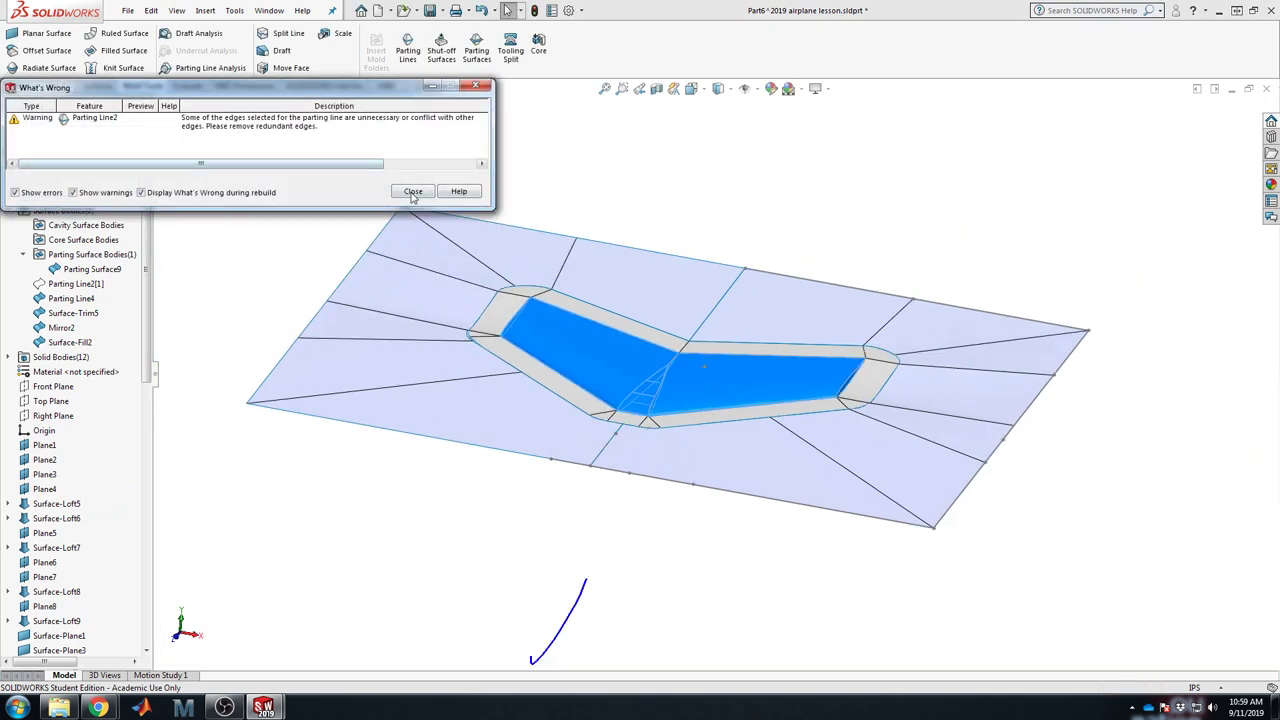
Step: Copy the wing's five connected inner faces with Offset Surface at 0.00 in, including the small centre faces
click(413, 192)
mouse_move(942, 519)
middle_down()
mouse_move(880, 411)
mouse_move(837, 523)
mouse_move(845, 580)
mouse_move(874, 196)
middle_up()
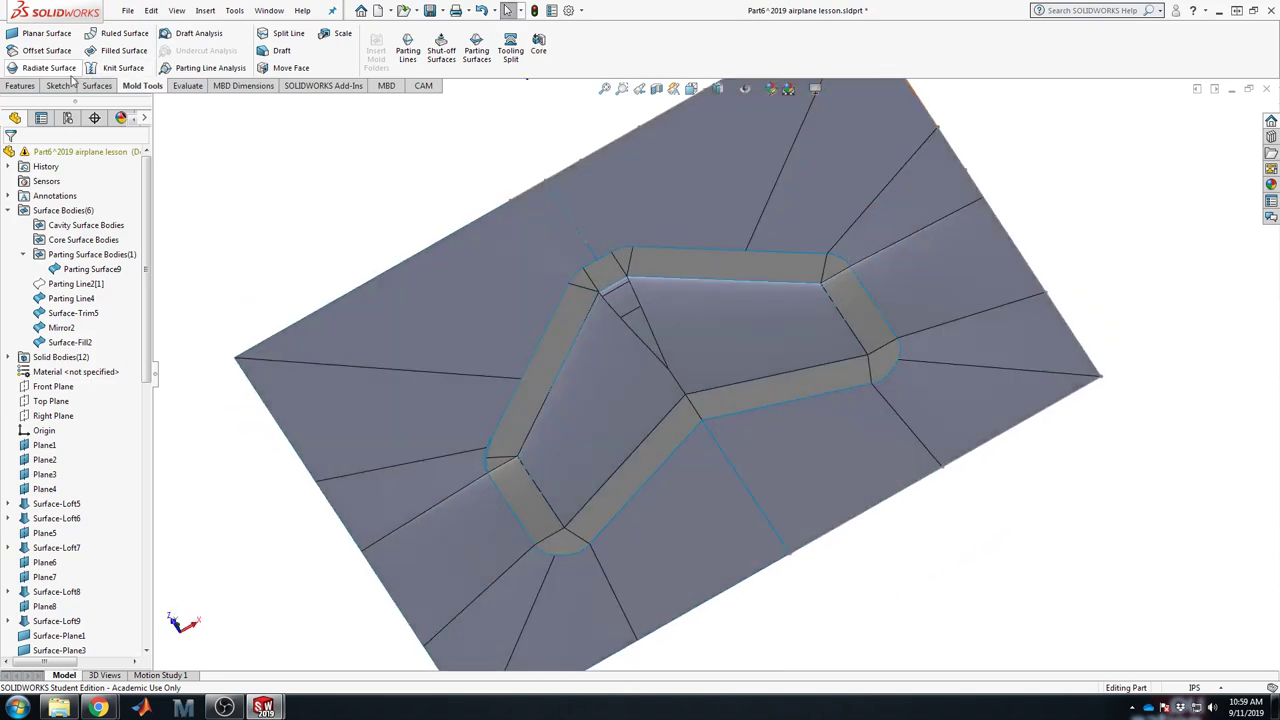
click(22, 85)
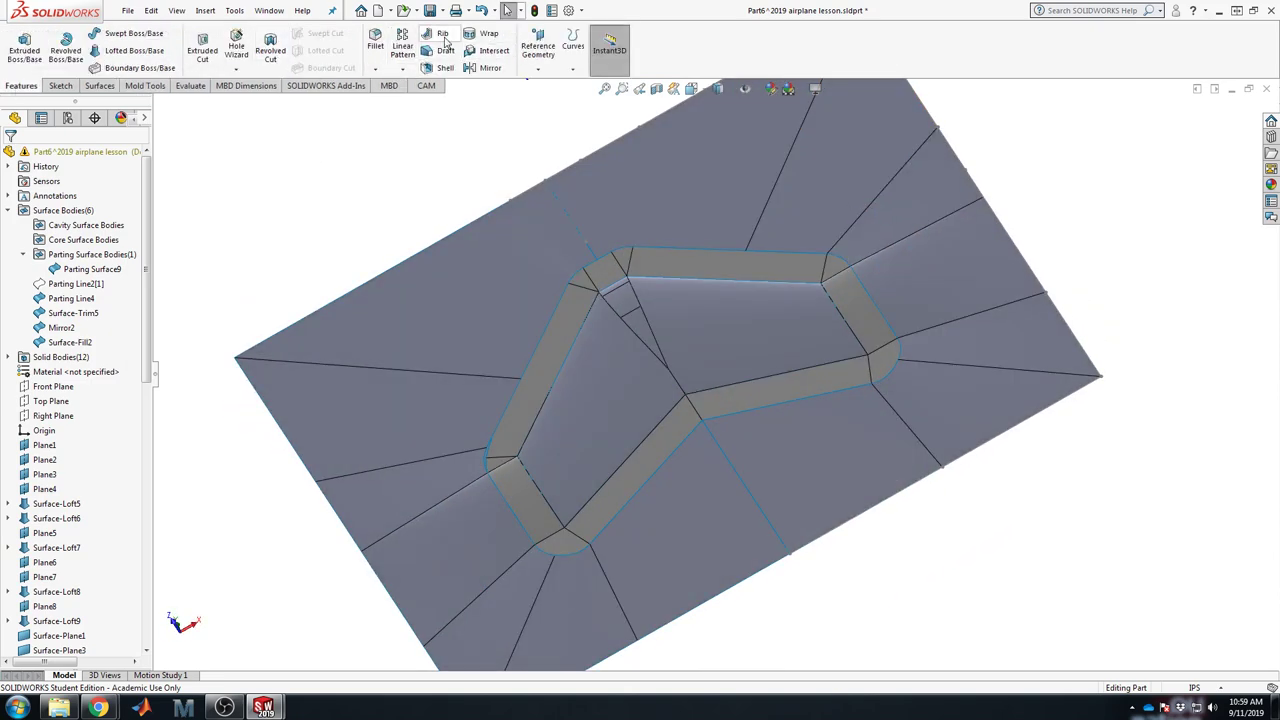
click(100, 87)
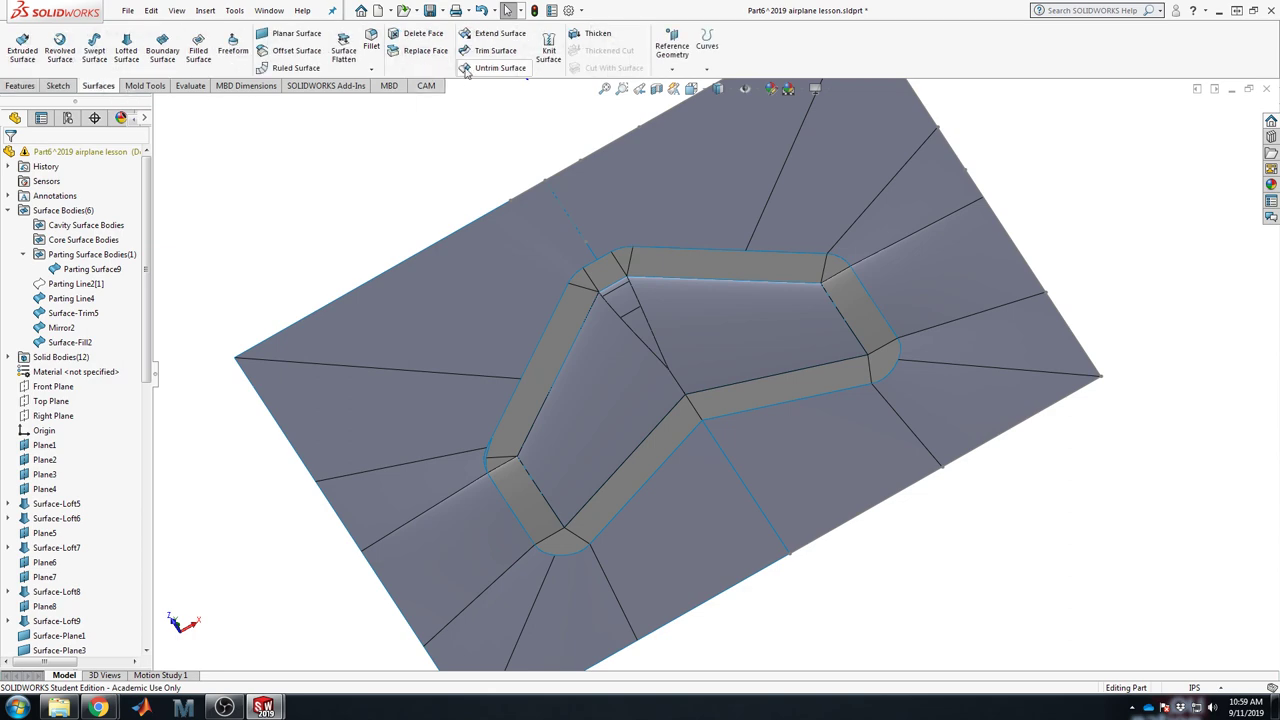
click(300, 51)
scroll(630, 320, down, 5)
click(589, 206)
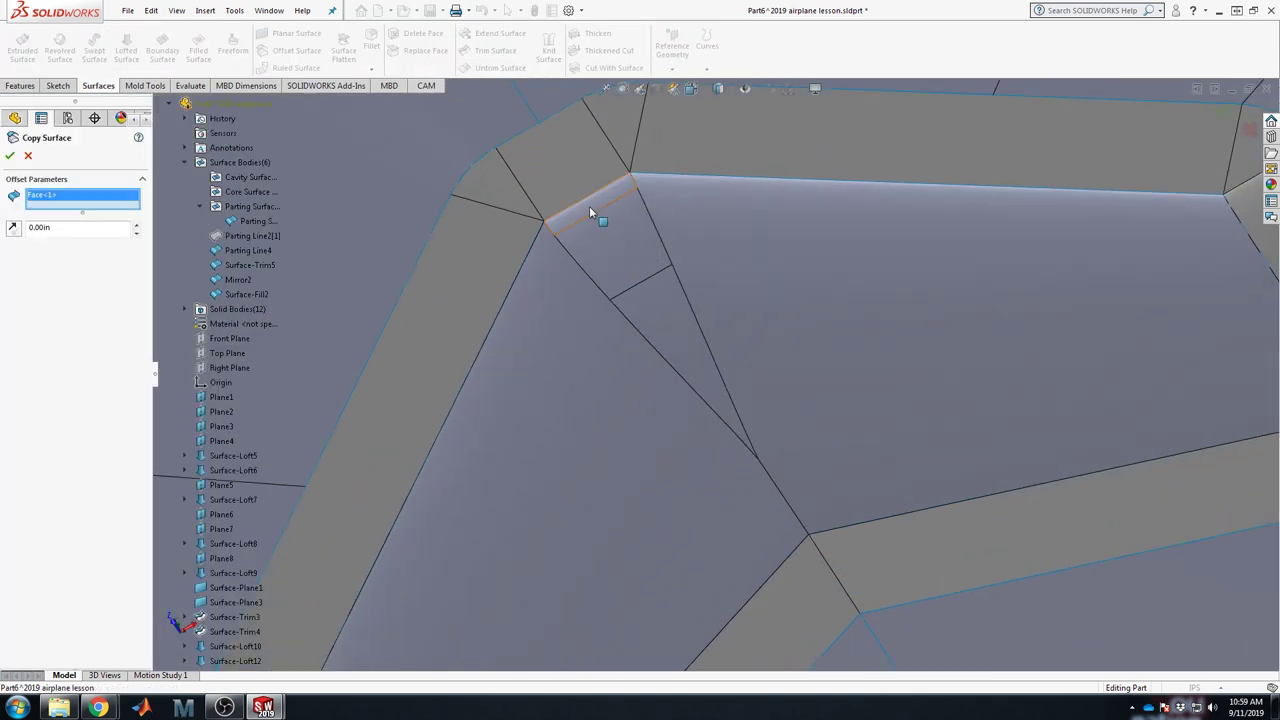
mouse_move(628, 271)
middle_down()
mouse_move(663, 449)
mouse_move(626, 251)
middle_up()
click(632, 252)
click(730, 285)
click(760, 300)
click(850, 380)
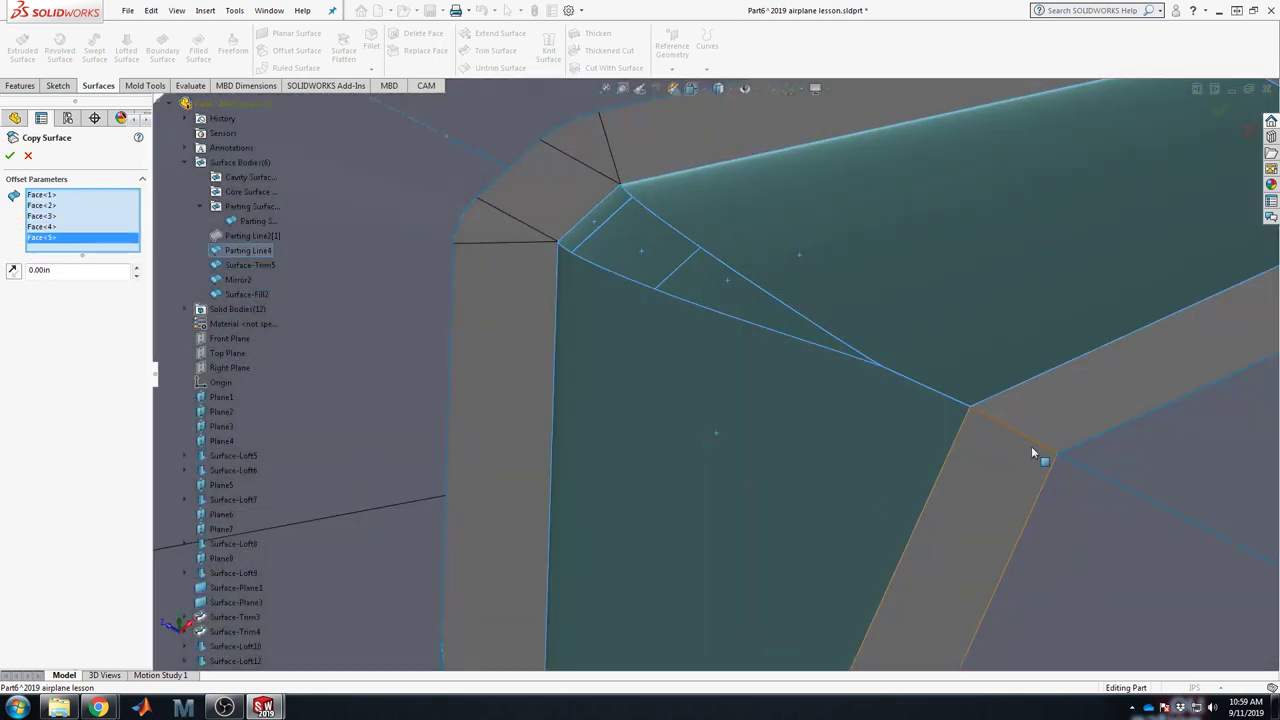
scroll(1031, 446, up, 5)
scroll(982, 76, down, 5)
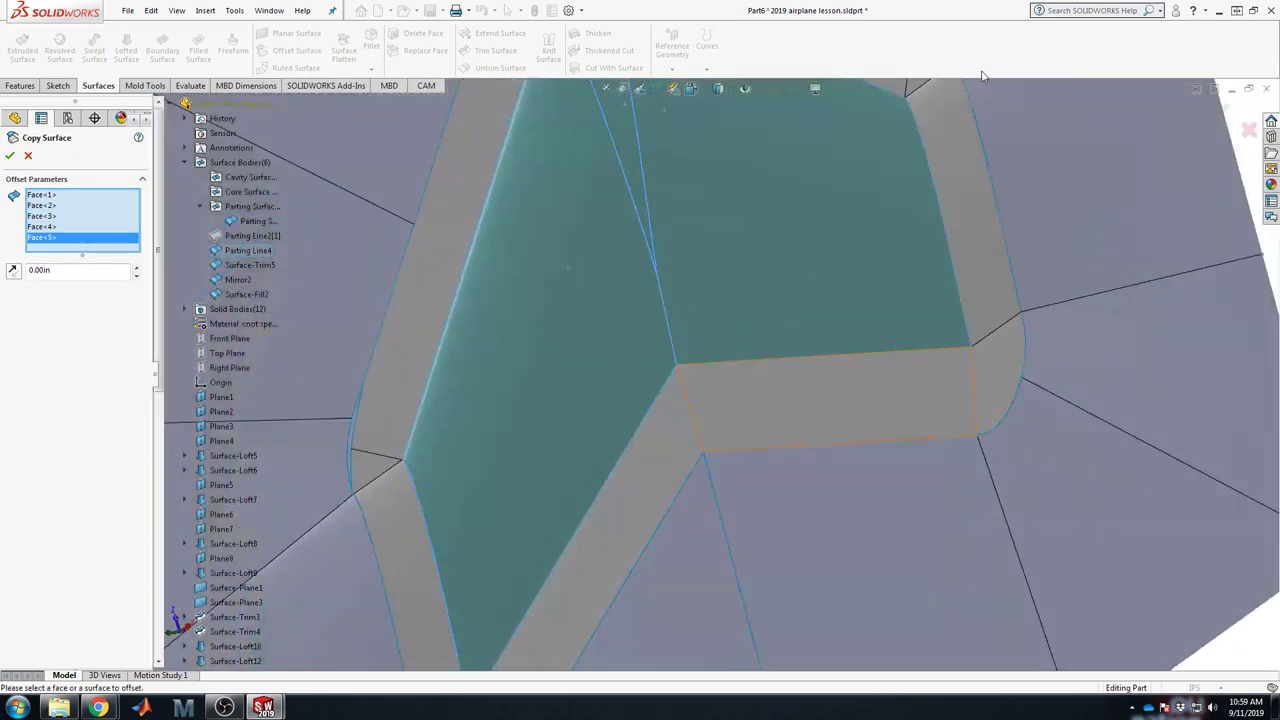
scroll(618, 438, down, 2)
scroll(799, 319, up, 3)
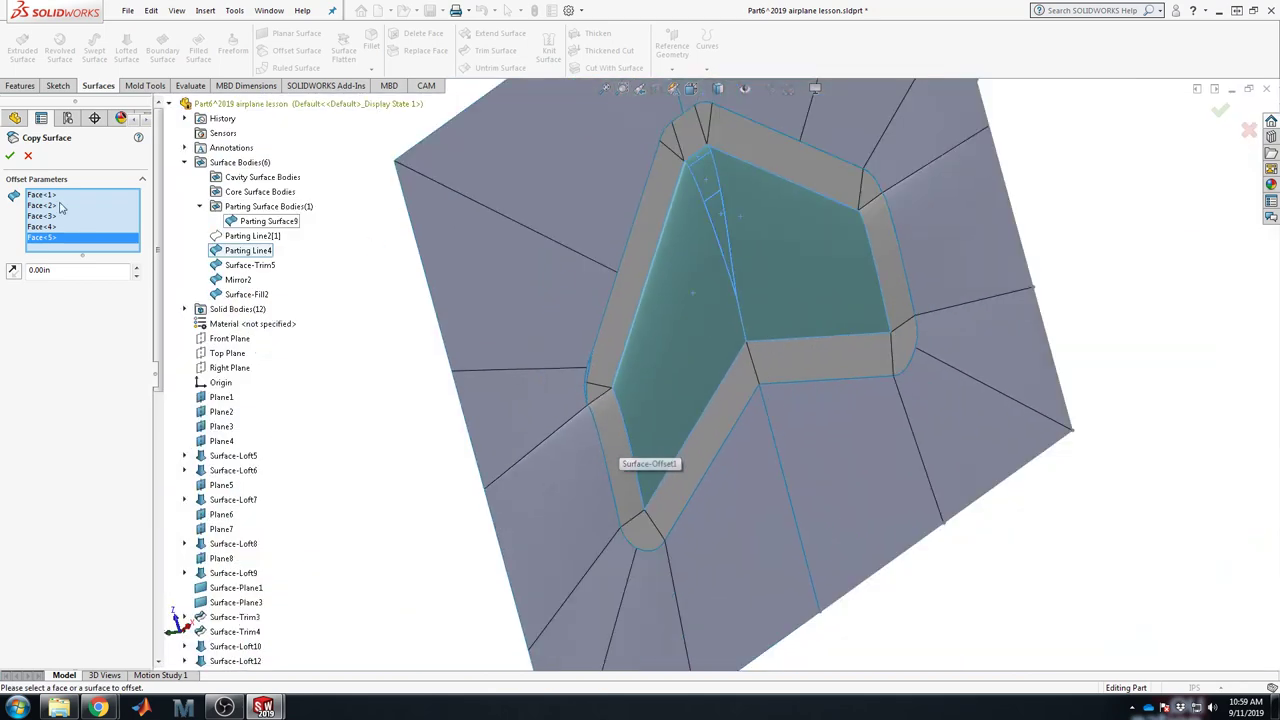
click(9, 155)
Step: Examine the parting surface and copied wing faces from several angles, and locate Surface-Trim5 and Sketch24 in the feature history
middle_drag(706, 183, 757, 277)
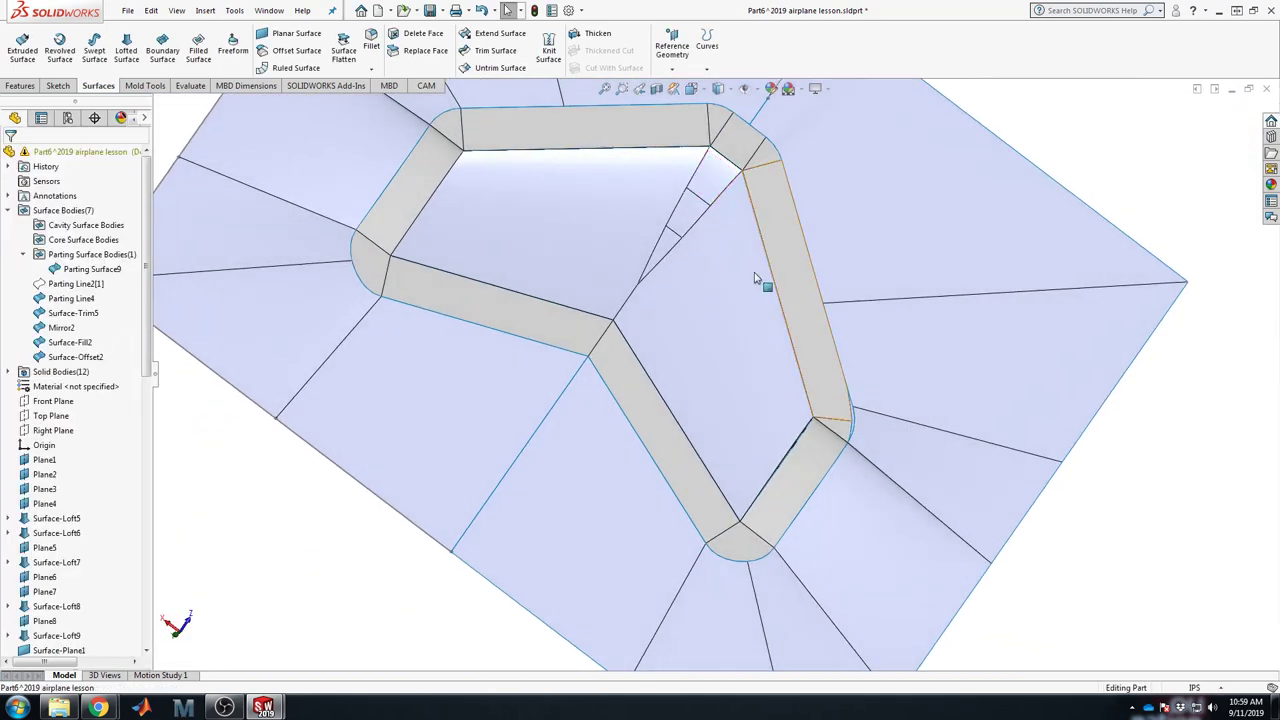
right_click(694, 250)
middle_drag(717, 402, 771, 86)
scroll(967, 232, up, 3)
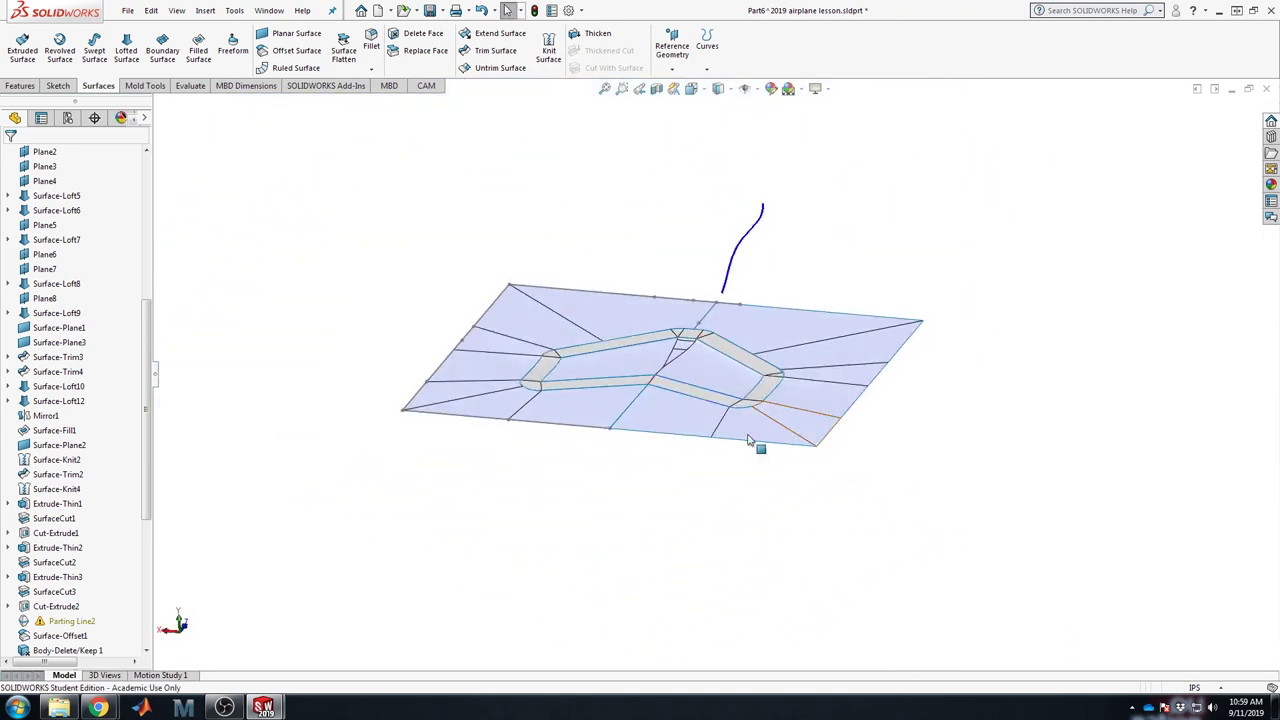
scroll(645, 452, down, 3)
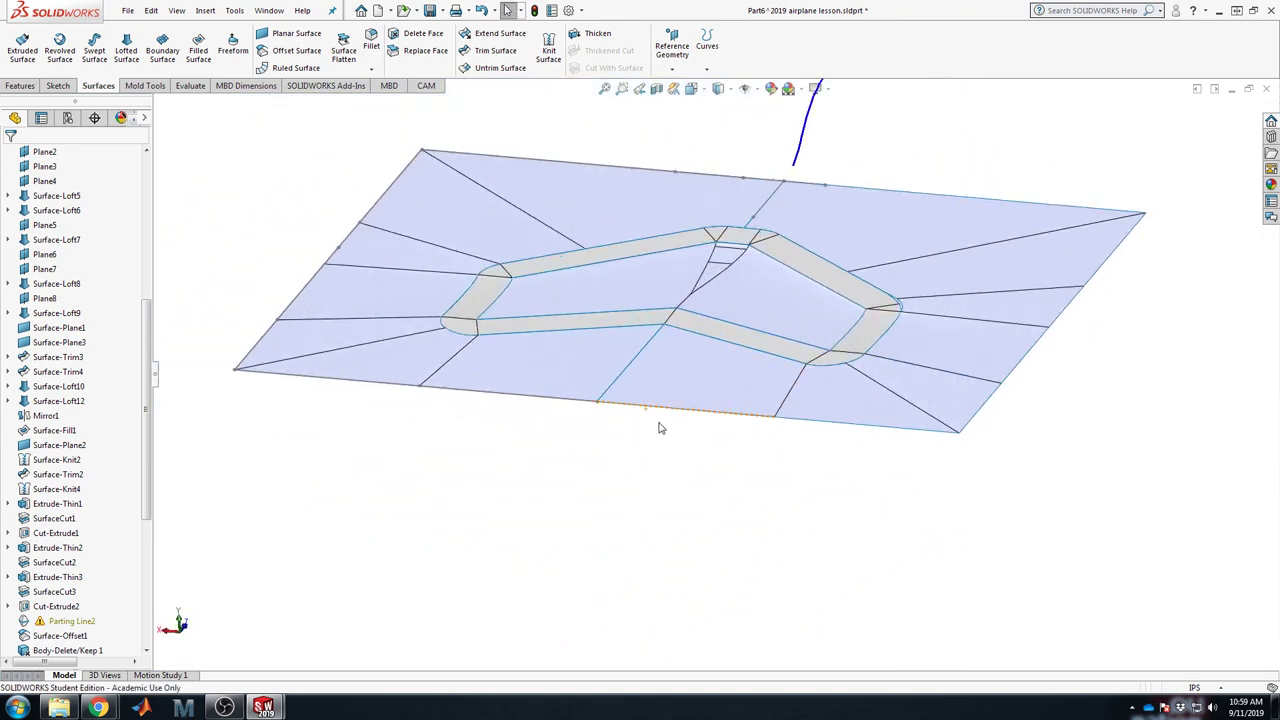
scroll(712, 327, down, 2)
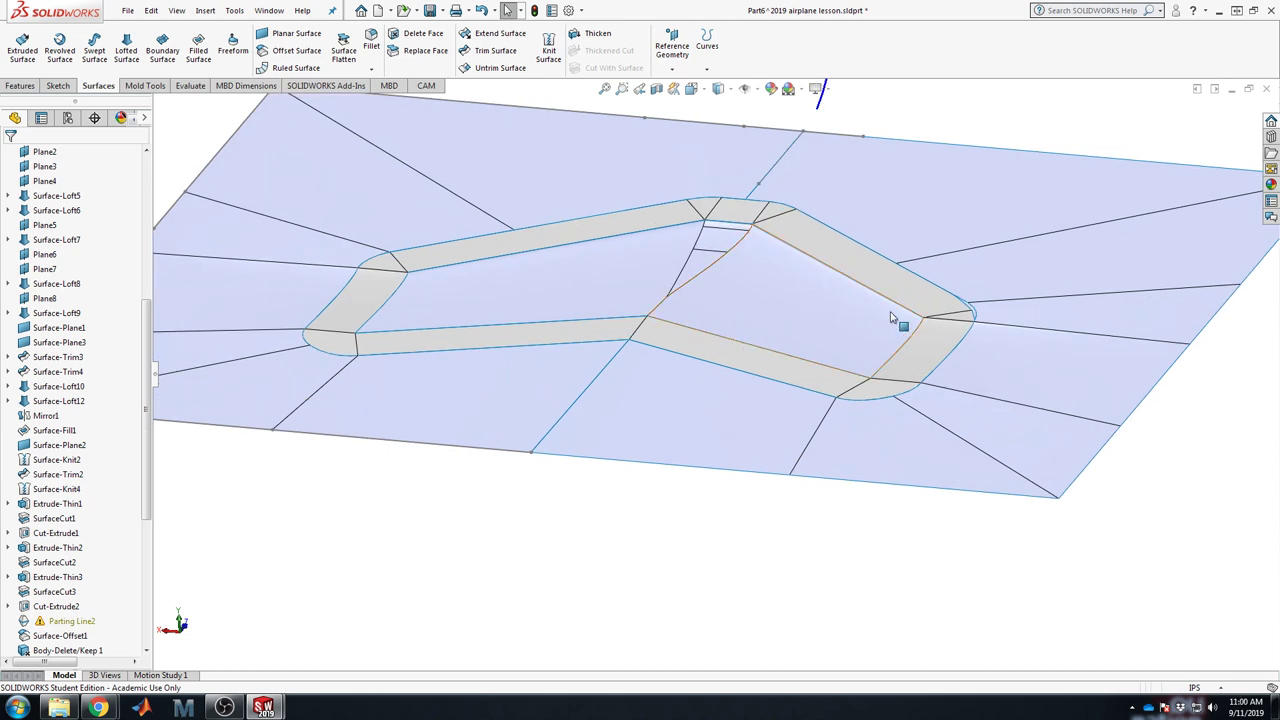
scroll(826, 347, up, 4)
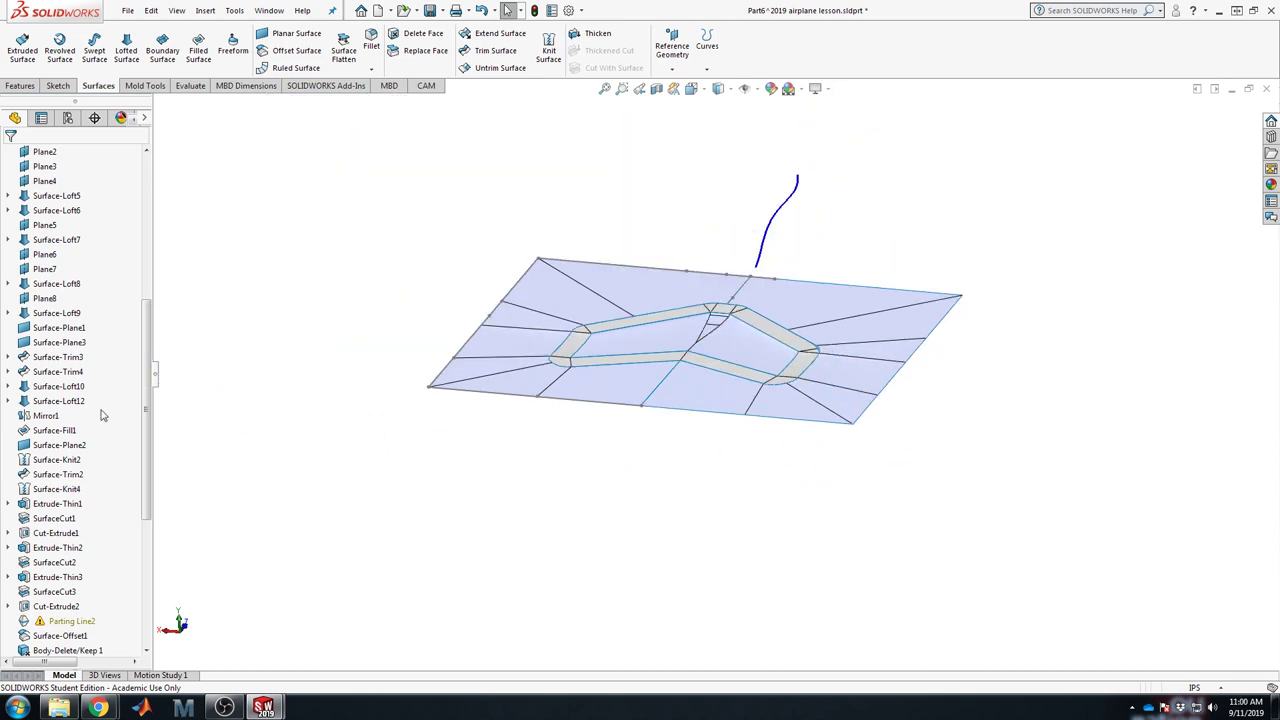
scroll(86, 489, down, 6)
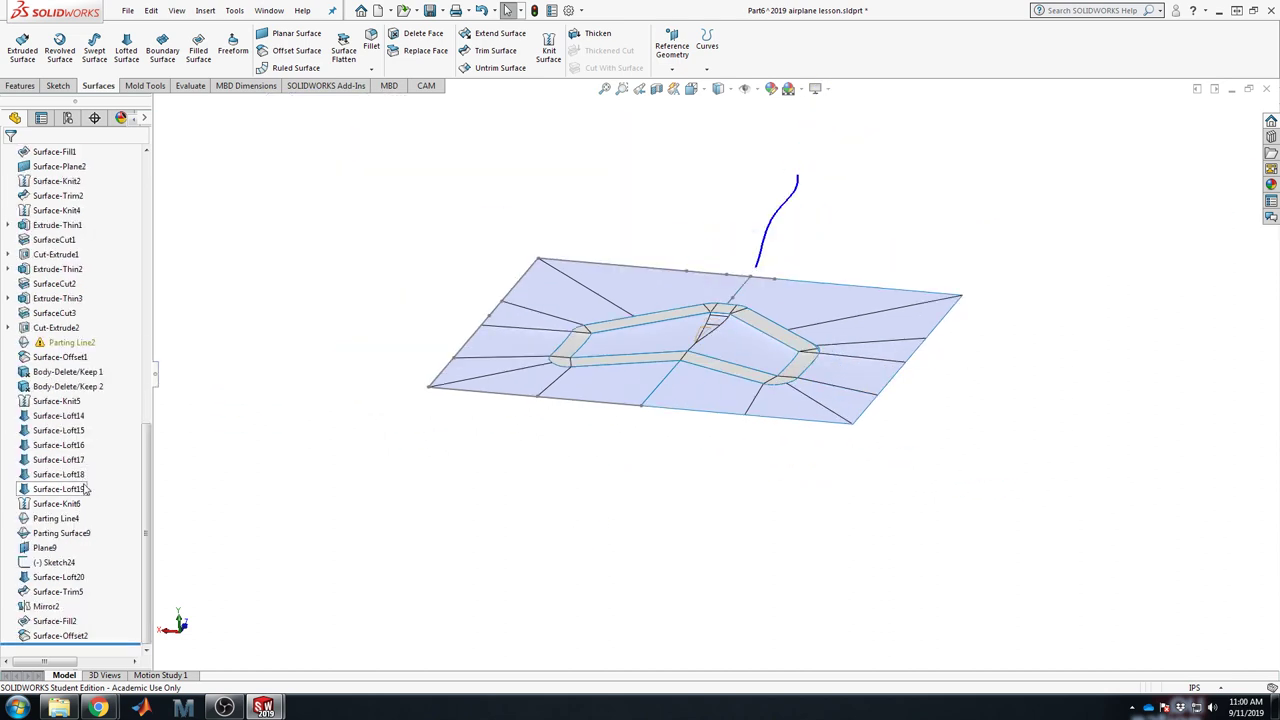
click(56, 591)
click(38, 564)
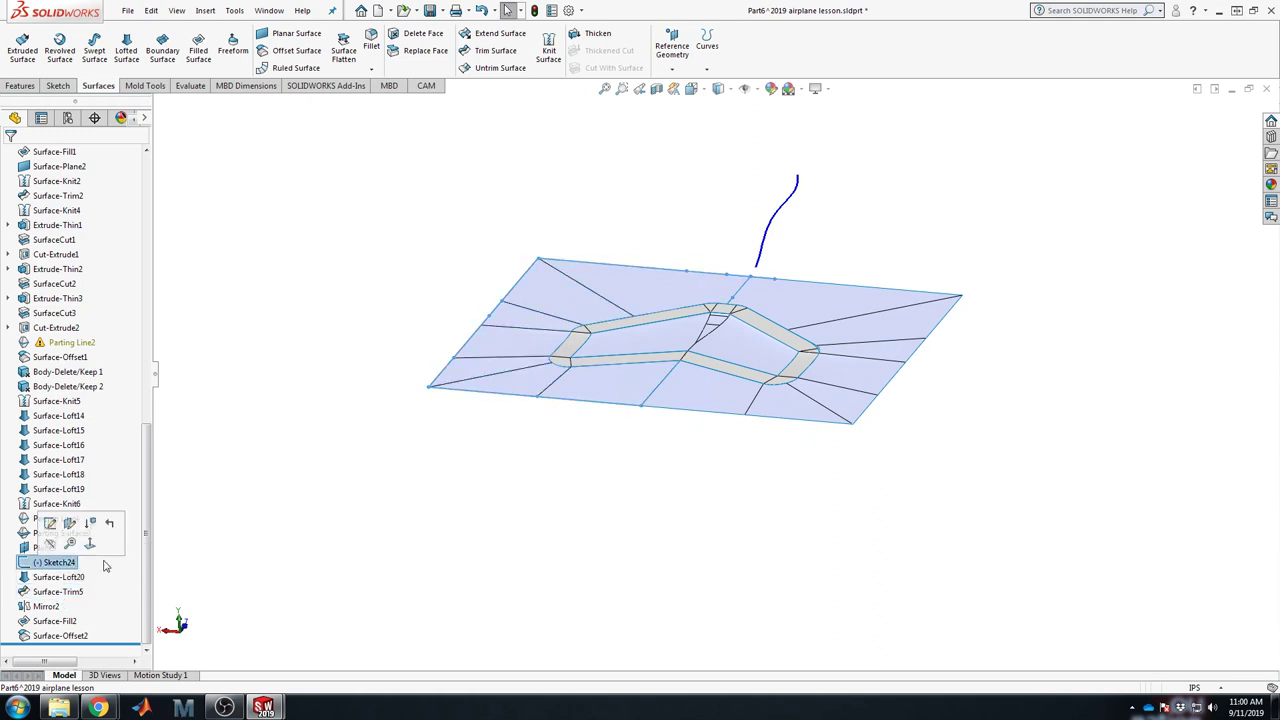
scroll(575, 433, down, 2)
click(647, 443)
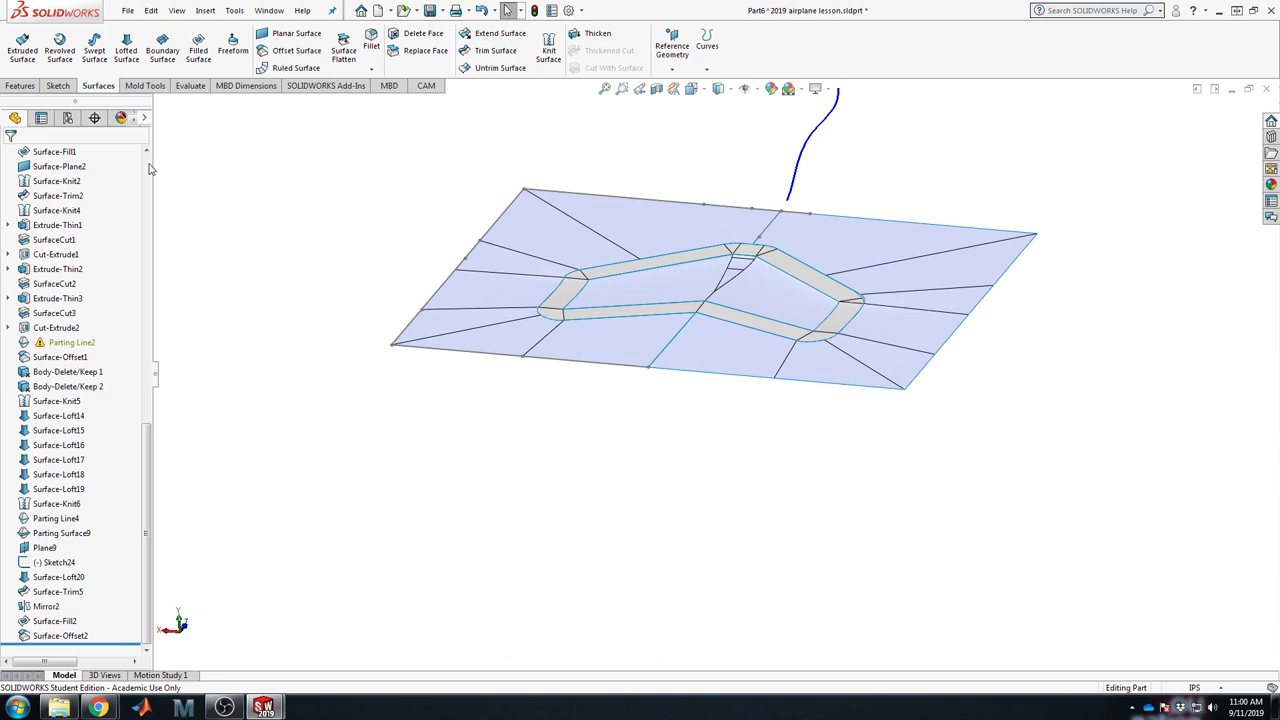
Step: Sketch a corner rectangle on the Top Plane spanning opposite outer corners of the parting surface, and exit the sketch
click(56, 86)
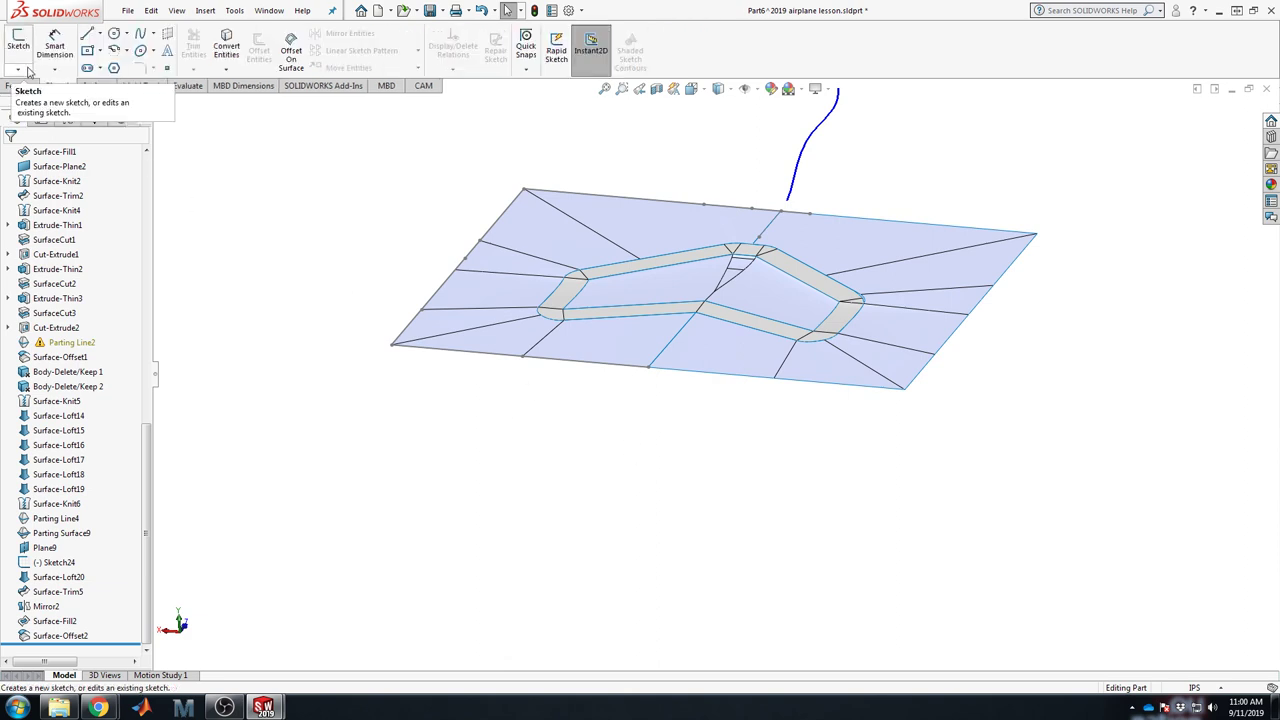
click(18, 42)
click(161, 104)
click(220, 225)
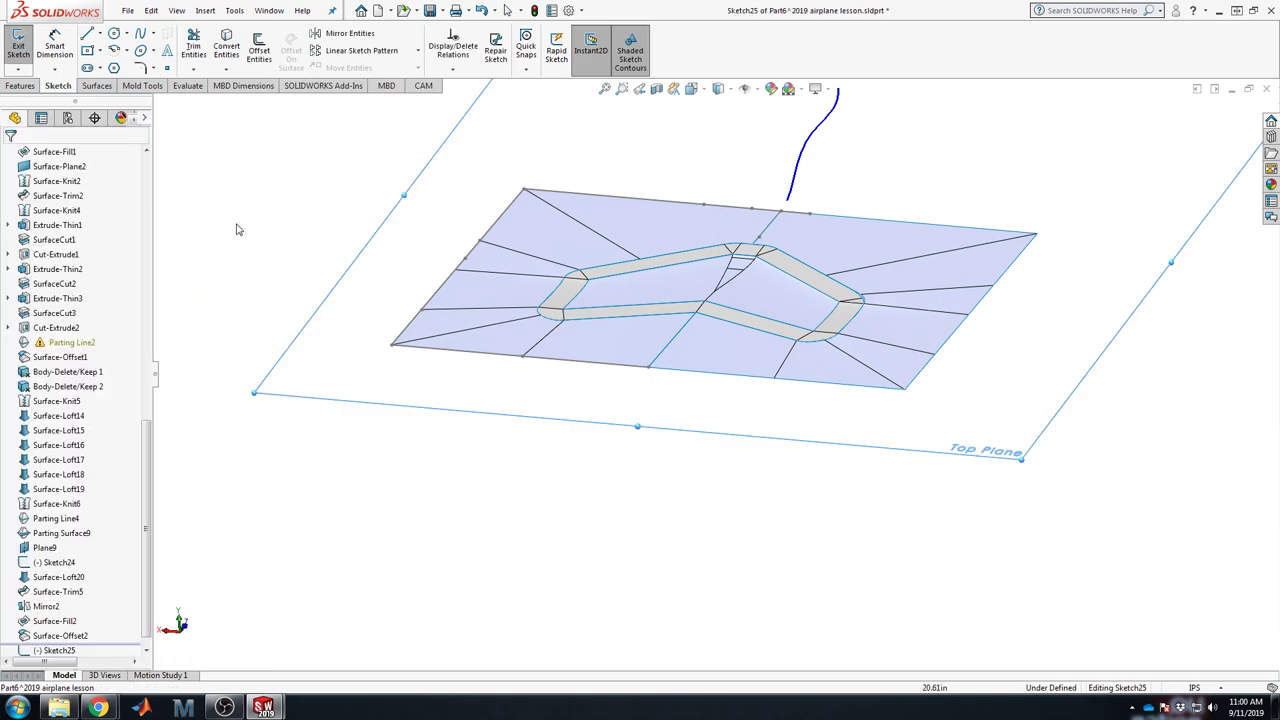
key(space)
click(469, 263)
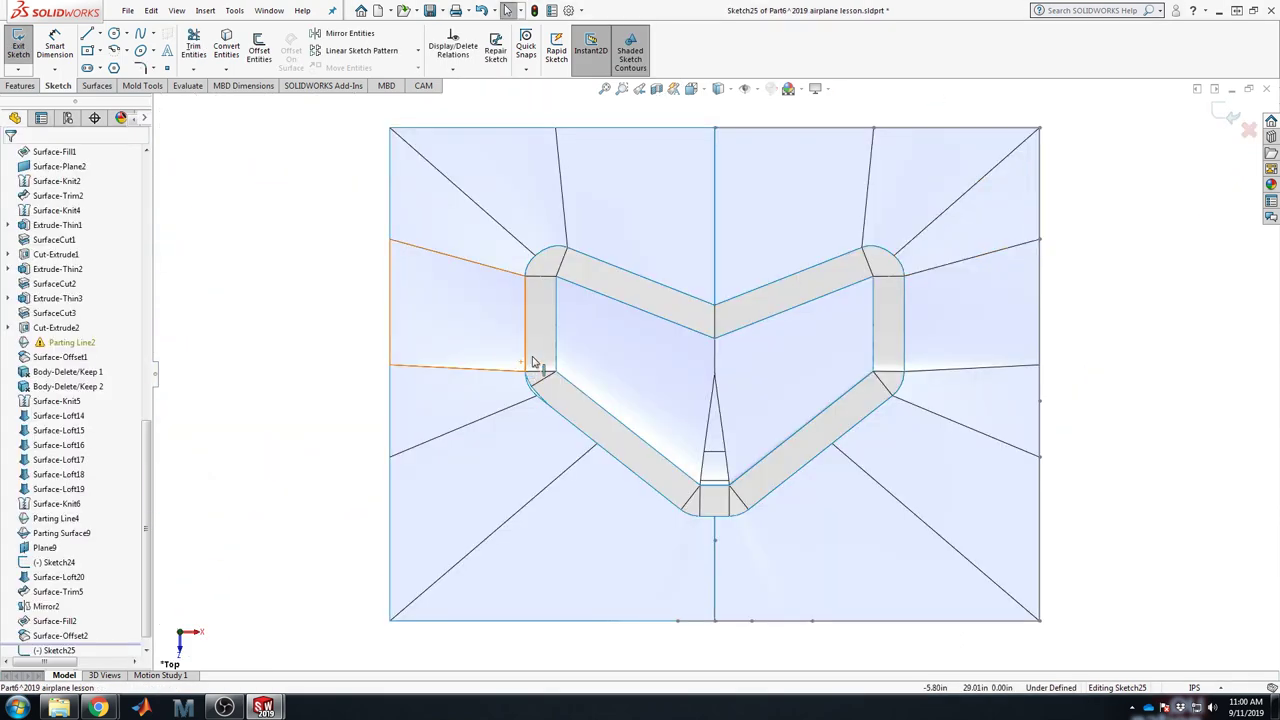
click(100, 50)
click(118, 80)
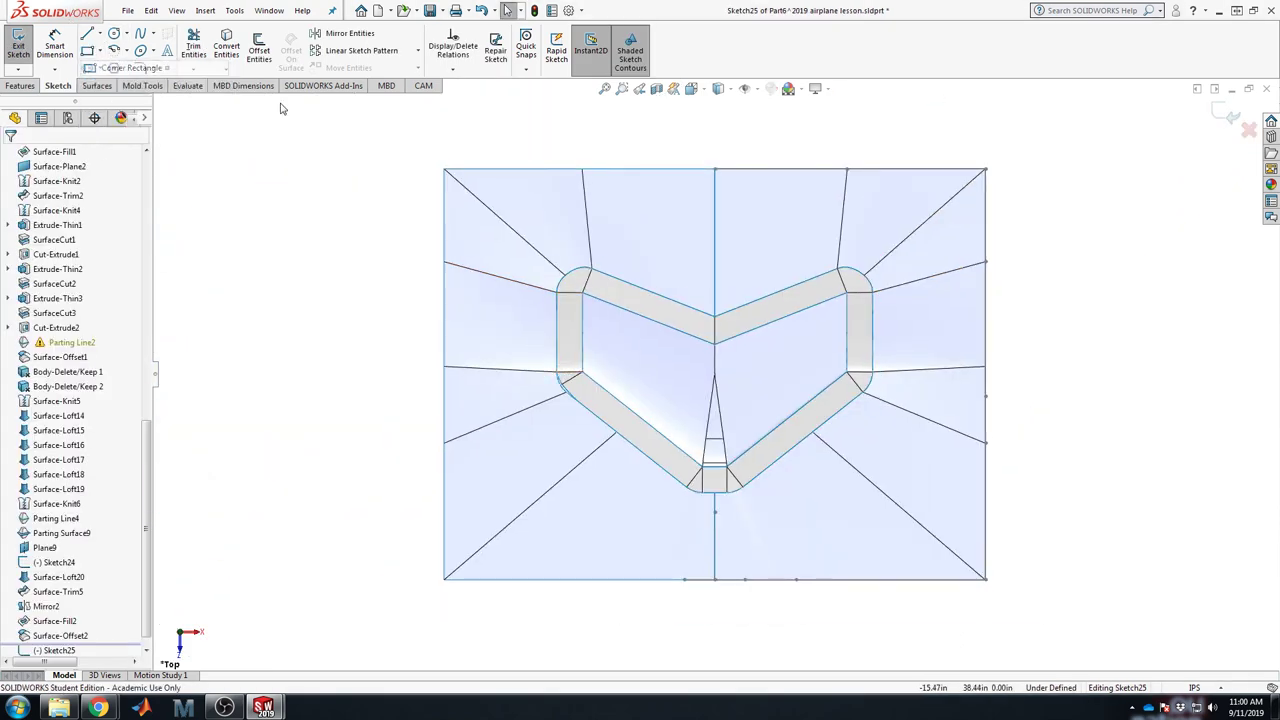
click(445, 170)
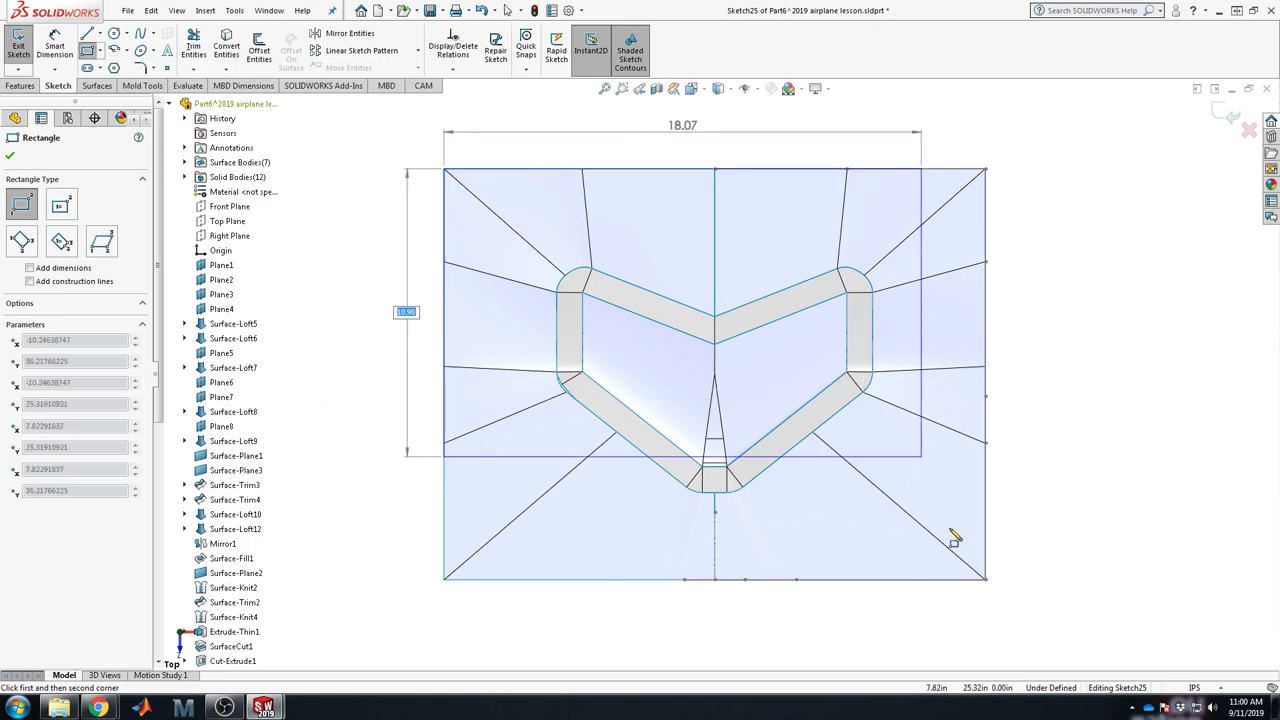
click(986, 580)
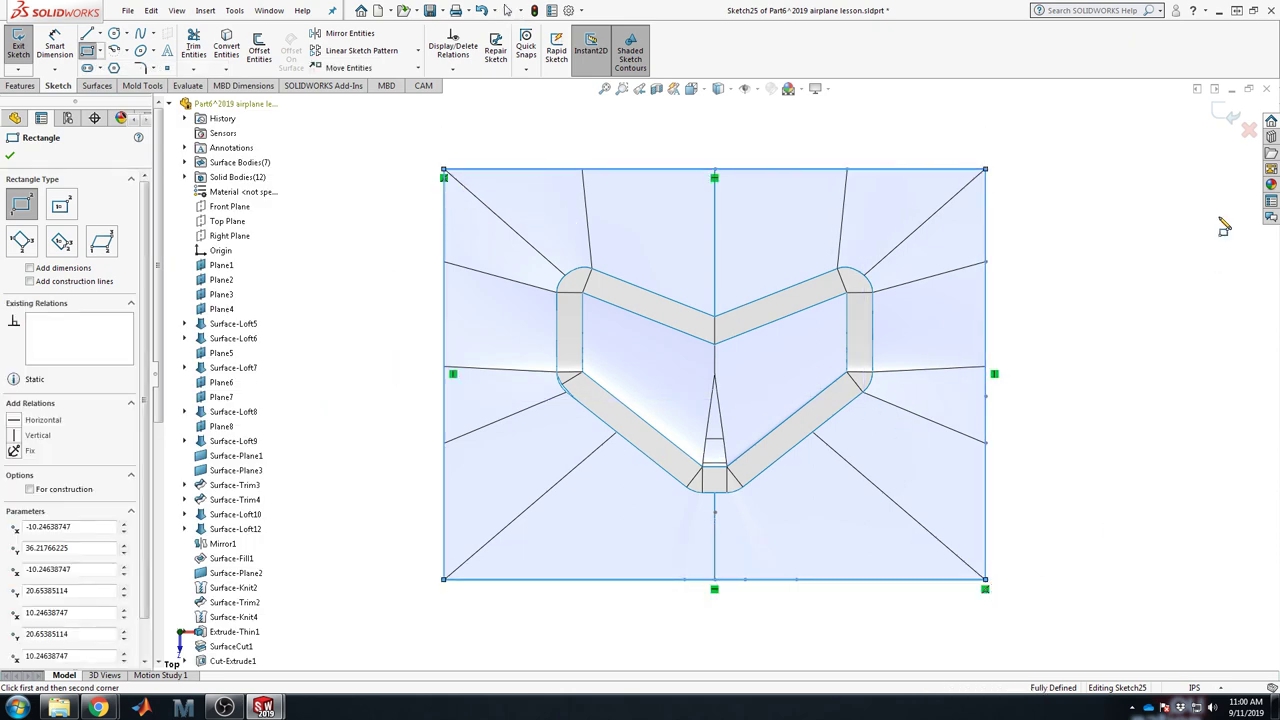
click(1226, 113)
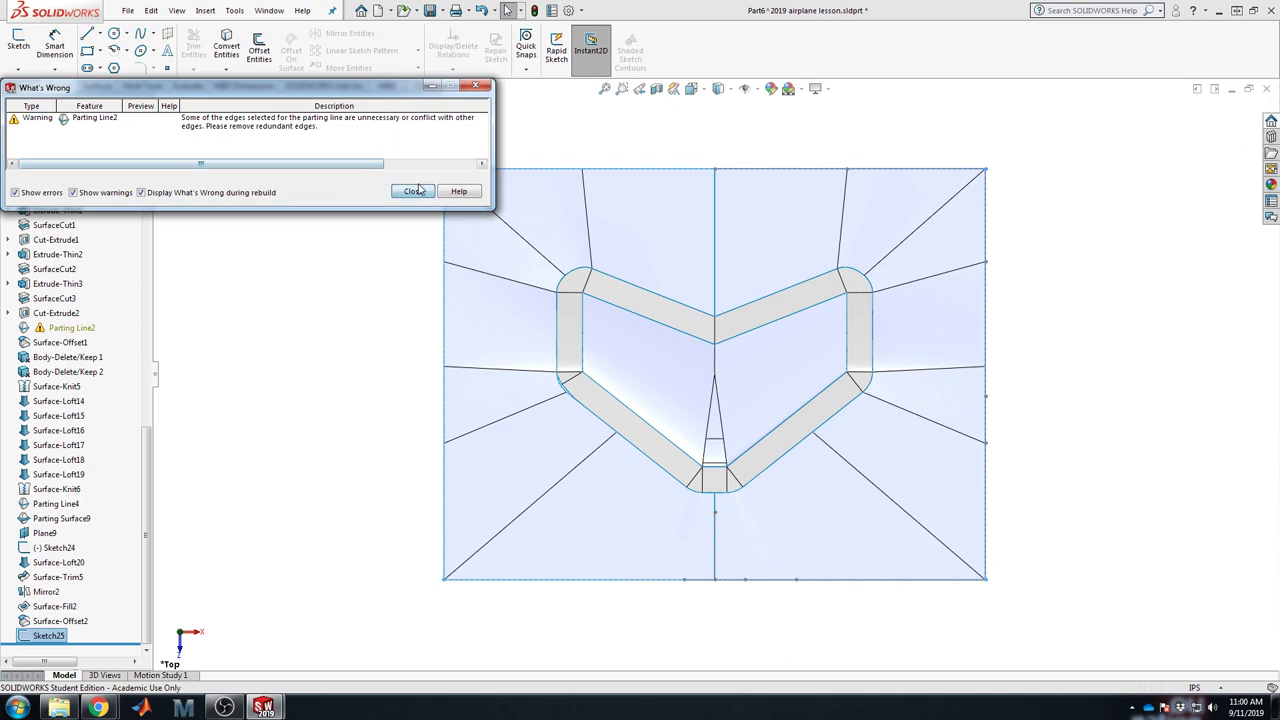
click(407, 189)
Step: Move the new rectangle sketch from the Top Plane to Plane9
middle_drag(588, 262, 425, 86)
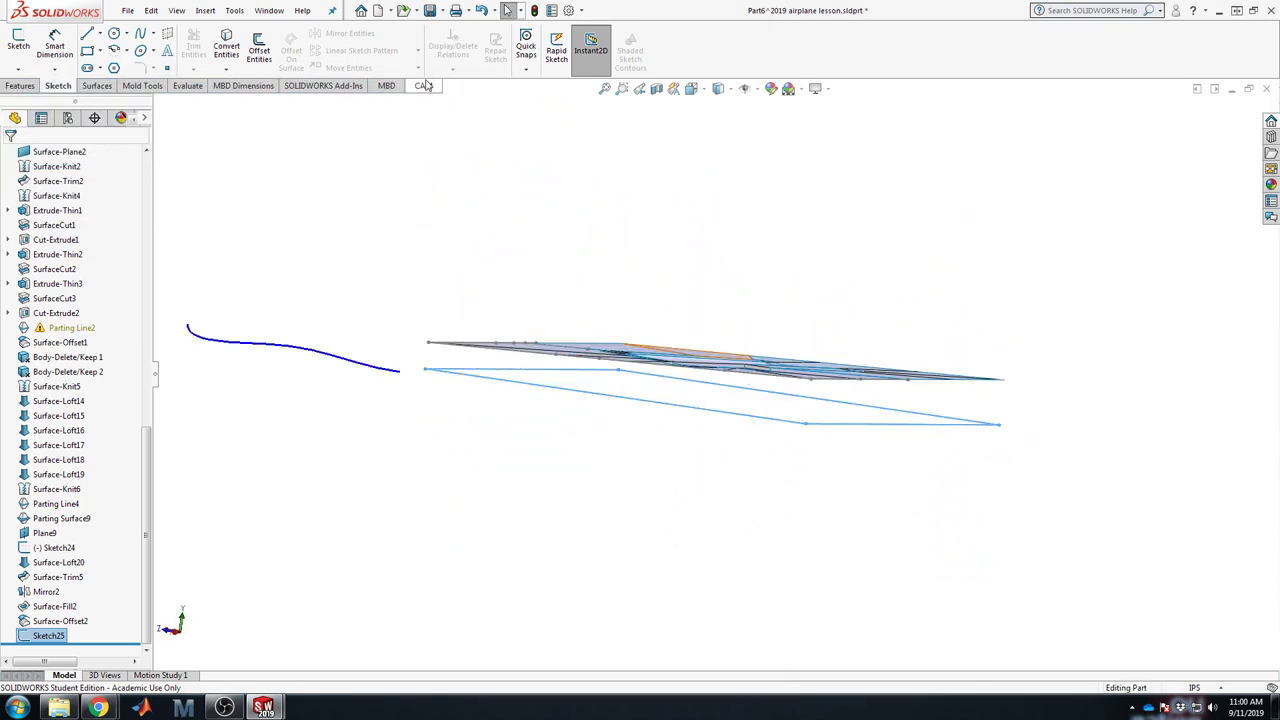
right_click(41, 637)
click(72, 416)
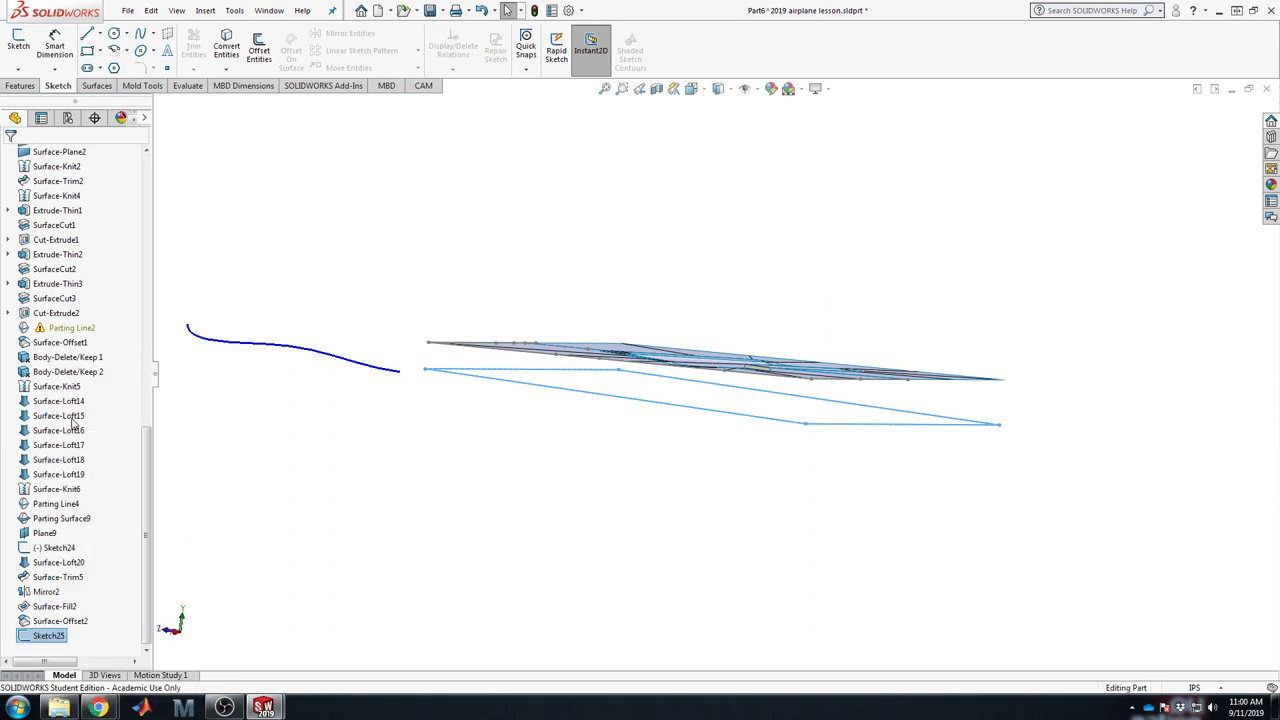
click(157, 104)
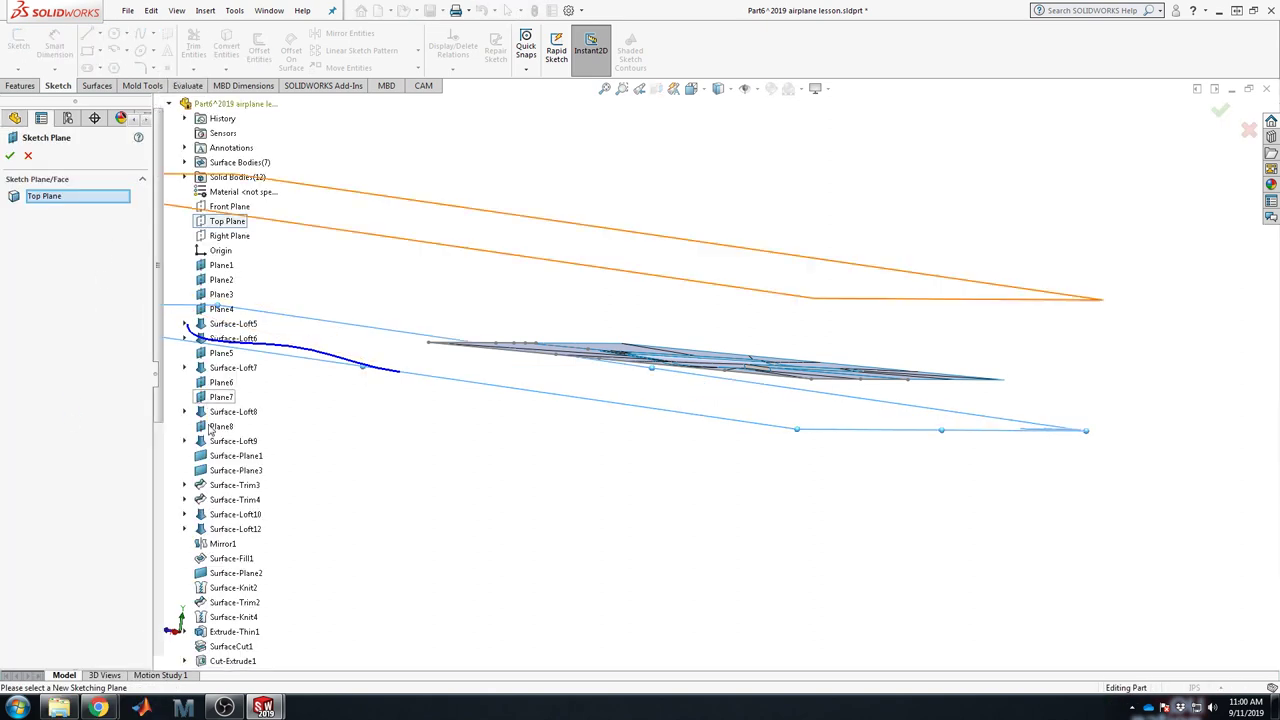
scroll(212, 546, down, 10)
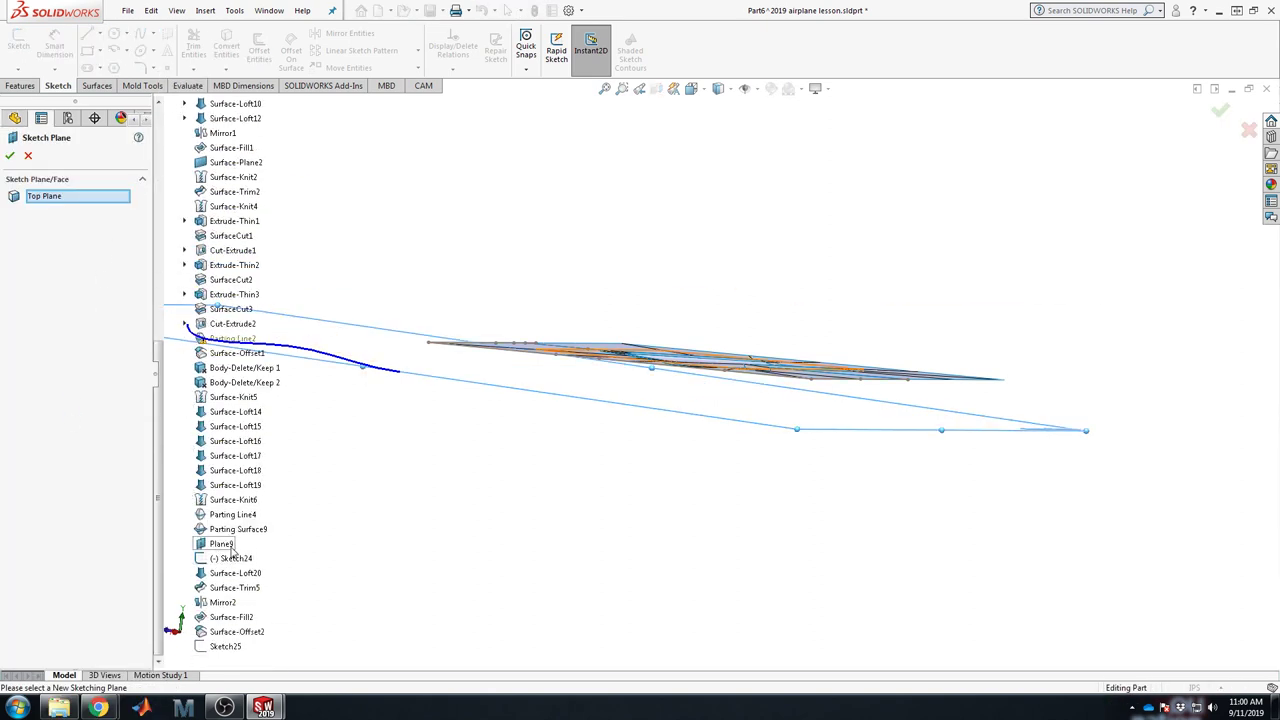
click(222, 544)
key(Return)
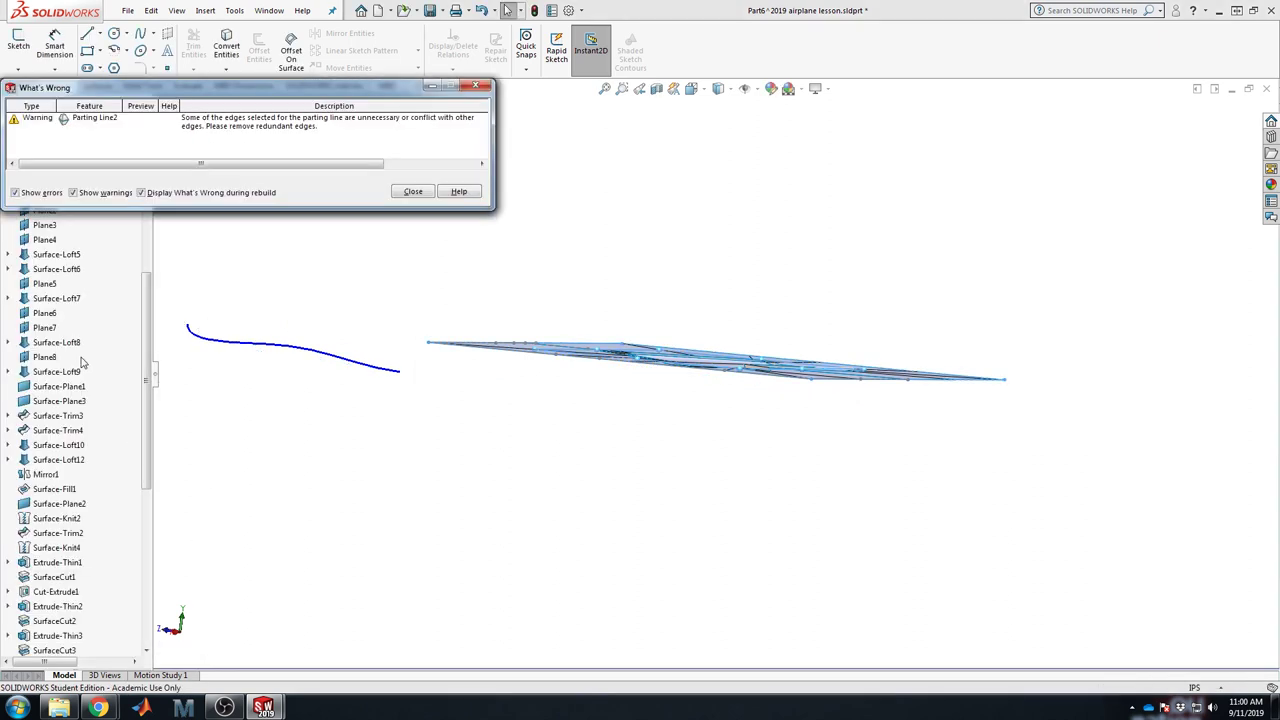
click(403, 188)
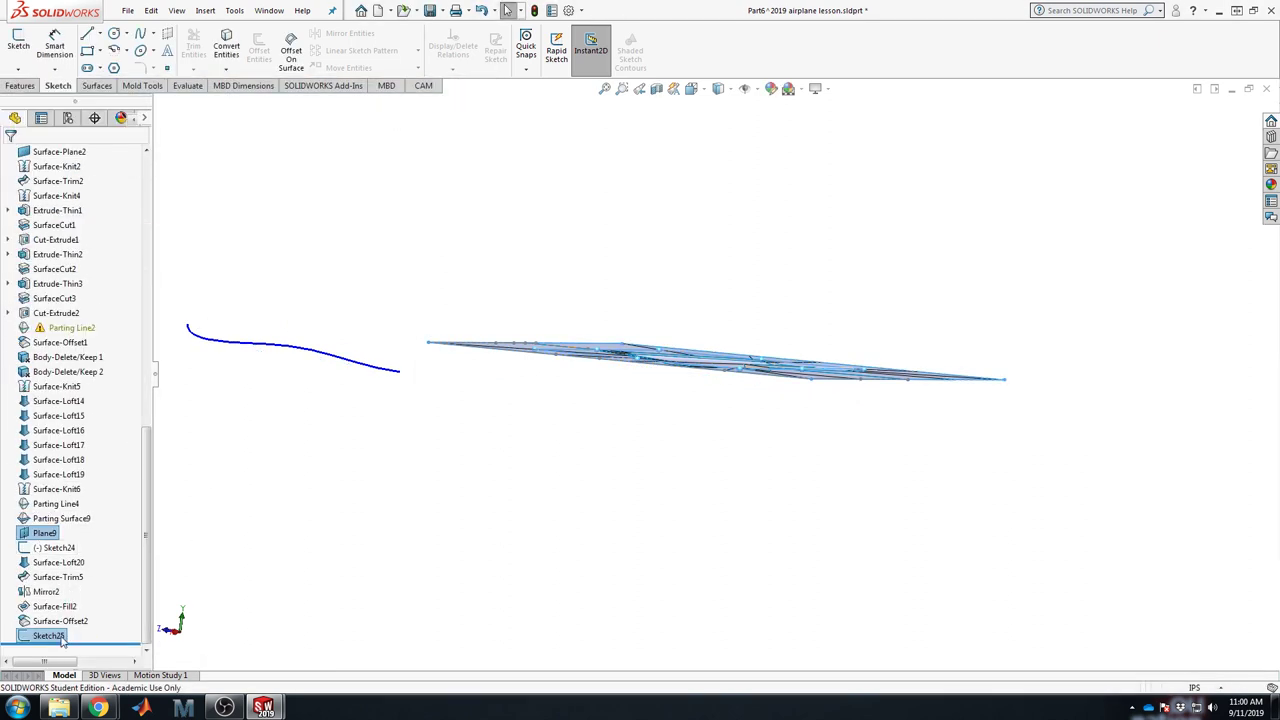
right_click(61, 640)
click(771, 435)
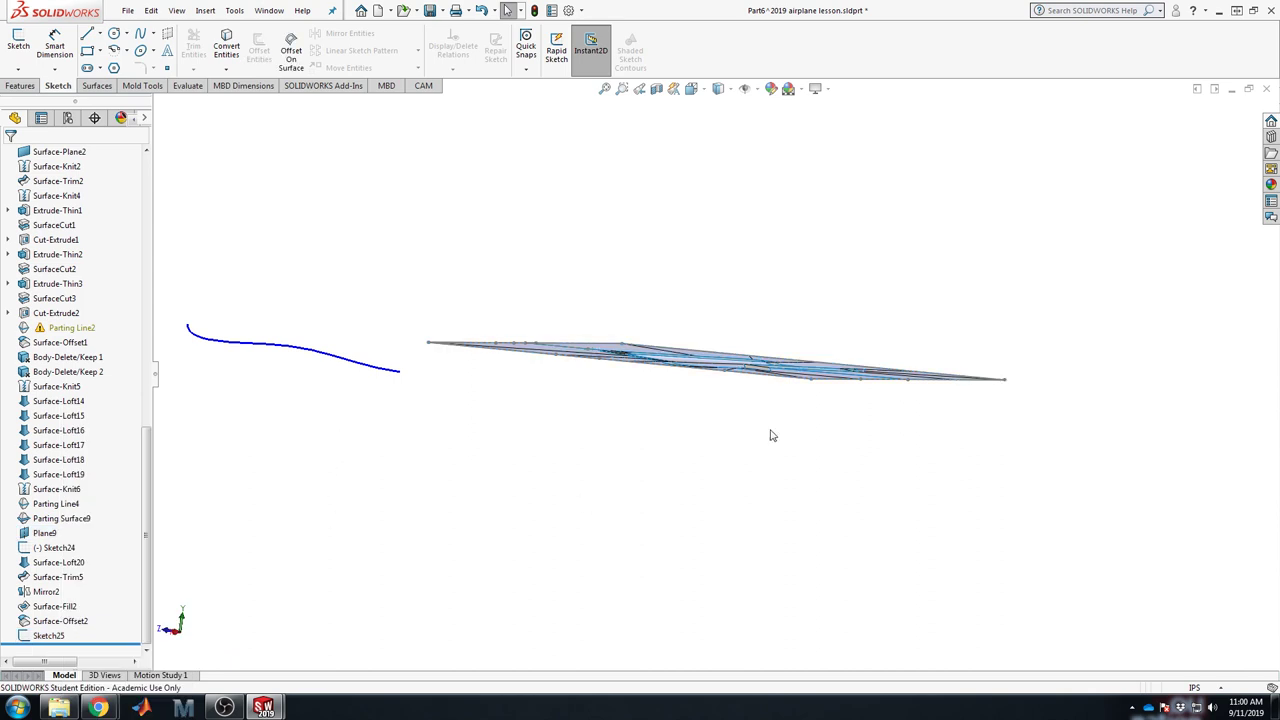
middle_drag(535, 333, 535, 450)
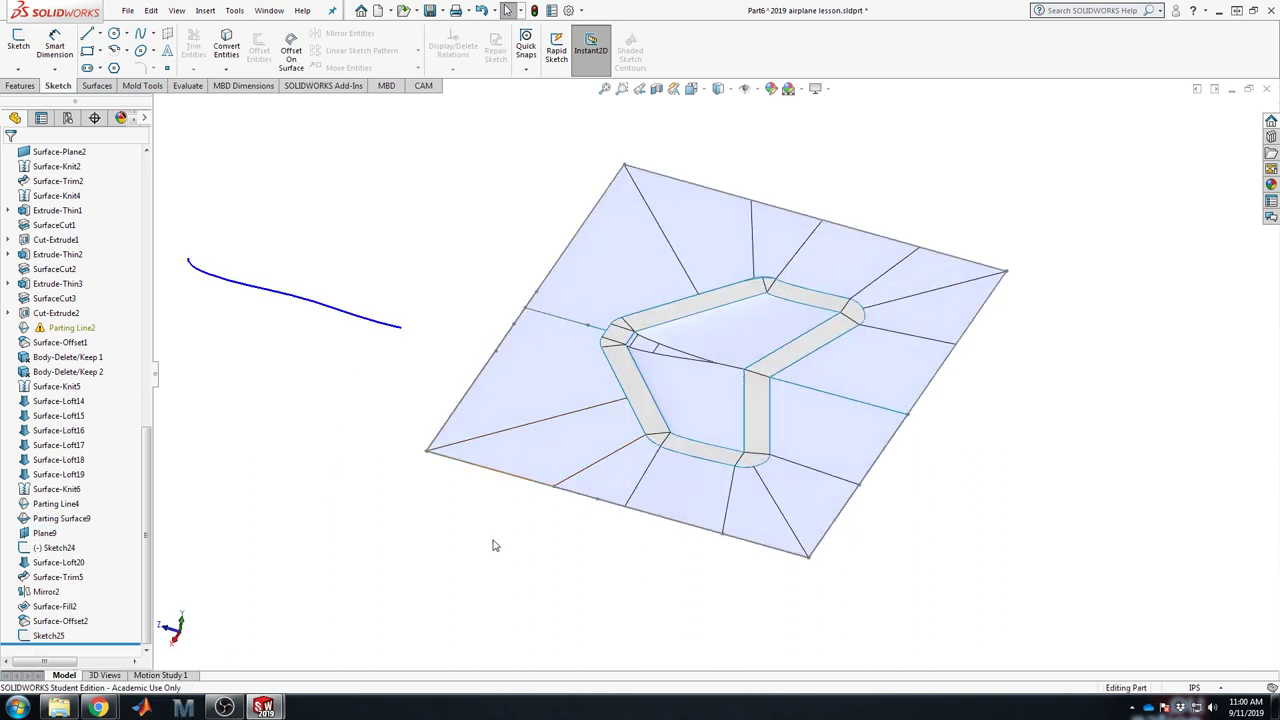
right_click(61, 640)
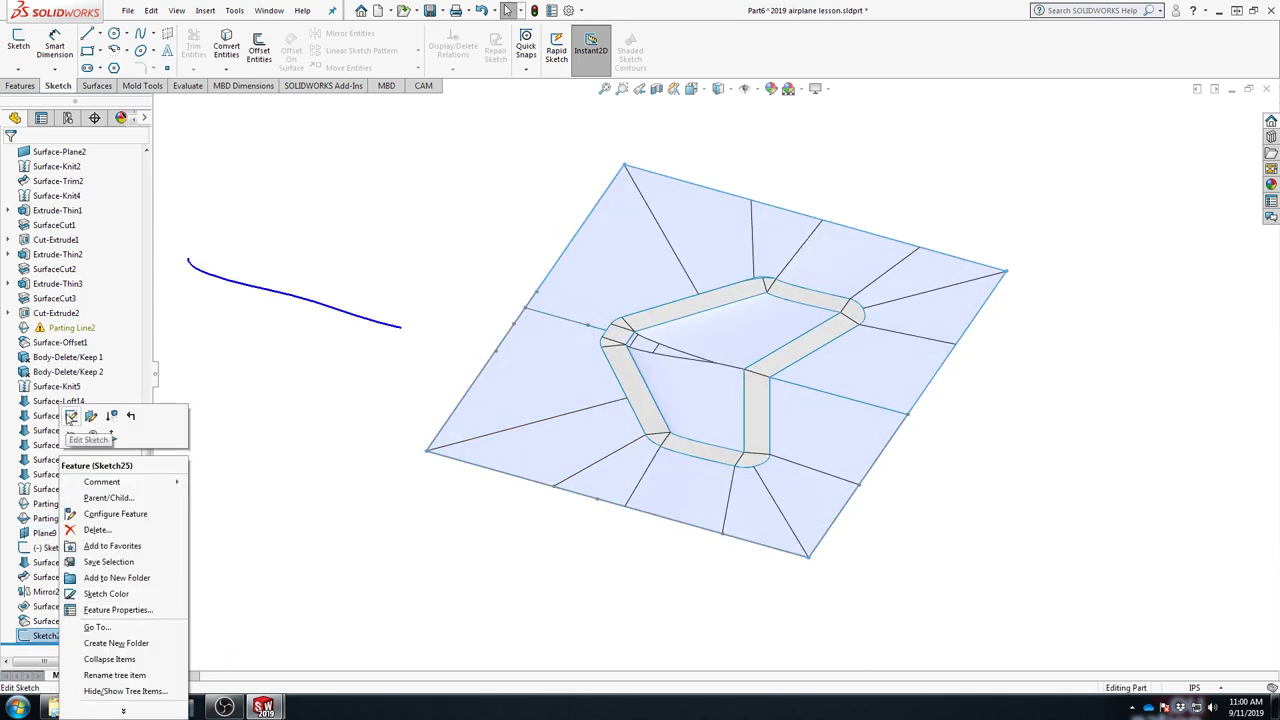
click(70, 418)
key(space)
click(556, 353)
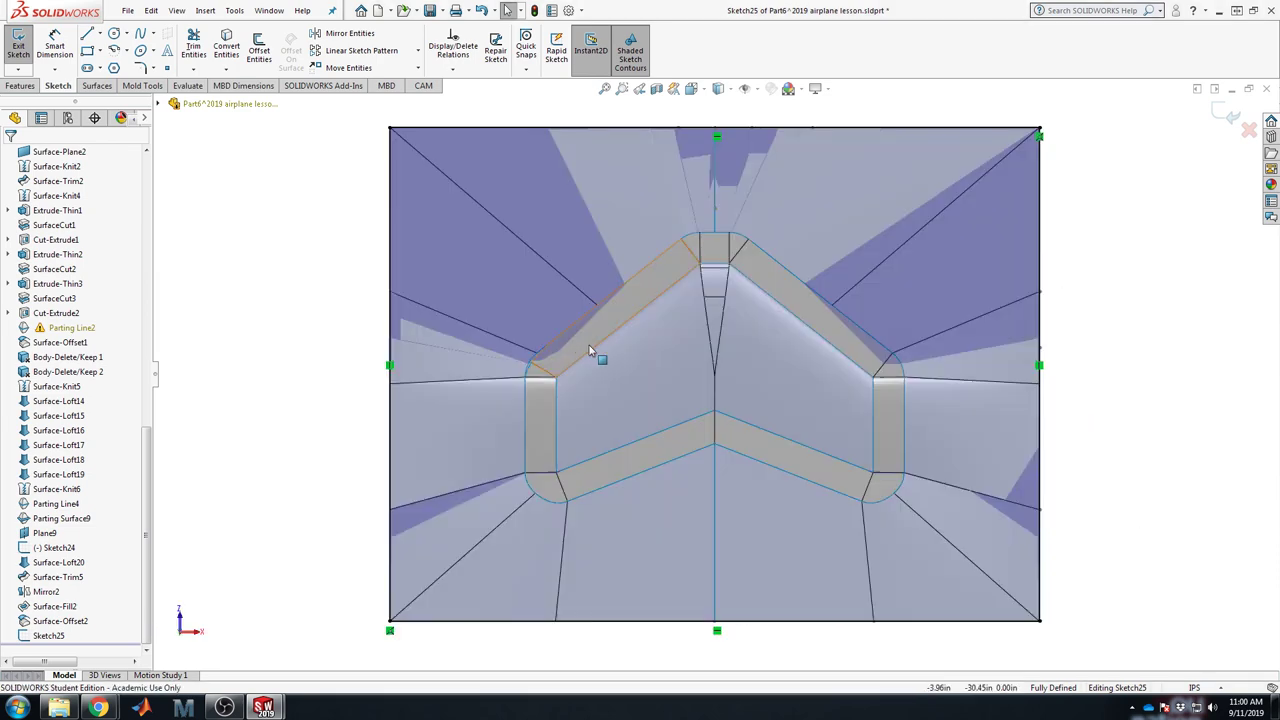
click(393, 132)
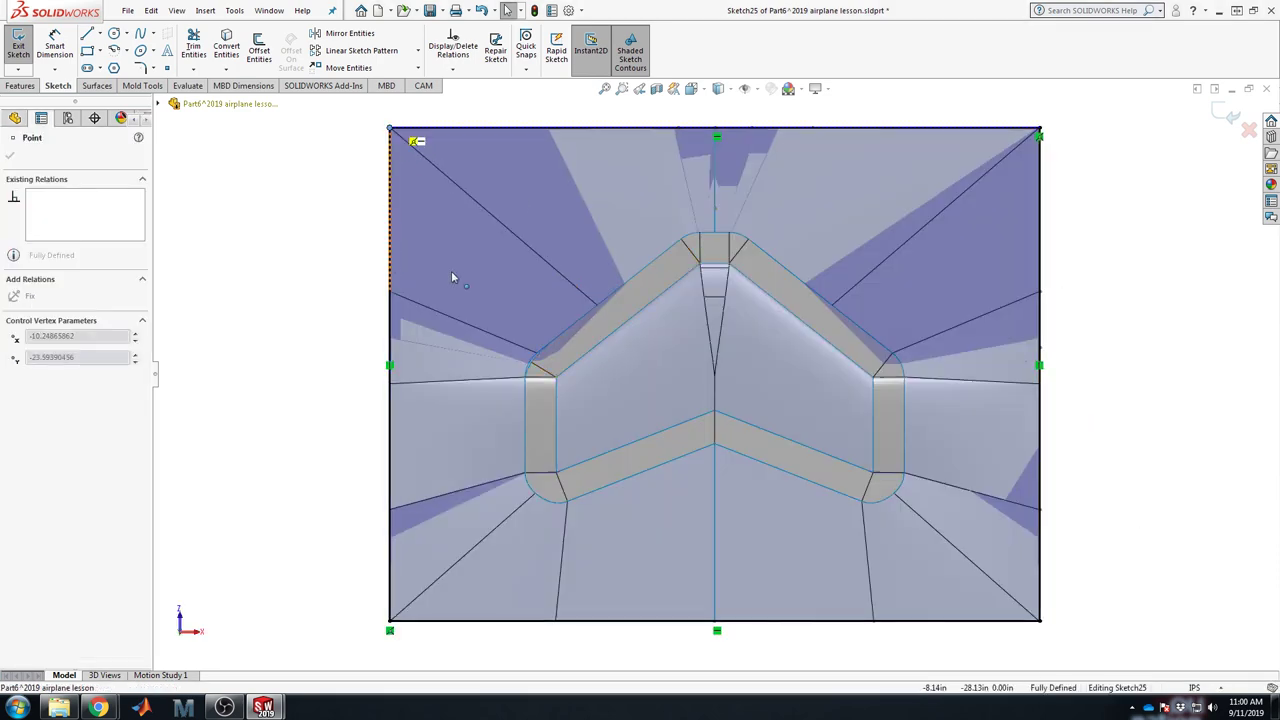
click(716, 354)
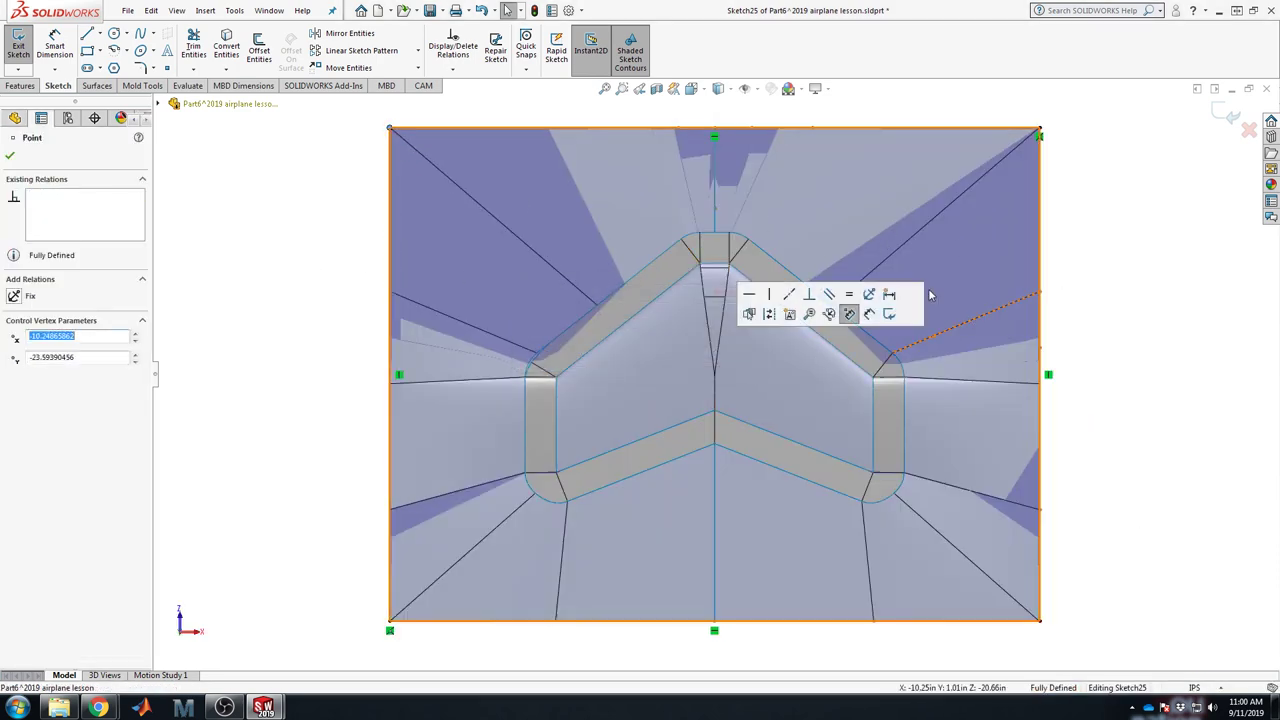
click(1249, 132)
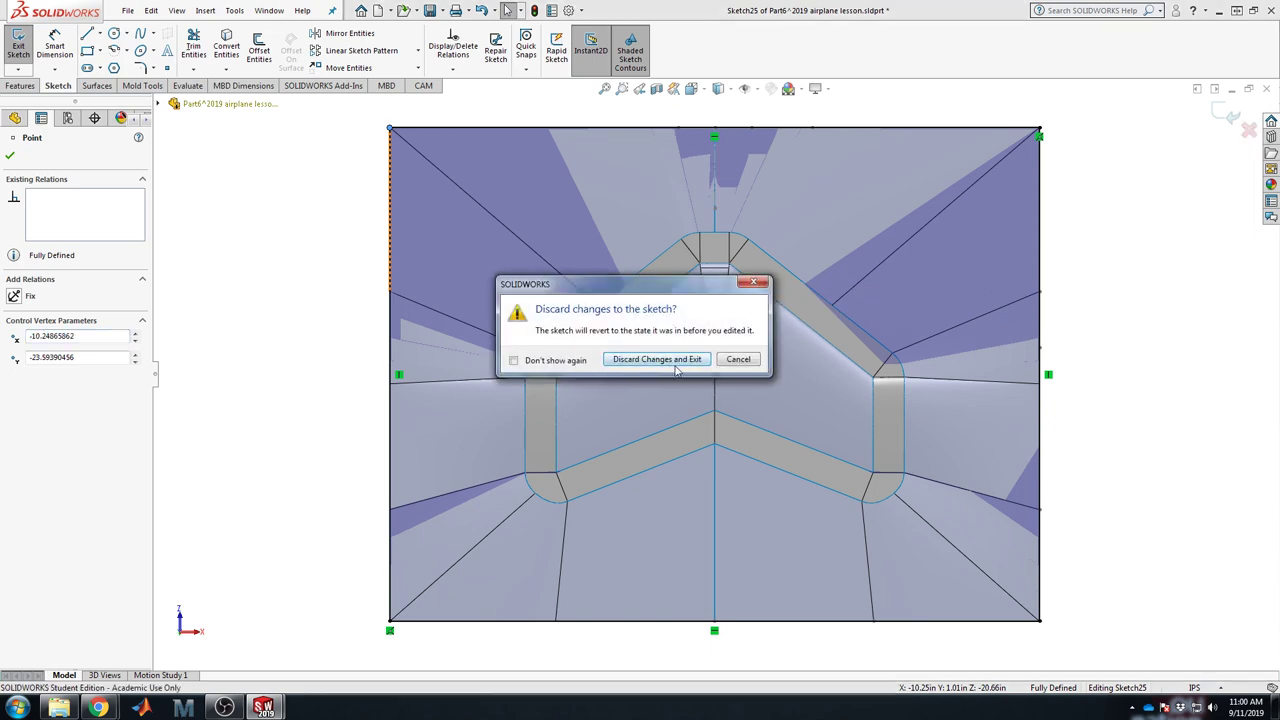
click(657, 359)
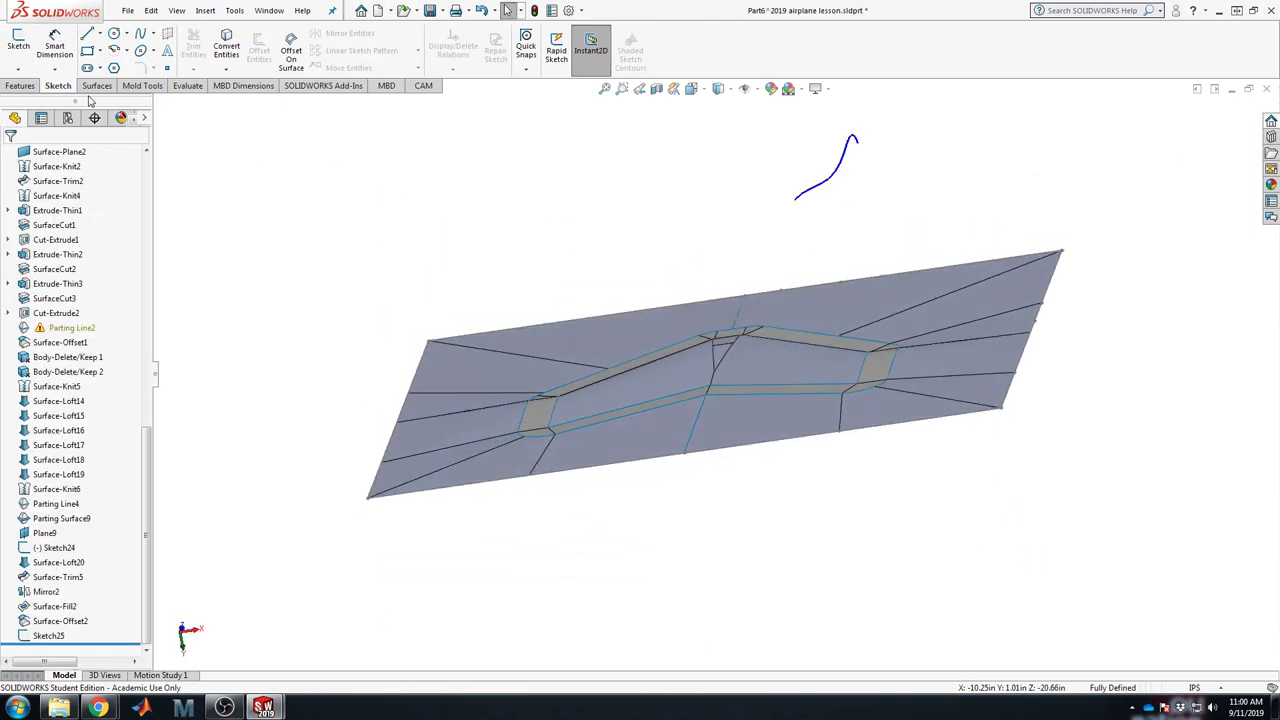
Step: Create an extruded surface from the rectangle sketch Sketch25 with a blind depth of 1.50 in
click(97, 86)
click(22, 50)
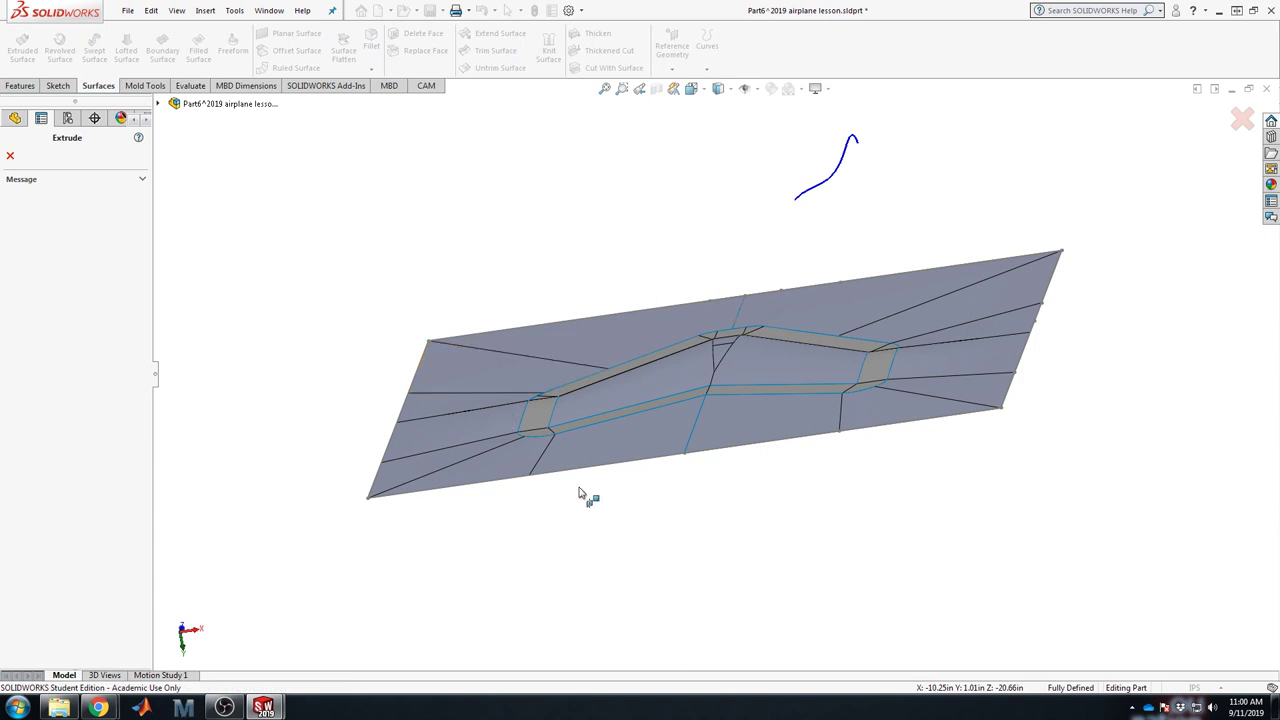
middle_drag(586, 494, 548, 447)
click(160, 104)
scroll(220, 400, down, 12)
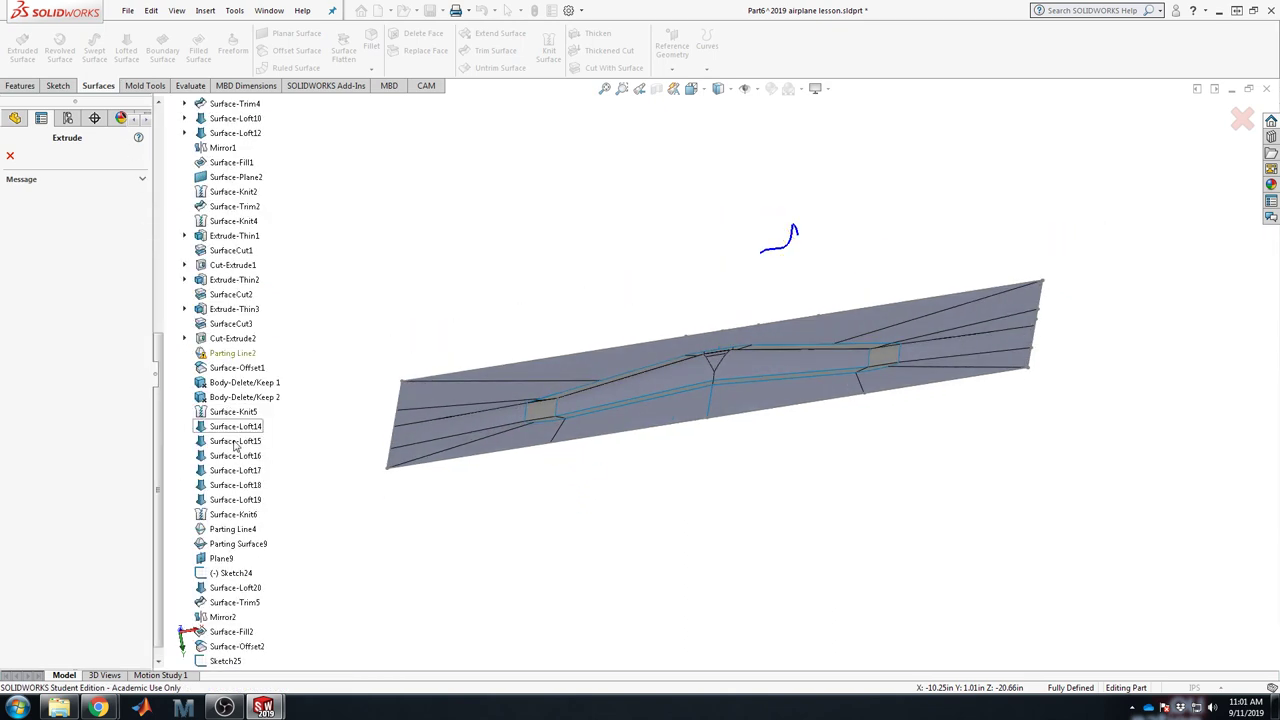
click(225, 647)
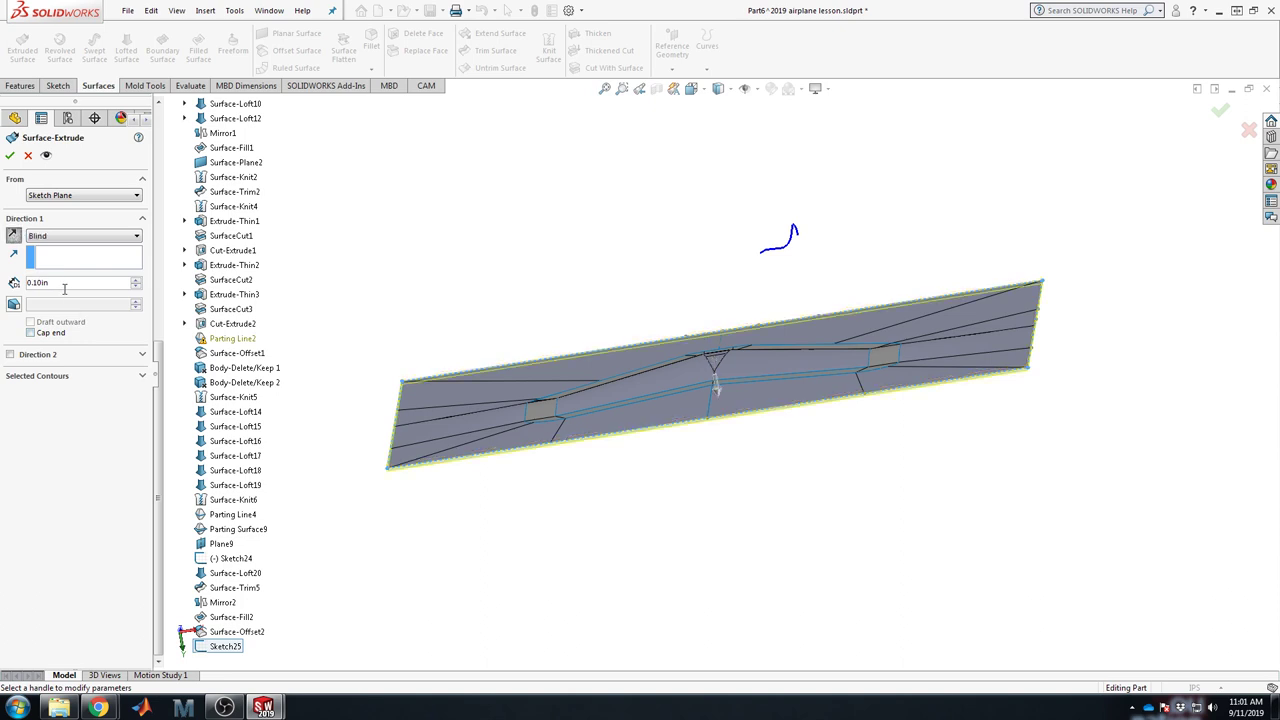
text(3)
key(Return)
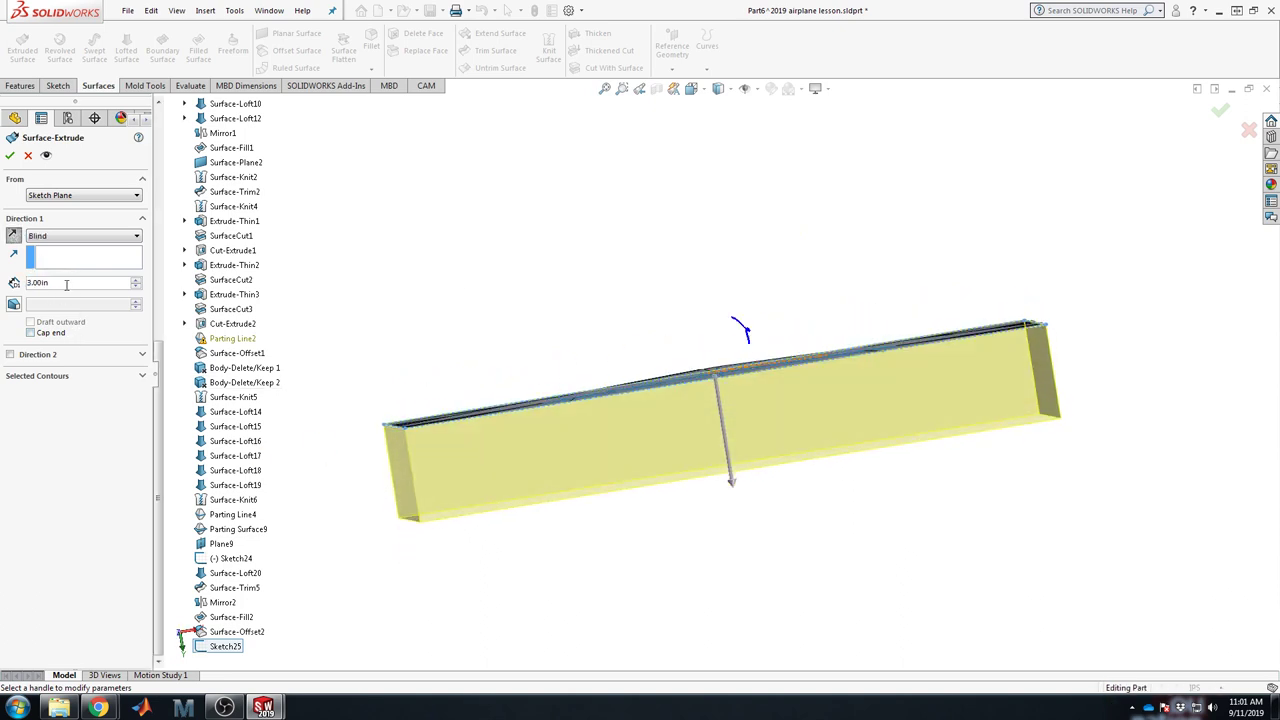
text(2)
key(Return)
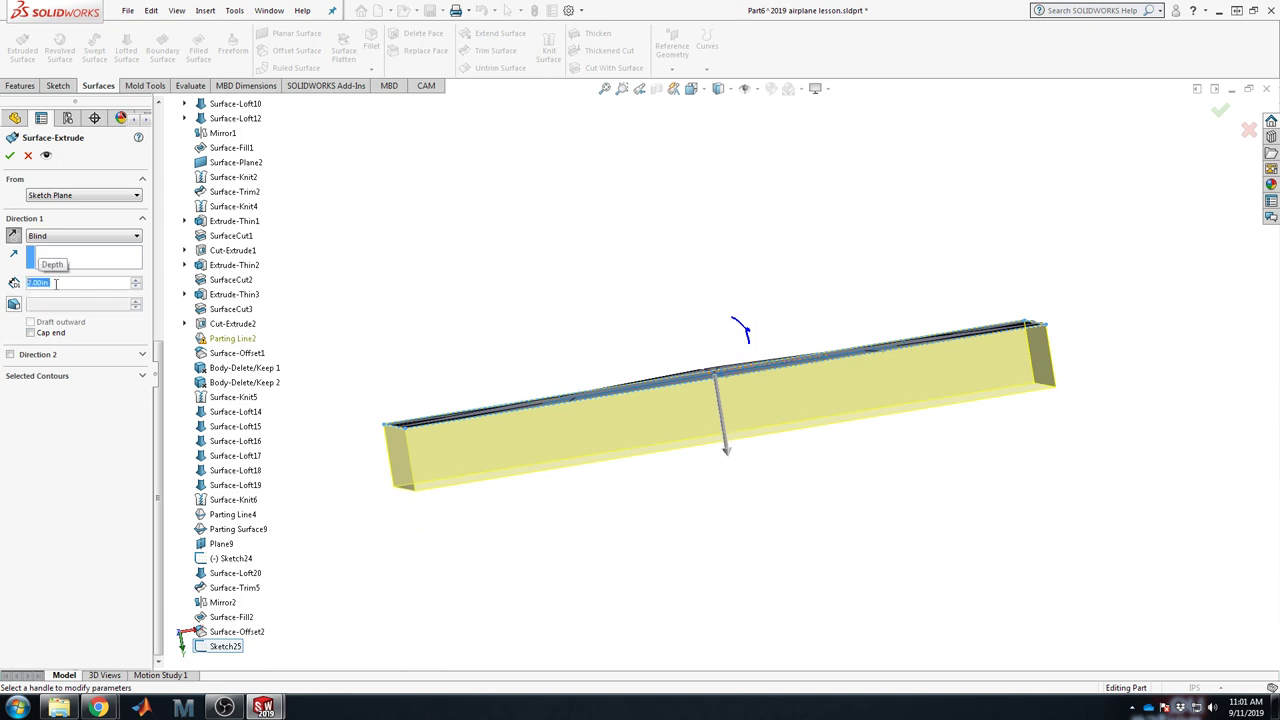
text(1.5)
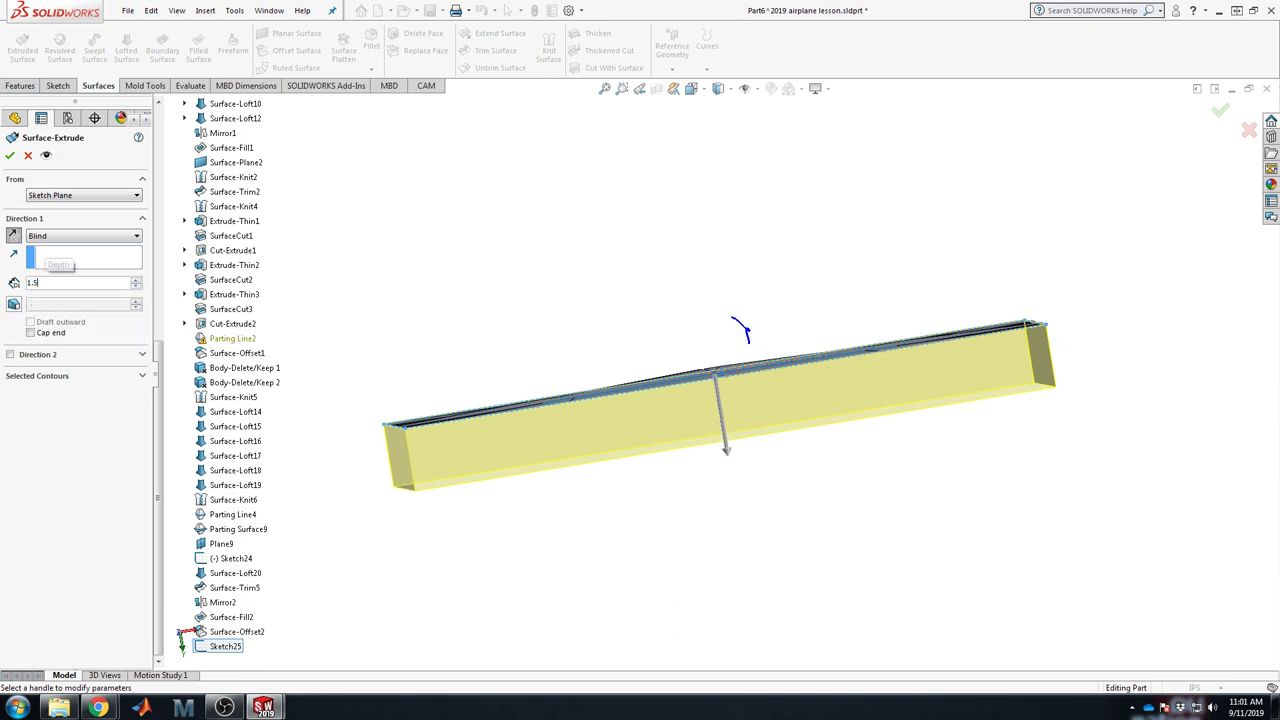
key(Return)
Step: Cap the end of the extruded surface and finish the feature
middle_drag(891, 326, 620, 452)
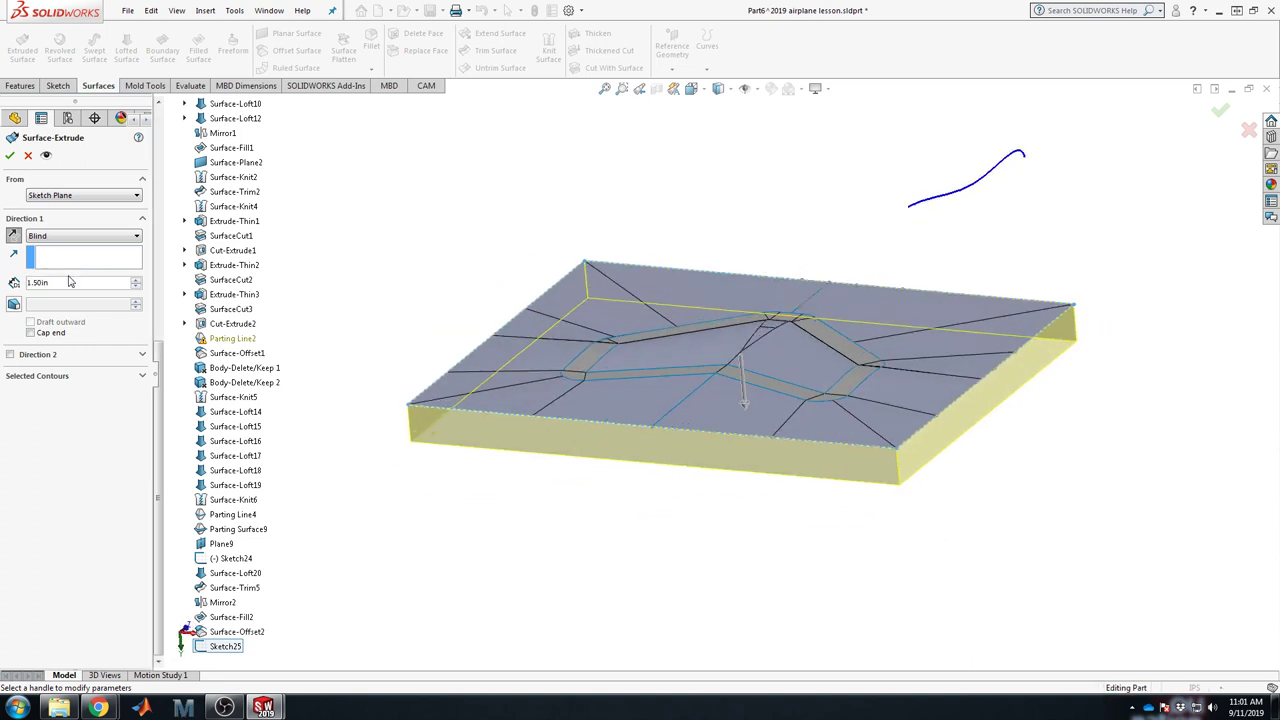
click(31, 332)
middle_drag(657, 514, 651, 443)
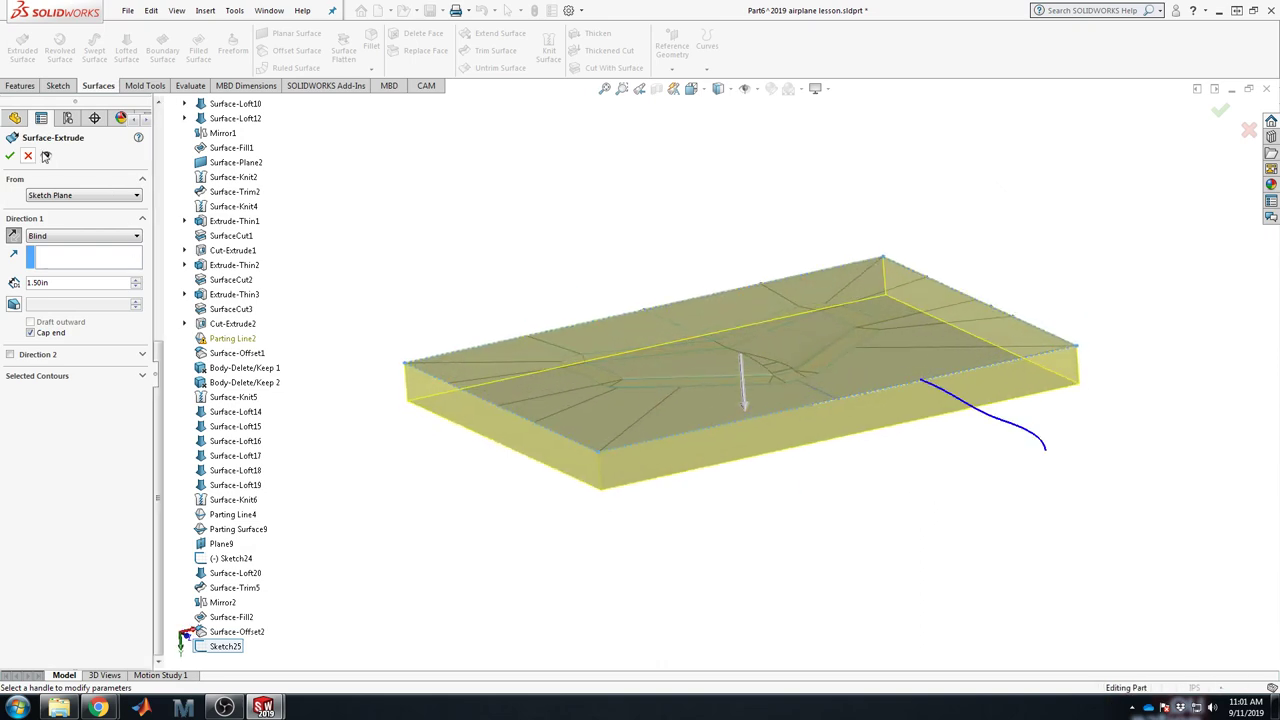
click(9, 155)
Step: Knit the capped extrusion, parting surface, trim, offset, fill and mirrored surfaces together and create a solid from them
middle_drag(649, 191, 338, 145)
click(548, 48)
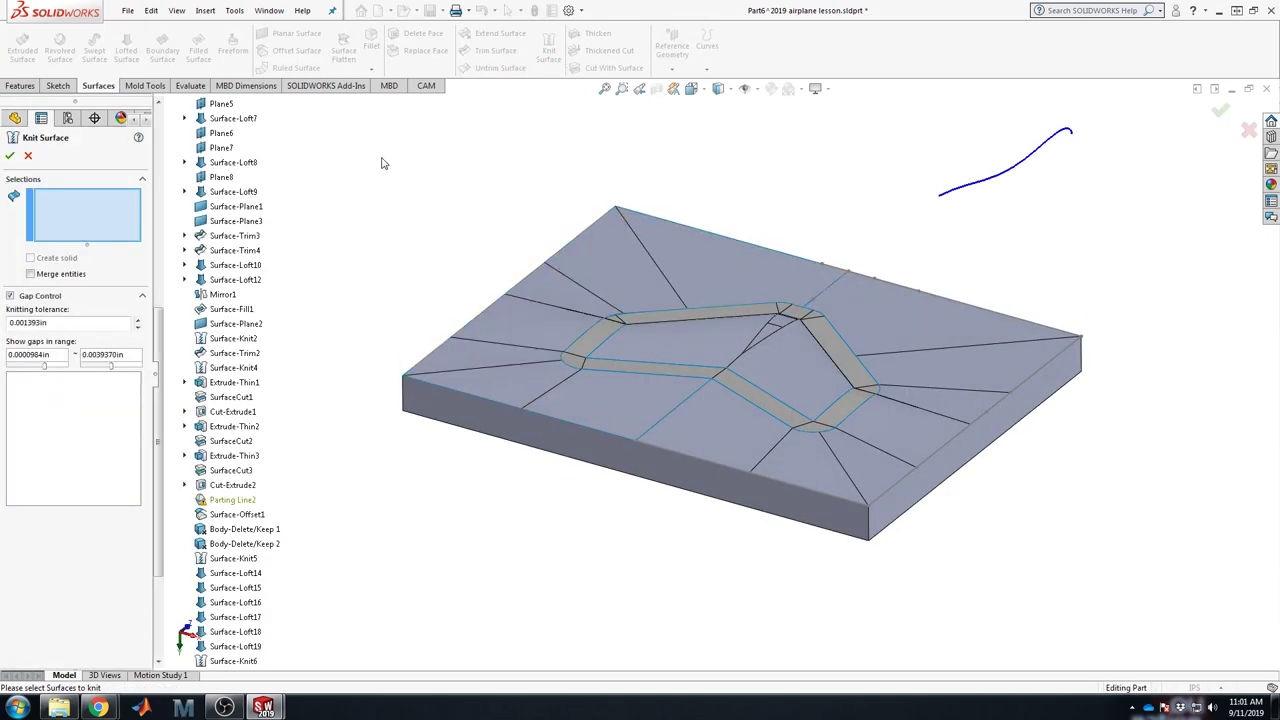
drag(380, 160, 1139, 648)
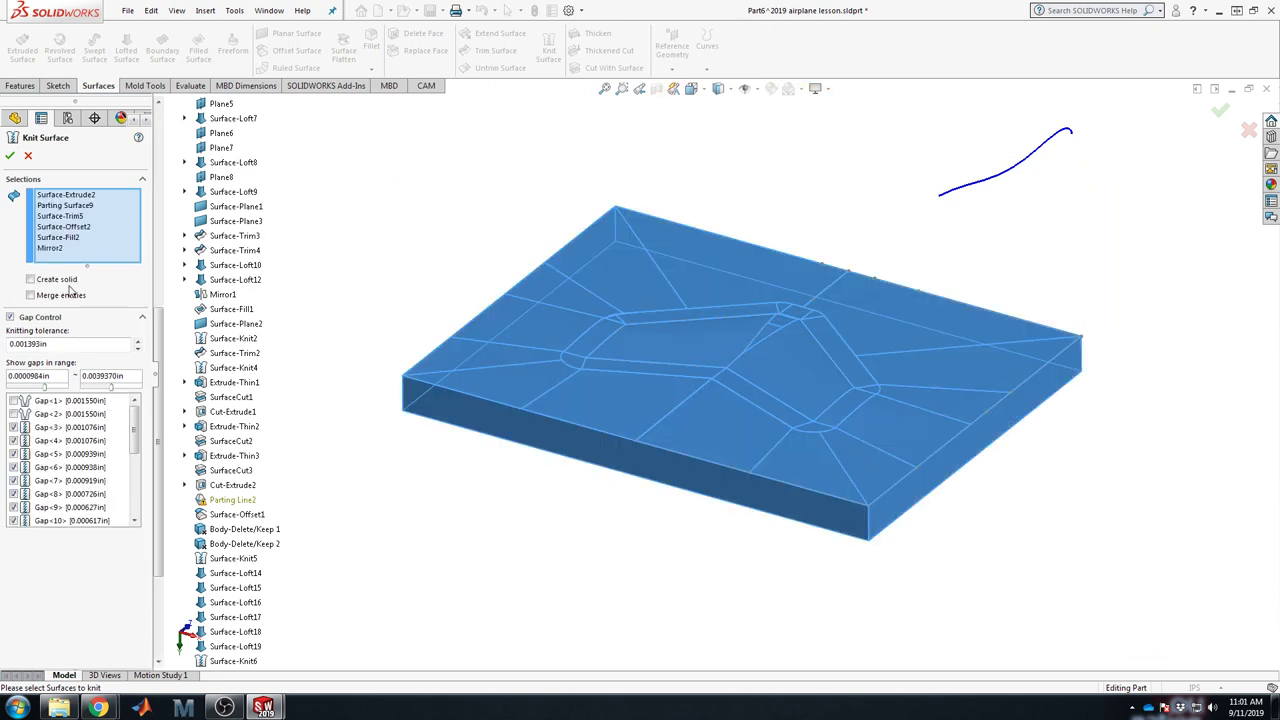
click(58, 280)
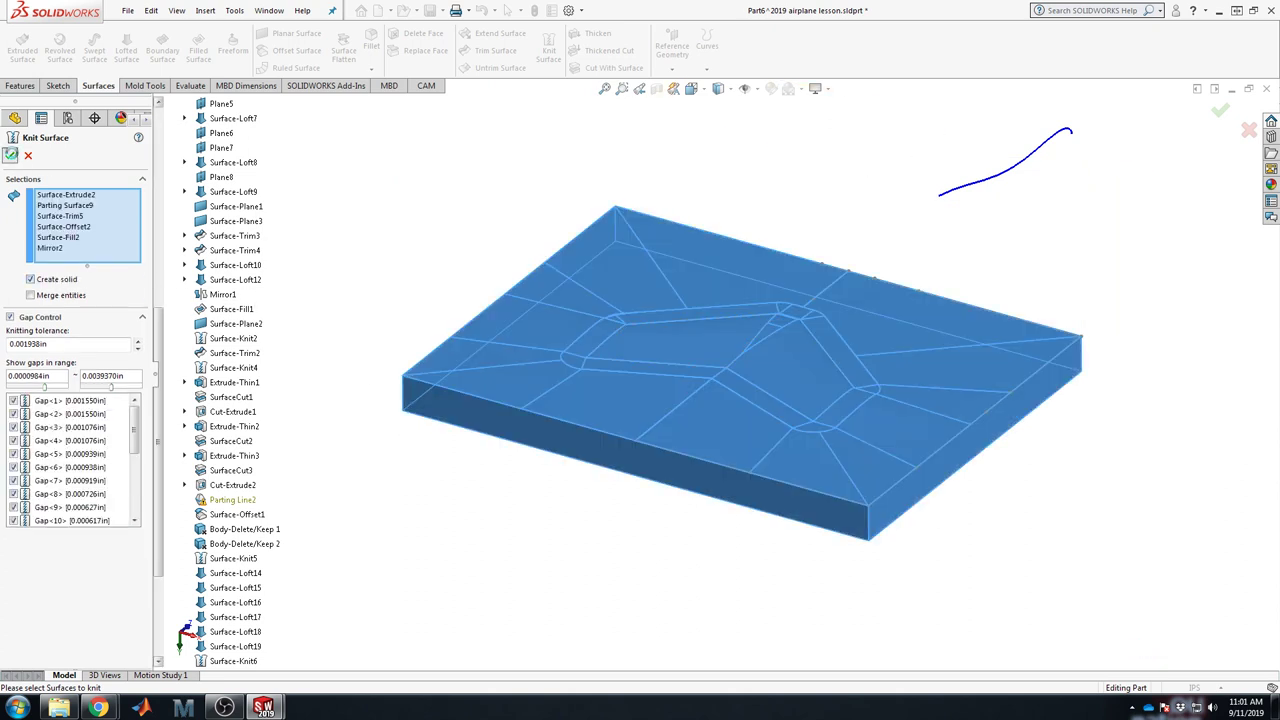
click(10, 155)
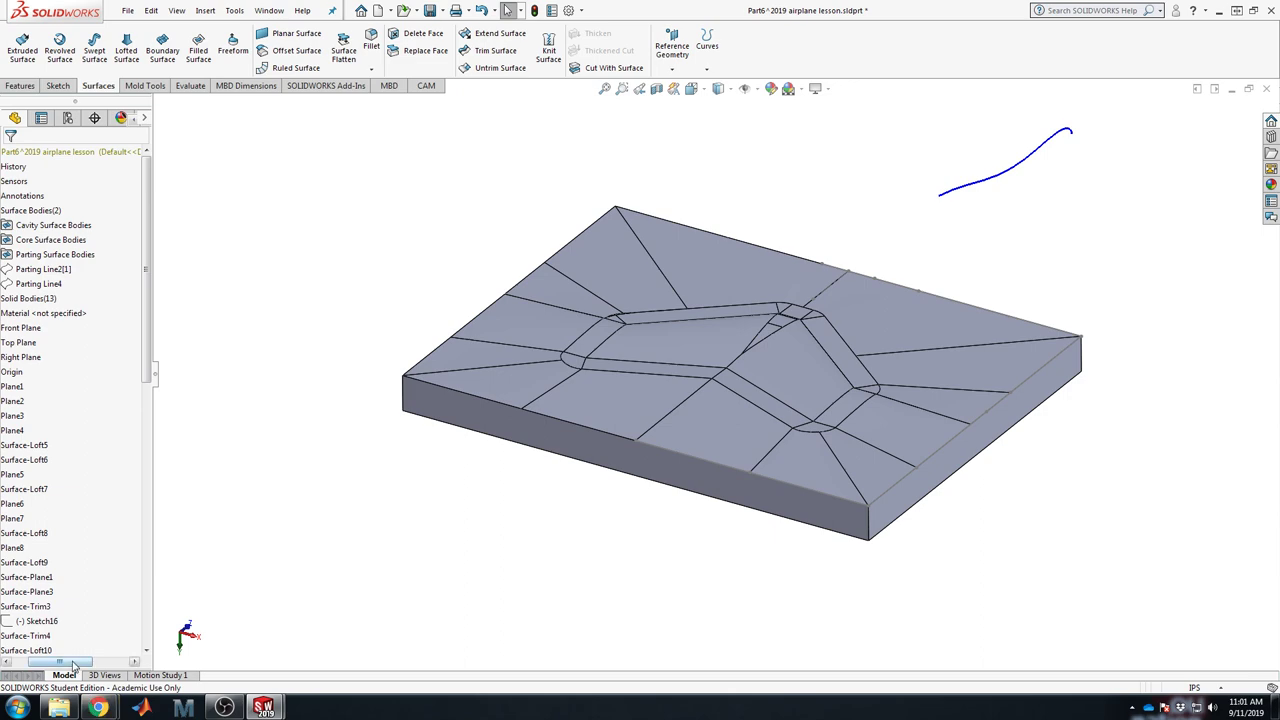
Step: Expand the solid bodies list and highlight the Surface-Knit7 body in the model
drag(73, 667, 45, 667)
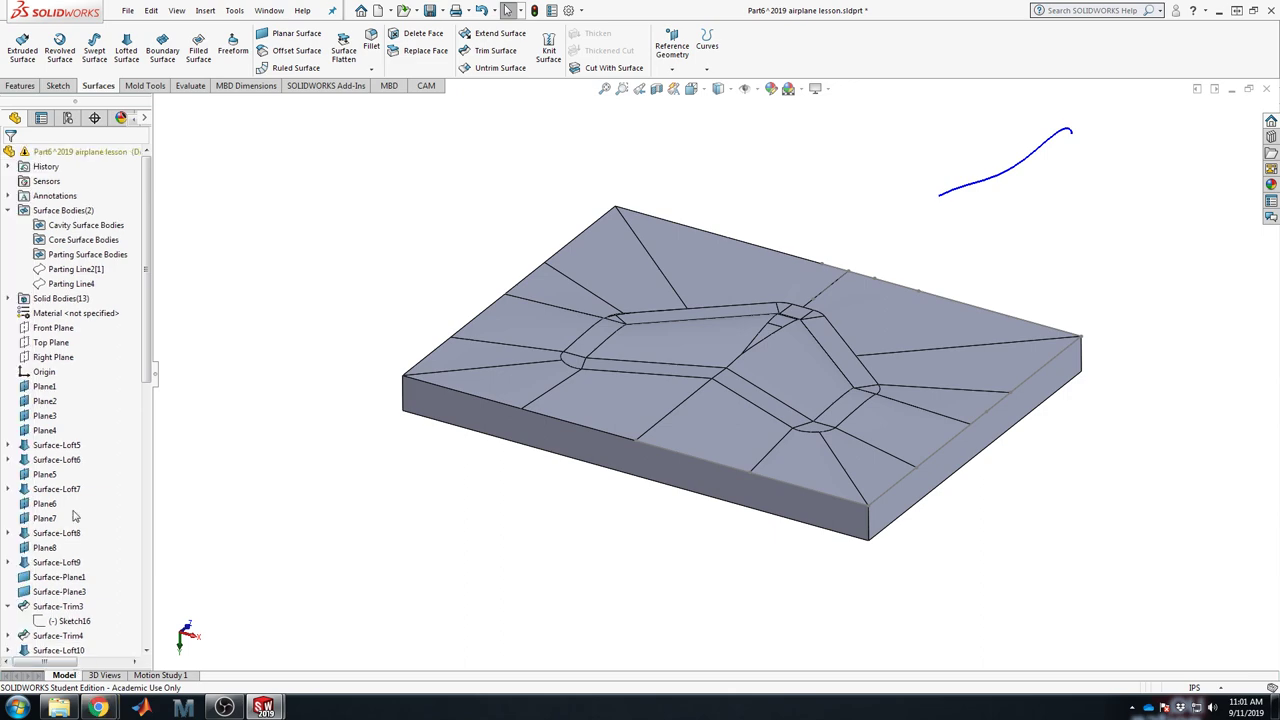
click(10, 299)
click(71, 489)
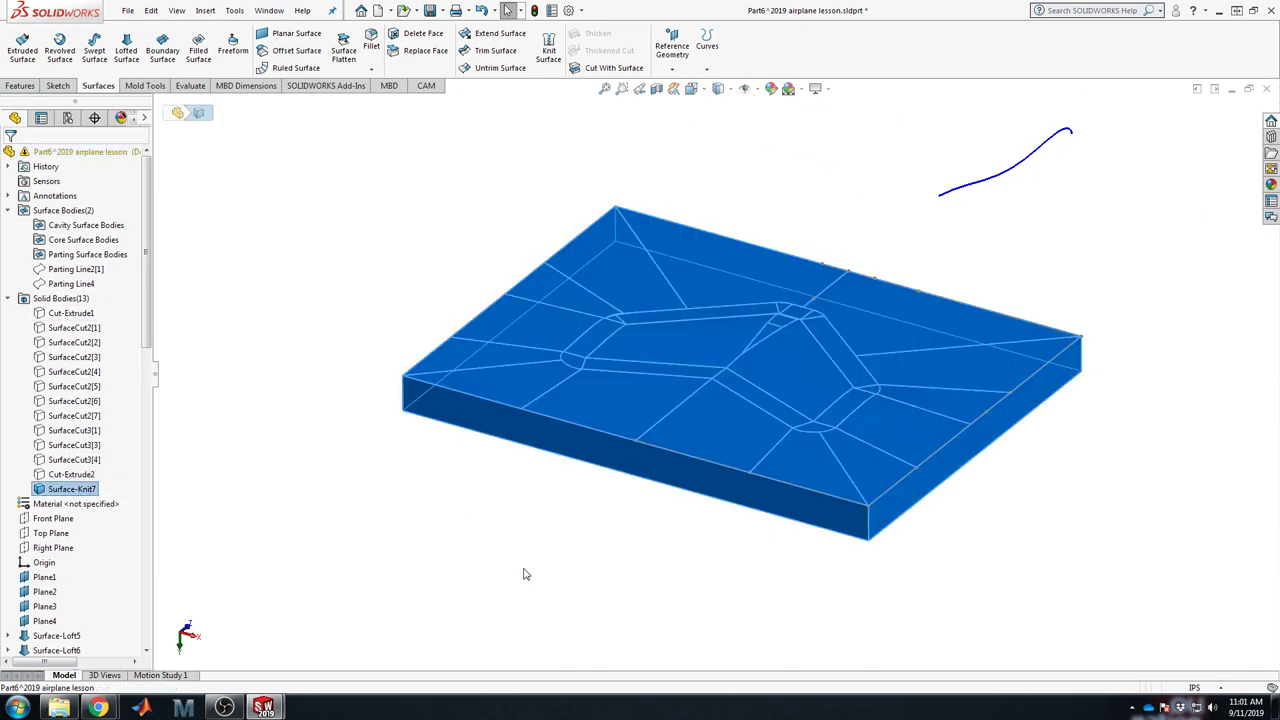
click(520, 551)
Step: Examine the wing faces on the knitted block up close and from the side to check which way they curve
middle_drag(520, 551, 600, 448)
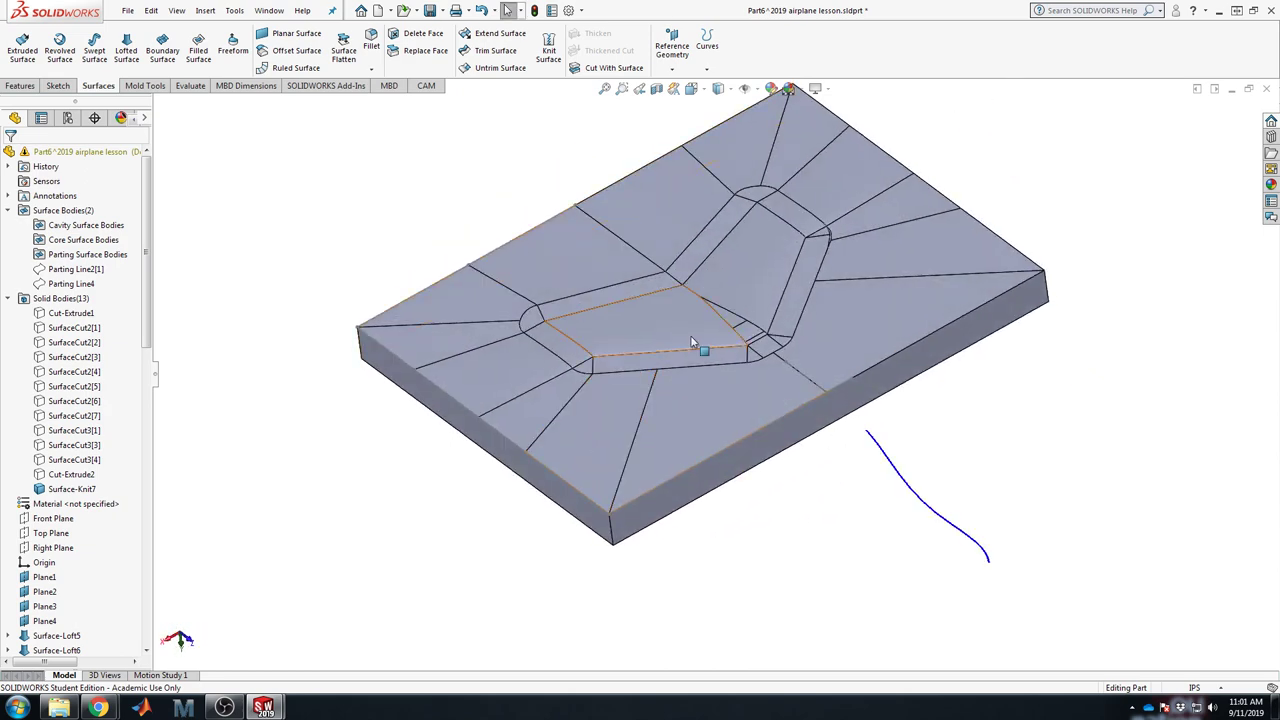
scroll(691, 337, down, 5)
middle_drag(630, 371, 654, 400)
scroll(95, 550, down, 10)
scroll(95, 550, down, 7)
click(806, 388)
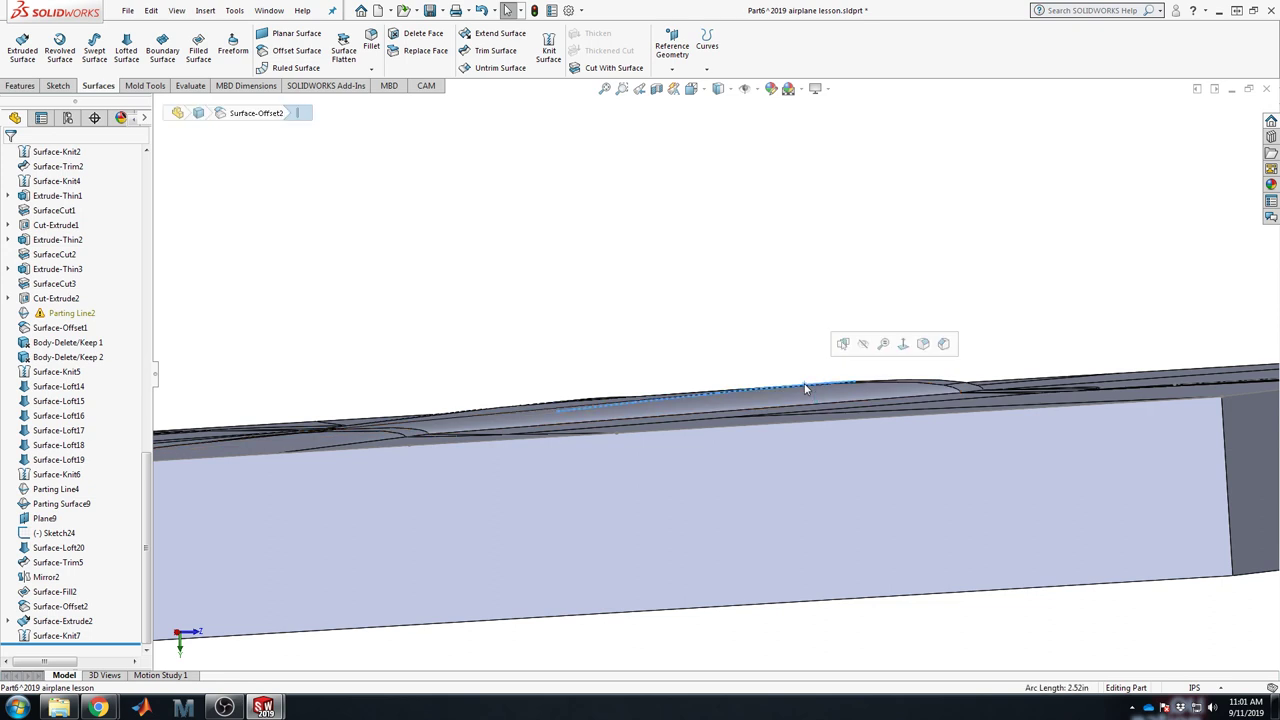
click(697, 384)
click(714, 378)
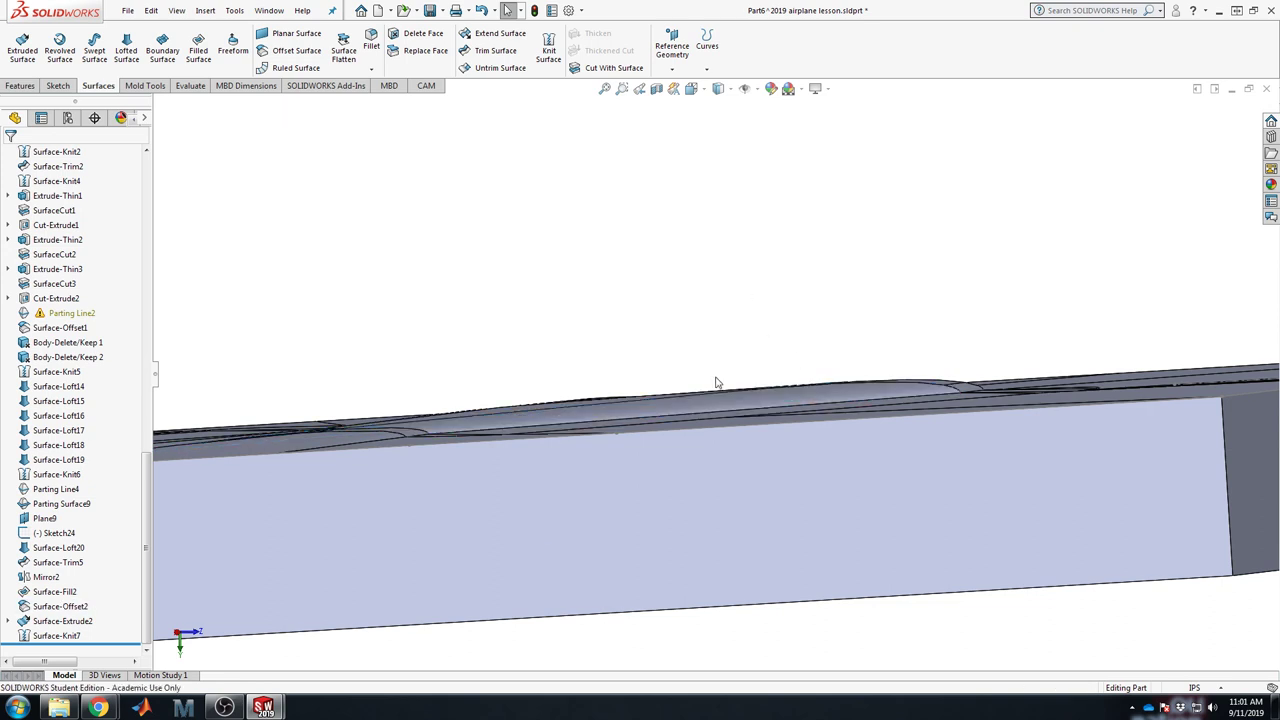
Step: Edit Surface-Extrude2 to reverse its extrusion direction to the opposite side of the parting surface
right_click(60, 621)
click(70, 395)
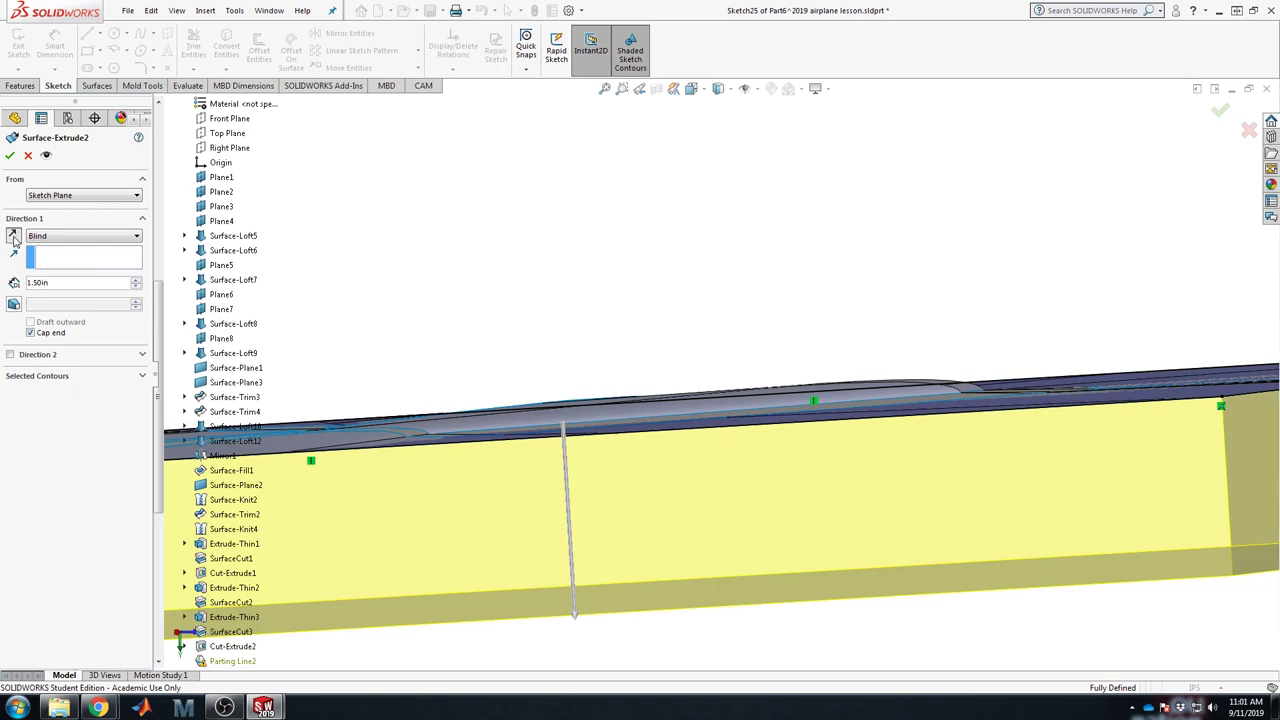
click(13, 237)
click(9, 155)
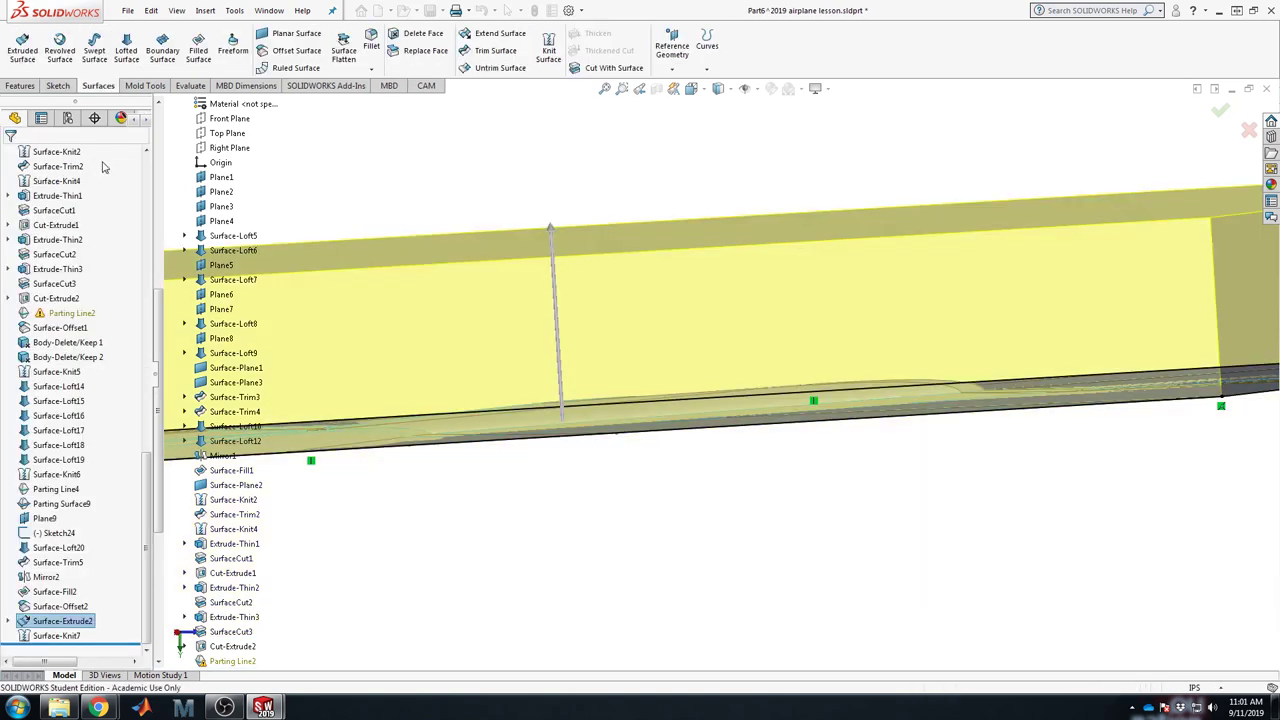
Step: Examine the wing cavity in the flipped block up close and highlight all the copied wing faces
middle_drag(580, 423, 863, 371)
scroll(634, 577, down, 5)
scroll(522, 305, up, 2)
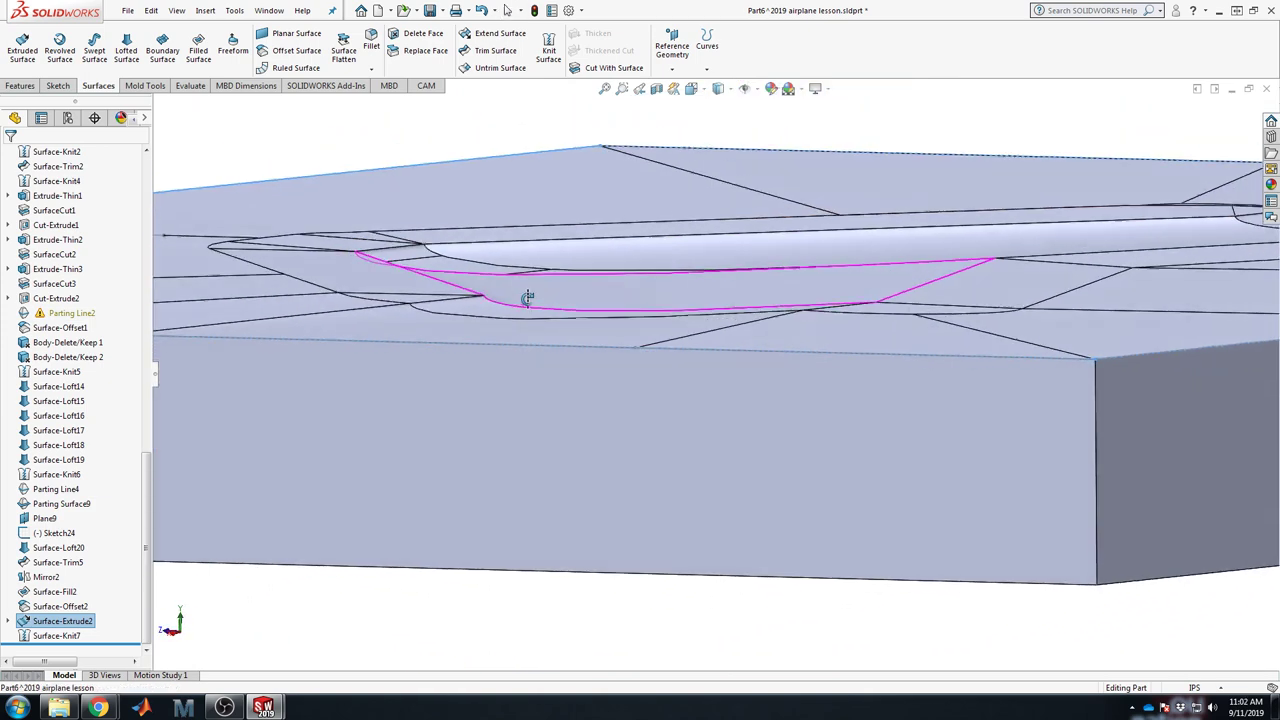
scroll(511, 331, down, 5)
click(620, 302)
scroll(862, 320, up, 6)
middle_drag(862, 320, 829, 433)
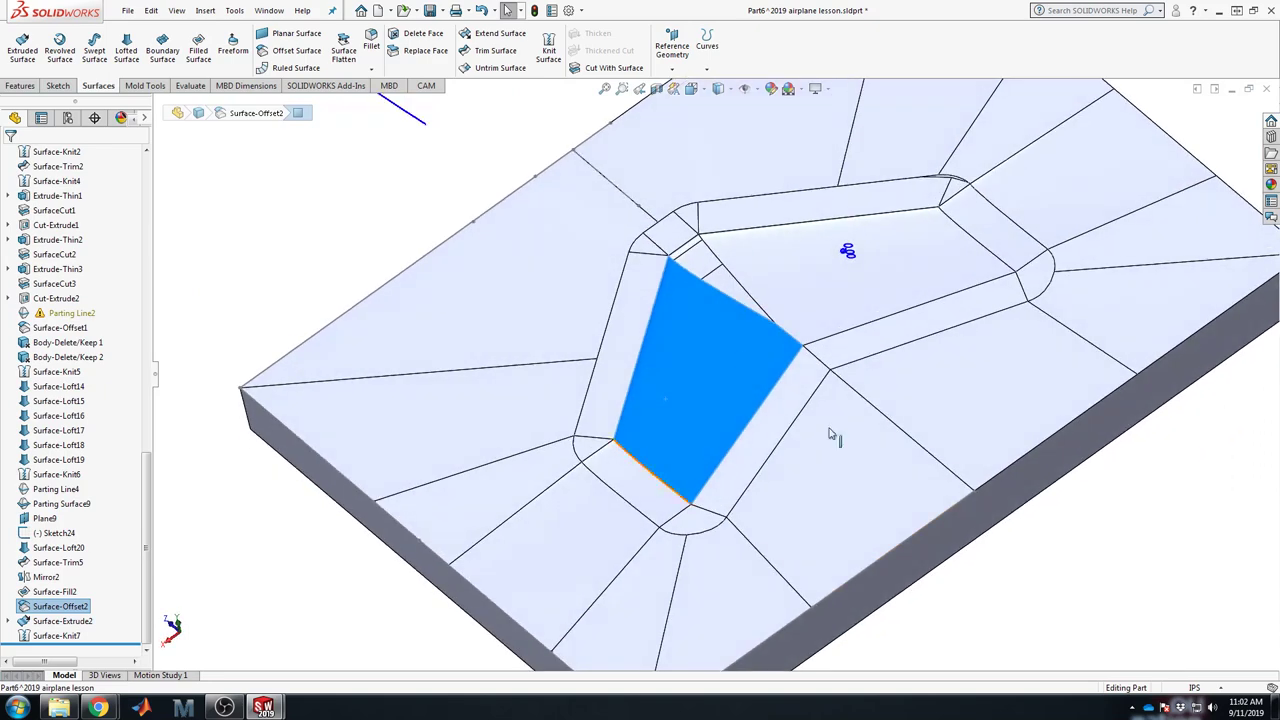
ctrl+click(696, 254)
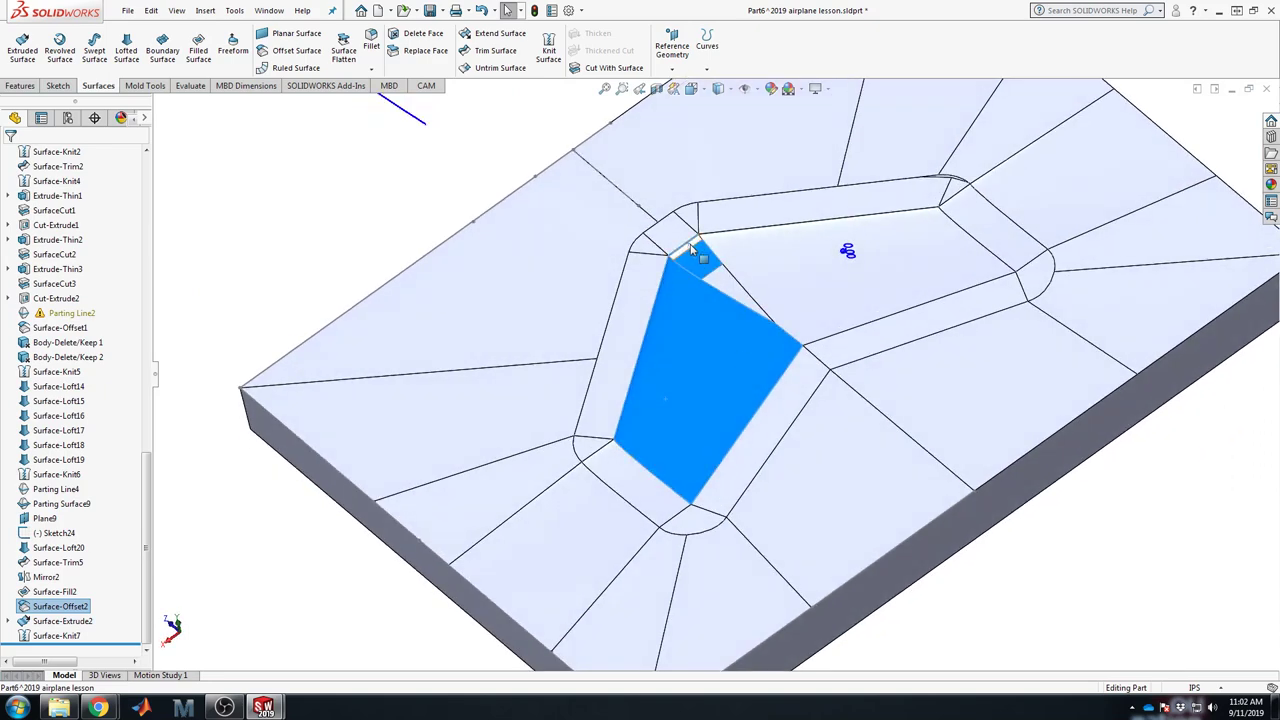
ctrl+click(735, 290)
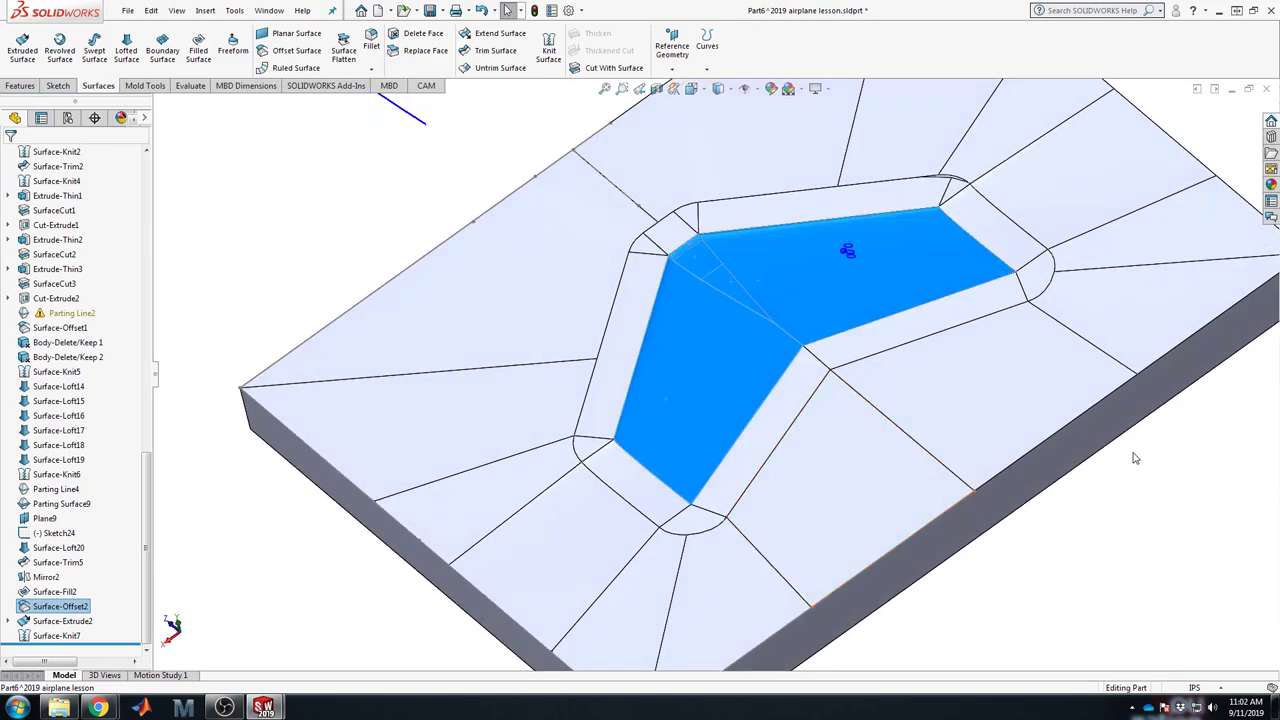
Step: Clear the face selection and examine the whole mold block from several angles, ending in the isometric view
scroll(1227, 527, up, 3)
middle_drag(1227, 527, 1035, 413)
scroll(723, 537, down, 3)
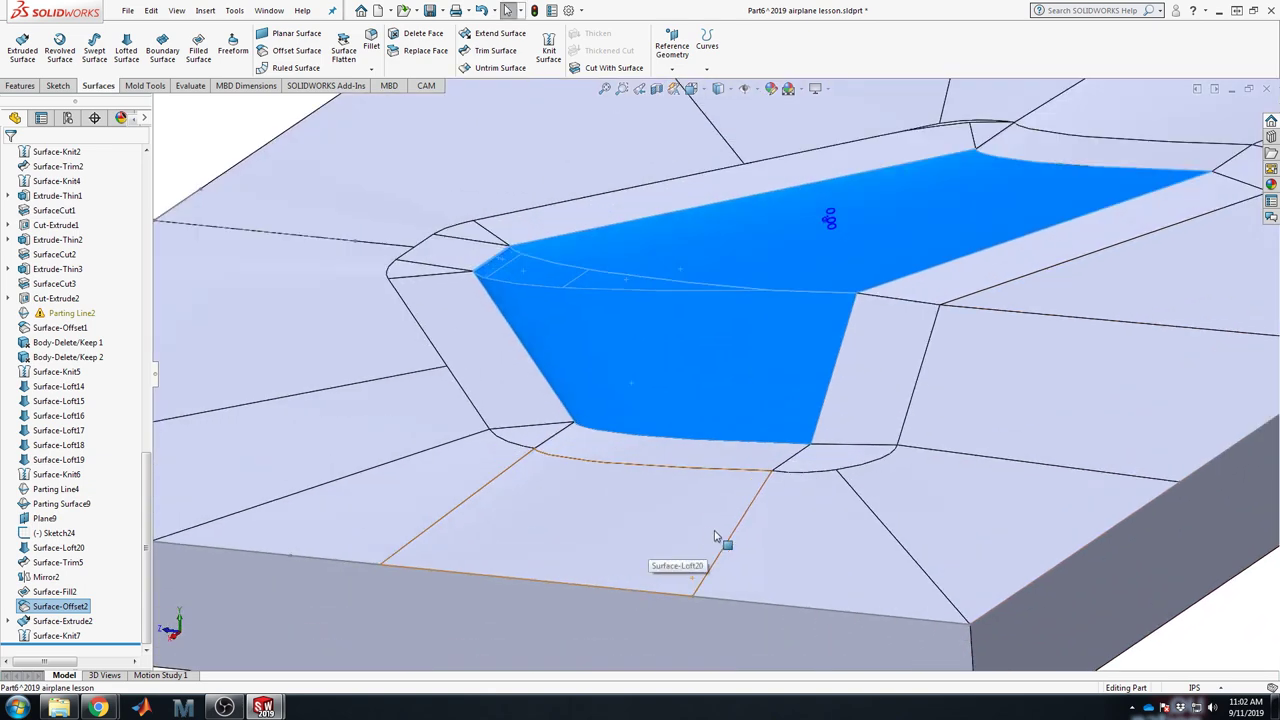
scroll(843, 543, up, 2)
click(1079, 524)
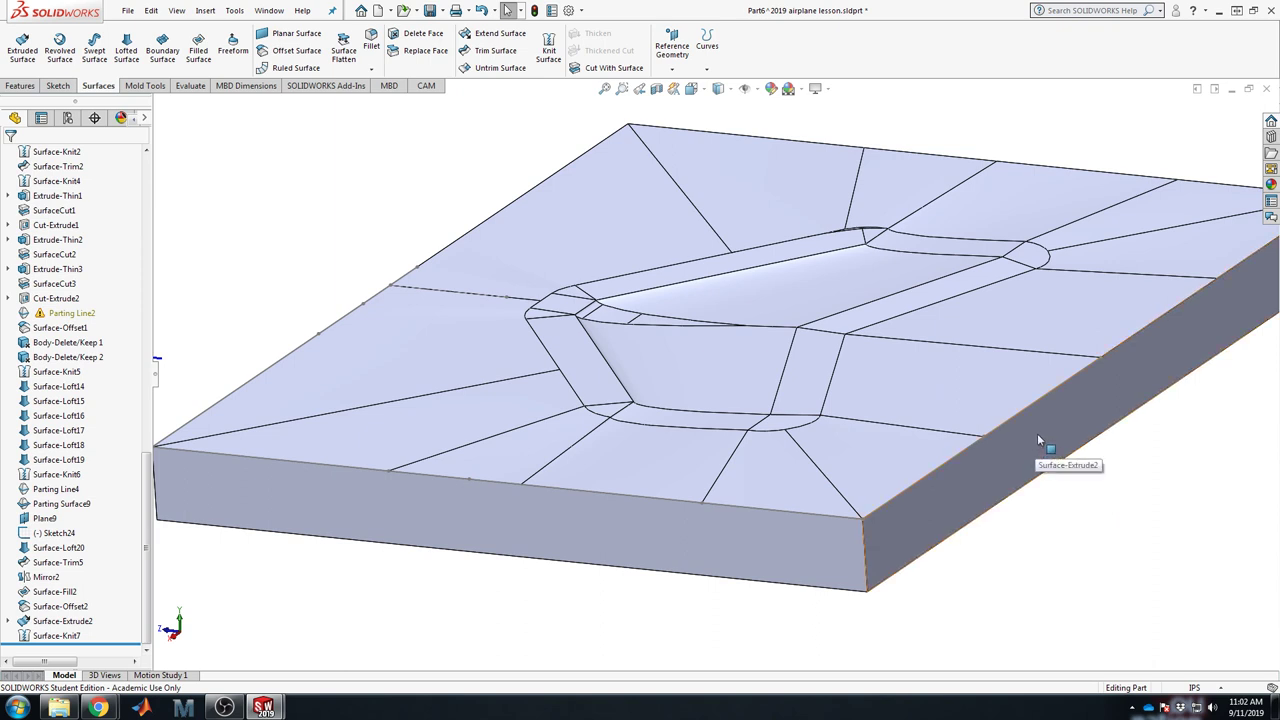
key(z)
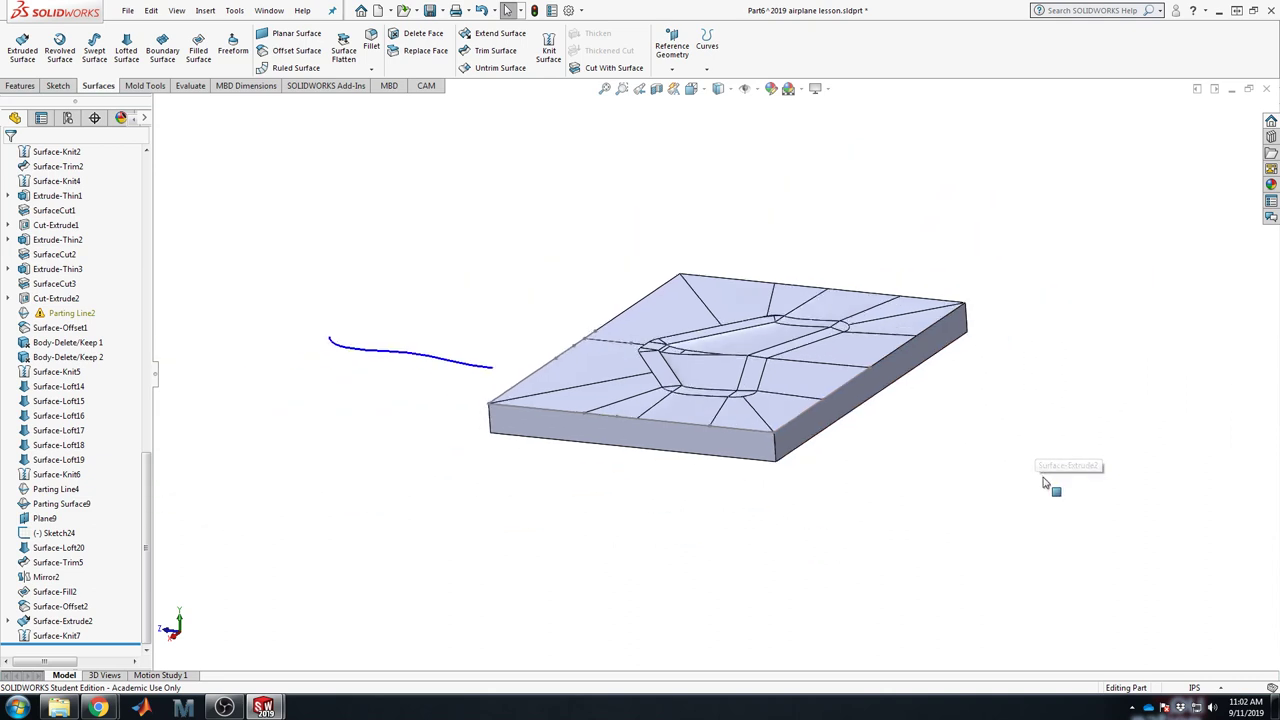
middle_drag(1059, 329, 953, 399)
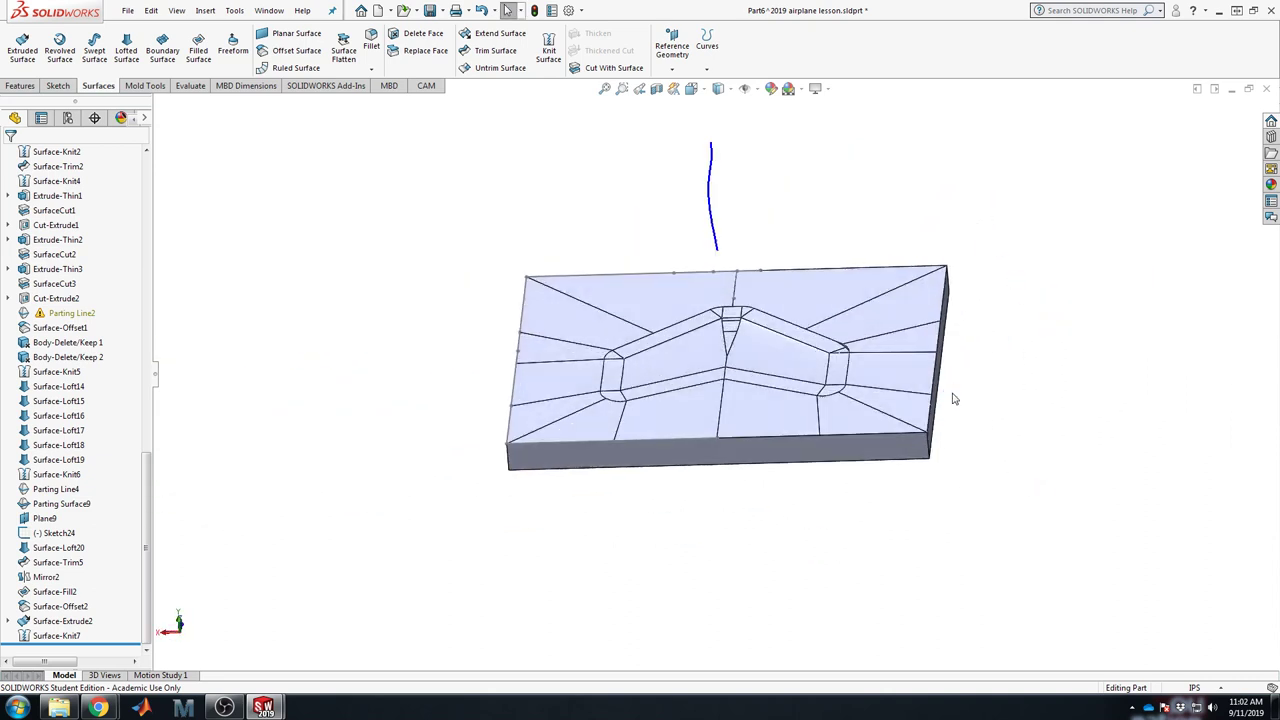
key(ctrl+7)
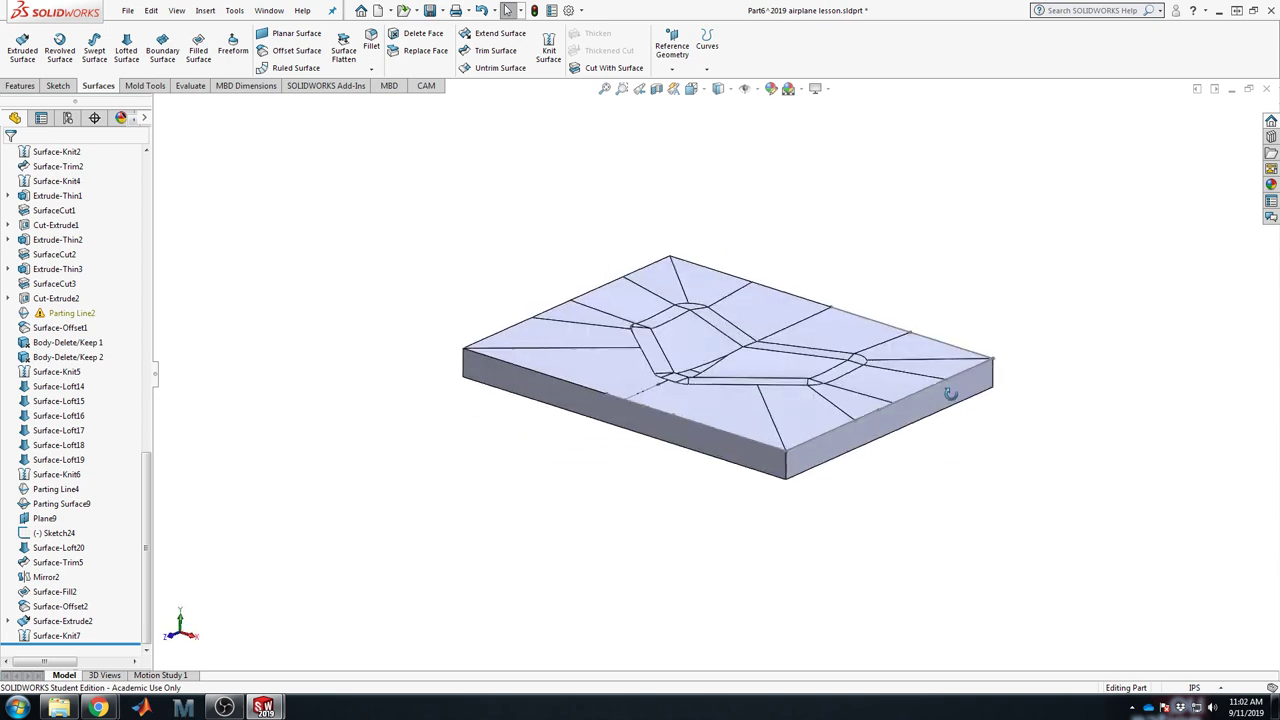
Step: Check the mold block from a few angles and save the part
middle_drag(950, 396, 954, 449)
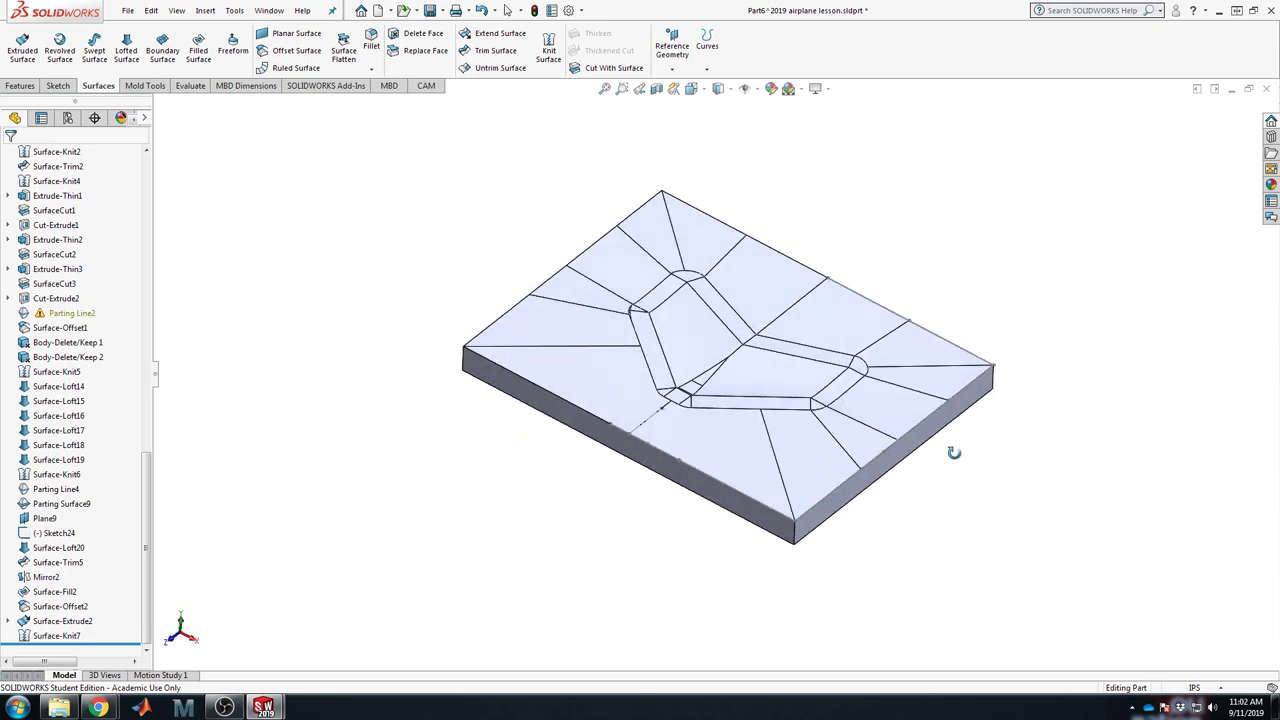
middle_drag(920, 574, 897, 499)
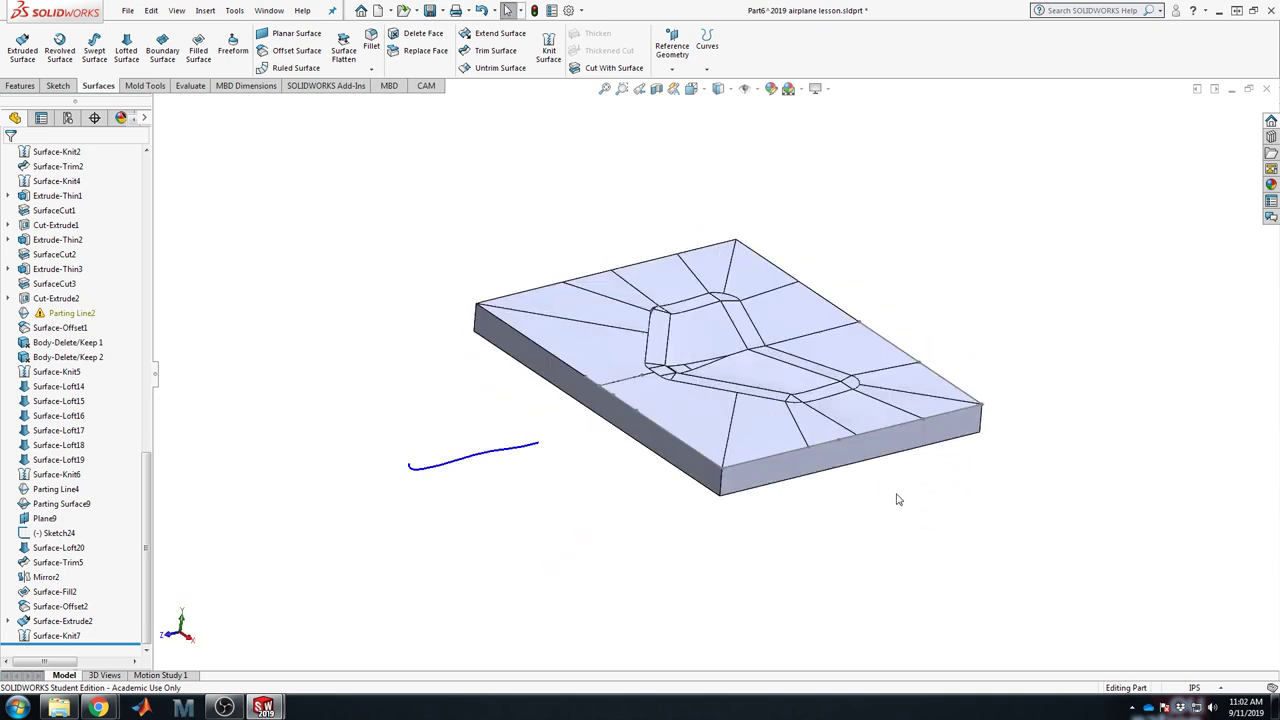
scroll(142, 432, up, 15)
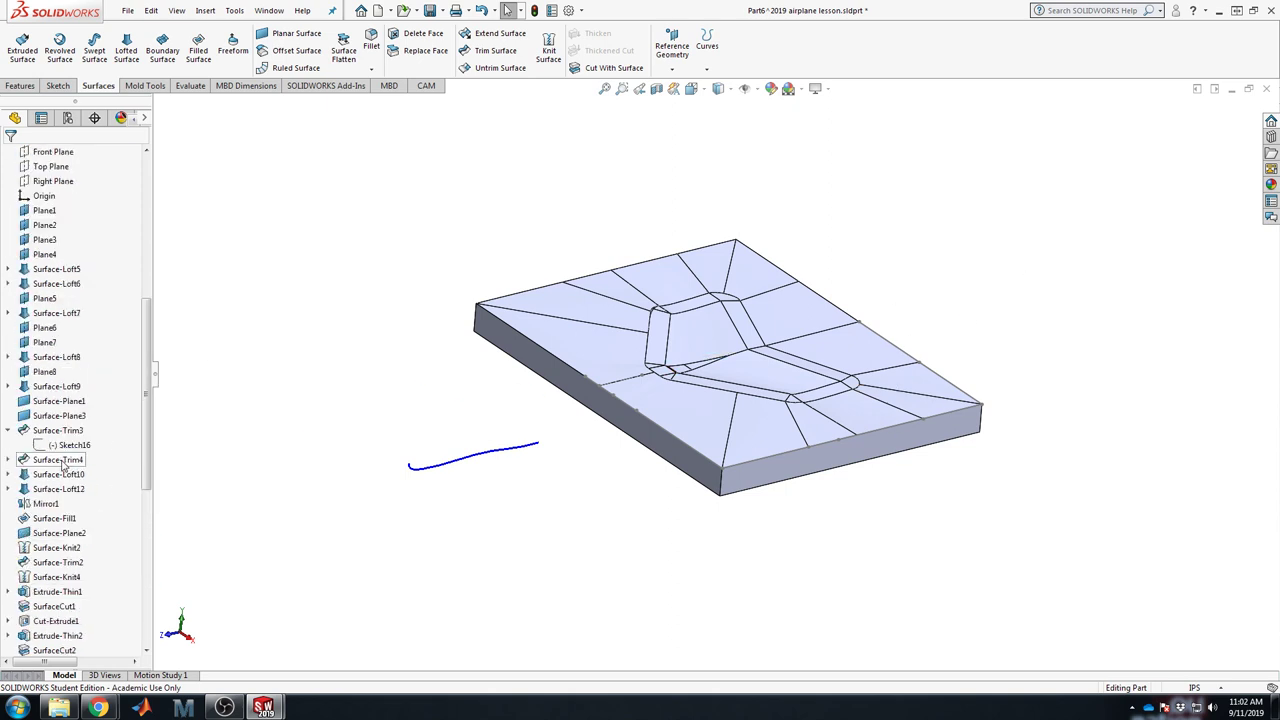
click(430, 10)
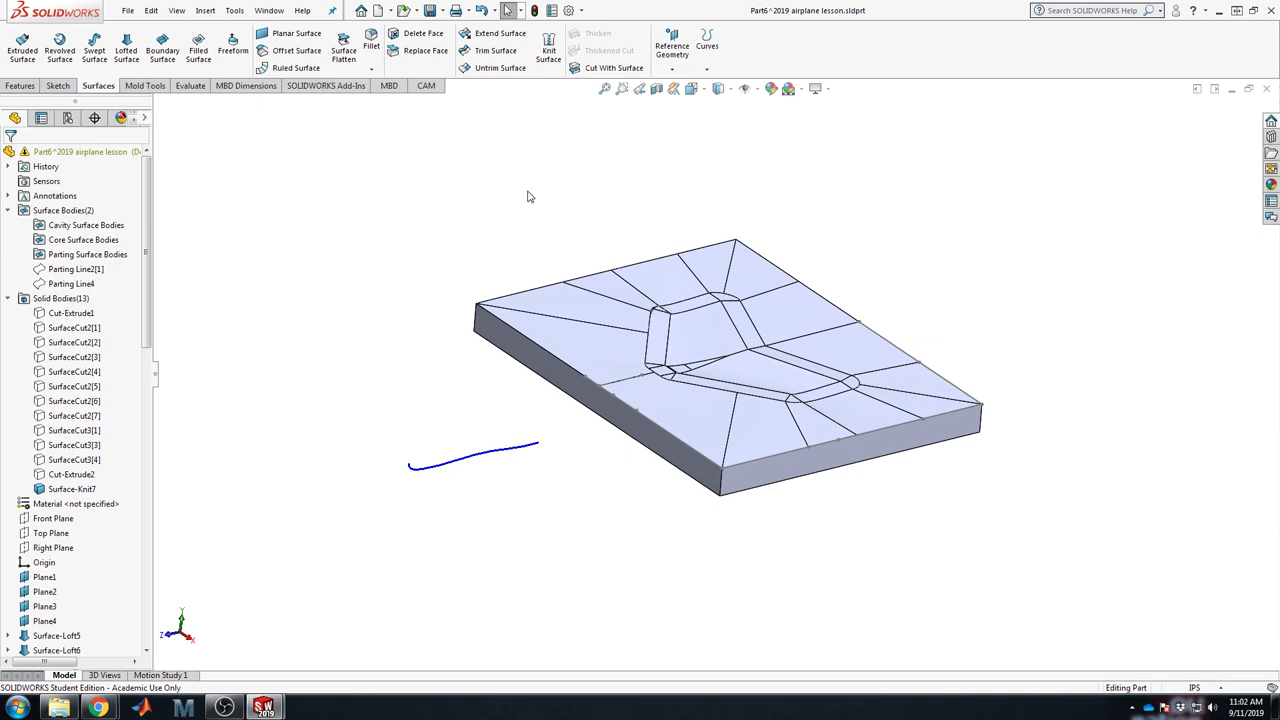
Step: Show the Parting Line4 wing surface body and hide the Surface-Knit7 mold block
scroll(720, 370, down, 5)
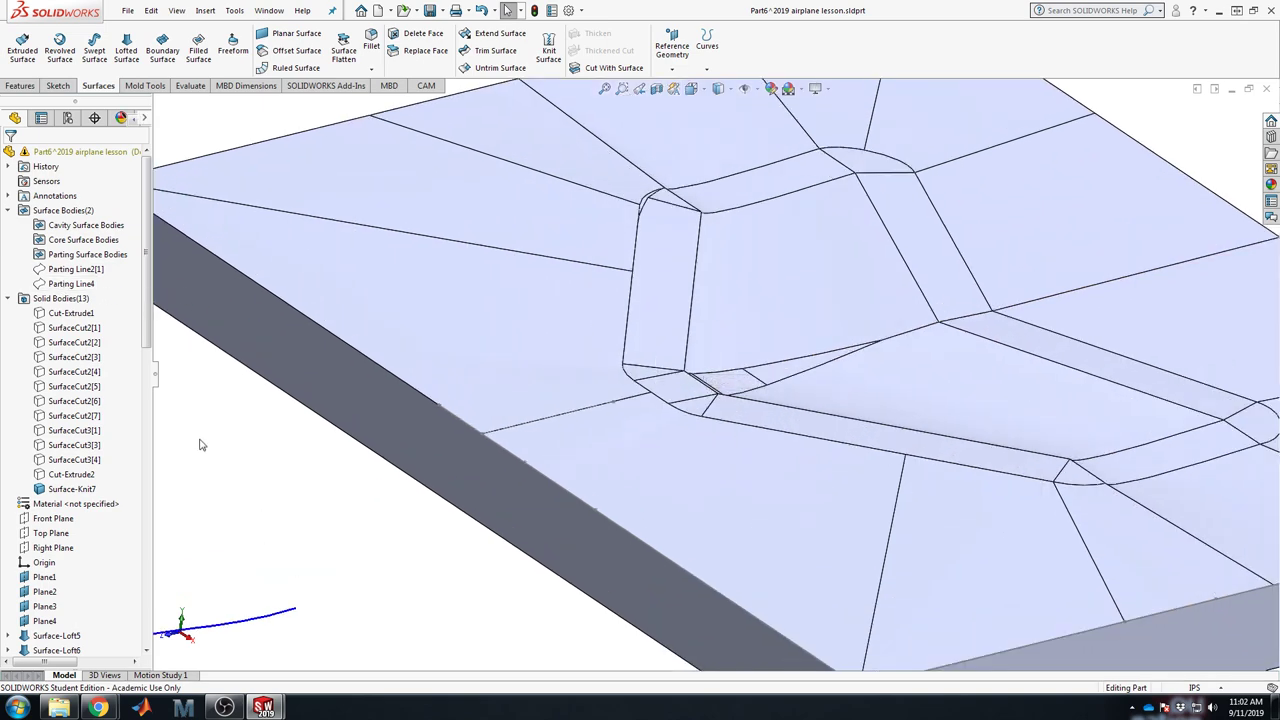
scroll(718, 377, up, 5)
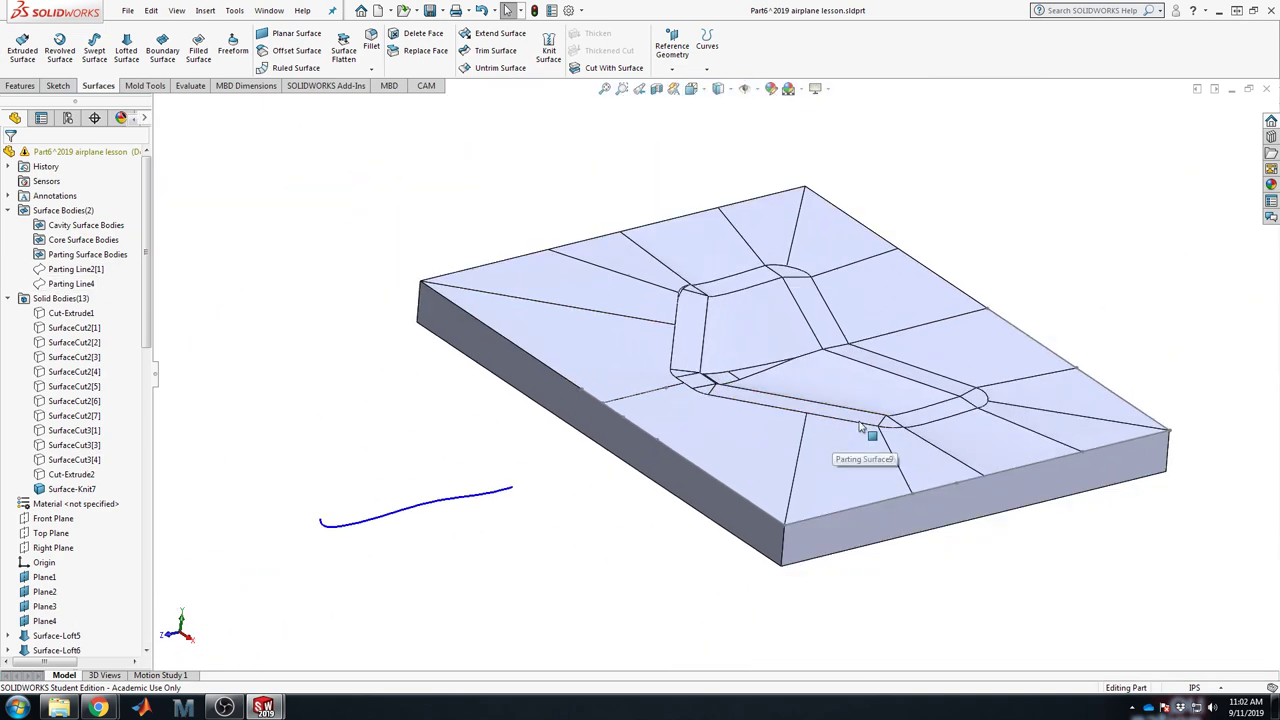
click(66, 489)
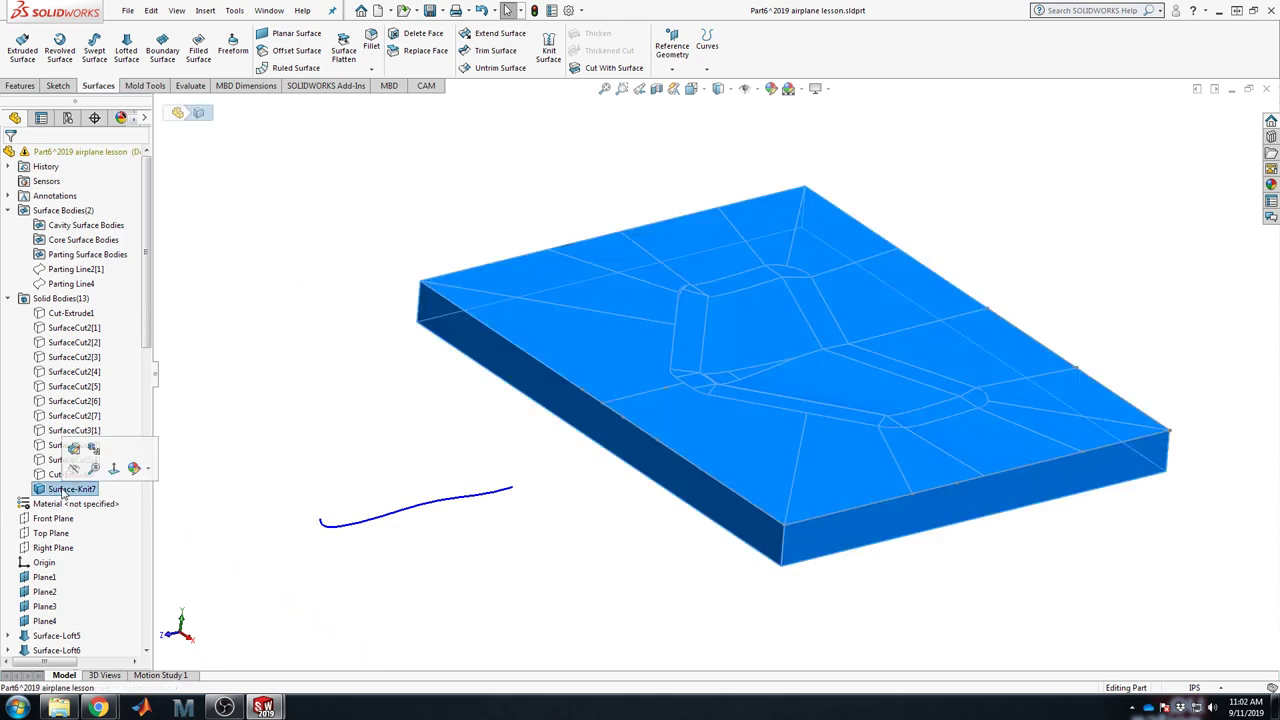
click(75, 270)
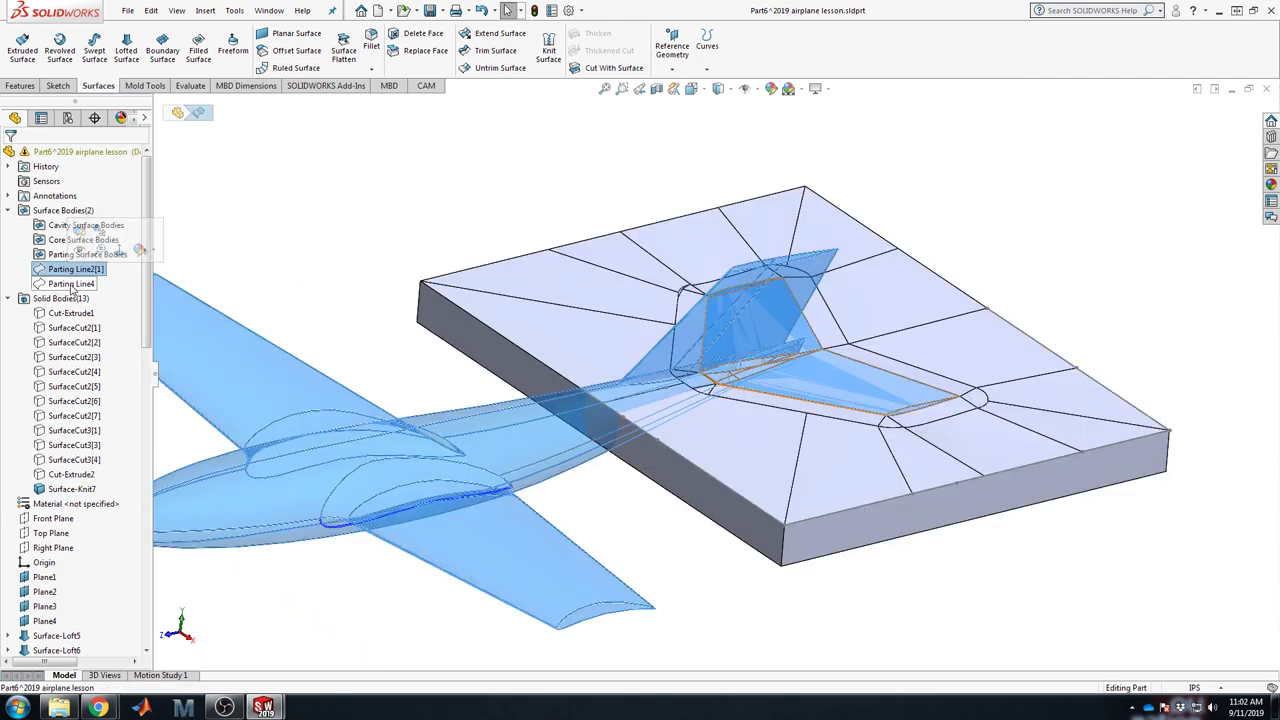
click(72, 284)
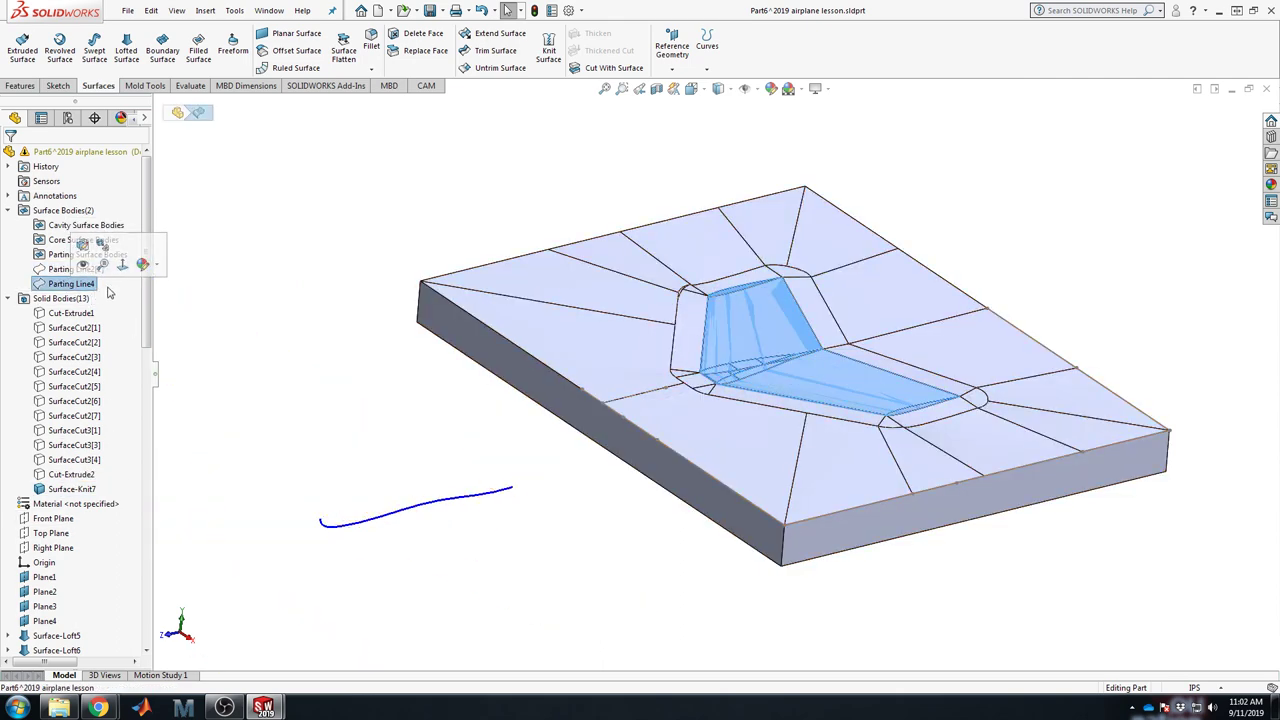
right_click(70, 286)
click(73, 269)
right_click(85, 489)
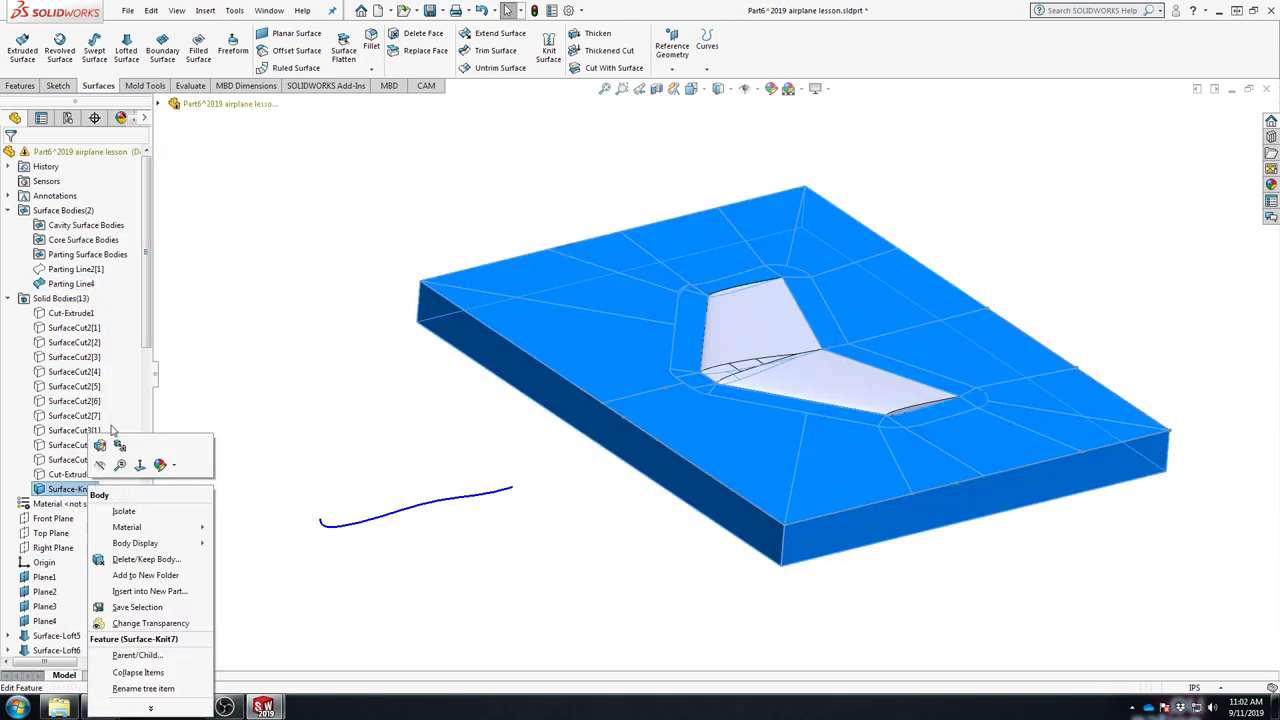
click(101, 464)
middle_drag(786, 520, 335, 322)
Step: Thicken the Parting Line4 surface into a solid body by creating a solid from its enclosed volume
click(70, 284)
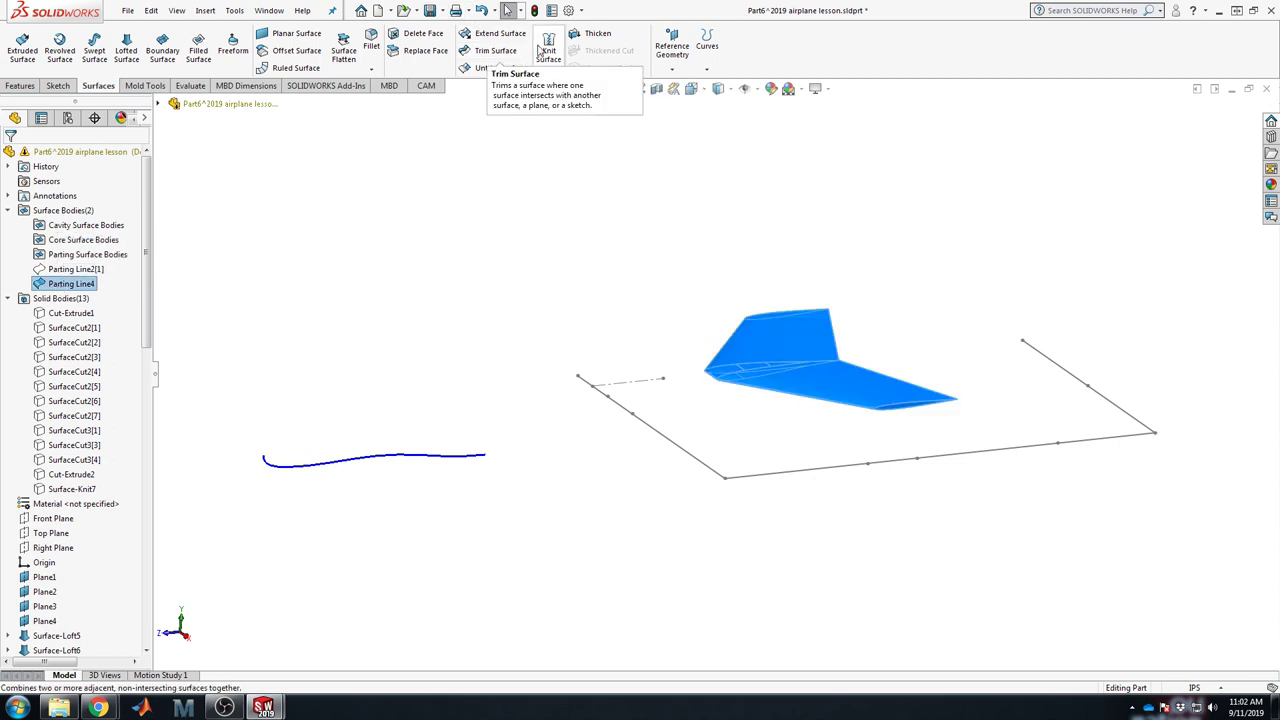
click(598, 34)
click(55, 277)
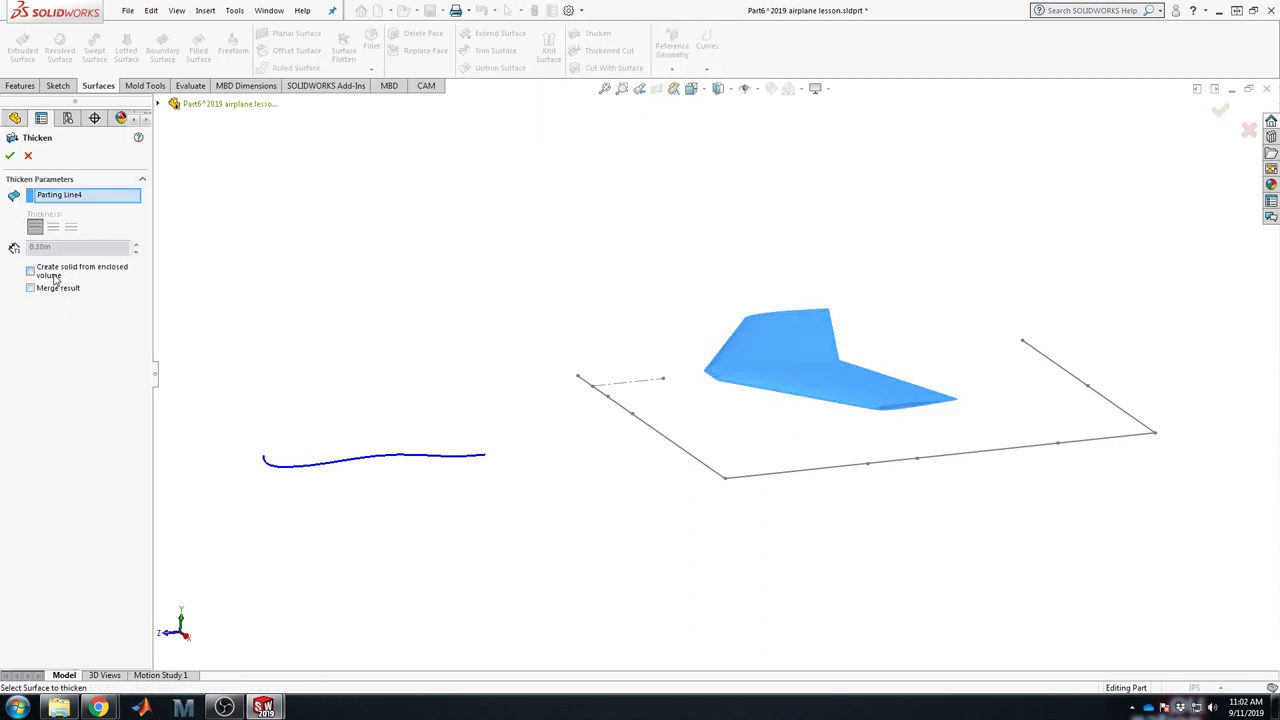
click(10, 157)
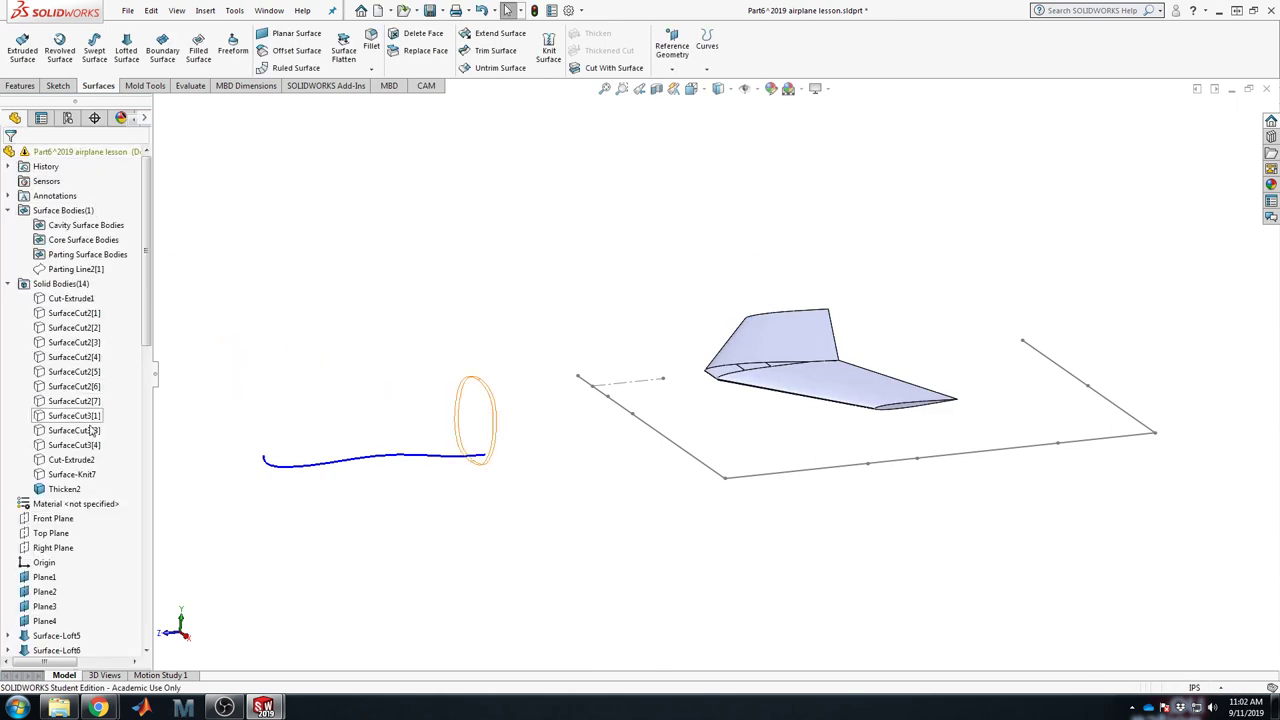
click(66, 489)
click(283, 335)
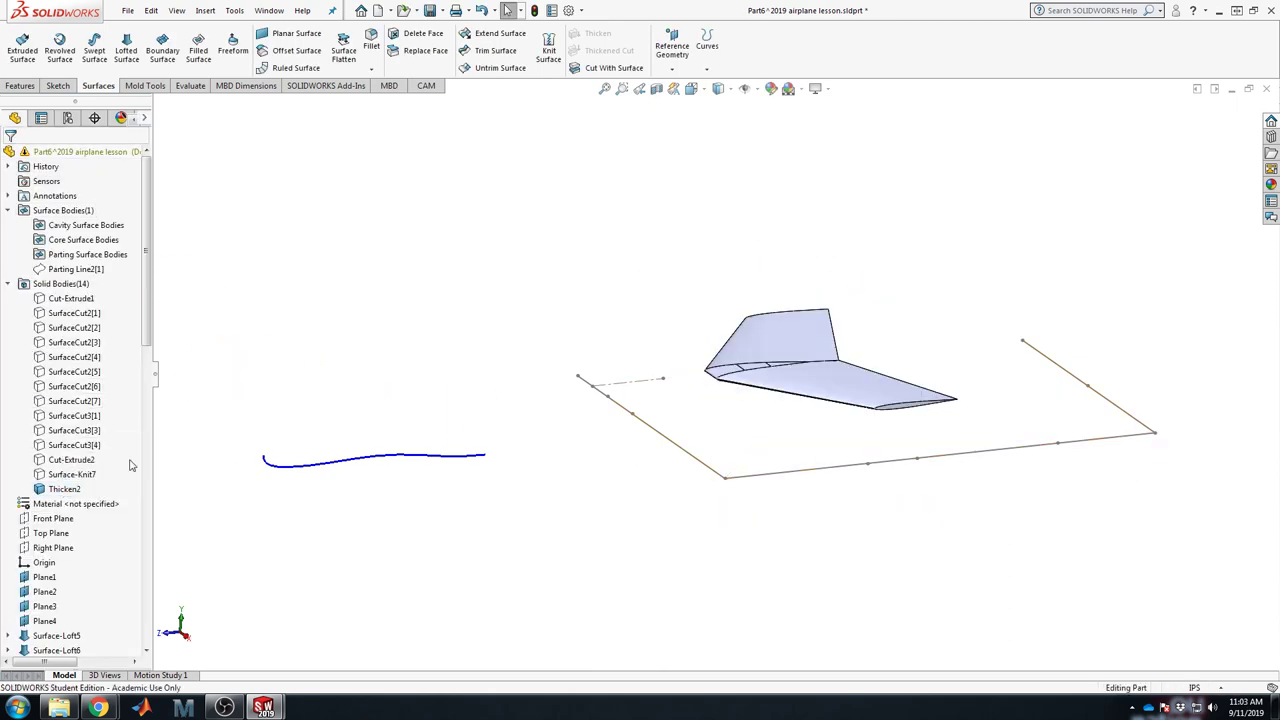
Step: Show the Surface-Knit7 mold block again and check it together with the solid wing body
right_click(93, 479)
click(114, 460)
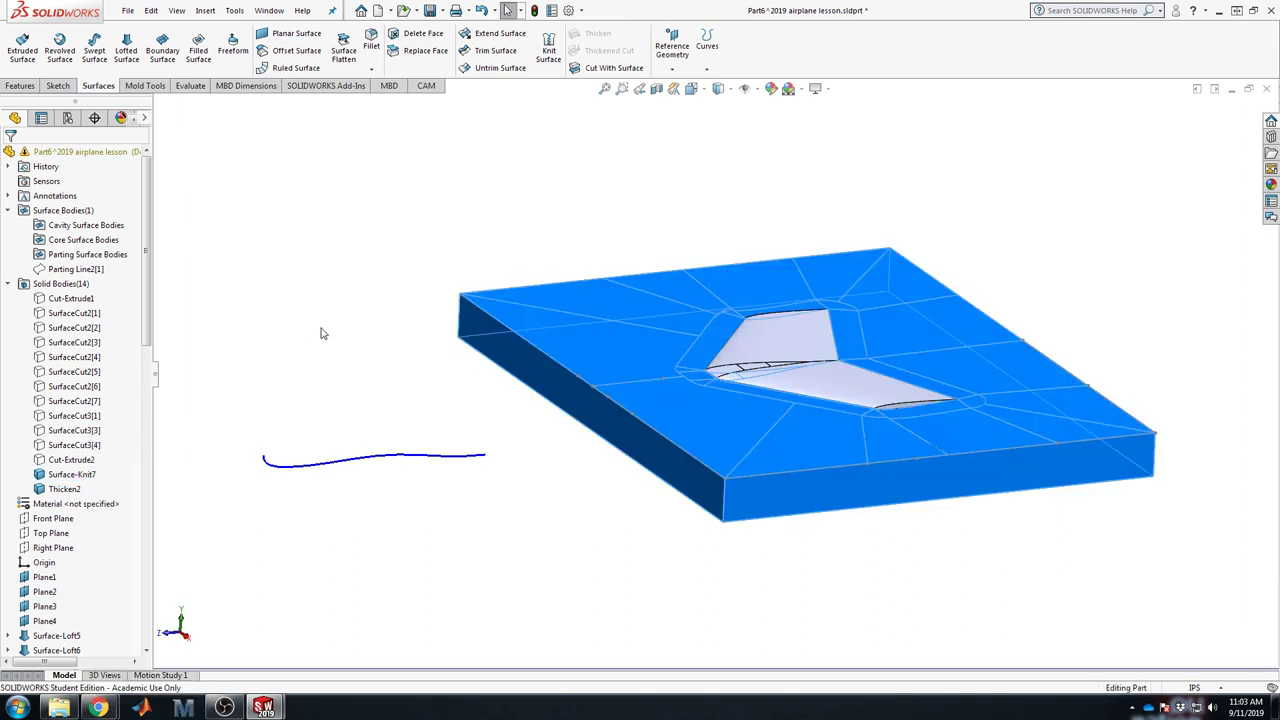
click(70, 475)
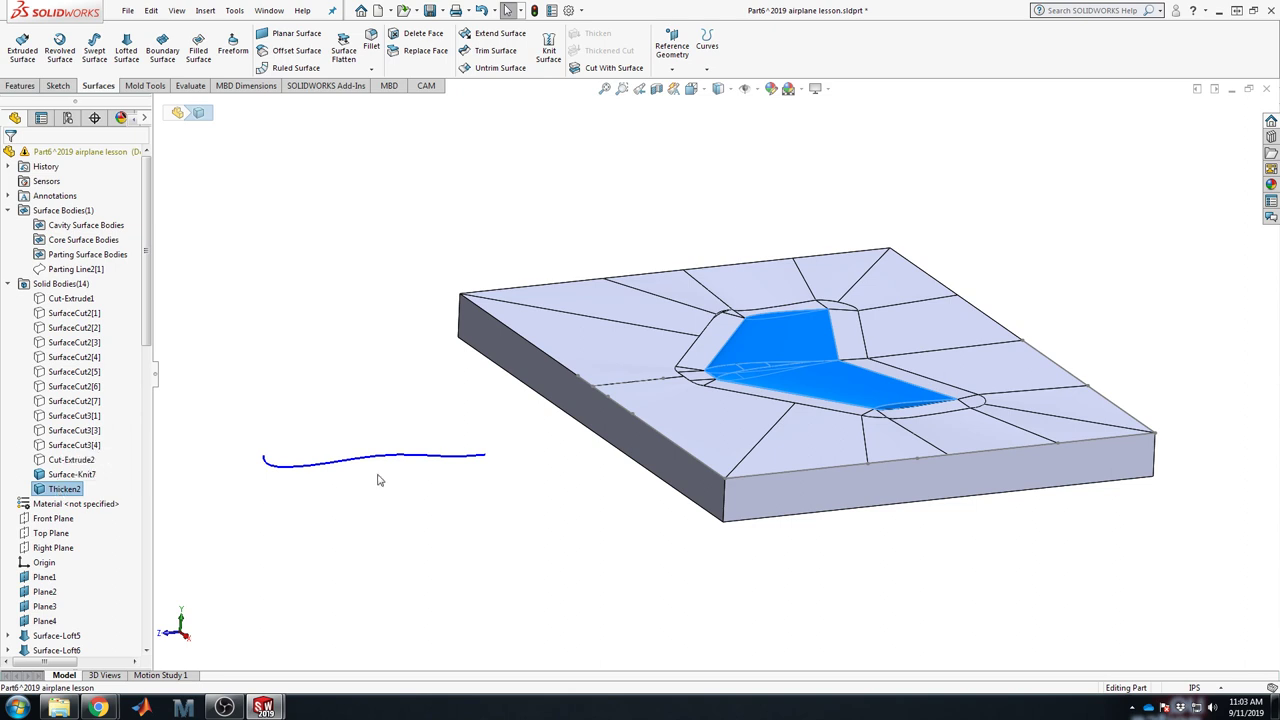
click(387, 418)
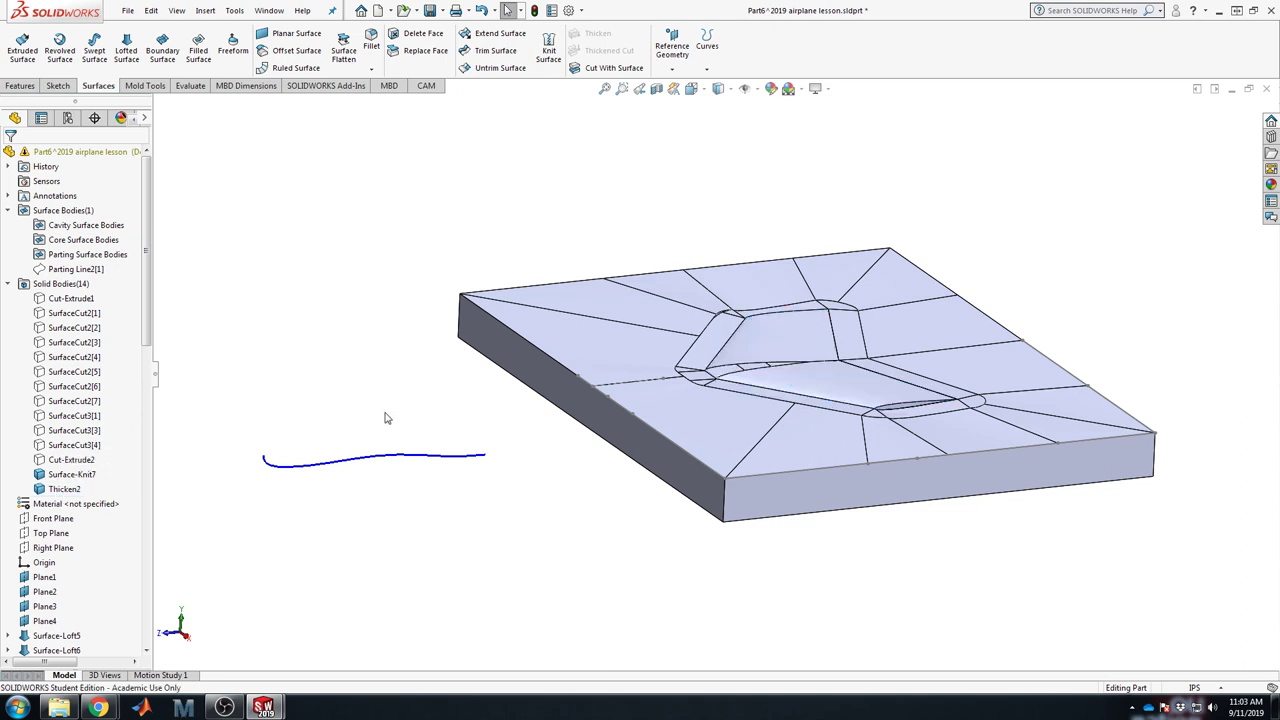
Step: Start a new sketch on Plane9
click(58, 86)
click(30, 62)
key(space)
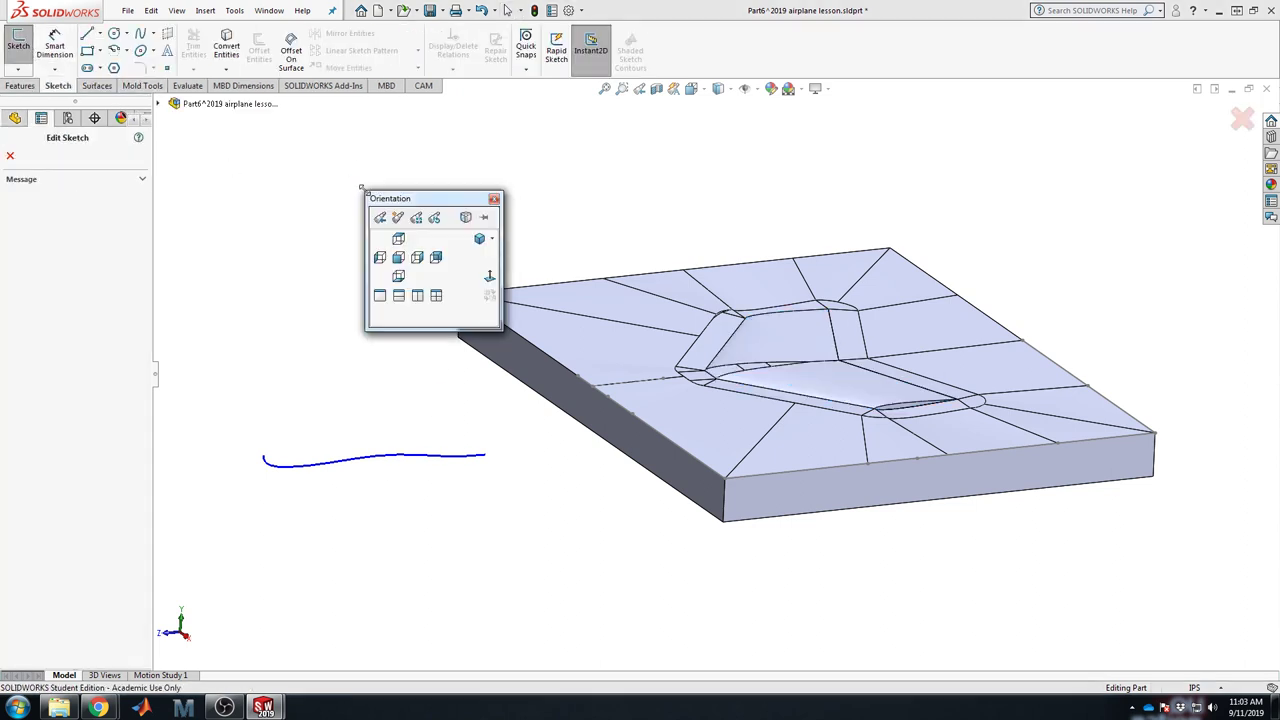
click(489, 277)
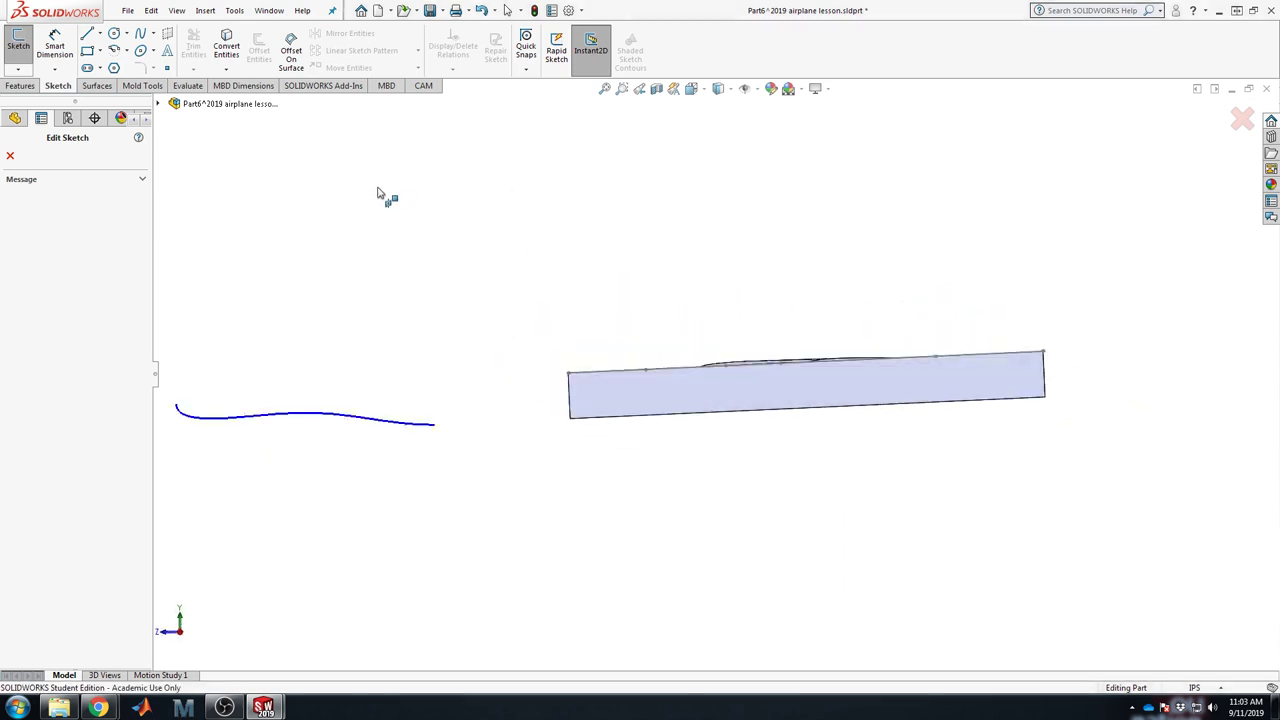
middle_drag(378, 193, 123, 130)
click(170, 104)
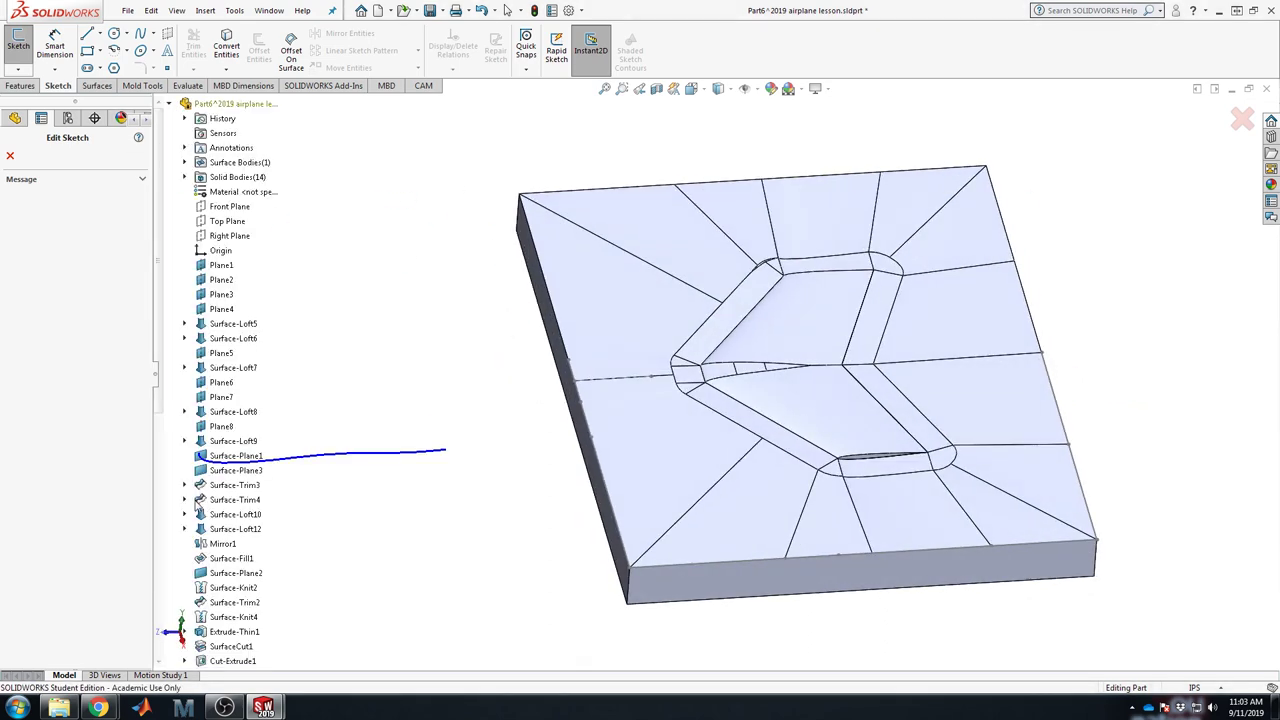
scroll(230, 450, down, 10)
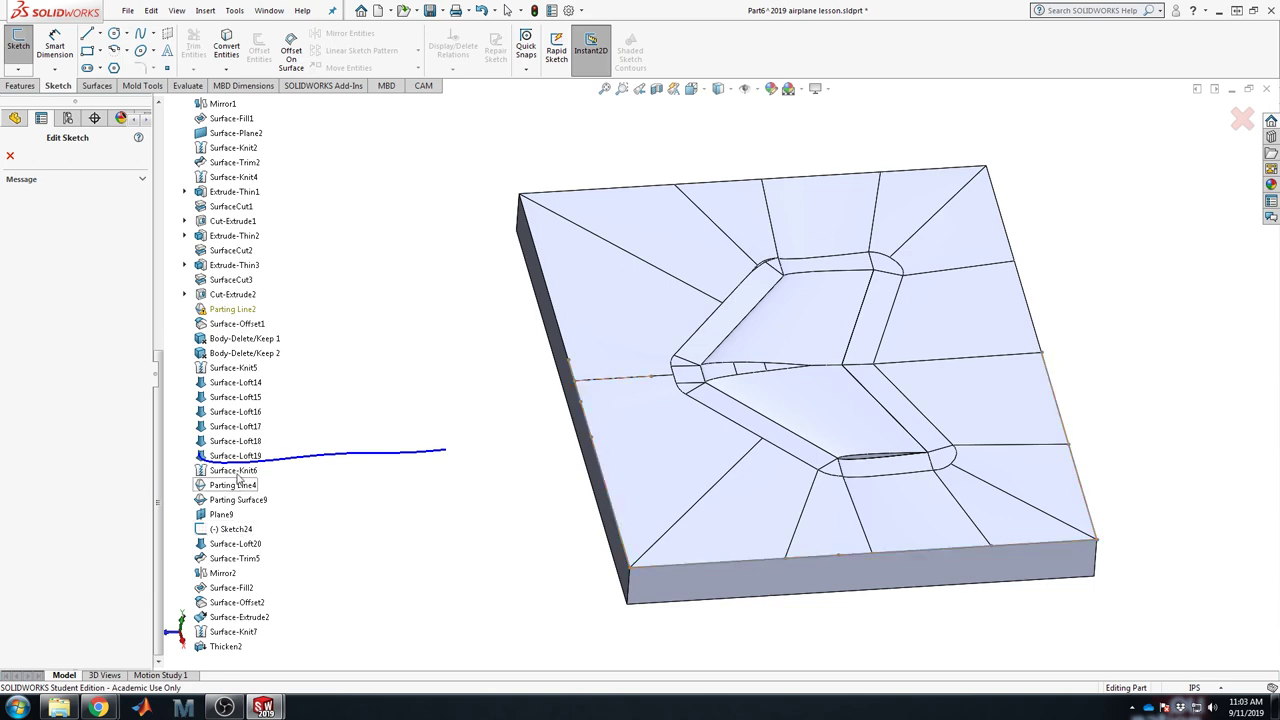
click(224, 515)
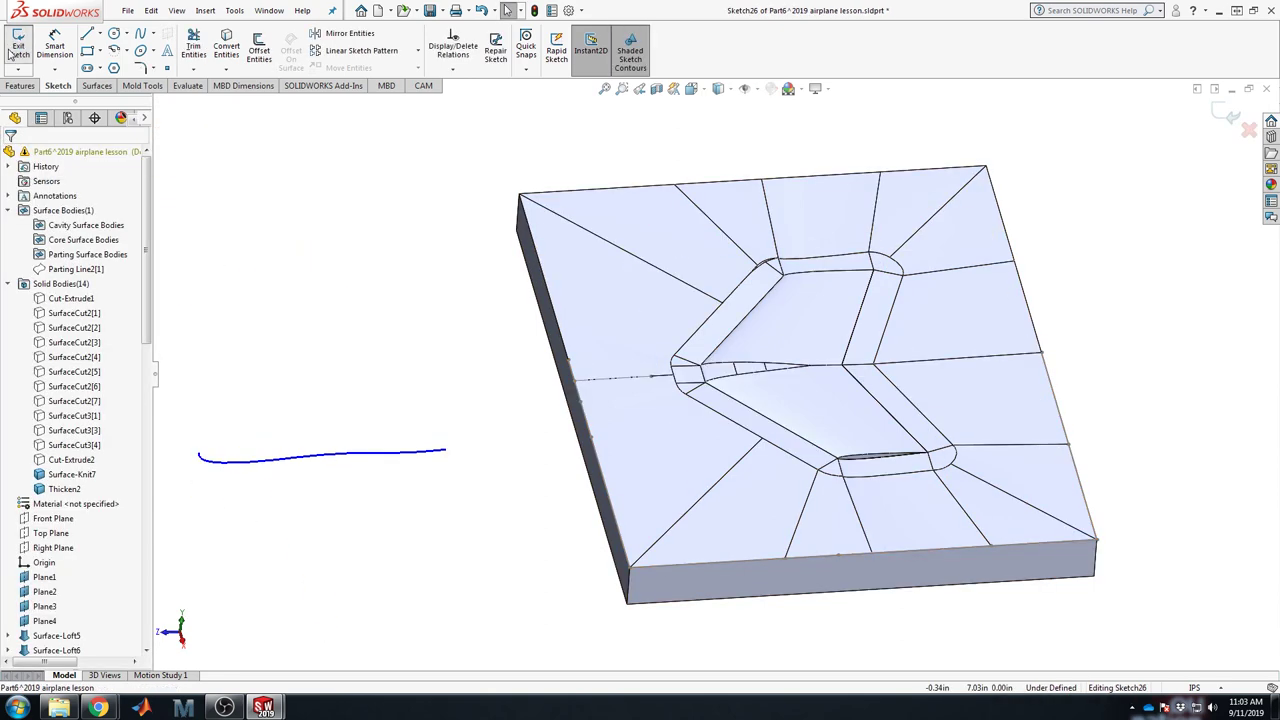
Step: Sketch a rectangle between opposite corners of the mold block's outline, viewed normal to the plane, and exit the sketch
key(space)
click(422, 424)
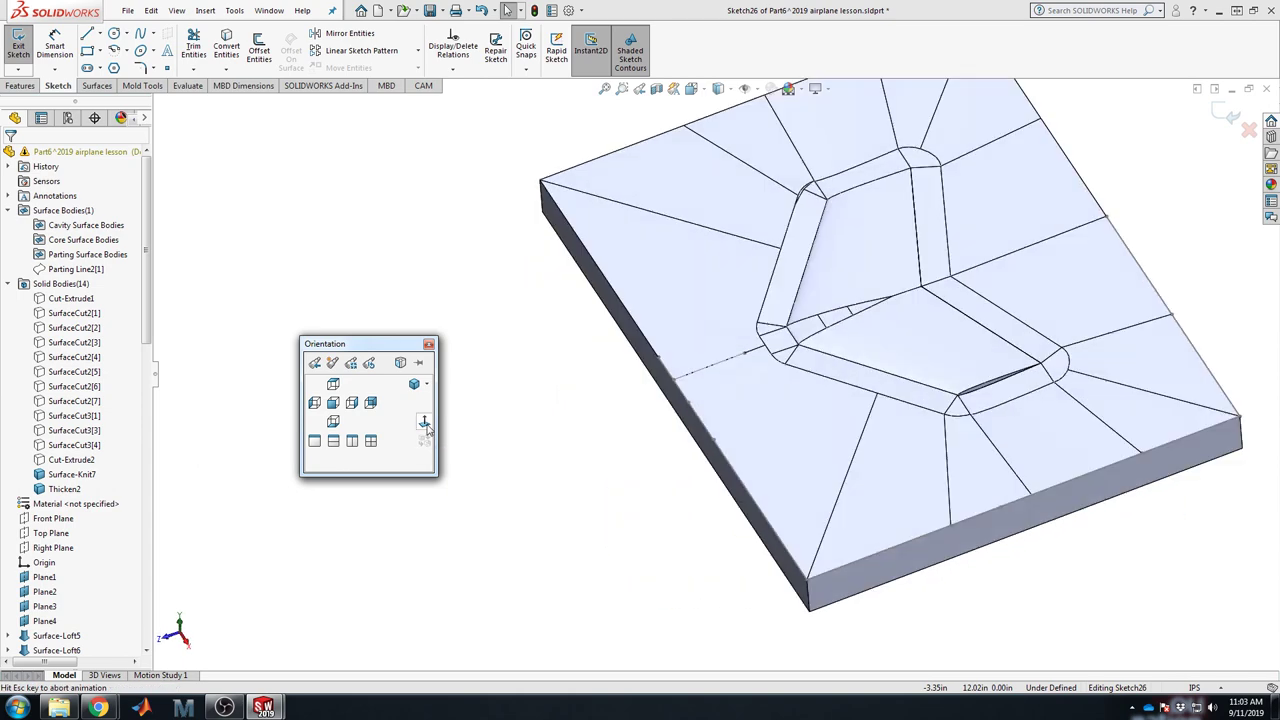
click(87, 52)
drag(527, 233, 903, 517)
click(1226, 113)
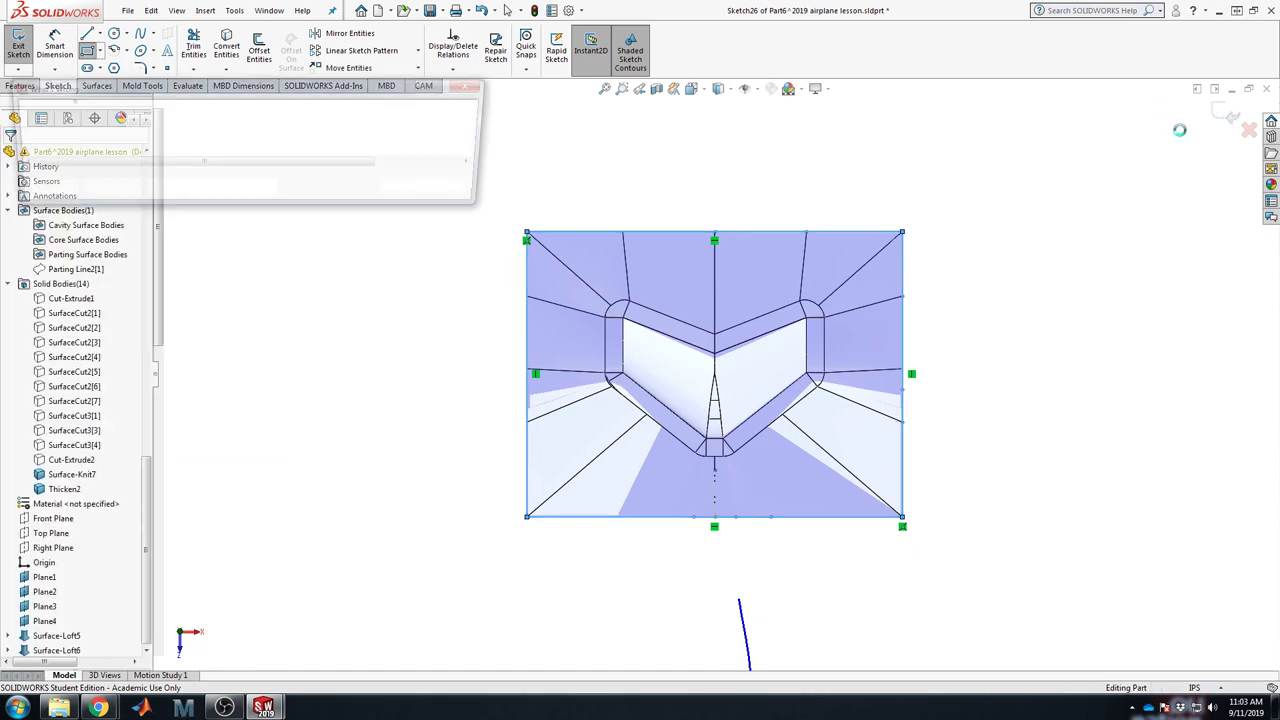
click(418, 193)
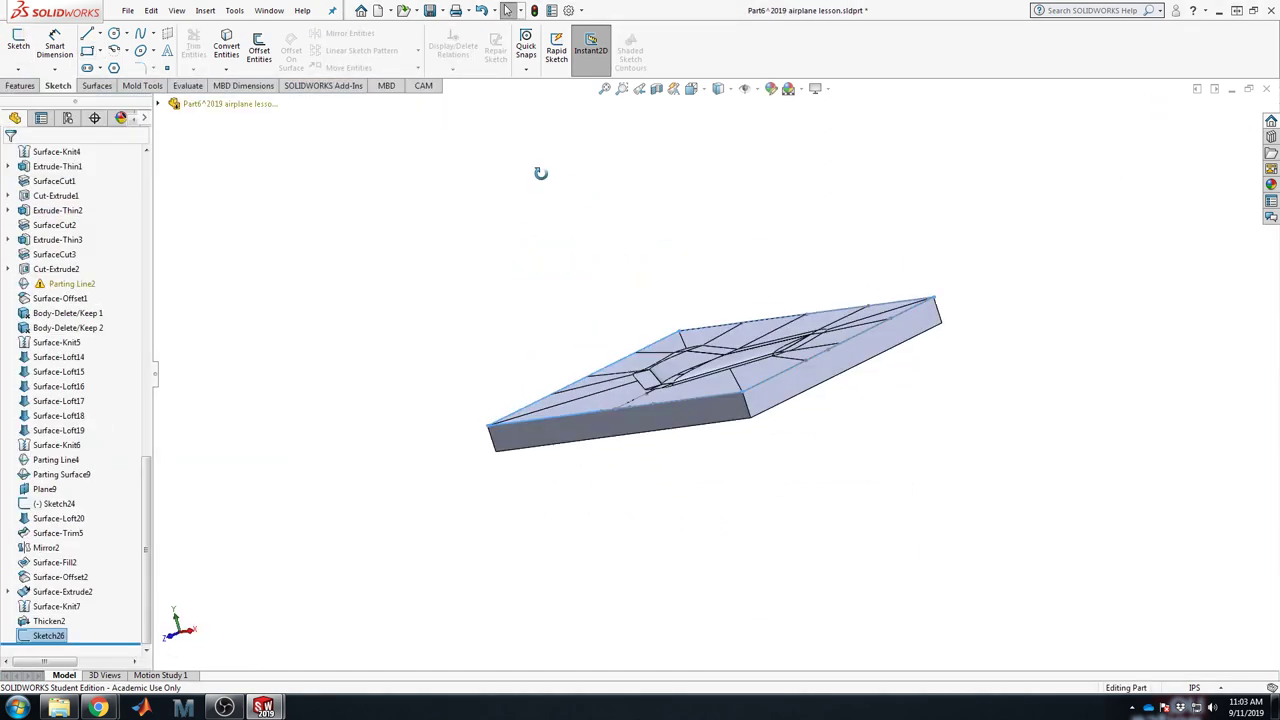
Step: Extrude the rectangle as a solid boss, blind 1.50 in upward and 0.50 in in the second direction
click(20, 85)
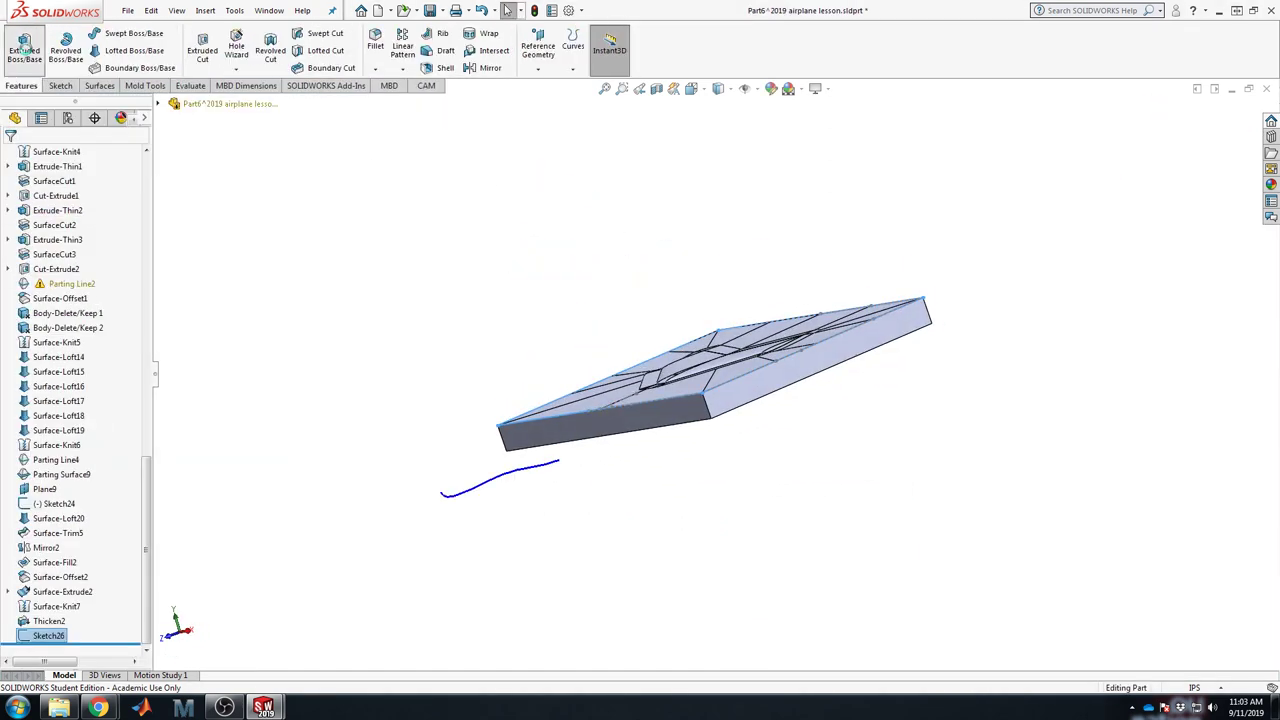
click(24, 50)
scroll(645, 420, down, 3)
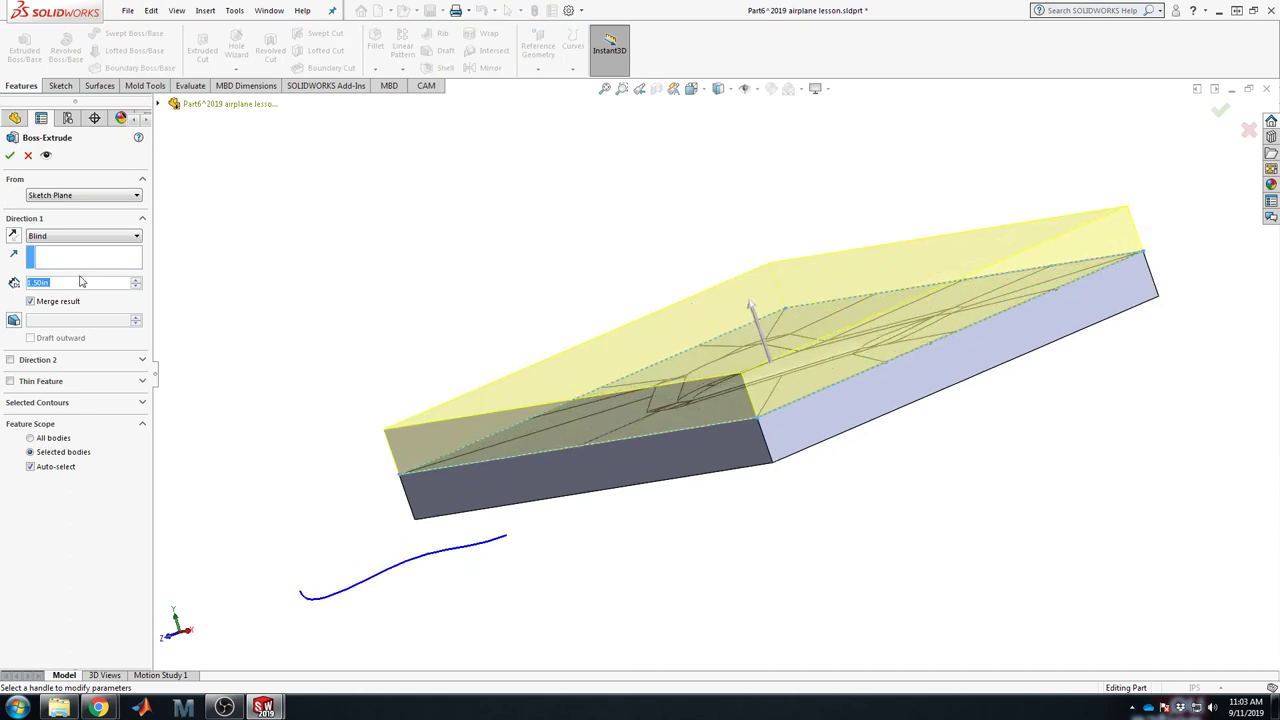
click(10, 359)
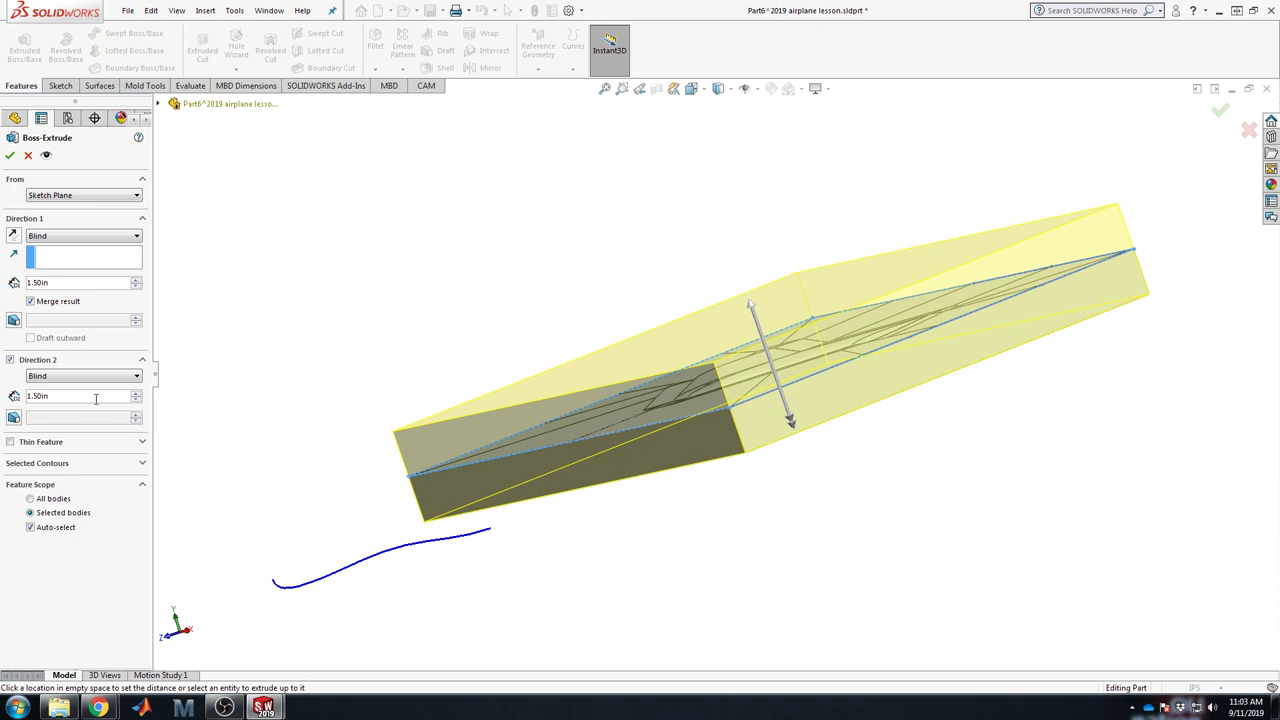
text(0.5)
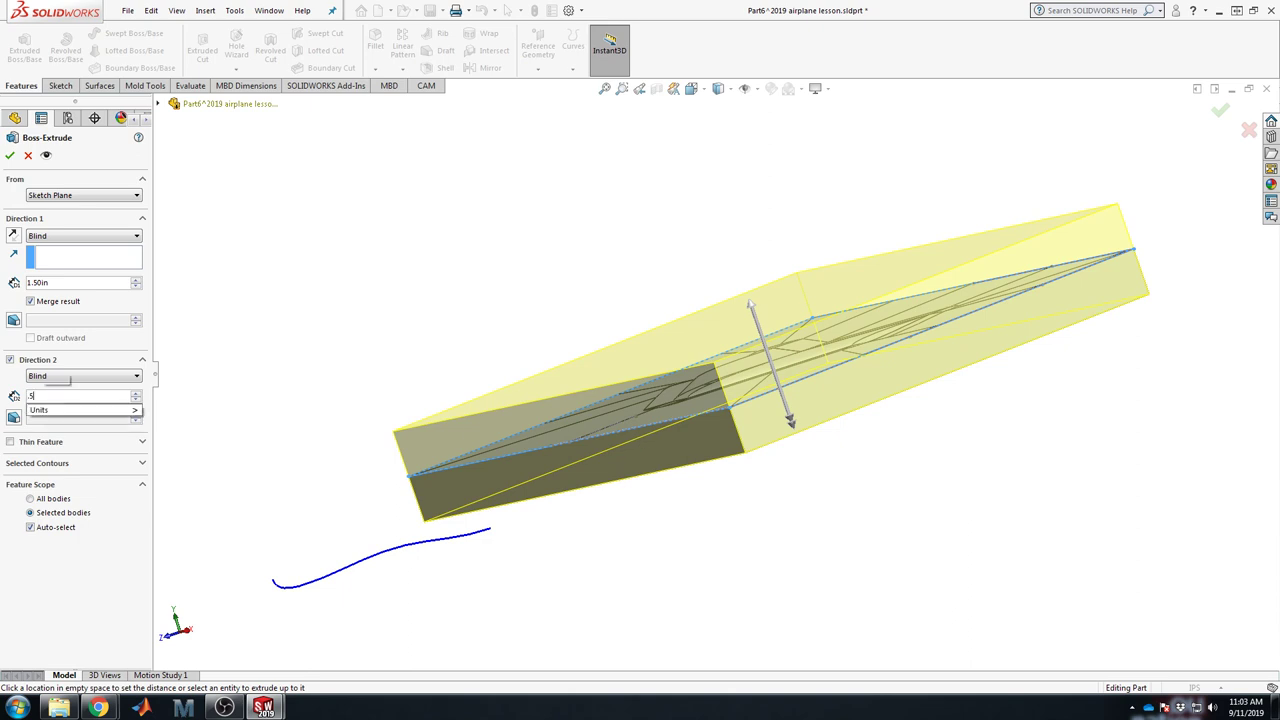
key(Return)
middle_drag(587, 484, 612, 447)
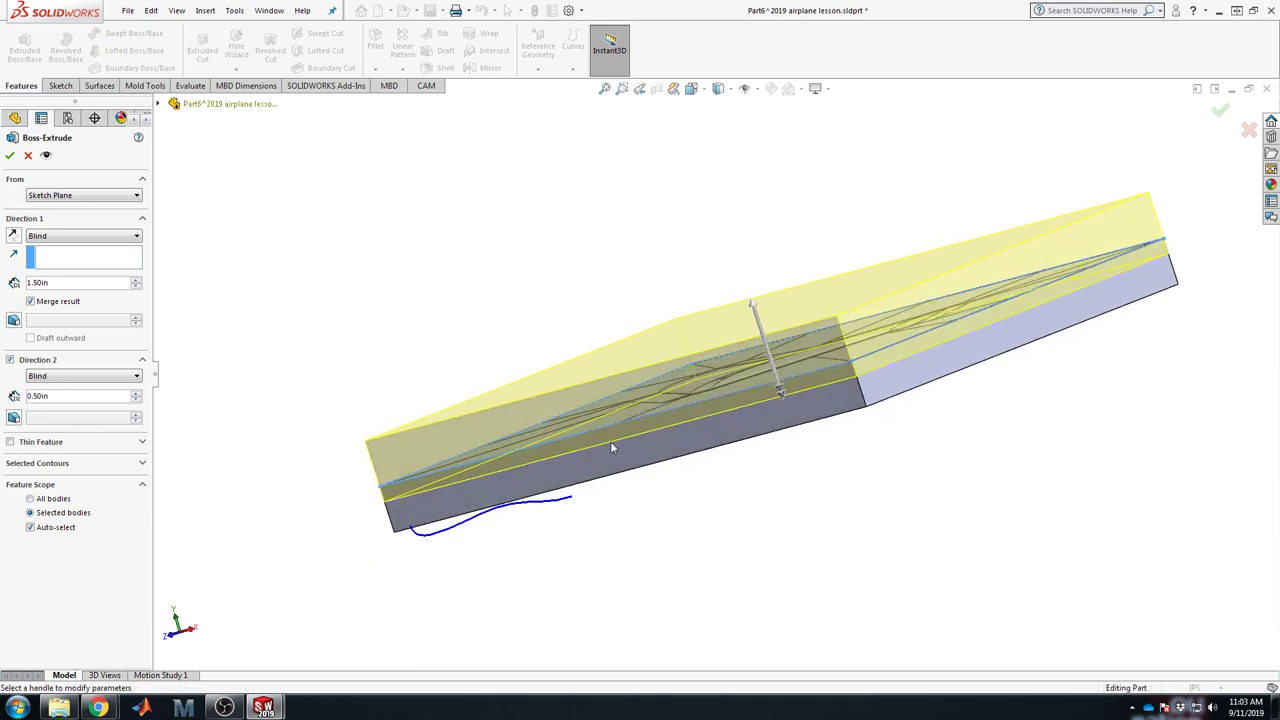
click(31, 301)
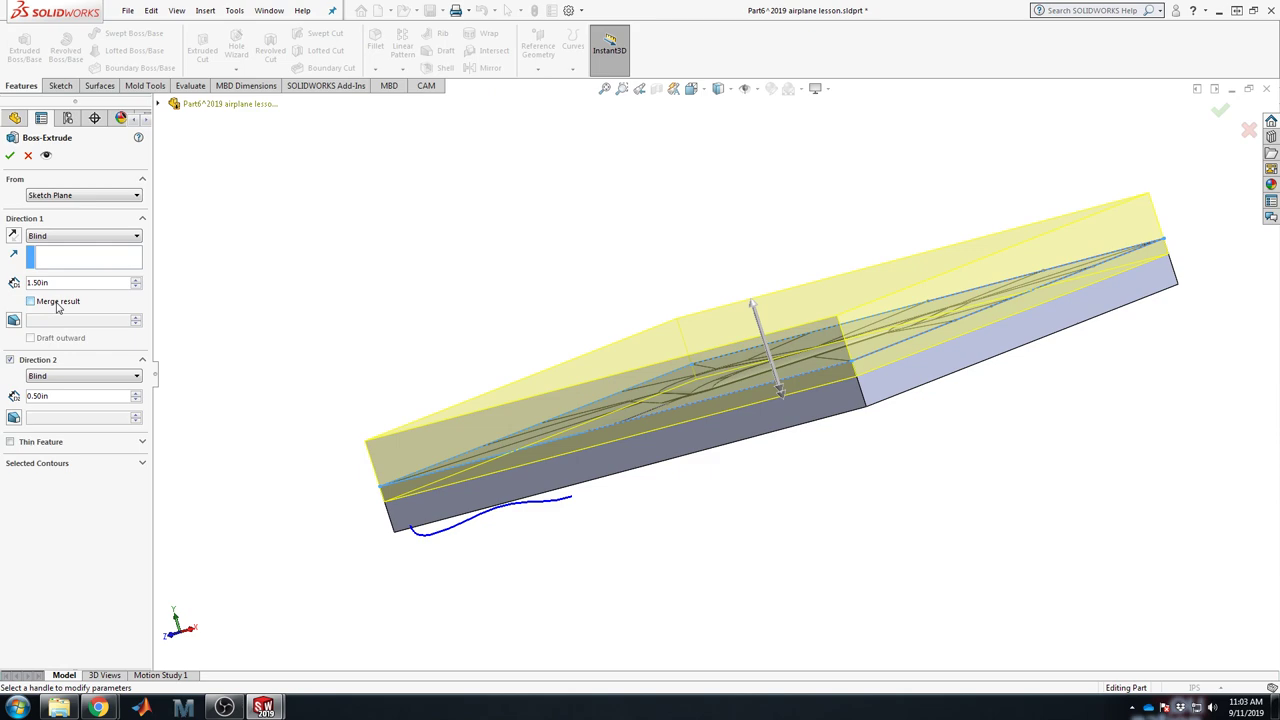
click(10, 156)
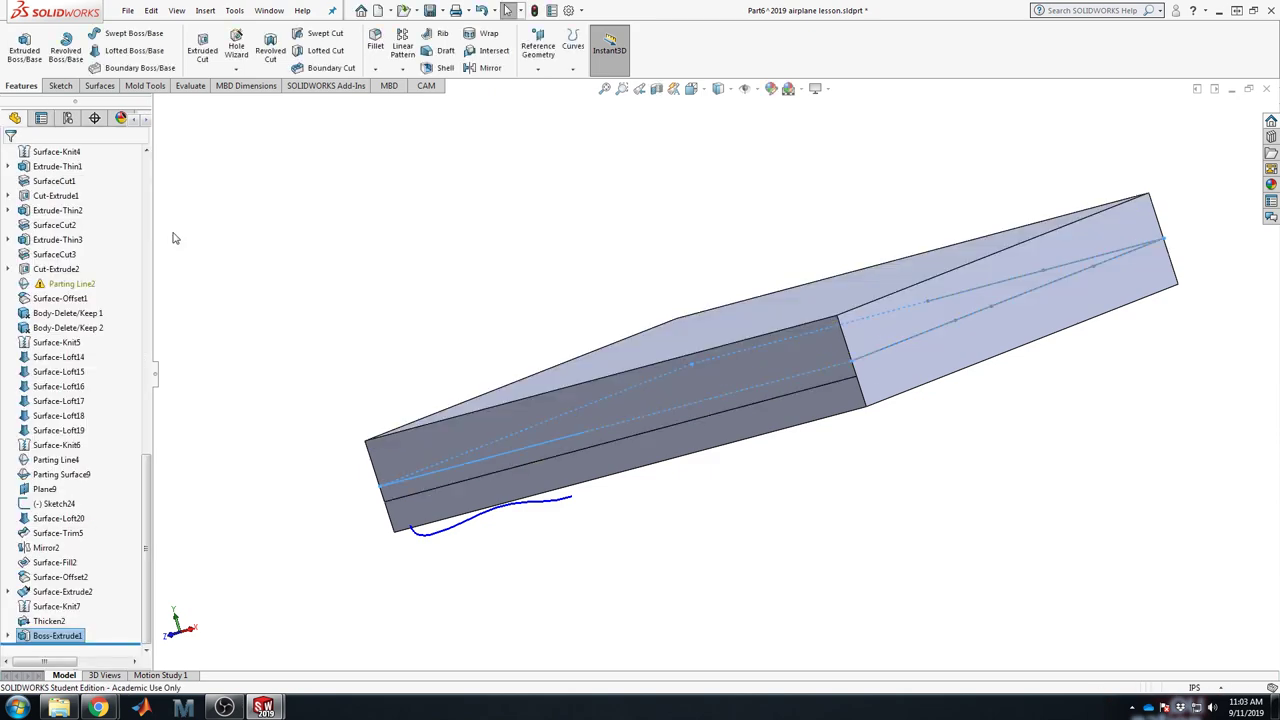
Step: Edit the boss extrusion to turn off Merge result, keeping it as a body separate from the mold block and wing
click(72, 474)
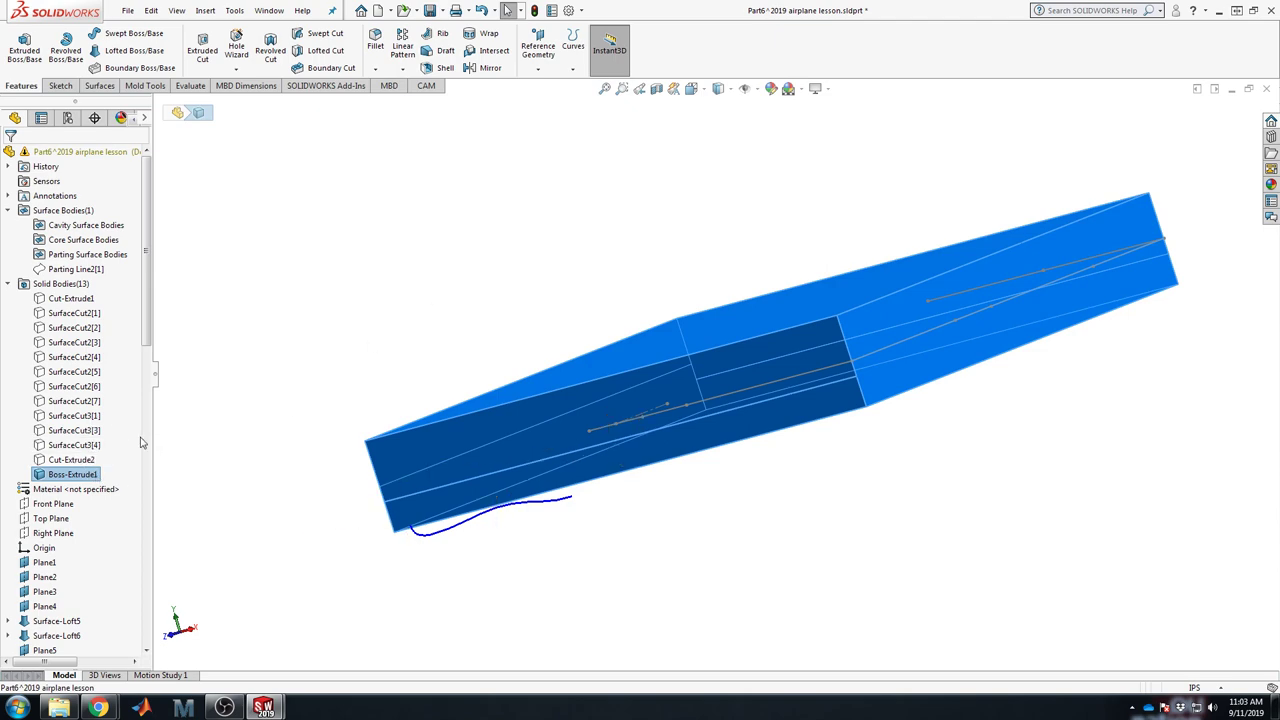
scroll(50, 600, down, 15)
right_click(45, 637)
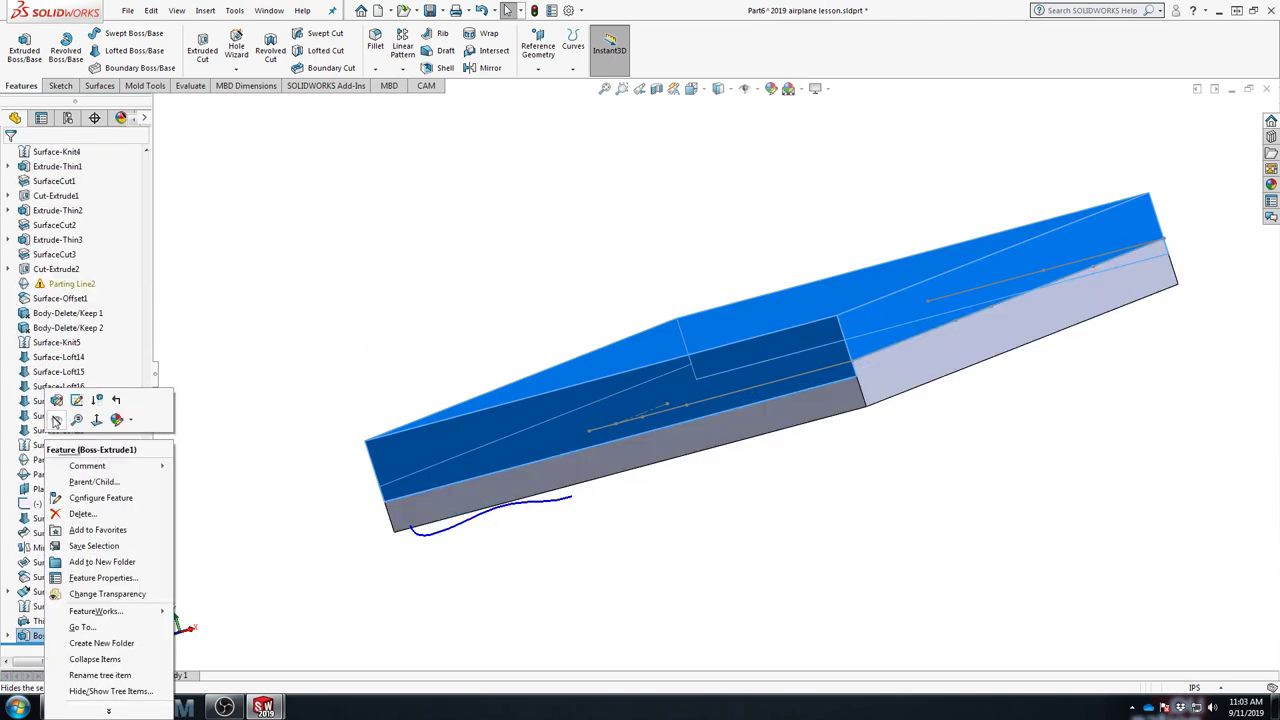
click(57, 420)
click(30, 301)
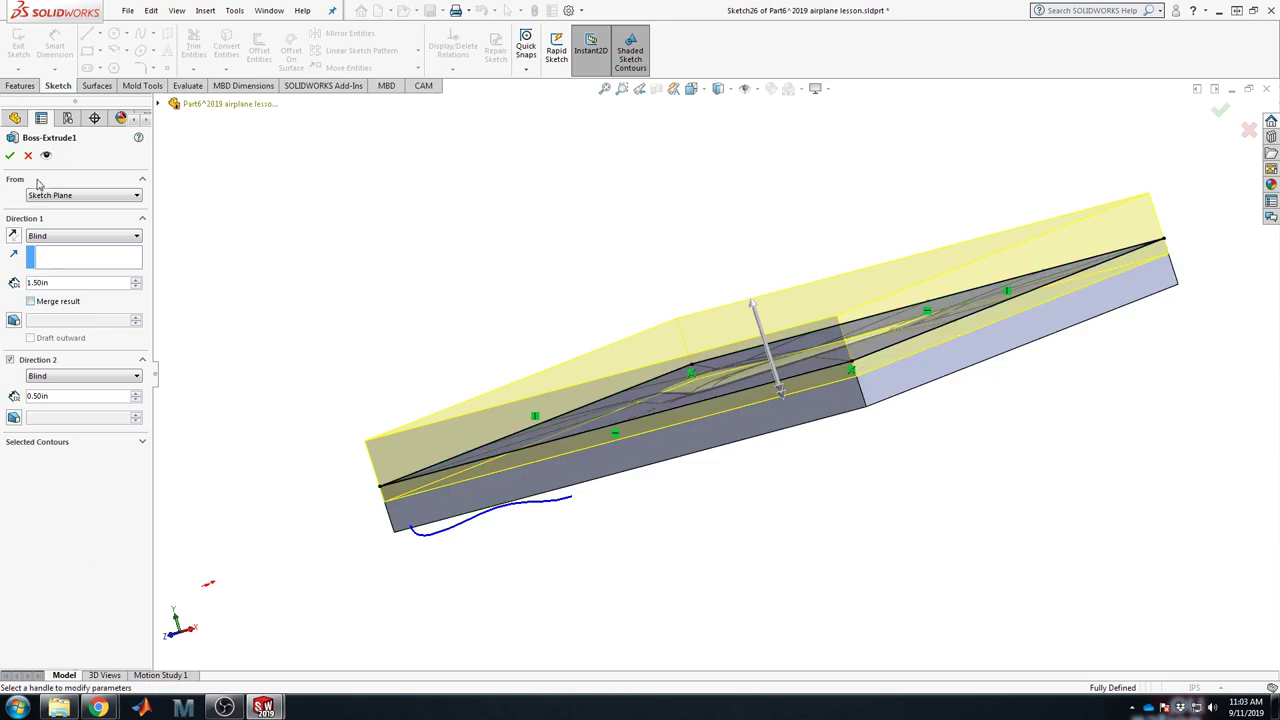
click(10, 155)
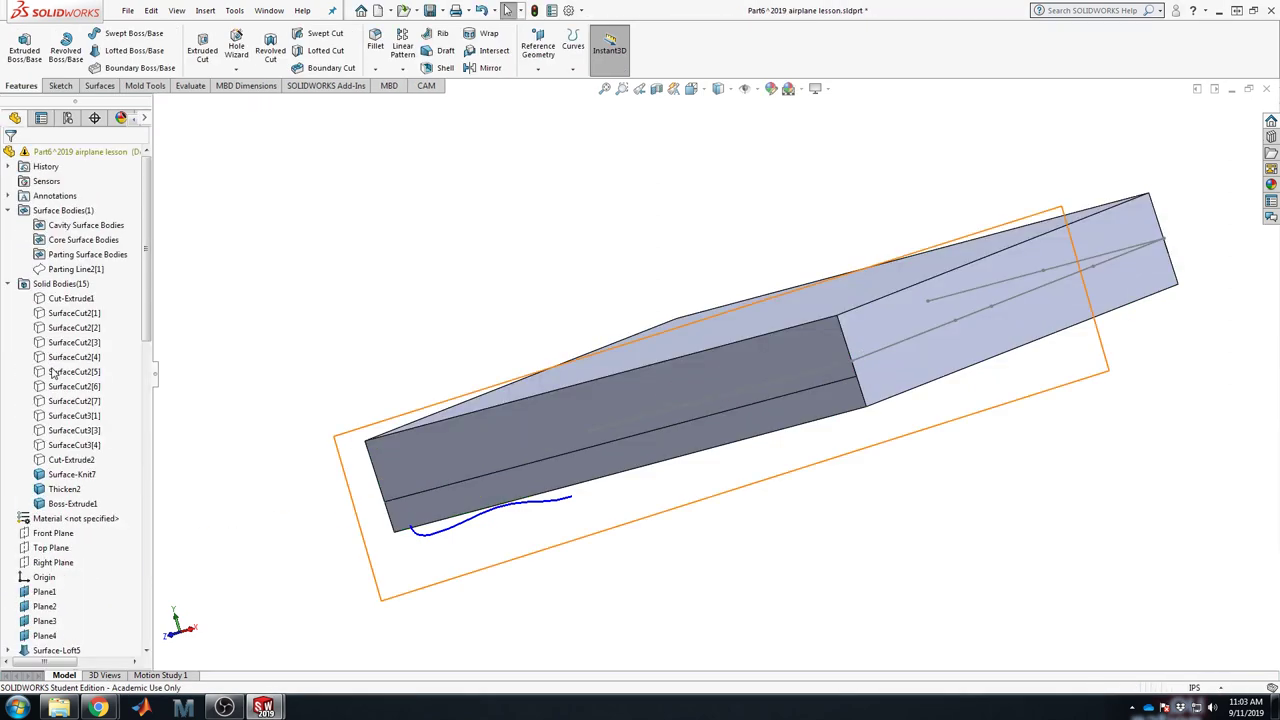
Step: Examine the solid bodies Surface-Knit7, Thicken2 and Boss-Extrude1 to see which part of the block each one is
click(70, 475)
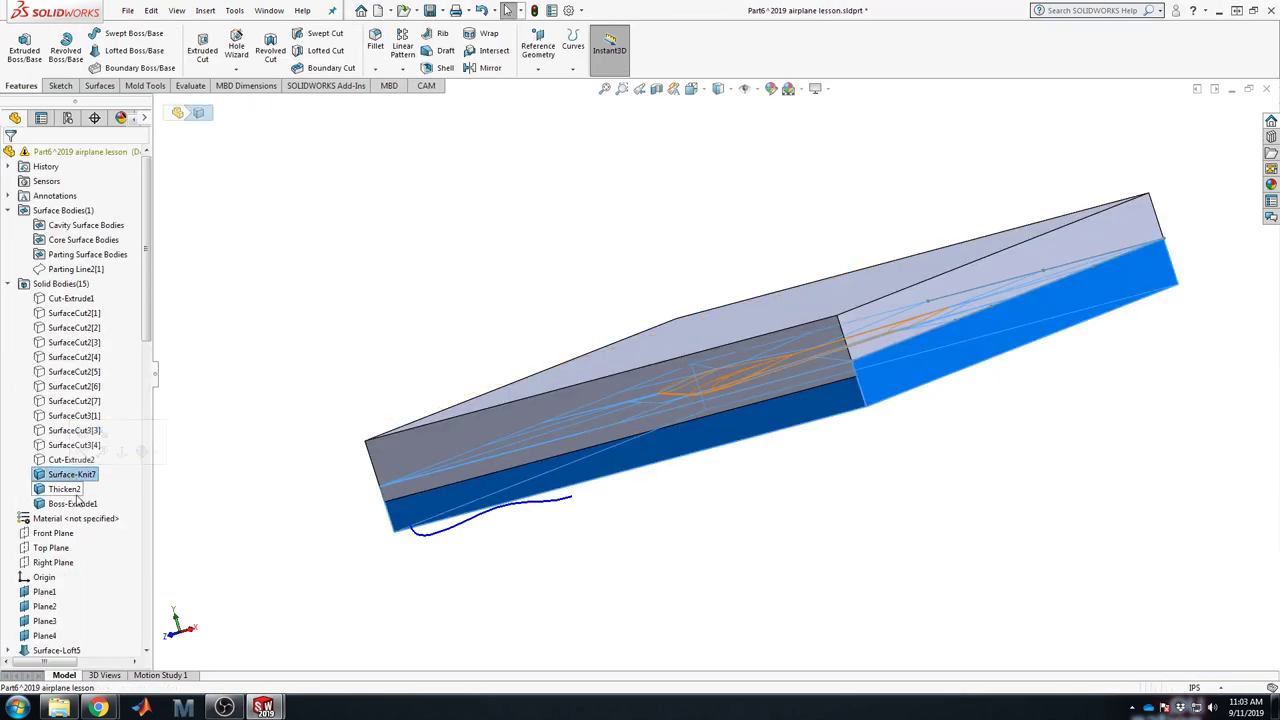
click(64, 489)
mouse_move(520, 330)
middle_down()
mouse_move(542, 257)
mouse_move(575, 268)
middle_up()
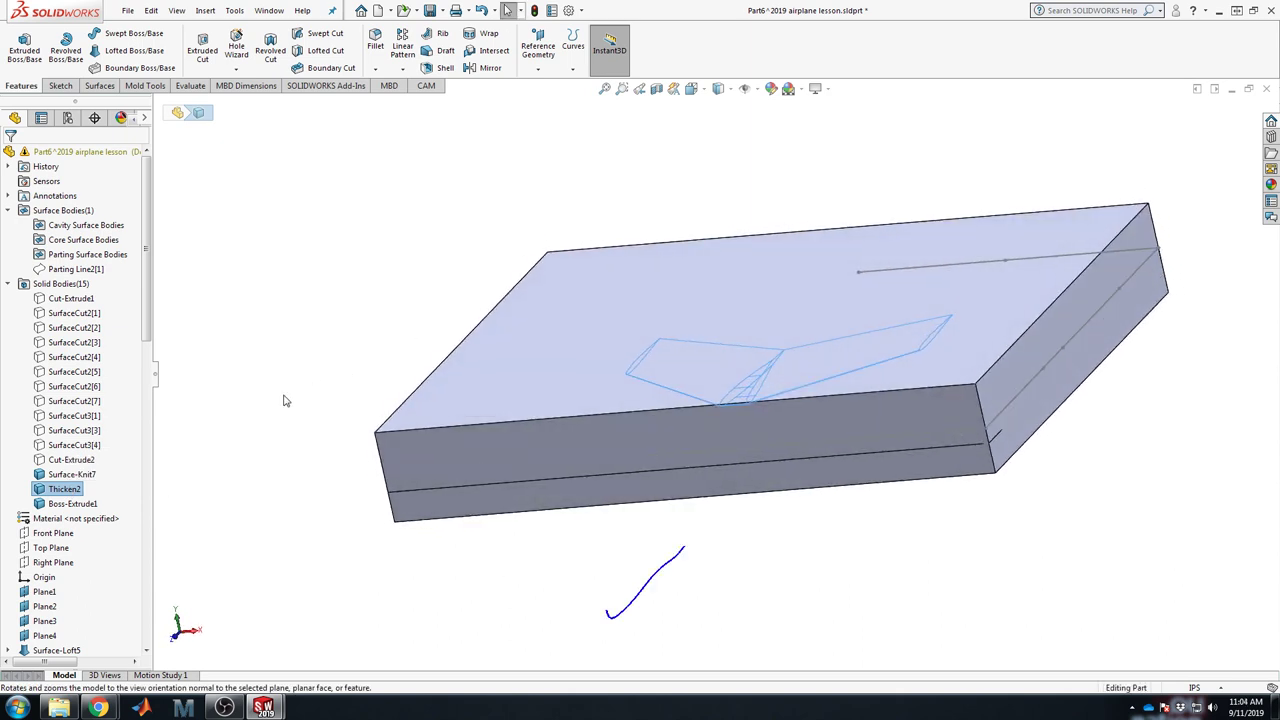
click(72, 503)
click(316, 348)
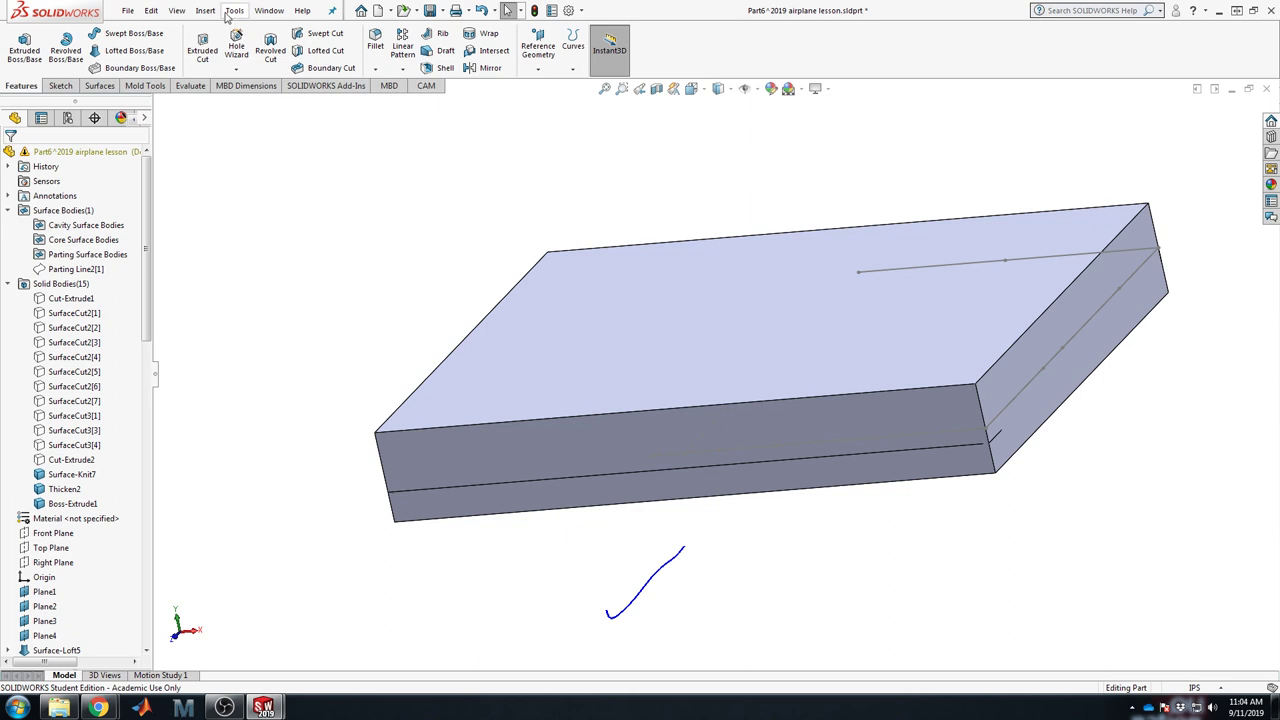
Step: Start a Combine feature with the Subtract operation and Boss-Extrude1 as the main body
click(176, 11)
mouse_move(203, 12)
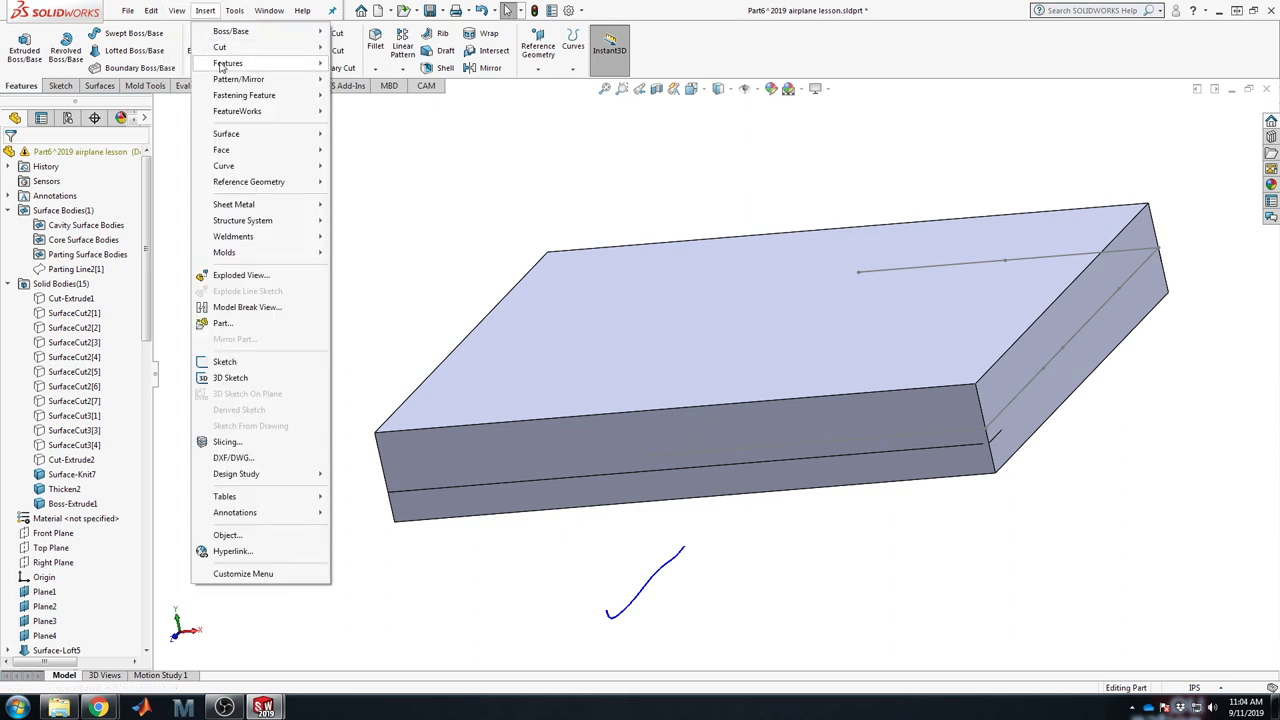
mouse_move(240, 64)
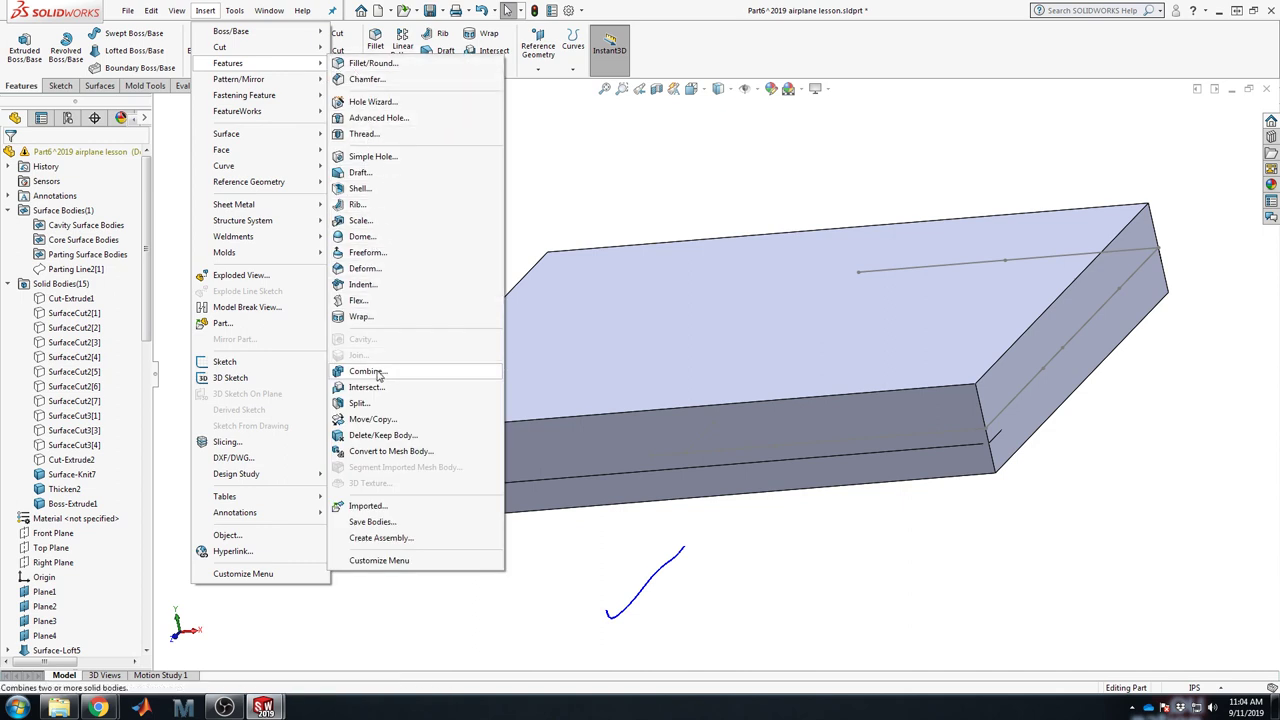
click(381, 372)
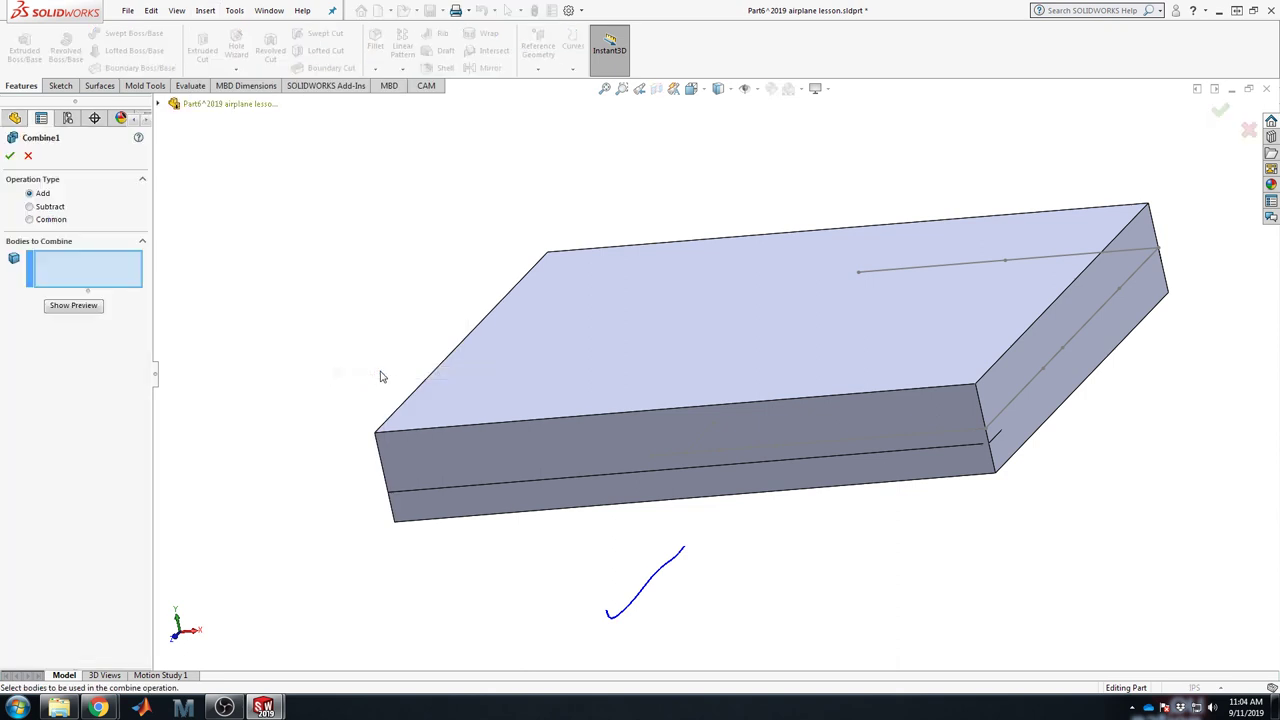
click(45, 207)
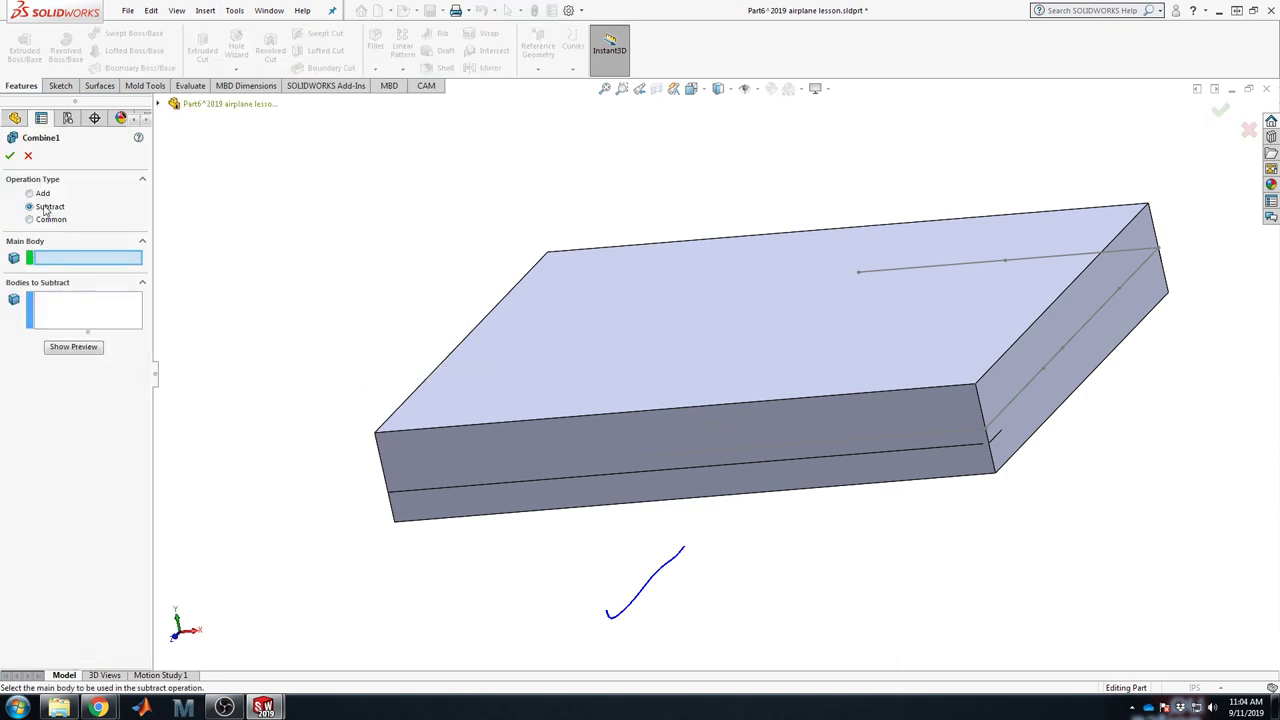
click(578, 263)
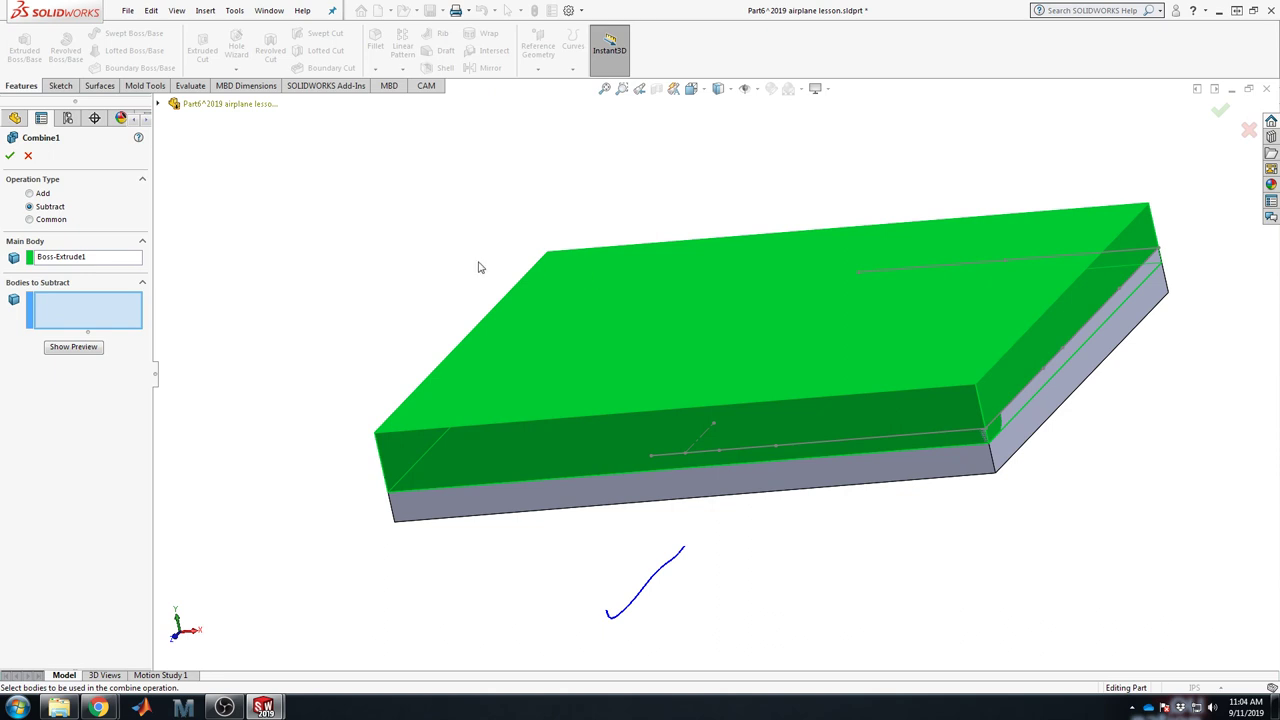
Step: Choose Thicken2 and Surface-Knit7 as the bodies to subtract and preview the result from below
click(157, 104)
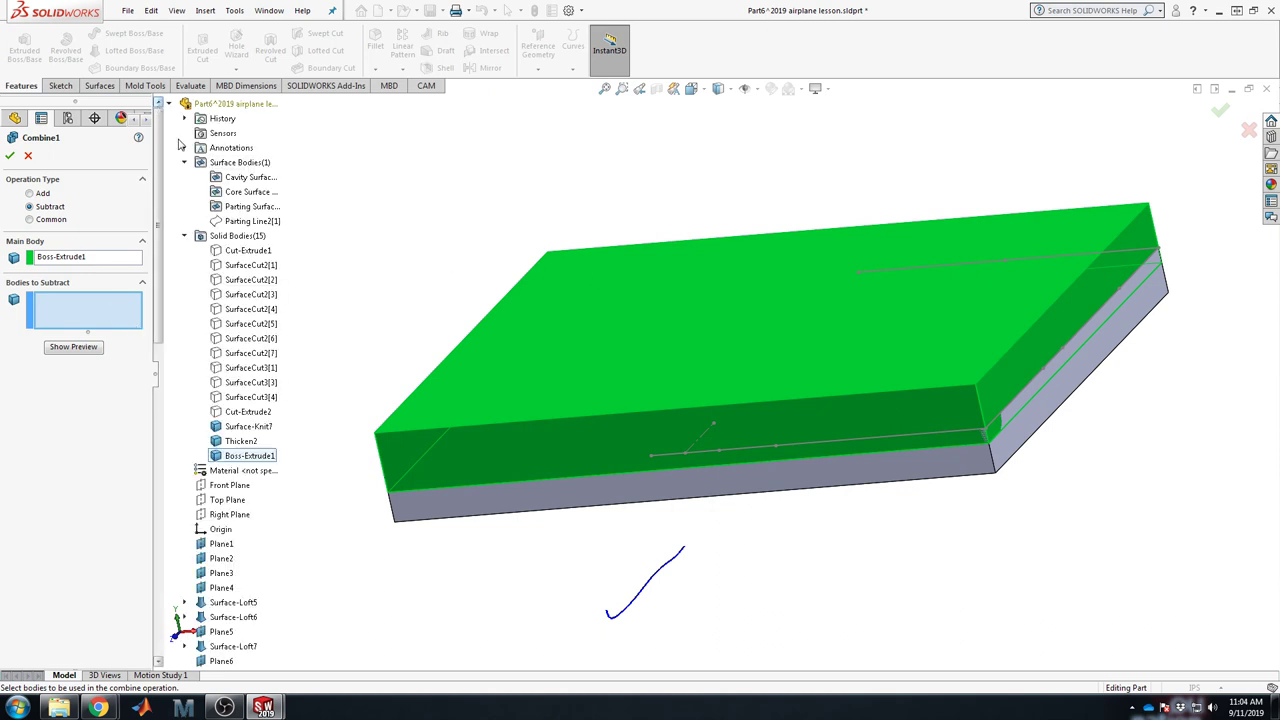
click(241, 441)
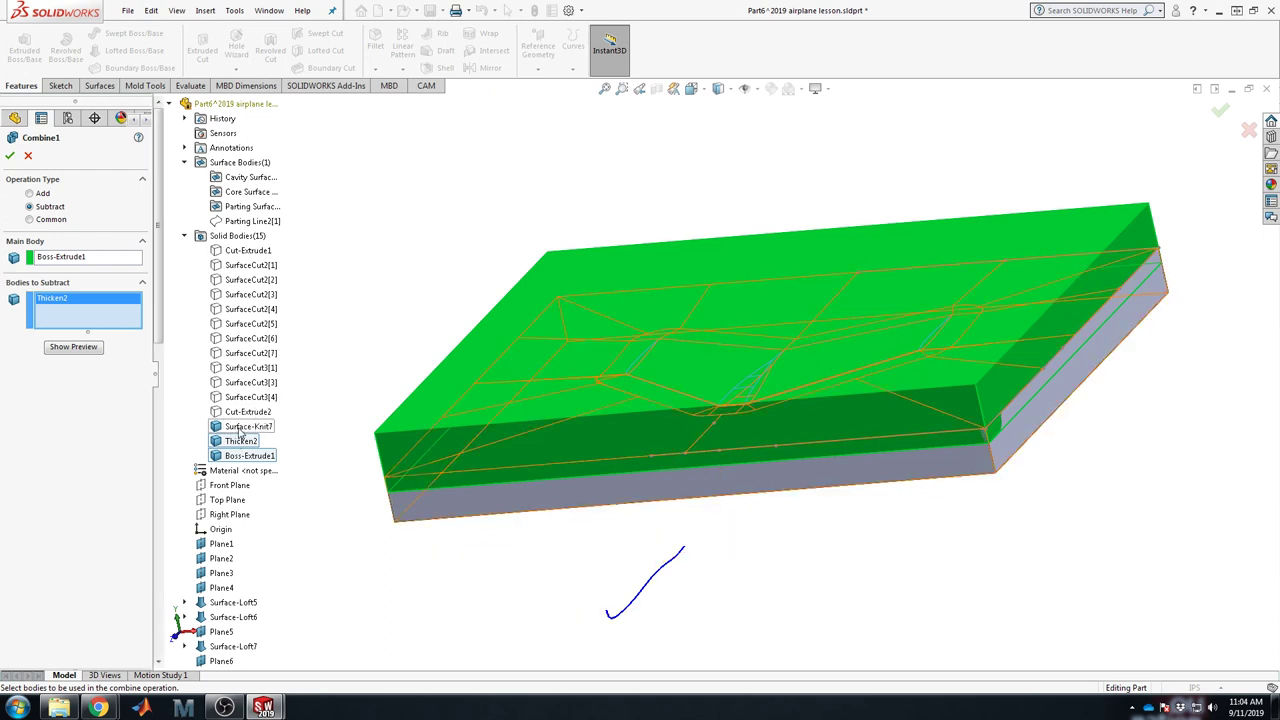
click(245, 427)
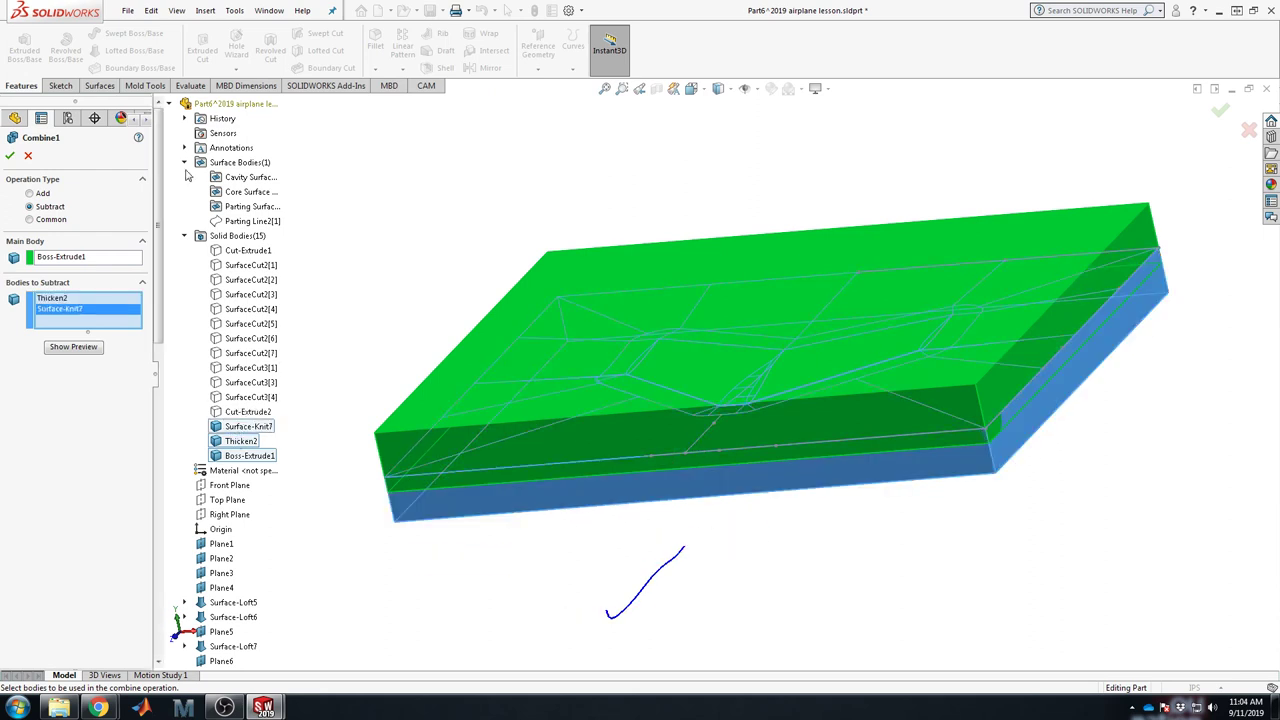
click(86, 350)
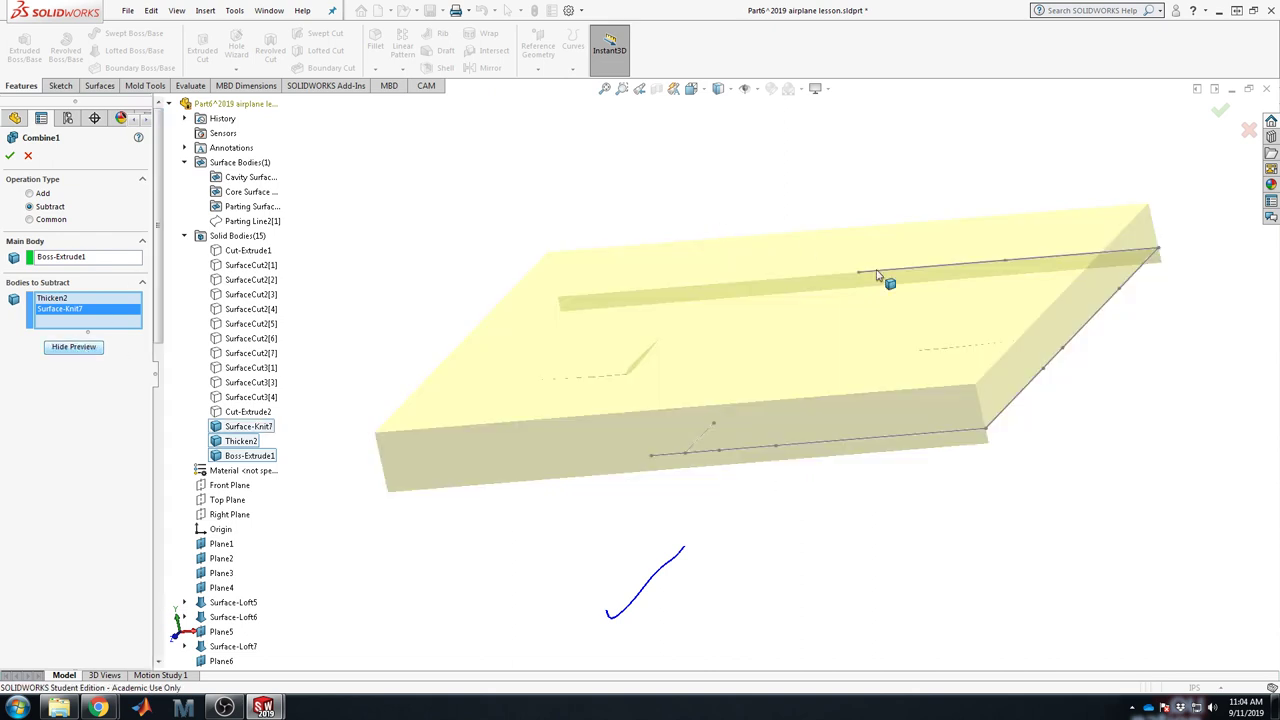
mouse_move(889, 277)
middle_down()
mouse_move(877, 203)
mouse_move(829, 100)
mouse_move(883, 257)
mouse_move(871, 289)
middle_up()
Step: Complete the Combine subtraction, keeping only Body 1 of the resulting bodies
click(9, 157)
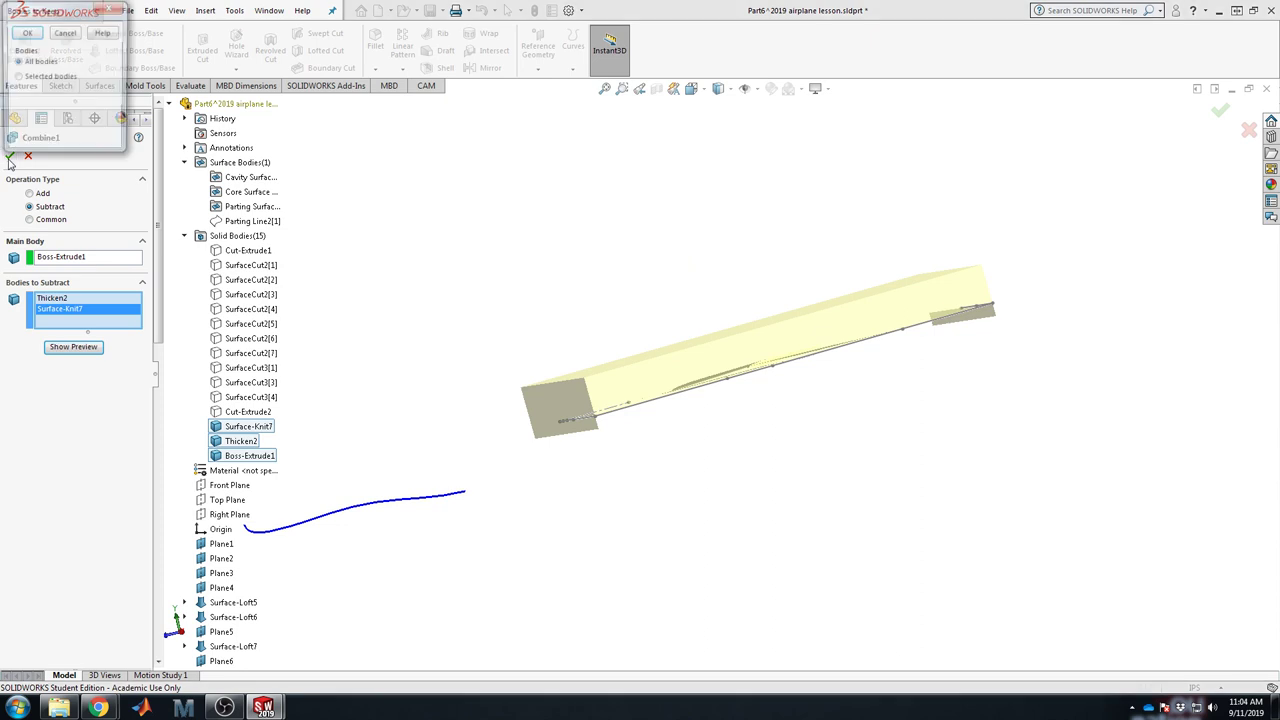
click(48, 77)
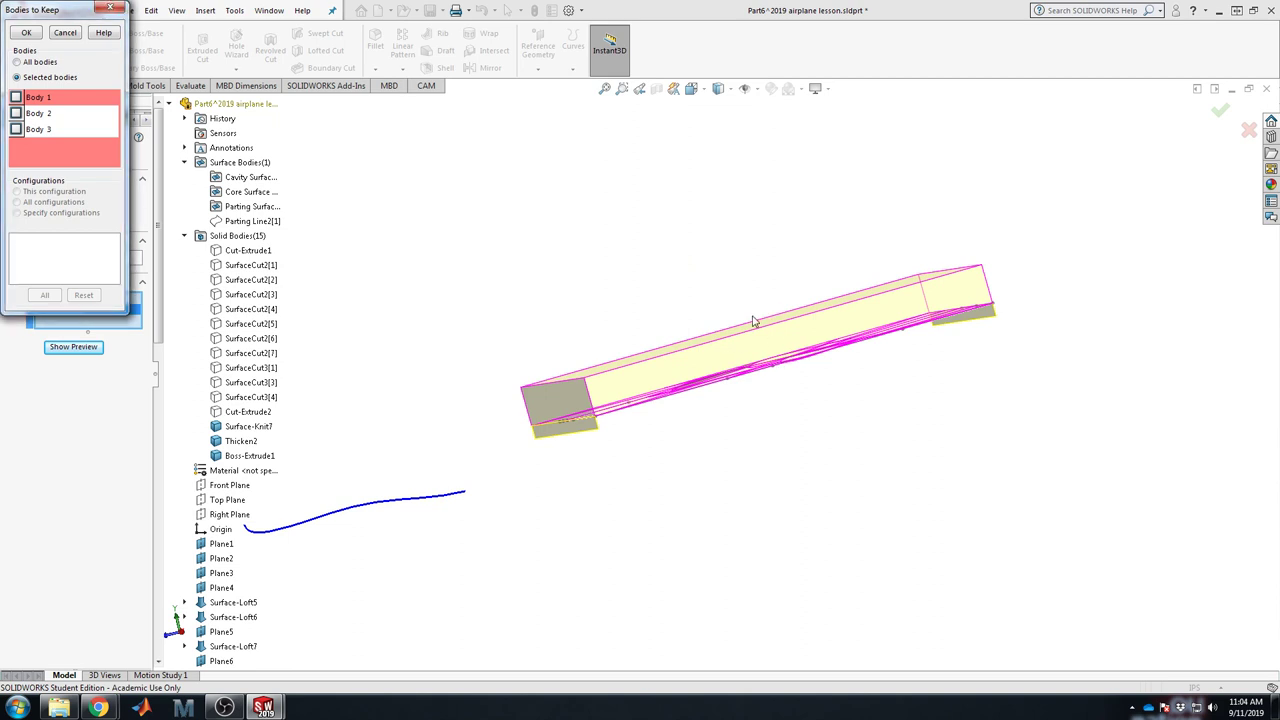
click(16, 97)
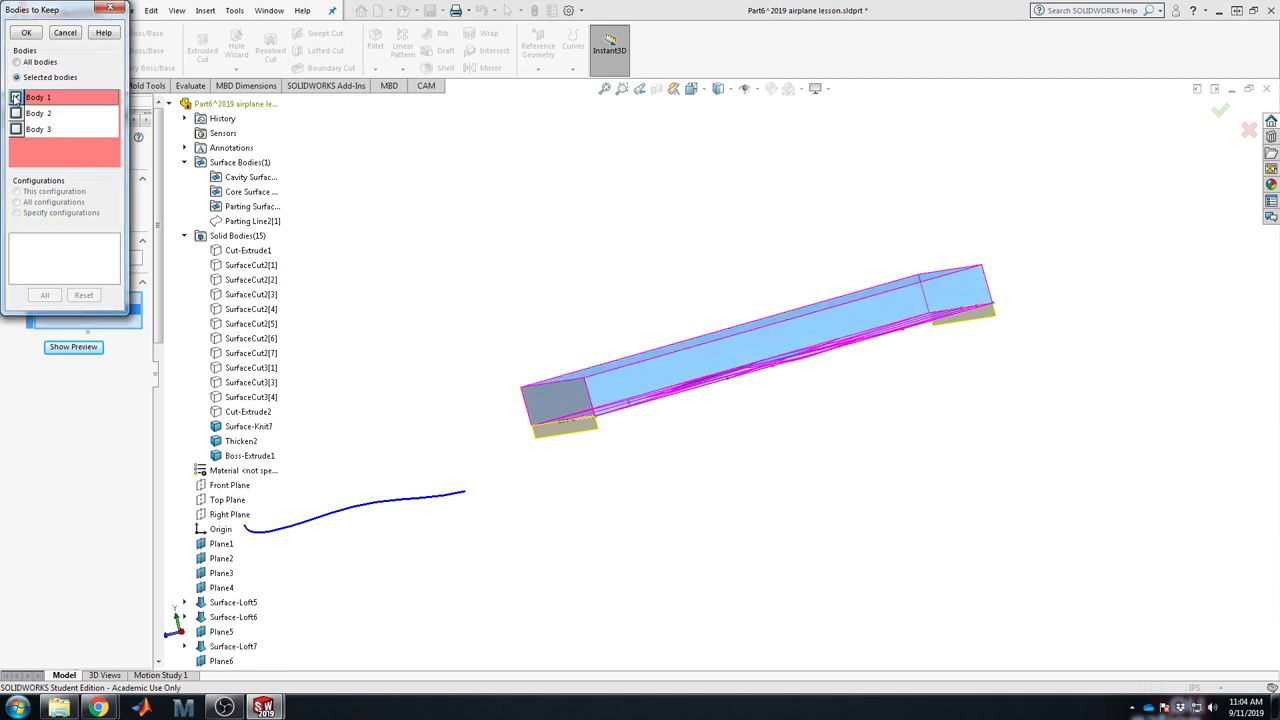
click(26, 33)
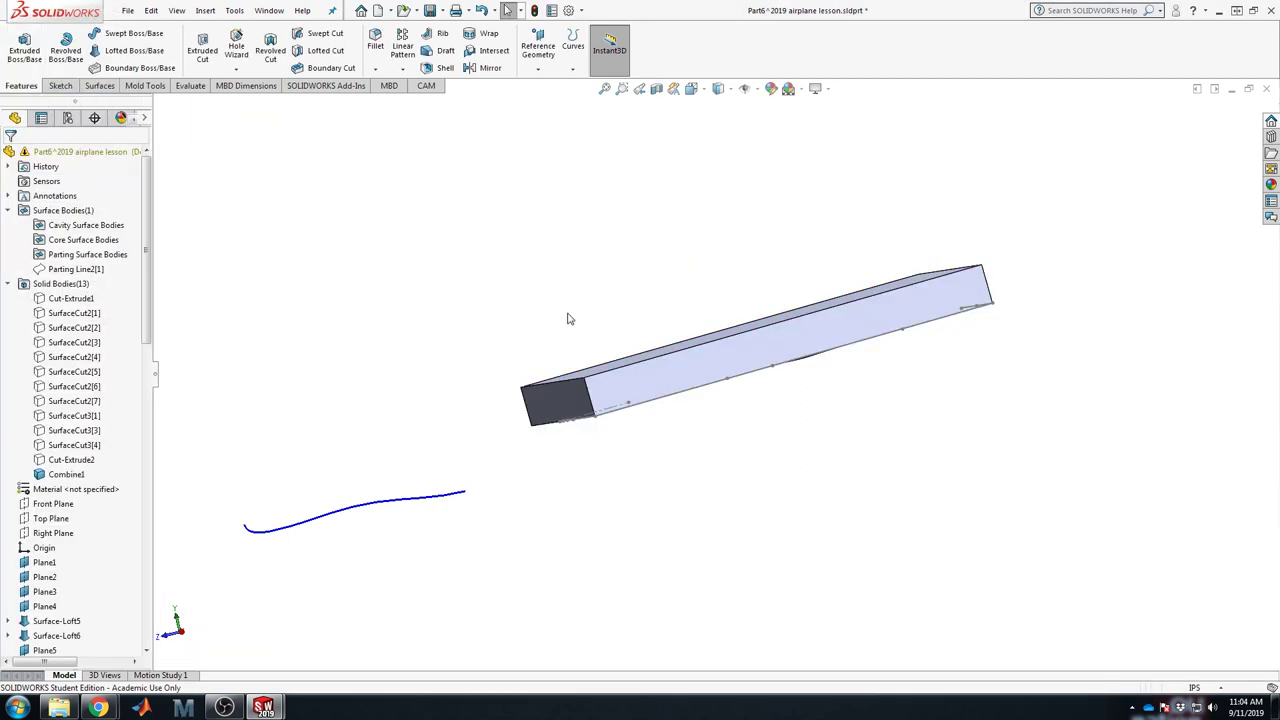
Step: Inspect the airplane cavity in the combined mold block and the parting faces around the wing
middle_drag(571, 319, 774, 364)
scroll(774, 364, down, 6)
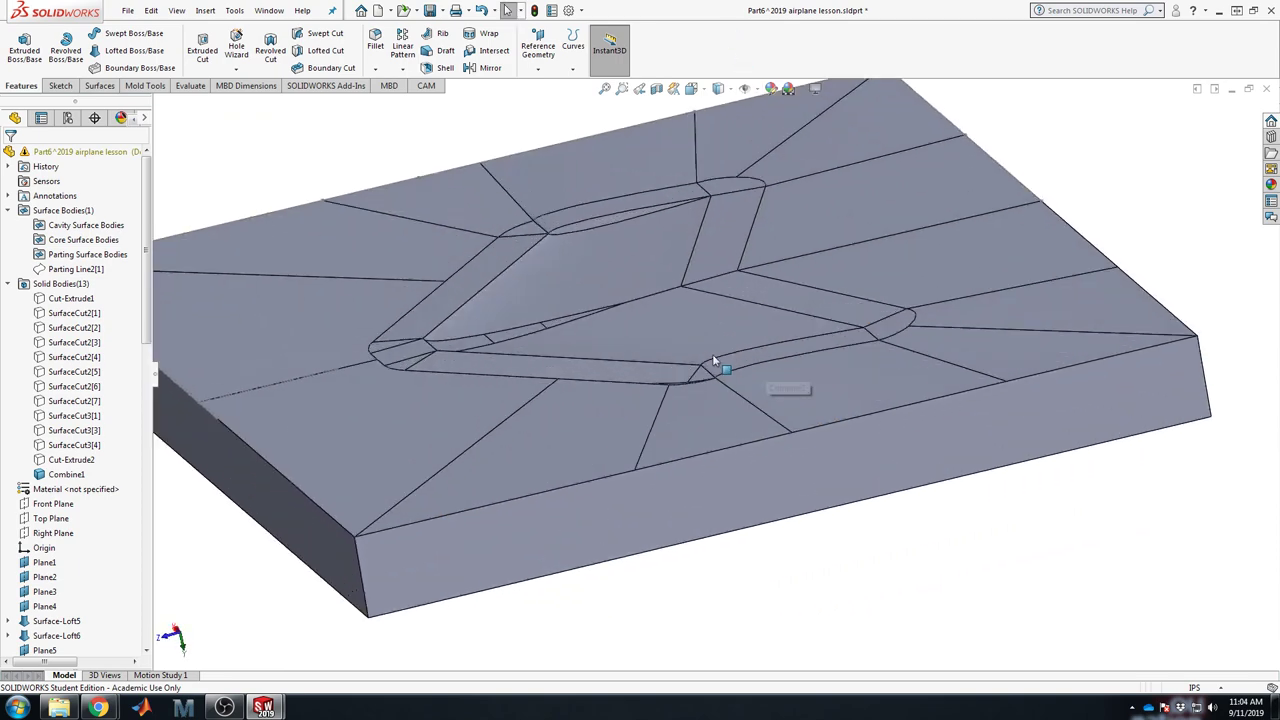
mouse_move(706, 457)
middle_down()
mouse_move(706, 400)
mouse_move(700, 457)
middle_up()
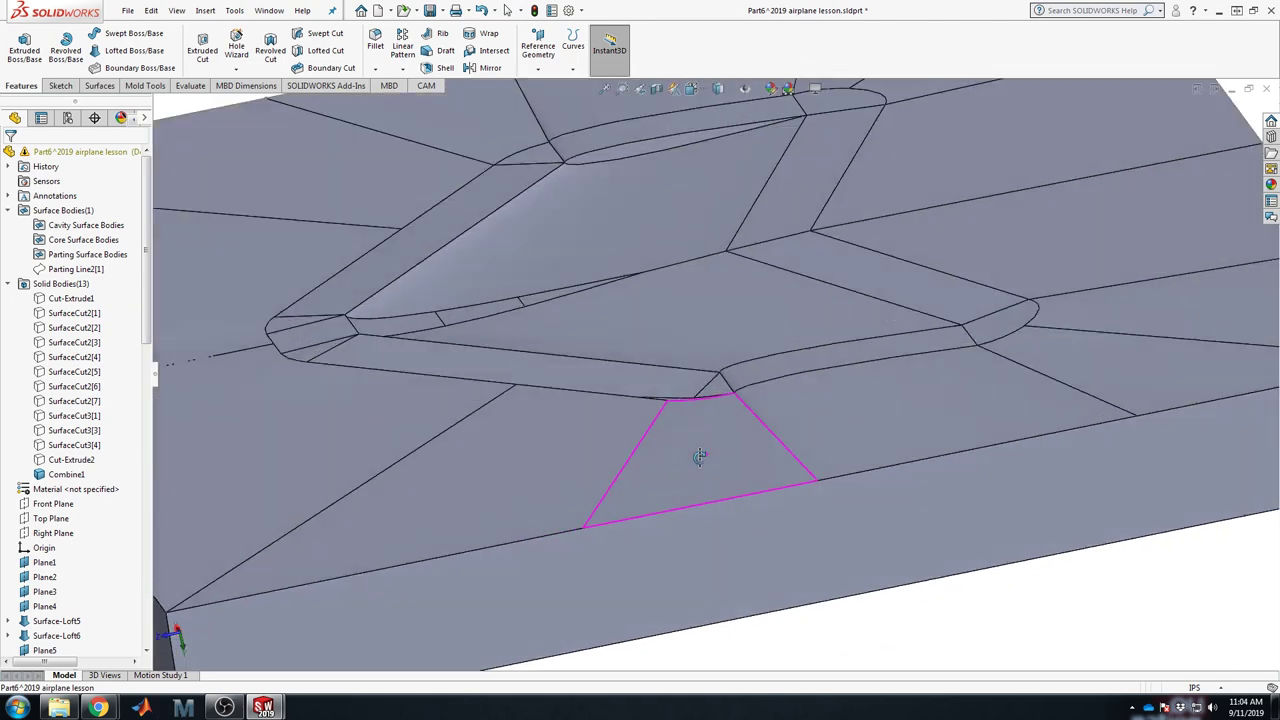
key(f)
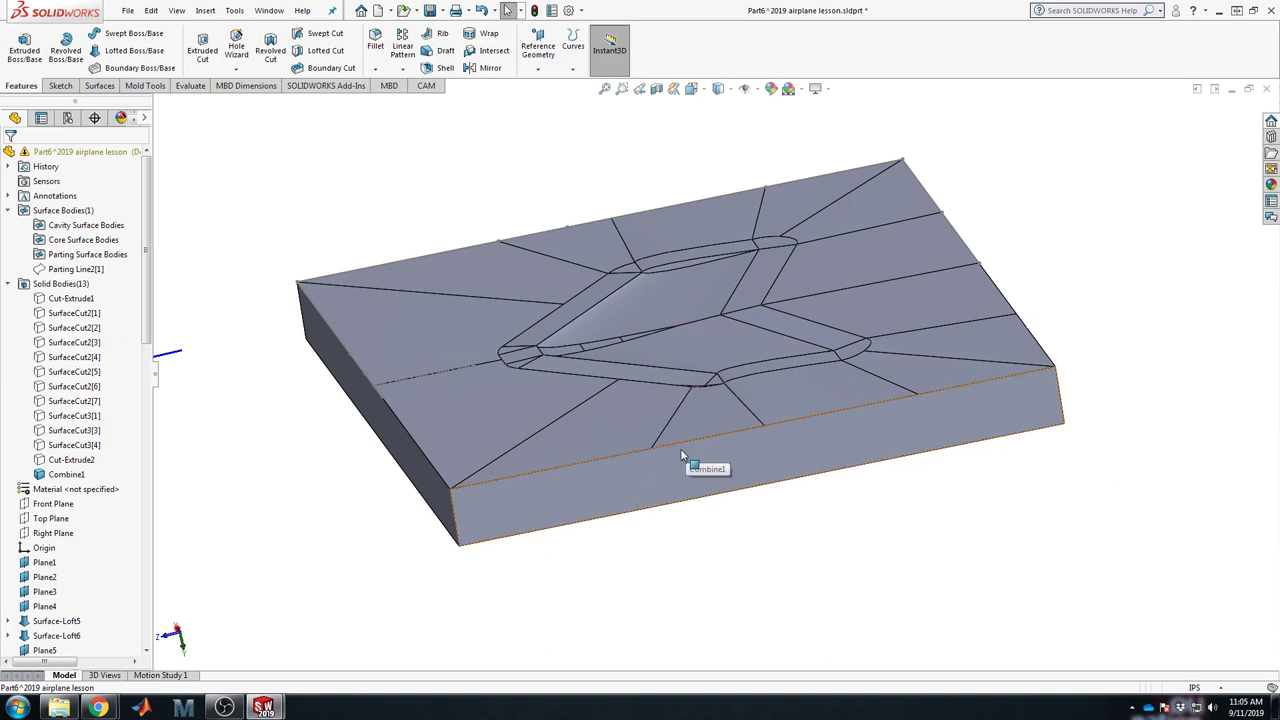
click(730, 408)
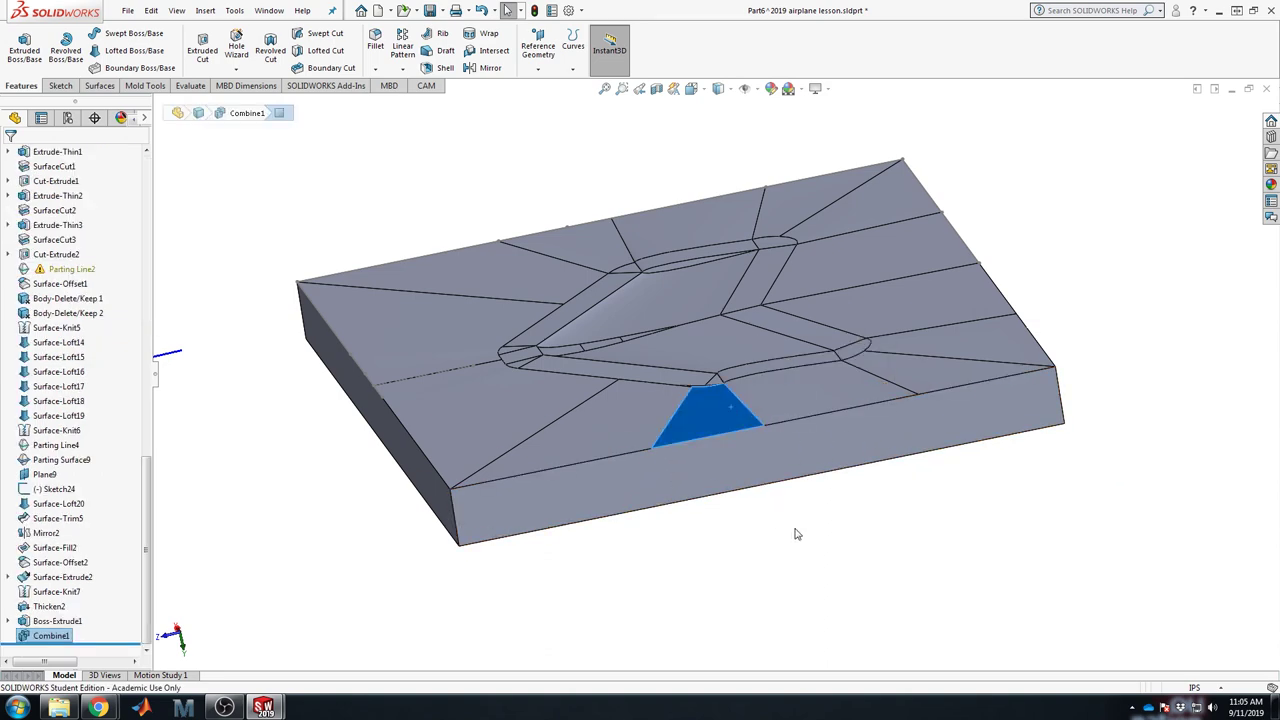
click(843, 545)
middle_drag(726, 418, 737, 451)
scroll(710, 410, up, 5)
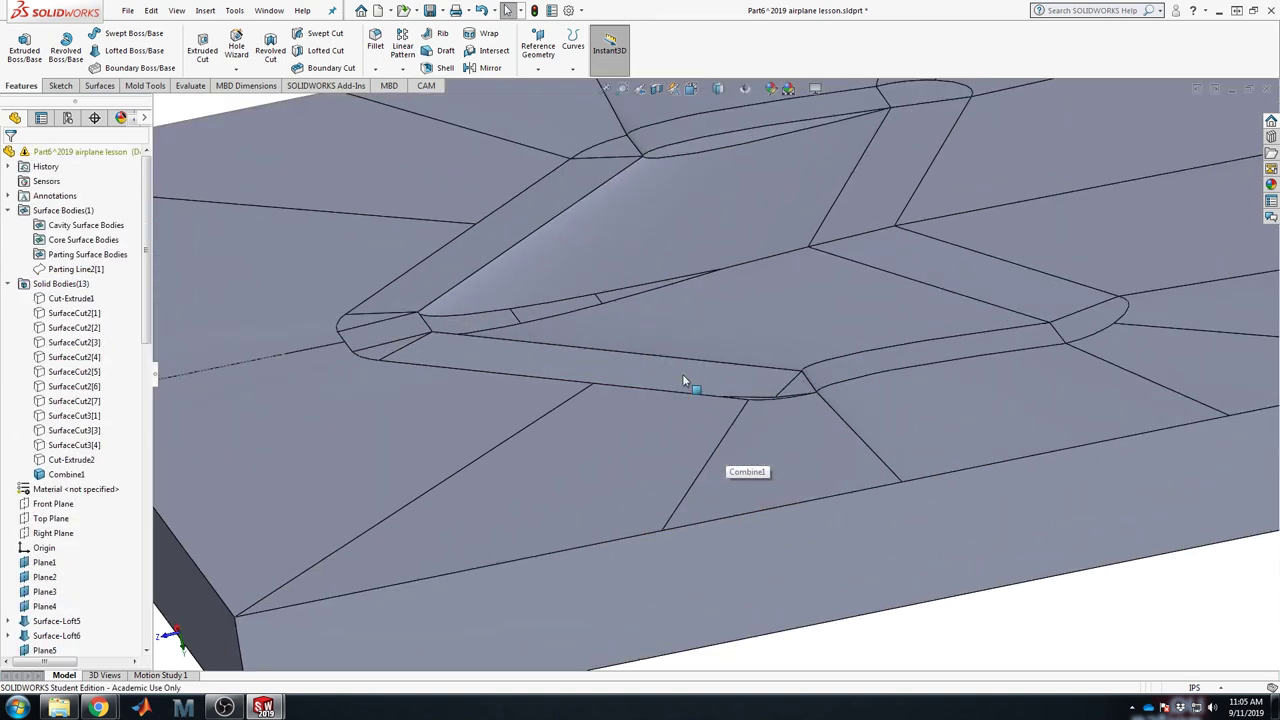
middle_drag(686, 371, 711, 387)
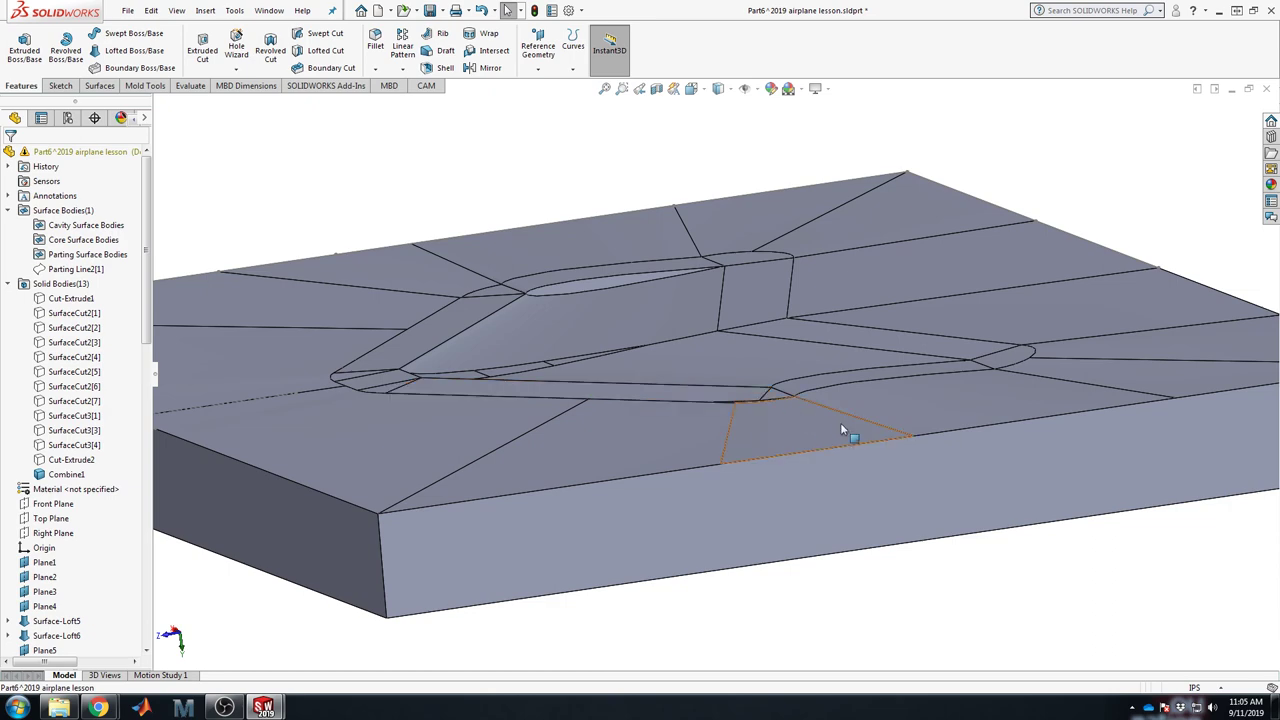
scroll(543, 444, up, 2)
Step: Check the hidden Cut-Extrude2 solid body, the Parting Line2[1] surface body and the last features in the tree
click(70, 459)
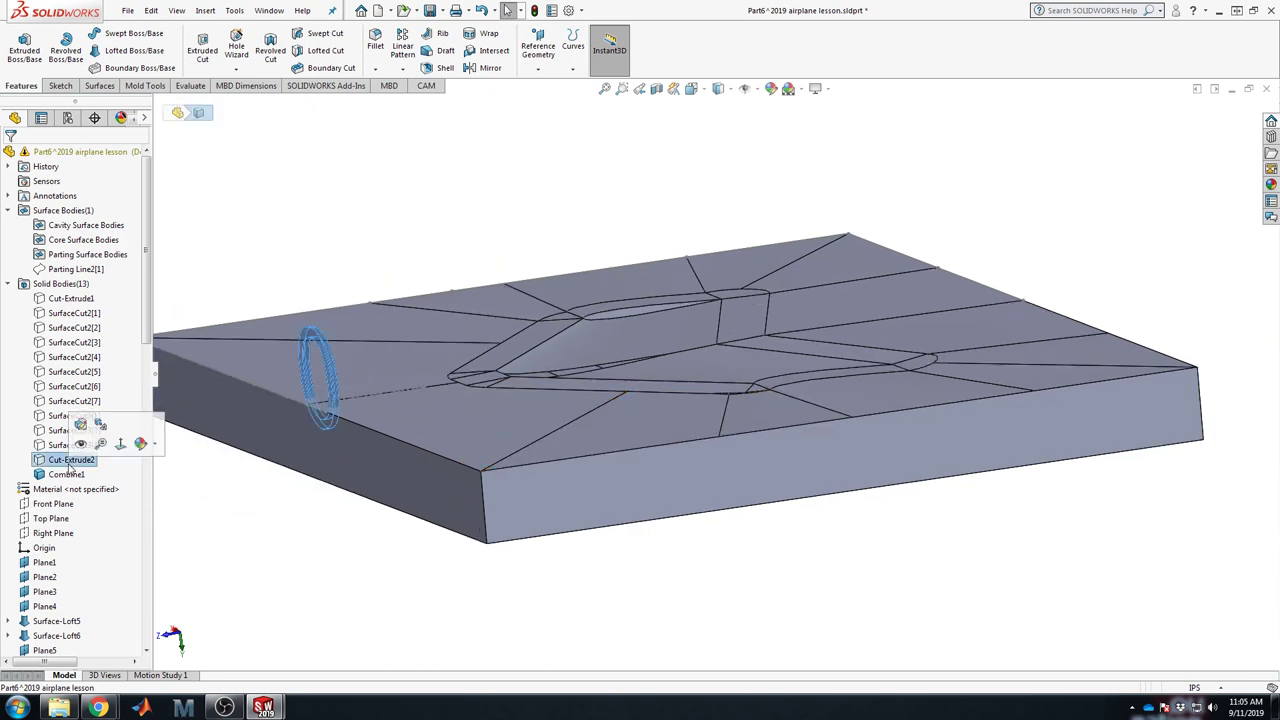
middle_drag(273, 509, 194, 563)
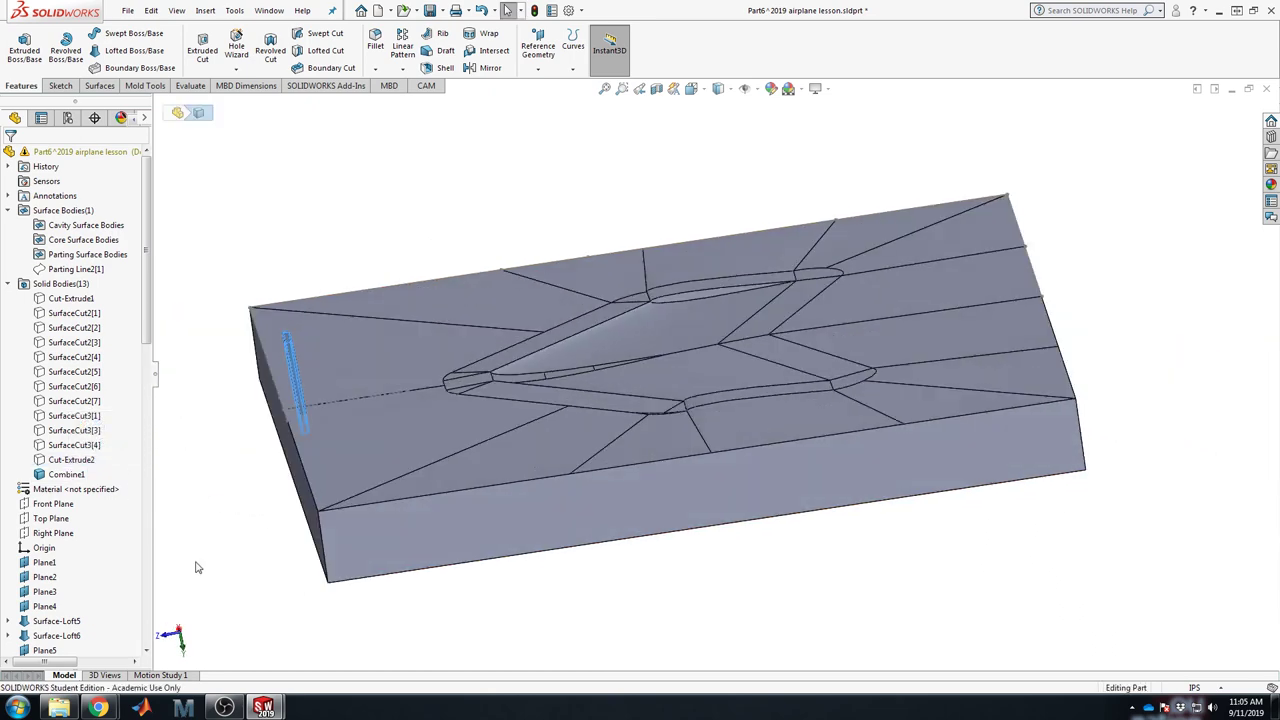
click(194, 563)
click(80, 268)
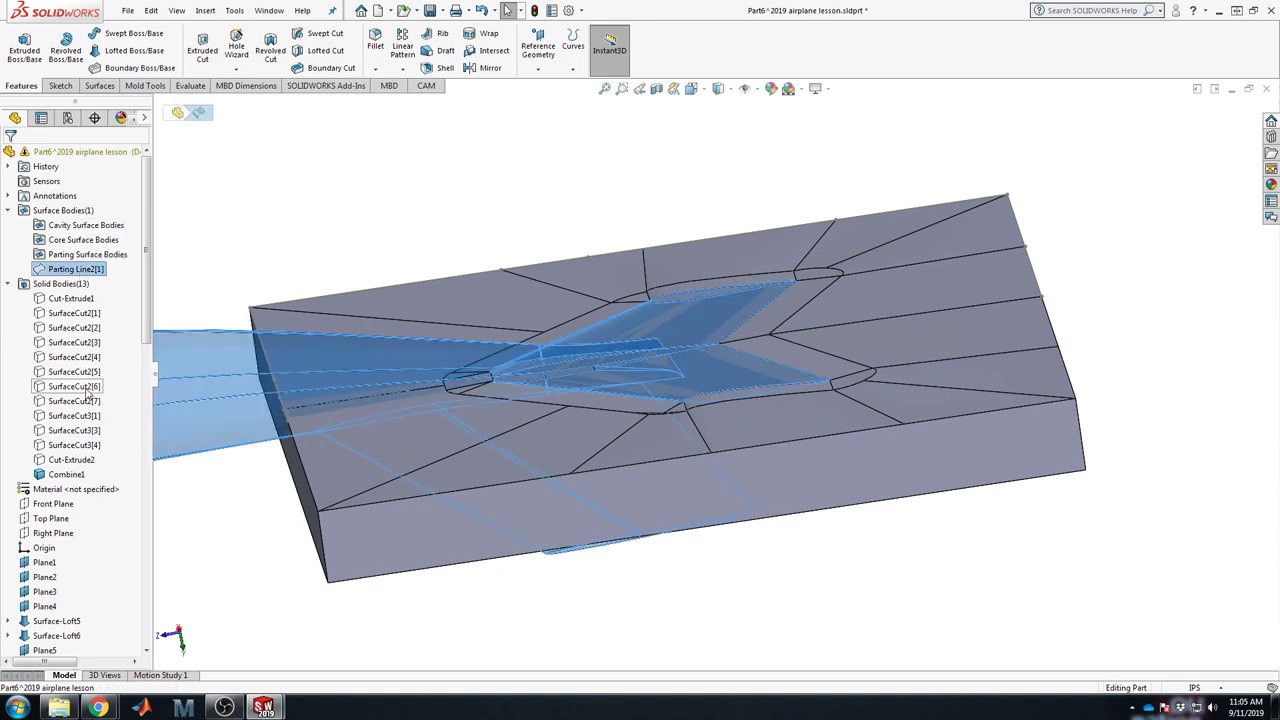
click(287, 207)
scroll(85, 600, down, 15)
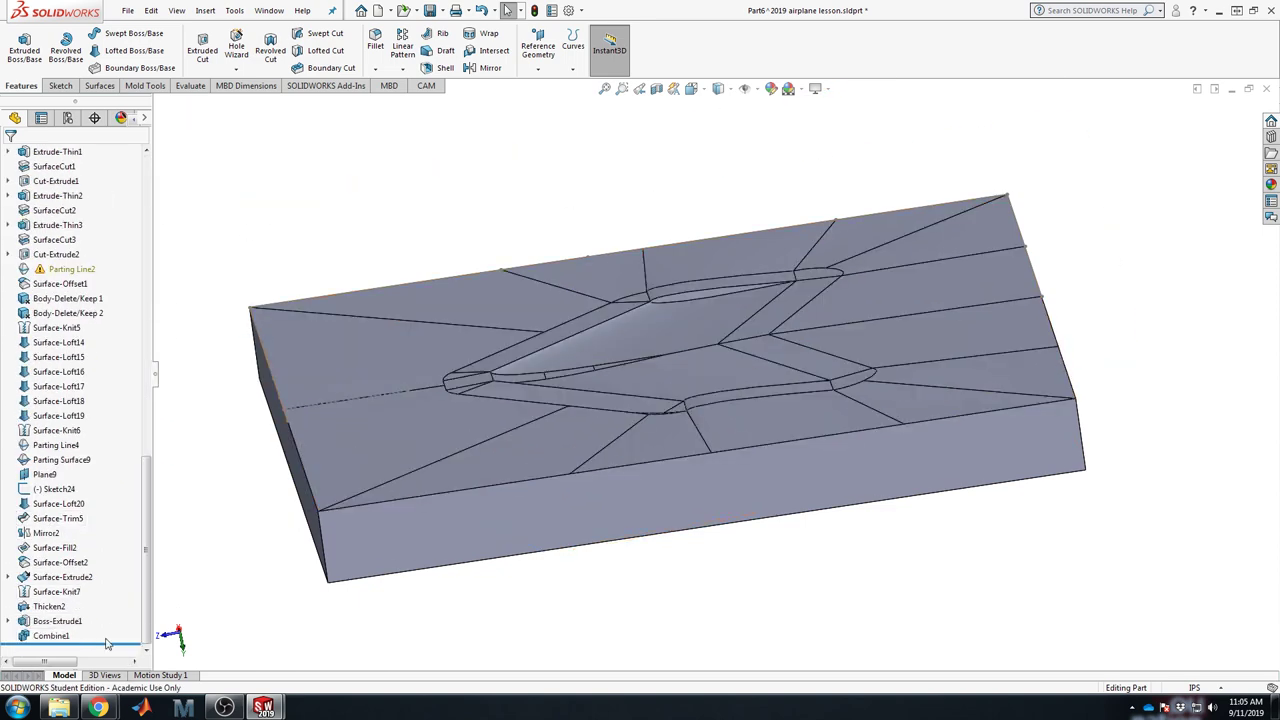
middle_drag(329, 490, 771, 414)
Step: Delete the Combine1 feature and dismiss the rebuild warning
scroll(130, 405, up, 15)
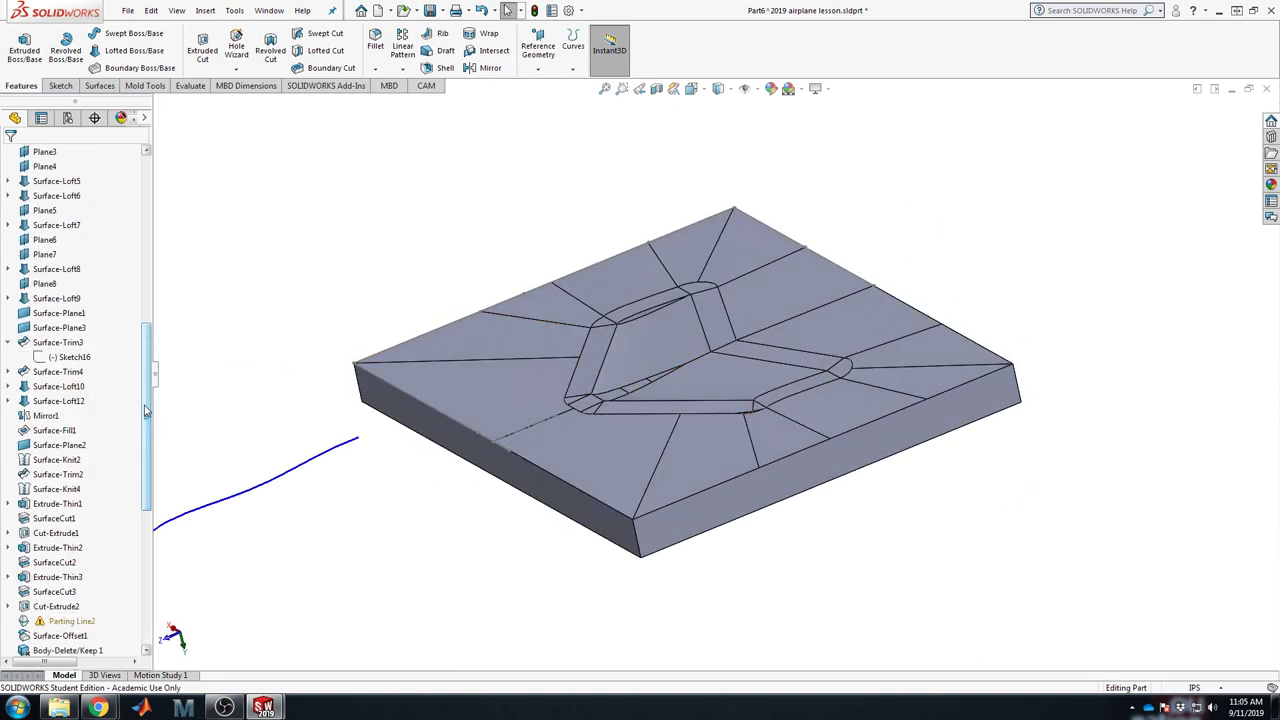
scroll(62, 475, down, 15)
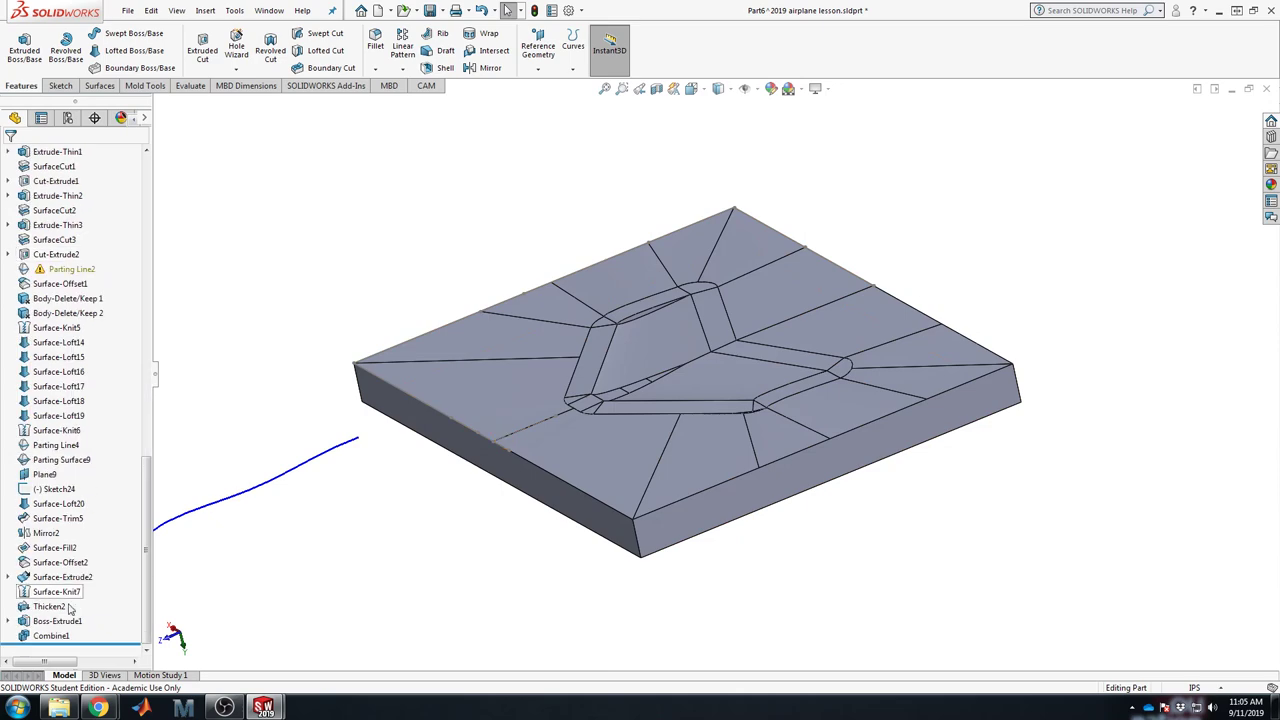
click(52, 636)
key(Delete)
key(Return)
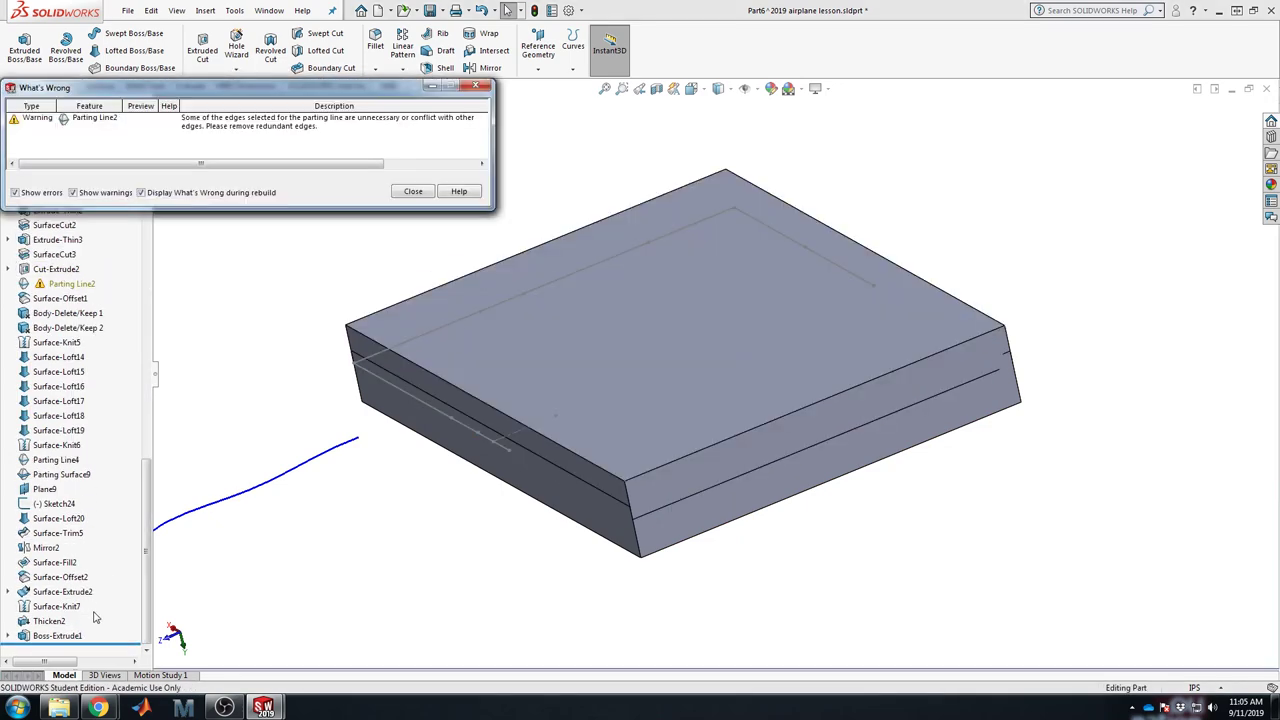
click(412, 191)
Step: Start an Indent feature with the Cut option enabled and select Boss-Extrude1 as the target body
click(205, 10)
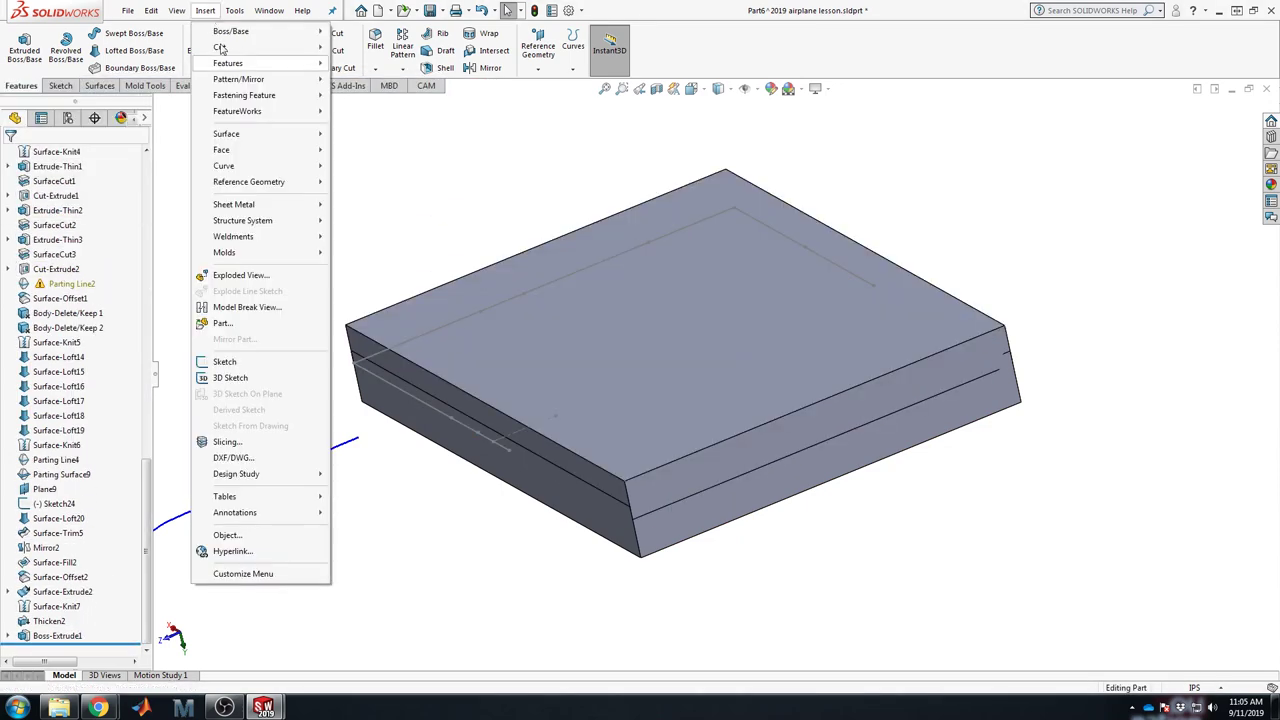
mouse_move(240, 63)
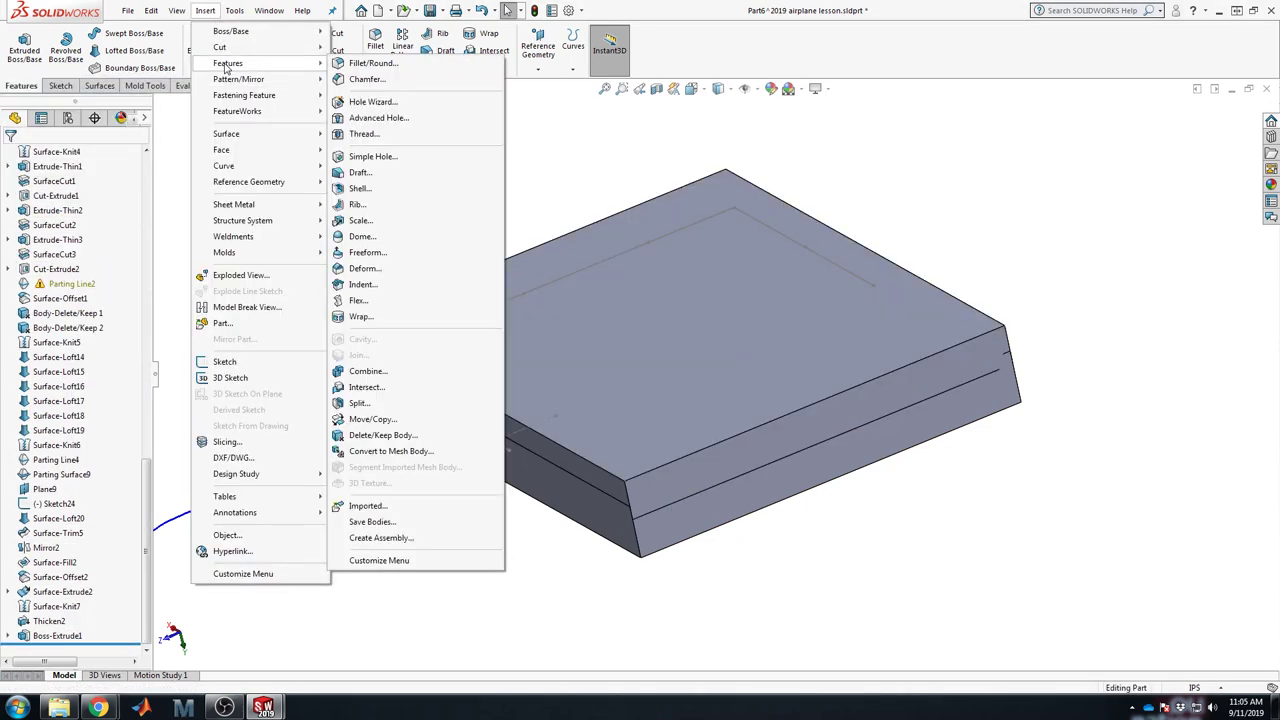
click(366, 284)
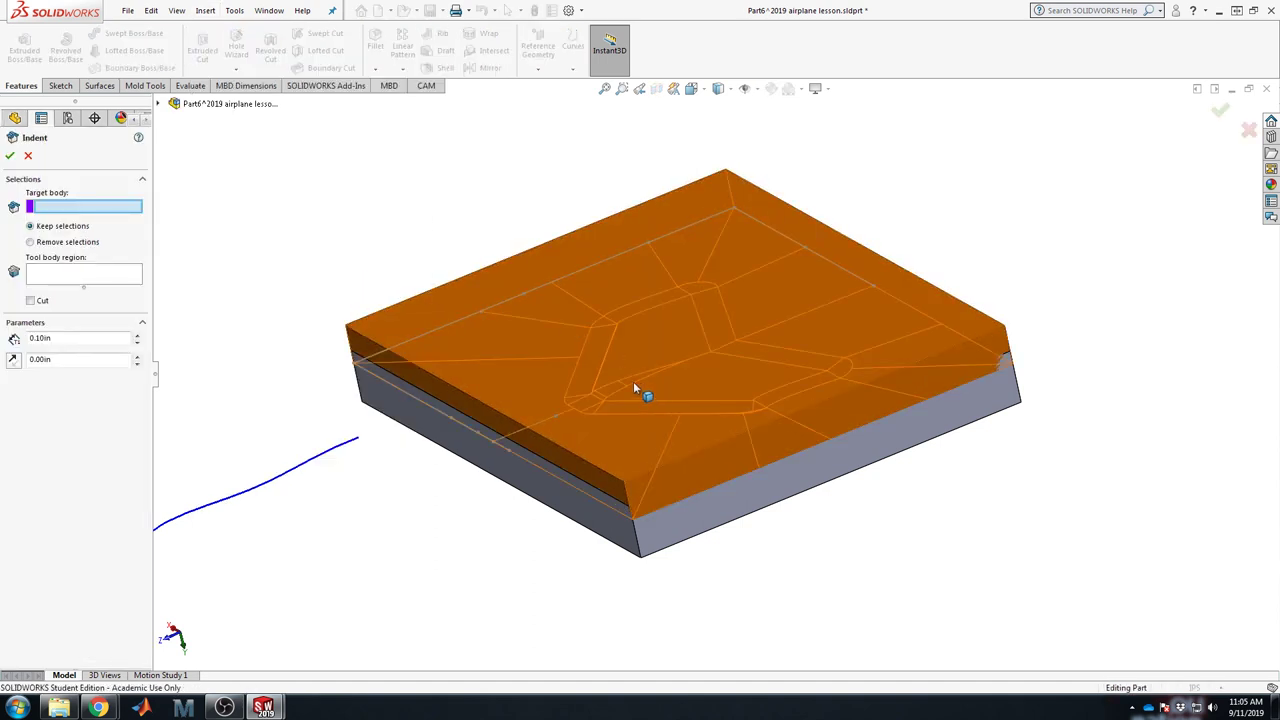
click(30, 301)
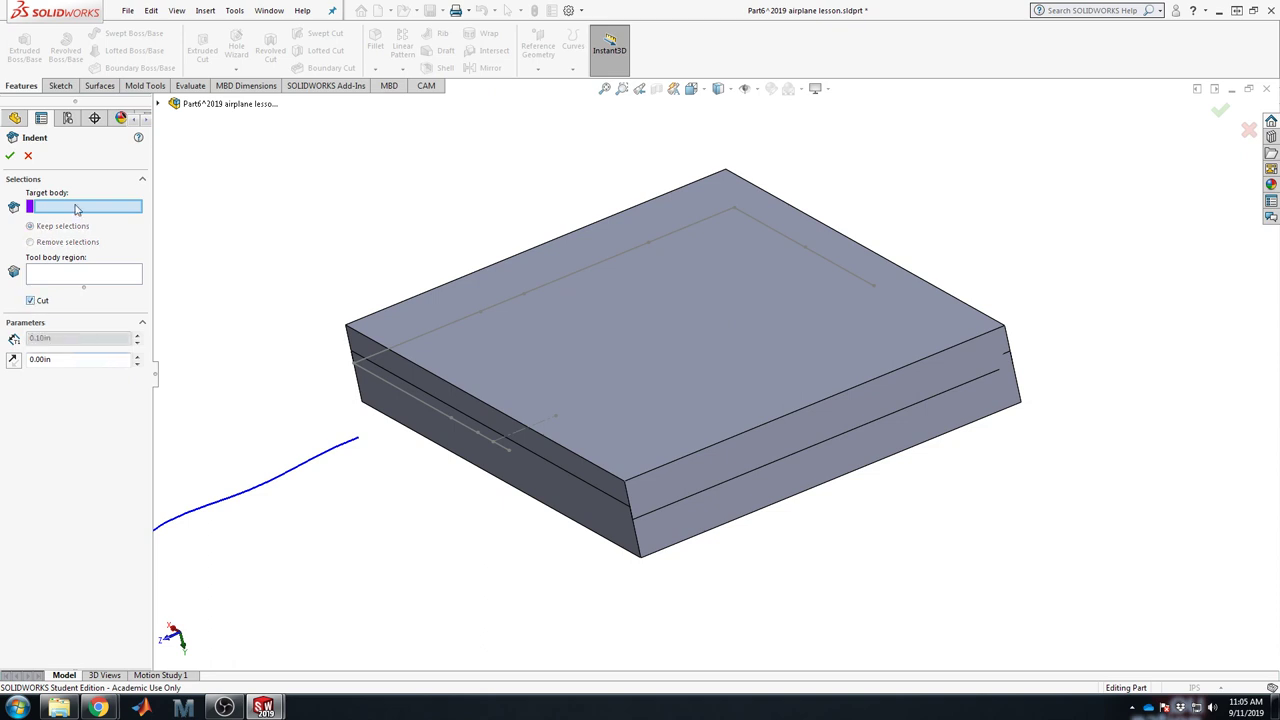
middle_drag(425, 543, 391, 309)
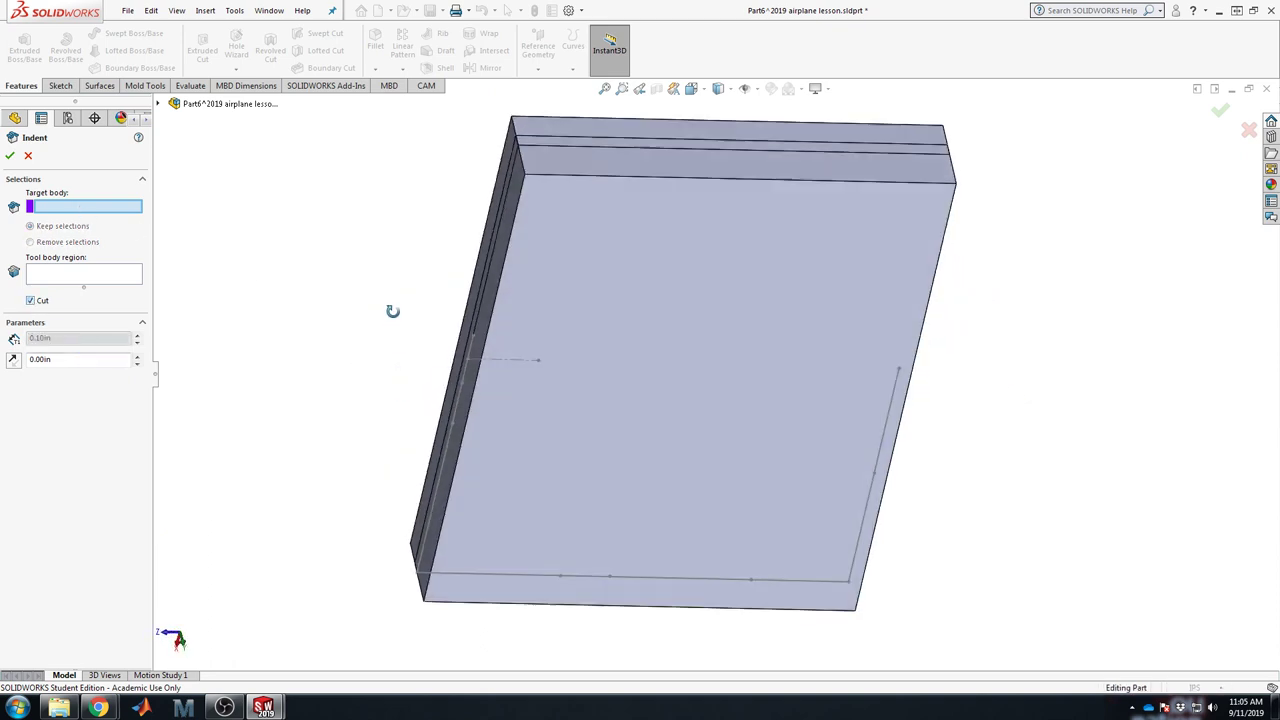
click(584, 245)
middle_drag(351, 183, 376, 344)
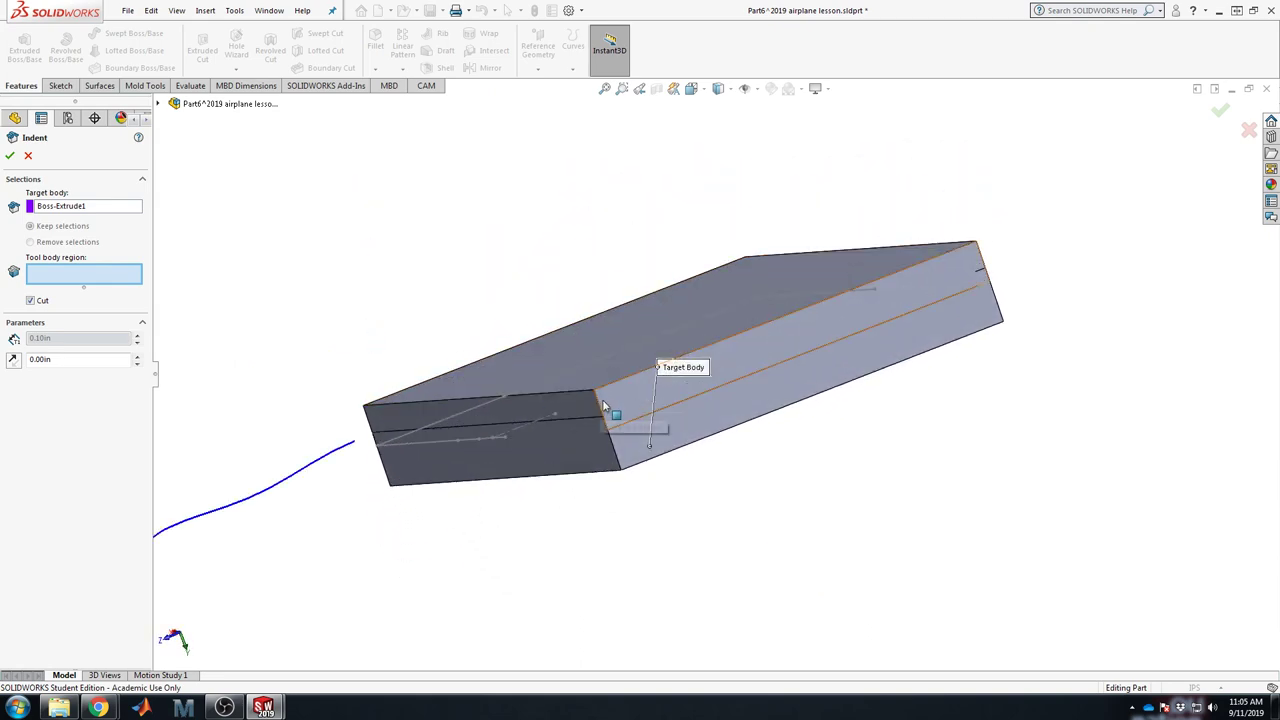
click(162, 104)
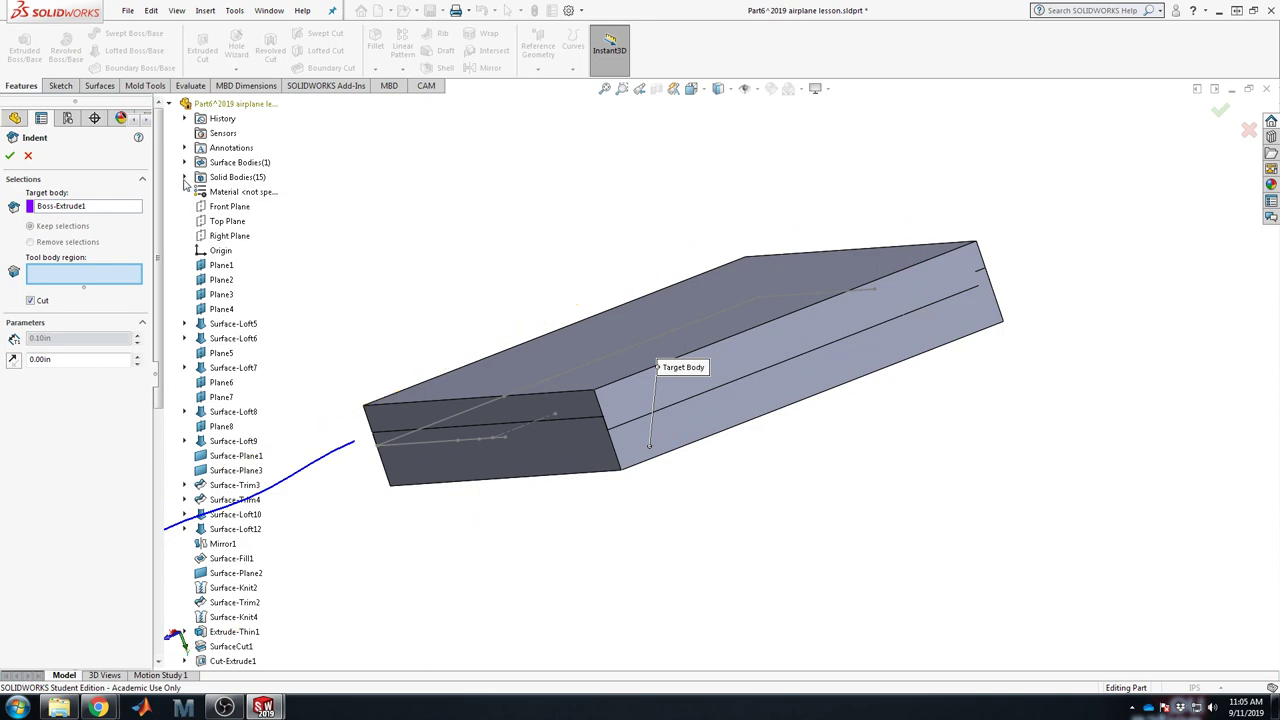
click(184, 177)
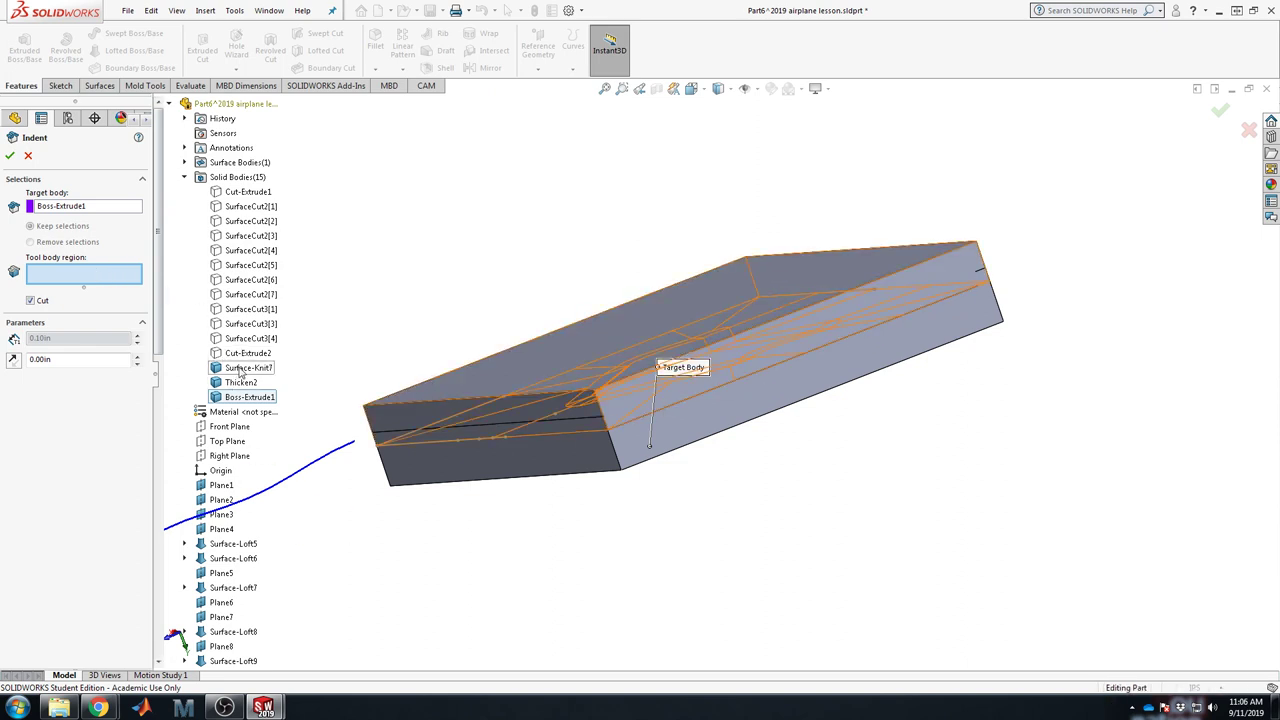
click(539, 388)
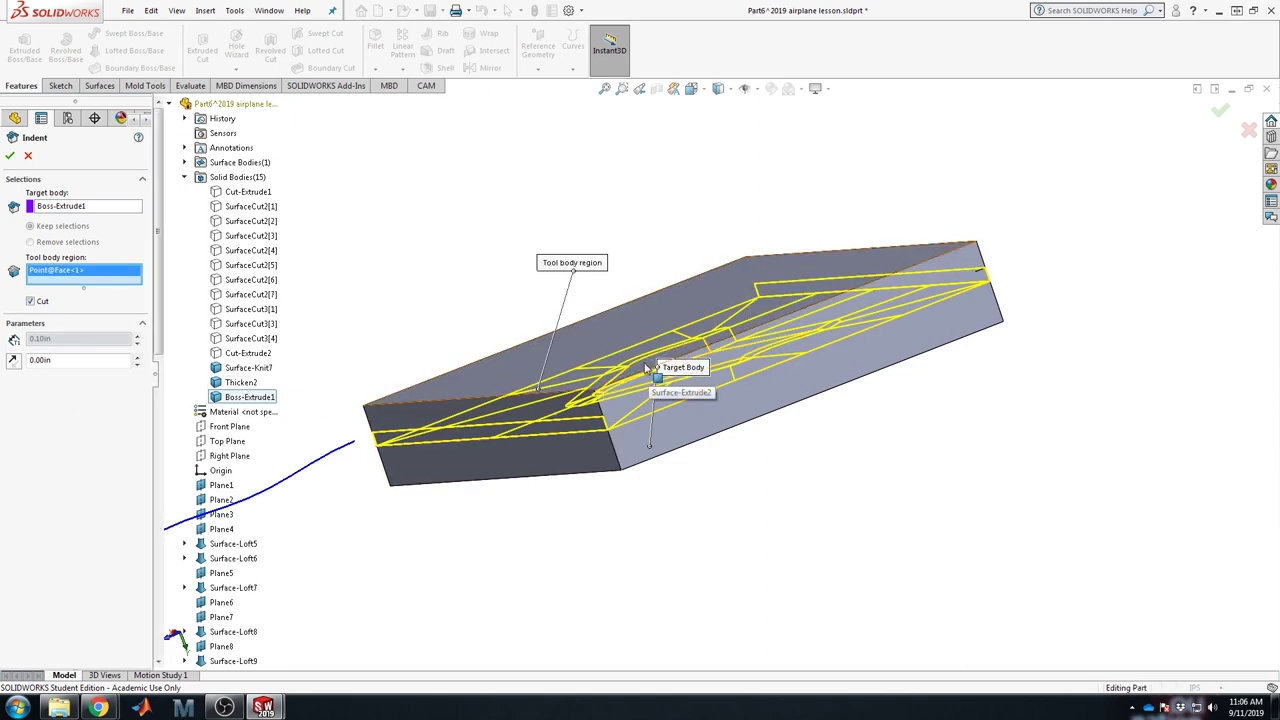
middle_drag(813, 437, 677, 351)
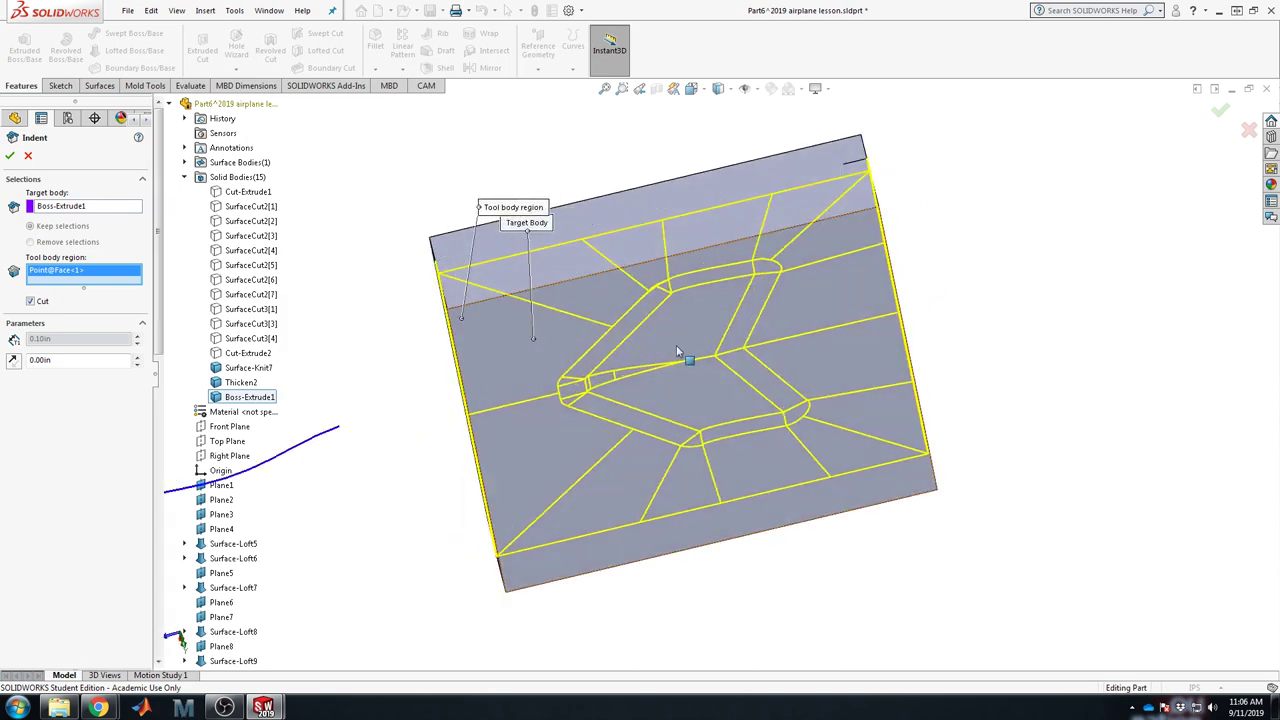
right_click(680, 335)
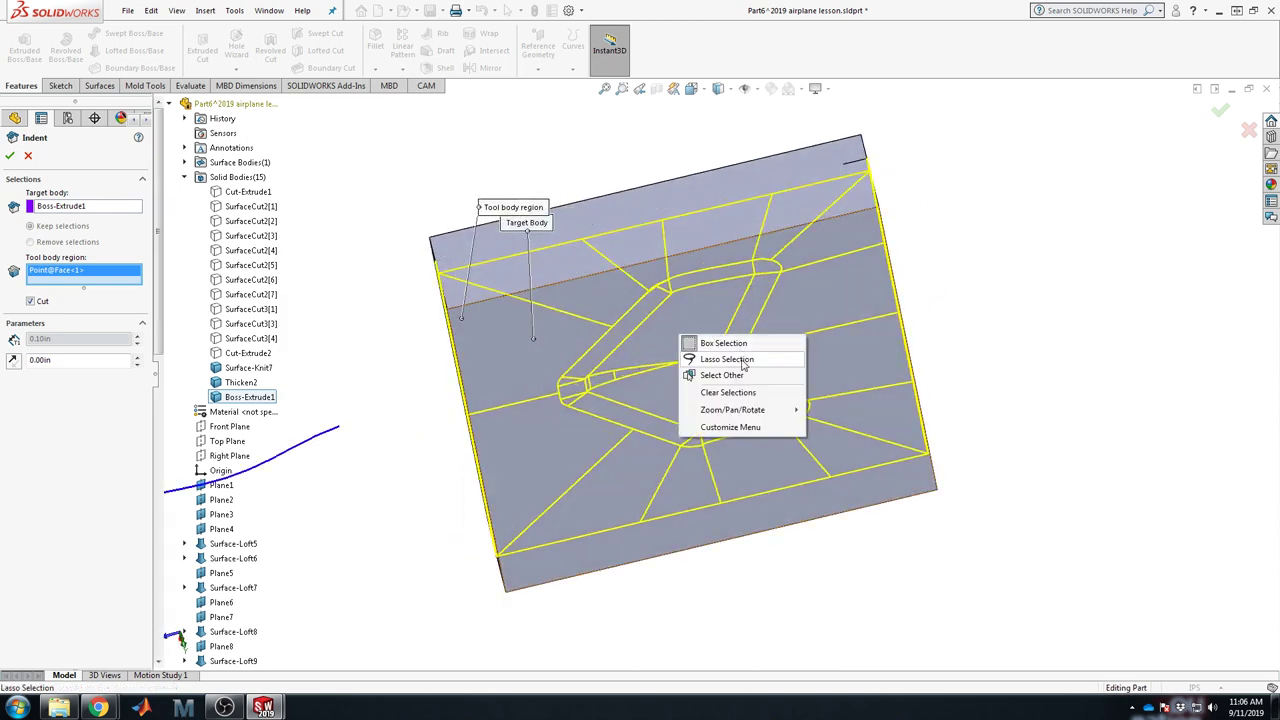
click(767, 372)
click(815, 408)
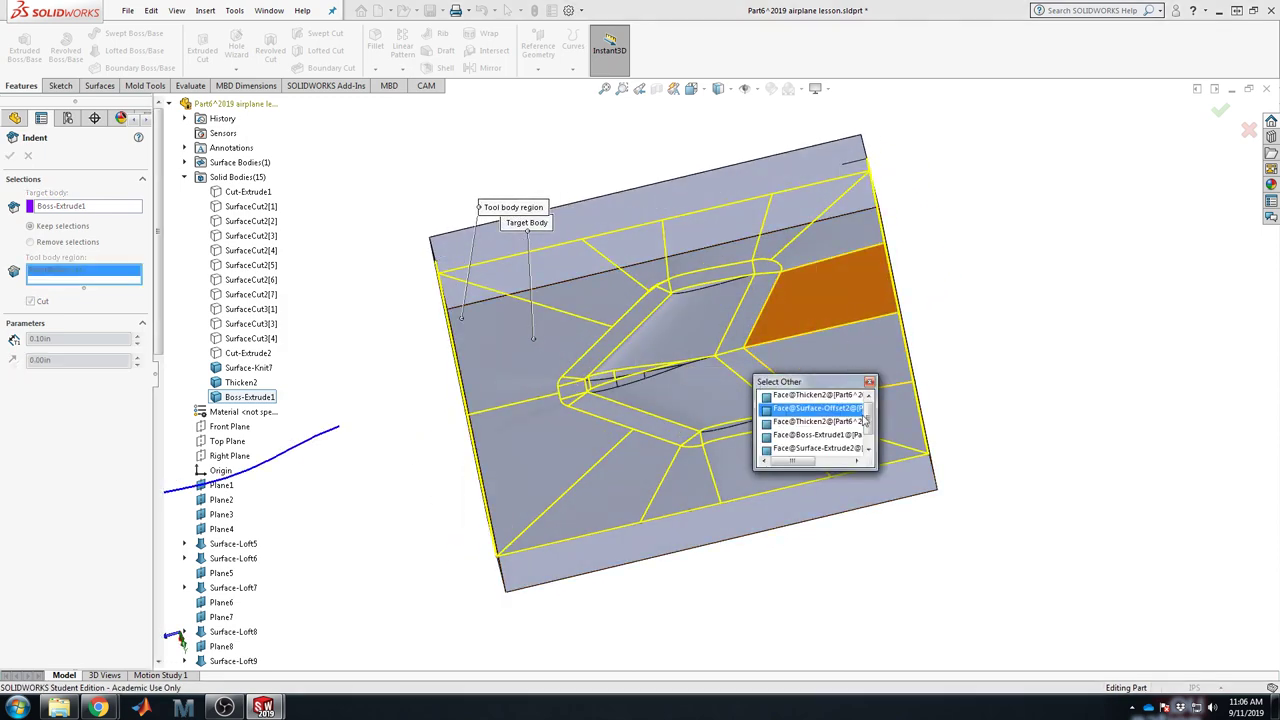
drag(868, 402, 869, 433)
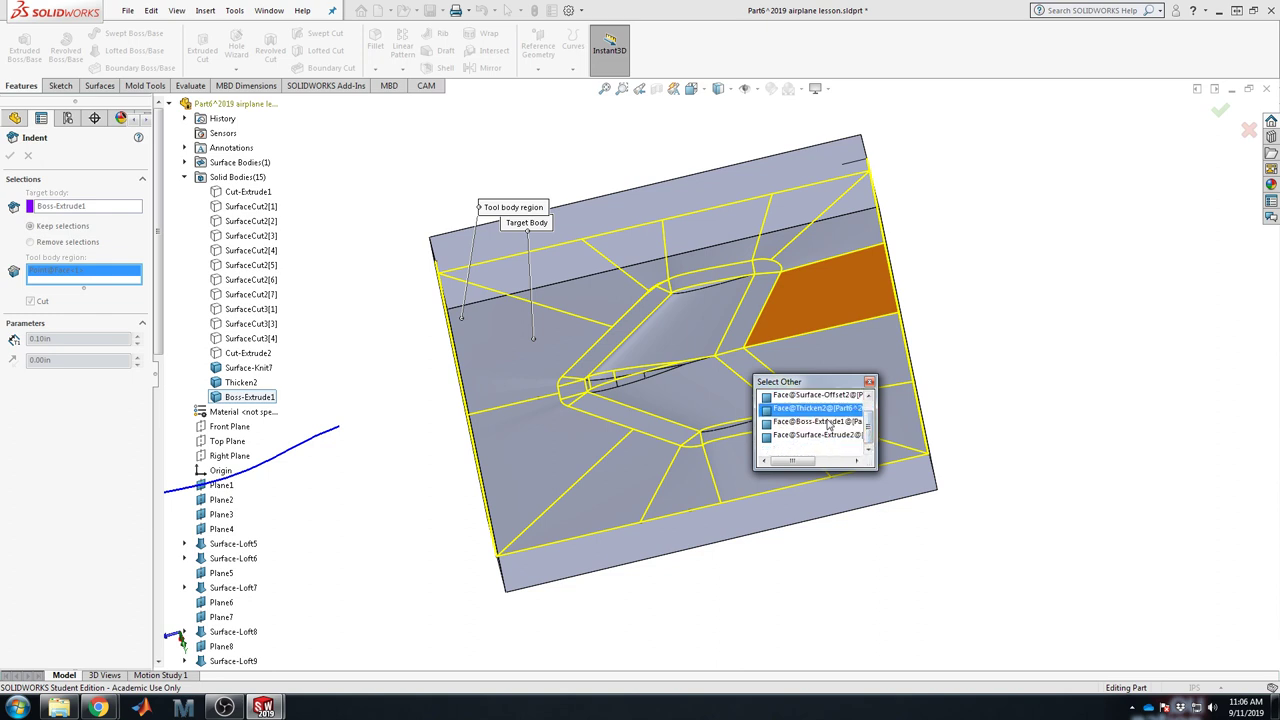
scroll(871, 410, up, 1)
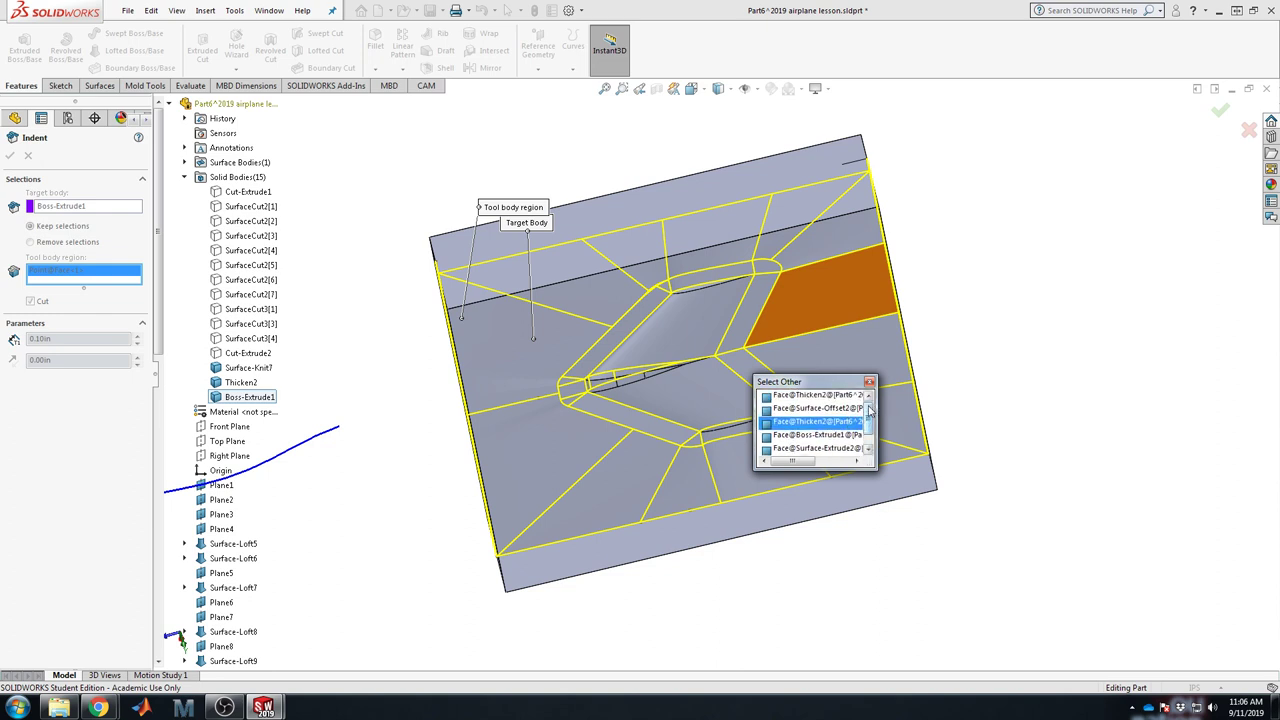
click(833, 441)
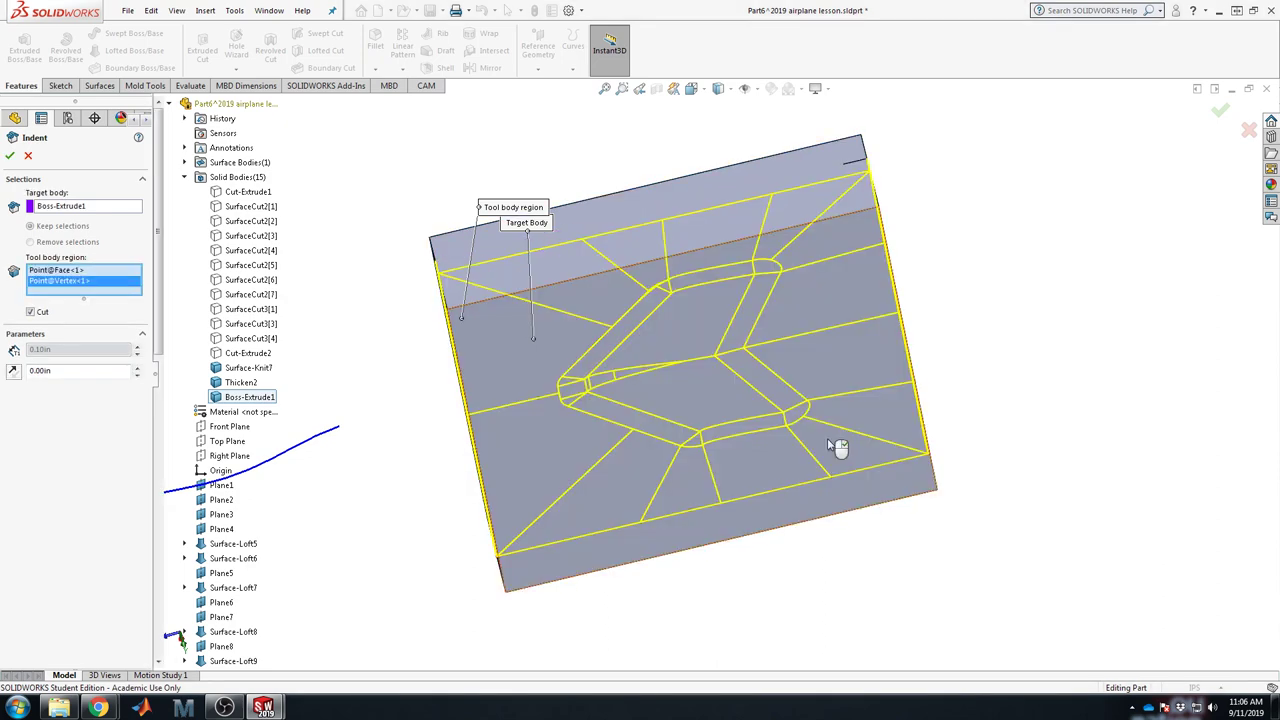
key(Delete)
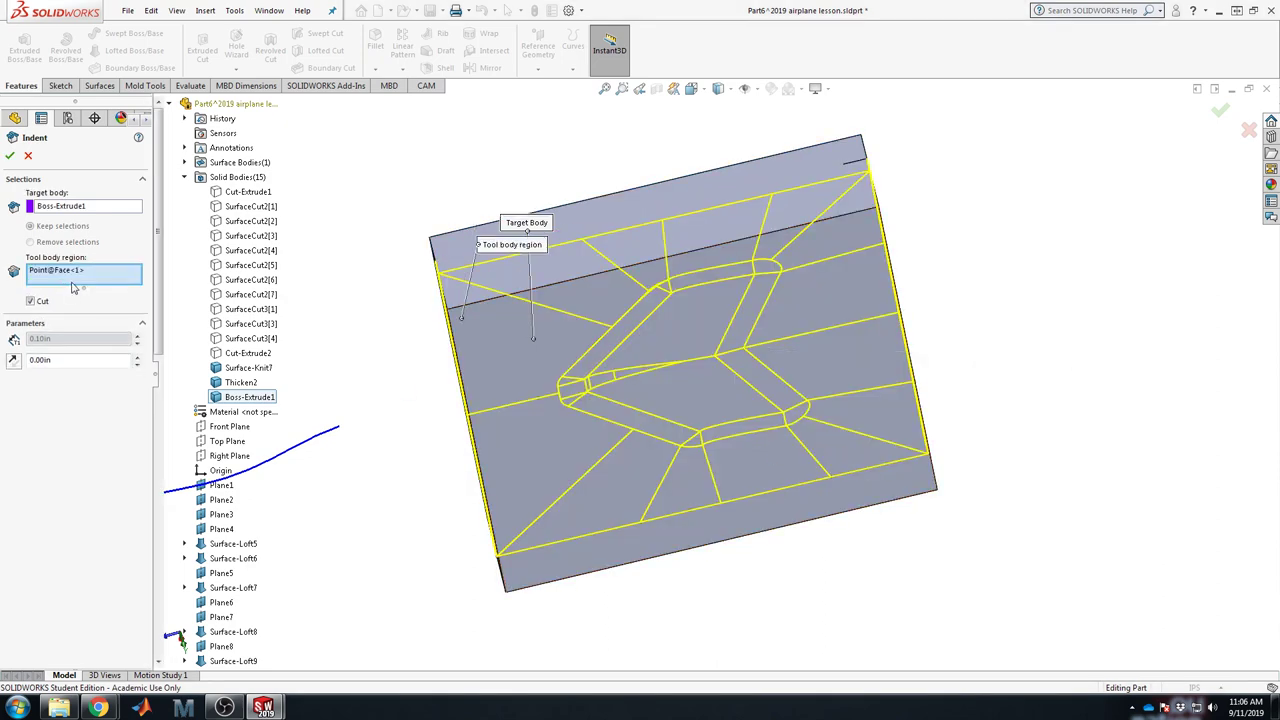
click(70, 271)
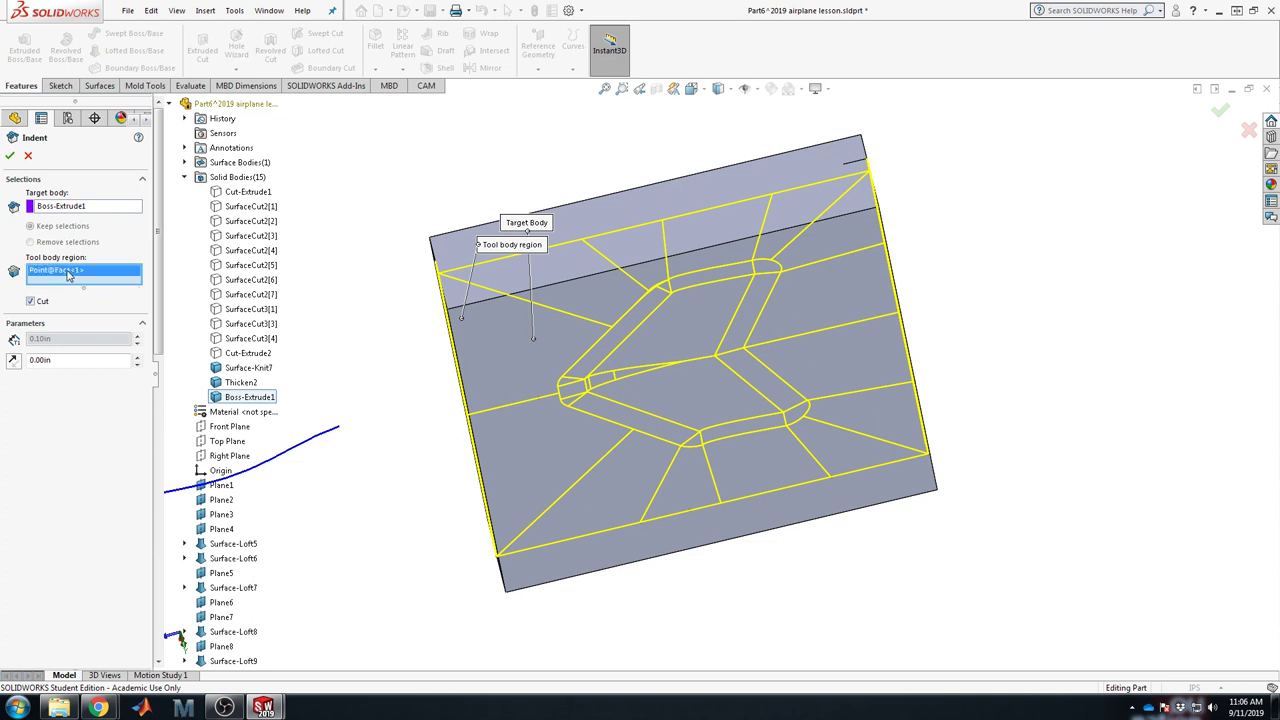
key(Delete)
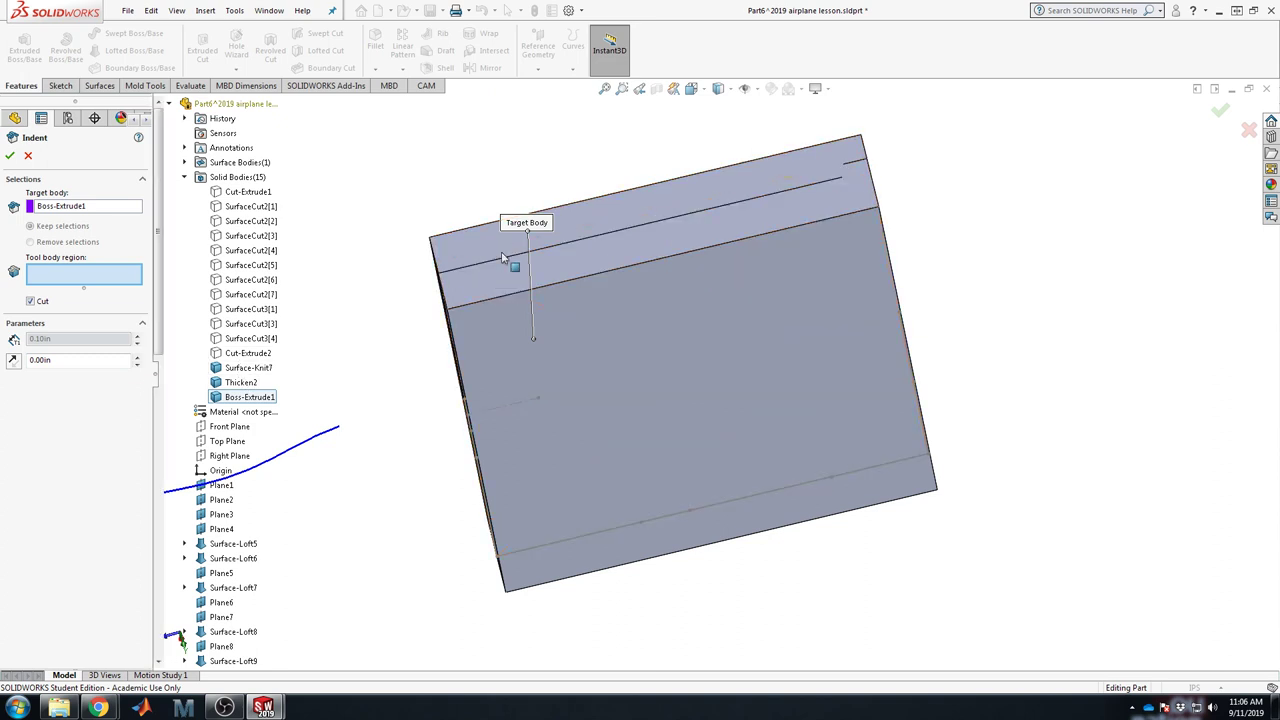
Step: Select the Surface-Knit7 body as the tool body region and complete the Indent cut in the Boss-Extrude1 block
middle_drag(508, 260, 549, 403)
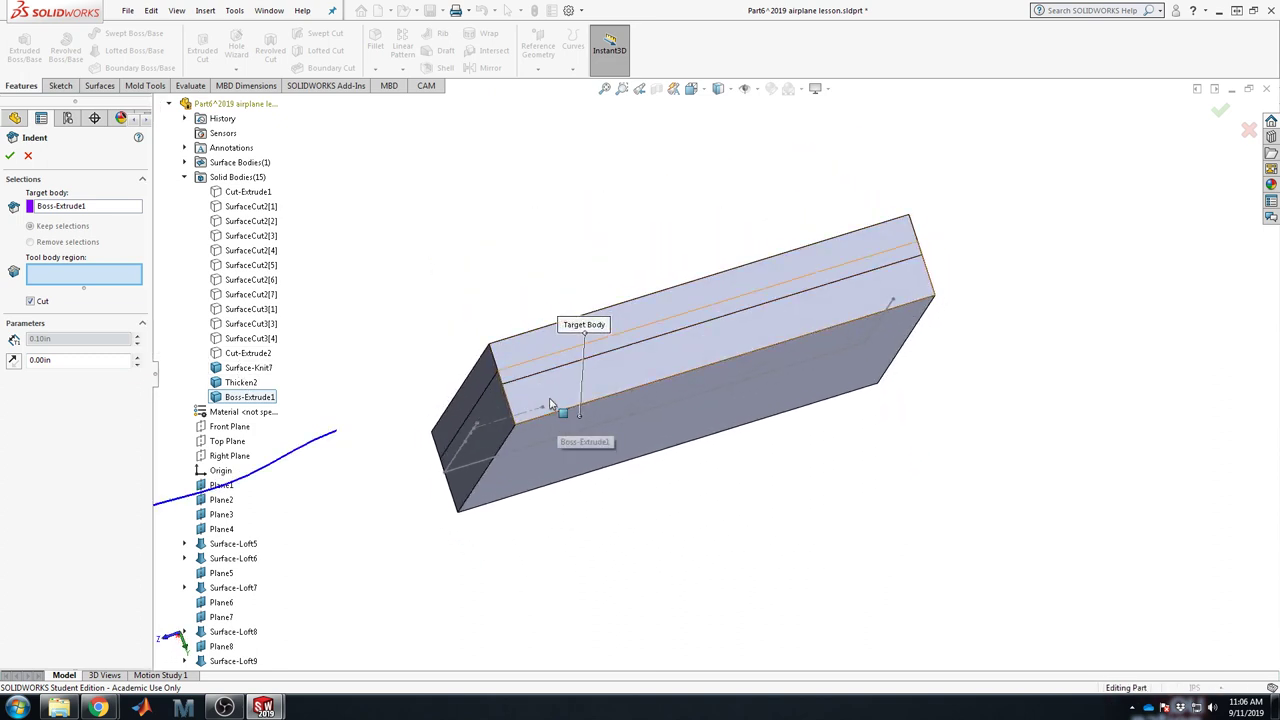
click(533, 358)
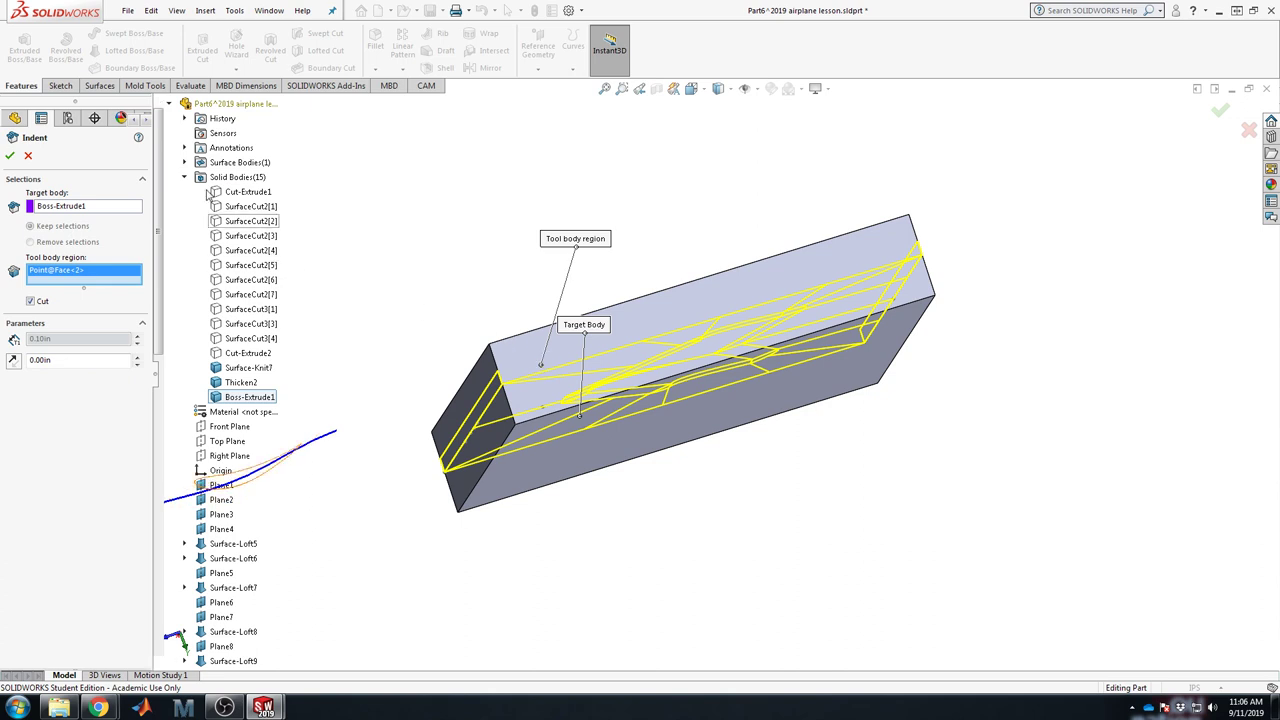
click(9, 155)
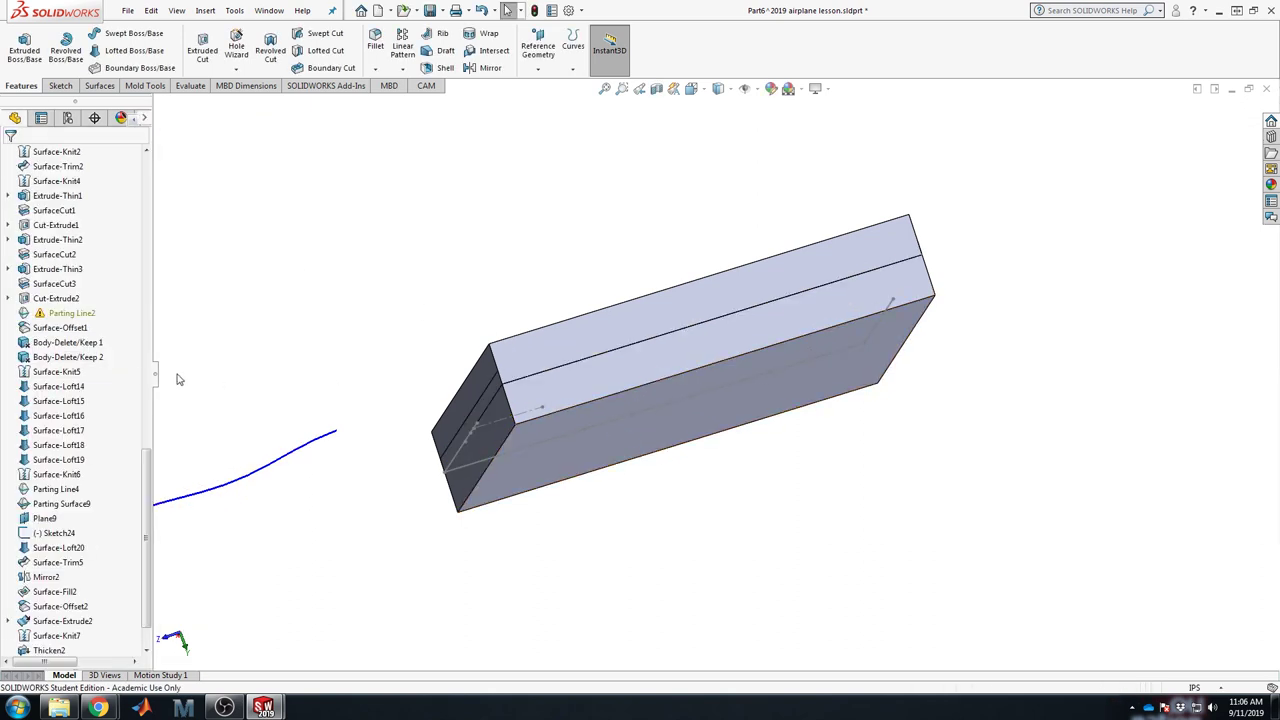
Step: Hide the Surface-Knit7 solid body to expose the parting faces of the indented block
scroll(105, 330, down, 1)
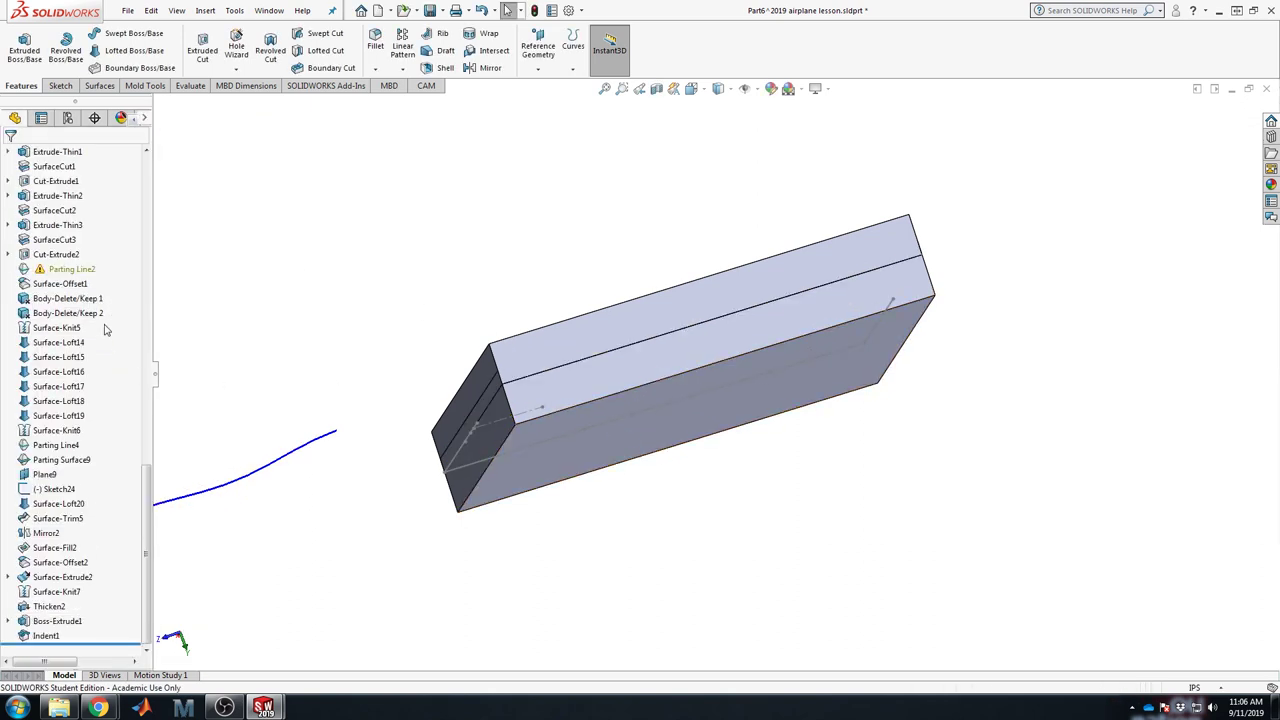
click(42, 636)
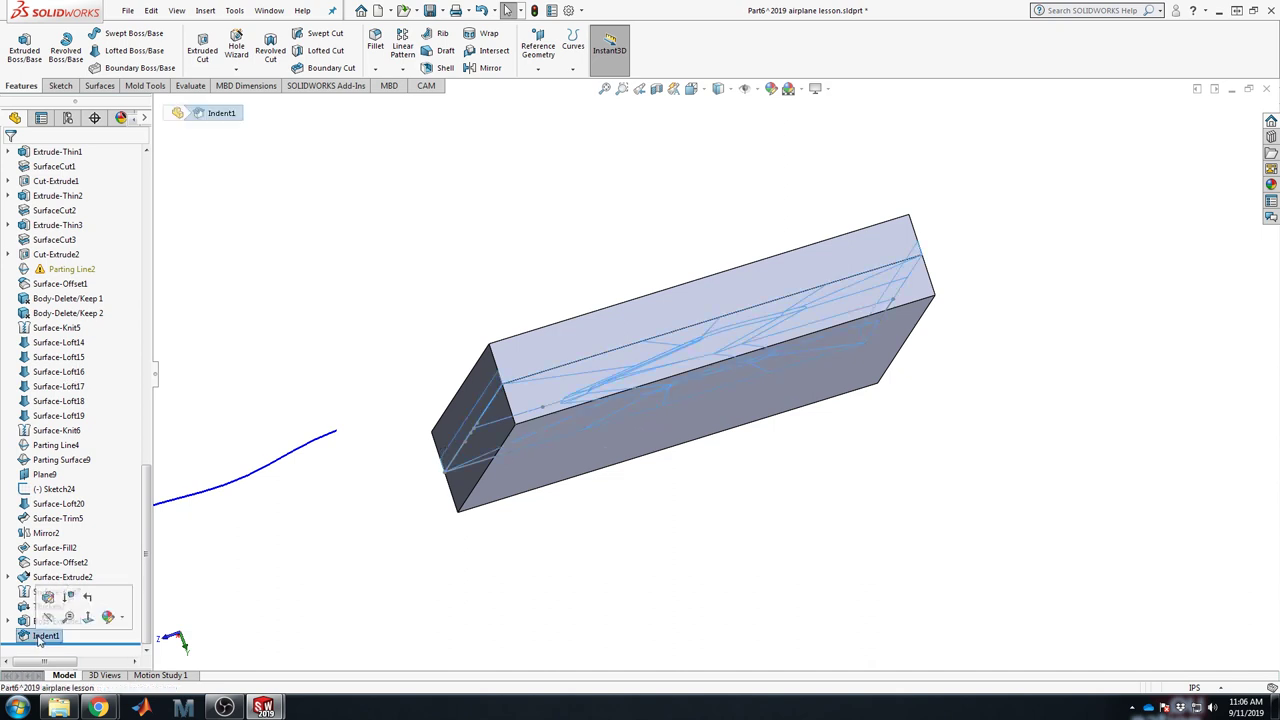
scroll(55, 580, up, 15)
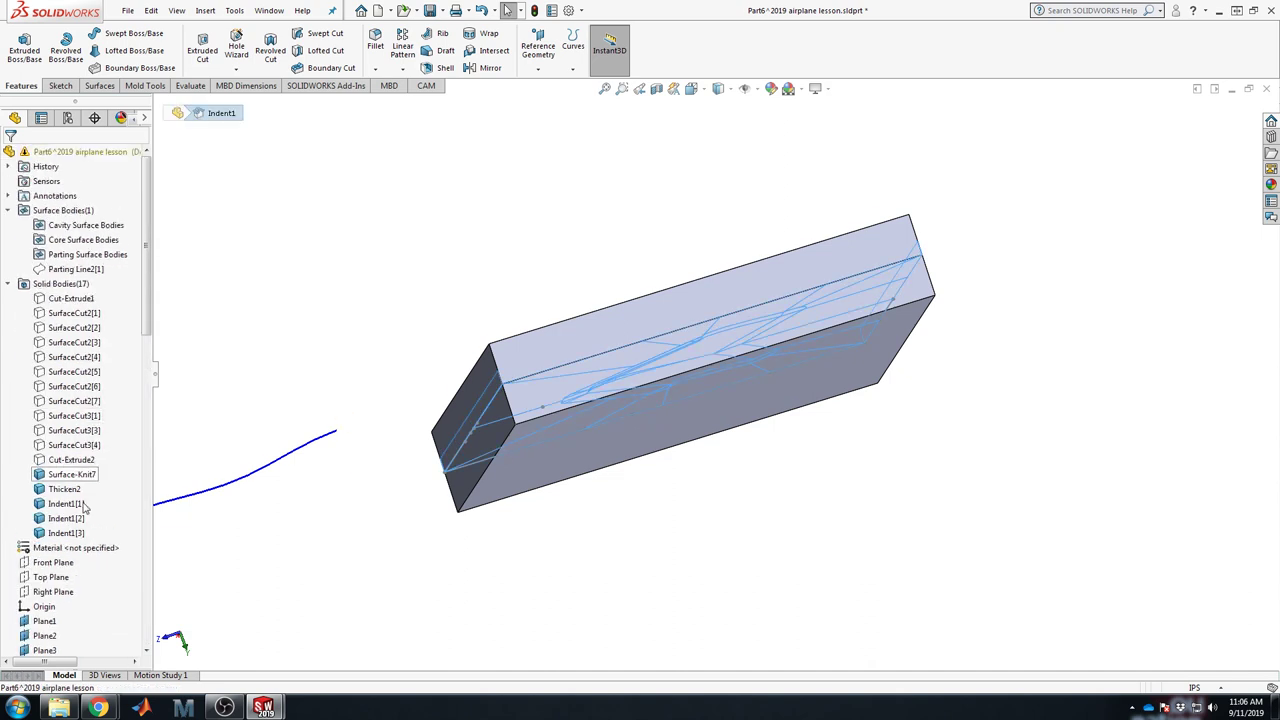
click(70, 475)
right_click(72, 476)
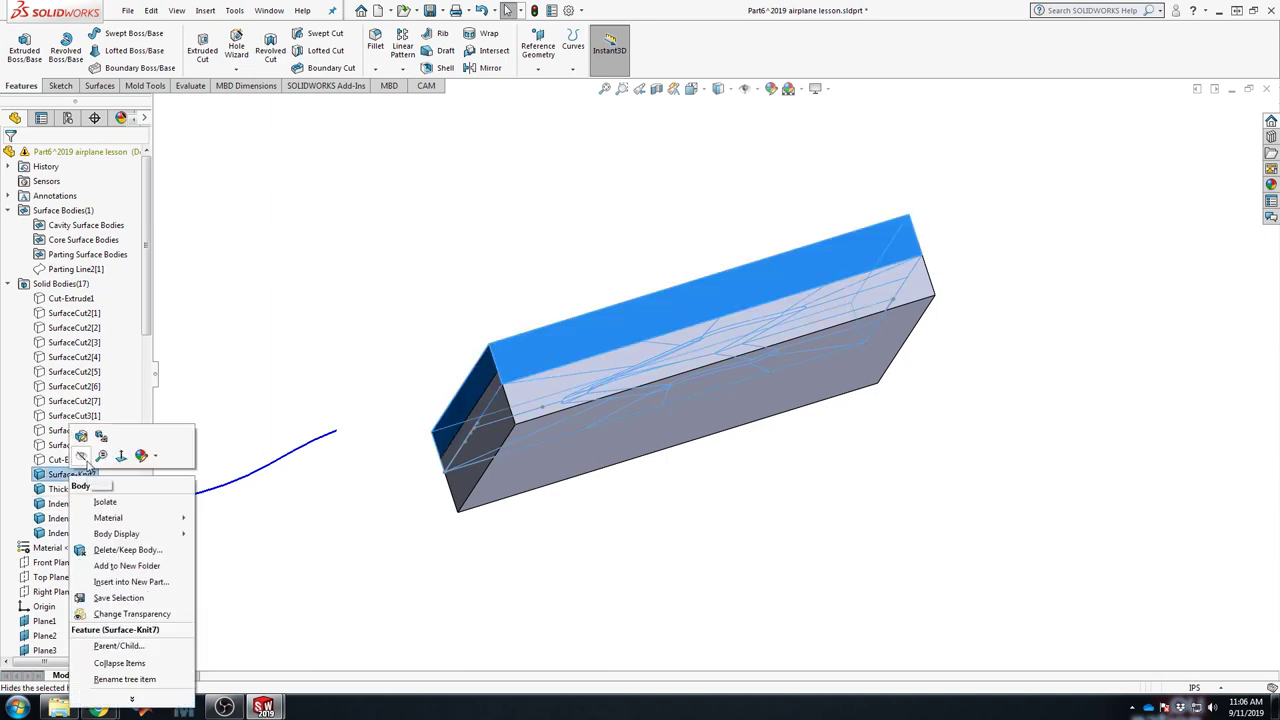
key(Escape)
click(509, 235)
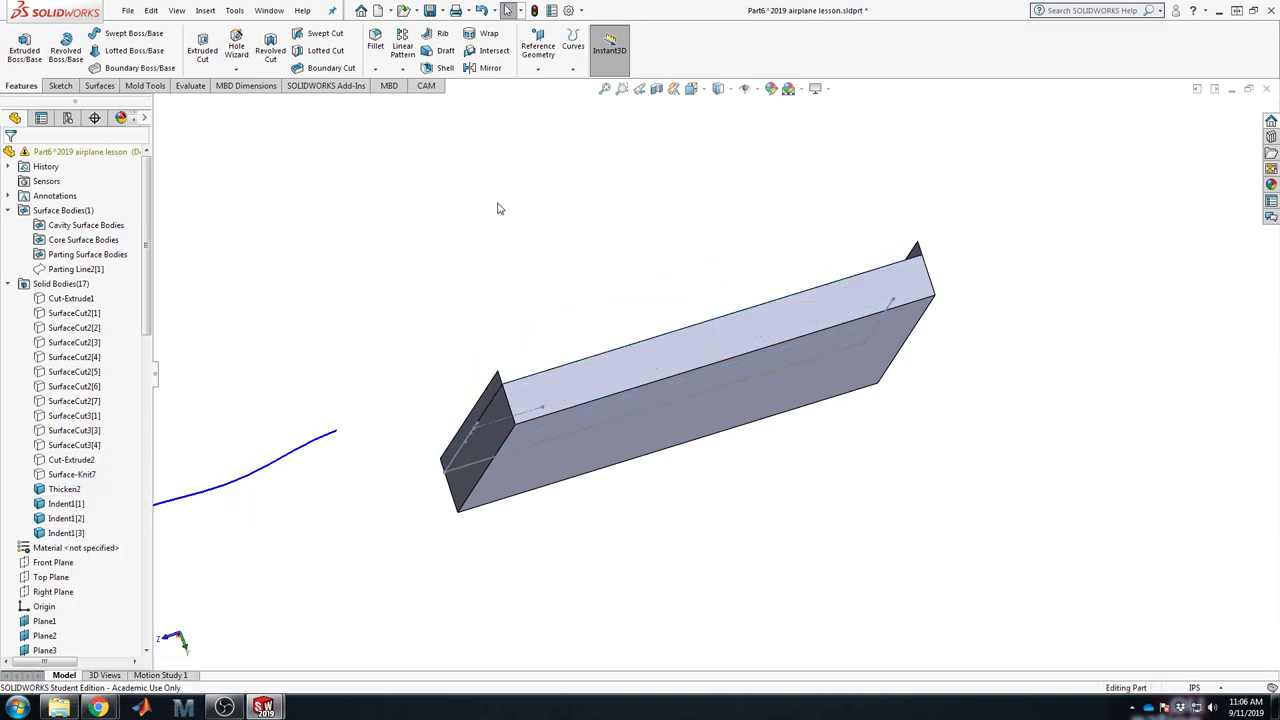
Step: Inspect the thin Indent1[1] and Indent1[2] bodies along the two ends of the mold block
middle_drag(500, 206, 508, 309)
click(38, 518)
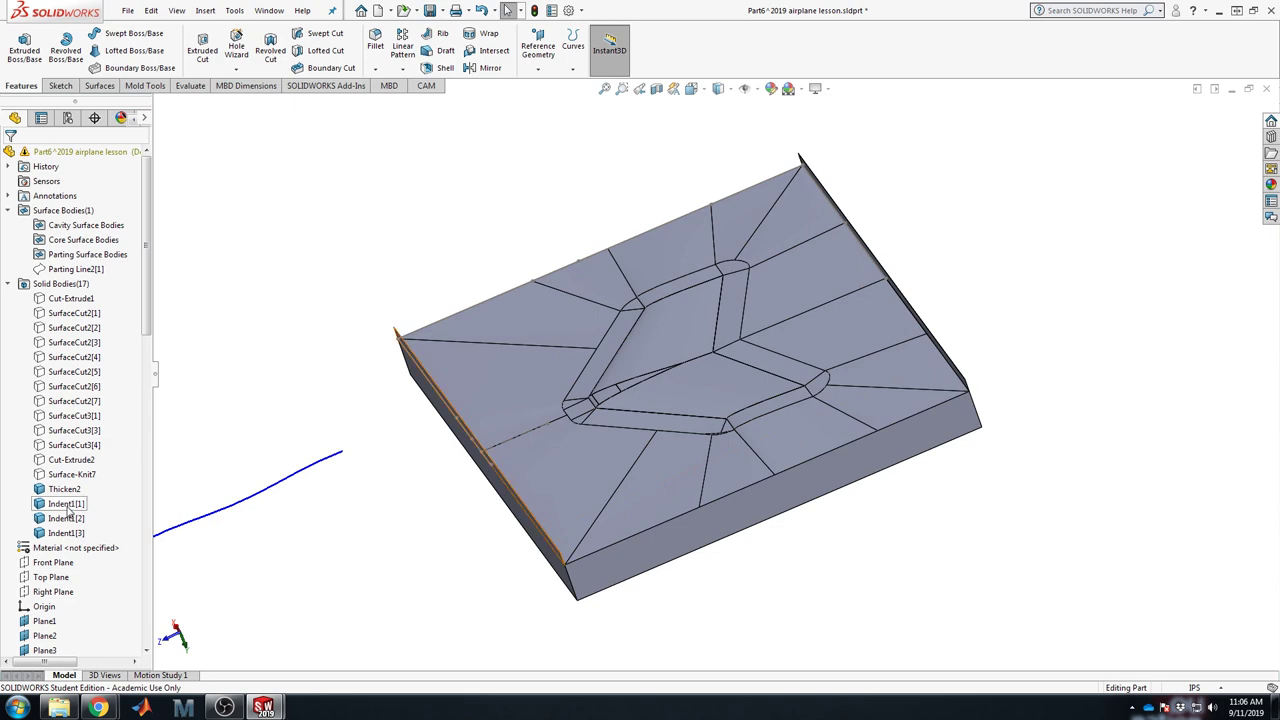
click(56, 503)
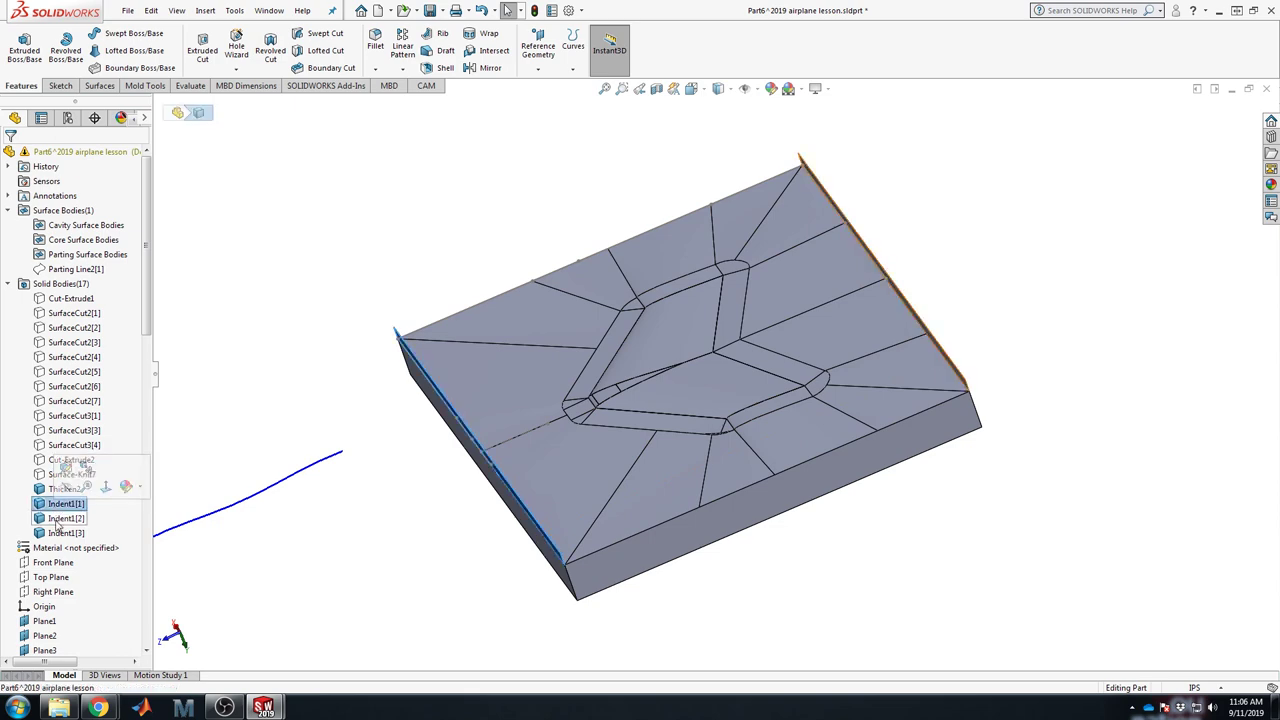
middle_drag(520, 470, 632, 535)
scroll(632, 535, down, 6)
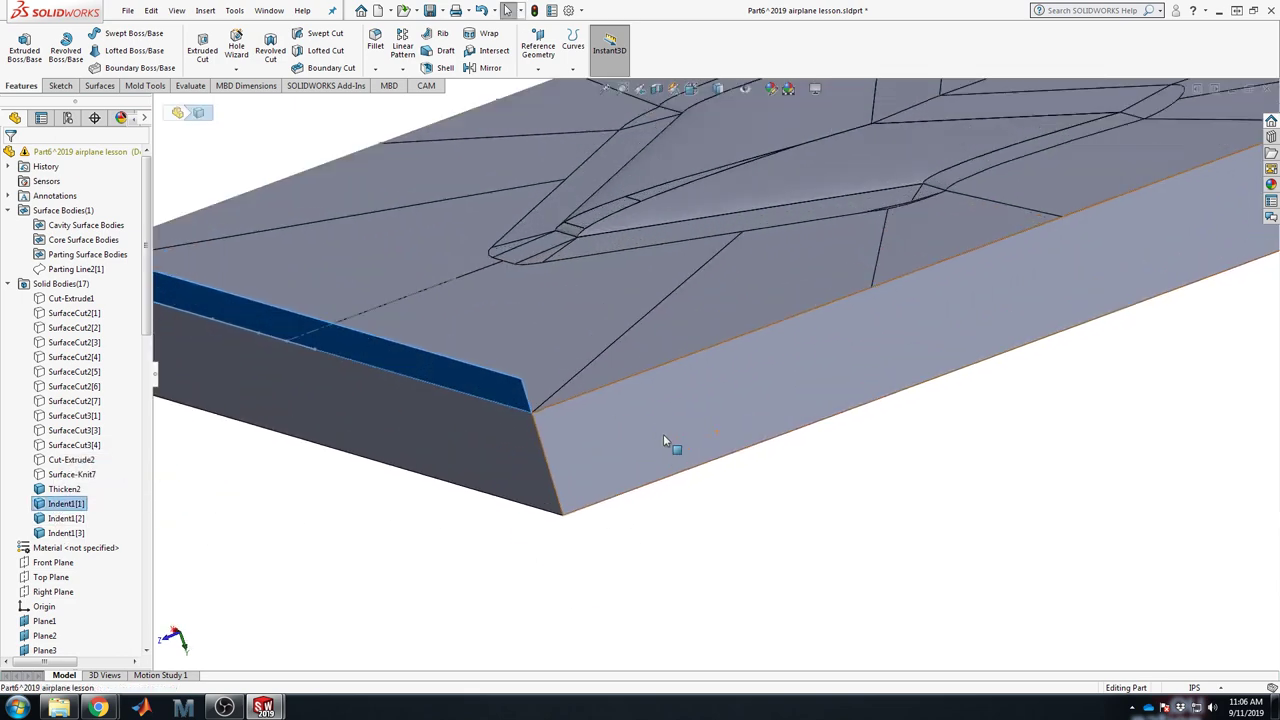
scroll(651, 448, up, 3)
scroll(684, 456, up, 3)
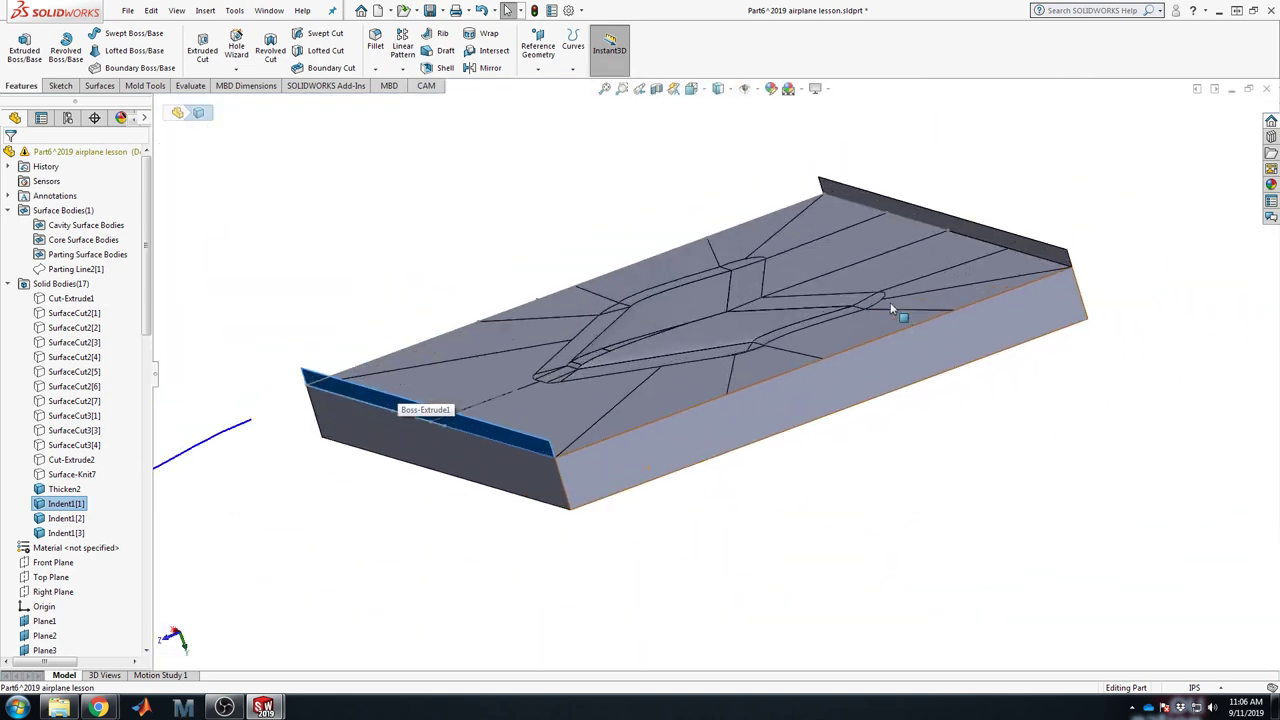
key(Escape)
Step: Create a second Indent with Cut enabled, using Indent1[3] as the target body and the airplane body as the tool body region
click(205, 10)
mouse_move(212, 66)
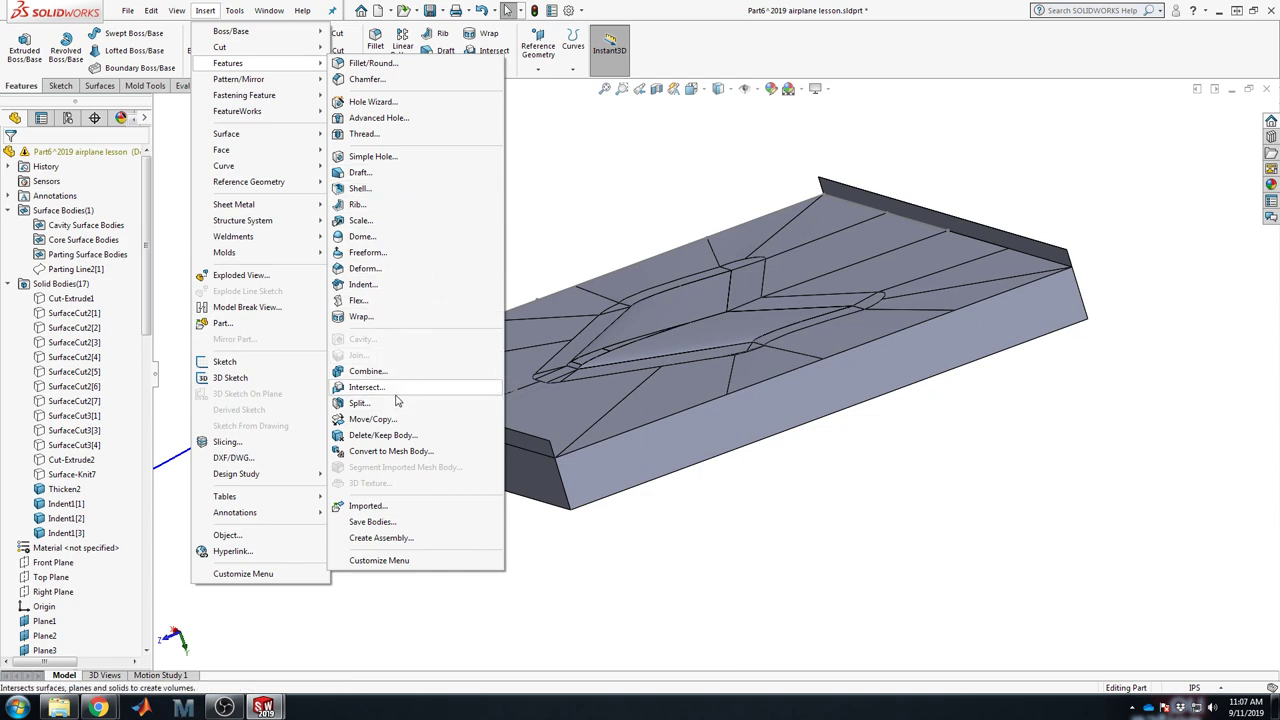
click(392, 284)
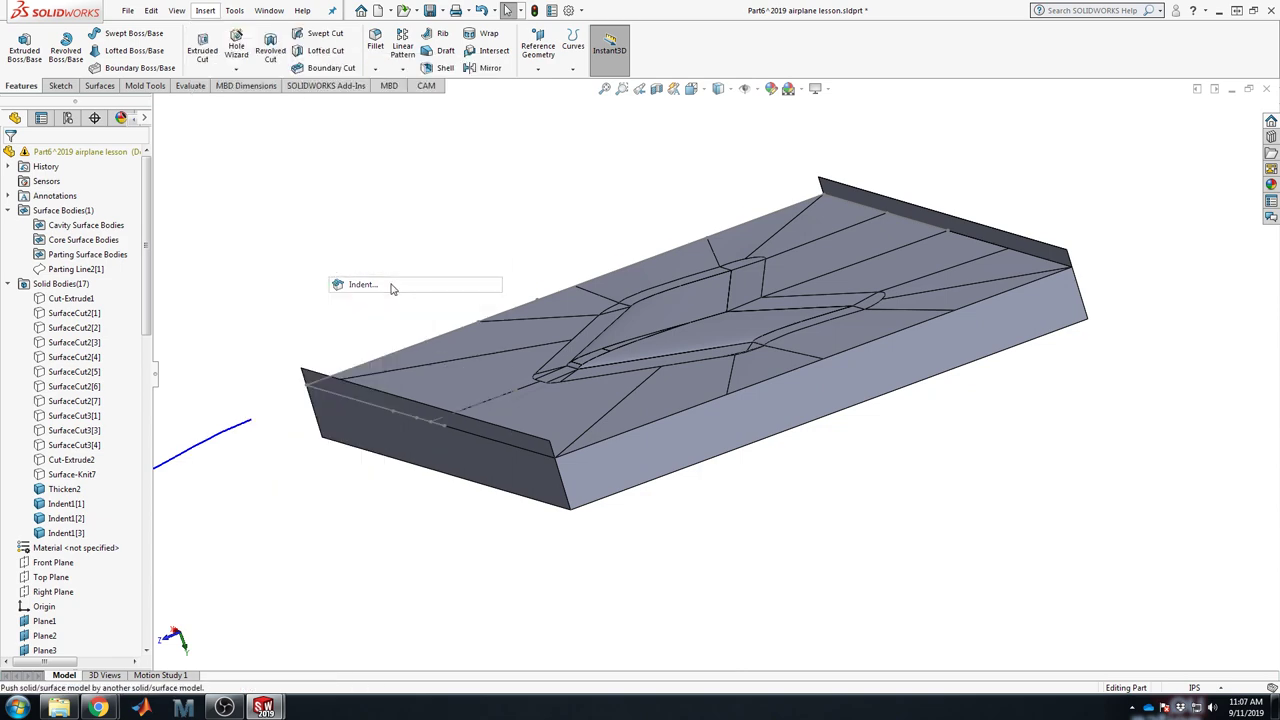
click(625, 425)
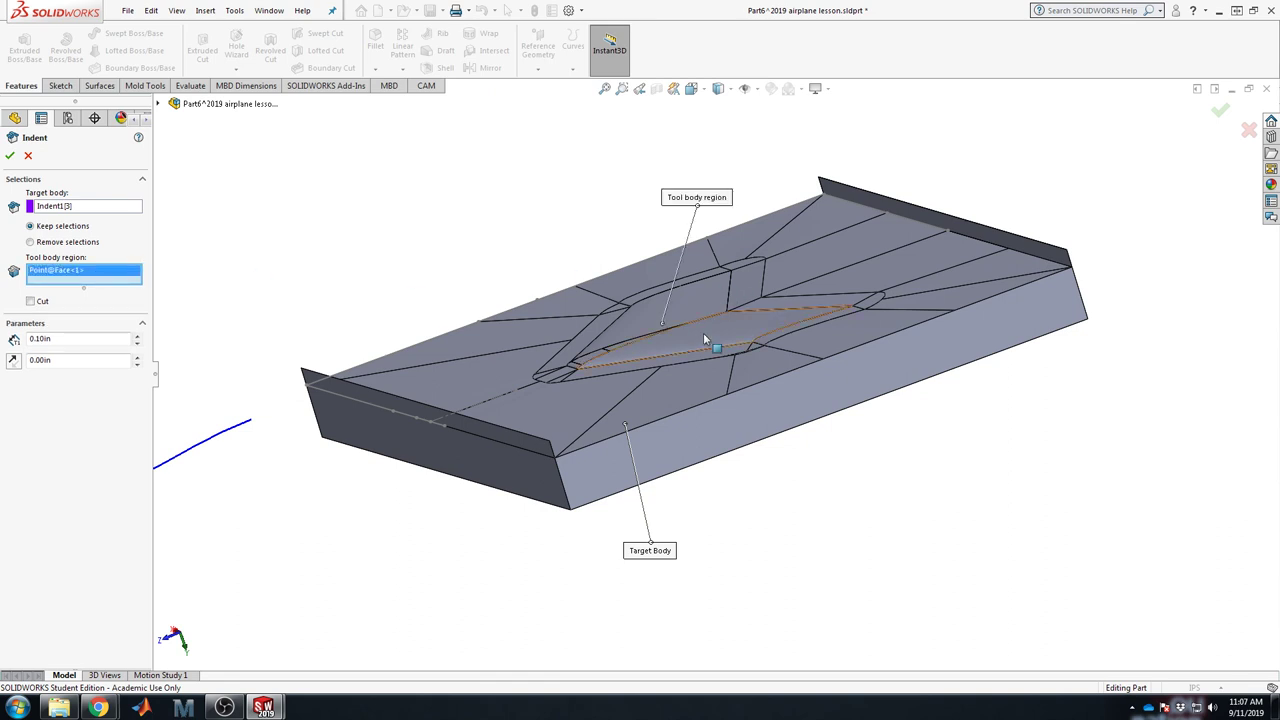
click(40, 302)
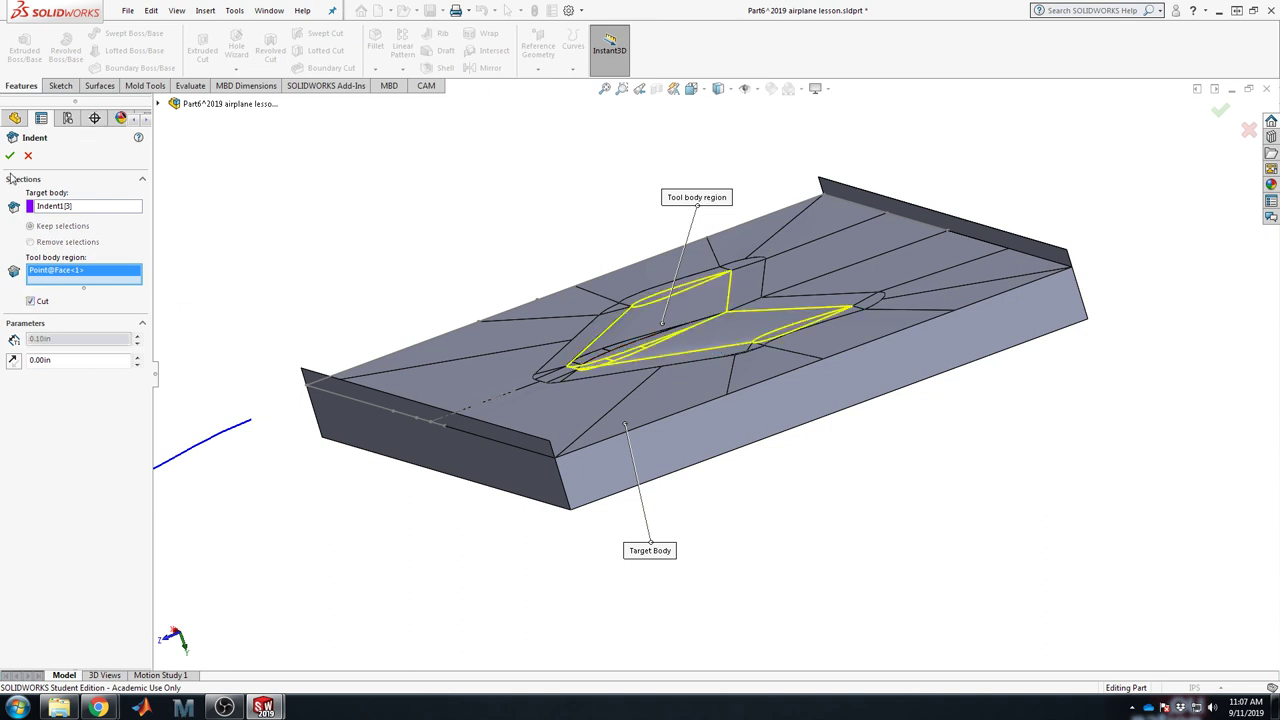
click(10, 156)
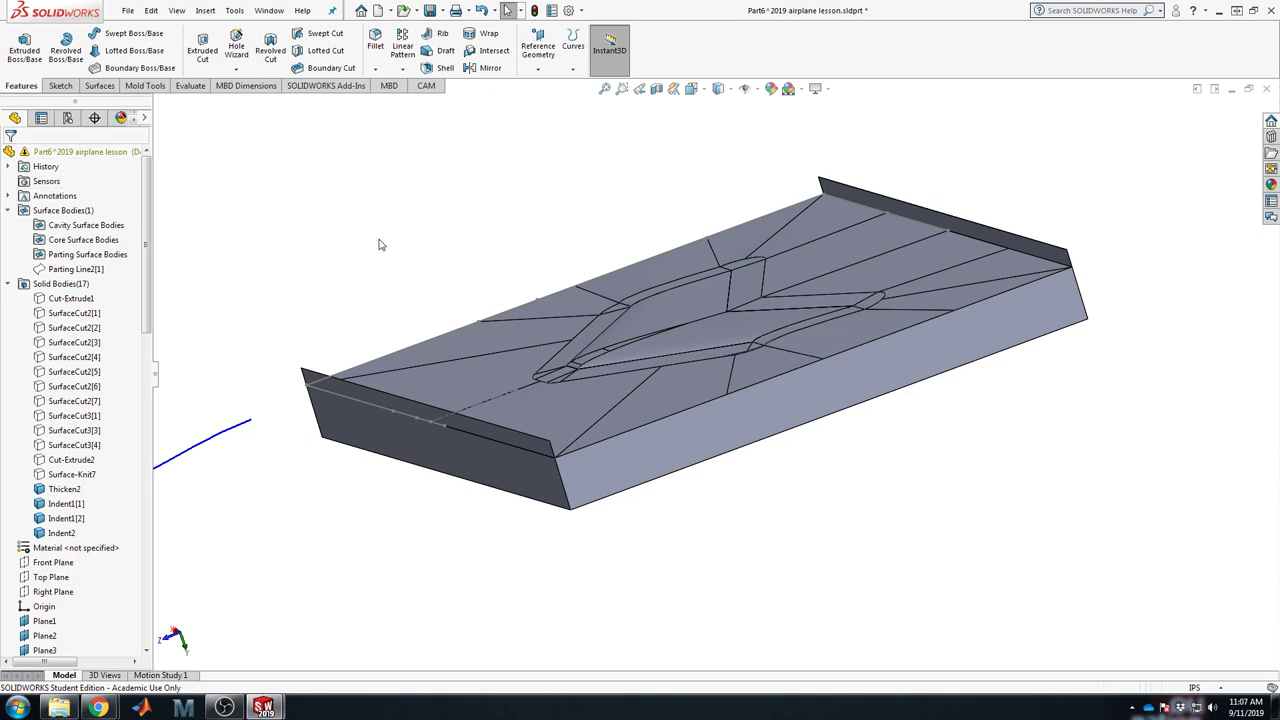
Step: Hide the thin Indent1[1] and Indent1[2] bodies at the two ends of the mold block
scroll(651, 386, up, 2)
scroll(422, 418, down, 3)
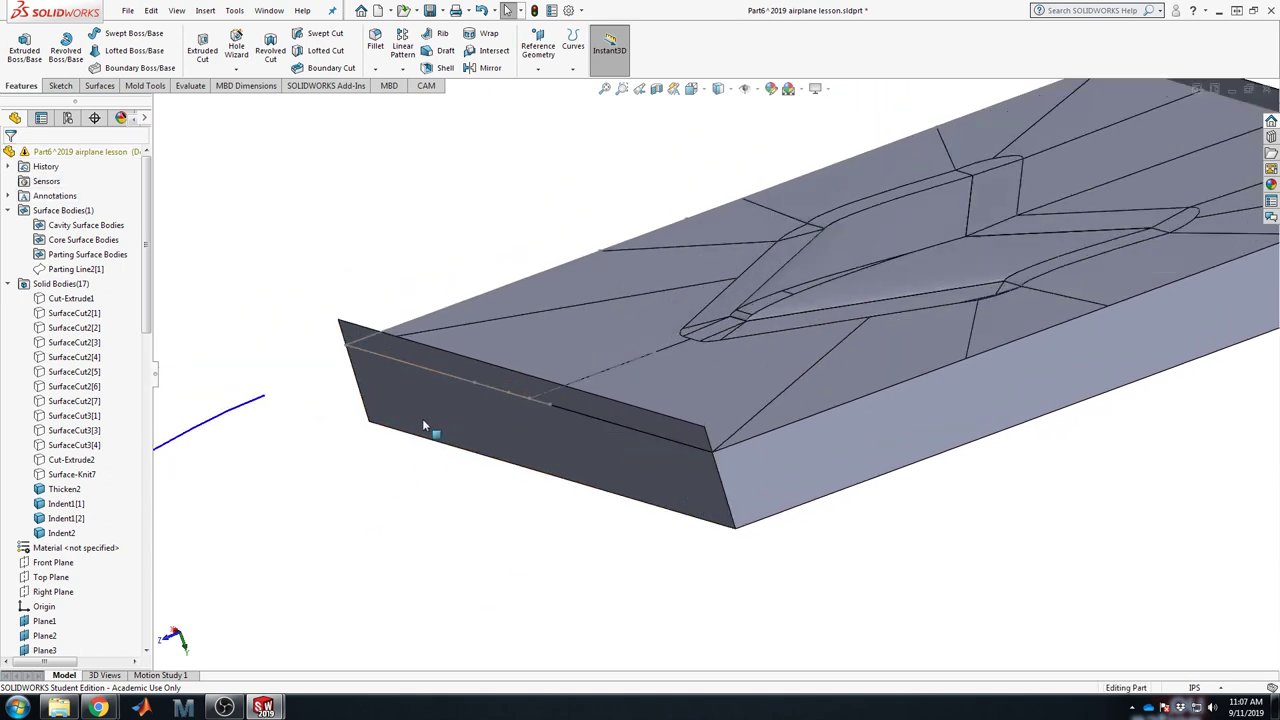
click(70, 504)
ctrl+click(66, 518)
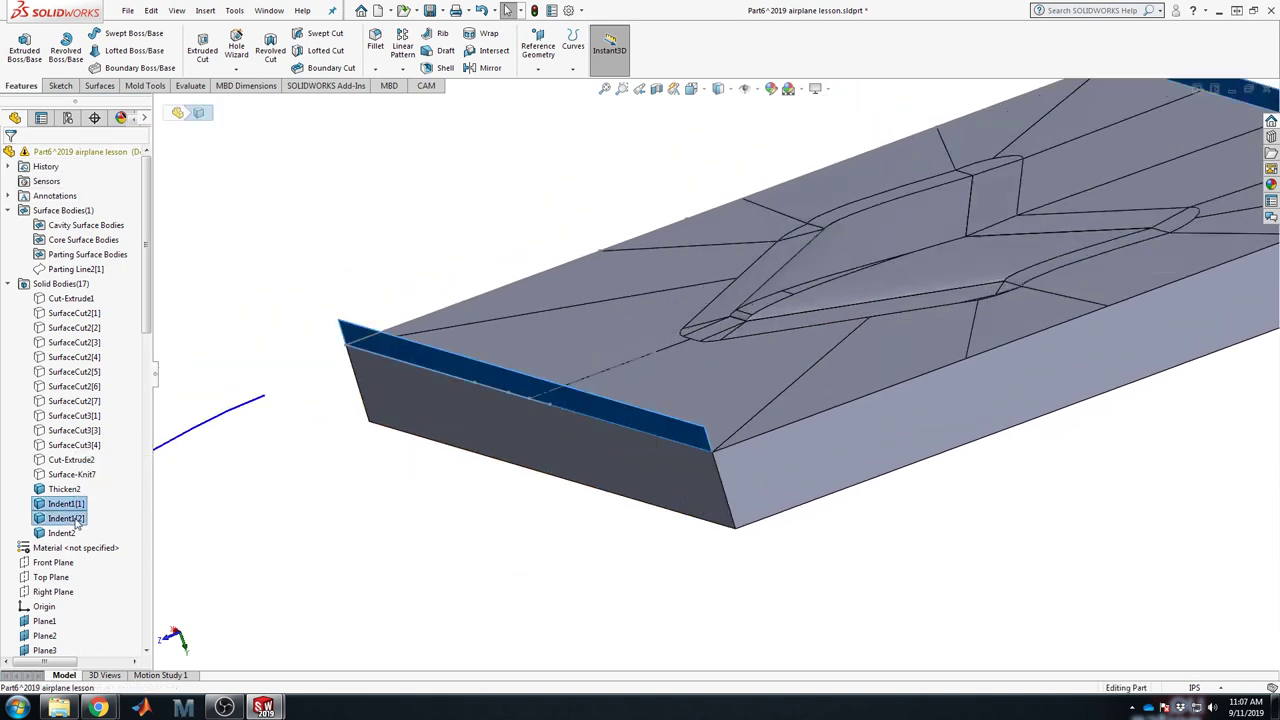
right_click(78, 510)
click(90, 484)
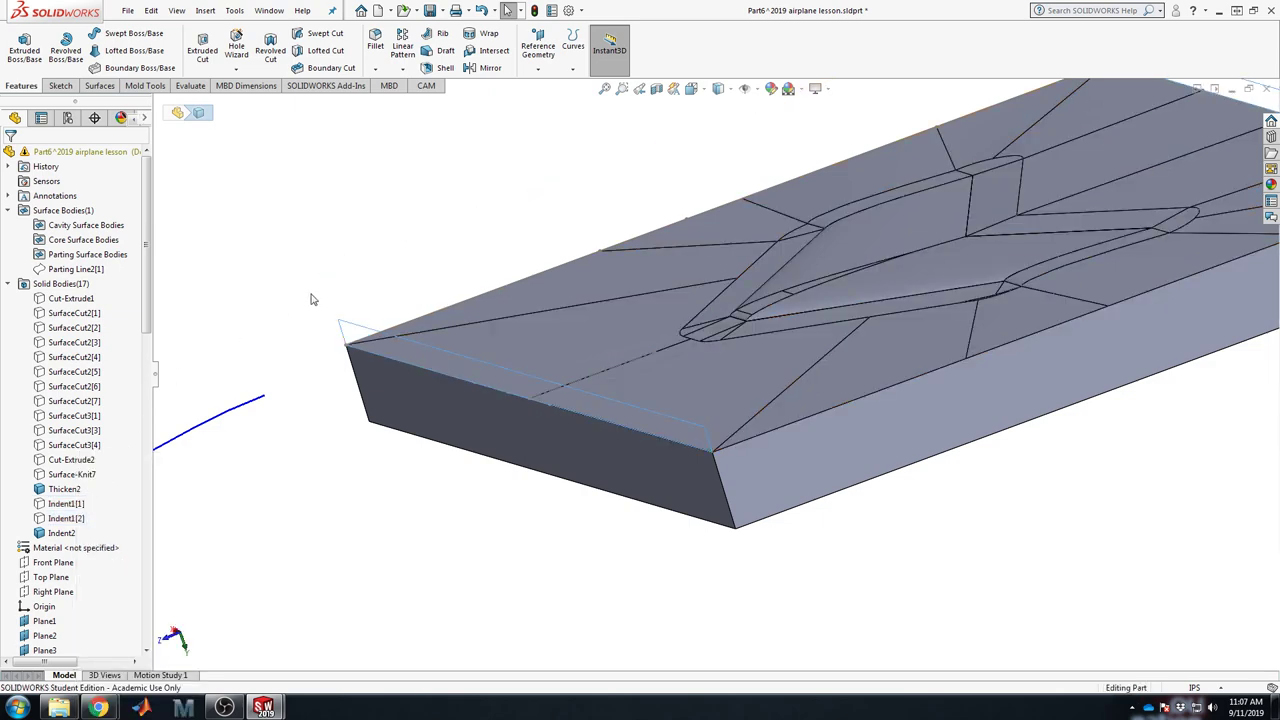
Step: Show the Surface-Knit7 solid body above the indented block and hide the Thicken2 airplane body
click(72, 474)
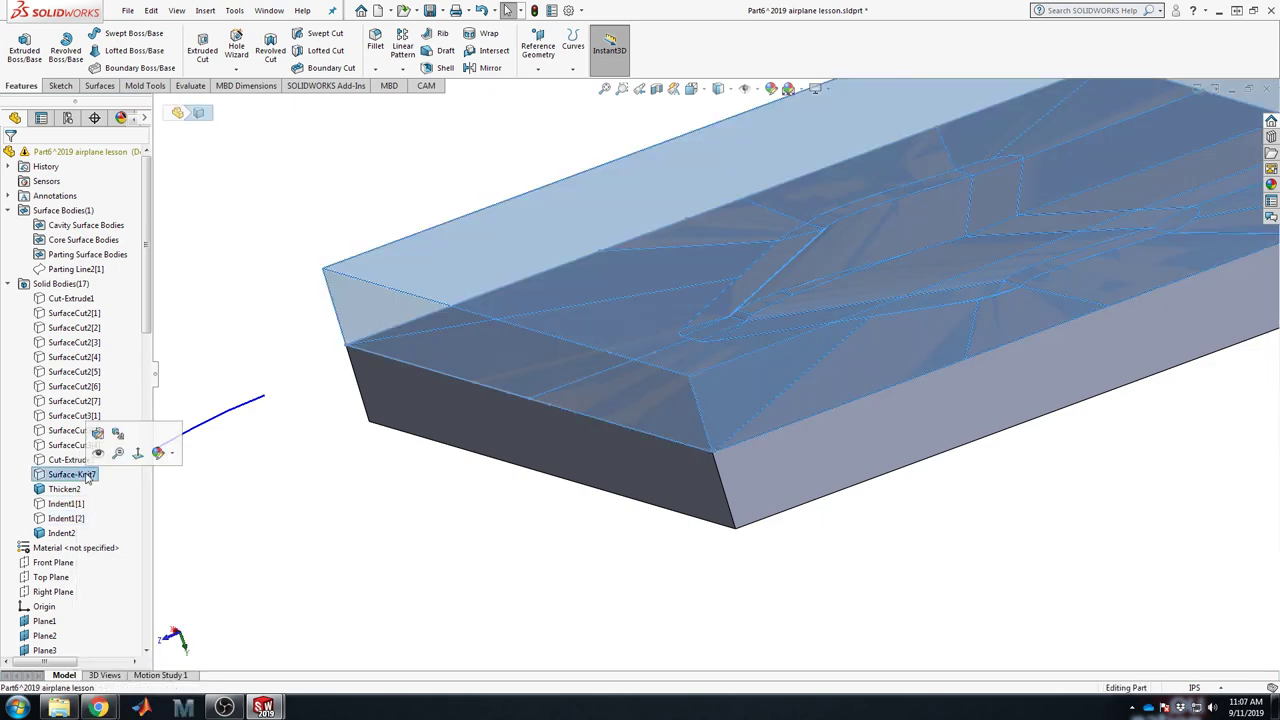
right_click(88, 476)
click(230, 608)
middle_drag(651, 566, 870, 535)
click(706, 588)
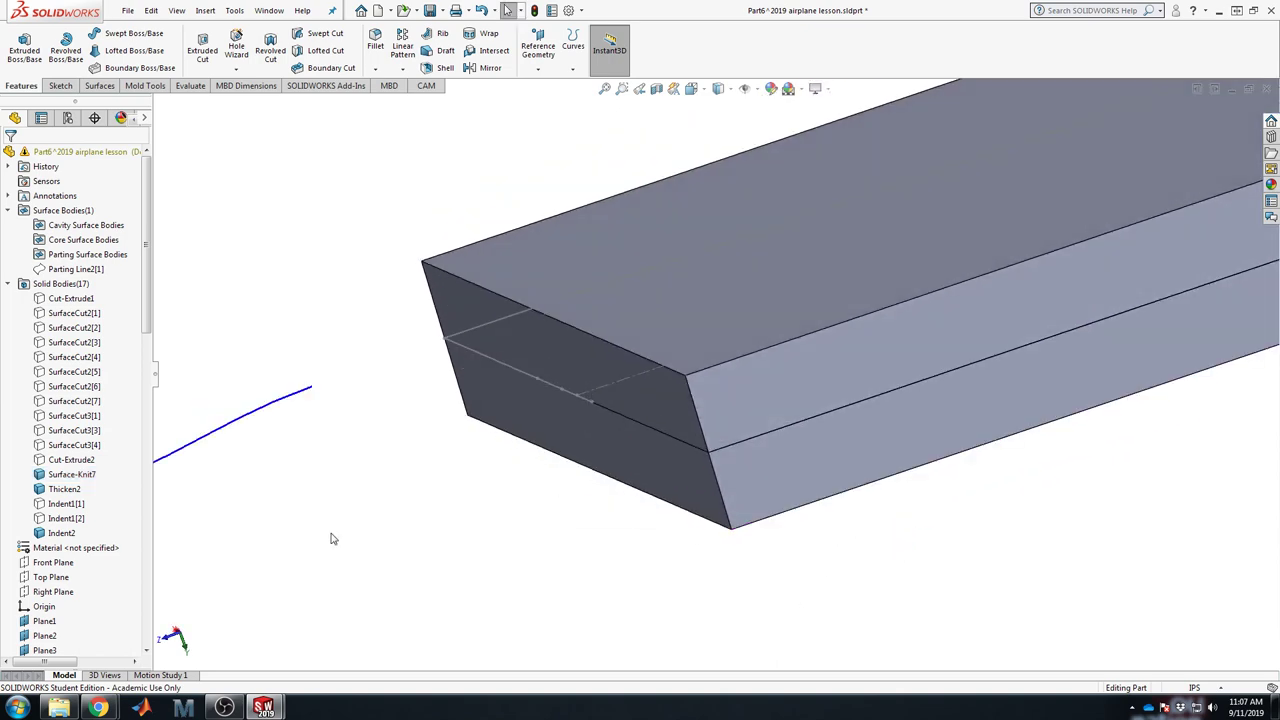
click(64, 489)
right_click(66, 490)
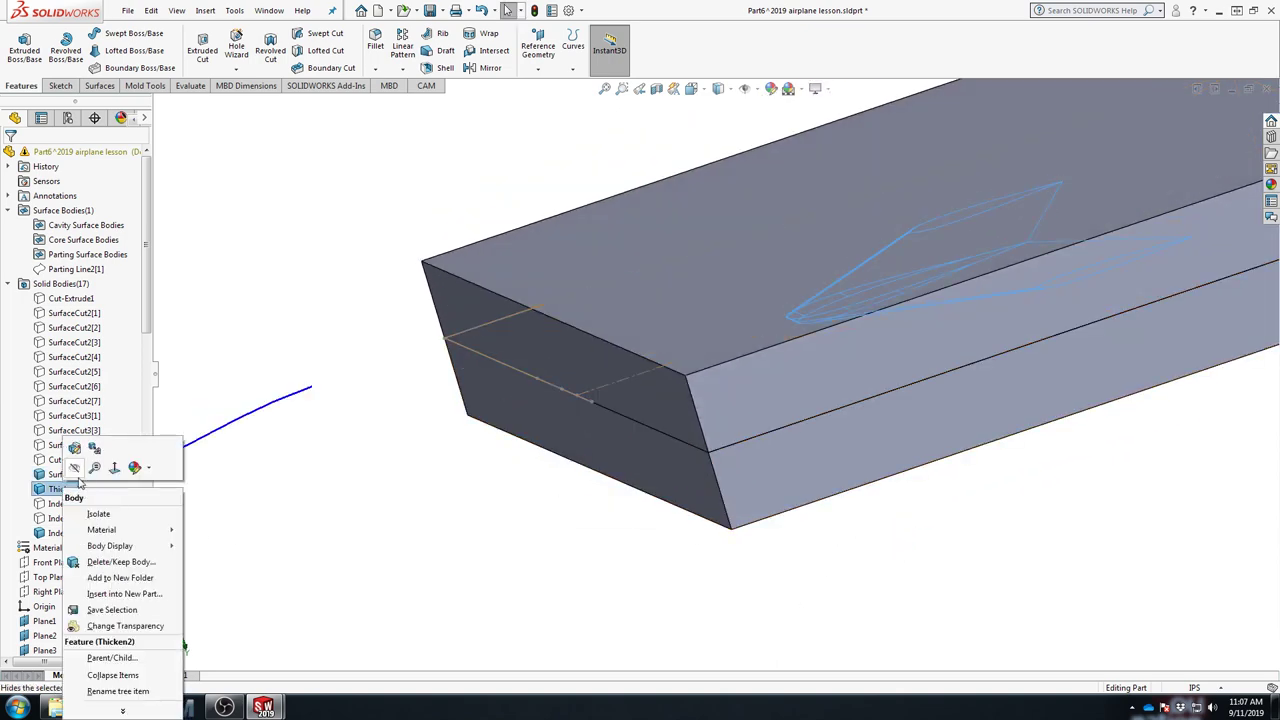
click(76, 477)
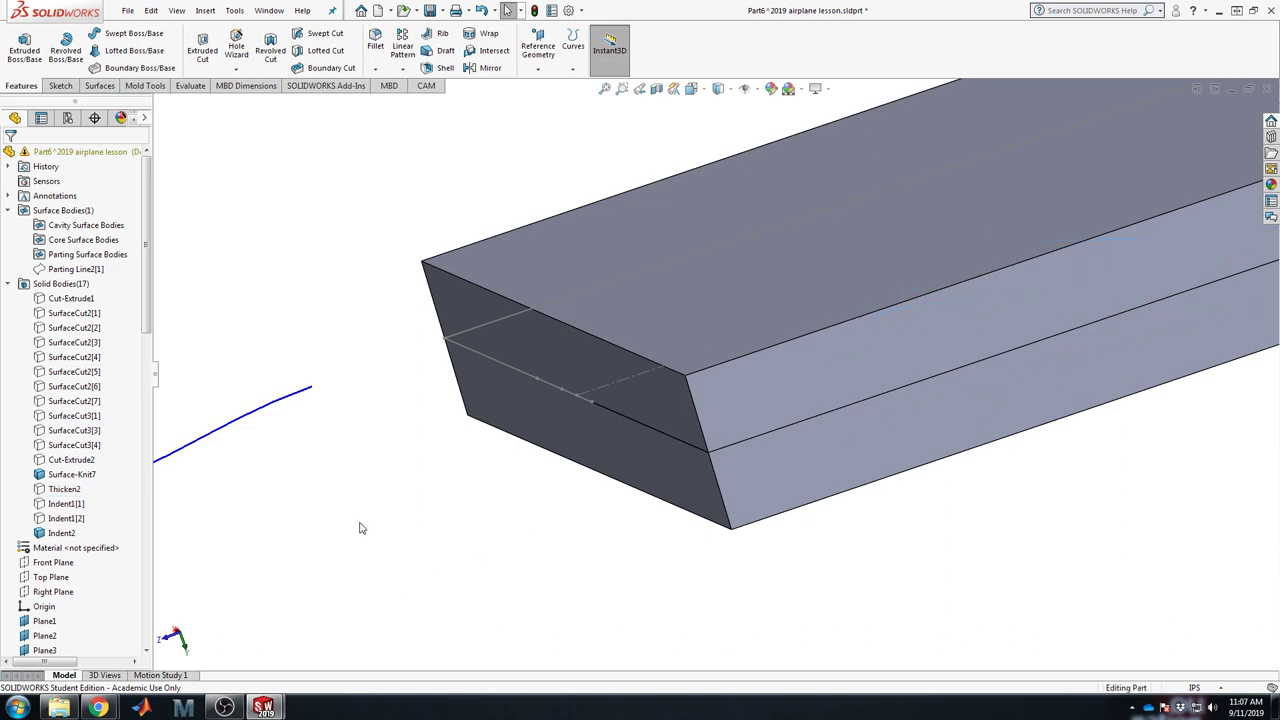
click(64, 476)
scroll(863, 509, up, 1)
middle_drag(863, 509, 909, 531)
scroll(834, 410, down, 2)
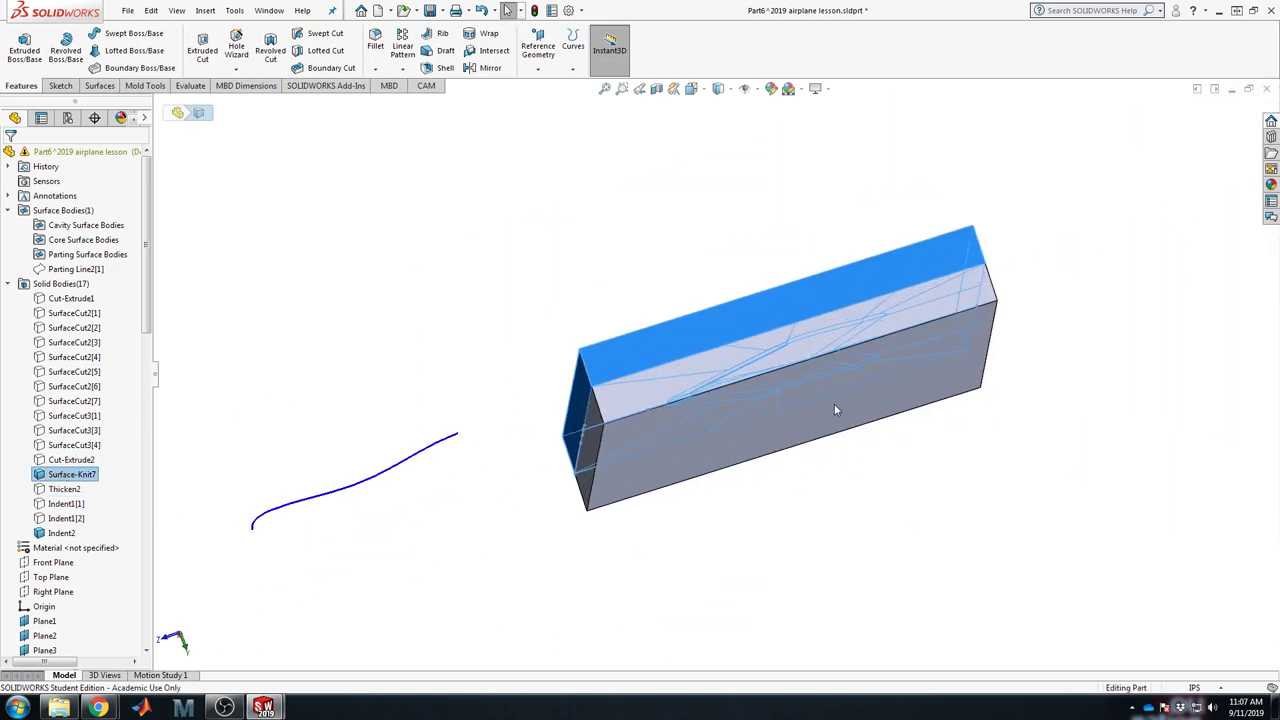
click(55, 534)
click(52, 476)
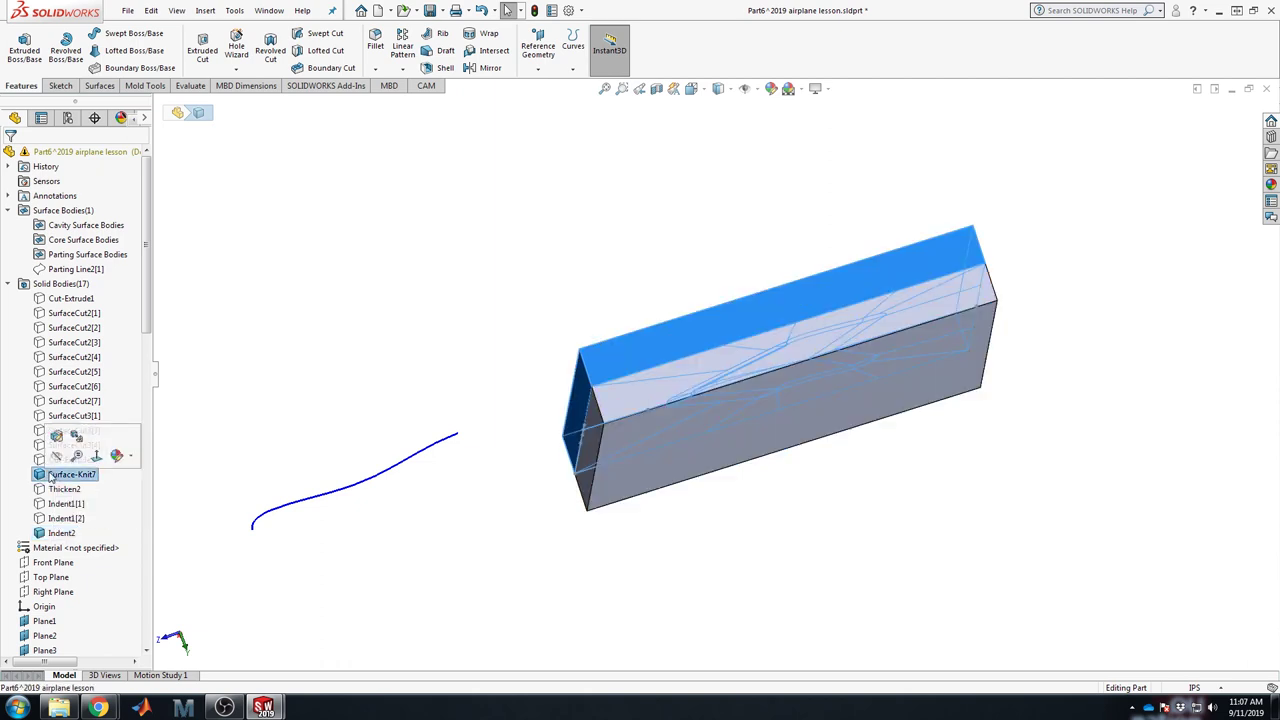
right_click(58, 476)
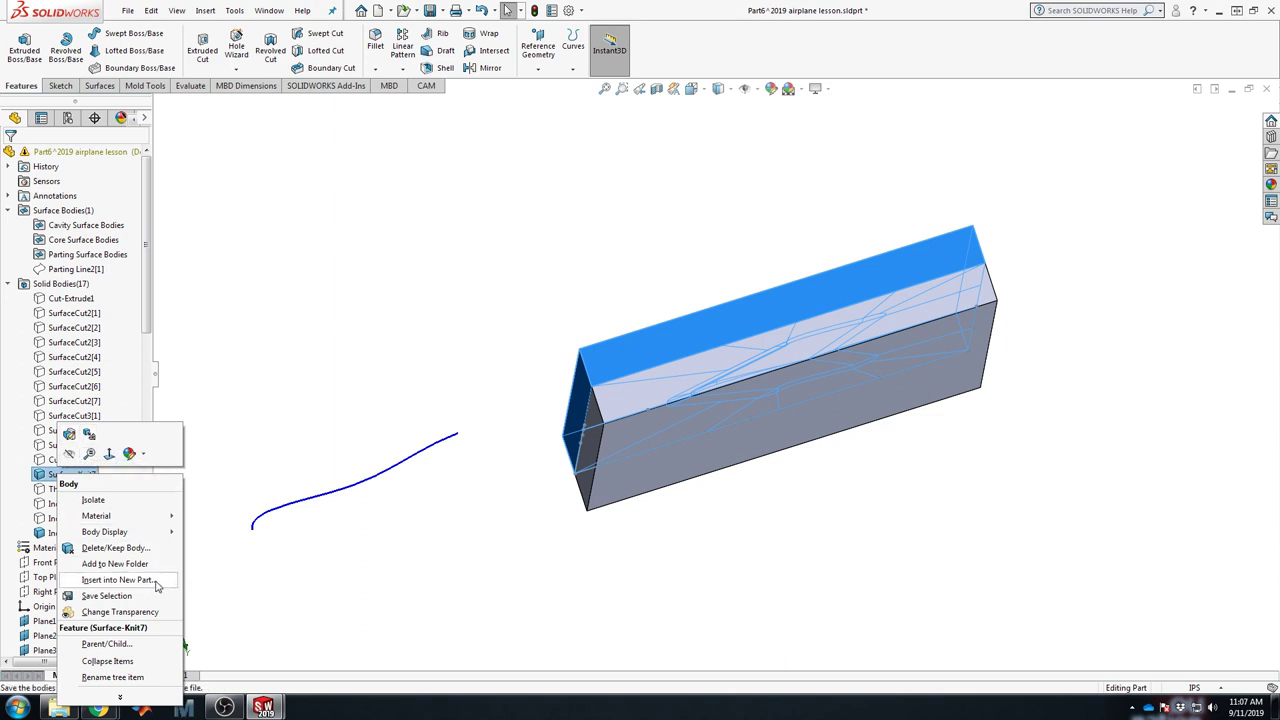
click(118, 580)
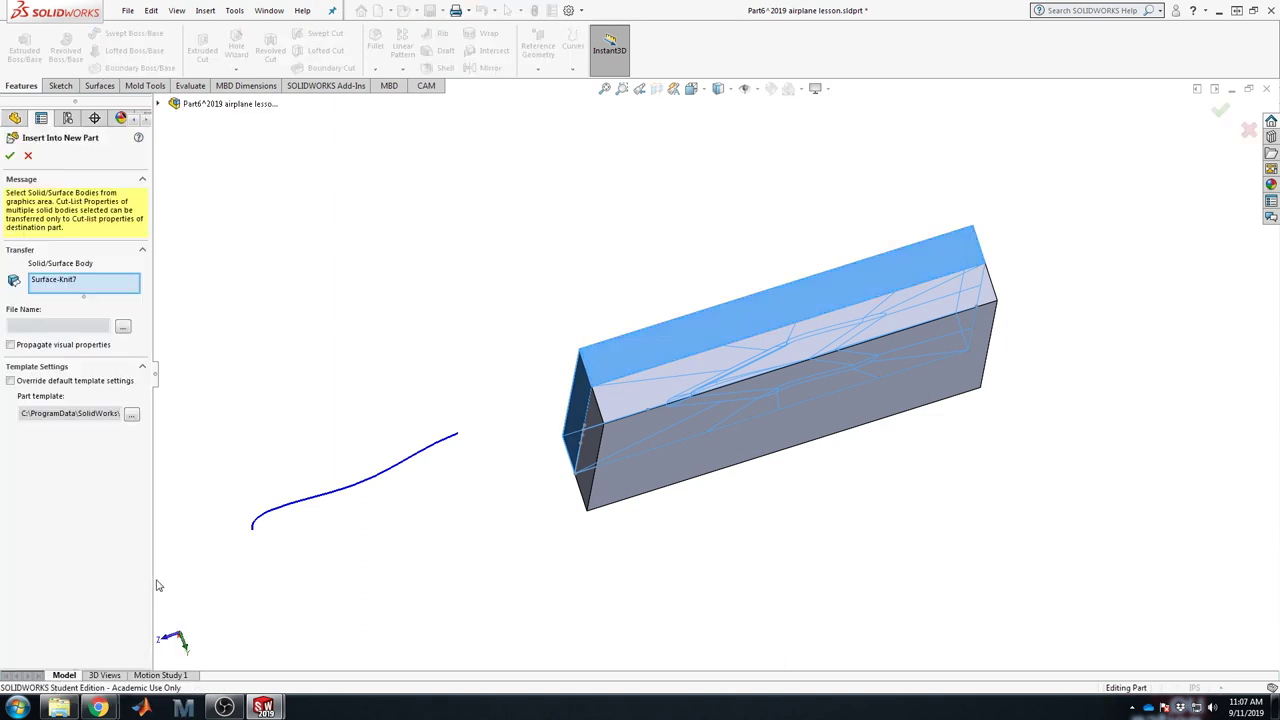
click(27, 157)
Step: Hide the Surface-Knit7 body and inspect the airplane cavity and parting faces of the Indent2 block
mouse_move(620, 288)
middle_down()
mouse_move(806, 443)
mouse_move(803, 474)
mouse_move(857, 464)
mouse_move(643, 343)
mouse_move(703, 250)
middle_up()
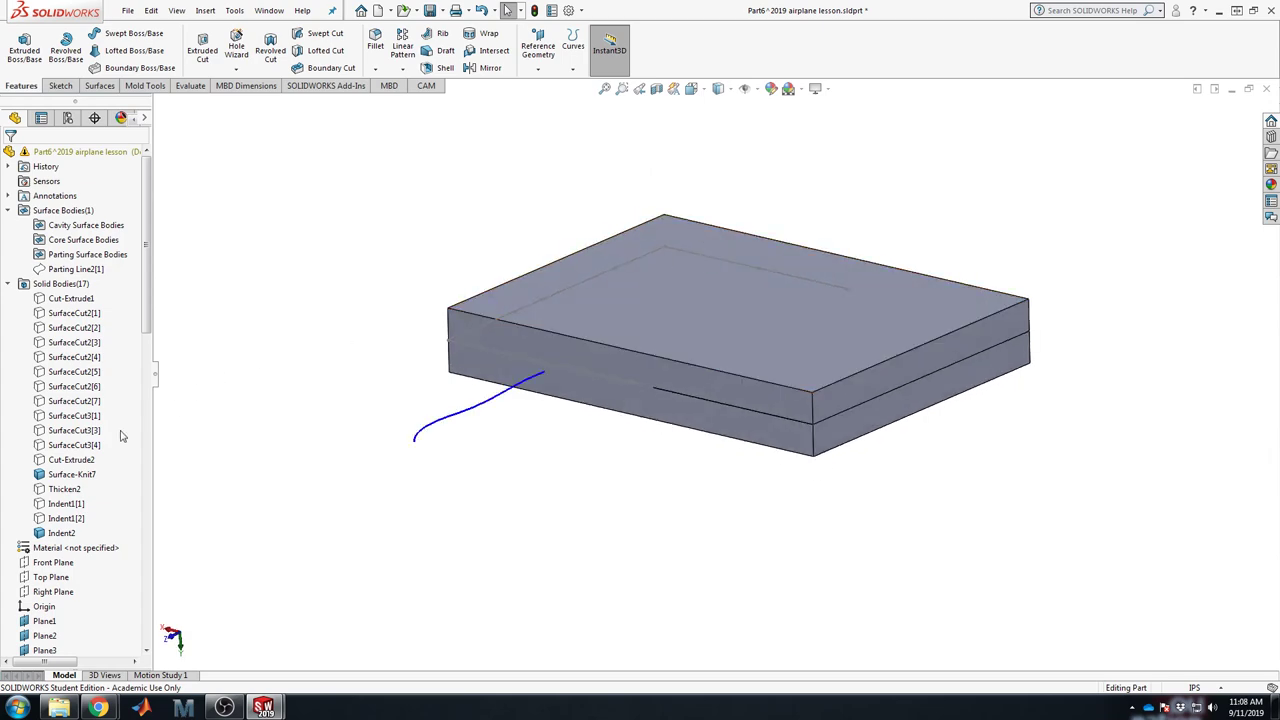
right_click(75, 474)
click(109, 458)
click(297, 442)
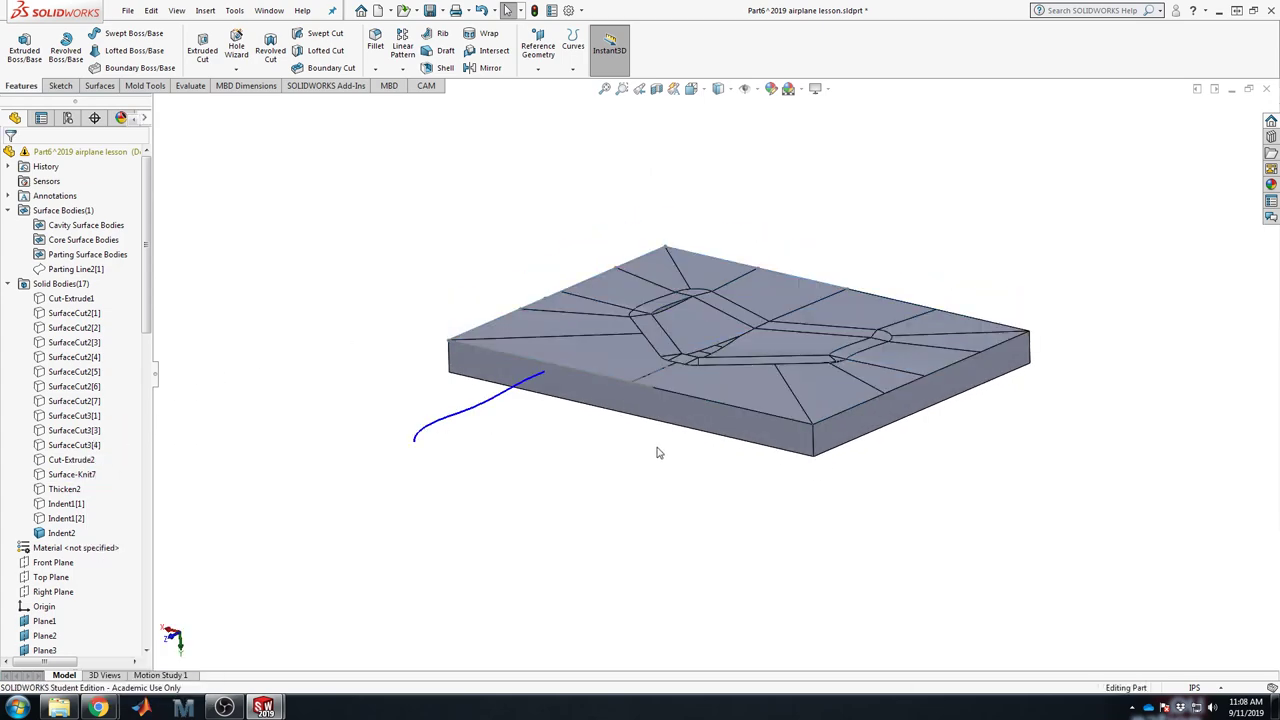
middle_drag(894, 374, 790, 441)
scroll(763, 440, down, 5)
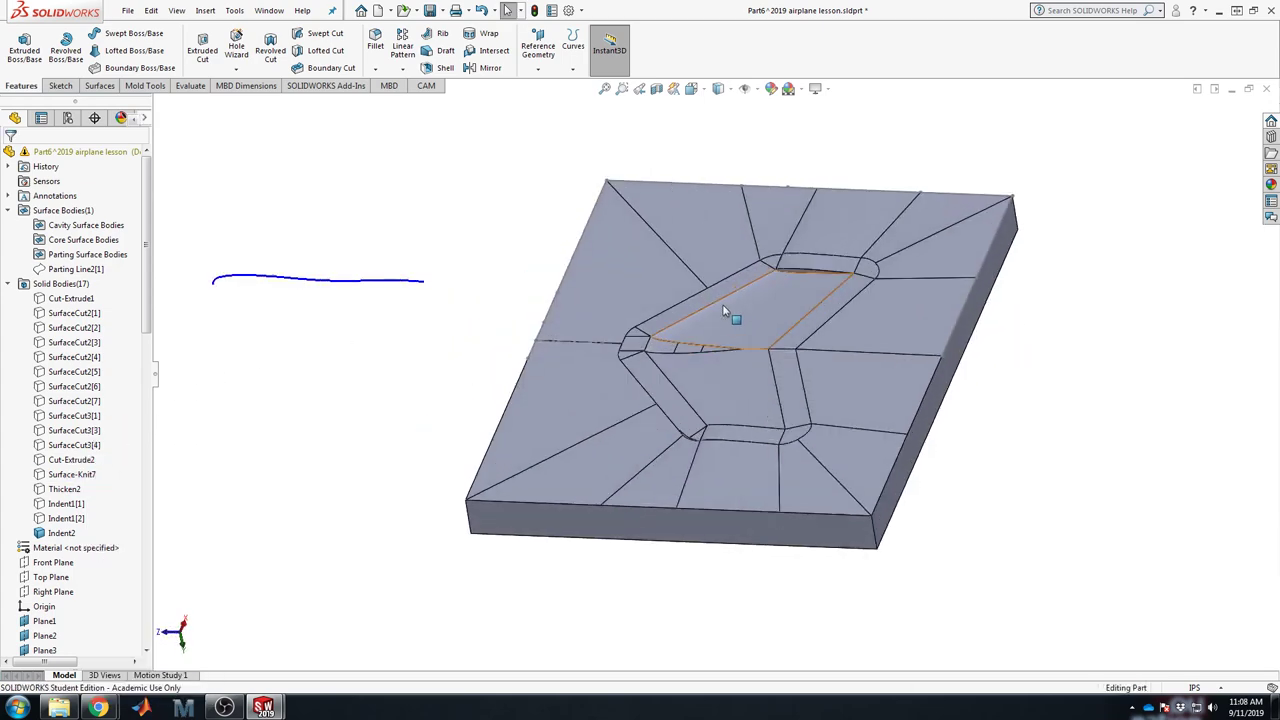
scroll(731, 453, up, 5)
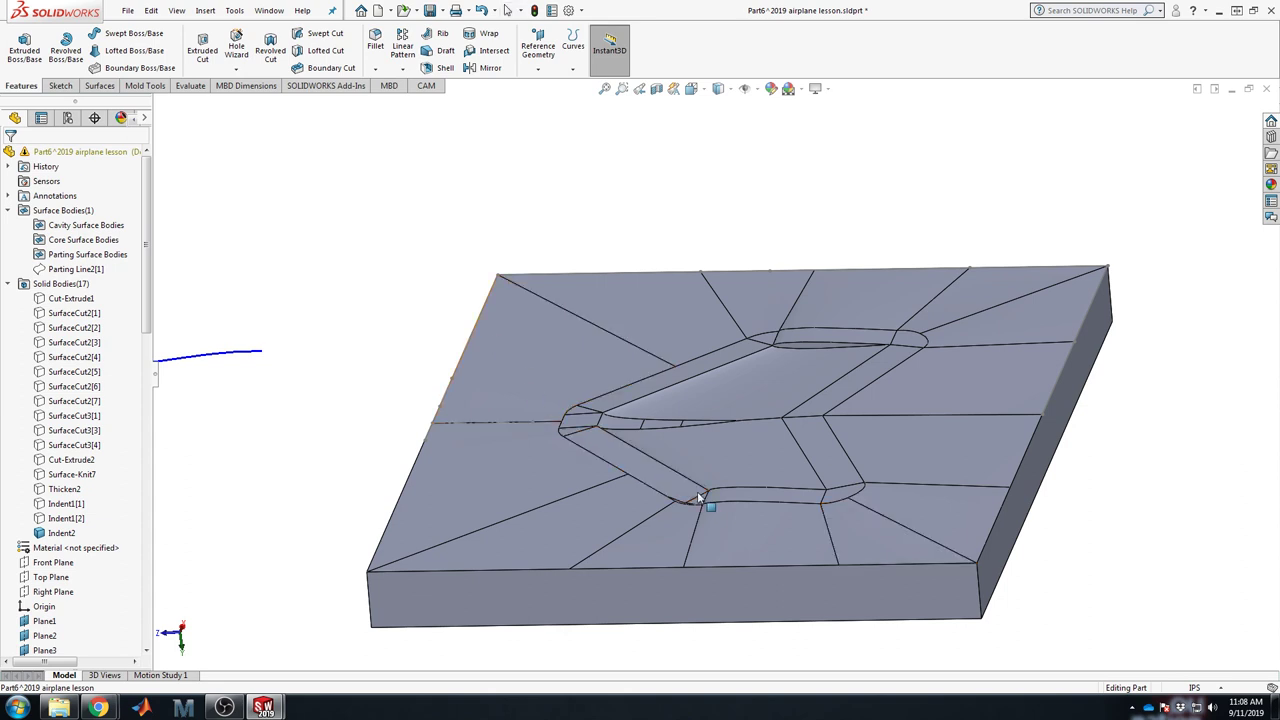
middle_drag(697, 491, 712, 456)
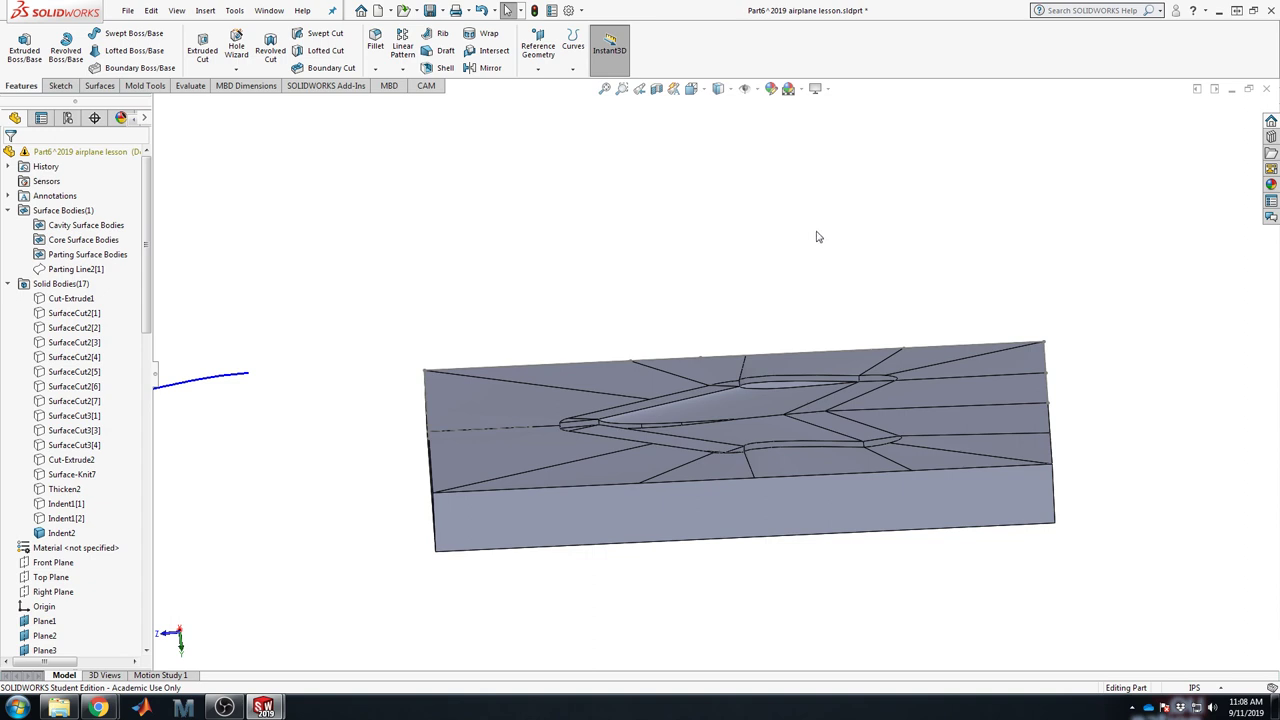
Step: Create a new part document and give its graphics area a plain white background
key(ctrl+n)
double_click(309, 300)
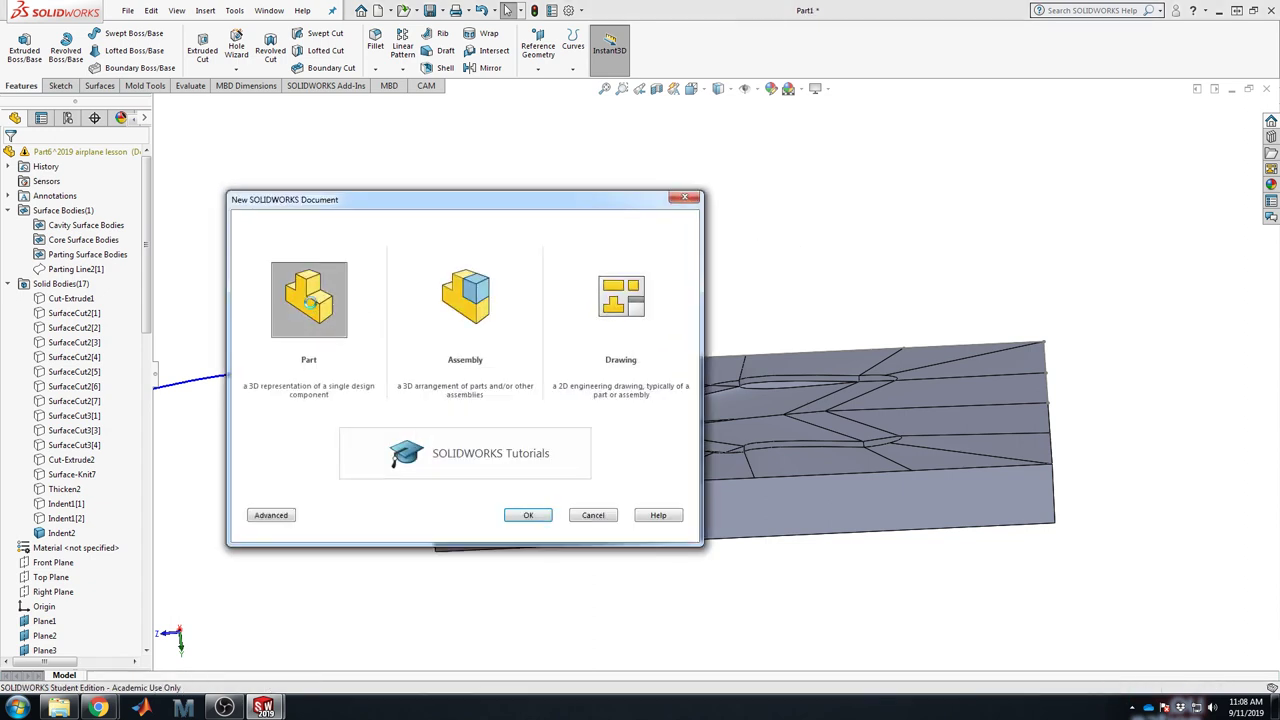
click(801, 90)
click(830, 123)
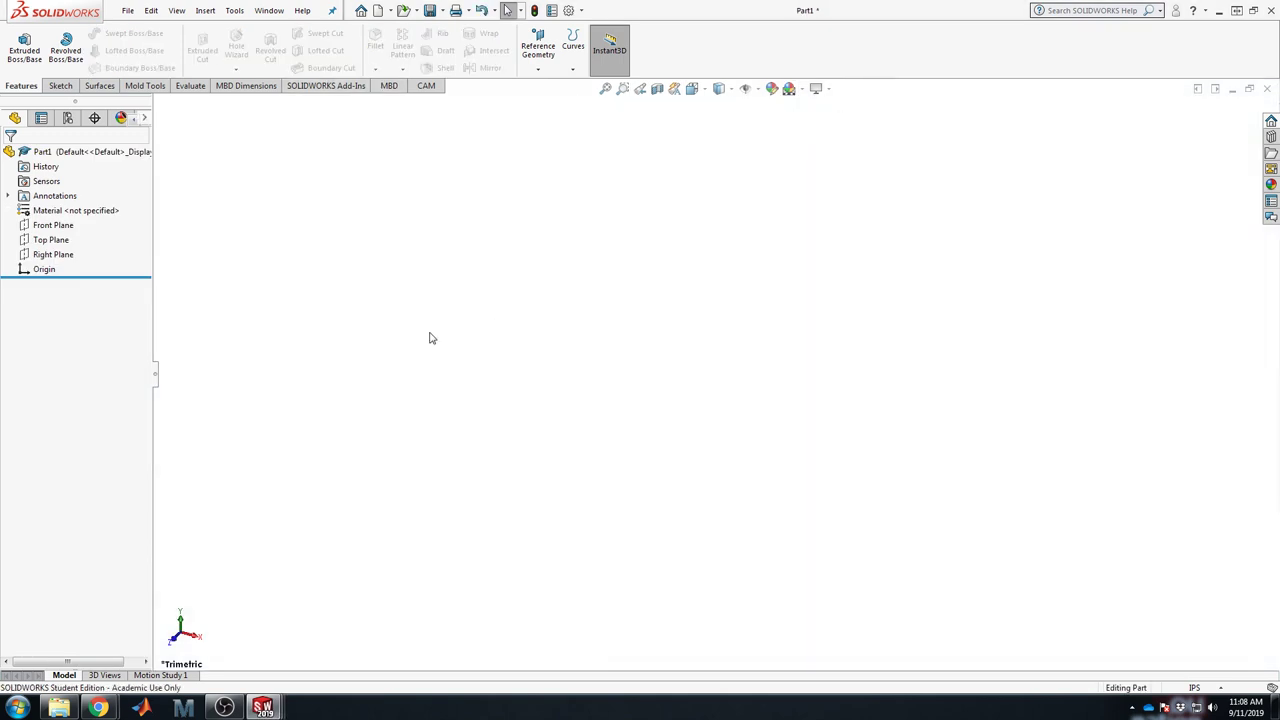
click(48, 240)
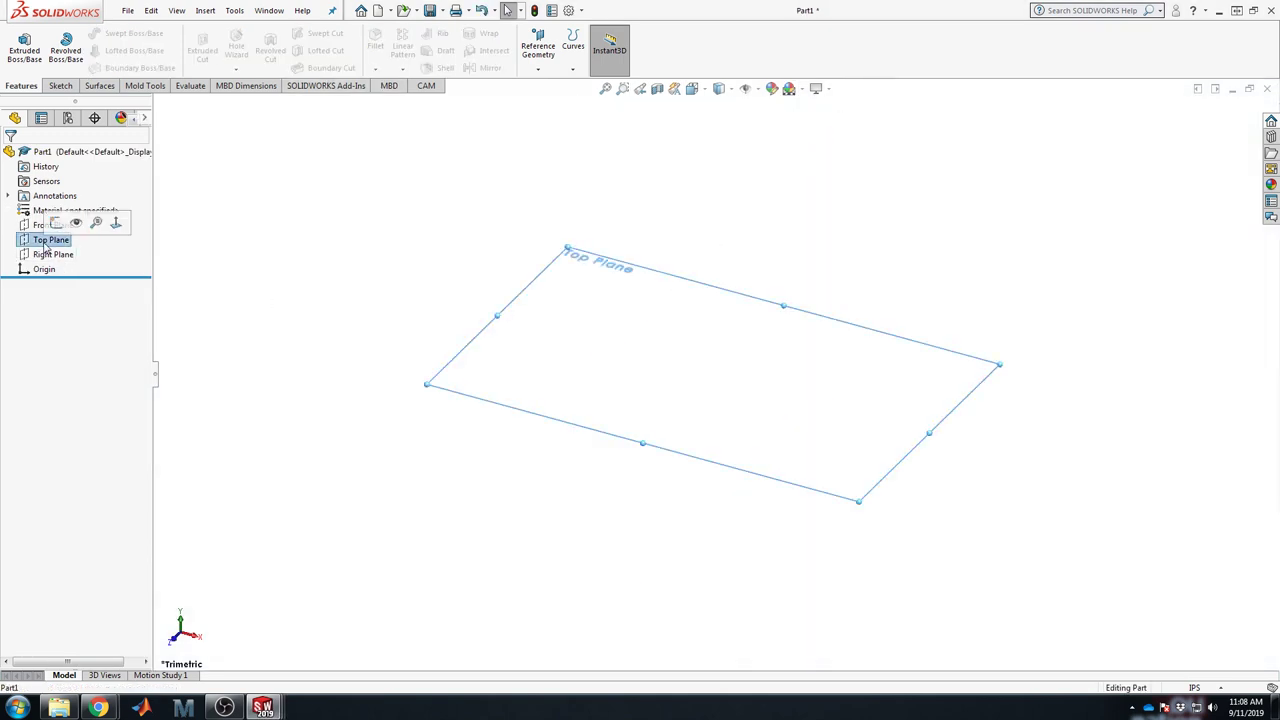
click(59, 86)
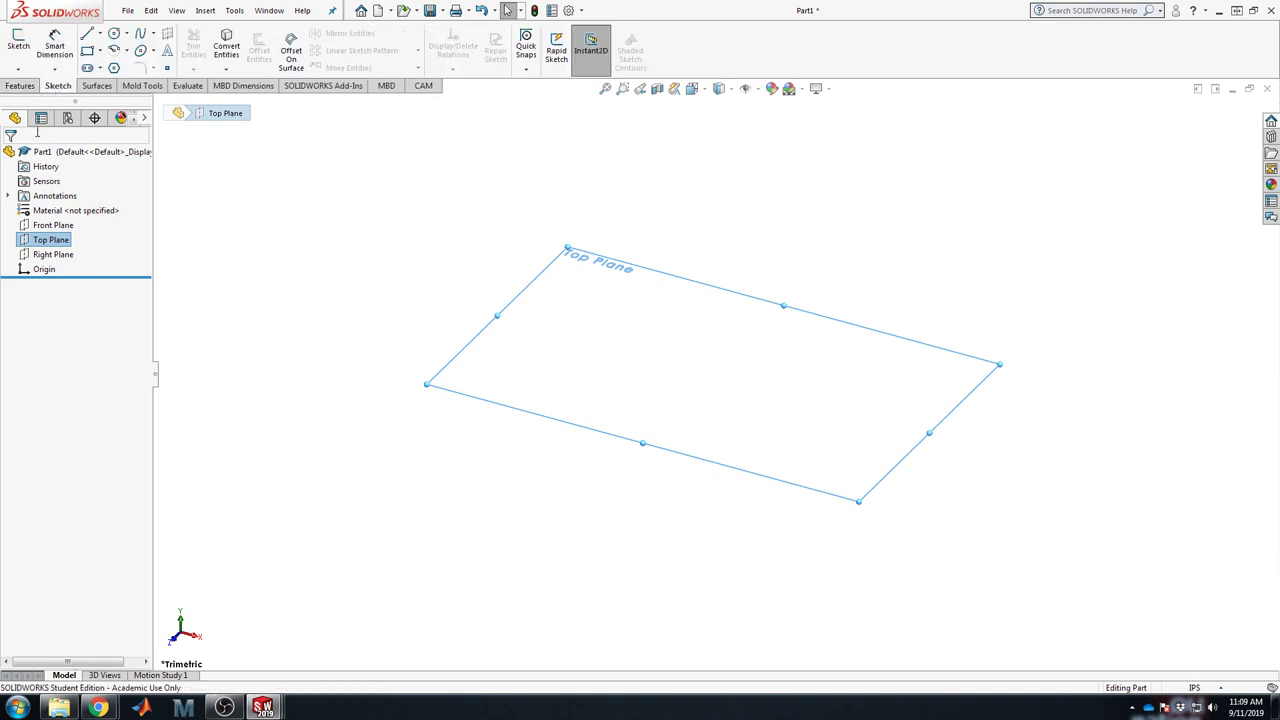
click(20, 56)
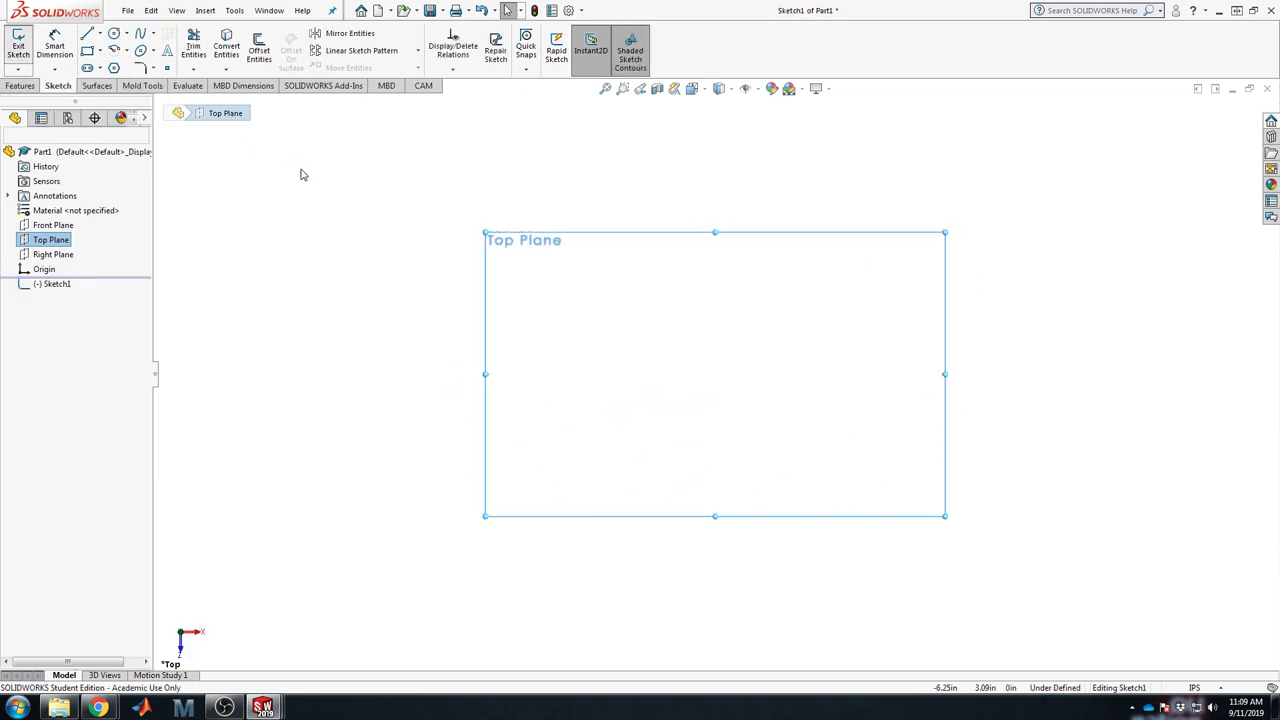
click(53, 254)
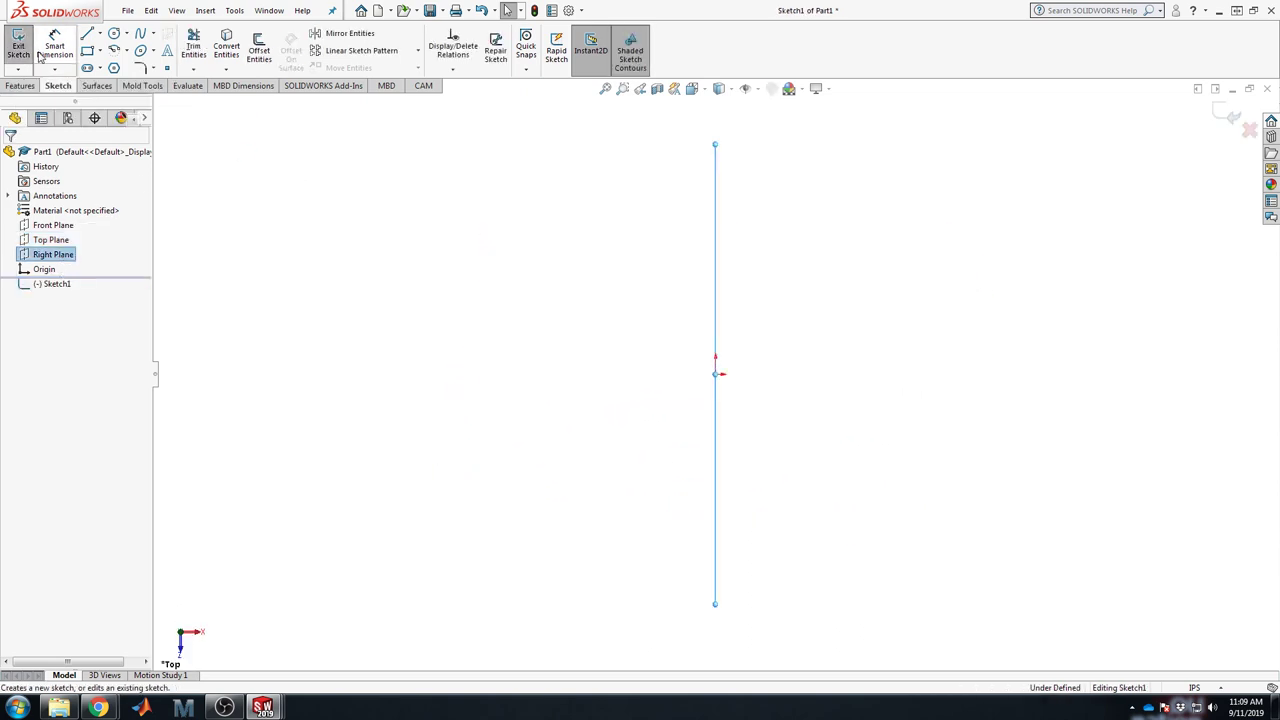
click(1250, 131)
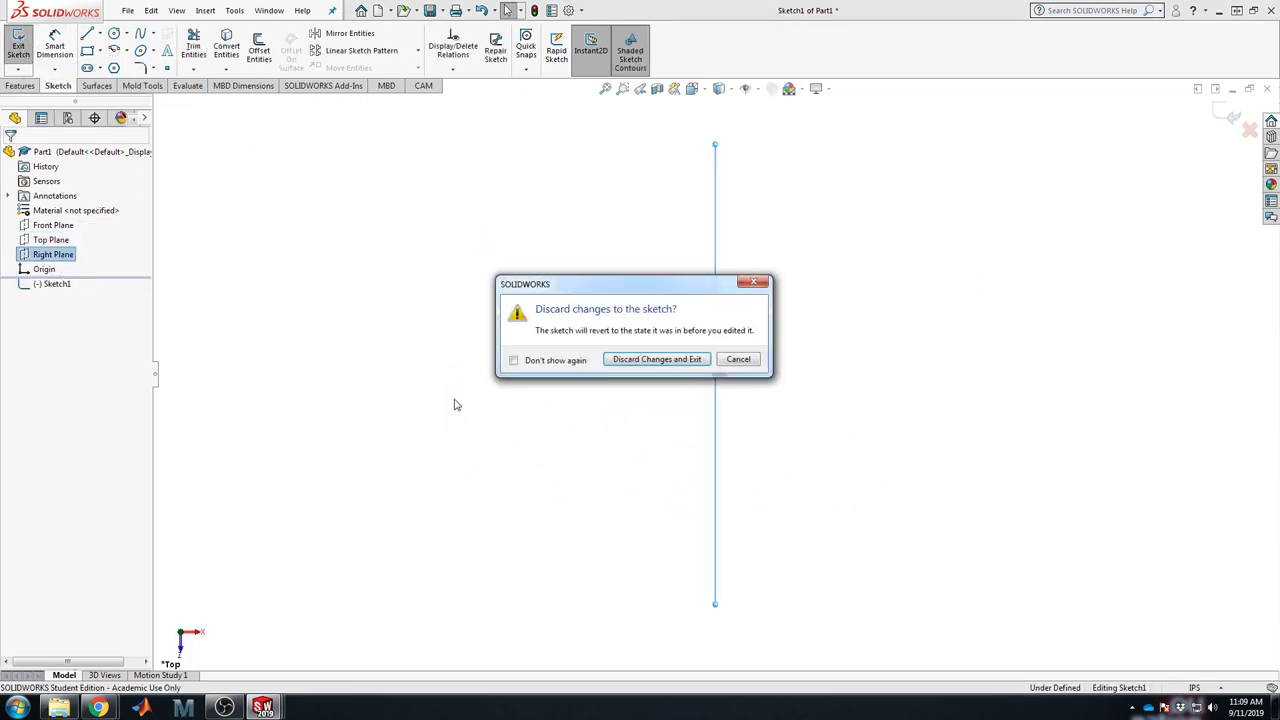
click(665, 364)
Step: Start a sketch on the Right Plane and load the E423.SLDBLK airfoil block from the Desktop for insertion
click(53, 254)
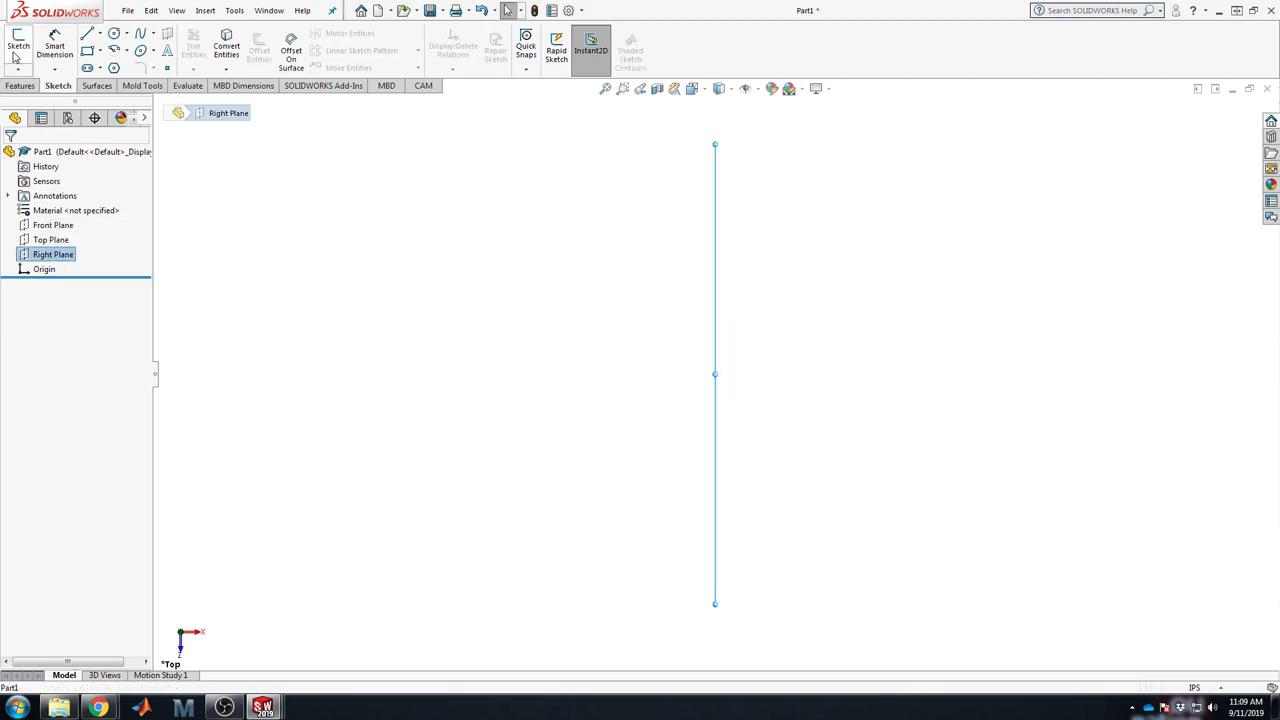
click(18, 46)
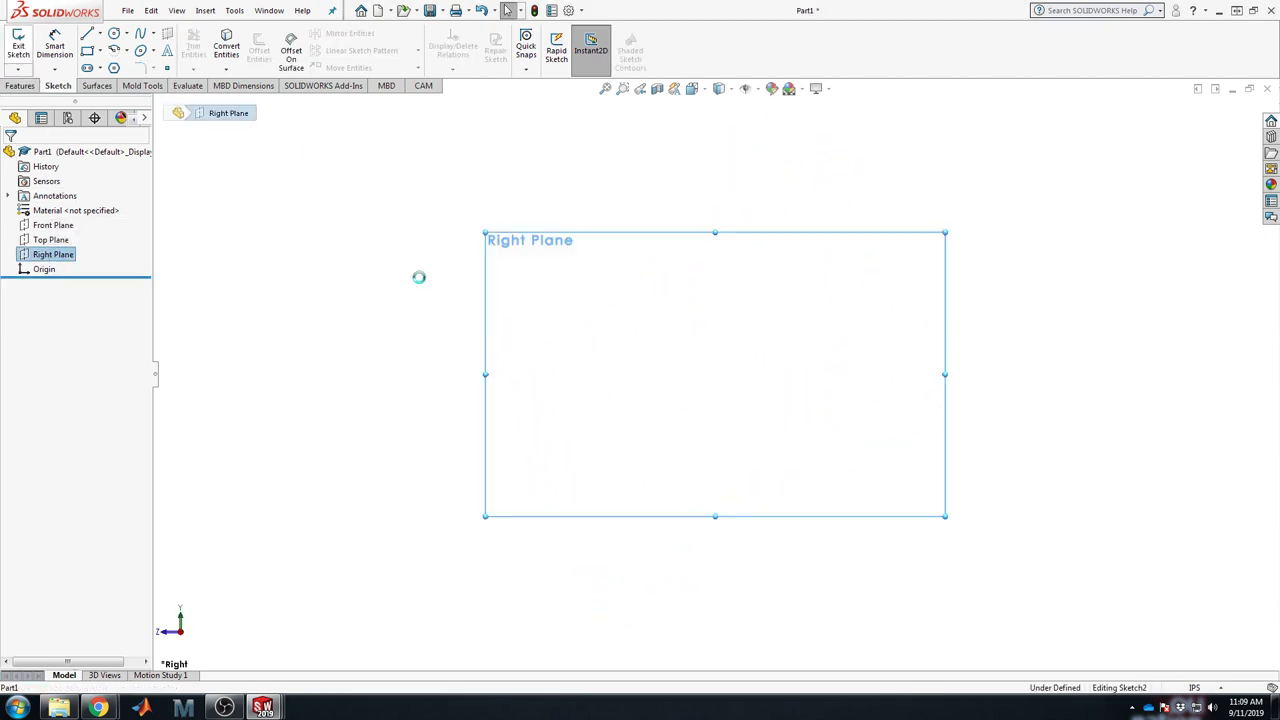
click(205, 10)
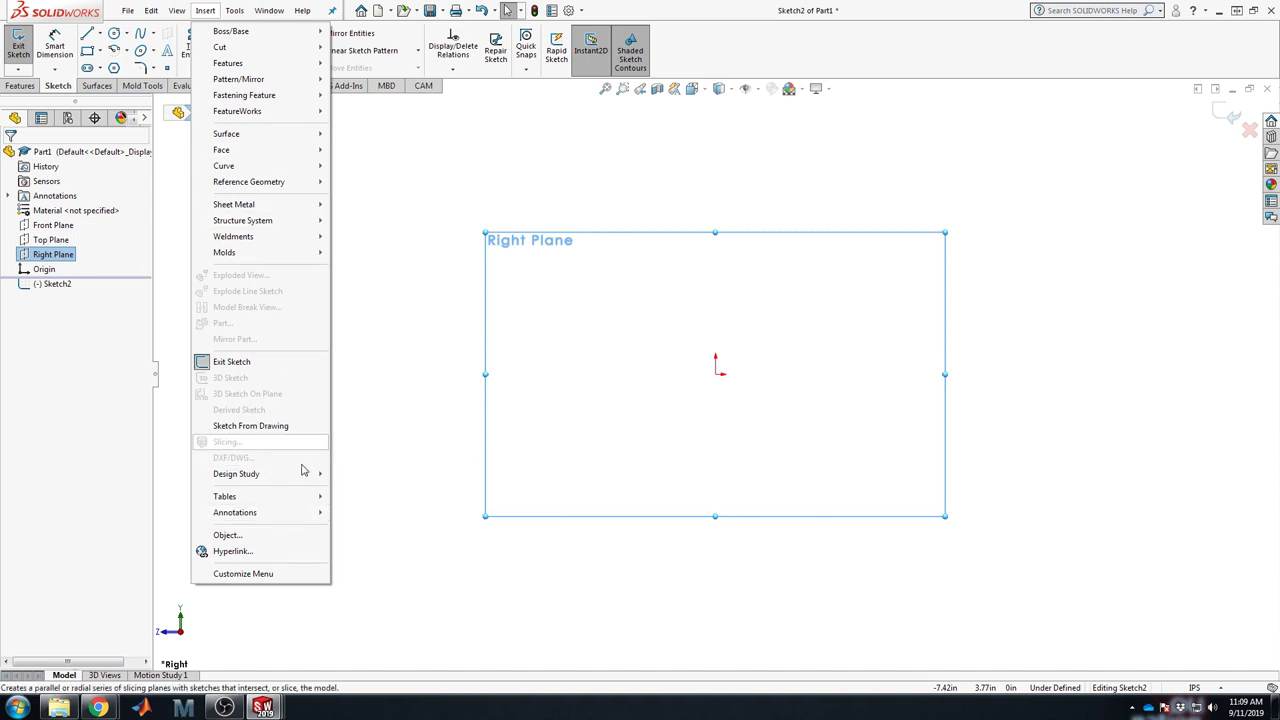
mouse_move(234, 10)
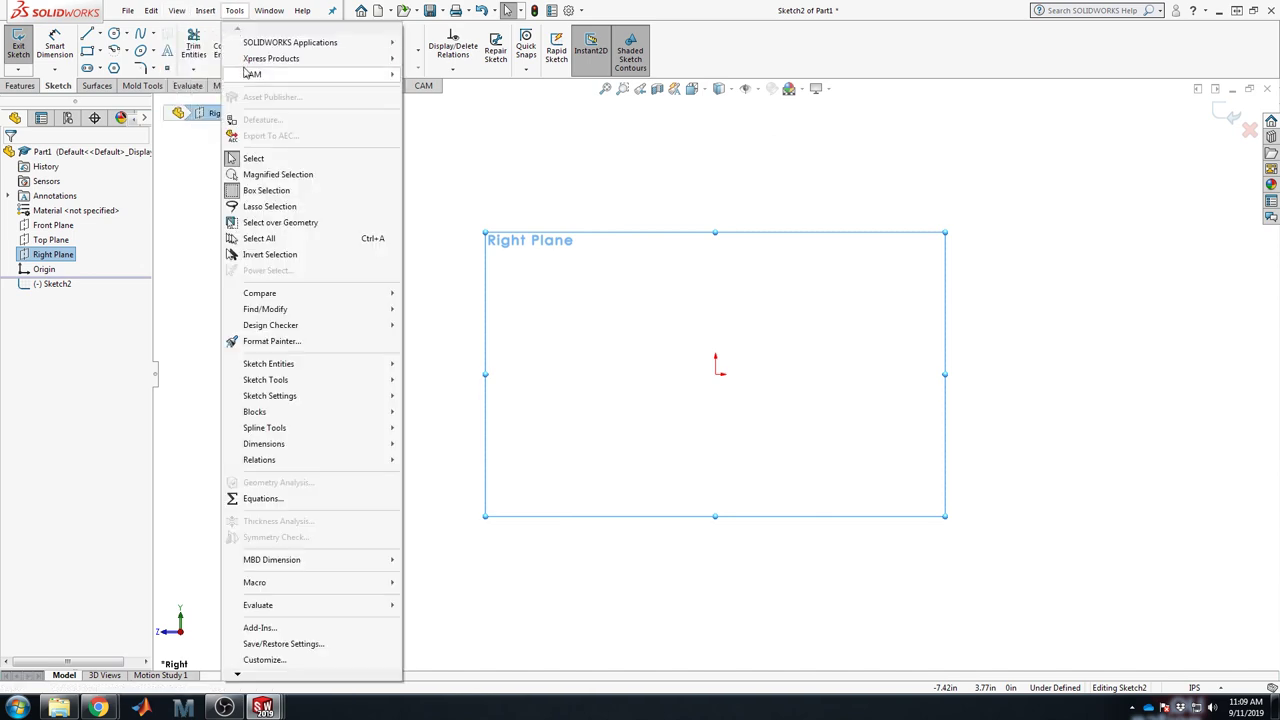
mouse_move(376, 413)
click(432, 444)
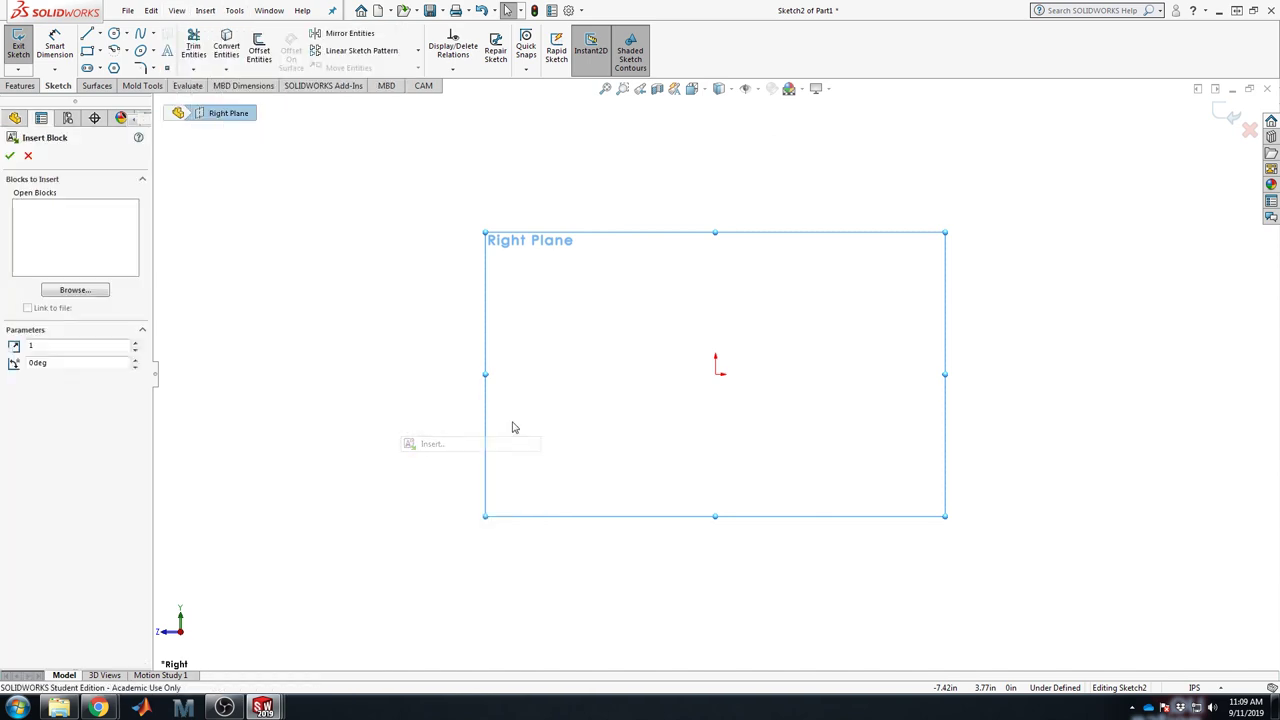
click(66, 291)
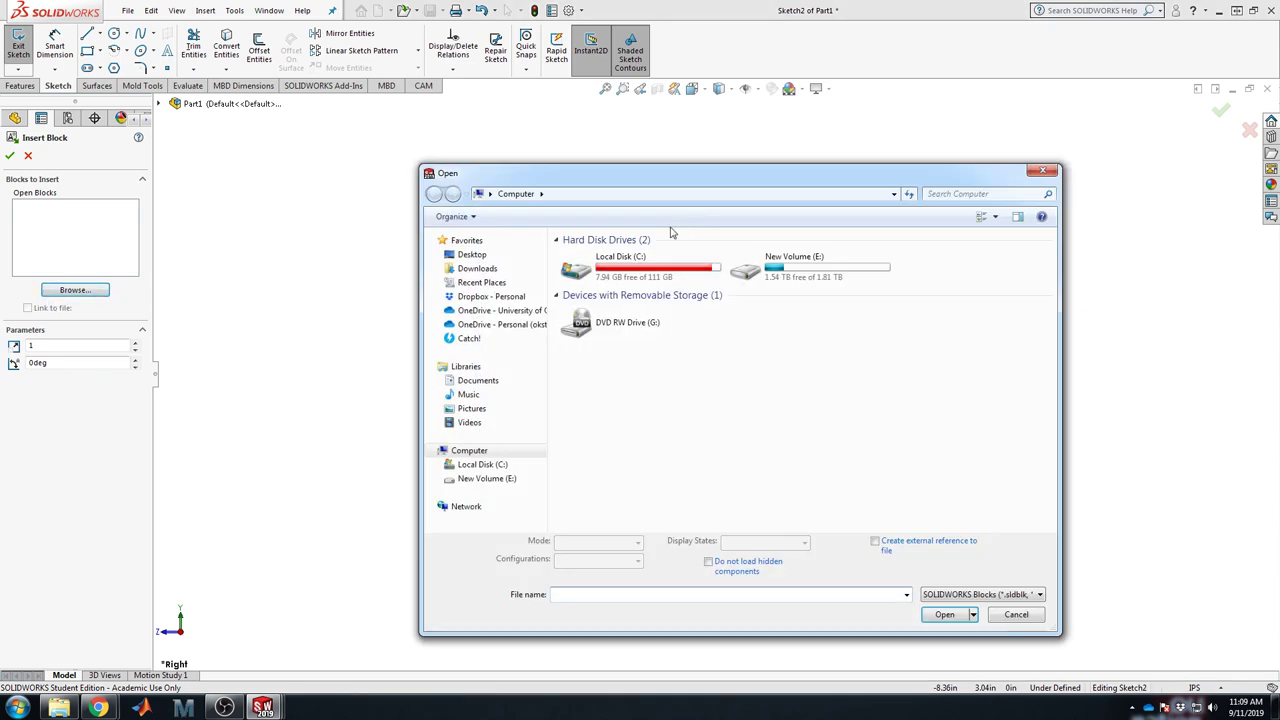
click(474, 256)
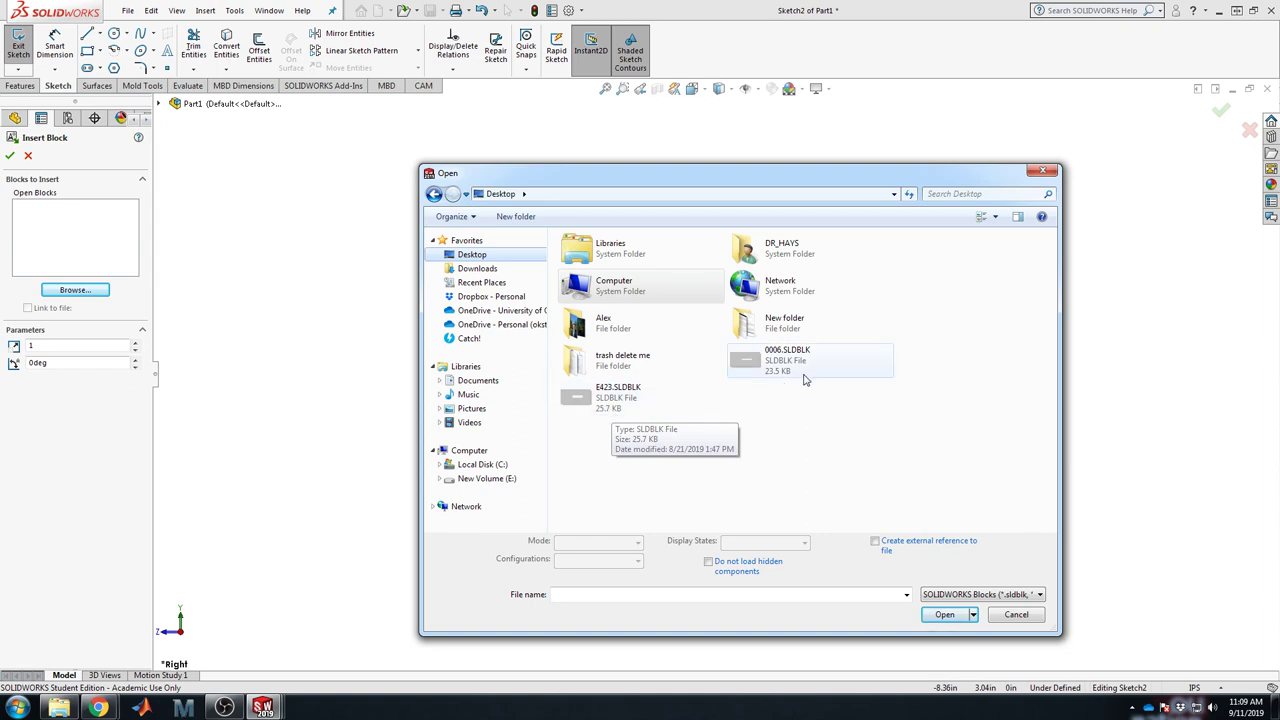
double_click(598, 400)
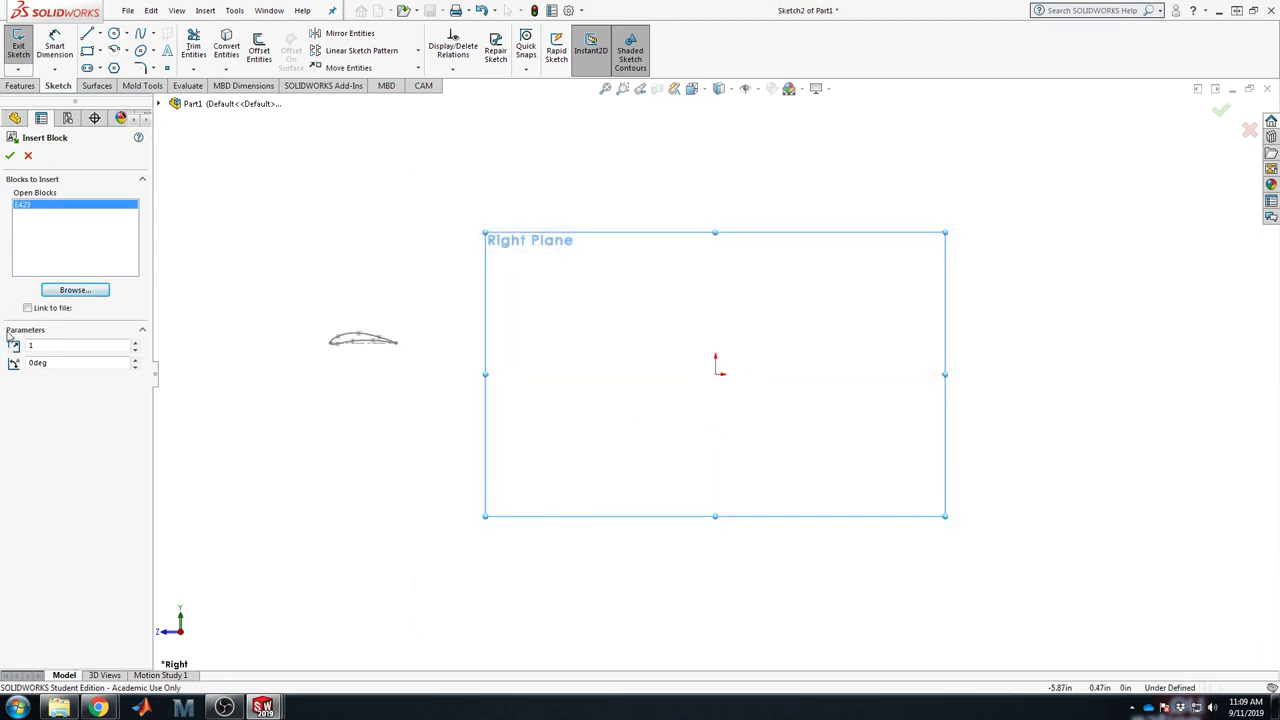
Step: Set the block scale to 12 and place the E423 airfoil with its leading edge at the sketch origin
click(85, 345)
text(12)
click(50, 362)
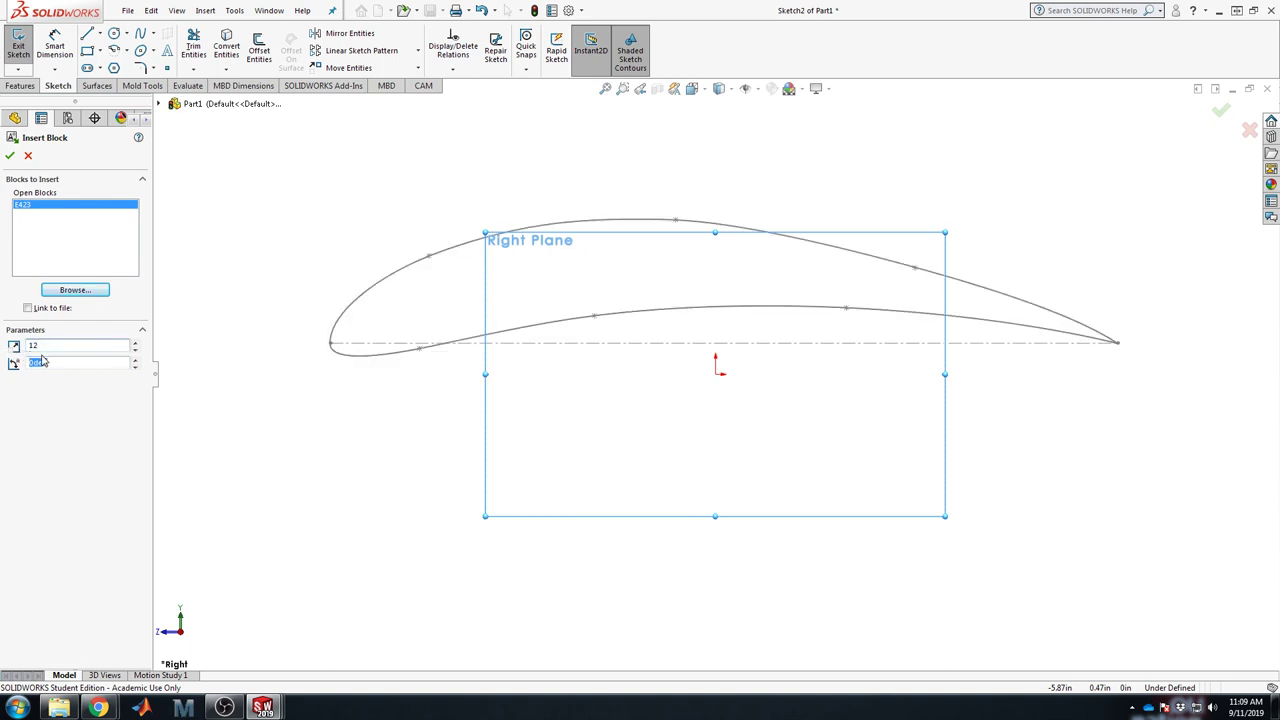
scroll(714, 390, up, 3)
scroll(737, 371, down, 2)
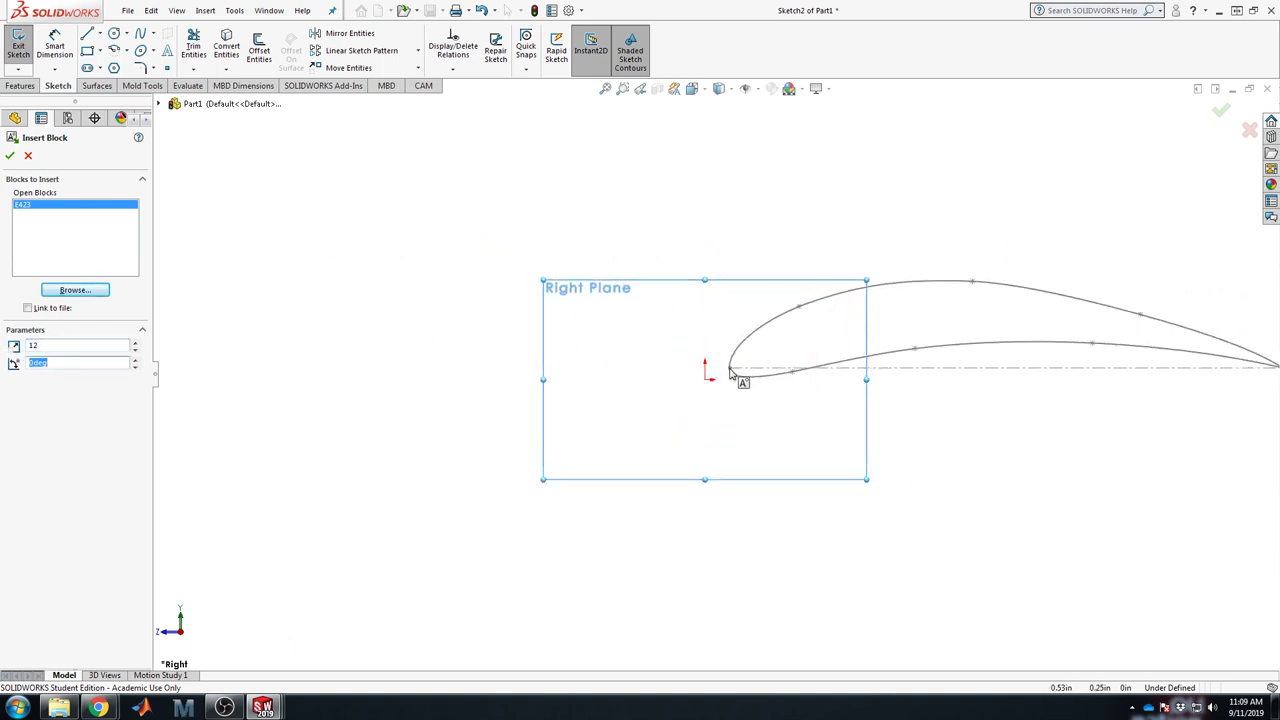
scroll(835, 390, up, 2)
scroll(749, 374, up, 2)
scroll(651, 371, down, 4)
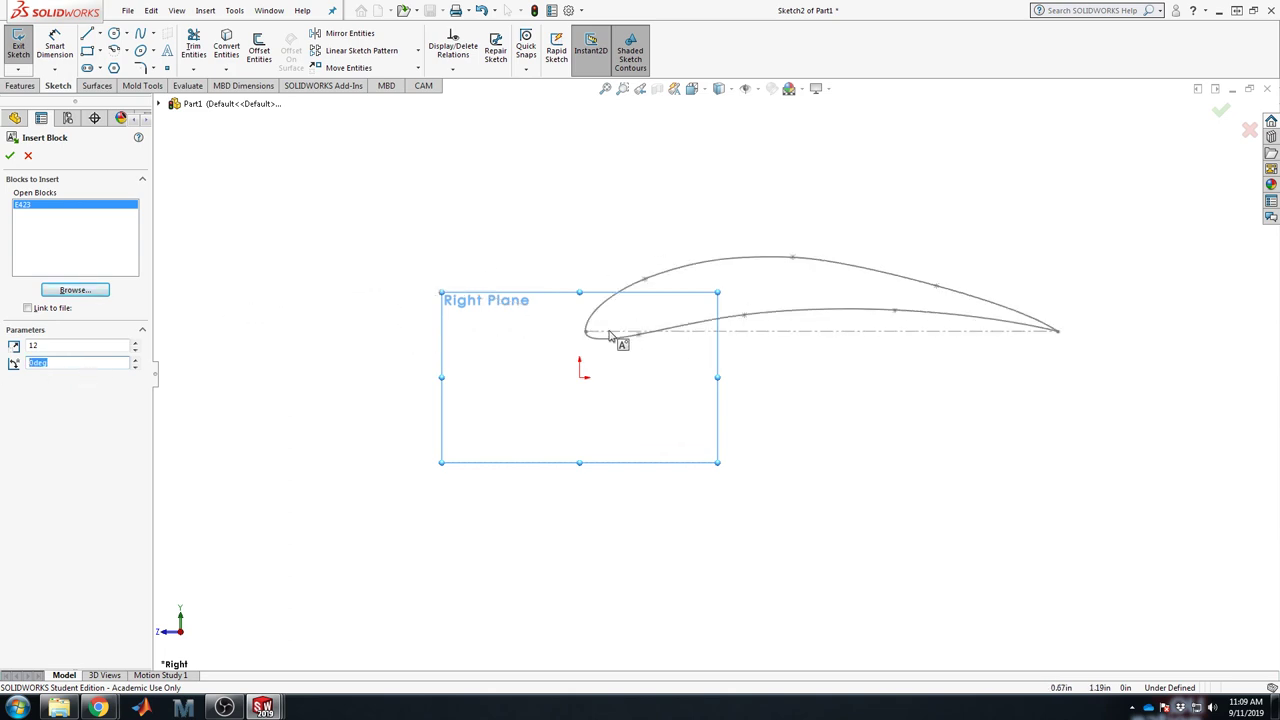
click(583, 386)
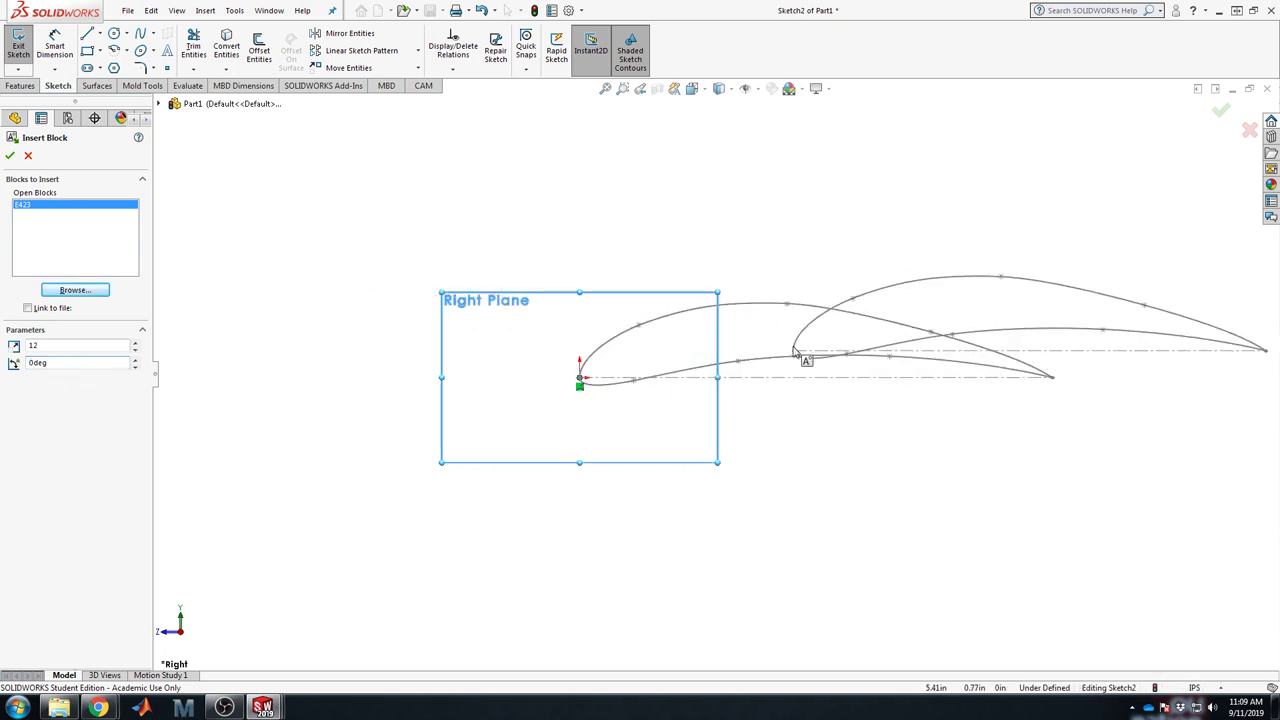
Step: Close the sketch with the single E423 airfoil and extrude it blind to a depth of 72 in
key(Escape)
key(z)
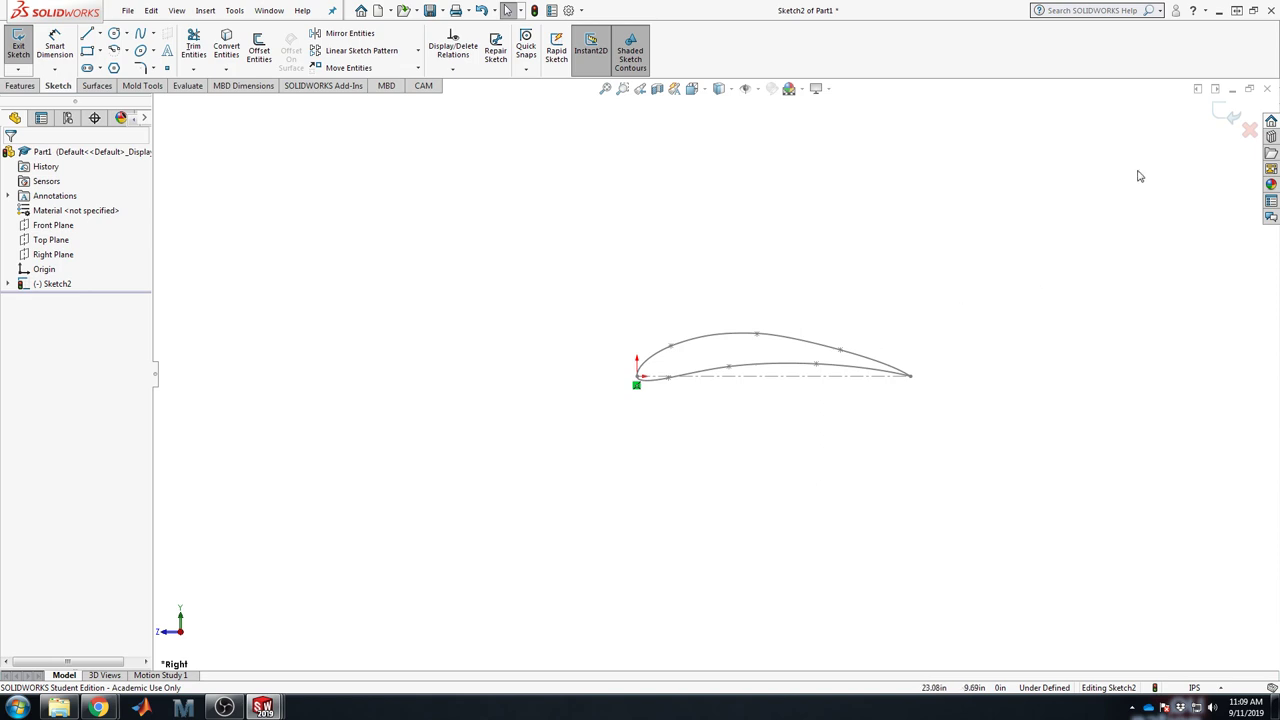
click(1226, 112)
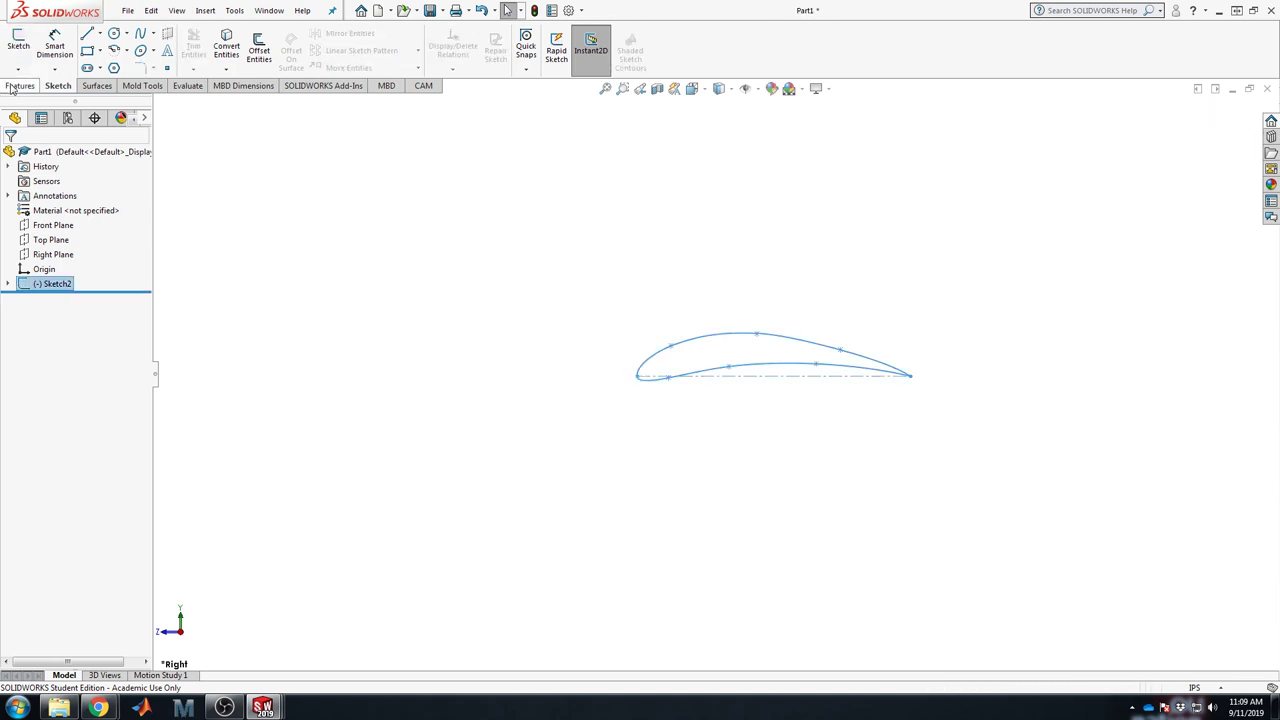
click(20, 85)
click(24, 45)
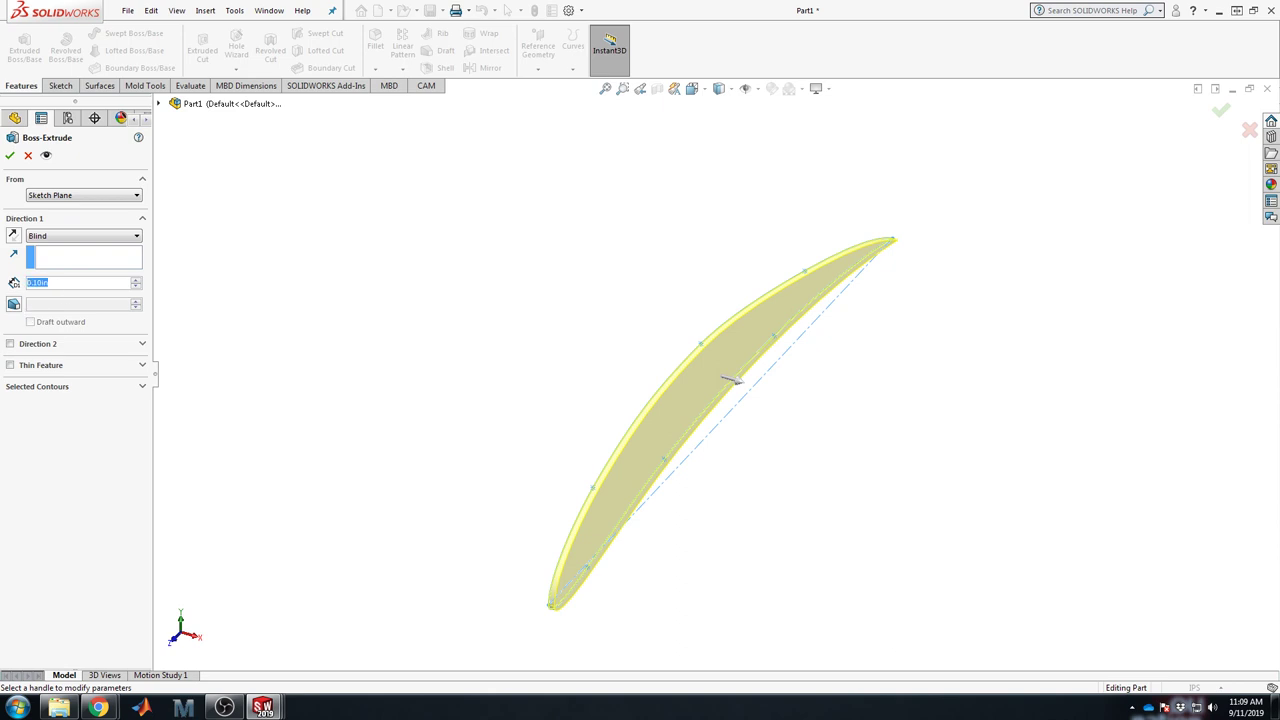
text(720)
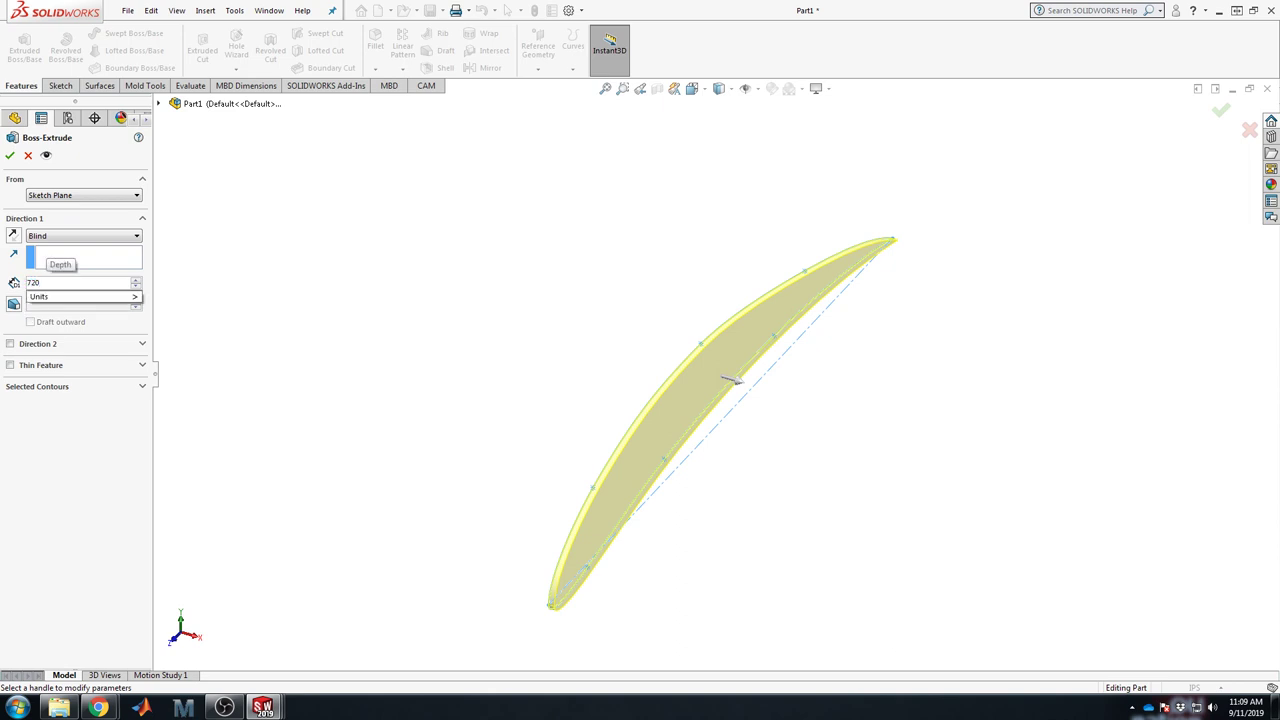
key(Return)
scroll(834, 466, up, 10)
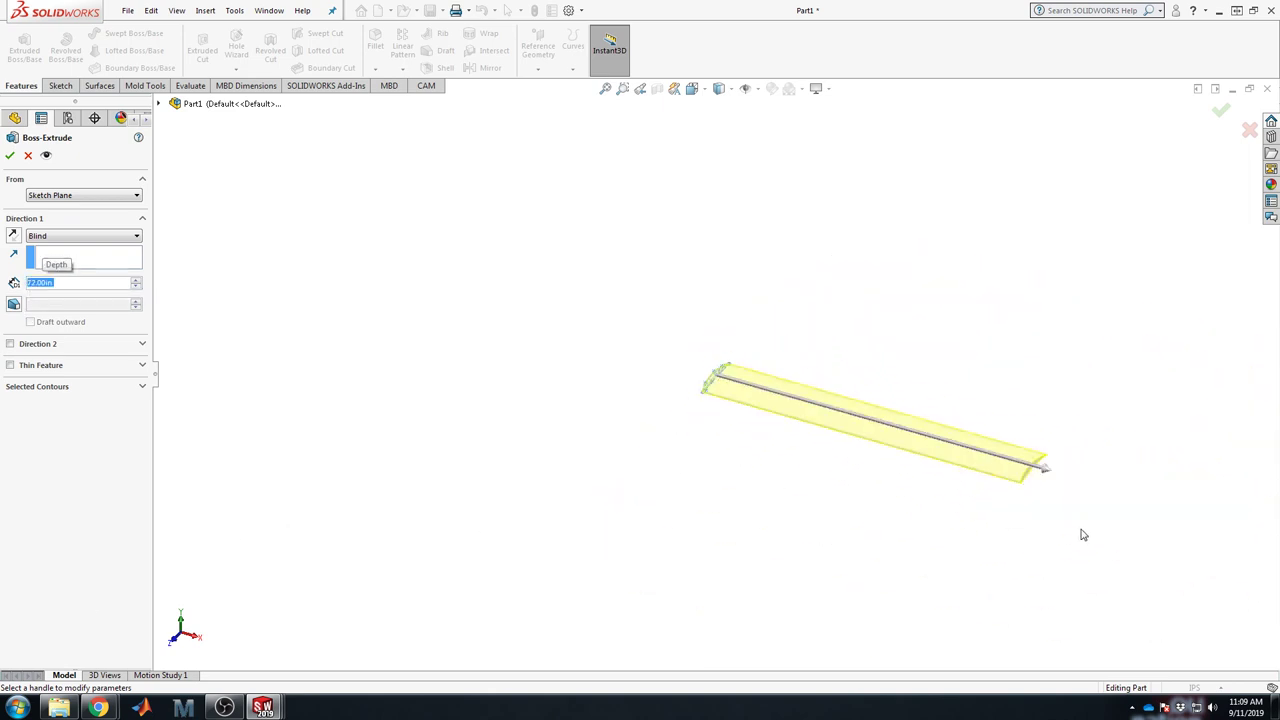
click(11, 155)
Step: Start a sketch on the Right Plane and draw a horizontal line about 6 in long outward from the airfoil's leading edge
middle_drag(449, 346, 440, 245)
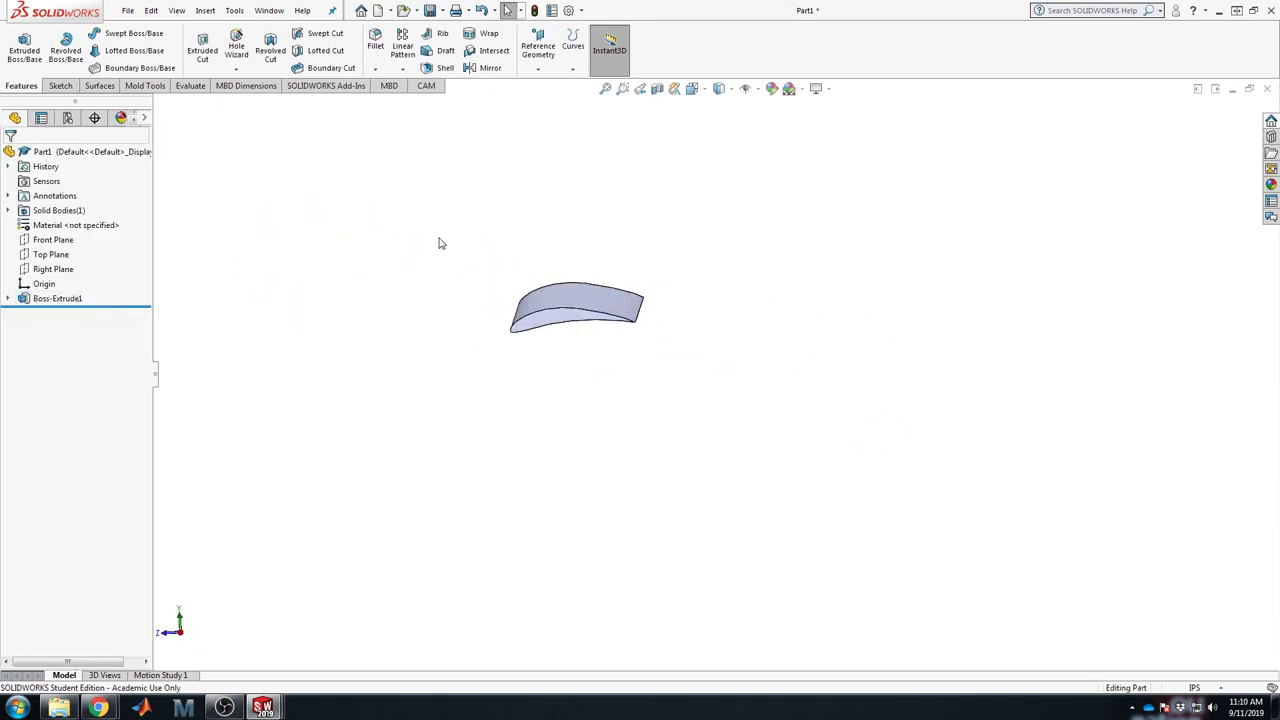
click(50, 269)
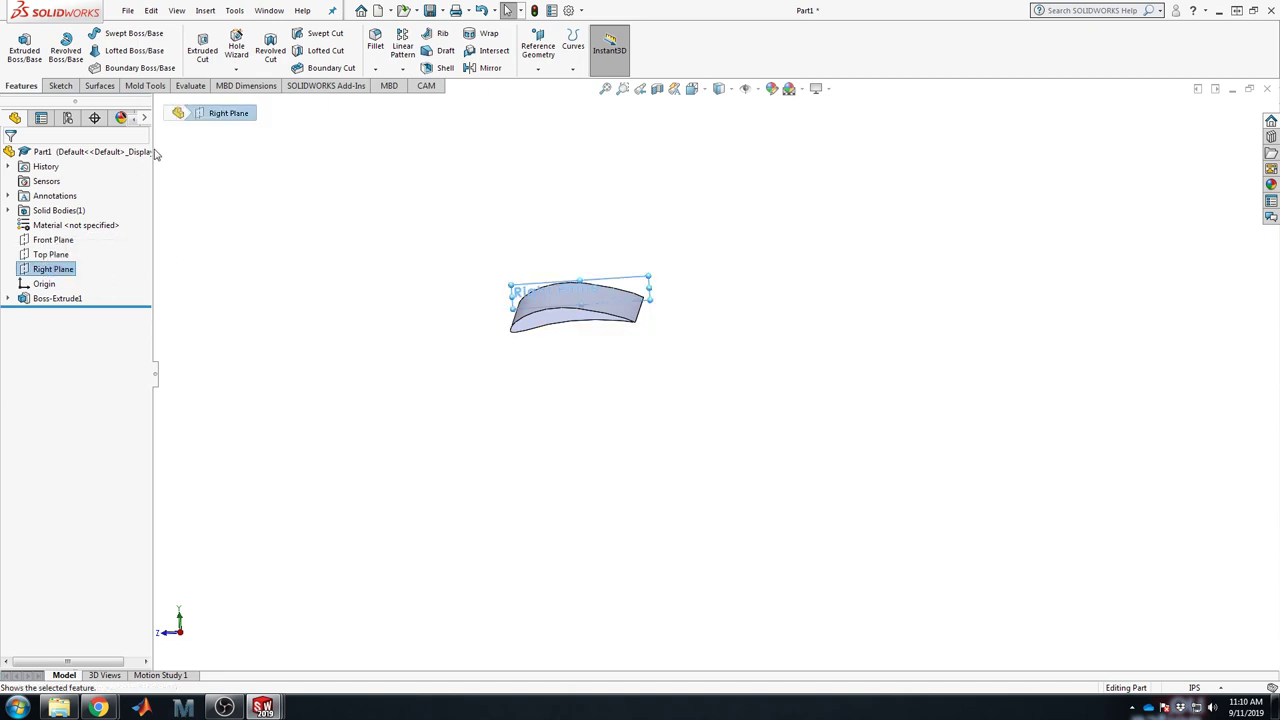
click(60, 85)
click(18, 45)
key(space)
key(ctrl+8)
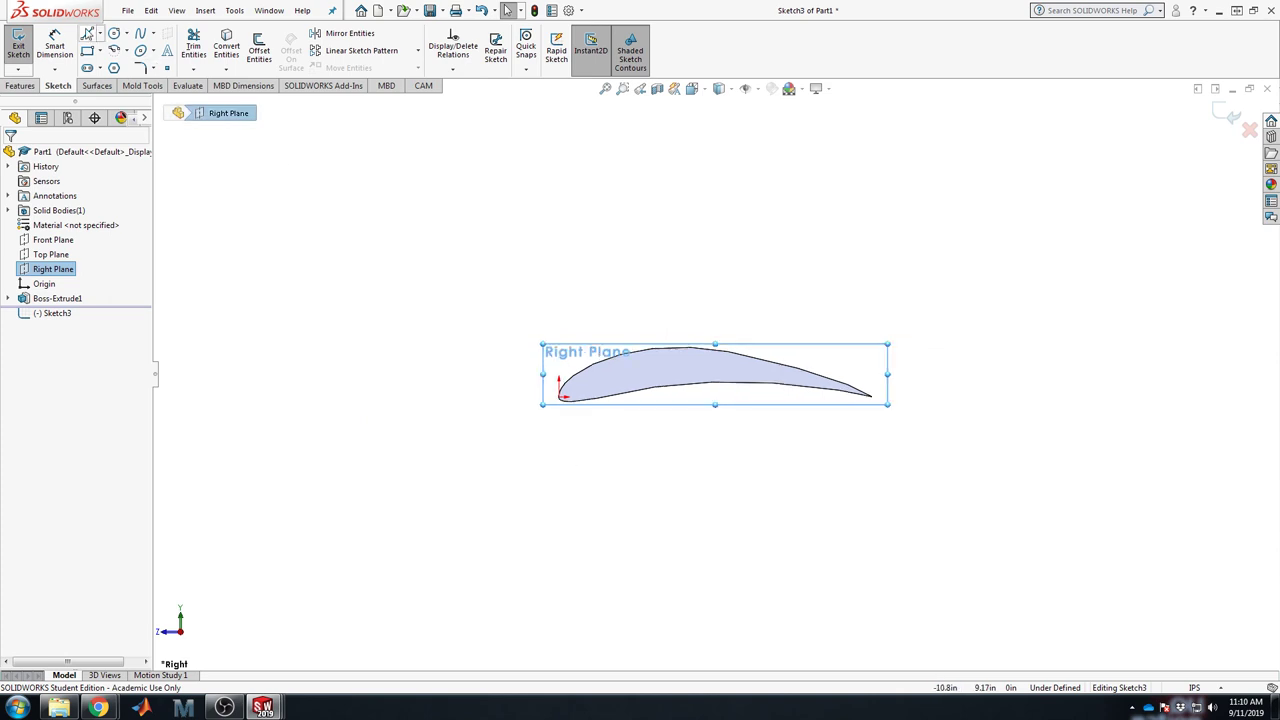
click(87, 33)
click(562, 397)
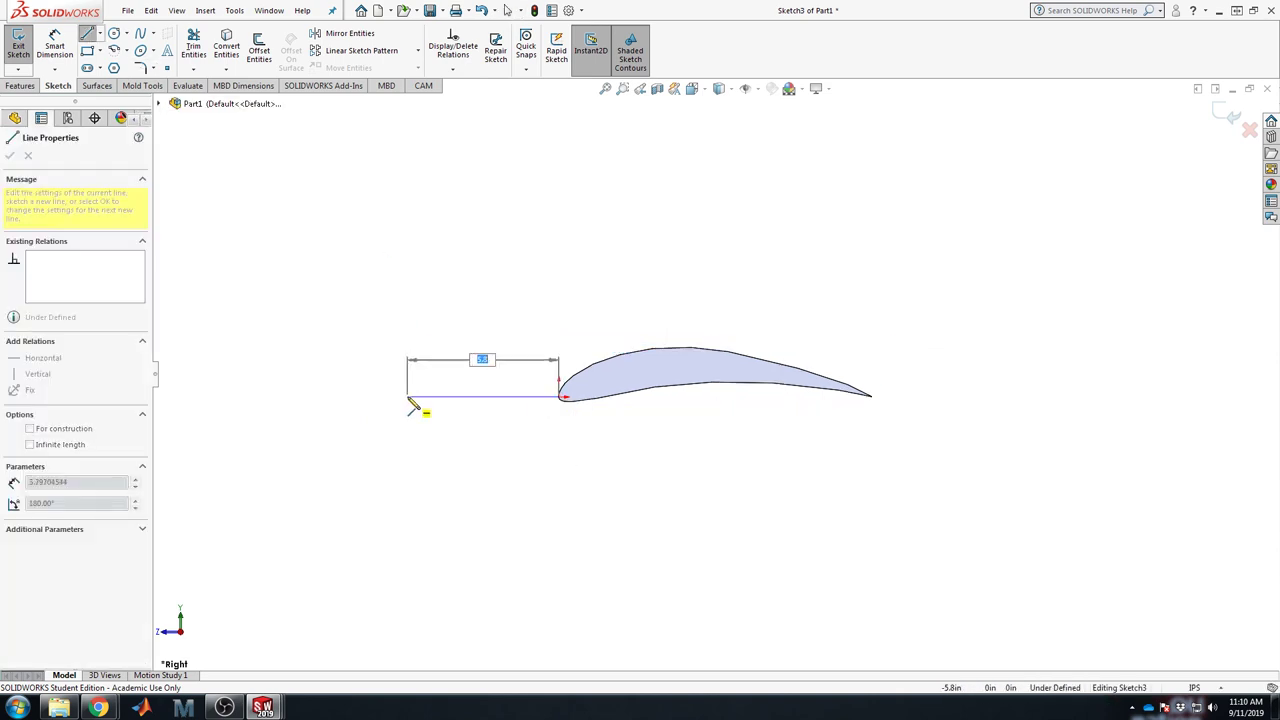
click(401, 398)
key(Escape)
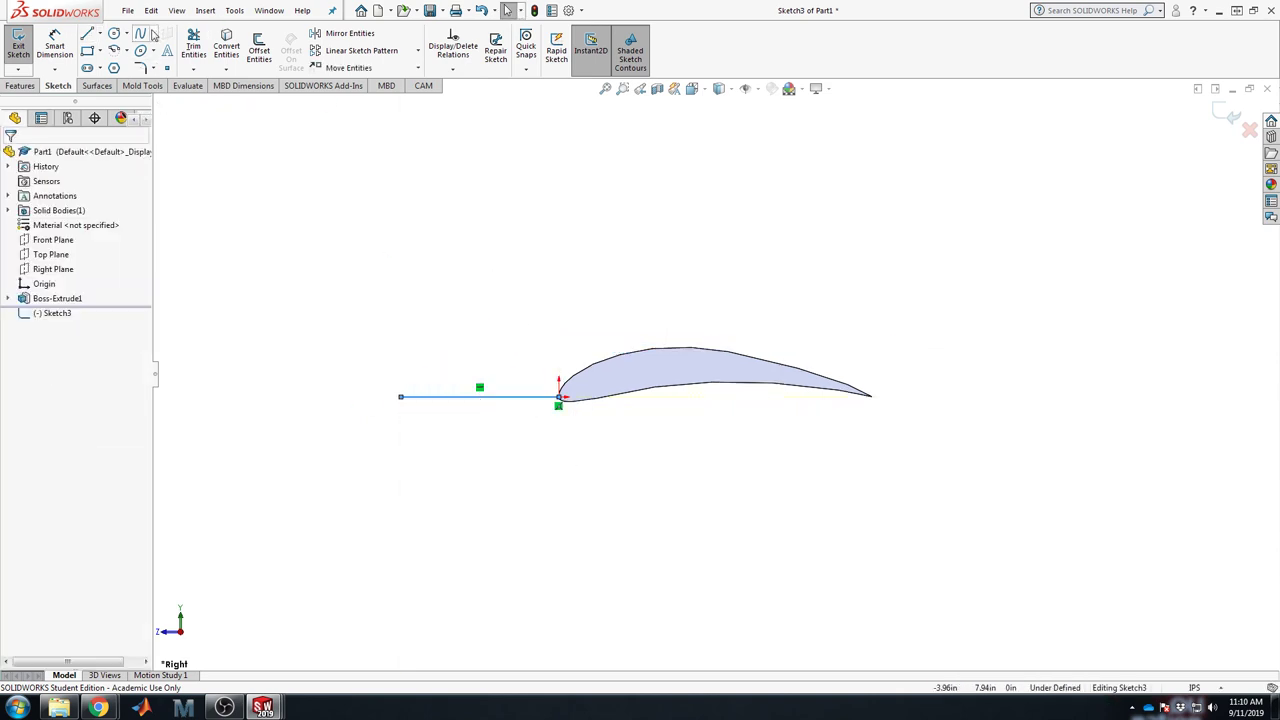
Step: Sketch a horizontal line about 7 in long outward from the airfoil's trailing edge
click(88, 35)
click(872, 396)
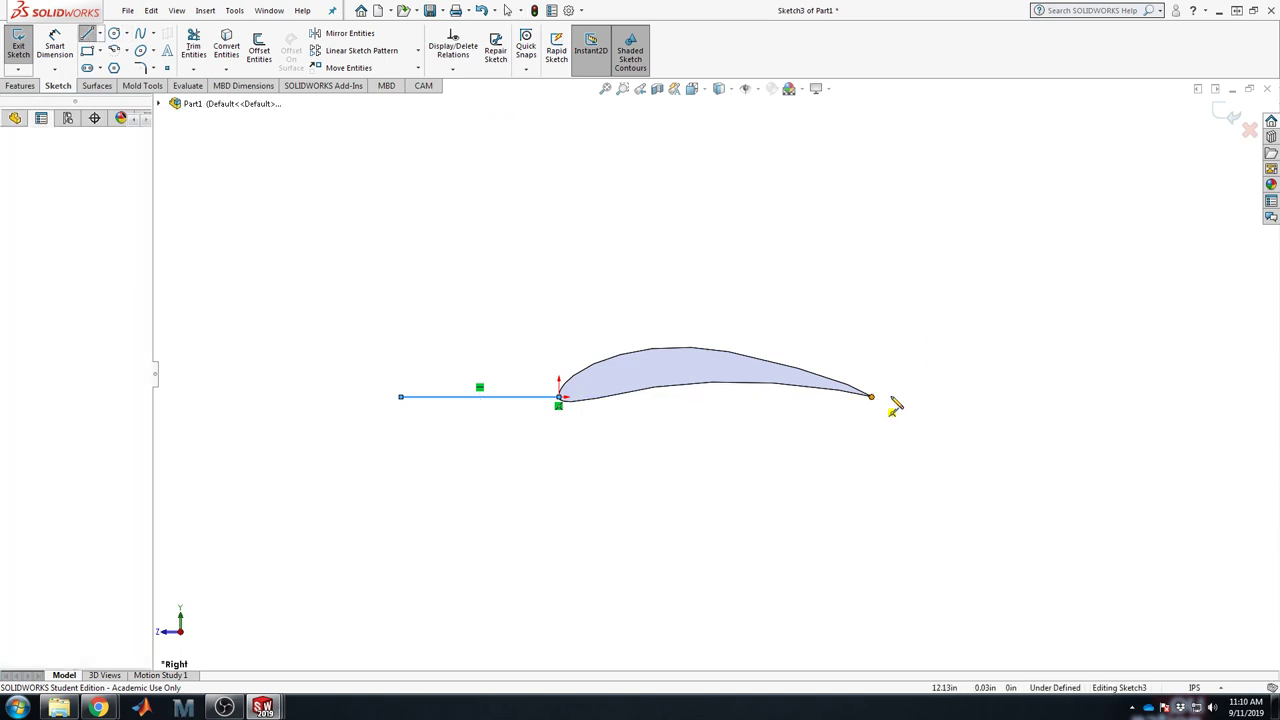
click(1056, 397)
key(Escape)
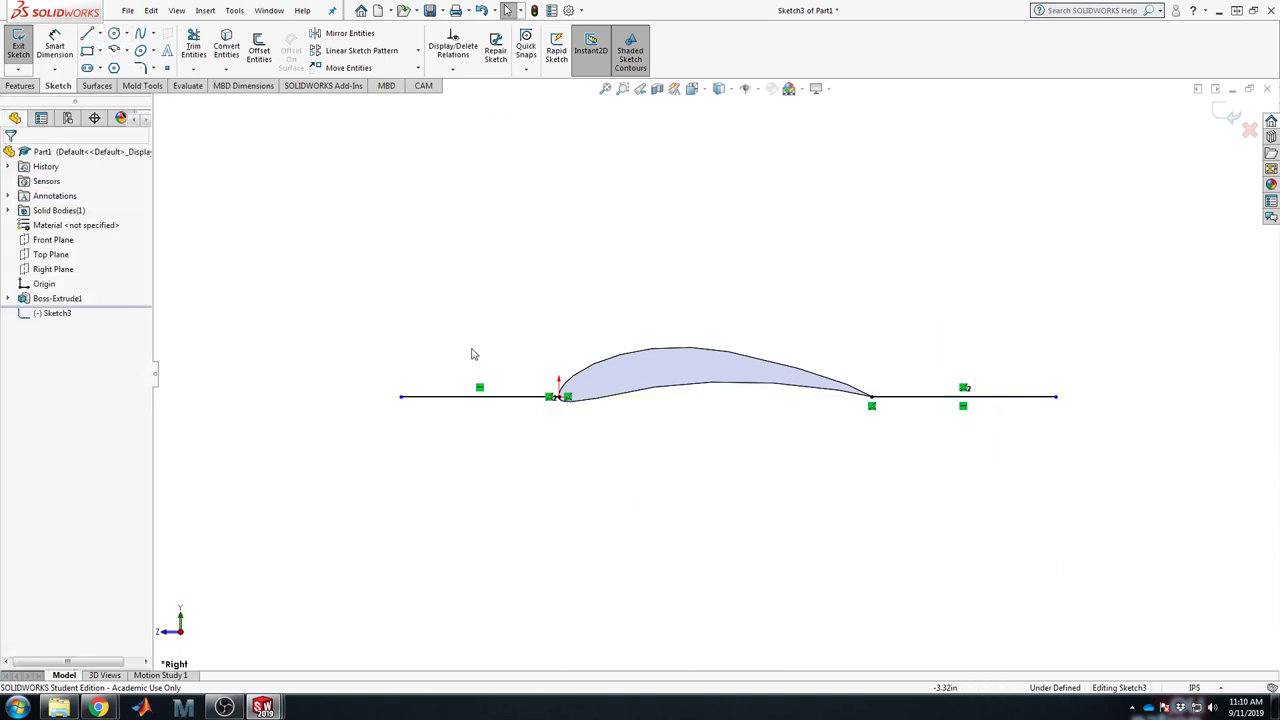
Step: Dimension the leading-edge and trailing-edge lines to 6 in each
click(55, 46)
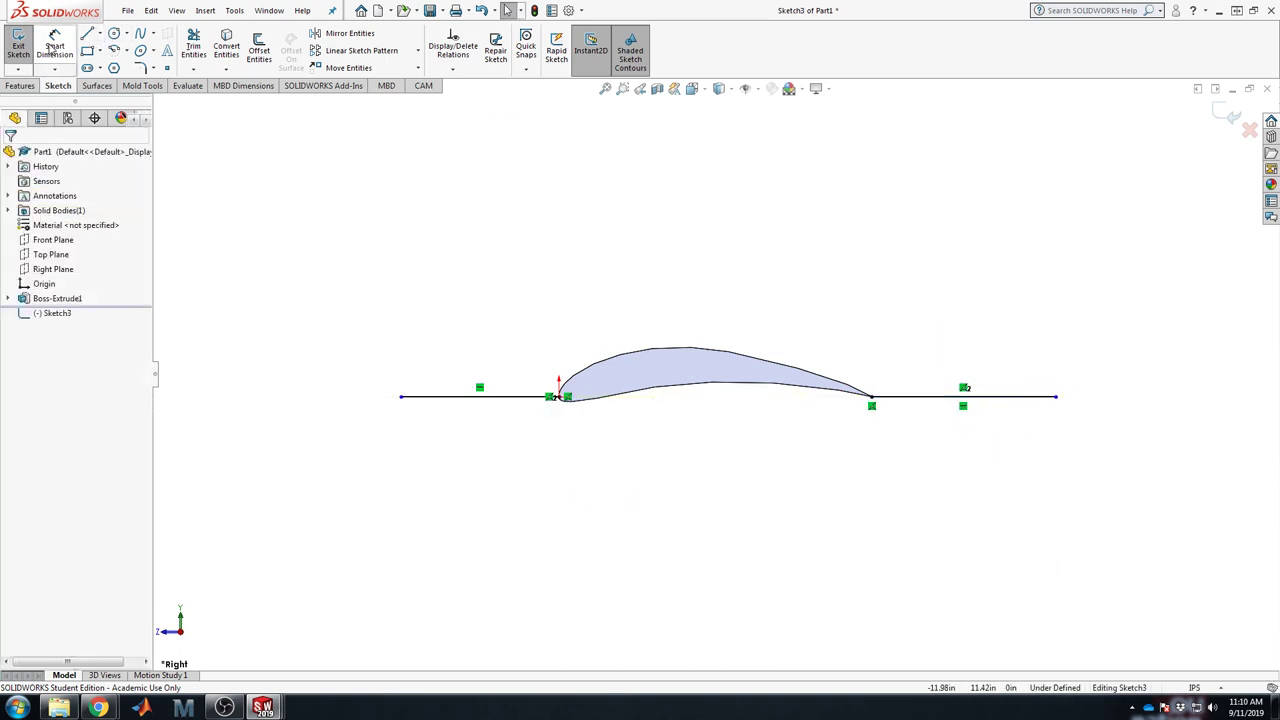
click(505, 397)
click(497, 340)
text(6.05239274in)
key(Return)
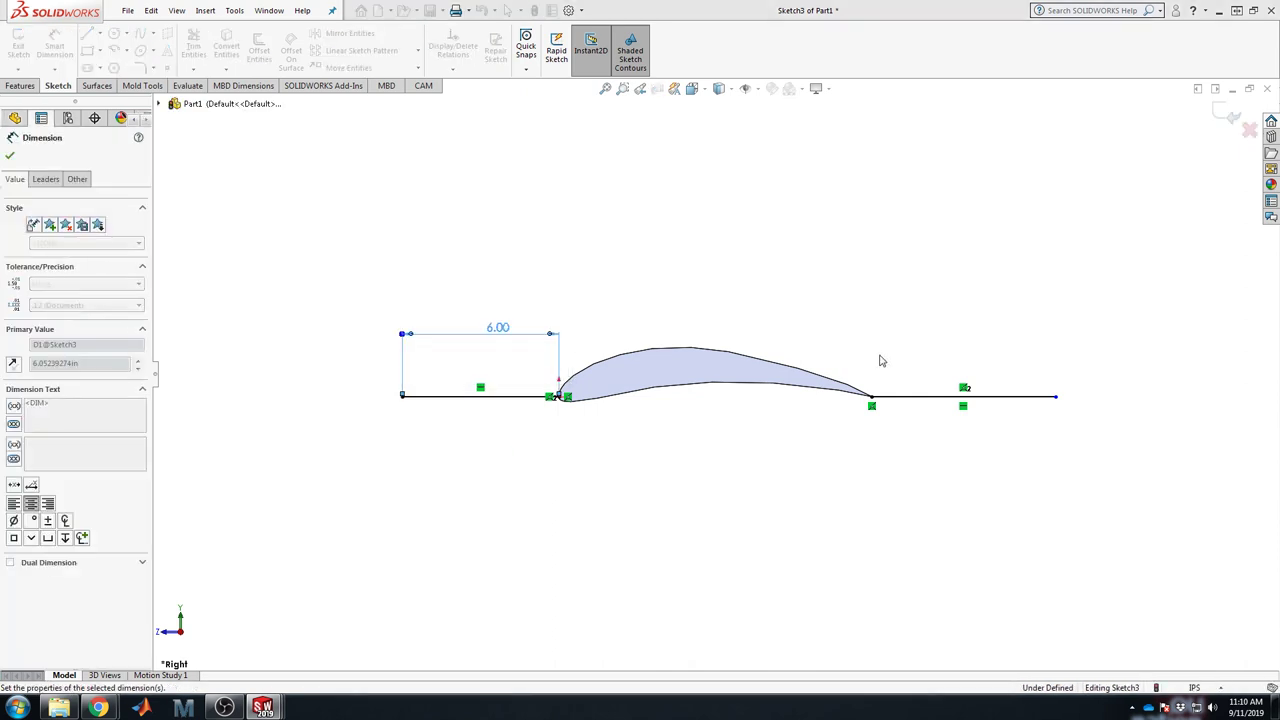
click(923, 397)
click(965, 345)
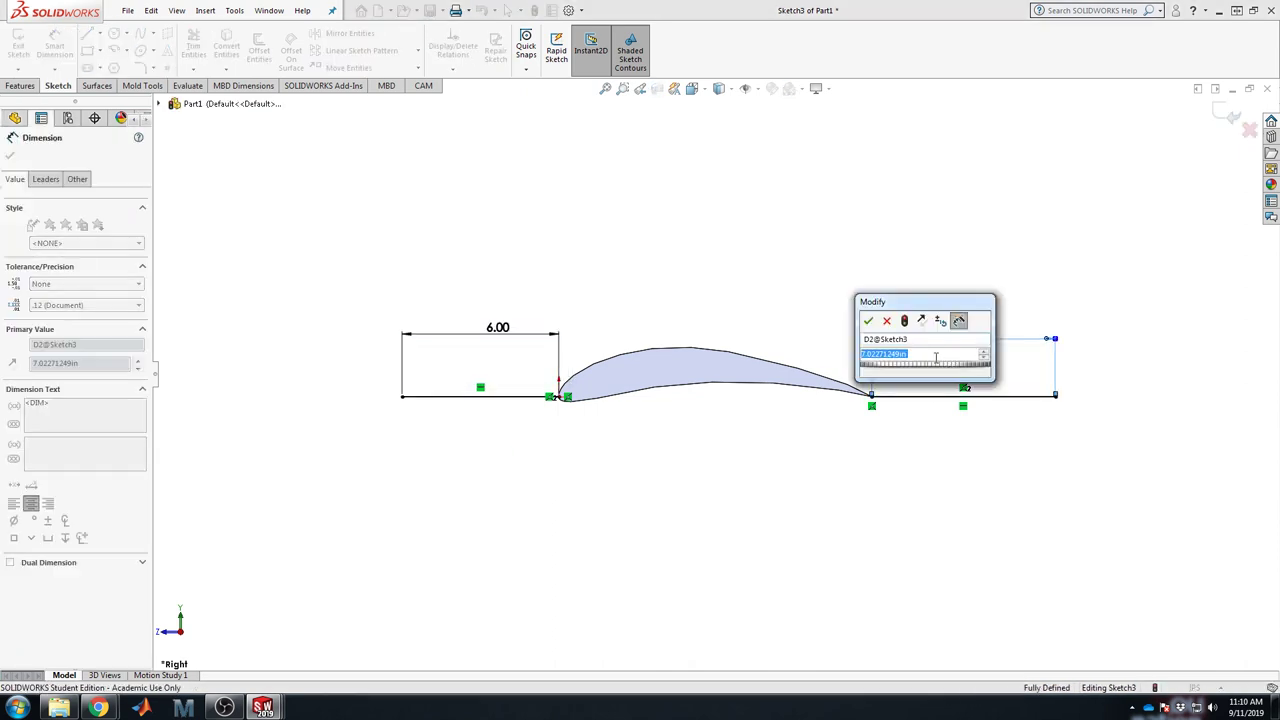
text(6)
key(Return)
Step: Join the lines' outer ends with two vertical sides about 2.8 in deep and a 24 in horizontal base below the airfoil
click(87, 33)
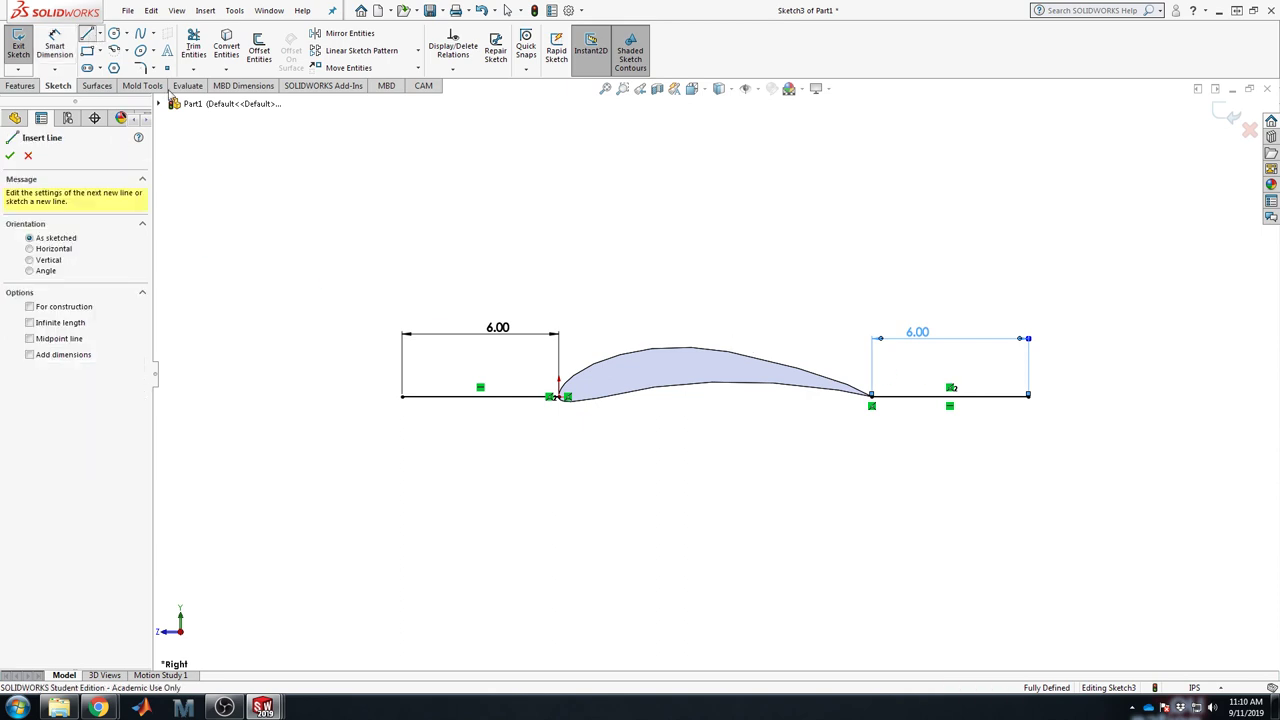
click(402, 397)
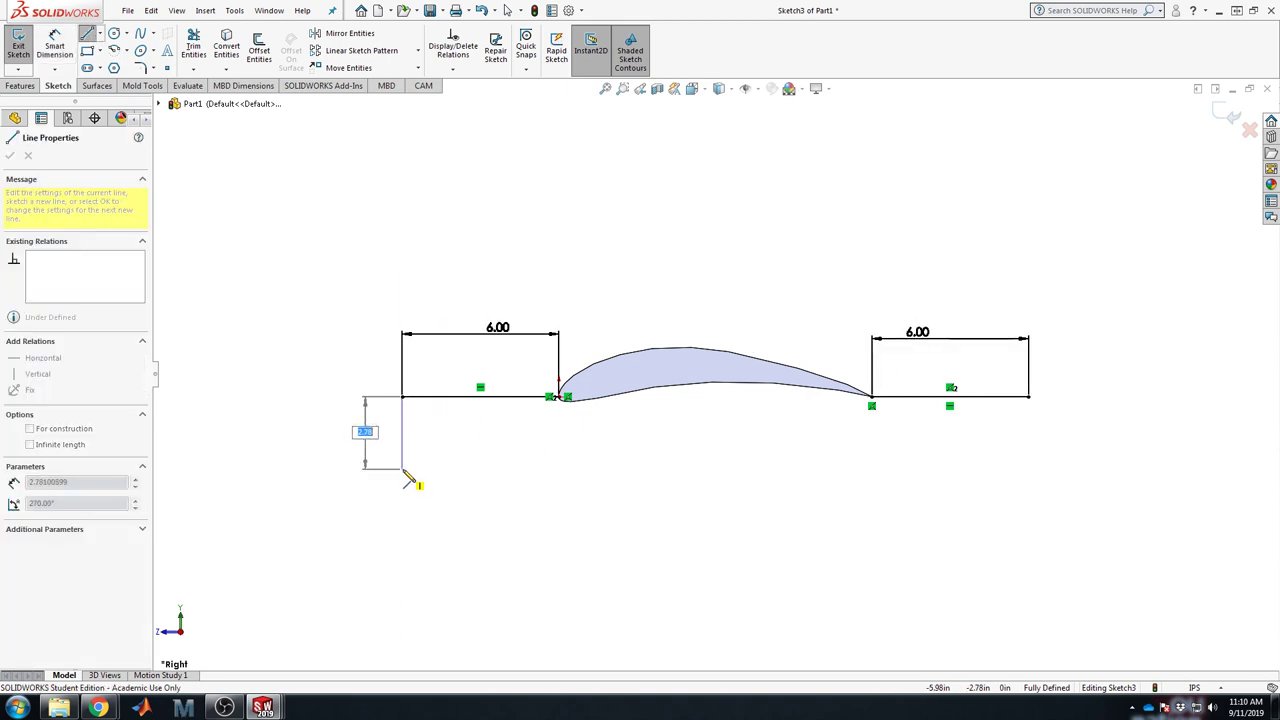
click(402, 468)
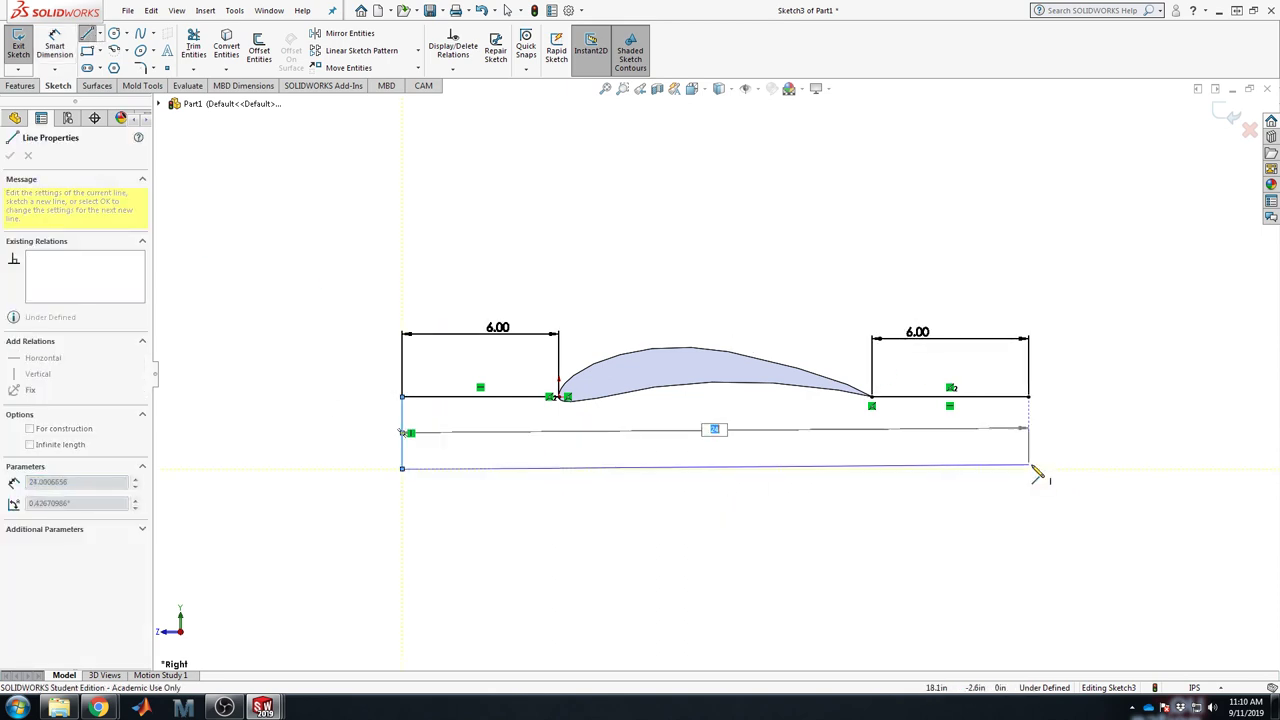
click(1028, 468)
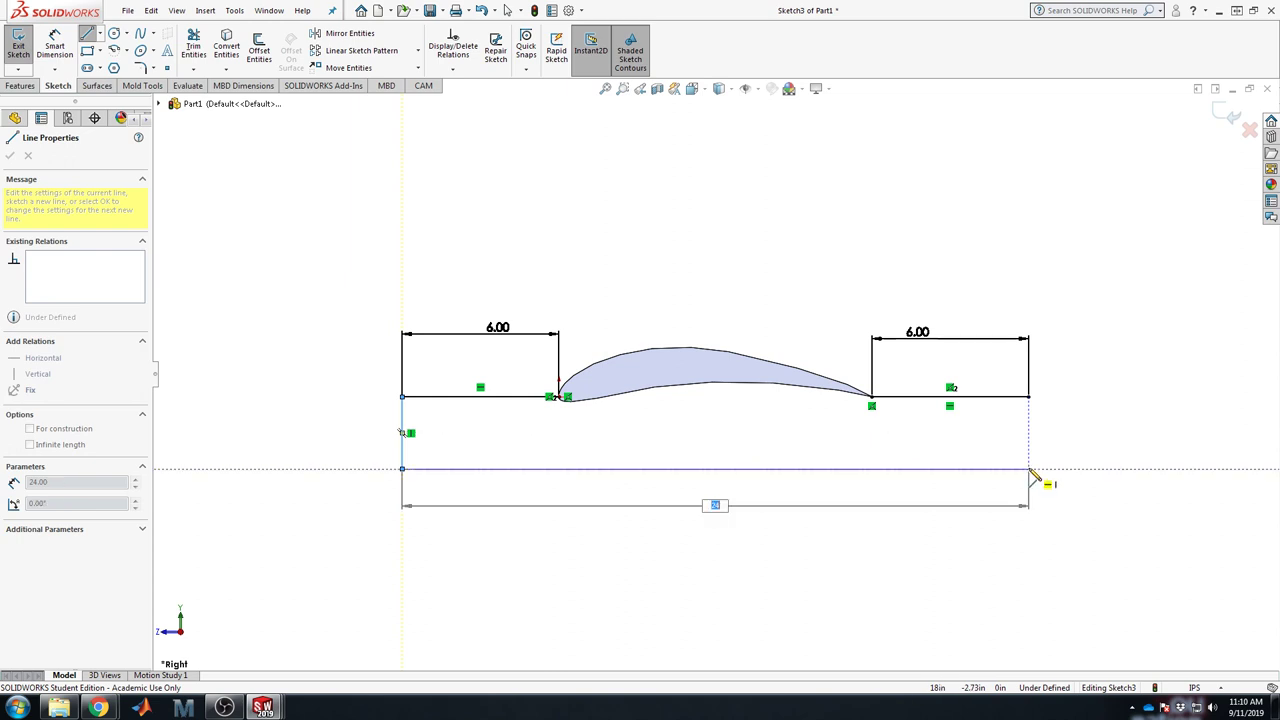
click(1028, 397)
key(Escape)
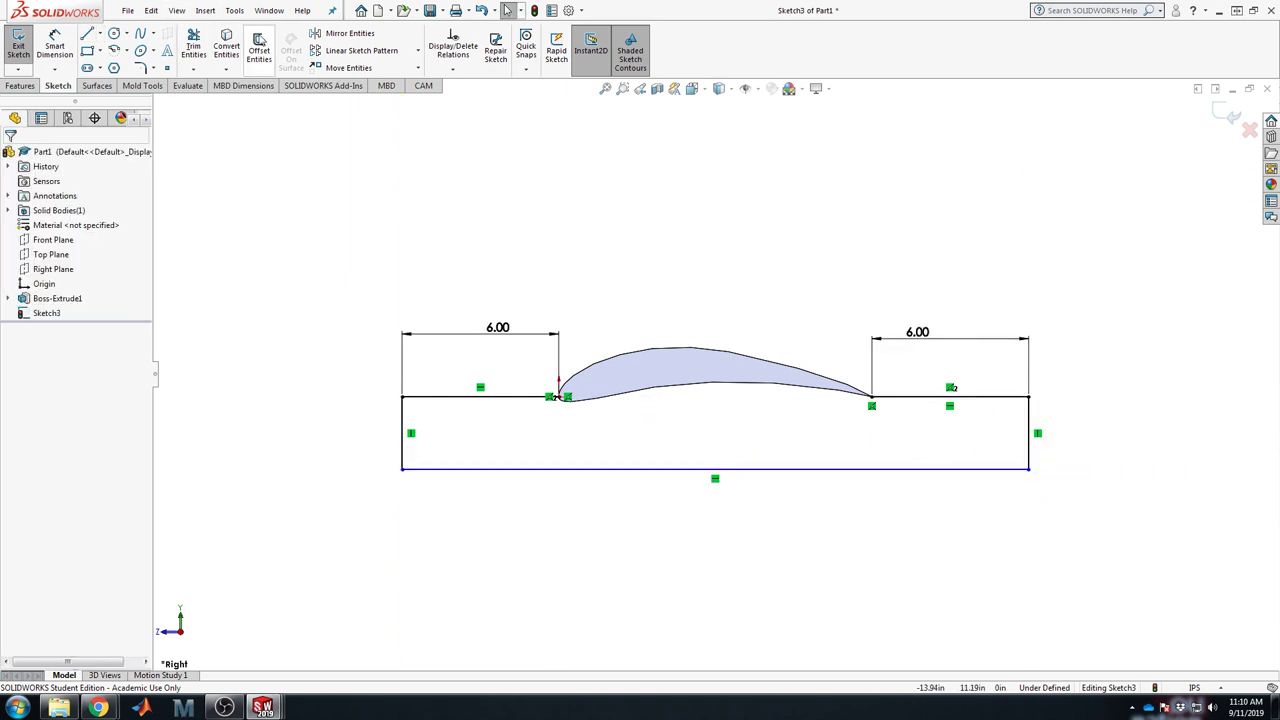
Step: Convert the airfoil's lower edge into the sketch to close the mold profile, and exit the sketch
click(227, 47)
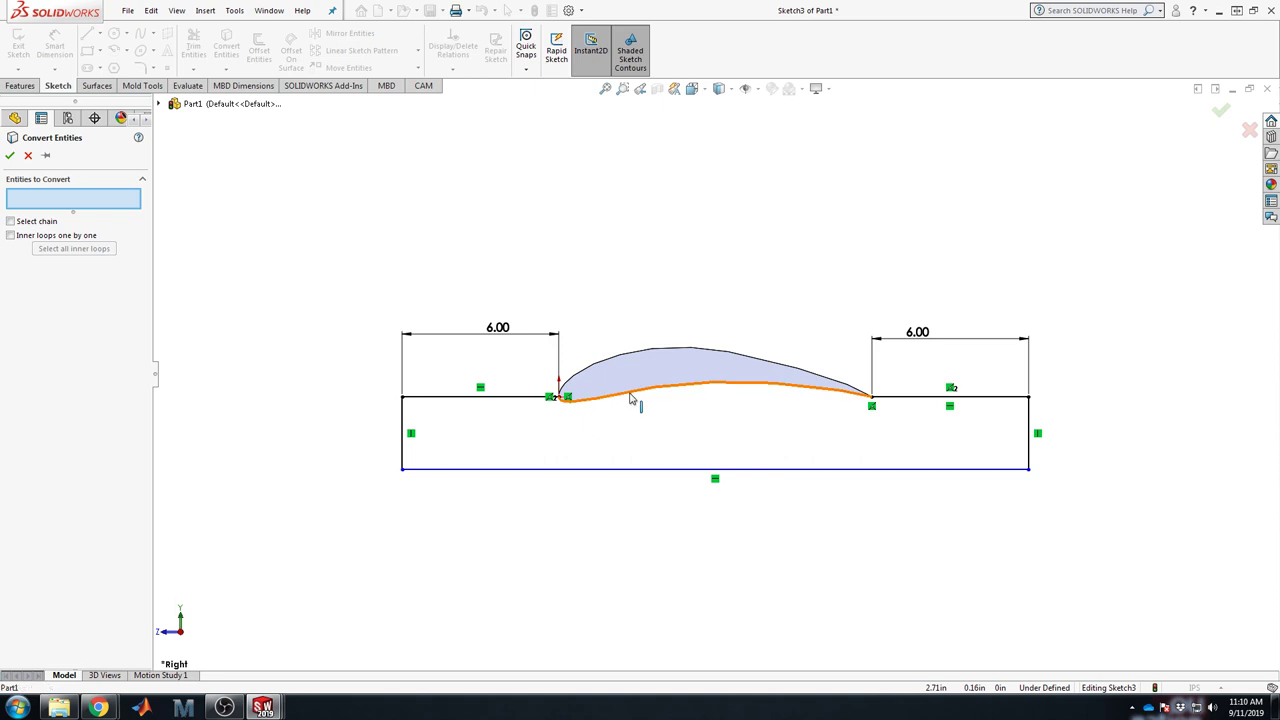
click(634, 400)
click(10, 156)
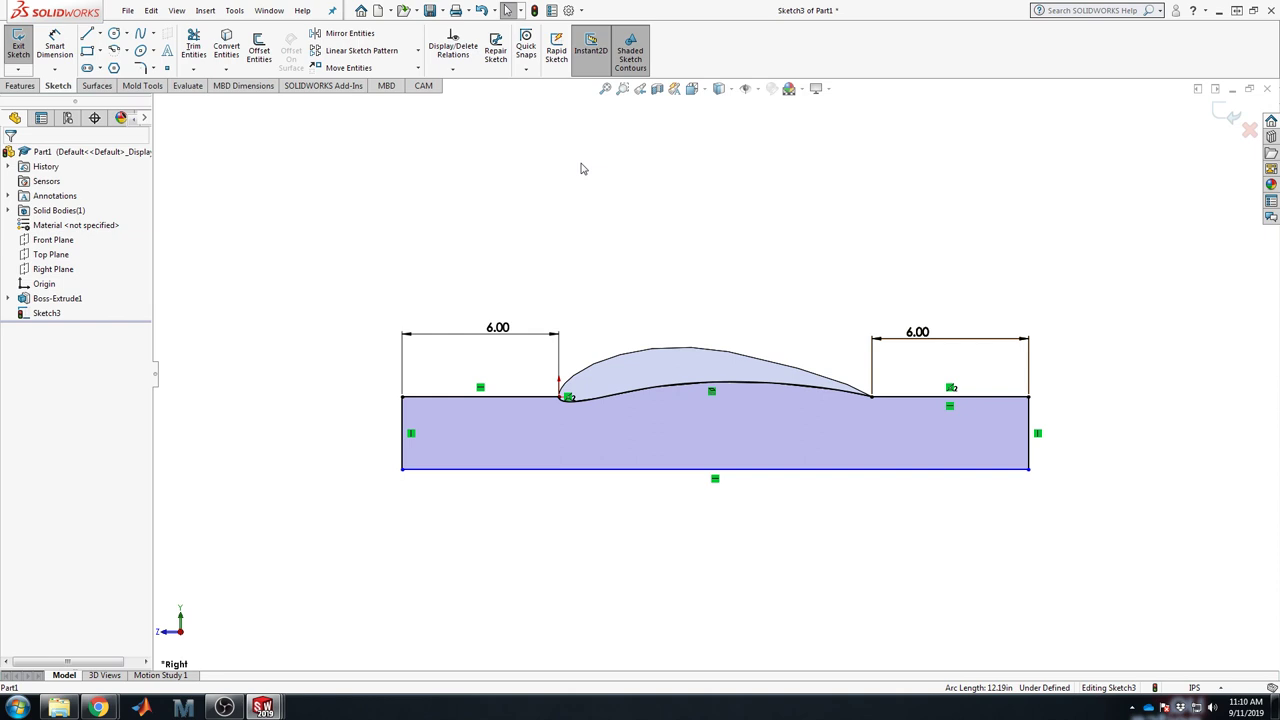
click(1227, 118)
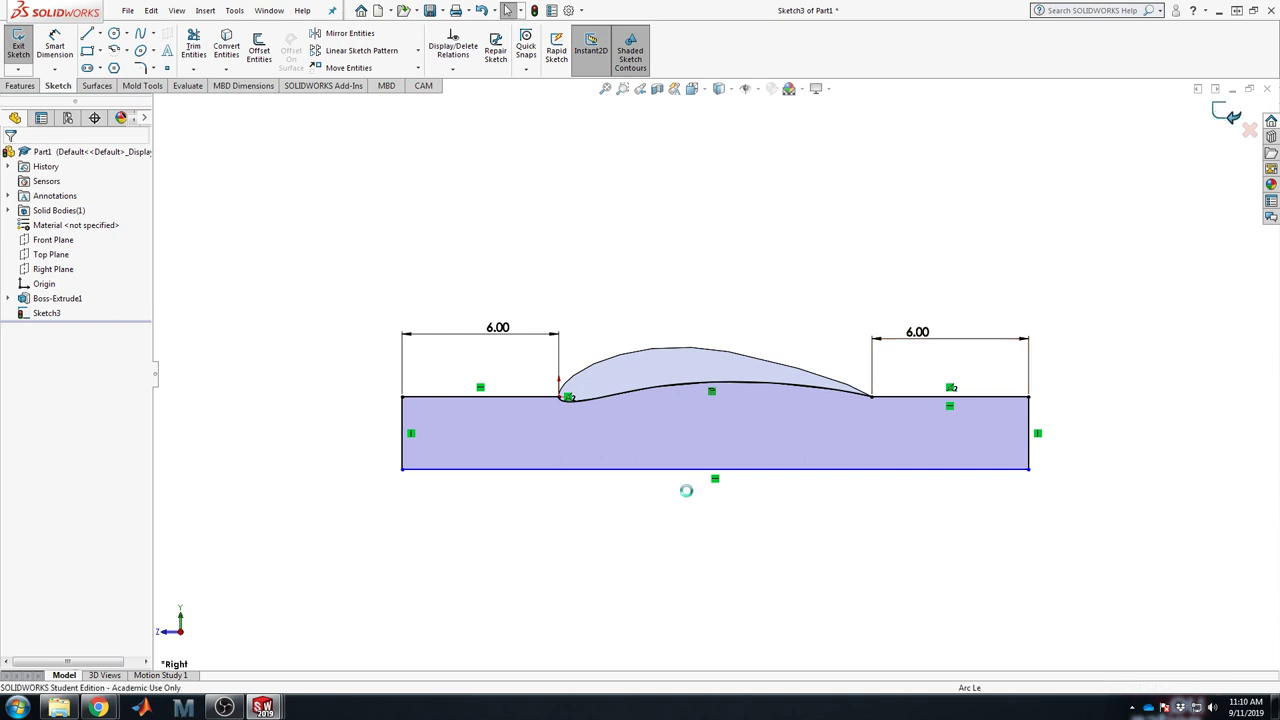
Step: Set up a two-direction boss extrusion of the mold profile, 78 in along the wing and 6 in the opposite way
middle_drag(640, 366, 659, 381)
scroll(660, 385, up, 3)
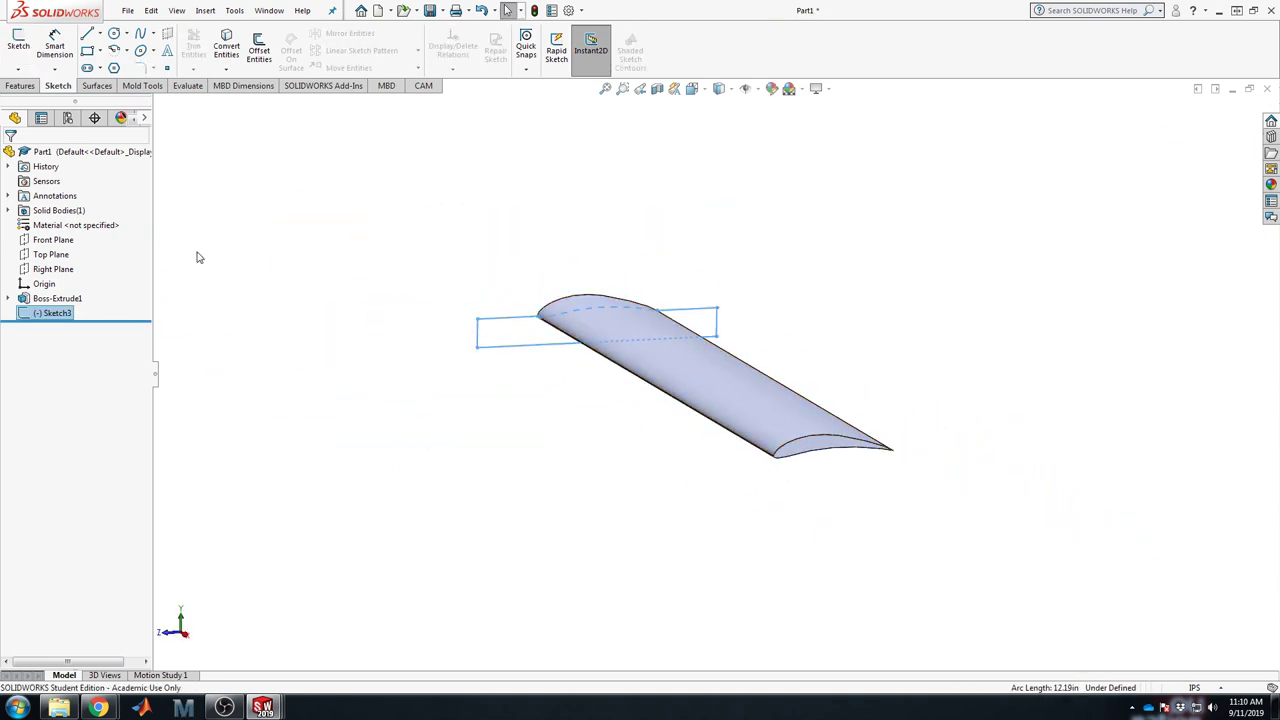
click(22, 85)
click(26, 64)
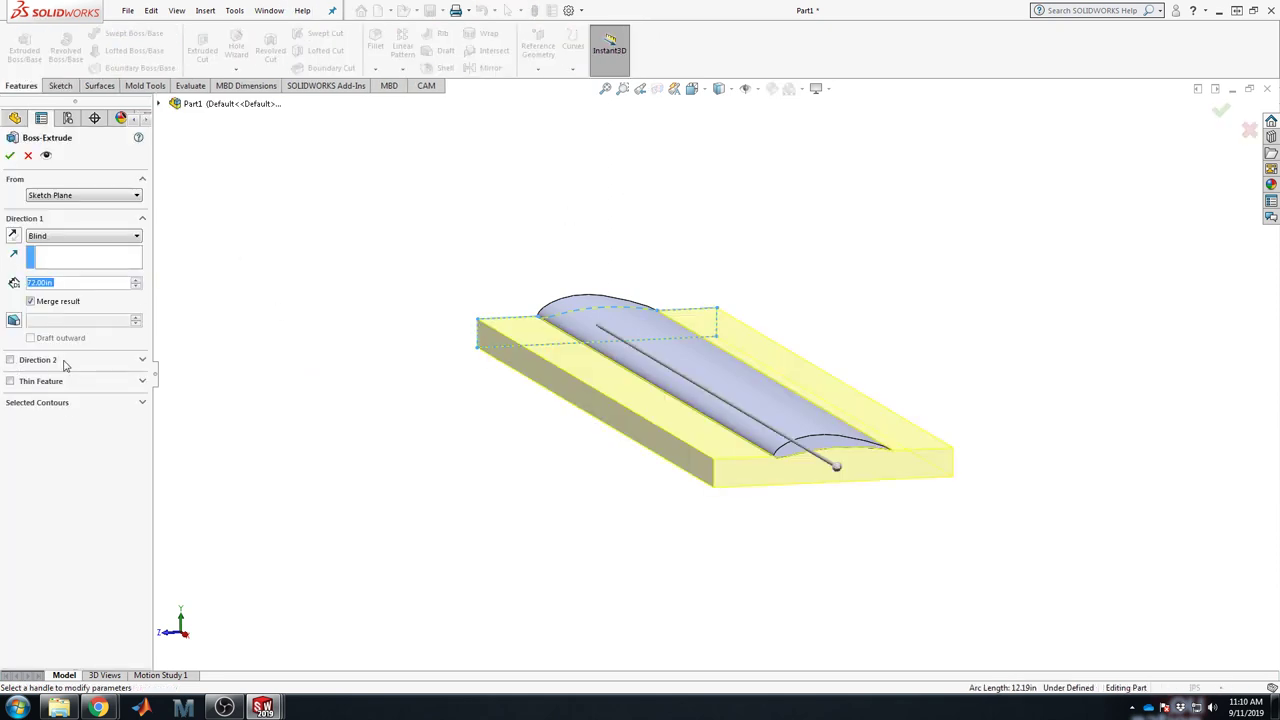
click(10, 360)
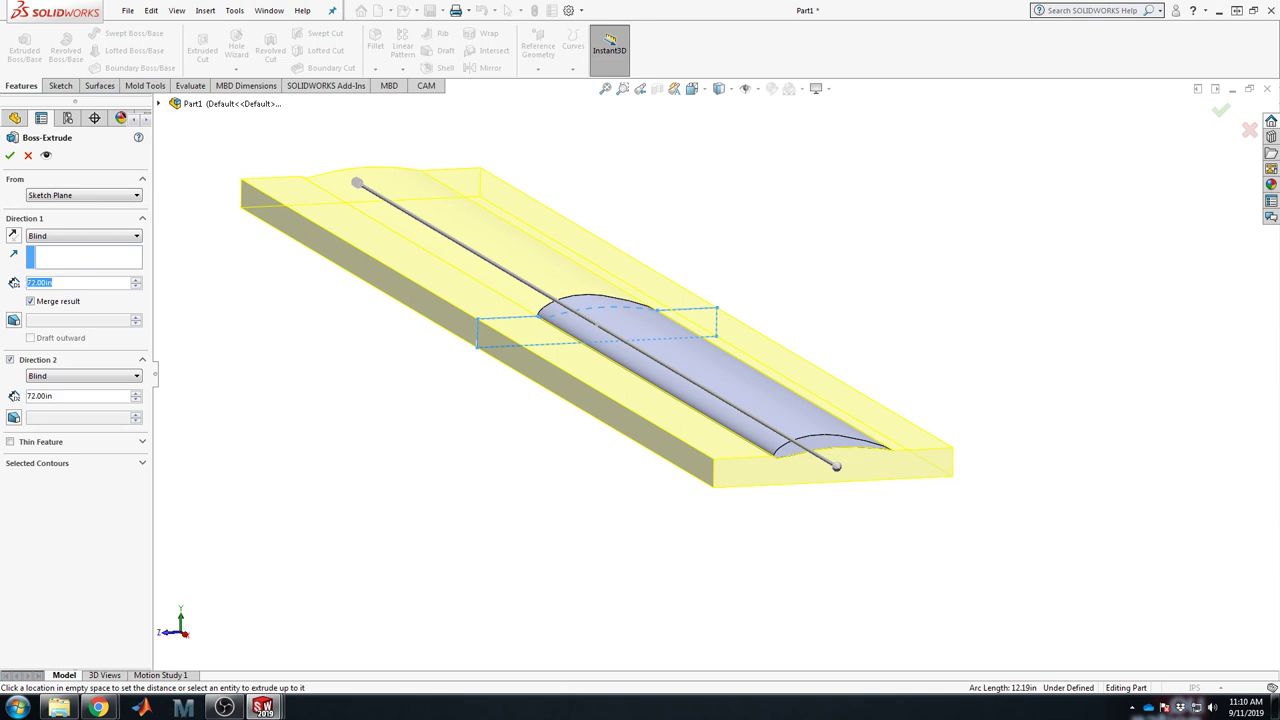
text(78)
key(Return)
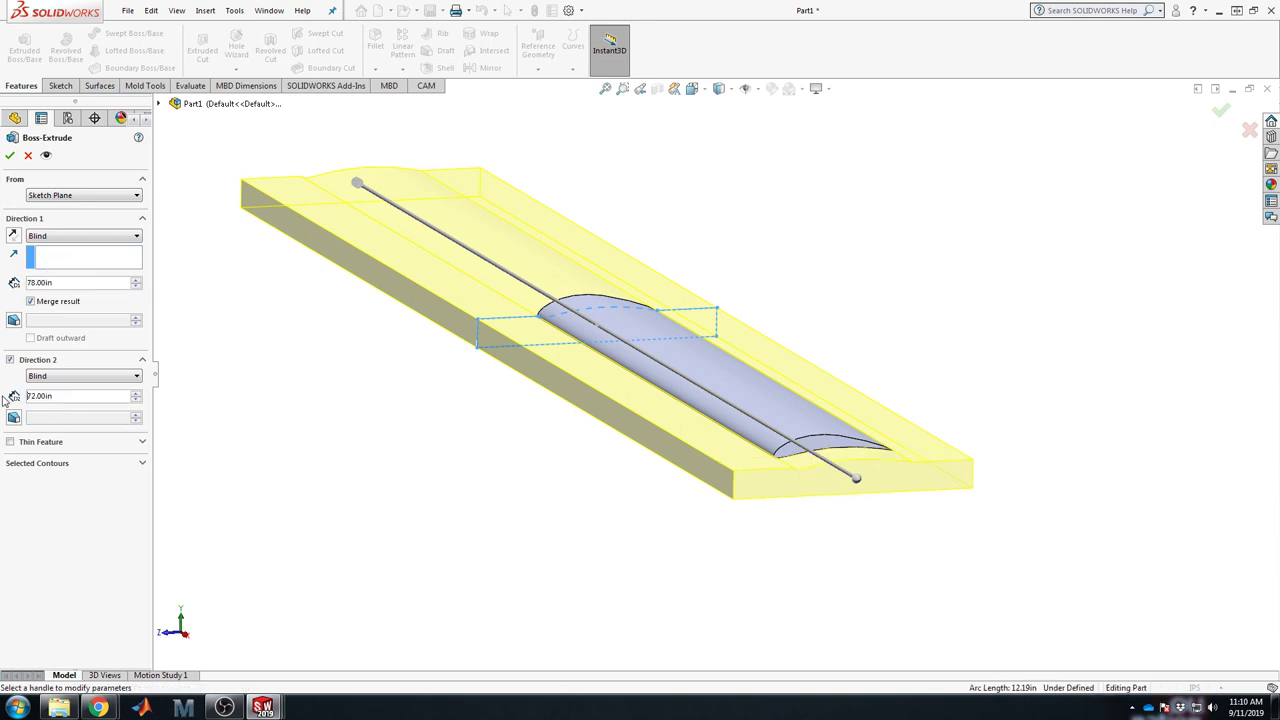
double_click(62, 397)
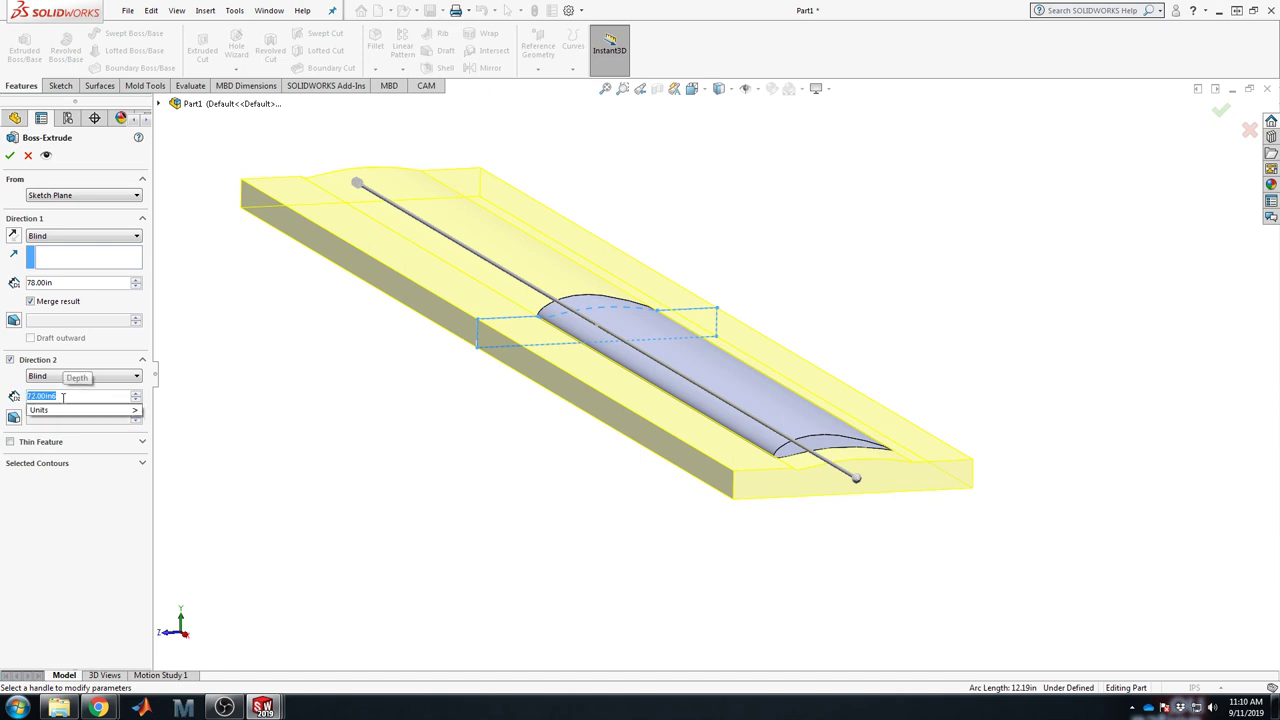
text(6)
key(Return)
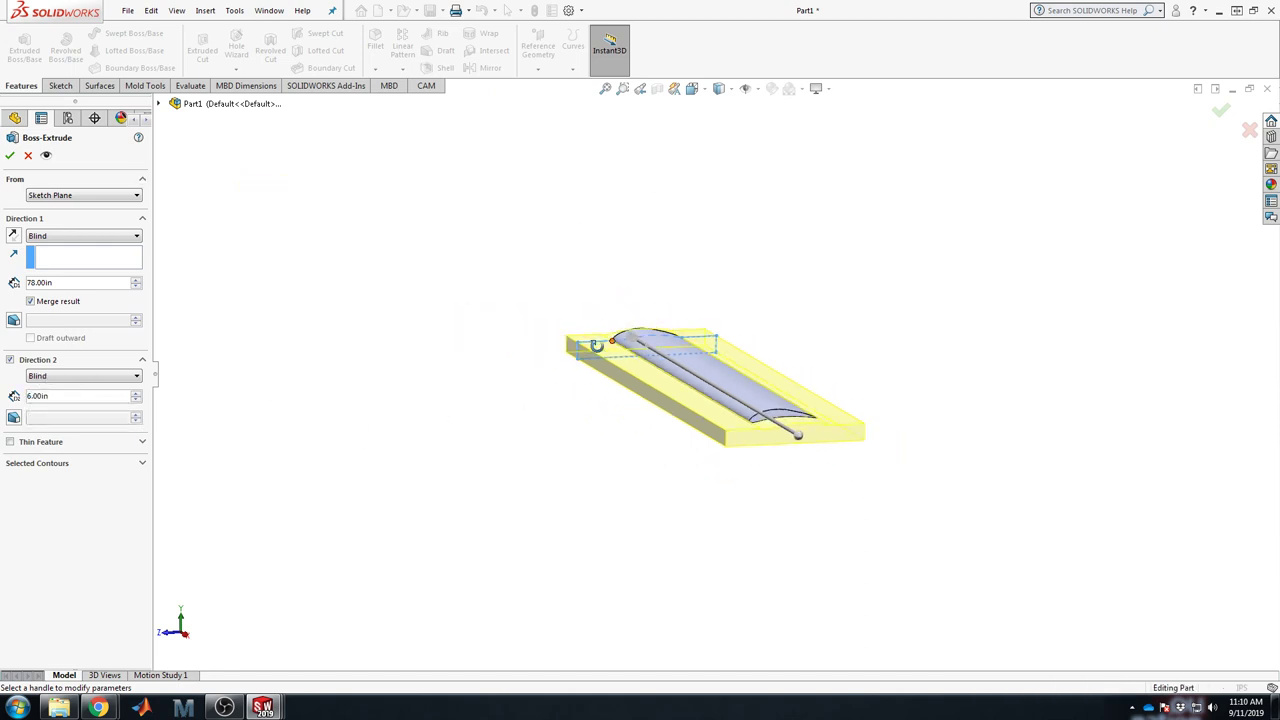
Step: Set the mold extrusion depths to 84 in for Direction 1 and 12 in for Direction 2
middle_drag(438, 417, 706, 520)
scroll(706, 520, down, 3)
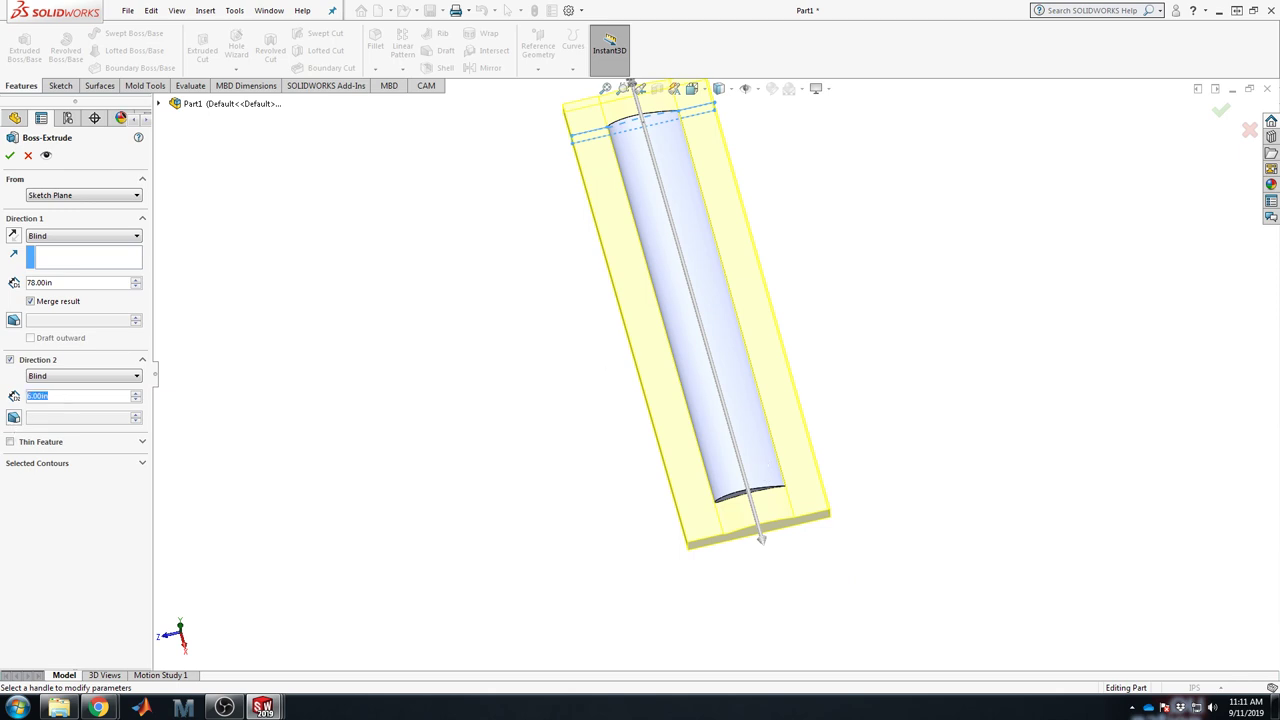
text(12)
key(Return)
text(84)
key(Return)
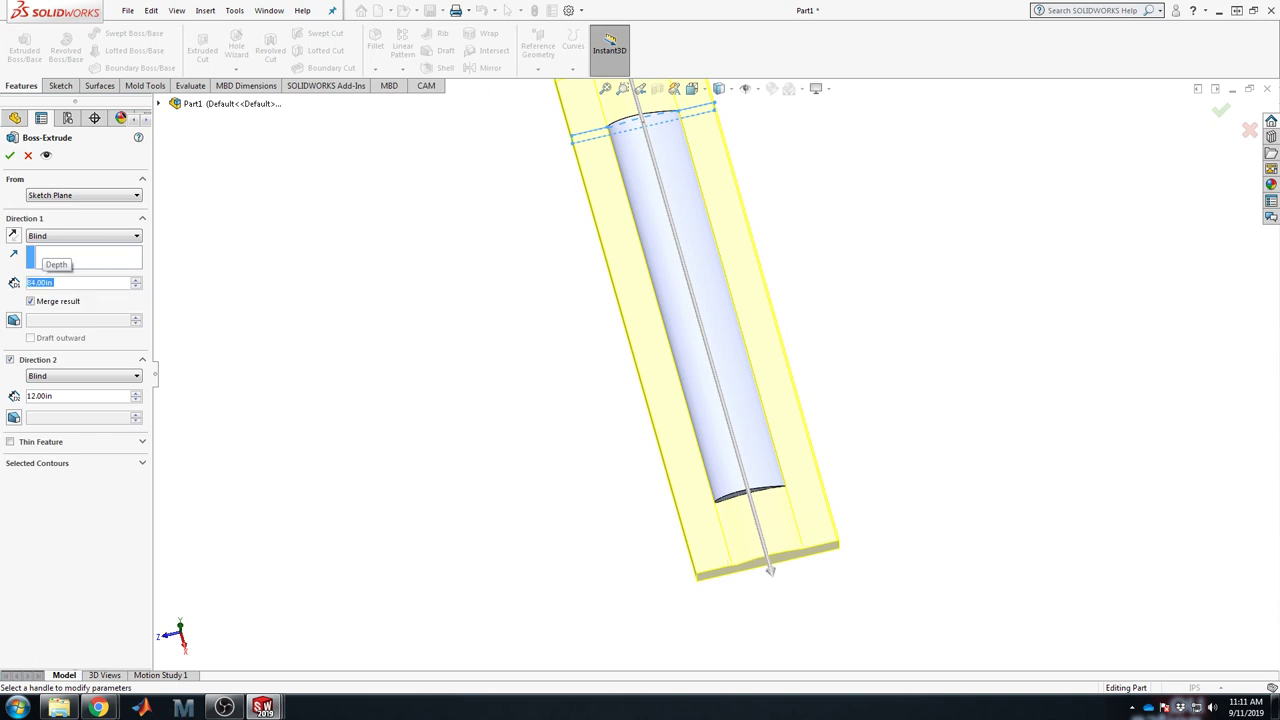
Step: Turn off merging with the wing and complete the mold block extrusion as a separate body
scroll(441, 363, up, 5)
middle_drag(556, 326, 671, 409)
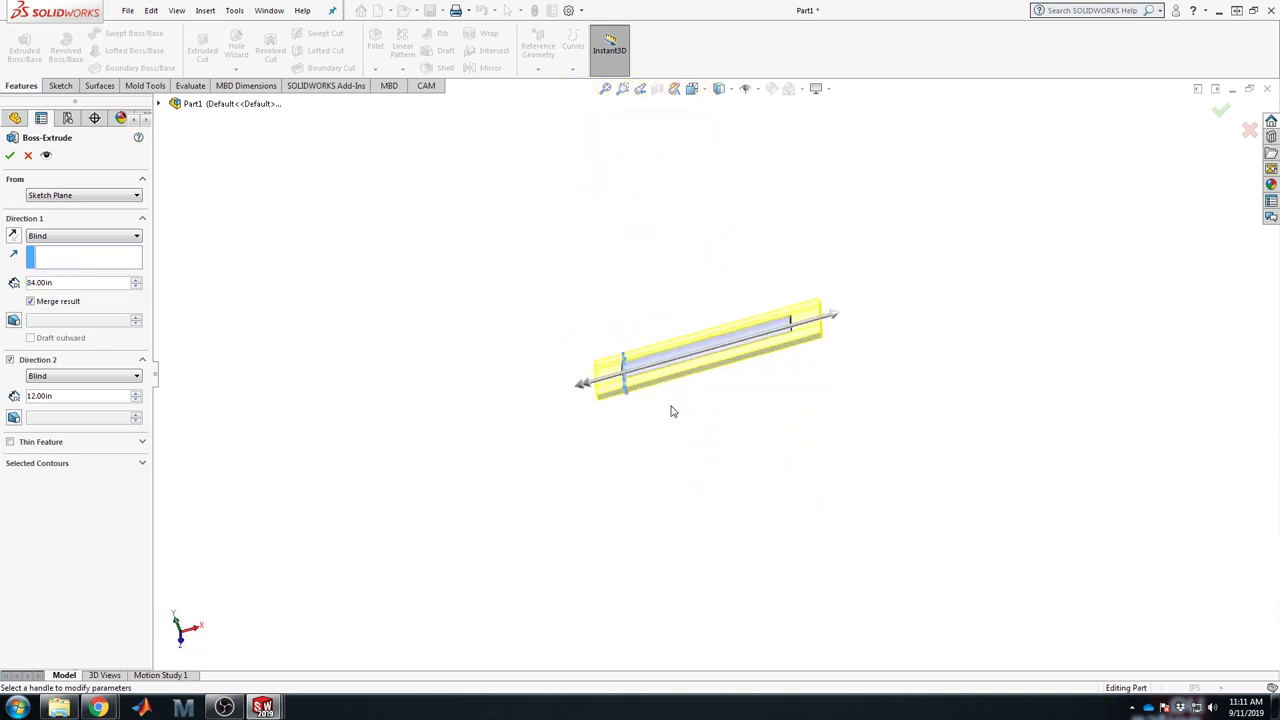
scroll(700, 380, down, 5)
middle_drag(636, 370, 651, 360)
scroll(651, 360, up, 2)
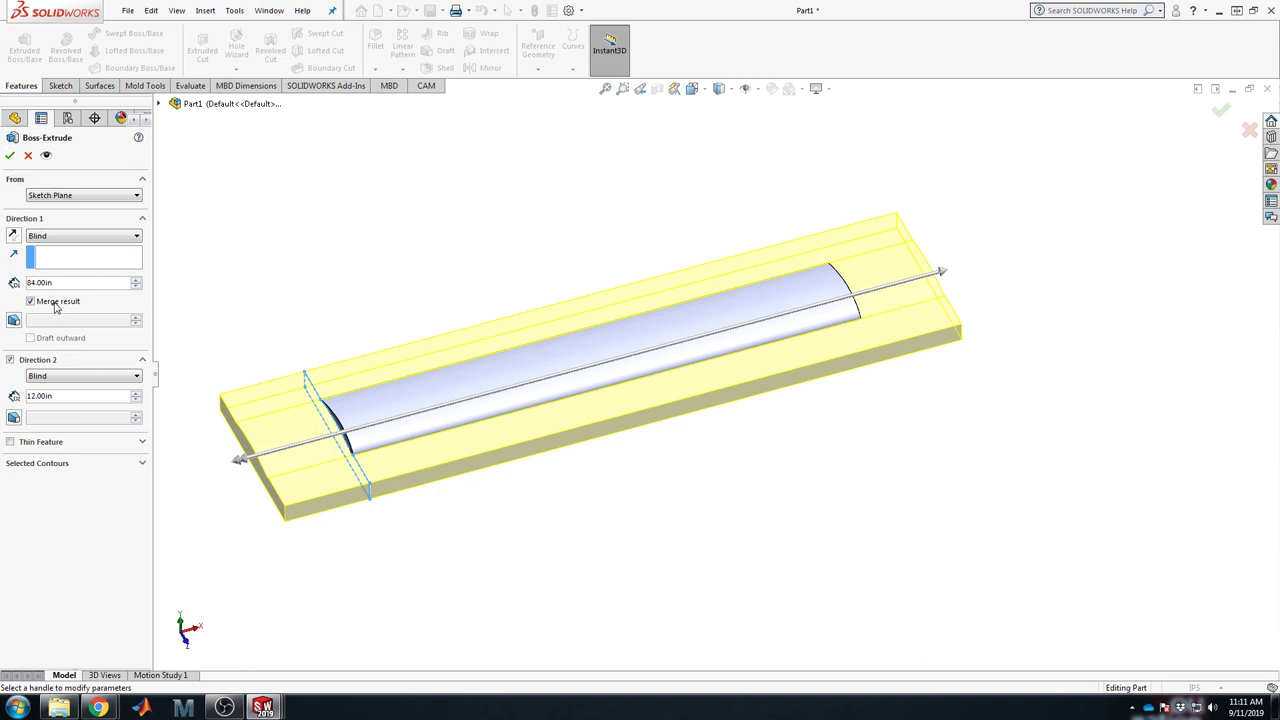
click(9, 156)
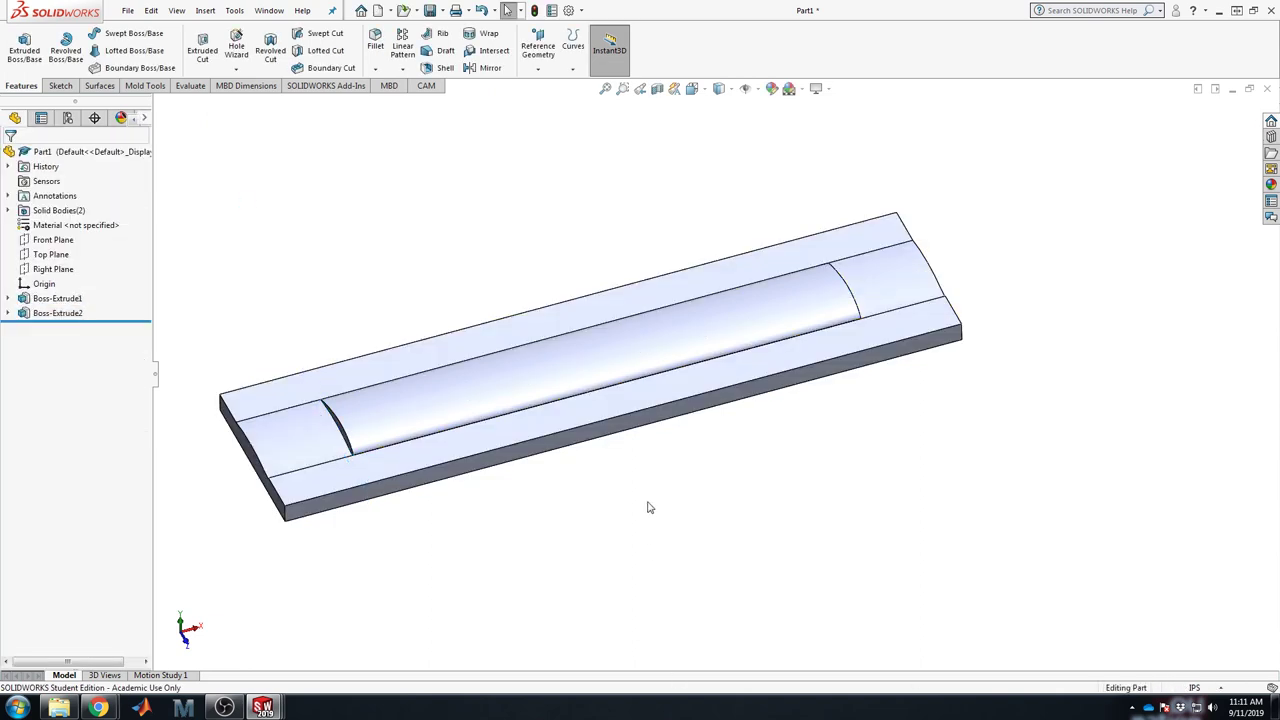
middle_drag(648, 508, 752, 370)
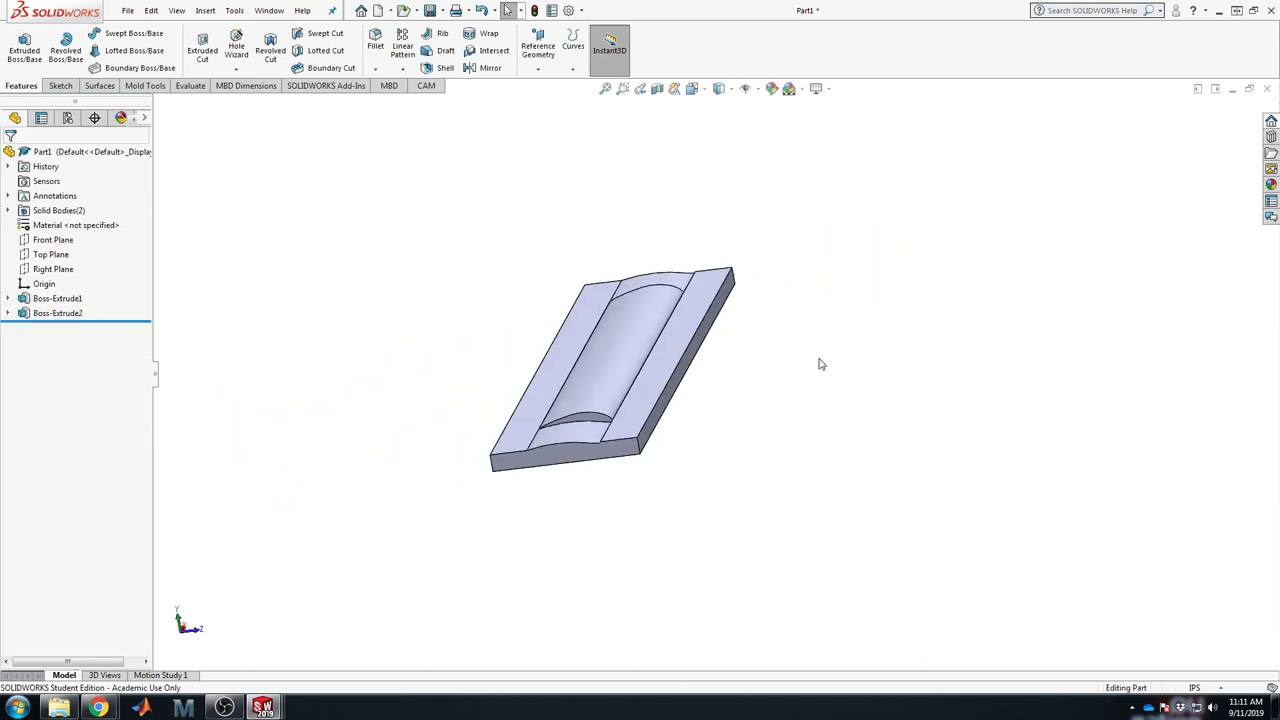
Step: Start a new sketch on the Right Plane, viewed square to the airfoil's end profile
click(60, 269)
click(60, 85)
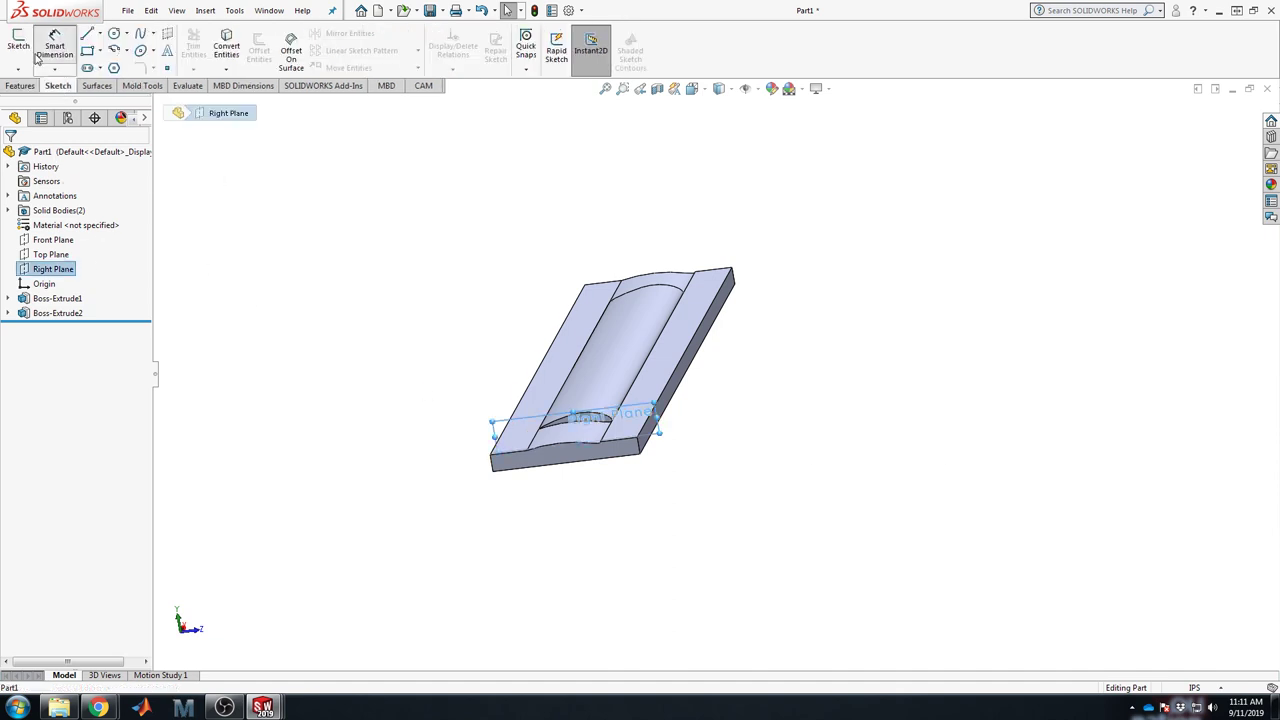
click(20, 48)
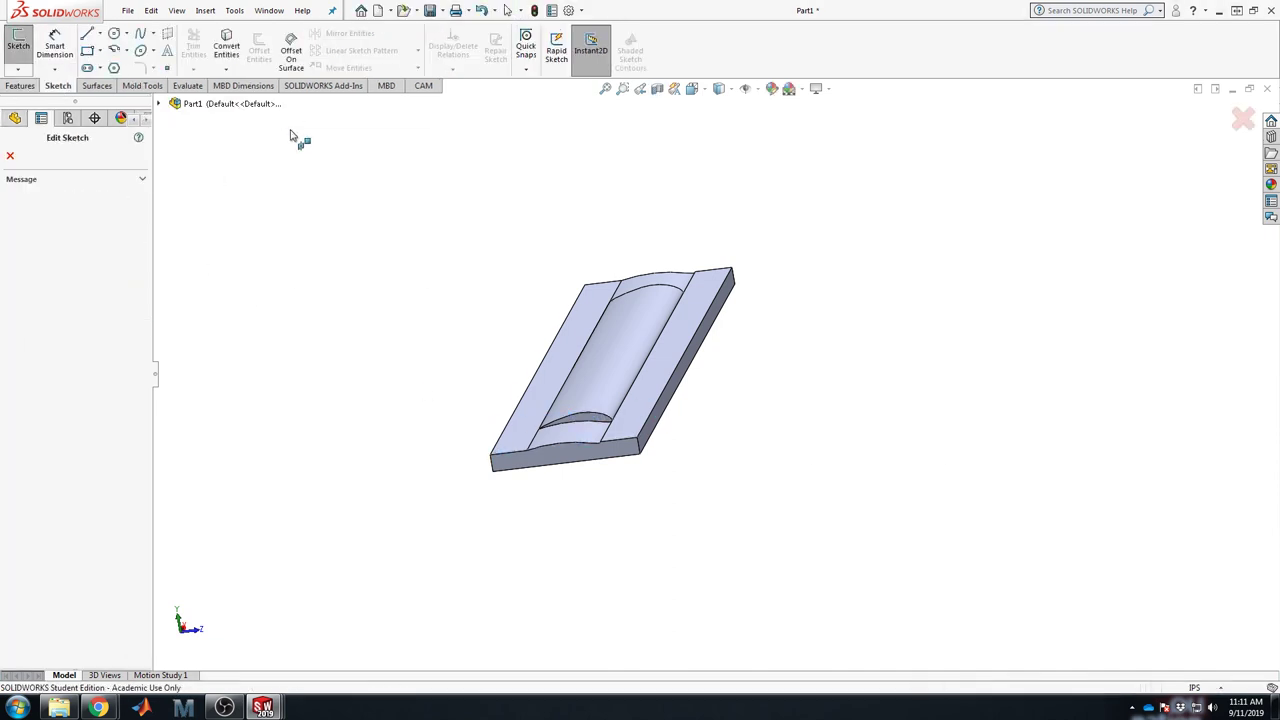
key(space)
click(415, 221)
scroll(586, 434, down, 6)
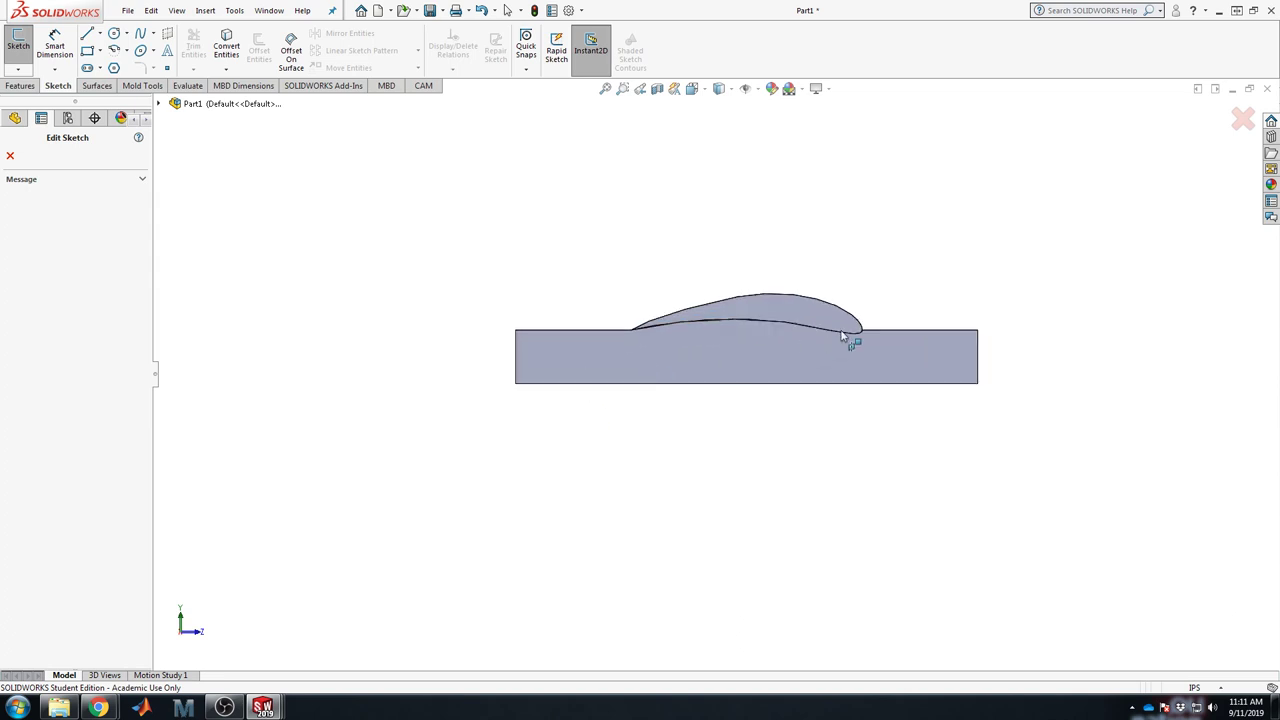
scroll(545, 375, up, 2)
scroll(545, 375, down, 2)
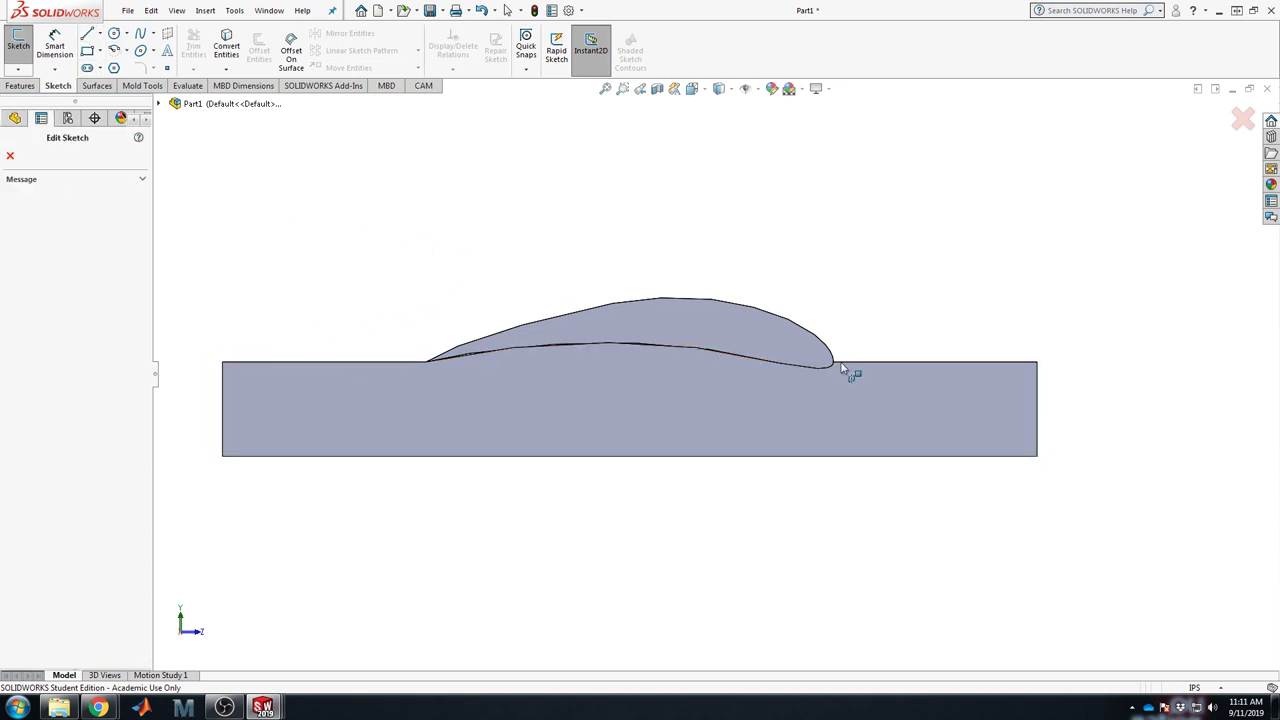
click(18, 42)
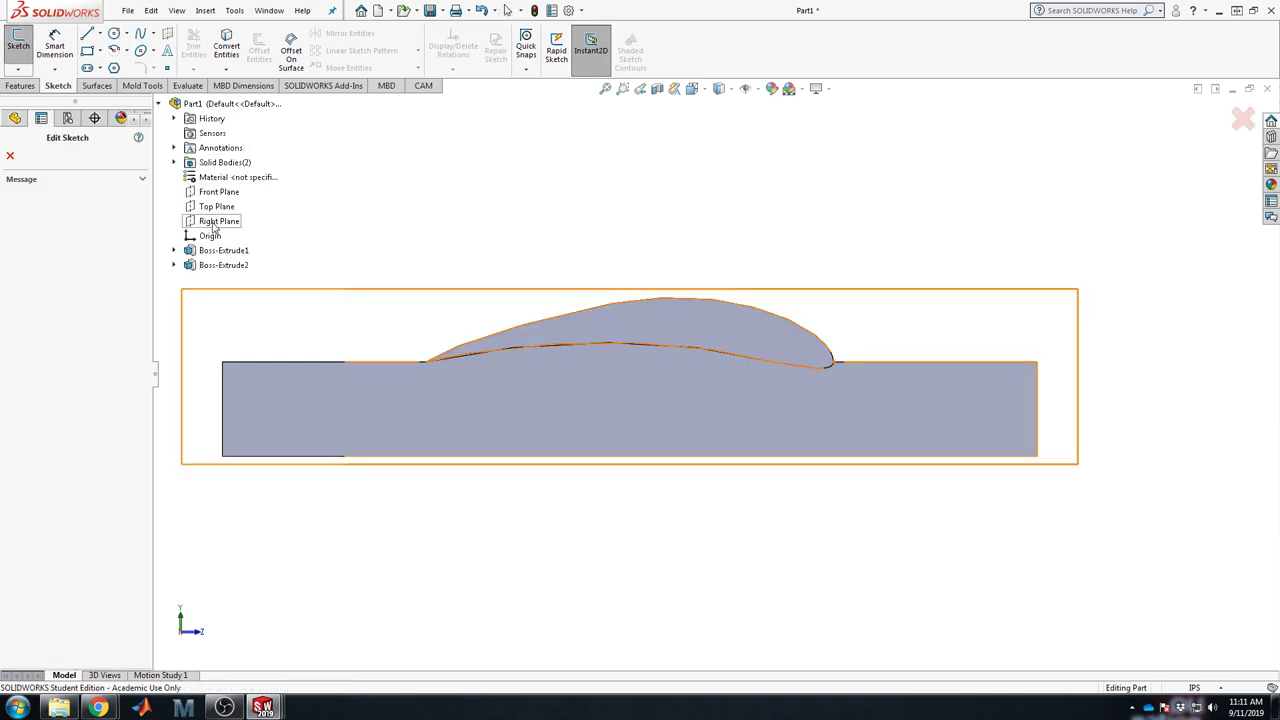
click(212, 192)
Step: Sketch an open outline above the mold block from the trailing edge around to the opposite block corner, about 24 in wide and 5 in high
click(89, 34)
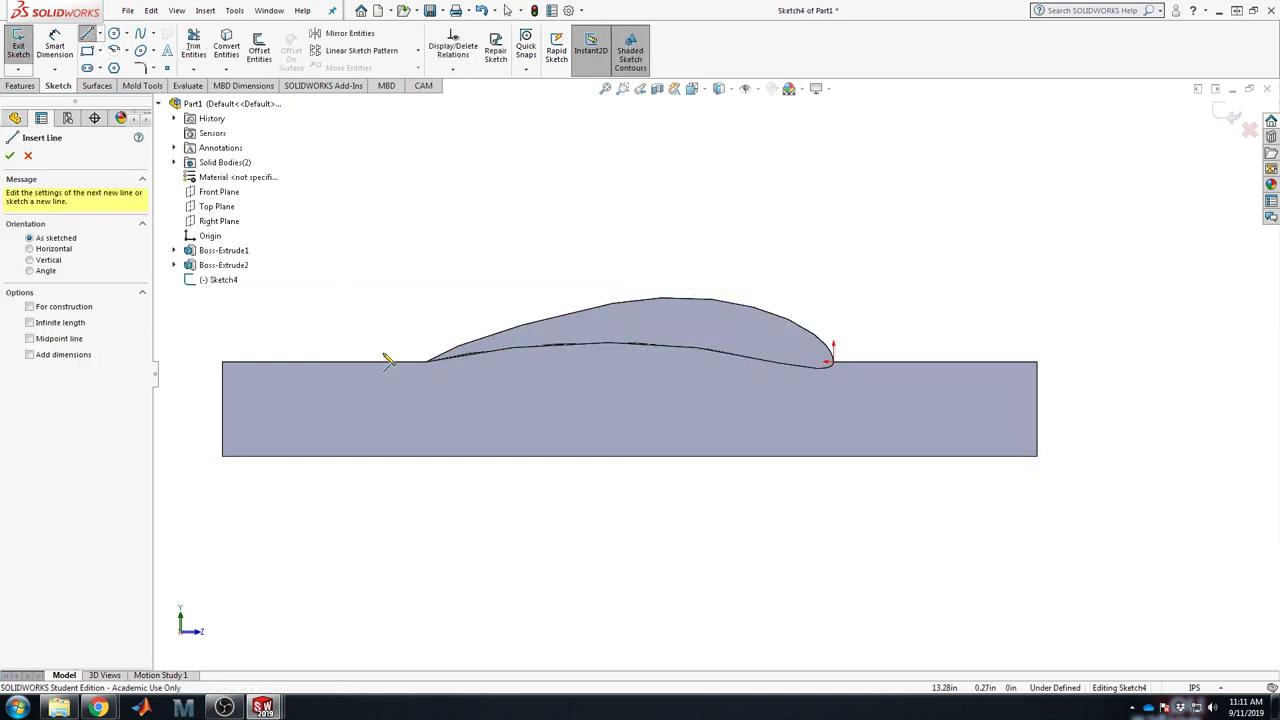
click(427, 361)
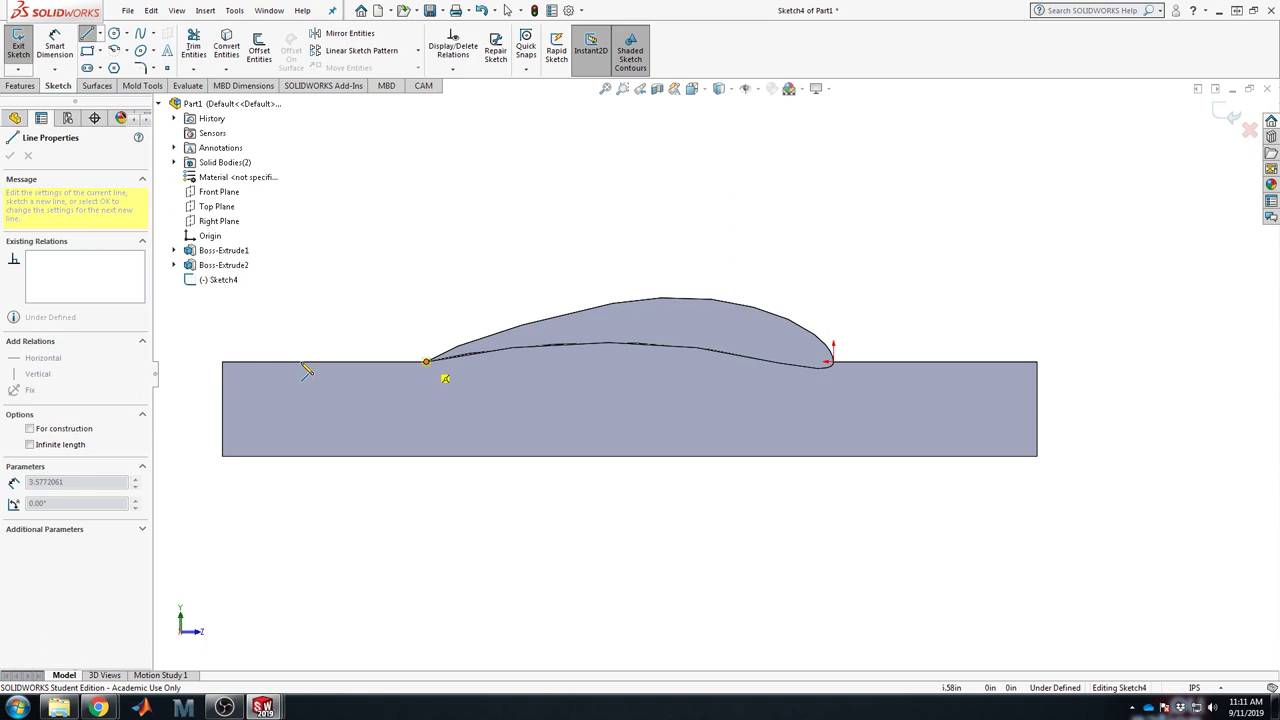
click(225, 365)
key(z)
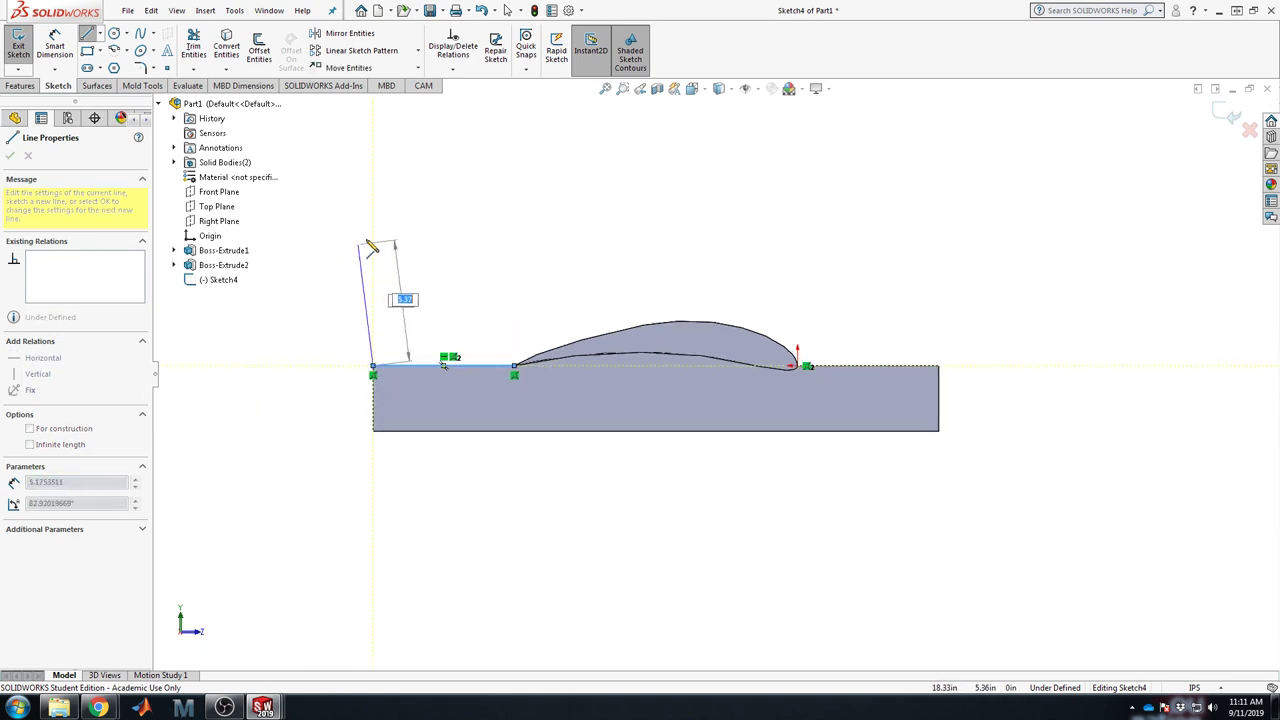
click(378, 247)
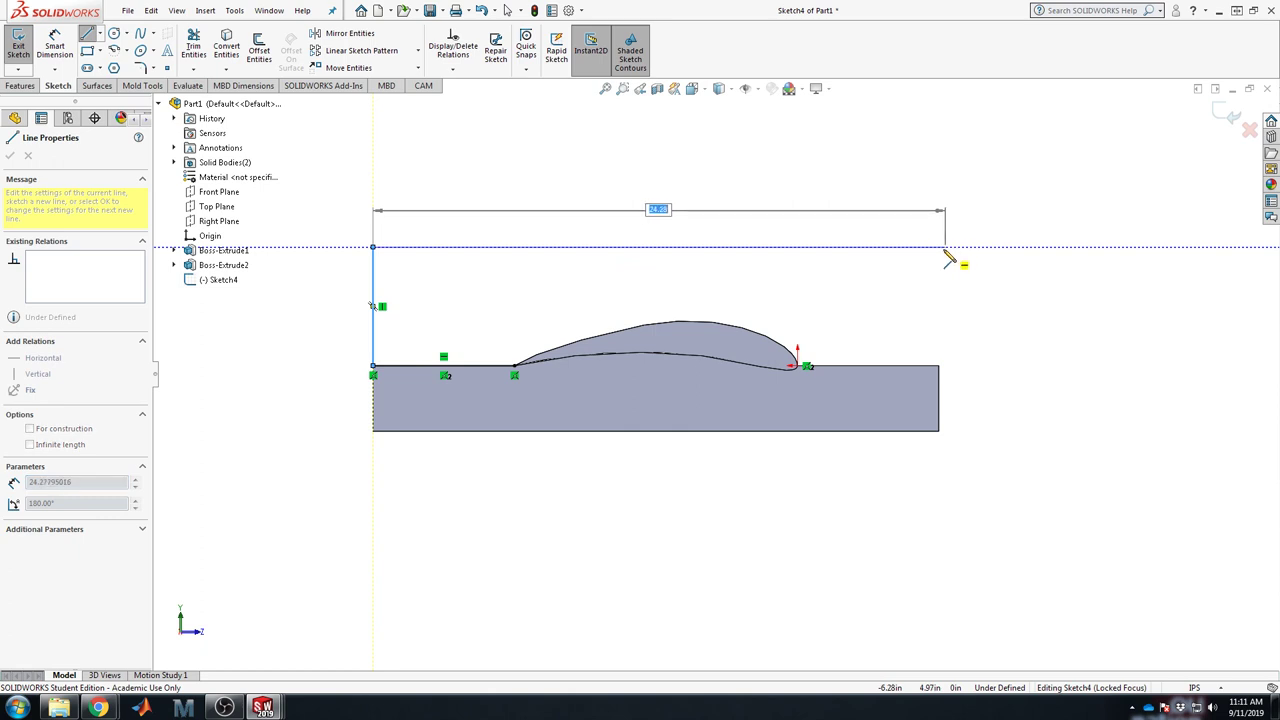
click(941, 248)
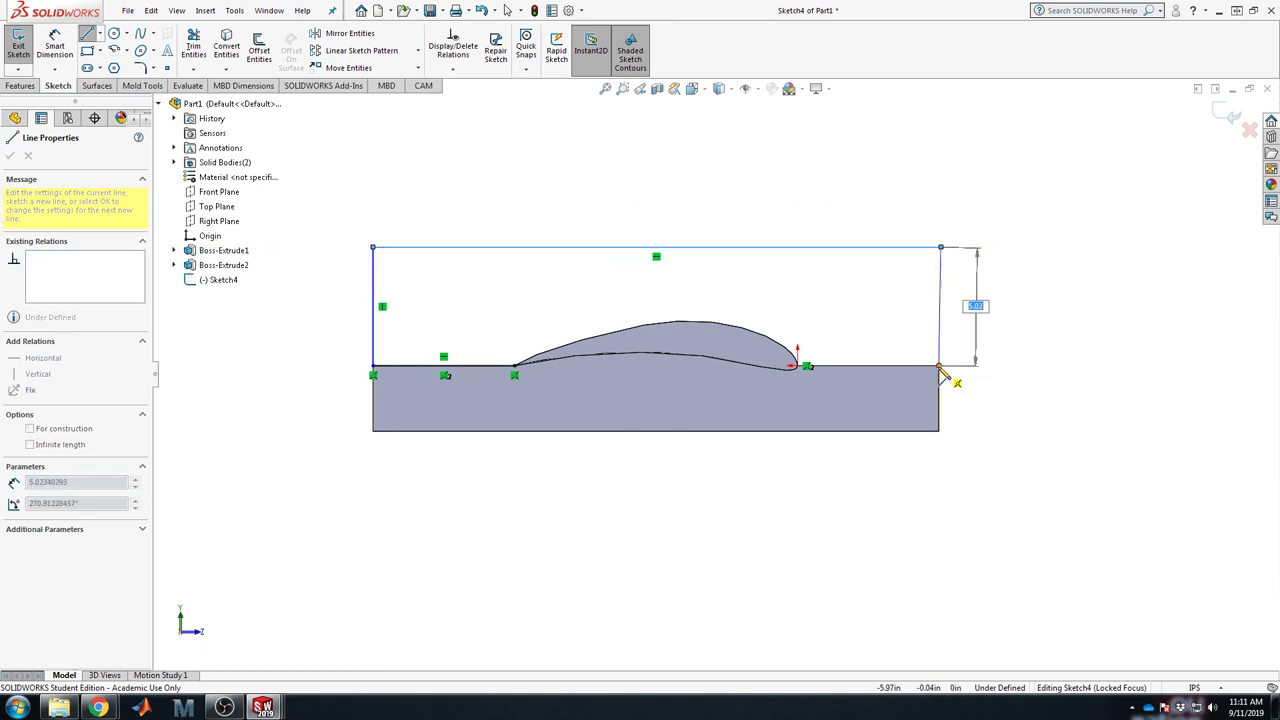
click(940, 373)
key(Escape)
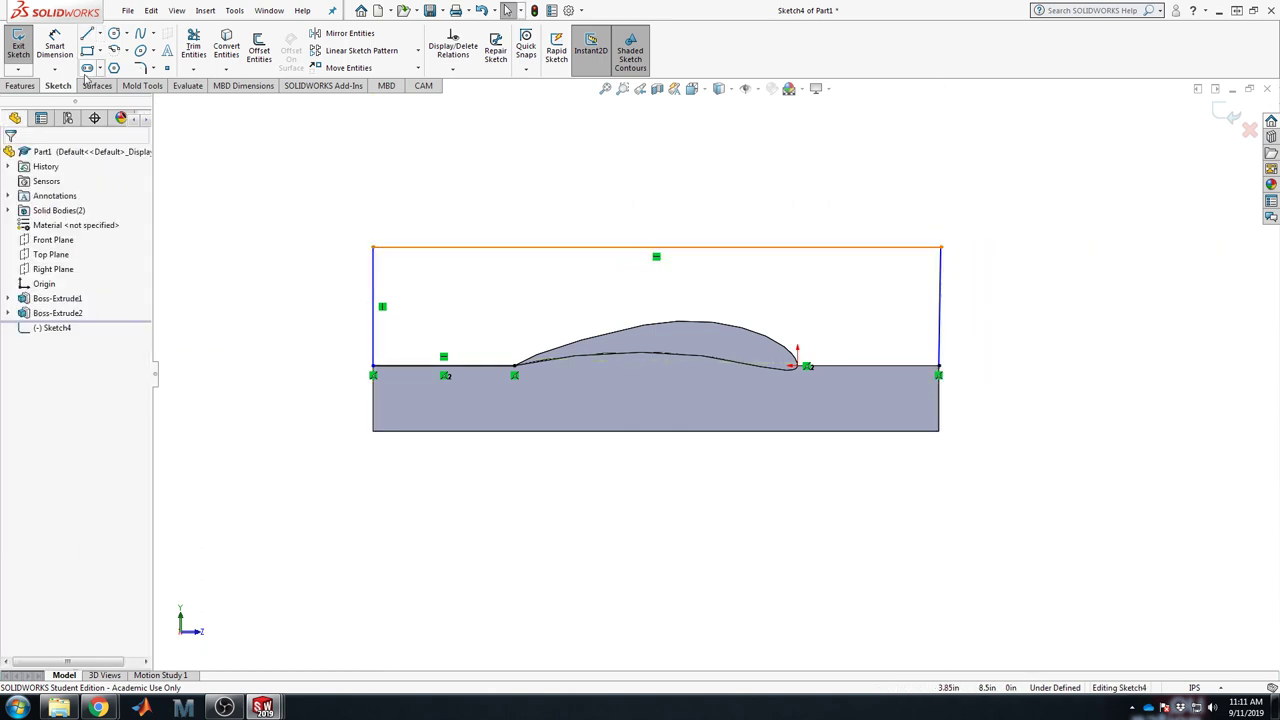
Step: Make the slanted side of the outline vertical and lower the outline's top edge to about 3.95 in above the block
click(941, 330)
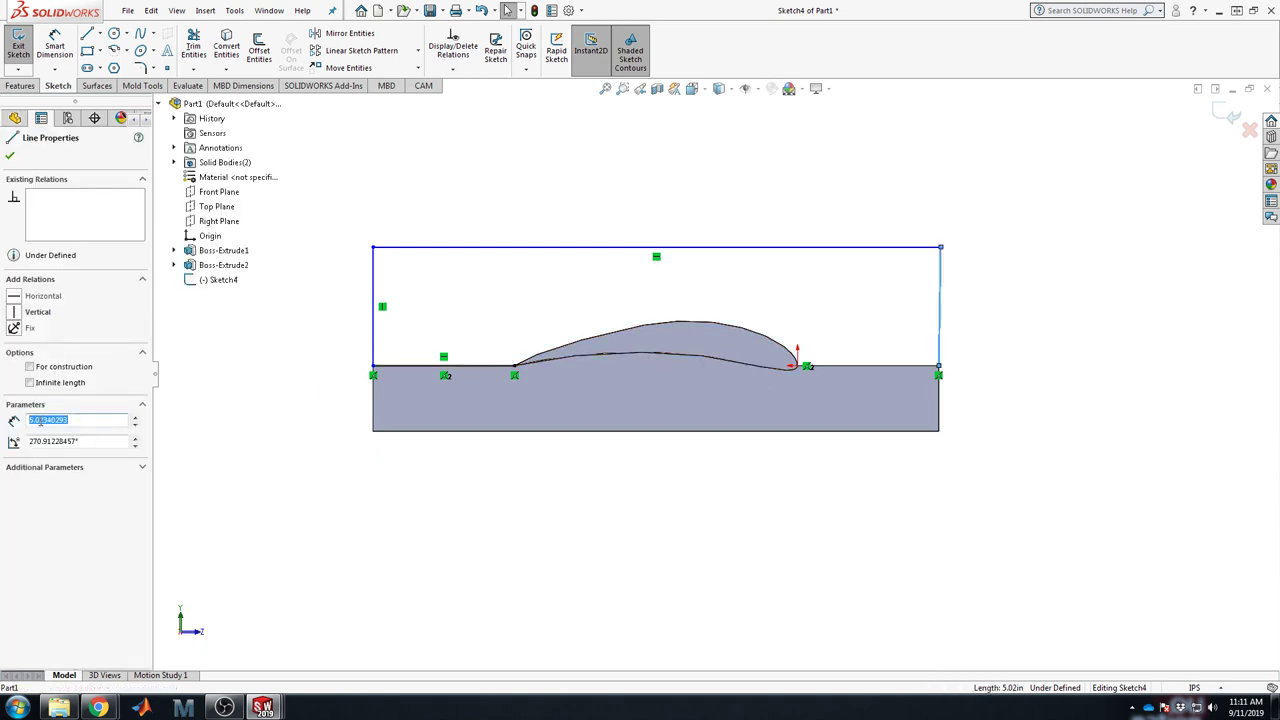
click(14, 312)
click(786, 187)
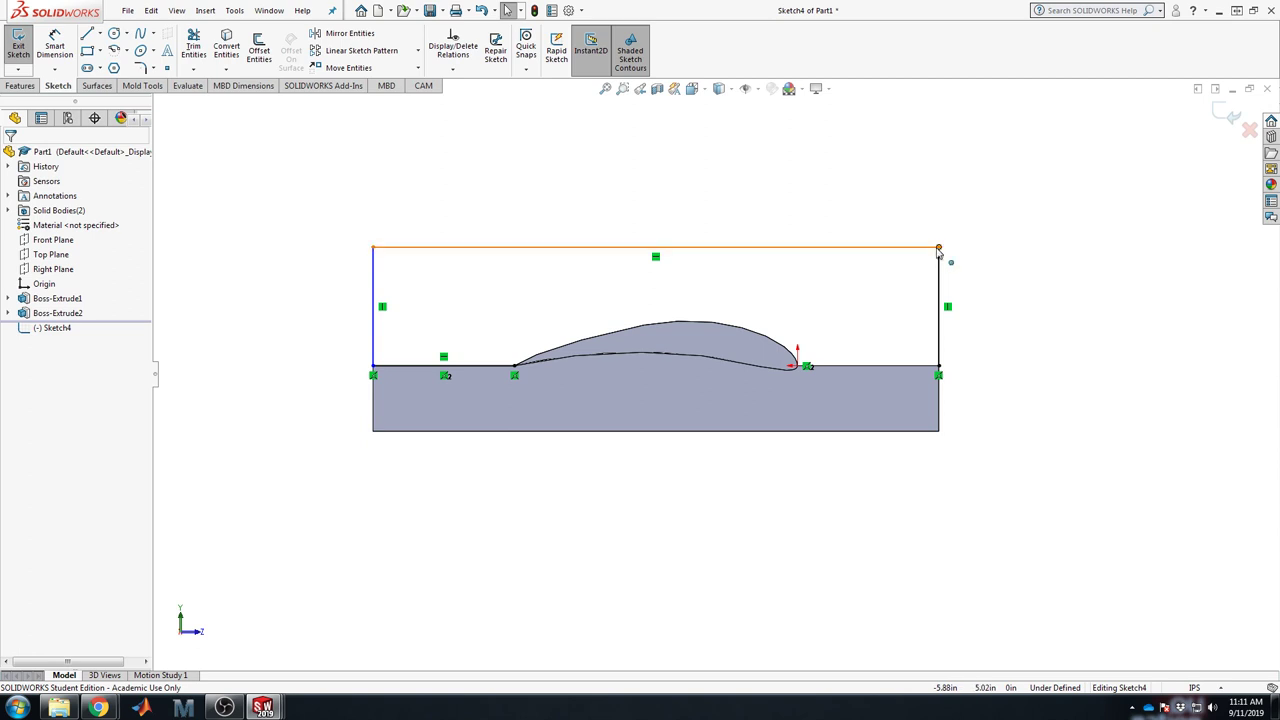
mouse_move(939, 247)
mouse_down()
mouse_move(939, 232)
mouse_move(939, 271)
mouse_up()
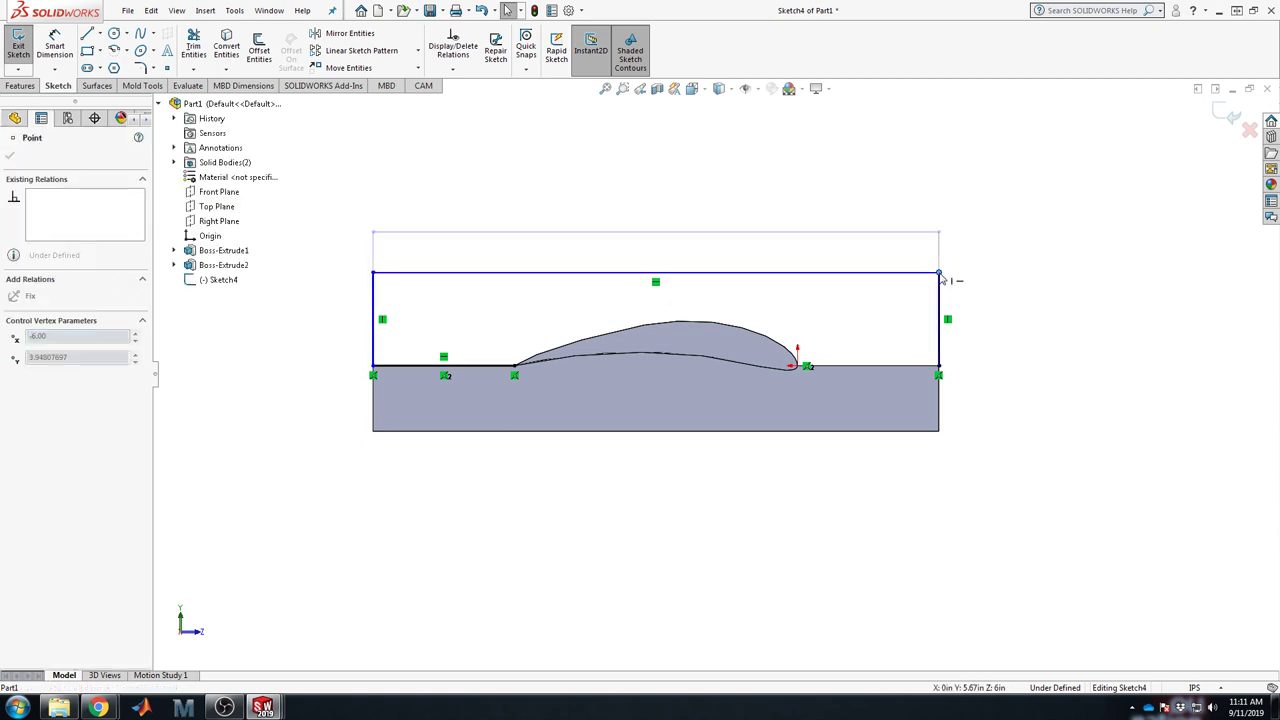
click(1017, 334)
Step: Dimension the outline's vertical side, set its height to 4 in, and exit the sketch
click(57, 58)
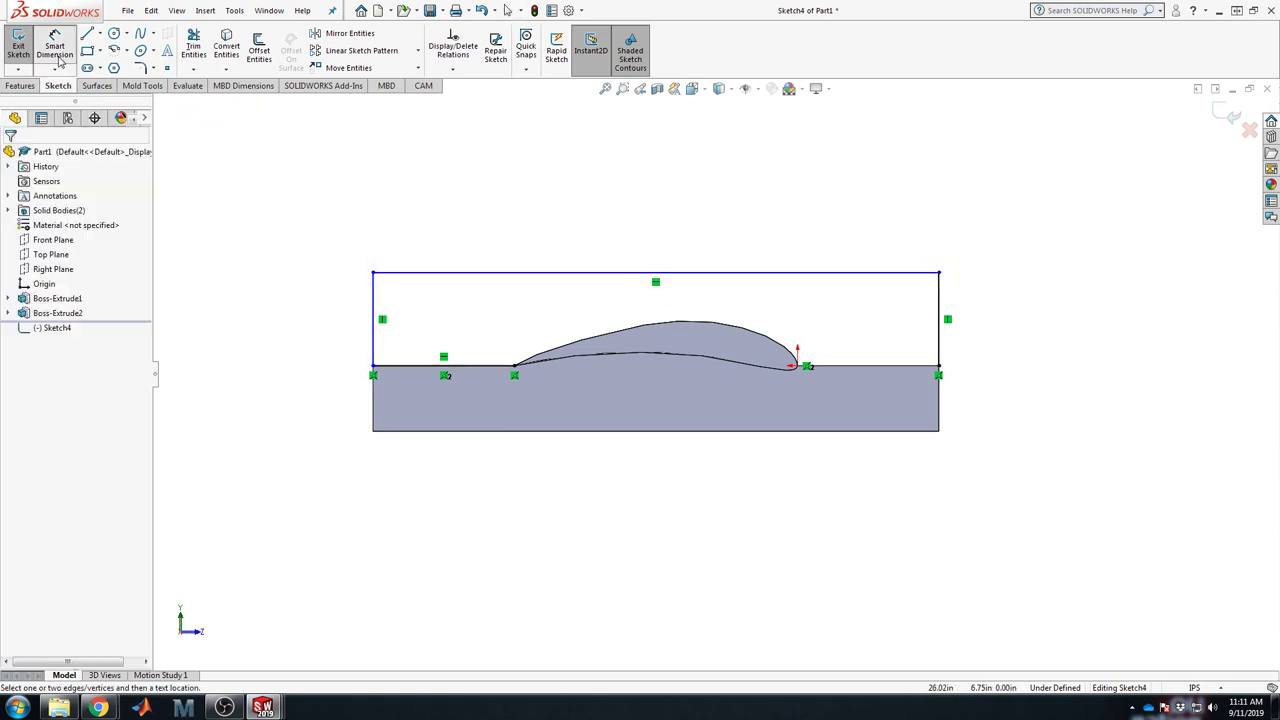
click(378, 322)
click(330, 320)
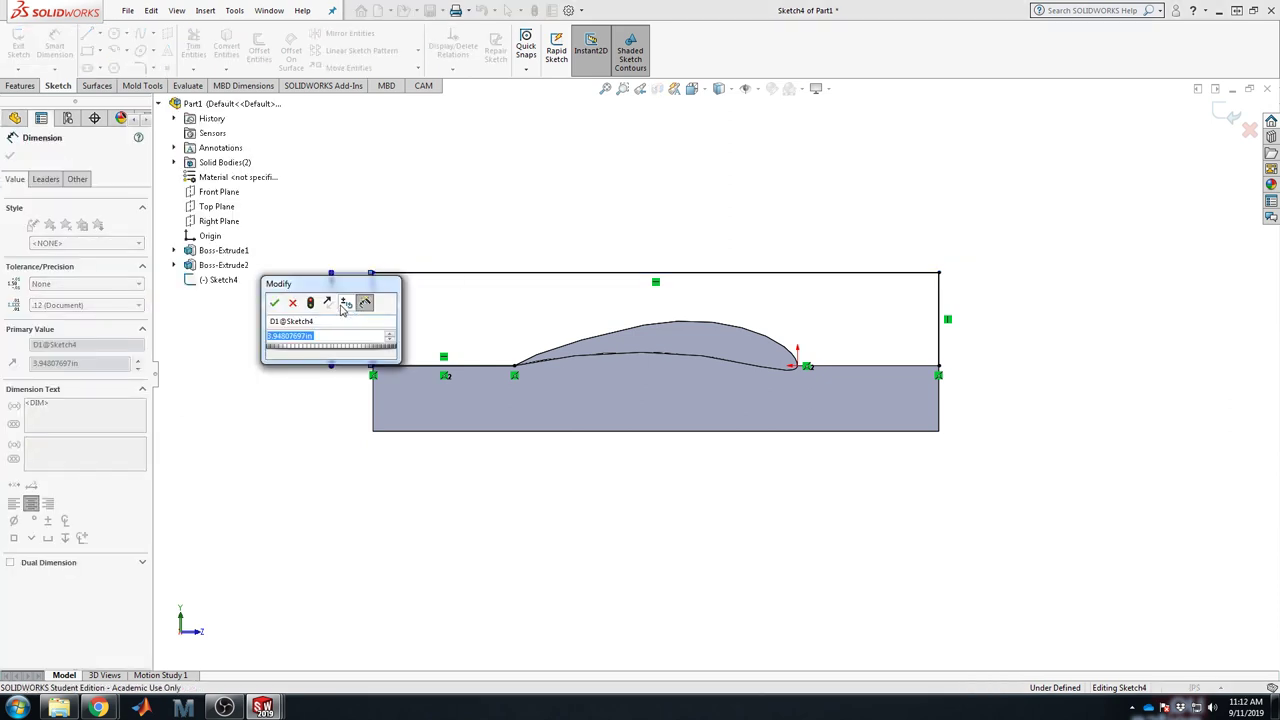
text(3)
key(Return)
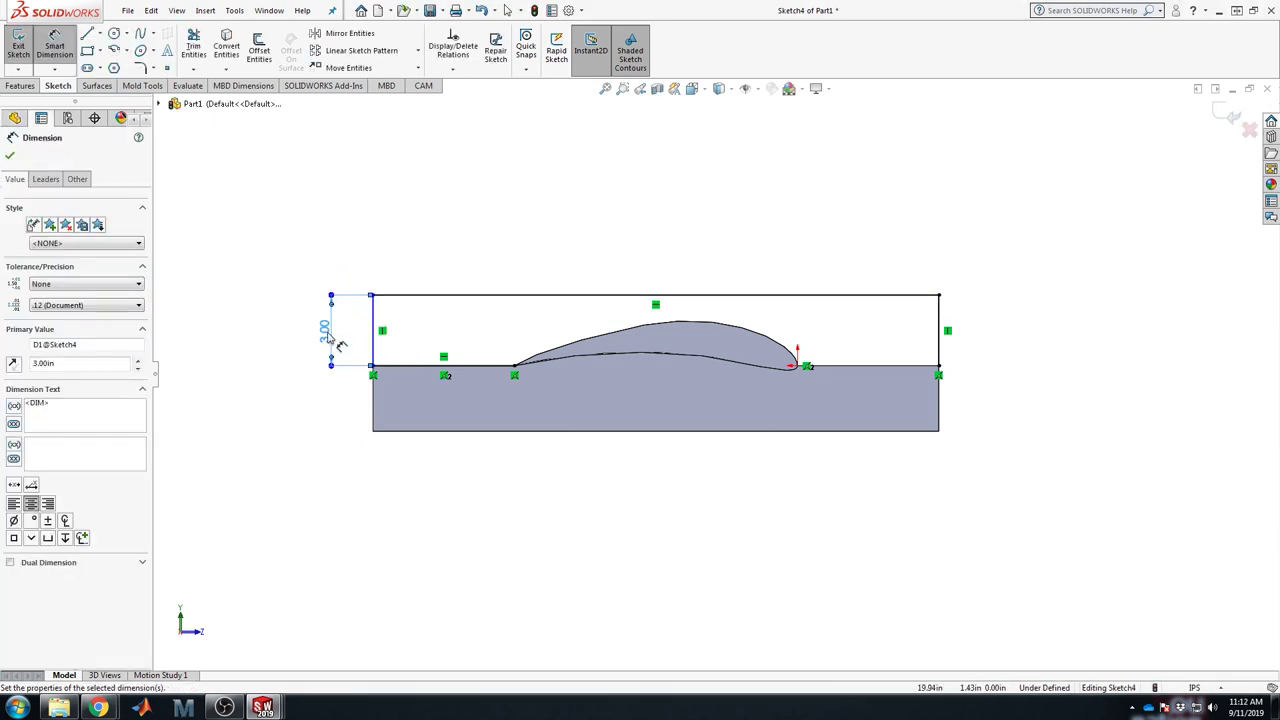
click(345, 348)
click(330, 335)
drag(331, 295, 331, 271)
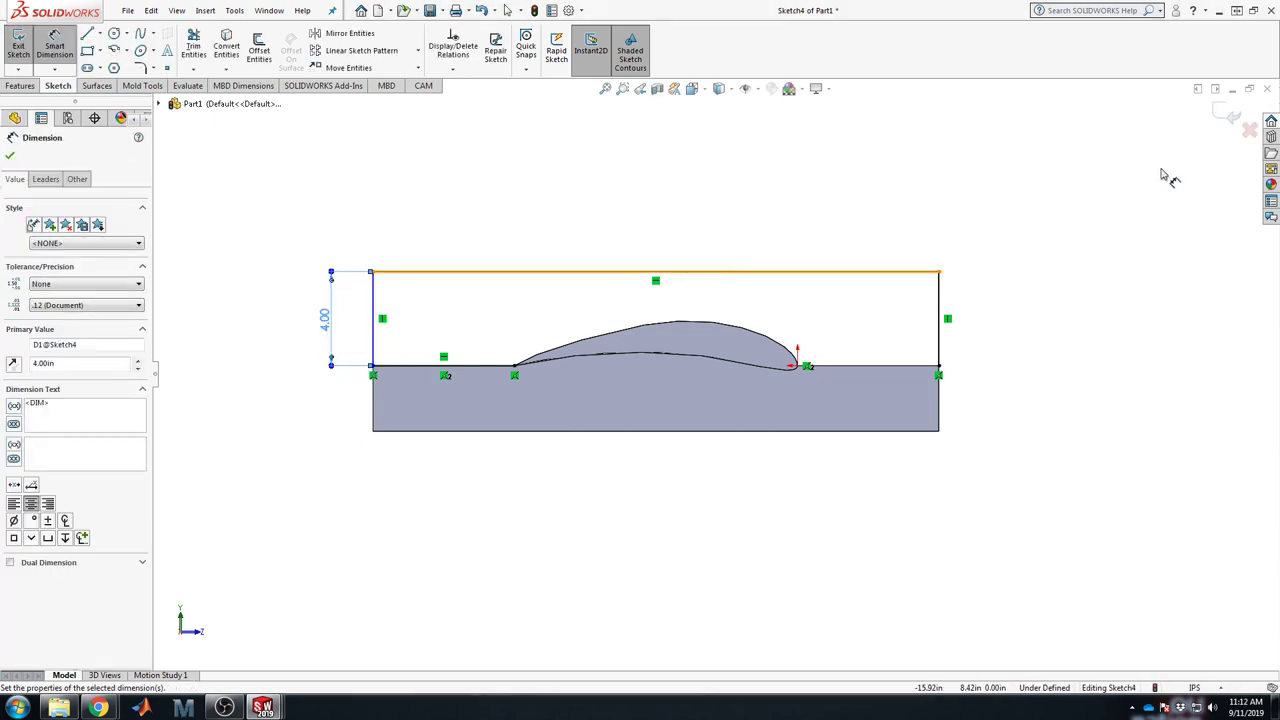
click(1232, 115)
click(1232, 115)
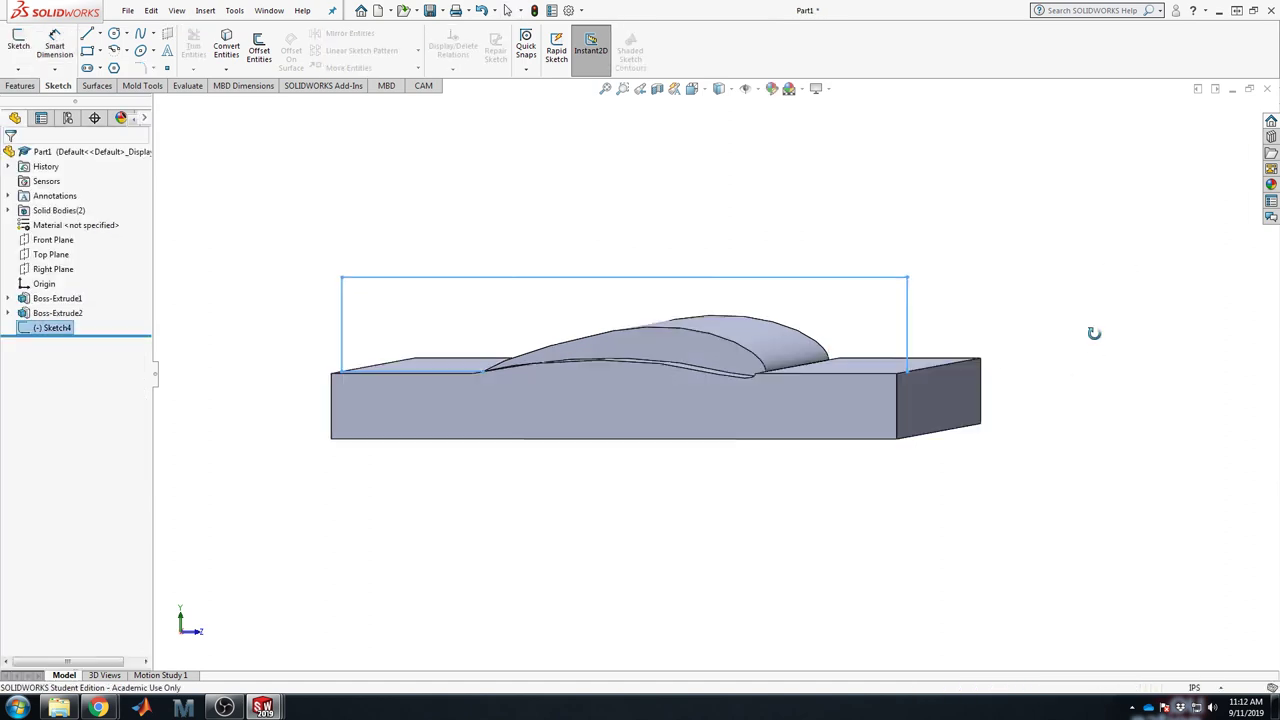
middle_drag(1094, 333, 1056, 402)
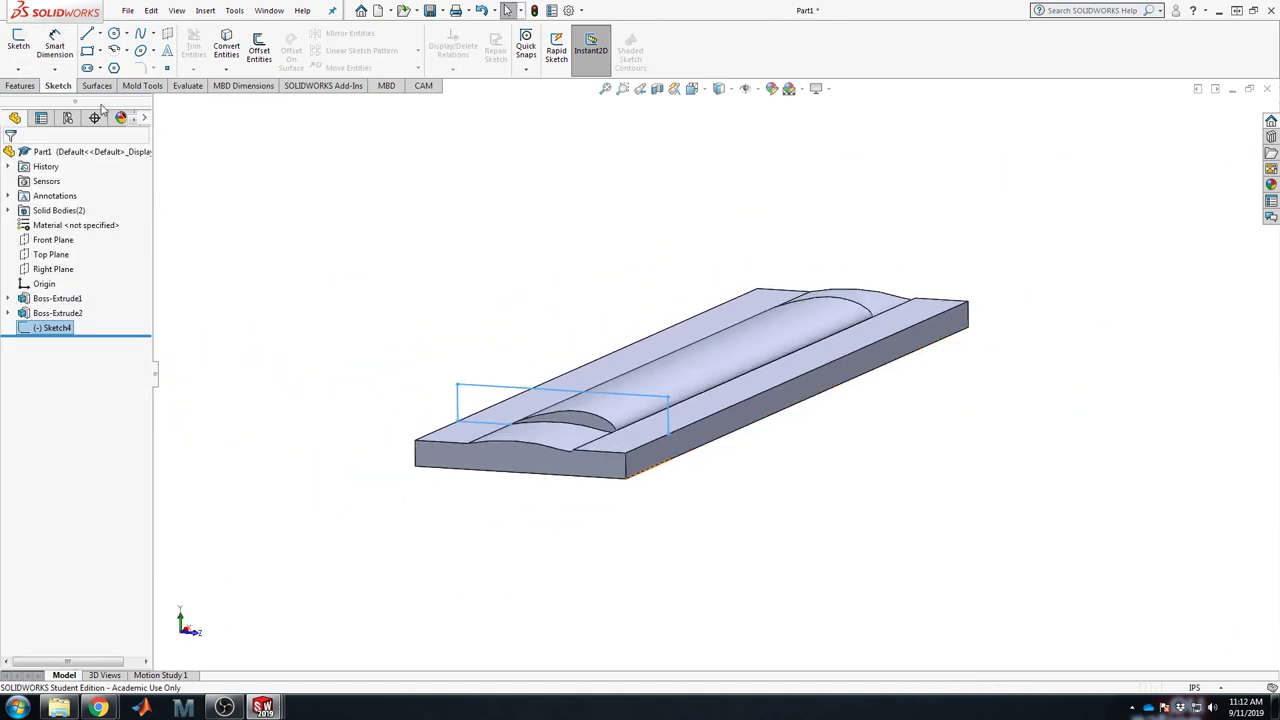
click(20, 85)
click(24, 45)
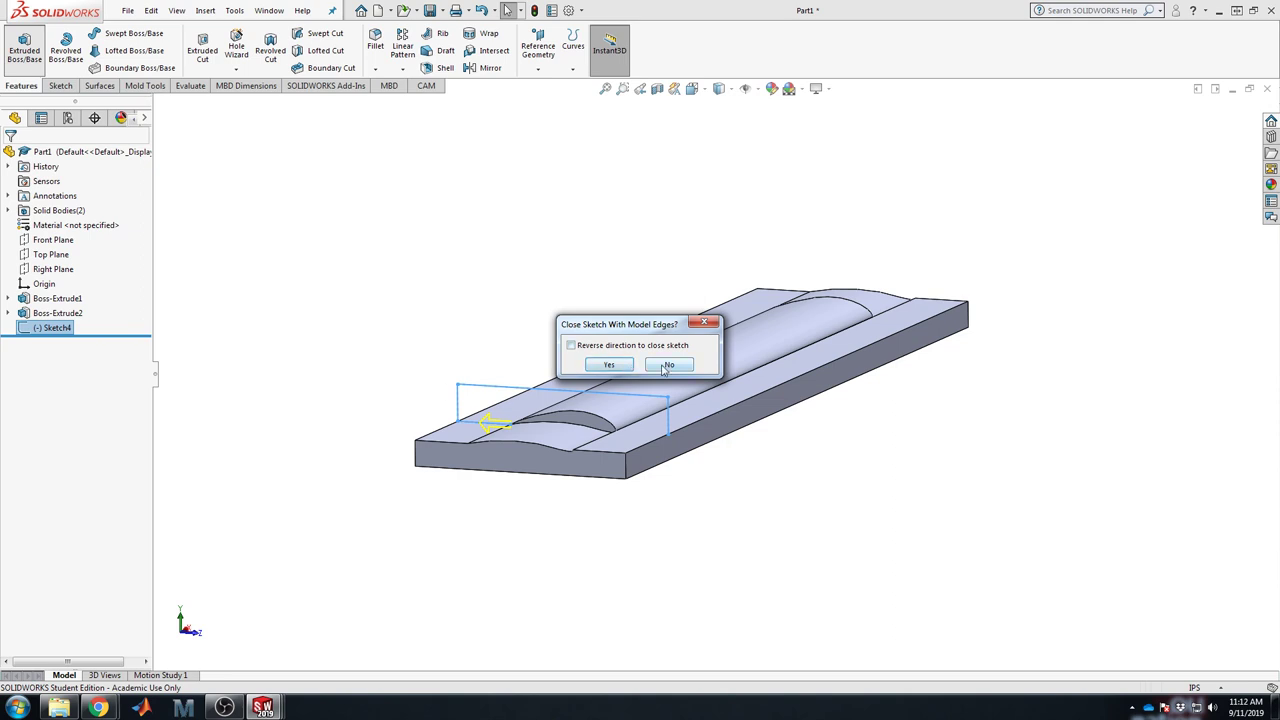
click(665, 366)
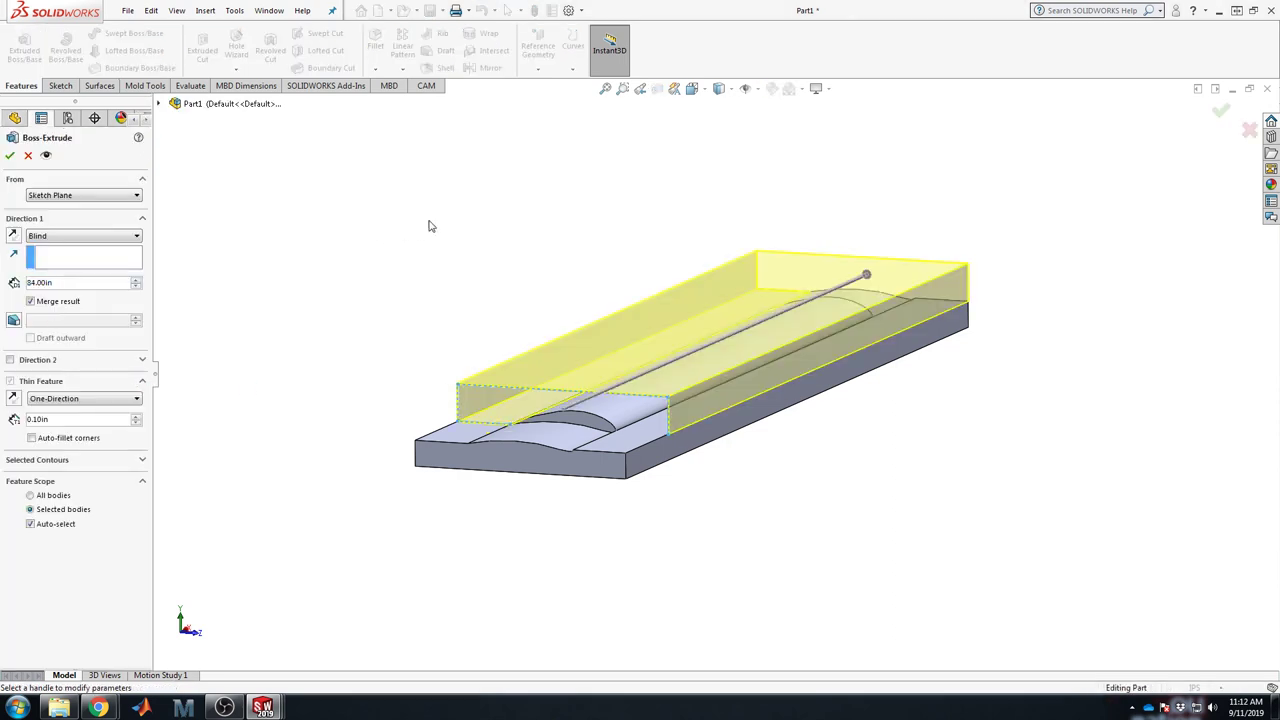
click(9, 156)
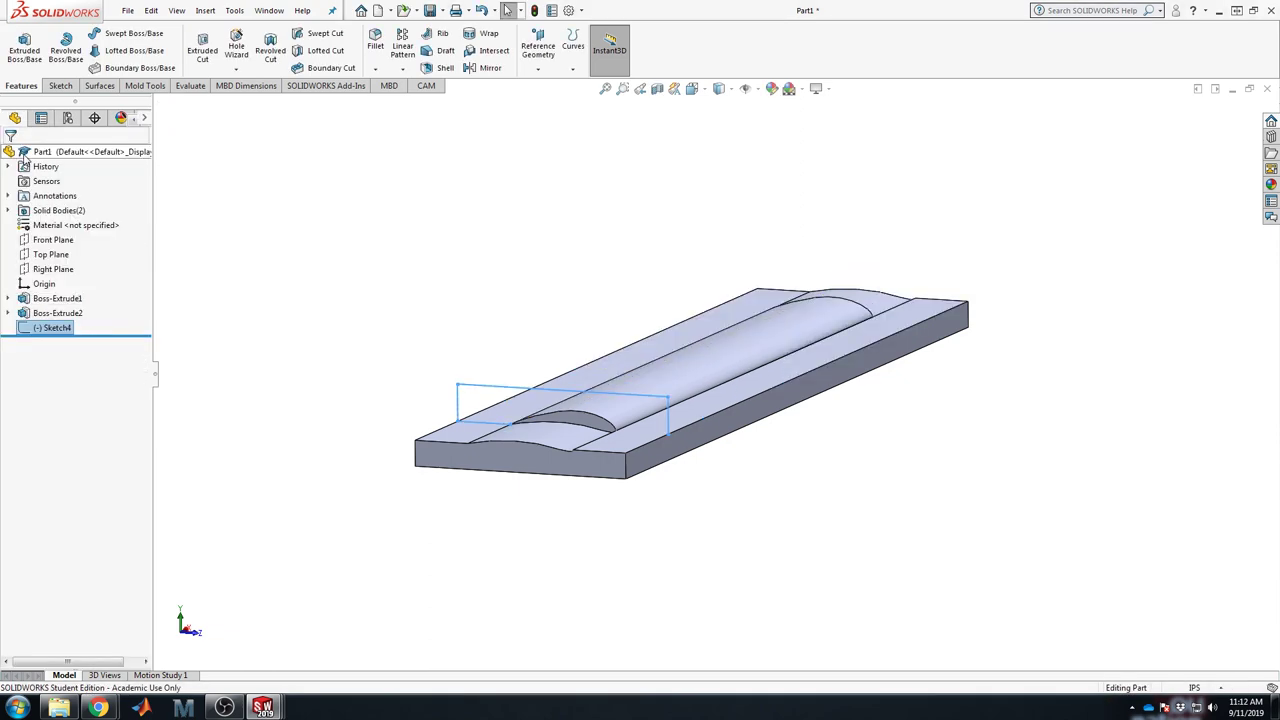
Step: Reopen the upper mold sketch in the Right view and draw a line from the block corner to the airfoil's leading edge
right_click(53, 314)
right_click(50, 327)
click(117, 288)
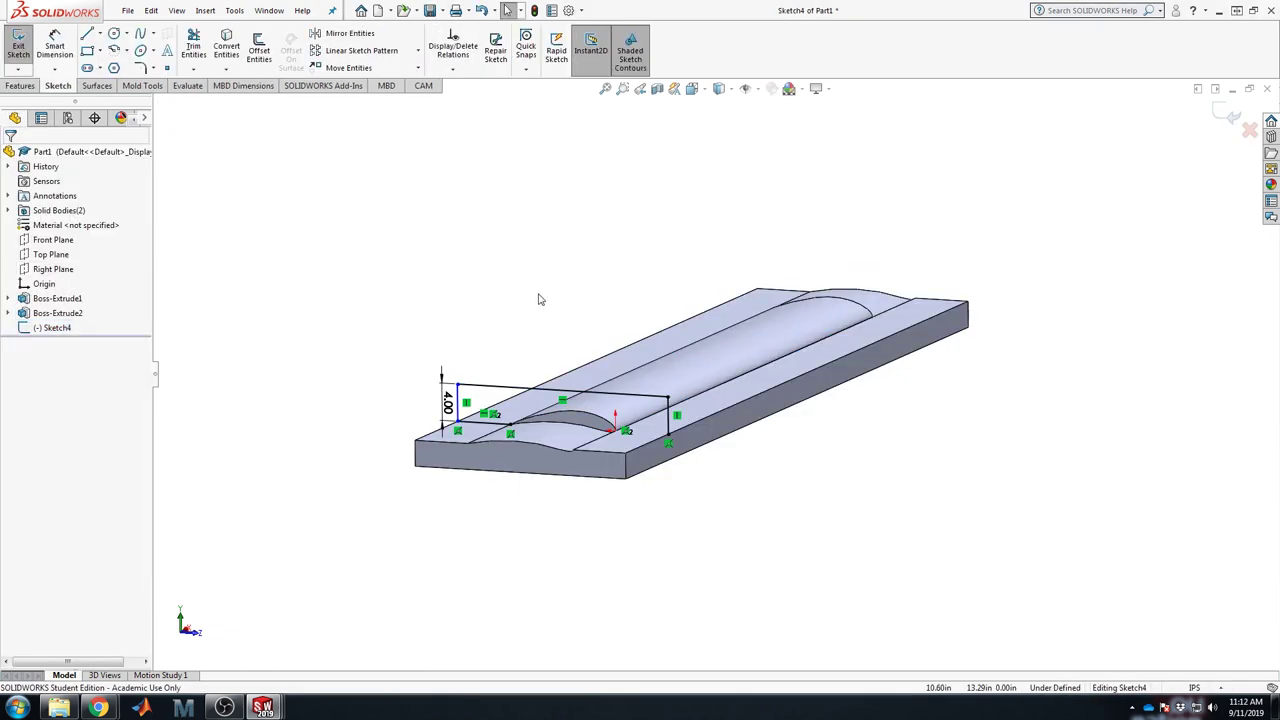
key(space)
click(593, 365)
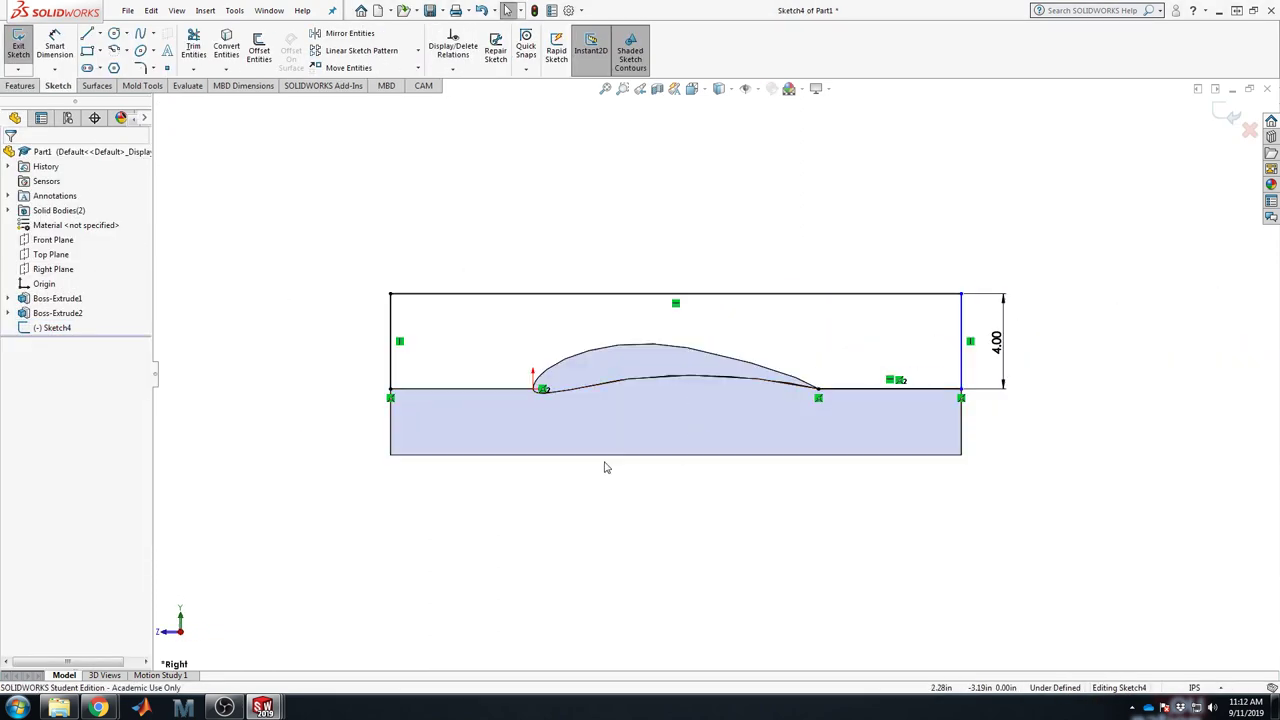
click(87, 33)
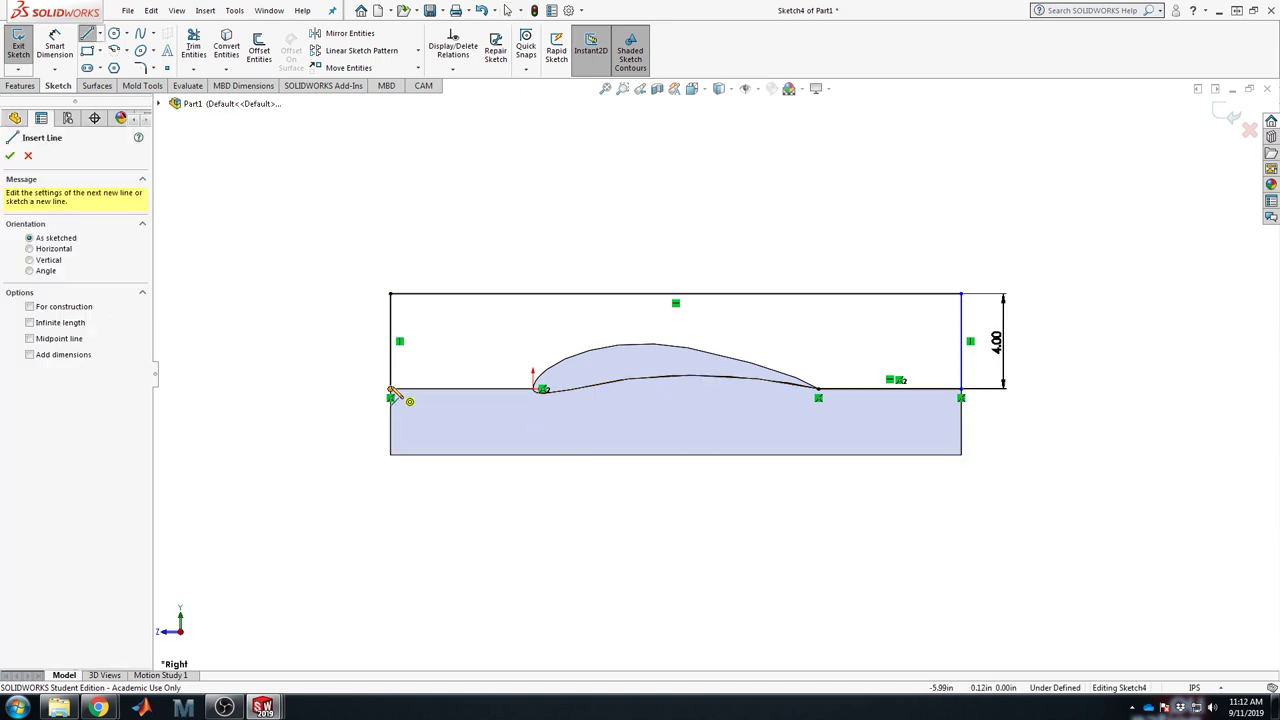
click(540, 389)
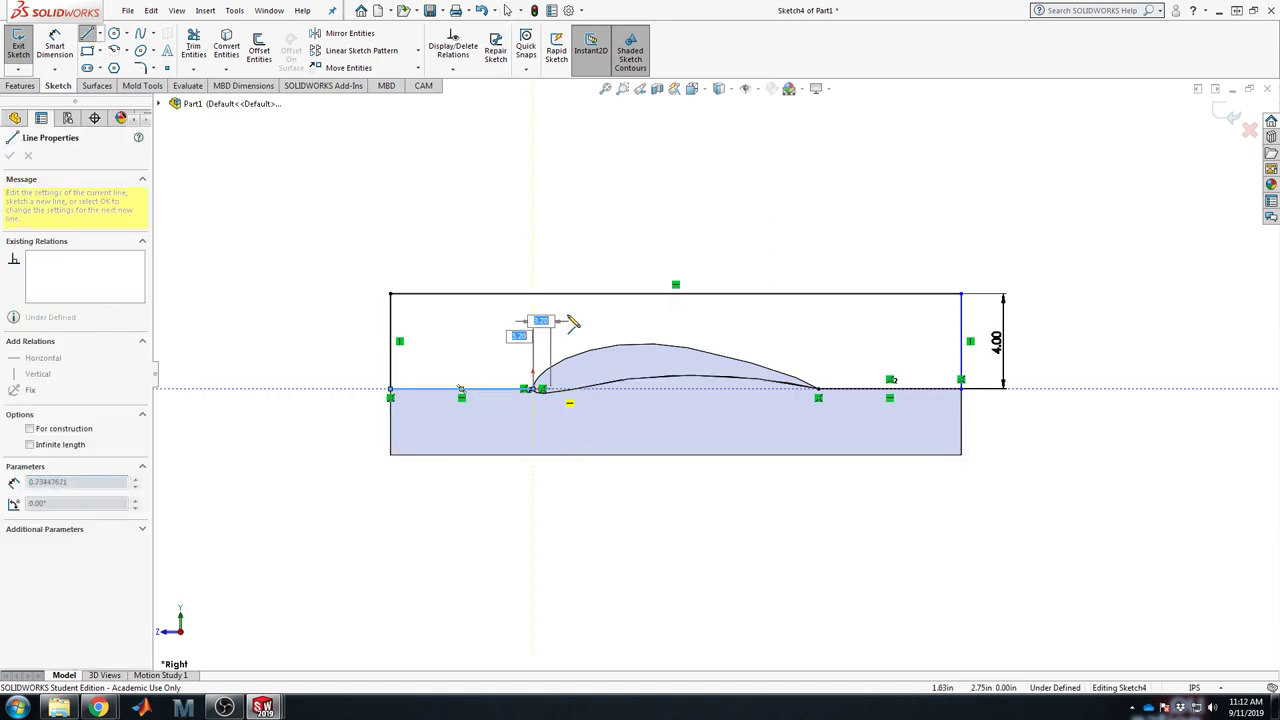
key(Escape)
Step: Convert the airfoil's upper edge into the sketch to close the upper mold profile, and exit the sketch
click(226, 45)
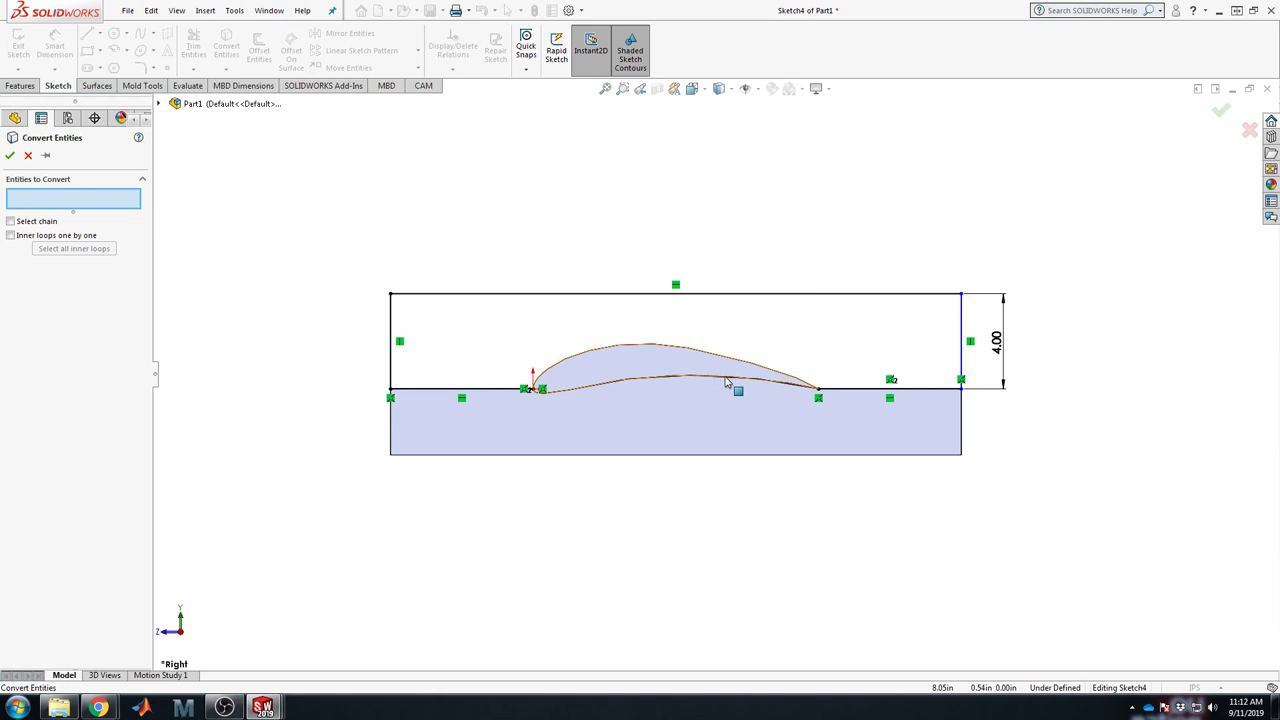
click(643, 345)
click(10, 156)
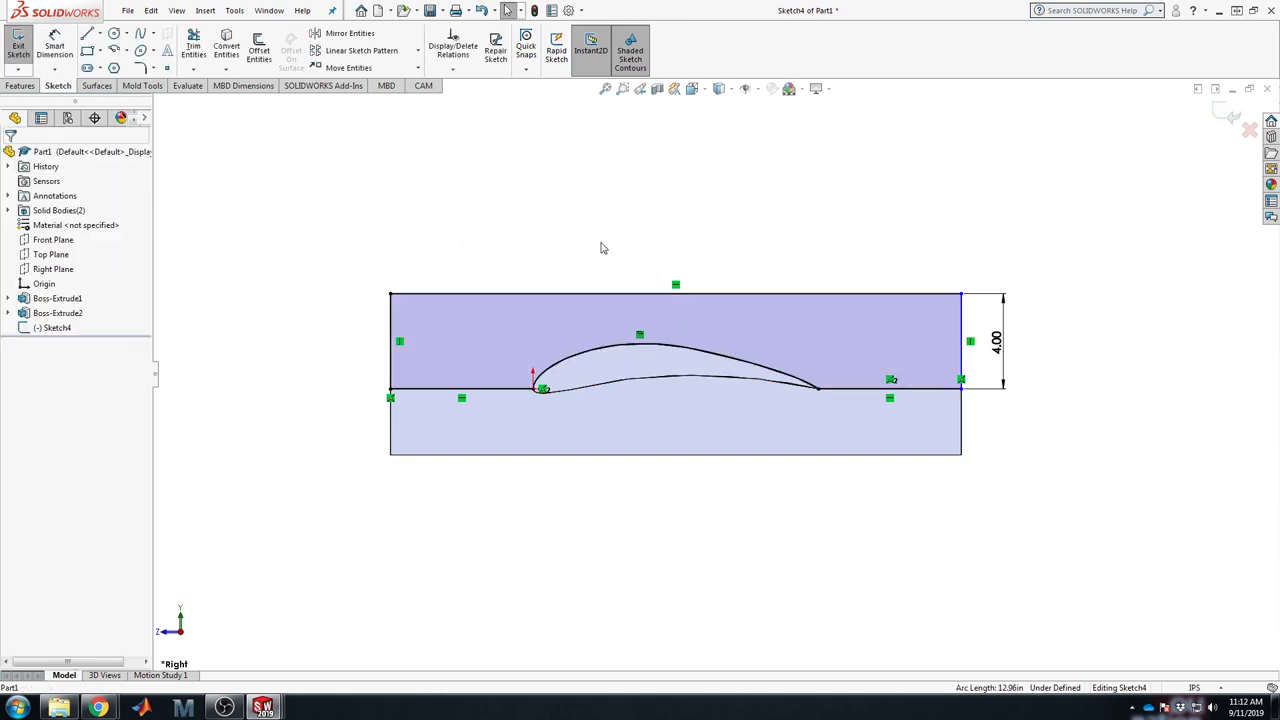
click(1230, 117)
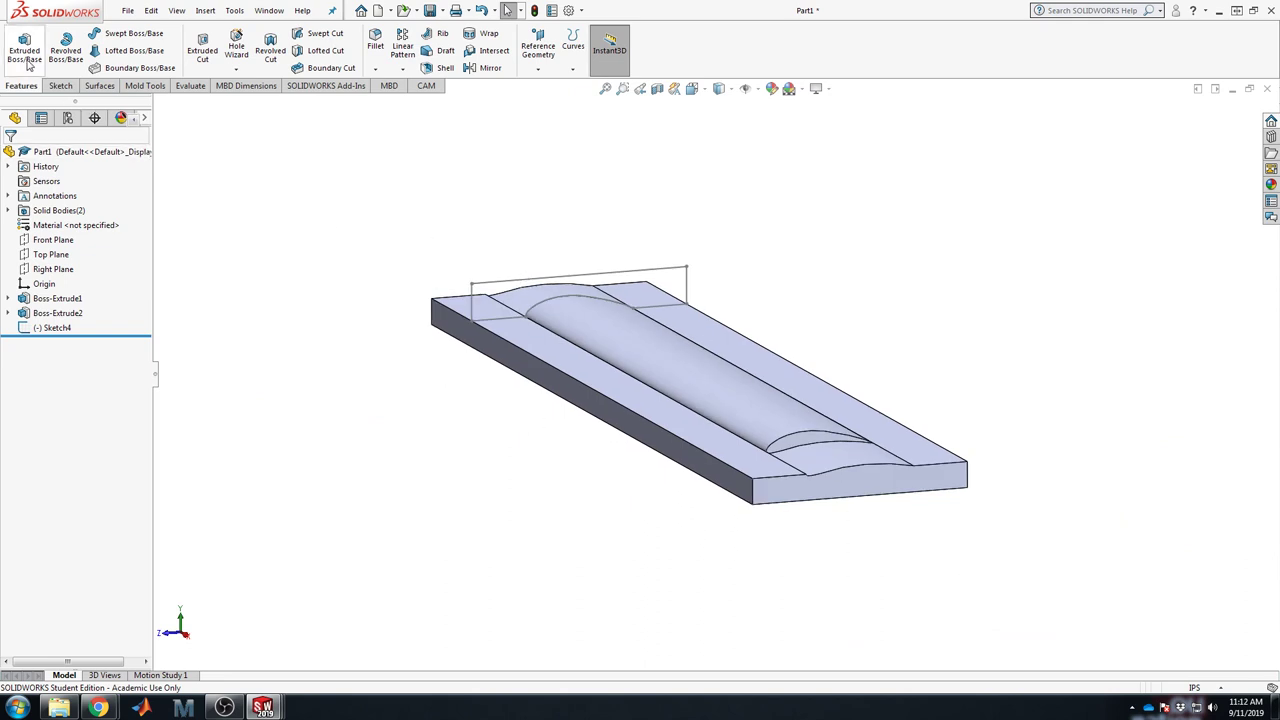
Step: Extrude the upper mold profile as a boss, 84 in along the wing in Direction 1 and 12 in in Direction 2
click(25, 55)
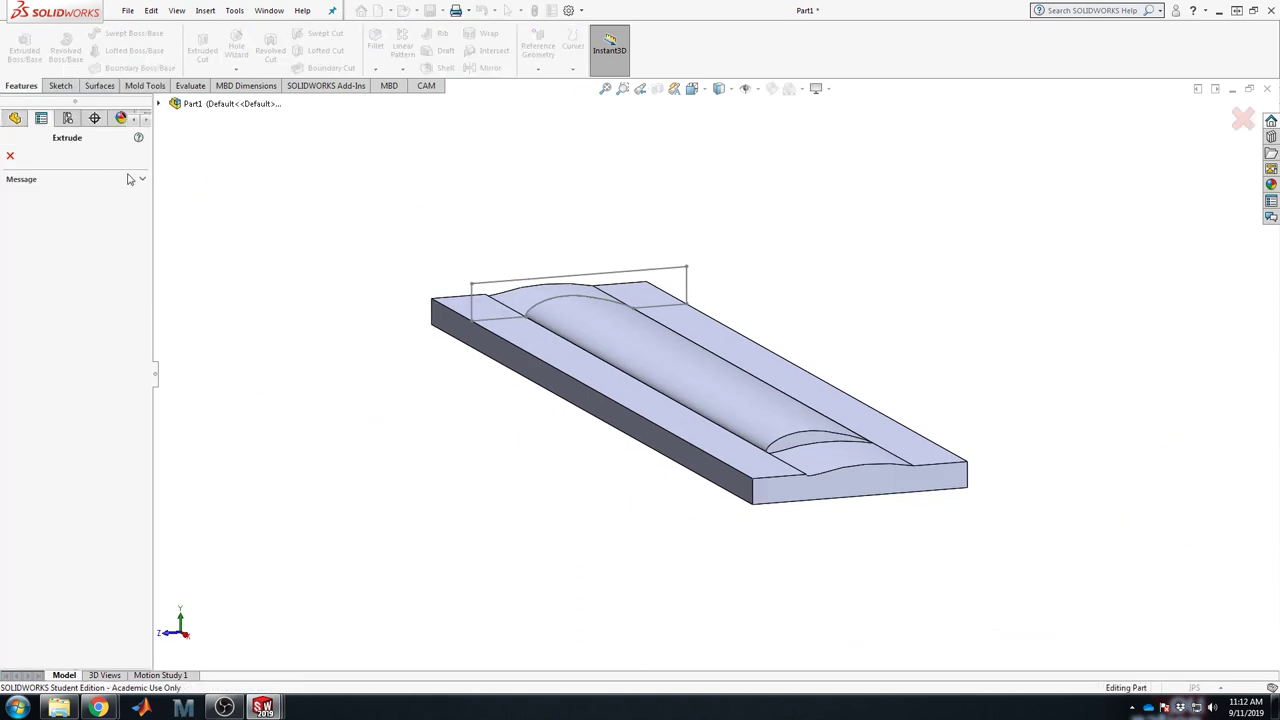
click(545, 287)
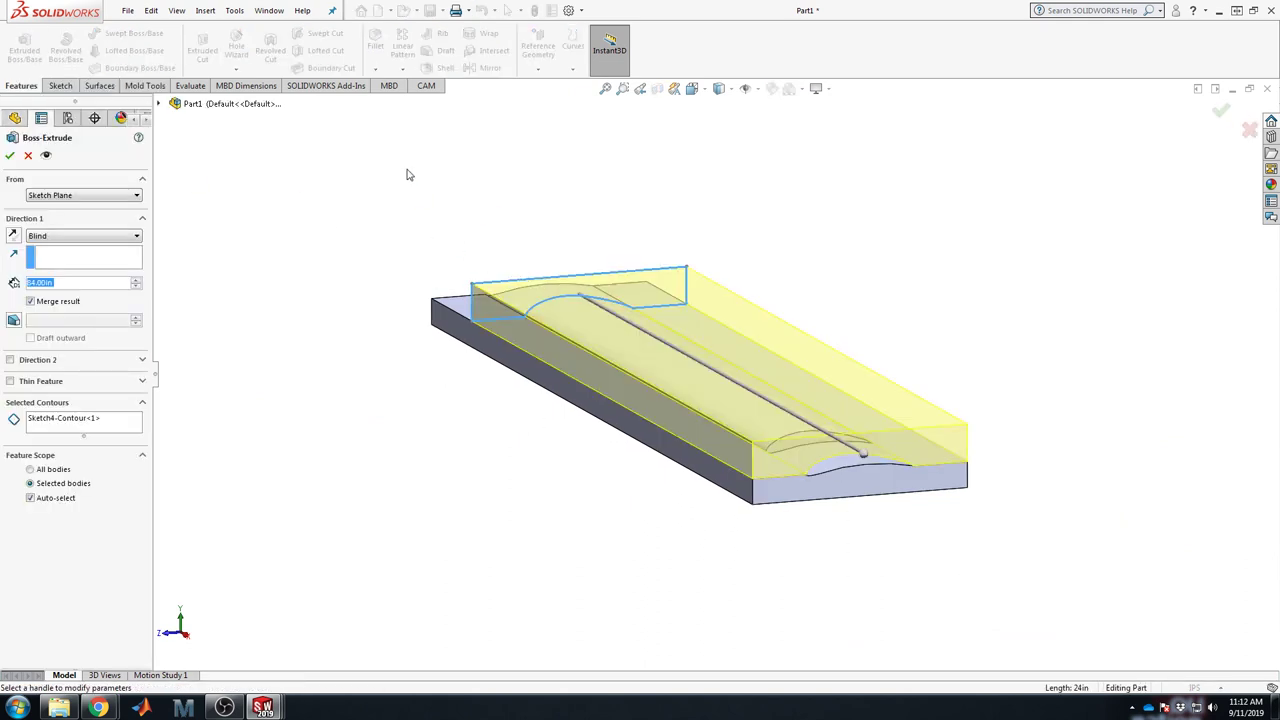
scroll(415, 190, down, 2)
click(35, 361)
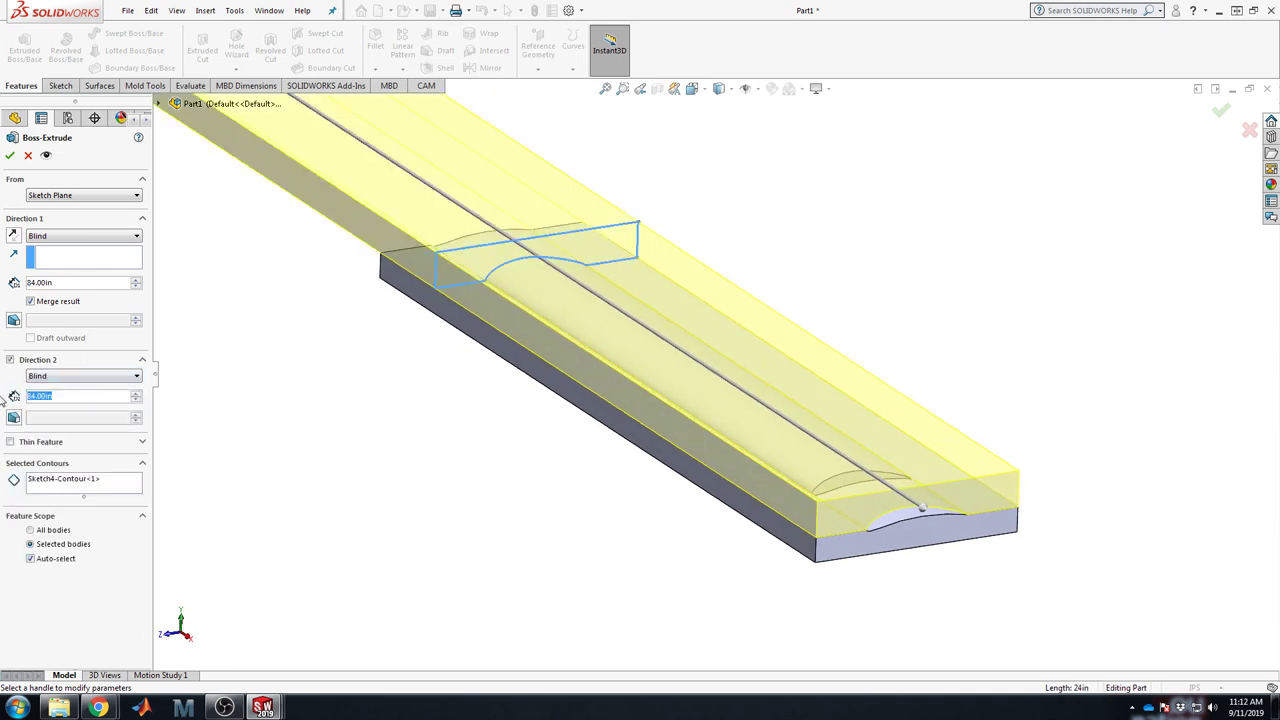
text(12)
key(Return)
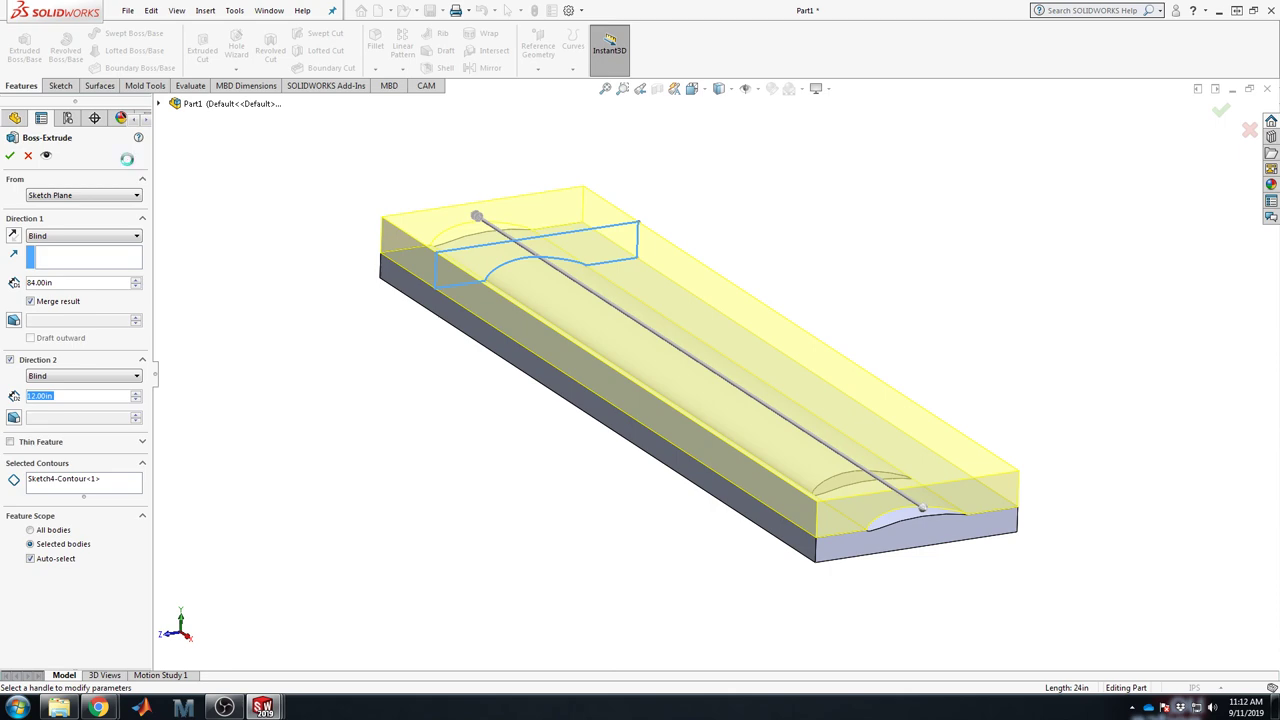
key(Return)
Step: Edit the upper mold extrusion to turn off Merge result, and check that the upper and lower blocks select separately
right_click(77, 336)
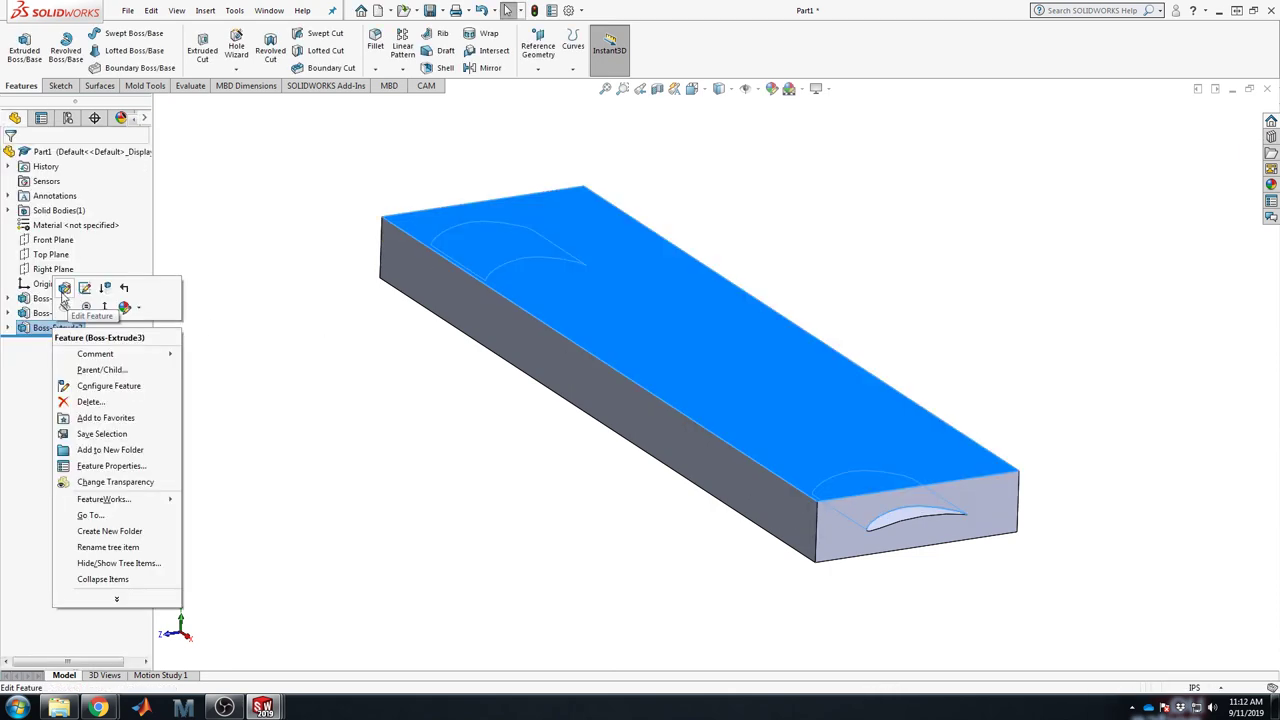
click(63, 290)
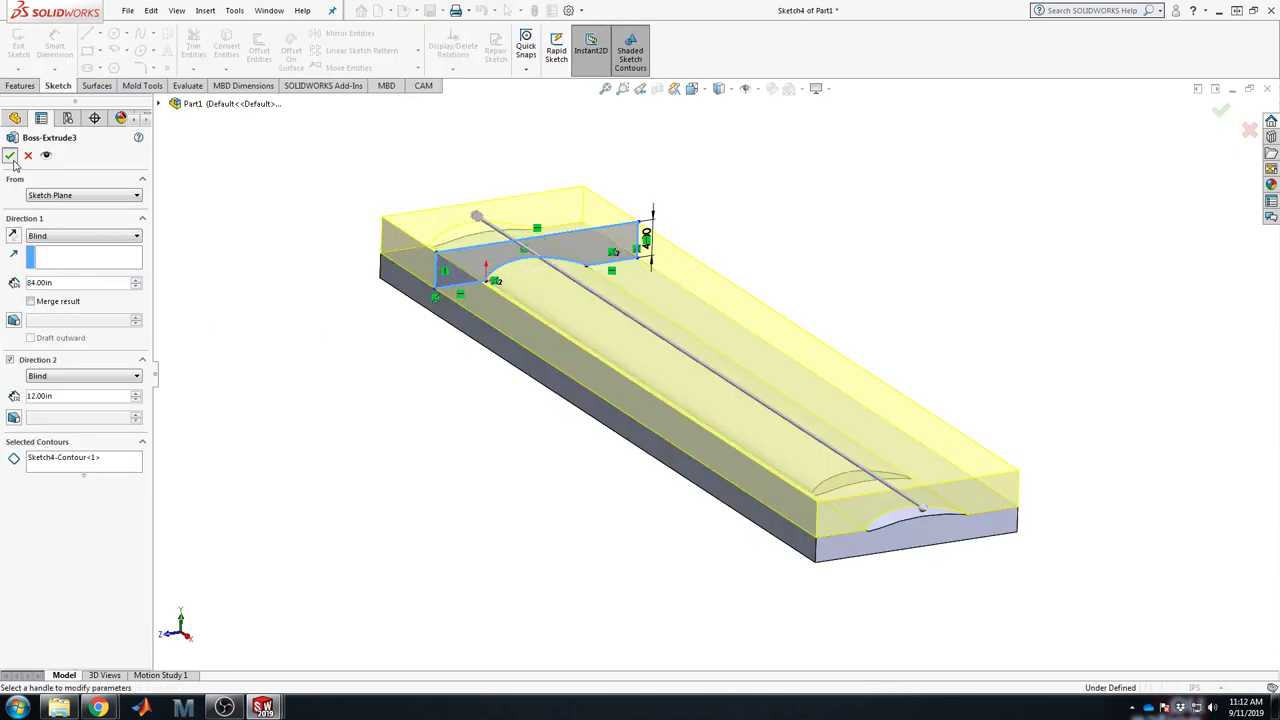
click(10, 156)
click(834, 487)
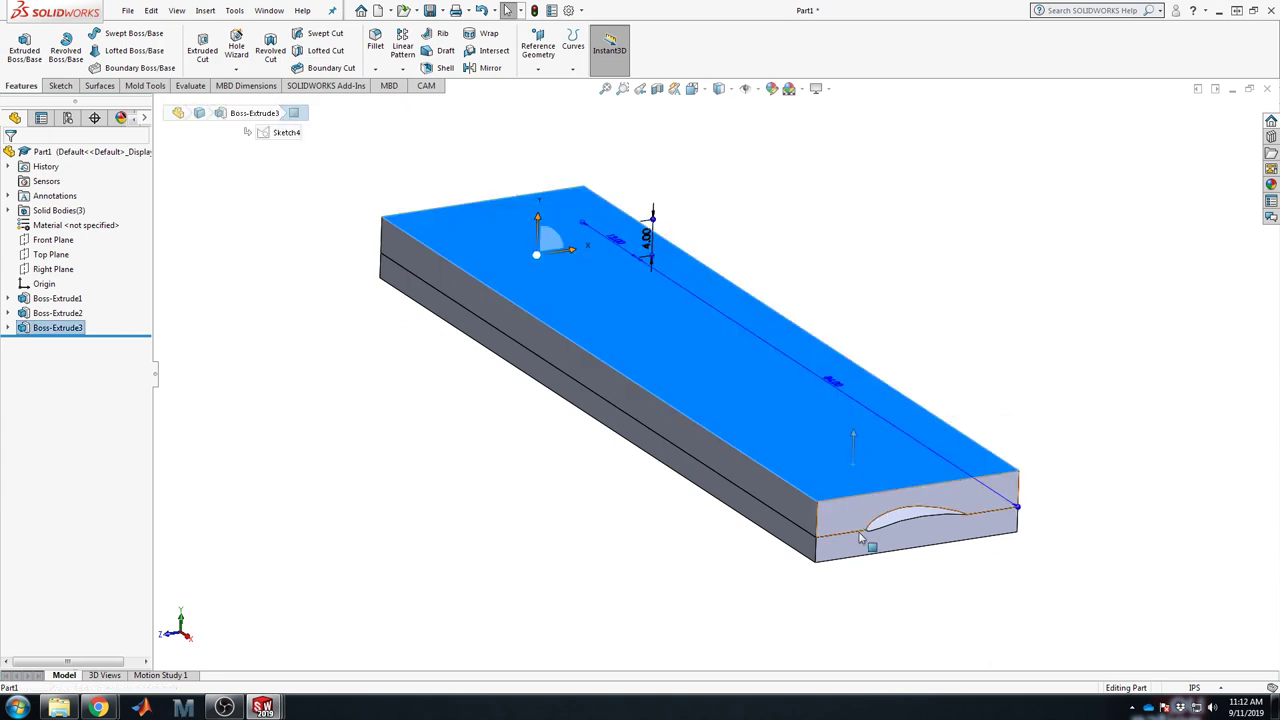
click(862, 545)
click(1135, 563)
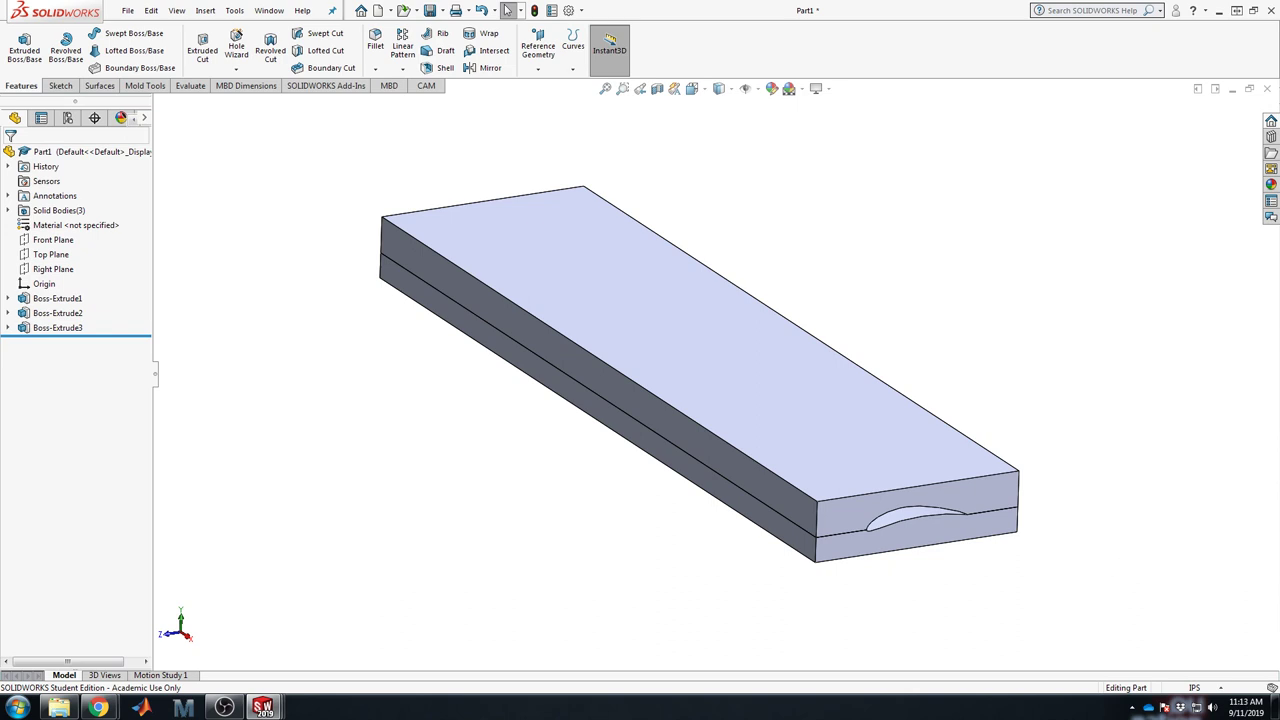
Step: Delete the upper and lower mold block extrusions together with the dependent upper mold sketch
mouse_move(770, 360)
middle_down()
mouse_move(764, 440)
mouse_move(800, 420)
mouse_move(766, 366)
middle_up()
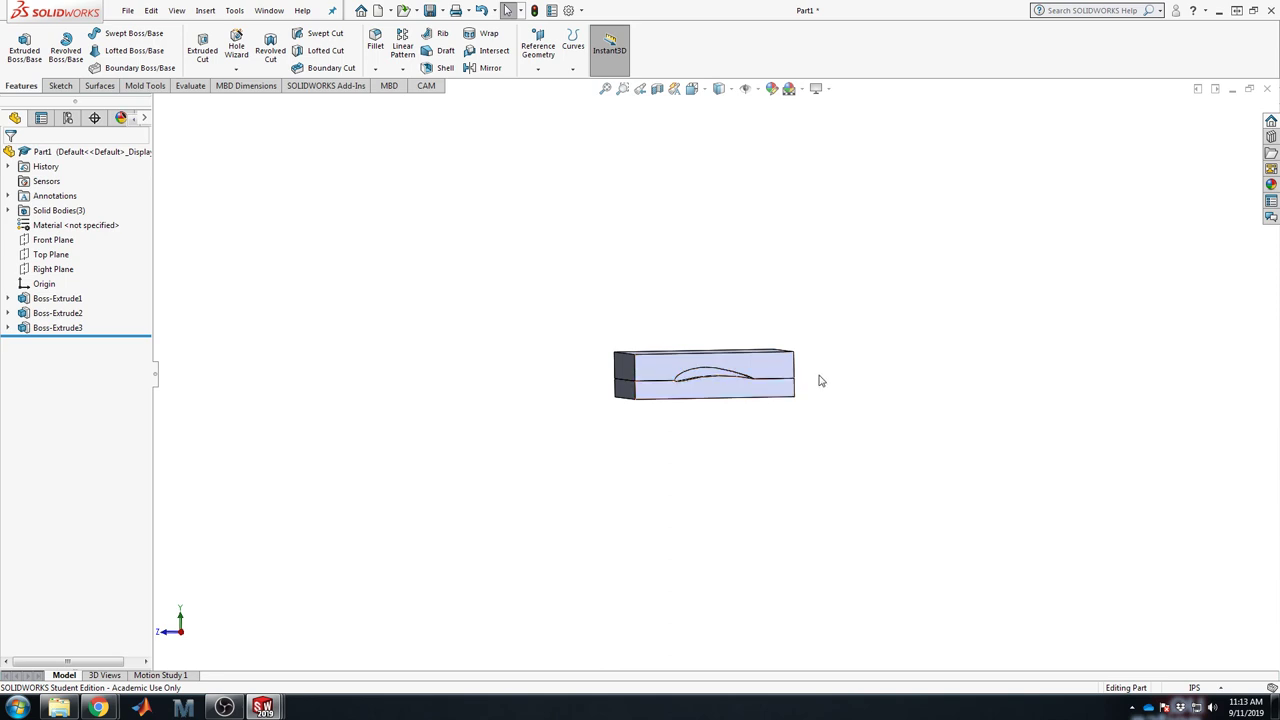
scroll(758, 404, down, 3)
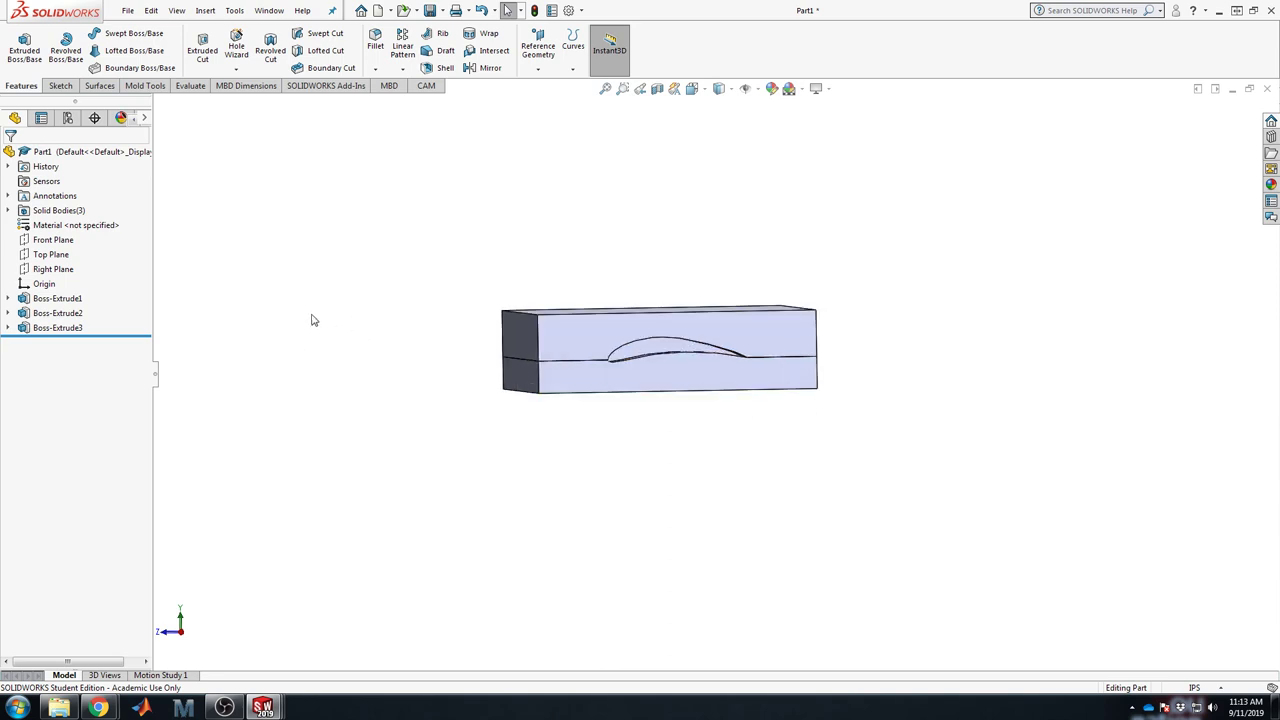
click(57, 328)
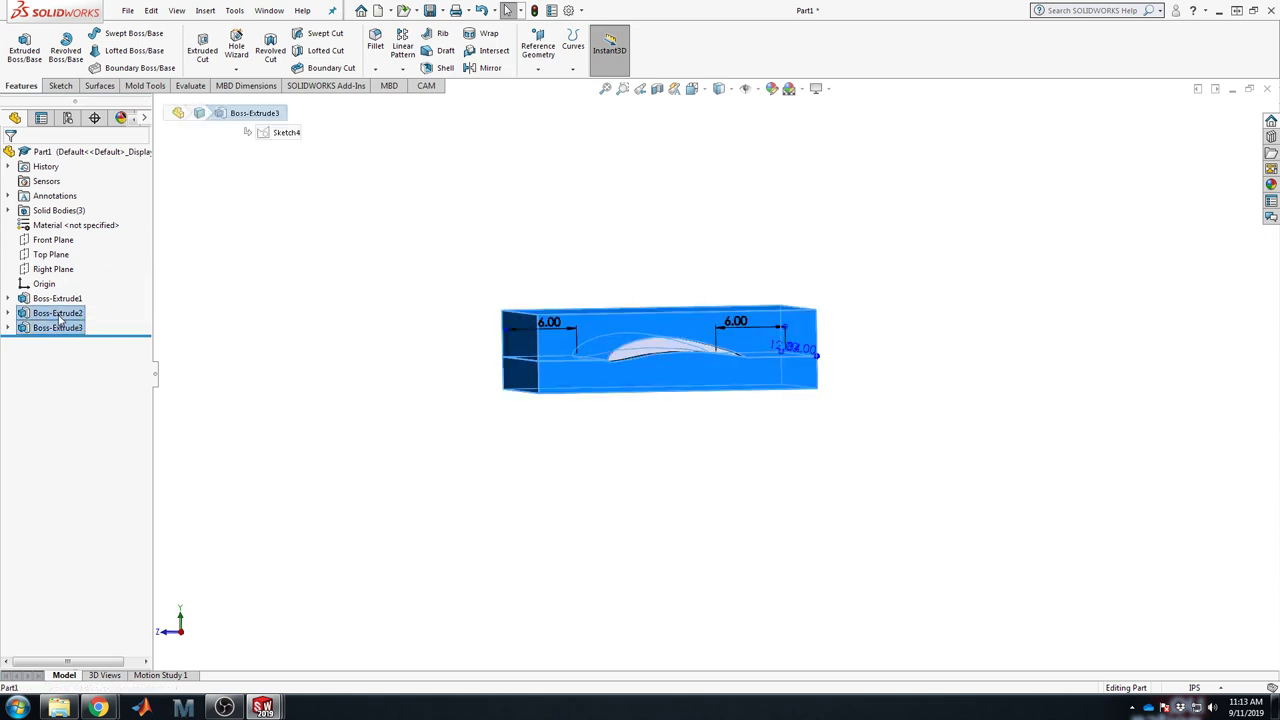
click(58, 313)
key(Delete)
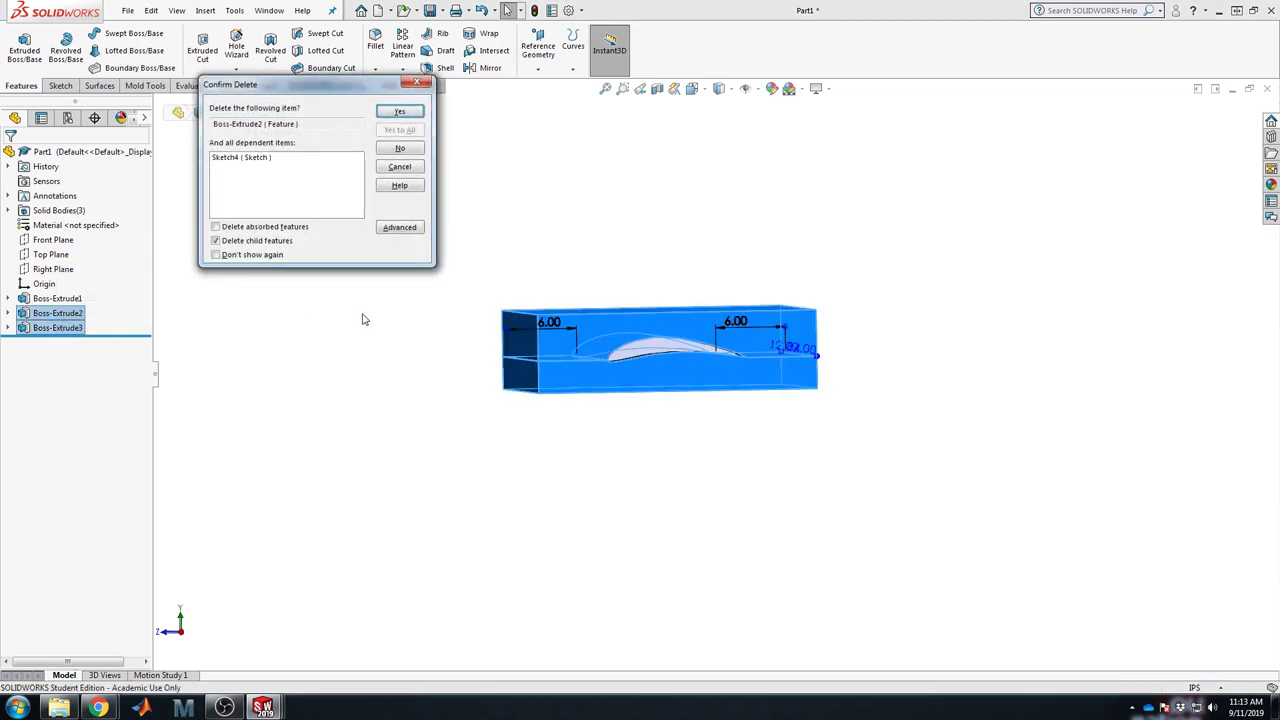
key(Return)
Step: Delete the wing extrusion and the leftover lower mold sketch, keeping only the E423 airfoil sketch
right_click(54, 305)
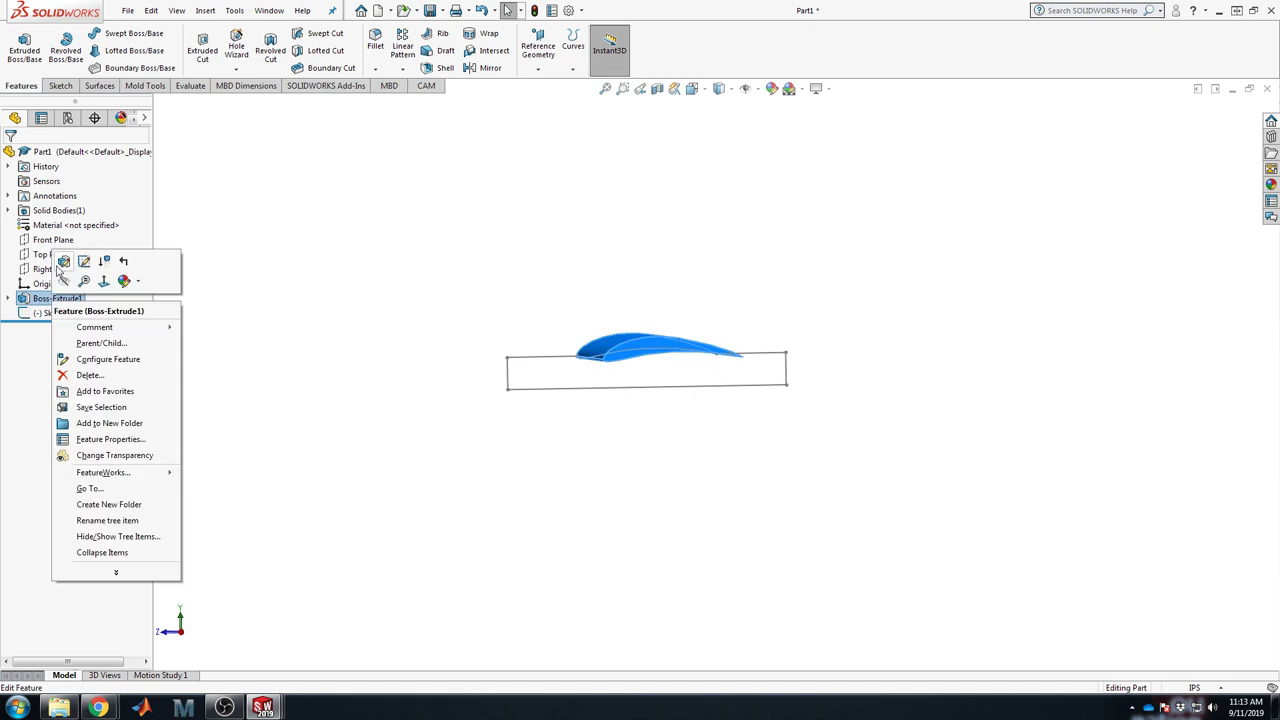
click(160, 280)
click(57, 298)
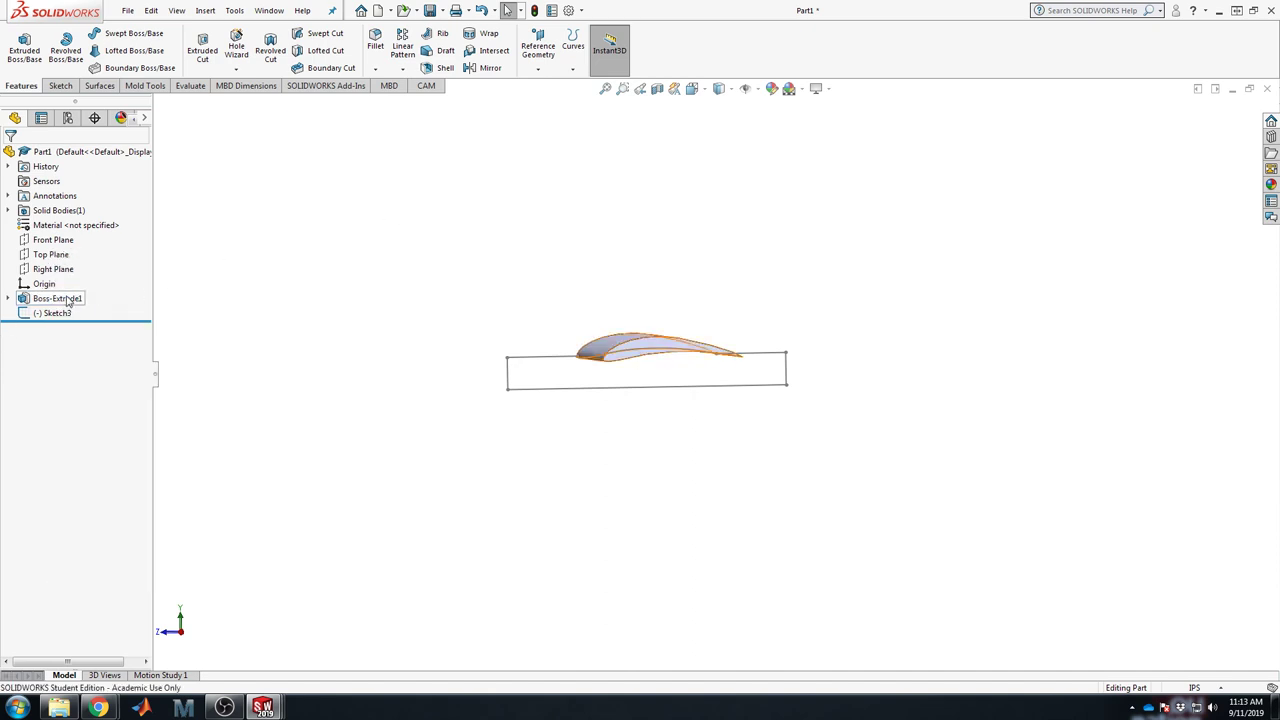
key(Delete)
key(Return)
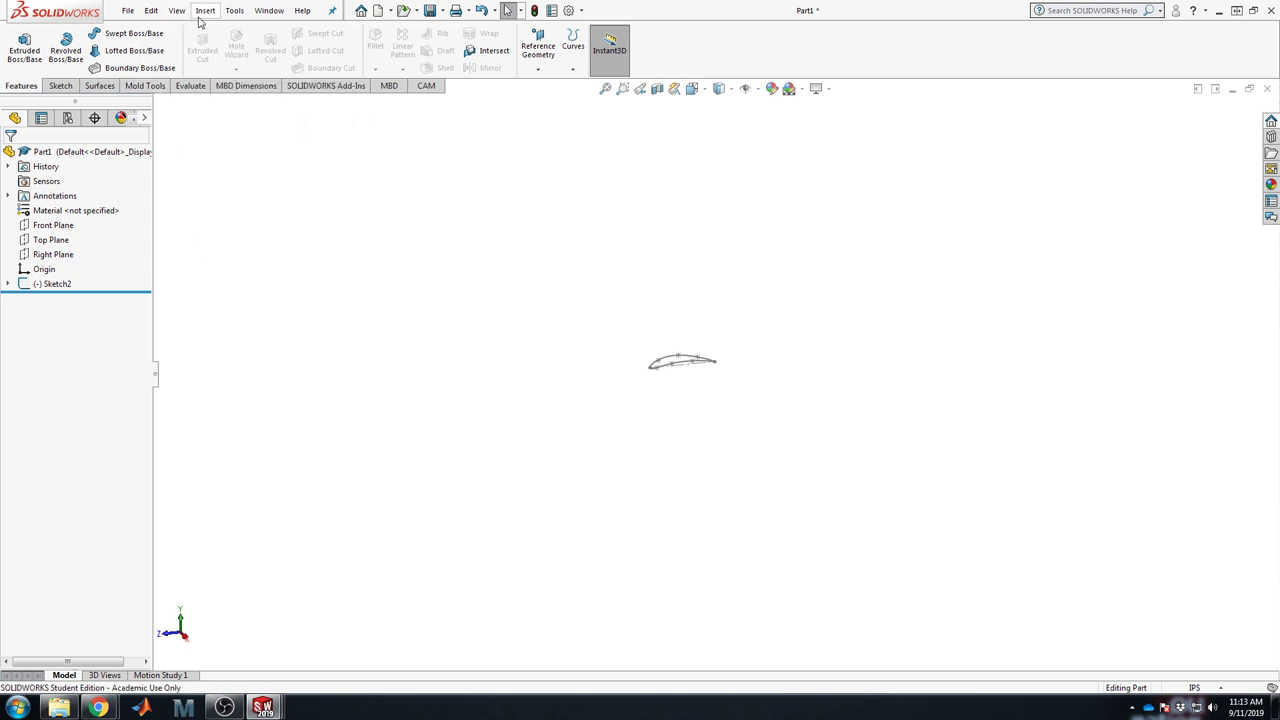
Step: Create a reference plane parallel to the Right Plane at an offset of 36 in
click(538, 57)
click(546, 86)
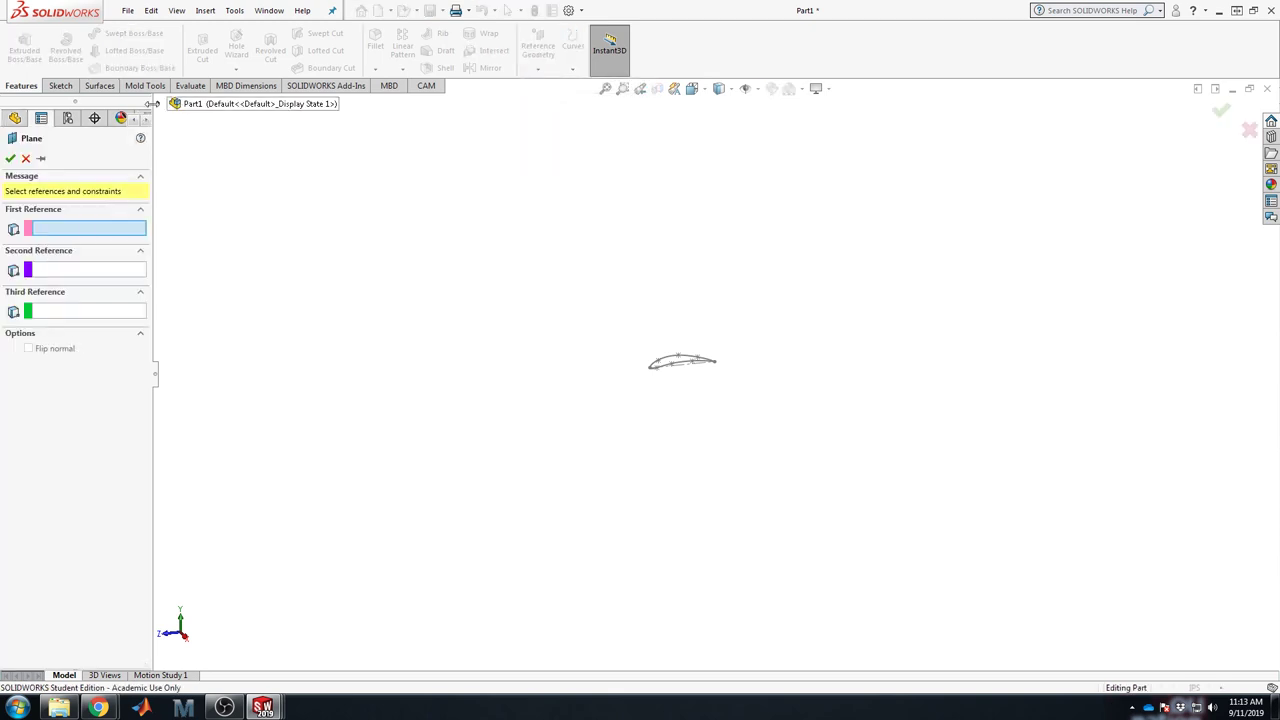
click(159, 104)
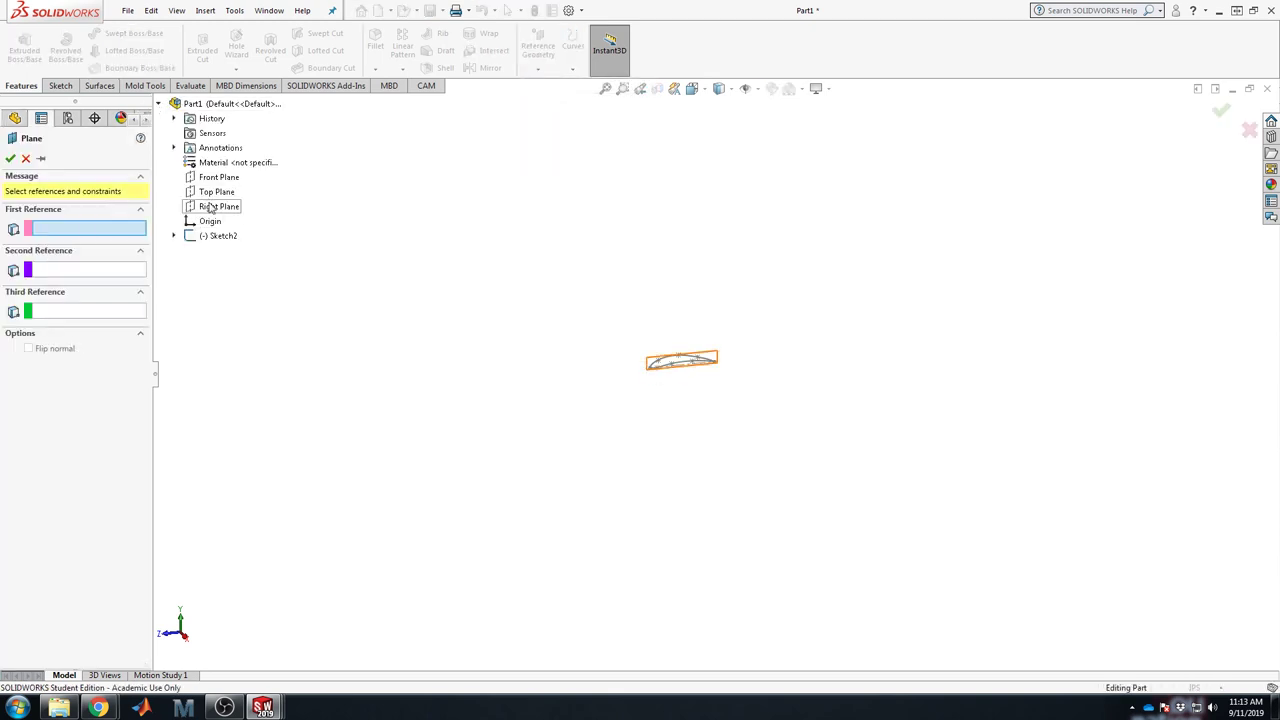
click(210, 207)
double_click(87, 323)
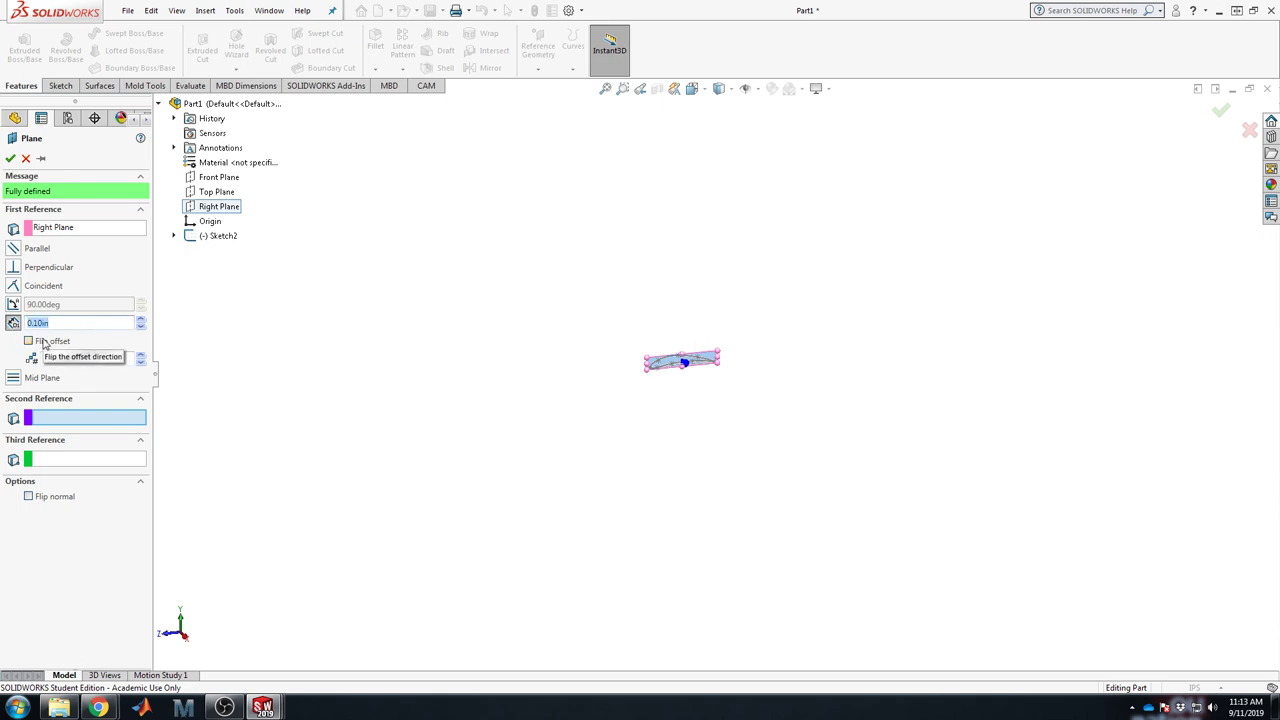
text(36.)
key(Return)
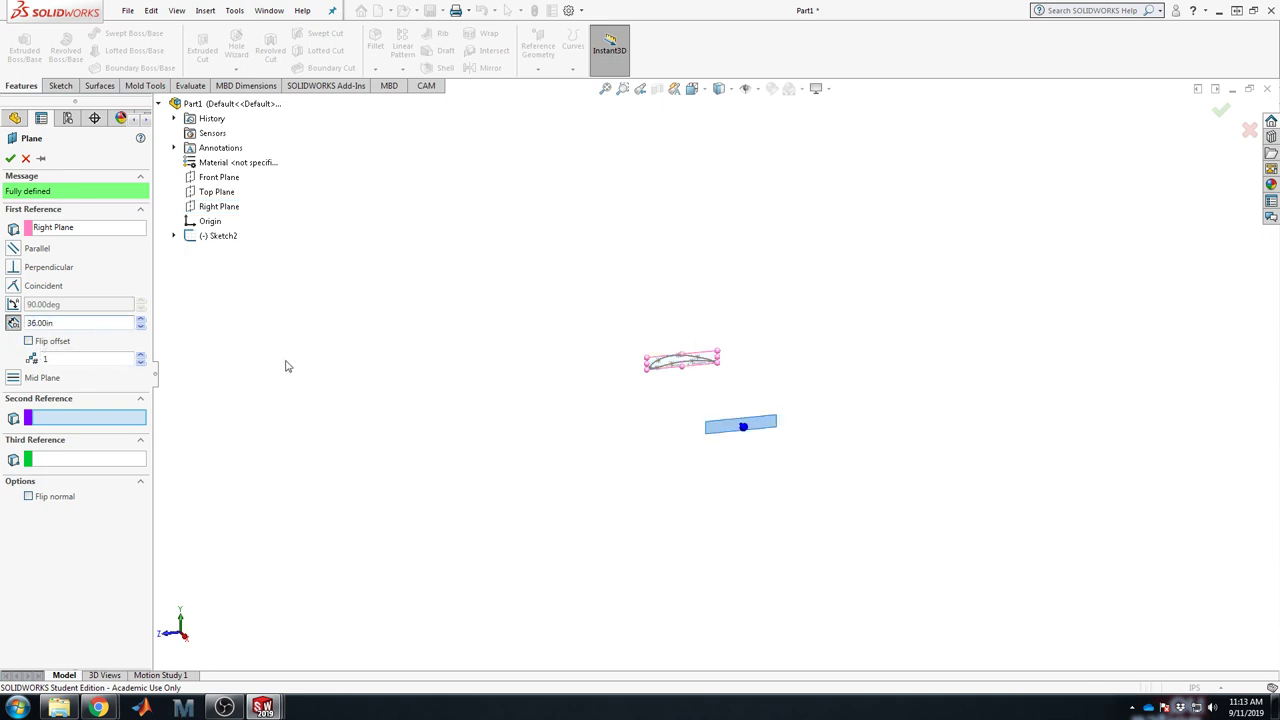
Step: View the offset plane face-on and load the 0006.SLDBLK airfoil block from the Desktop for insertion on it
click(58, 87)
click(741, 432)
key(space)
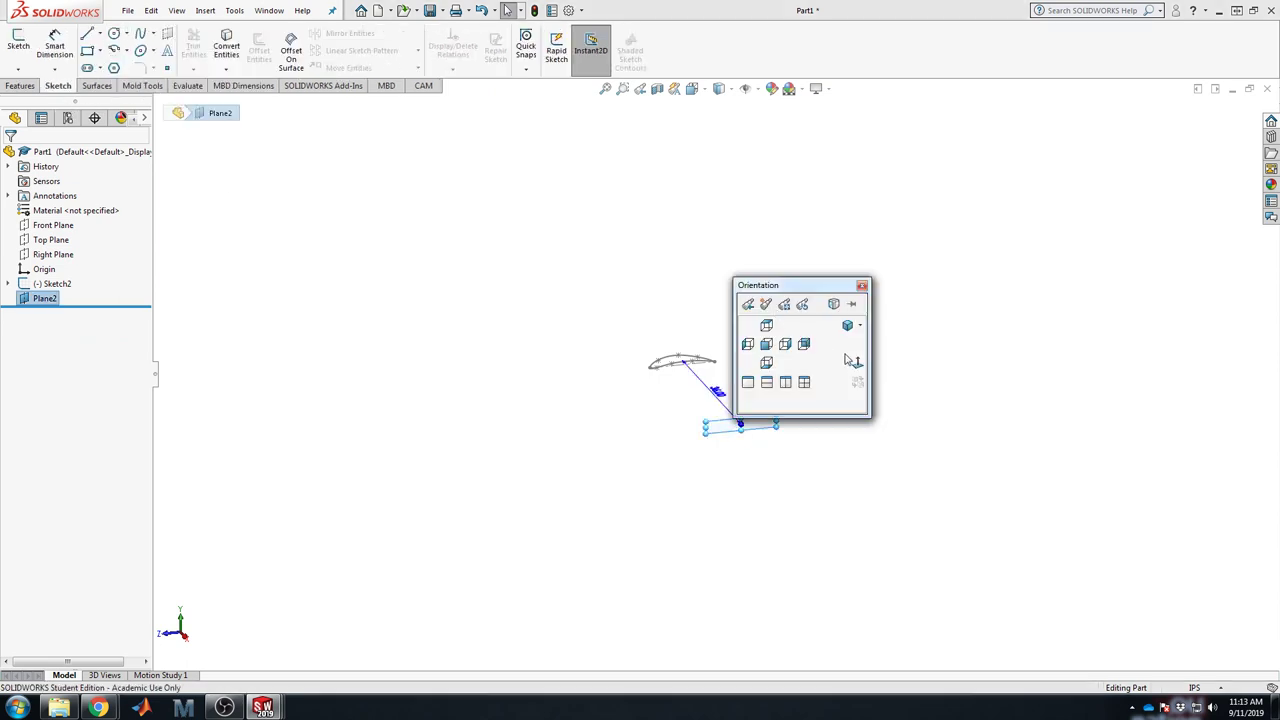
click(851, 361)
click(205, 11)
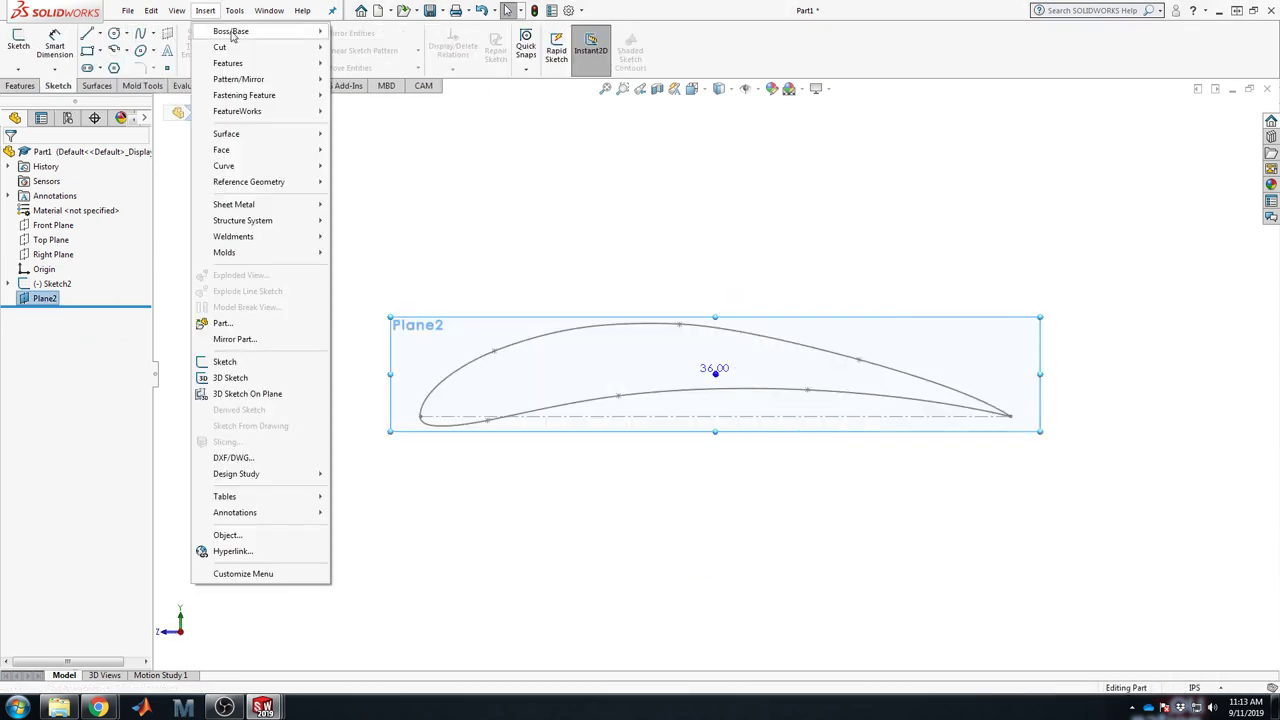
mouse_move(234, 11)
mouse_move(343, 413)
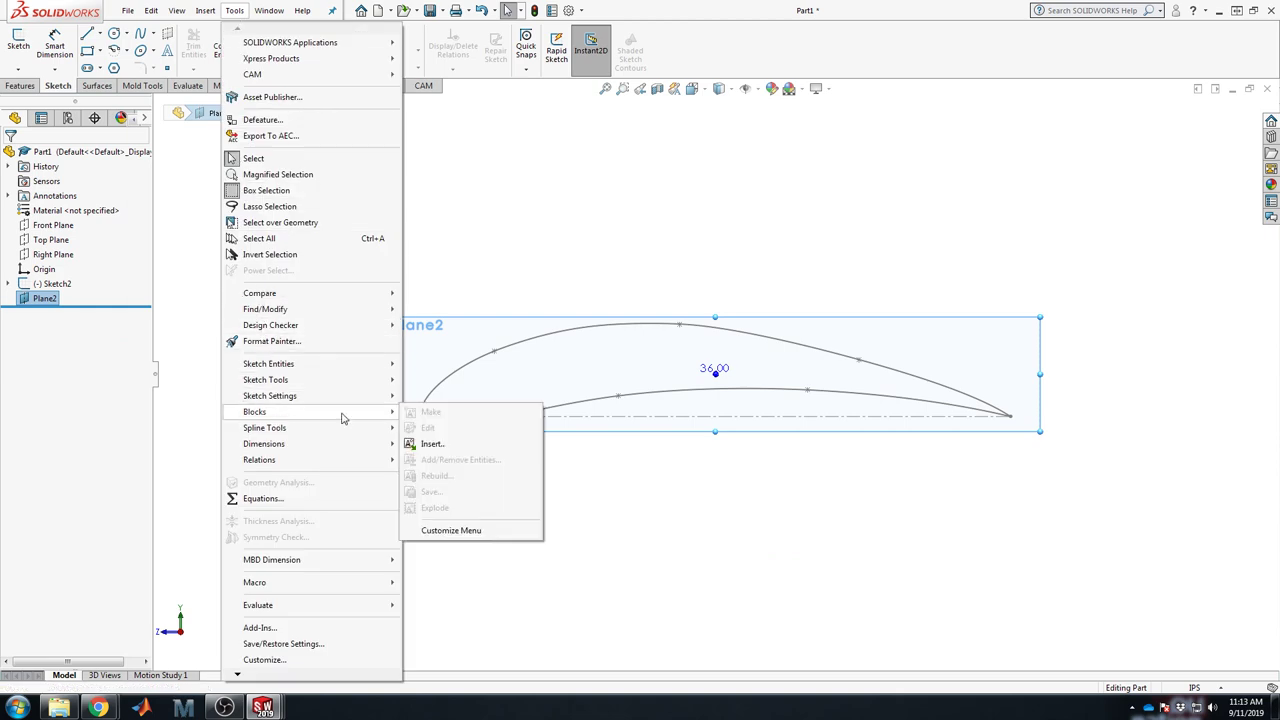
click(446, 444)
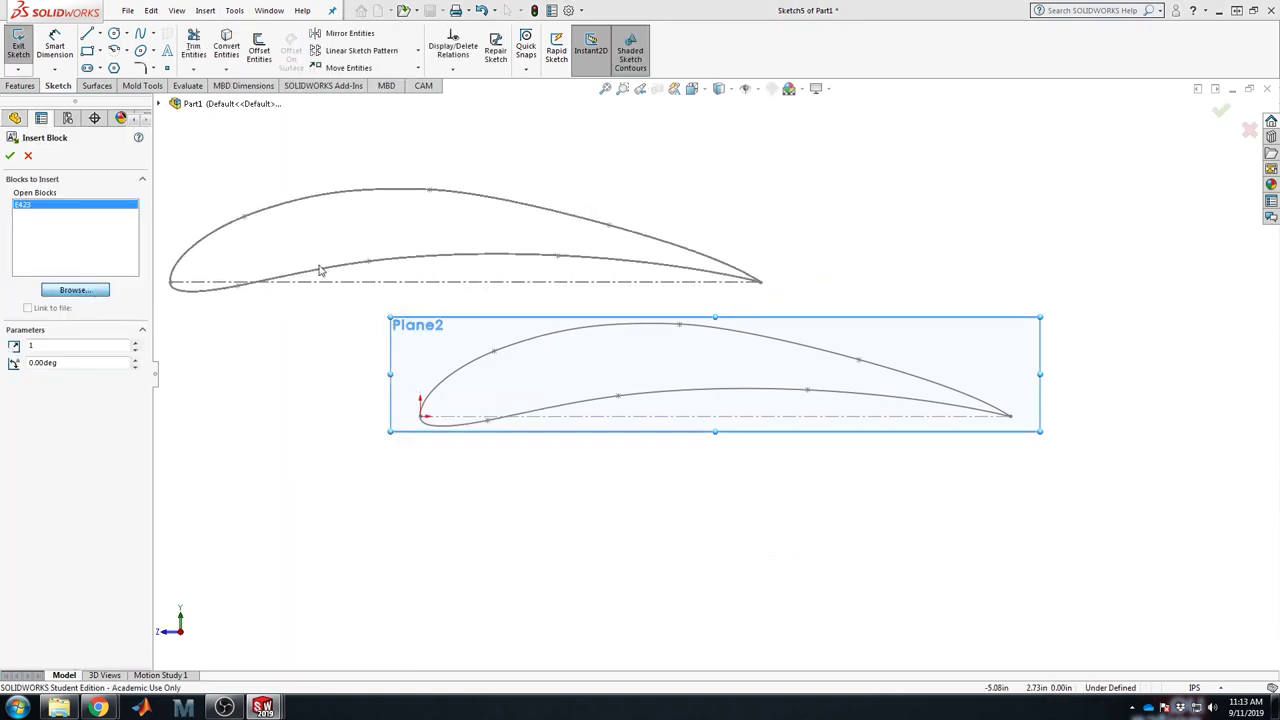
click(75, 289)
click(471, 254)
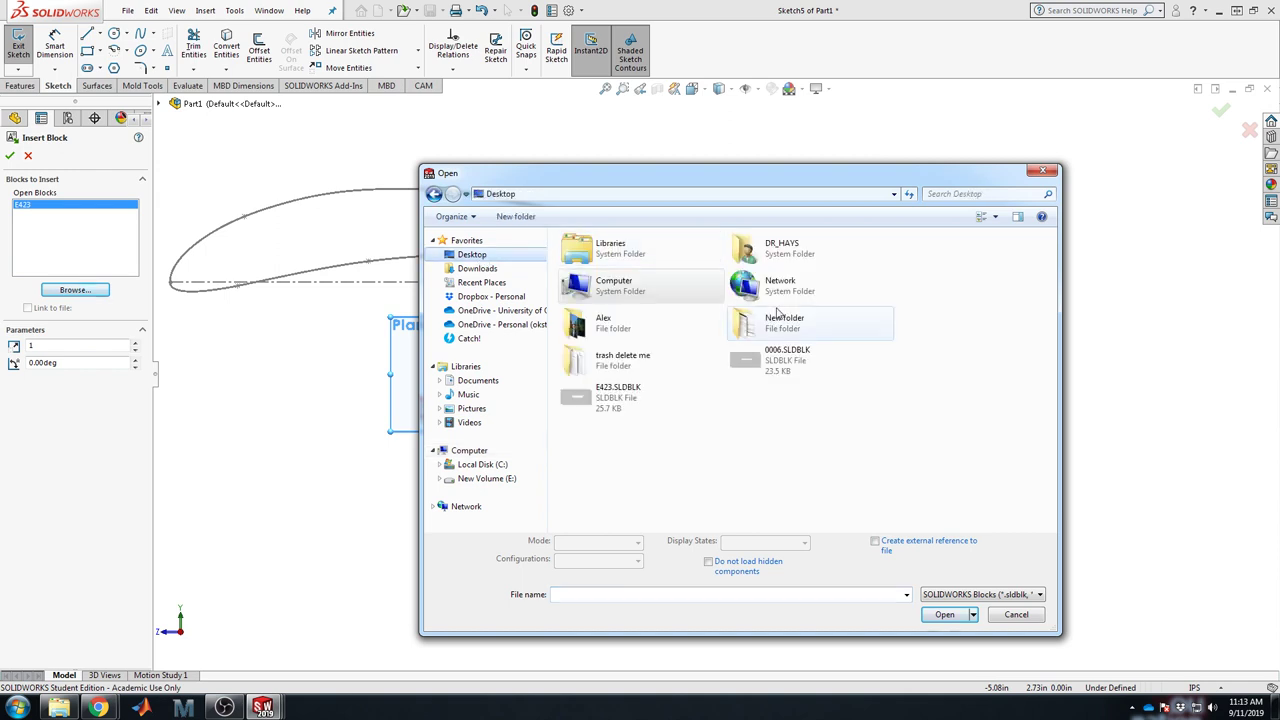
double_click(768, 360)
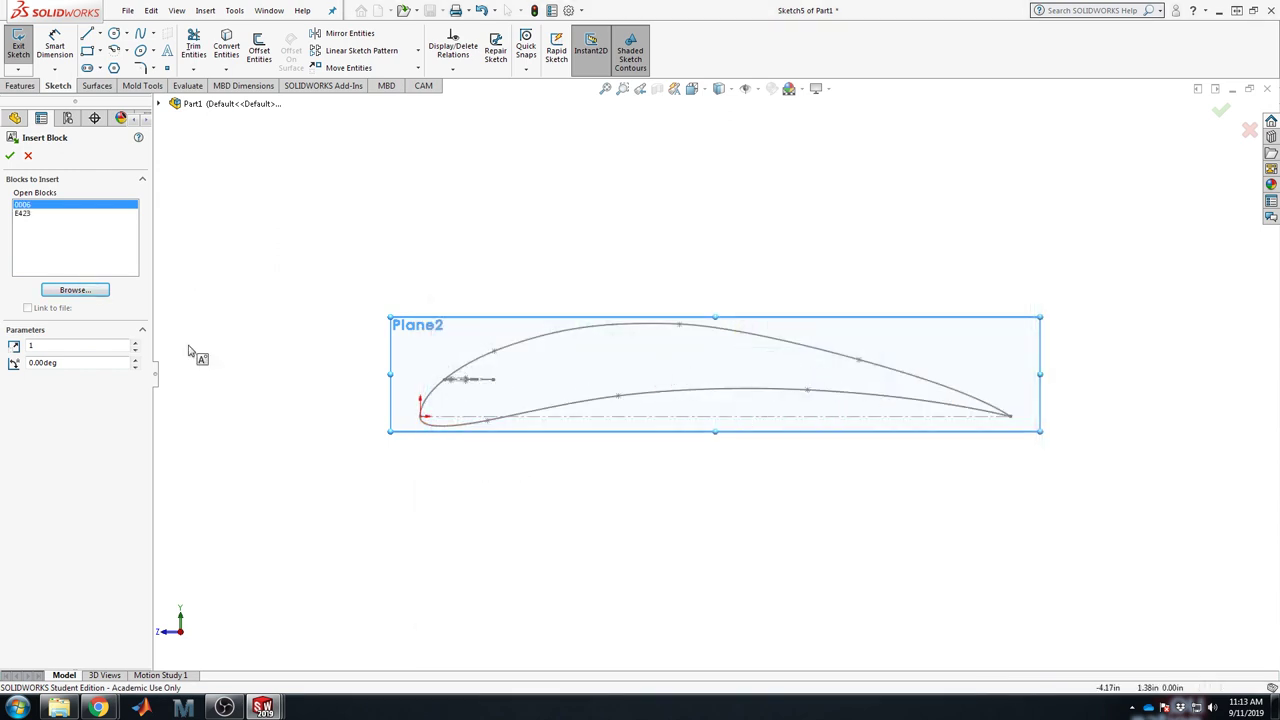
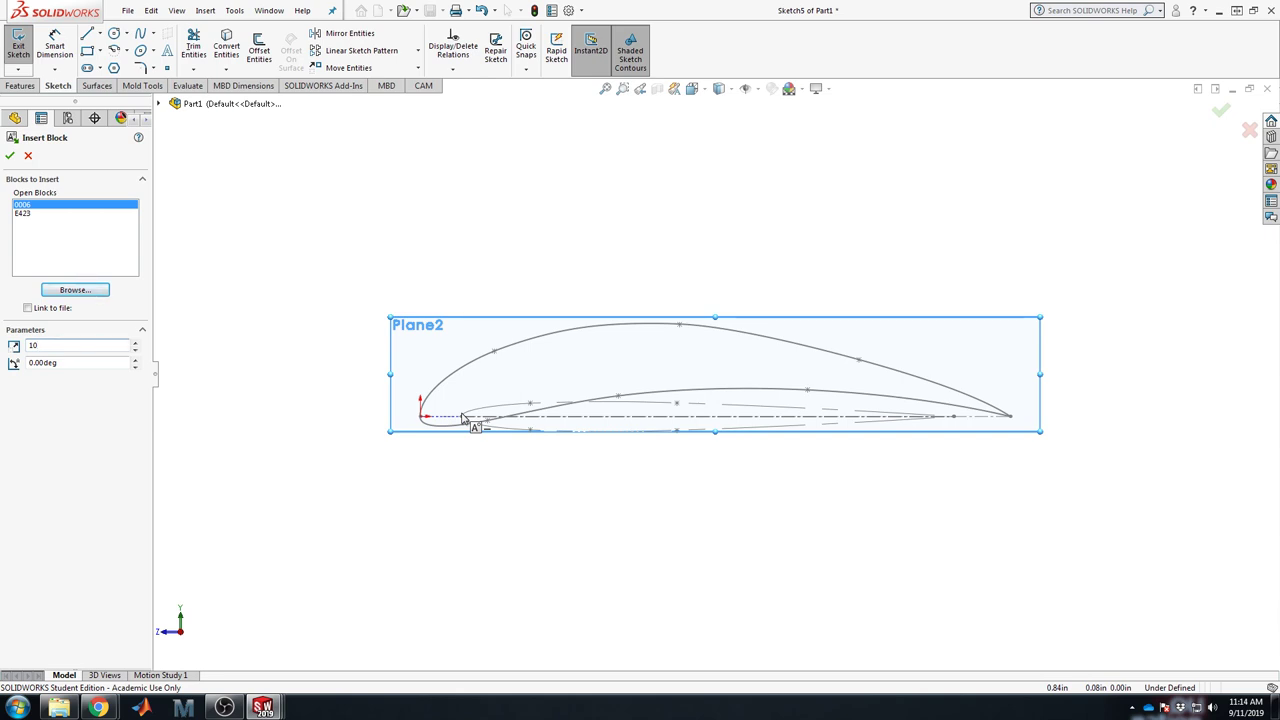
Step: Try a 3° rotation for the 0006 block, and set the rotation back to 0°
double_click(60, 362)
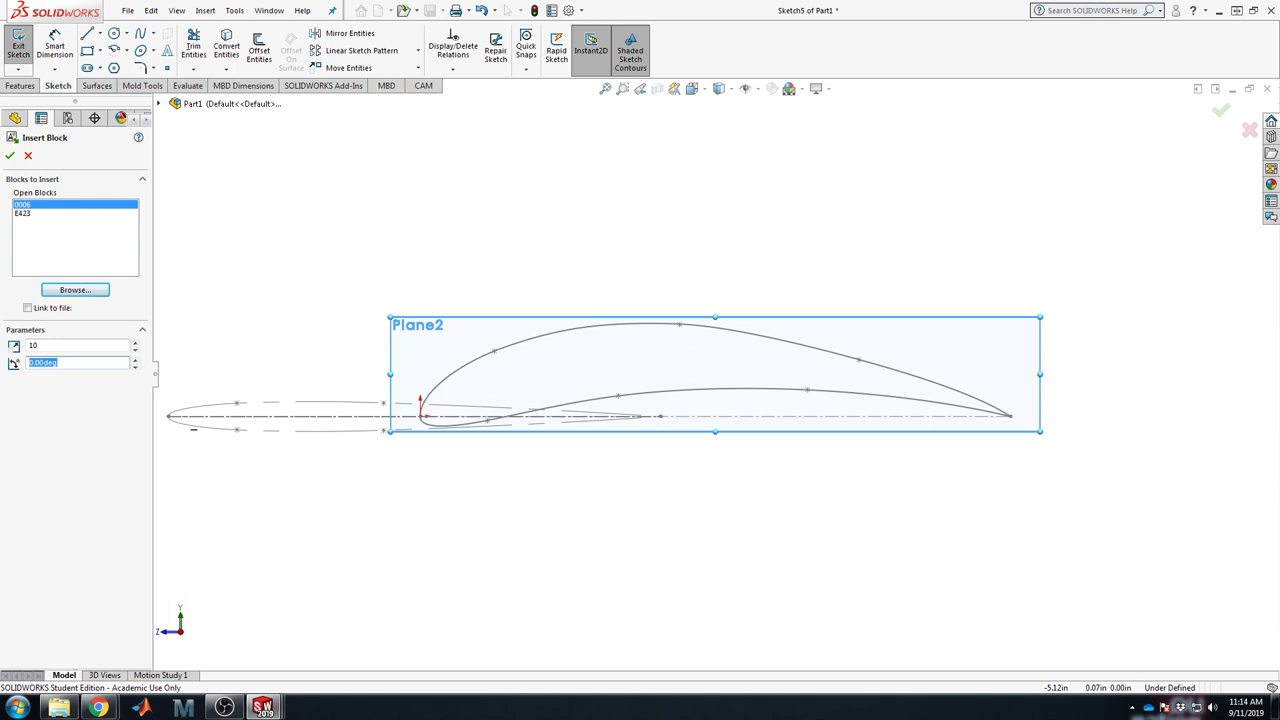
text(3)
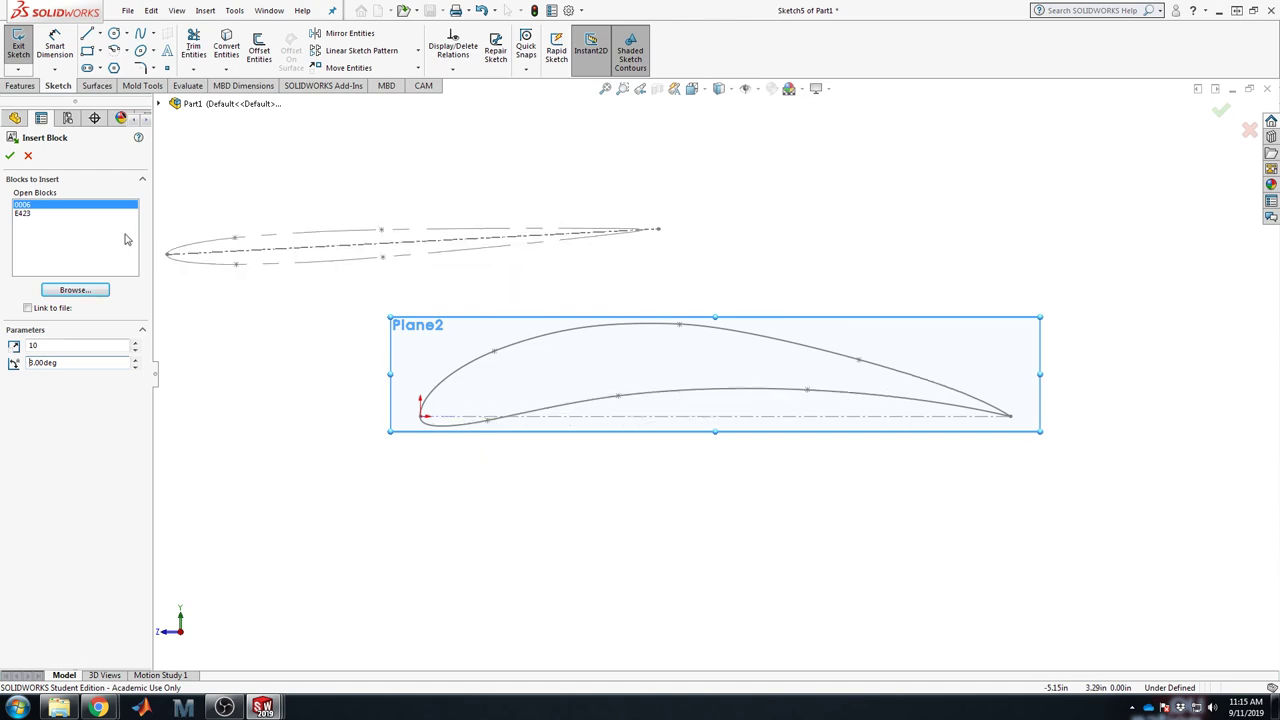
drag(71, 366, 30, 365)
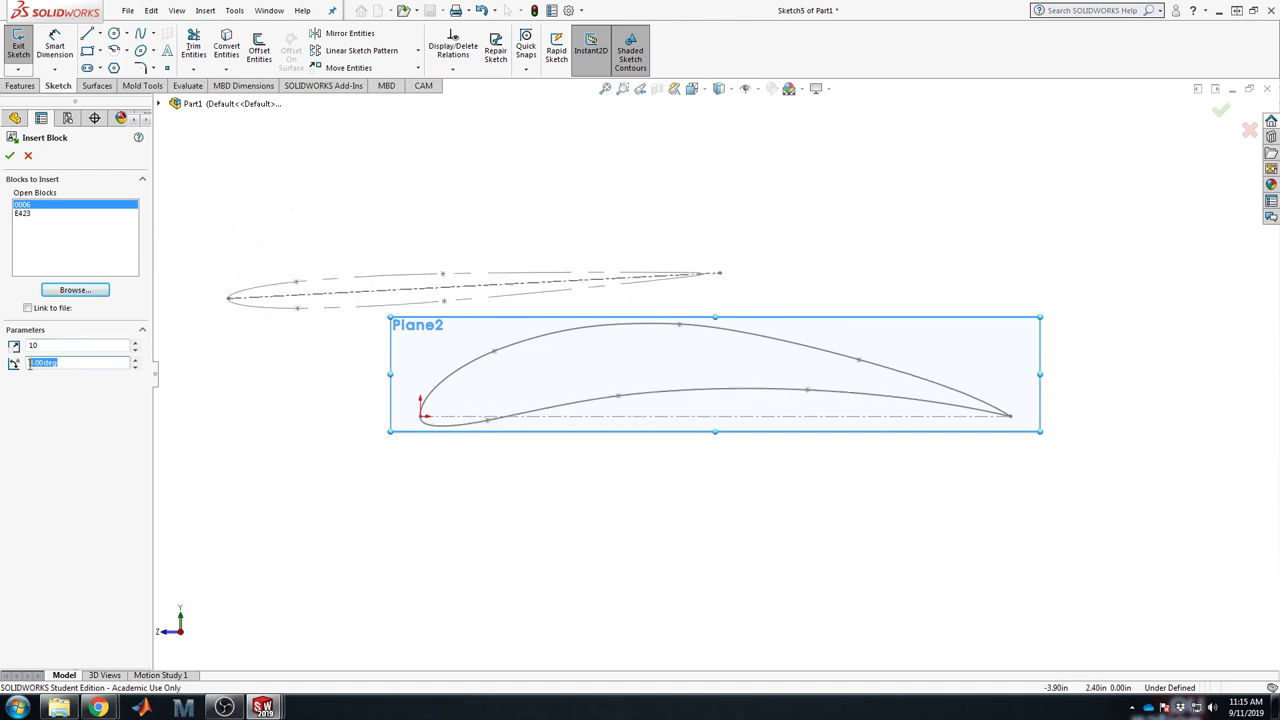
text(0)
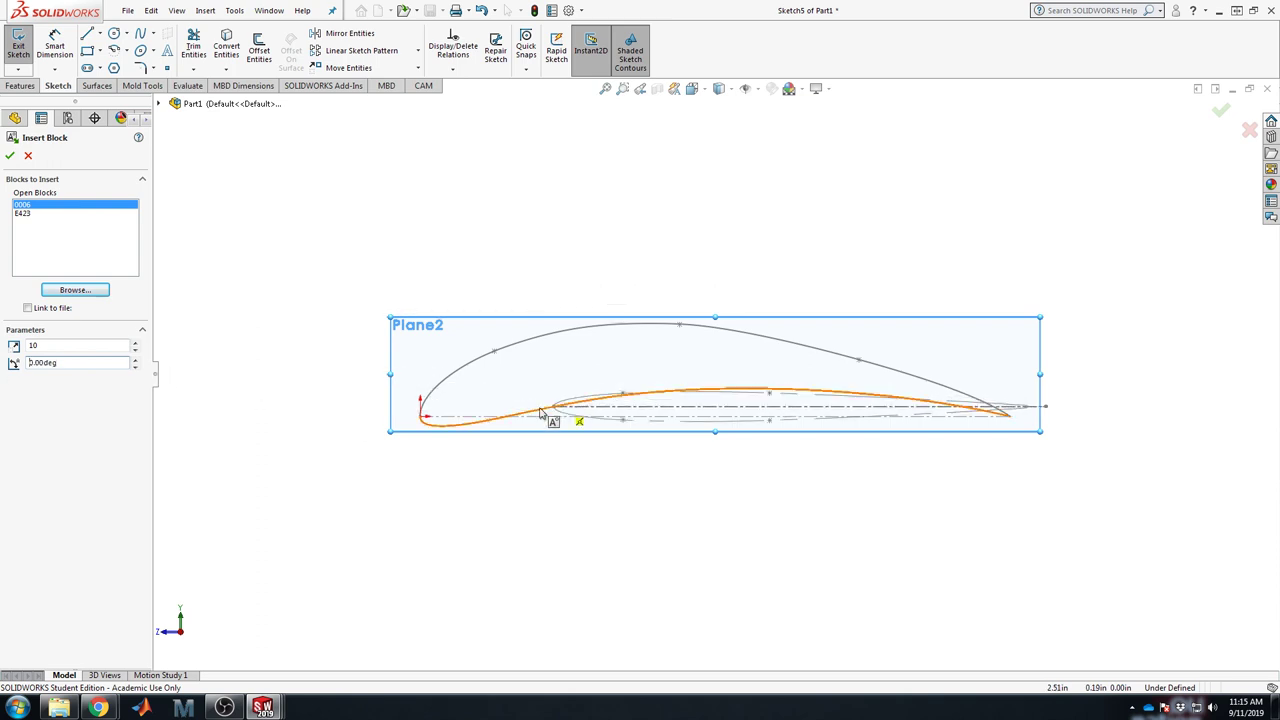
Step: Place the 0006 block at scale 10 on the E423 chord line, slightly behind its leading edge, and exit the sketch
click(468, 416)
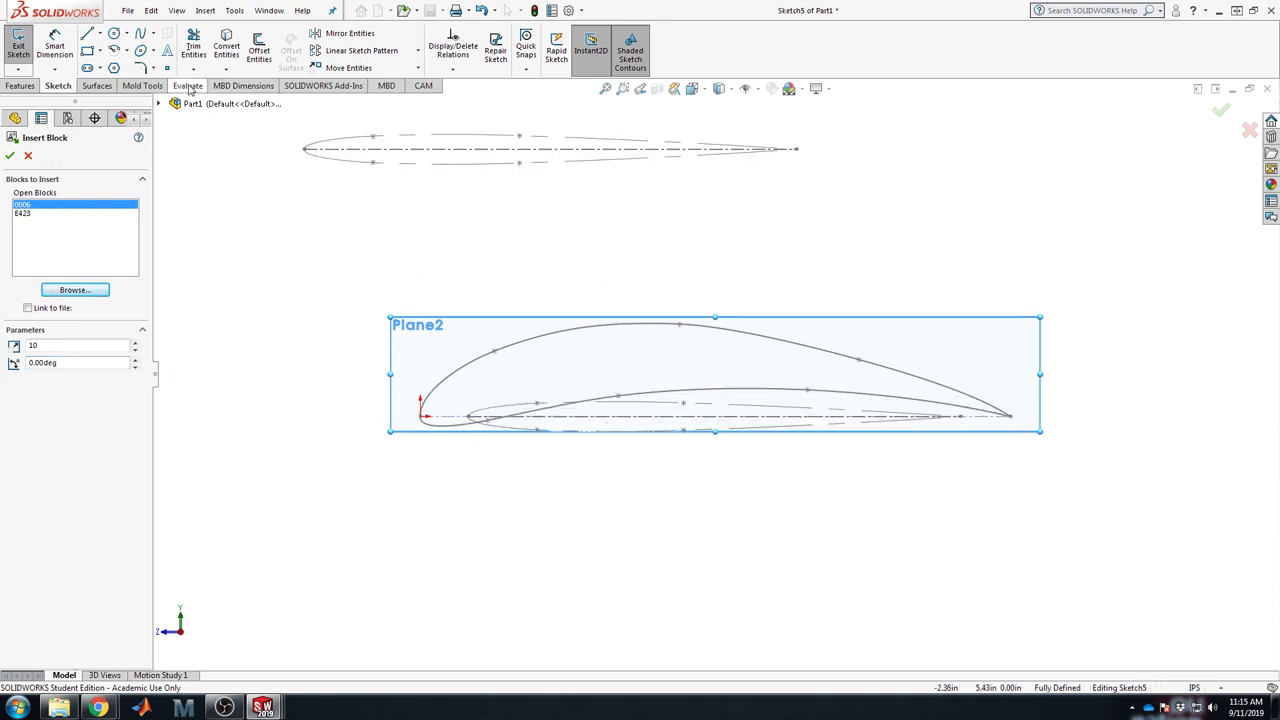
key(Escape)
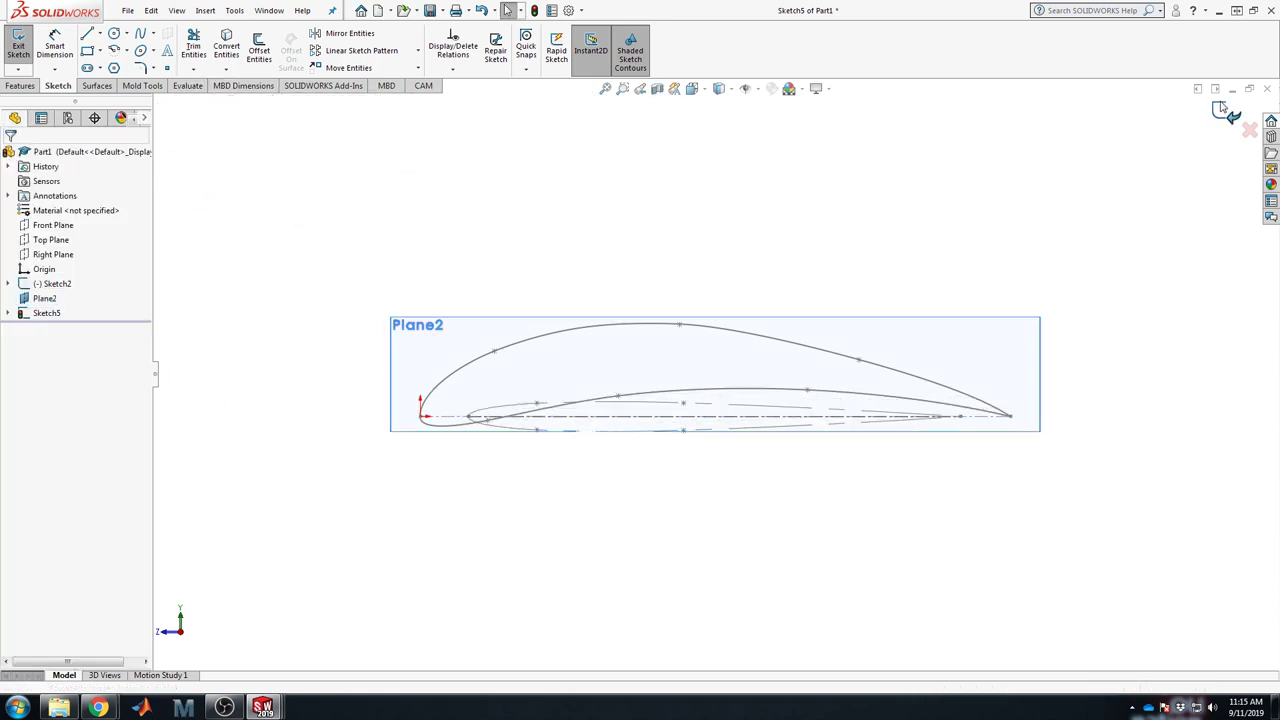
click(1222, 111)
middle_drag(557, 325, 686, 432)
key(f)
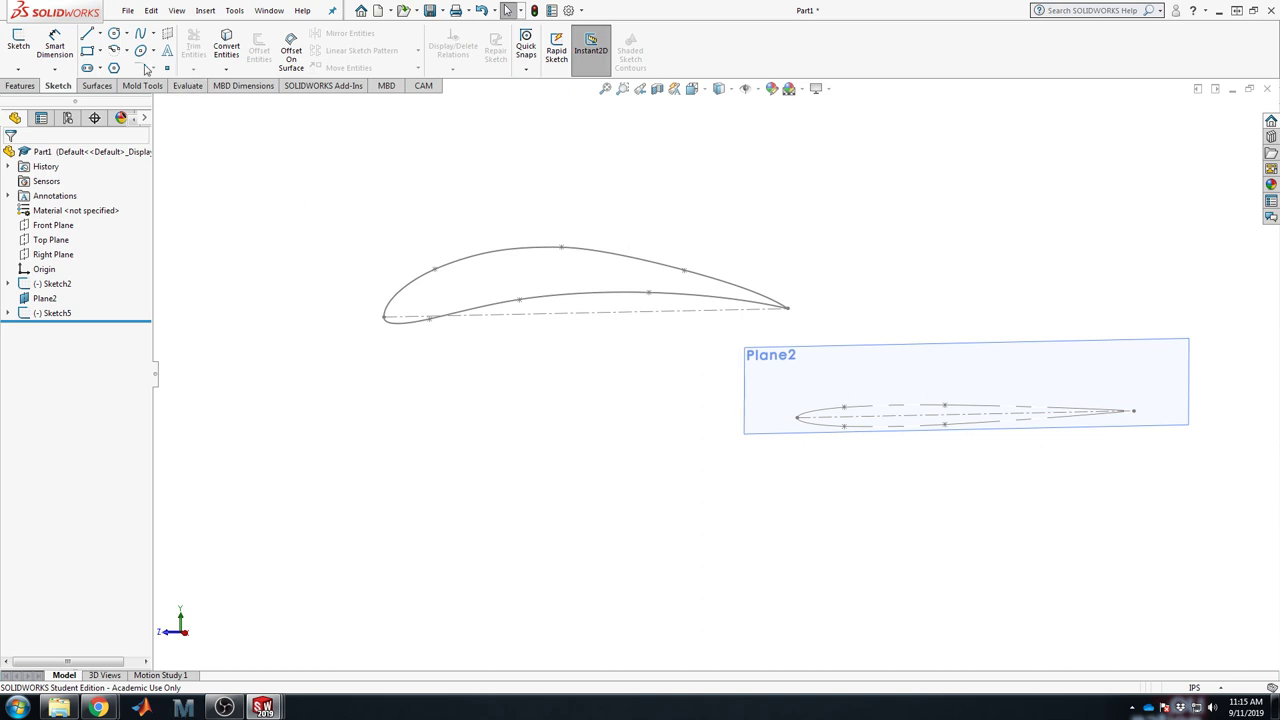
click(90, 86)
click(126, 48)
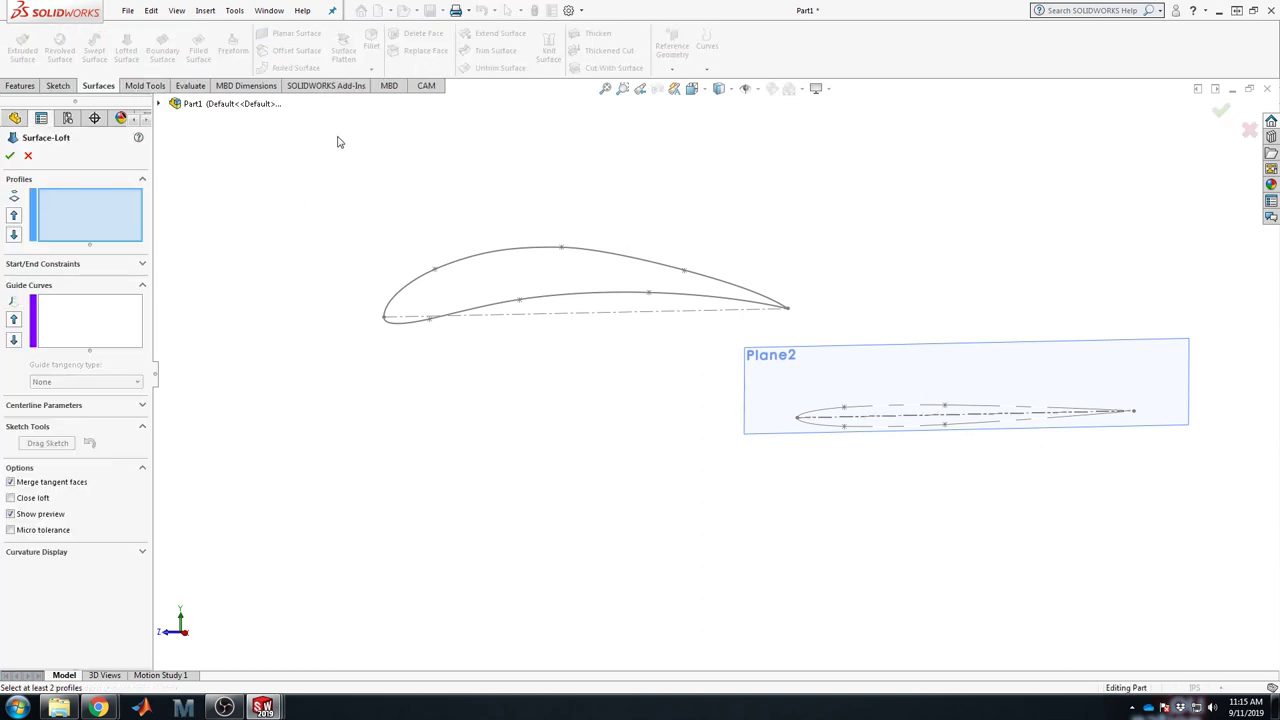
key(Escape)
Step: Try to loft a solid boss from the E423 airfoil sketch to the 0006 airfoil sketch, and cancel the loft
click(21, 86)
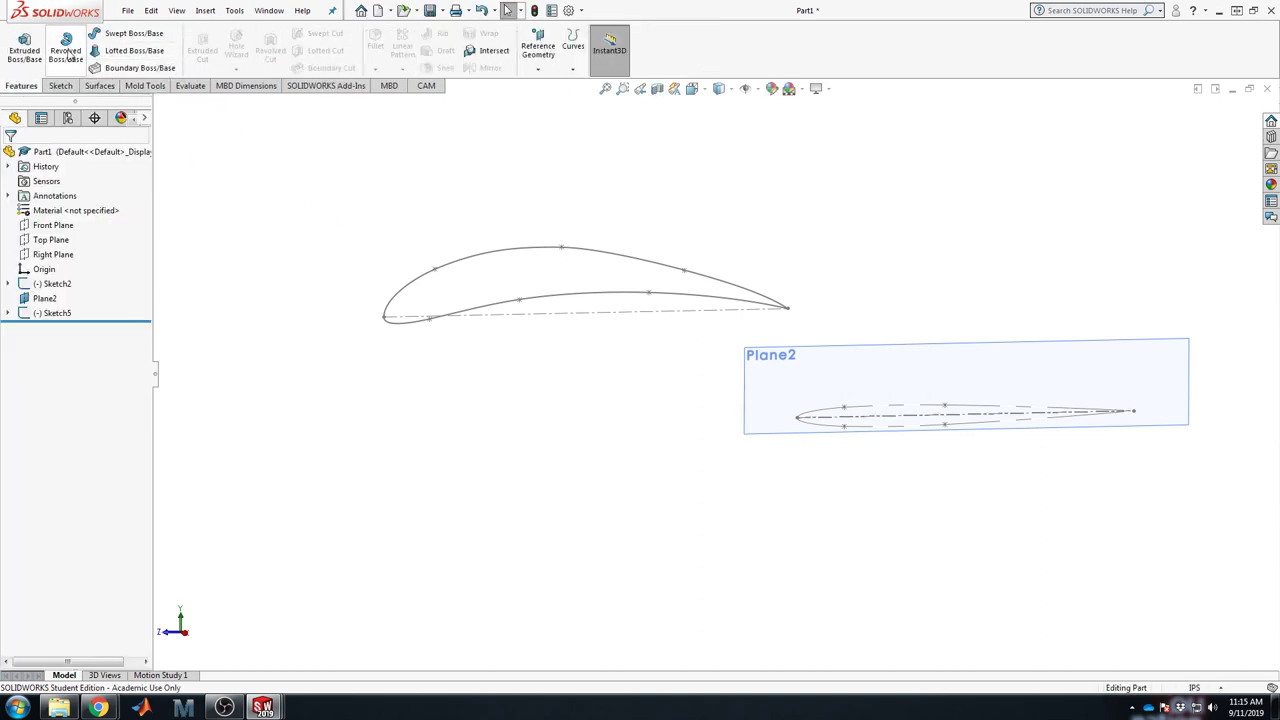
click(134, 51)
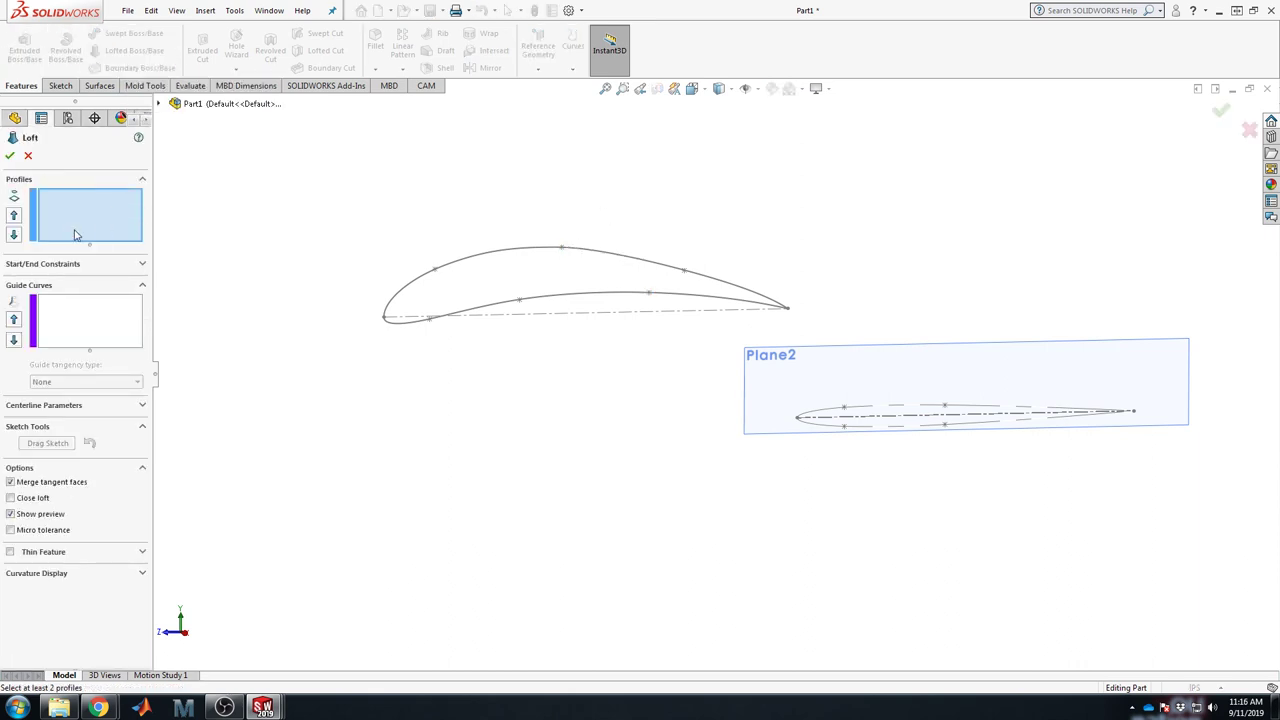
click(410, 285)
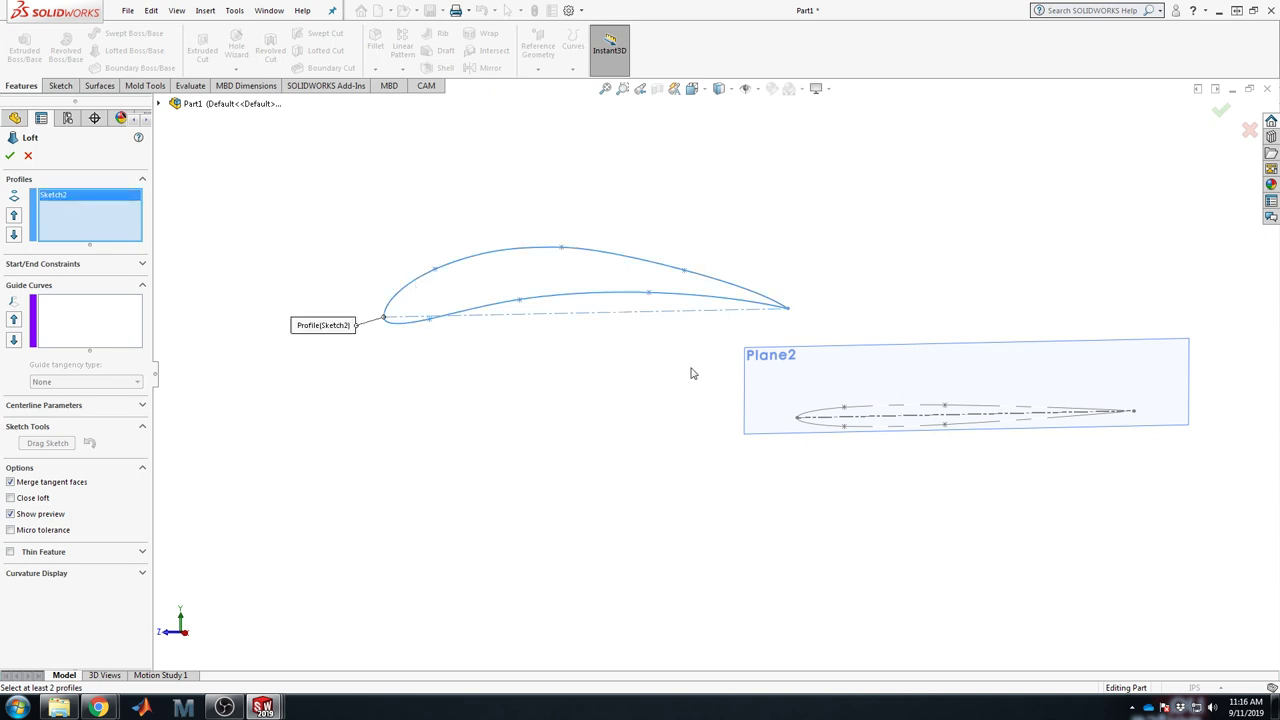
click(893, 411)
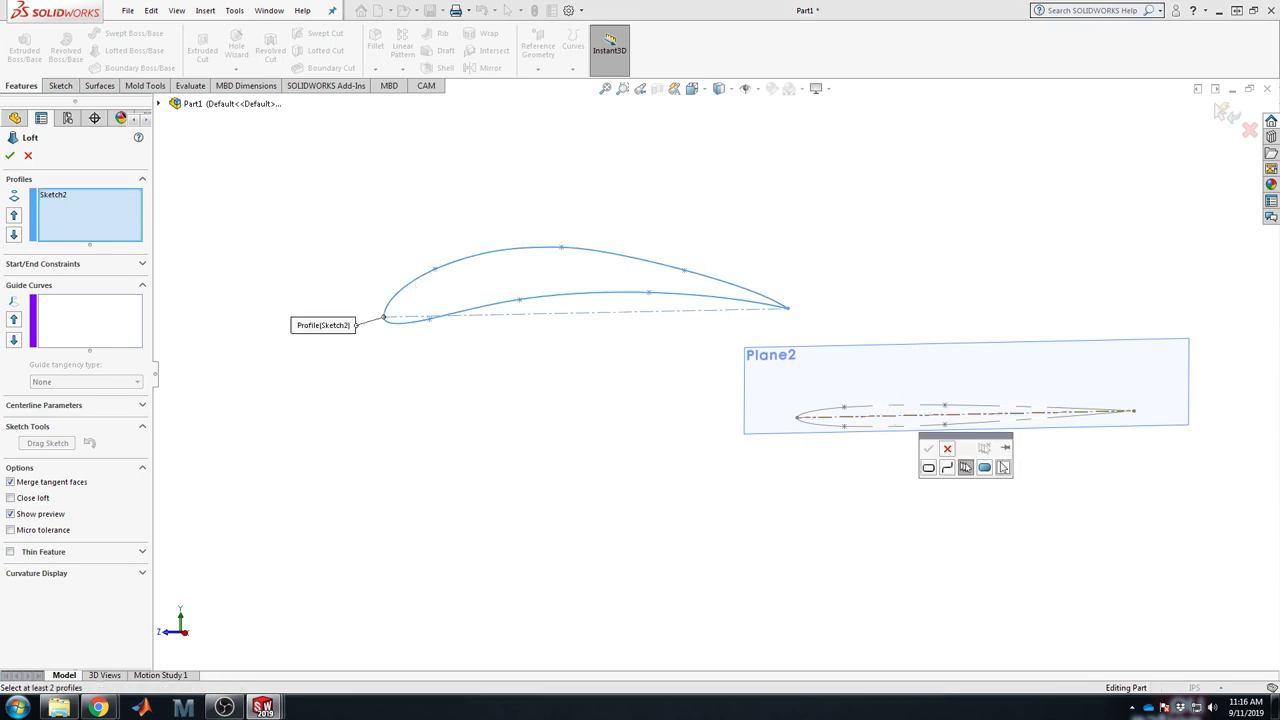
click(28, 155)
Step: Edit the 0006 airfoil block, convert its upper and lower curves from construction to regular geometry, and exit the block and sketch
right_click(52, 316)
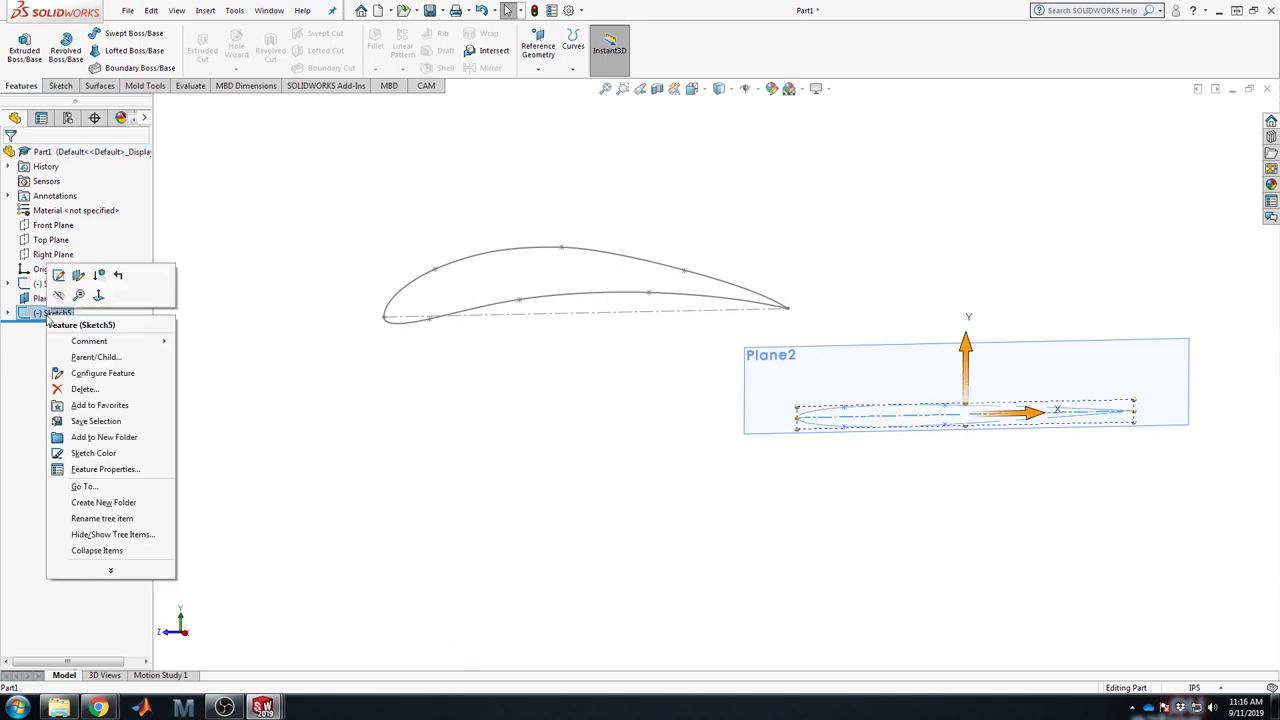
click(61, 274)
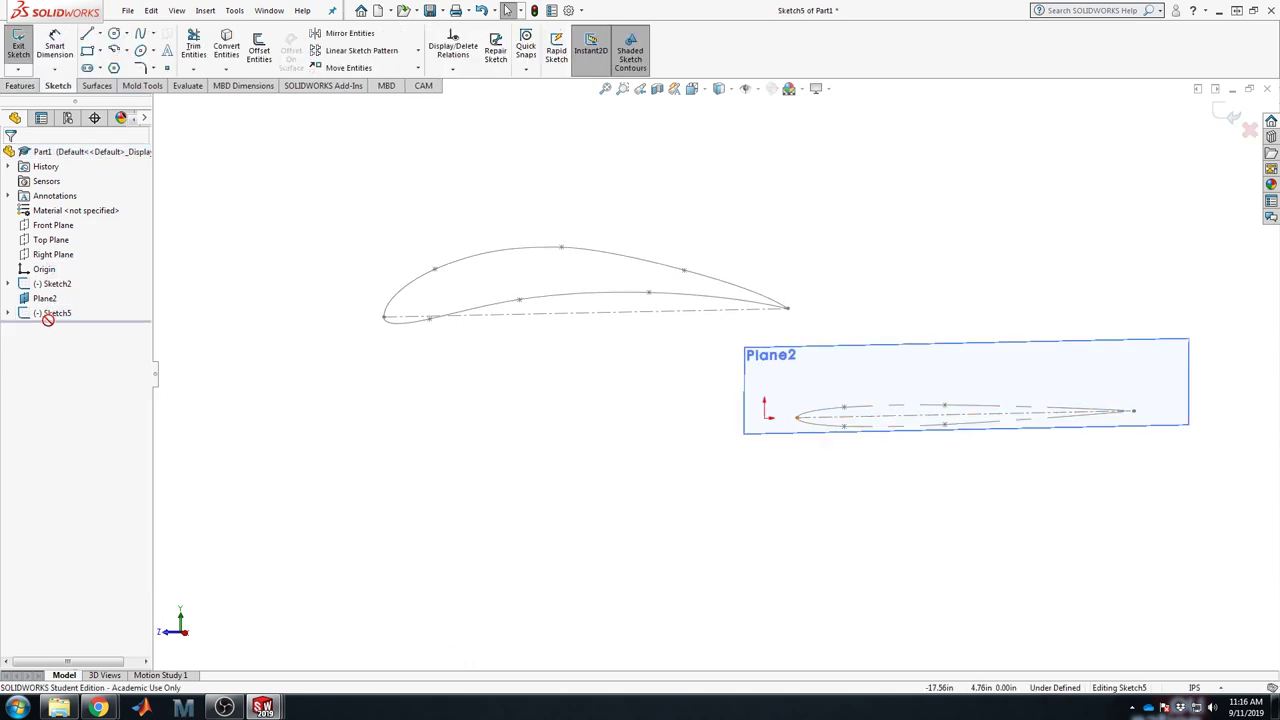
click(9, 313)
right_click(62, 328)
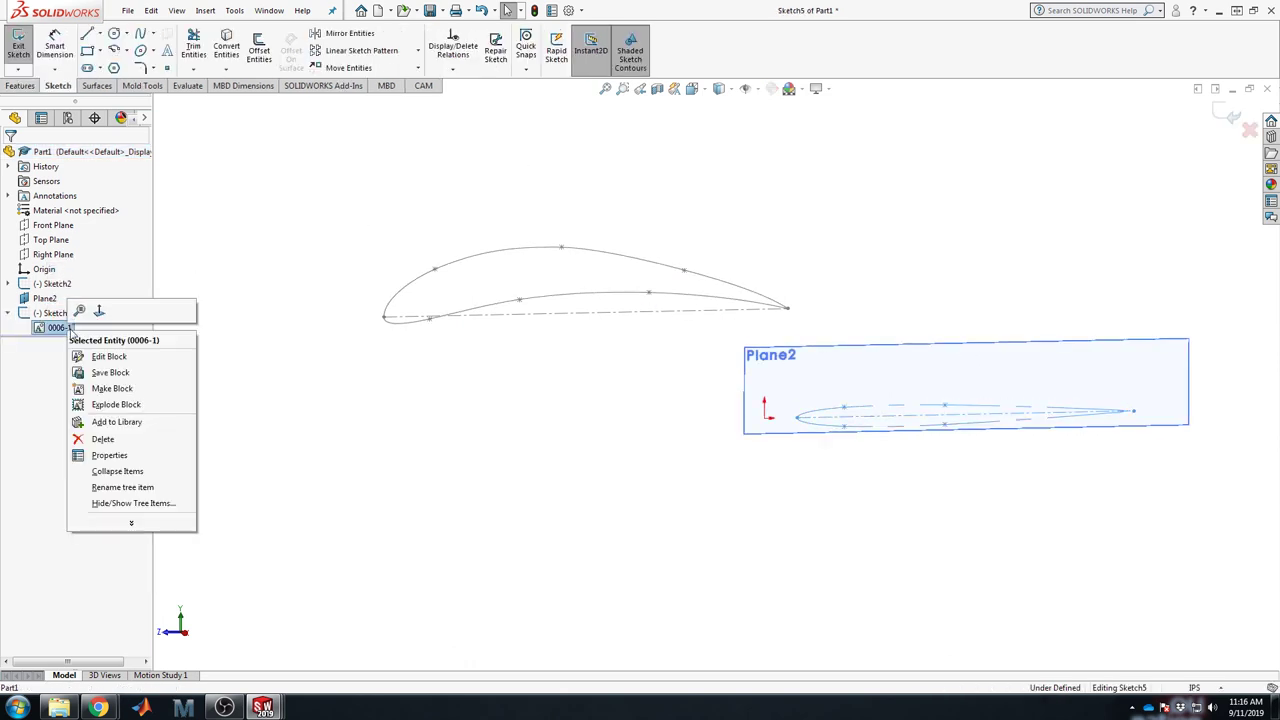
click(106, 356)
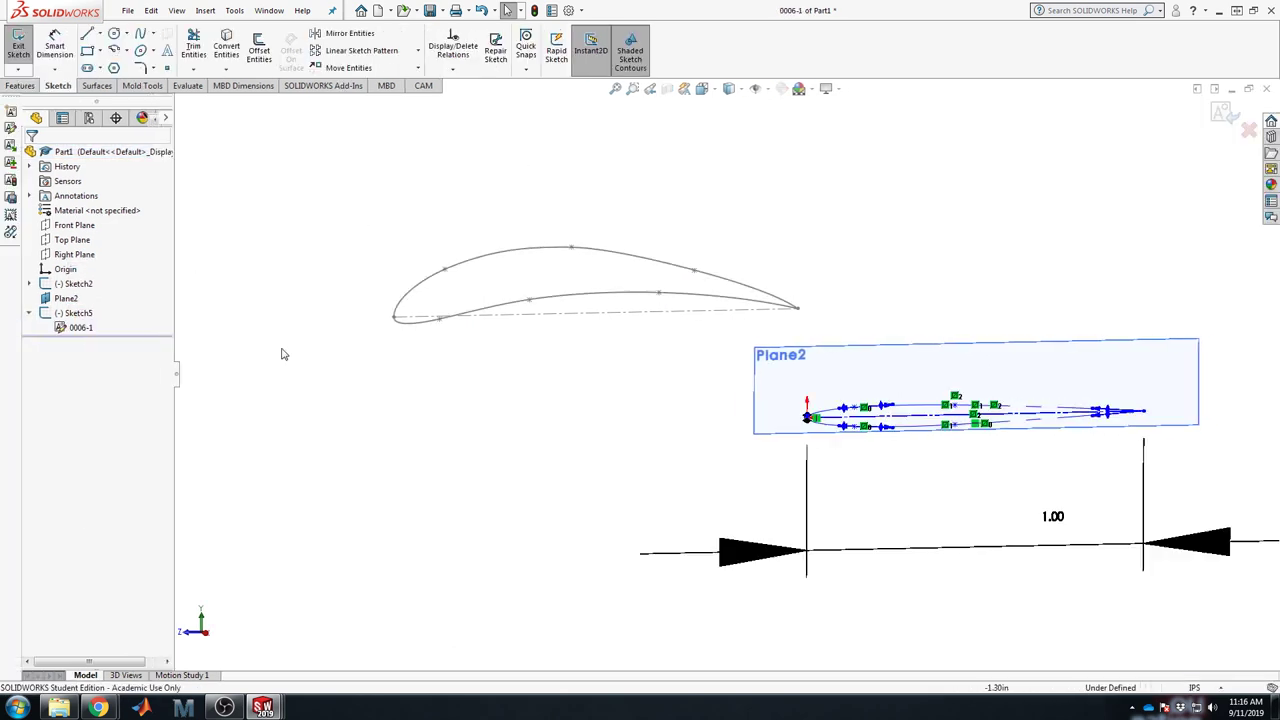
right_click(920, 407)
click(928, 459)
scroll(928, 459, down, 5)
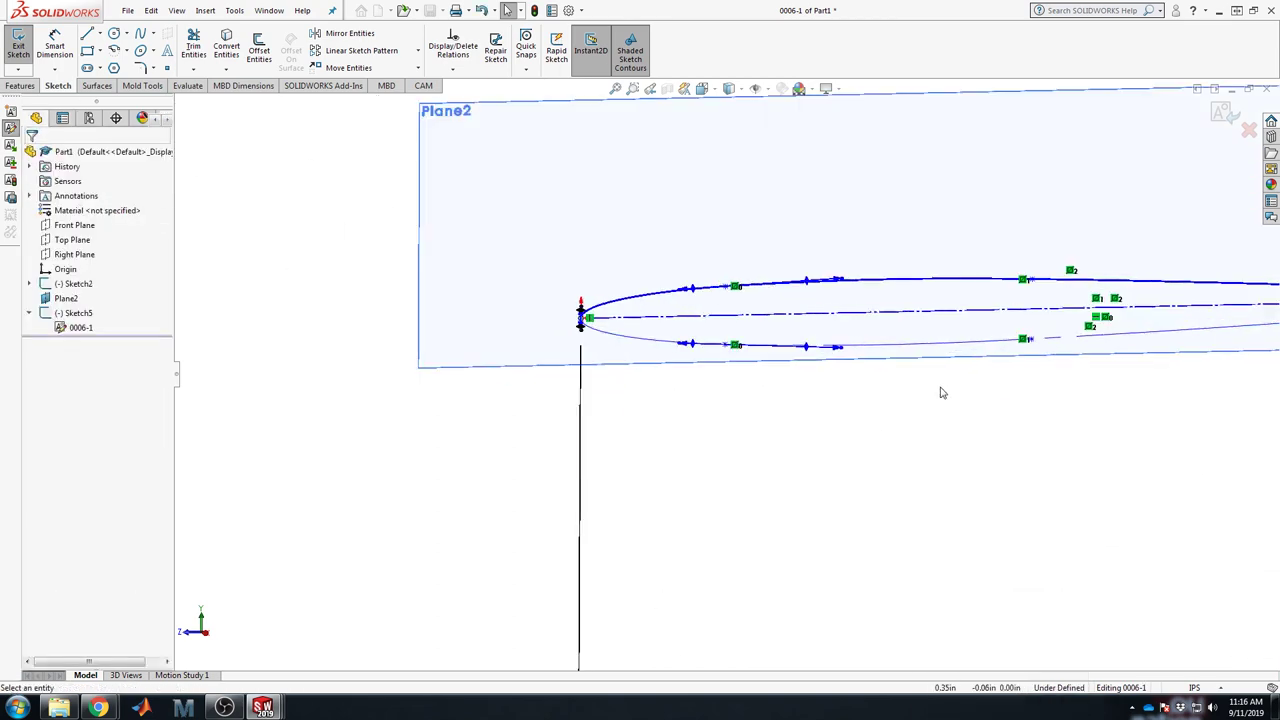
right_click(940, 347)
click(967, 253)
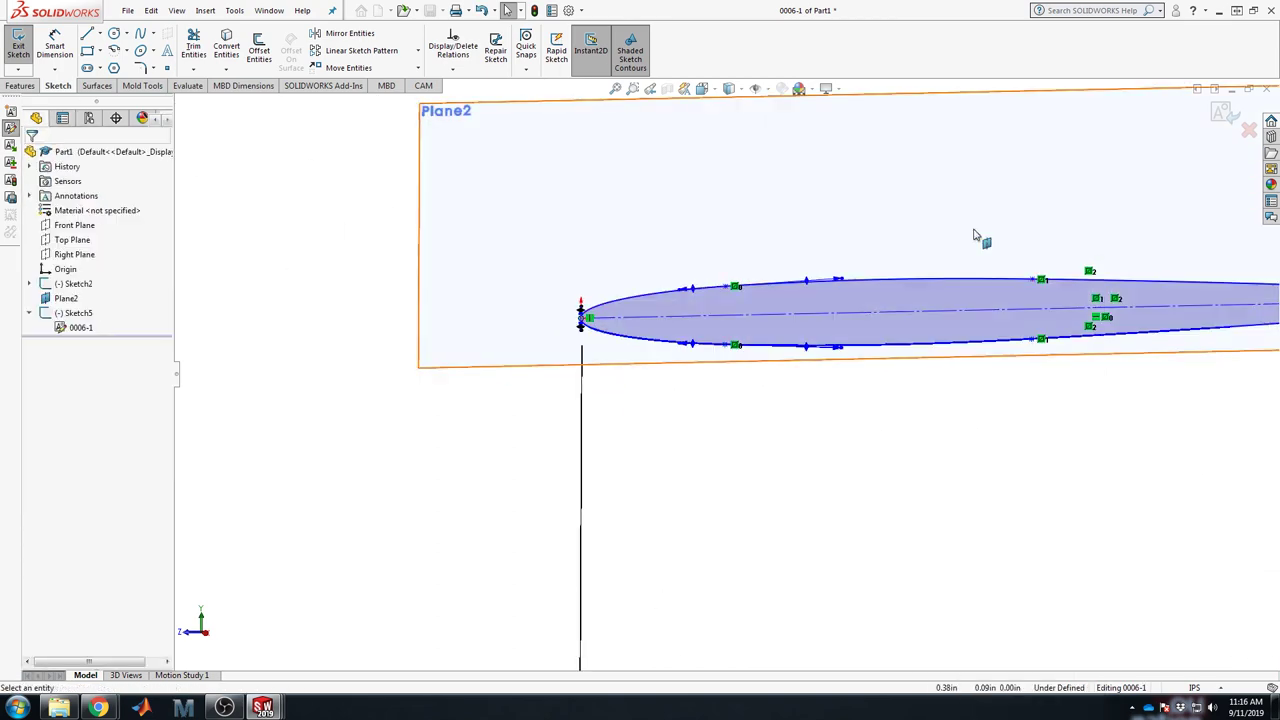
click(1228, 118)
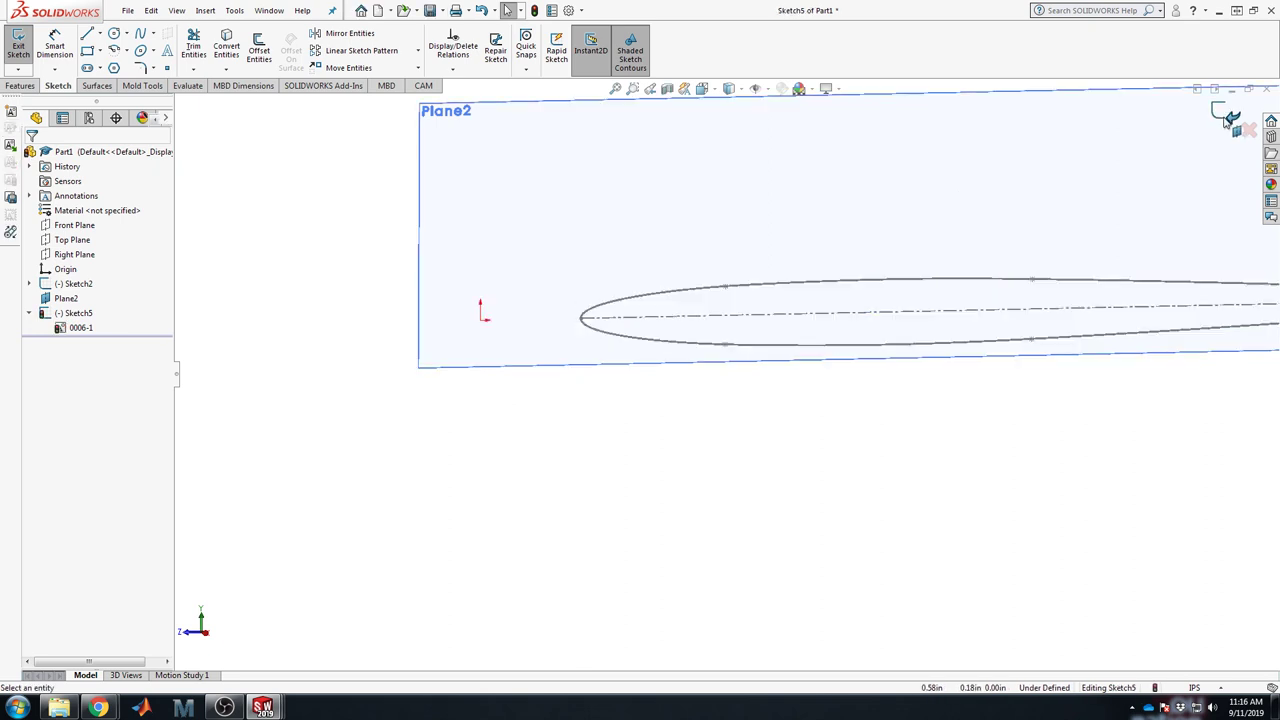
scroll(960, 285, up, 5)
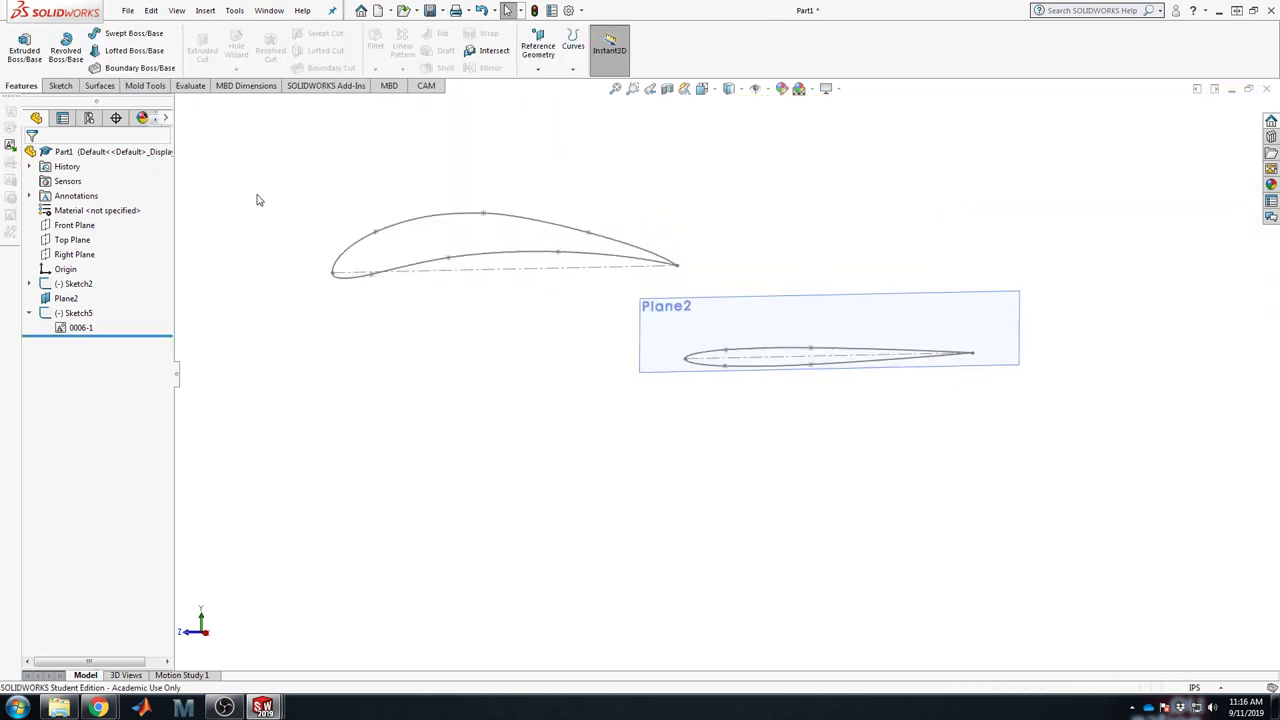
Step: Loft a solid boss from the E423 airfoil sketch to the 0006 airfoil sketch
click(111, 59)
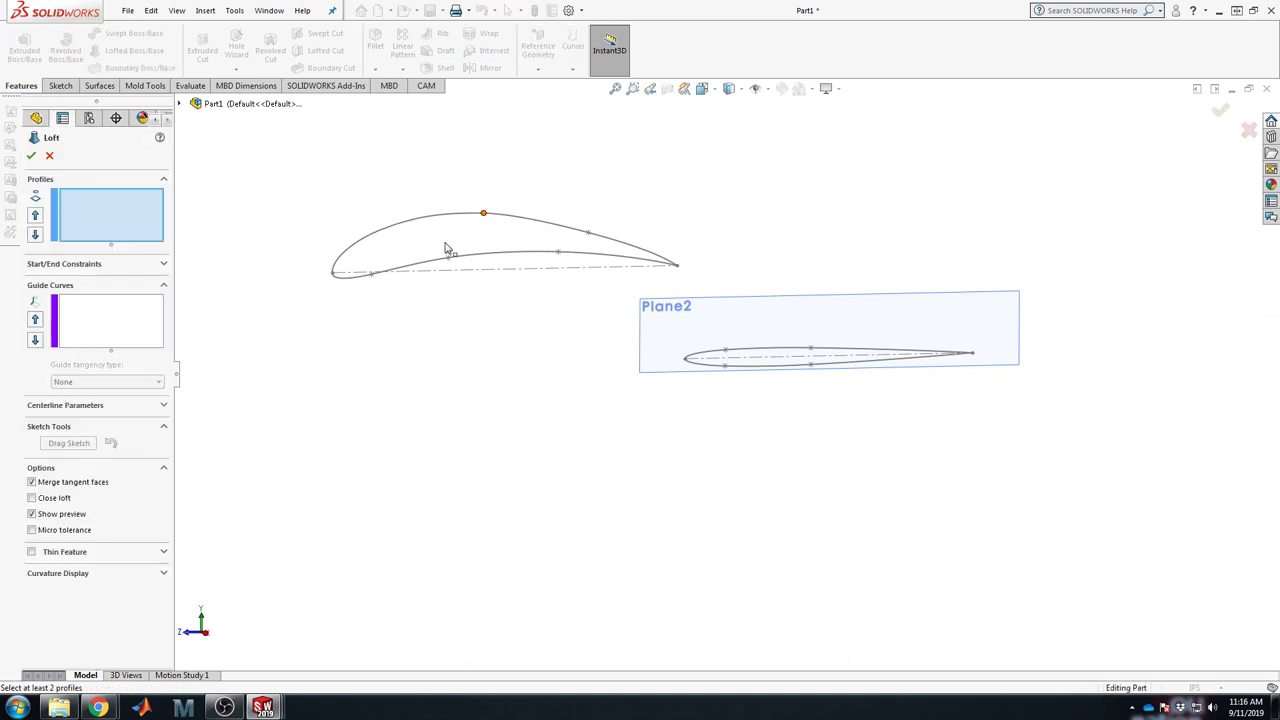
click(433, 217)
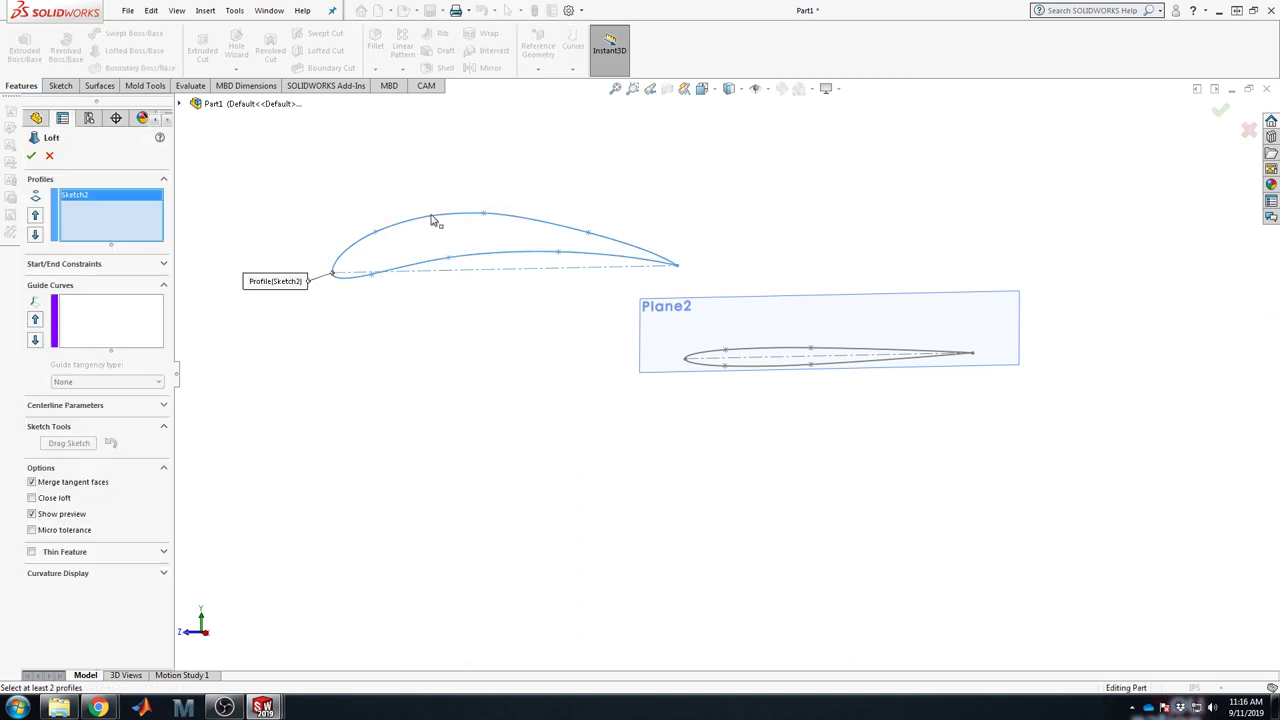
click(778, 354)
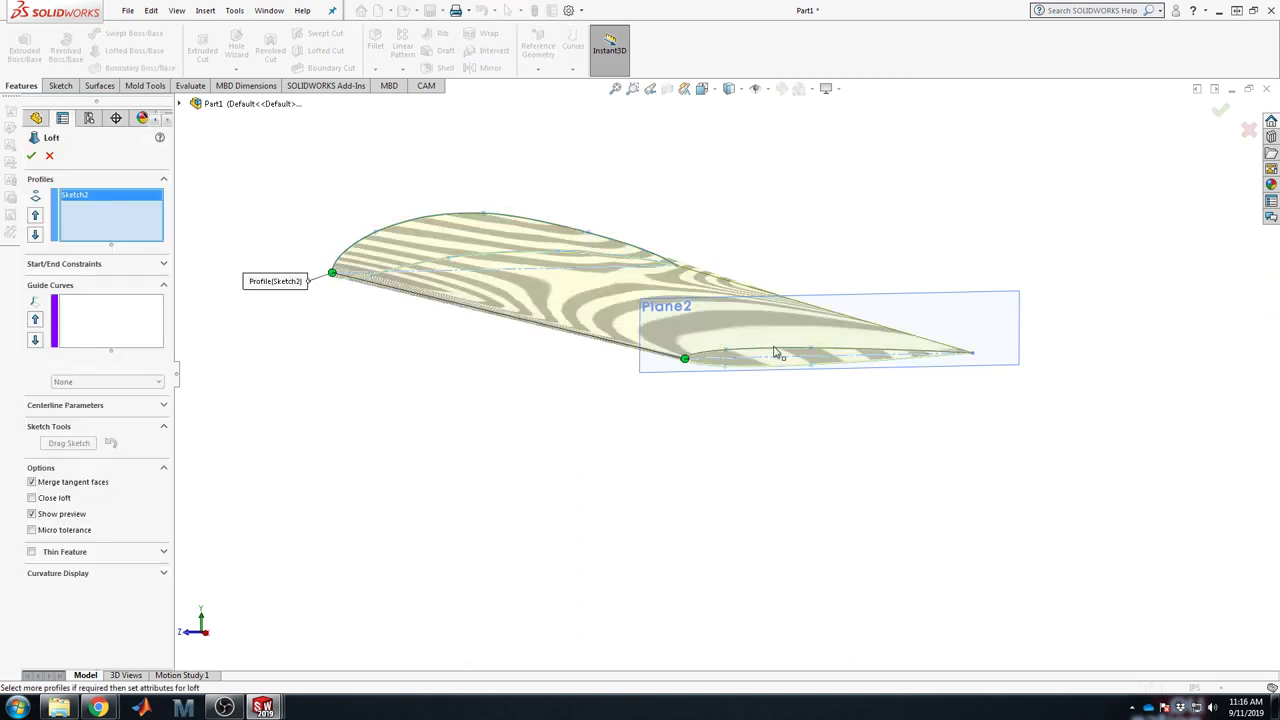
click(31, 155)
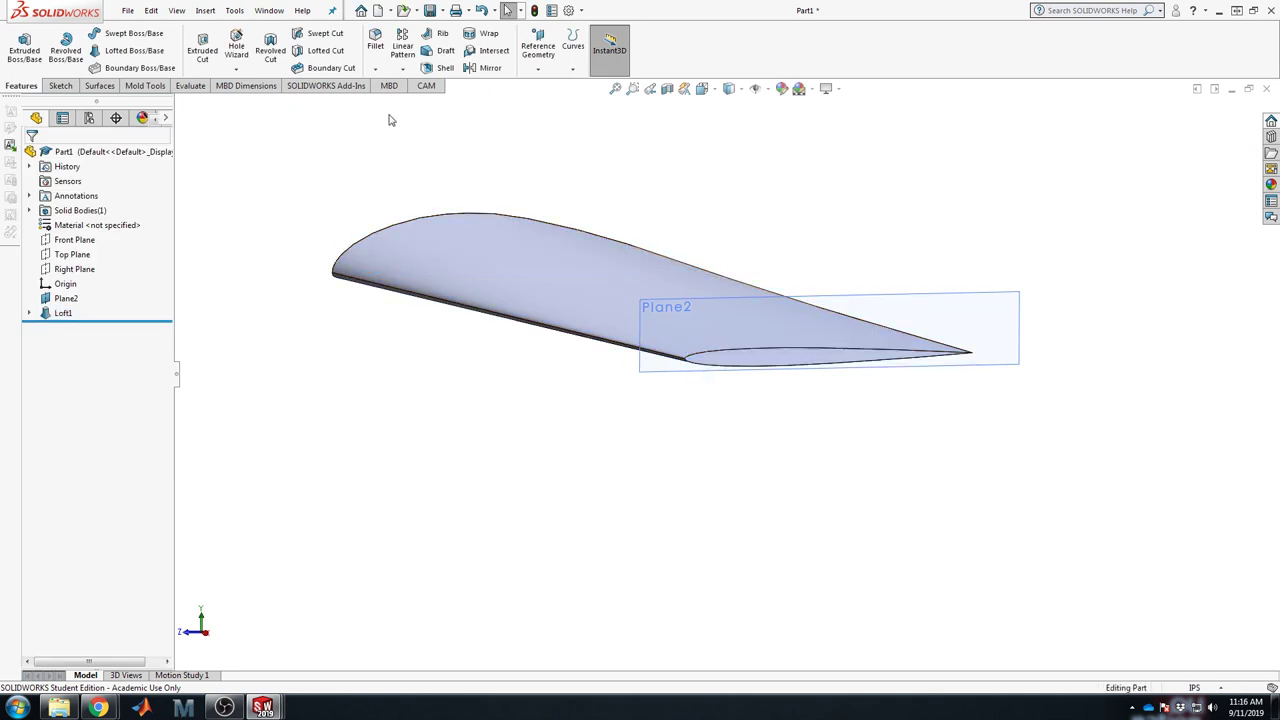
Step: Mirror the lofted wing body about the Right Plane with solids merged
click(485, 68)
middle_drag(518, 400, 653, 519)
click(181, 104)
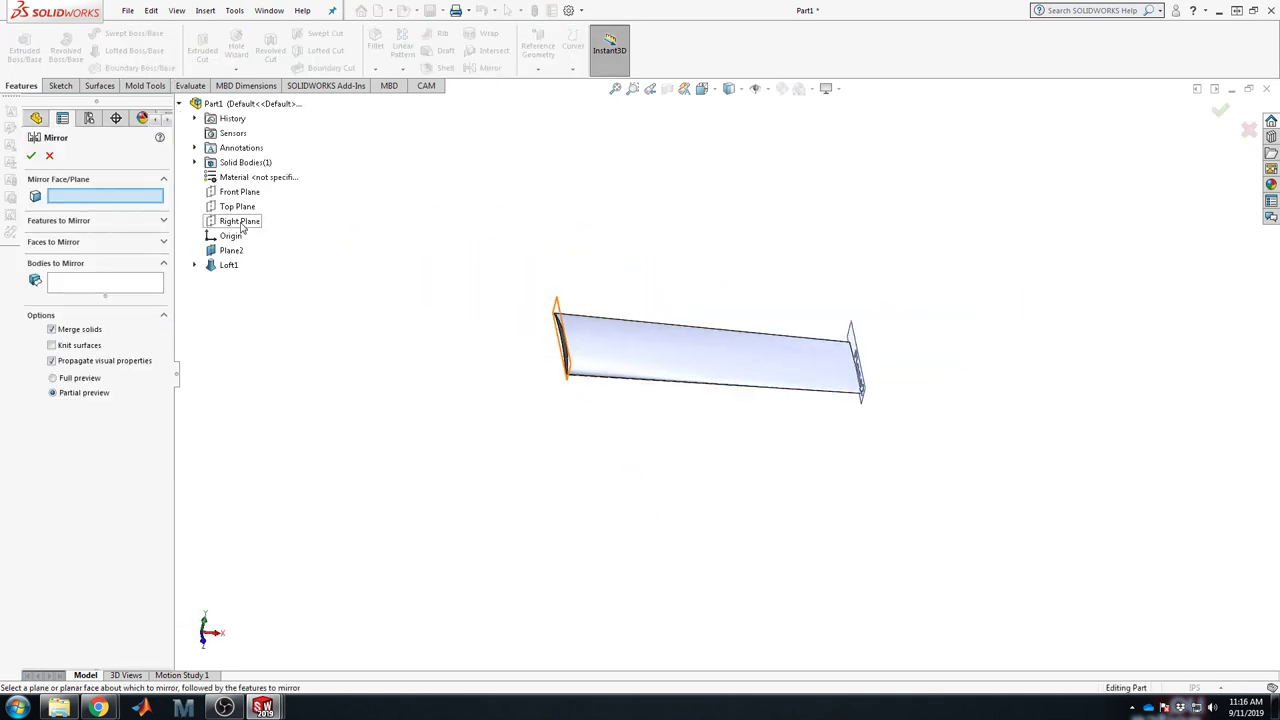
click(240, 221)
click(677, 375)
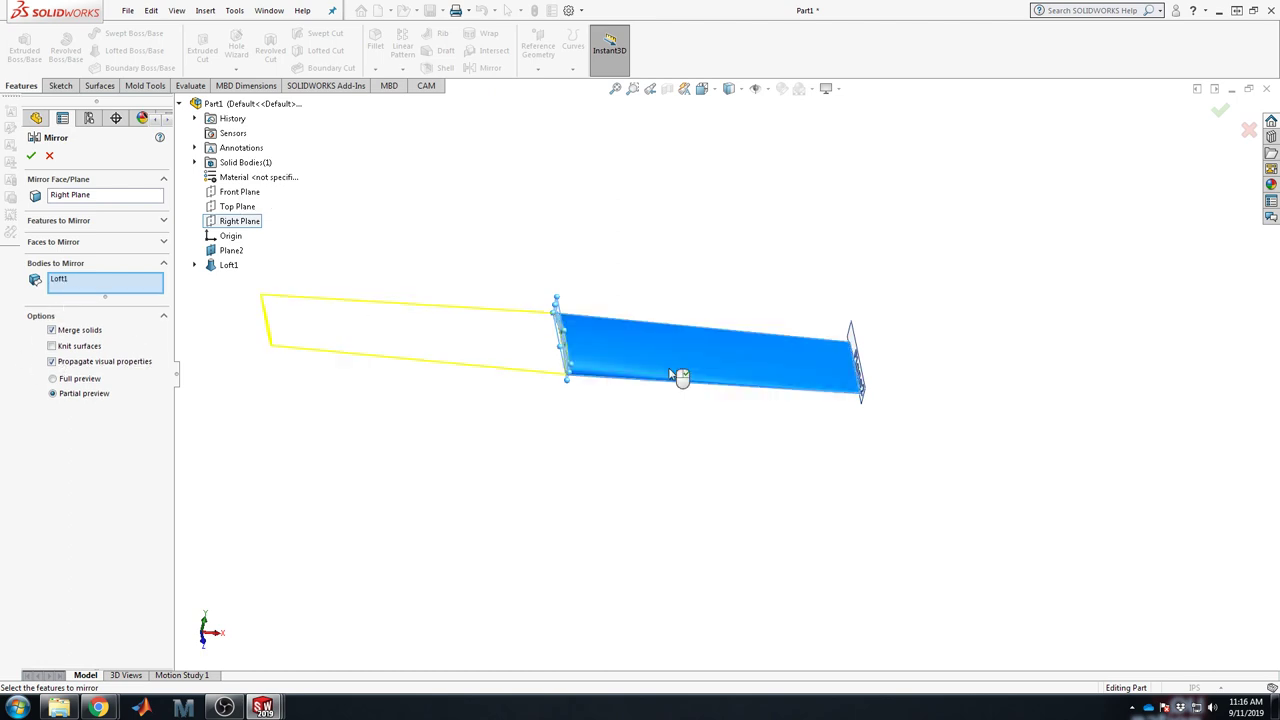
key(Return)
Step: Examine the mirrored wing from the side and from below, including the root edge where the two halves meet
middle_drag(591, 441, 466, 323)
scroll(643, 429, down, 6)
middle_drag(714, 349, 870, 263)
scroll(866, 303, up, 4)
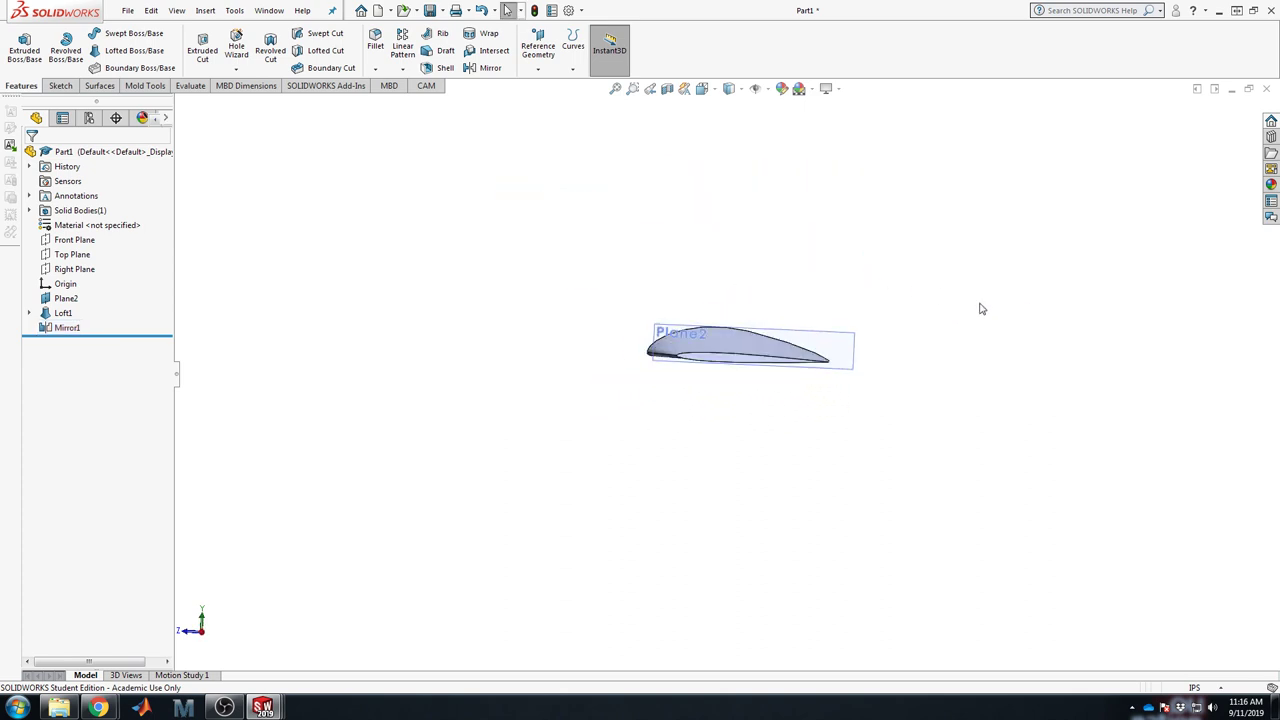
scroll(938, 389, down, 1)
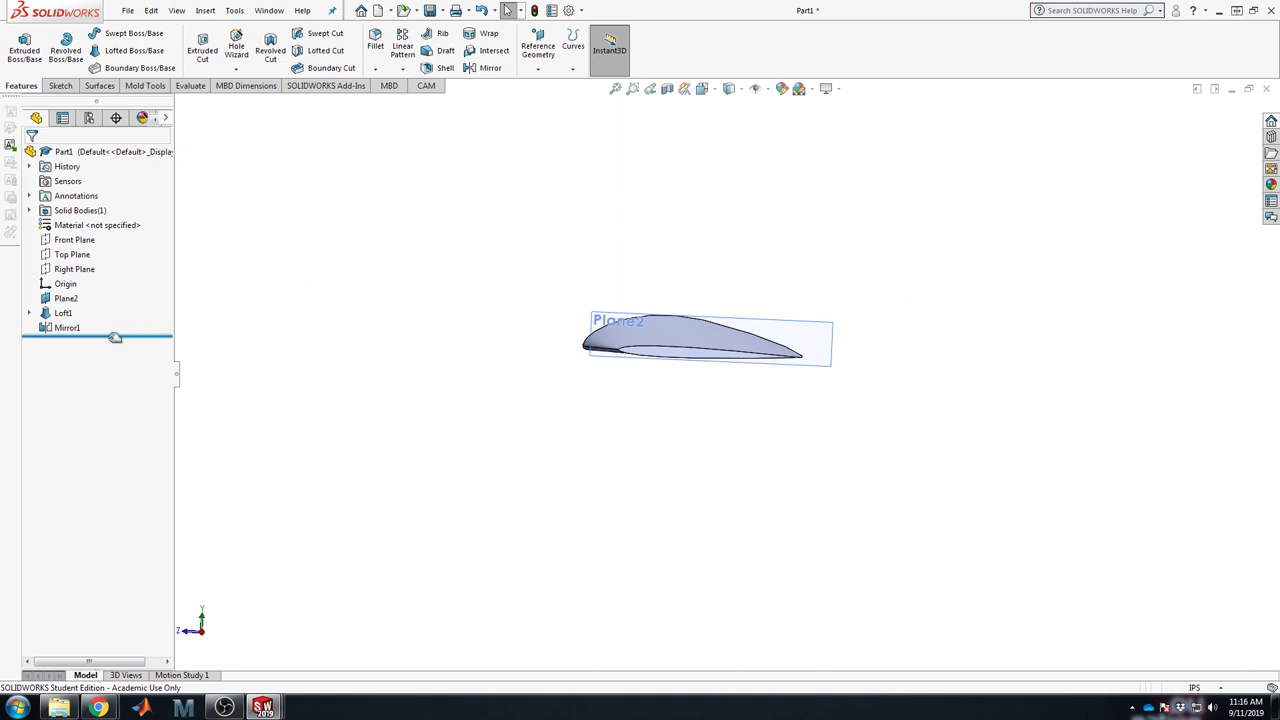
mouse_move(108, 336)
mouse_down()
mouse_move(108, 299)
mouse_move(112, 342)
mouse_up()
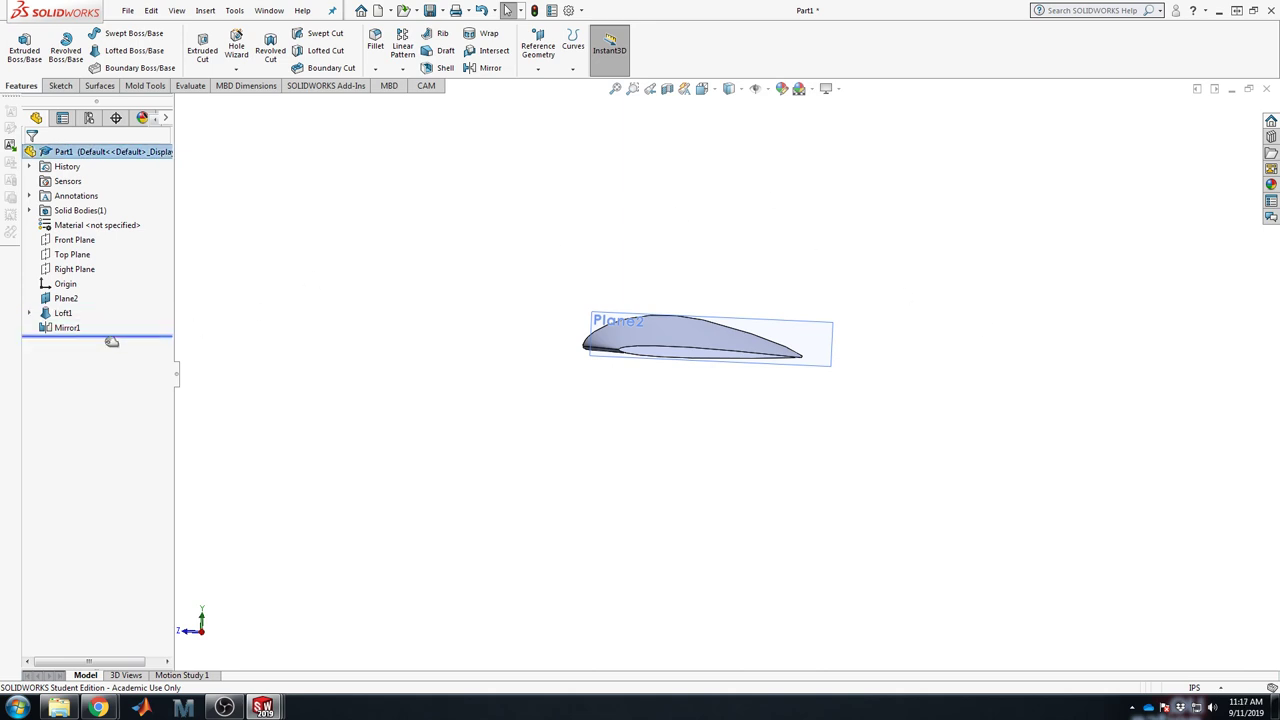
scroll(660, 398, down, 5)
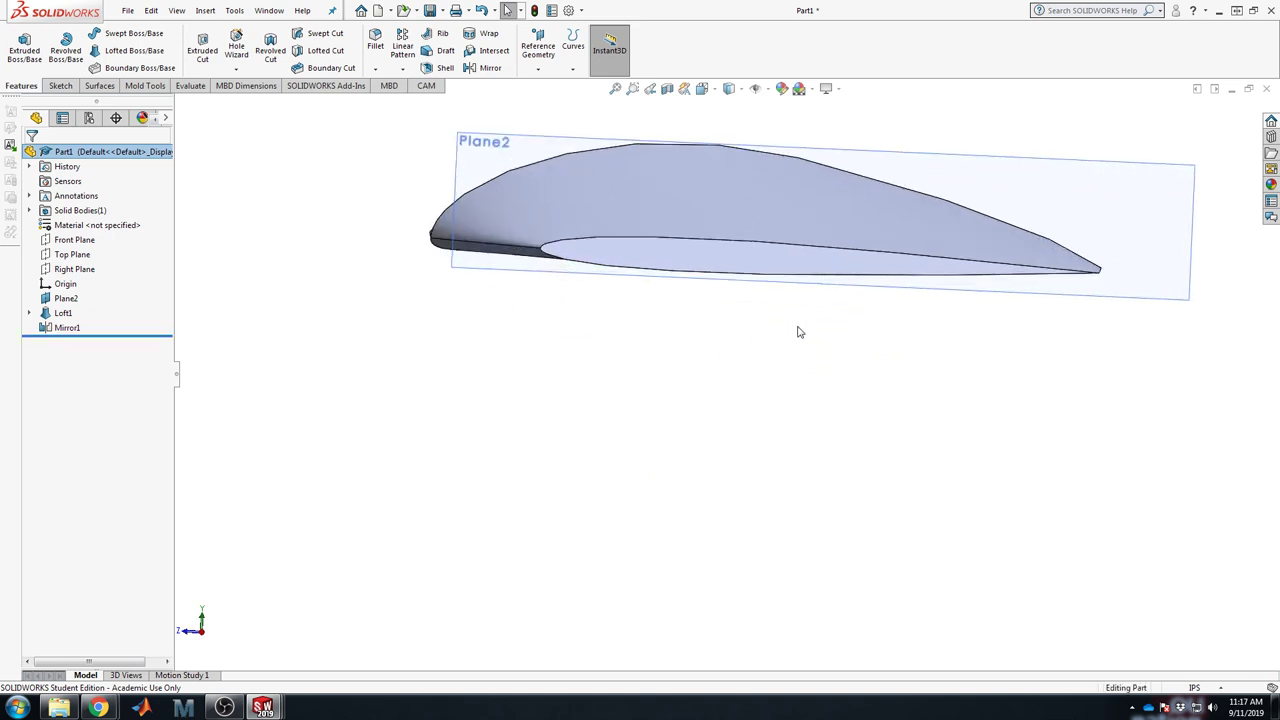
middle_drag(797, 332, 770, 304)
scroll(770, 304, down, 5)
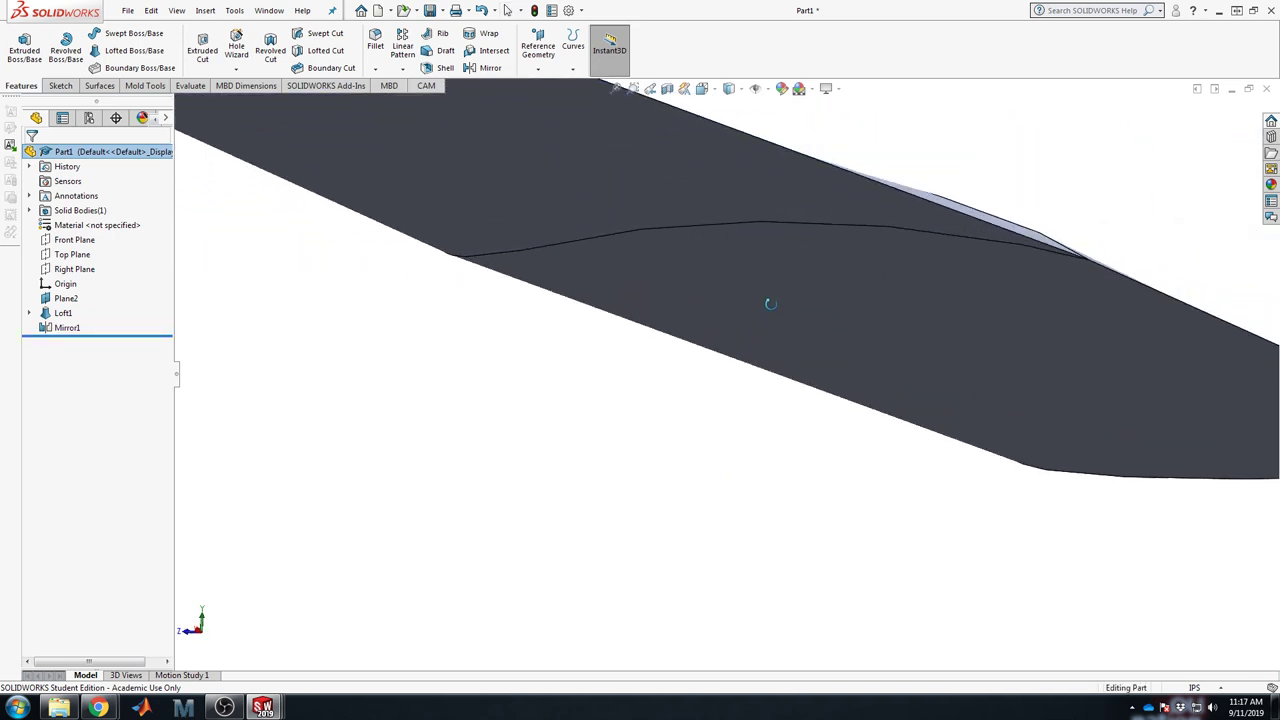
click(770, 222)
scroll(790, 370, up, 5)
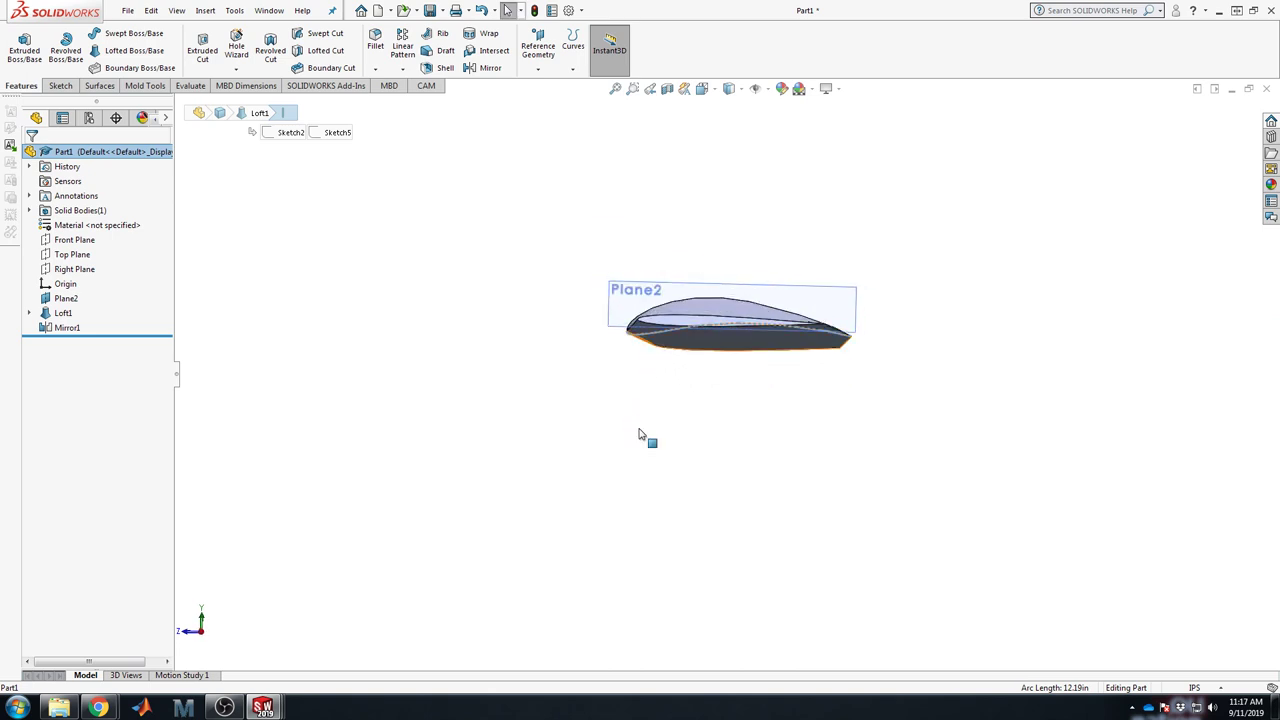
click(792, 340)
click(516, 314)
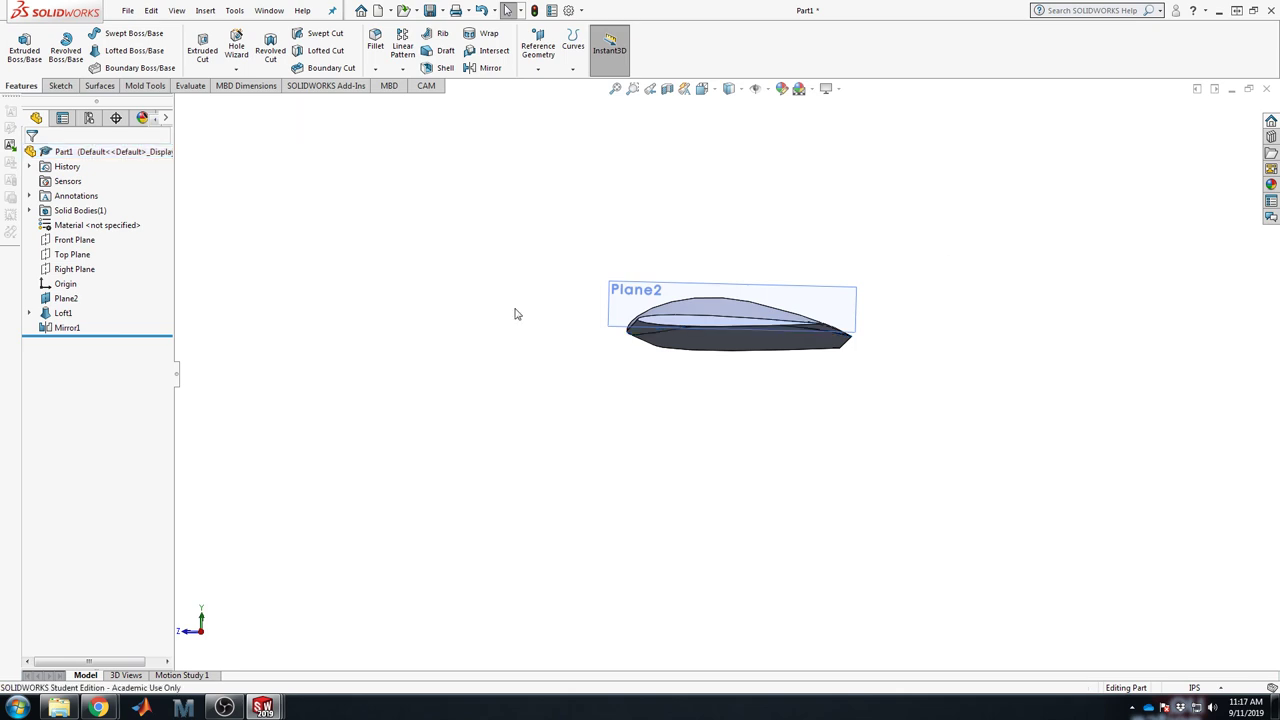
middle_drag(779, 367, 698, 367)
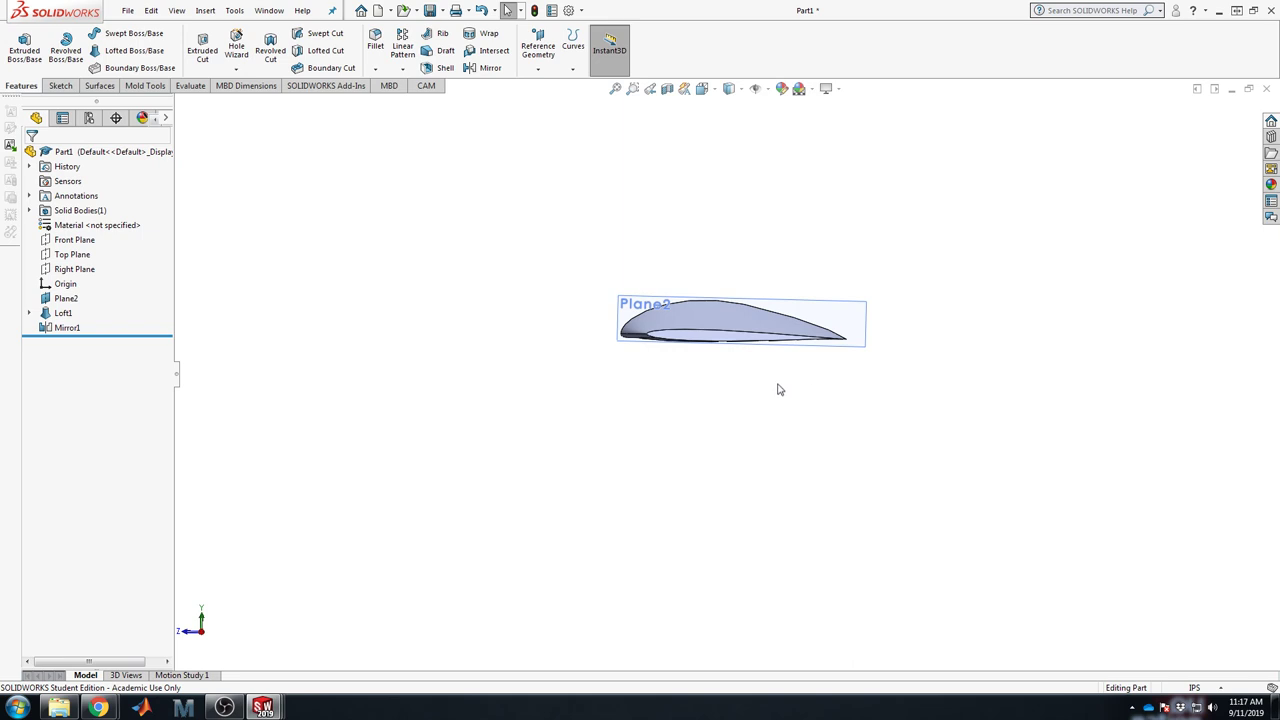
Step: Start a sketch on the Right Plane and draw a corner rectangle about 21.25 by 4.92 in around the wing's upper side
click(74, 254)
click(74, 269)
click(58, 85)
click(18, 50)
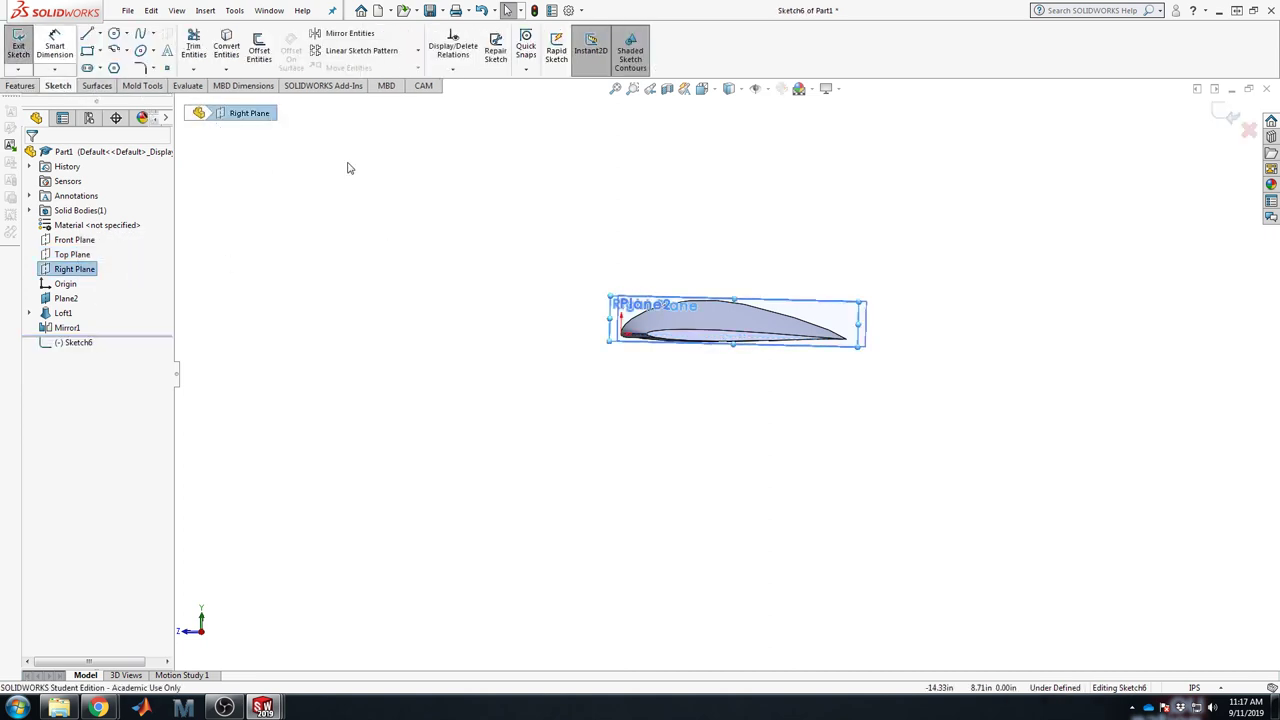
key(space)
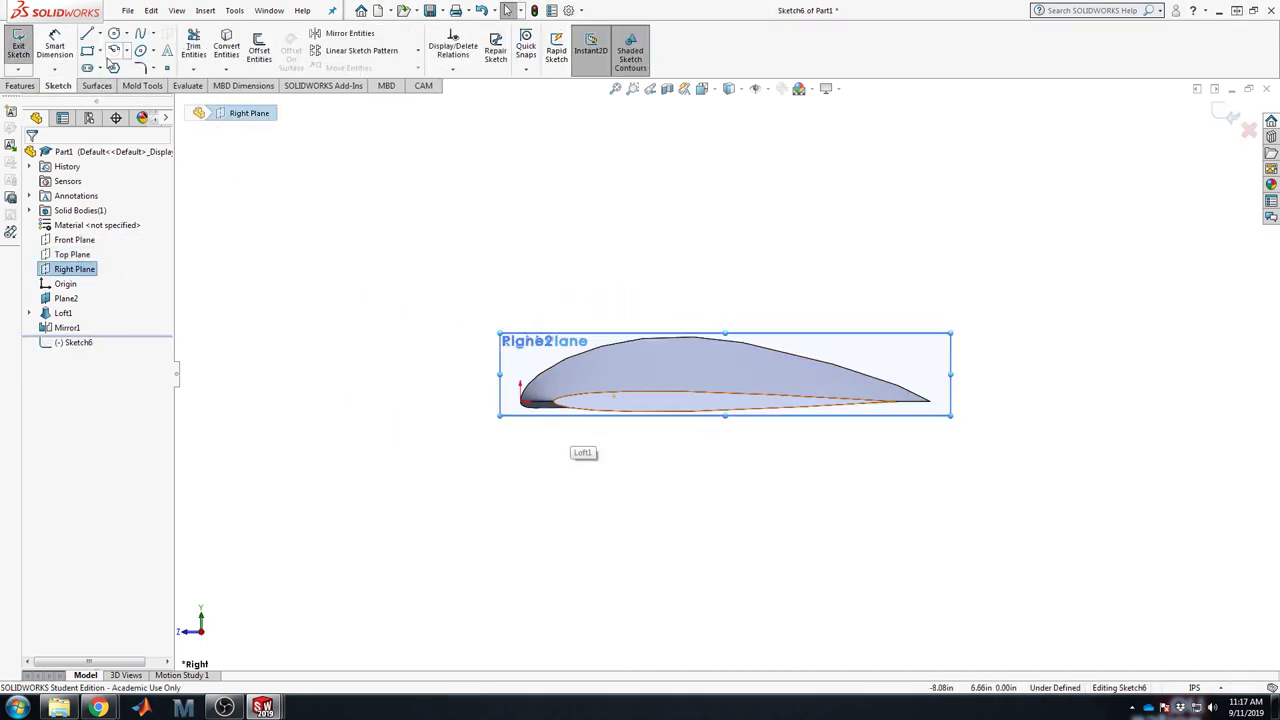
click(94, 53)
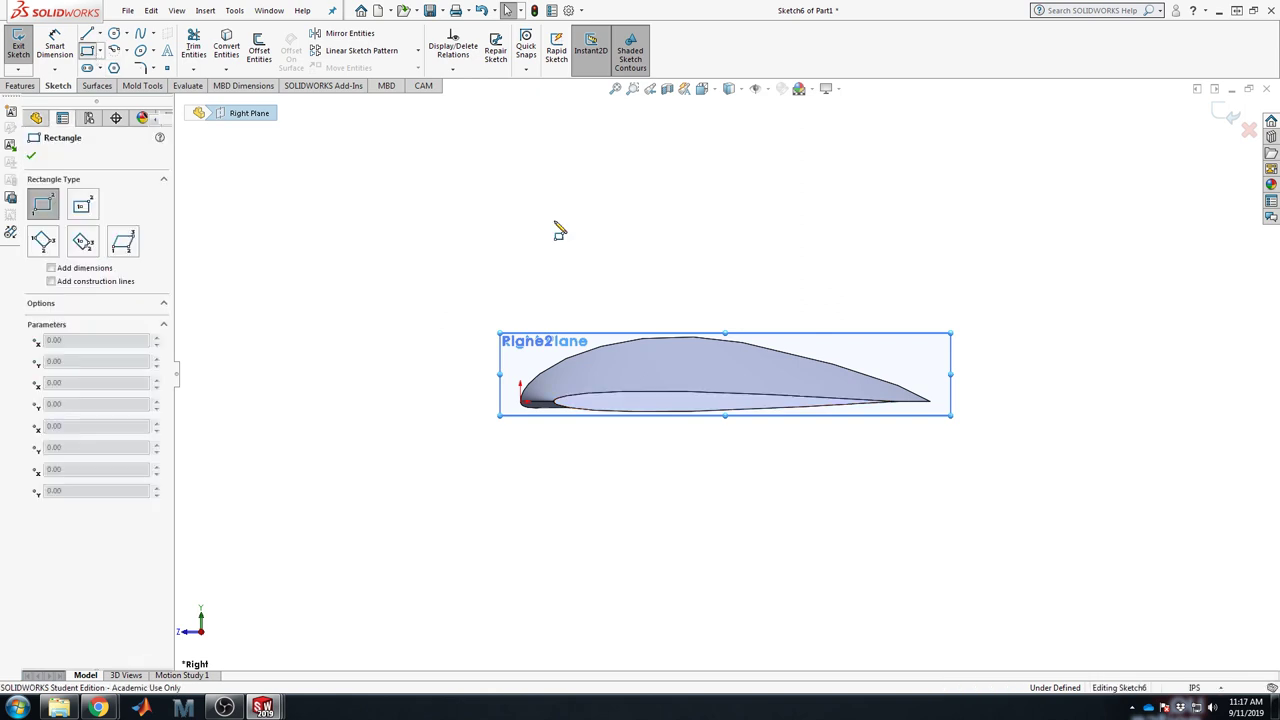
click(350, 235)
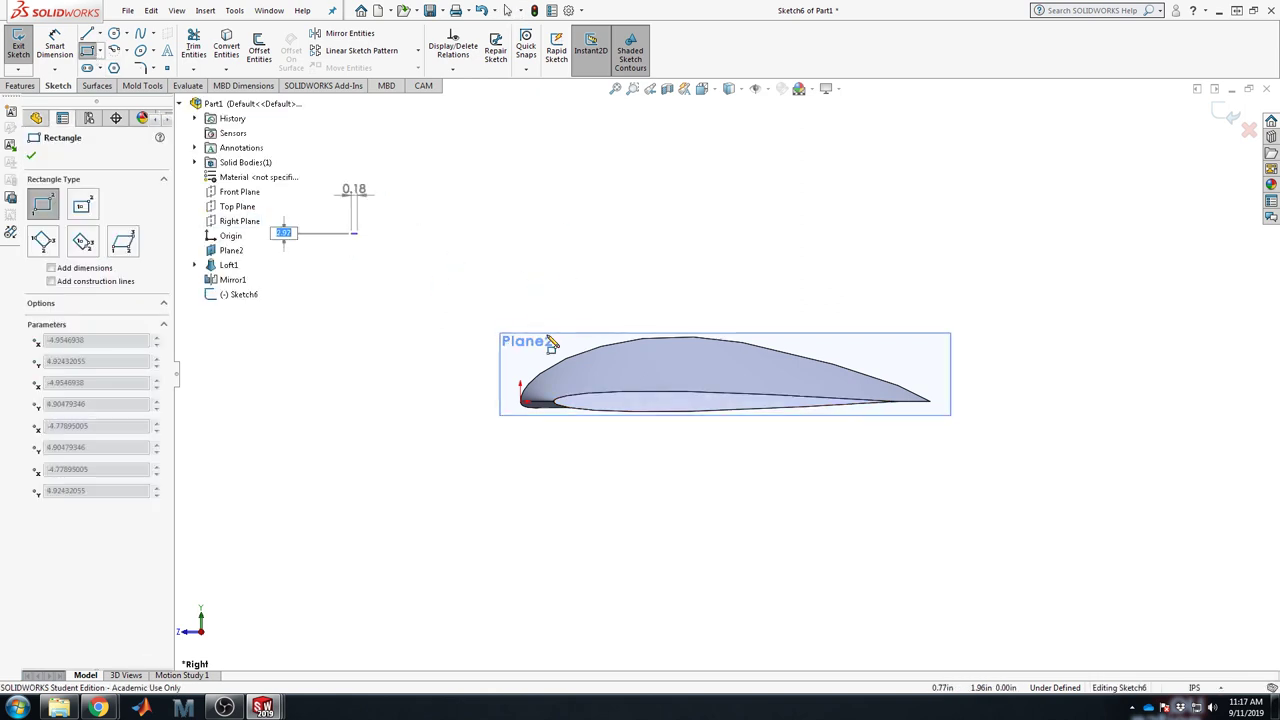
click(1077, 401)
key(Escape)
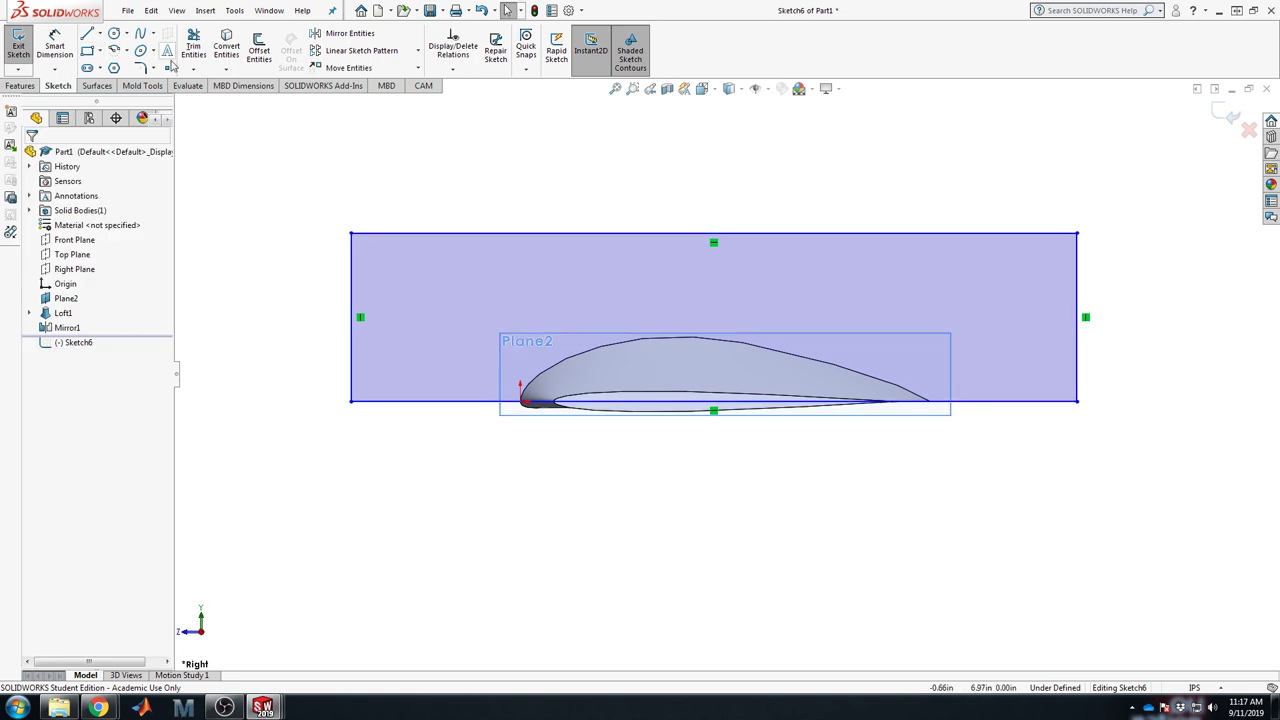
Step: Dimension the rectangle to 20 in wide and 4 in high
click(55, 47)
click(749, 234)
click(745, 206)
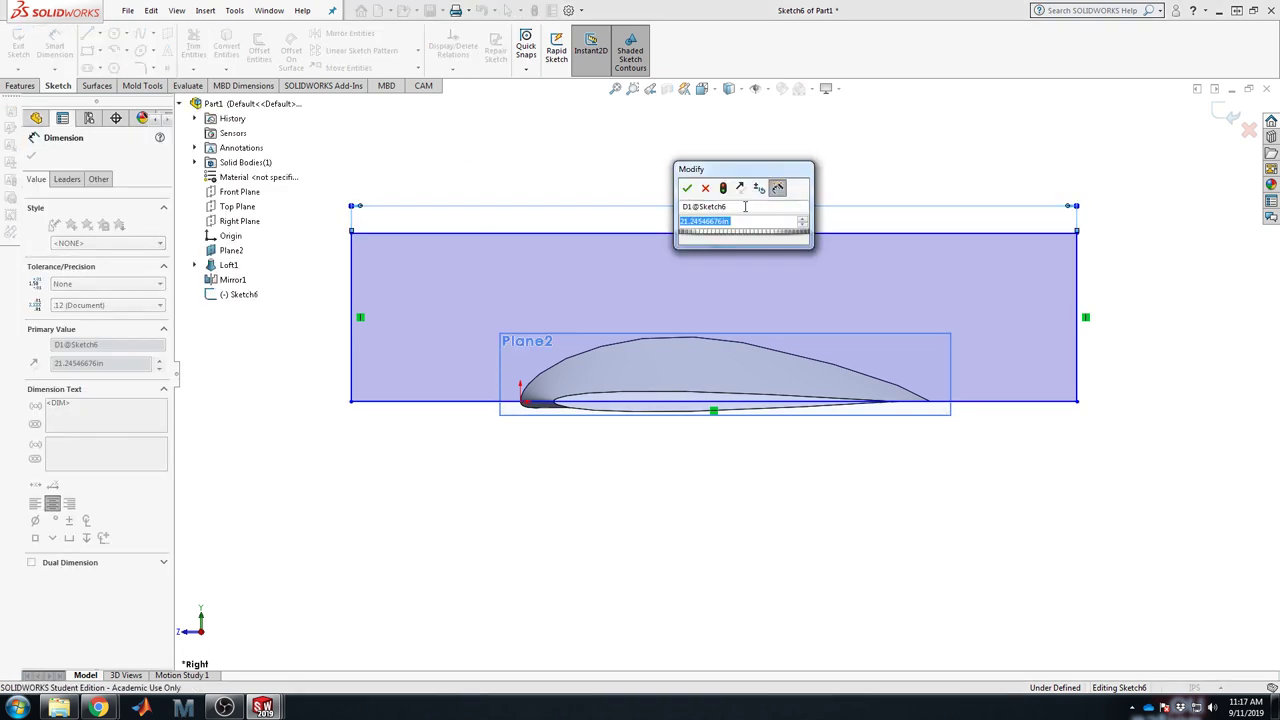
text(20)
key(Return)
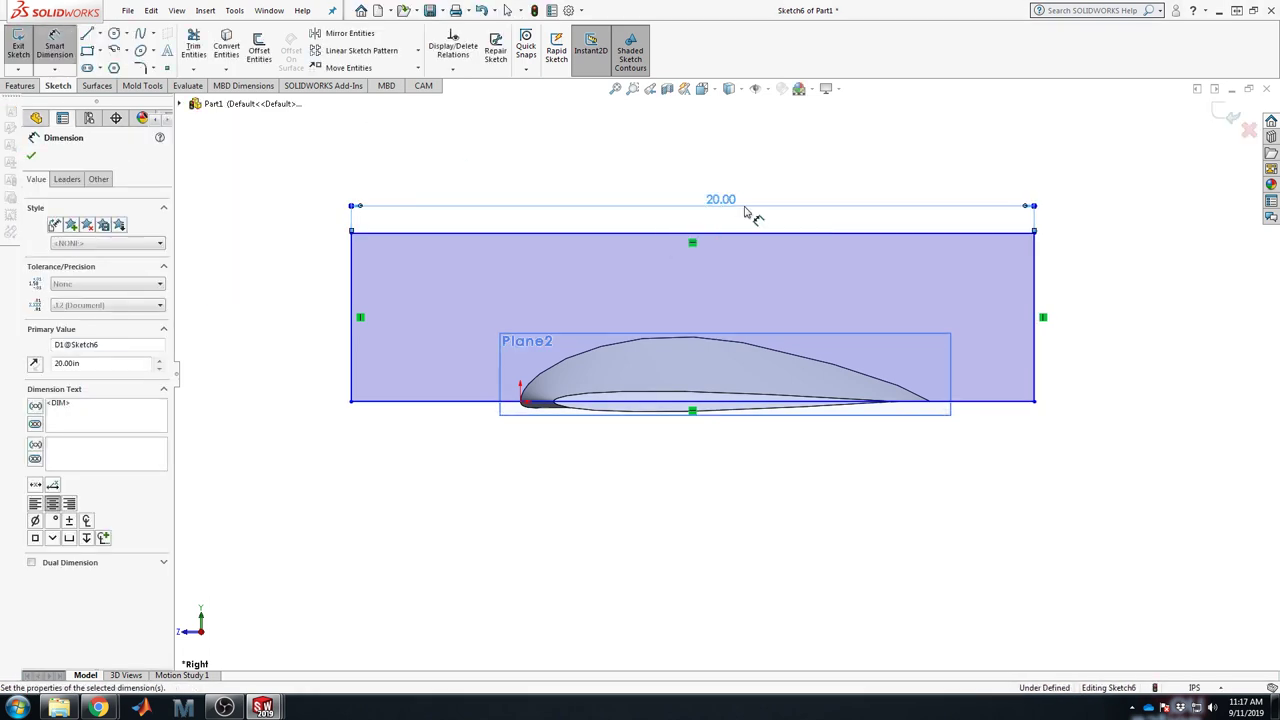
click(1035, 330)
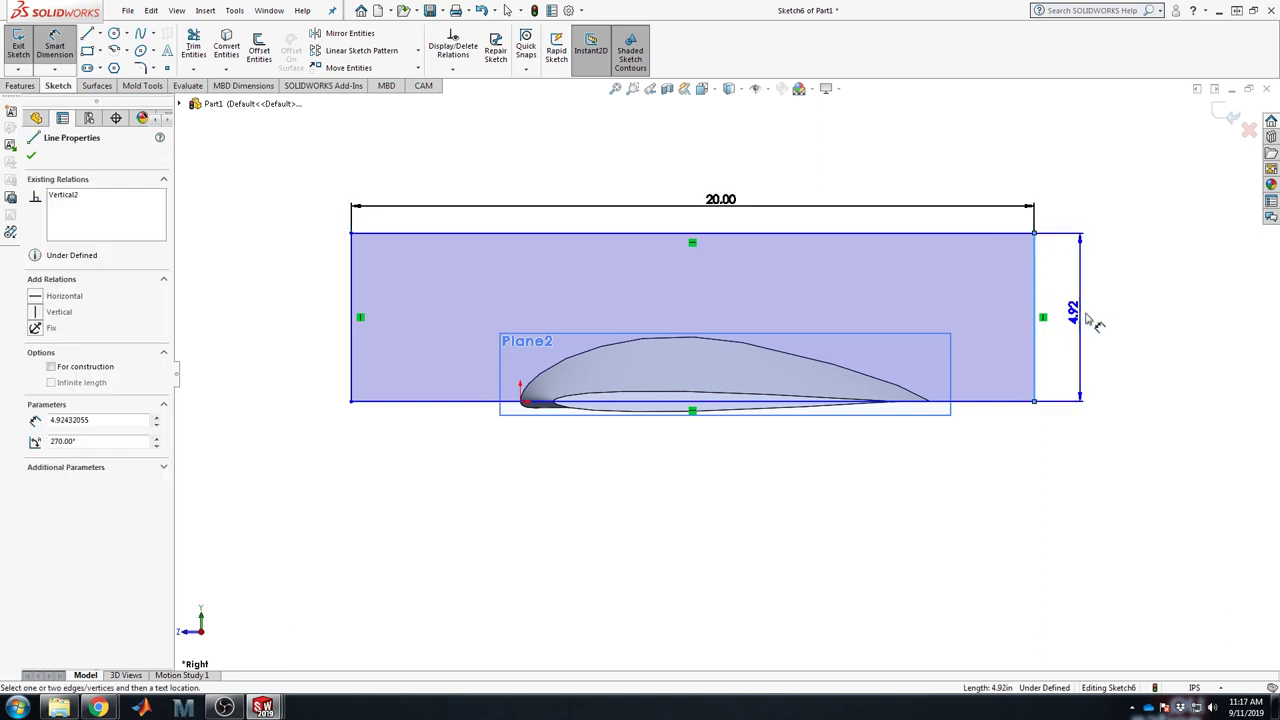
click(1093, 325)
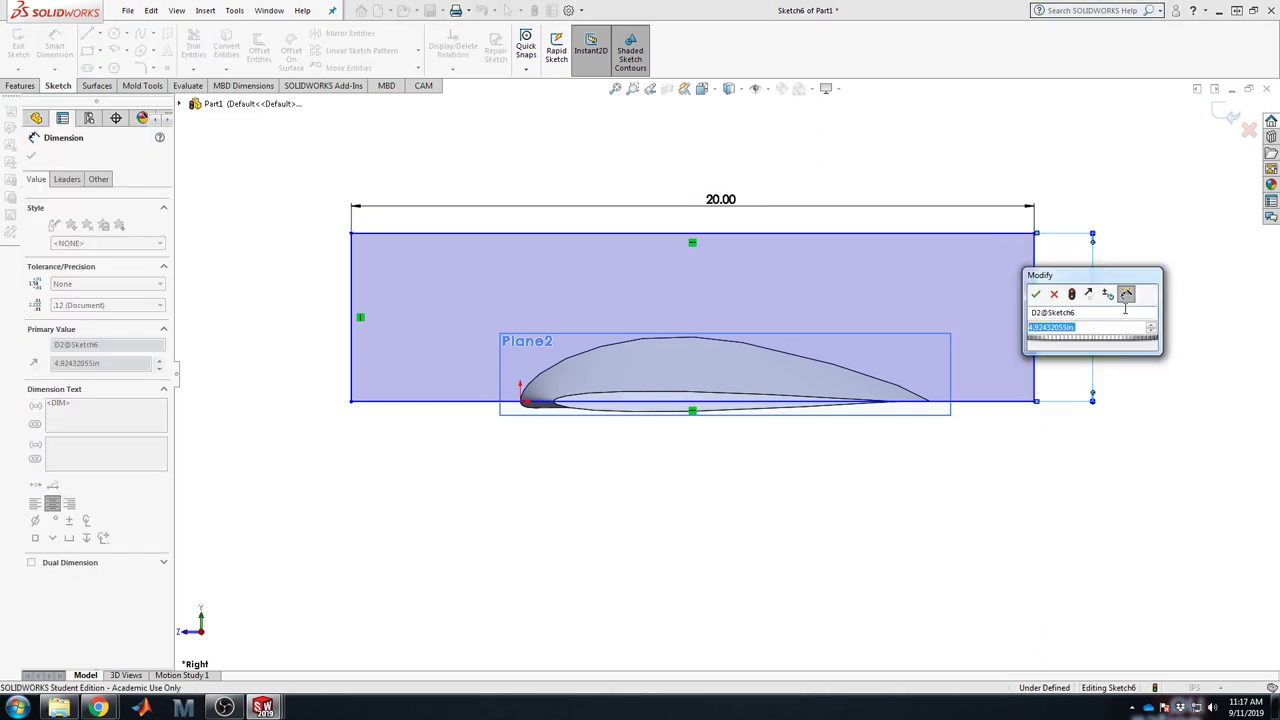
text(4)
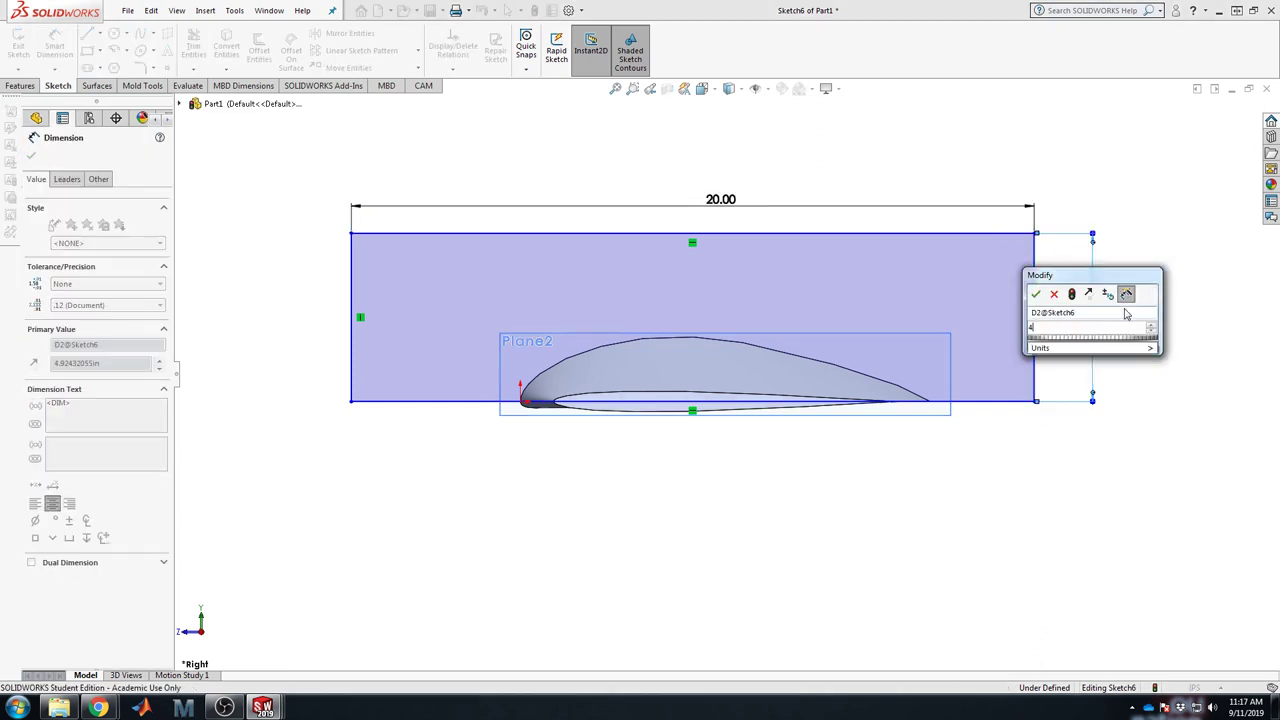
key(Return)
key(Escape)
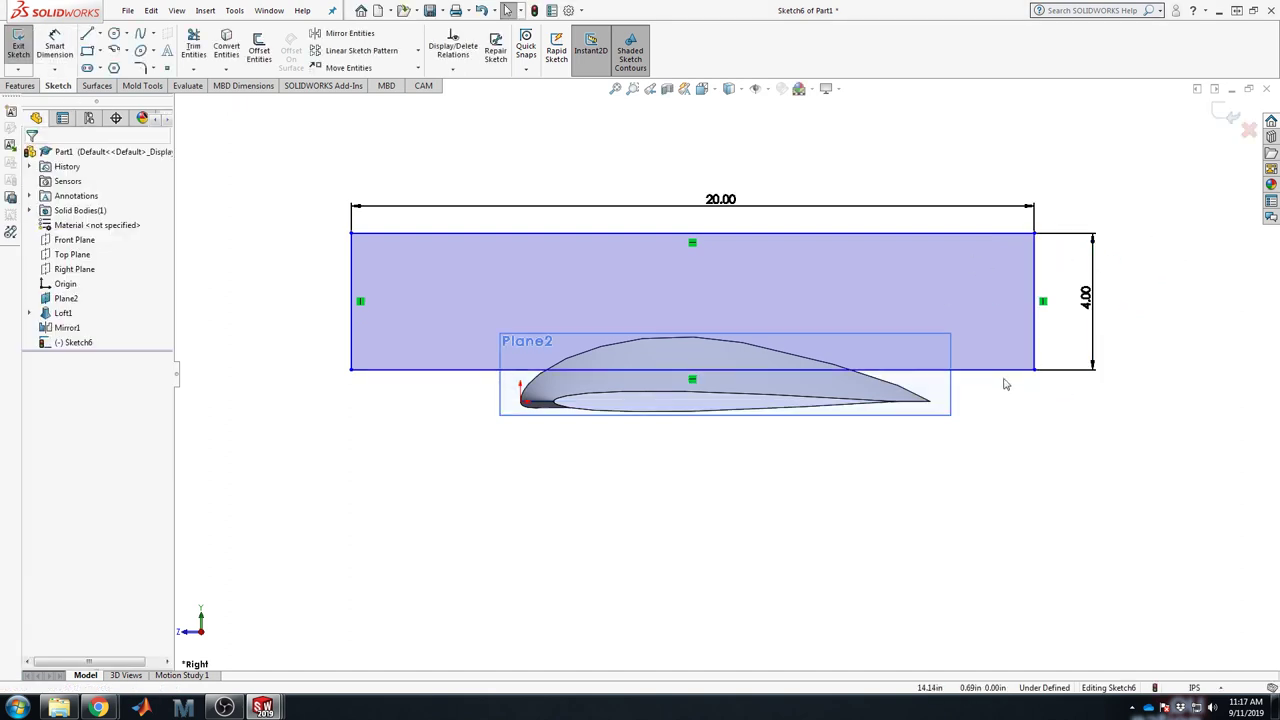
Step: Make the rectangle's lower edge coincident with the wing's trailing-edge vertex
click(1012, 370)
click(930, 405)
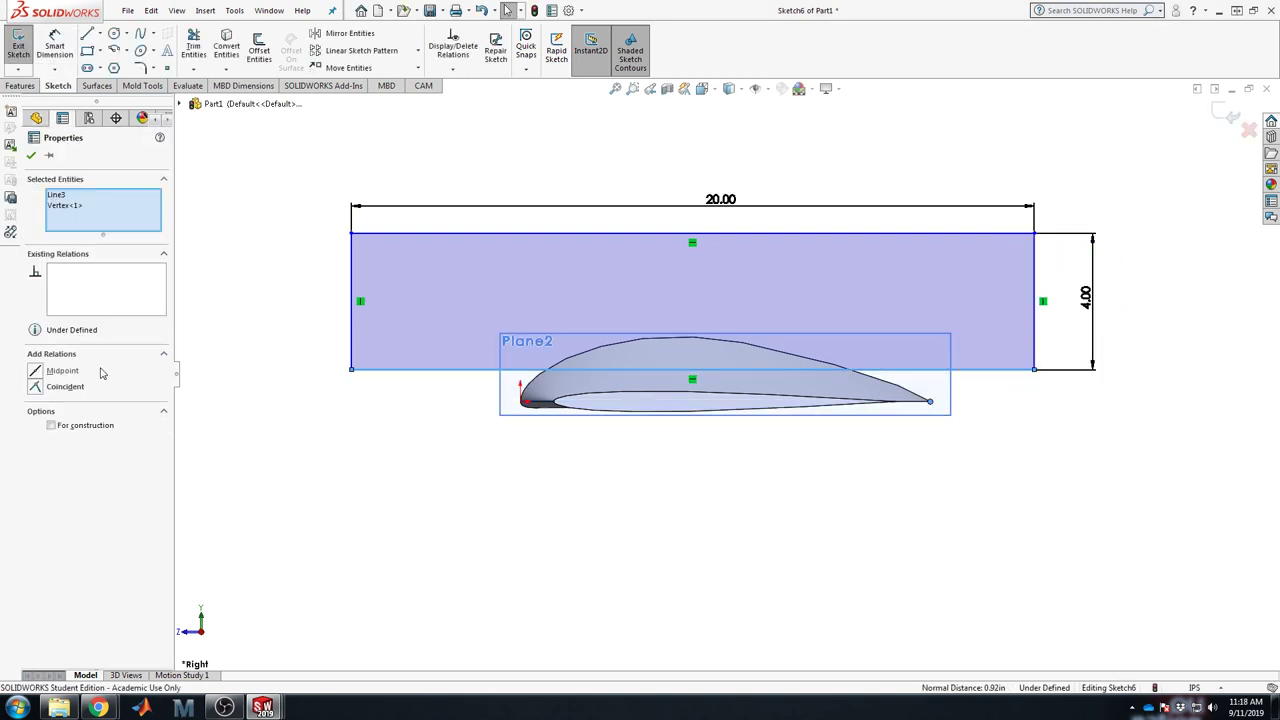
click(35, 387)
click(1003, 563)
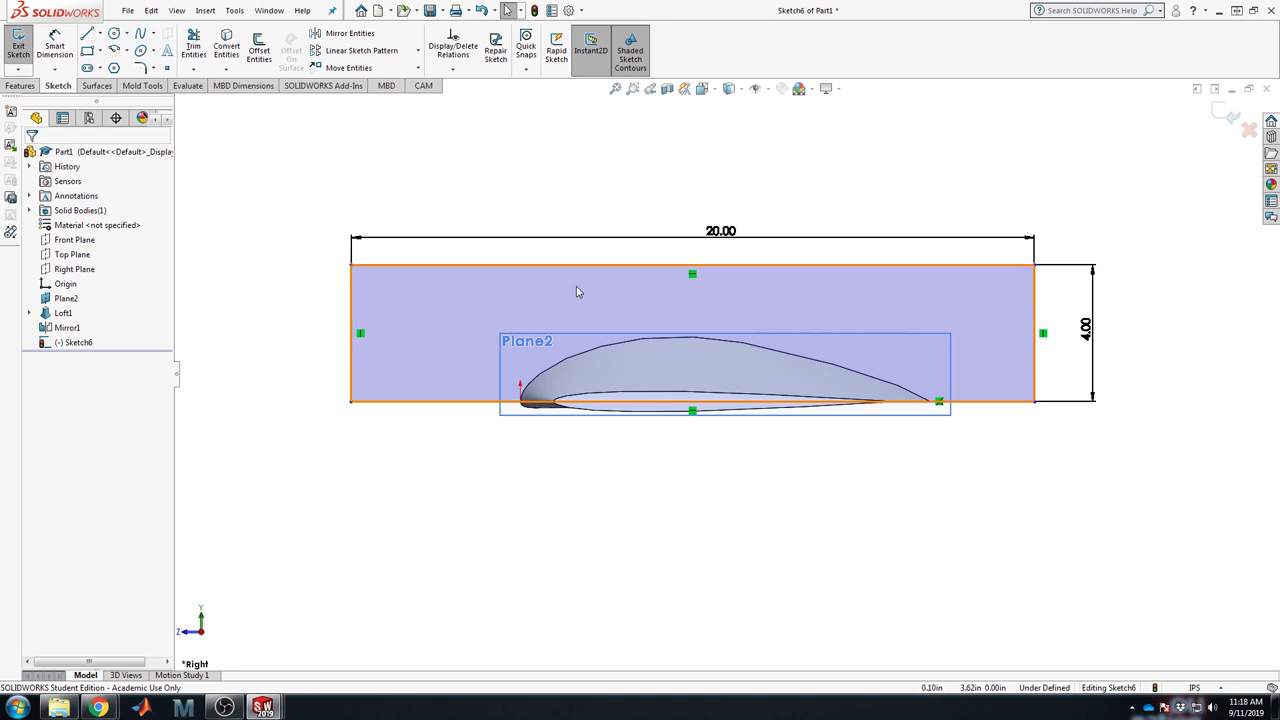
Step: Shift the rectangle sideways along the wing and dimension its lower leading-side corner 6 in from the origin
mouse_move(350, 267)
mouse_down()
mouse_move(386, 270)
mouse_move(375, 267)
mouse_up()
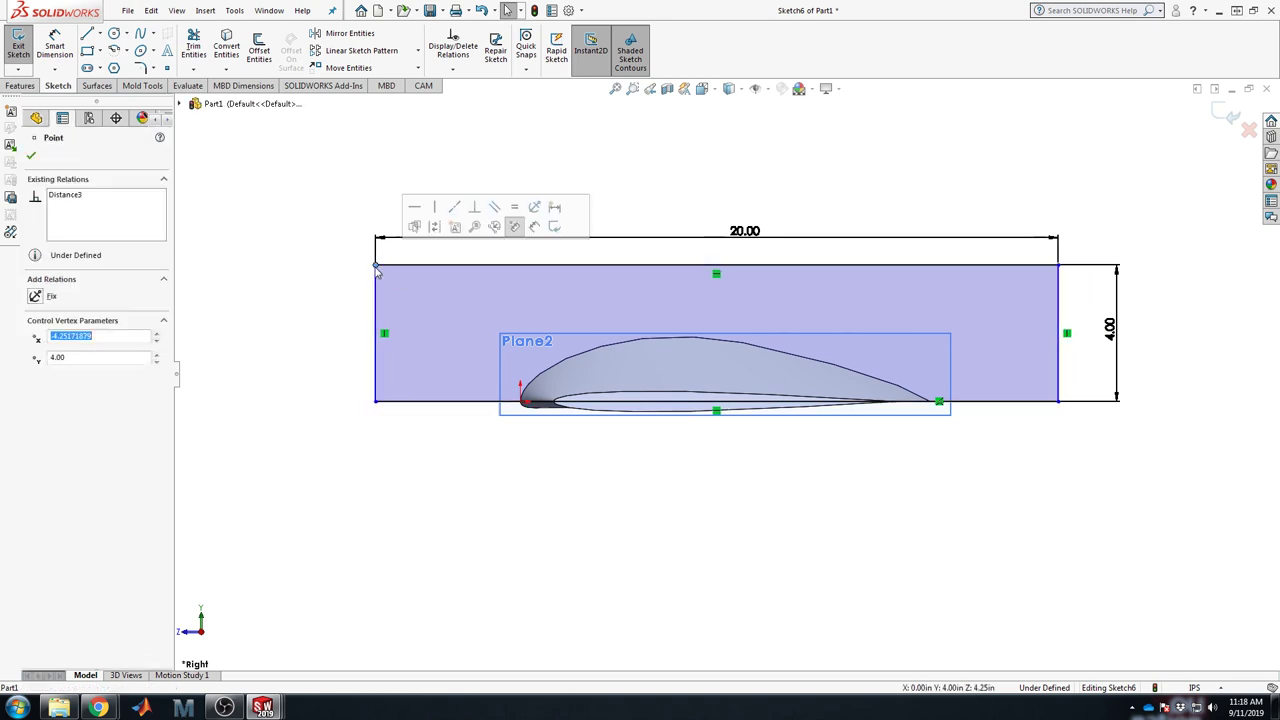
click(277, 231)
click(57, 48)
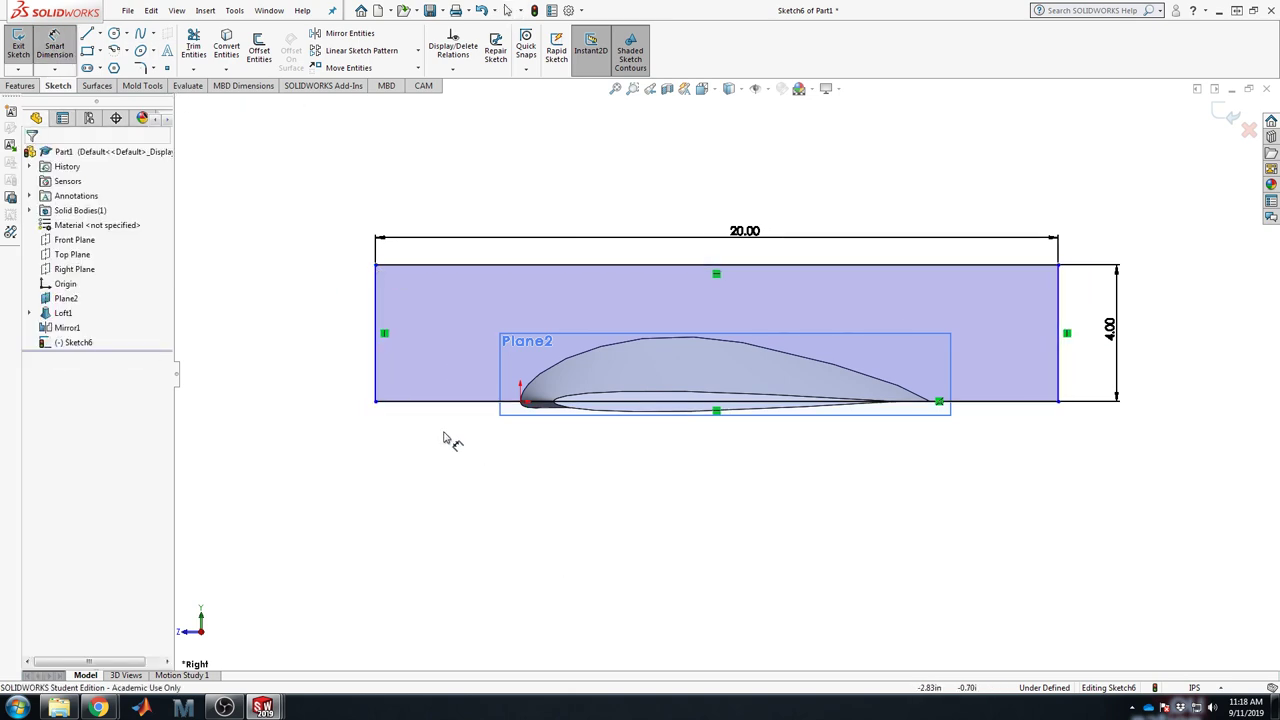
click(376, 401)
click(520, 403)
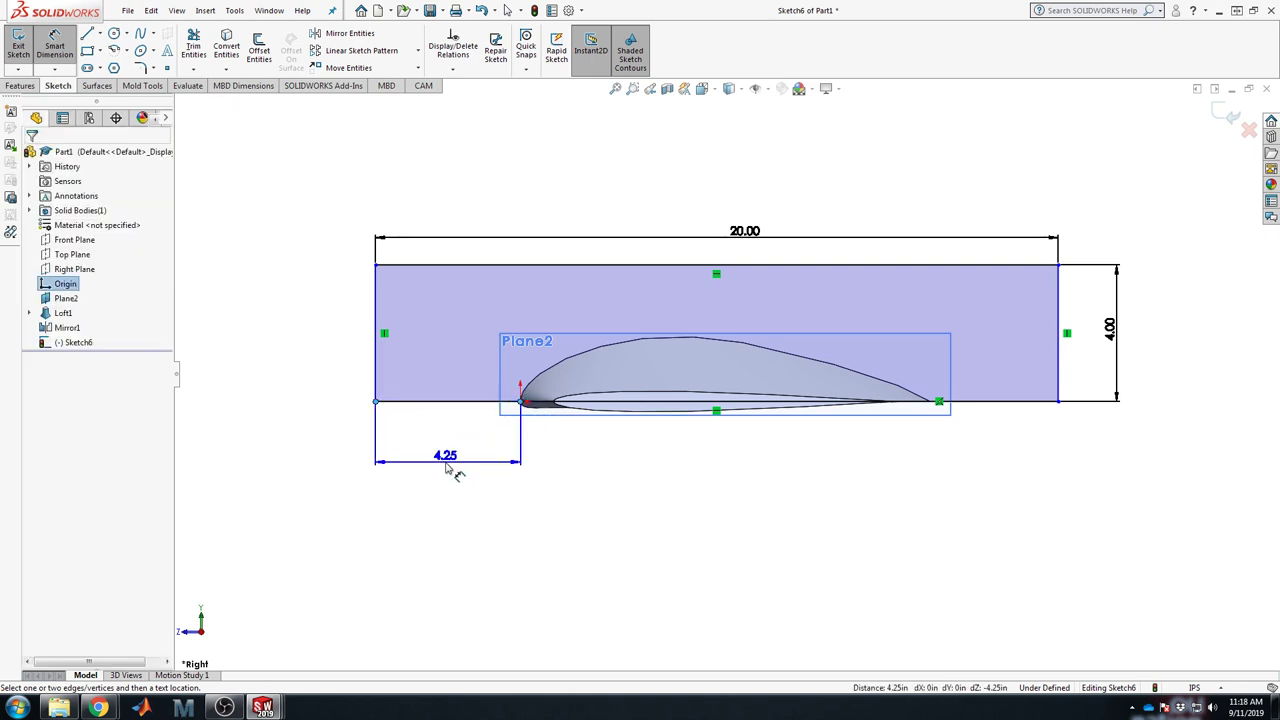
click(457, 468)
text(6)
key(Return)
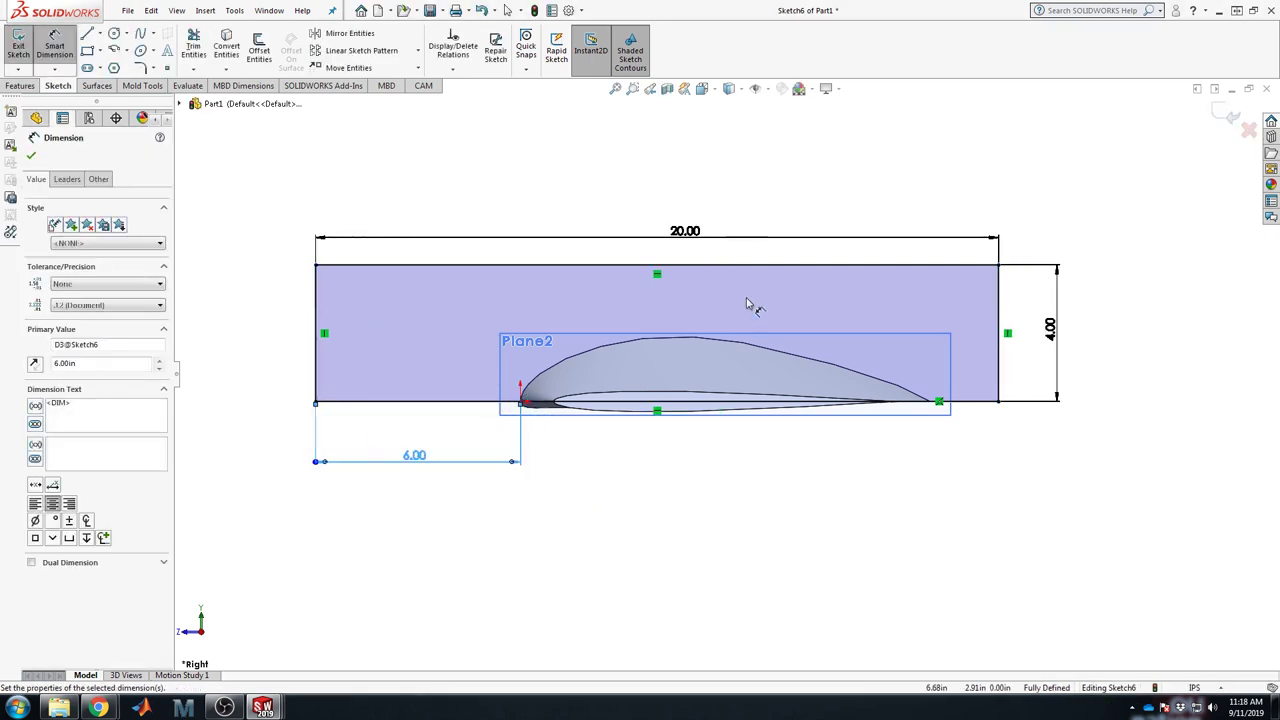
Step: Replace the rectangle's 20 in width dimension with a 6 in dimension from its lower aft corner to the trailing-edge vertex, and exit the sketch
click(685, 231)
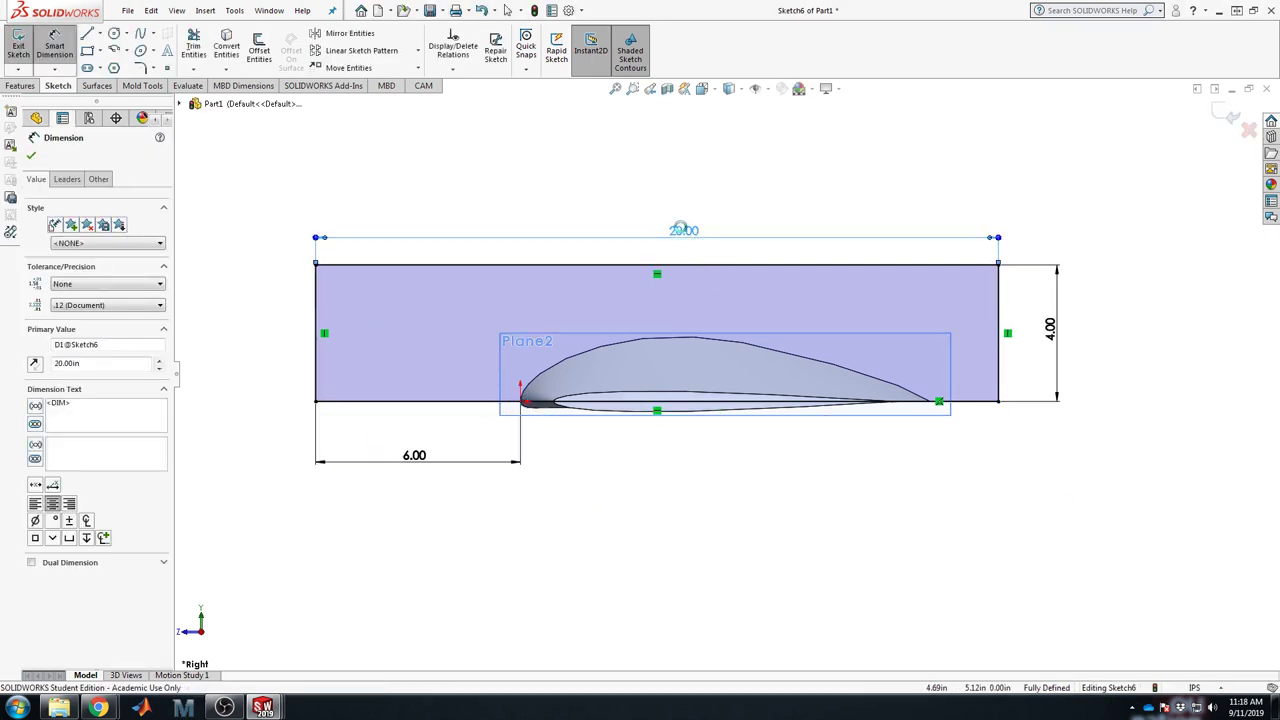
key(Delete)
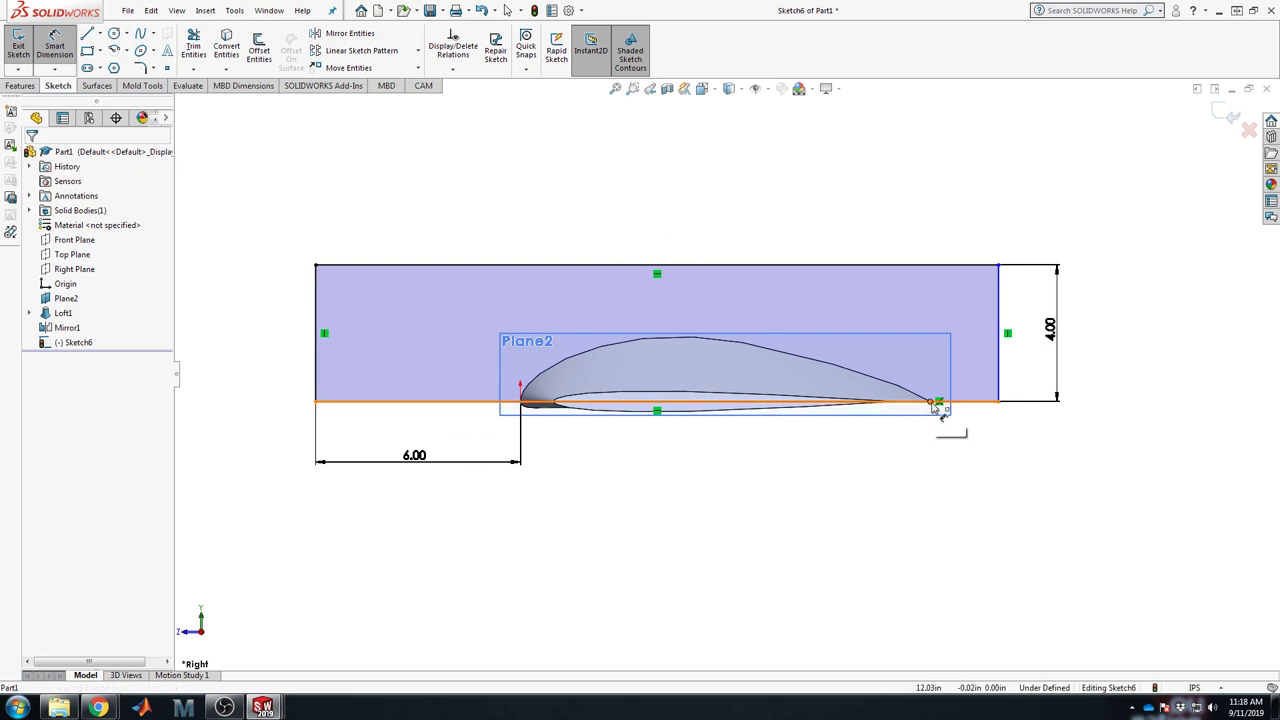
click(998, 403)
click(932, 402)
click(975, 468)
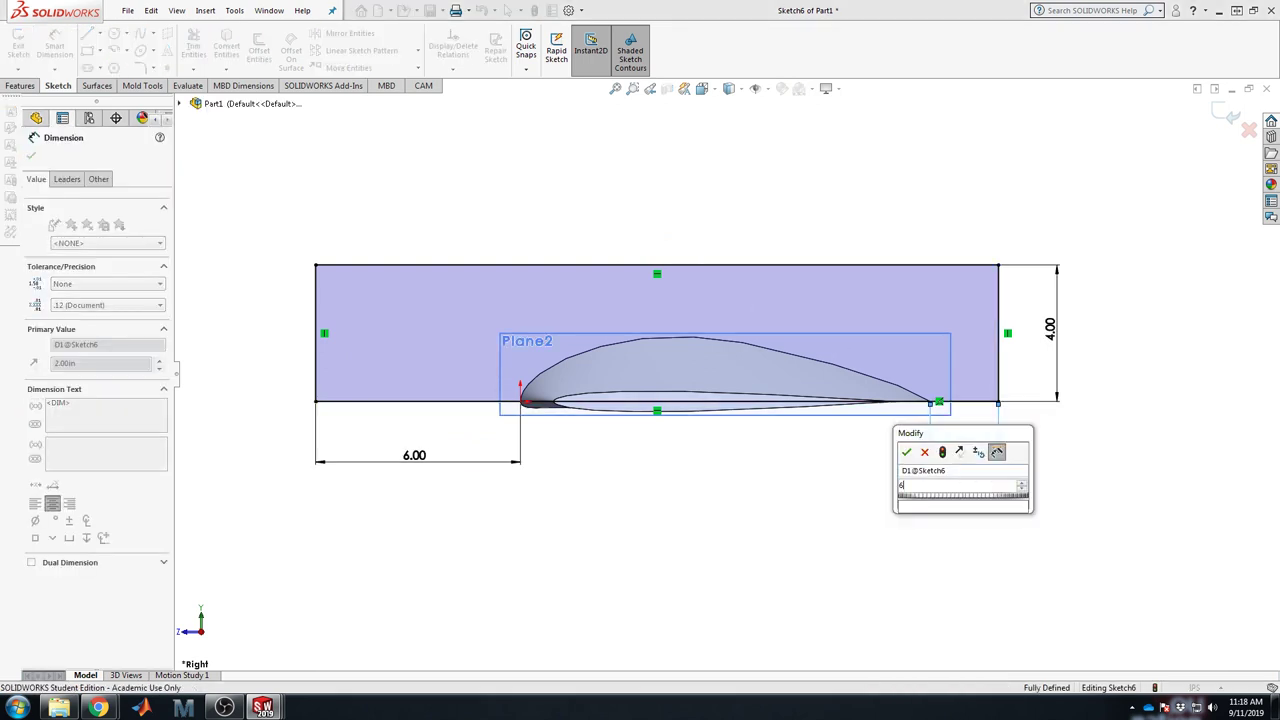
text(6)
key(Return)
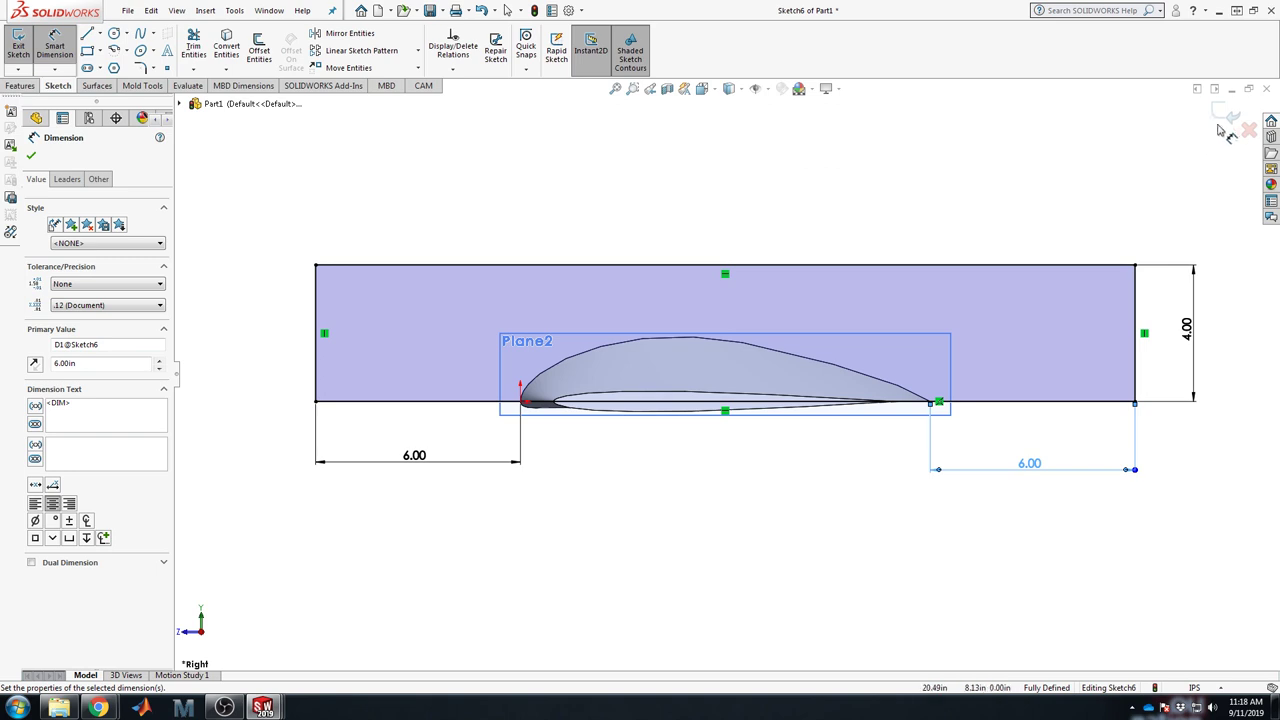
click(1231, 119)
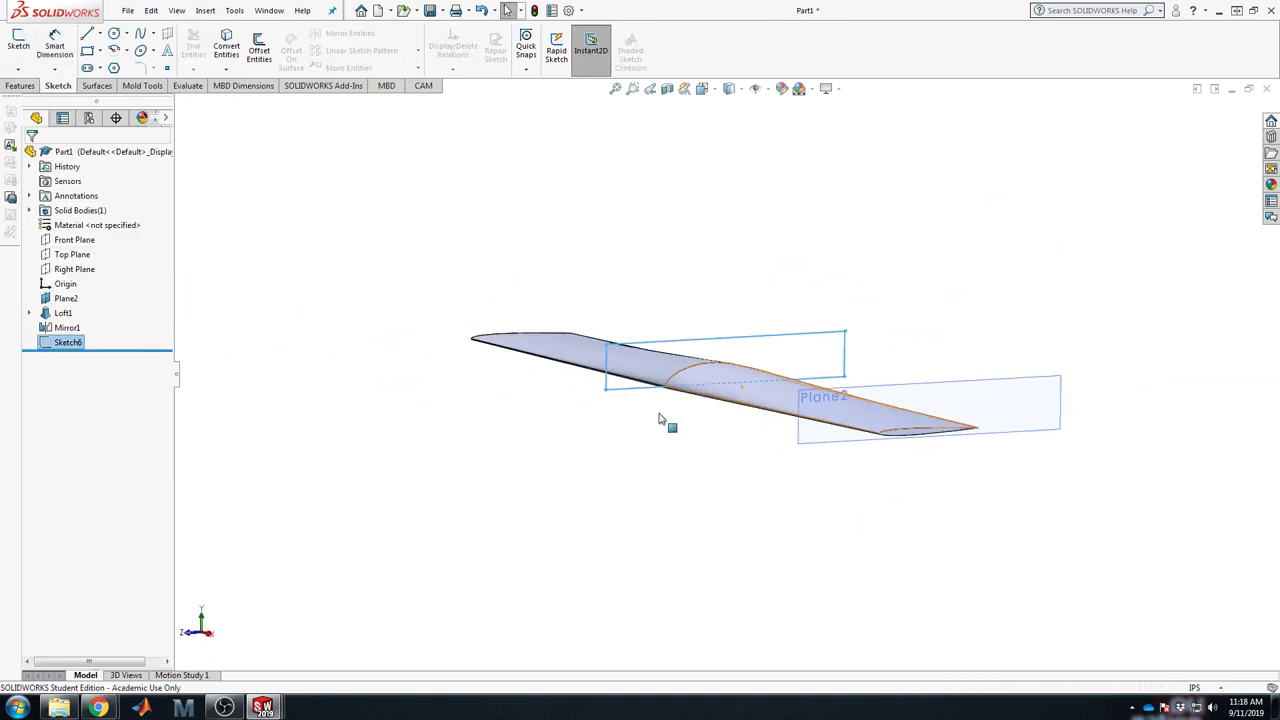
Step: Extrude the rectangle 84 in with the Mid Plane end condition and Merge result on
click(20, 85)
click(24, 45)
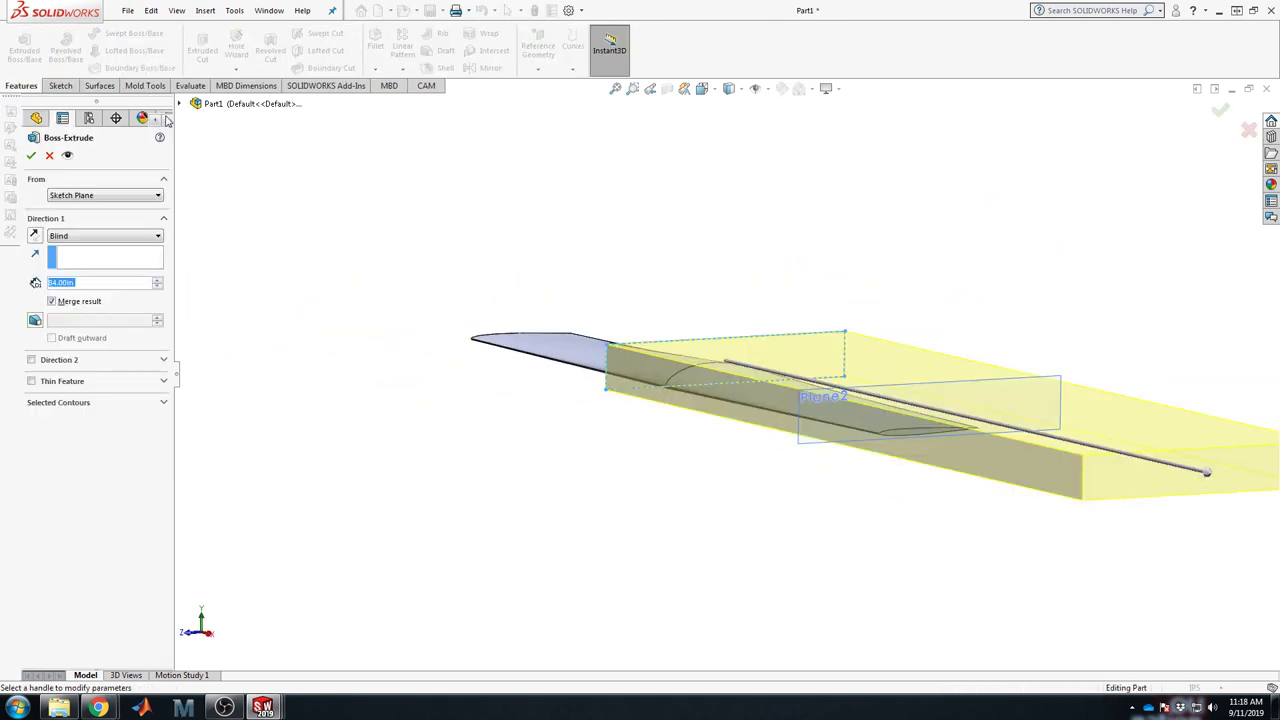
click(104, 235)
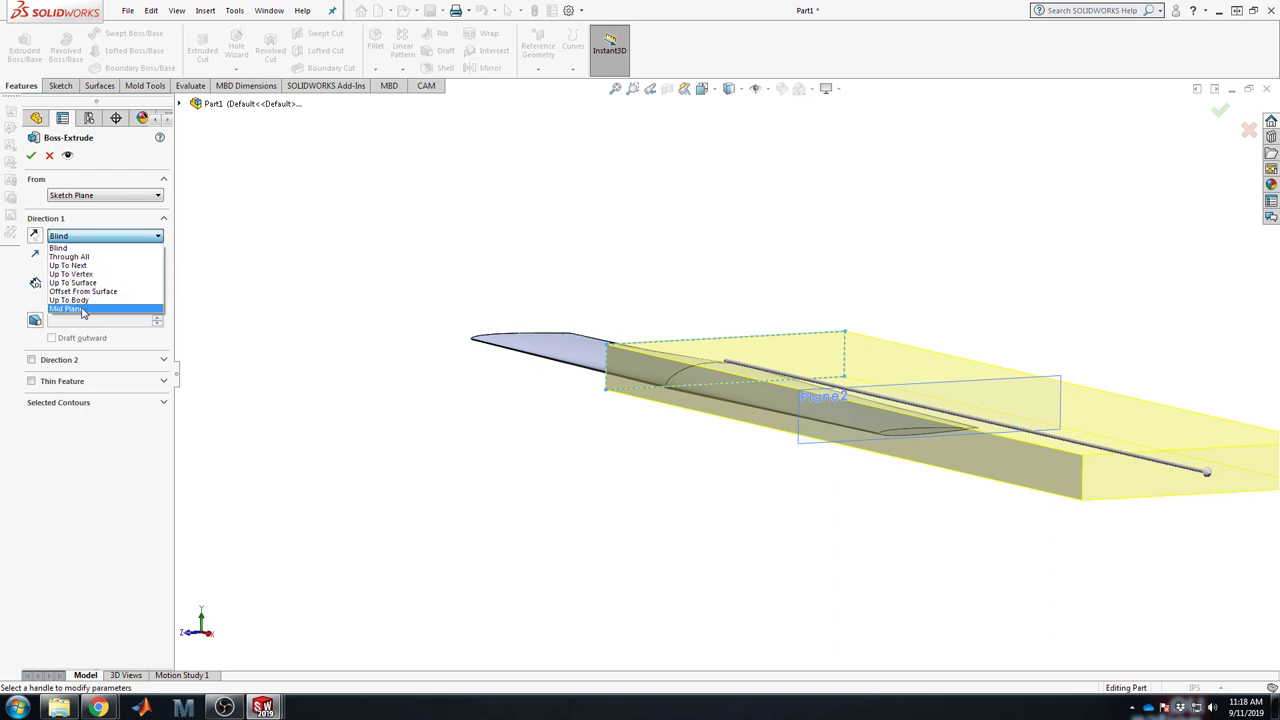
click(90, 313)
middle_drag(634, 260, 680, 325)
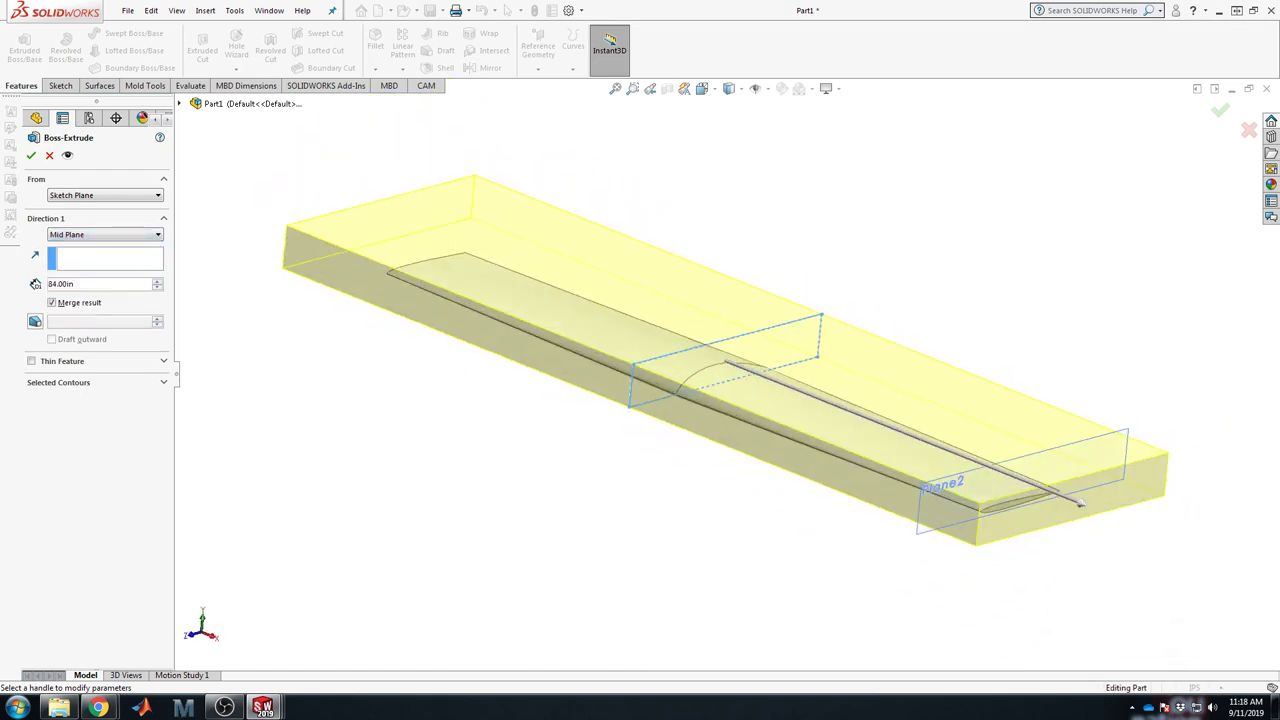
click(31, 156)
Step: Create an Indent with the Cut option, using the extruded block as the target body and the wing as the tool body
middle_drag(943, 240, 1033, 436)
click(205, 10)
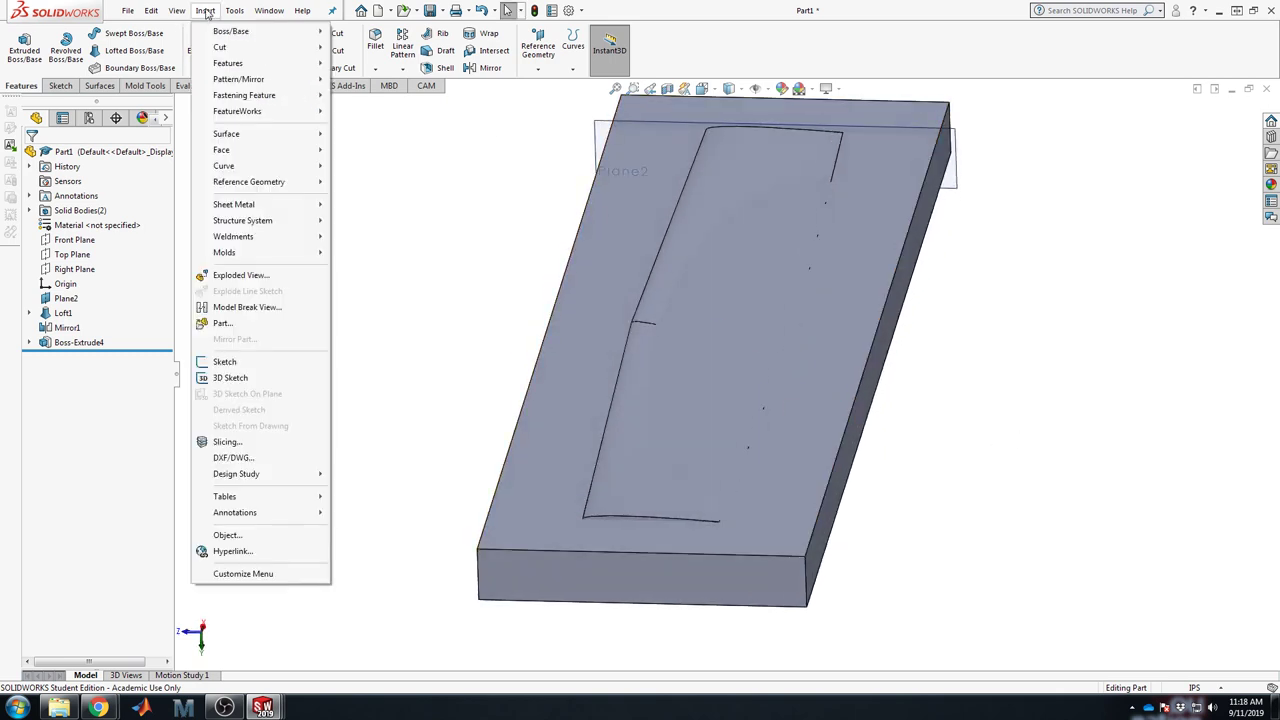
mouse_move(246, 66)
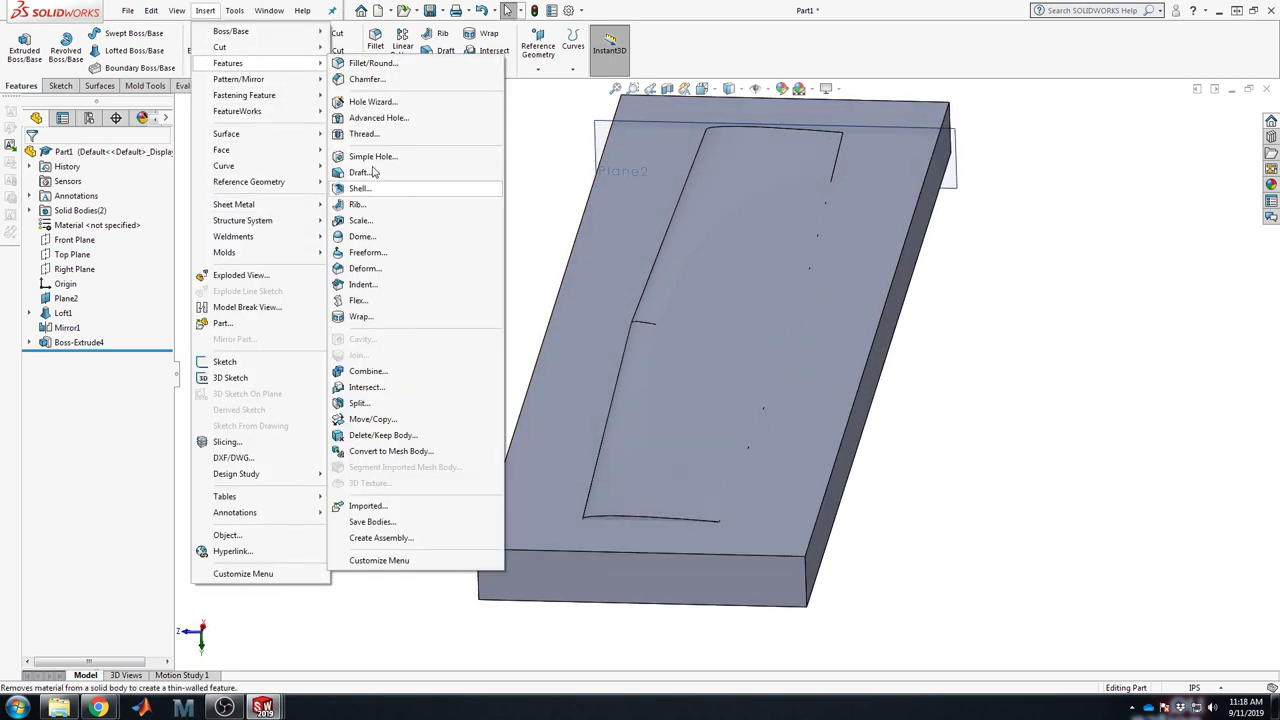
click(388, 284)
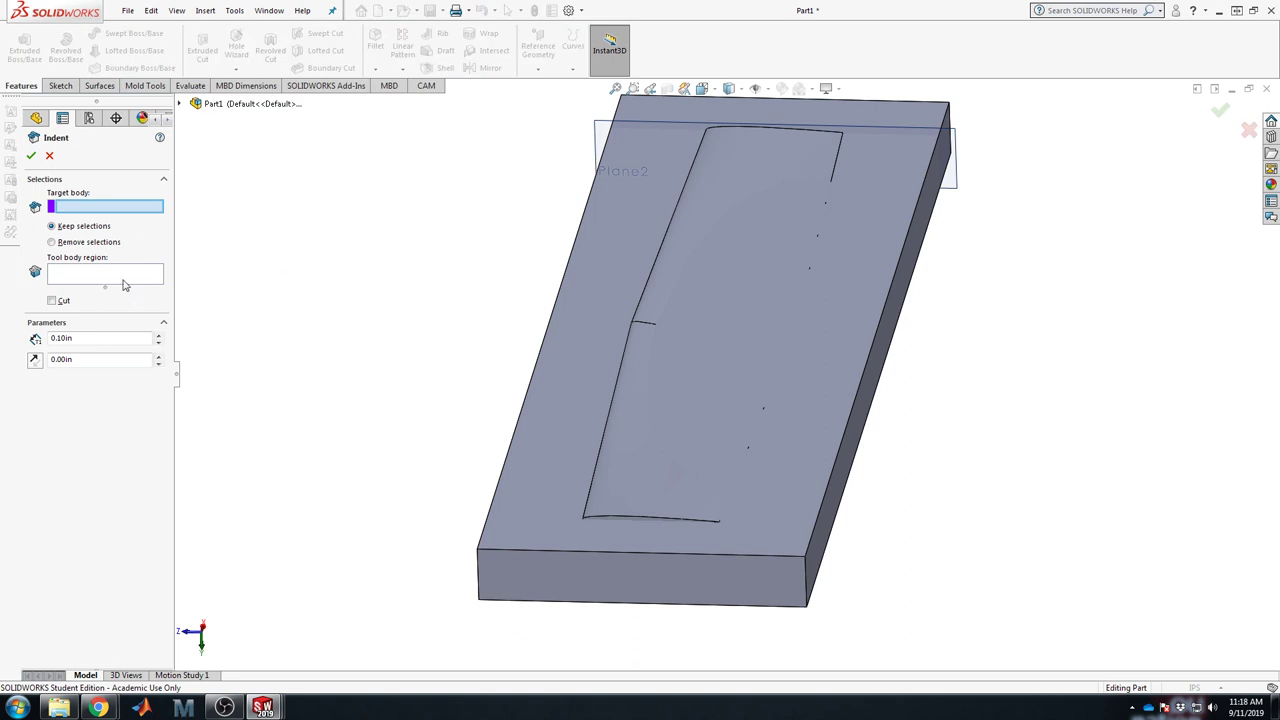
click(619, 237)
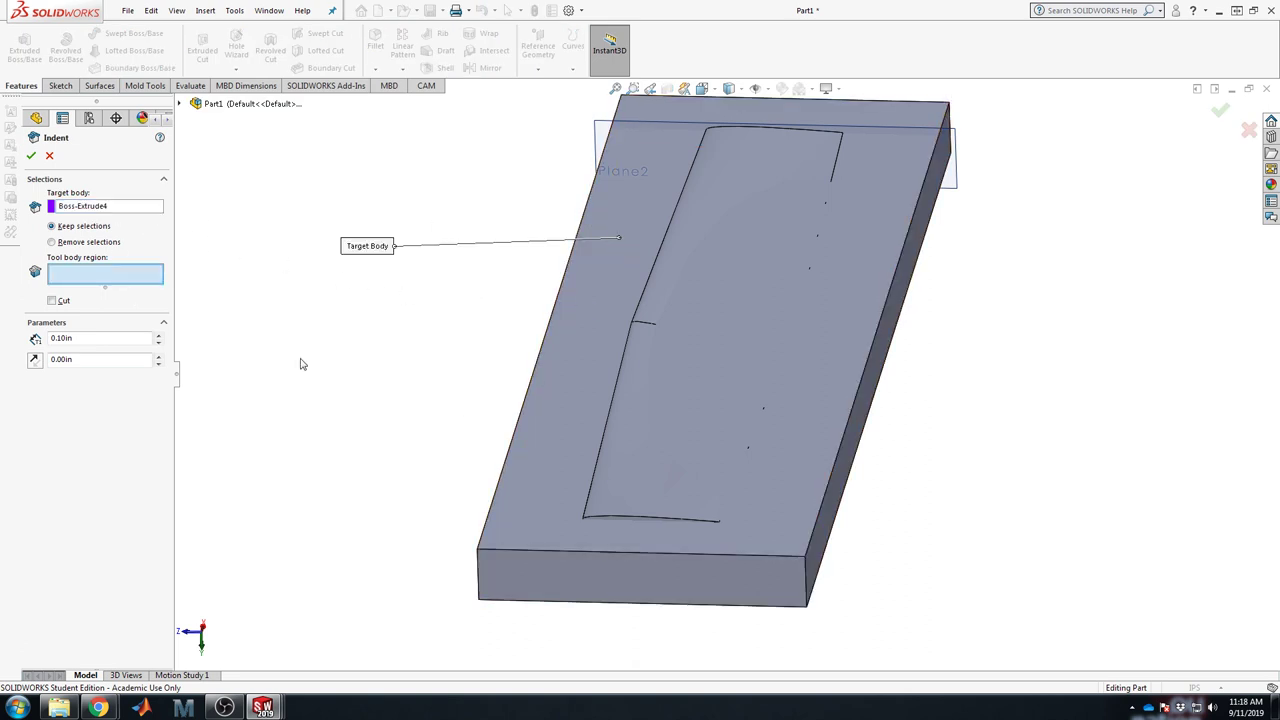
click(721, 161)
click(54, 301)
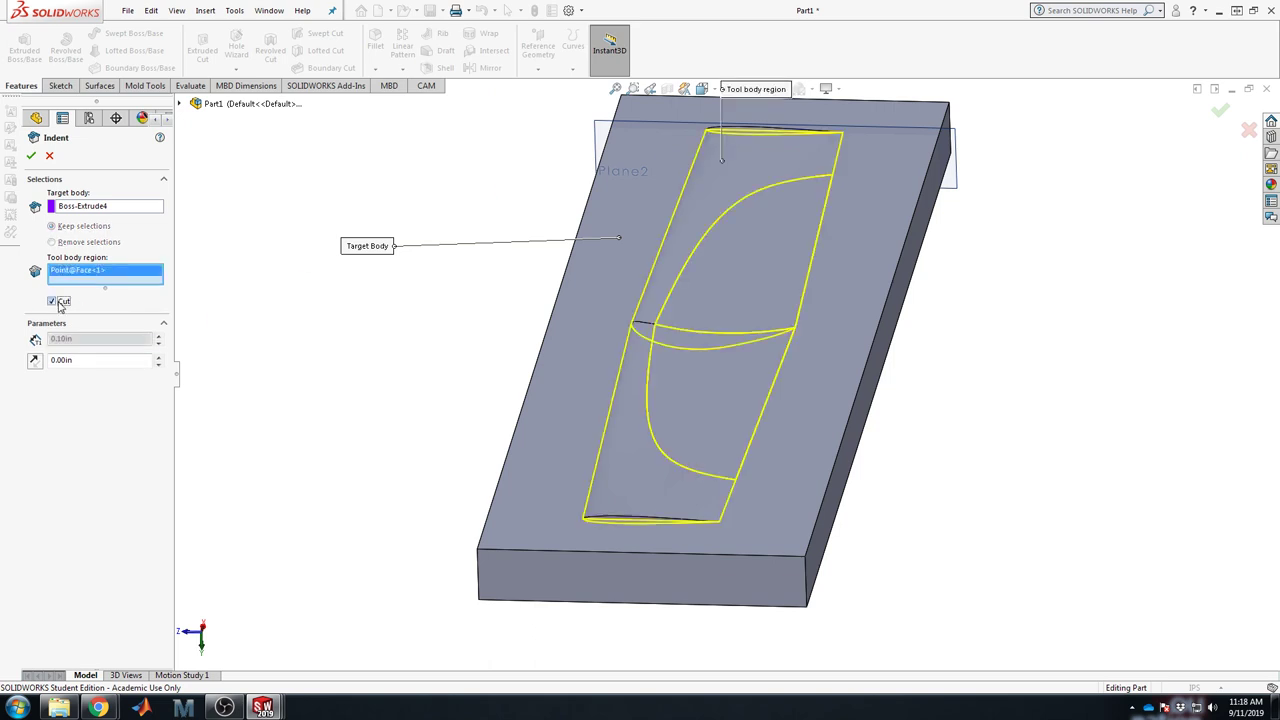
key(ctrl+7)
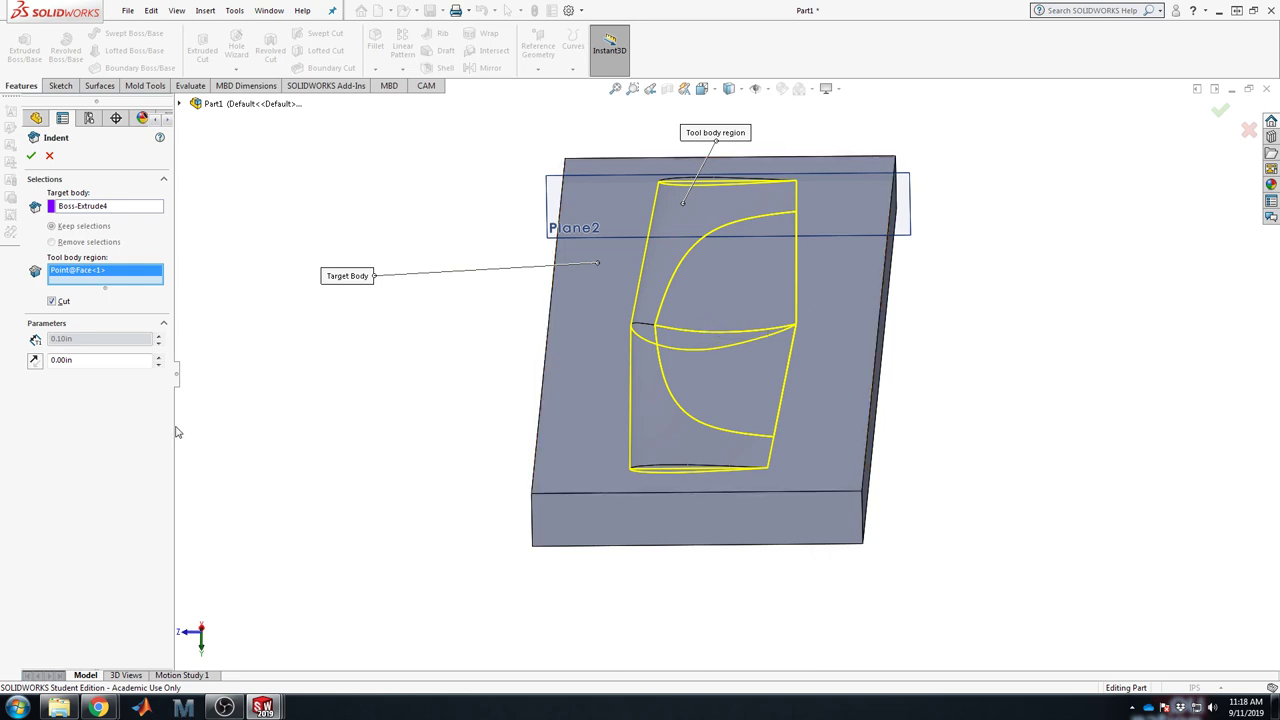
click(33, 157)
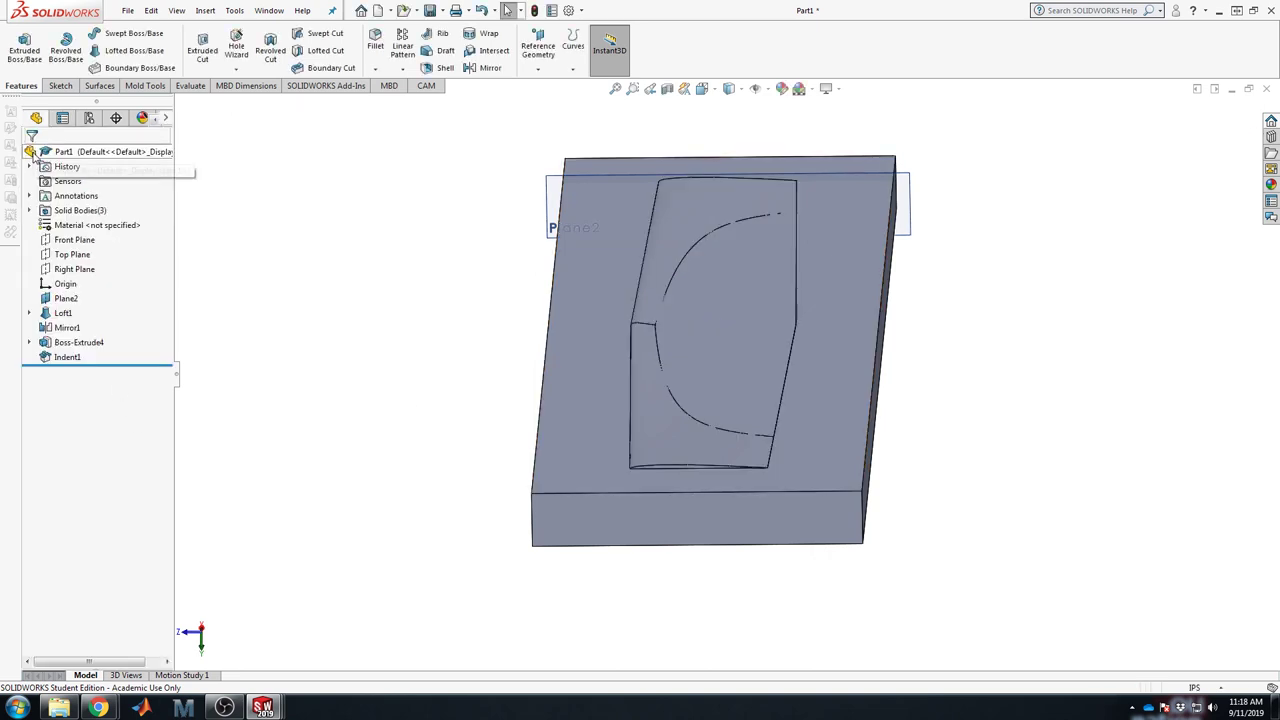
Step: Inspect the solid bodies one by one and hide the Indent1[1] body to view the wing and block without it
double_click(75, 210)
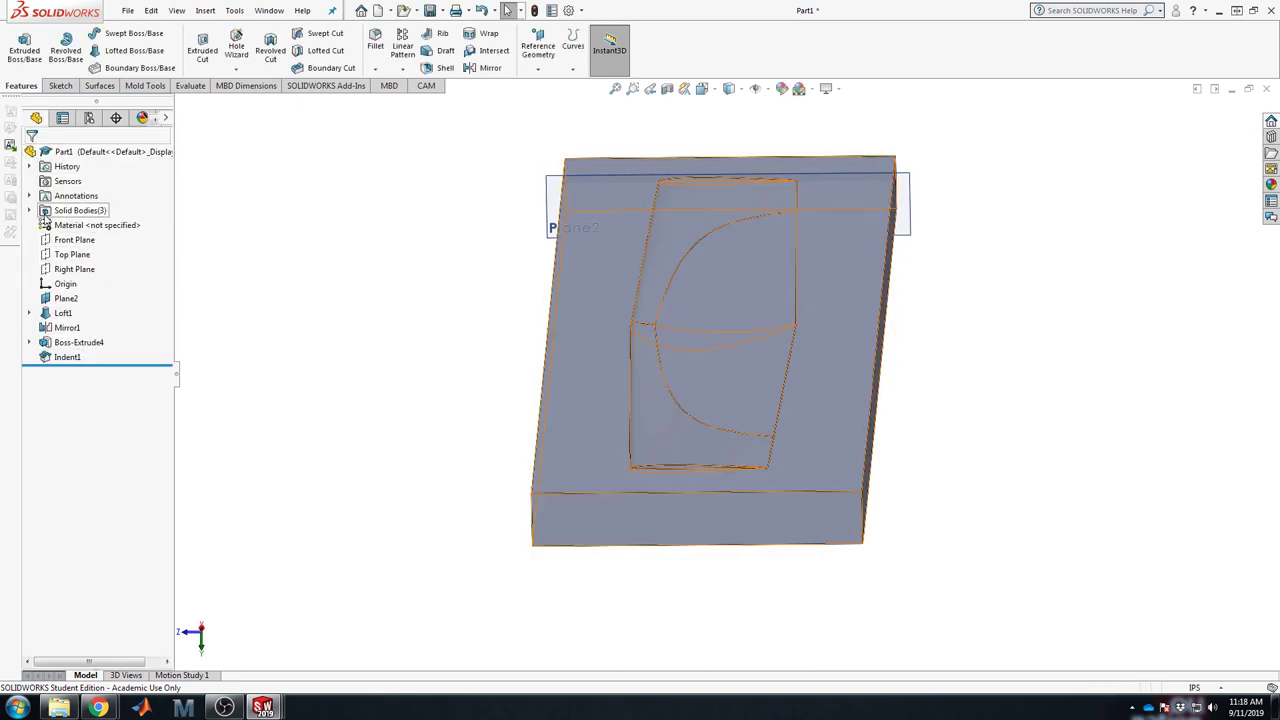
click(80, 225)
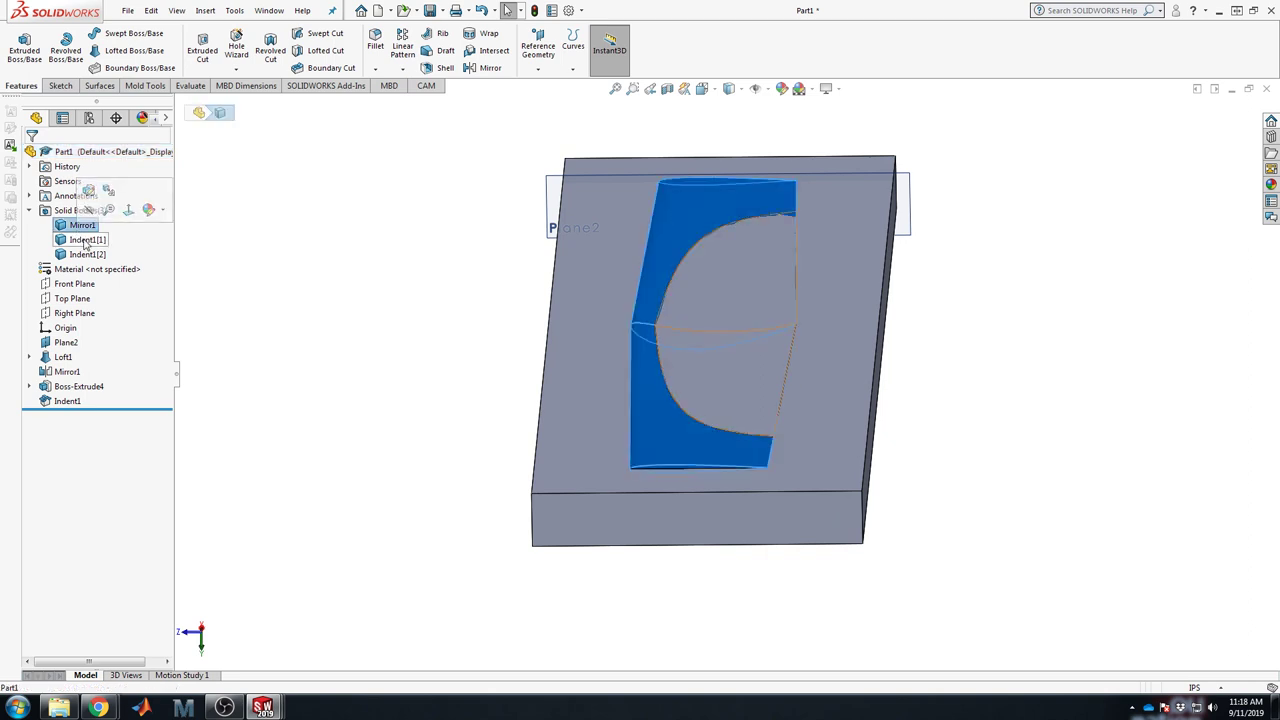
click(85, 240)
click(89, 255)
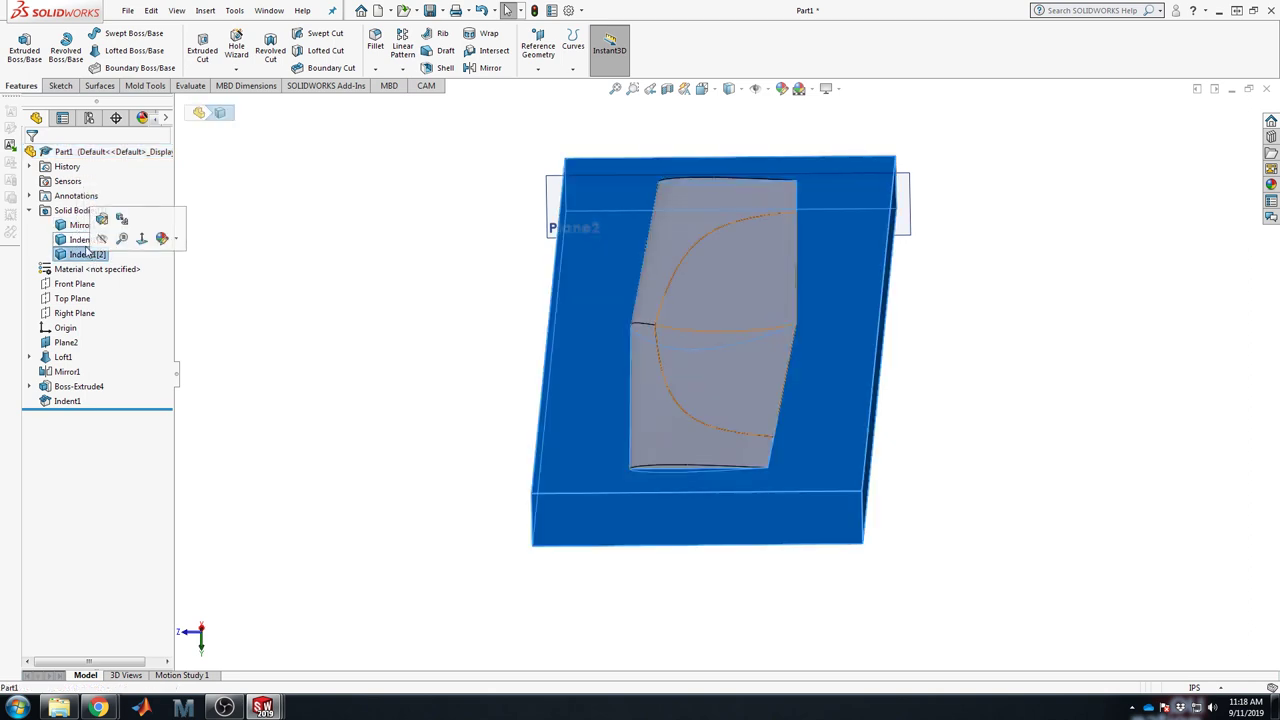
click(86, 240)
right_click(87, 241)
click(83, 228)
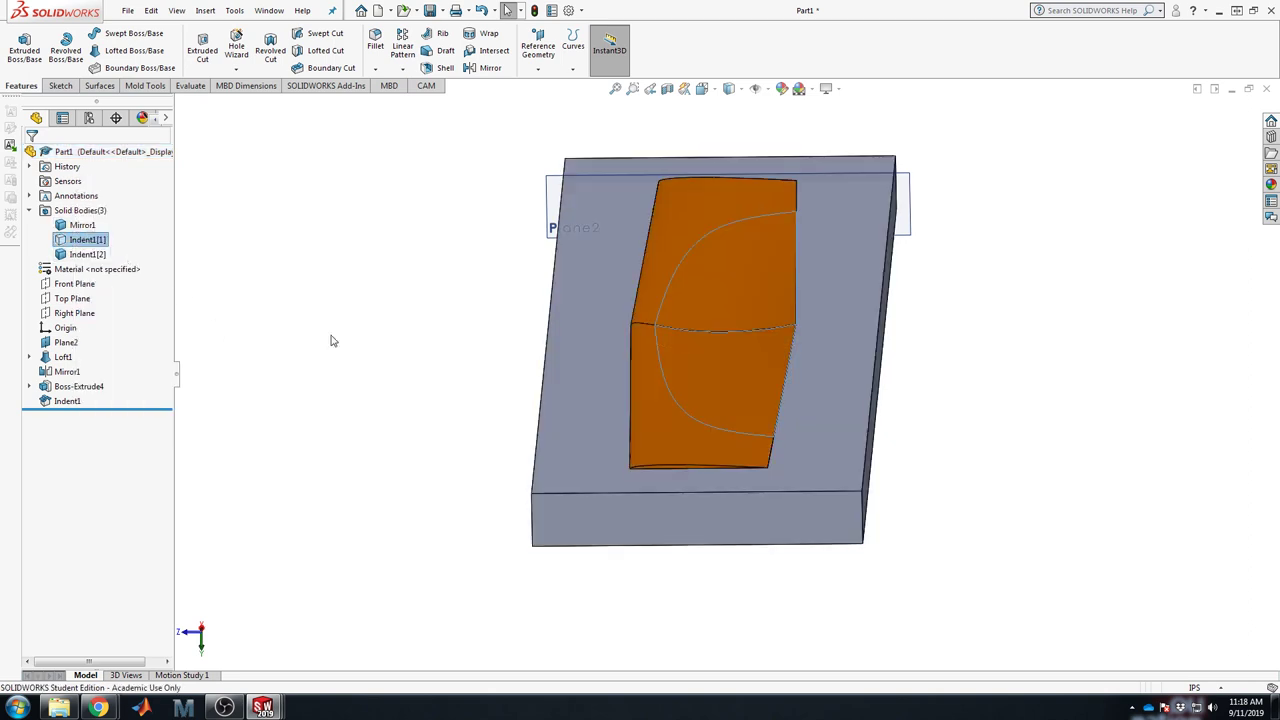
click(363, 331)
middle_drag(421, 455, 414, 410)
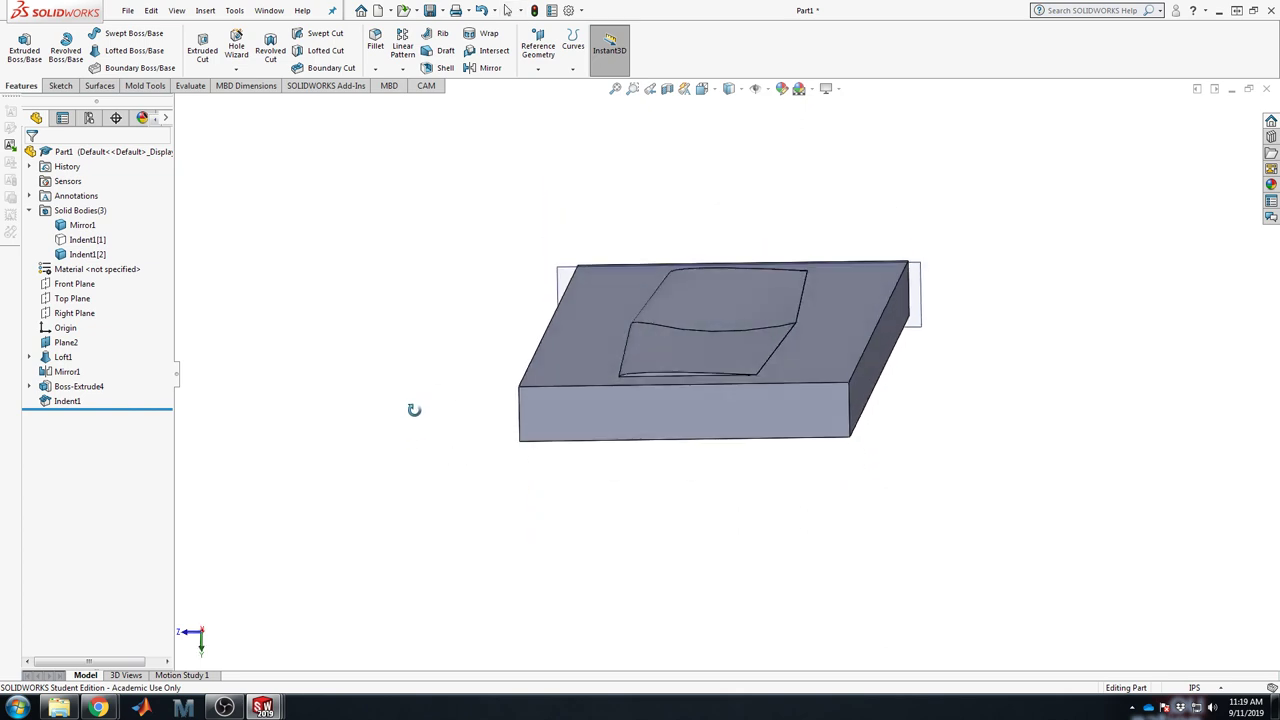
Step: Show the Indent1[1] body again and examine where it covers the wing's underside
right_click(87, 240)
click(87, 240)
scroll(654, 343, down, 5)
scroll(654, 343, down, 3)
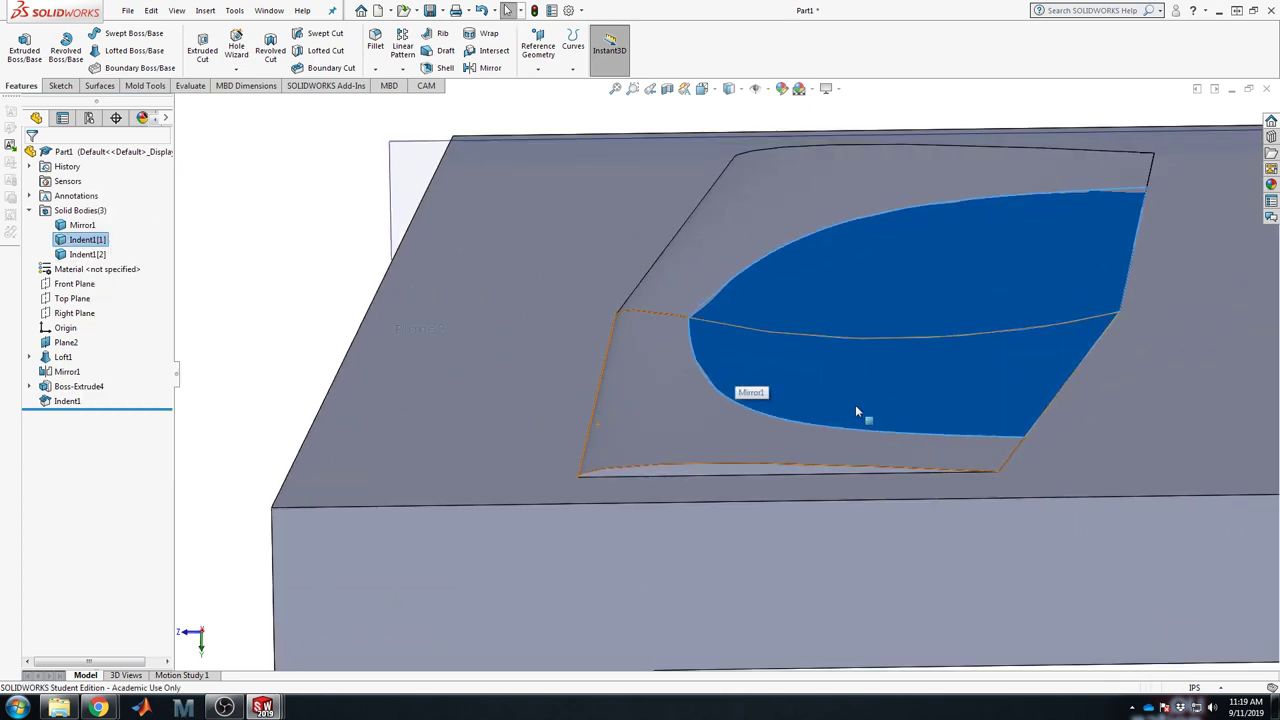
click(341, 279)
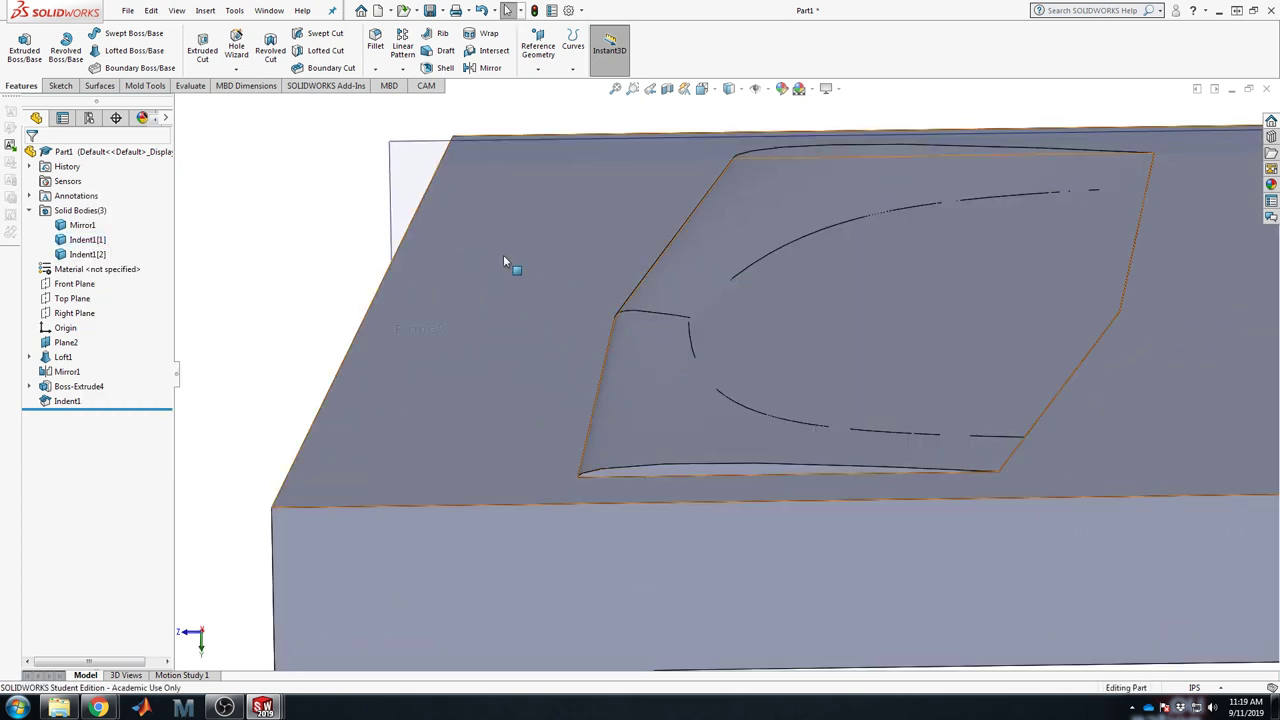
click(815, 402)
scroll(924, 373, up, 5)
key(Escape)
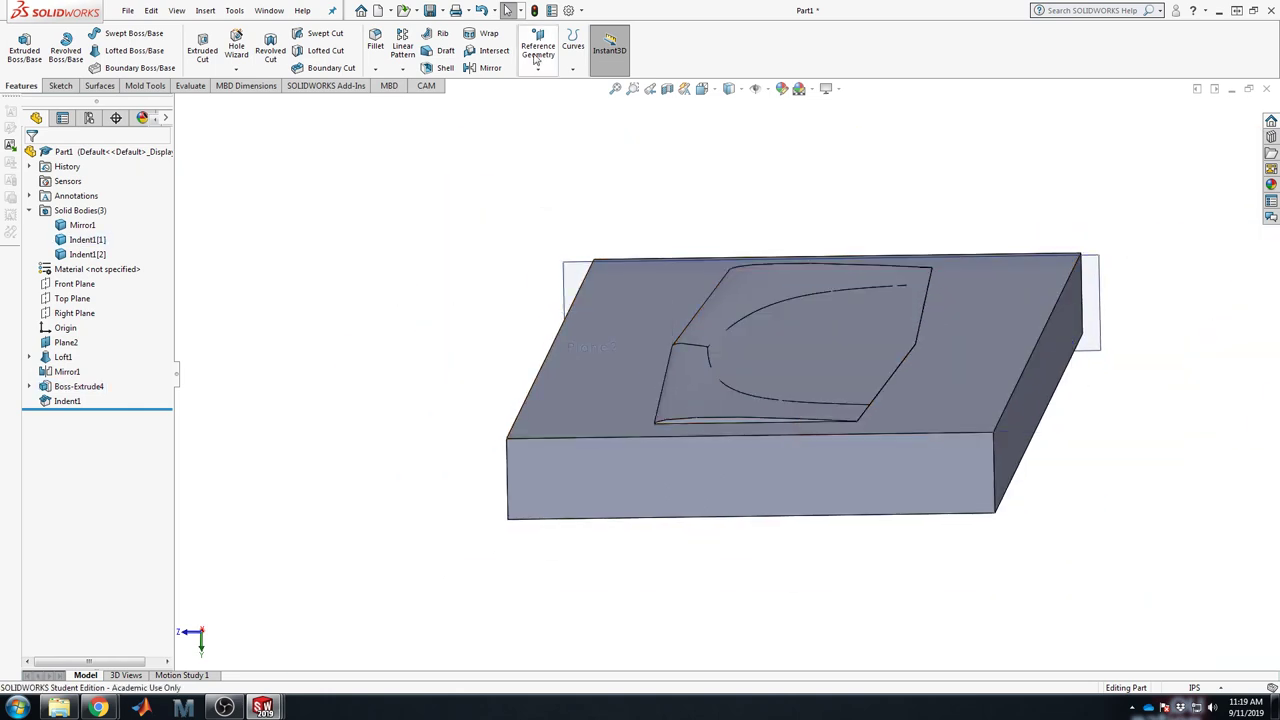
Step: Apply a section view parallel to the Right Plane, offset about 6.04 in, through the wing and block
click(667, 88)
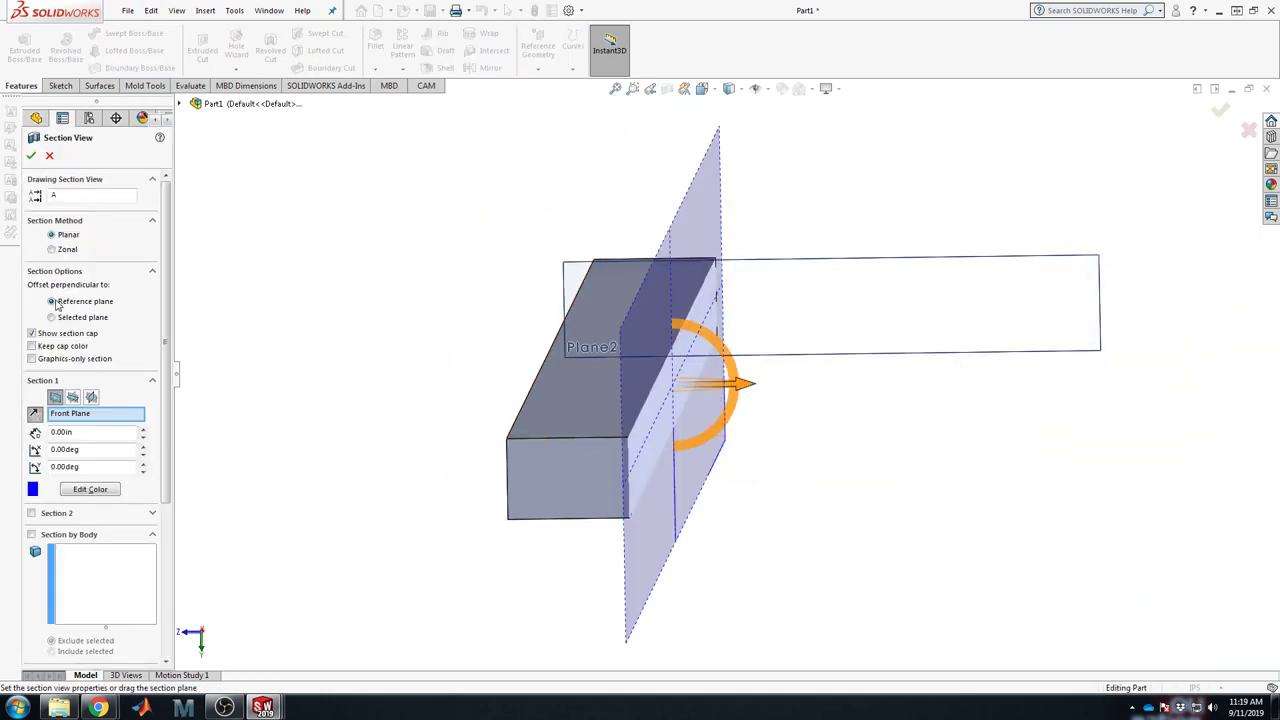
click(73, 396)
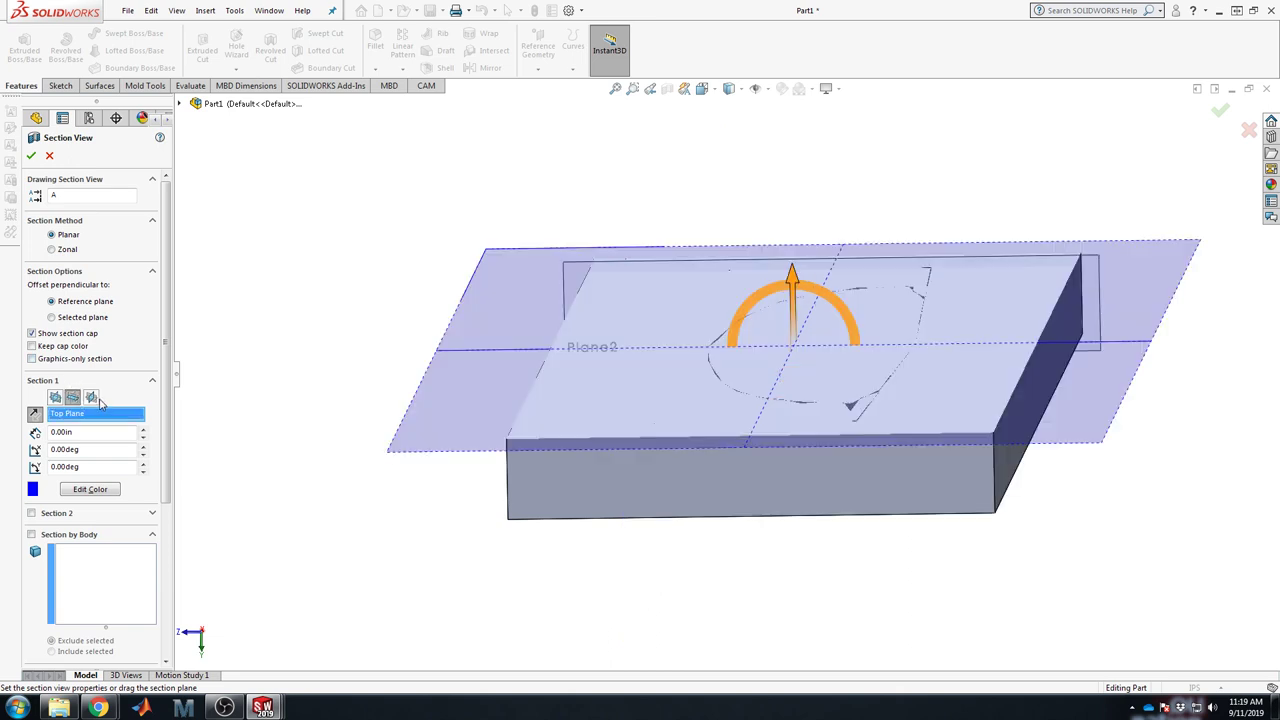
click(91, 397)
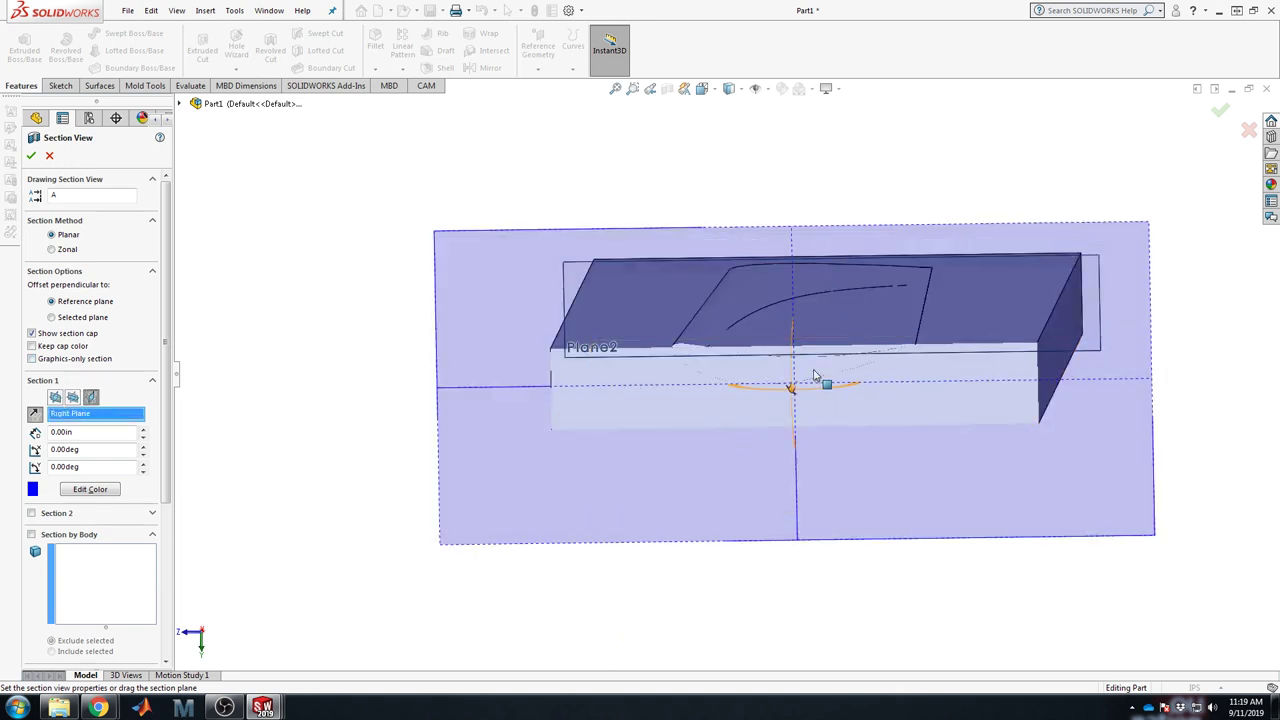
drag(826, 374, 802, 362)
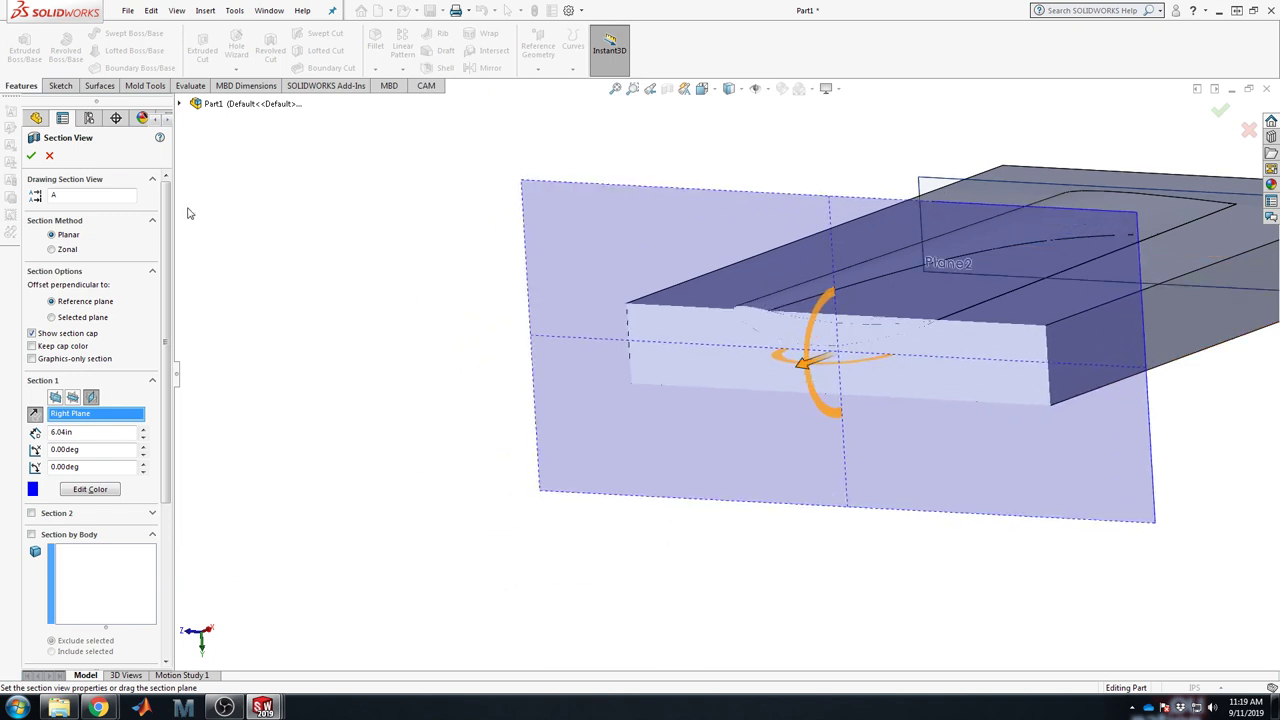
click(30, 157)
Step: Examine the sectioned block, focusing on the leftover Indent1[1] piece between the wing's concave underside and the block's parting face
scroll(850, 335, down, 5)
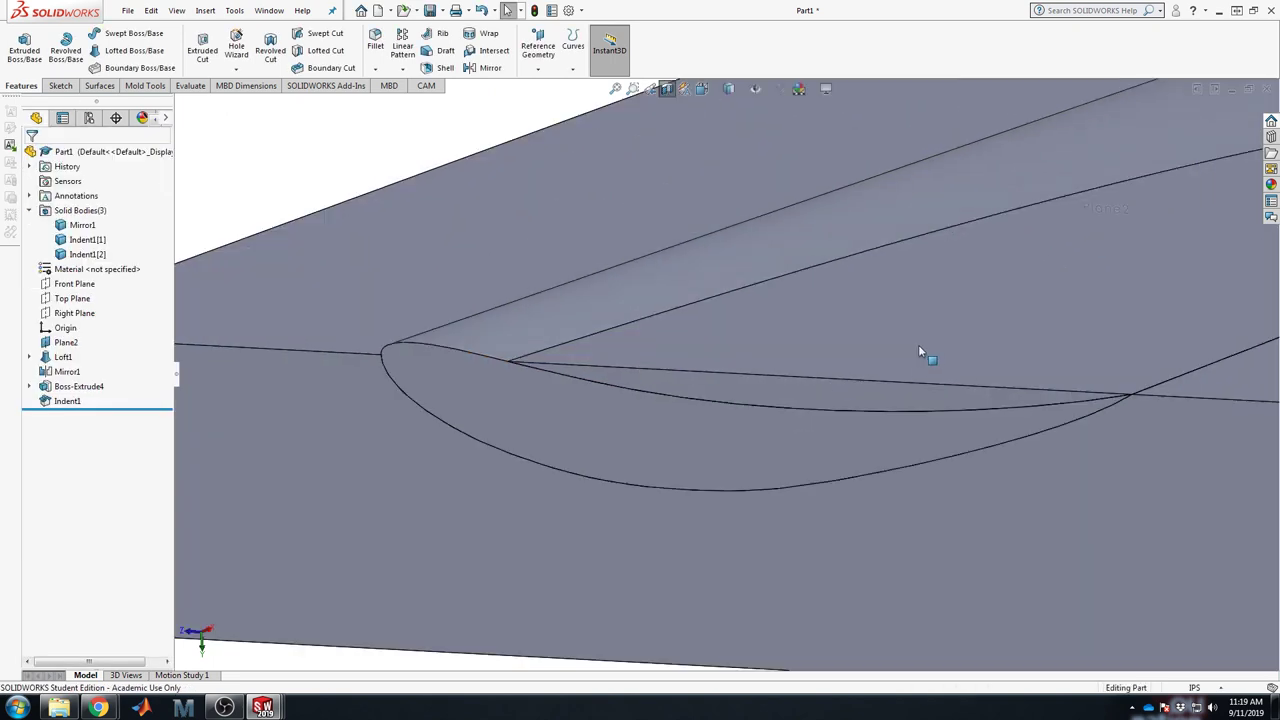
click(843, 399)
scroll(886, 432, up, 5)
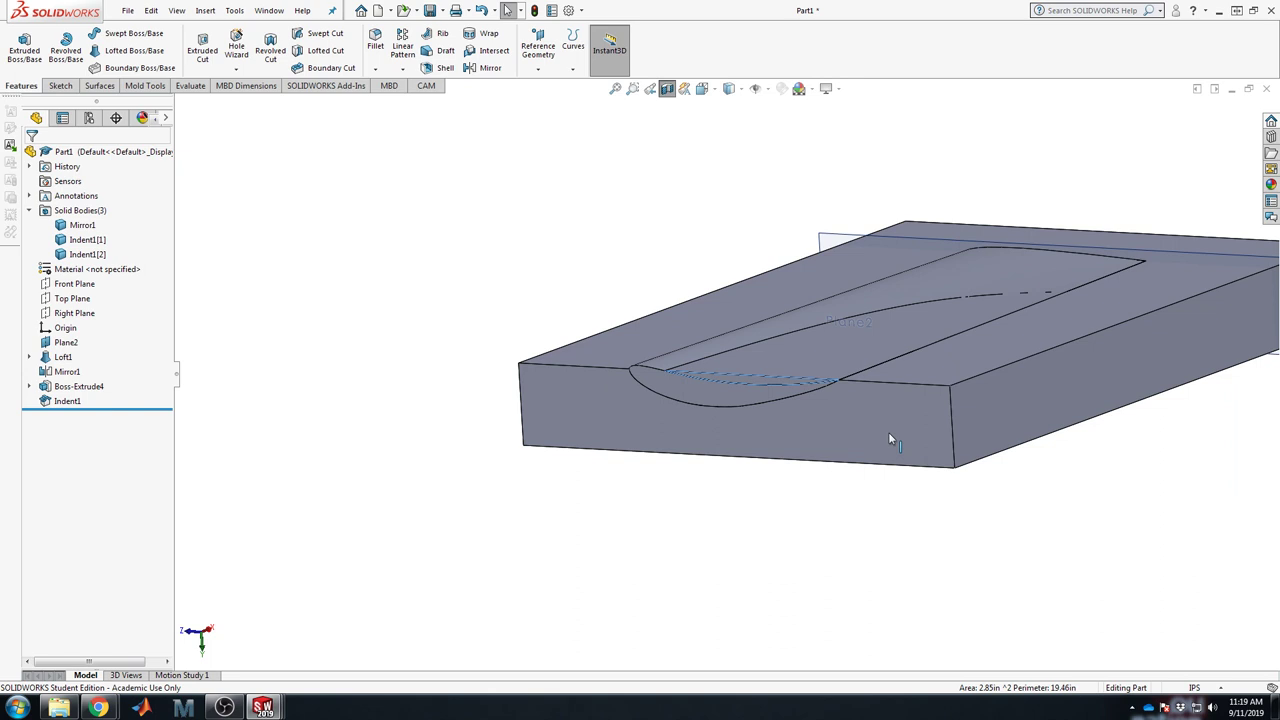
click(875, 357)
scroll(894, 529, down, 3)
scroll(737, 431, up, 2)
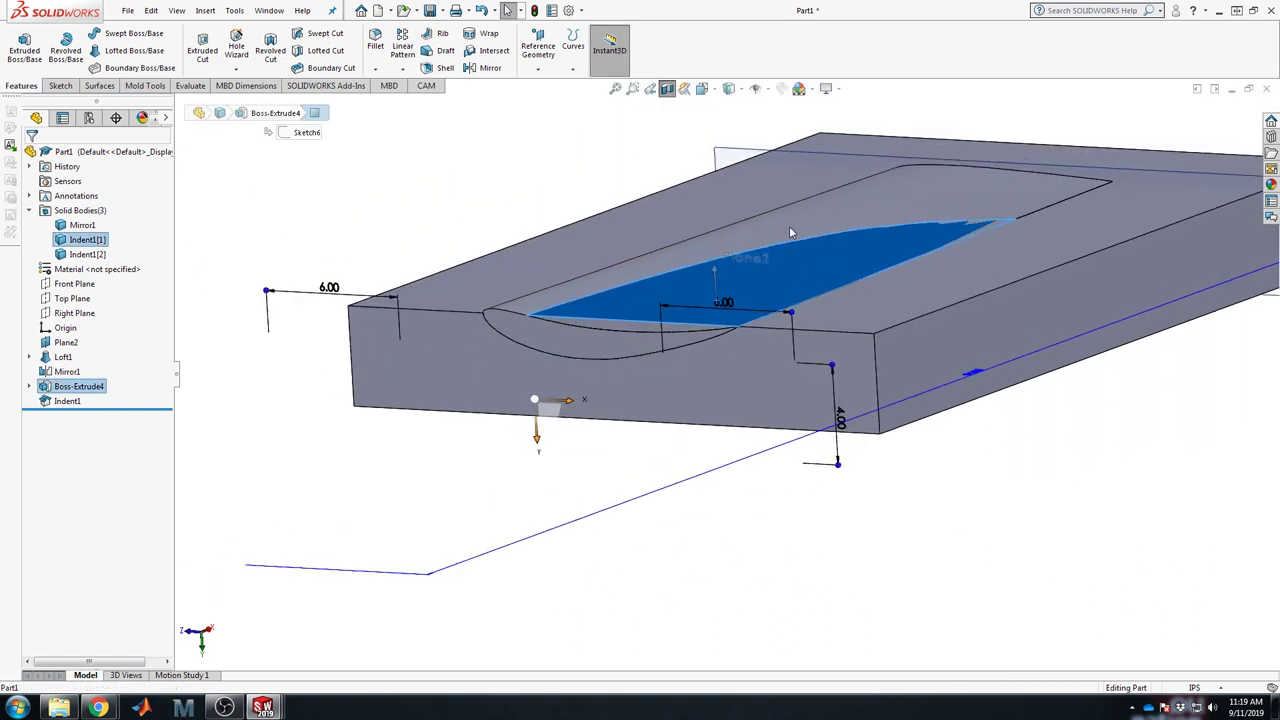
scroll(789, 232, down, 2)
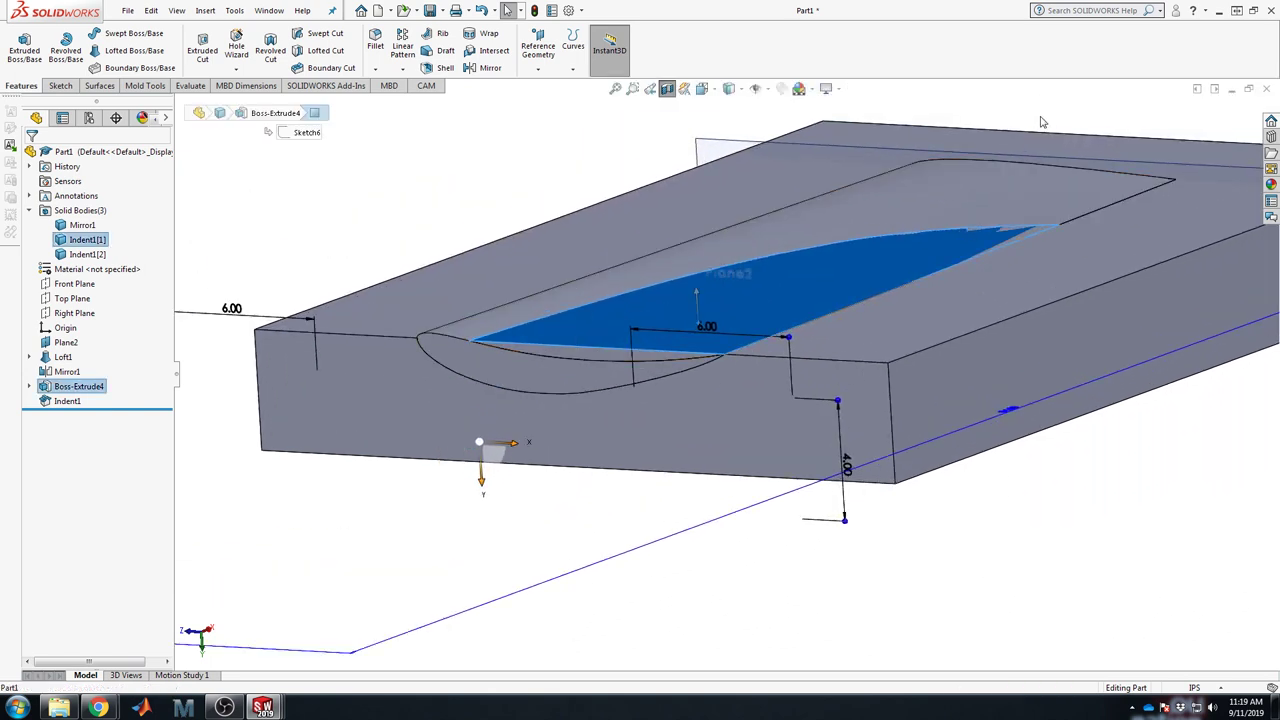
Step: Hide the Indent1[1] body and turn off the section view to examine the wing seated in the whole block
right_click(90, 240)
click(252, 205)
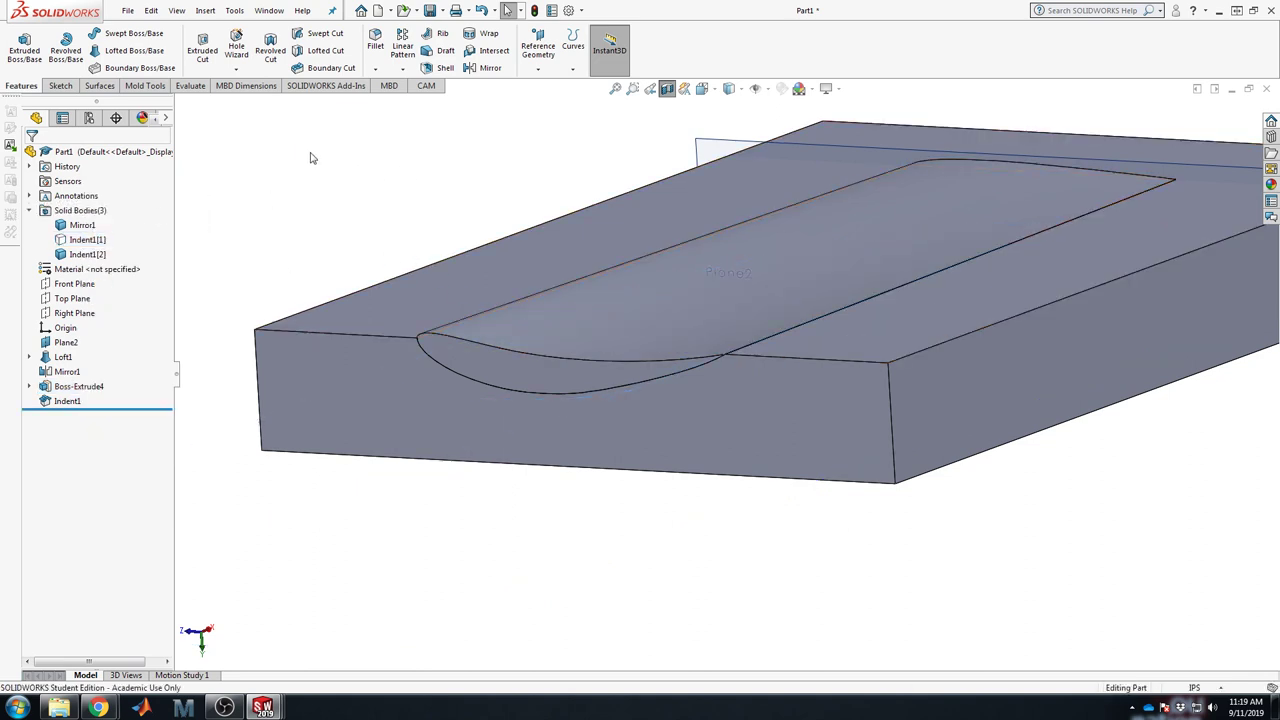
scroll(580, 180, down, 2)
scroll(489, 240, up, 5)
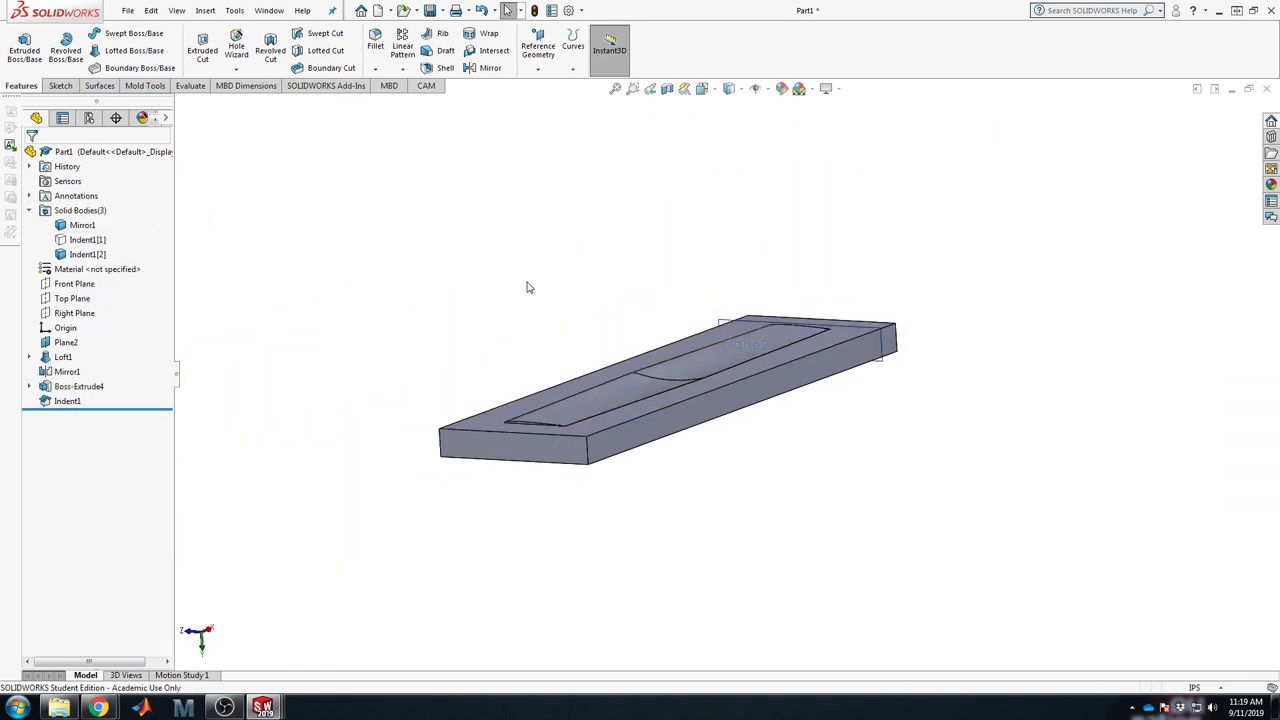
middle_drag(722, 370, 649, 367)
scroll(676, 468, down, 3)
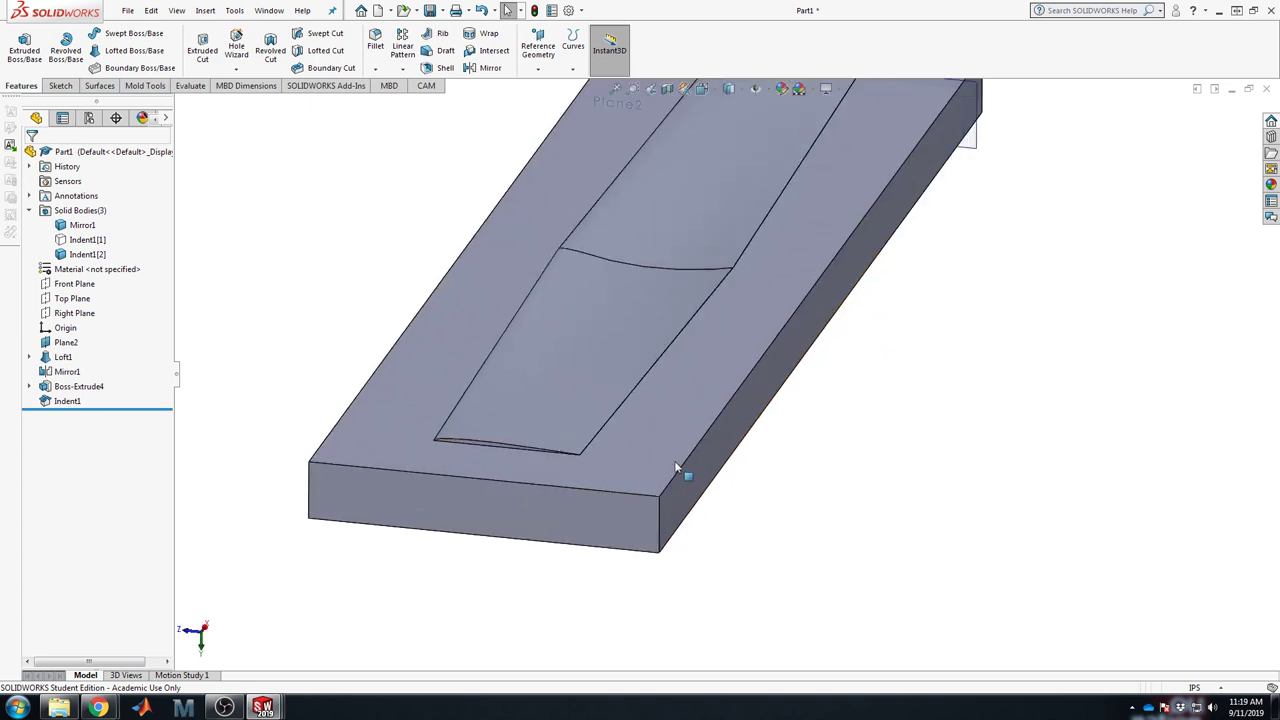
scroll(379, 276, up, 3)
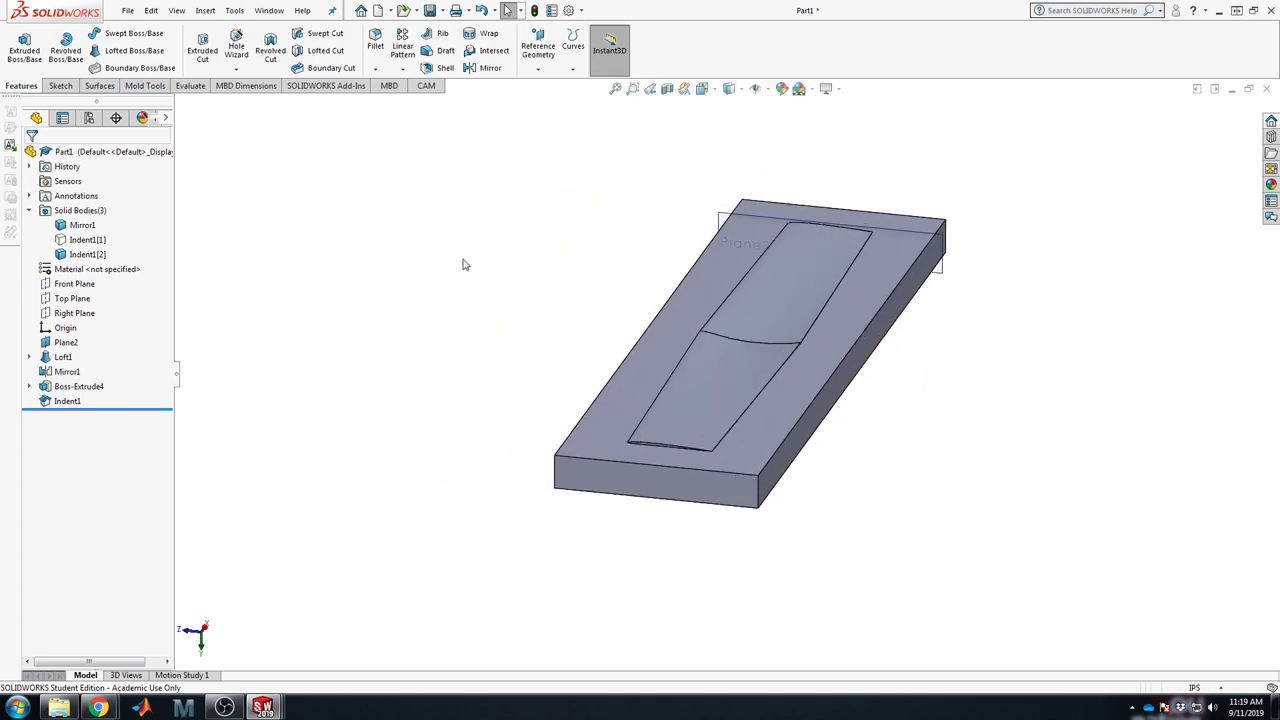
scroll(470, 265, down, 1)
Step: On the Right Plane, sketch a corner rectangle about 26.4 by 7.83 in from the block's upper corner, extending past its opposite side and below it
click(70, 313)
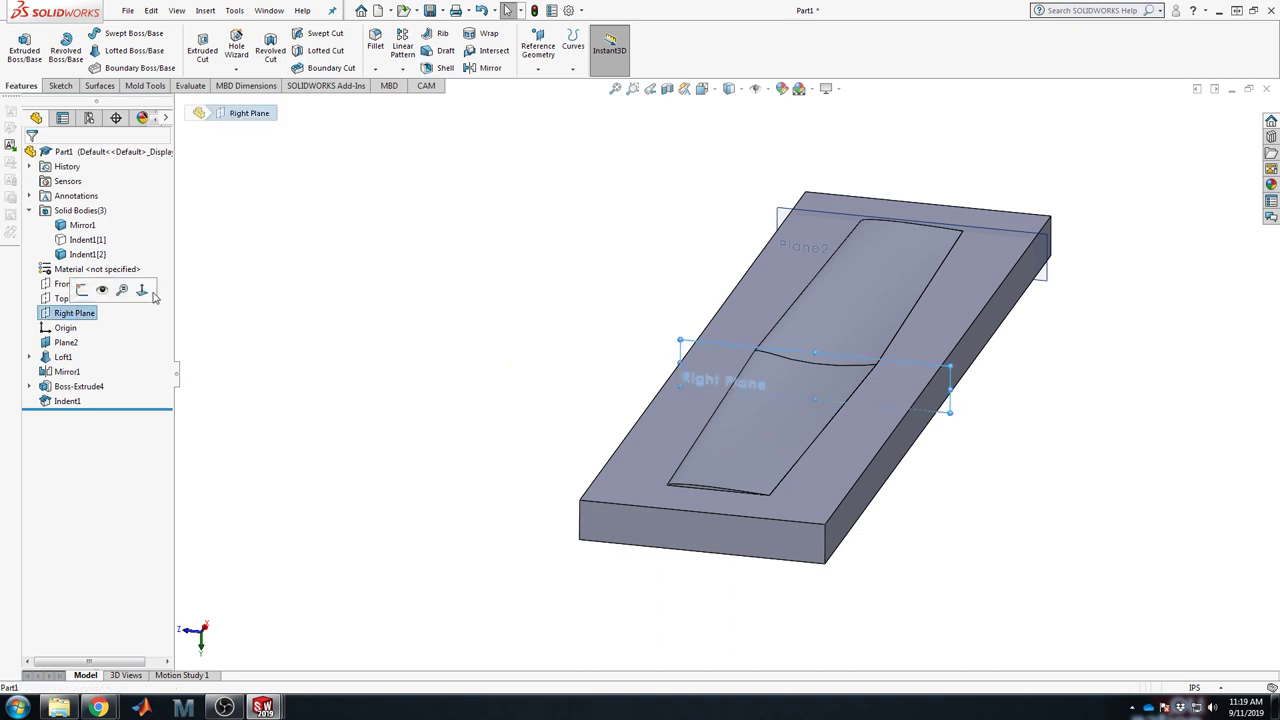
key(space)
click(455, 278)
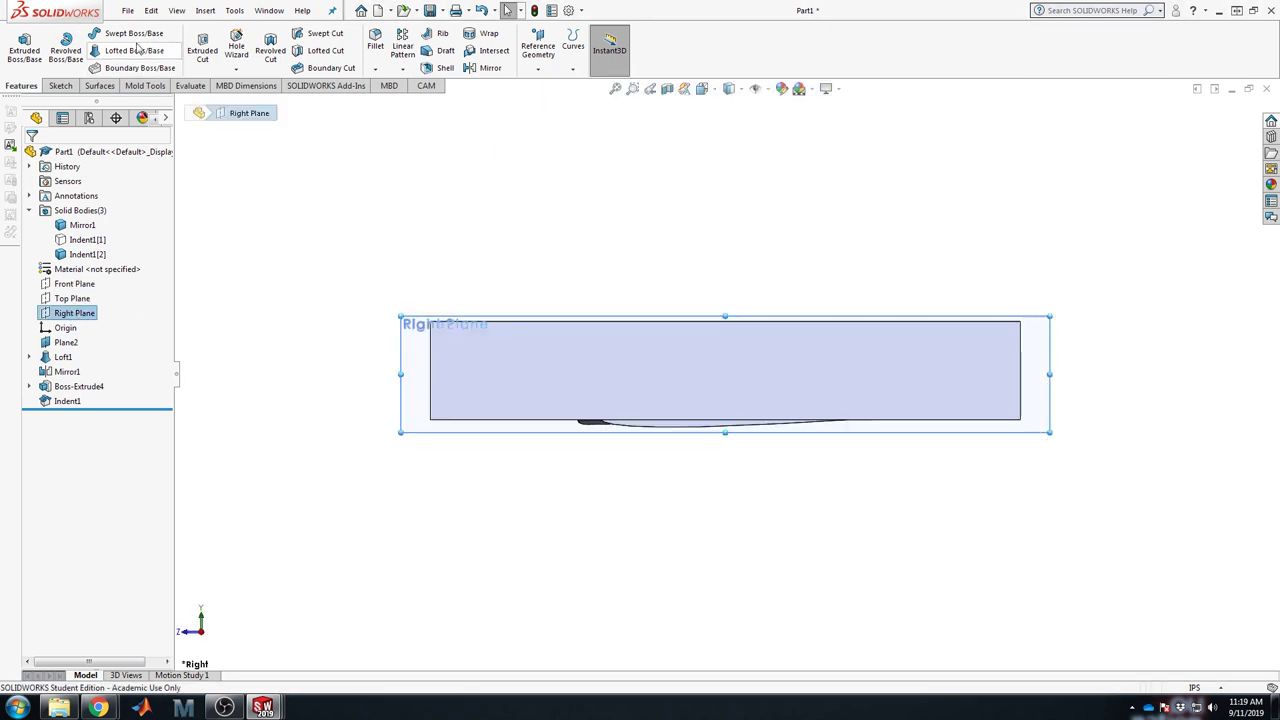
click(58, 86)
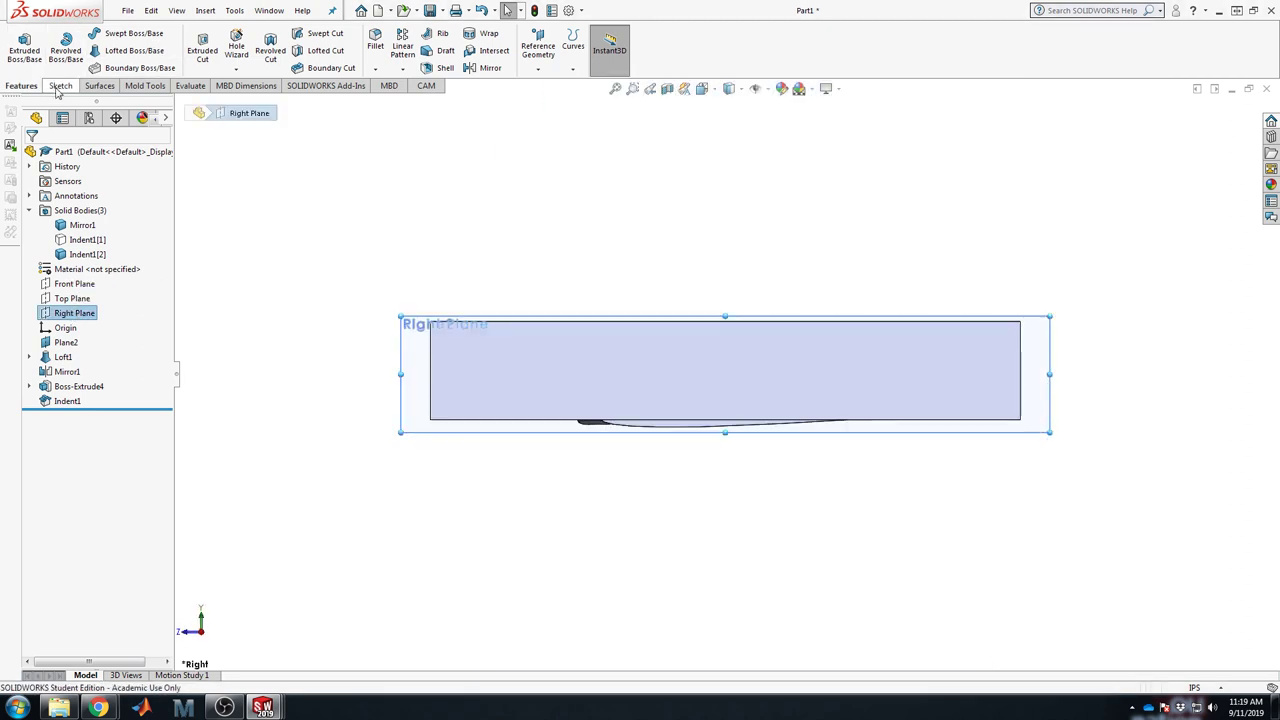
click(21, 48)
click(88, 51)
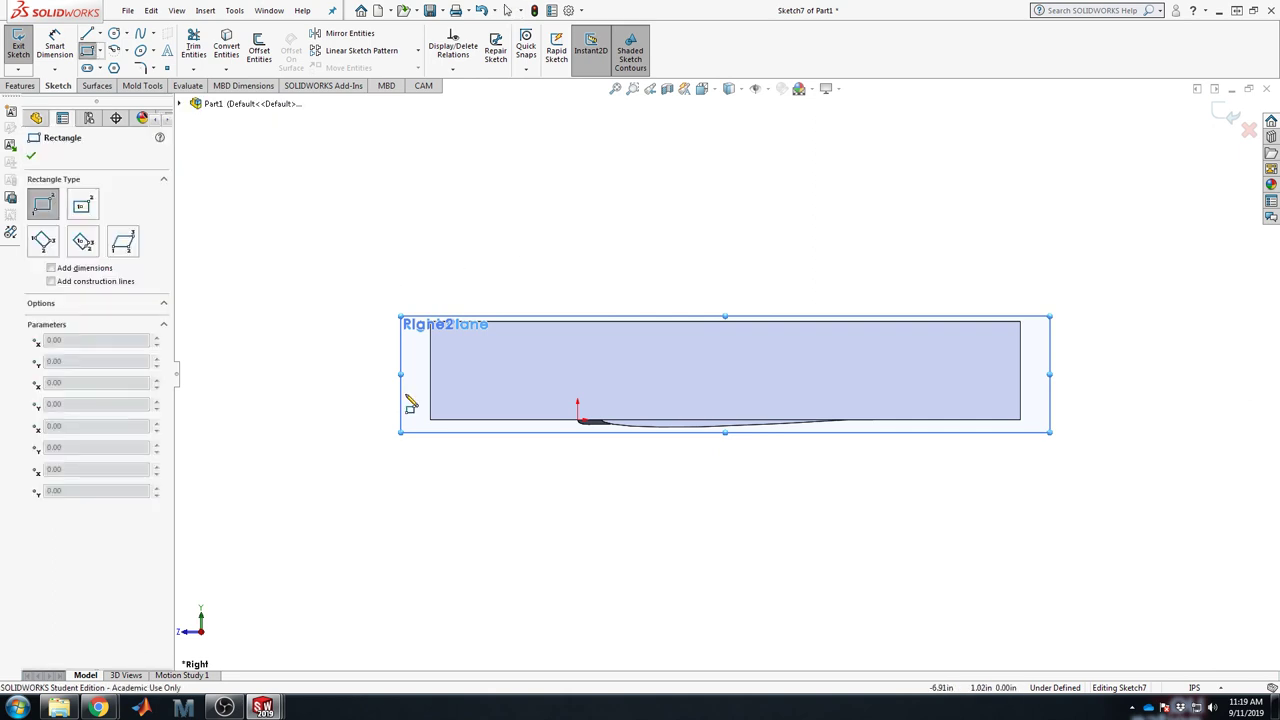
click(1021, 321)
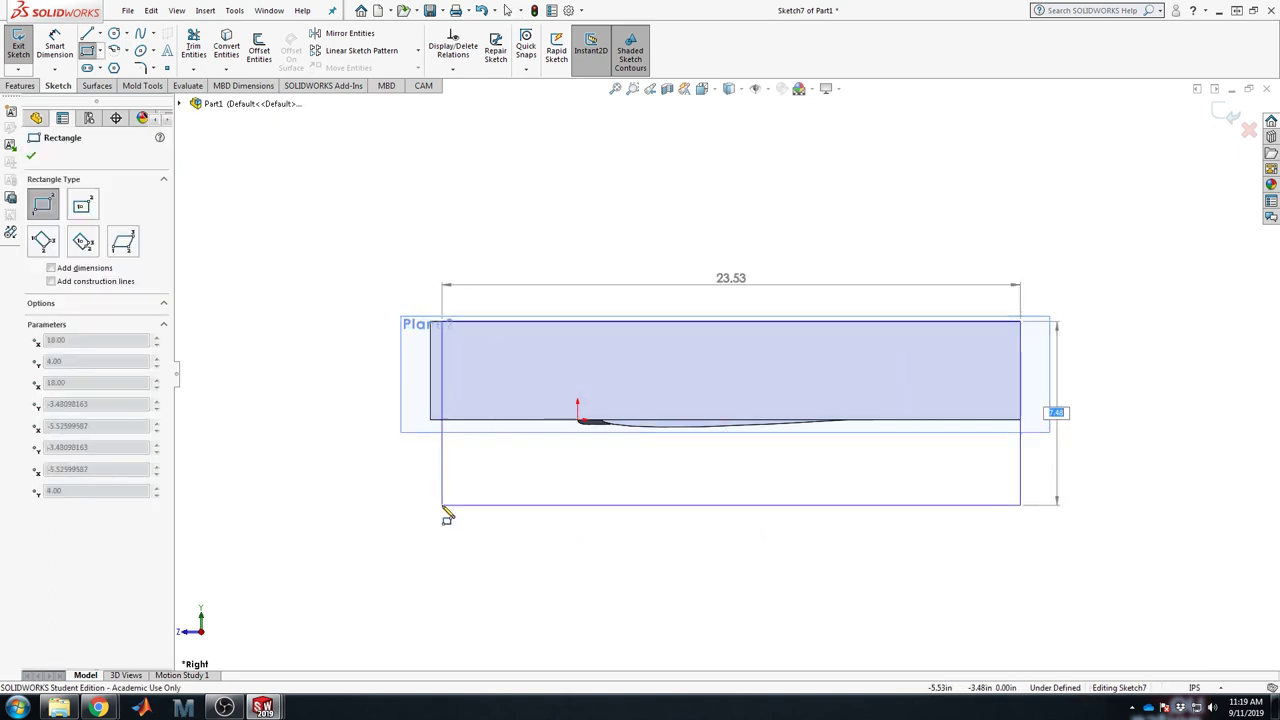
click(371, 514)
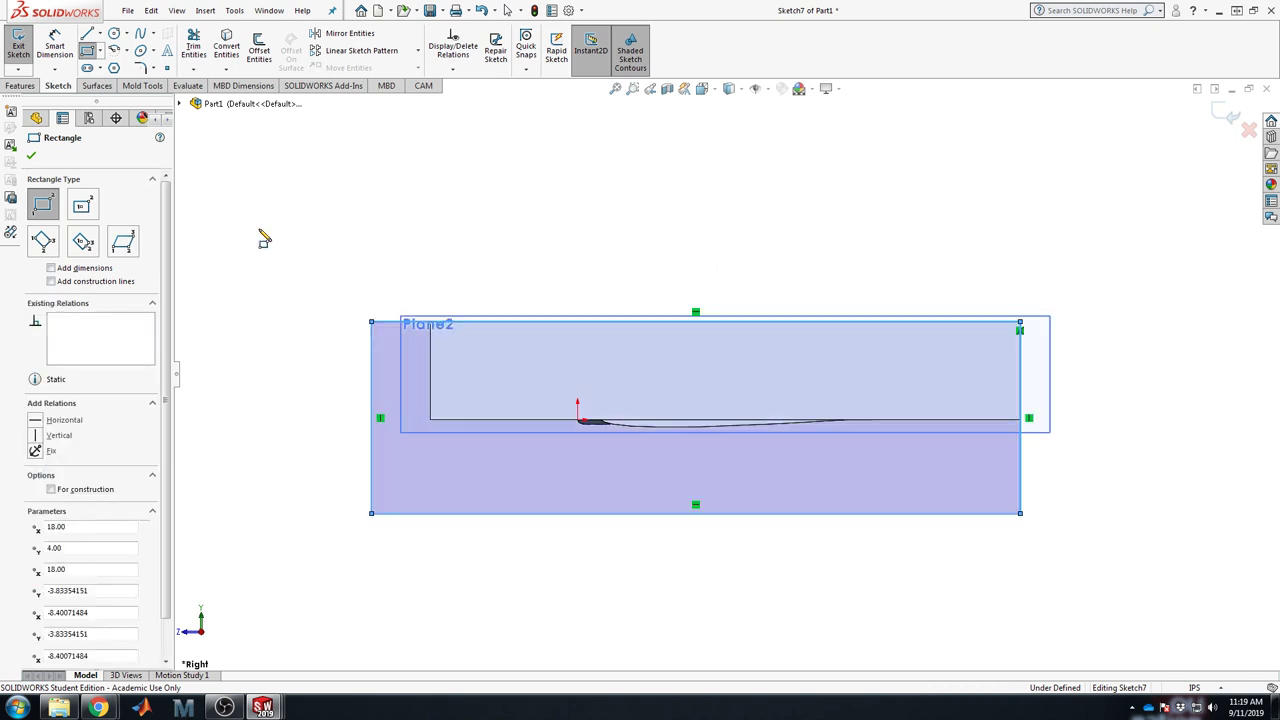
key(Escape)
Step: Make the rectangle's overhanging vertical side collinear with the block's adjacent vertical edge
click(431, 386)
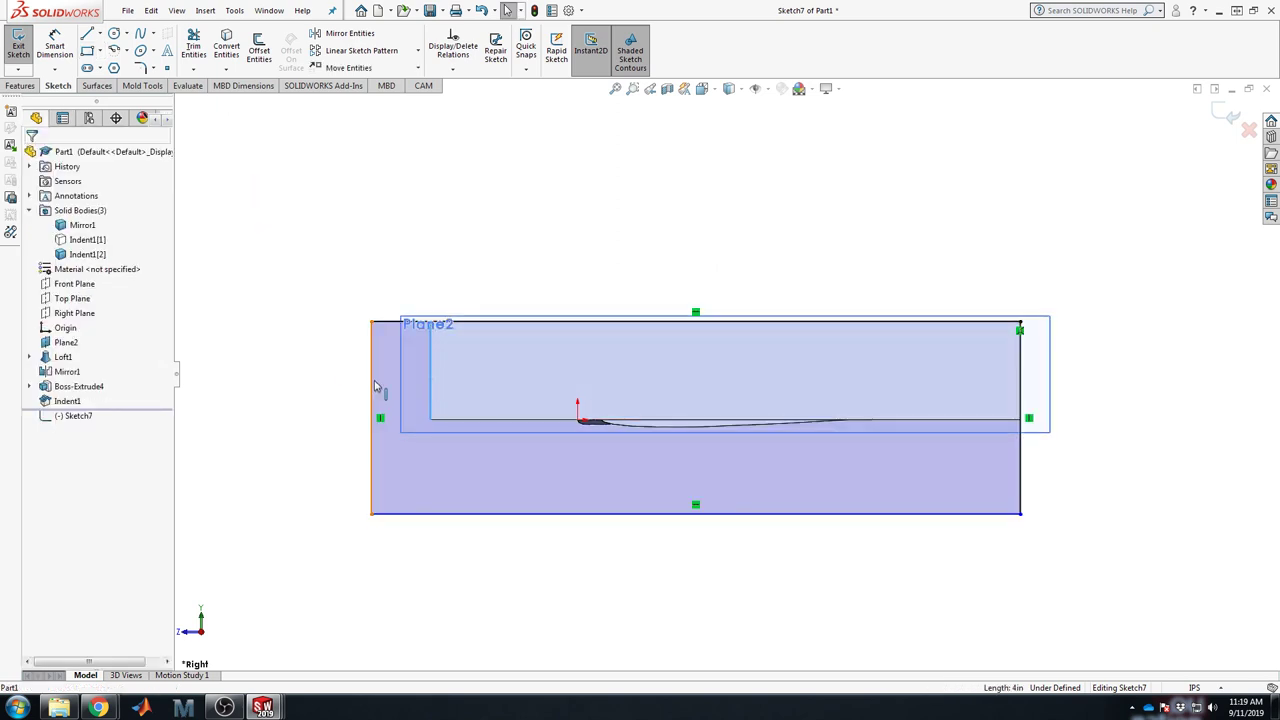
ctrl+click(371, 394)
click(38, 375)
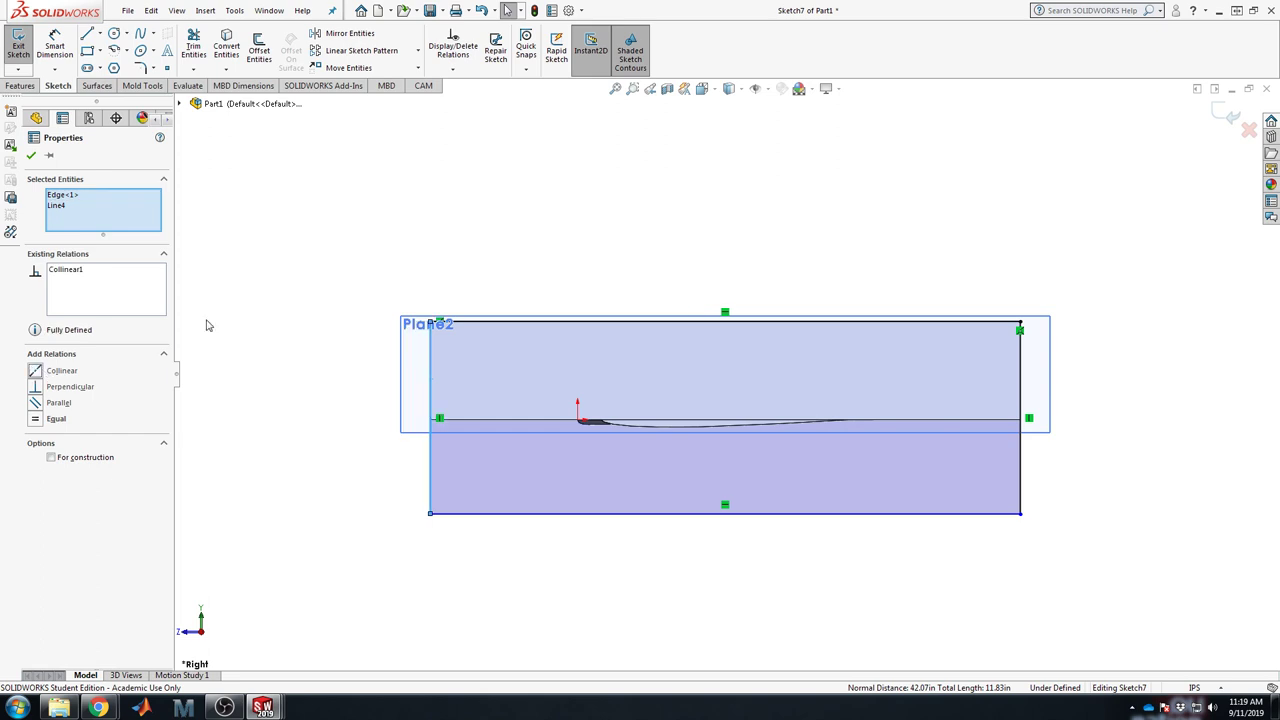
click(206, 323)
Step: Dimension the rectangle's height as 7 in and exit the sketch
click(430, 488)
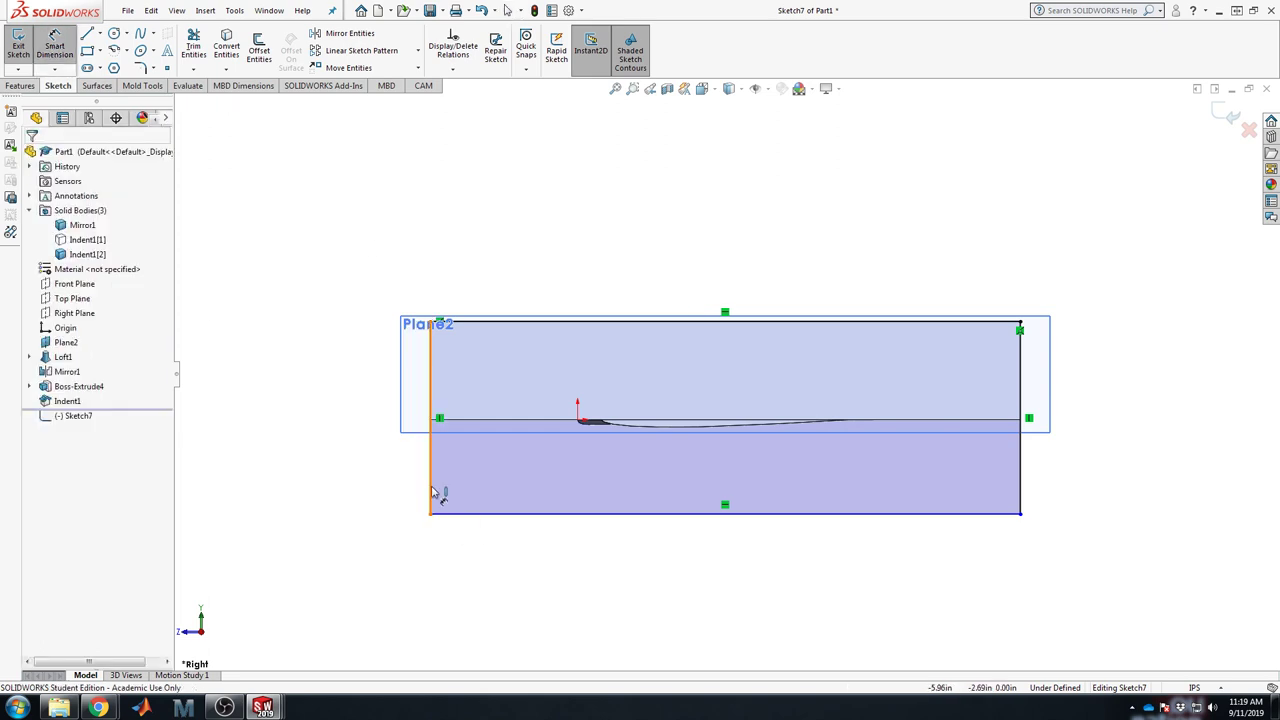
click(372, 470)
text(83354151in)
key(Return)
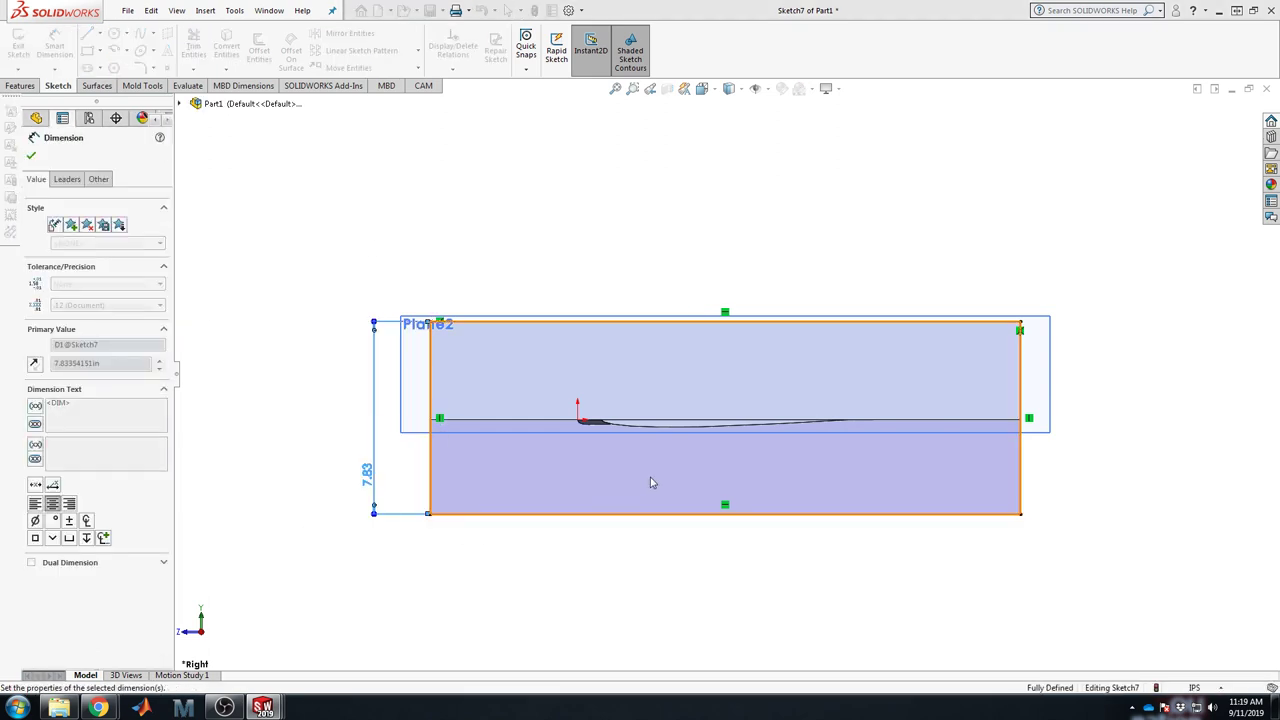
key(ctrl+z)
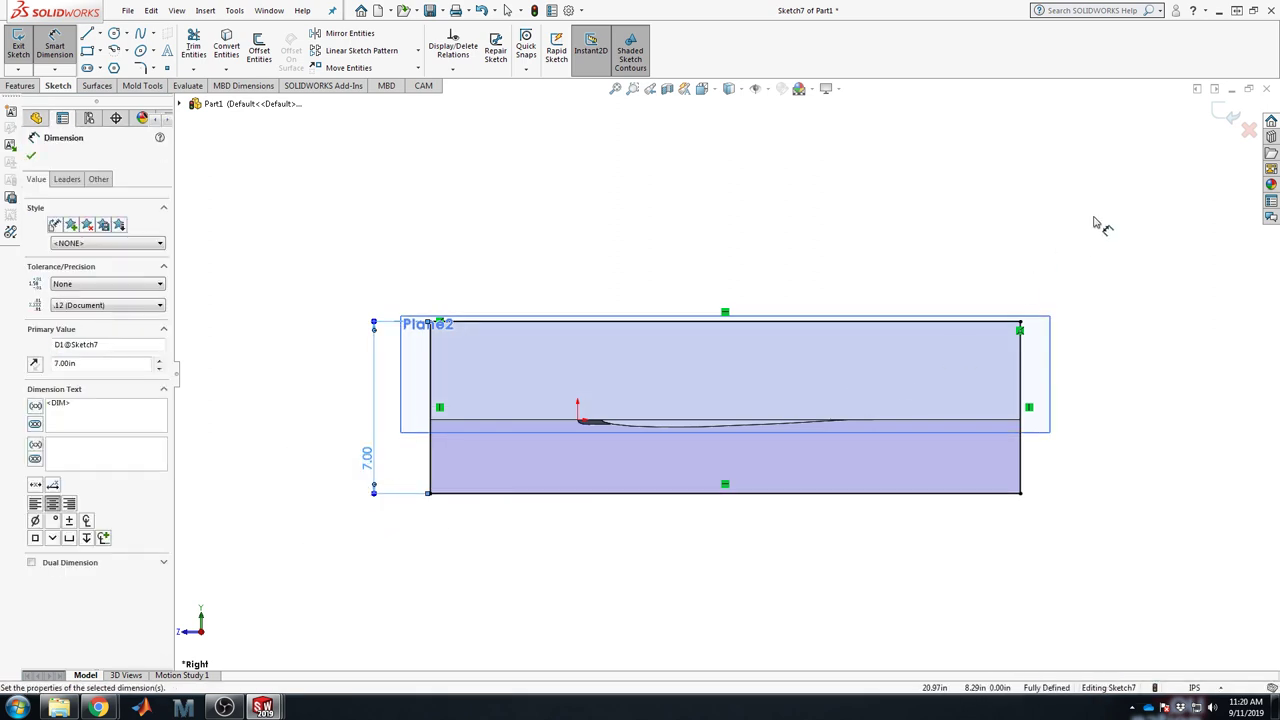
click(1222, 113)
Step: Extrude the rectangle 84 in from the mid plane with Merge result turned off, as a separate body
key(e)
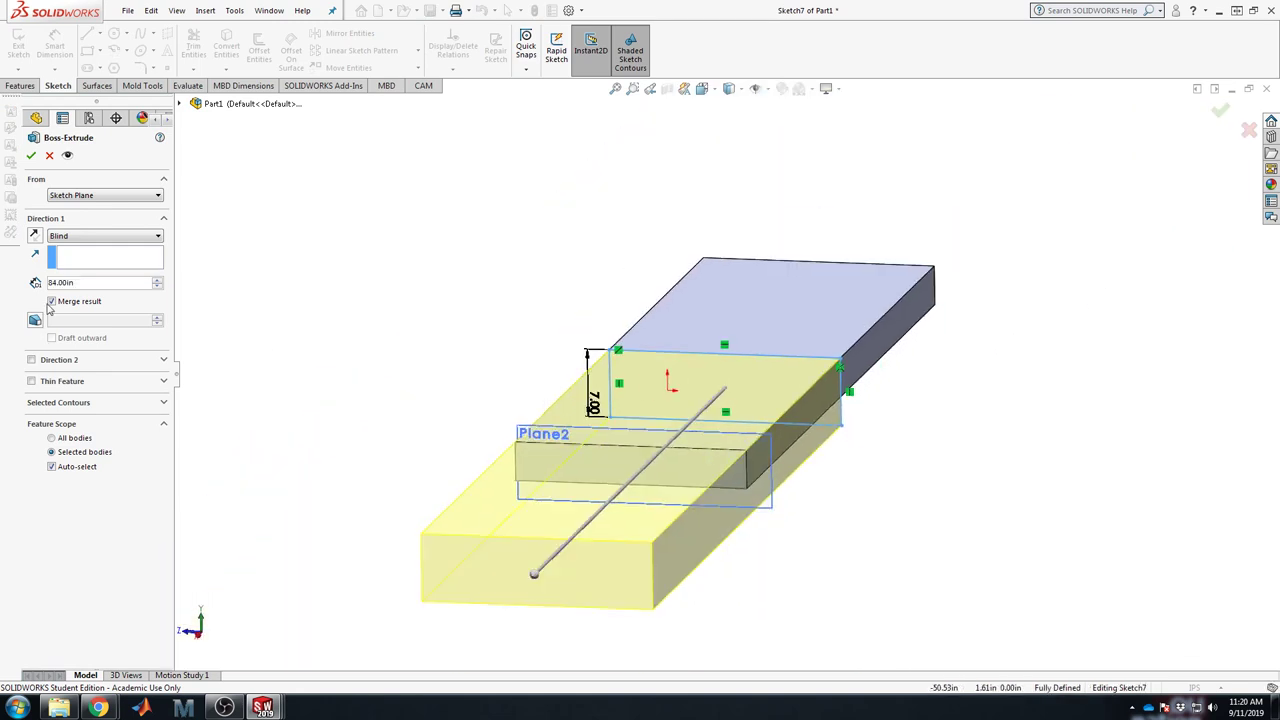
click(76, 236)
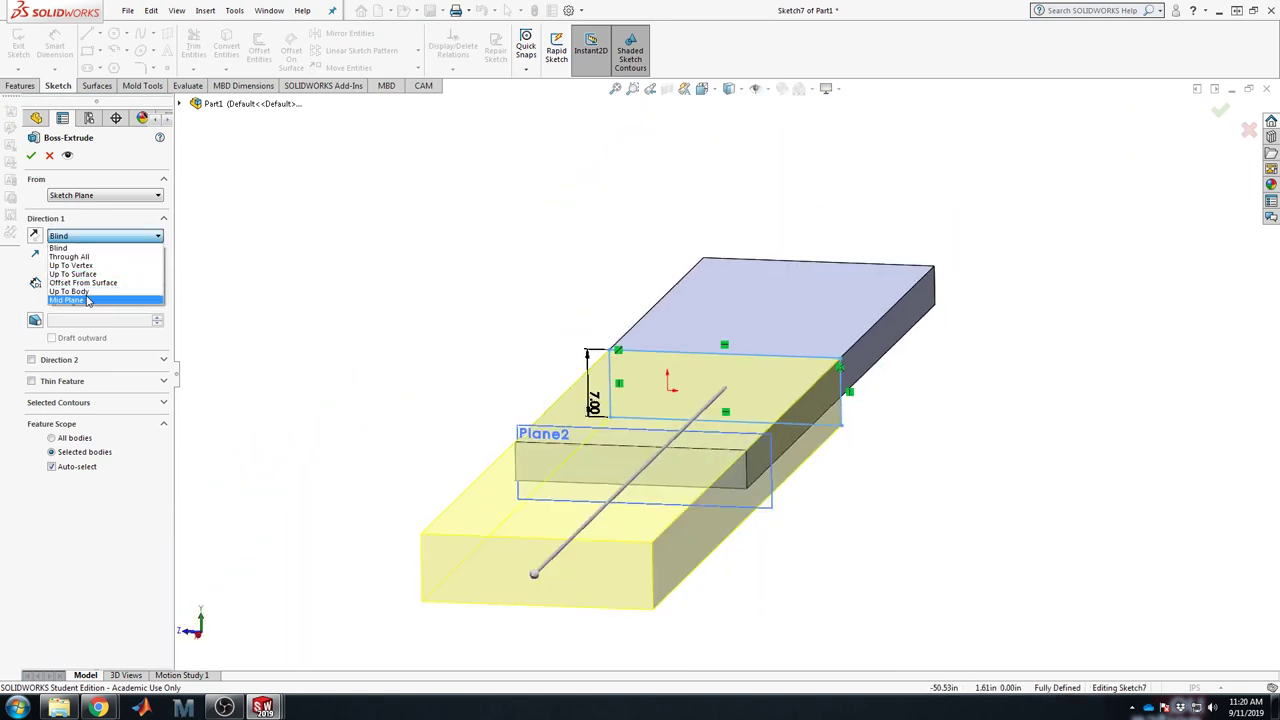
click(85, 291)
middle_drag(848, 432, 822, 441)
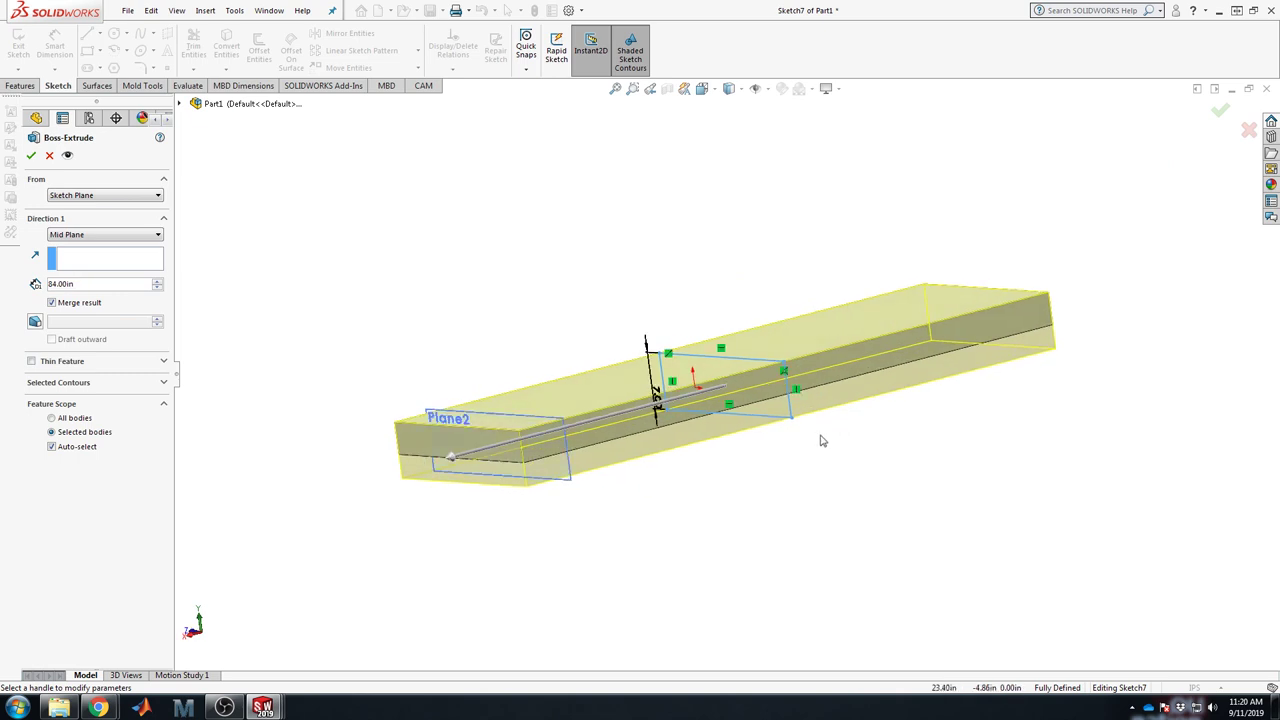
click(52, 303)
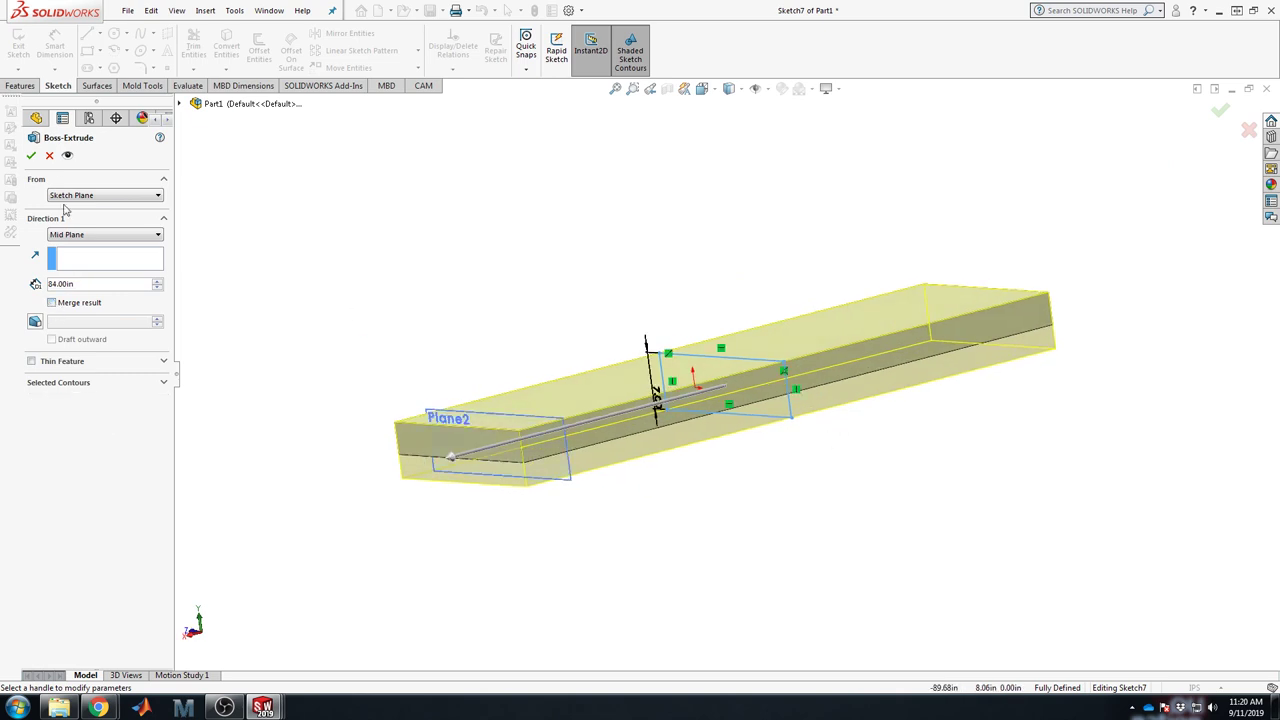
click(32, 157)
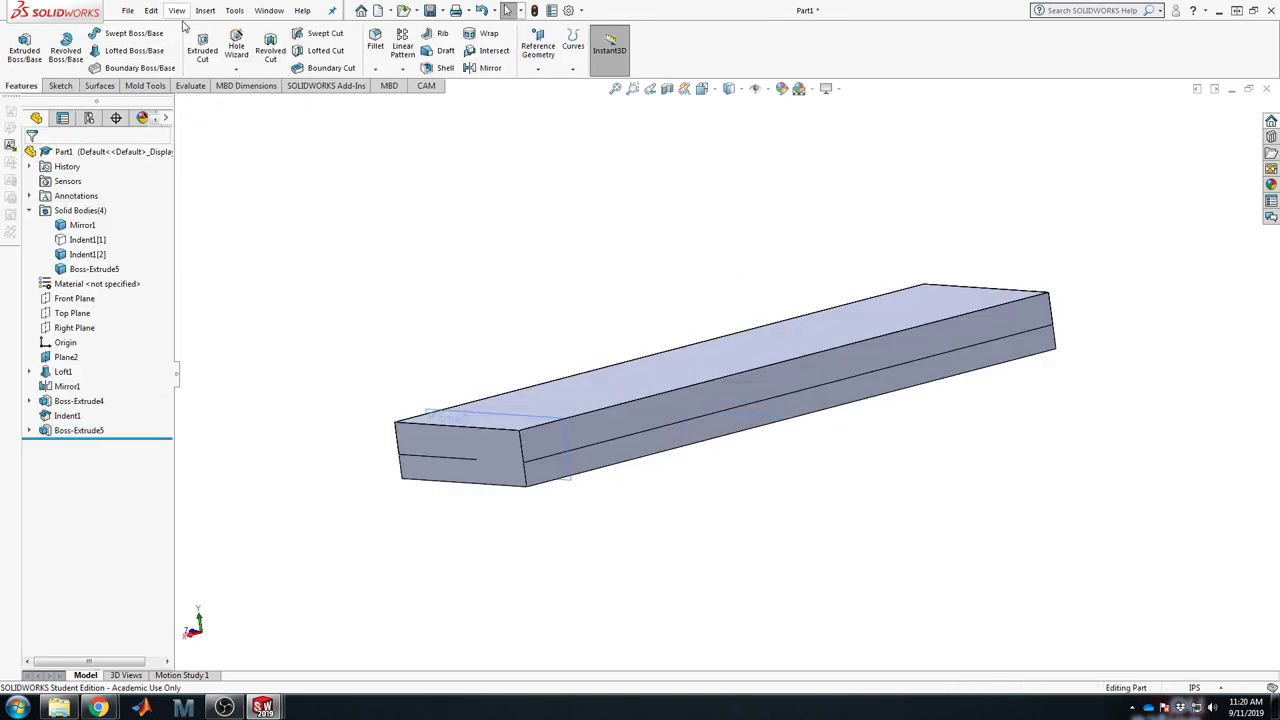
Step: Set up an Indent with Cut enabled, using Boss-Extrude5 as target body and the existing upper block as tool body region
click(205, 10)
mouse_move(238, 63)
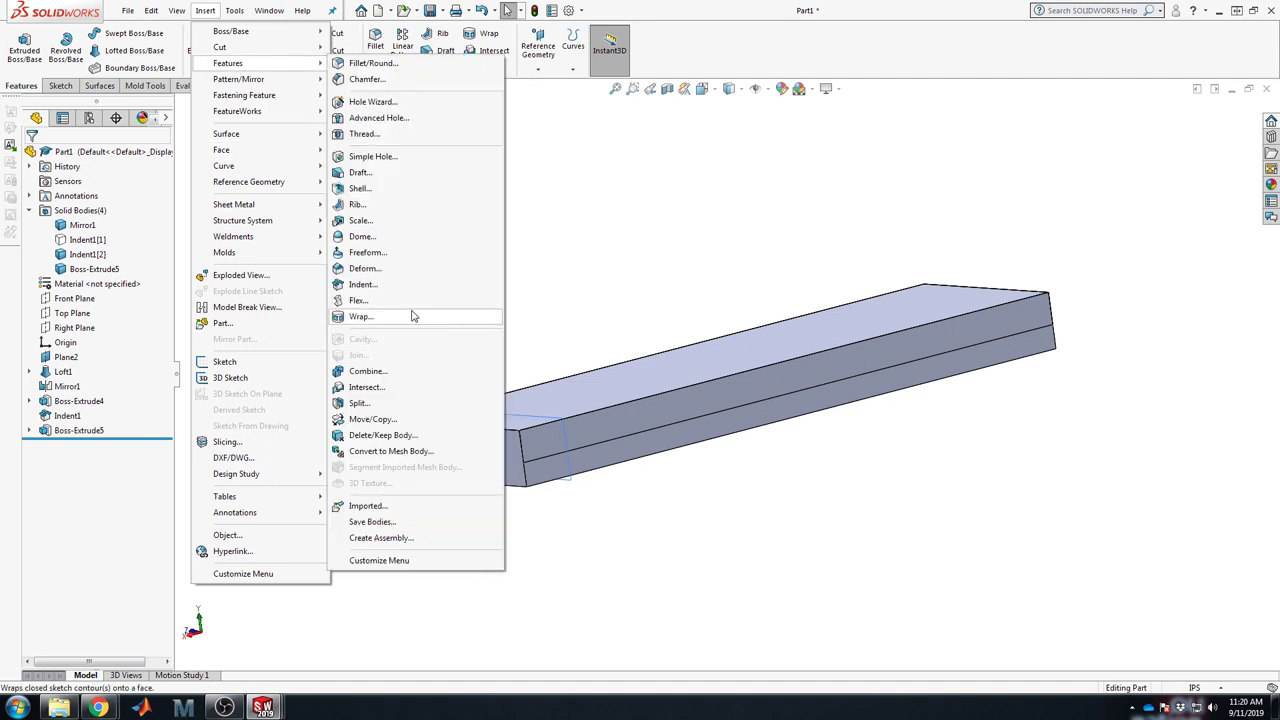
click(380, 285)
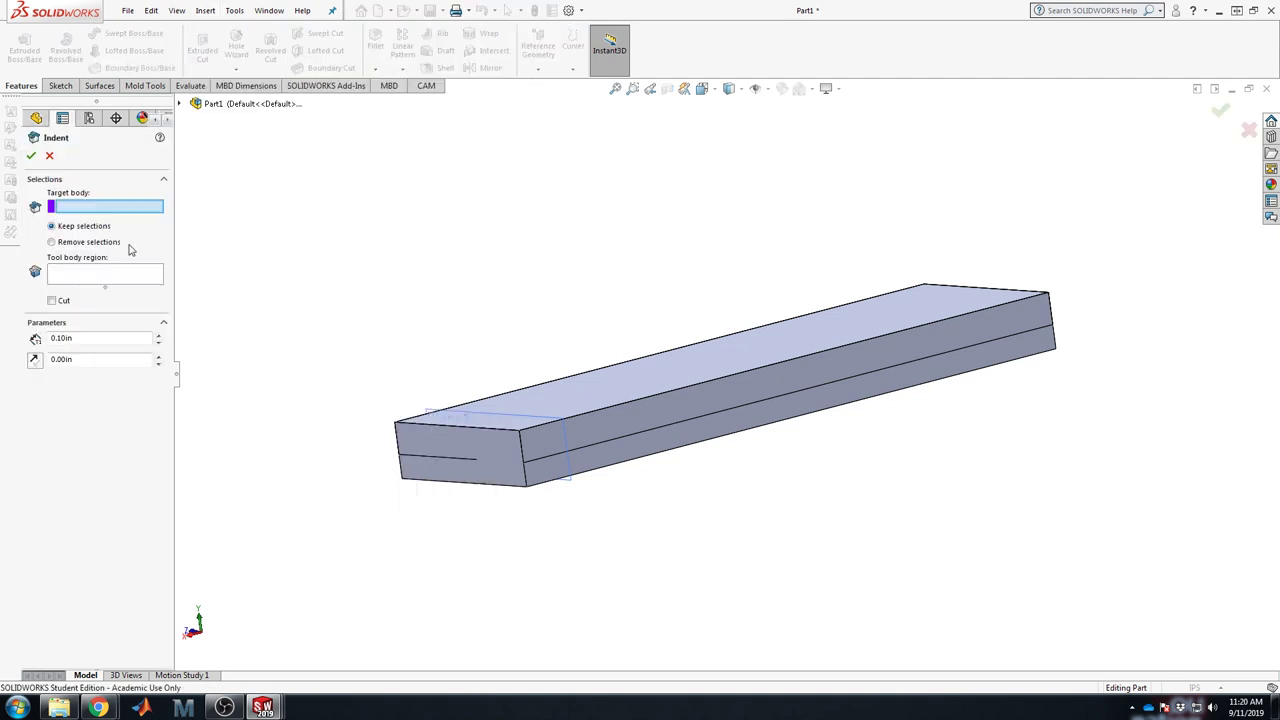
click(52, 301)
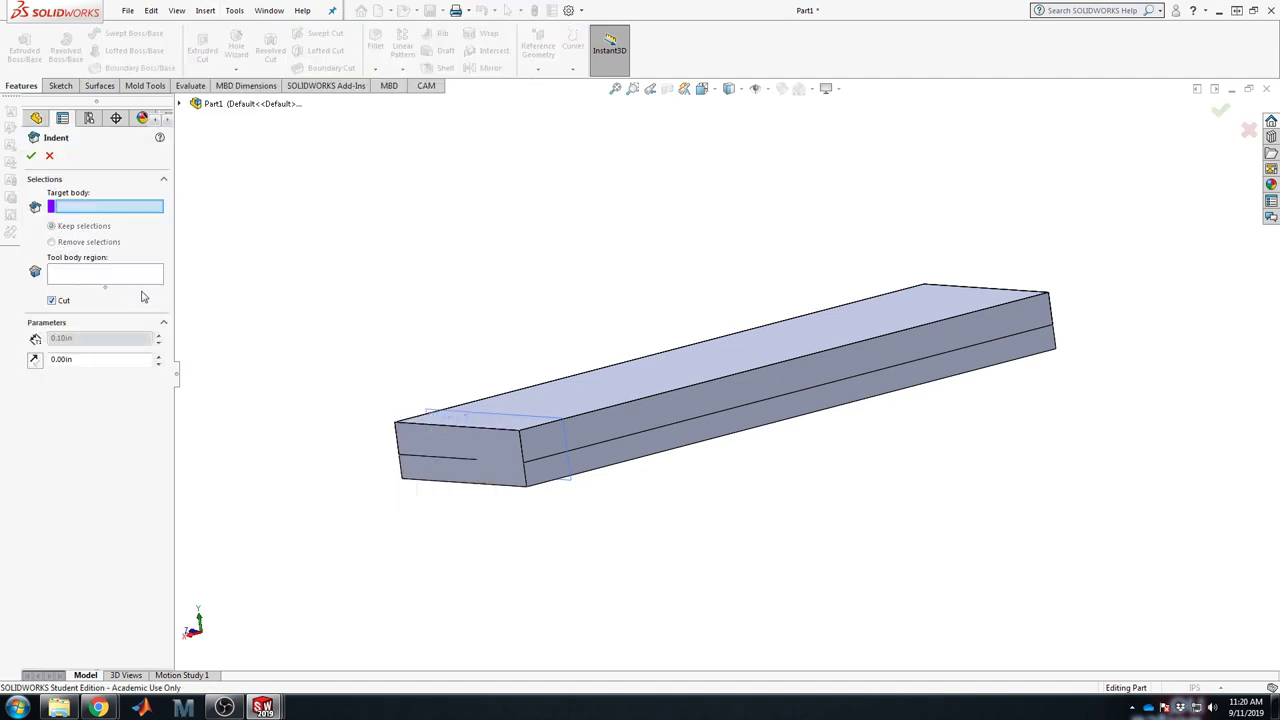
click(449, 480)
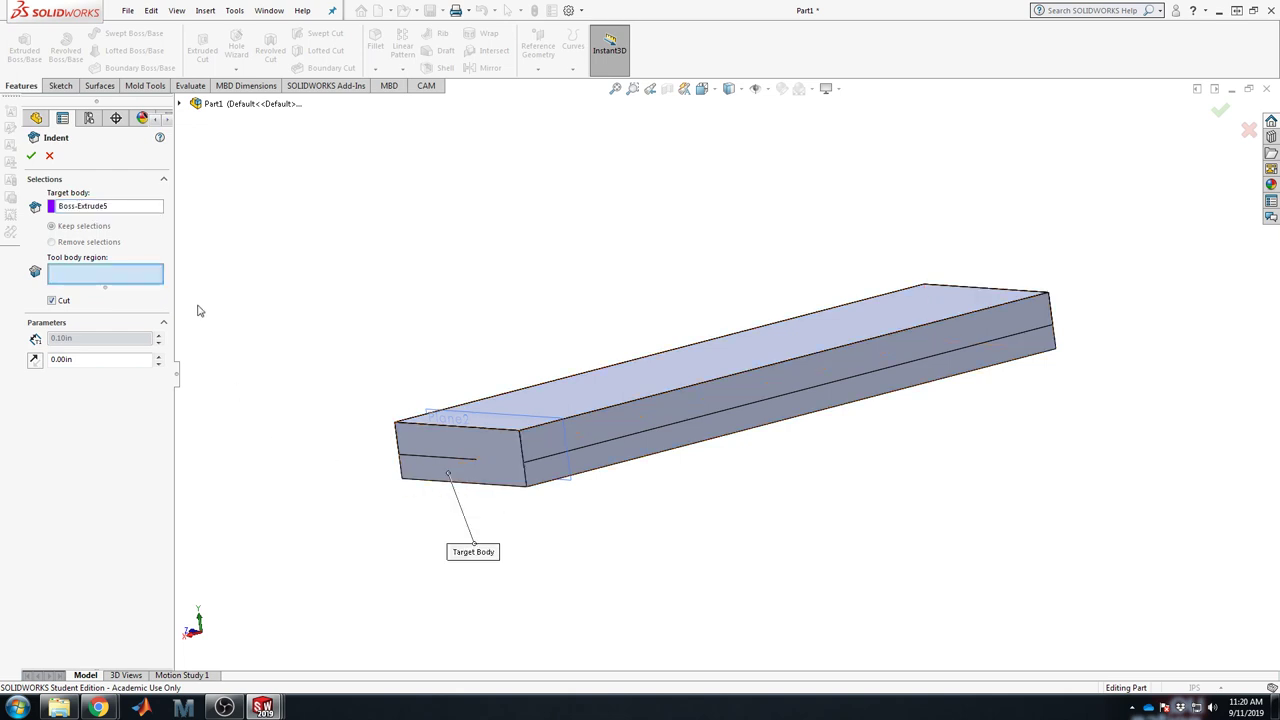
click(597, 420)
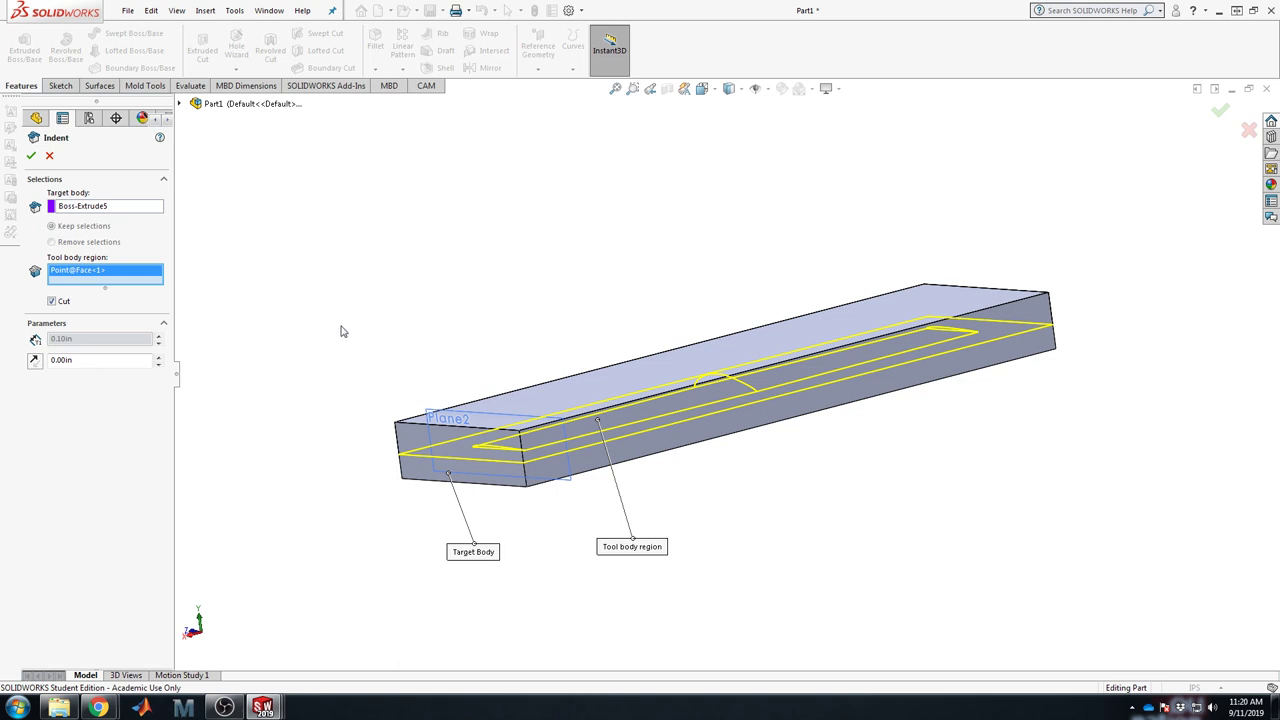
Step: Add the wing's hidden Loft1 face as a second tool body region using Select Other, and complete the indent
middle_drag(668, 428, 822, 399)
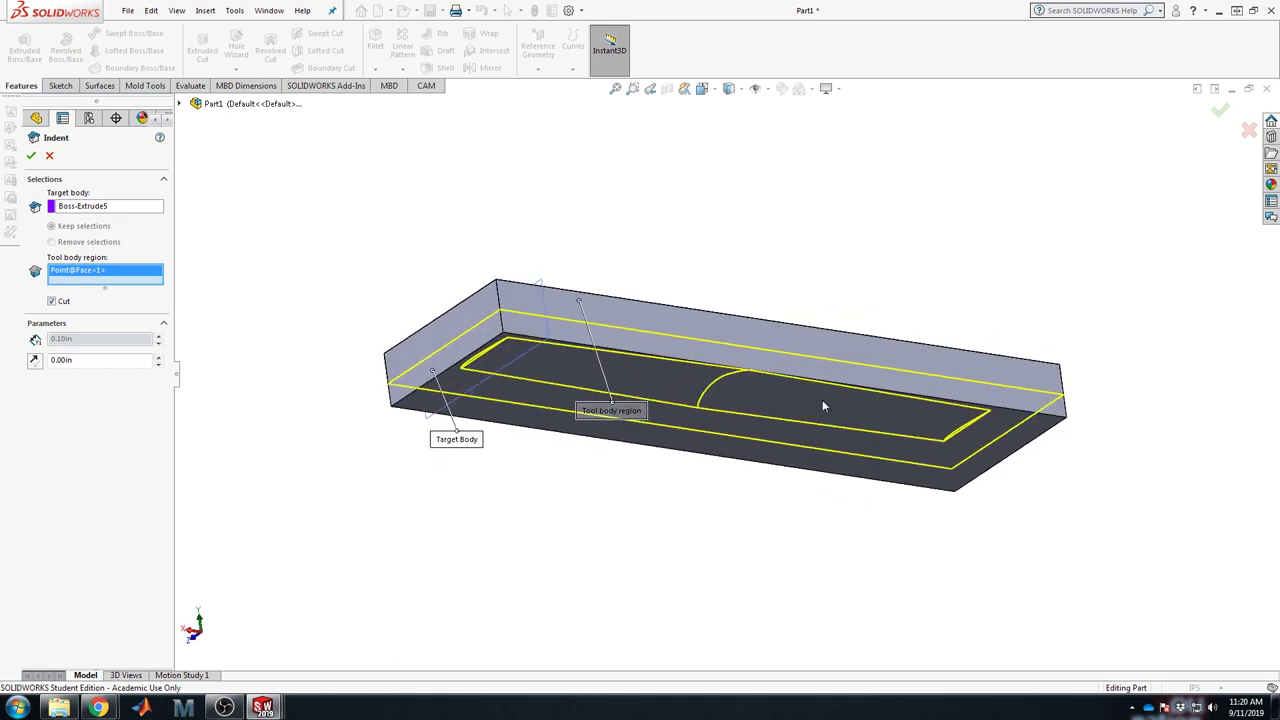
click(184, 104)
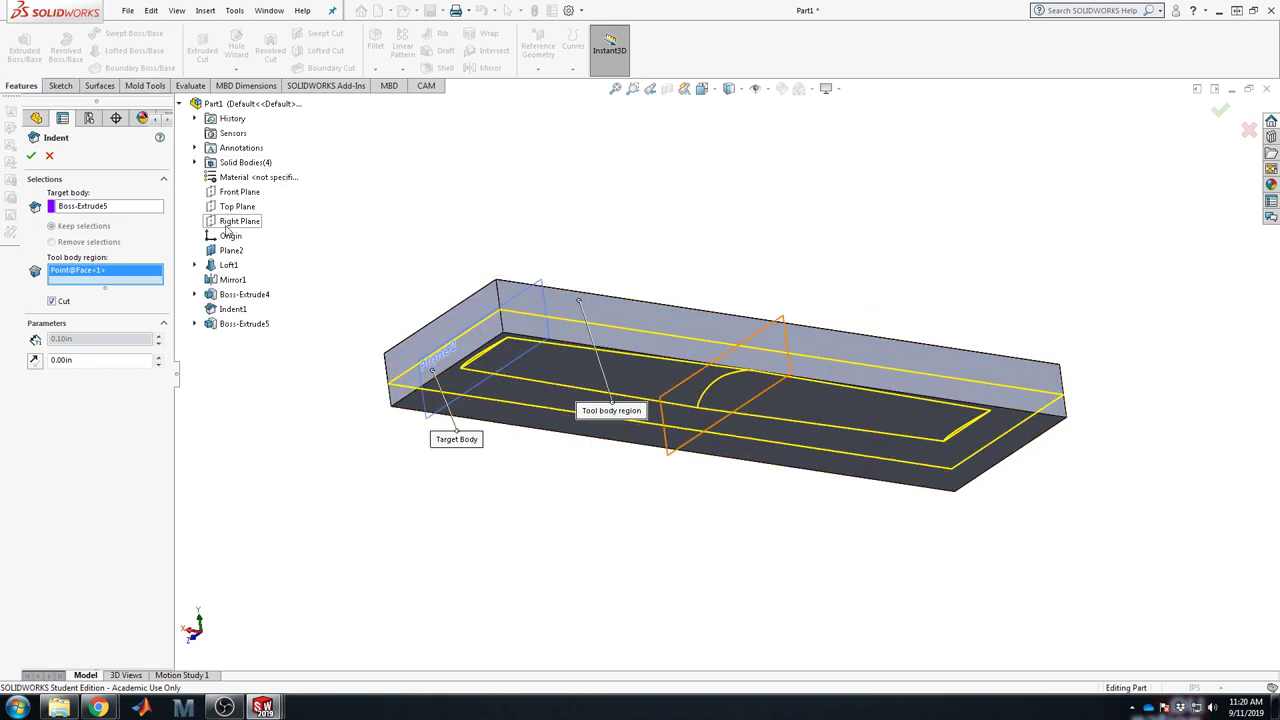
click(195, 163)
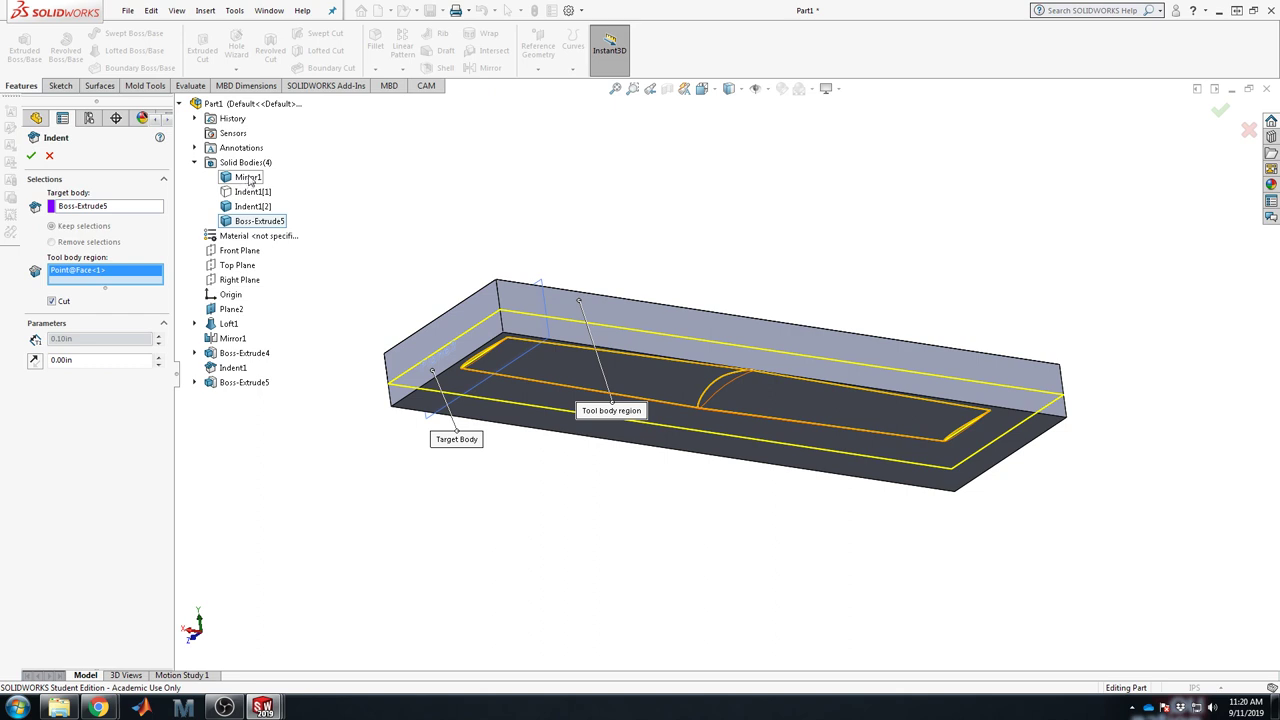
right_click(657, 374)
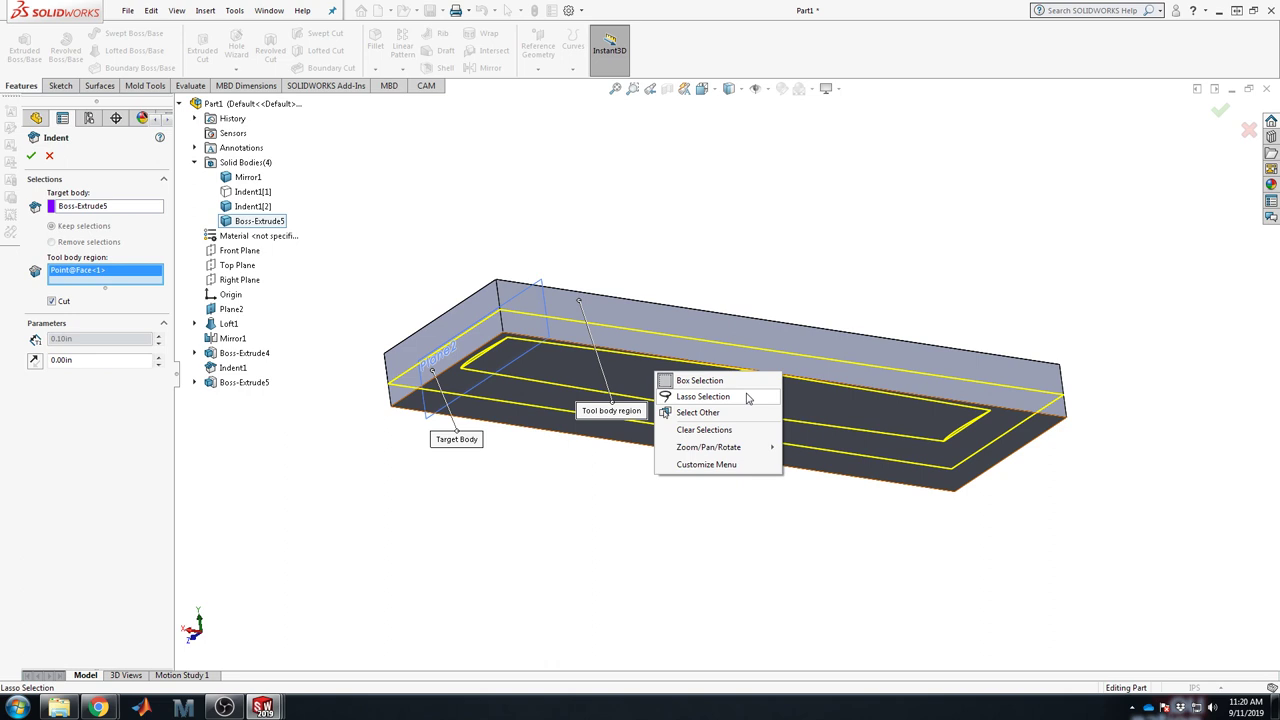
click(726, 413)
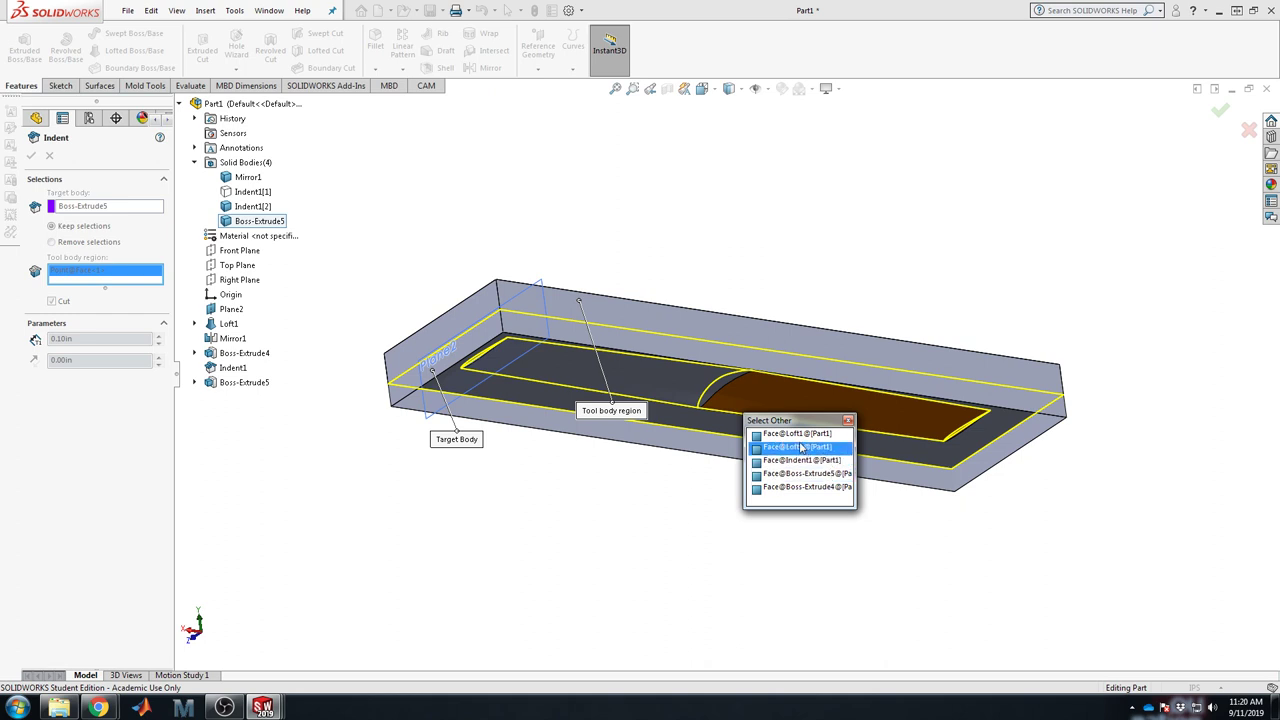
click(800, 447)
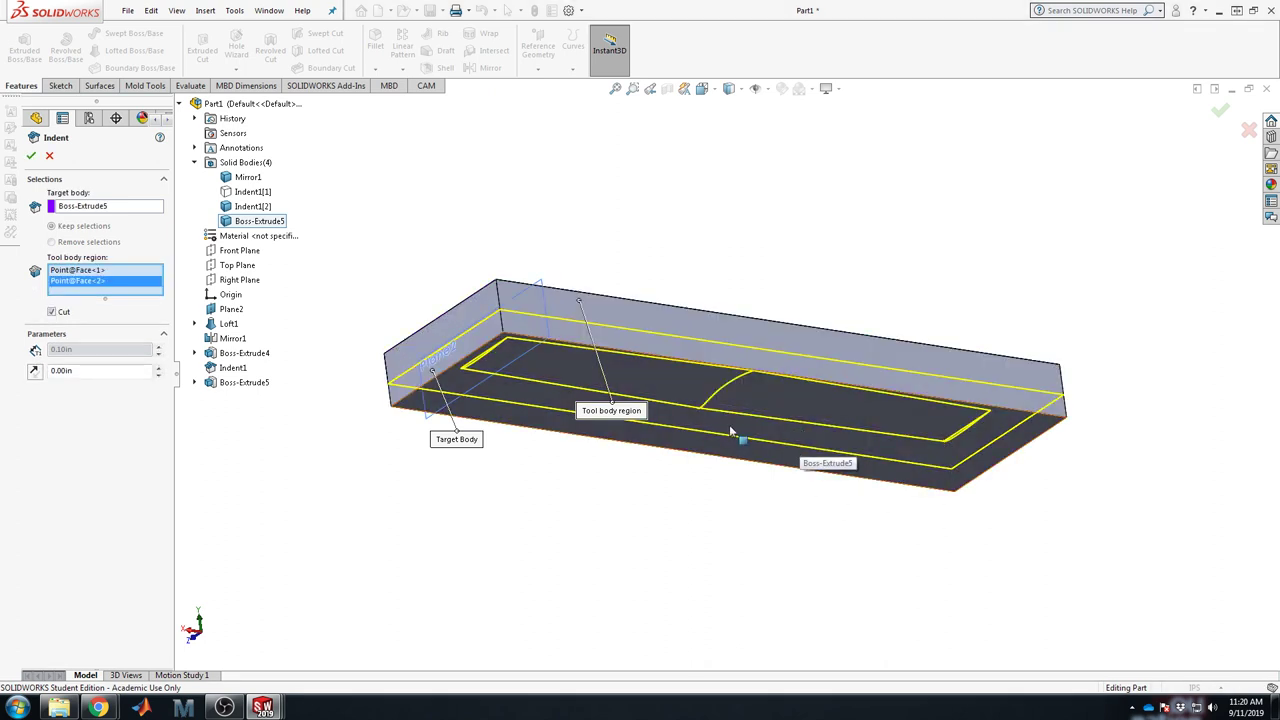
click(31, 157)
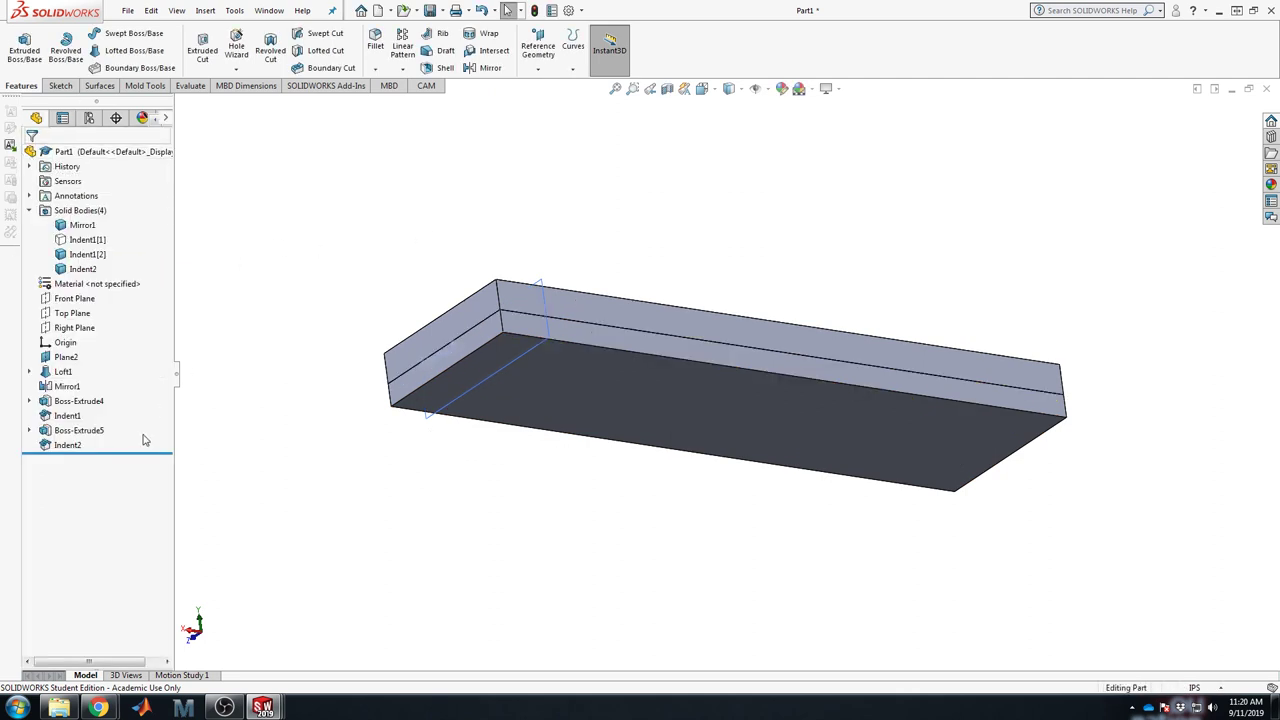
Step: Locate the Mirror1 wing body and hide the Indent1[2] upper block to expose the wing in the lower mold half
click(82, 225)
middle_drag(660, 250, 678, 375)
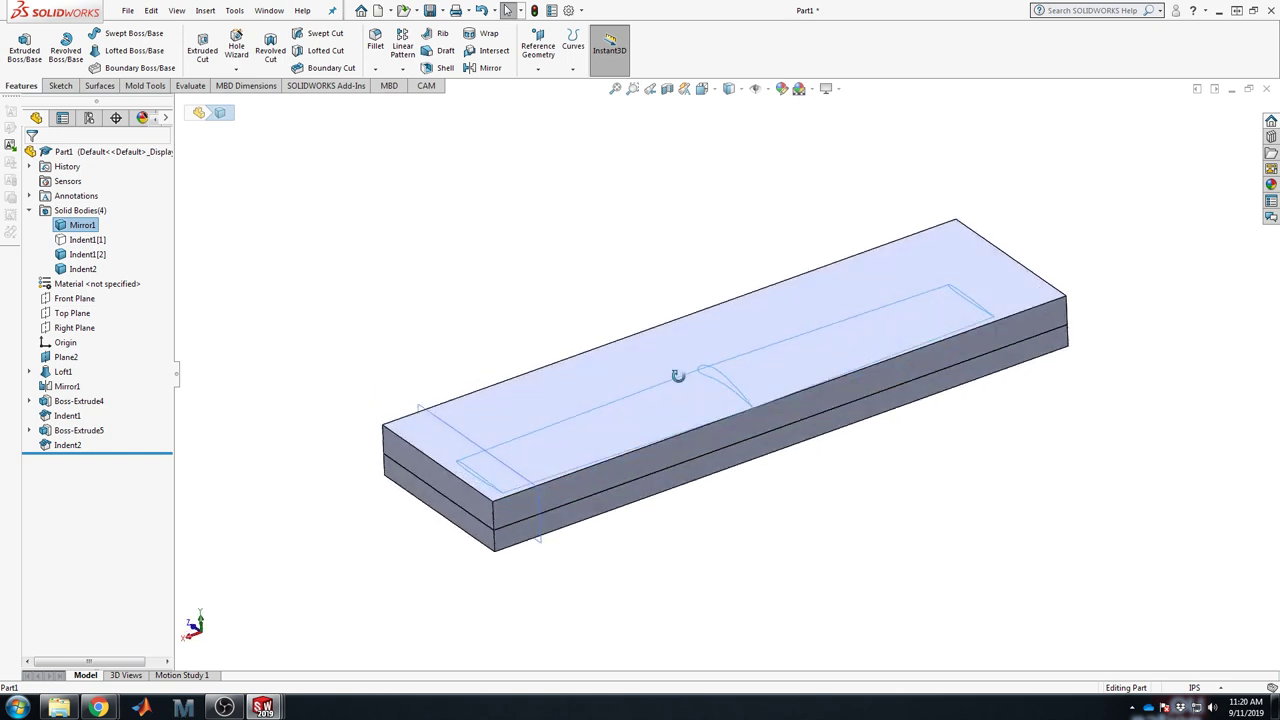
click(88, 254)
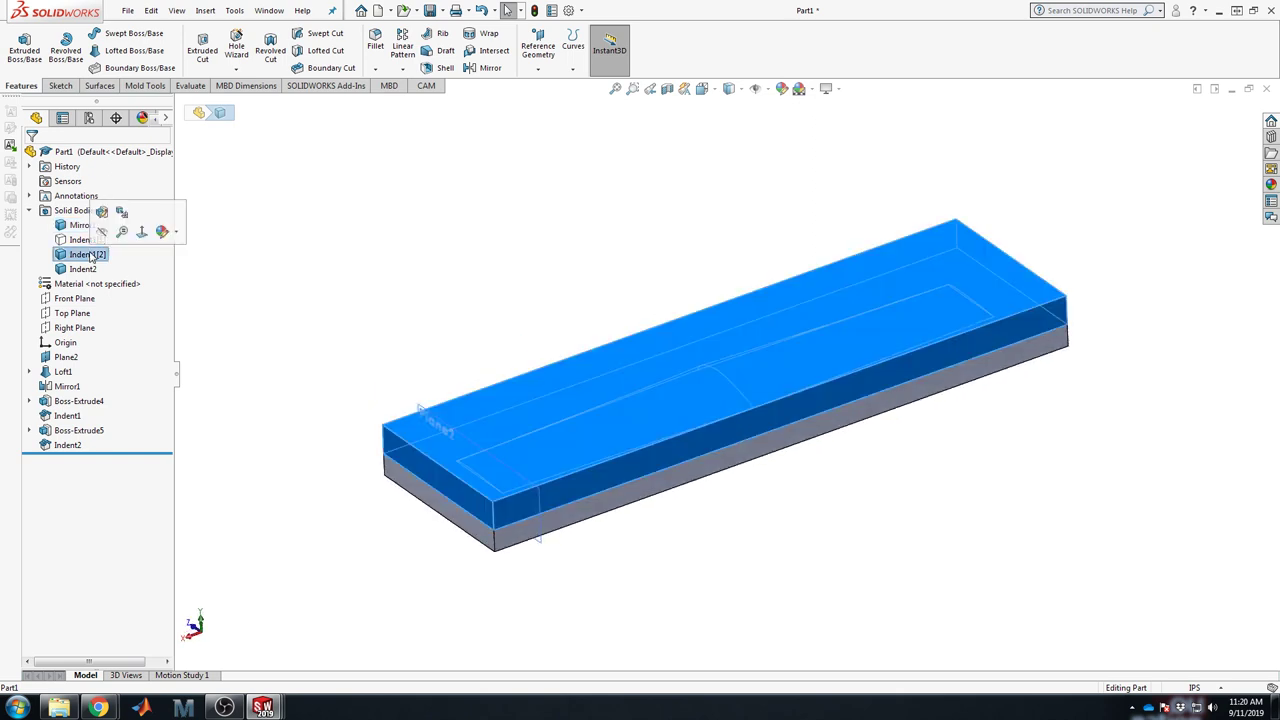
right_click(90, 257)
click(101, 232)
click(538, 278)
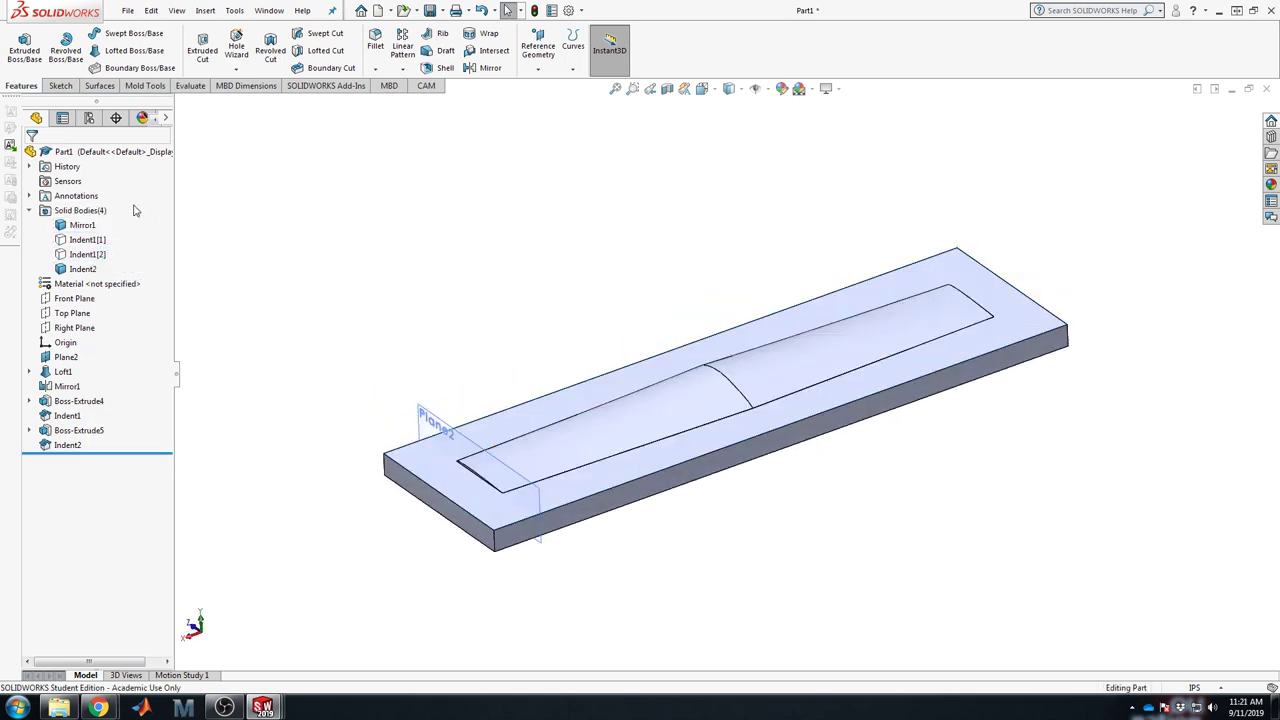
Step: Hide the Mirror1 wing body to expose the cavity in the lower mold block
click(82, 225)
right_click(70, 225)
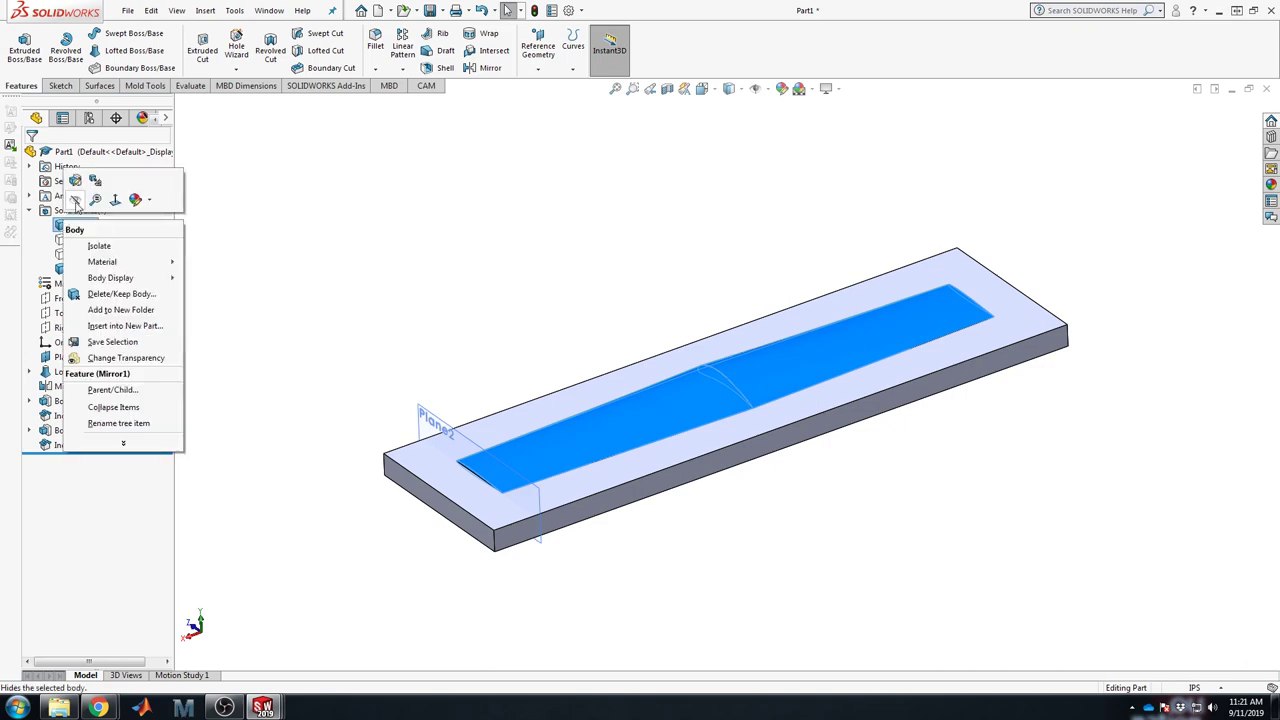
click(197, 274)
scroll(708, 445, down, 3)
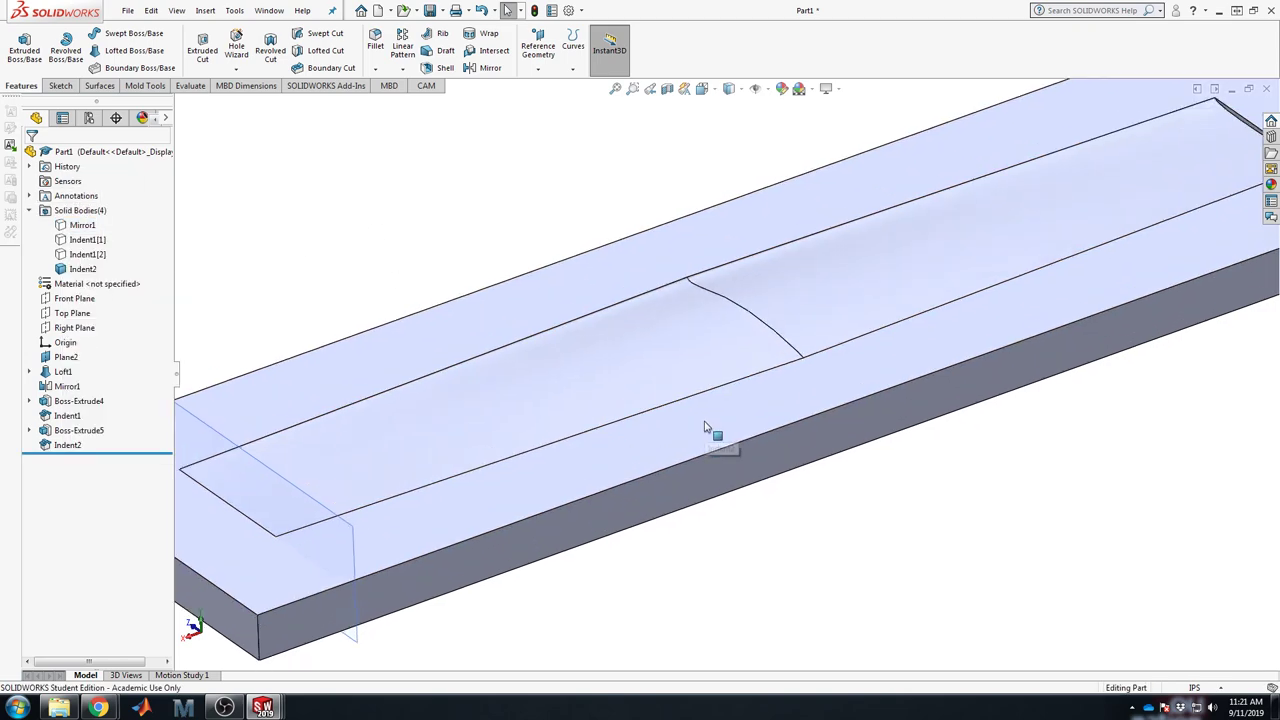
Step: Examine the wing cavity of the lower mold block at an angle and in the Right view, checking its profile against the parting face
middle_drag(714, 437, 705, 330)
scroll(584, 431, down, 2)
scroll(584, 431, down, 1)
click(686, 341)
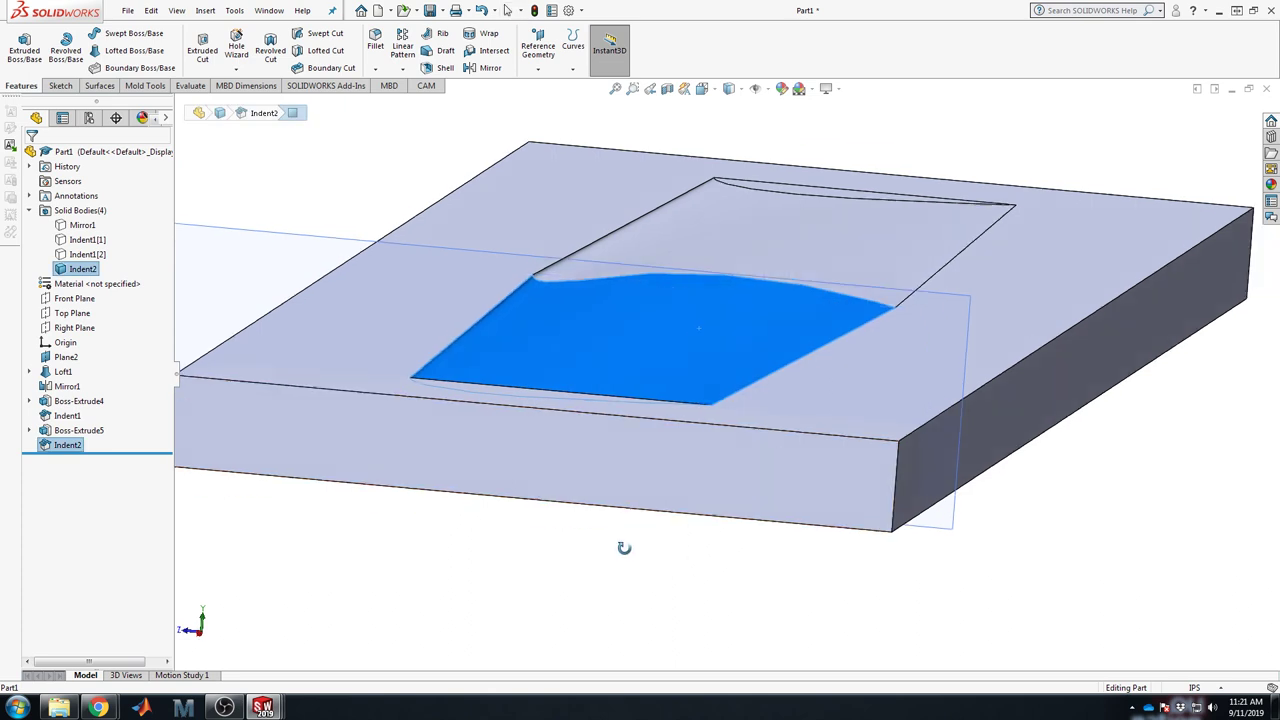
middle_drag(623, 523, 630, 520)
key(space)
click(691, 505)
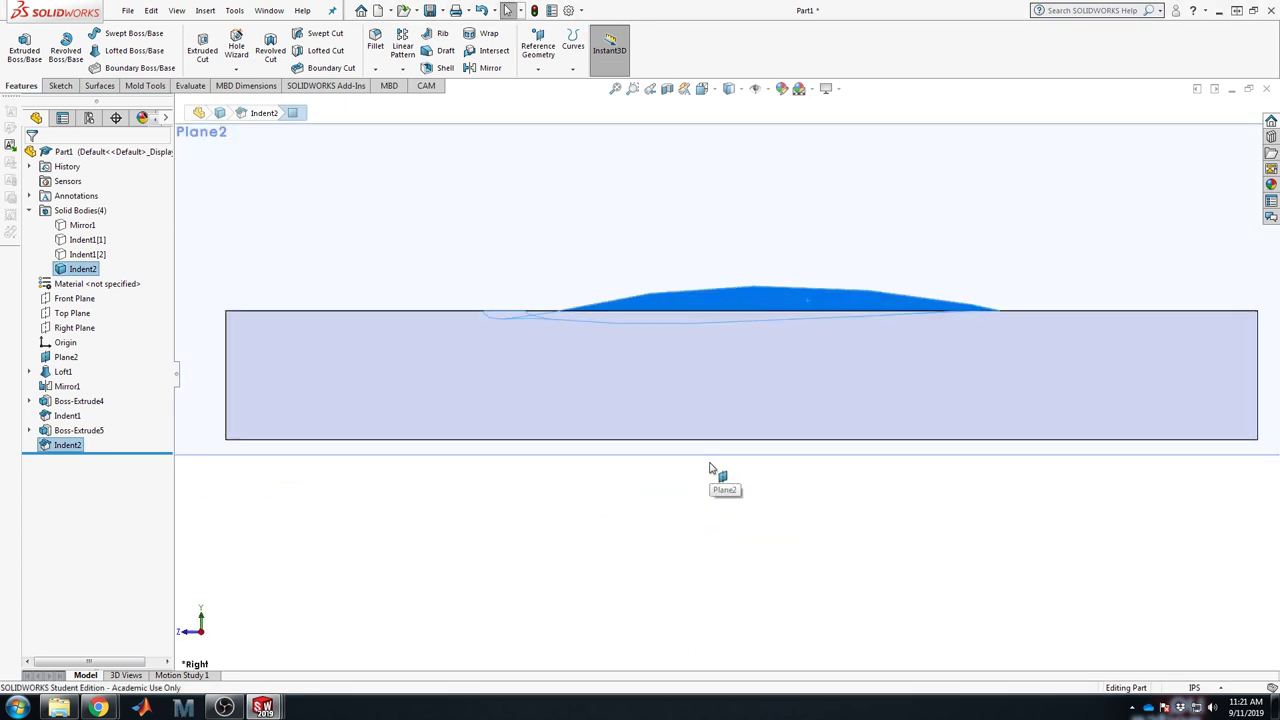
click(757, 560)
scroll(743, 451, up, 5)
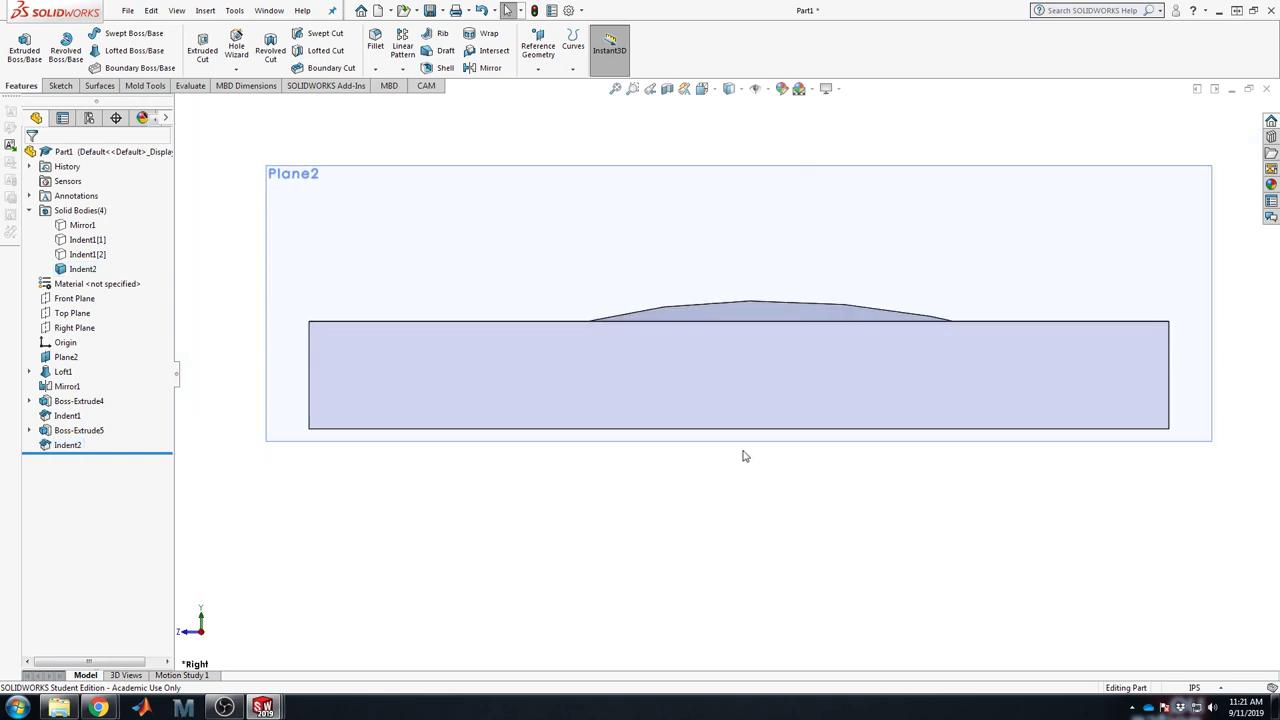
middle_drag(910, 412, 886, 446)
scroll(740, 410, down, 3)
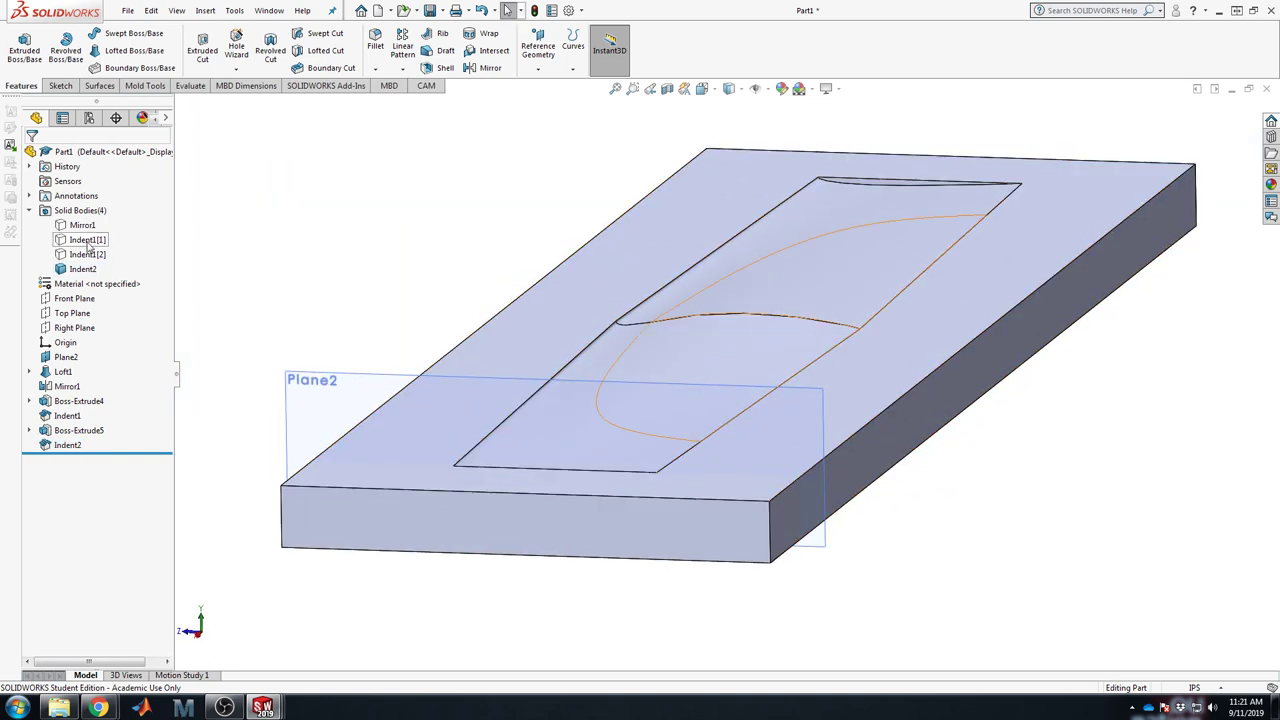
Step: Show the Indent1[1] body and the Mirror1 wing body together with the lower mold block
click(88, 240)
right_click(88, 240)
key(Escape)
right_click(86, 226)
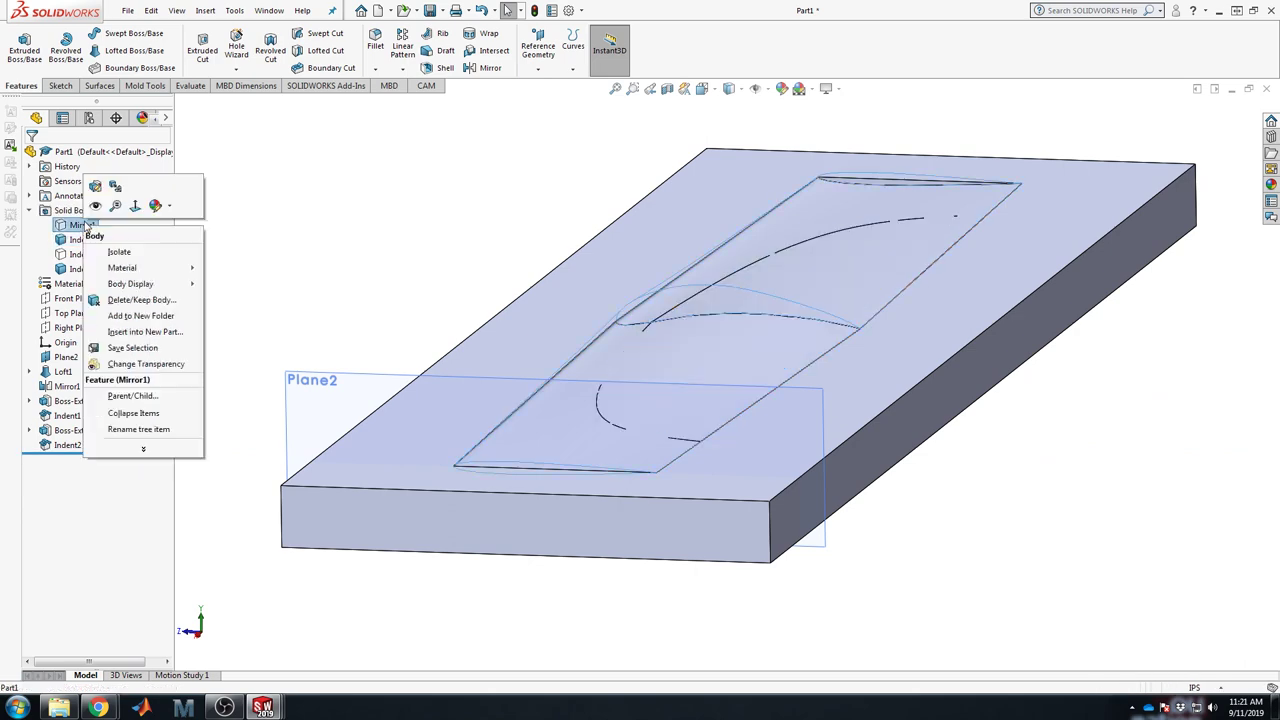
click(88, 200)
click(384, 204)
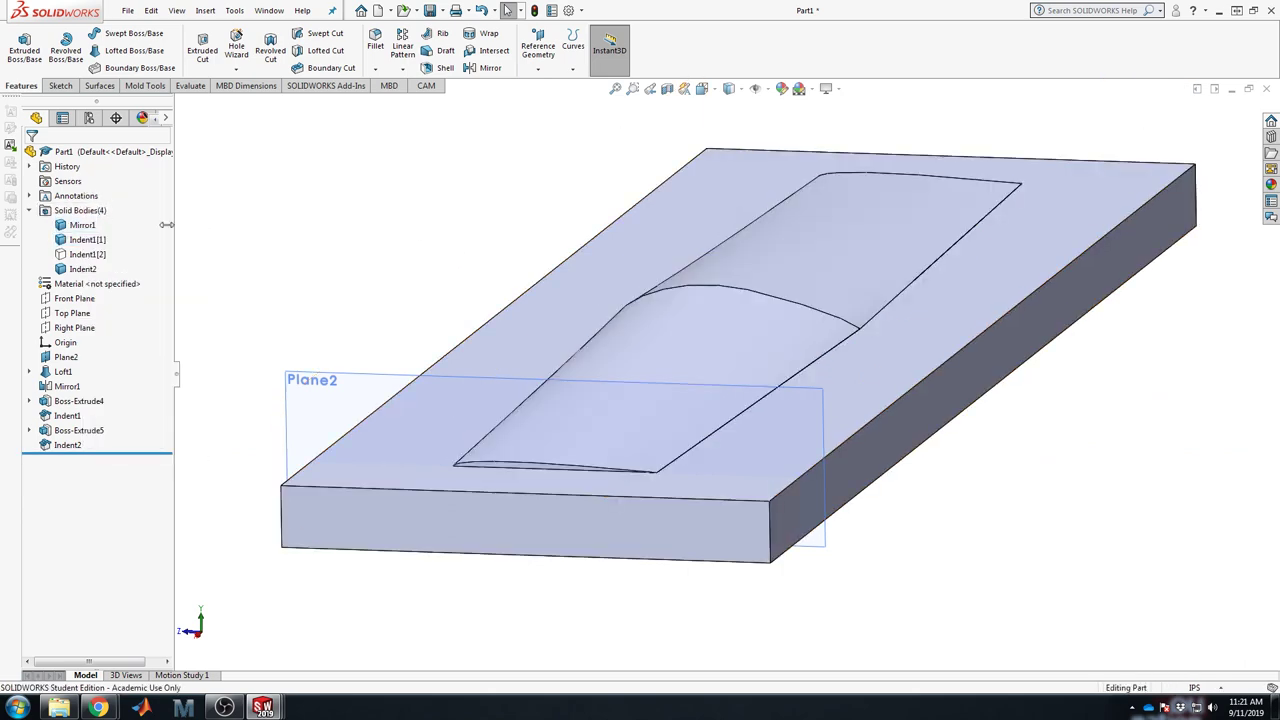
Step: Hide the Indent1[1] body and show the Indent1[2] upper mold block above the lower one
right_click(85, 254)
key(Escape)
right_click(85, 254)
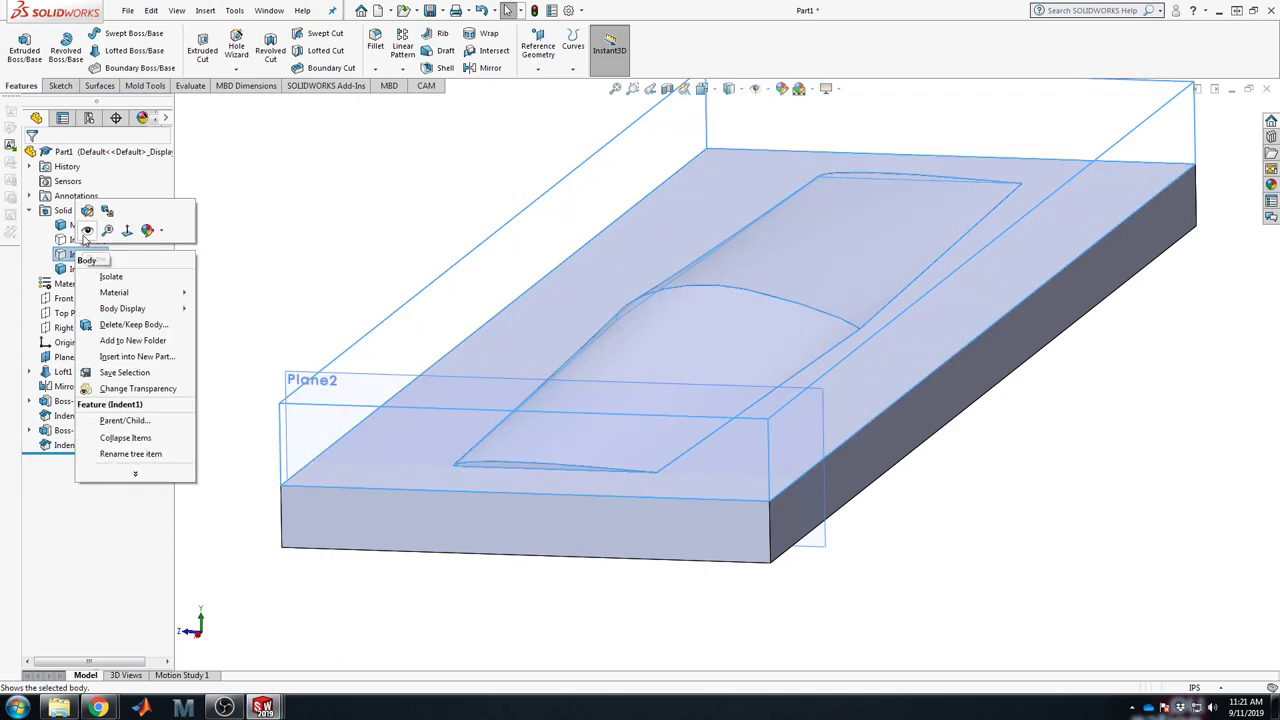
click(88, 214)
click(343, 211)
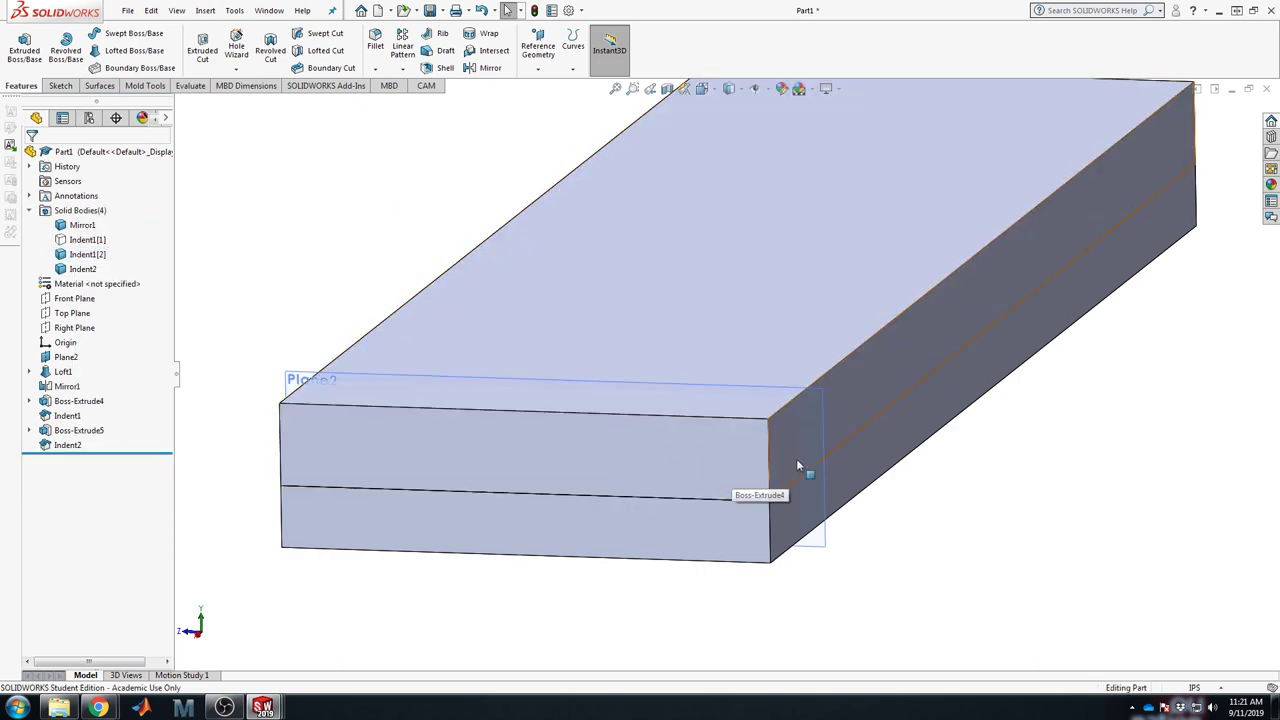
scroll(800, 462, up, 5)
right_click(70, 226)
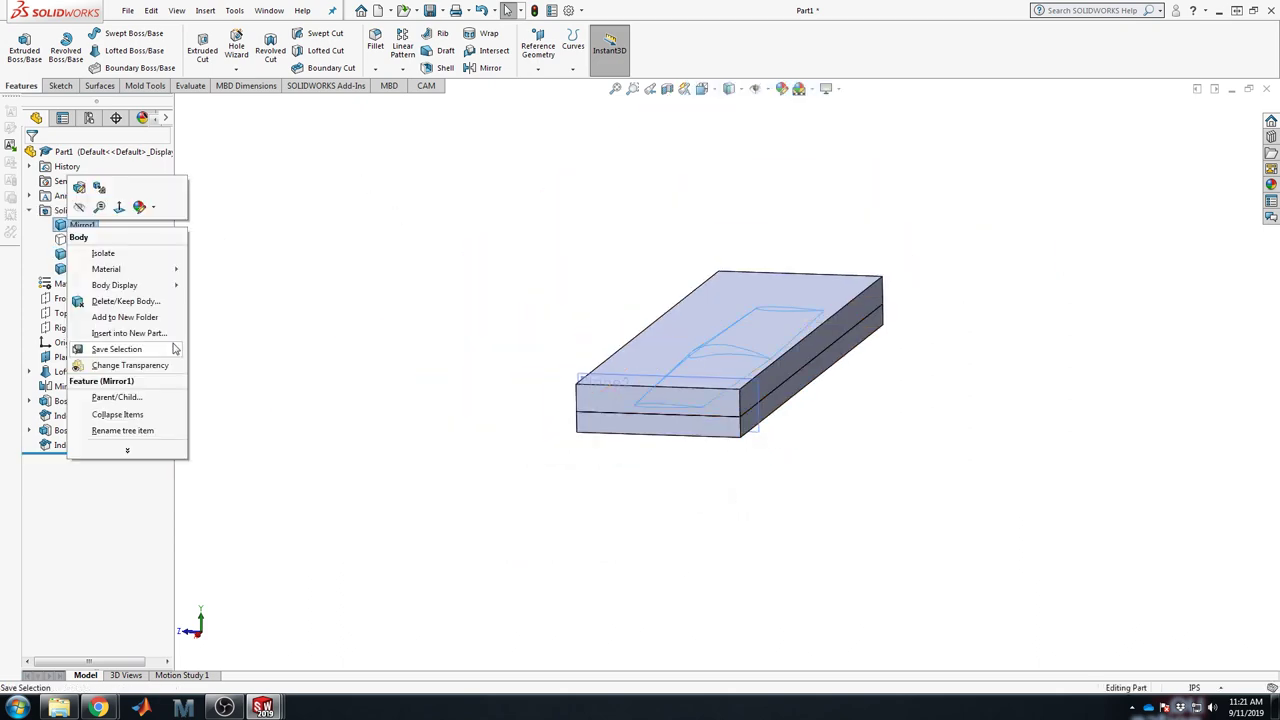
click(155, 343)
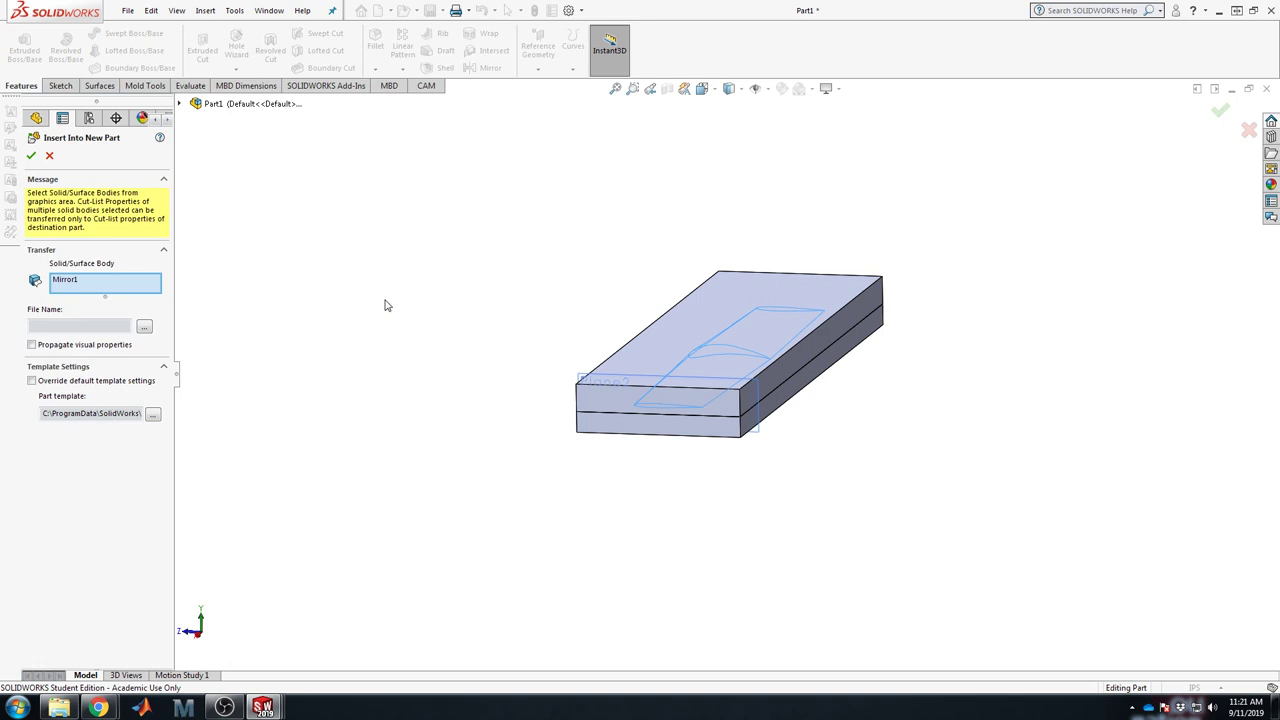
click(49, 157)
right_click(80, 229)
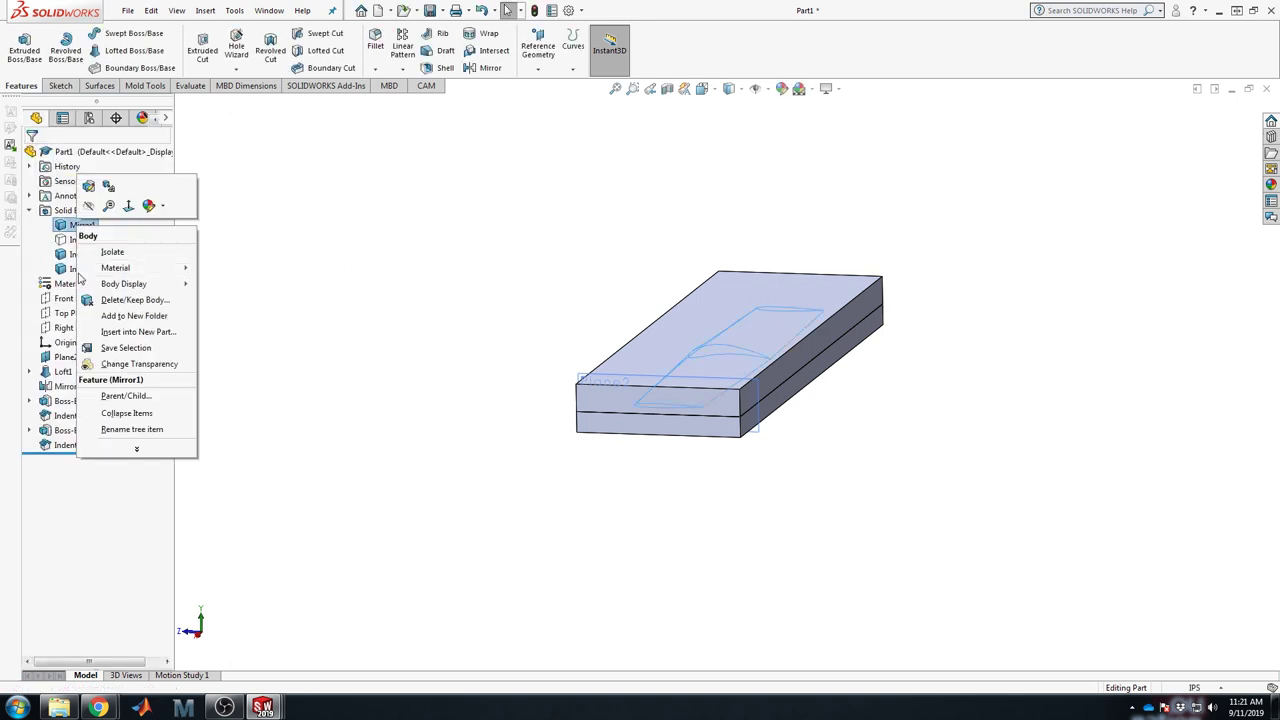
Step: Hide the Indent1[2] upper block and the Mirror1 wing body, leaving only the lower mold block displayed
click(68, 256)
right_click(68, 257)
click(84, 236)
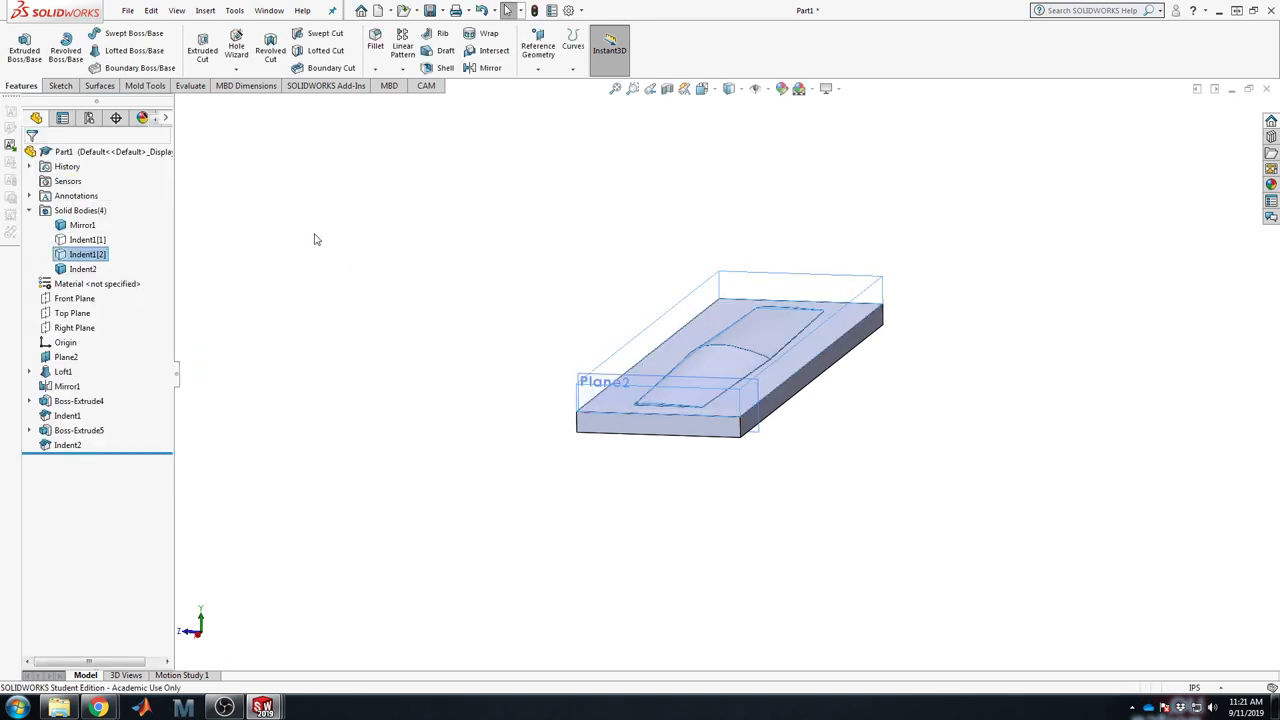
click(314, 240)
scroll(742, 409, down, 3)
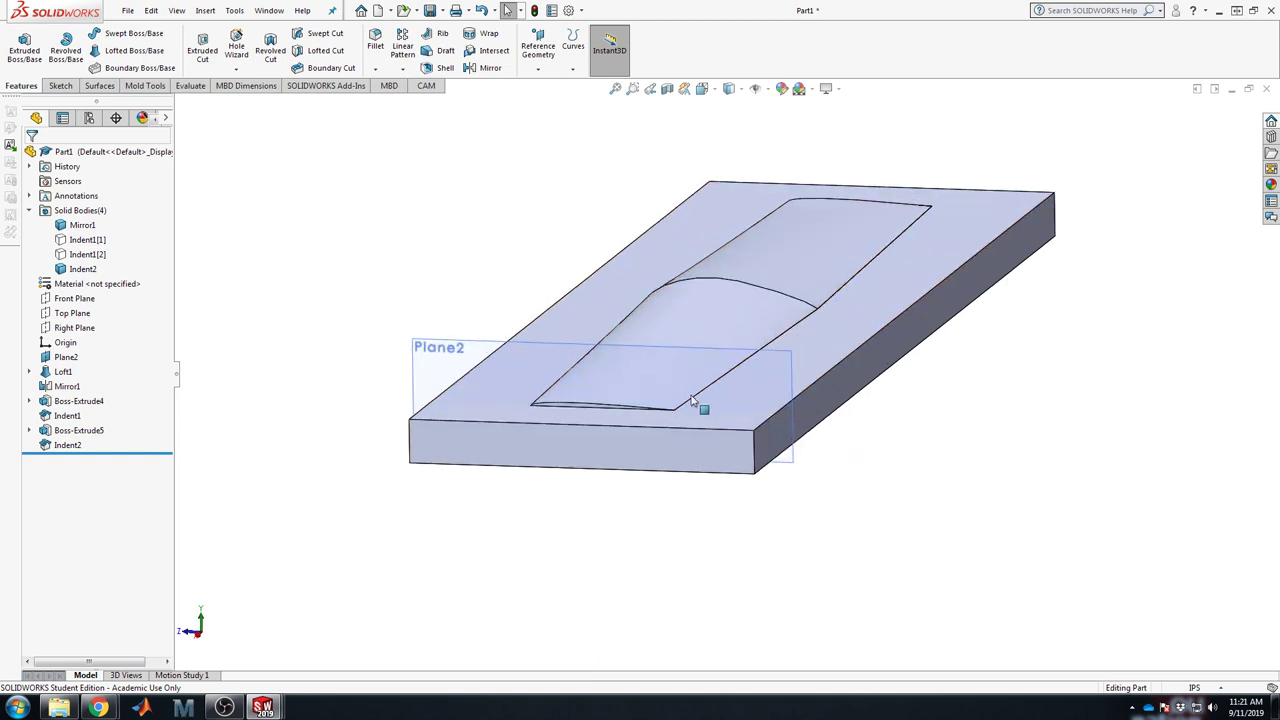
click(80, 227)
right_click(80, 227)
key(Escape)
click(532, 294)
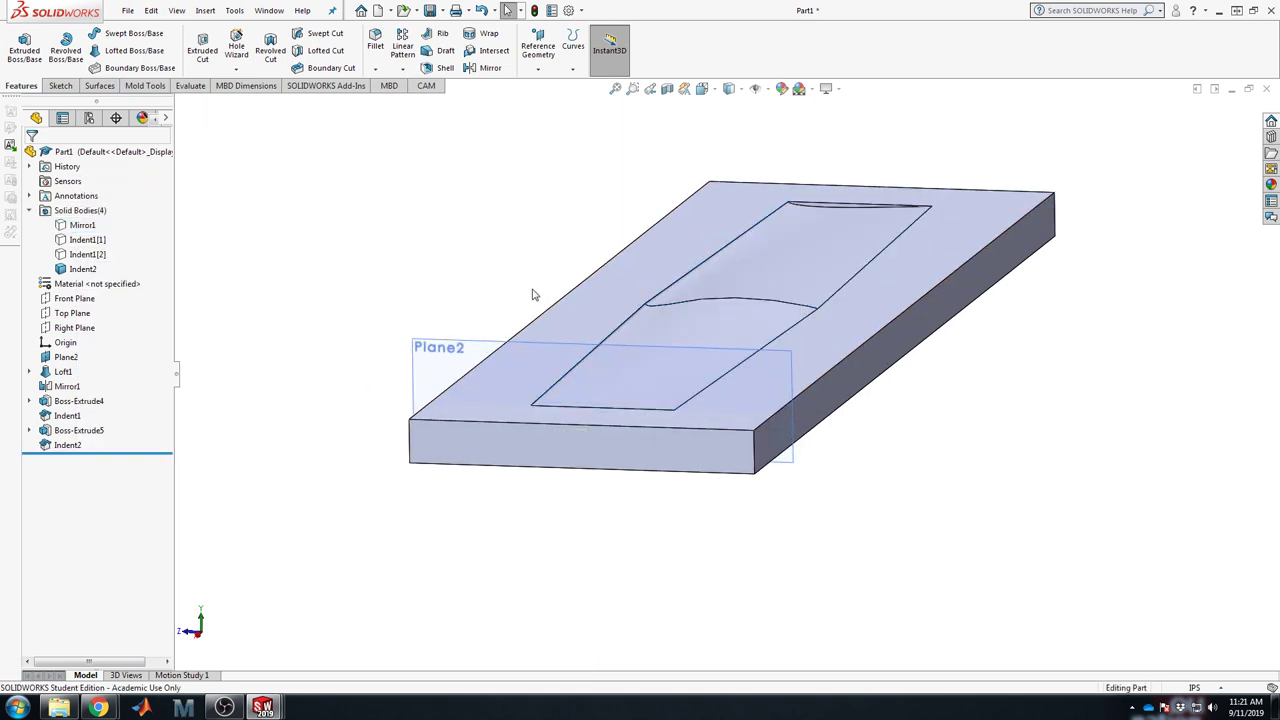
Step: Inspect the lower mold block from several angles, checking the cavity's slanted edge, its corner and the surrounding parting face
key(Left)
key(Left)
key(Left)
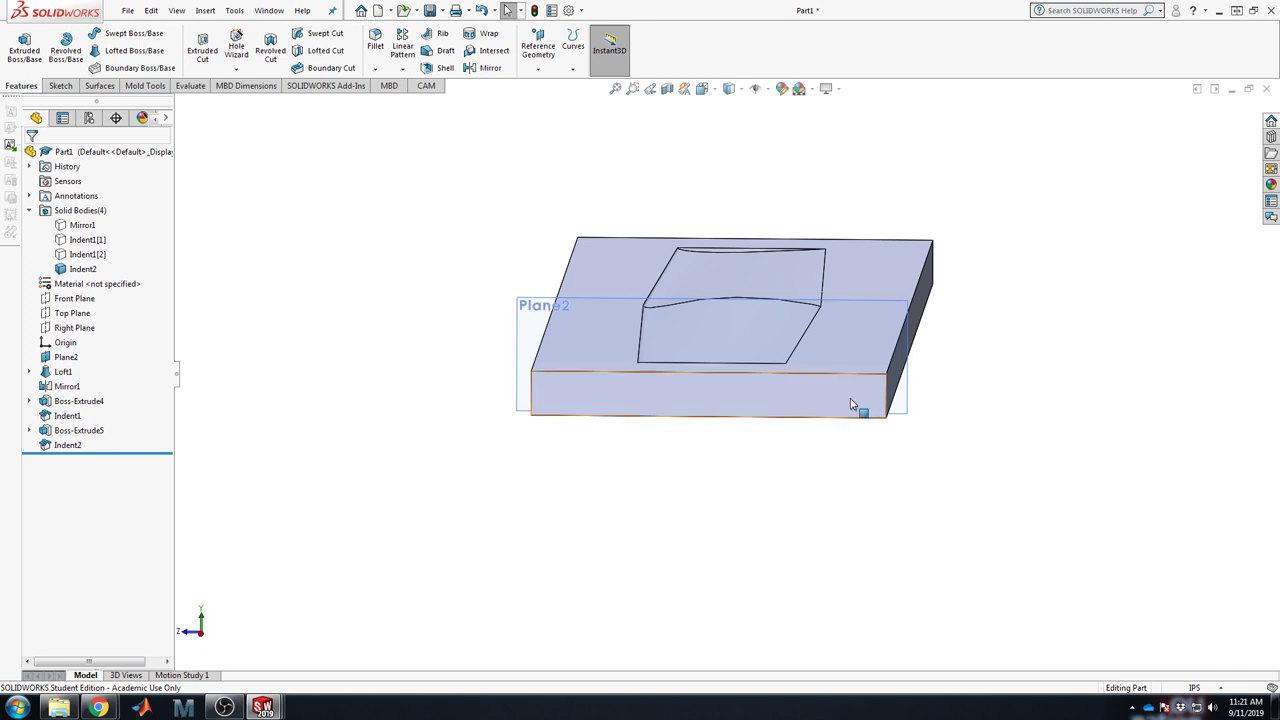
scroll(810, 372, down, 3)
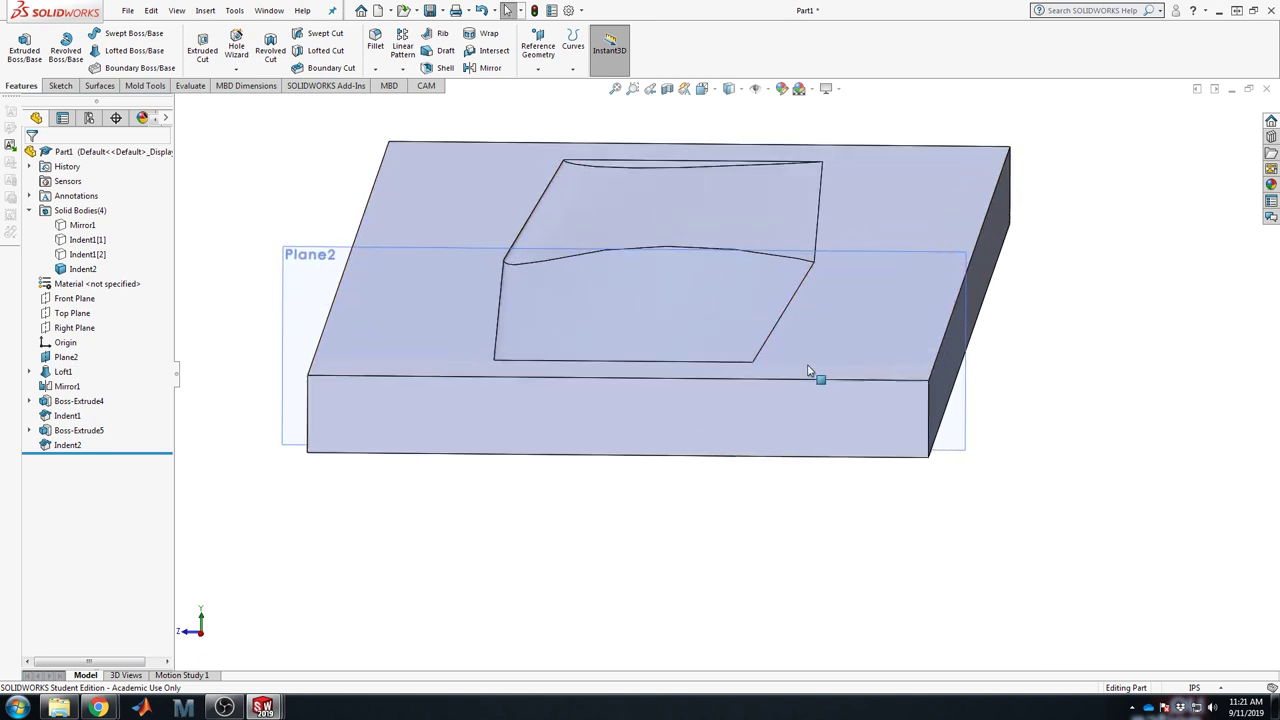
click(758, 362)
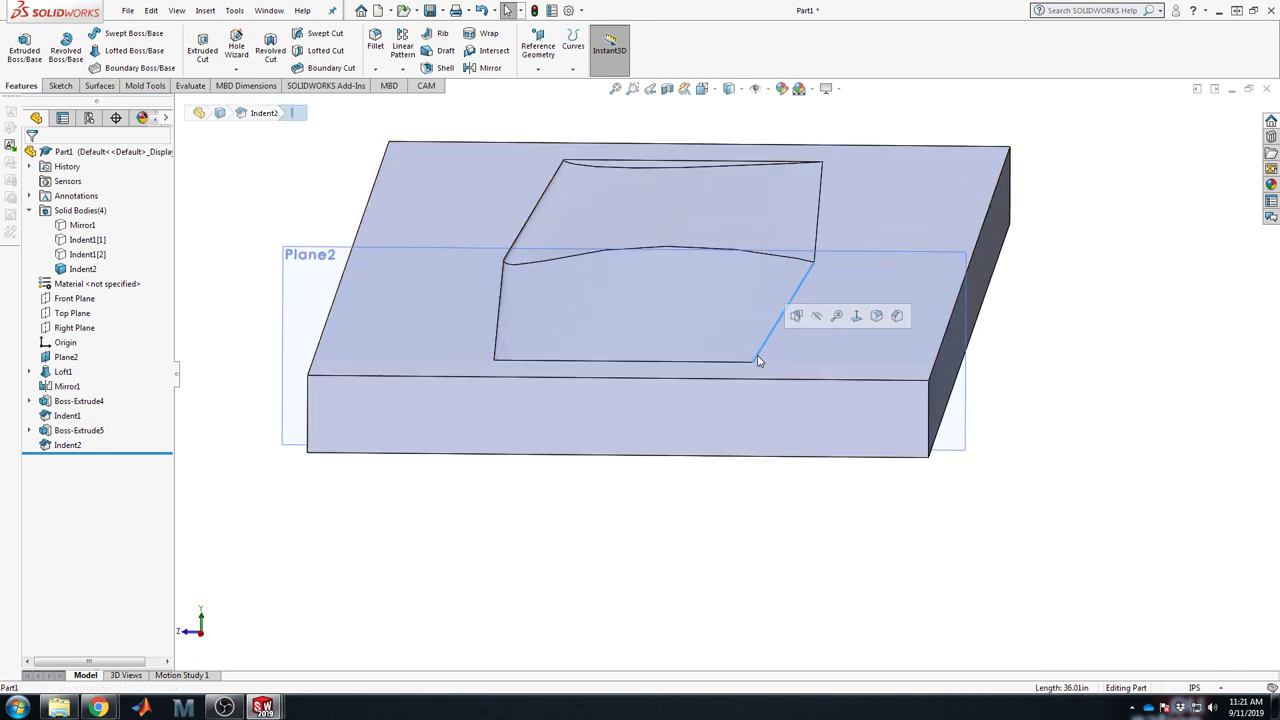
click(1122, 354)
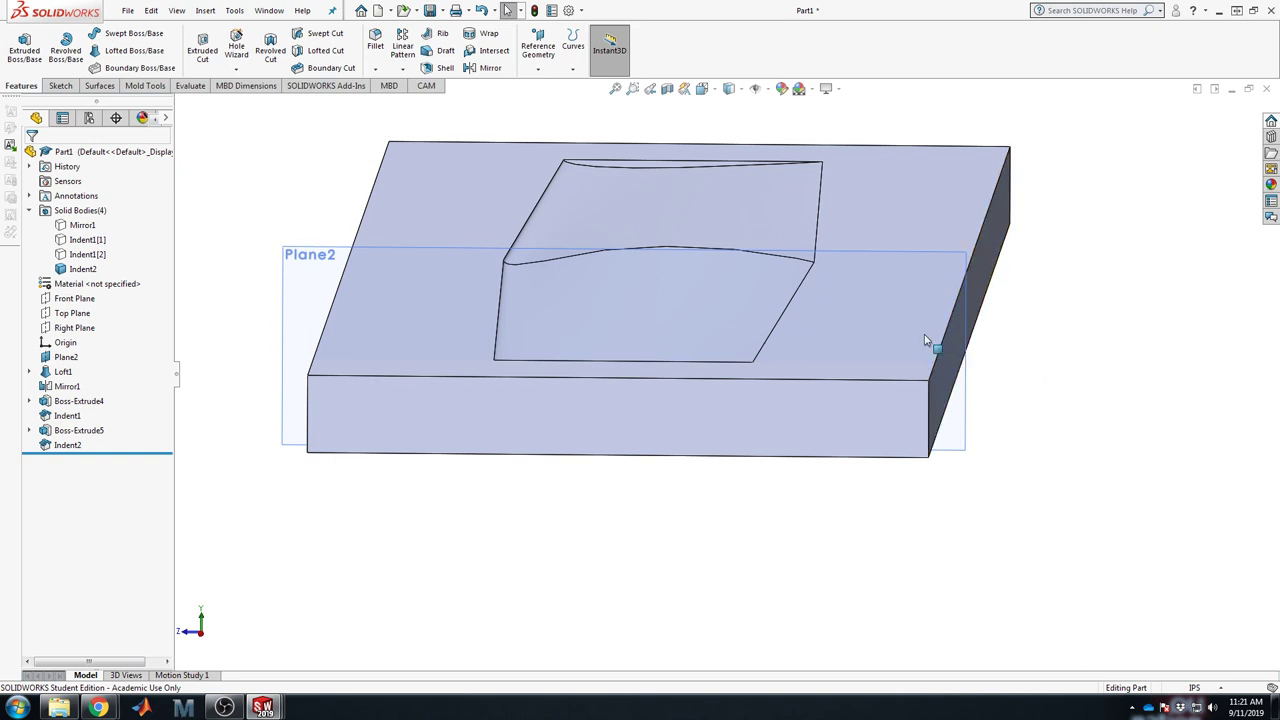
scroll(811, 350, up, 4)
click(812, 362)
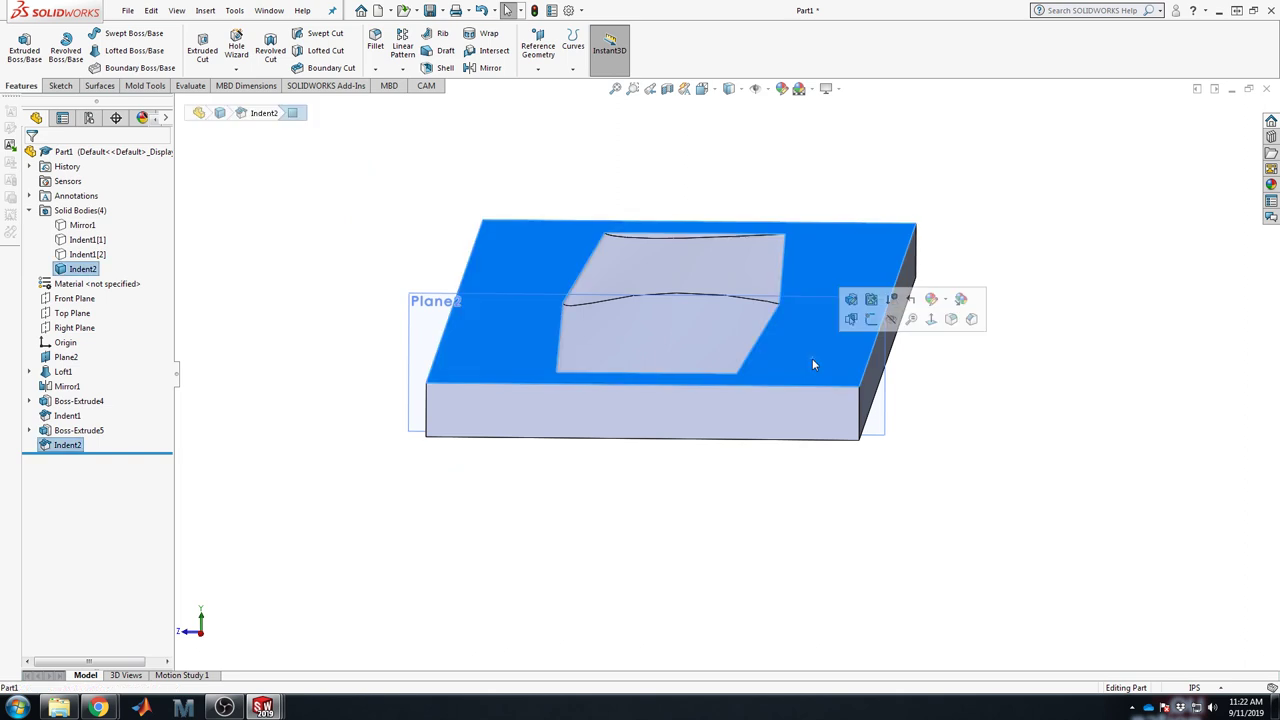
click(1049, 437)
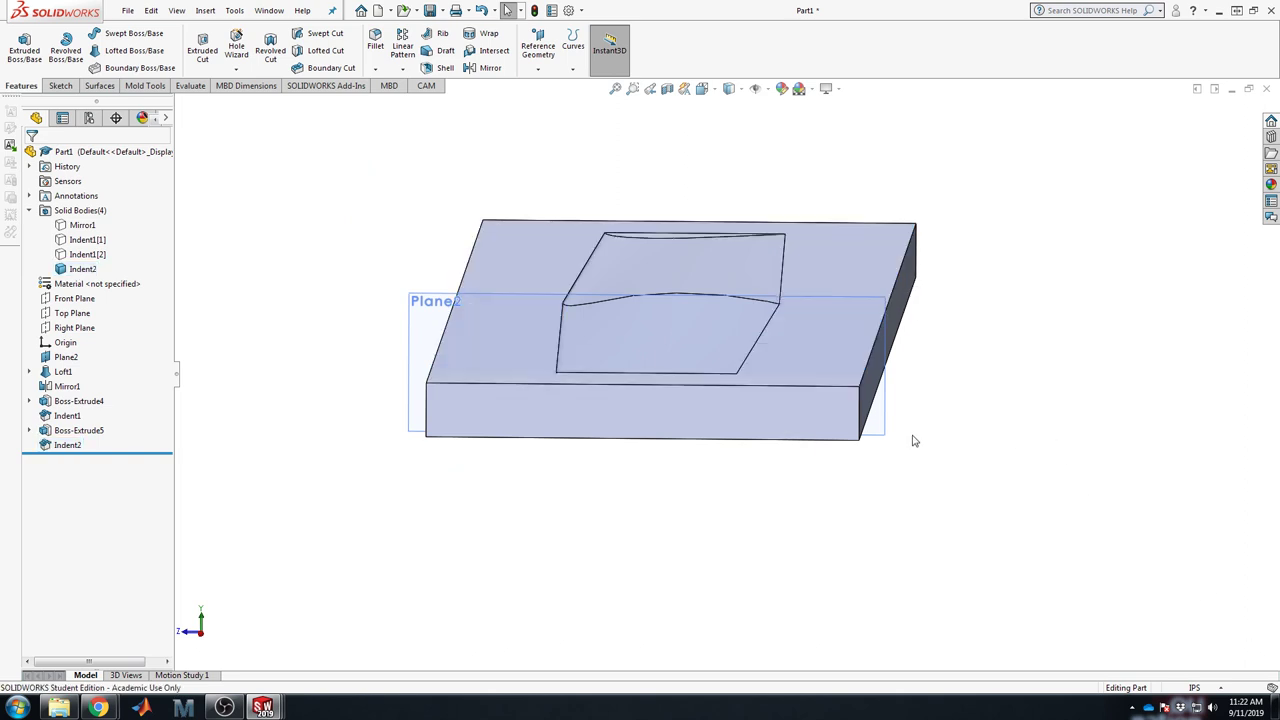
middle_drag(367, 304, 337, 349)
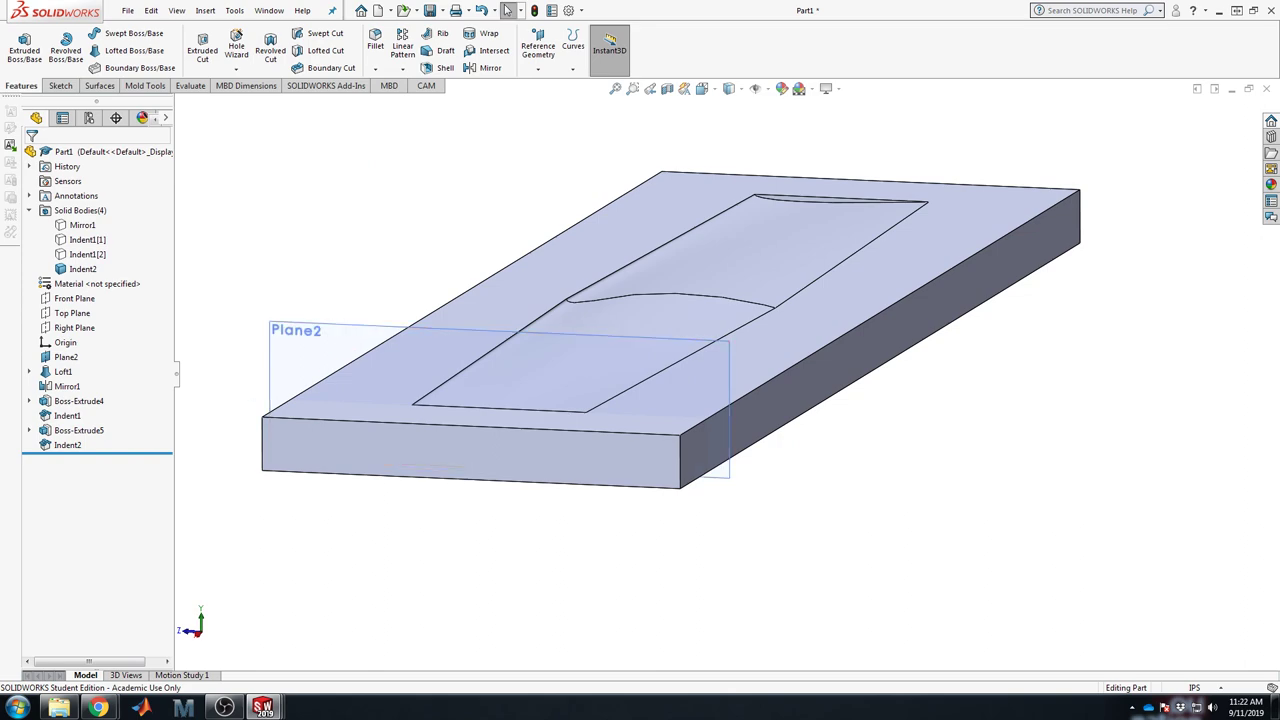